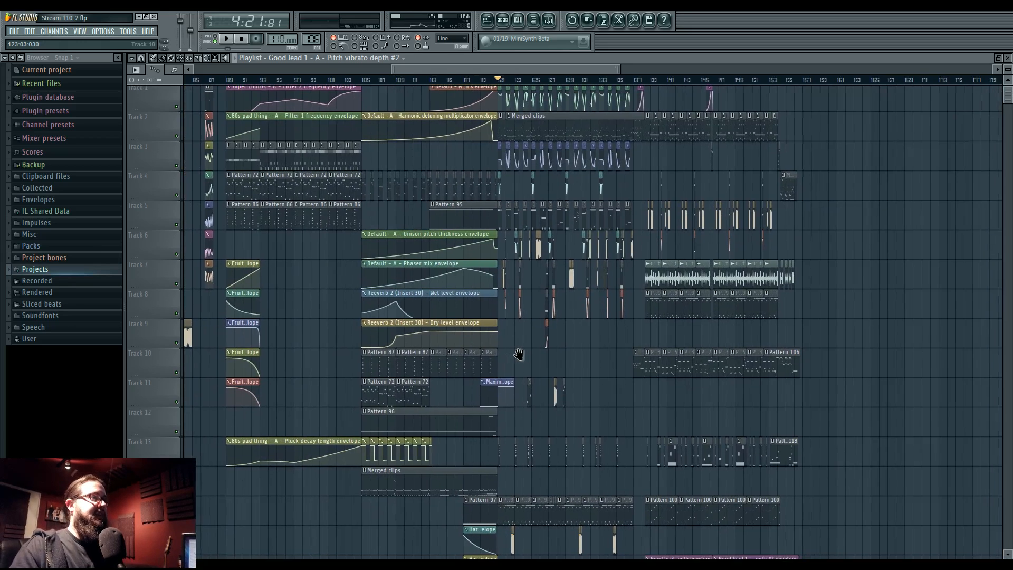
Look over the playlist arrangement between about bars 89 and 155, with the playback position moved to bar 89
left_click_drag(535, 366, 559, 418)
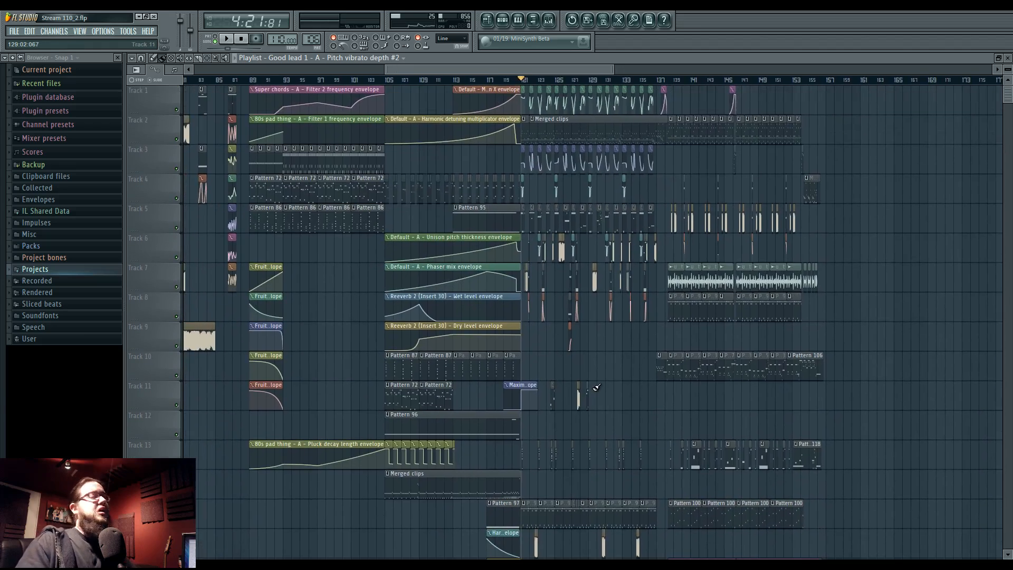
scroll(586, 397, "up", 5)
scroll(604, 346, "down", 2)
left_click_drag(603, 347, 567, 383)
scroll(303, 358, "down", 3)
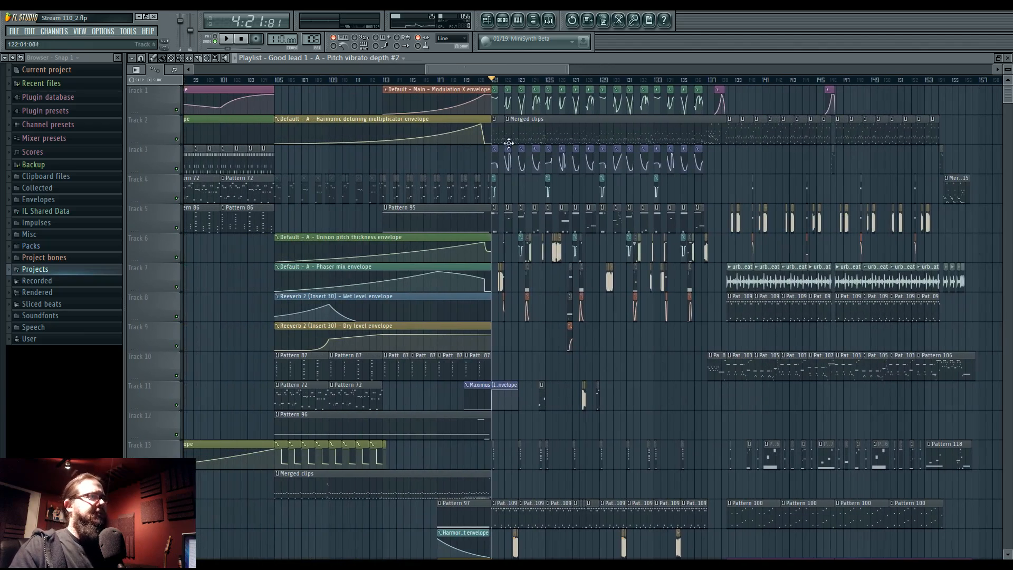
left_click_drag(496, 80, 269, 79)
left_click_drag(522, 211, 665, 219)
scroll(660, 216, "down", 2)
left_click(401, 81)
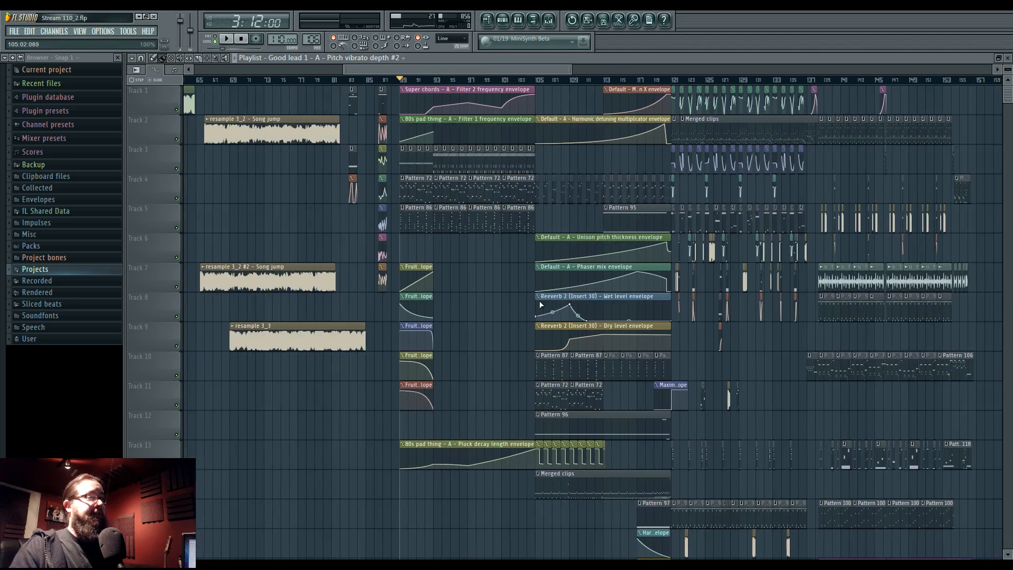
left_click_drag(539, 300, 396, 364)
scroll(395, 364, "down", 2)
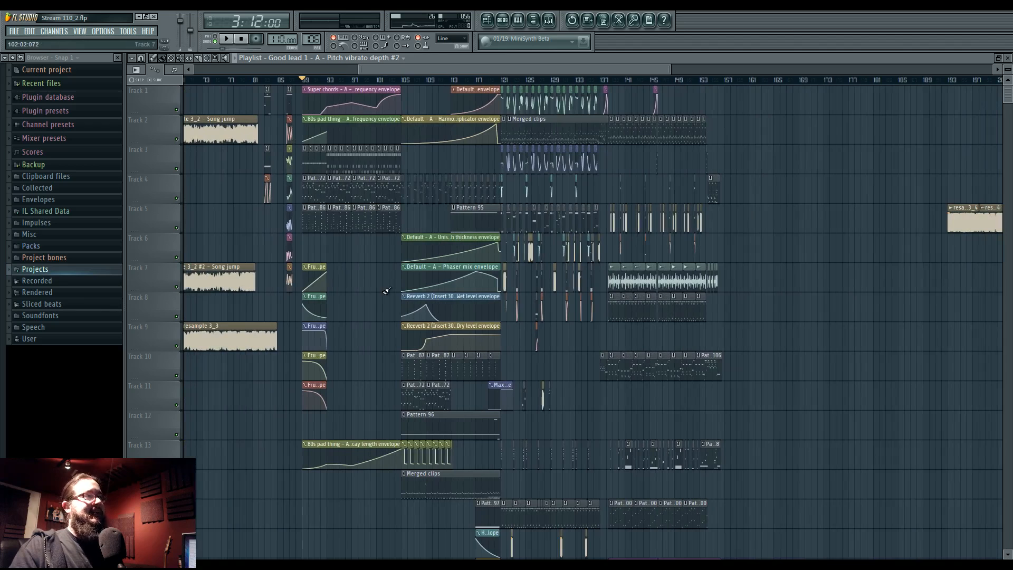
Play the song from bar 105 to the end of the arrangement, checking the mixer levels during playback
left_click(402, 79)
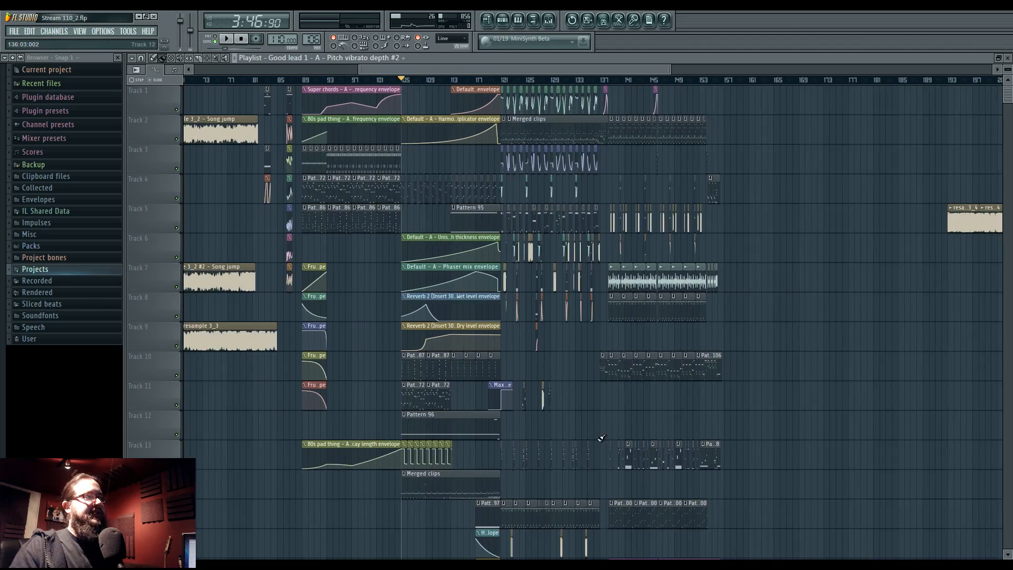
scroll(647, 331, "down", 10)
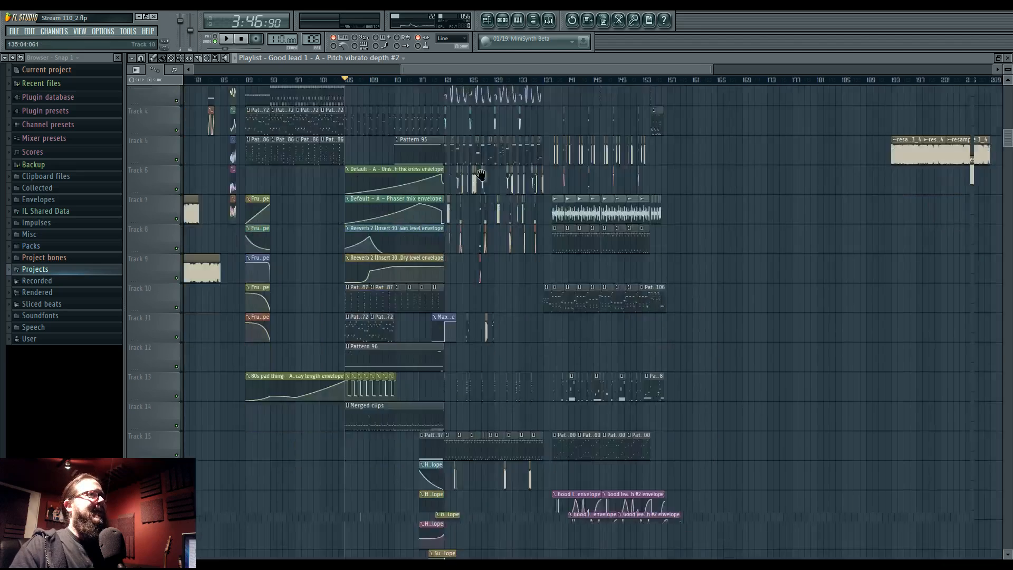
scroll(553, 293, "up", 10)
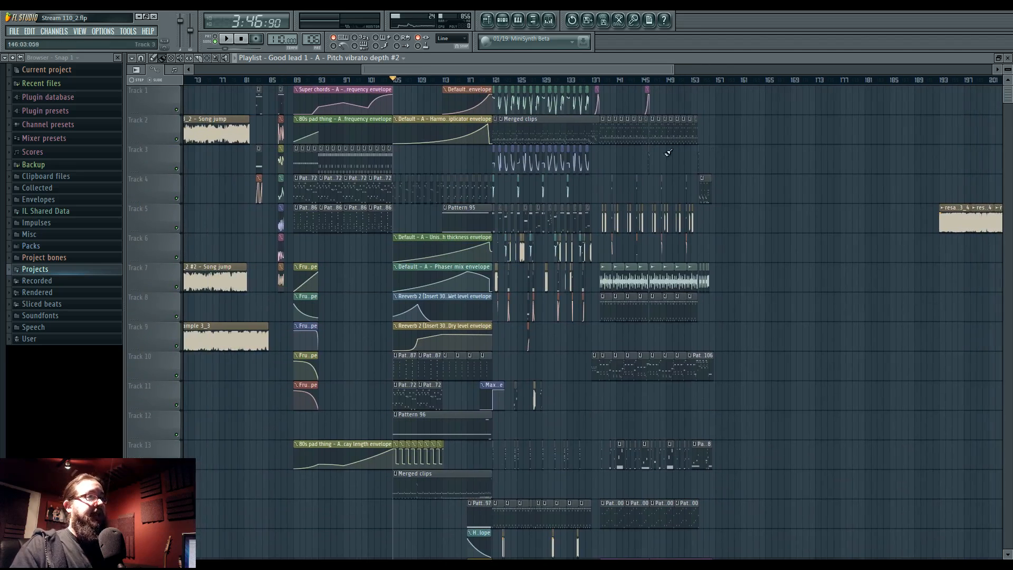
mouse_move(540, 355)
left_mouse_down()
mouse_move(583, 359)
mouse_move(534, 363)
left_mouse_up()
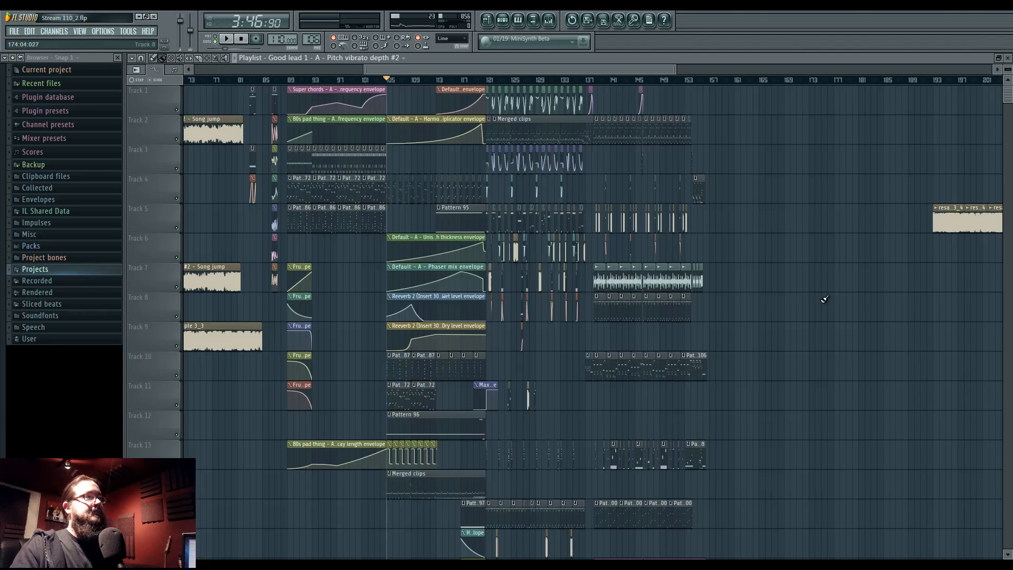
key("space")
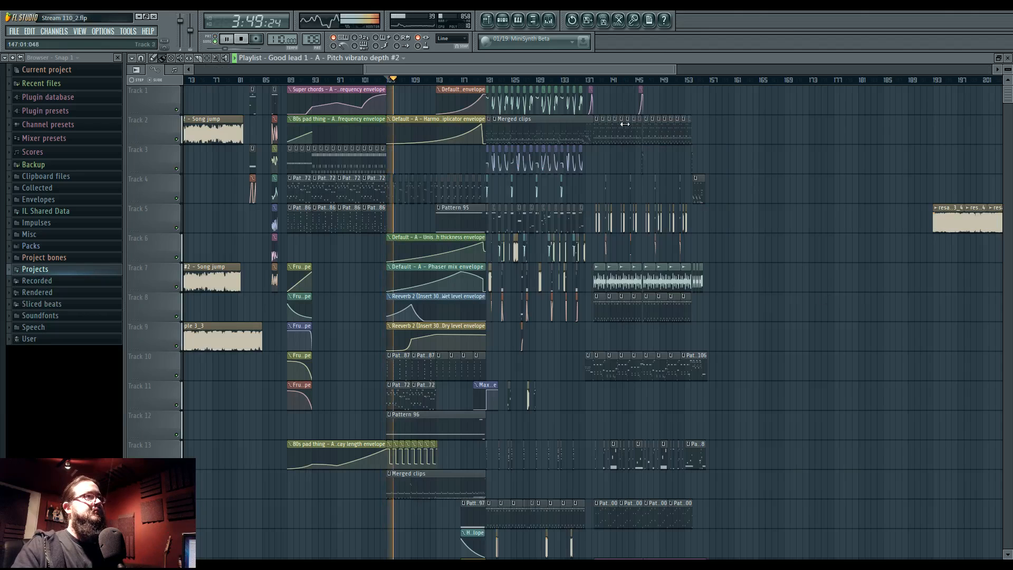
key("F9")
key("F9")
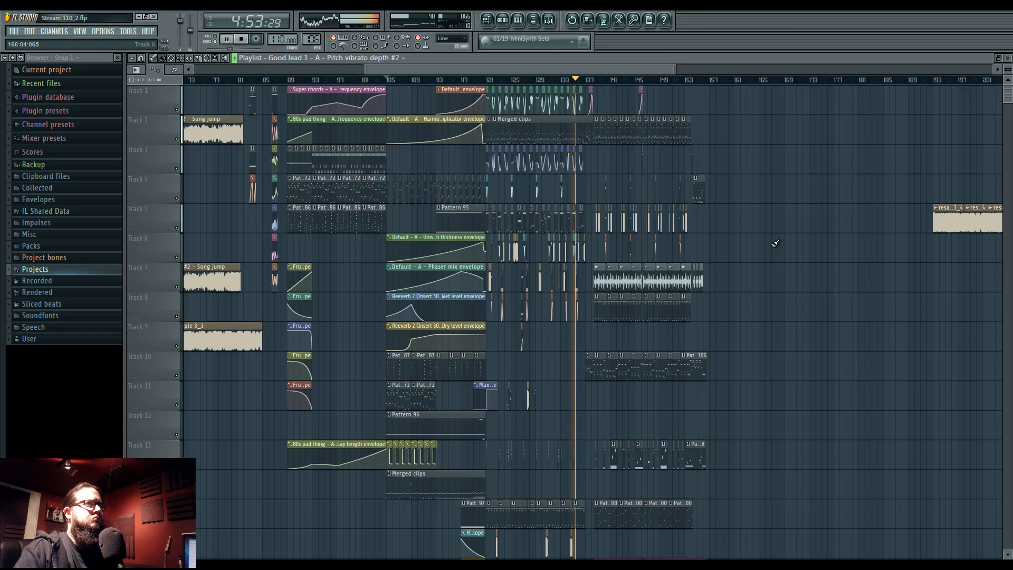
left_click(550, 20)
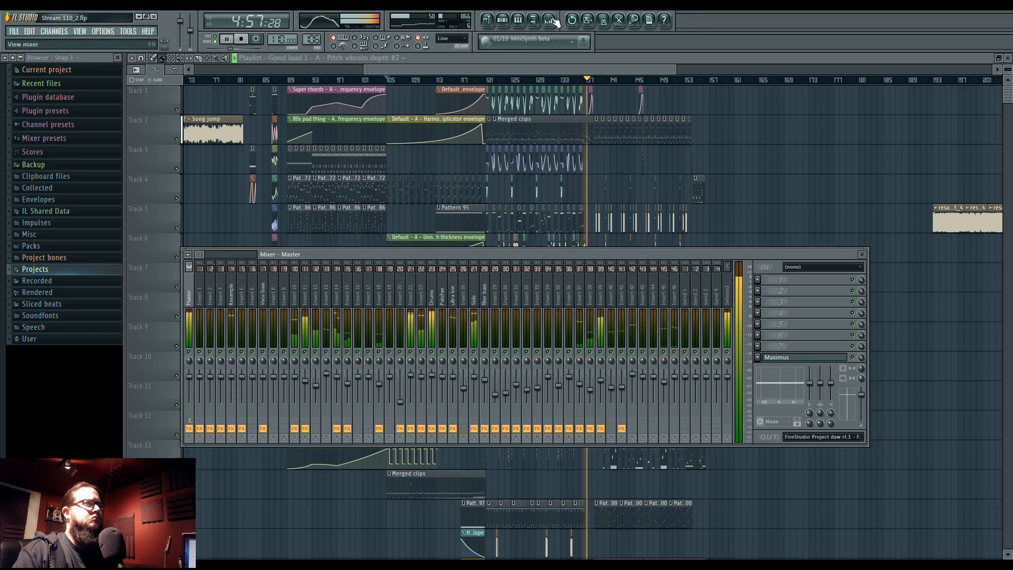
left_click(551, 20)
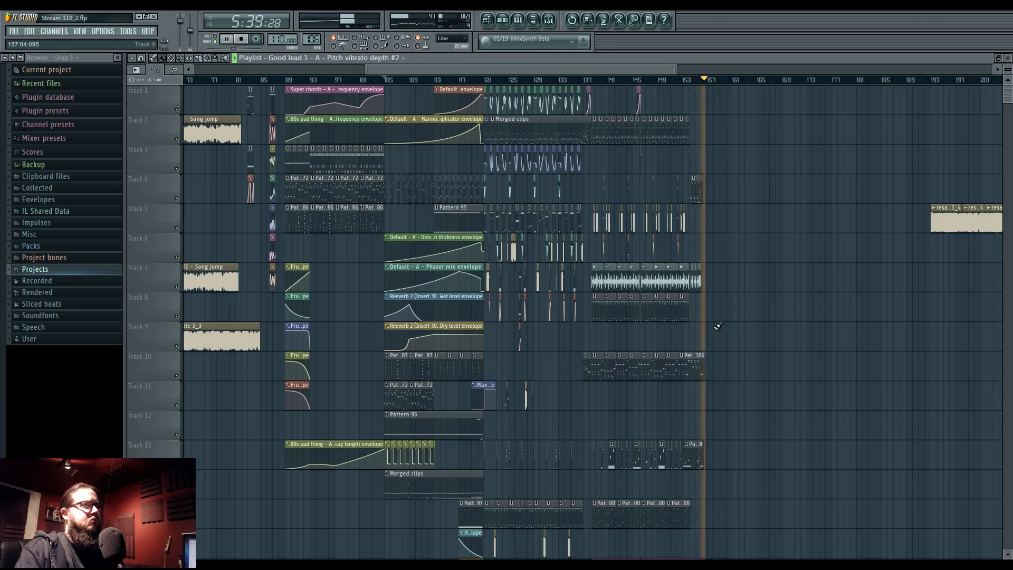
key("space")
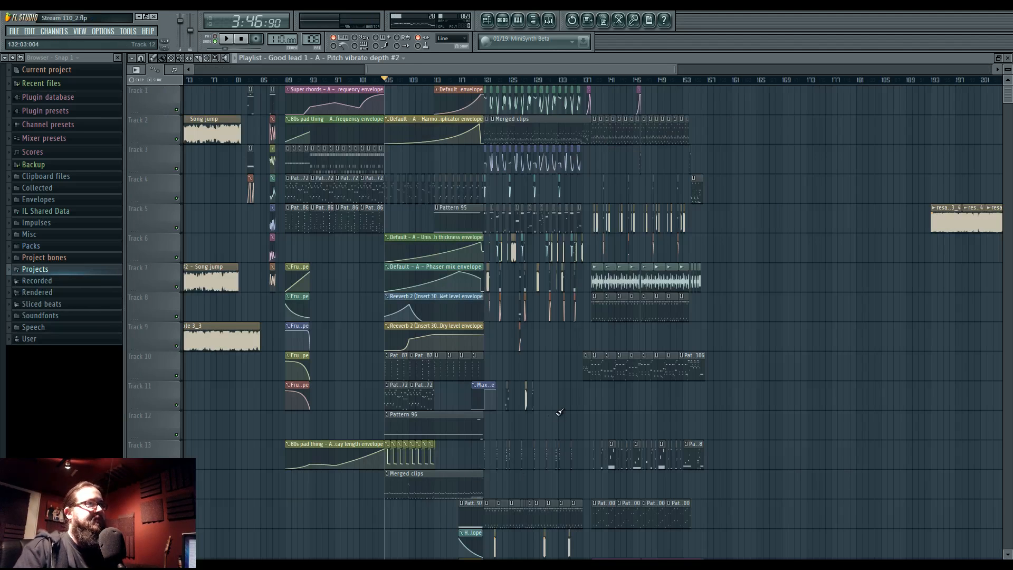
Move the playback position to bar 121 and open the track 13 pattern clip there in the piano roll
left_click(486, 80)
scroll(464, 283, "up", 6)
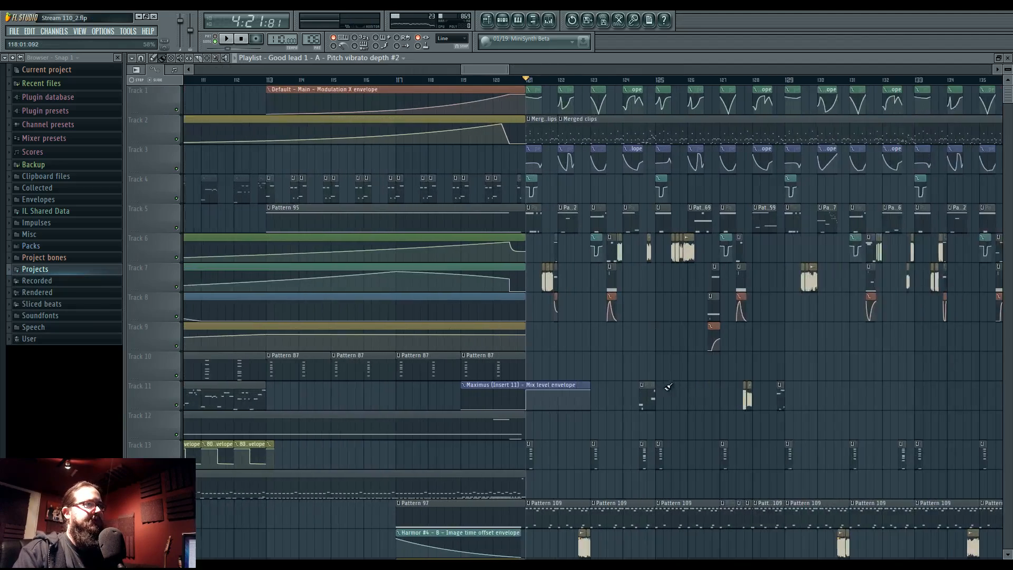
left_click_drag(618, 360, 556, 329)
key("space")
key("space")
double_click(472, 431)
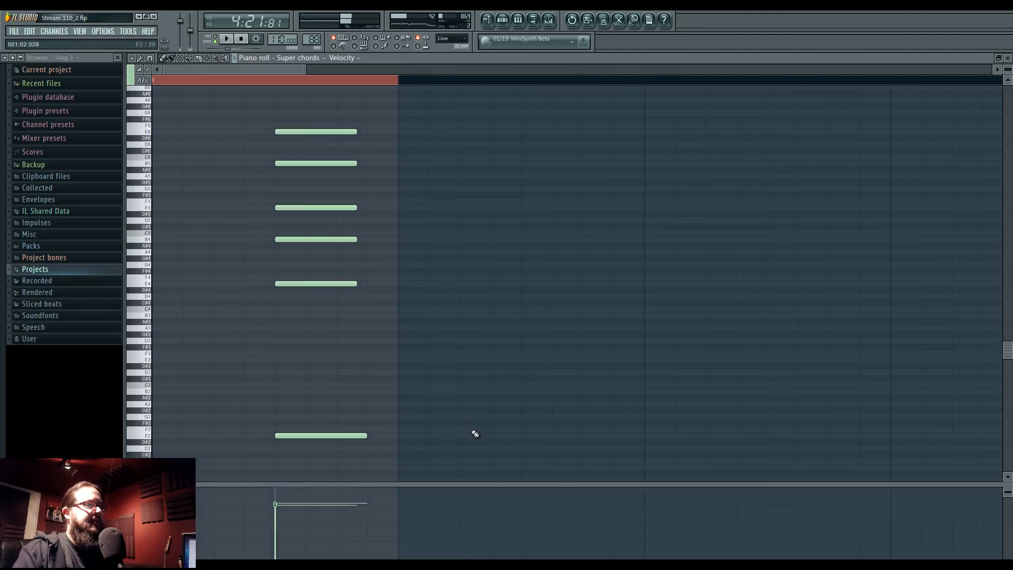
Audition Pattern 88 on its own in pattern mode, showing its channels in the step sequencer
left_click(214, 37)
left_click(502, 20)
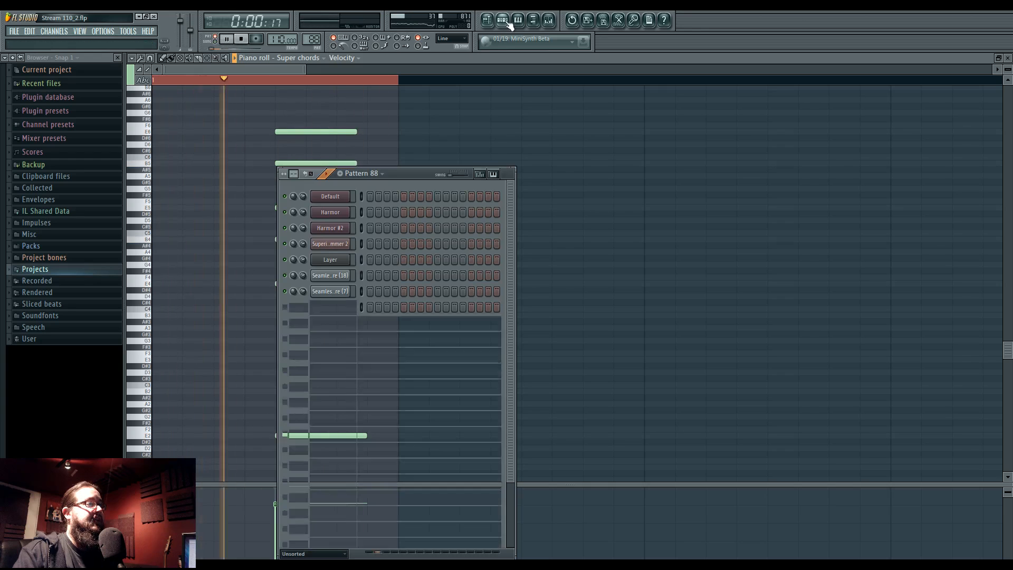
left_click(494, 24)
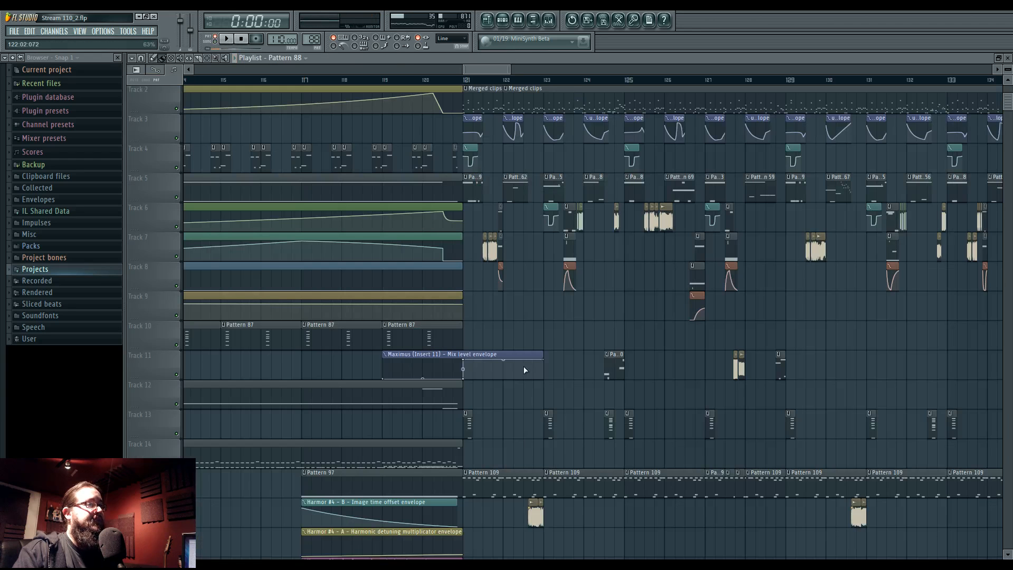
Play short passages of the song from bars 123 and 121 to hear the chord hits in context
left_click_drag(574, 338, 430, 334)
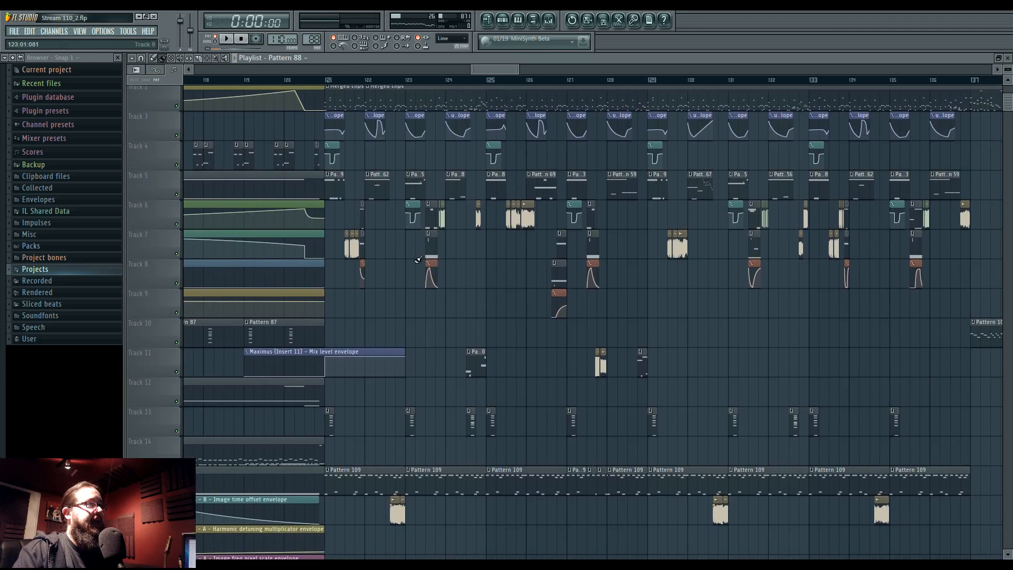
left_click(408, 83)
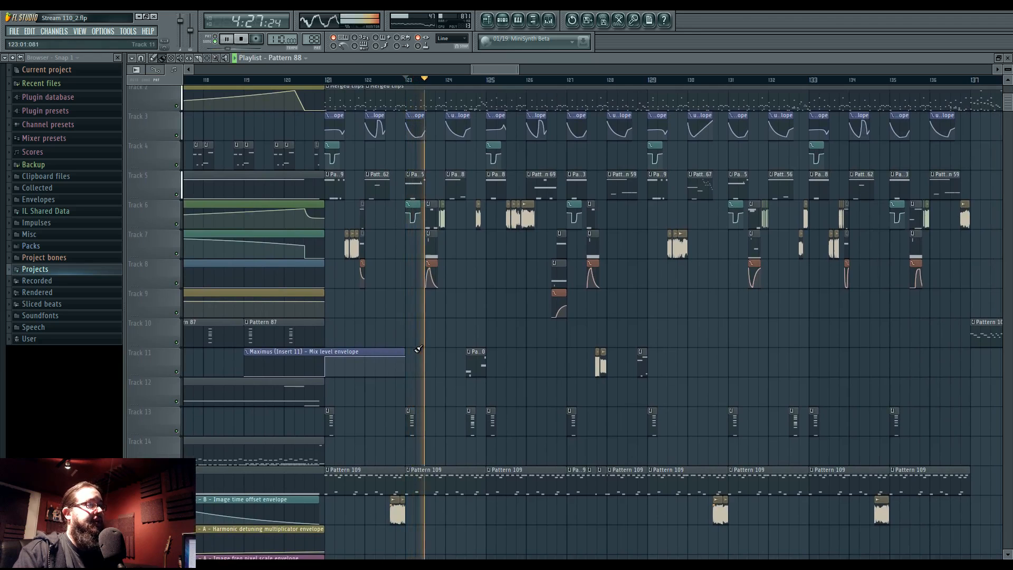
left_click(333, 82)
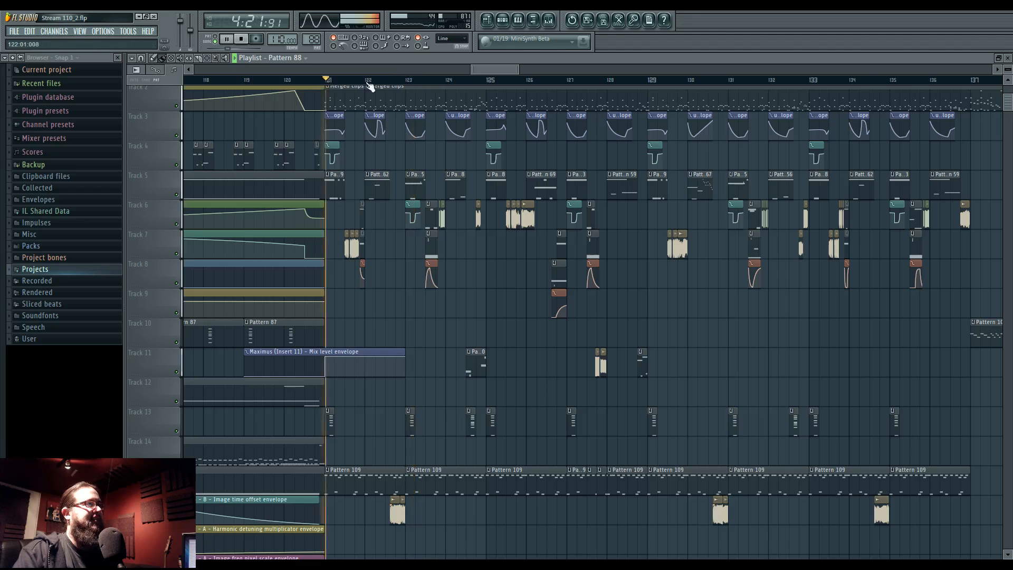
left_click(406, 84)
key("space")
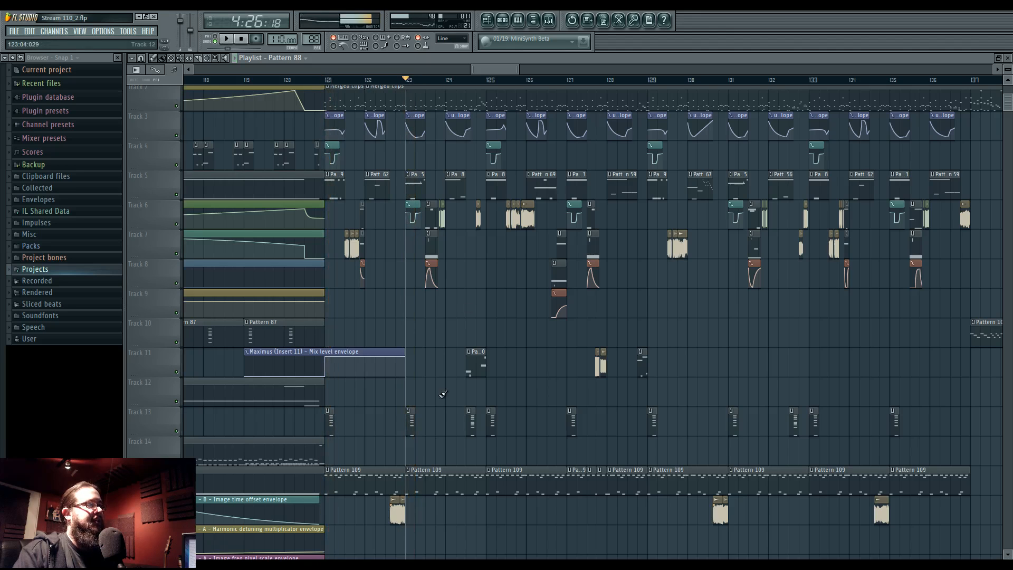
Open the track 13 clip at bar 123 in the piano roll and audition Pattern 88 with the step sequencer shown
double_click(407, 421)
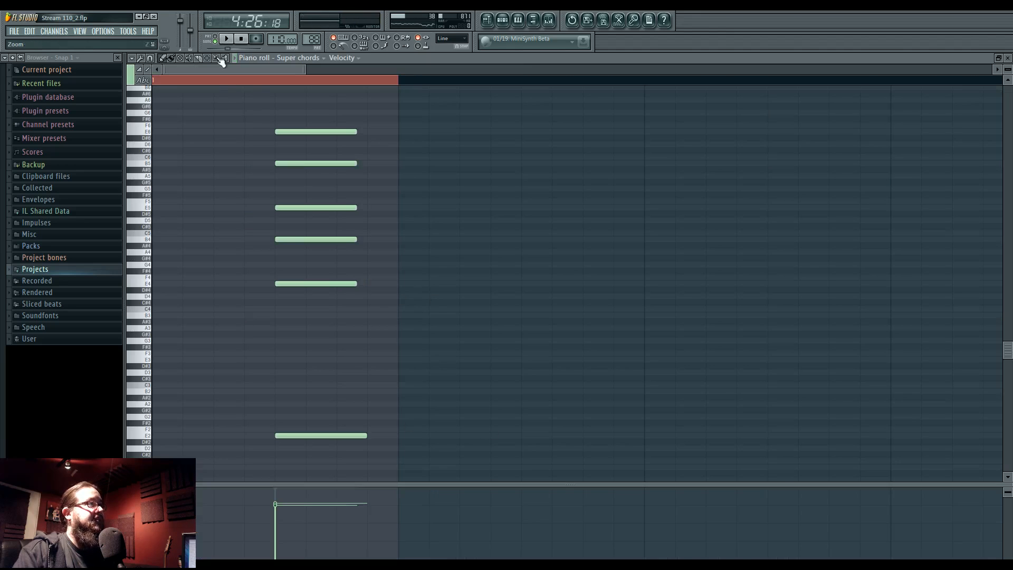
left_click(217, 41)
key("space")
left_click(503, 21)
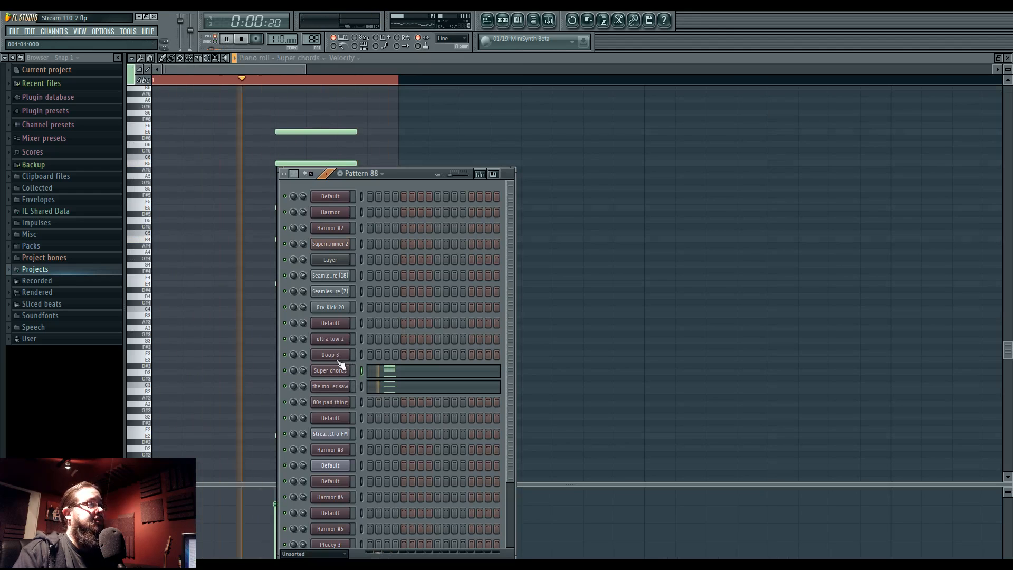
key("space")
key("space")
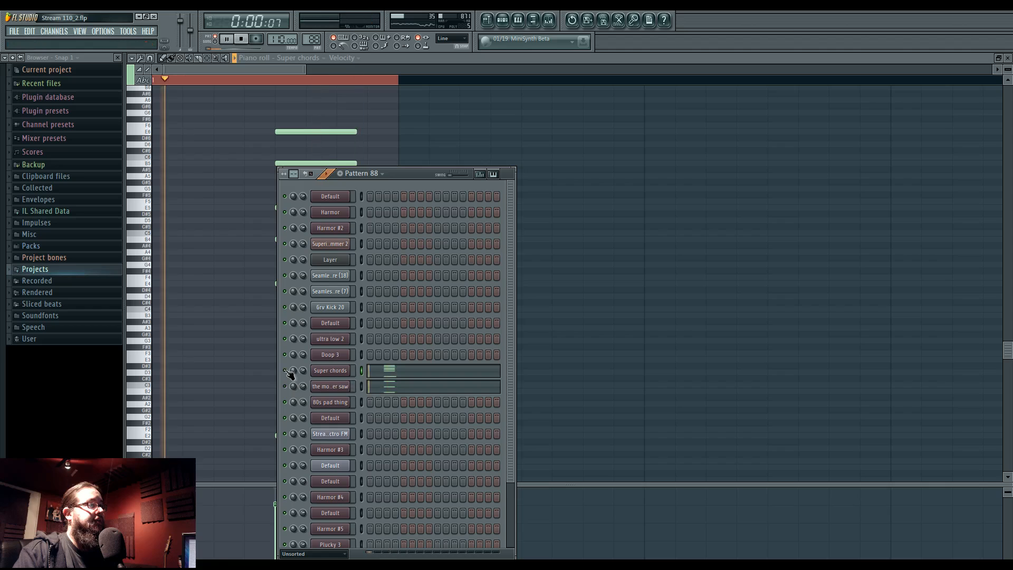
key("space")
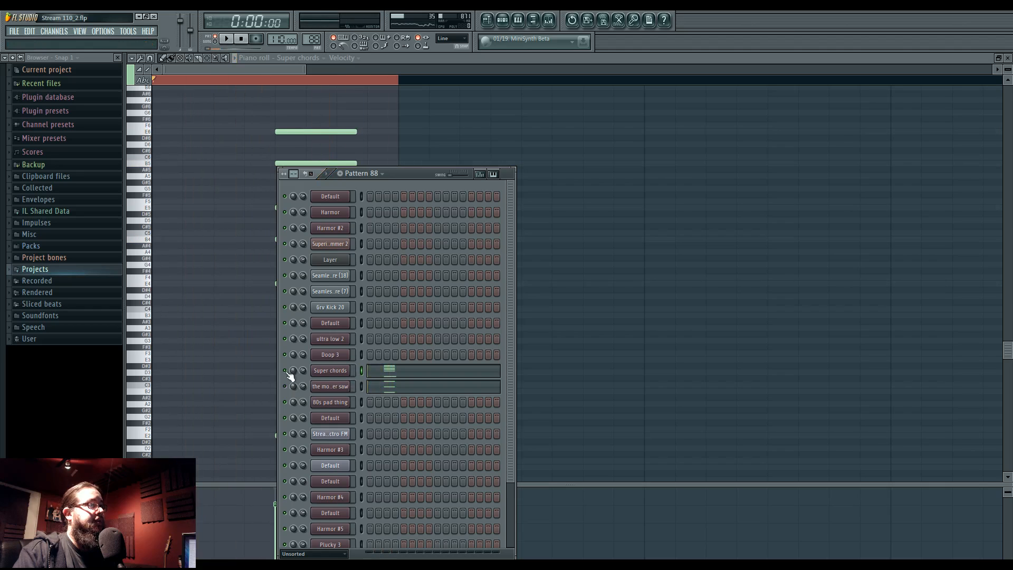
Audition Pattern 88 while toggling the mutes of the saw channel and the Super chords channel to compare the layers
left_click(285, 386)
key("space")
key("space")
left_click(286, 371)
key("space")
key("space")
left_click(286, 371)
Open the Super chords Harmor, set its phaser type to Freq, raise the phaser mix and try different phaser scale modes
left_click(331, 371)
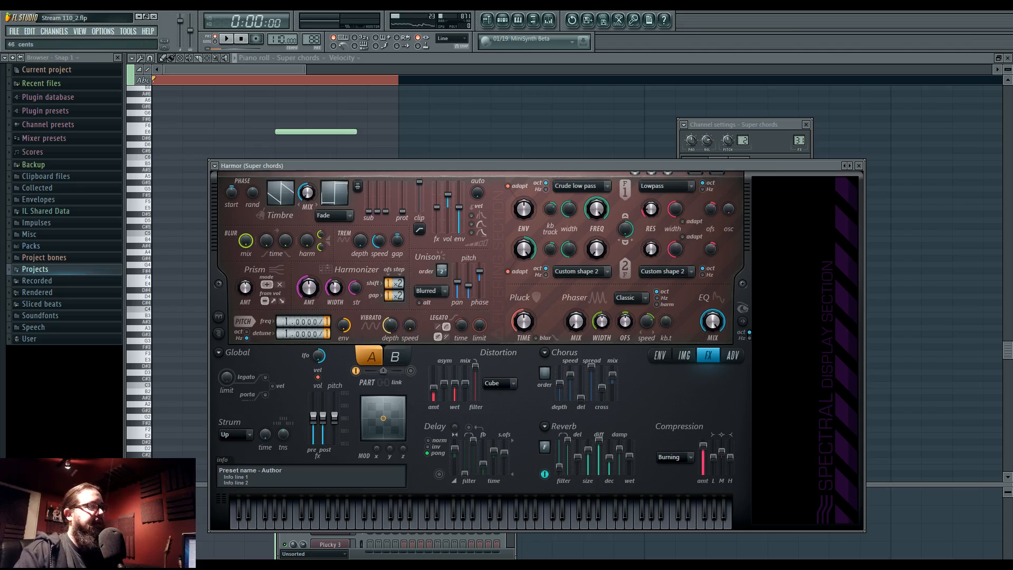
key("space")
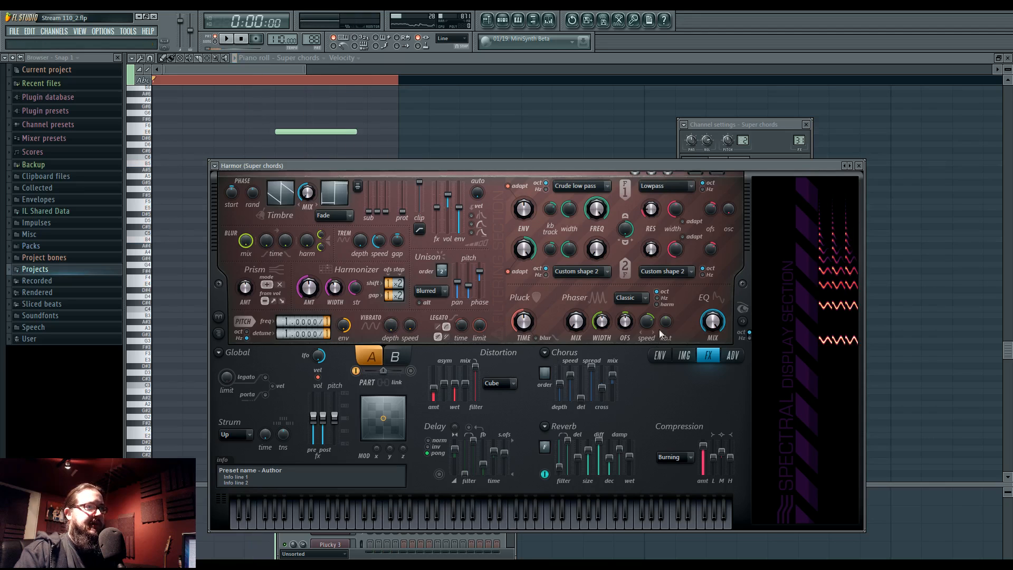
left_click(633, 299)
left_click(643, 414)
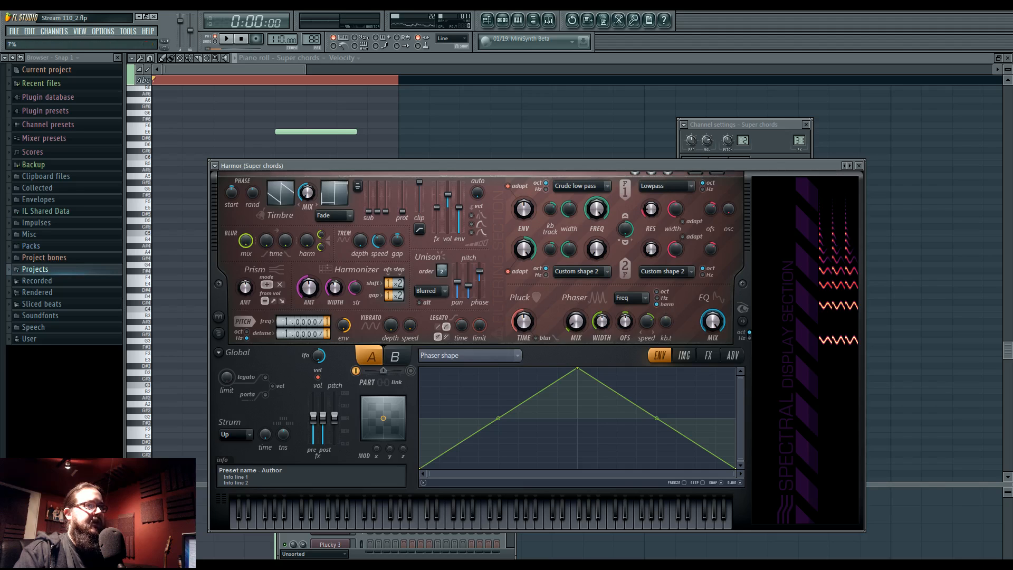
left_click_drag(579, 326, 579, 293)
left_click(661, 292)
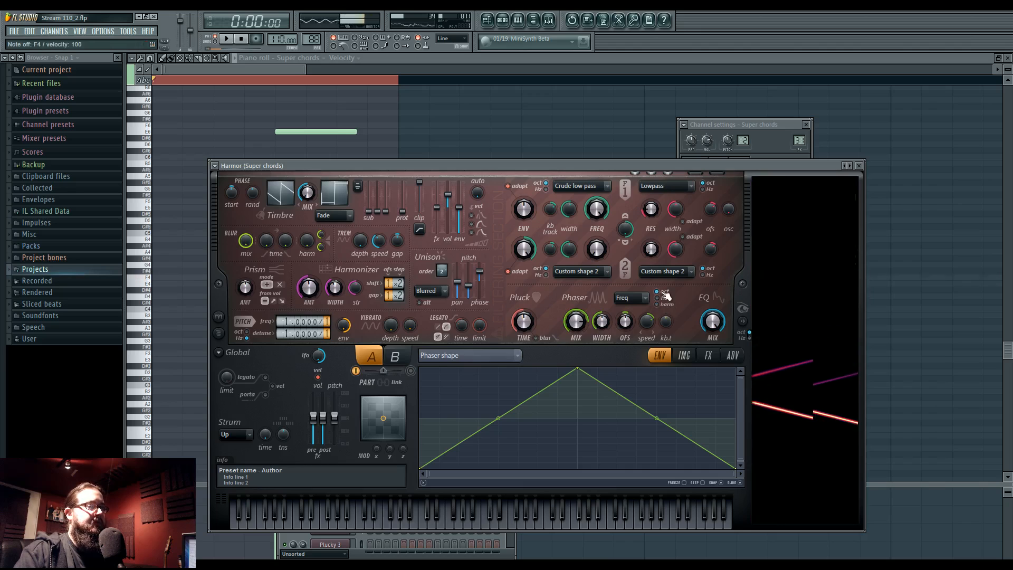
left_click(665, 299)
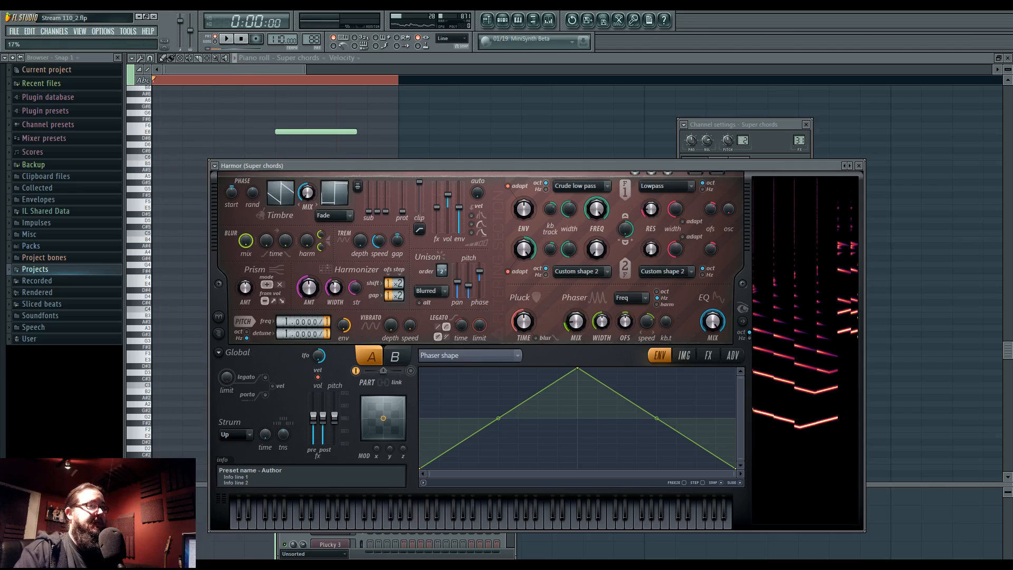
Audition Pattern 88 with the changed Super chords phaser and check its signal in the mixer
key("space")
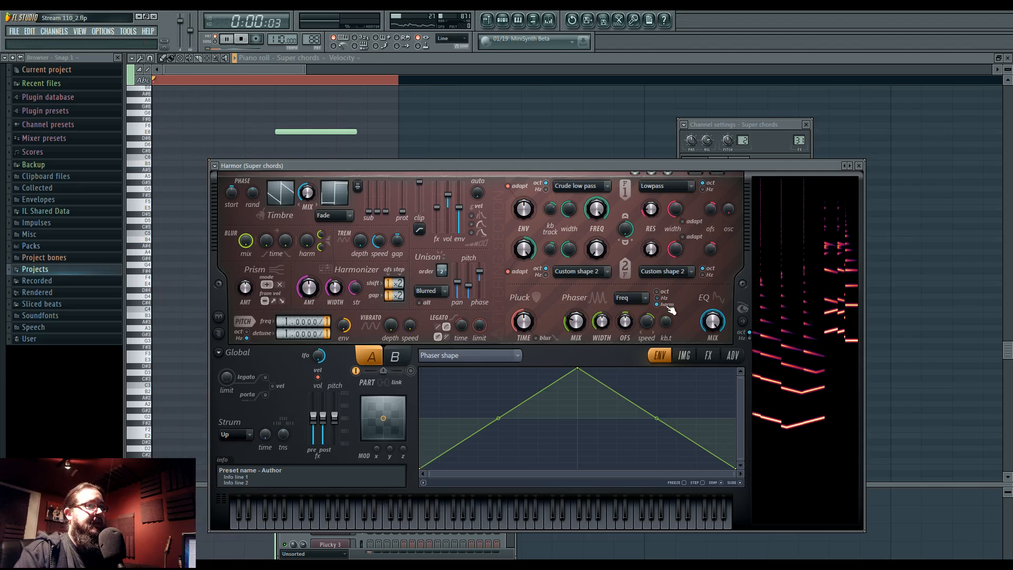
key("space")
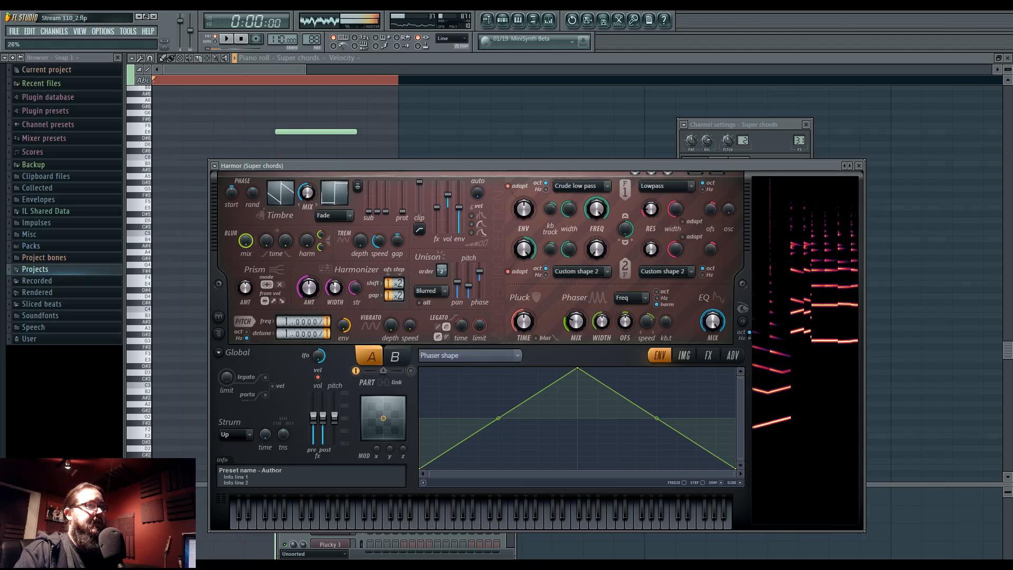
left_click(552, 22)
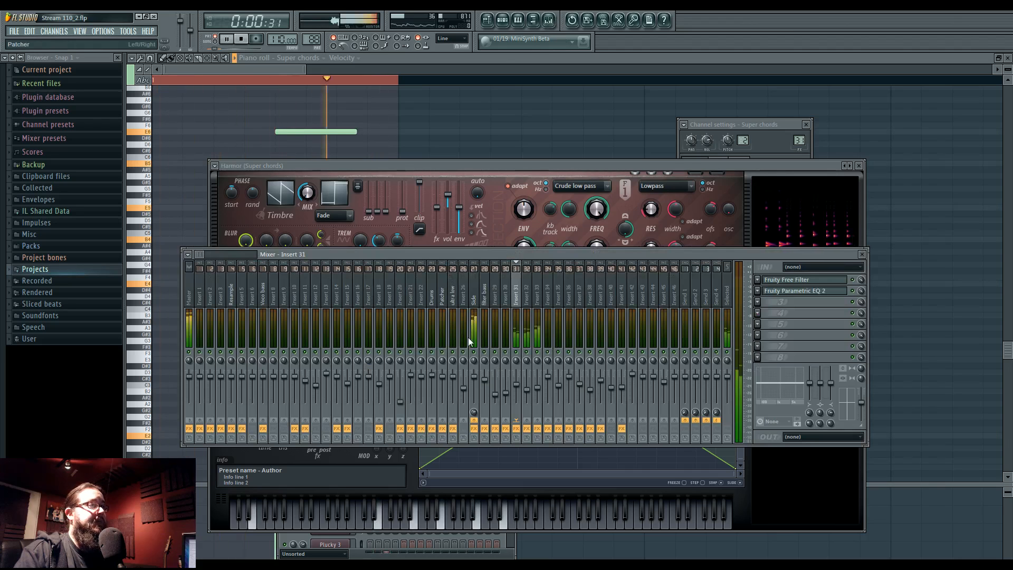
key("space")
Toggle the saw channel's mute in the step sequencer and audition Pattern 88
left_click(504, 21)
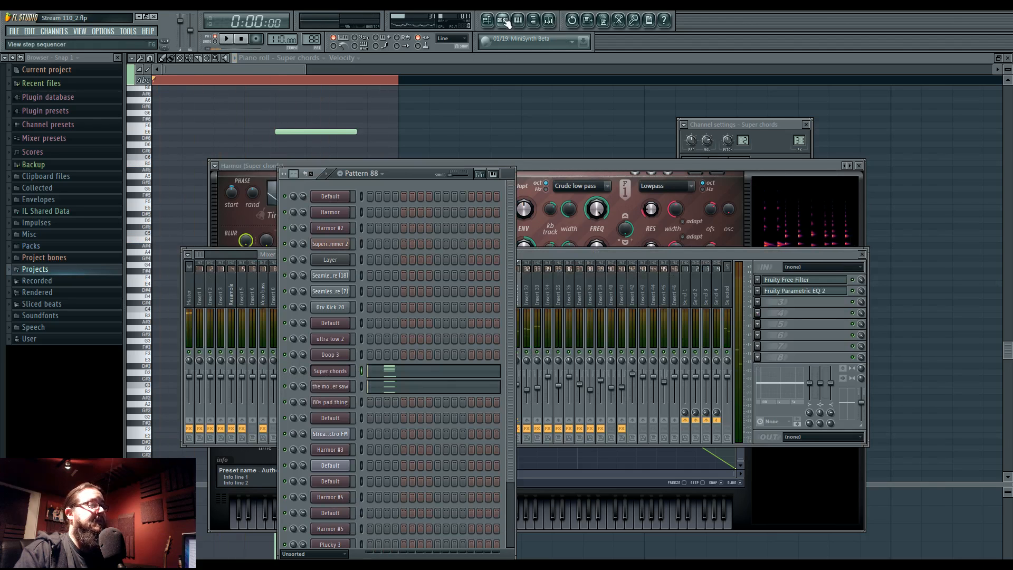
left_click(285, 388)
key("space")
key("space")
key("space")
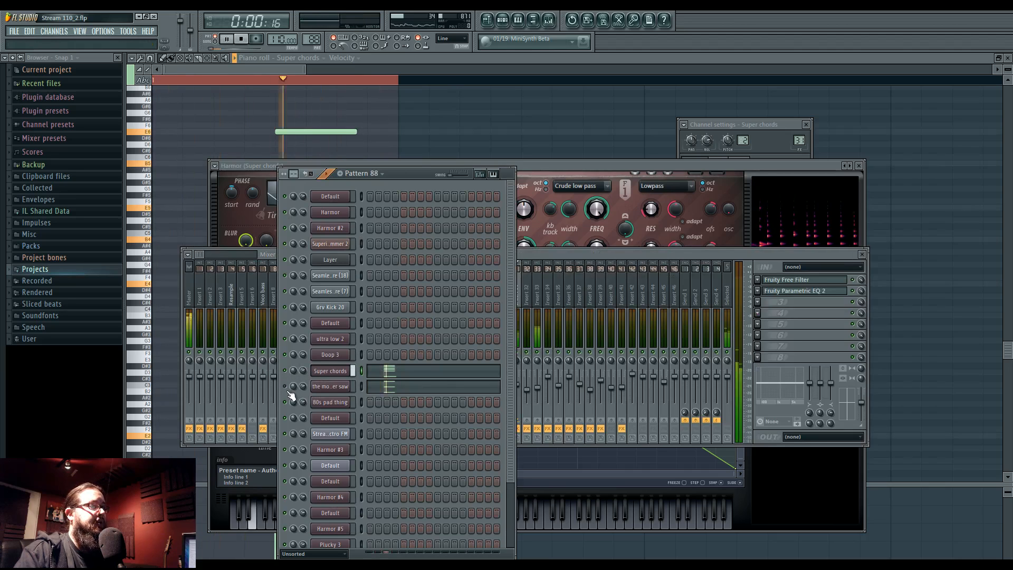
key("space")
Lower the high-shelf band 7 of Insert 31's Fruity Parametric EQ 2 and audition Pattern 88
left_click(545, 253)
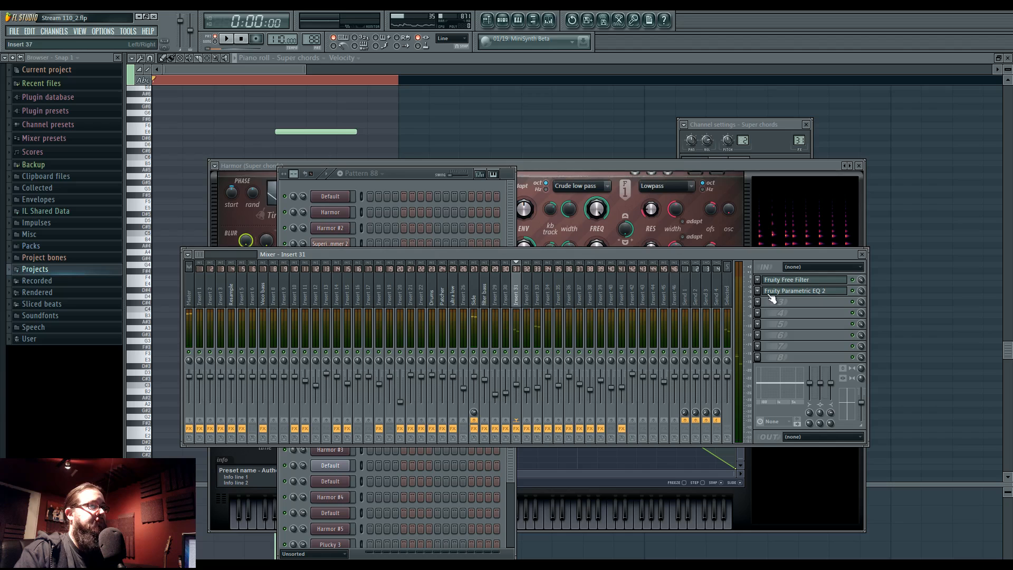
left_click(809, 293)
key("space")
left_click_drag(337, 198, 335, 218)
key("space")
left_click(523, 357)
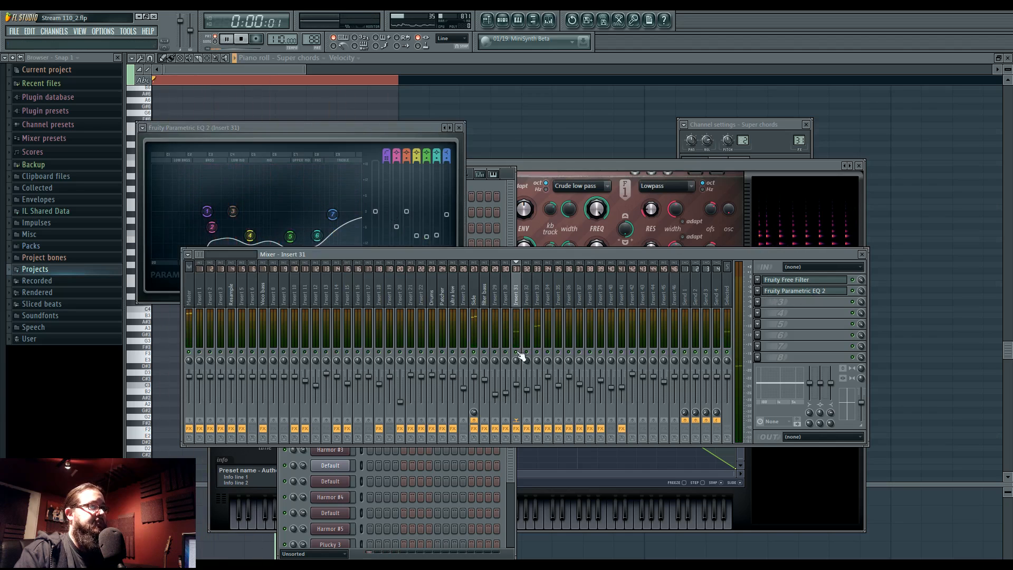
Open the Good lead 1 notes of Pattern 88 in the piano roll
left_click(502, 20)
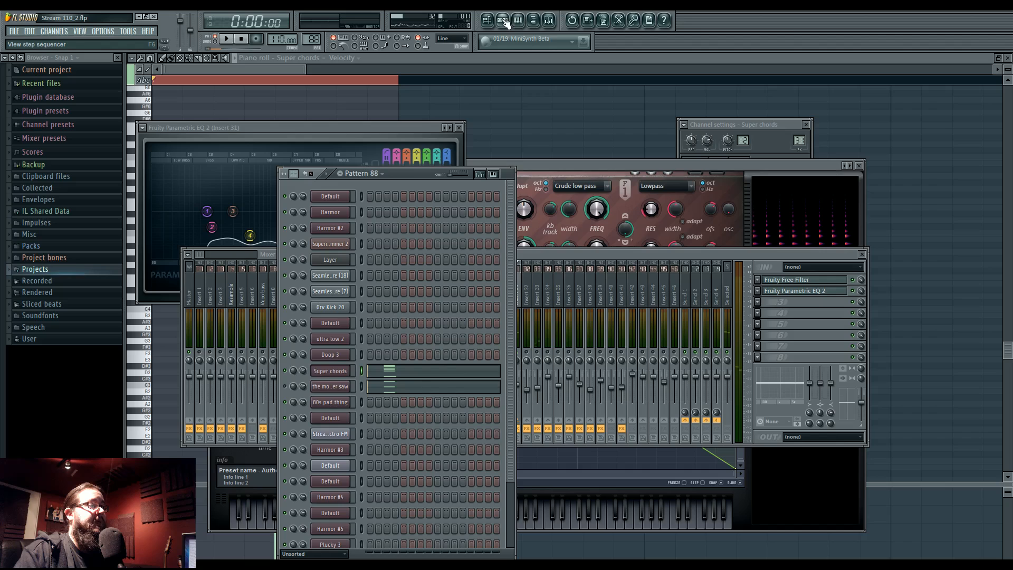
scroll(373, 409, "down", 4)
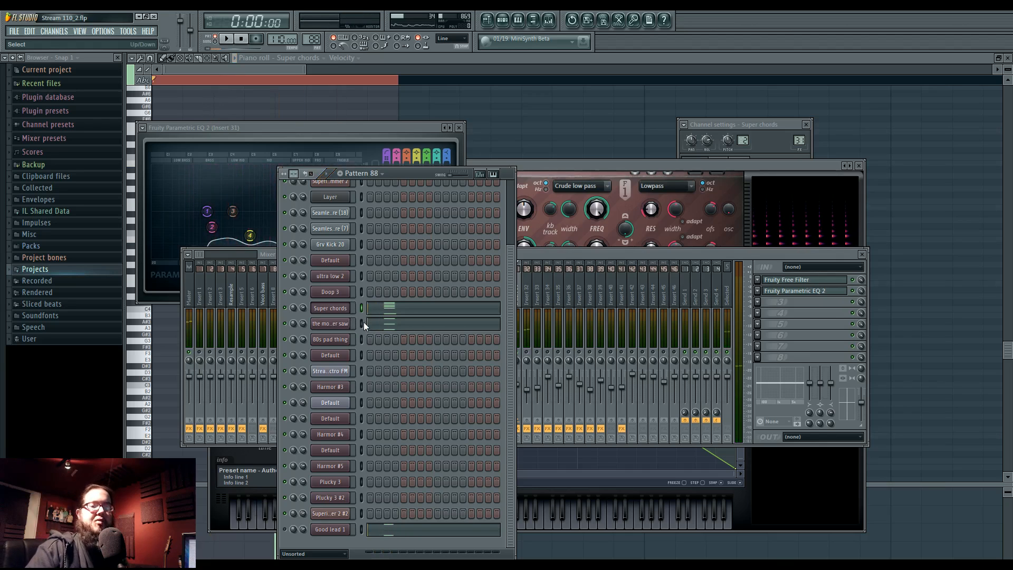
left_click(371, 530)
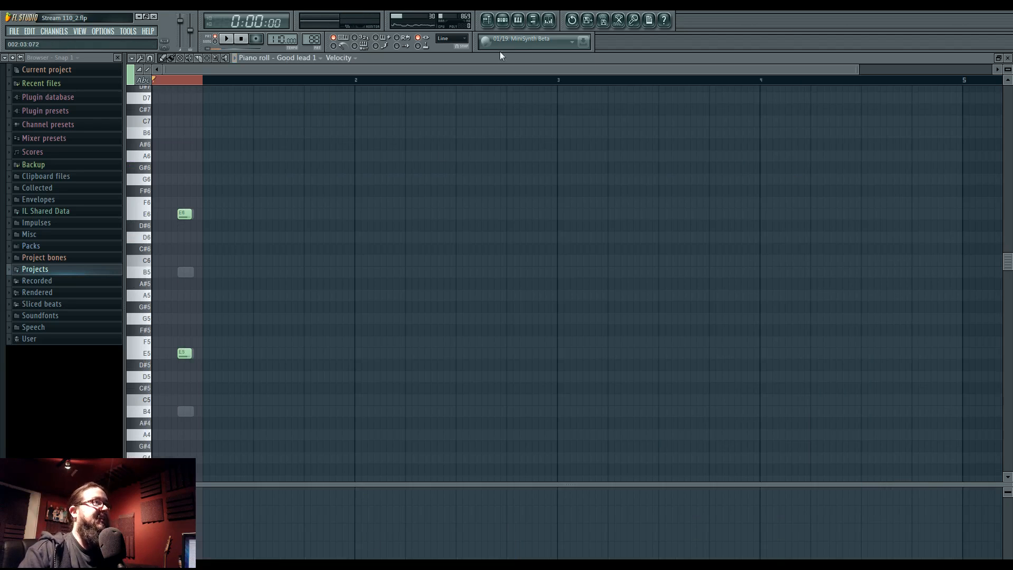
Show all channels, move Good lead 1 up directly below the saw channel, and return the channel filter to Unsorted
left_click(502, 20)
key("Page_Down")
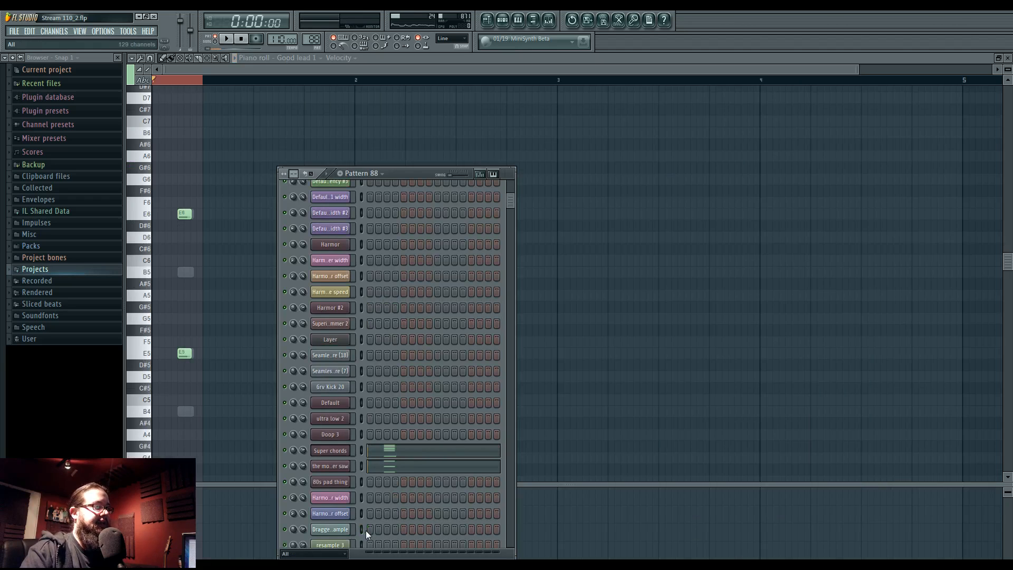
key("alt+Up")
key("alt+Up")
key("alt+Up")
key("alt+Up")
key("alt+Up")
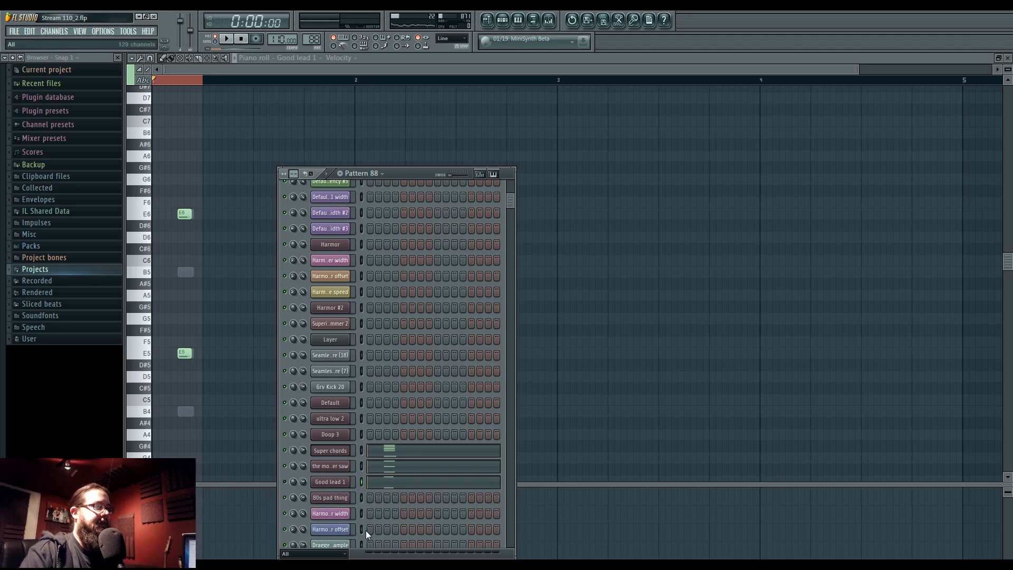
left_click(312, 553)
left_click(315, 547)
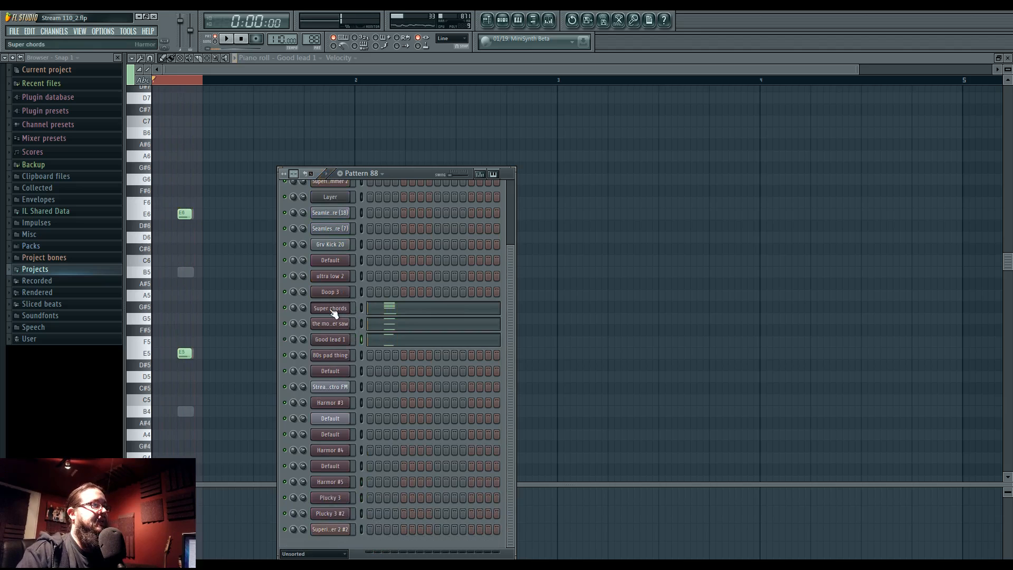
Raise band 7 of Insert 31's Fruity Parametric EQ 2 to about 6.8 dB and audition it alongside the Super chords Harmor
left_click(334, 313)
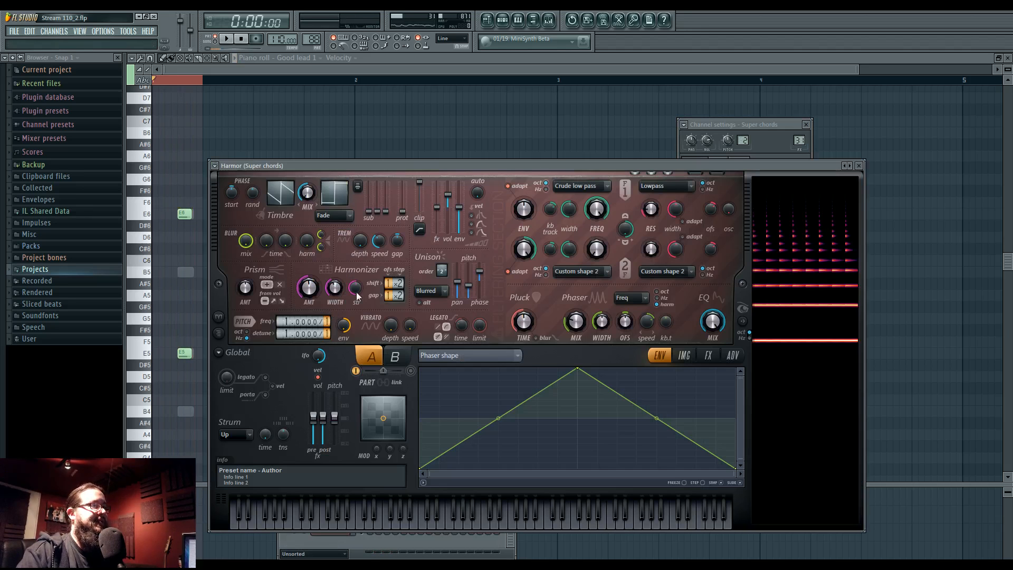
left_click(548, 22)
left_click(816, 292)
key("space")
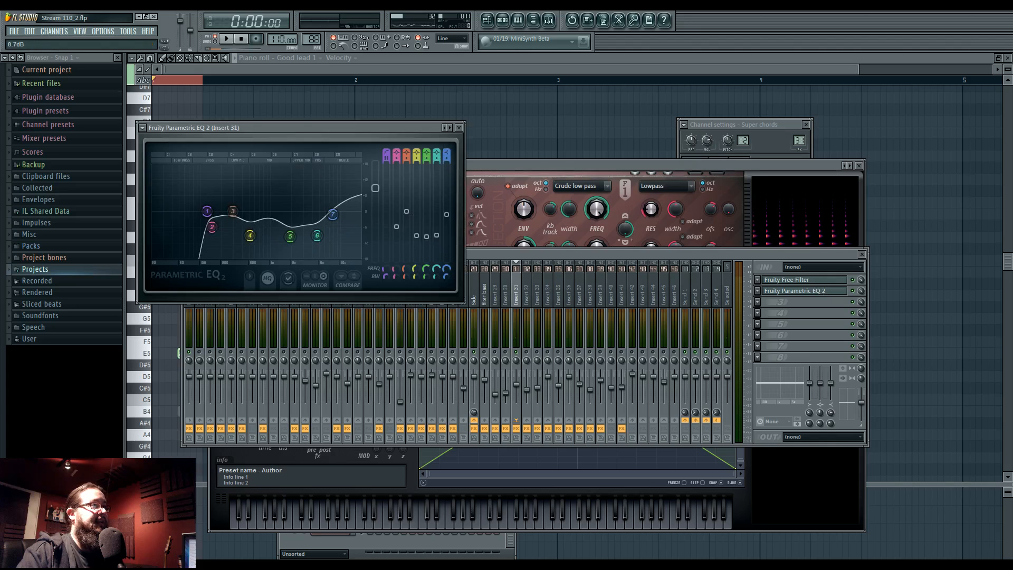
mouse_move(333, 214)
left_mouse_down()
mouse_move(331, 180)
mouse_move(334, 201)
left_mouse_up()
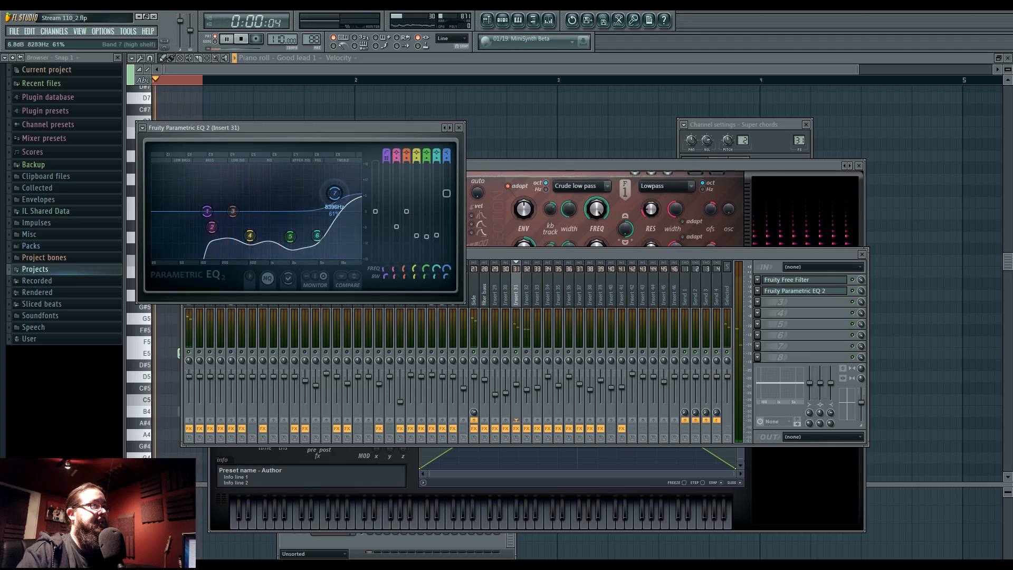
key("space")
left_click(623, 166)
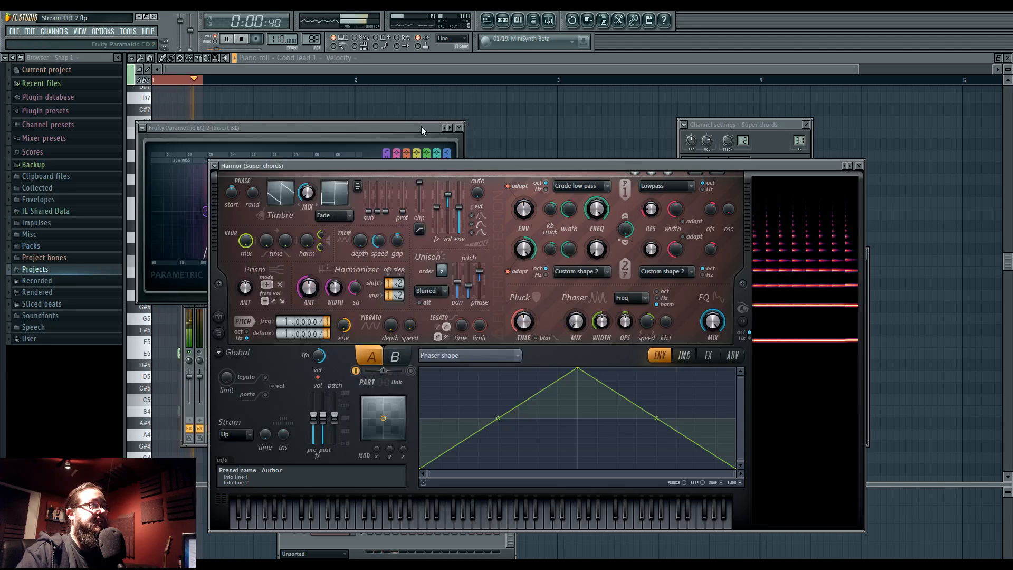
left_click_drag(421, 126, 432, 120)
key("space")
Audition Pattern 88 with the step sequencer and mixer shown, isolating Insert 33 to hear its layer alone
left_click(502, 21)
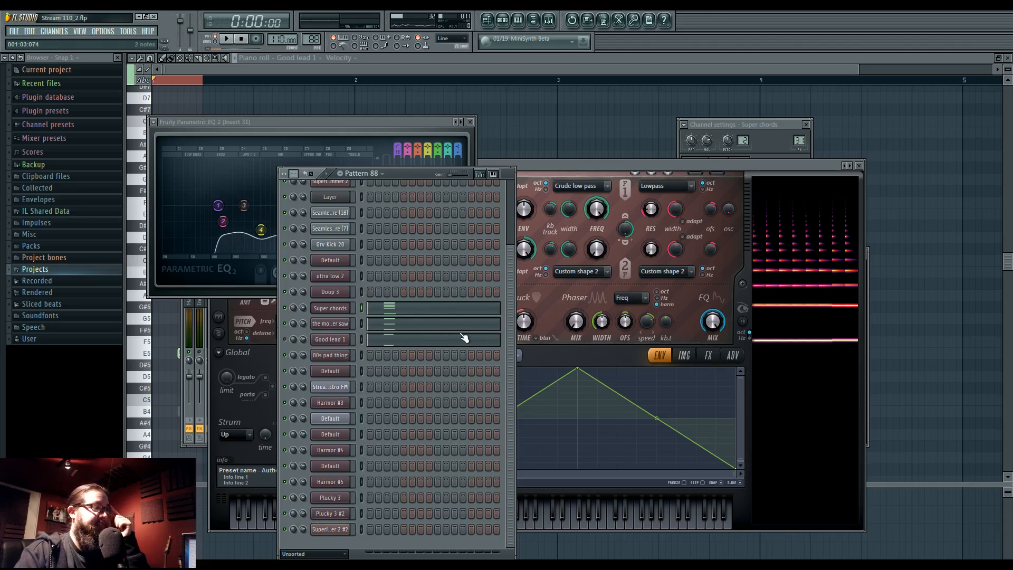
left_click(549, 22)
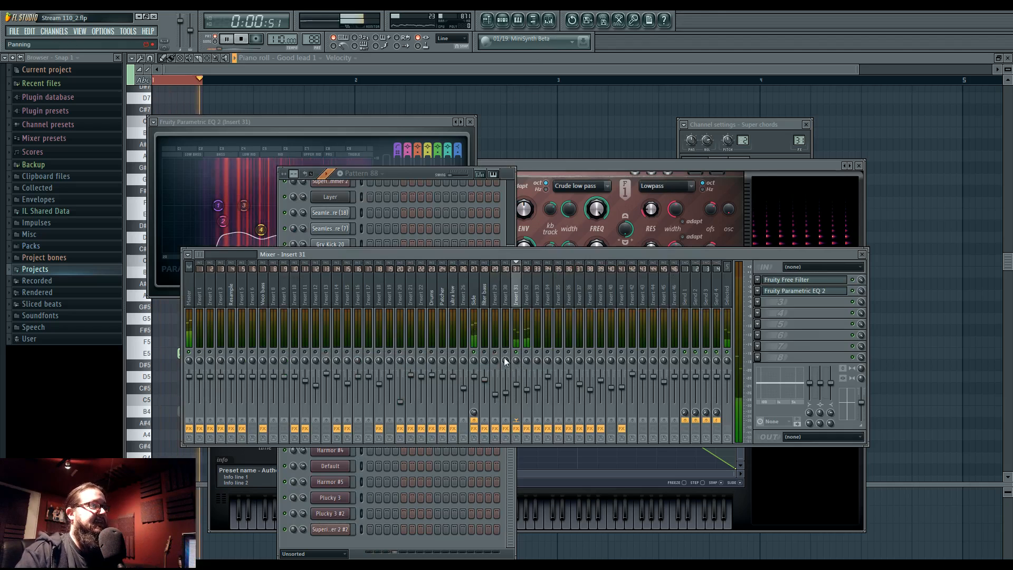
key("space")
key("space")
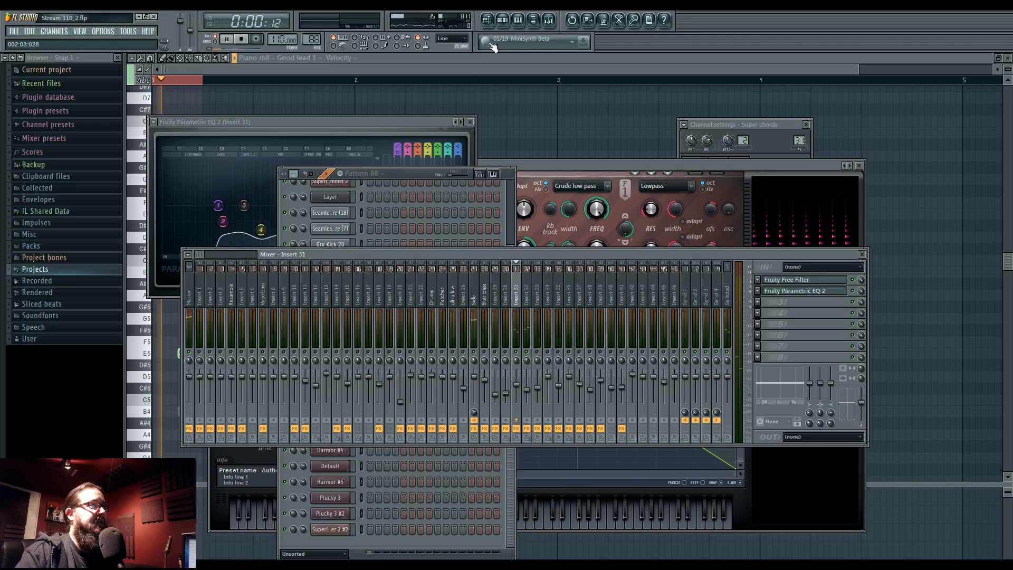
left_click(408, 175)
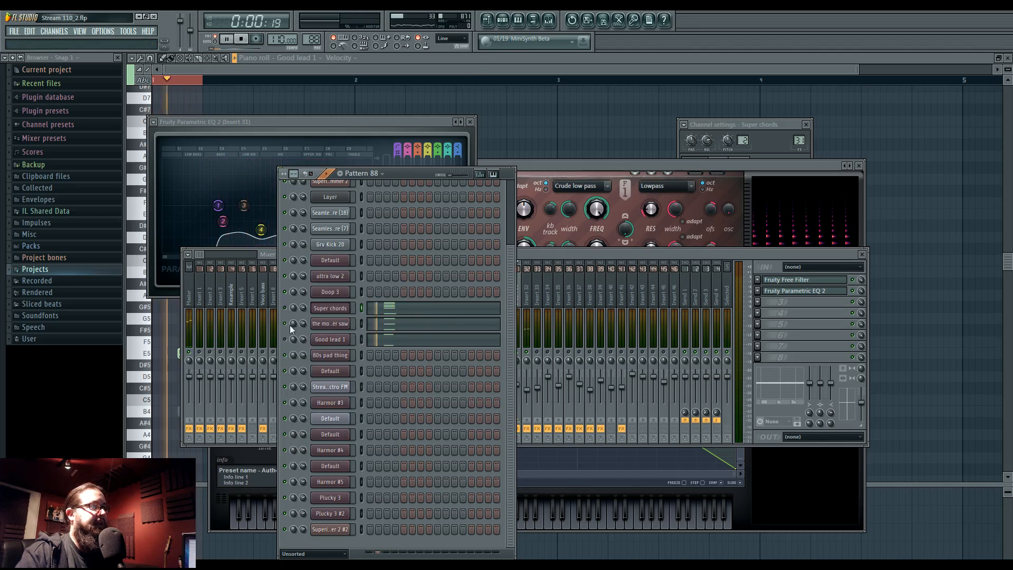
key("space")
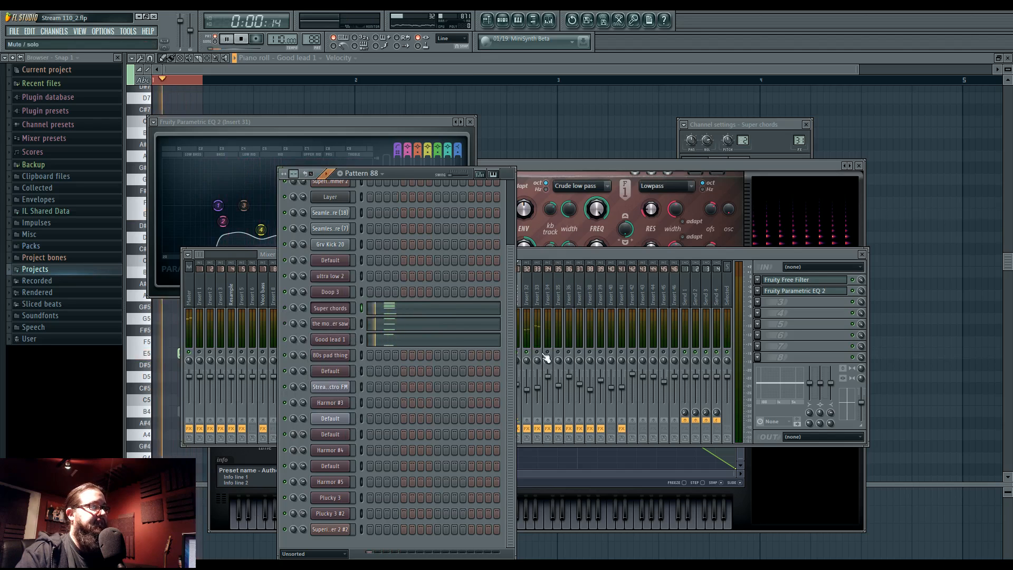
left_click(543, 351)
left_click(538, 300)
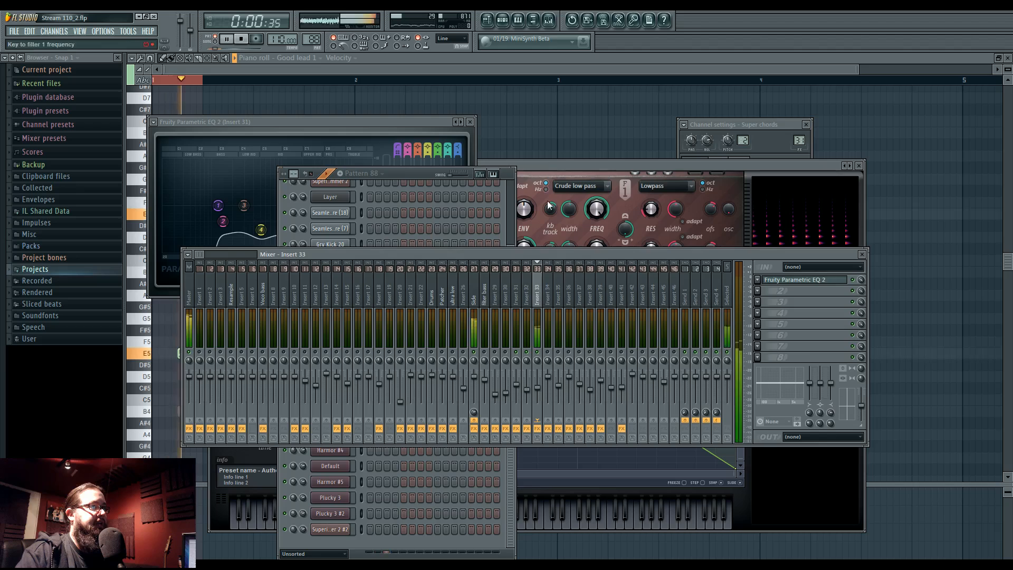
left_click(547, 163)
Go to the later section of the playlist and play it from bar 141
left_click(488, 20)
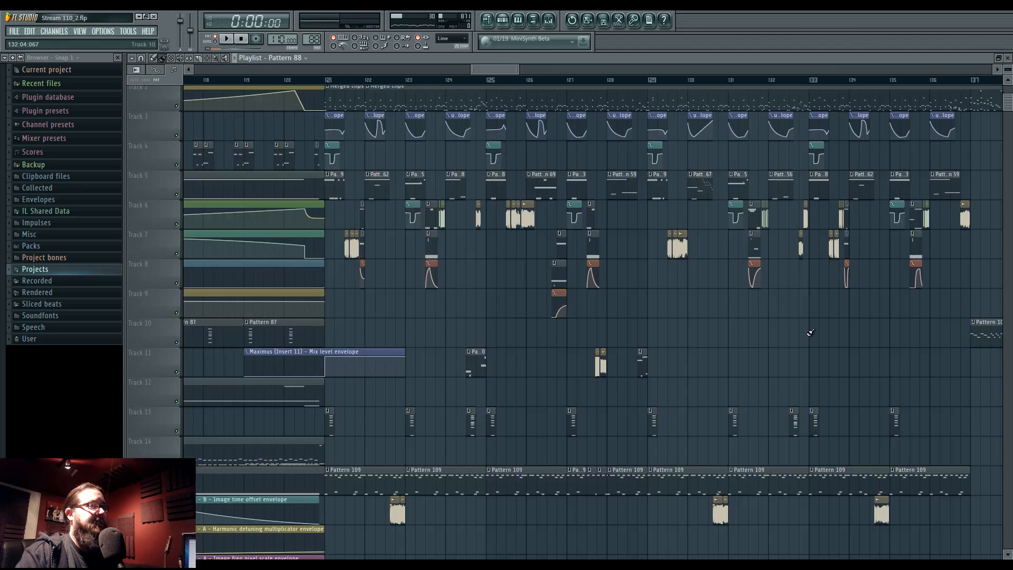
left_click_drag(674, 296, 377, 220)
left_click_drag(610, 243, 553, 280)
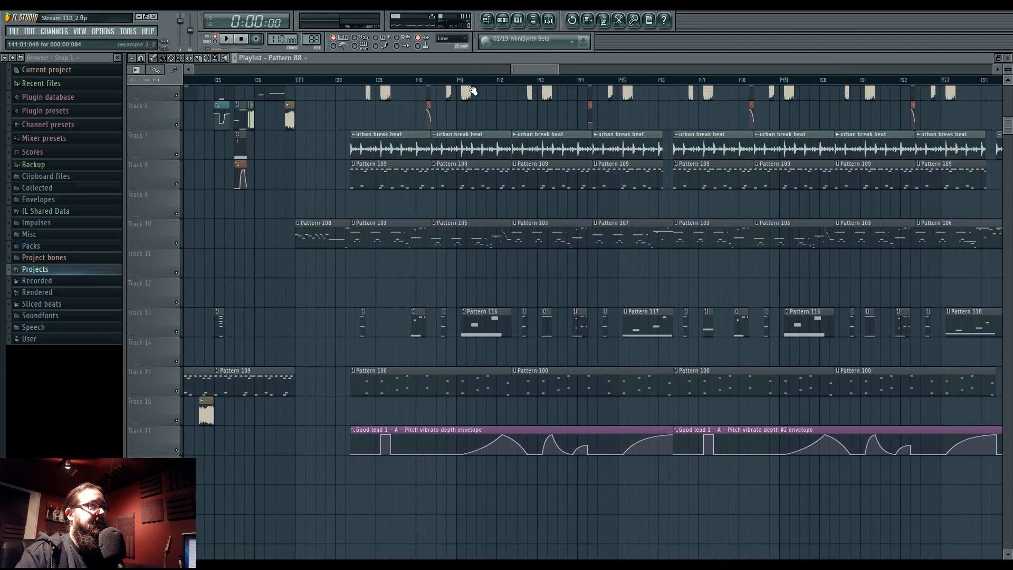
double_click(465, 82)
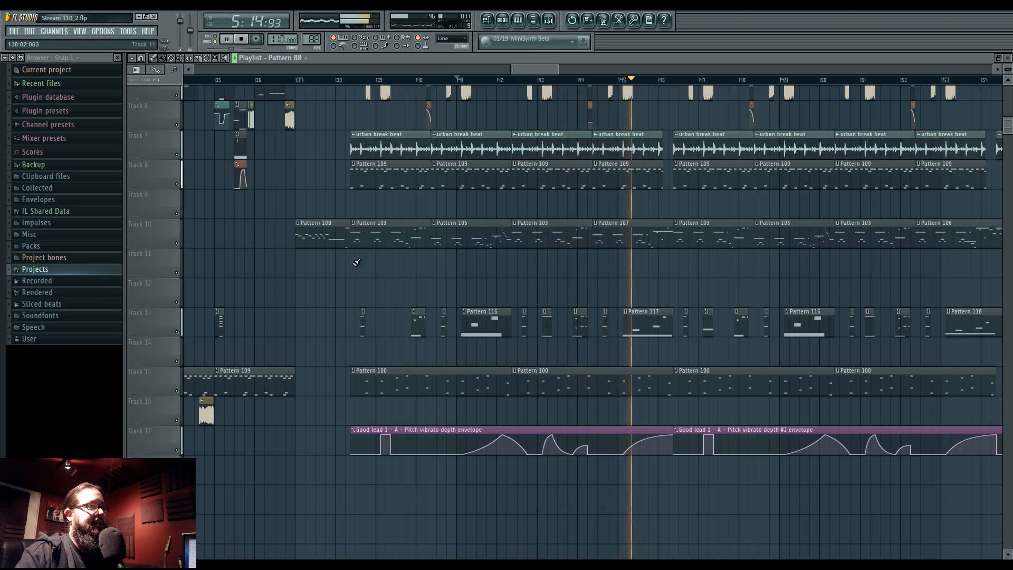
left_click_drag(322, 283, 720, 298)
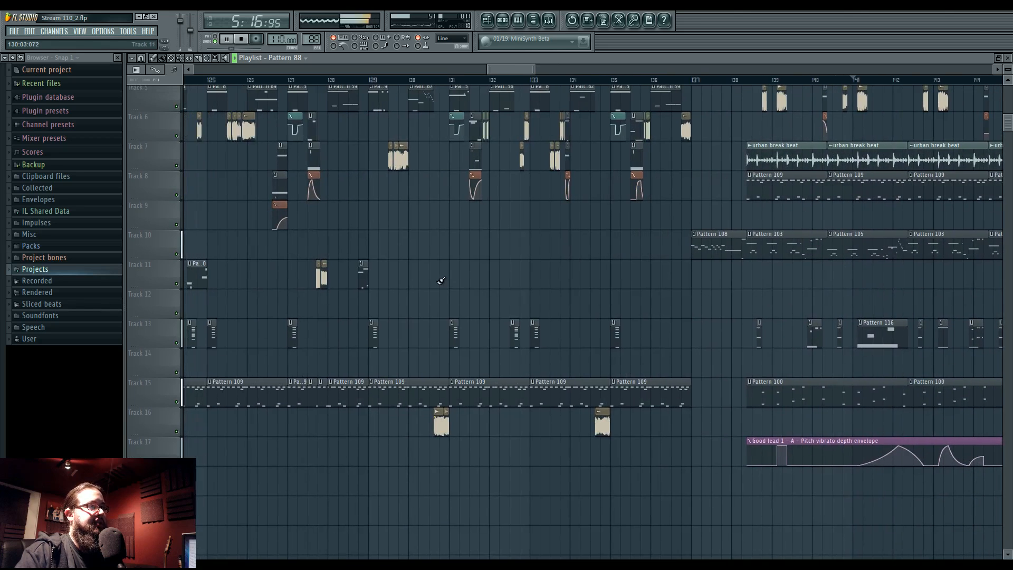
key("space")
Place the Good lead 1 pitch vibrato depth envelope on track 22 from bar 119 and shorten it to end before bar 121
left_click_drag(457, 283, 649, 340)
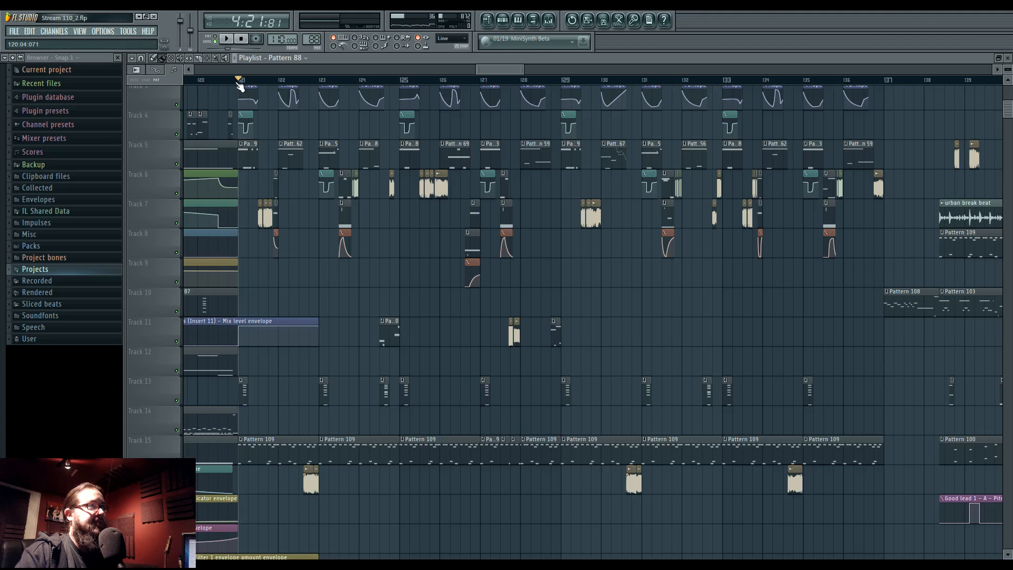
left_click(549, 21)
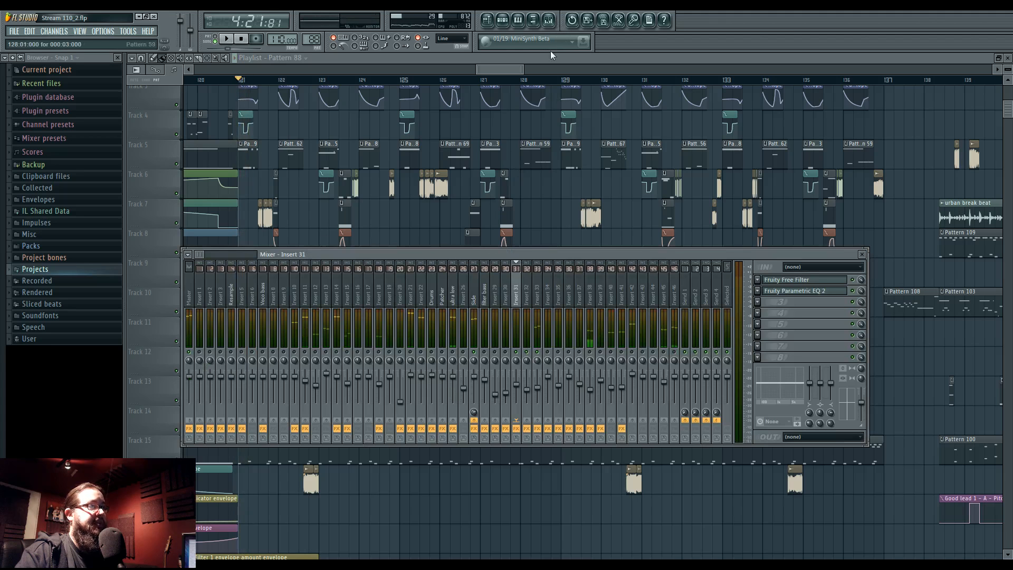
left_click(506, 24)
left_click_drag(661, 484, 450, 518)
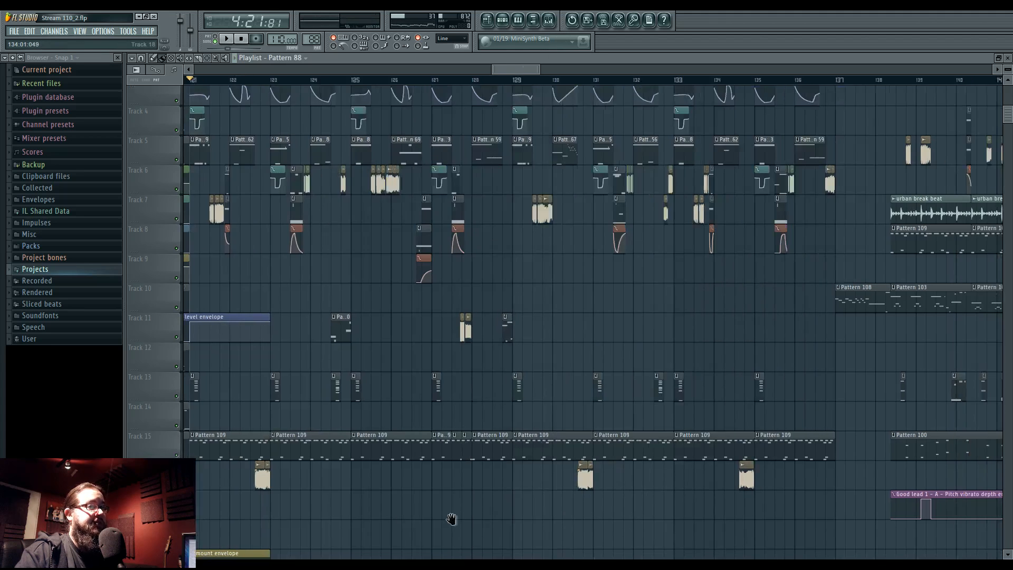
left_click_drag(918, 516, 854, 472)
left_click(600, 480)
left_click_drag(378, 455, 623, 340)
left_click_drag(406, 512, 451, 355)
left_click(431, 348)
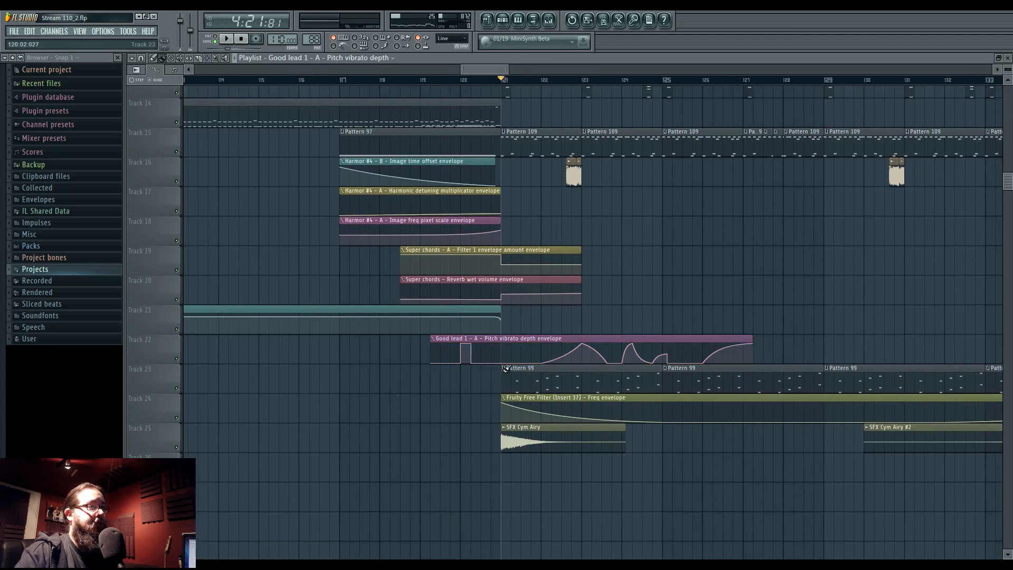
left_click_drag(749, 340, 473, 340)
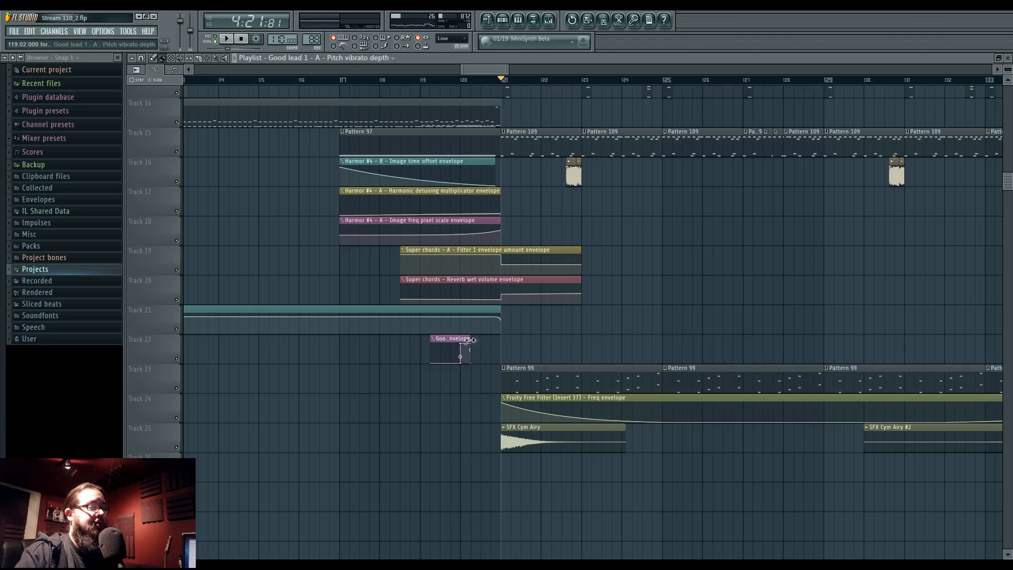
Bring up the step sequencer over the playlist and set its channel filter to Unsorted
key("space")
scroll(580, 343, "up", 2)
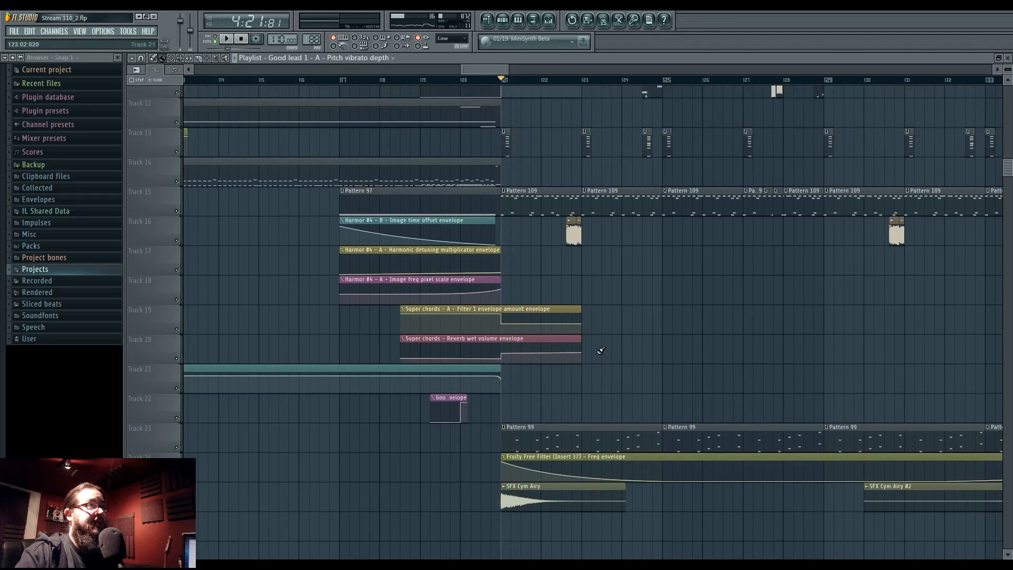
left_click(505, 24)
key("space")
left_click(551, 21)
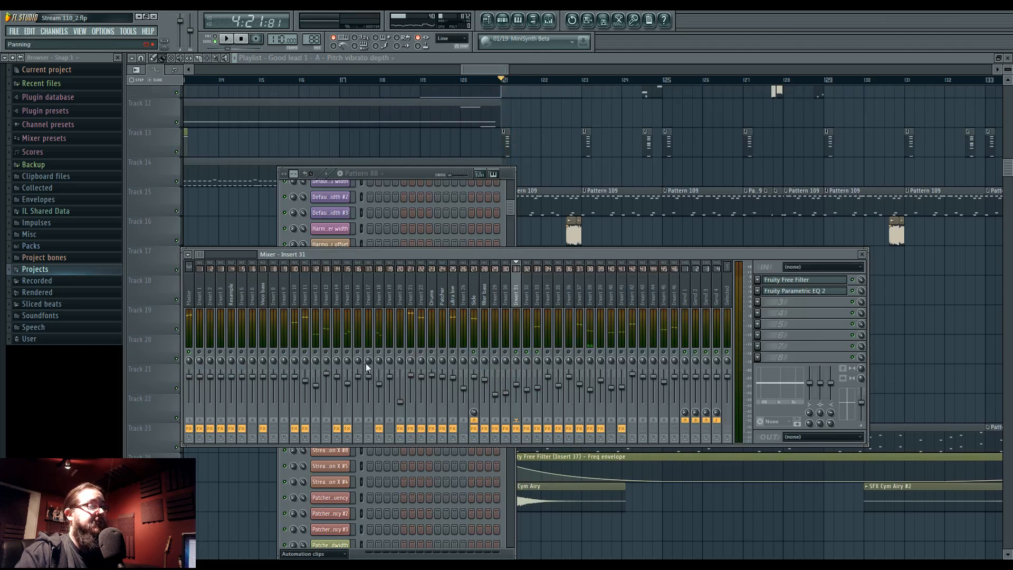
left_click(415, 175)
left_click(336, 555)
left_click(328, 546)
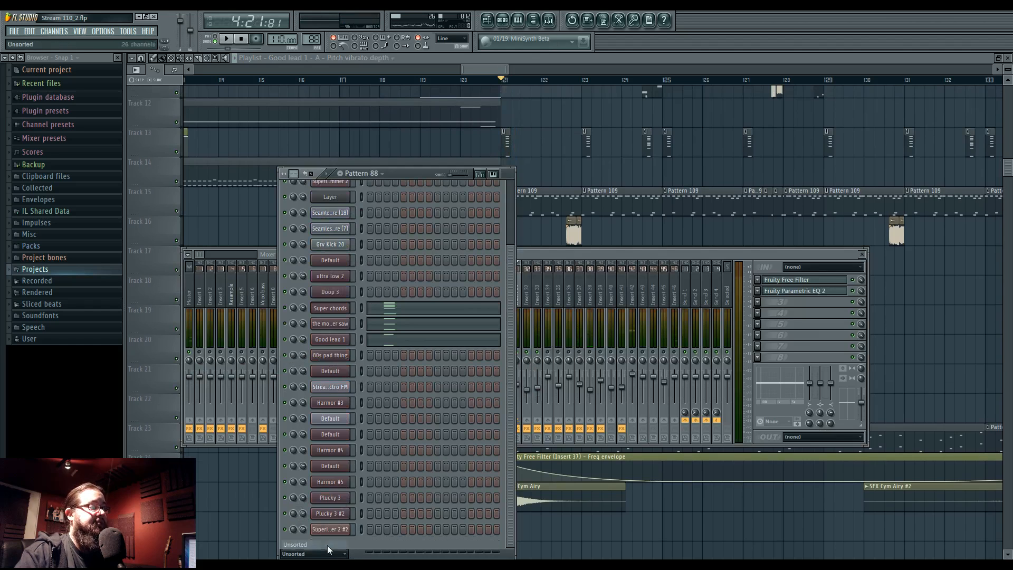
Toggle the Super chords mute, audition the playlist from bar 121, and open the Good lead 1 Harmor
left_click(285, 310)
key("space")
key("space")
key("space")
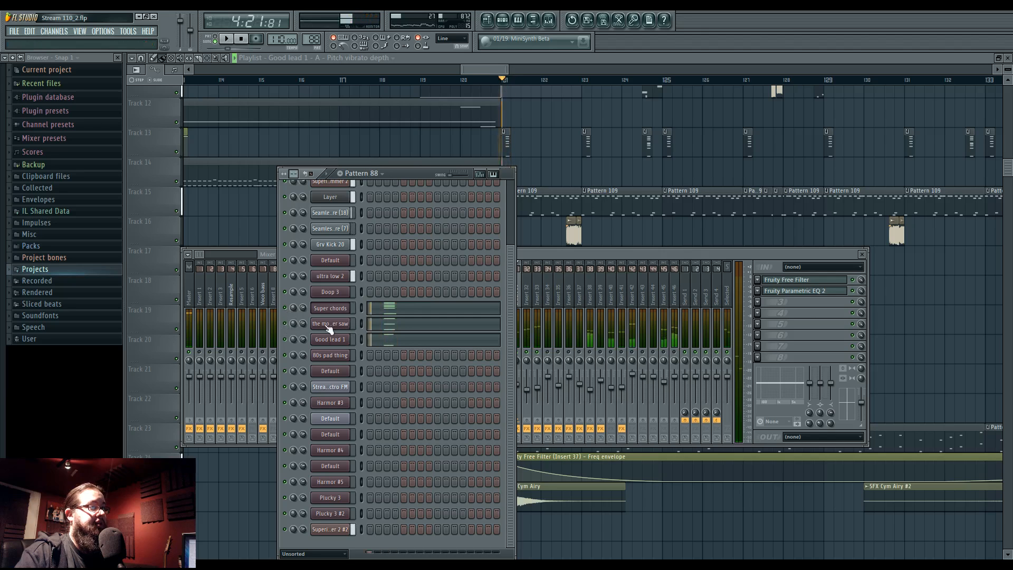
key("space")
key("space")
left_click(330, 342)
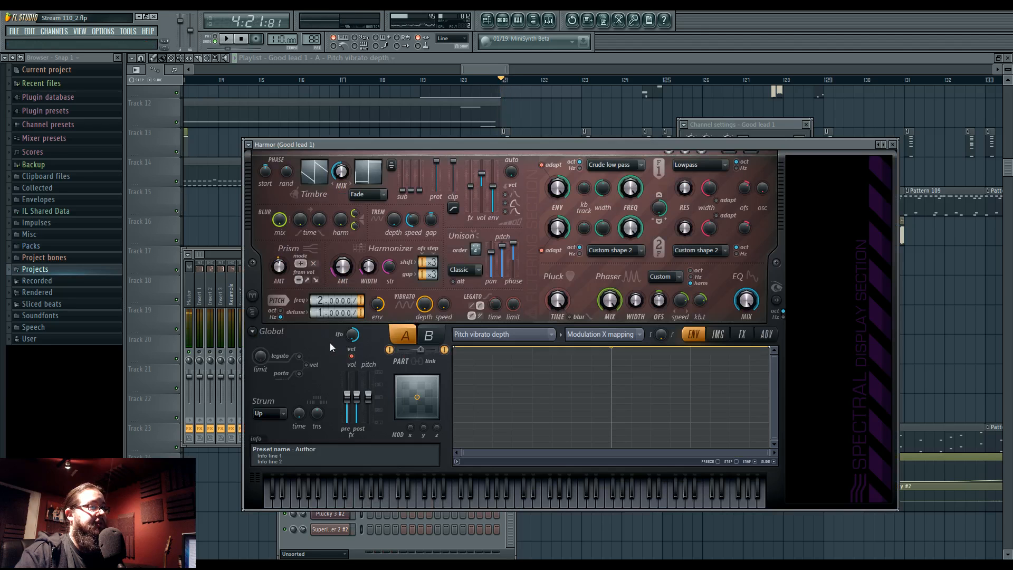
key("space")
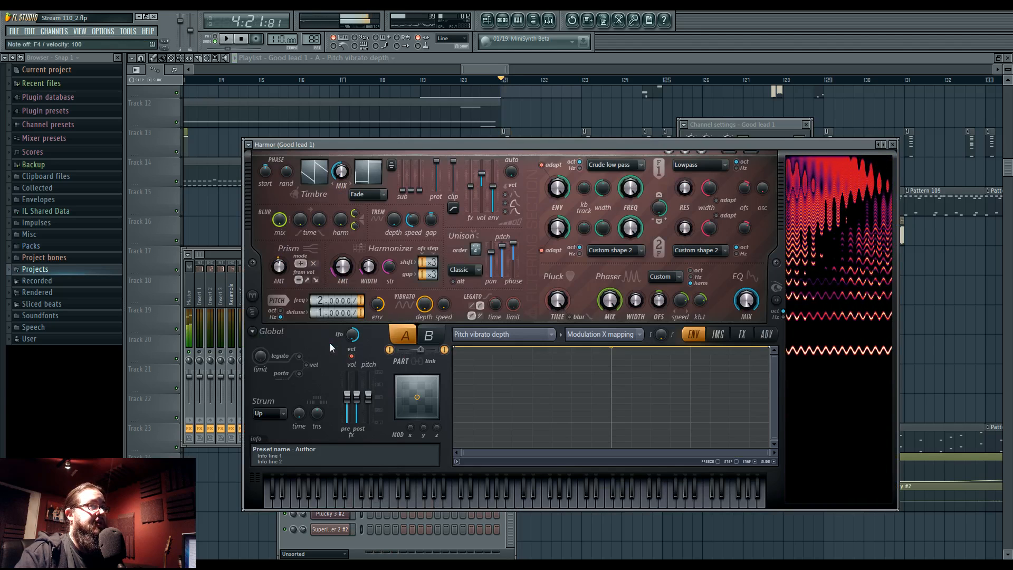
Open the Harmor of the most super saw channel, show its spectrum display and switch to part A
left_click(502, 21)
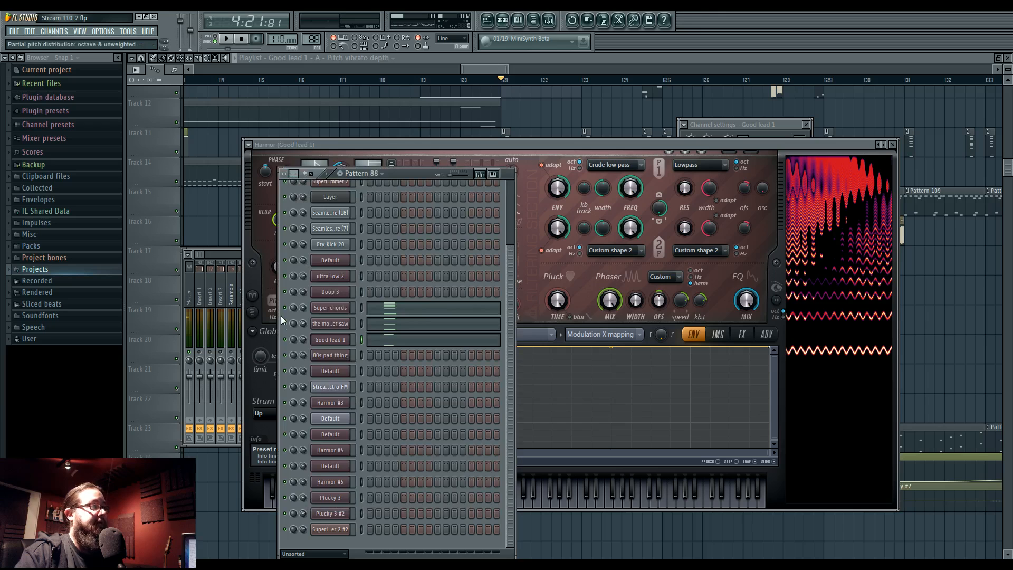
left_click(329, 324)
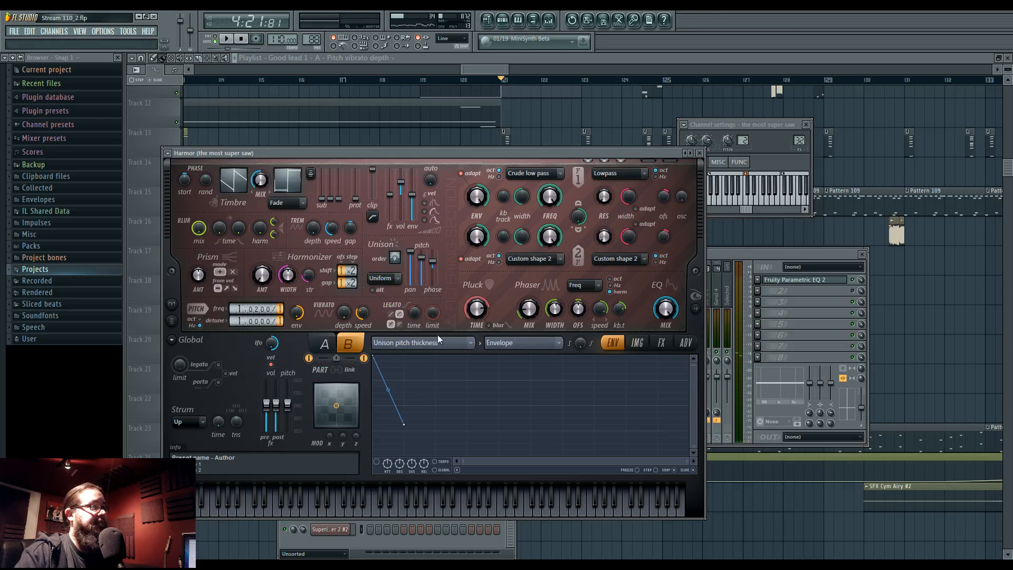
left_click(696, 310)
left_click(334, 345)
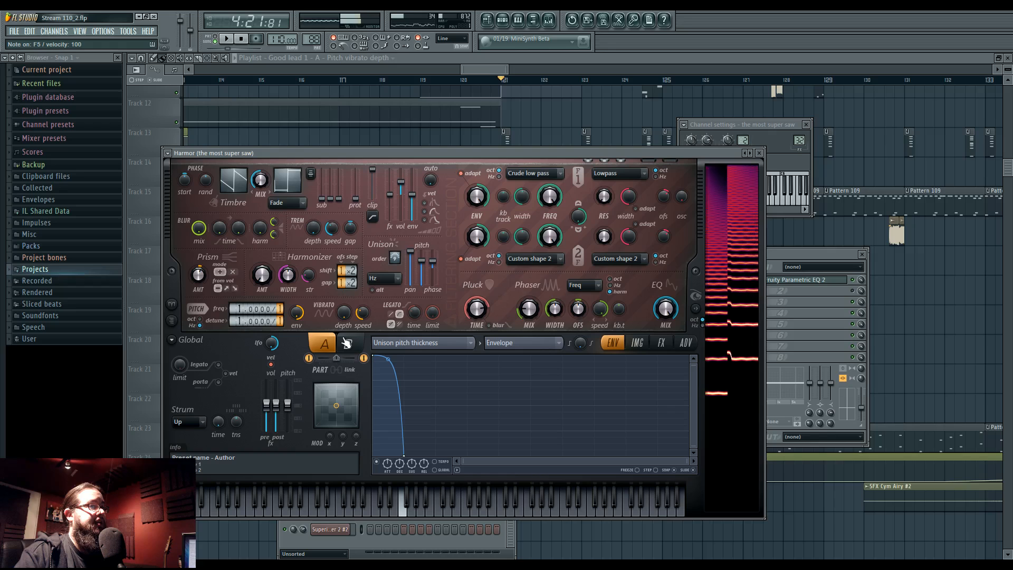
Browse the modulation targets of the super saw's part A, then audition the chord hit with the phaser mix turned up
left_click(431, 343)
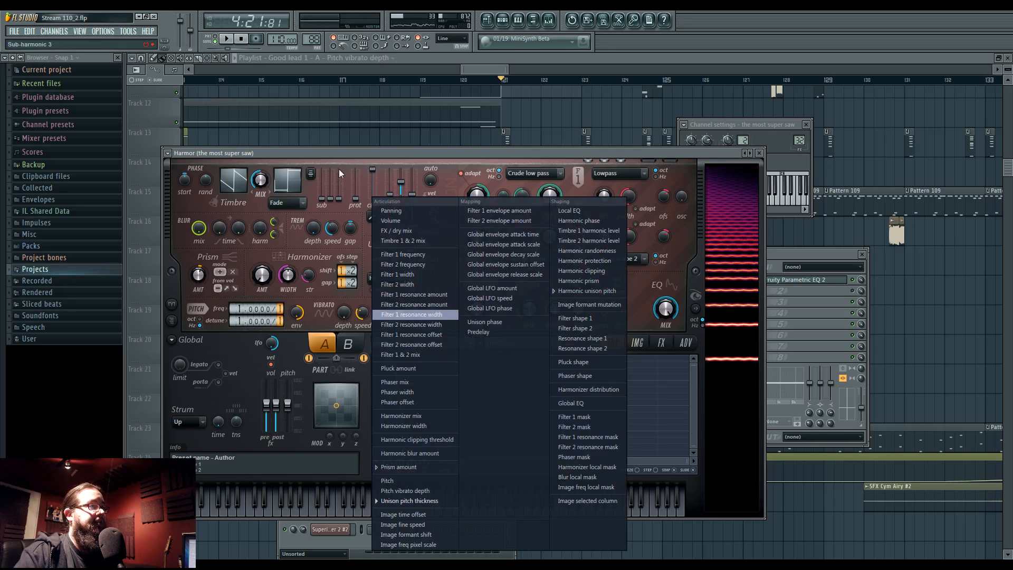
left_click(357, 154)
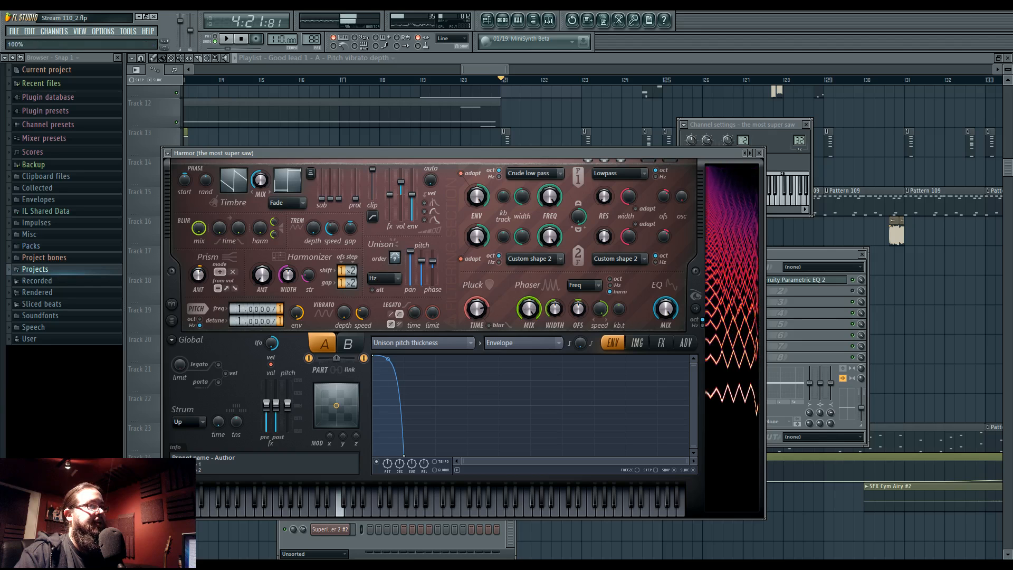
key("space")
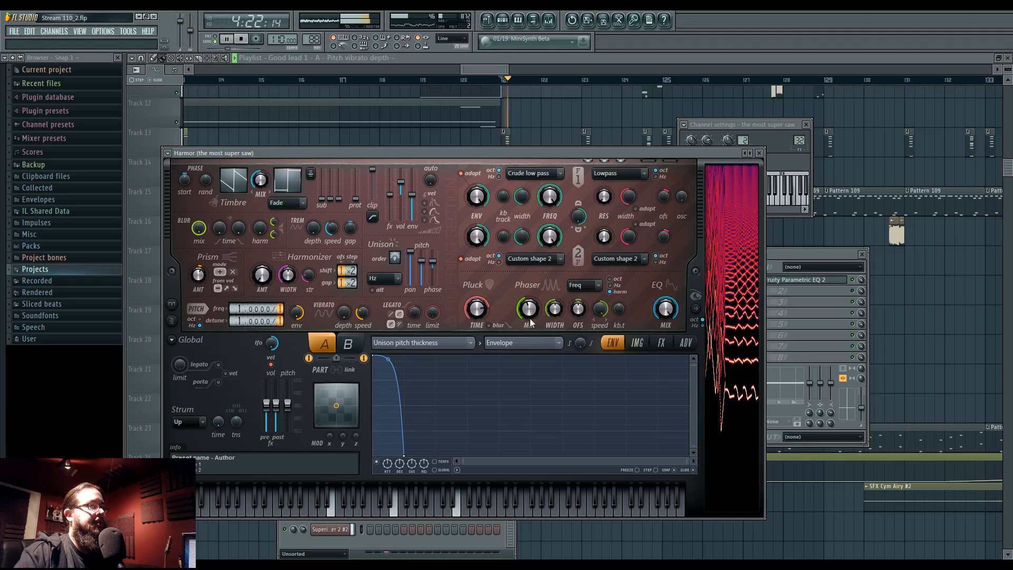
key("space")
Audition the super saw's part B with part A disabled, then re-enable part A and play the chord hit
left_click(348, 346)
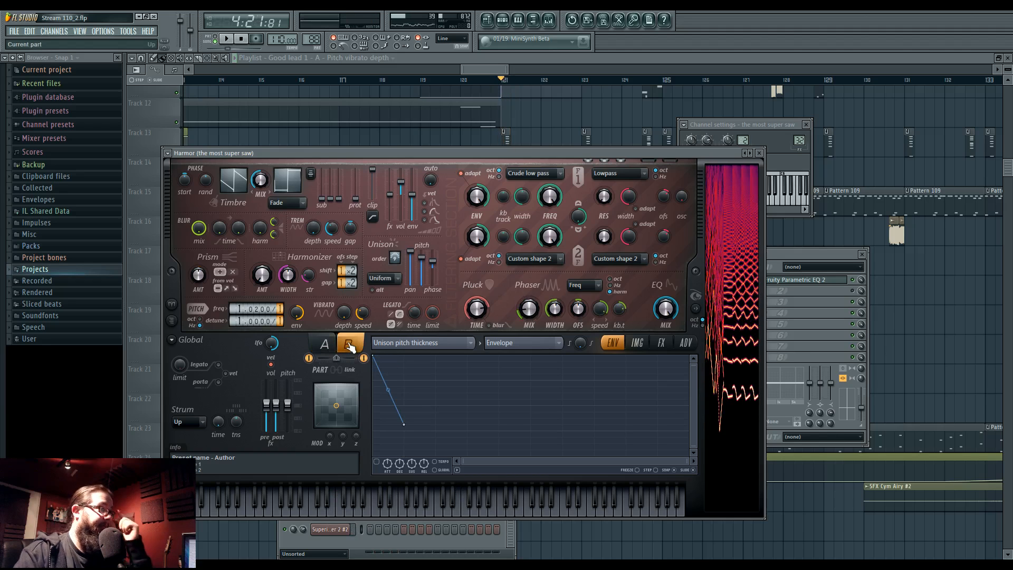
key("v")
left_click(309, 358)
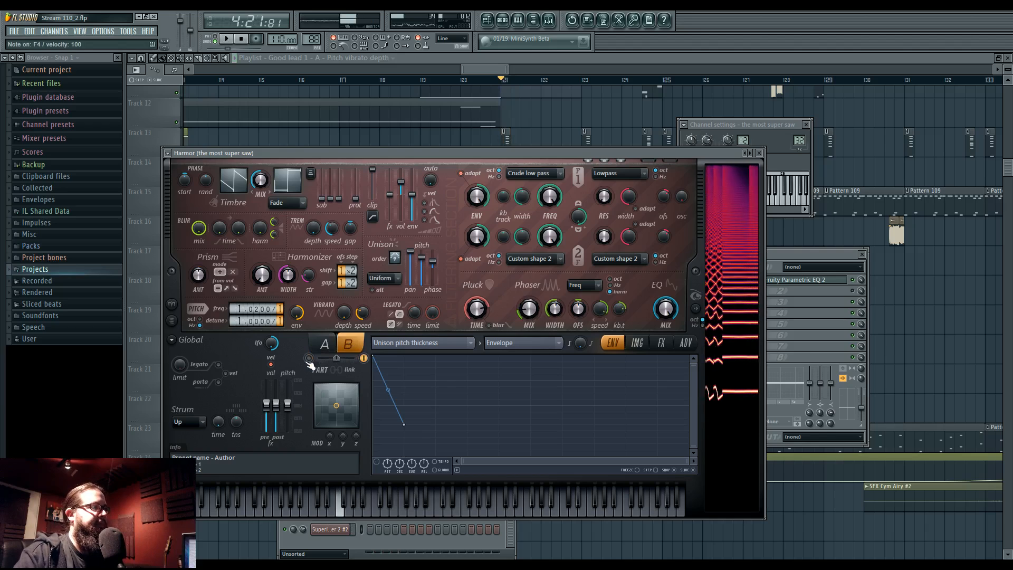
key("r")
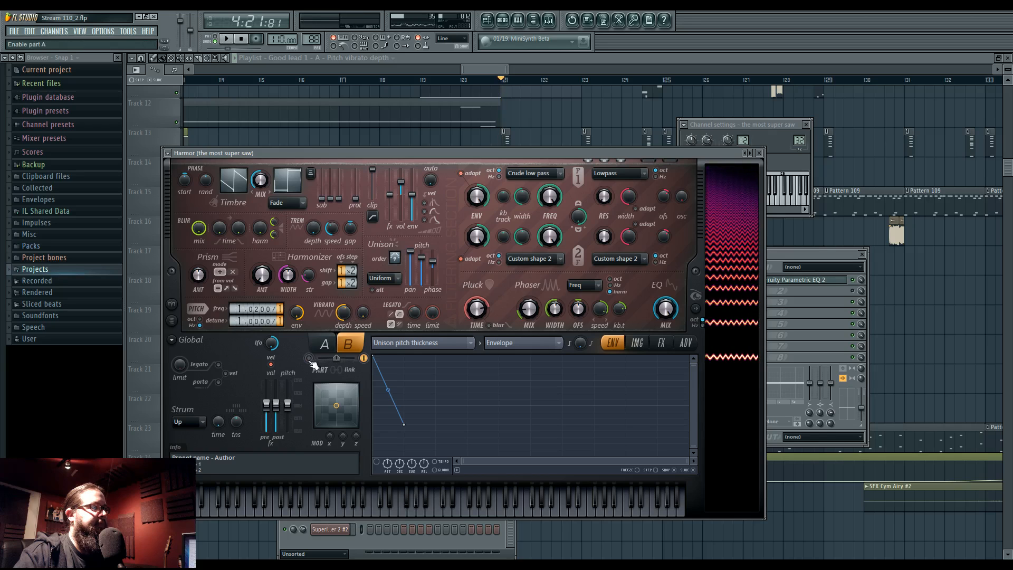
key("space")
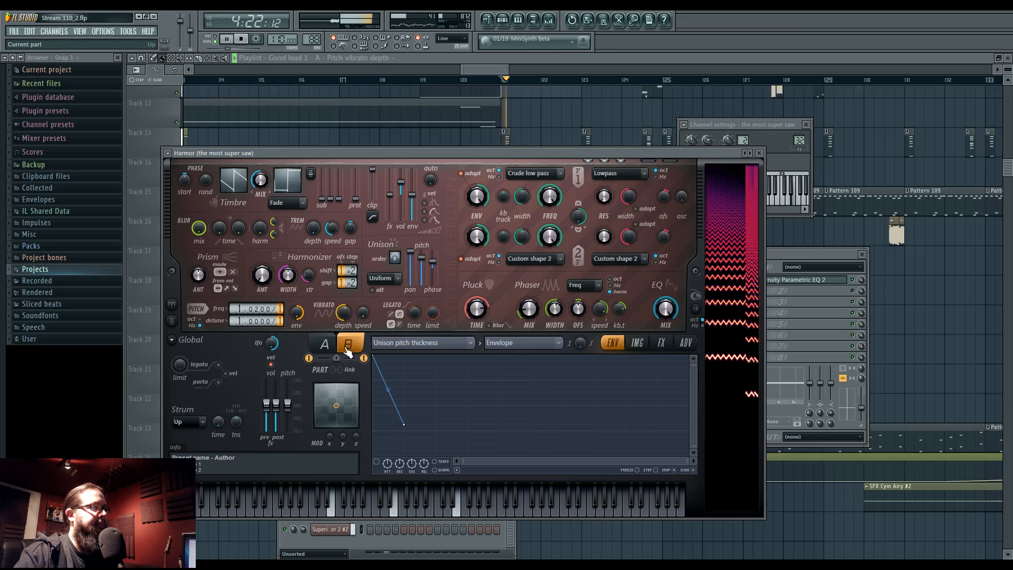
key("space")
Bring up the Good lead 1 Harmor and load Fruity Chorus into the second effect slot of mixer Insert 33
key("F6")
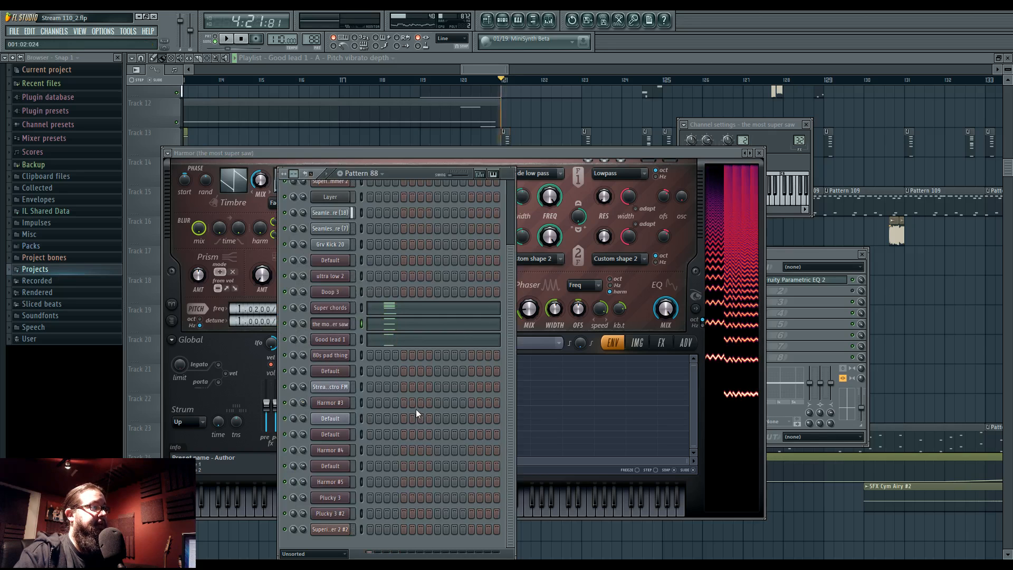
left_click(335, 343)
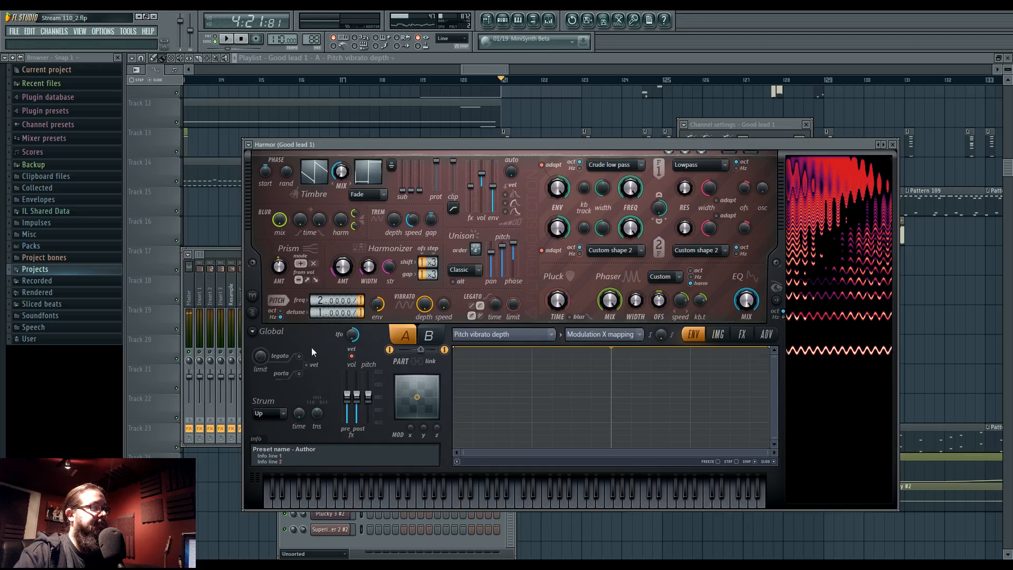
left_click(549, 20)
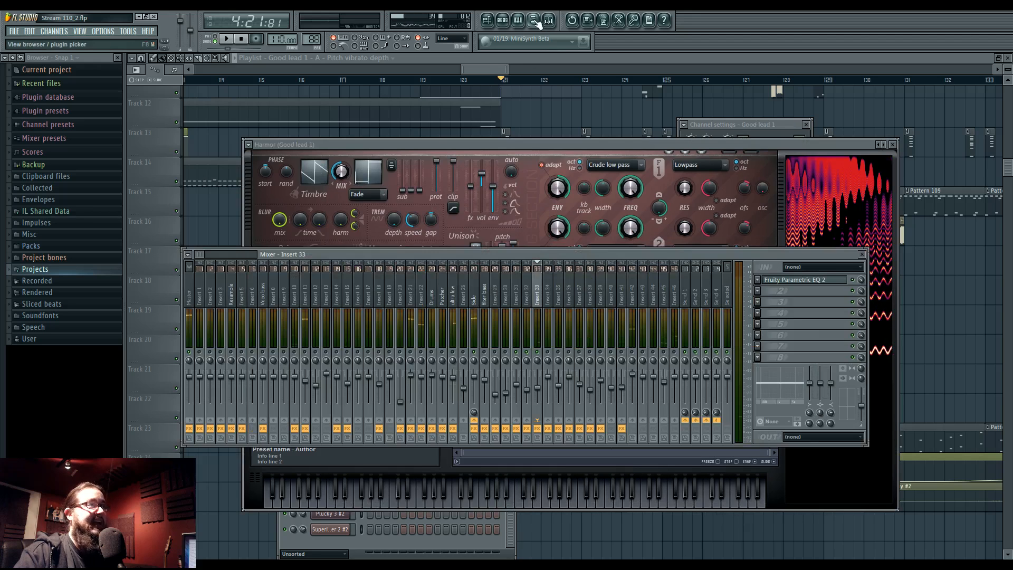
left_click(549, 20)
left_click(549, 20)
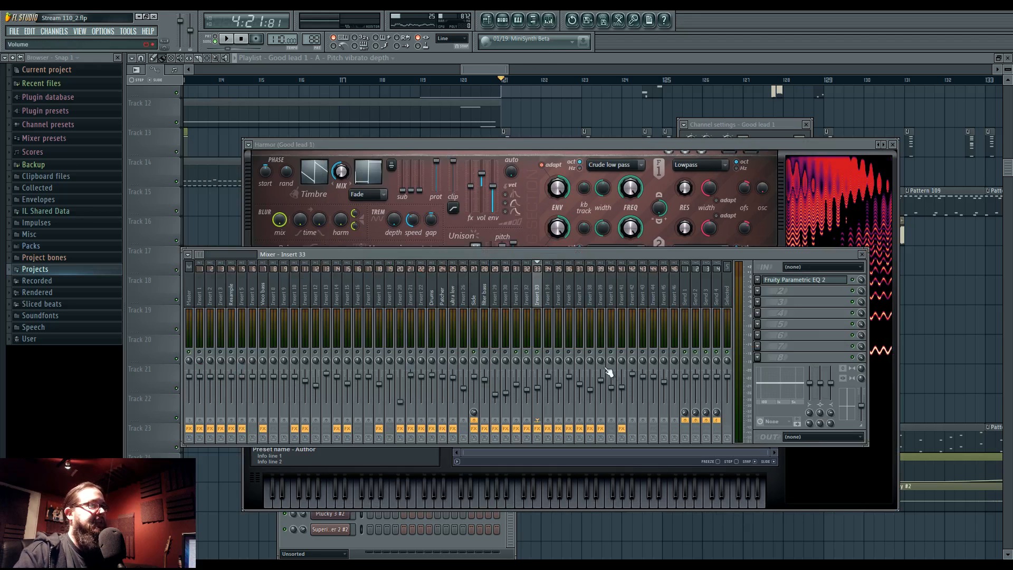
left_click(765, 297)
left_click(871, 254)
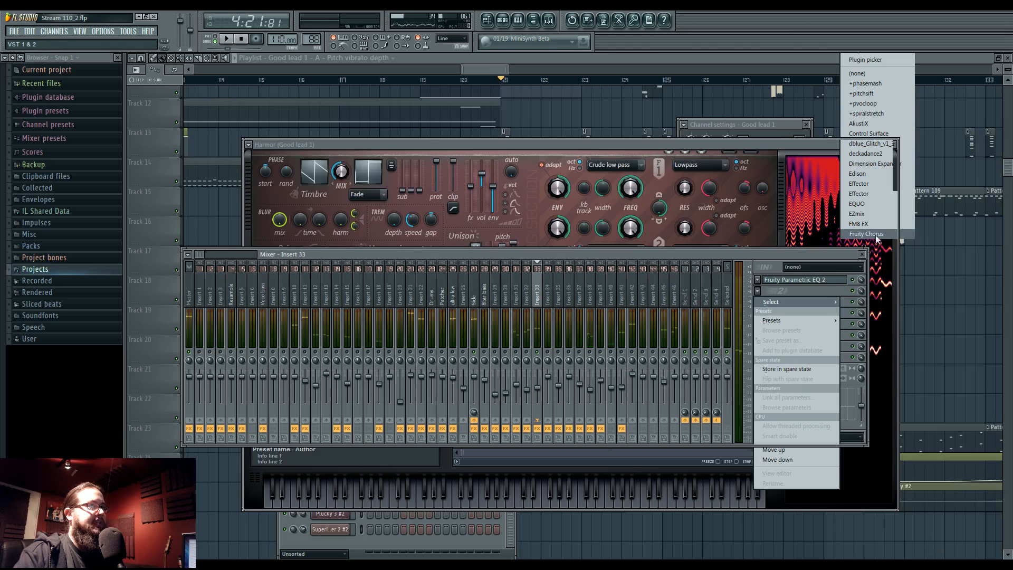
left_click_drag(341, 152, 383, 178)
Set the chorus delay to about 24.15 ms, cross cutoff to 8.18 Hz and stereo to 0 degrees, adjusting depth while auditioning
key("space")
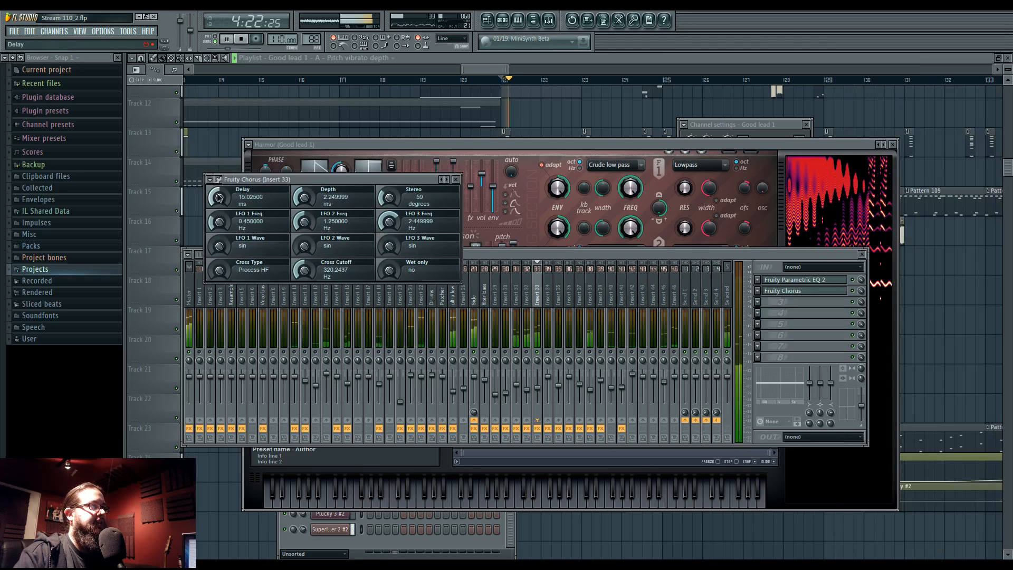
left_click_drag(222, 203, 222, 184)
left_click_drag(310, 189, 311, 201)
key("space")
key("space")
left_click_drag(305, 268, 306, 278)
key("space")
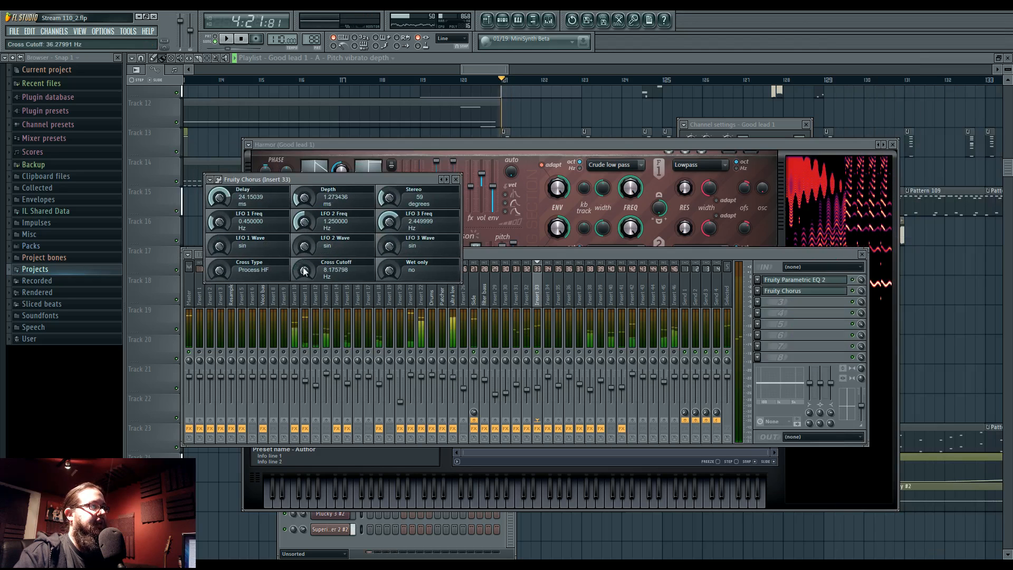
left_click_drag(393, 195, 397, 203)
key("space")
key("space")
key("space")
key("space")
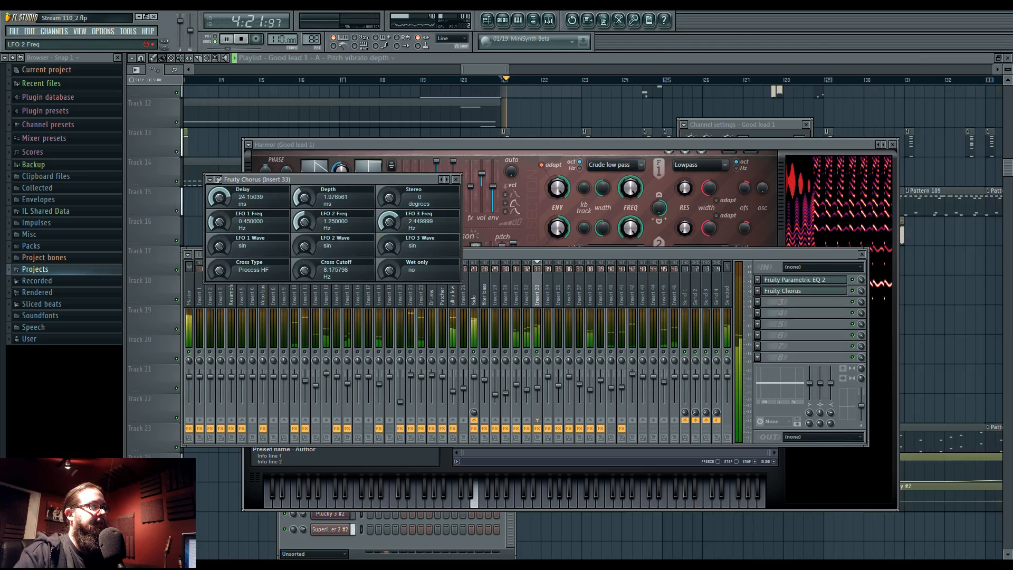
Raise the chorus depth to about 4.59 ms, LFO 2 frequency to 3.76 Hz and LFO 1 frequency to 4.35 Hz while auditioning
key("space")
left_click_drag(305, 198, 305, 174)
key("space")
key("space")
left_click_drag(305, 223, 305, 195)
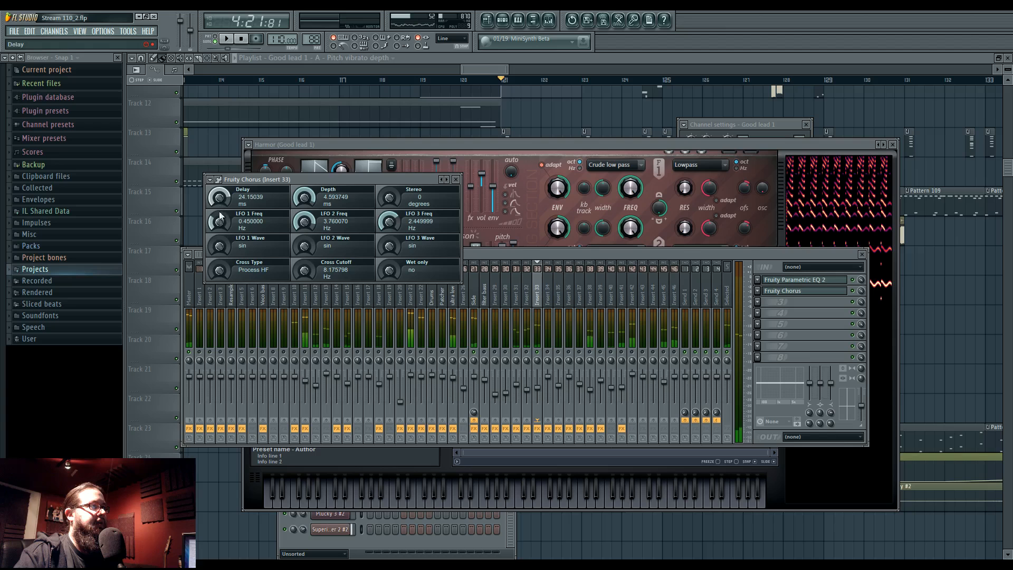
key("space")
key("space")
key("v")
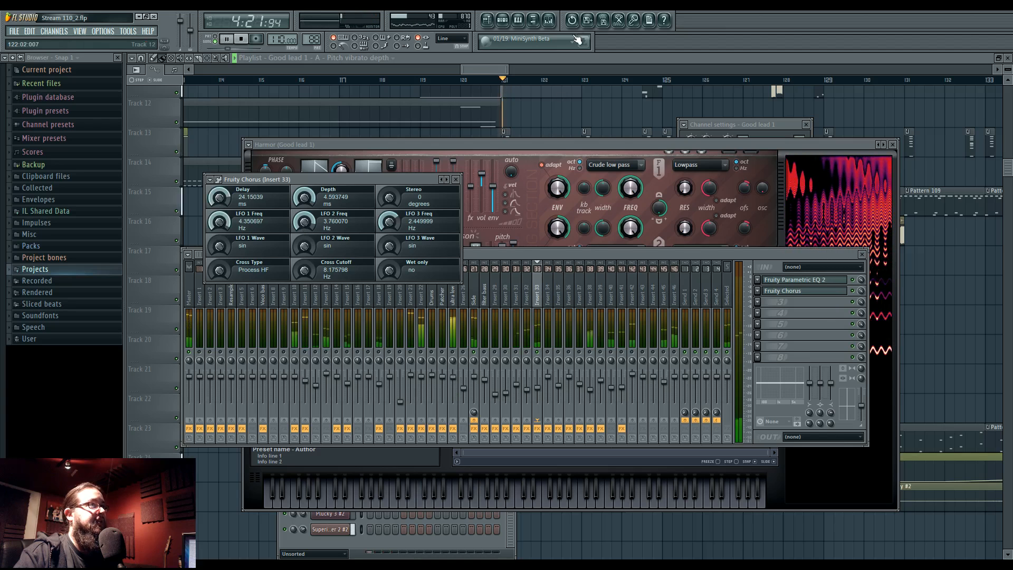
Audition the chord hit with the mixer in front, then close the windows covering the playlist and play it again
left_click(549, 23)
key("space")
key("space")
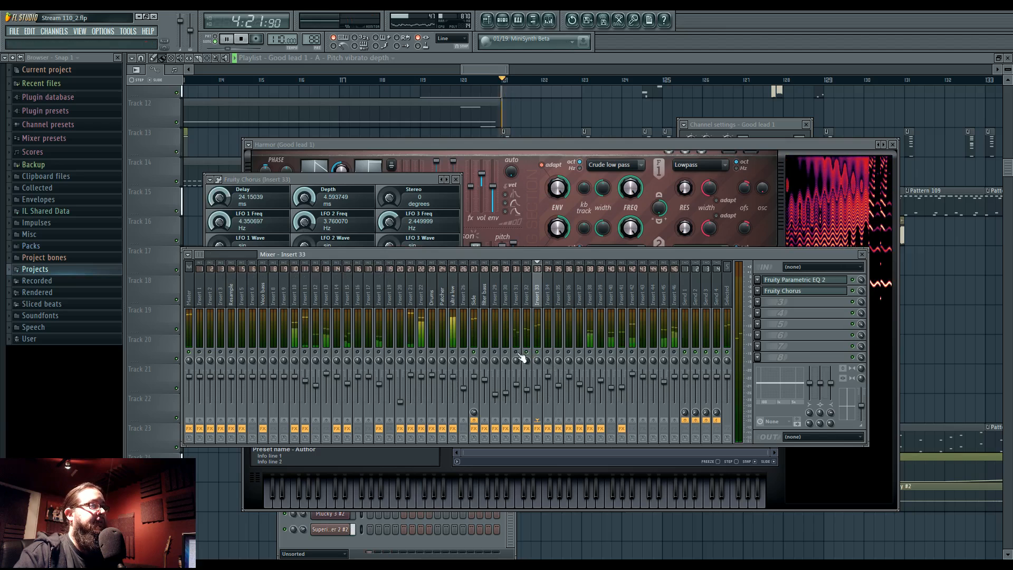
key("F12")
key("space")
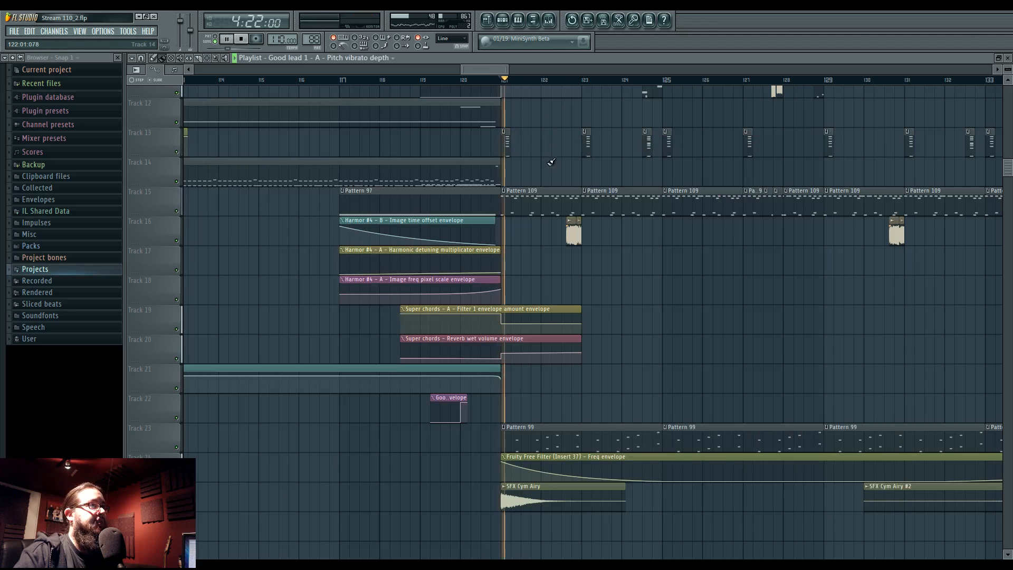
key("space")
In the Parametric EQ 2 on mixer Insert 32, lower band 7 and set band 5 to about -1.9 dB at 2604 Hz
double_click(507, 143)
left_click(557, 21)
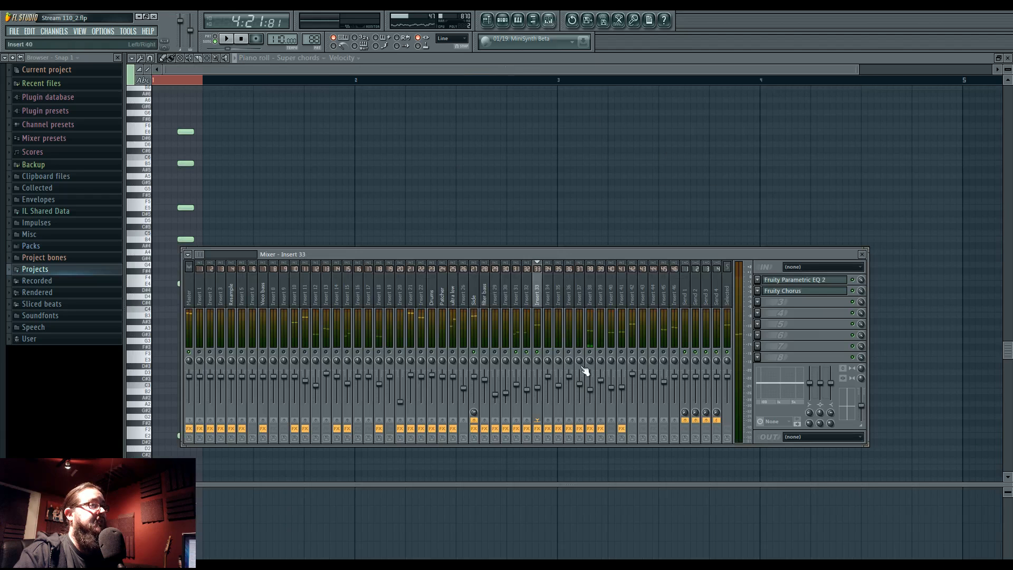
left_click(527, 316)
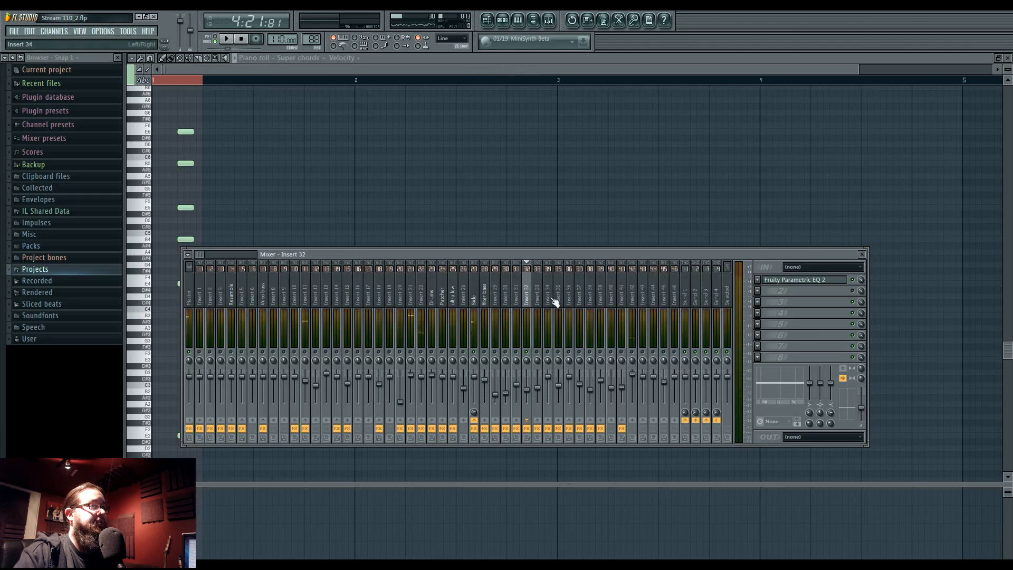
key("space")
left_click(805, 280)
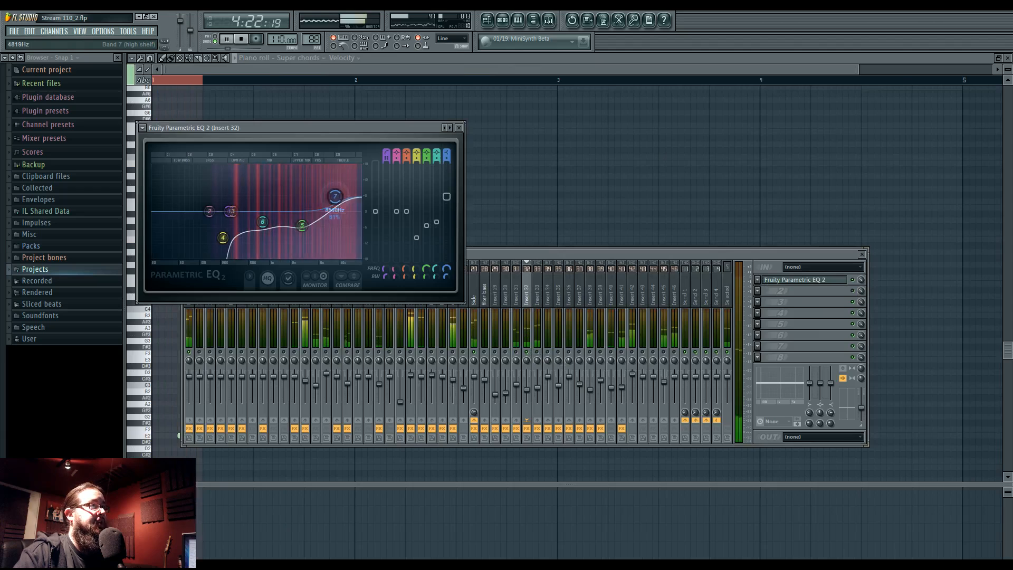
left_click_drag(335, 194, 297, 215)
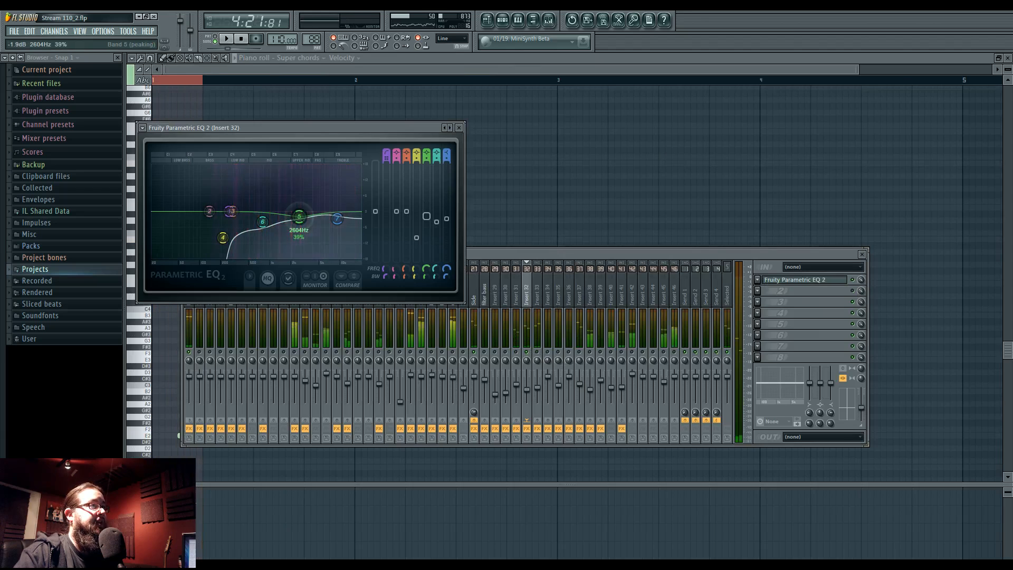
Audition the chord hit while toggling the mutes of the mixer inserts around Insert 32
left_click(519, 354)
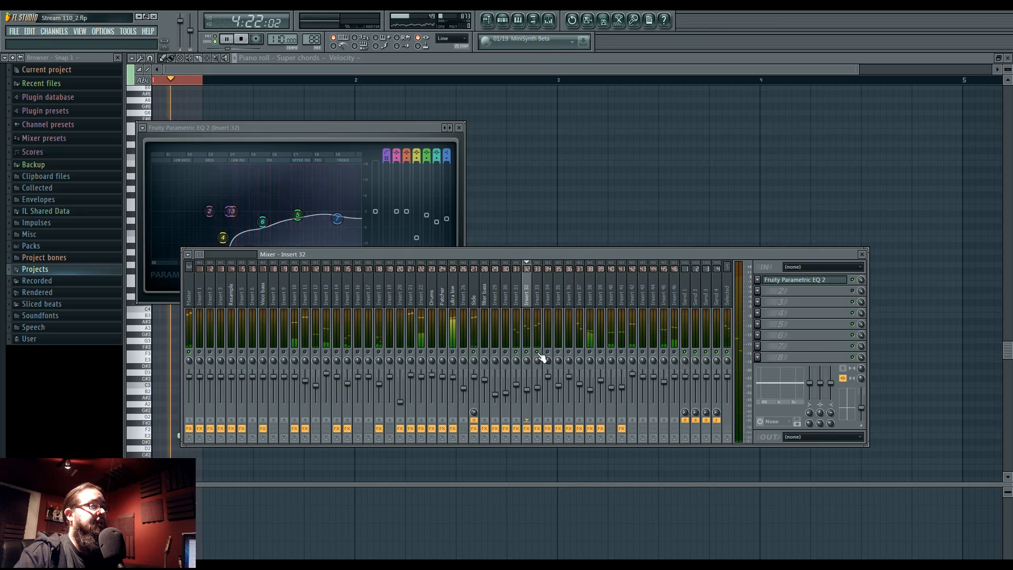
key("space")
key("space")
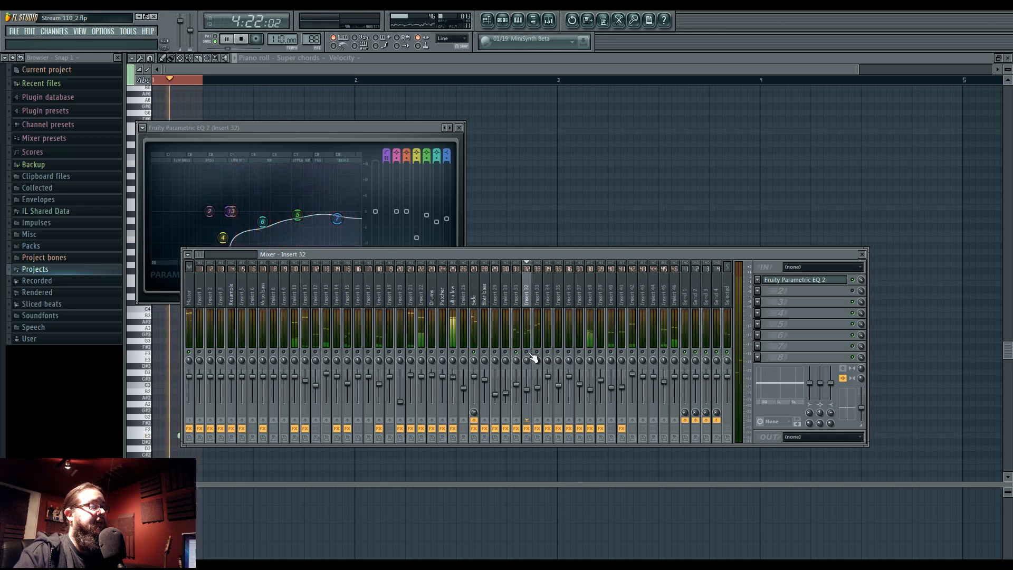
key("space")
key("space")
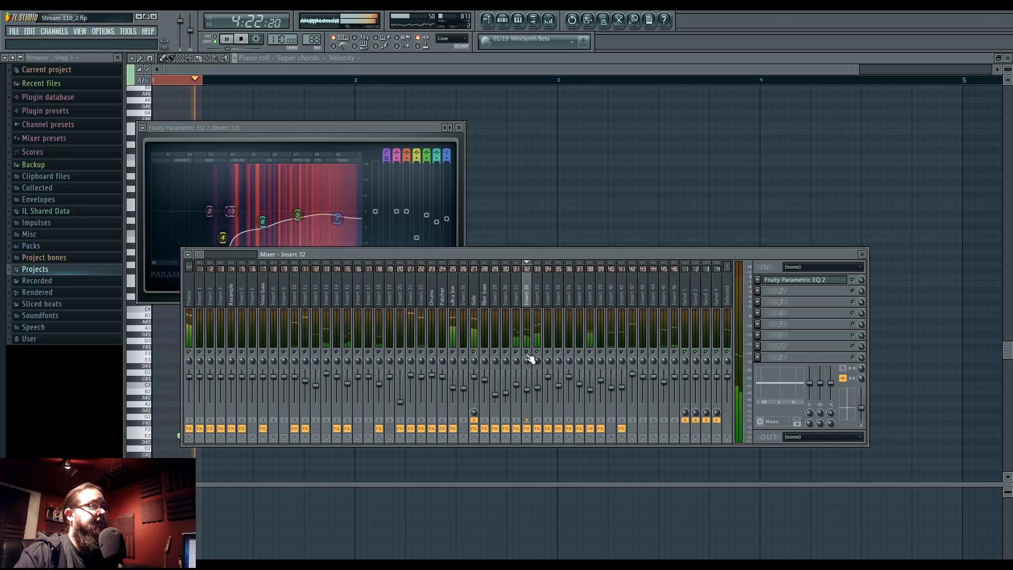
Try a G6 and a B5 note in the most super saw's chord hit, deleting each after listening
key("F6")
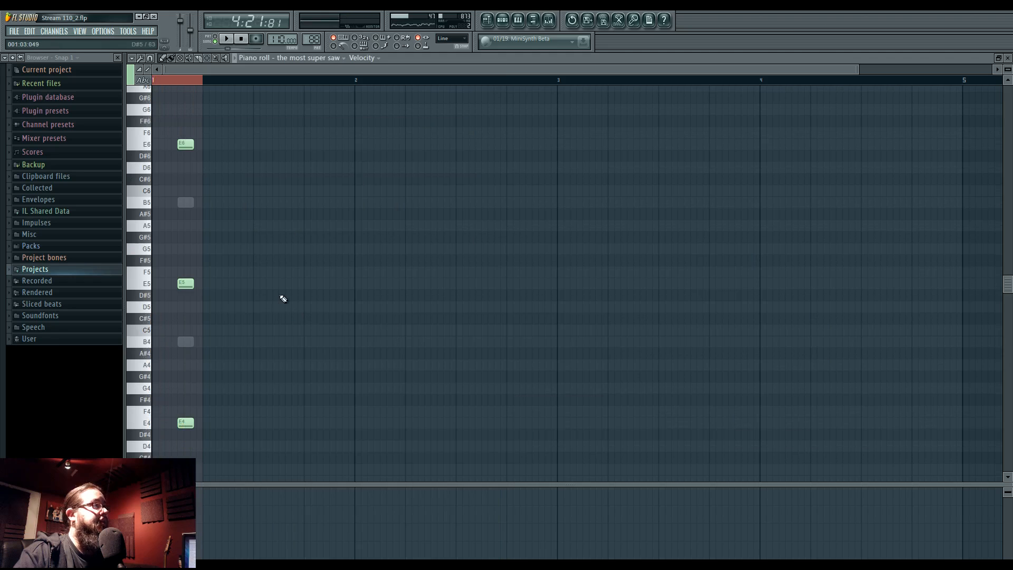
left_click(184, 109)
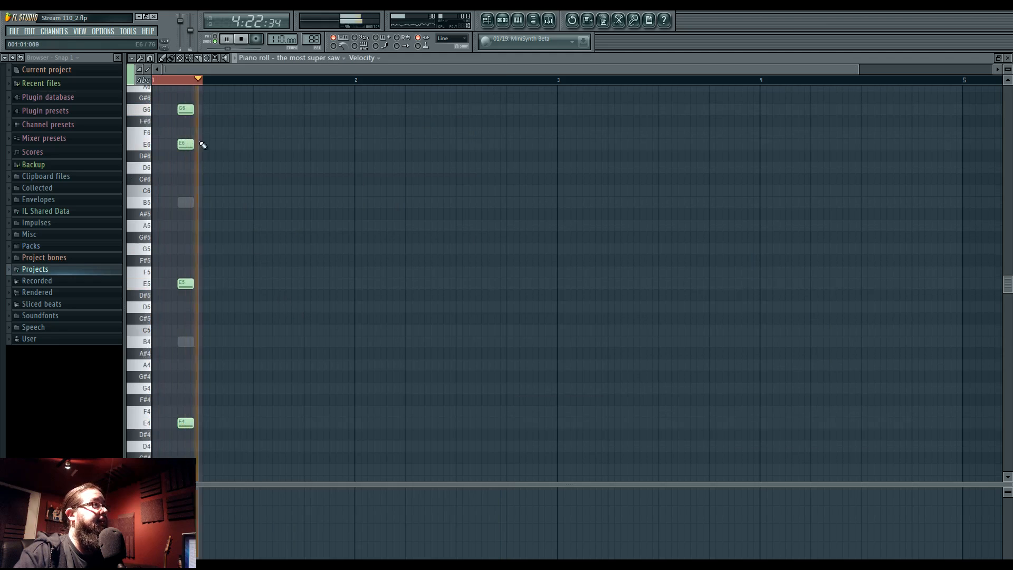
right_click(184, 110)
left_click(185, 203)
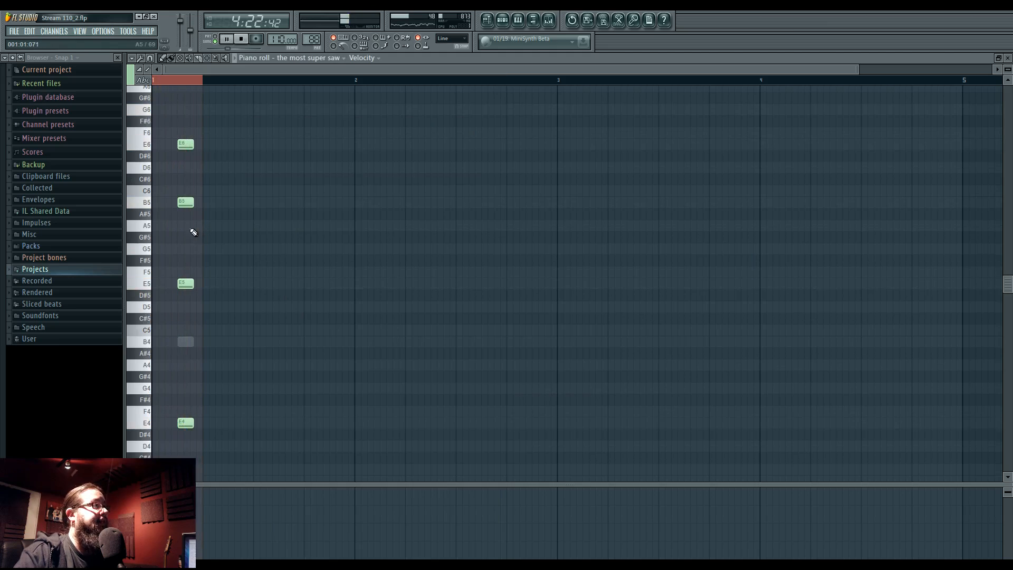
right_click(191, 205)
Add a B6 note to the most super saw's chord hit and audition it
scroll(192, 207, "up", 2)
scroll(187, 184, "up", 3)
left_click(184, 167)
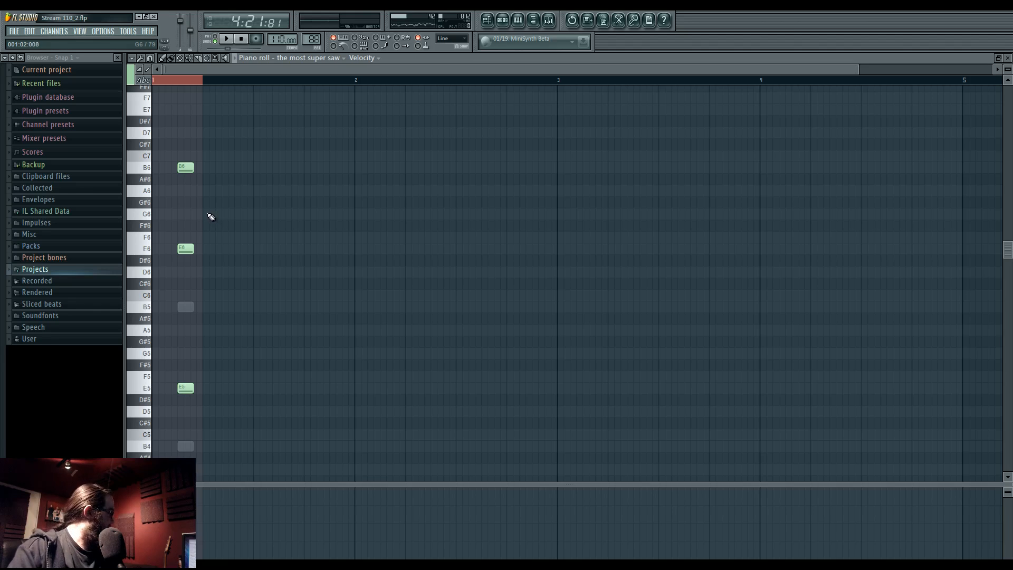
key("space")
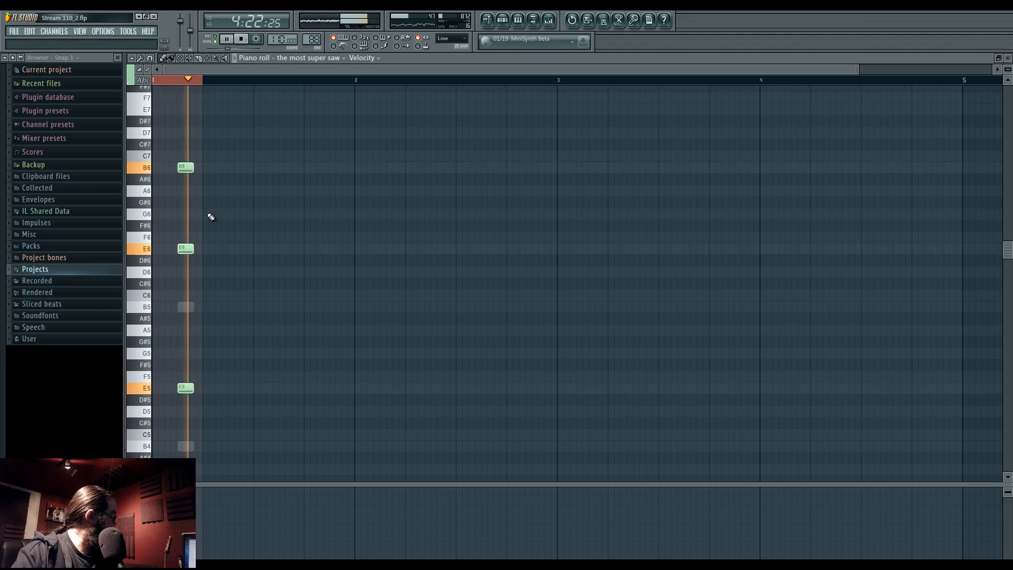
key("space")
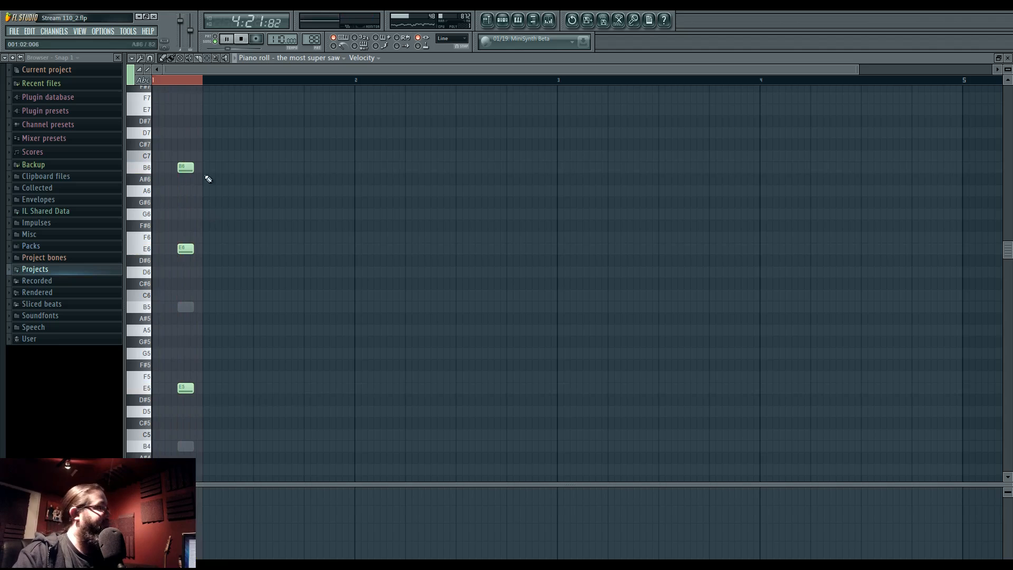
Audition the B6 key on the most super saw and play its chord hit
left_click(151, 168)
left_click(141, 170)
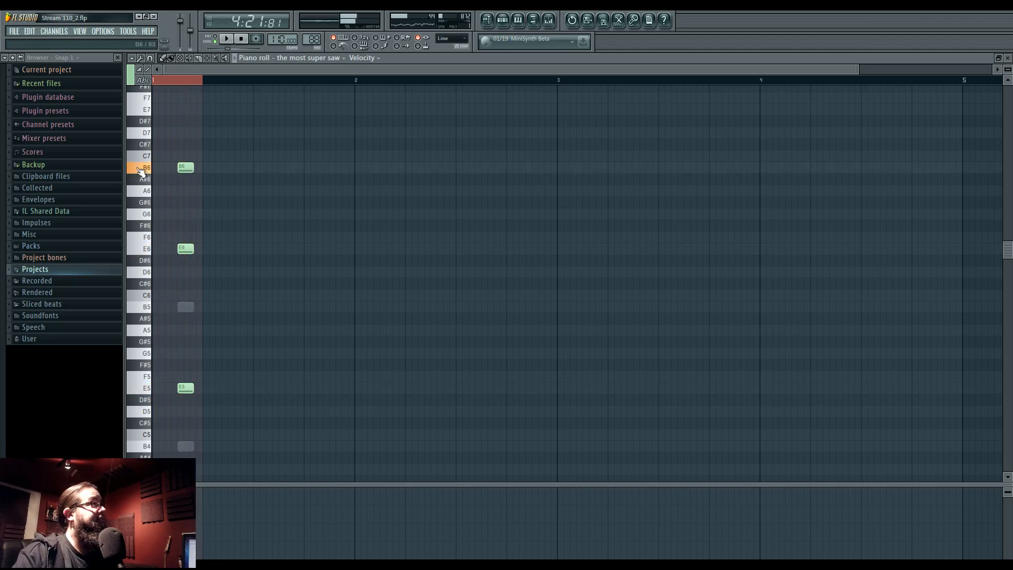
key("space")
Toggle the mute of mixer Insert 19 and play the drop in the playlist
left_click(548, 21)
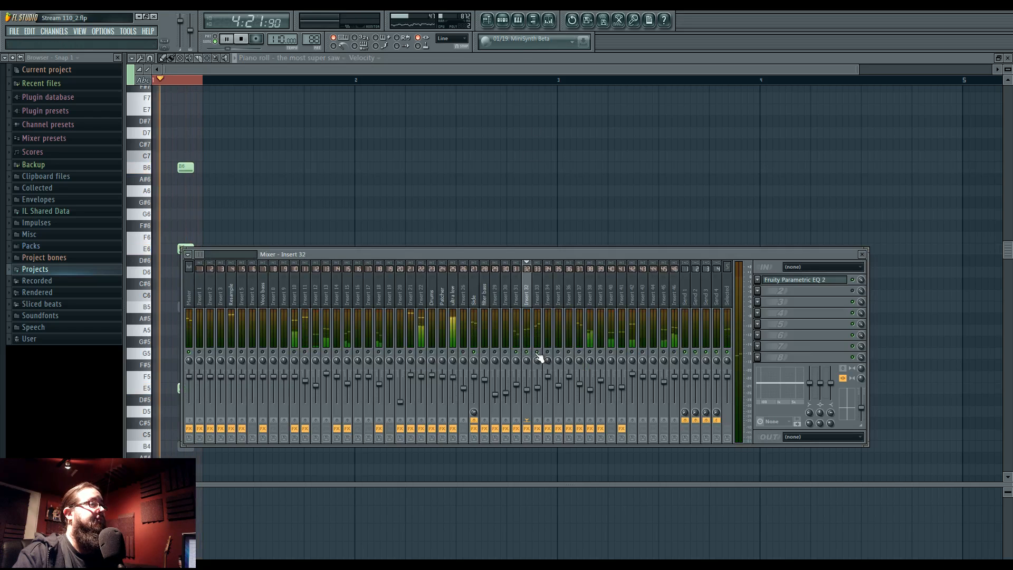
left_click(487, 20)
left_click(549, 21)
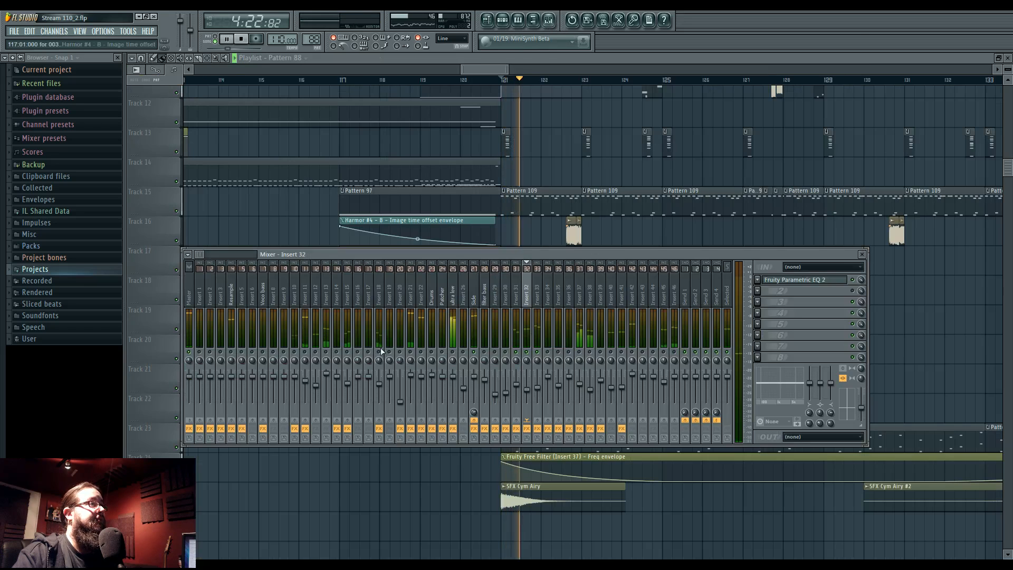
key("space")
left_click(388, 354)
key("space")
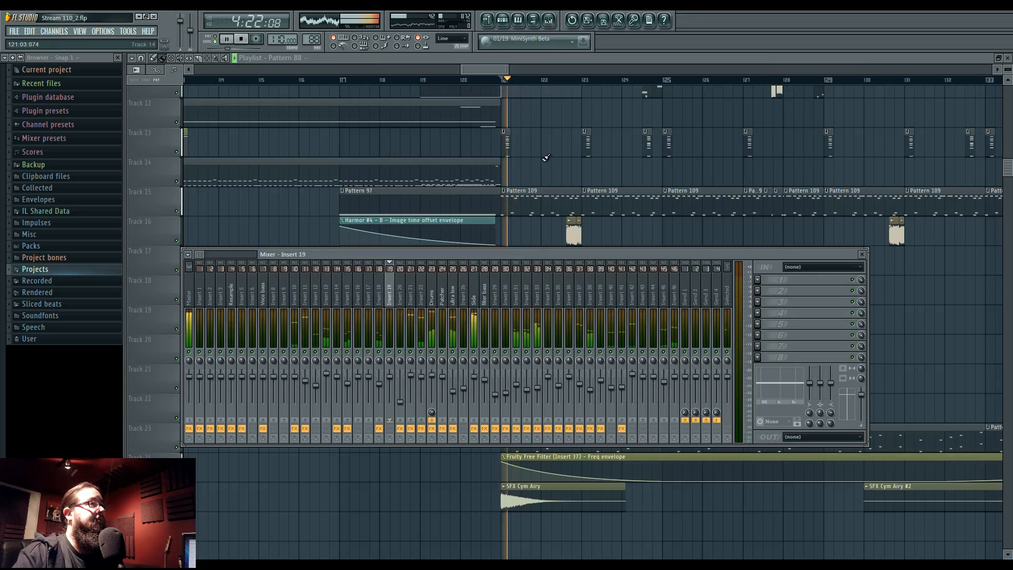
key("F9")
scroll(580, 280, "up", 1)
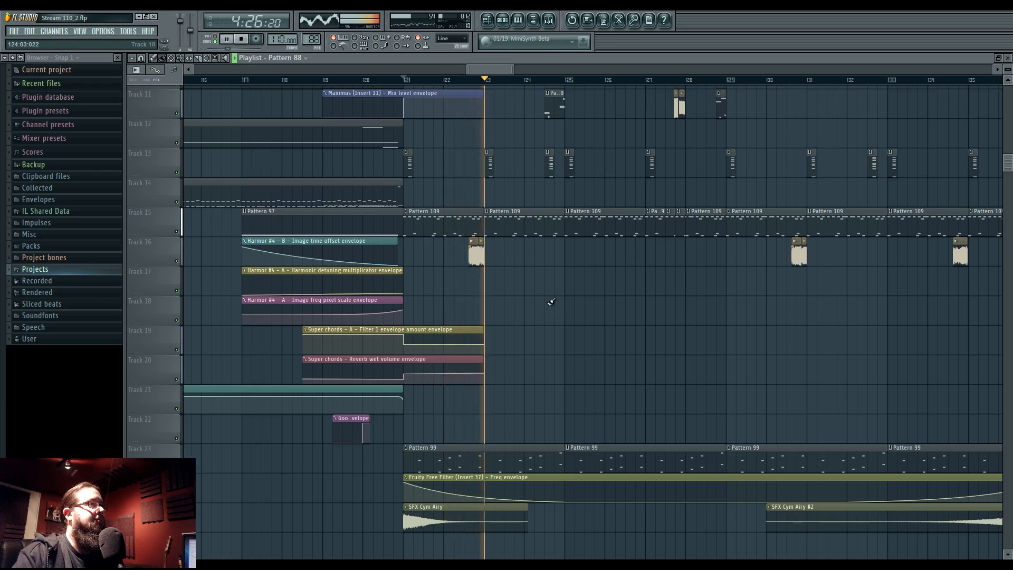
left_click_drag(571, 289, 503, 293)
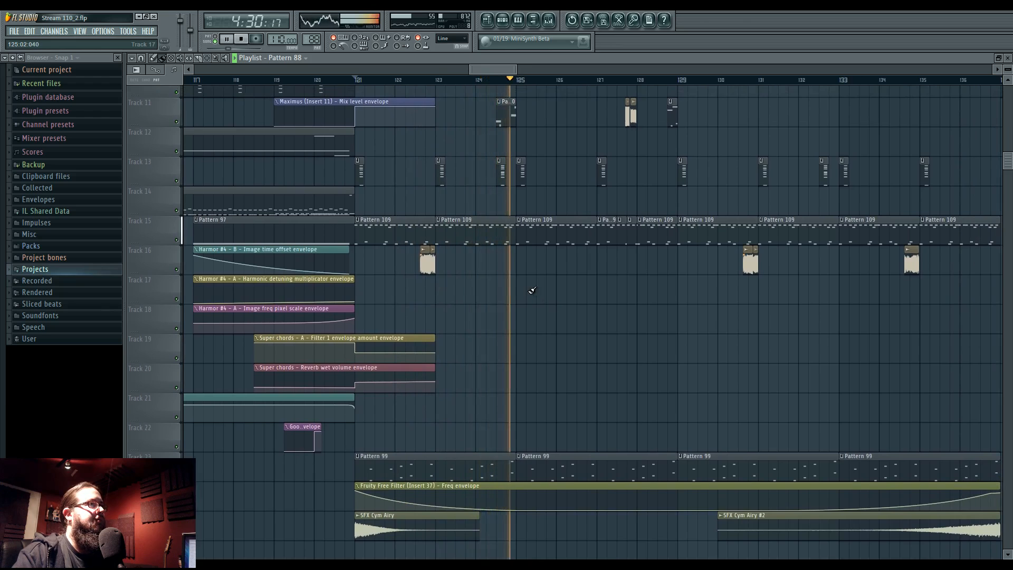
Set the playlist playback position to bar 124 and listen to the passage leading into bar 125
key("space")
scroll(527, 287, "up", 9)
left_click(477, 83)
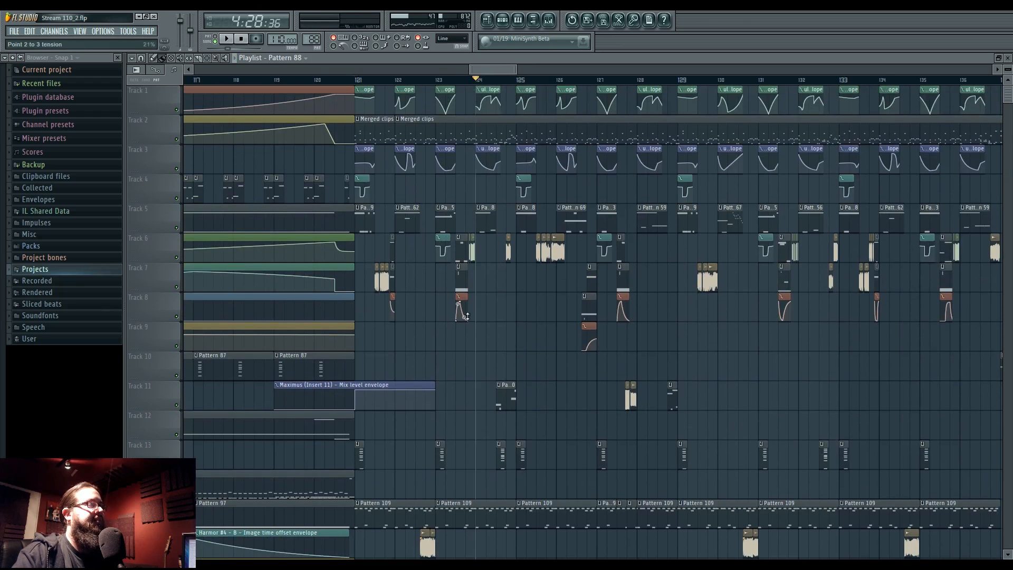
scroll(481, 334, "up", 5)
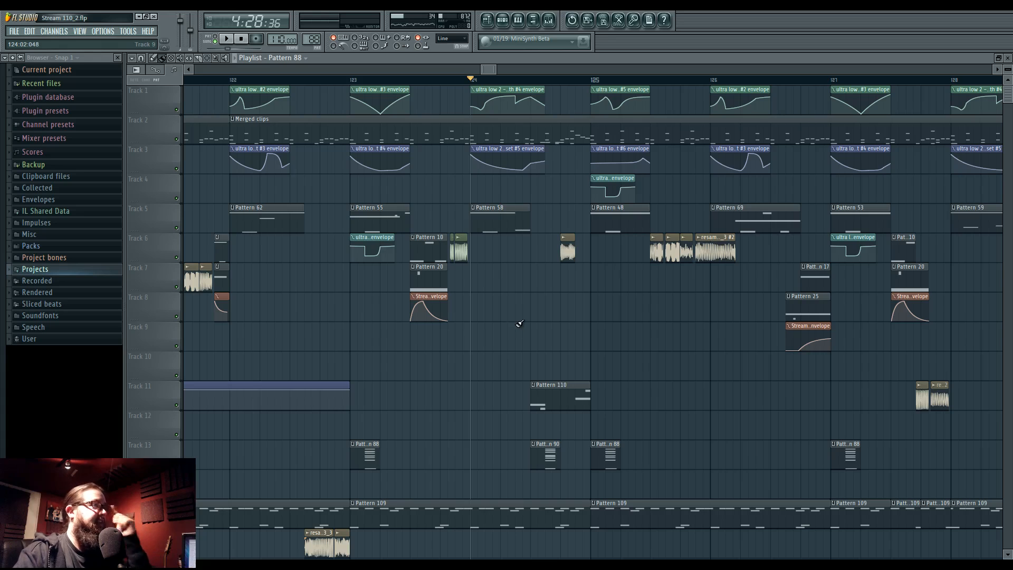
key("space")
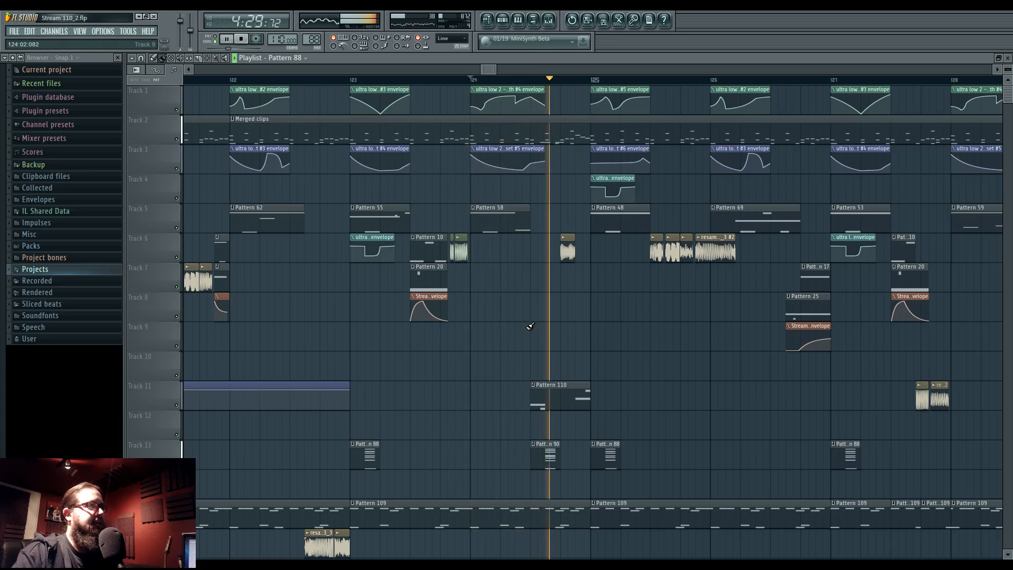
key("space")
In the Layer piano roll of the merged drum clips, move the three quiet D3 notes before bar 5 up to E3
double_click(486, 135)
left_click_drag(395, 339, 557, 238)
key("space")
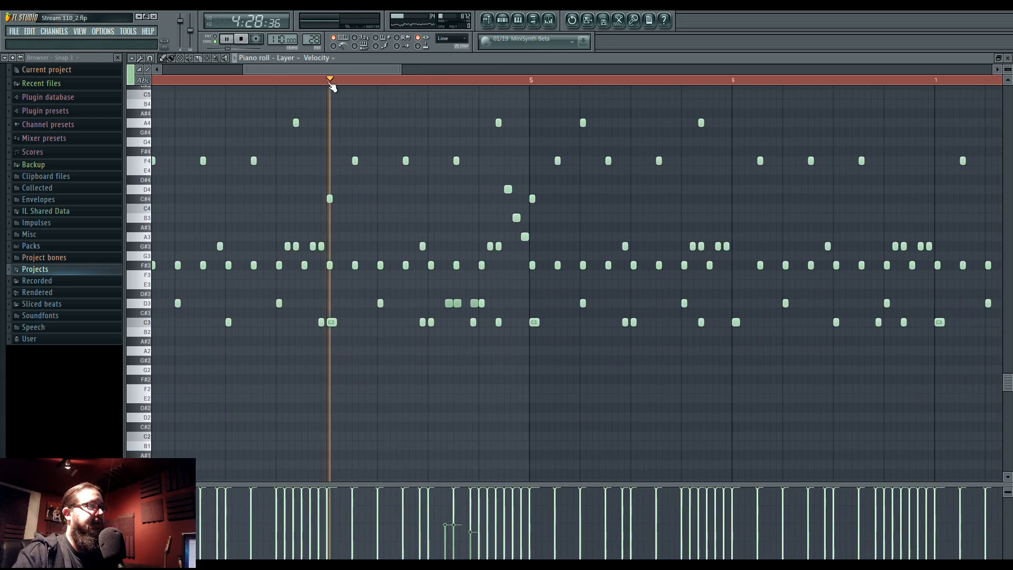
scroll(465, 380, "up", 2)
key("space")
left_click_drag(433, 300, 481, 284)
left_click(461, 335)
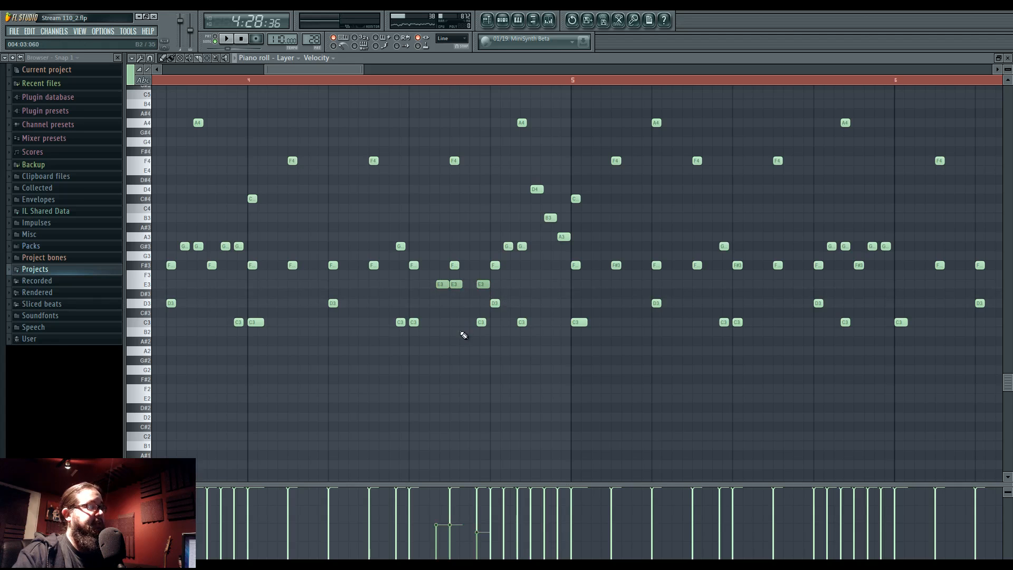
Open the Superior Drummer 2 channel to examine its drum kit
left_click(502, 21)
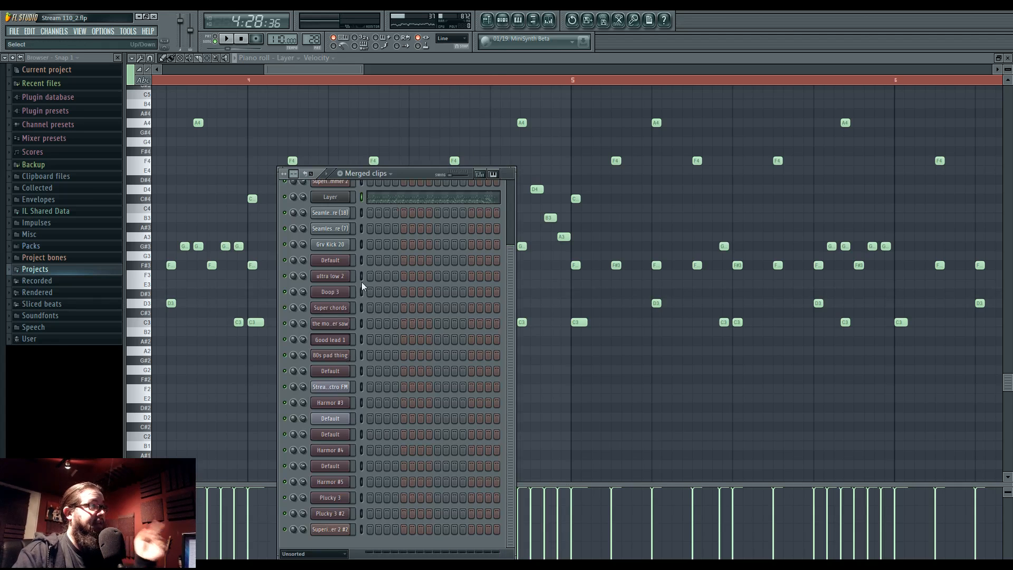
scroll(362, 308, "down", 3)
left_click(347, 230)
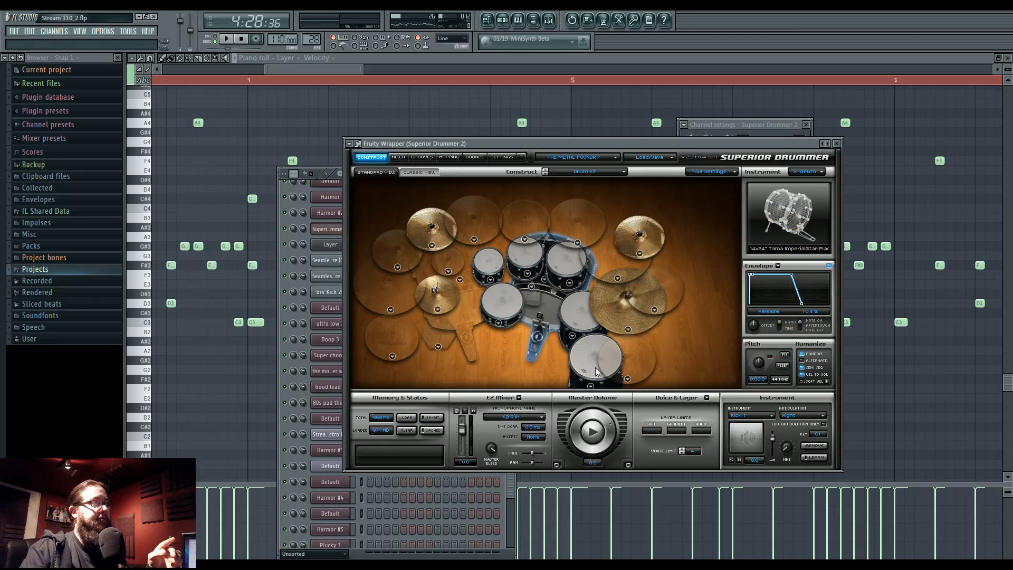
Audition the Layer's drum sounds on the piano roll keys around C3 to E3
left_click(152, 328)
left_click(151, 306)
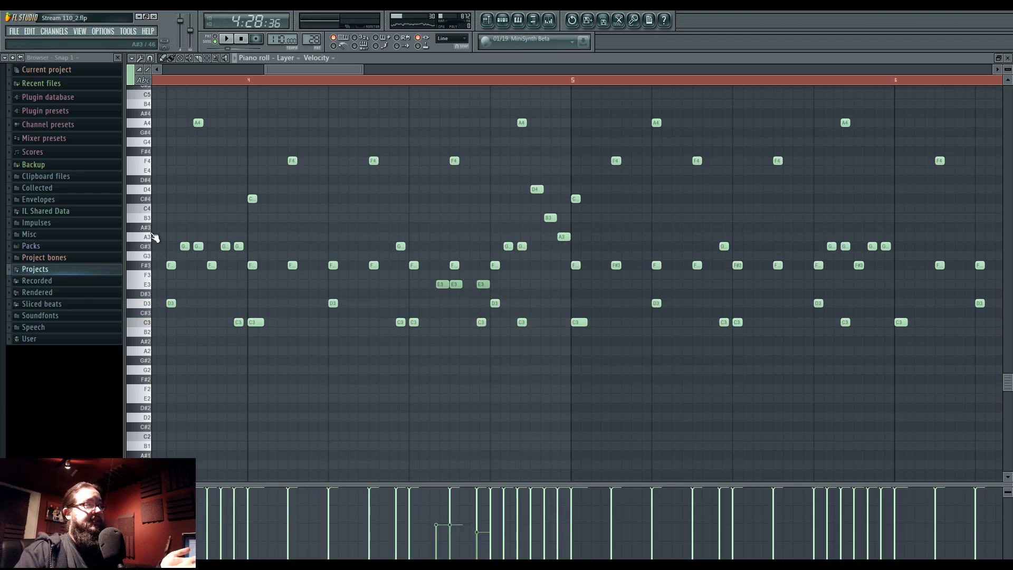
left_click(151, 206)
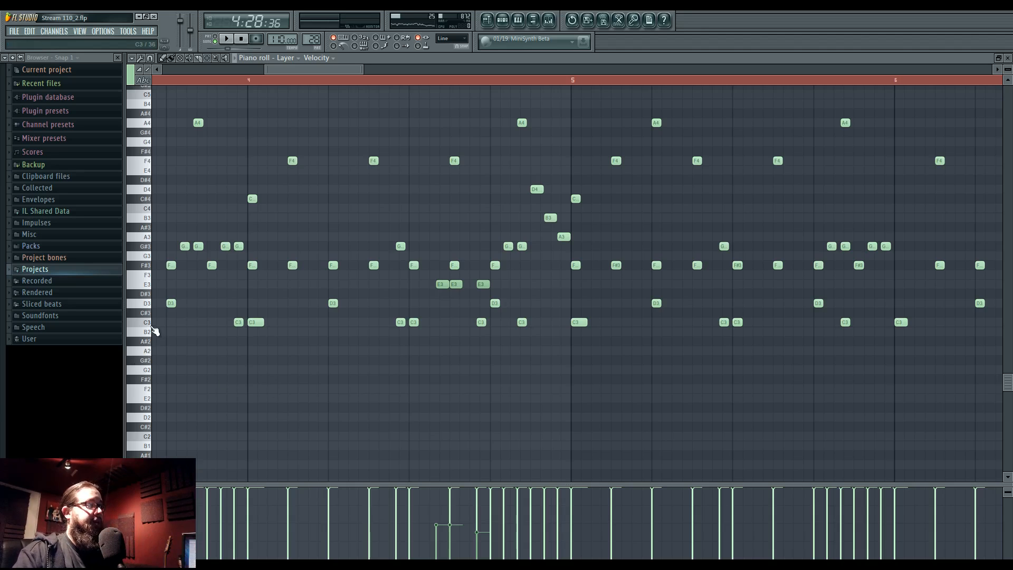
mouse_move(148, 358)
left_mouse_down()
mouse_move(147, 454)
mouse_move(148, 297)
left_mouse_up()
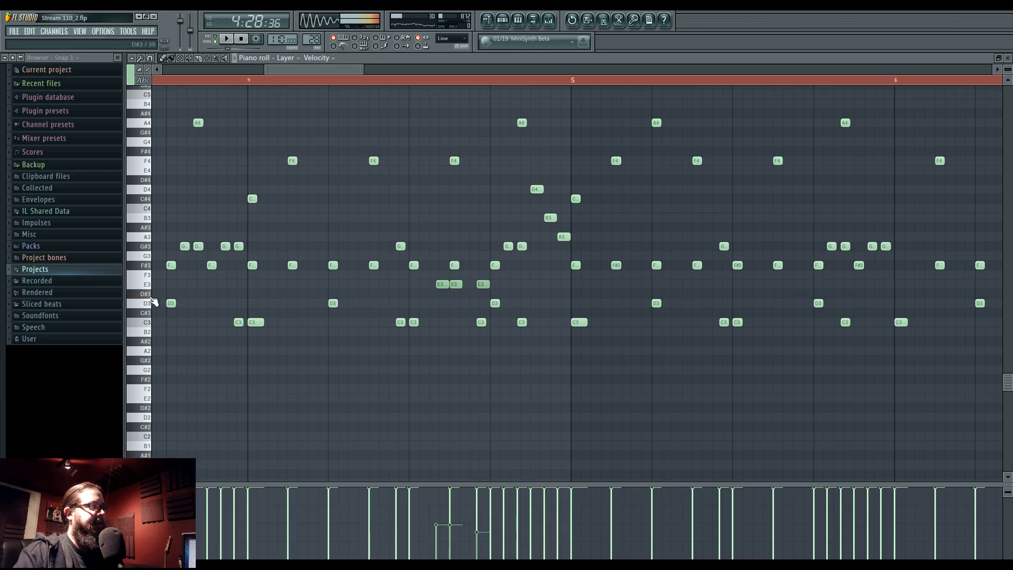
left_click(148, 289)
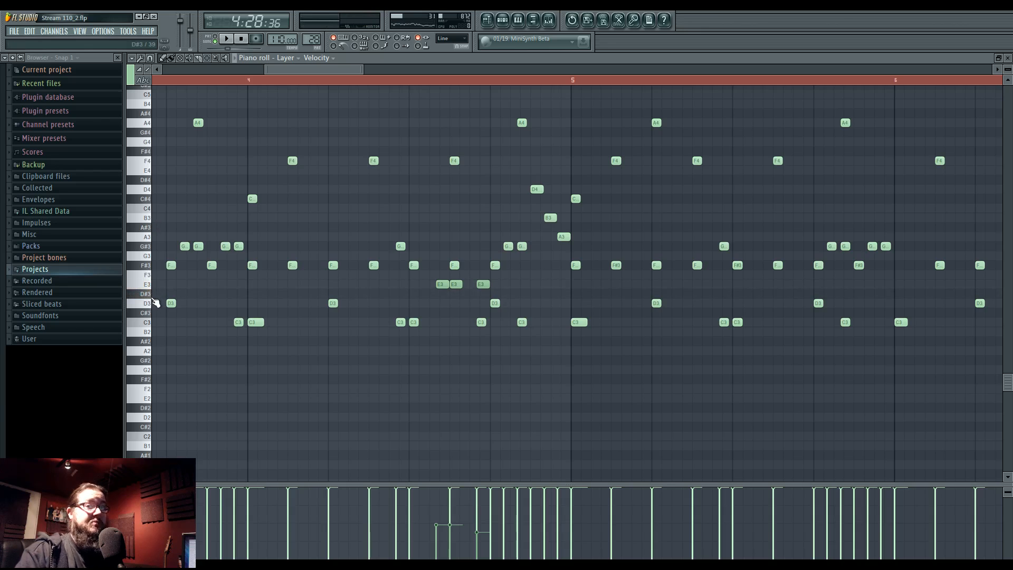
left_click(154, 303)
left_click(151, 286)
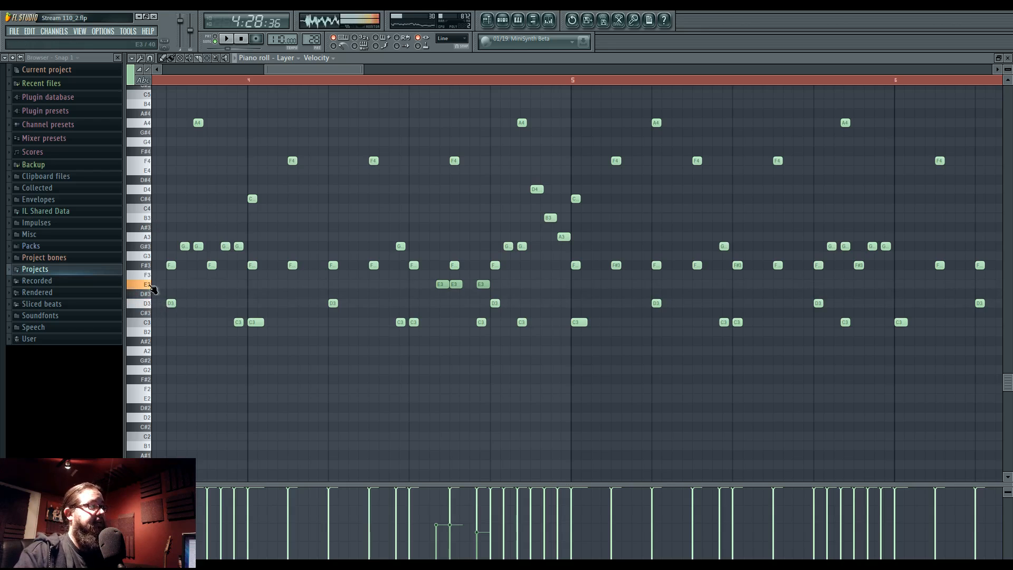
Inspect the channel settings and root notes of the Layer, the two Seamless snares and Grv Kick 20
left_click(503, 22)
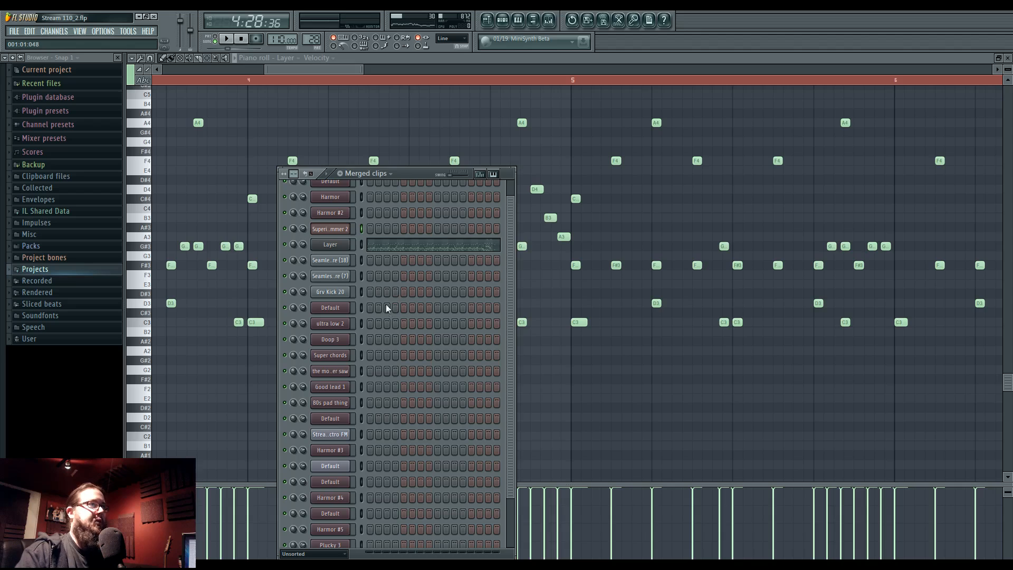
left_click_drag(512, 287, 508, 276)
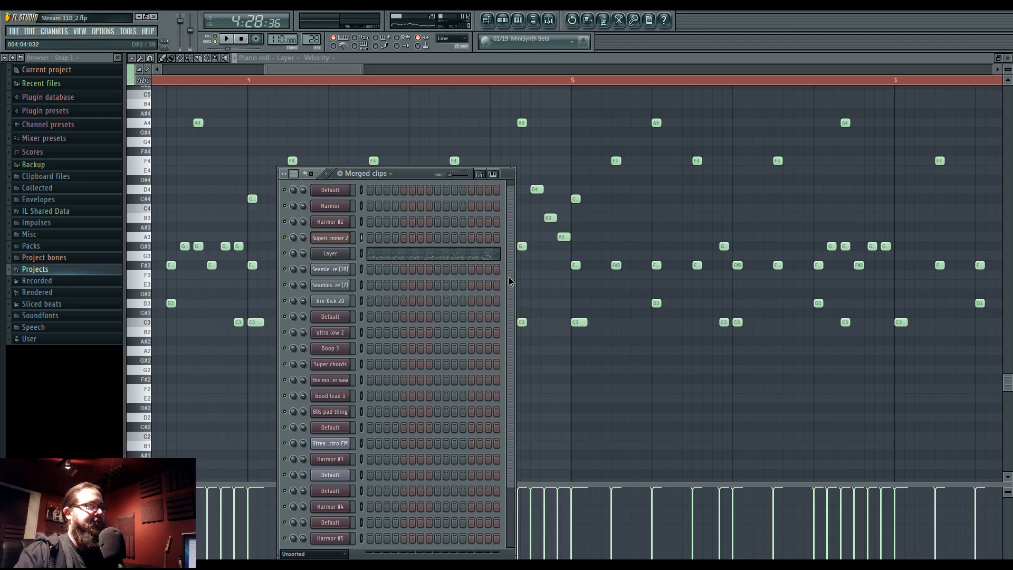
left_click(331, 257)
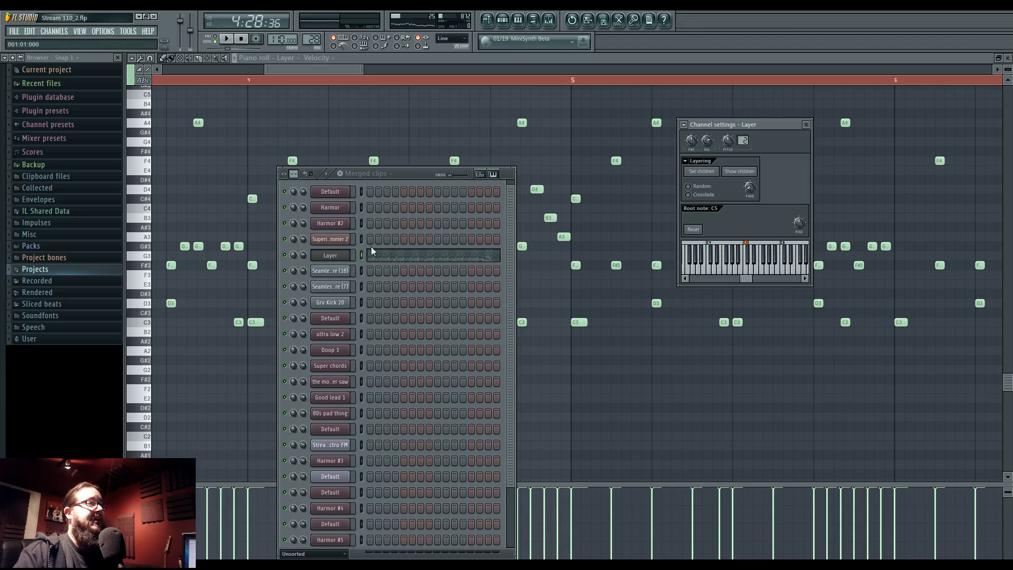
left_click(336, 271)
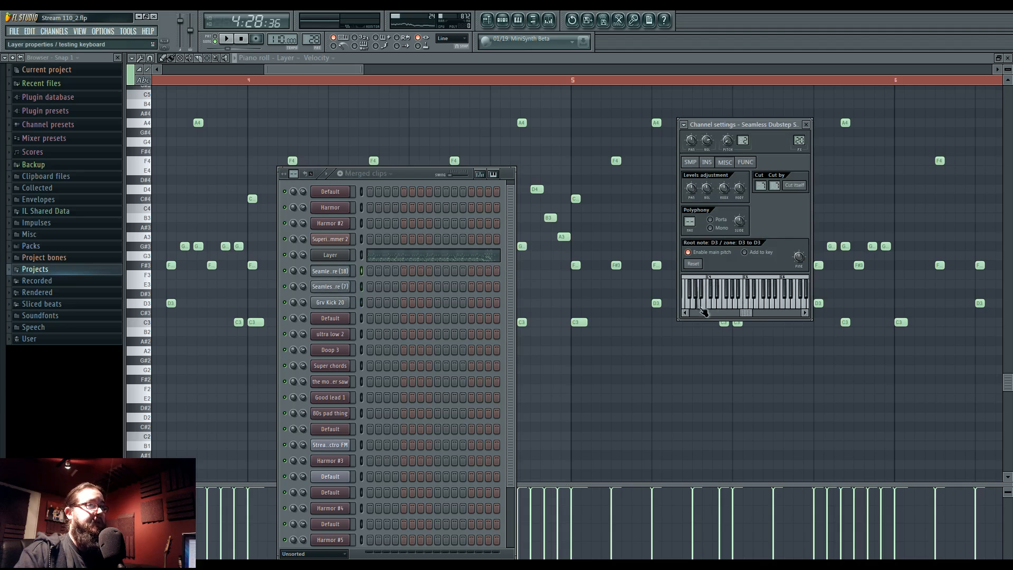
scroll(726, 311, "up", 3)
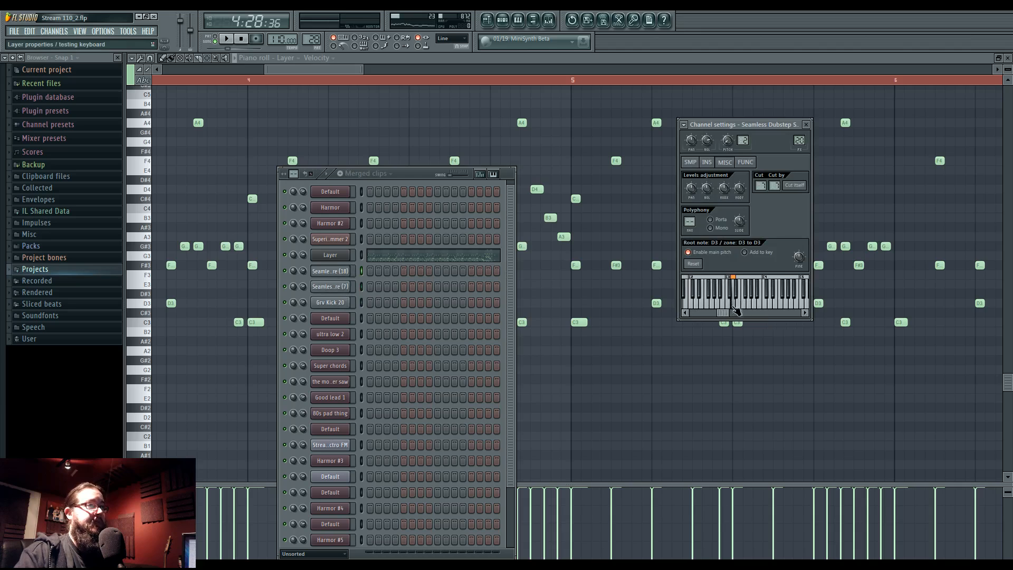
left_click(347, 285)
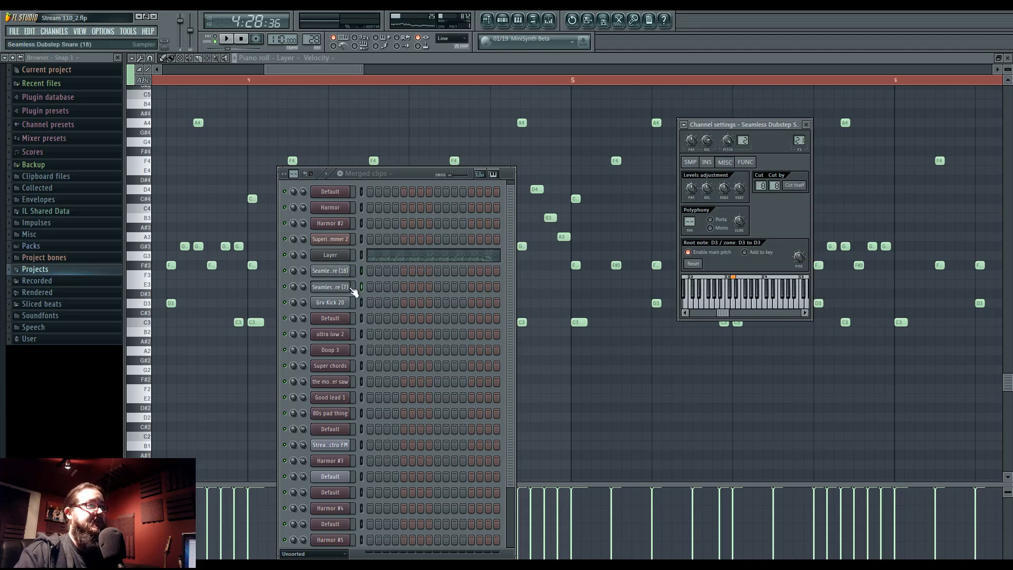
left_click(736, 304)
left_click(335, 302)
Play the drum fill, and raise the velocities of the three E3 notes in the Layer piano roll
key("space")
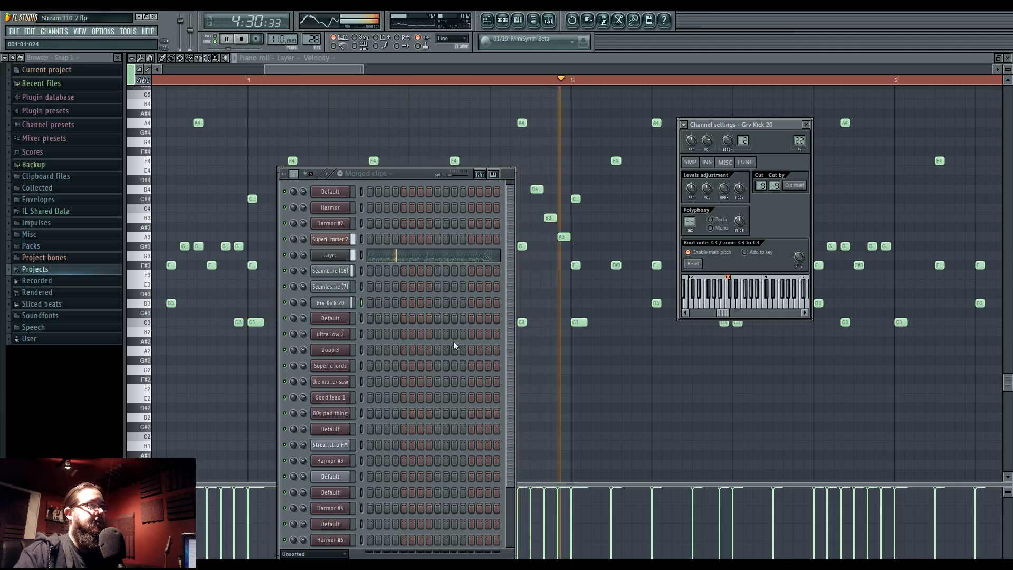
key("space")
key("F6")
mouse_move(427, 280)
left_mouse_down()
mouse_move(444, 291)
mouse_move(498, 289)
left_mouse_up()
left_click_drag(433, 508, 496, 507)
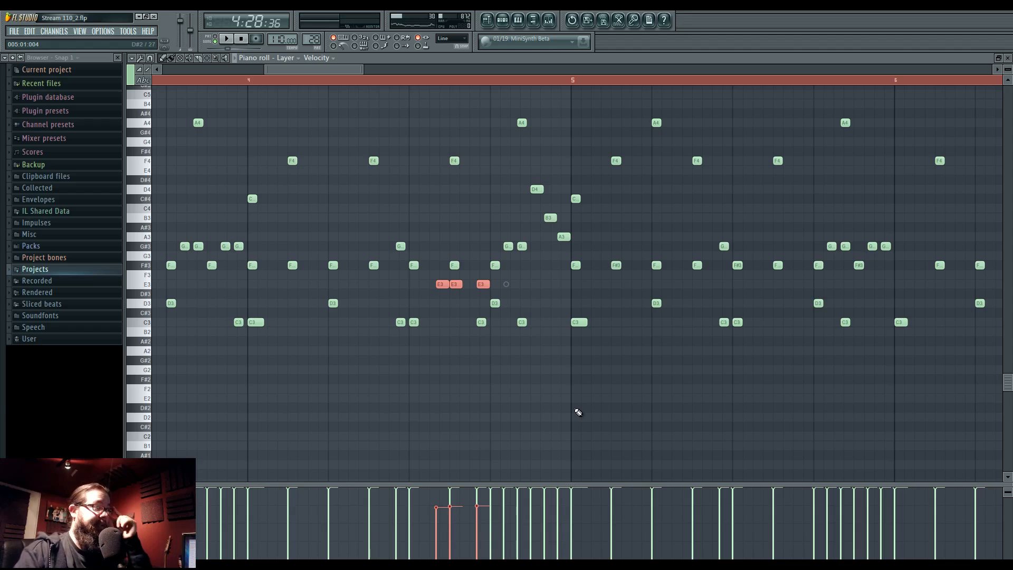
Audition the Layer's E3 and A4 drum keys along with sounds from lower and middle notes
left_click(144, 285)
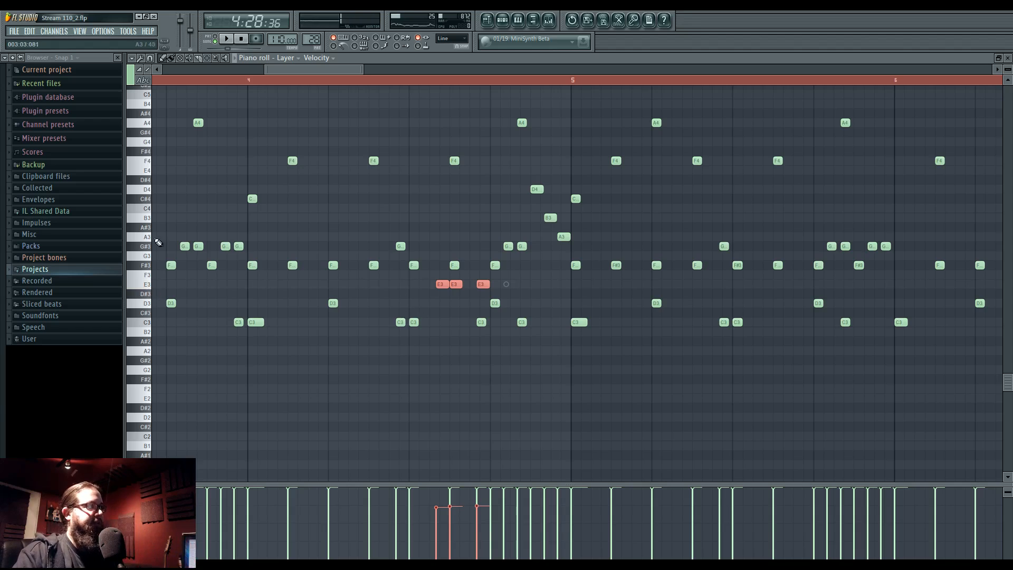
left_click(148, 124)
left_click(158, 238)
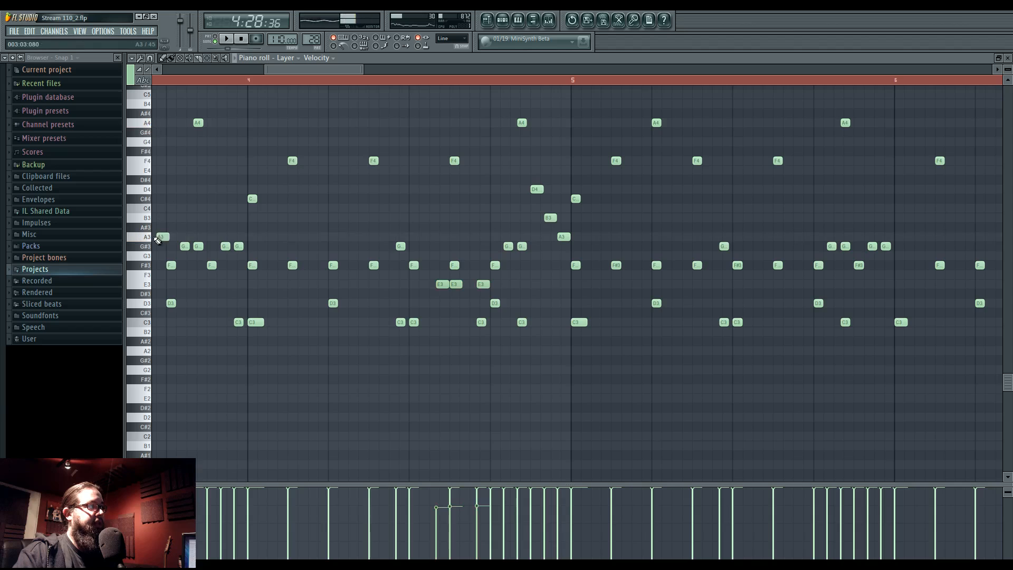
left_click(150, 351)
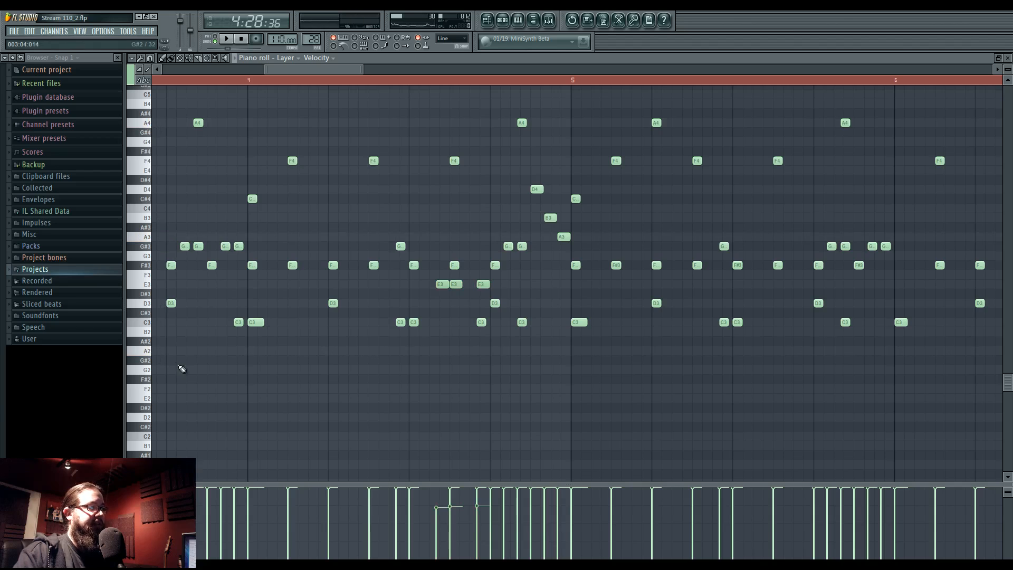
Audition the Layer's higher drum keys up to A5, and play the drum fill again
scroll(183, 401, "up", 5)
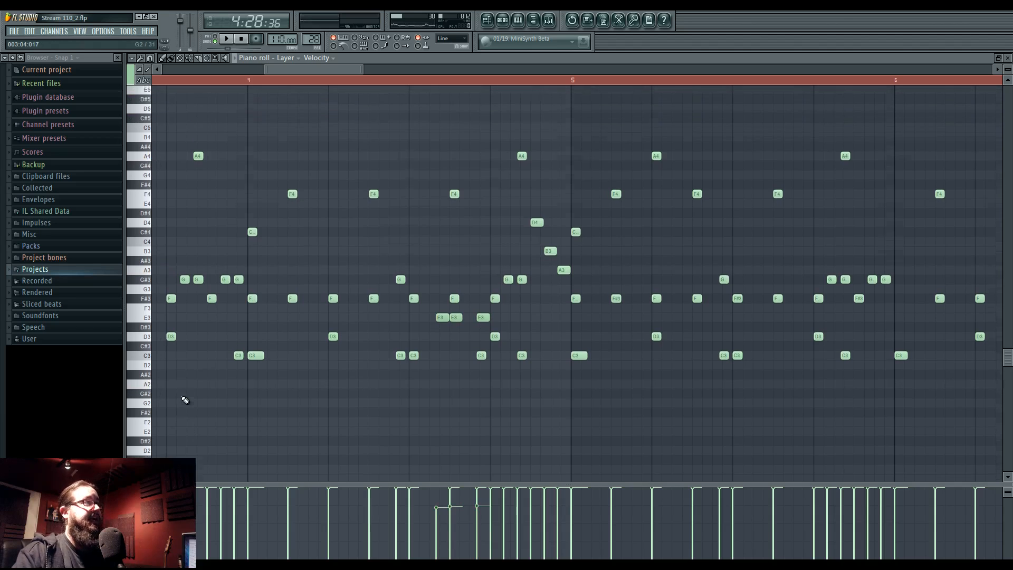
left_click(150, 181)
scroll(150, 191, "up", 4)
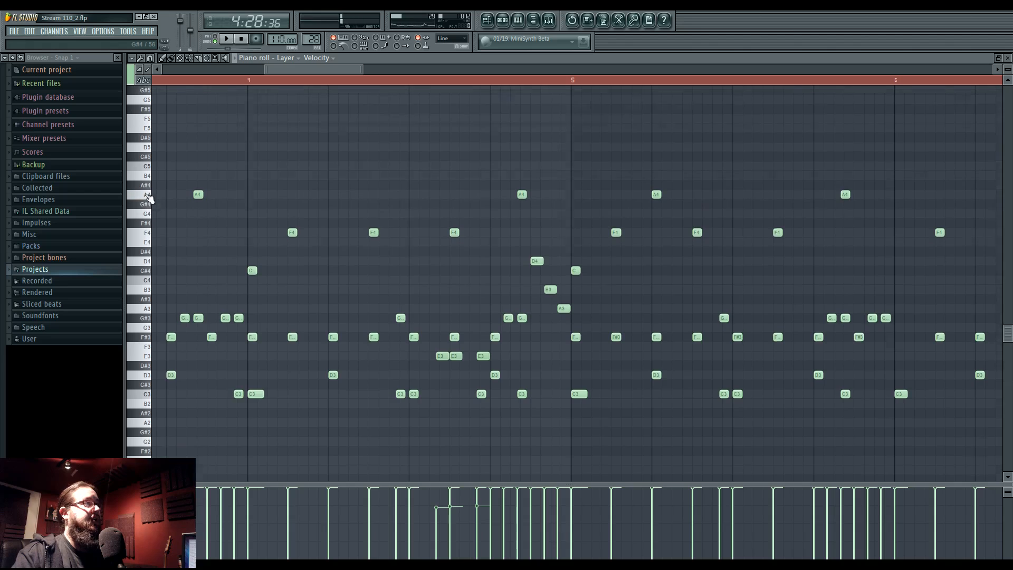
left_click(149, 123)
left_click(151, 142)
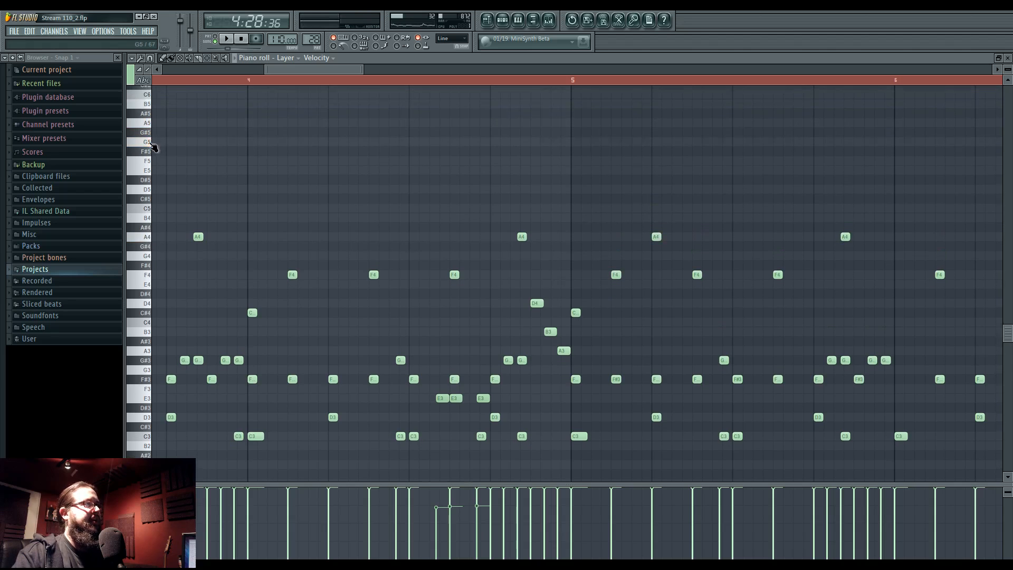
left_click(150, 123)
left_click(151, 161)
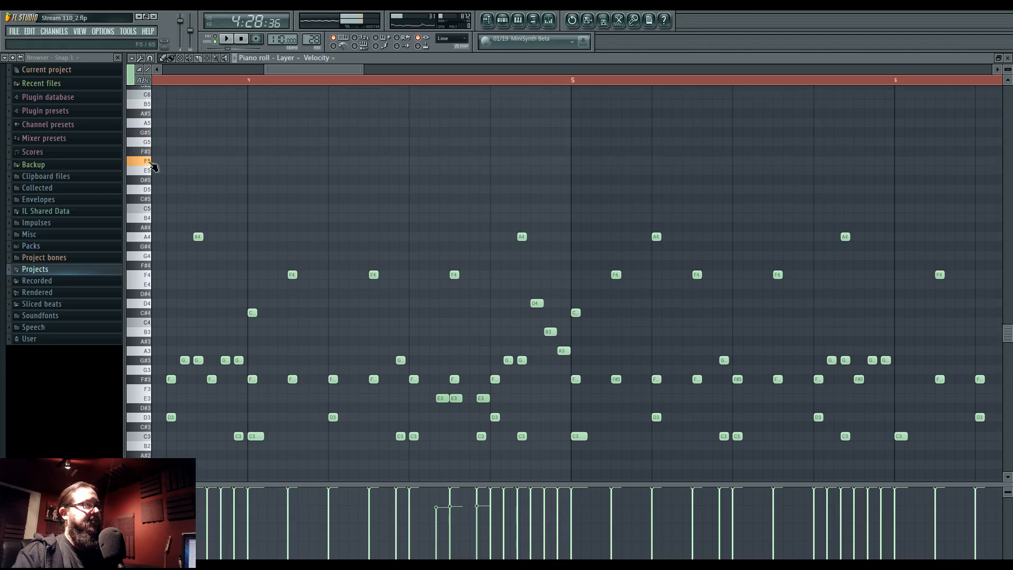
scroll(339, 289, "down", 3)
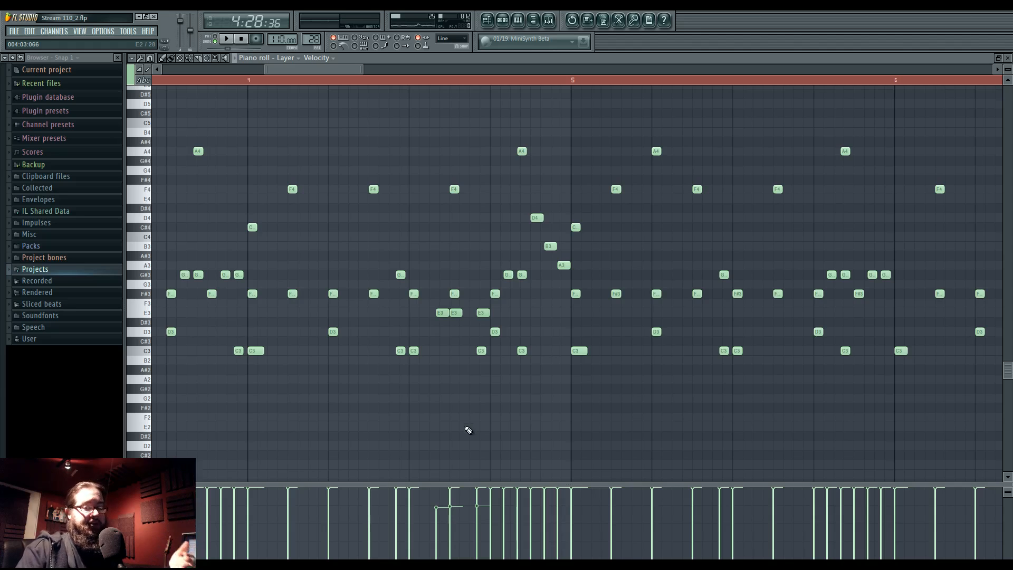
key("space")
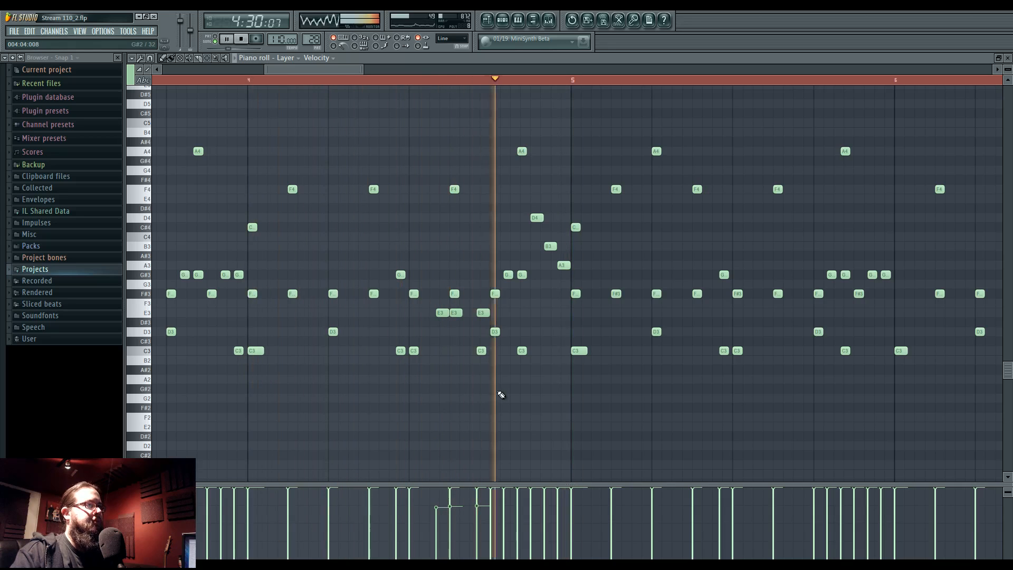
Return to the playlist and play the drop from bar 124, restarting it at the same bar
key("space")
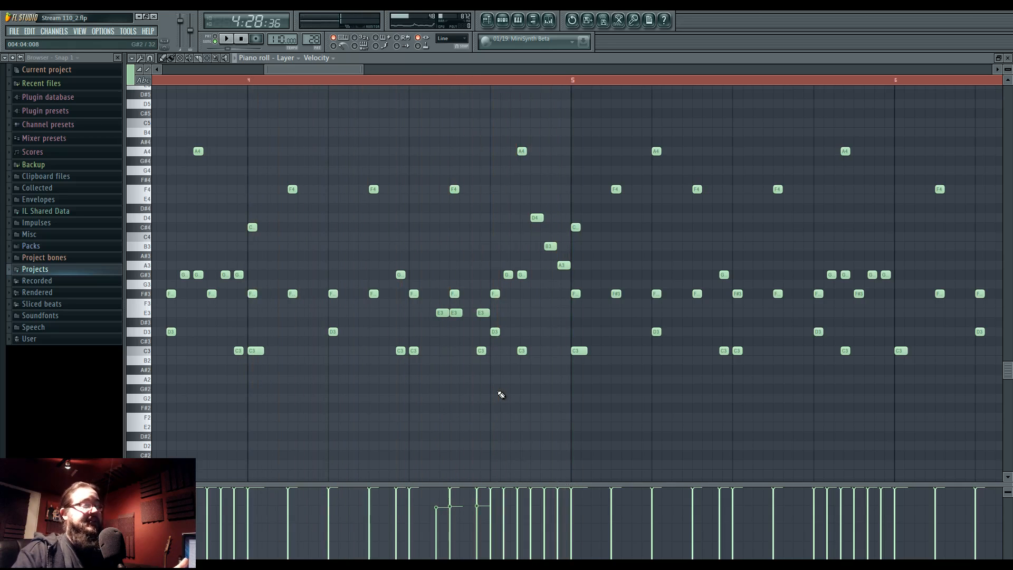
left_click(487, 20)
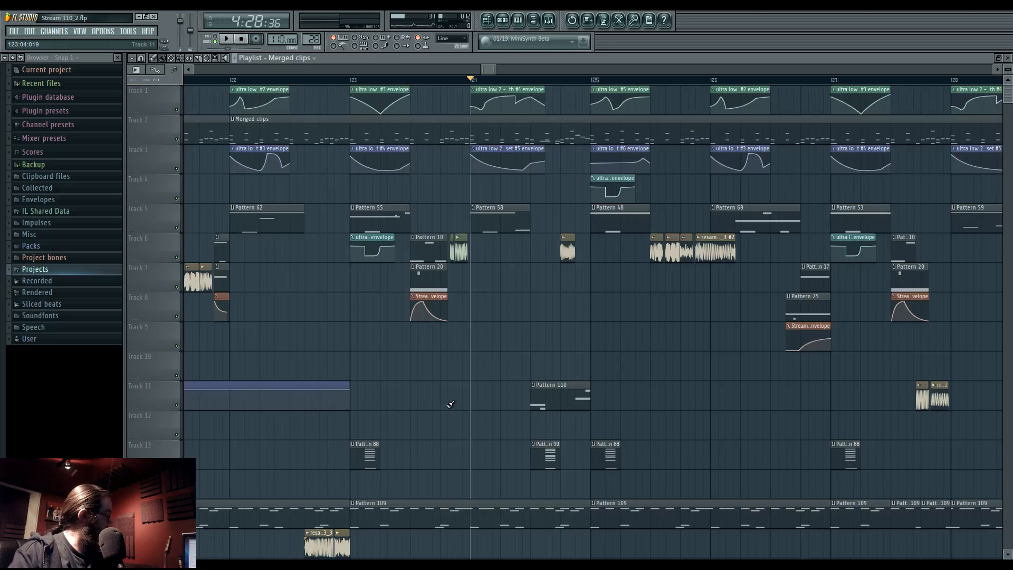
key("space")
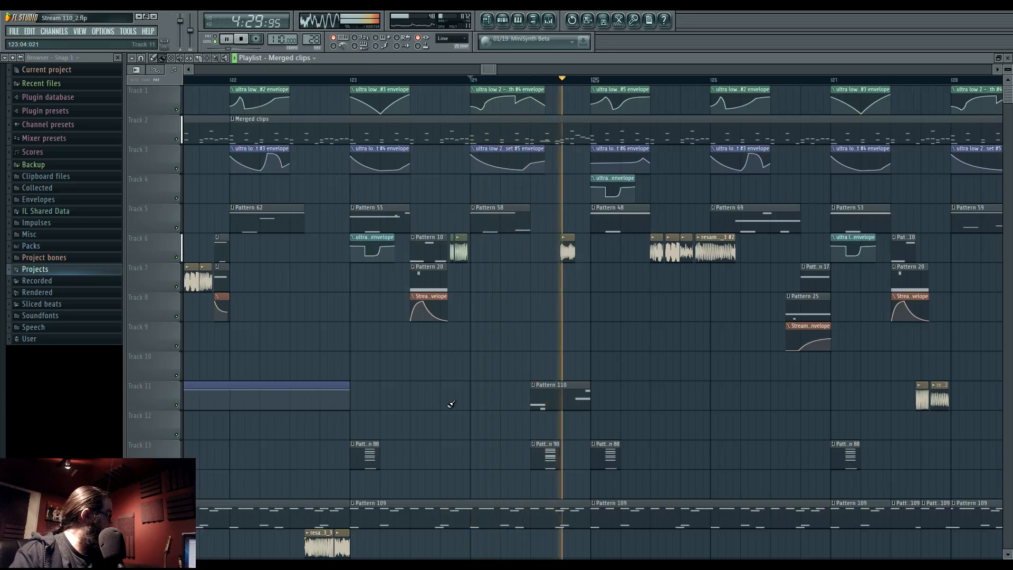
key("space")
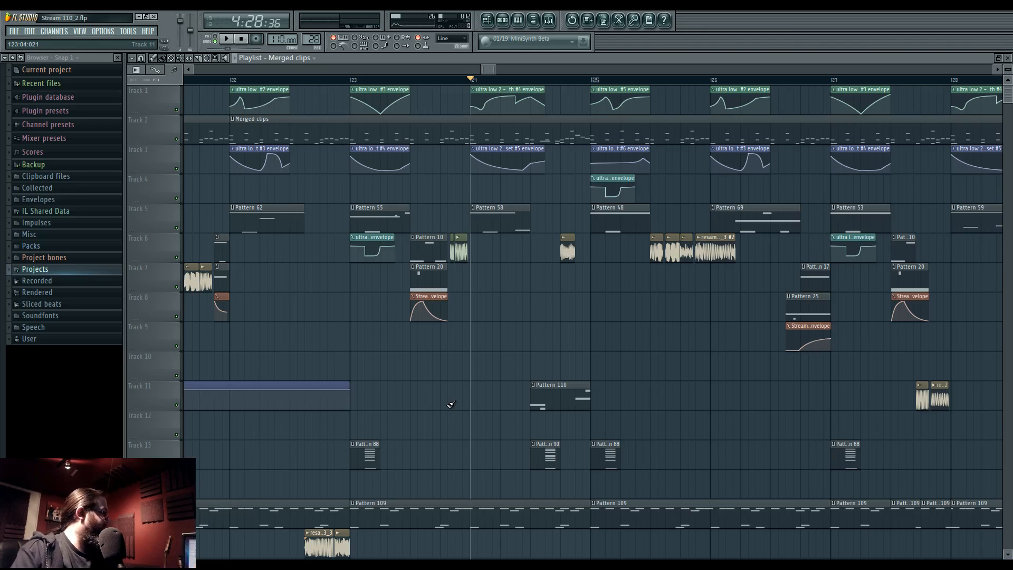
key("space")
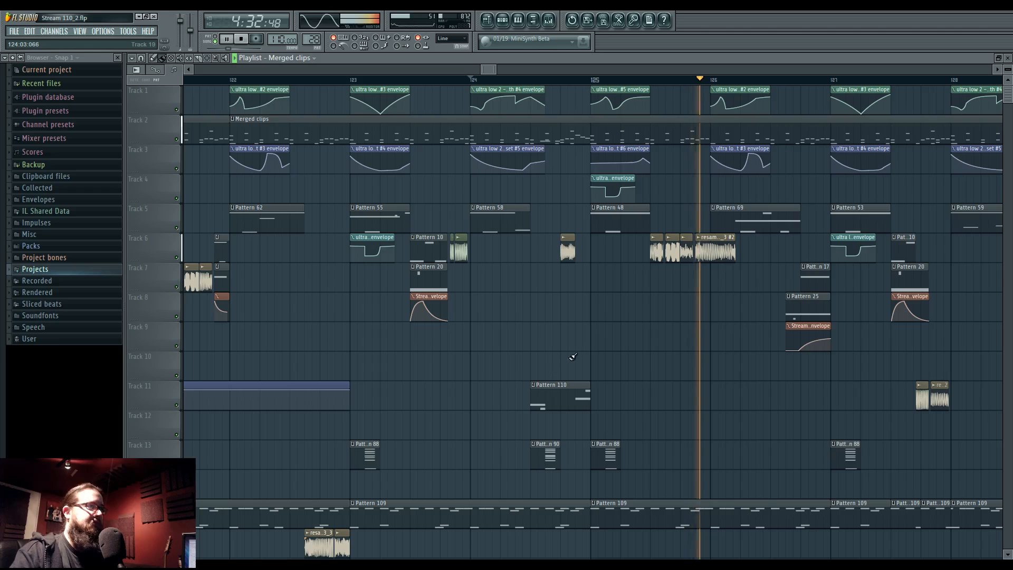
left_click(472, 80)
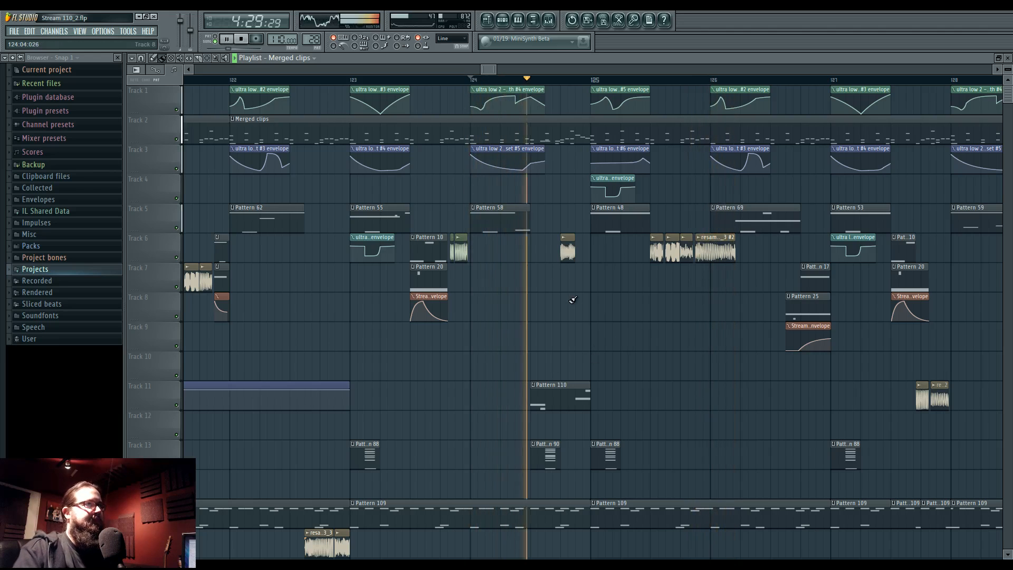
key("space")
Play the opening of the drop in the playlist from bar 121
left_click_drag(545, 346, 745, 307)
left_click(311, 80)
key("space")
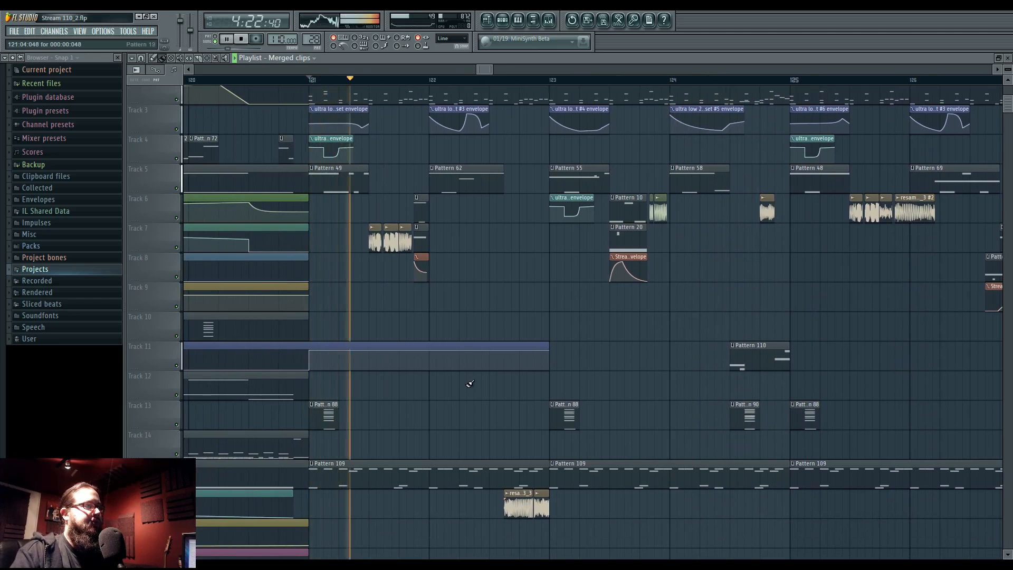
key("space")
Play the arrangement from bar 137 through the lead-in and into the urban break beat section
scroll(441, 369, "down", 6)
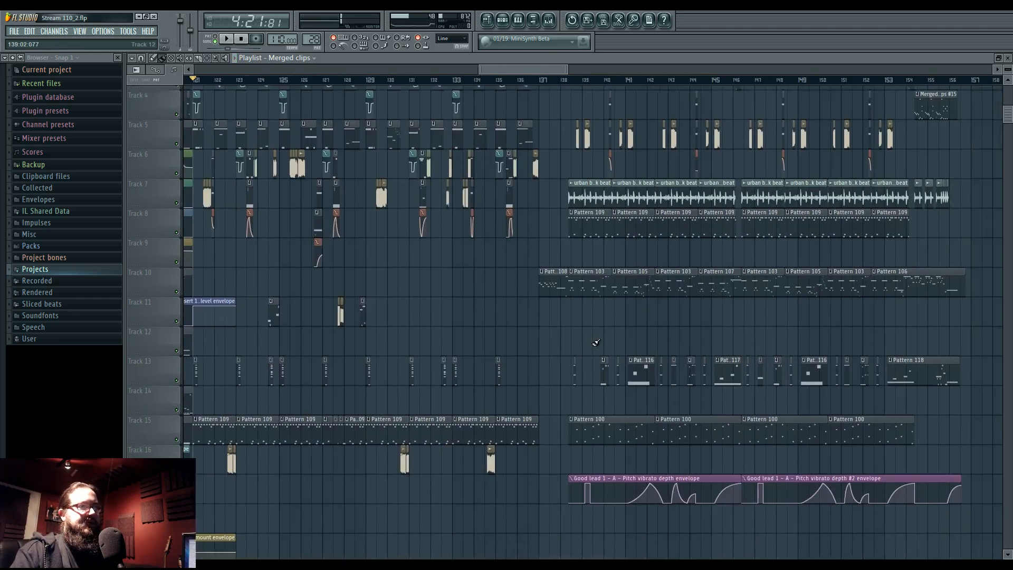
left_click_drag(596, 342, 592, 341)
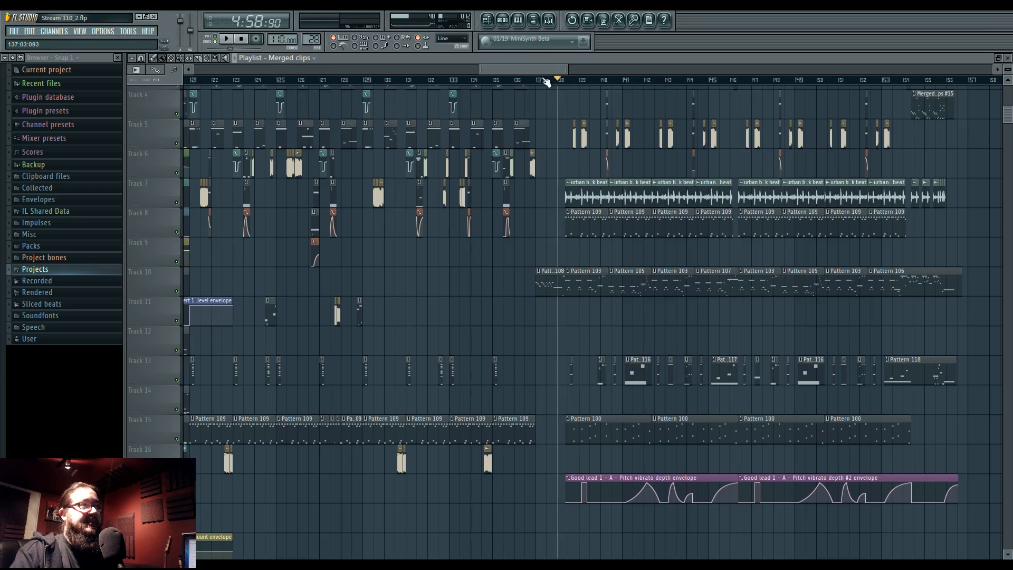
key("space")
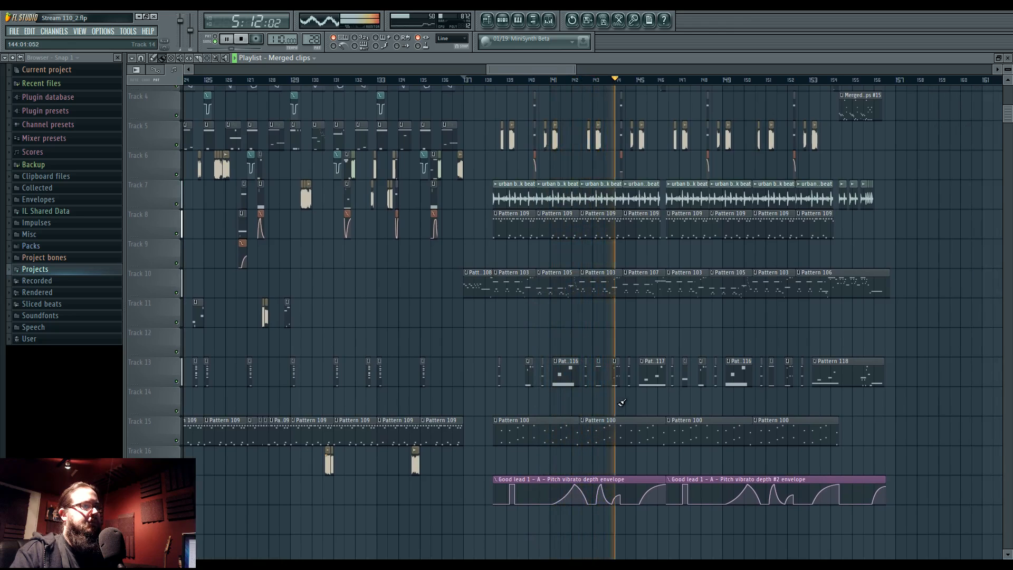
key("space")
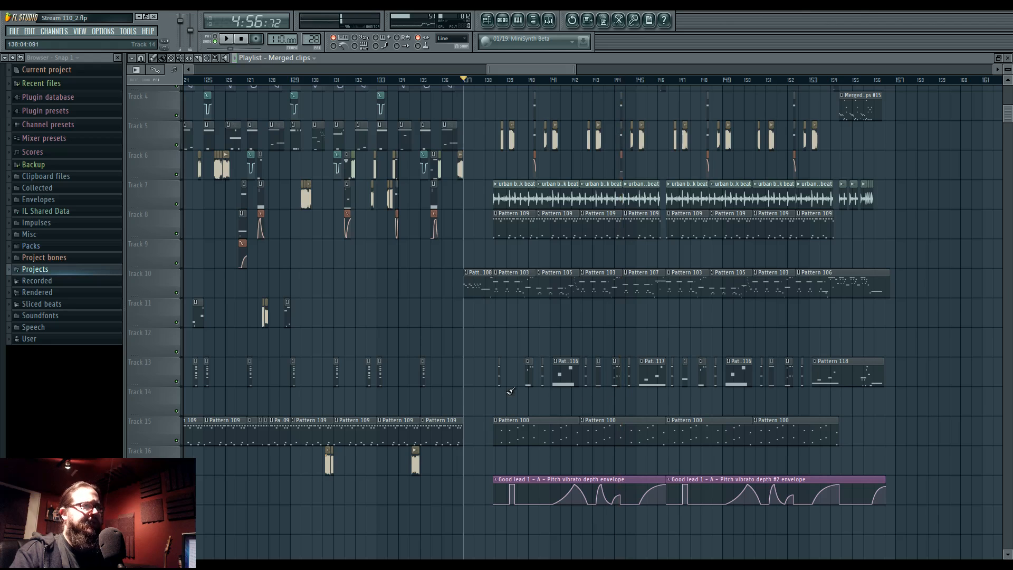
Examine the playlist arrangement of the build-up and drop before bar 137
left_click_drag(481, 327, 676, 394)
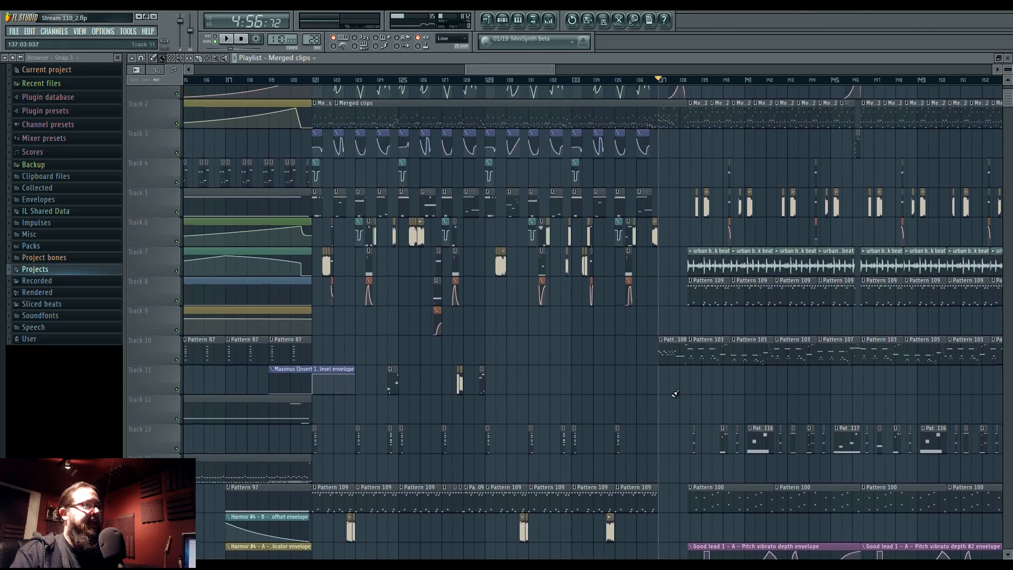
left_click_drag(597, 368, 669, 389)
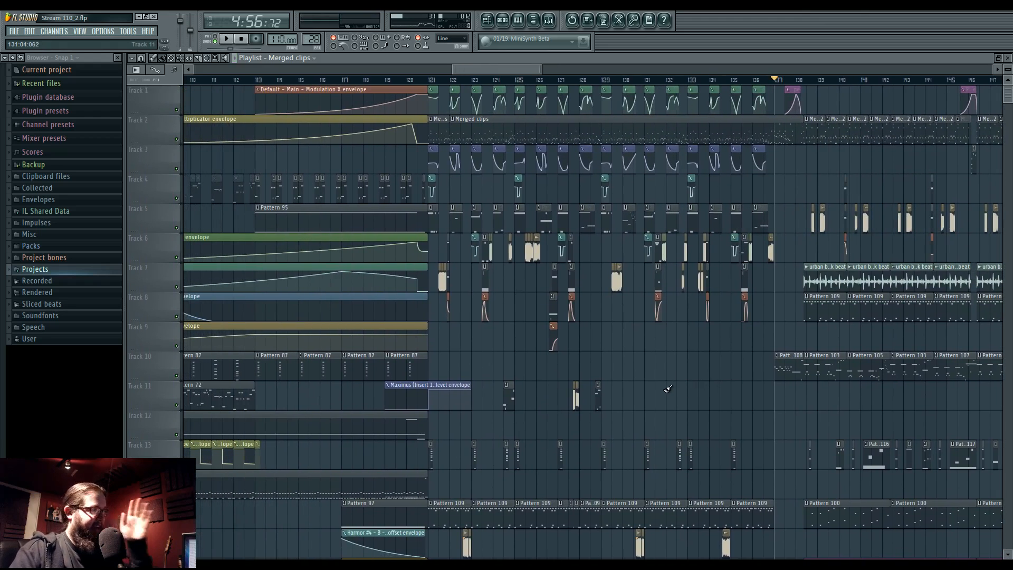
left_click_drag(498, 382, 759, 392)
scroll(765, 393, "down", 2)
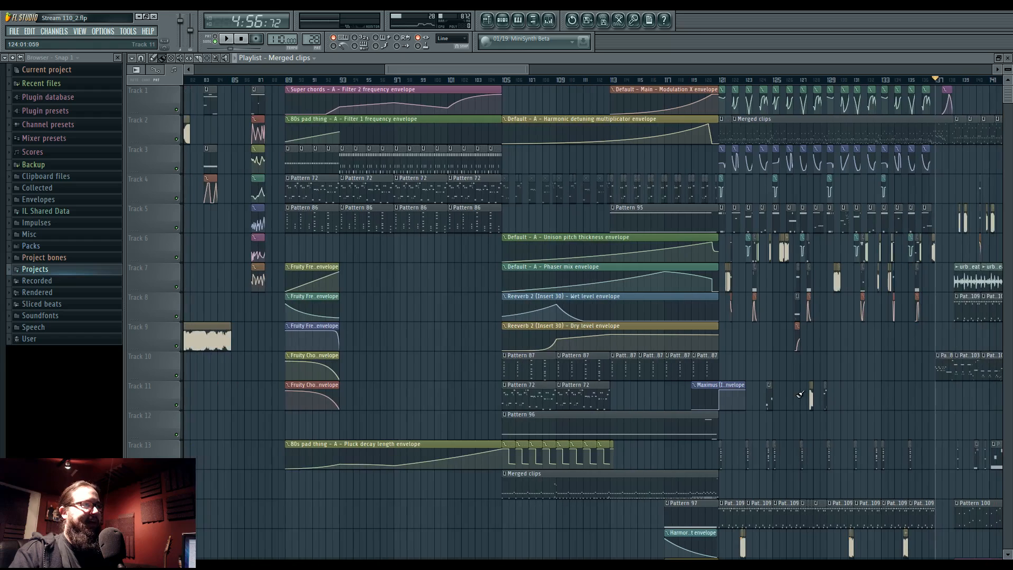
left_click_drag(463, 322, 502, 439)
left_click_drag(836, 343, 440, 344)
Play the section from the start of the first urban break beat clip through its first repeat
scroll(547, 396, "up", 3)
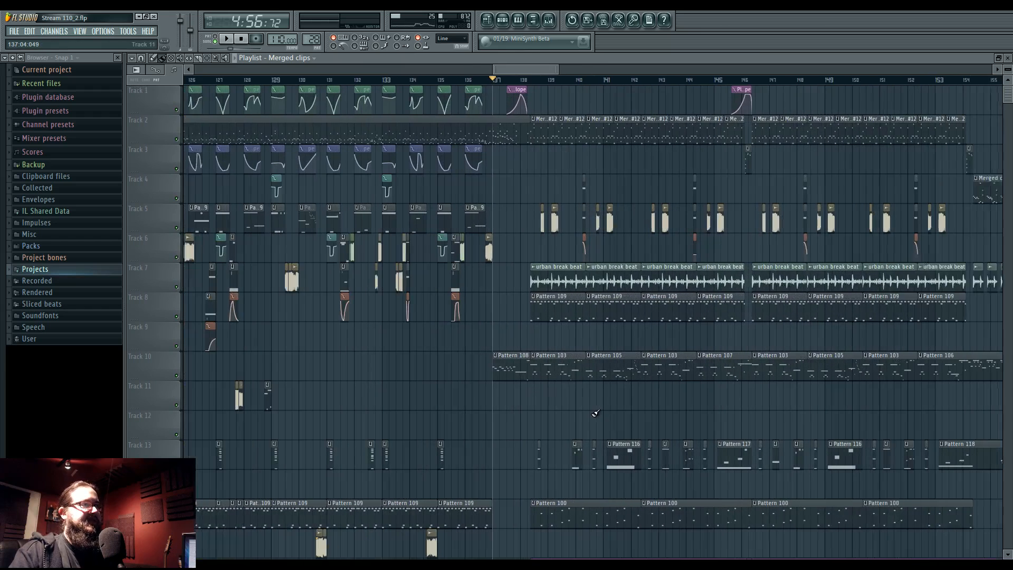
scroll(529, 183, "up", 4)
left_click(531, 78)
key("space")
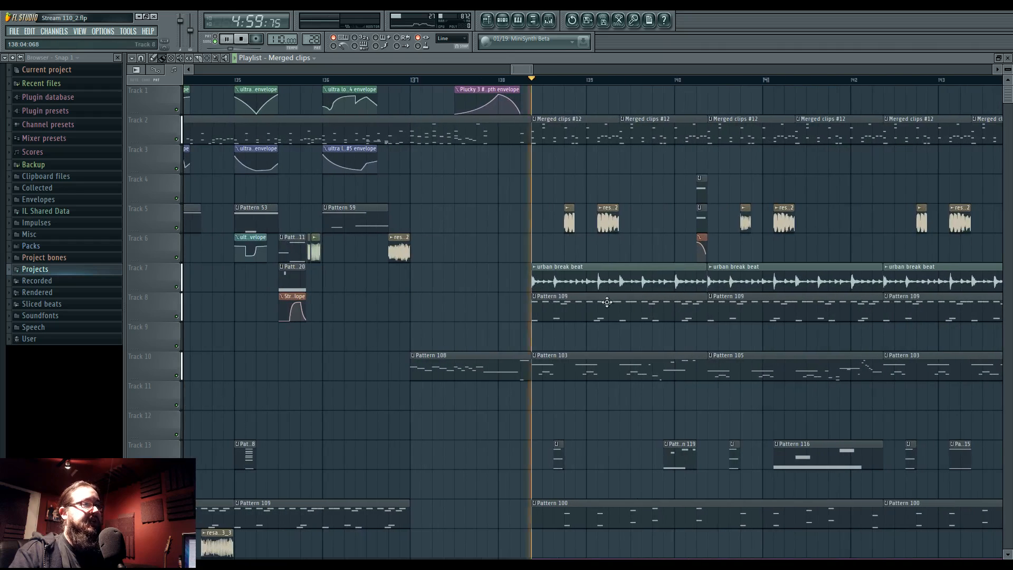
left_click_drag(681, 420, 403, 413)
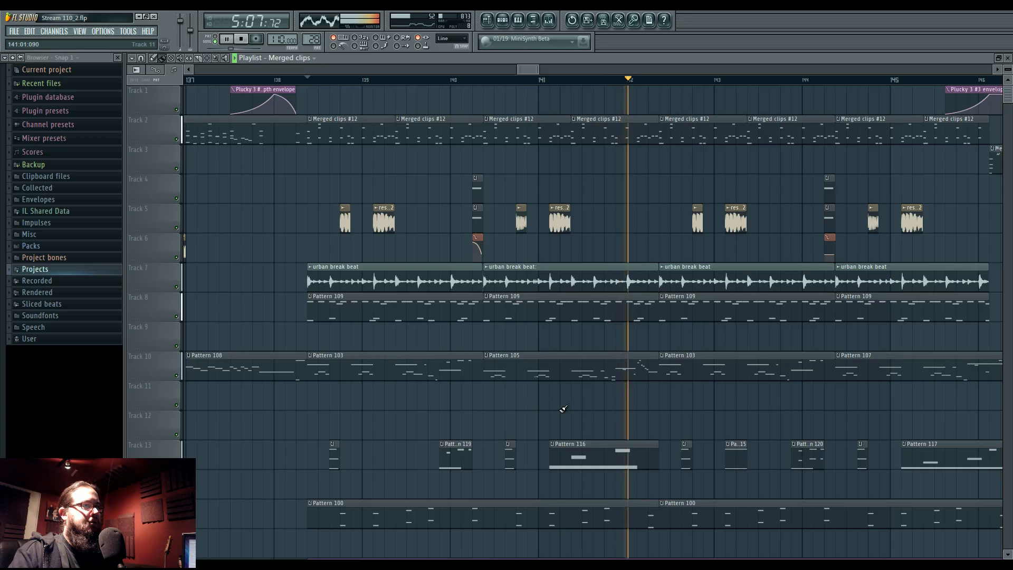
scroll(526, 406, "down", 5)
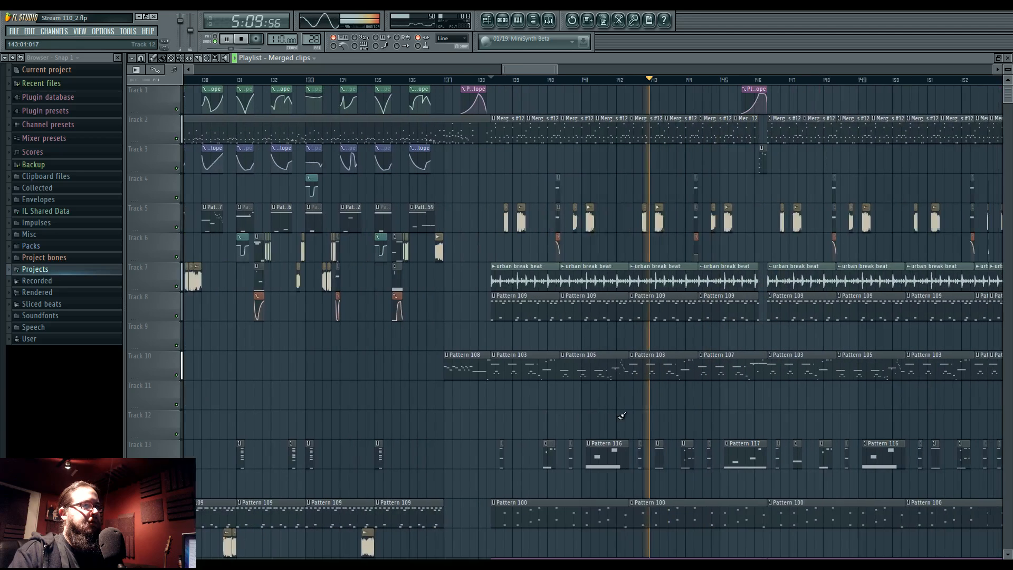
left_click_drag(643, 413, 565, 414)
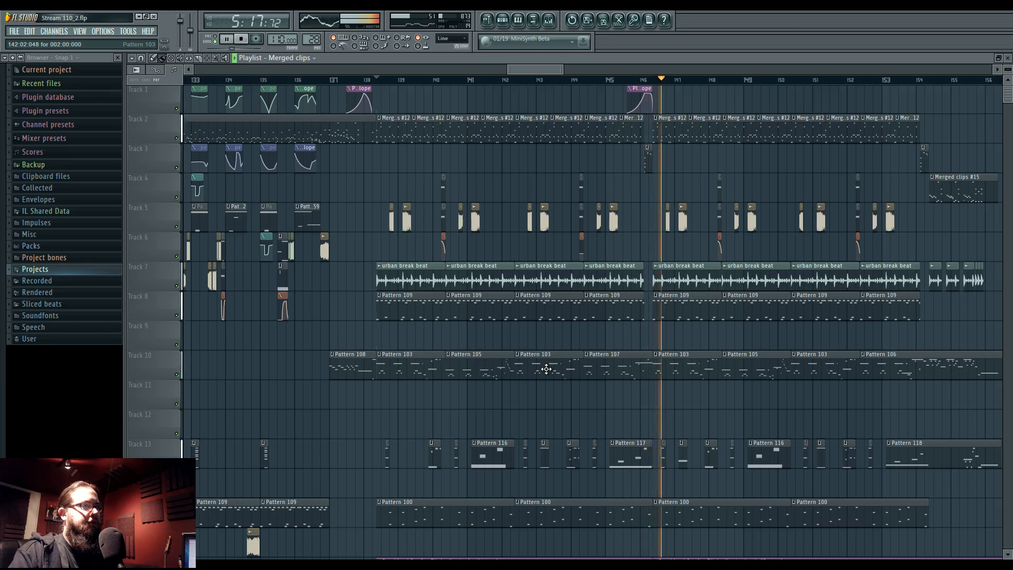
key("space")
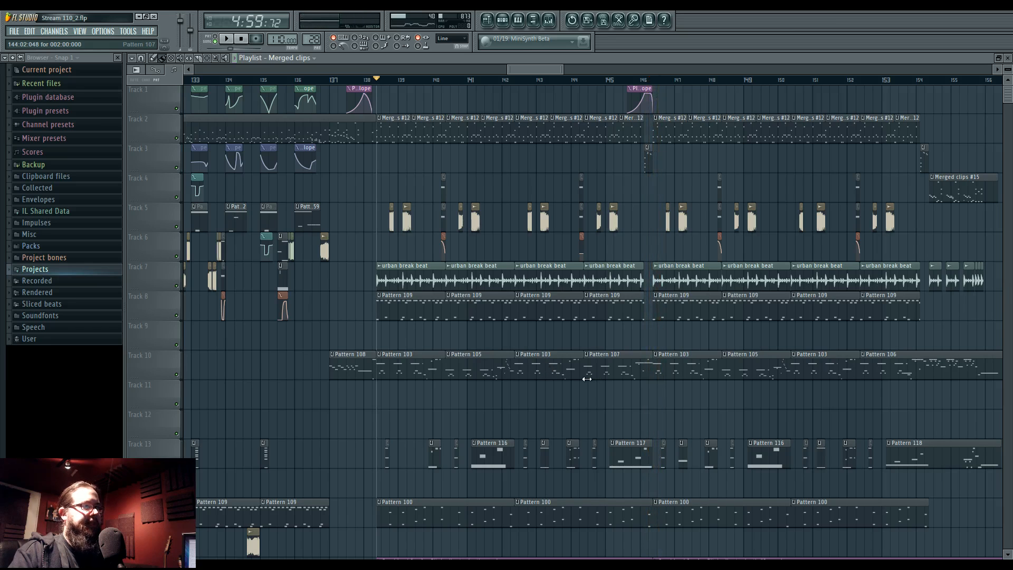
Open Pattern 107's Plucky 3 #2 notes in the piano roll and play the pattern on its own
double_click(605, 371)
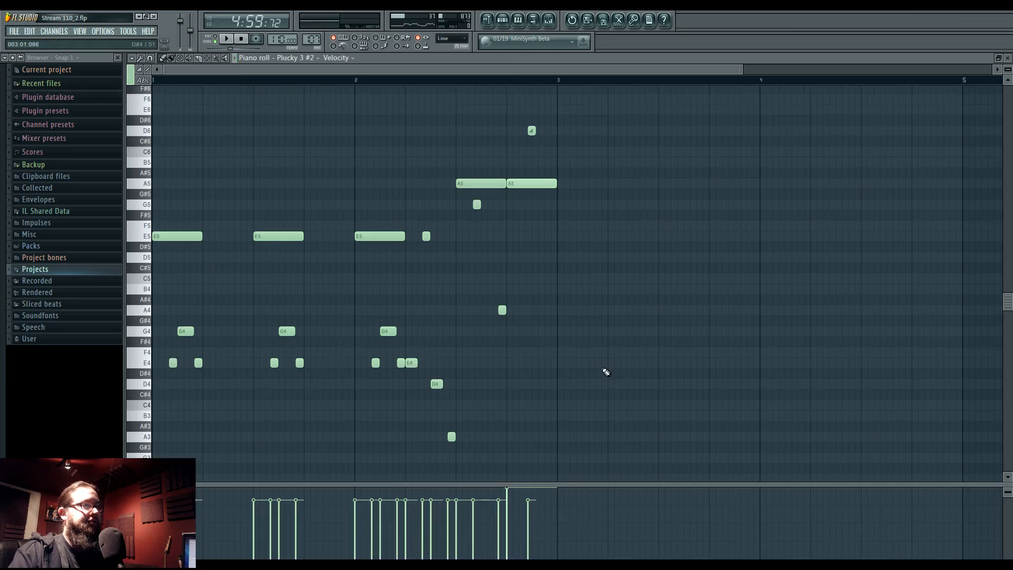
left_click(215, 37)
key("space")
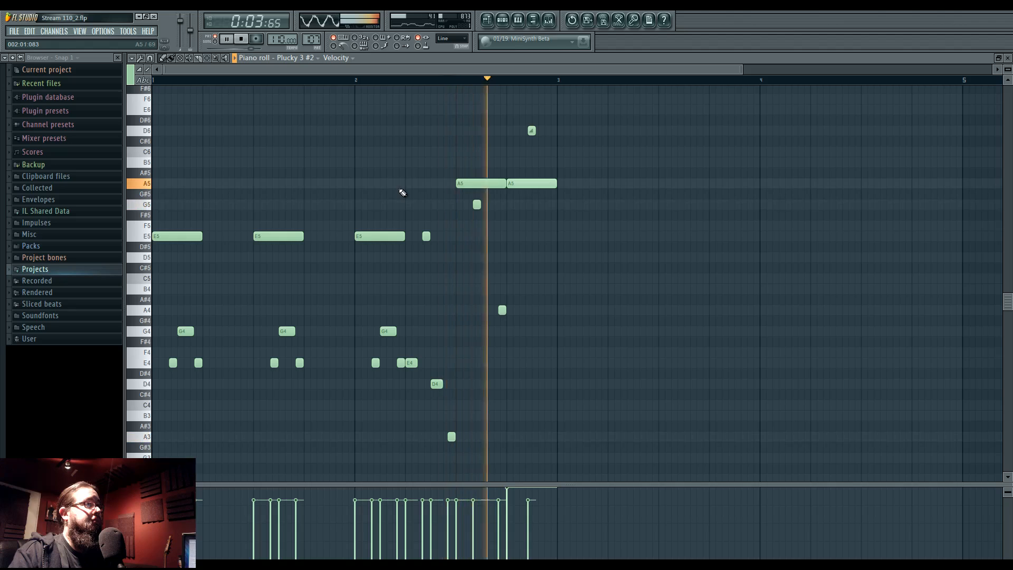
key("space")
Open Pattern 72's 80s pad thing notes from the playlist and play the pattern on its own
key("F5")
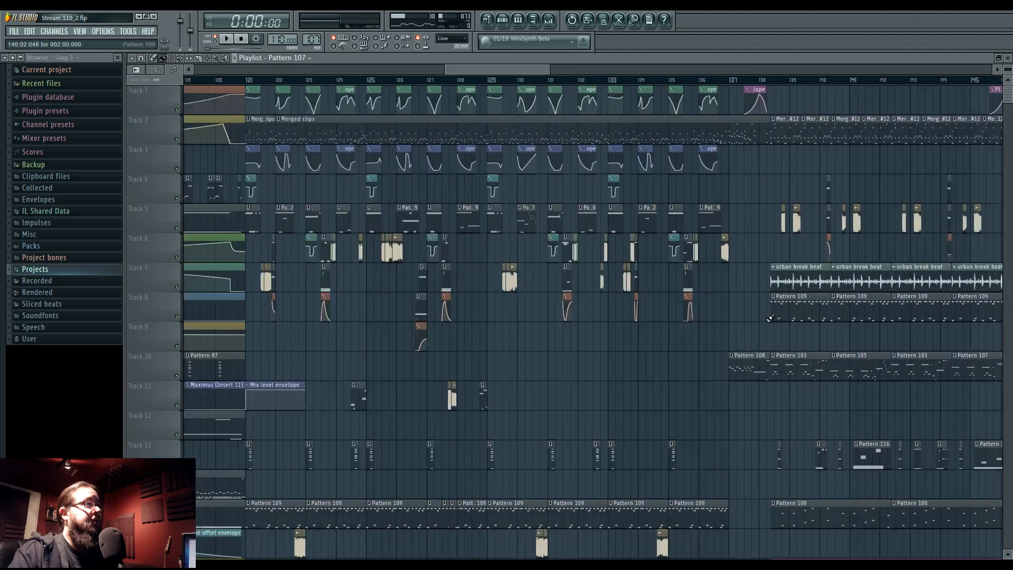
scroll(770, 318, "down", 3)
scroll(893, 362, "left", 5)
double_click(499, 192)
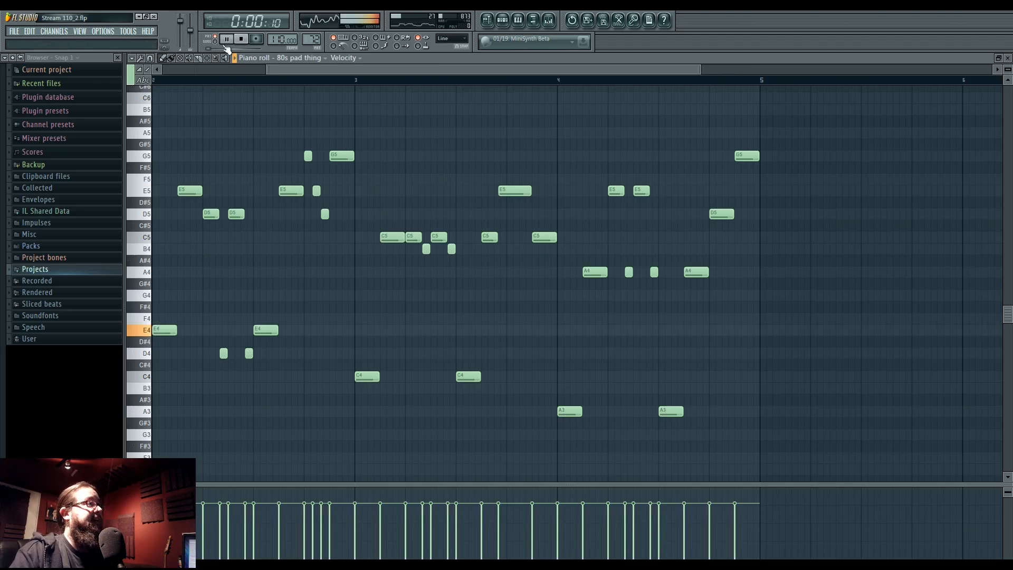
left_click_drag(289, 263, 545, 282)
scroll(545, 283, "down", 1)
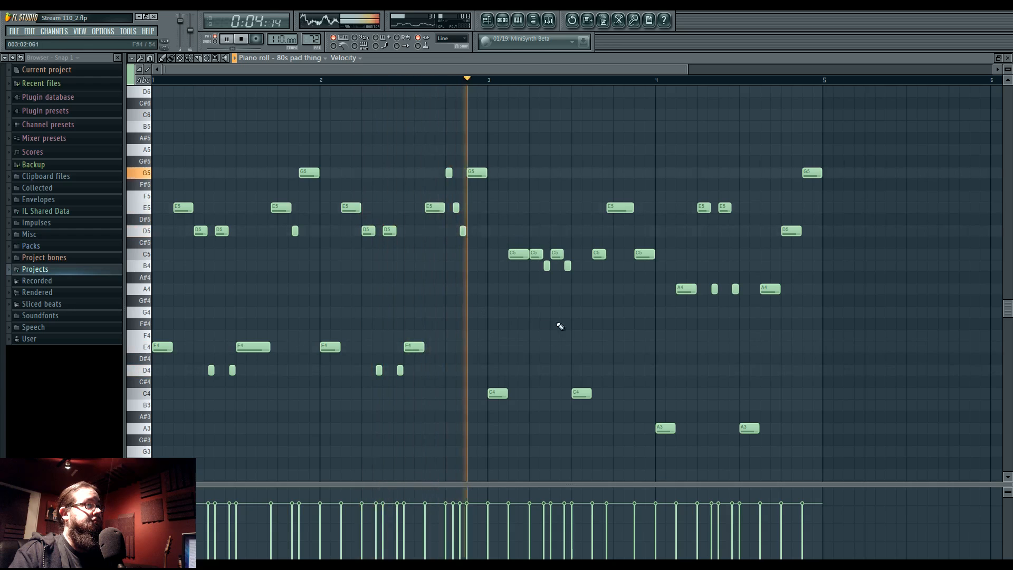
left_click_drag(586, 325, 508, 323)
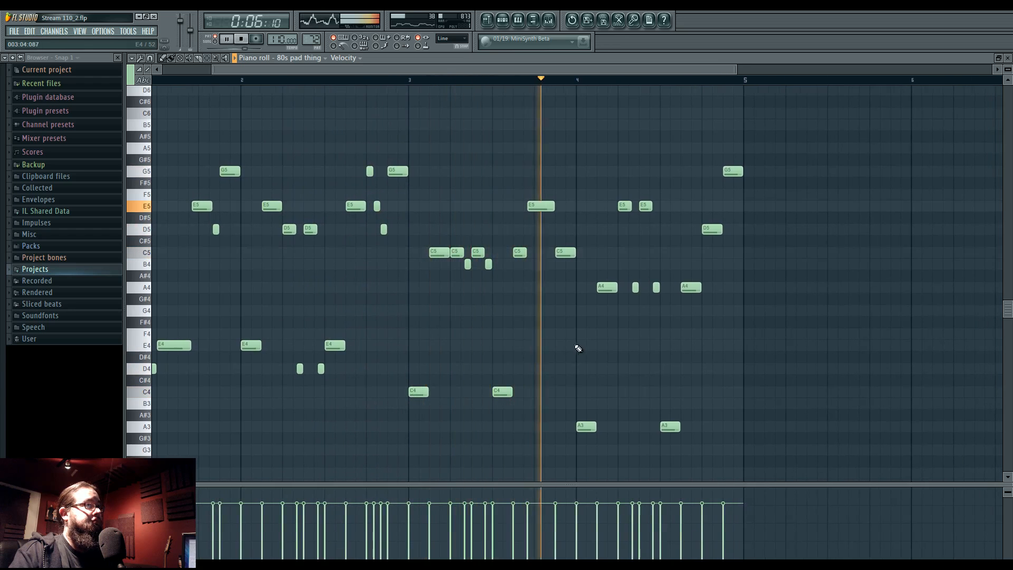
left_click_drag(605, 351, 564, 351)
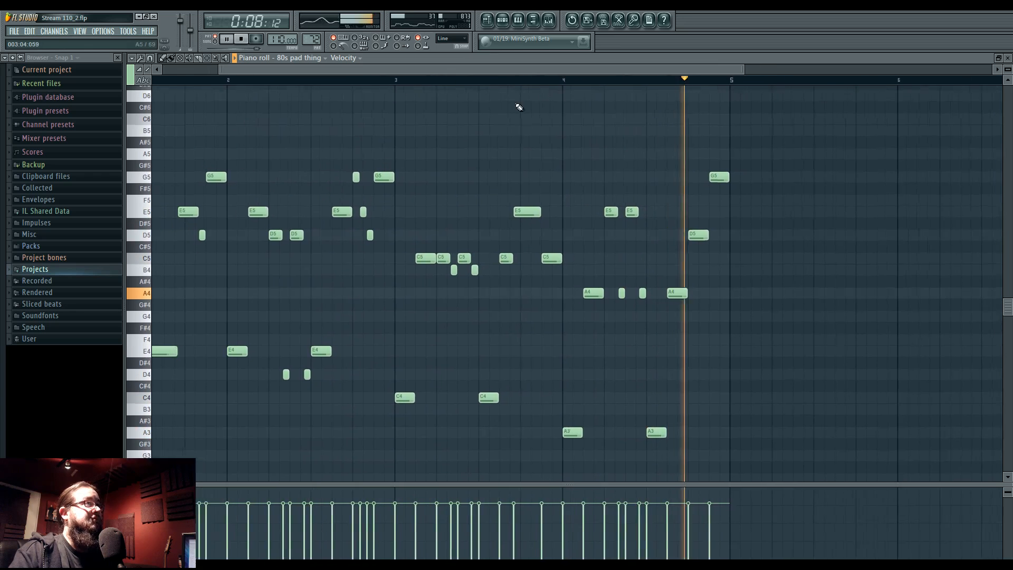
key("space")
Return to the playlist and play the drop in song mode from bar 121
left_click(494, 25)
scroll(686, 238, "right", 4)
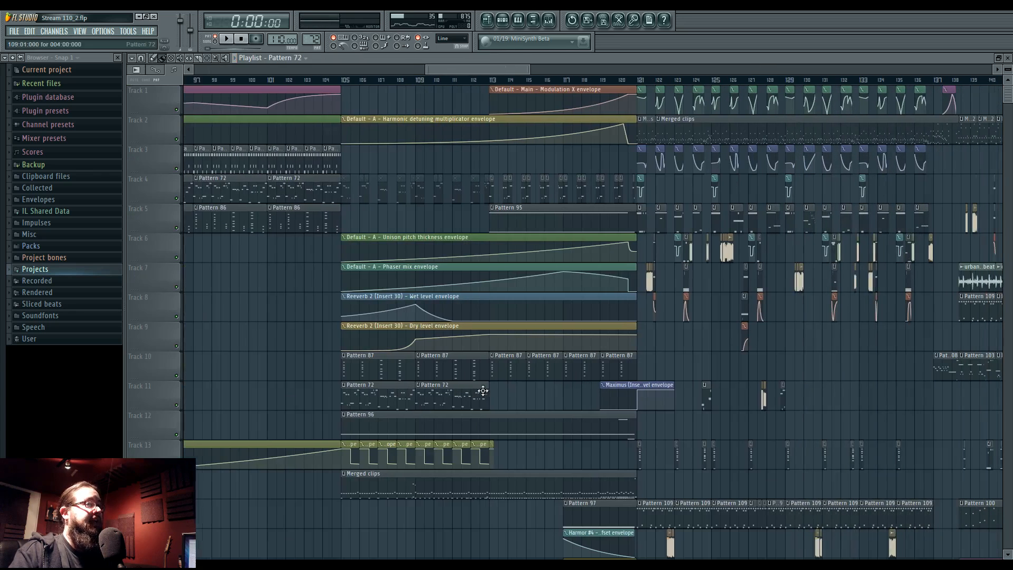
key("space")
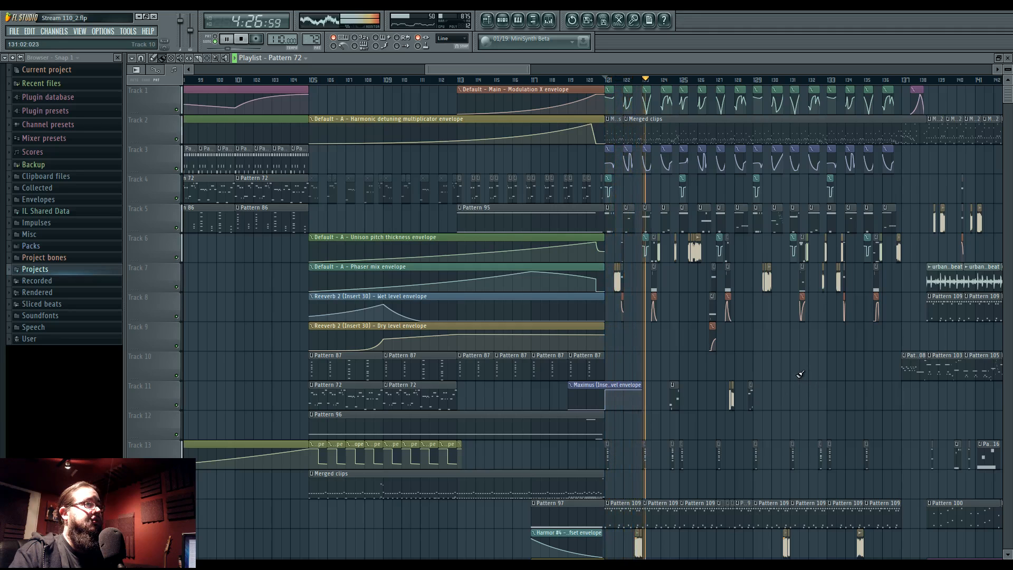
left_click_drag(798, 374, 658, 371)
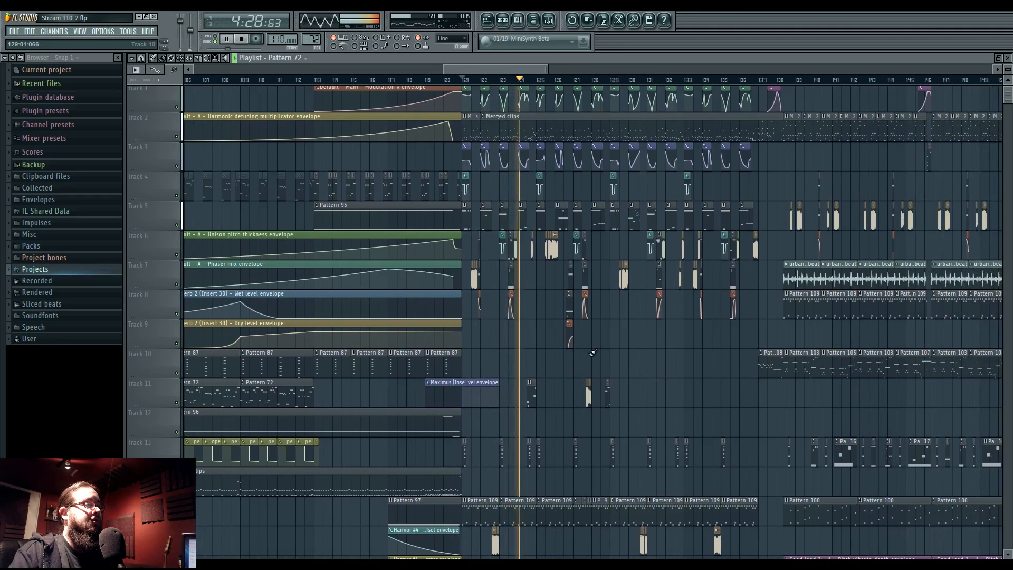
key("space")
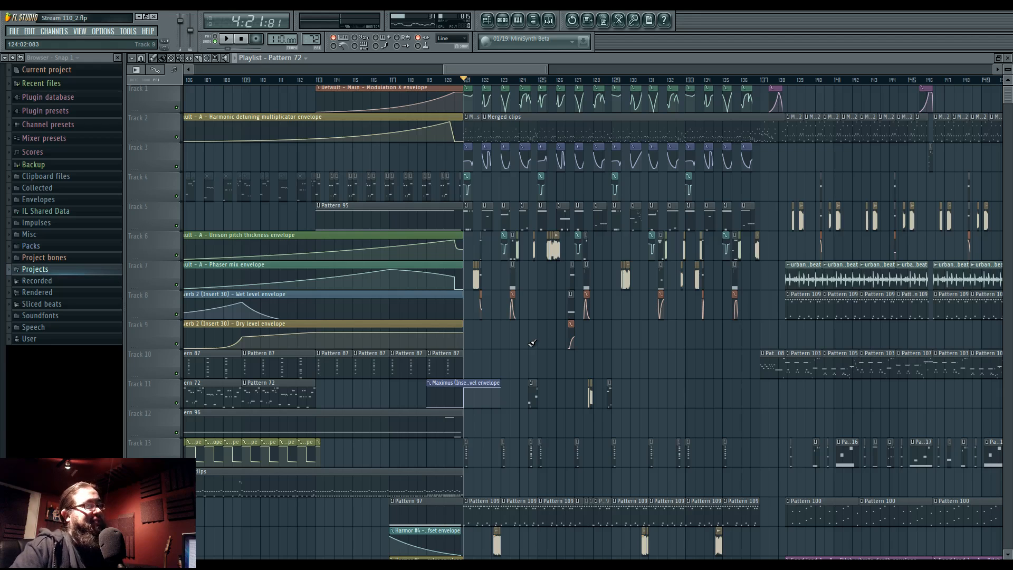
Play the urban break beat section again from its first clip
left_click_drag(667, 371, 481, 373)
key("space")
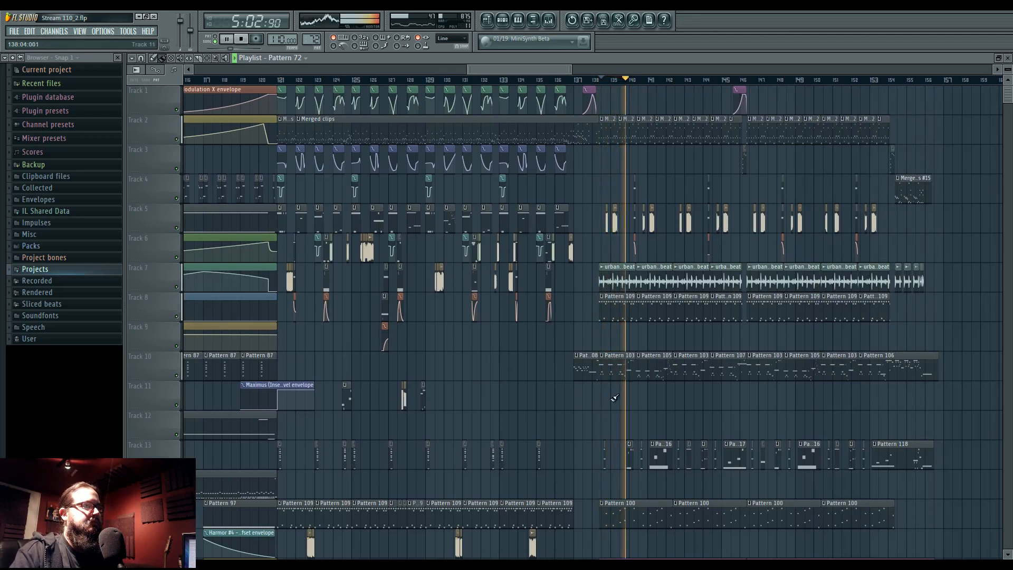
key("space")
scroll(508, 385, "left", 10)
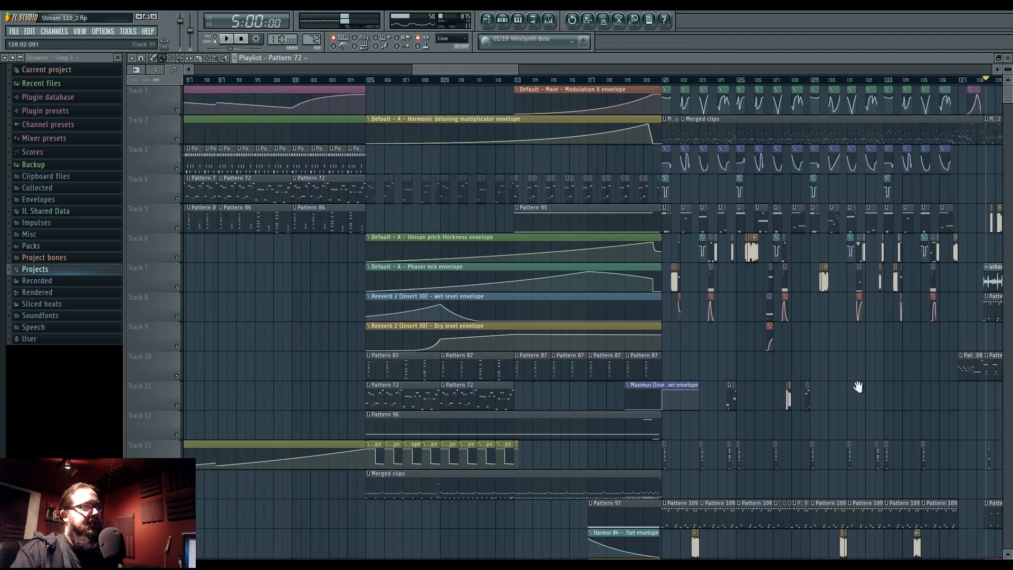
scroll(309, 311, "right", 6)
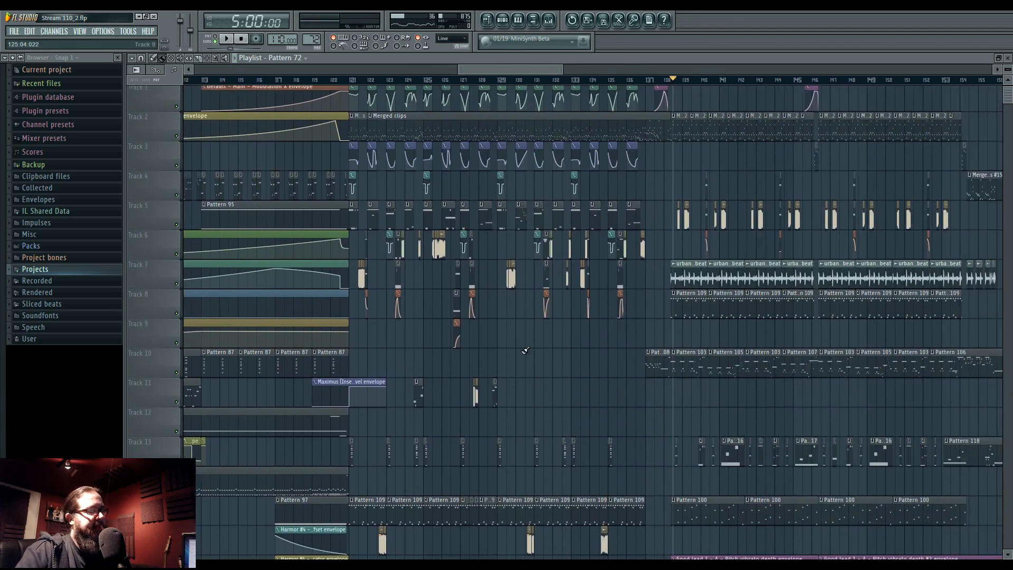
scroll(440, 291, "left", 9)
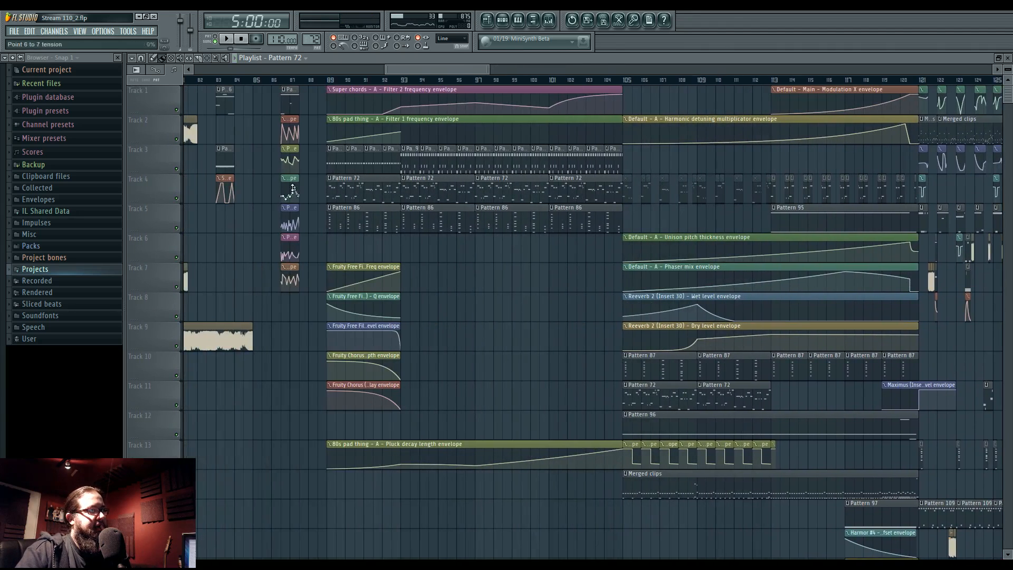
Reopen Pattern 72's 80s pad thing notes, play the pattern, and return to the playlist
double_click(355, 182)
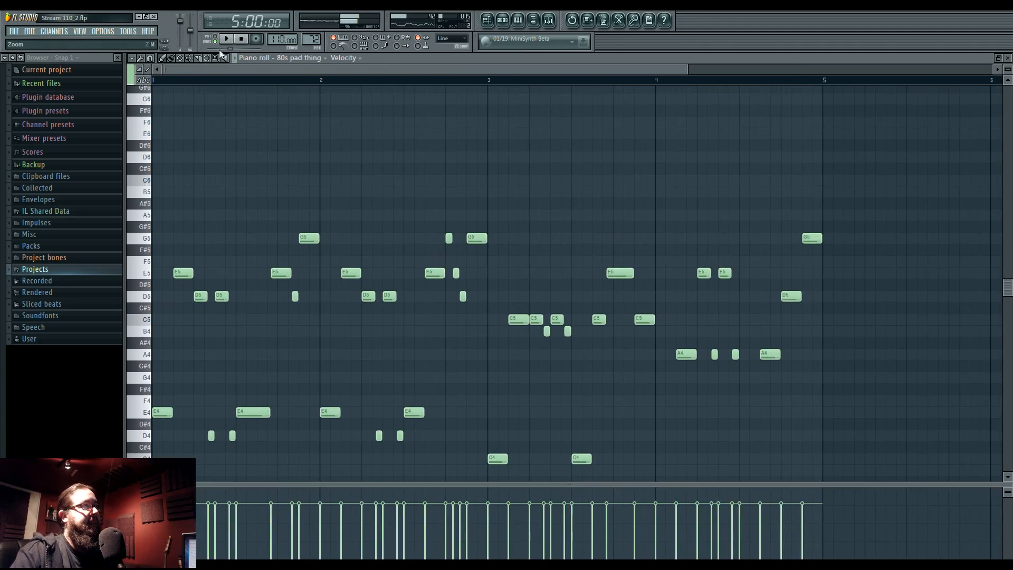
key("space")
scroll(323, 255, "down", 2)
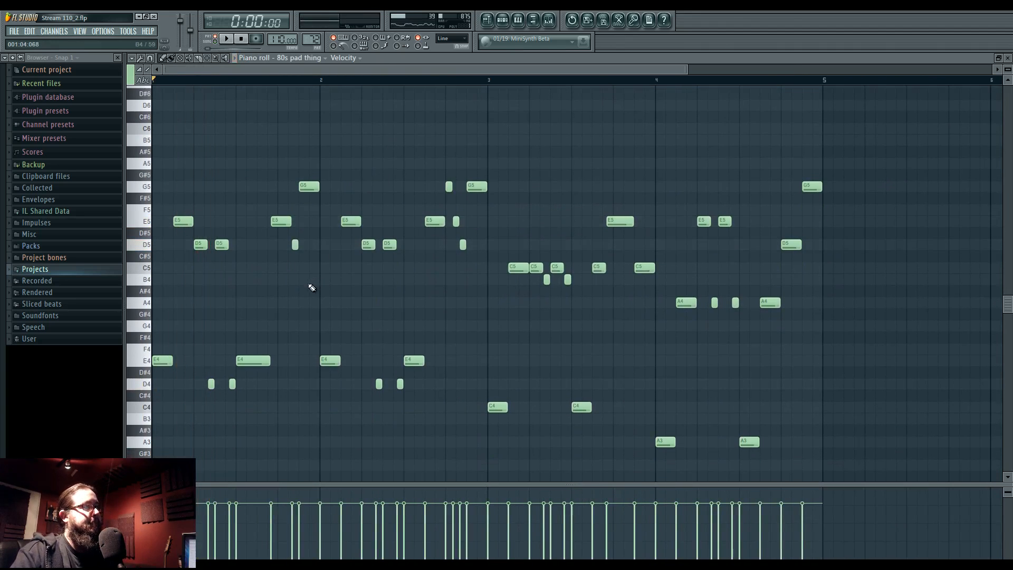
left_click(502, 22)
left_click(488, 22)
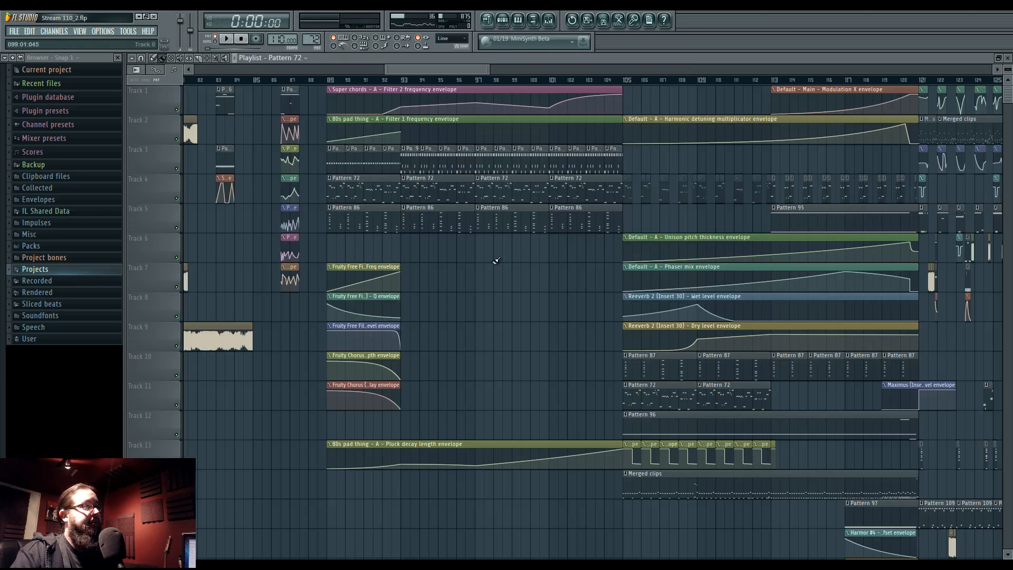
Place a unique copy of Pattern 72 on Track 11, aligned with the start of the urban break beat section
scroll(355, 192, "right", 10)
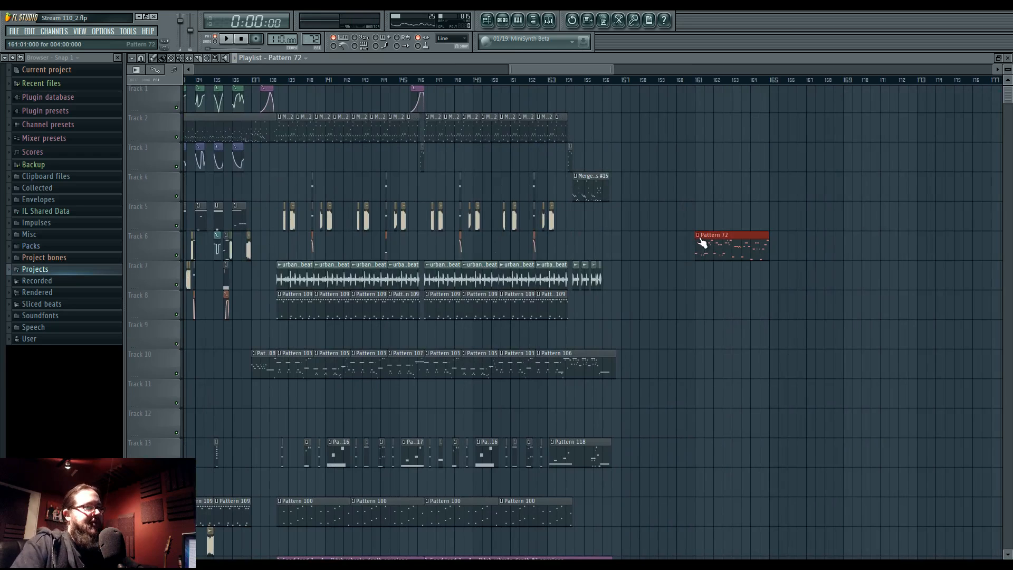
left_click(699, 237)
left_click(717, 296)
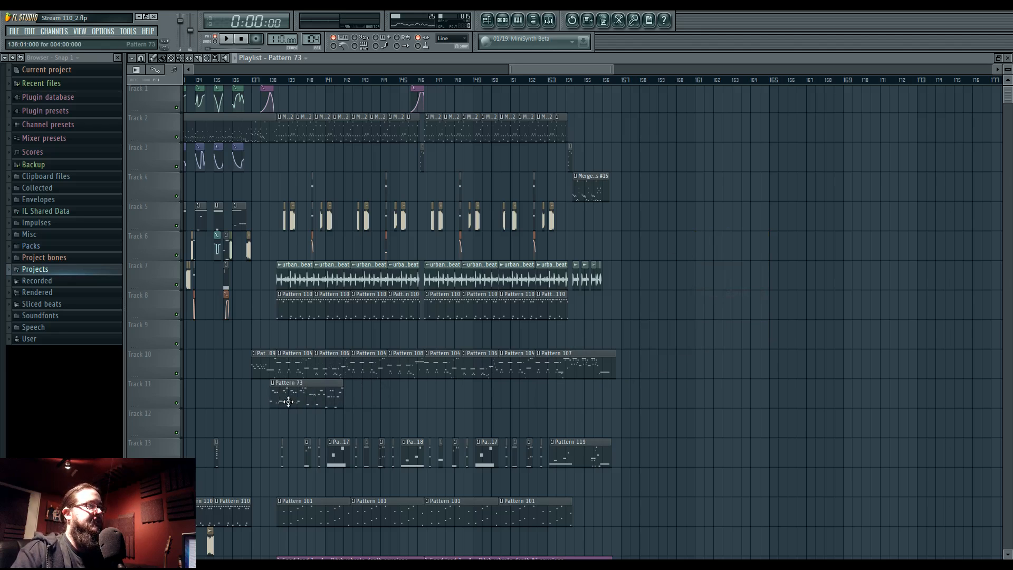
scroll(289, 402, "up", 4)
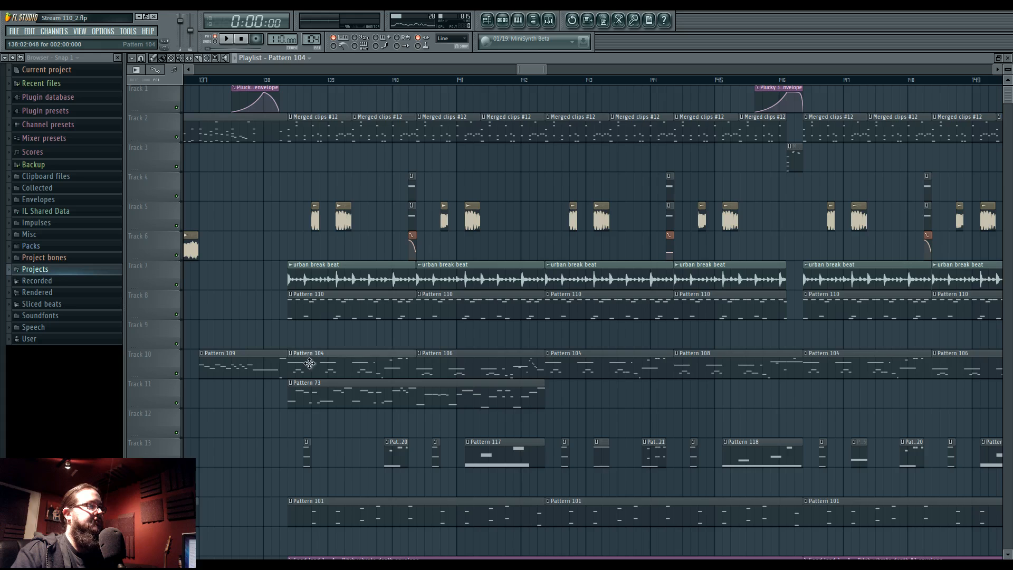
Open Pattern 104's Plucky 3 #2 notes below the first urban break beat clip and copy all of them
double_click(310, 363)
scroll(473, 351, "down", 6)
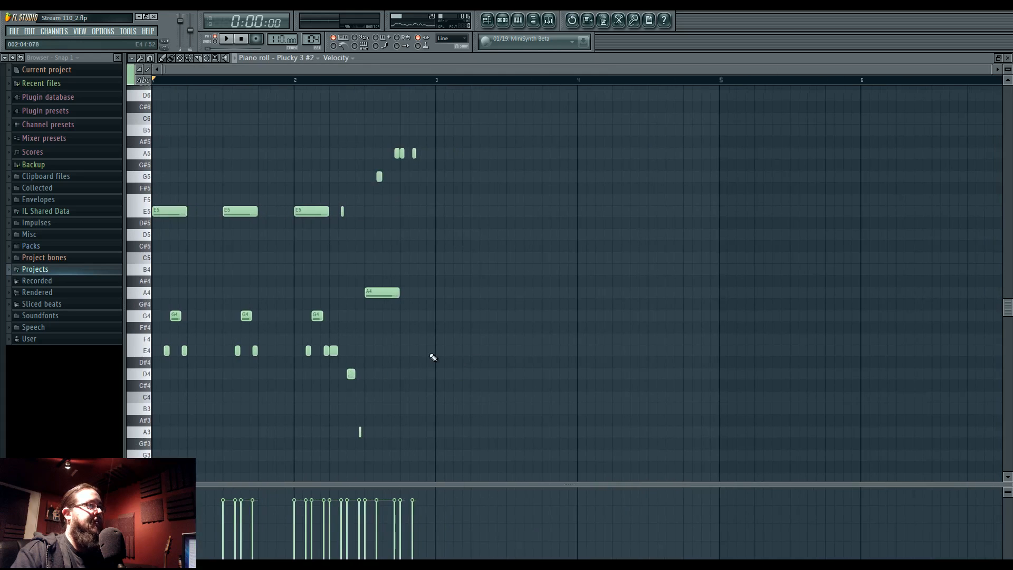
left_click_drag(153, 90, 512, 479)
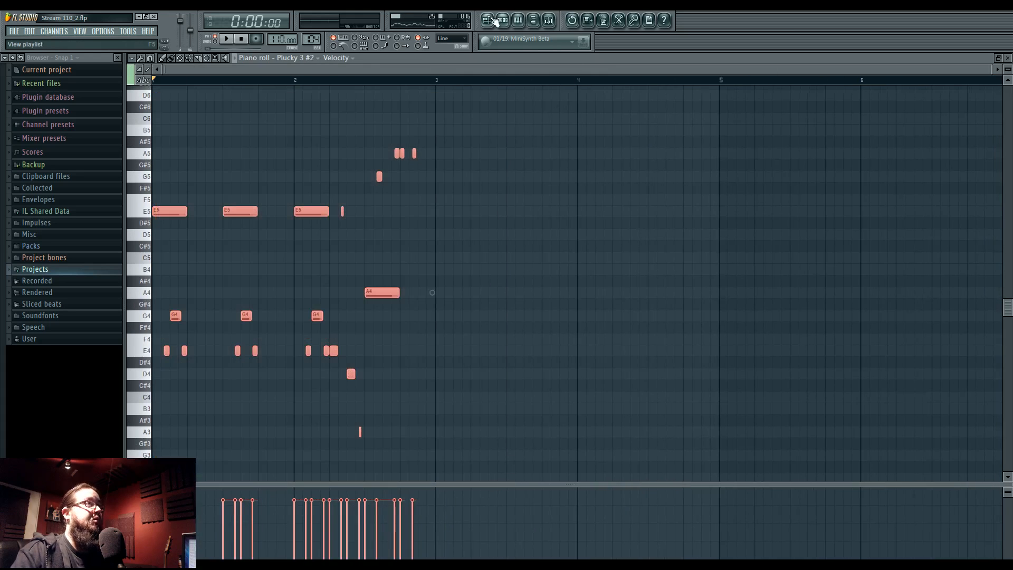
Paste the copied notes into Pattern 73's 80s pad thing and move them so they start at bar 5
left_click(492, 20)
double_click(403, 399)
scroll(470, 350, "down", 3)
left_click_drag(494, 323, 857, 353)
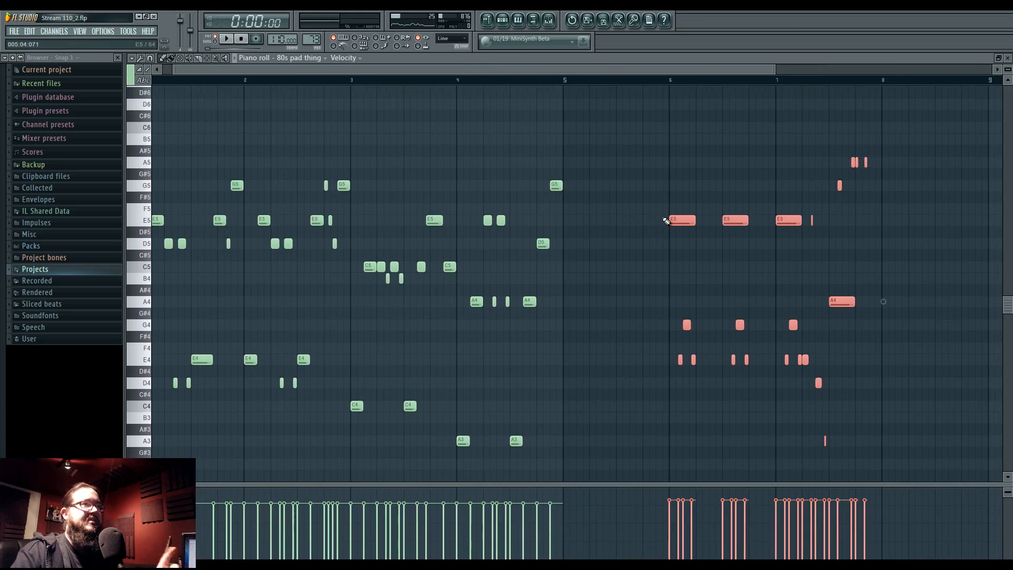
left_click_drag(681, 220, 578, 219)
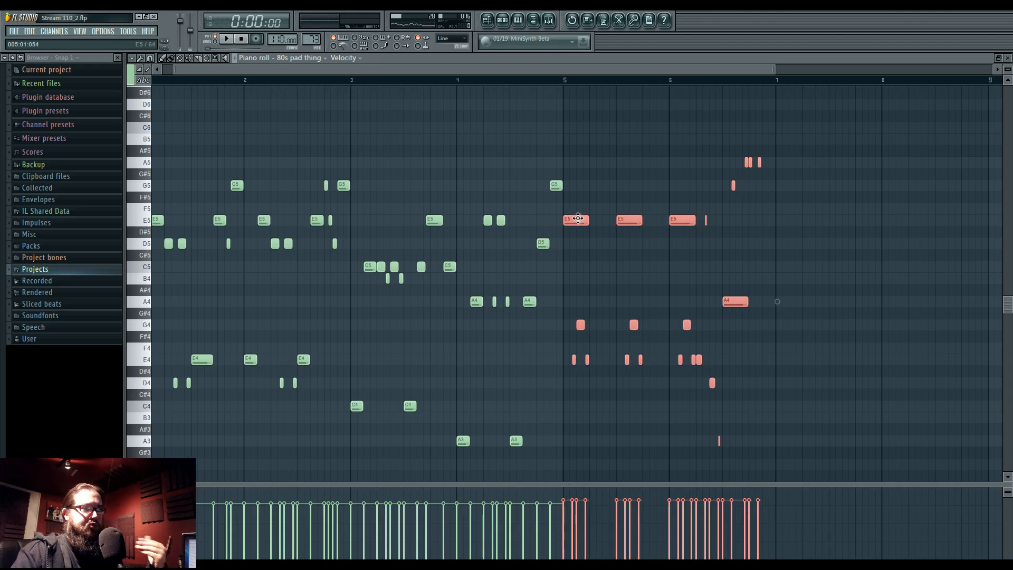
left_click(584, 282)
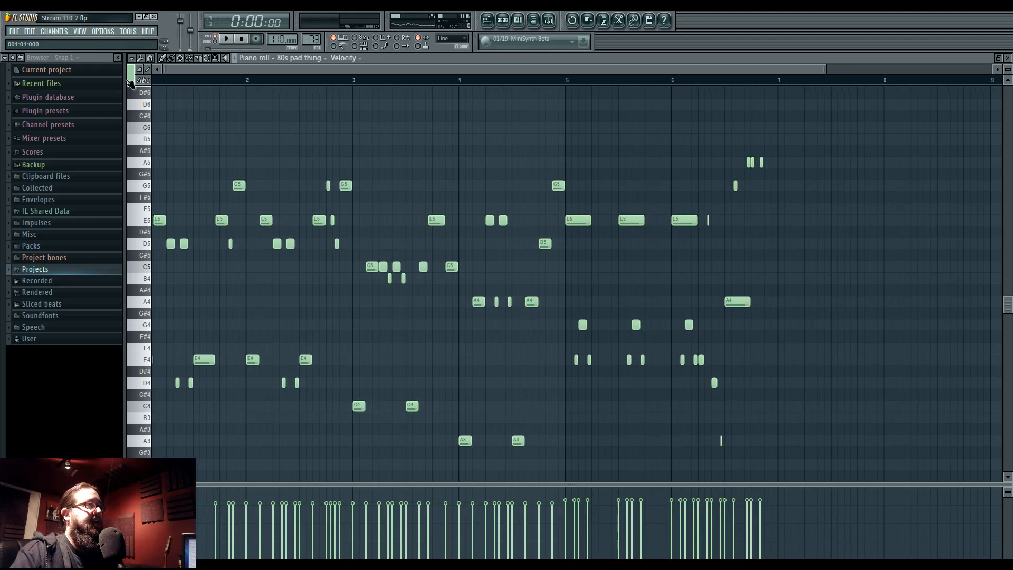
Play the pasted melody in Pattern 73 from bar 5
key("space")
left_click(579, 80)
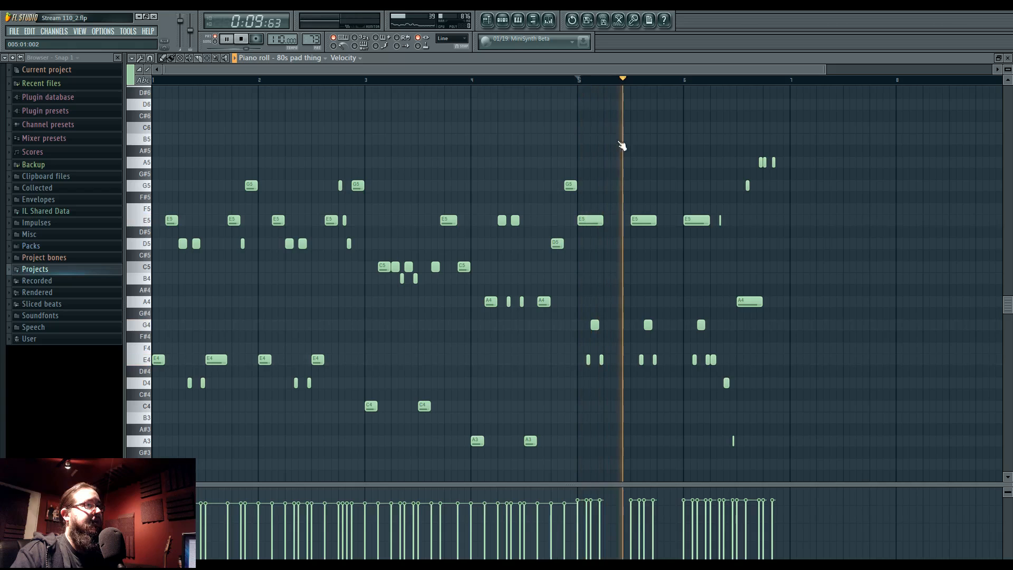
key("space")
Shorten the long E5 and A4 notes in bars 5 and 6 and add a second A4 note in bar 6
key("F6")
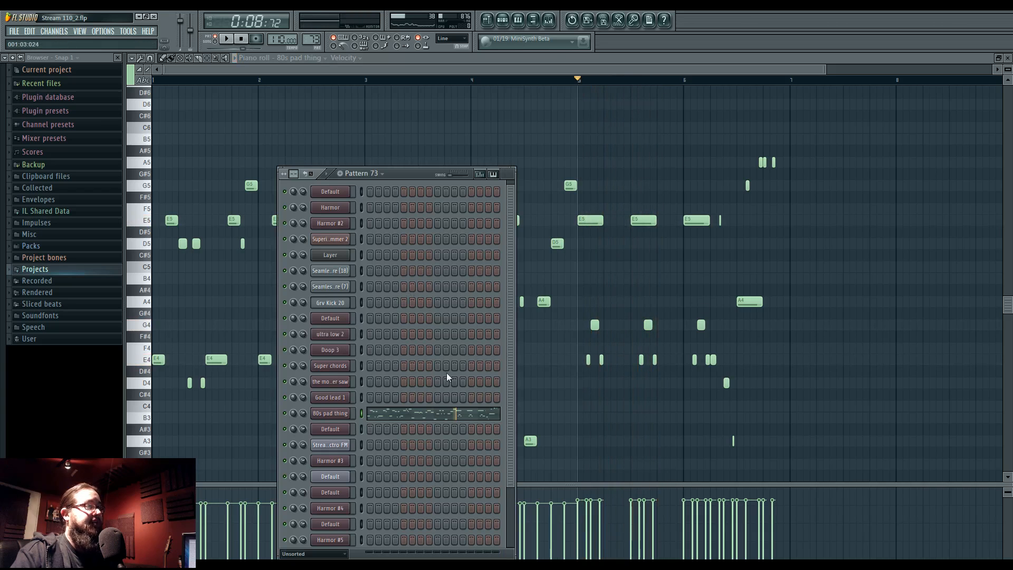
left_click(452, 412)
scroll(606, 237, "up", 4)
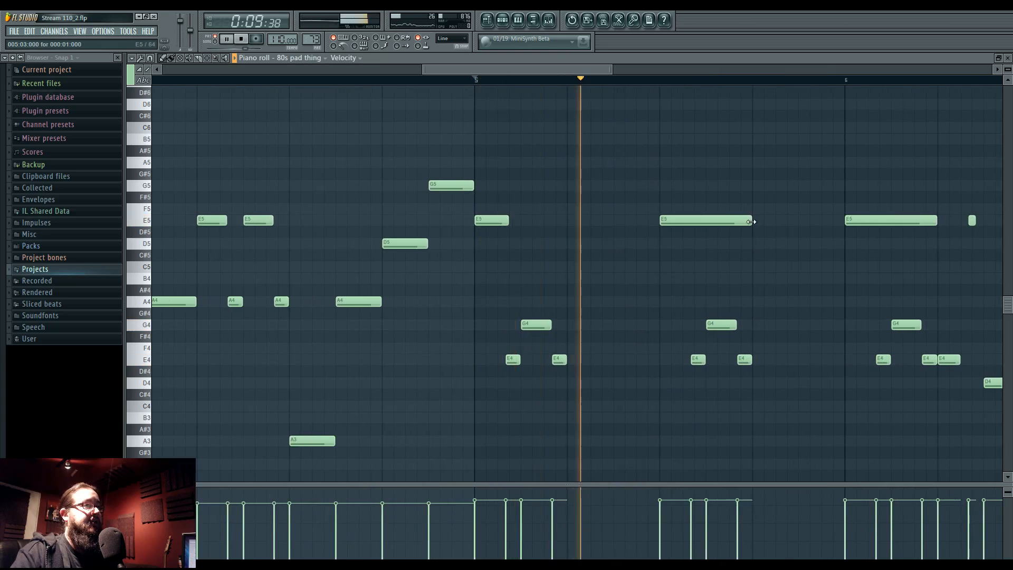
left_click_drag(751, 221, 695, 224)
left_click_drag(823, 266, 557, 295)
left_click_drag(669, 250, 612, 251)
left_click_drag(854, 330, 786, 330)
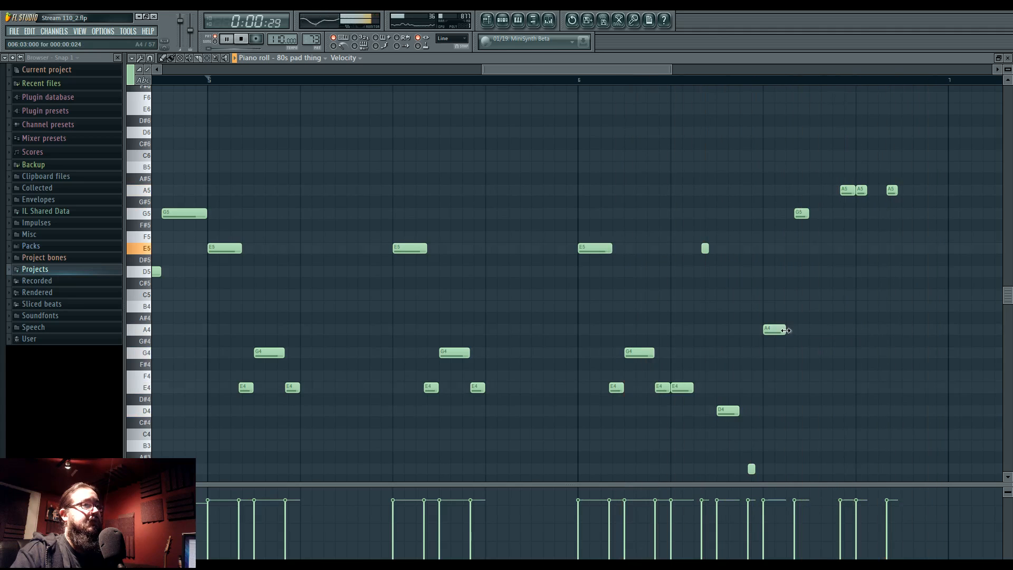
left_click(813, 330)
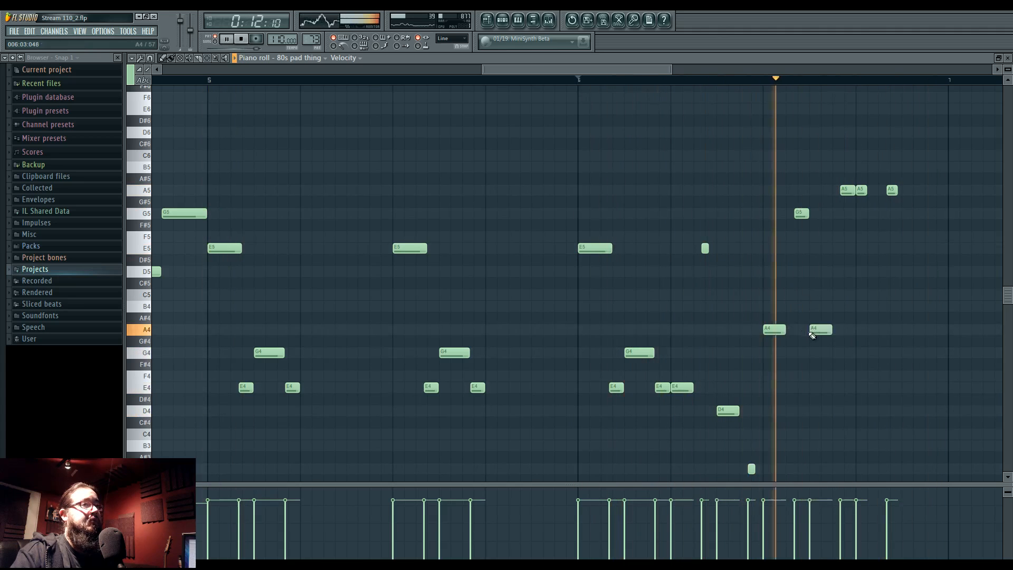
Try two further A4 notes in the last beat of bar 6 during playback and delete them
left_click(870, 331)
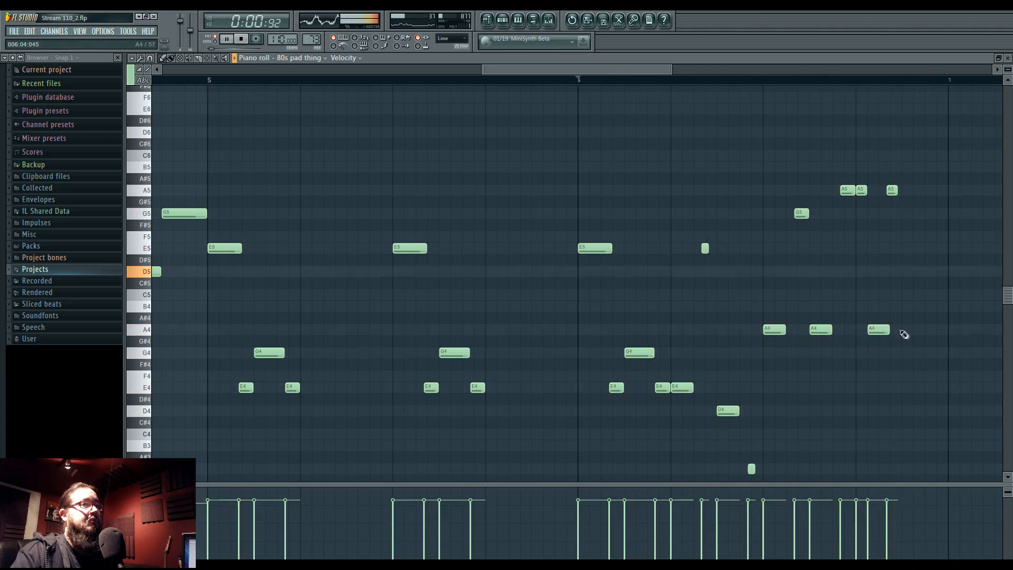
key("space")
left_click_drag(728, 361, 701, 380)
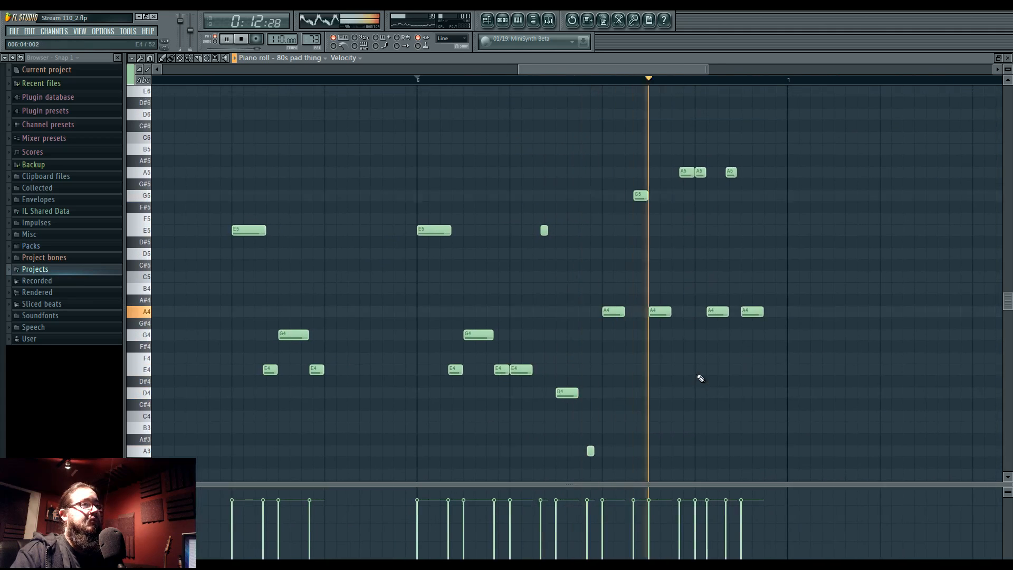
right_click(717, 311)
right_click(752, 311)
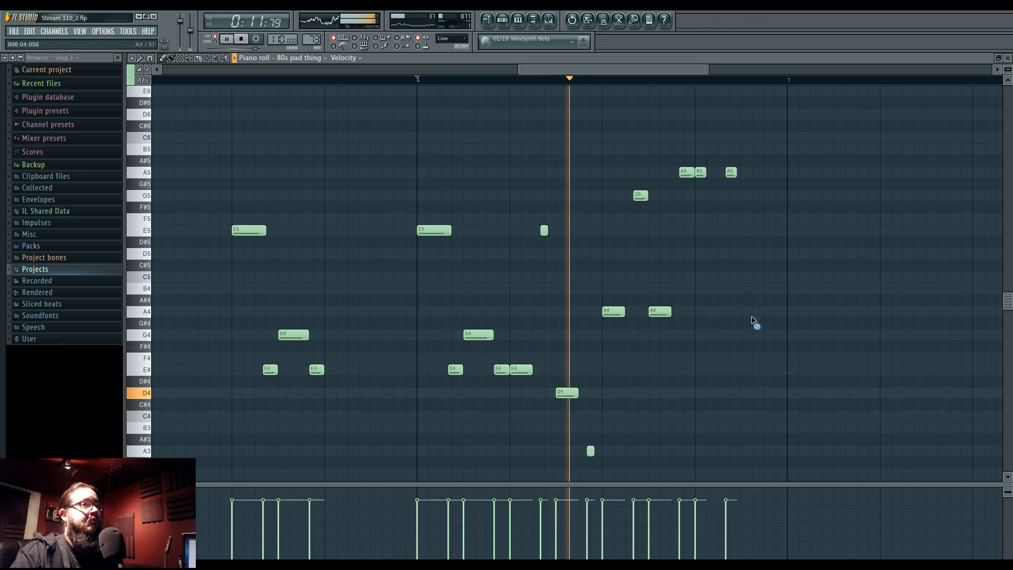
key("space")
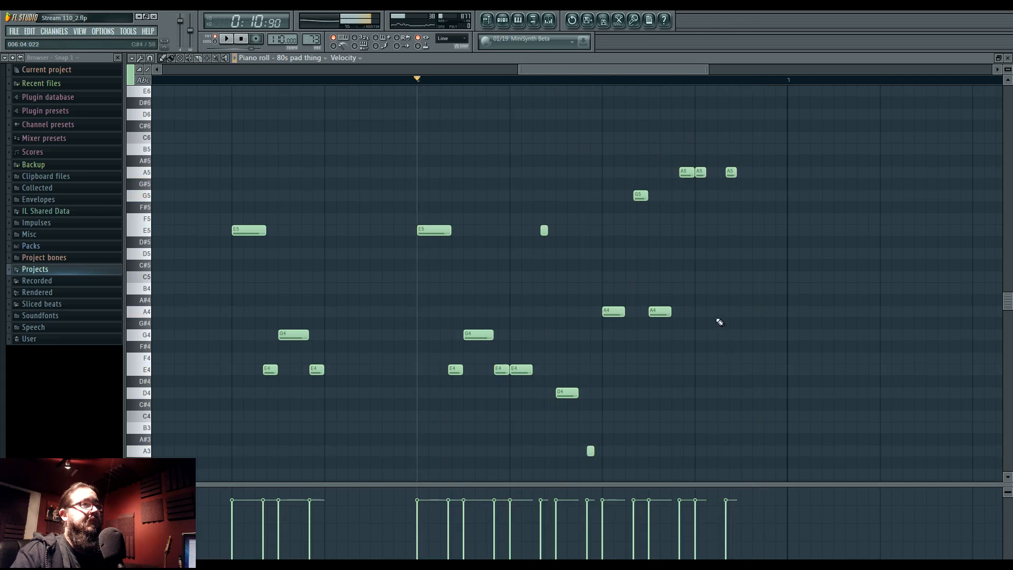
Open Pattern 104's Plucky 3 #2 notes, play them for comparison, and return to the playlist
left_click(487, 20)
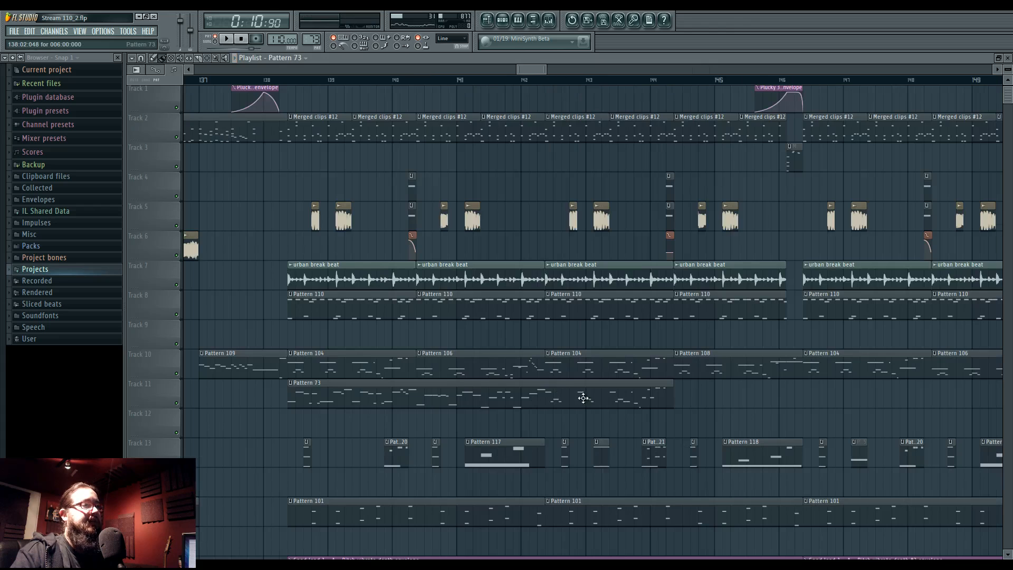
double_click(365, 367)
key("space")
left_click_drag(372, 355, 639, 330)
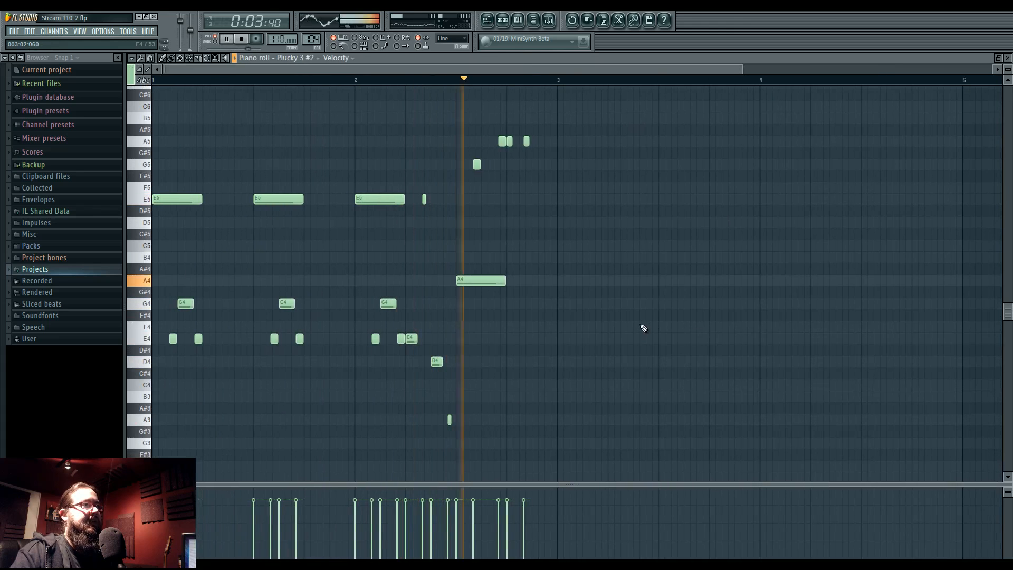
left_click(487, 20)
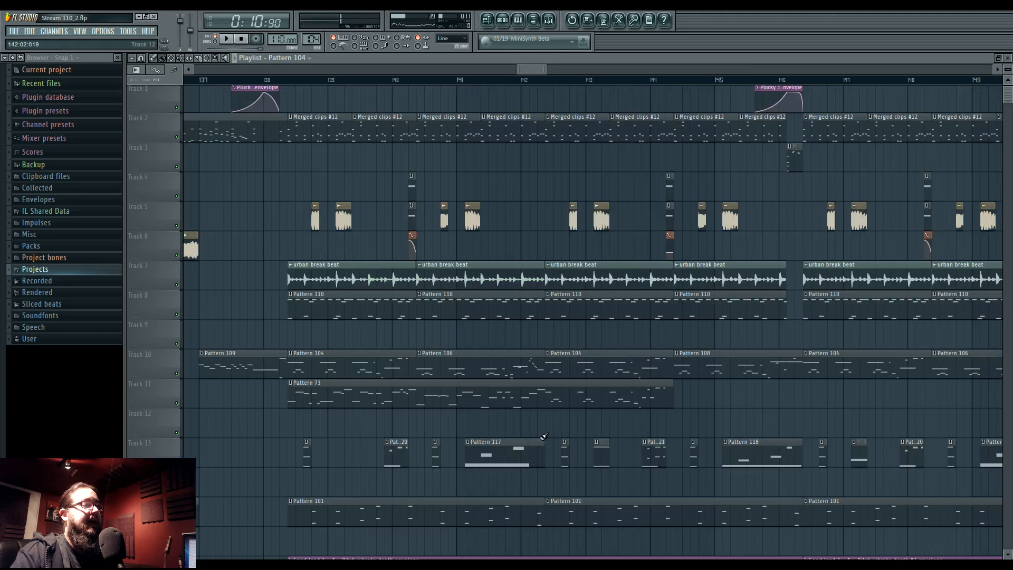
Open Pattern 73's 80s pad thing notes and play the edited phrase in bar 6
double_click(518, 398)
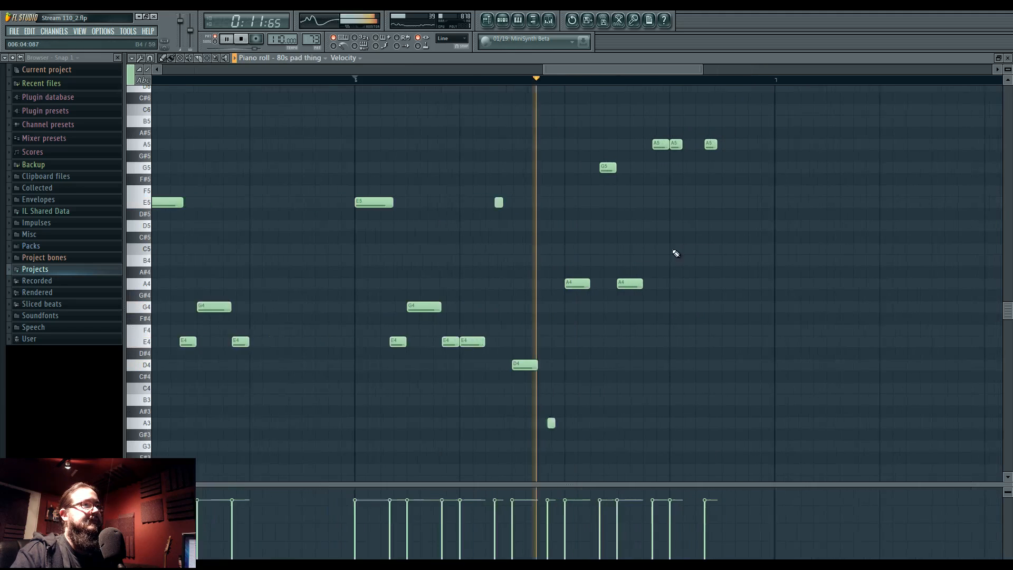
key("space")
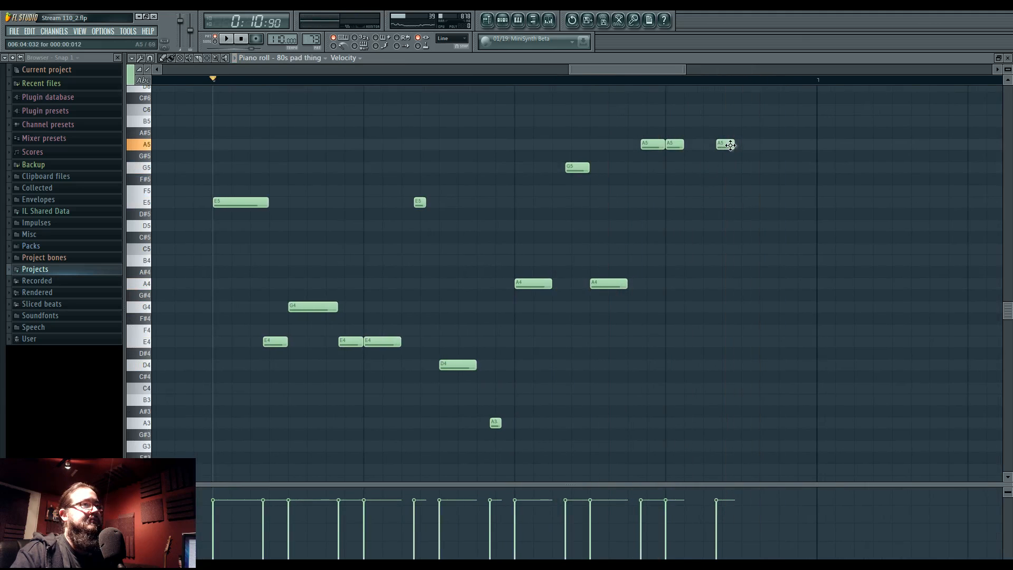
key("space")
scroll(612, 208, "down", 3)
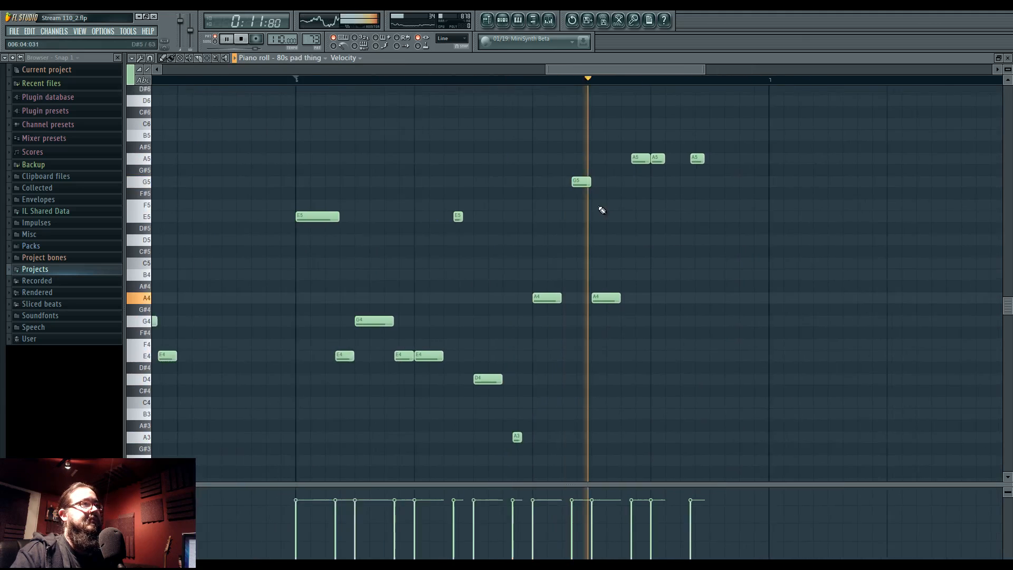
key("space")
Change the piano roll's snap setting and play bar 6 of the pattern again
left_click(151, 59)
left_click(178, 136)
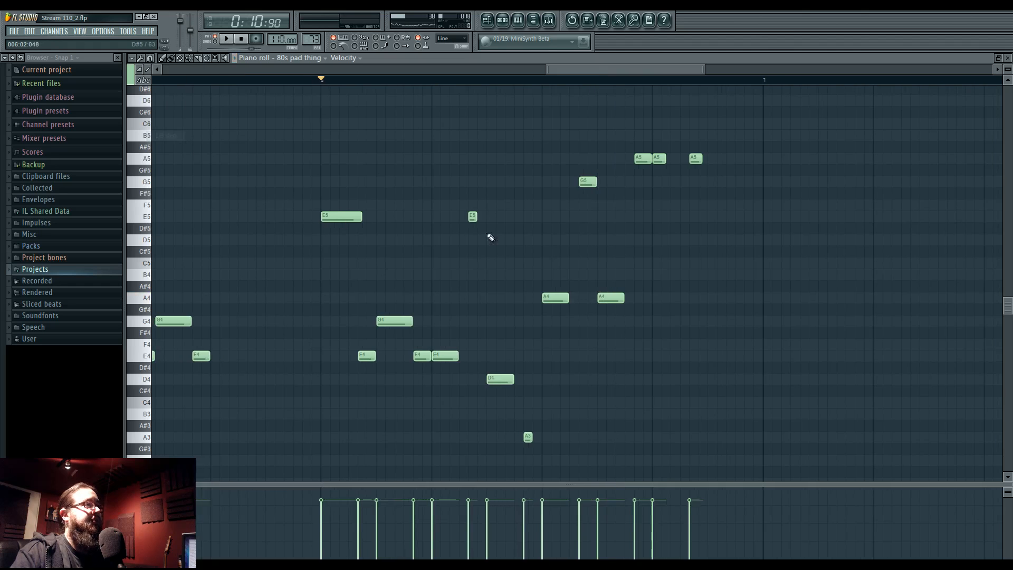
key("space")
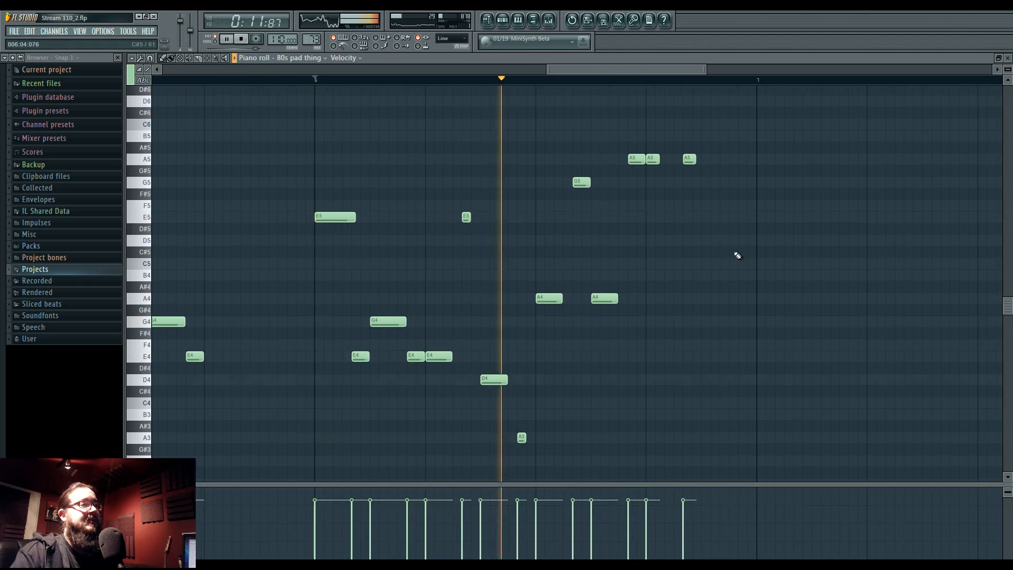
left_click_drag(651, 292, 565, 305)
key("space")
Play Pattern 73 from bar 1 and from bar 5 to compare the original and pasted melodies
scroll(562, 299, "down", 4)
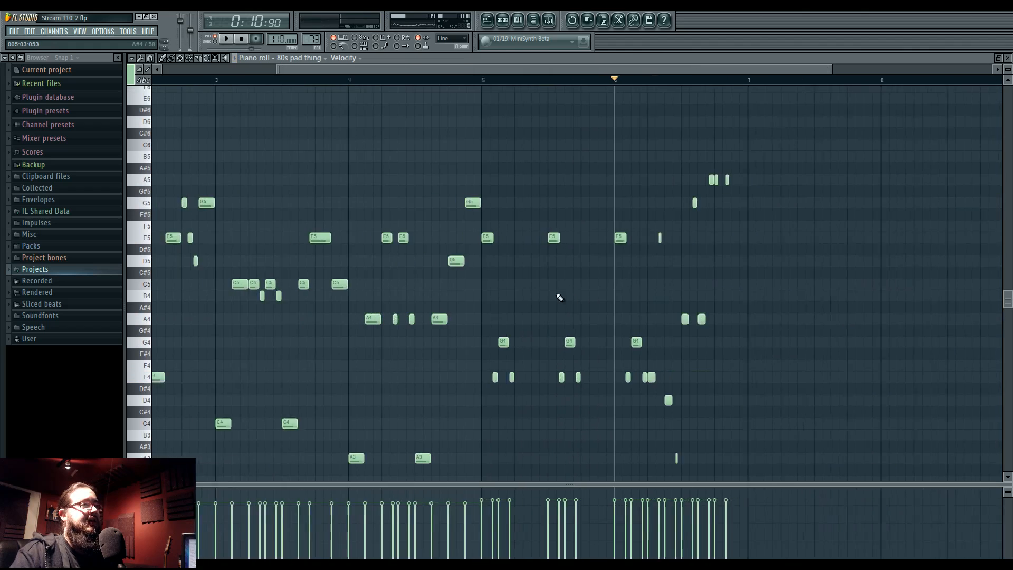
left_click_drag(501, 289, 674, 213)
left_click_drag(322, 221, 346, 262)
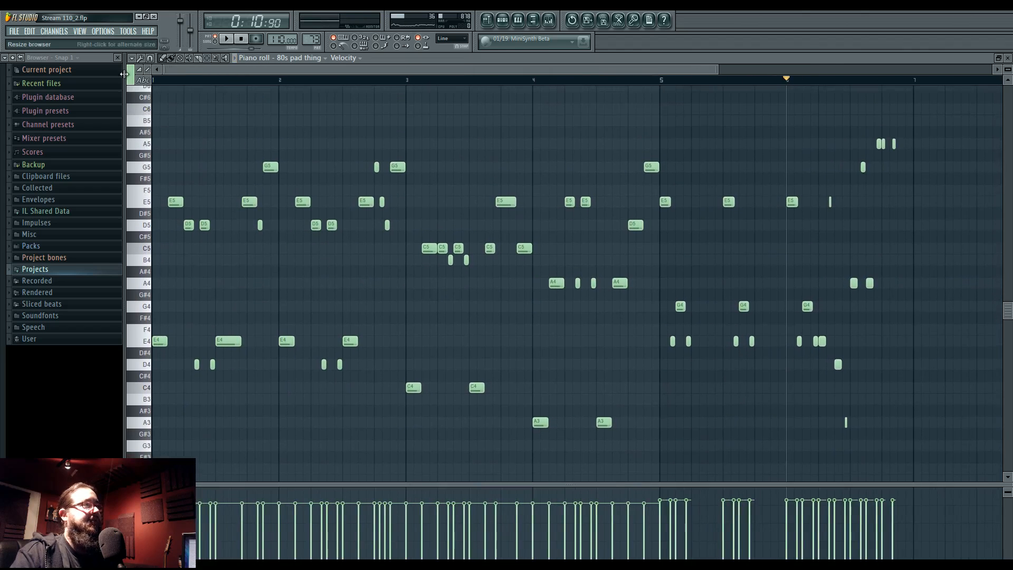
left_click(186, 80)
key("space")
key("space")
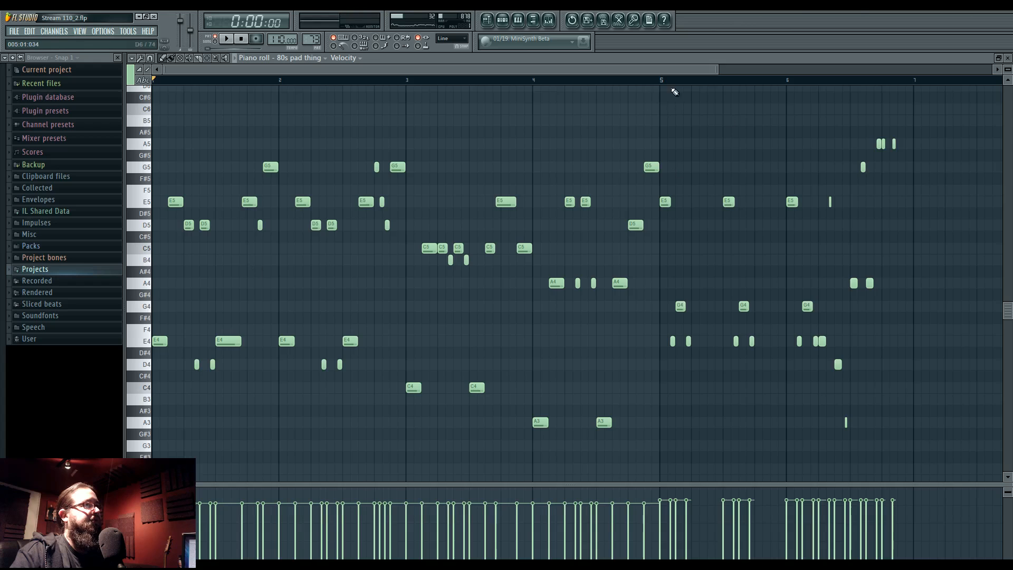
left_click(662, 80)
key("space")
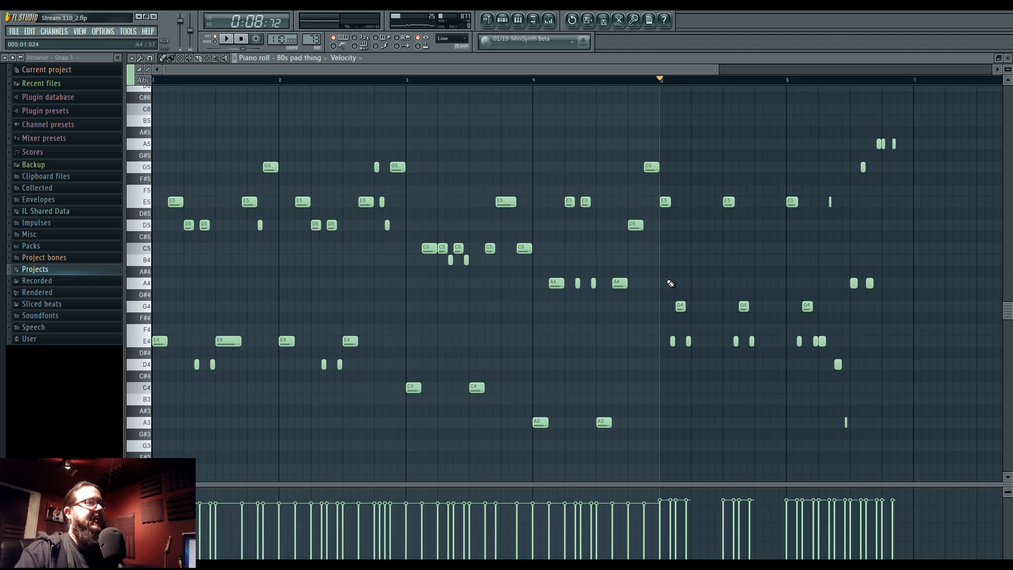
Play the opening notes of Pattern 73's first melody once more
scroll(509, 312, "up", 1)
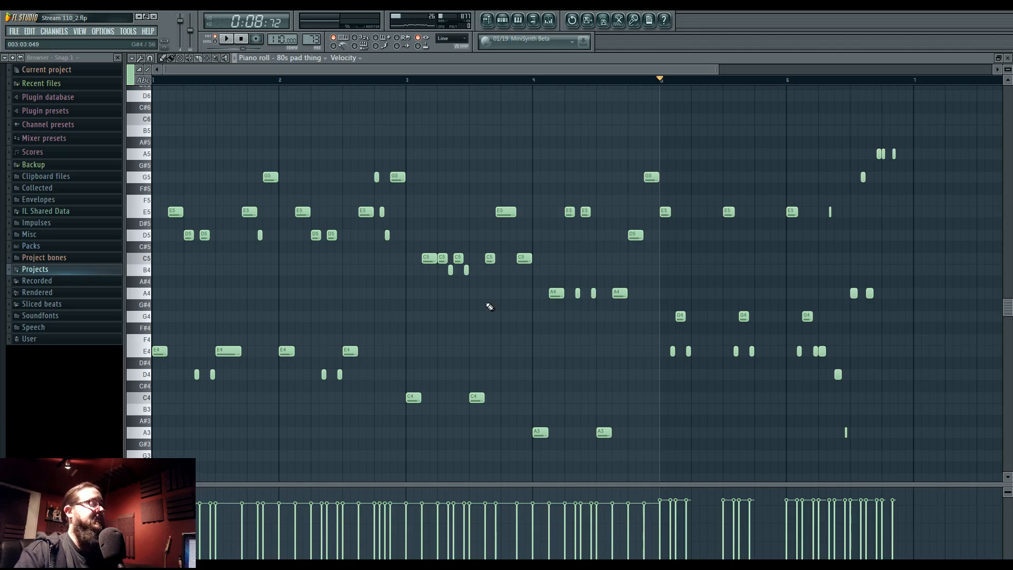
key("space")
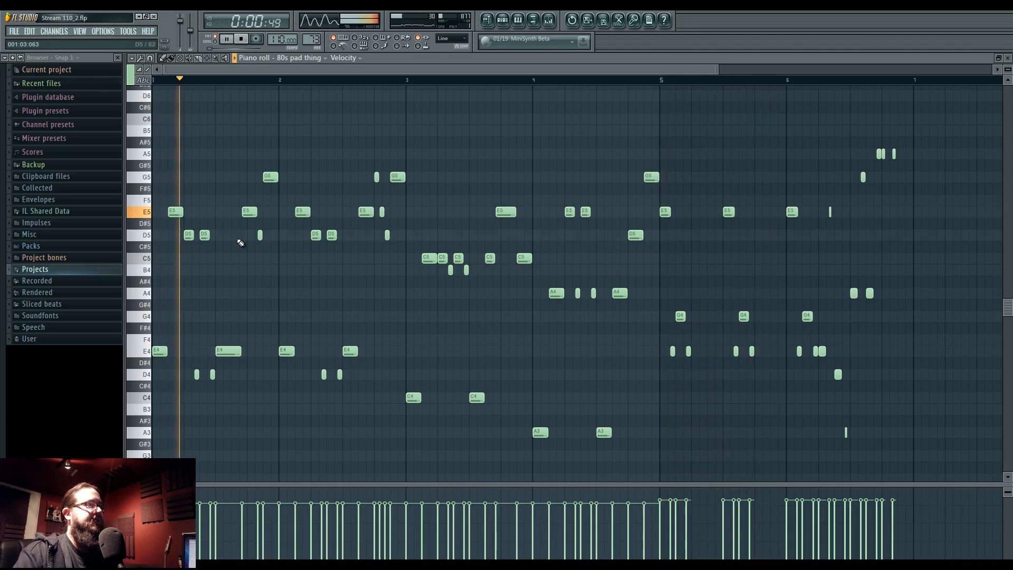
key("space")
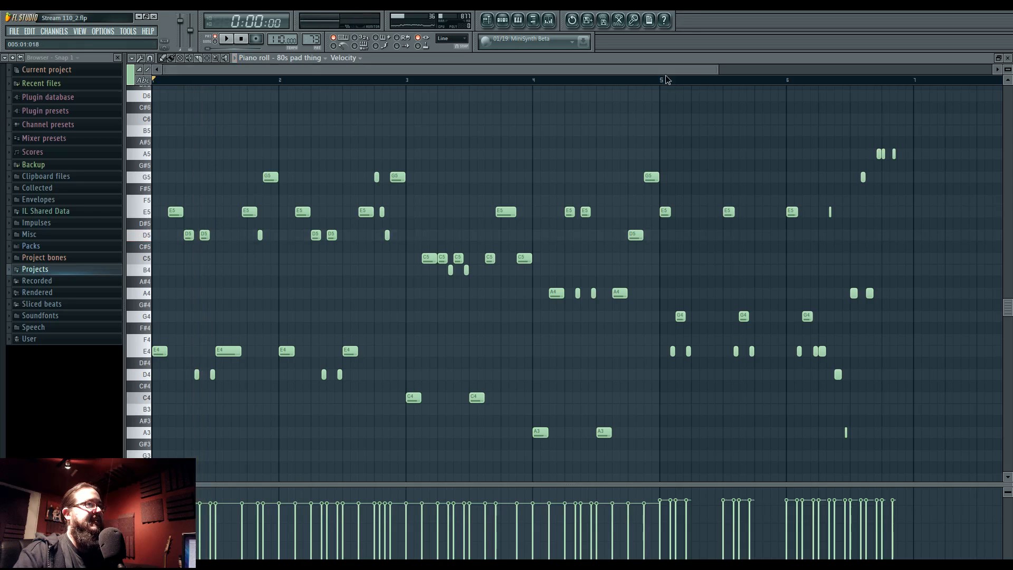
Play the arrangement from the start of the urban break beat section and move Track 11's Pattern 73 clip out to about bar 157
key("space")
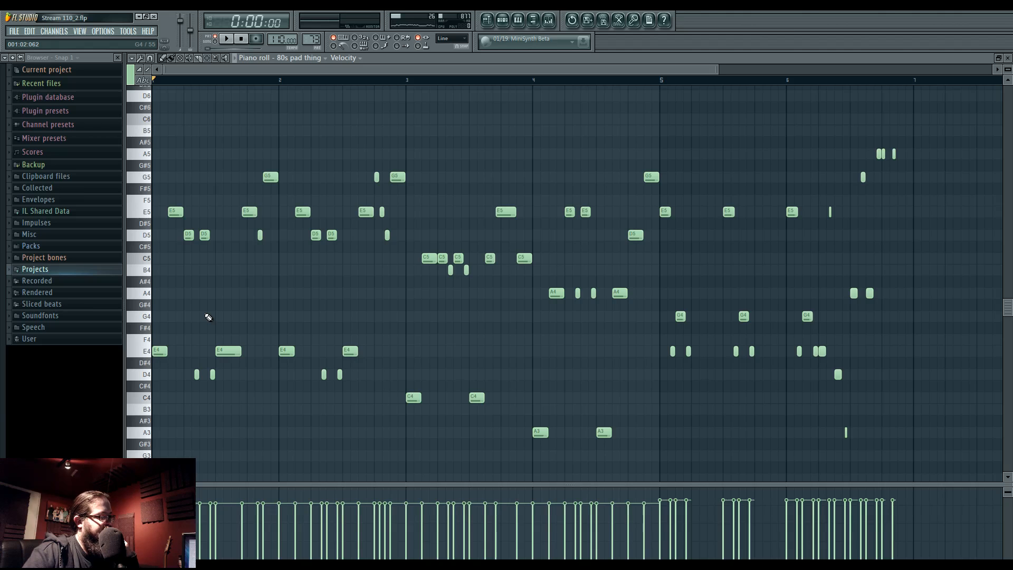
left_click(487, 20)
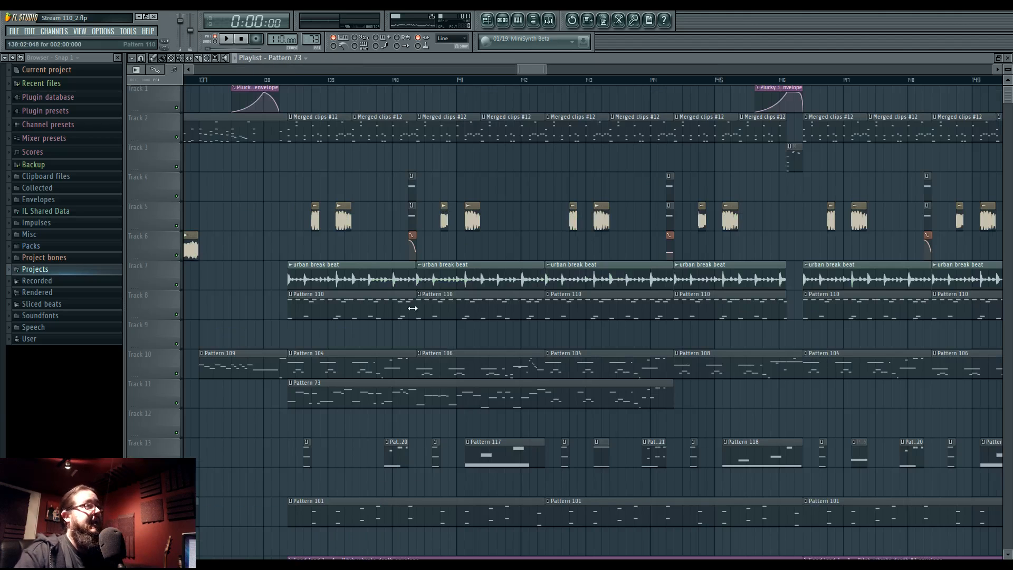
scroll(481, 77, "down", 5)
left_click(472, 79)
key("l")
key("space")
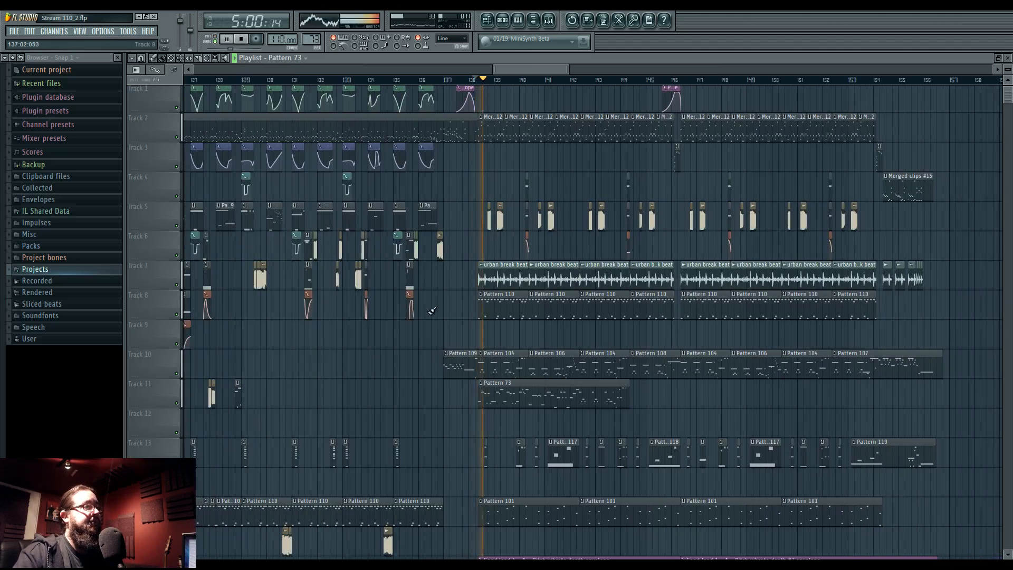
key("space")
key("space")
left_click_drag(506, 406, 979, 391)
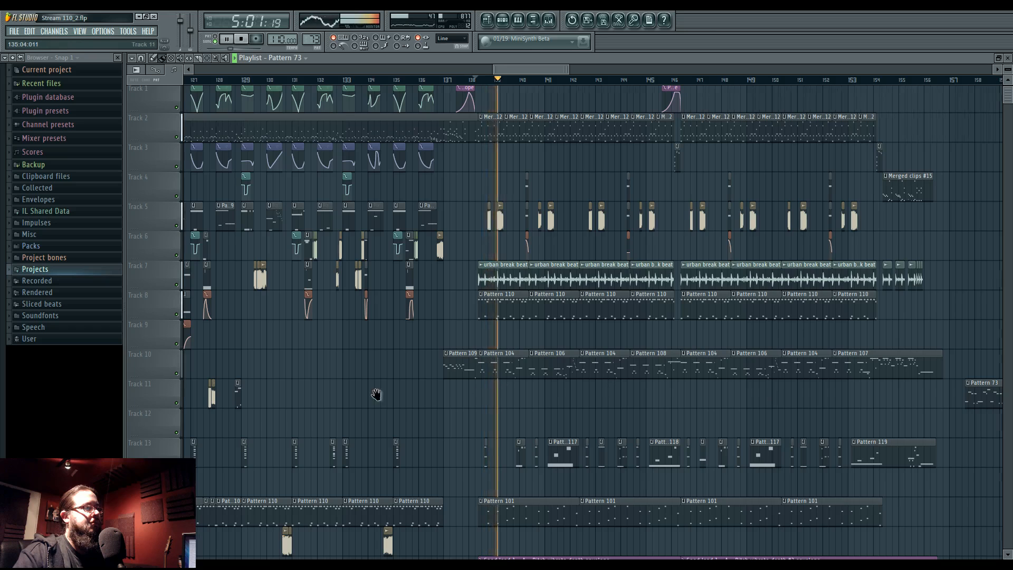
Play the build-up section in the playlist from bar 93 to hear its melody in context
scroll(528, 394, "left", 5)
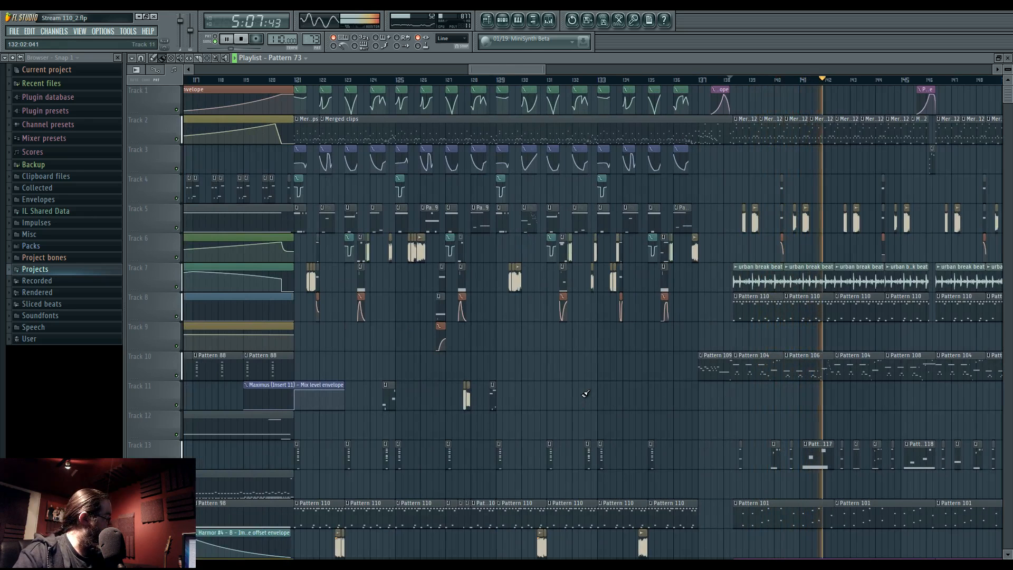
scroll(663, 391, "left", 2)
scroll(664, 392, "down", 3)
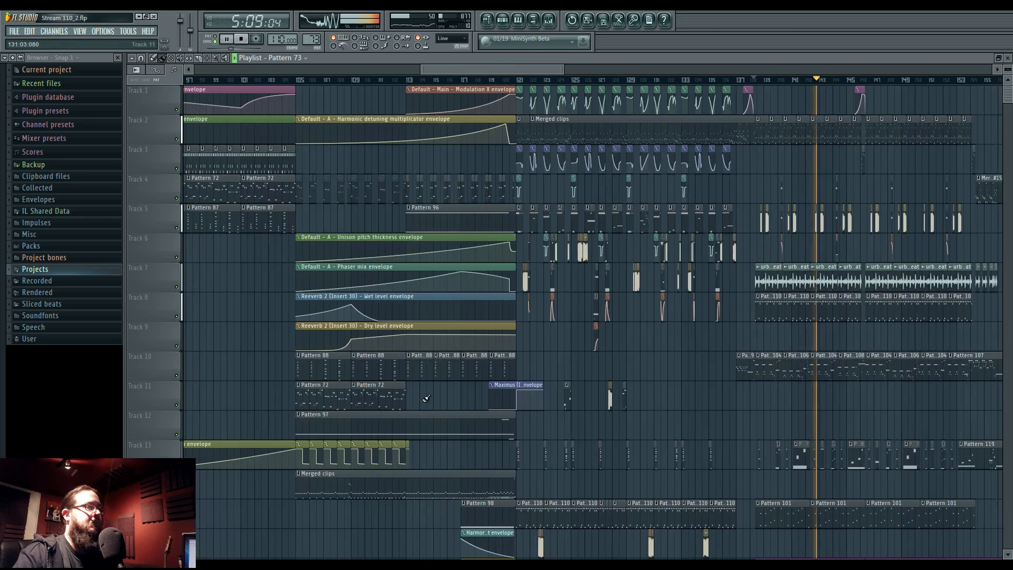
left_click_drag(460, 399, 754, 412)
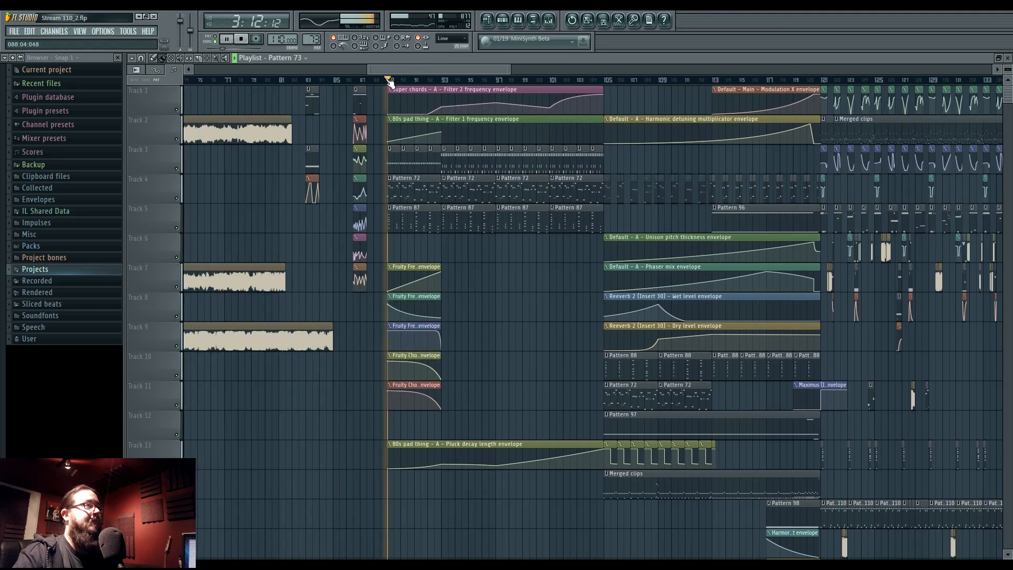
left_click(443, 81)
scroll(410, 299, "right", 5)
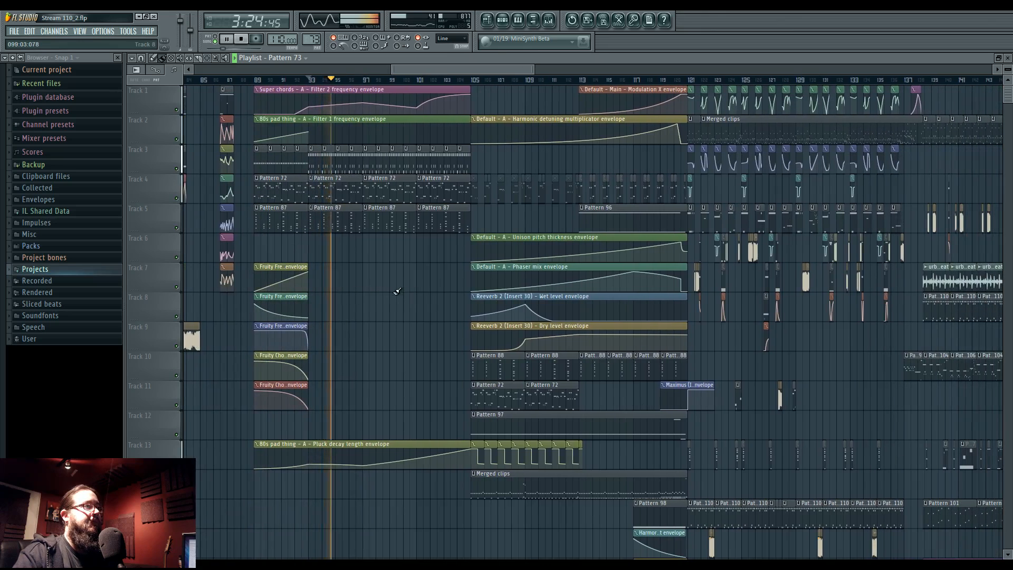
scroll(382, 288, "right", 1)
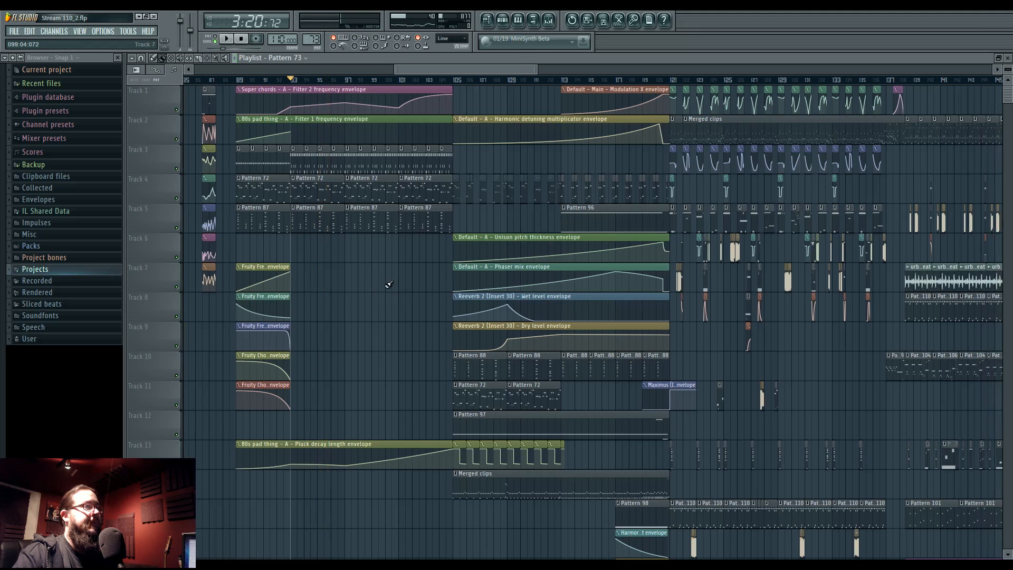
Open Pattern 73's 80s pad thing notes and play the pasted melody from bar 5 and the original from bar 1
scroll(376, 284, "right", 20)
double_click(574, 405)
key("space")
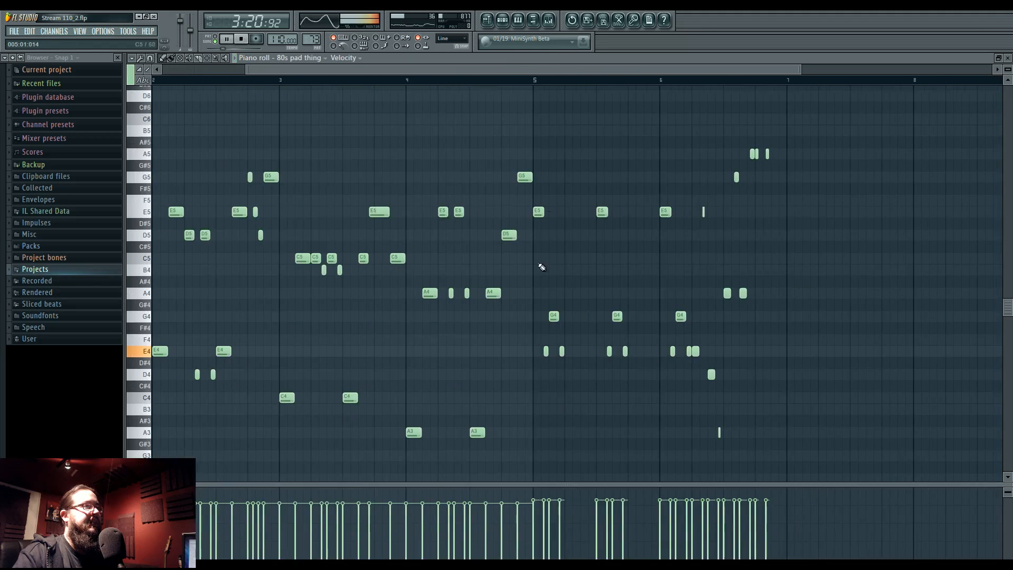
scroll(441, 372, "left", 4)
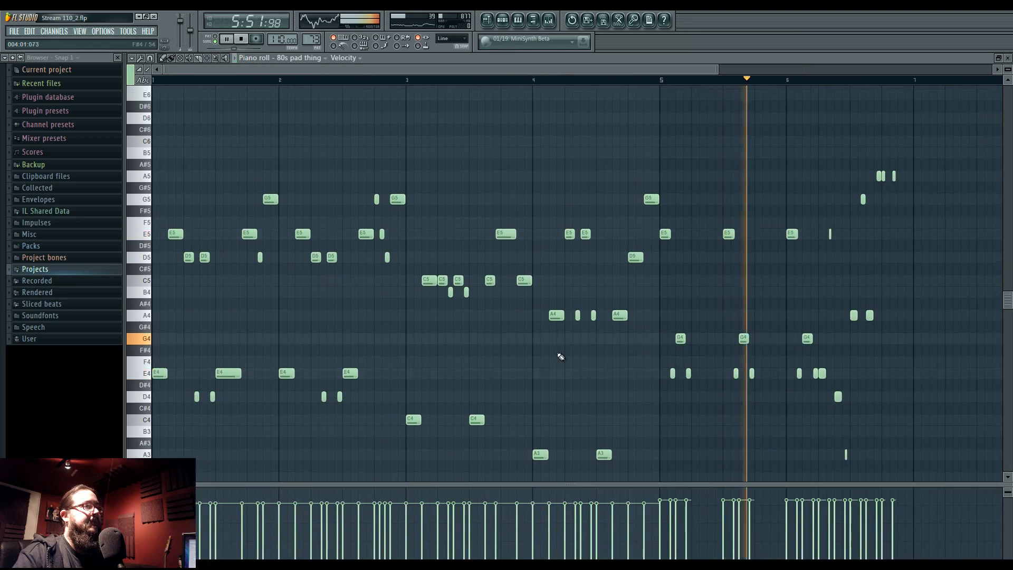
scroll(491, 351, "down", 1)
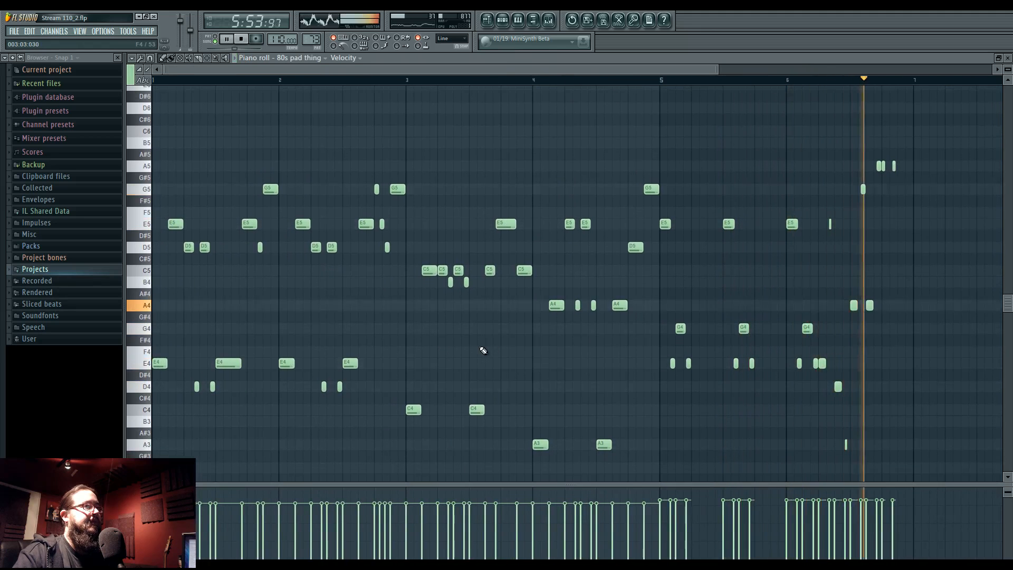
key("space")
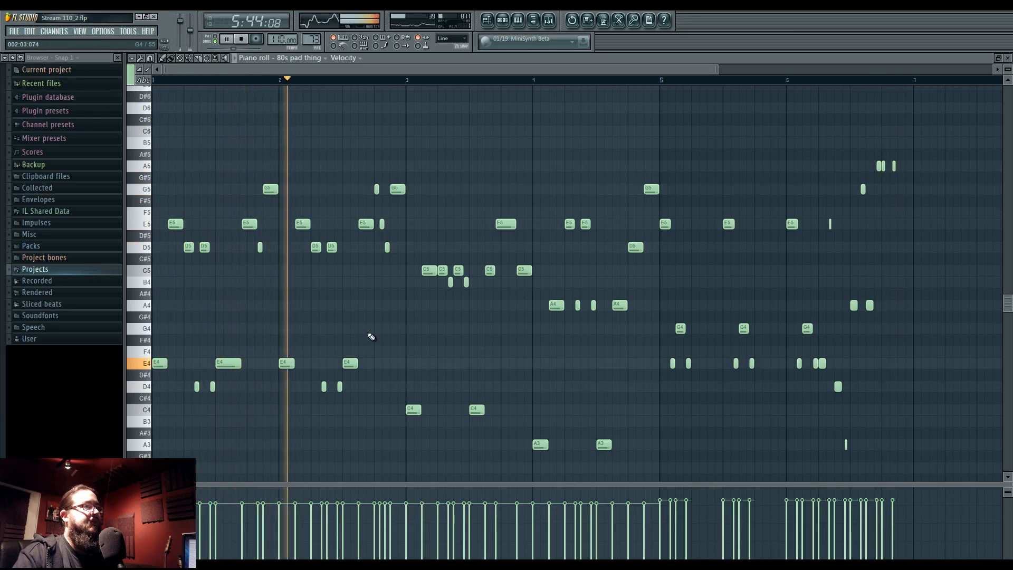
key("space")
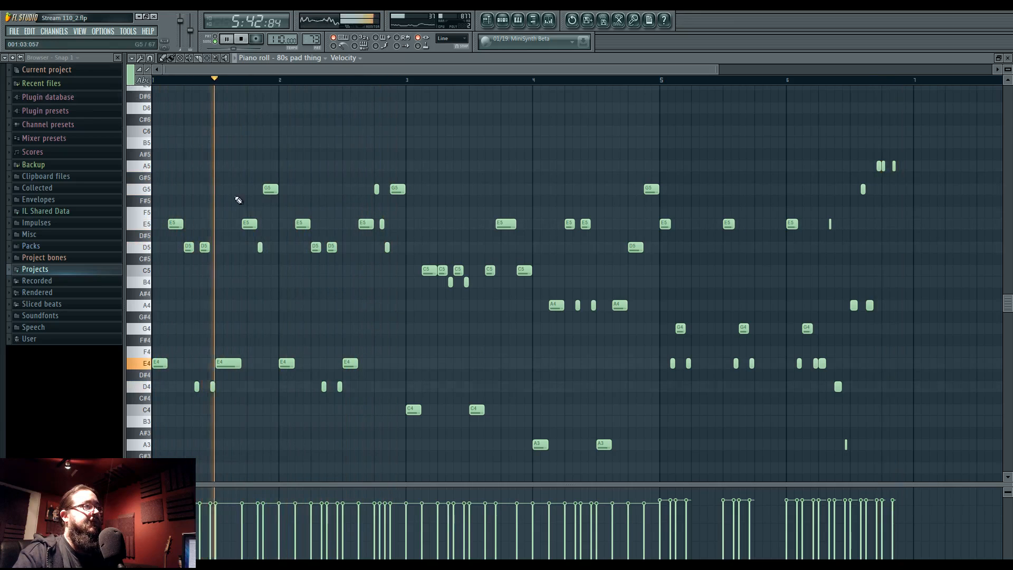
key("space")
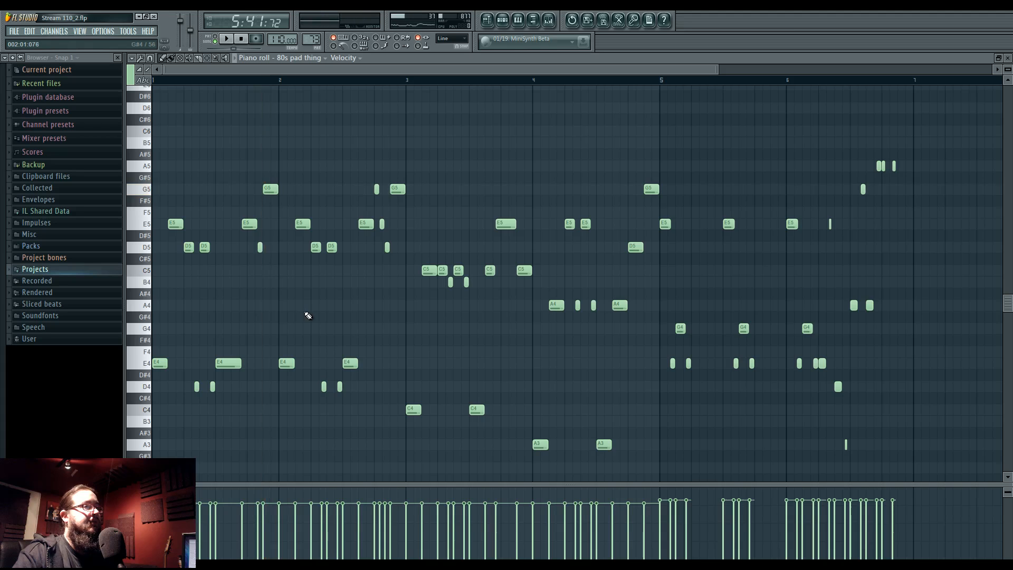
key("space")
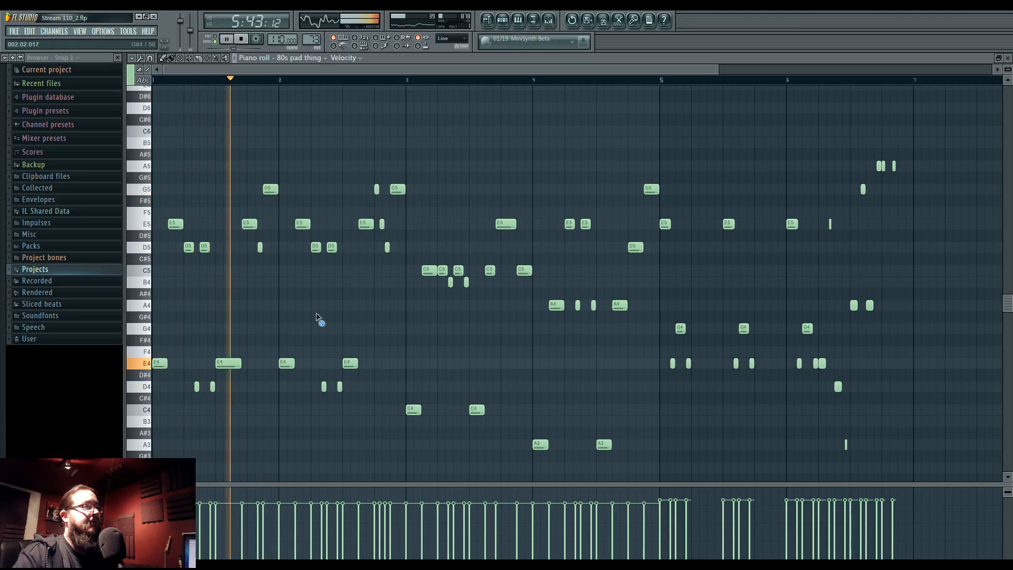
Replace the D5 and D4 notes in bar 1 with a copy of bar 5's opening four-note phrase, placed at the start of bar 1
right_click(661, 82)
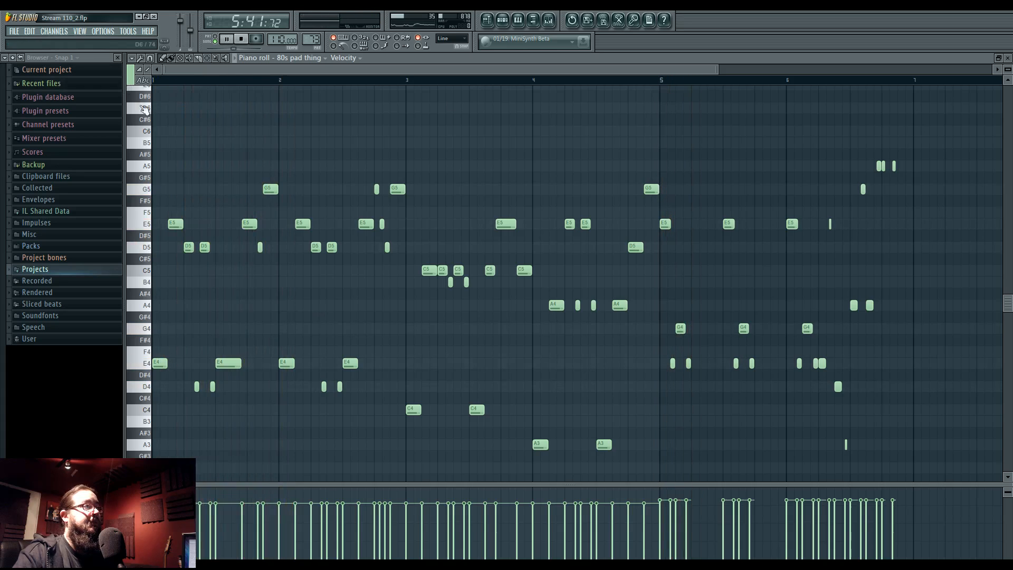
key("space")
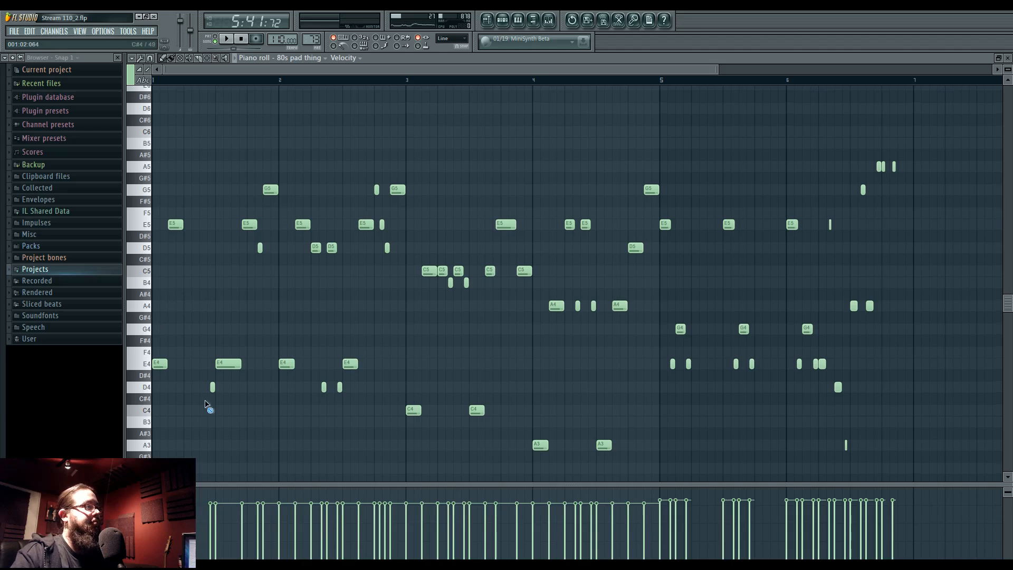
left_click_drag(663, 224, 695, 381)
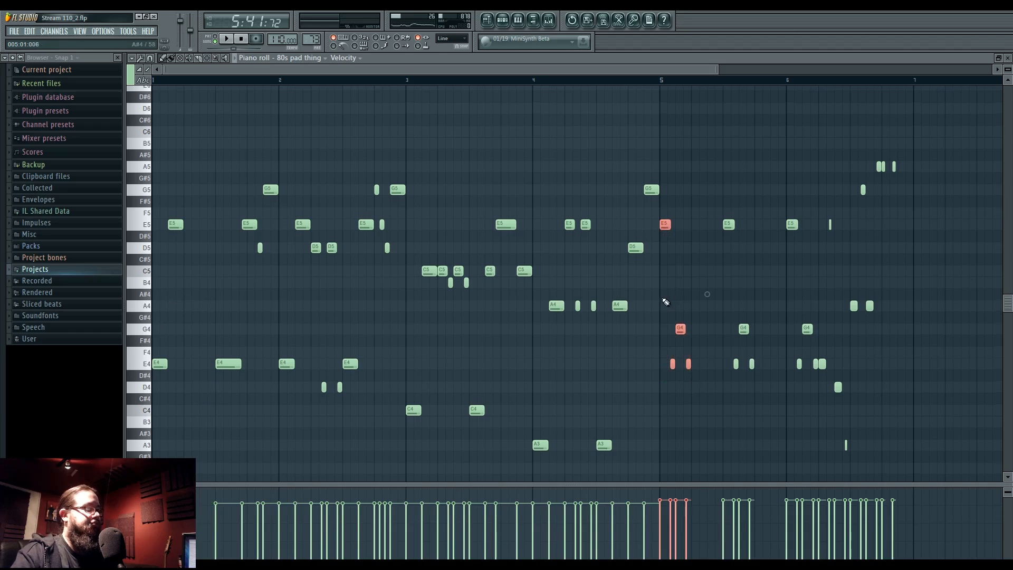
key("space")
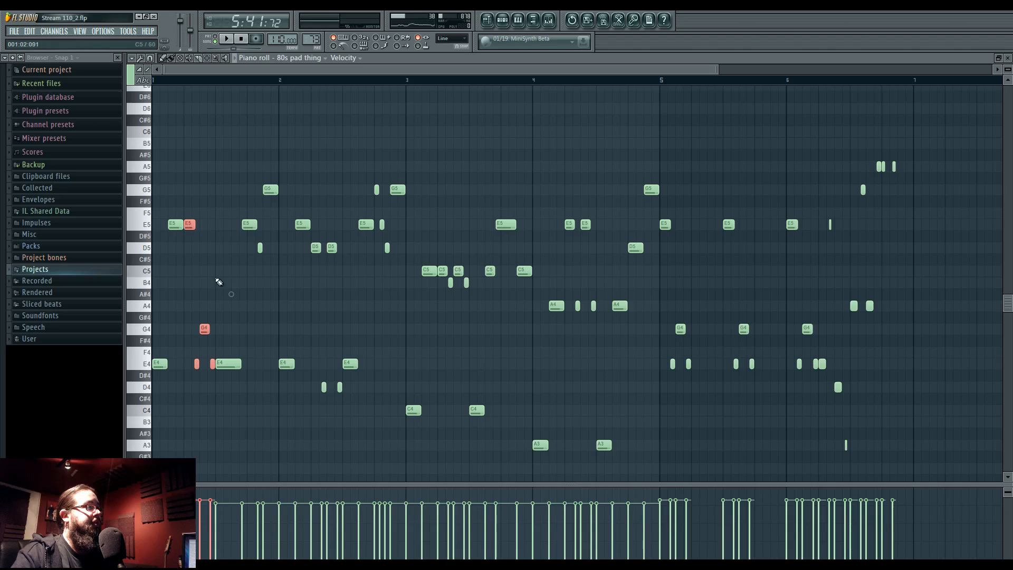
left_click_drag(167, 404, 167, 403)
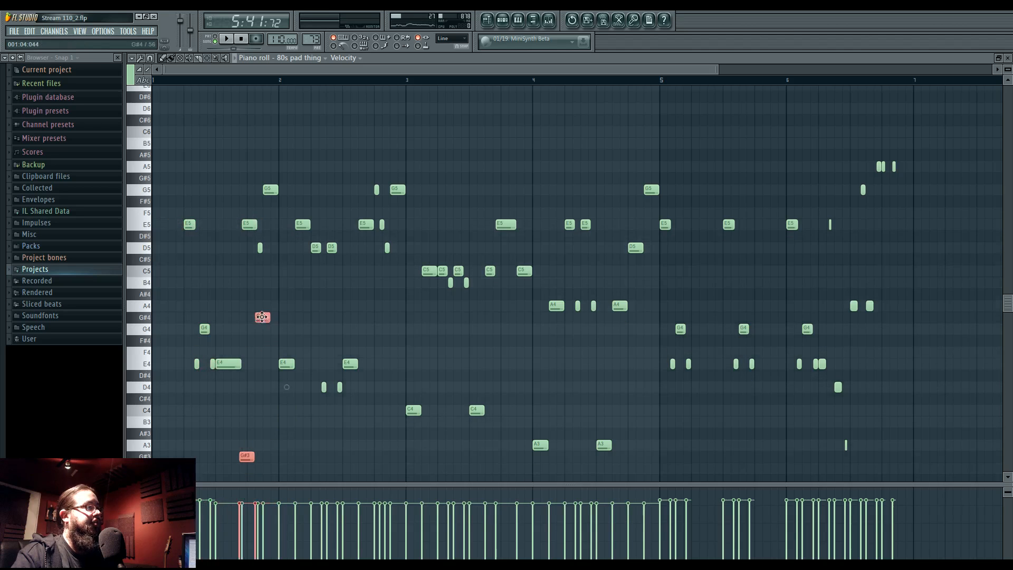
left_click_drag(166, 209, 214, 370)
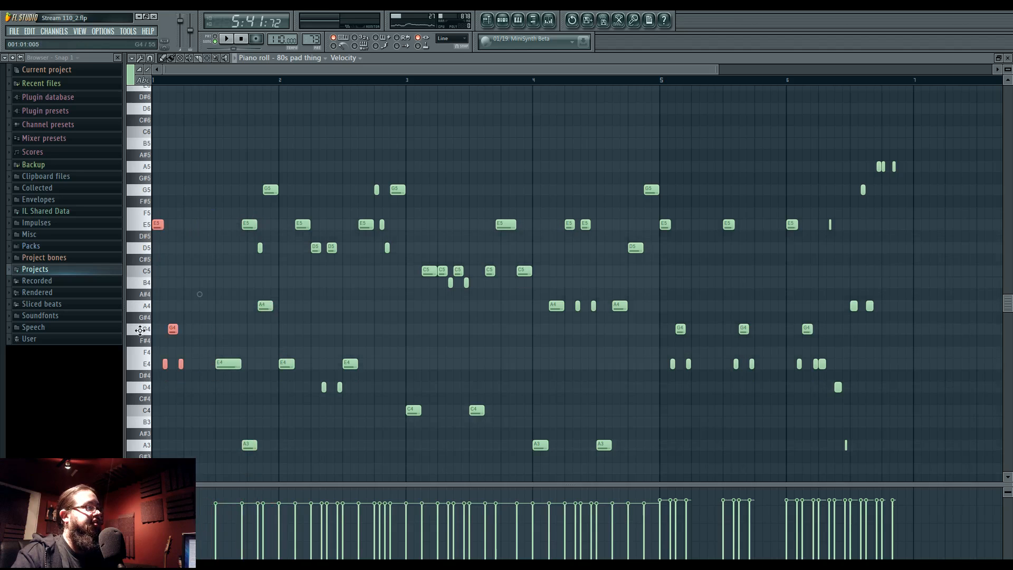
Place an E4 note at beat 2.5 of bar 1, removing its E5 octave and the long E4 note on beat 3
left_click_drag(247, 309, 279, 455)
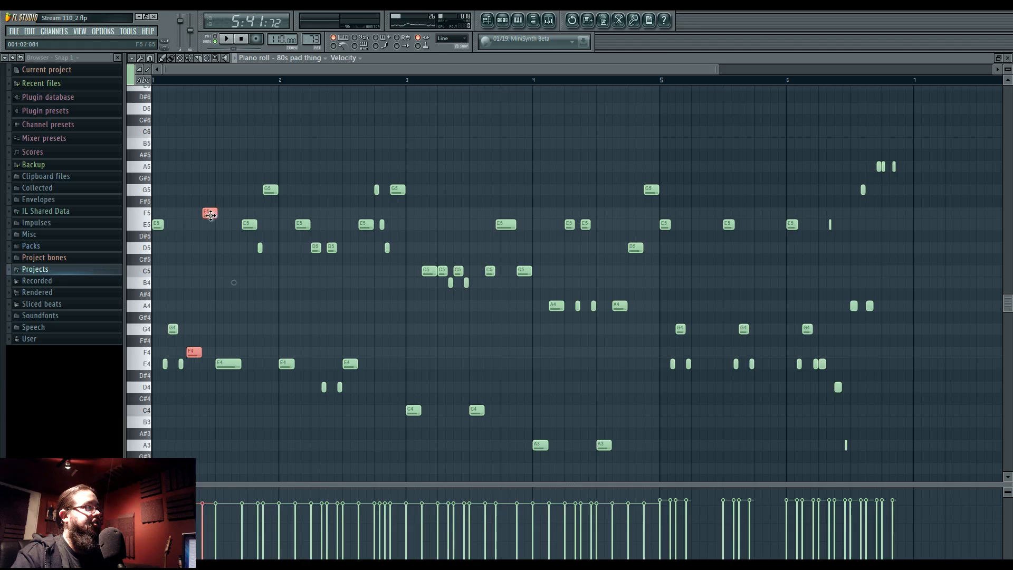
key("space")
key("Delete")
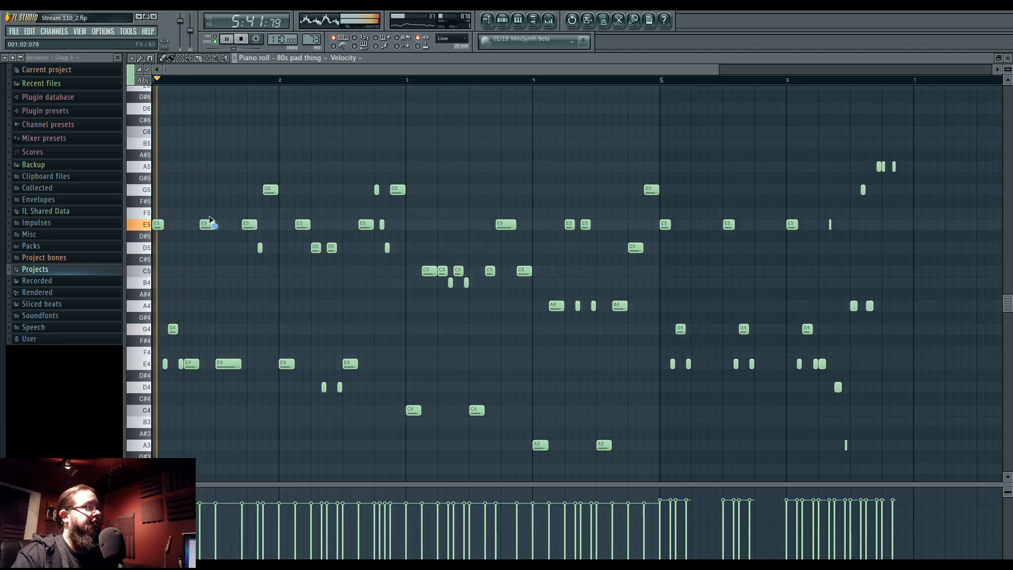
left_click(203, 364)
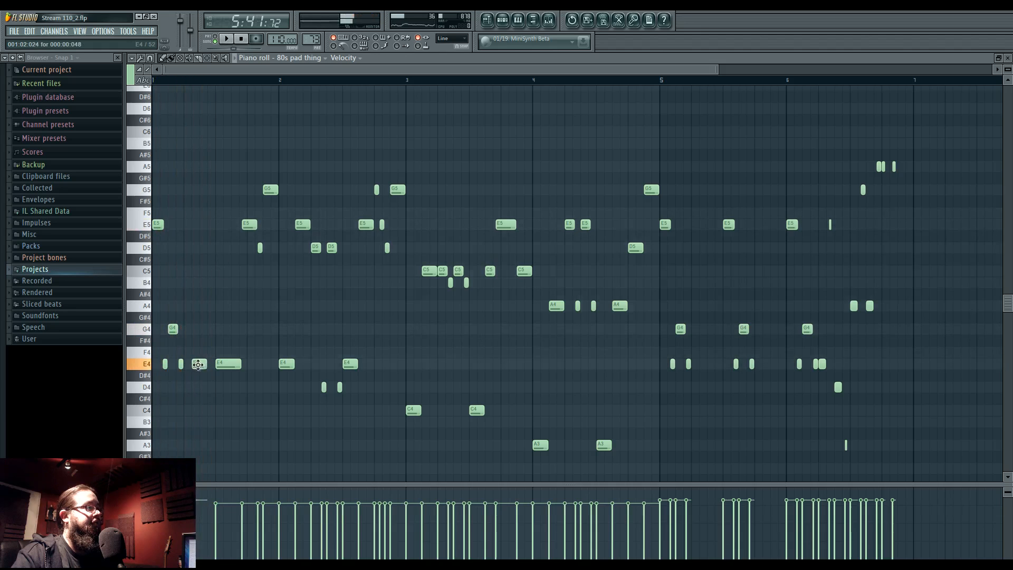
left_click_drag(204, 364, 207, 366)
right_click(232, 365)
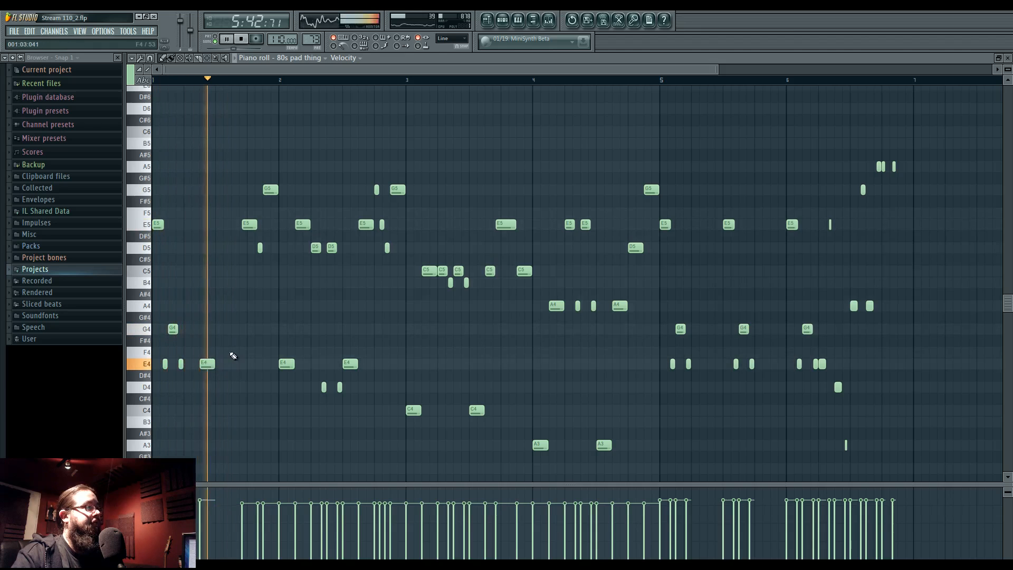
Duplicate bar 1's opening four-note phrase to beat 3
key("space")
left_click_drag(154, 211, 192, 369)
key("ctrl+b")
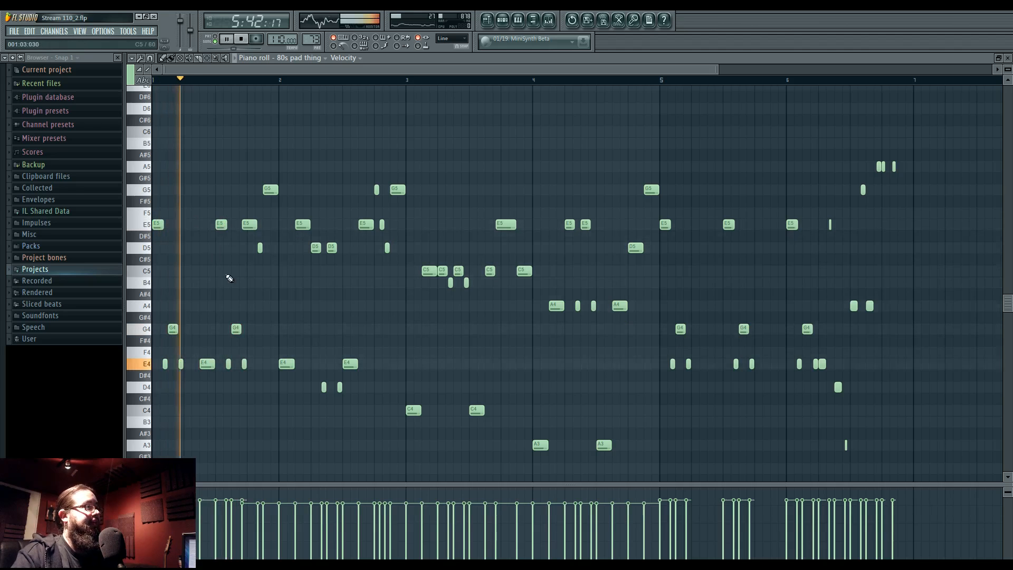
Delete the longer E5 and short D5 after the duplicated phrase, and lower bar 1's last G5 note to G4
right_click(255, 226)
right_click(261, 248)
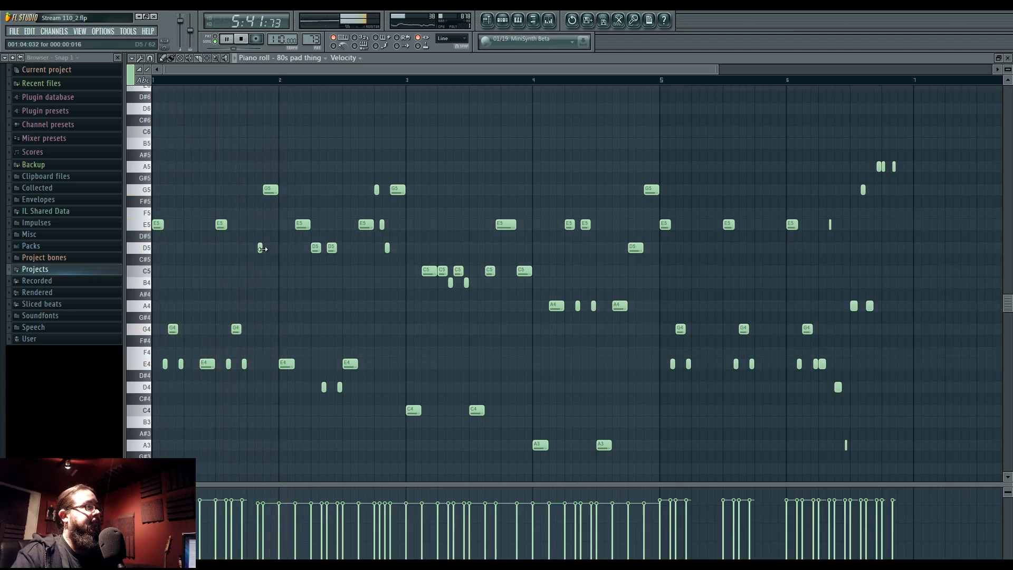
left_click_drag(271, 193, 271, 334)
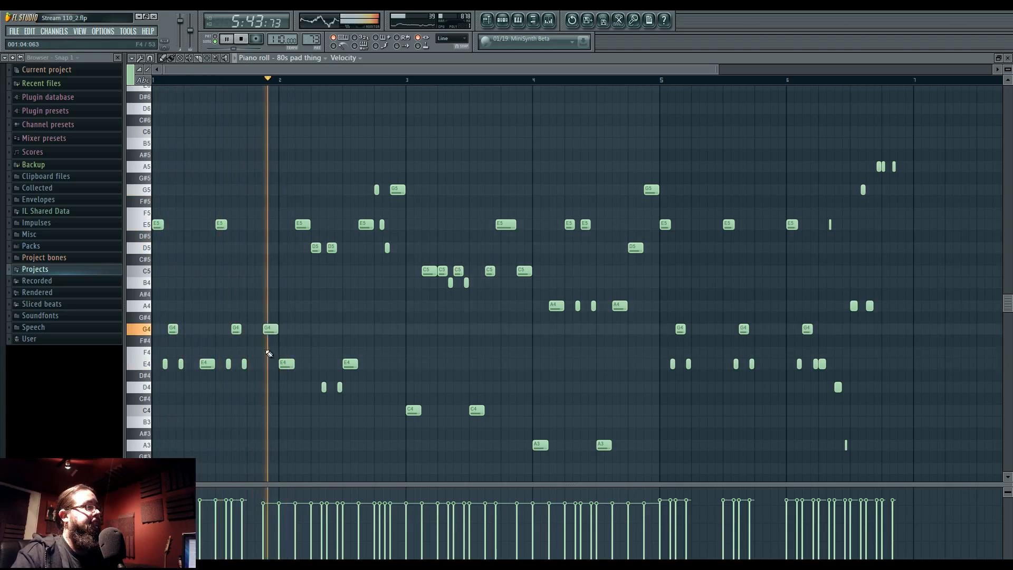
Remove the duplicated phrase's opening E5, raise its first E4 to E5, and lengthen the preceding E4 with a slightly earlier start
scroll(204, 324, "up", 4)
right_click(303, 228)
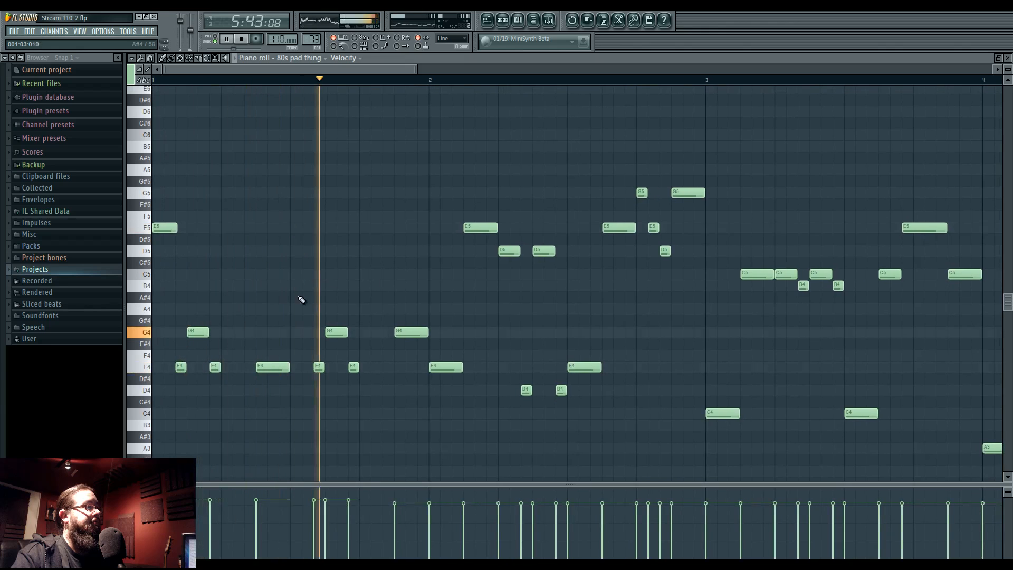
left_click_drag(290, 364, 318, 228)
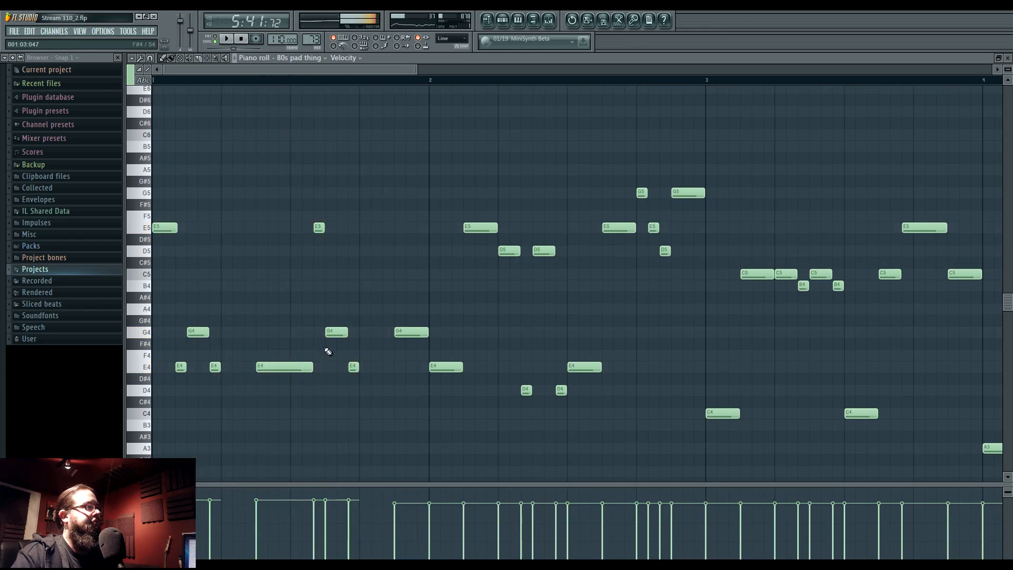
left_click_drag(288, 366, 277, 366)
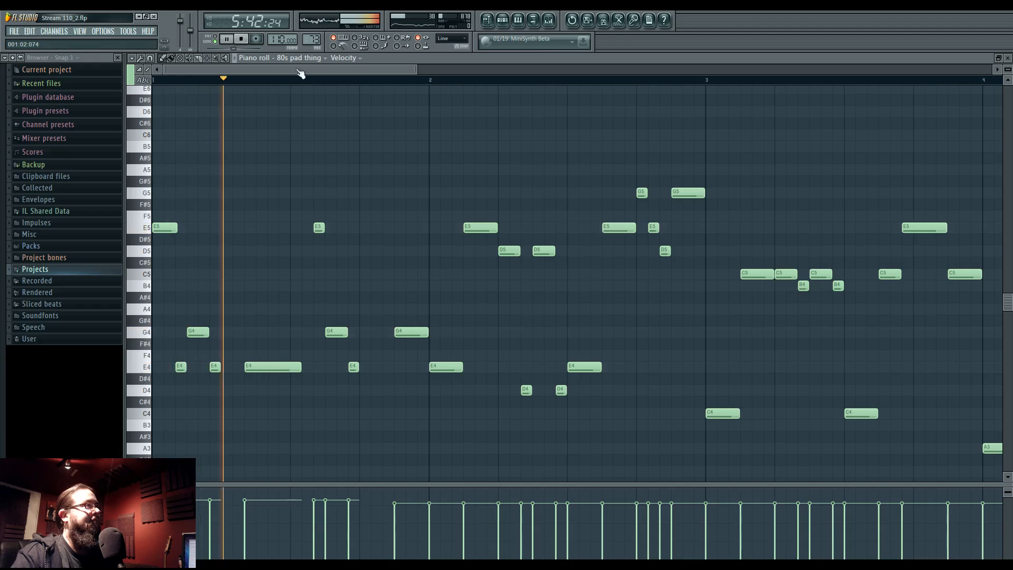
Play bar 1 of the pattern repeatedly to check the reworked phrase's rhythm
key("space")
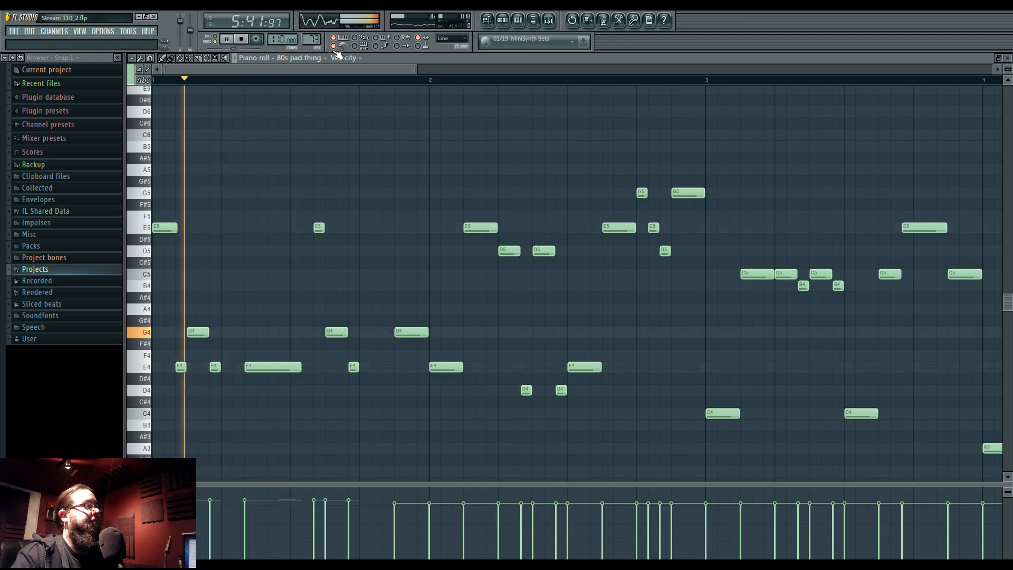
key("space")
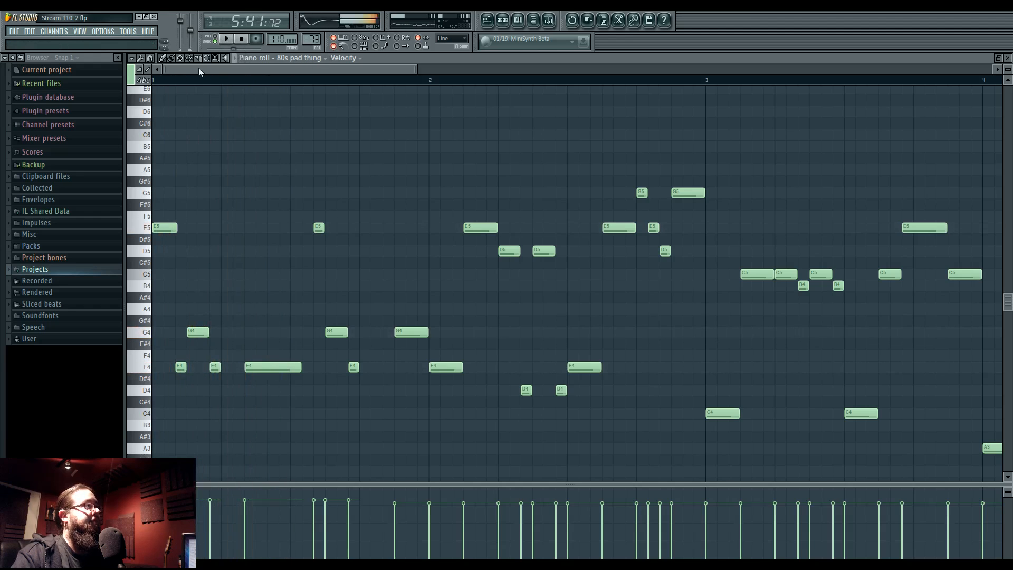
key("space")
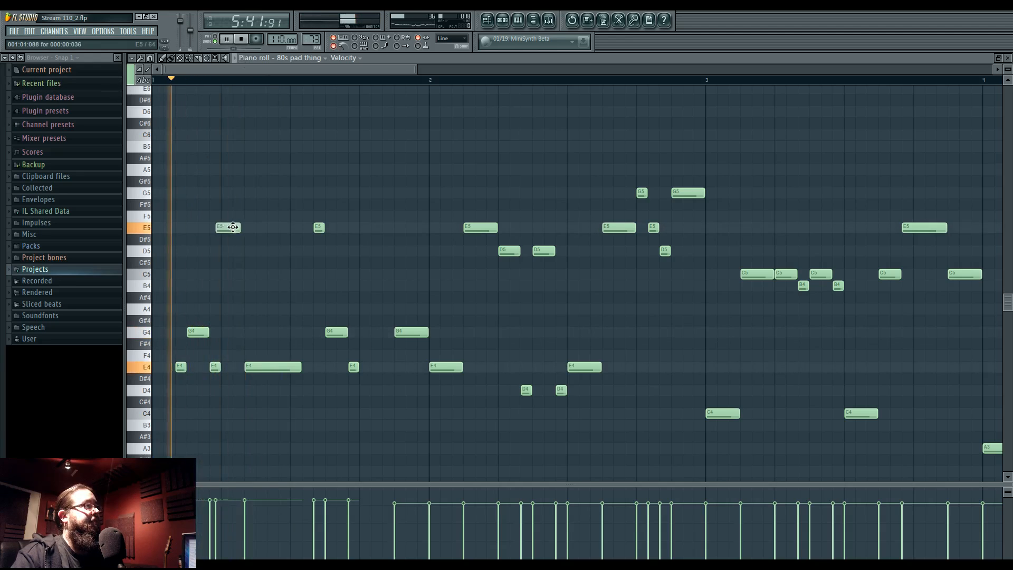
Move bar 1's first E5 to the bar's start and shorten the long E4 so it ends on beat 3
key("space")
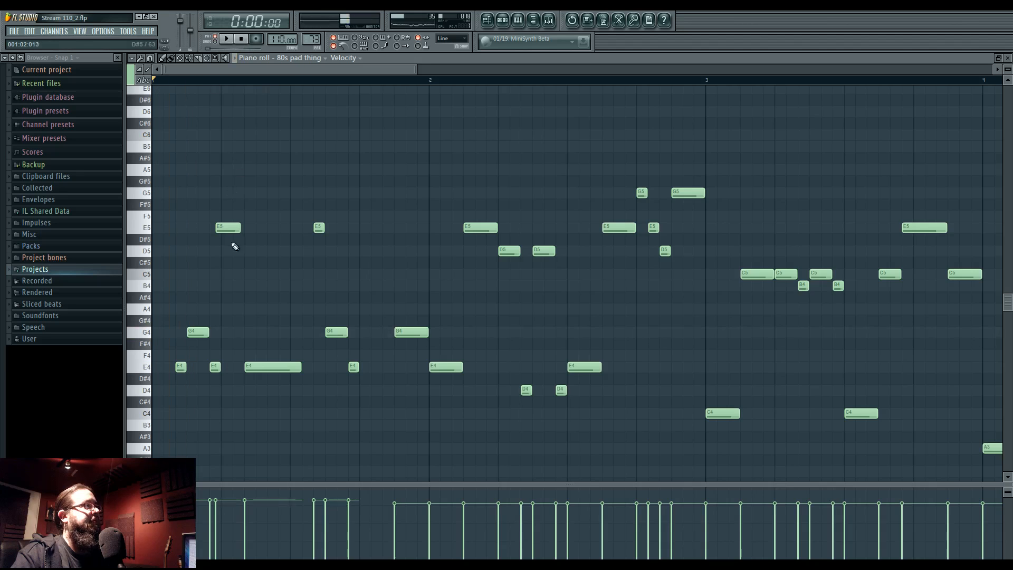
key("space")
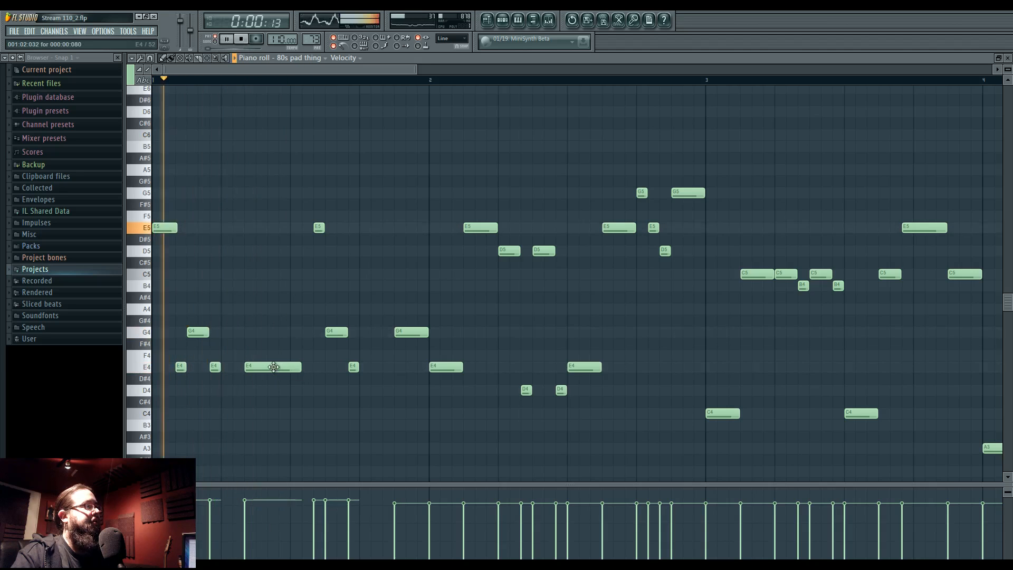
left_click_drag(273, 366, 290, 368)
key("space")
key("space")
Add an E5 on beat 3 of bar 1, and lower the short E5 after it and the bar's last G4 to E4
left_click(290, 228)
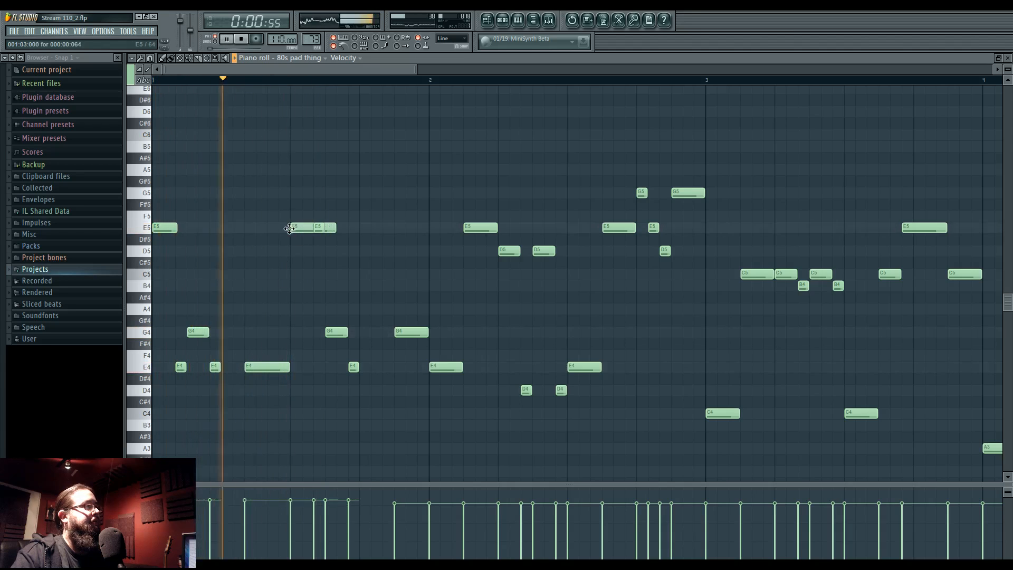
left_click_drag(333, 228, 316, 374)
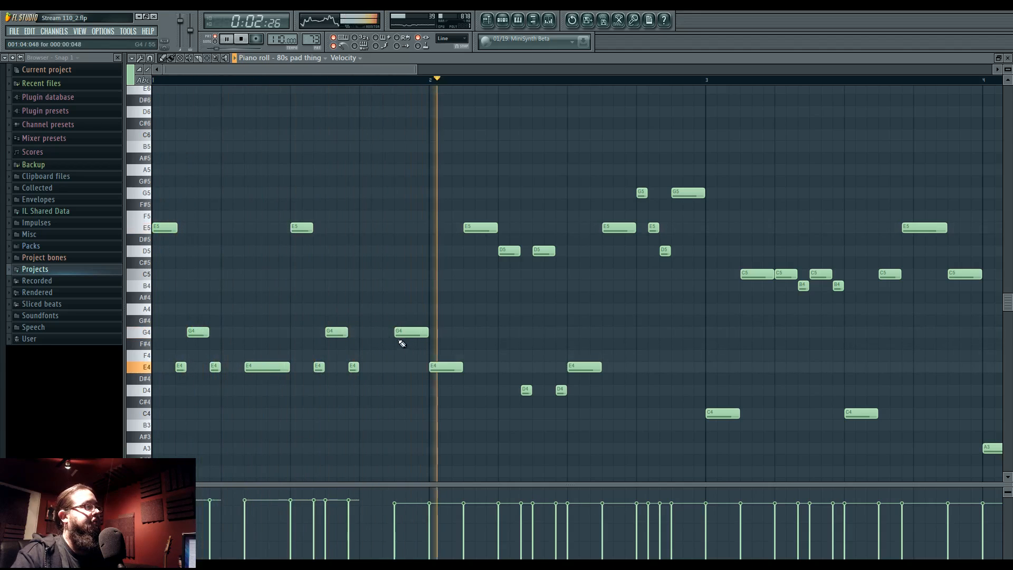
left_click_drag(404, 332, 400, 369)
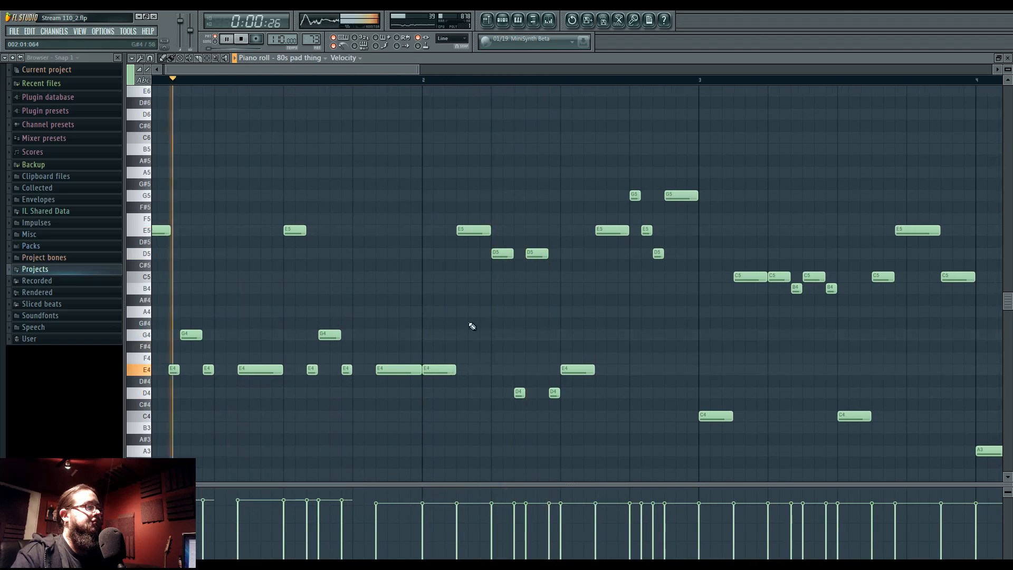
Remove the E5 on beat 3 of bar 1 and place an E5 on beat 4 instead
left_click_drag(472, 327, 436, 346)
scroll(344, 333, "down", 3)
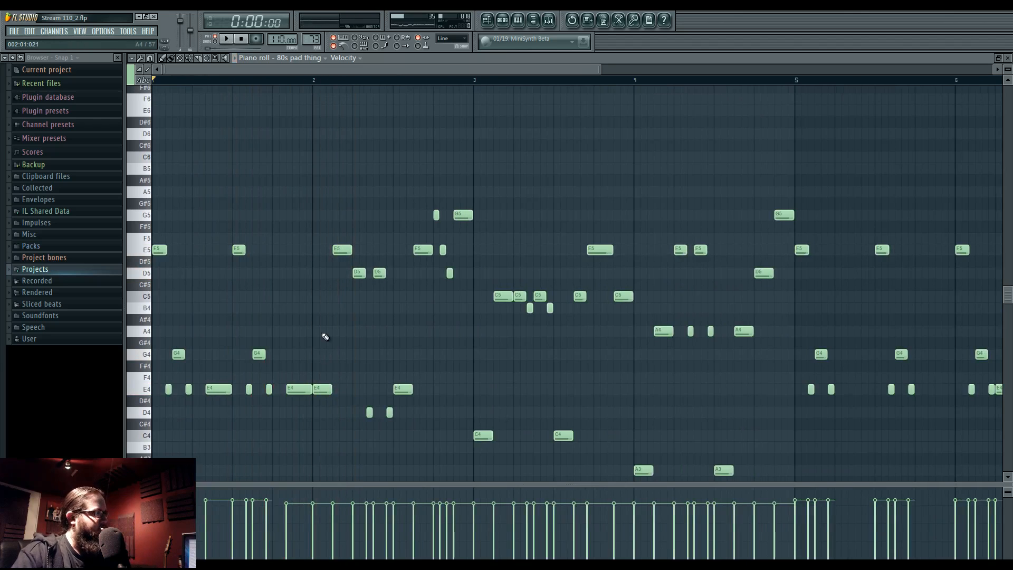
key("space")
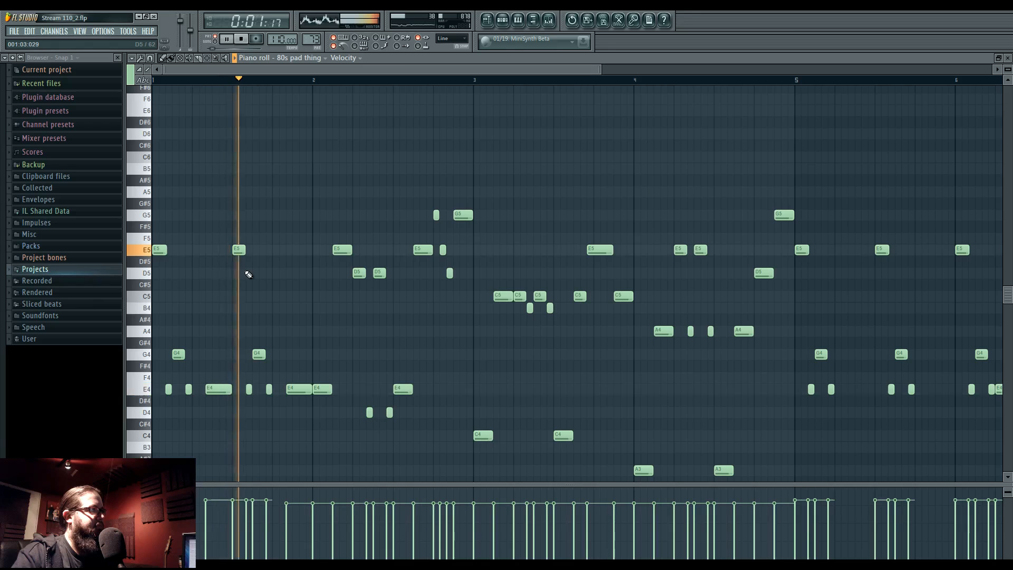
right_click(237, 251)
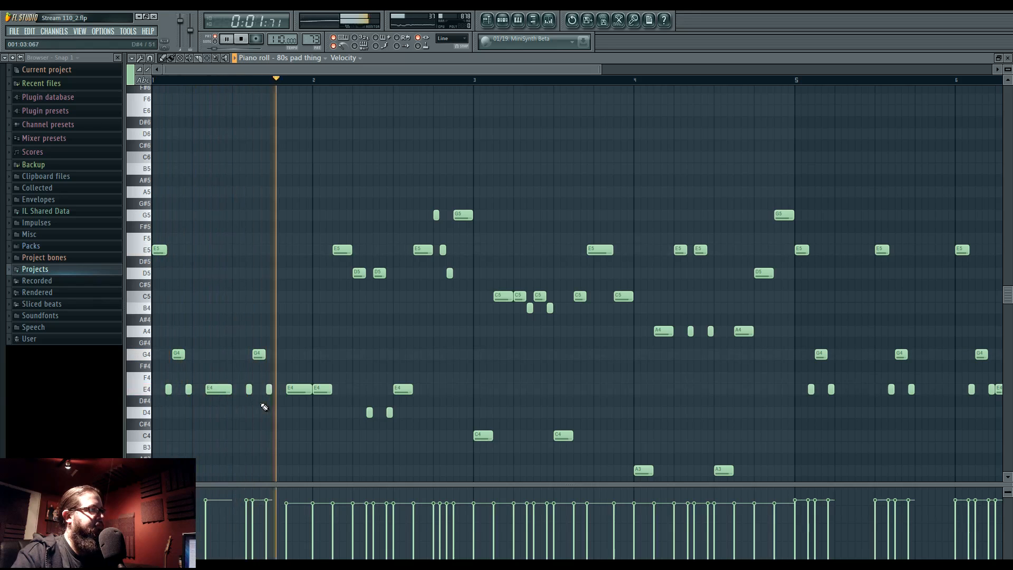
left_click(277, 251)
key("space")
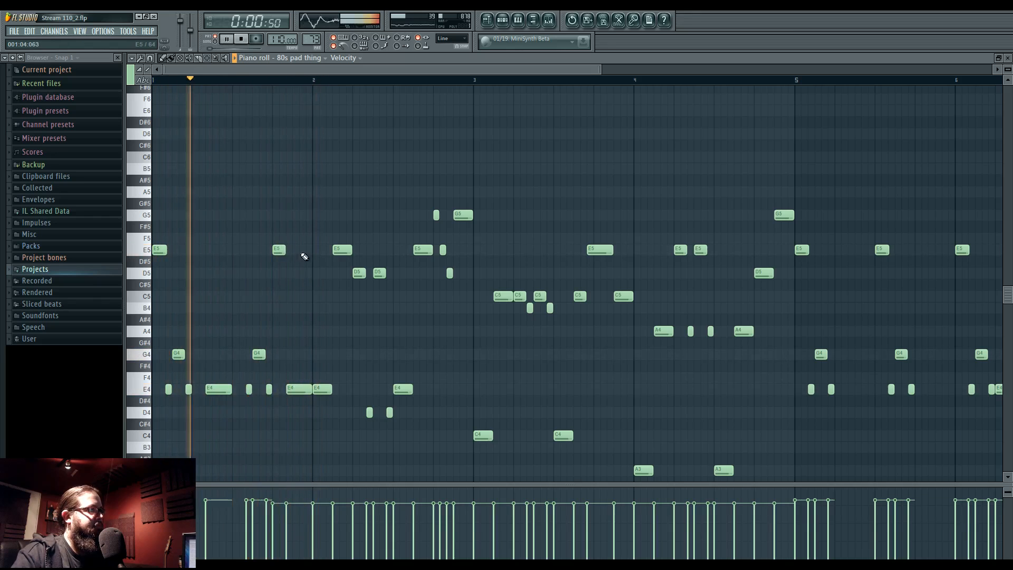
Add a short E5 ending on bar 1's last bar line, and shorten the E4 before it with an earlier start
scroll(276, 409, "up", 3, "ctrl")
key("space")
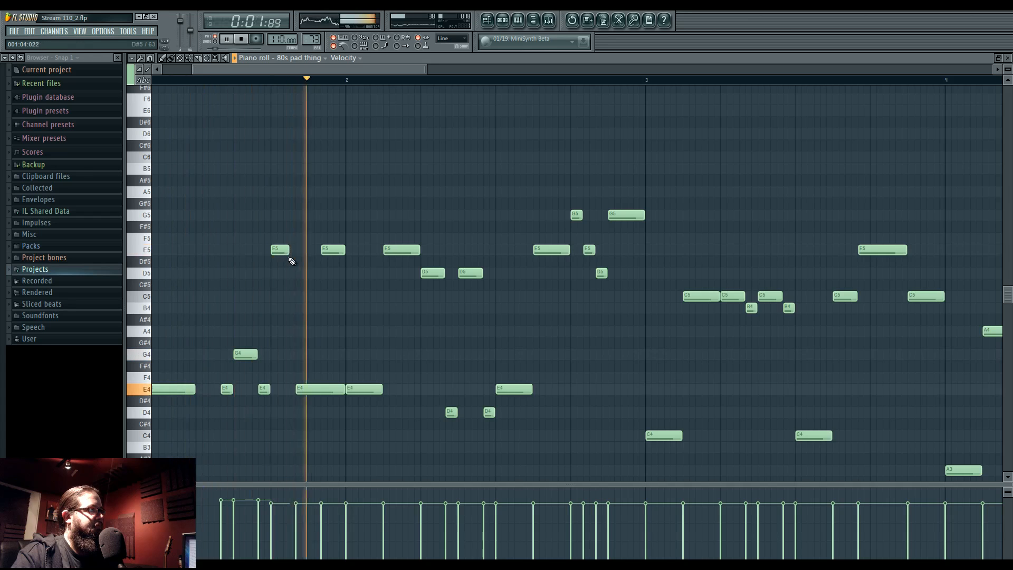
scroll(296, 263, "up", 2, "ctrl")
left_click_drag(300, 252, 291, 254)
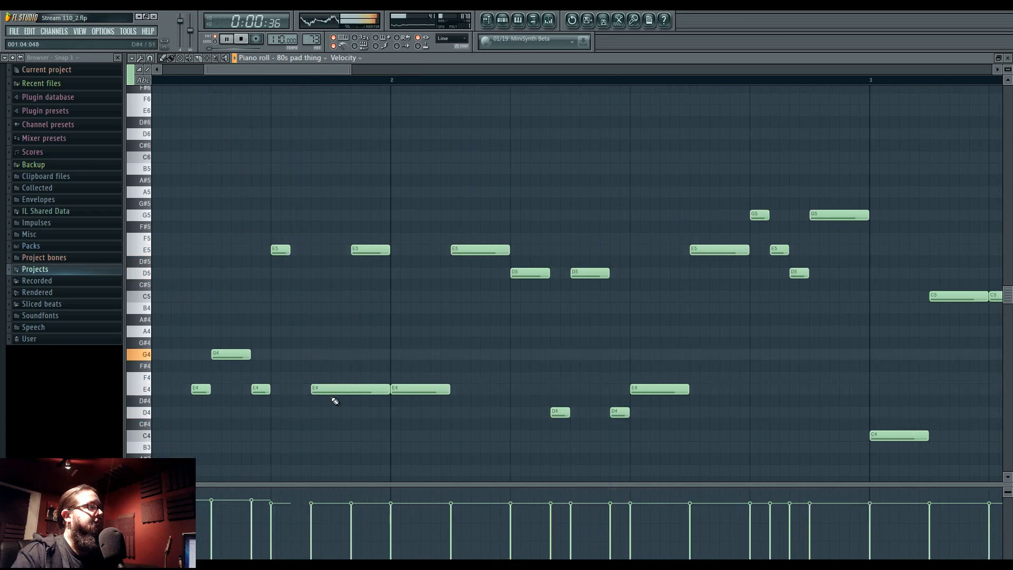
left_click_drag(371, 388, 355, 390)
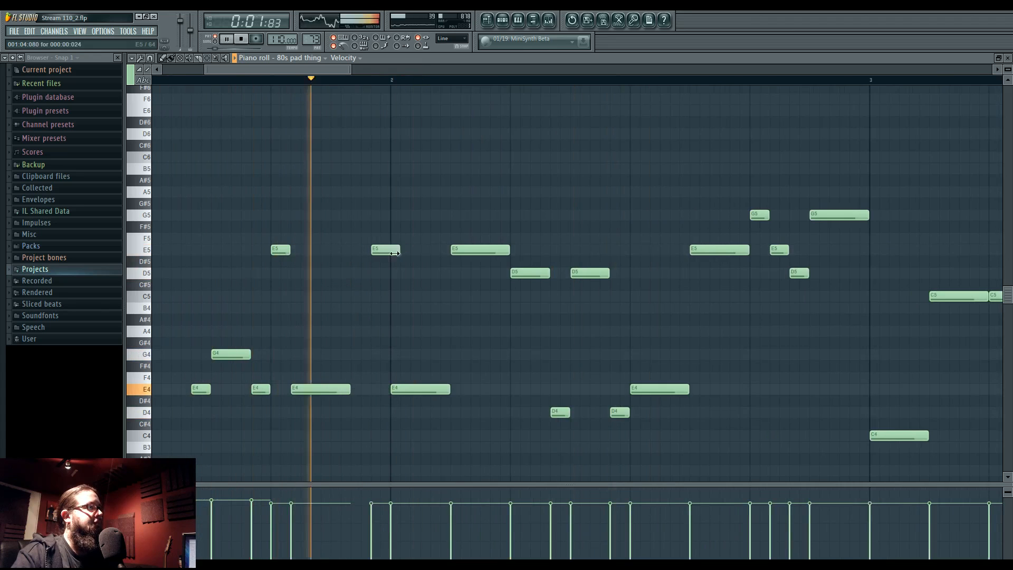
left_click_drag(395, 253, 386, 254)
left_click_drag(252, 319, 595, 338)
key("space")
key("space")
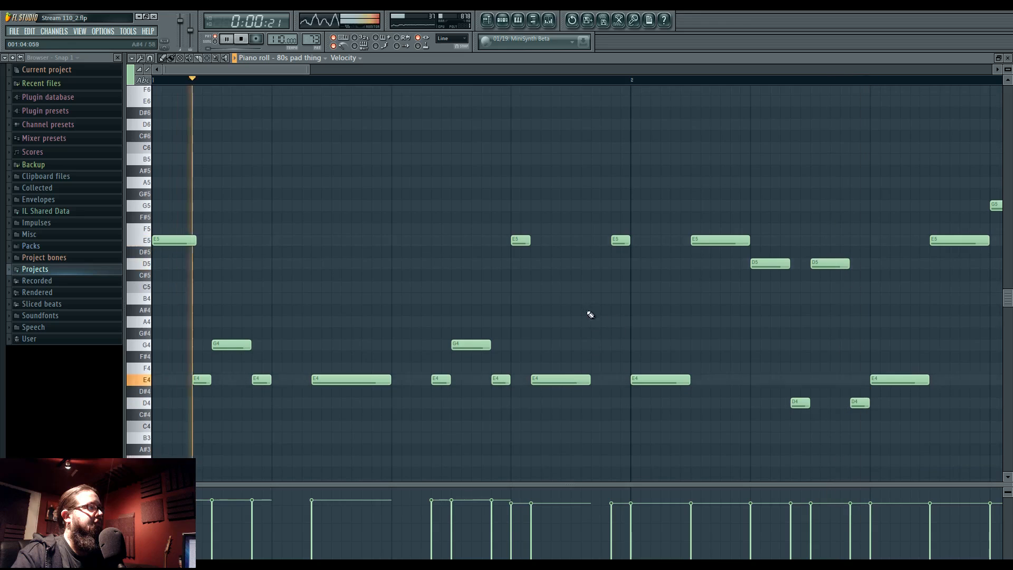
Start bar 1's last E4 slightly later as a short note, and extend the final E5 back to meet its end
left_click_drag(565, 381, 586, 382)
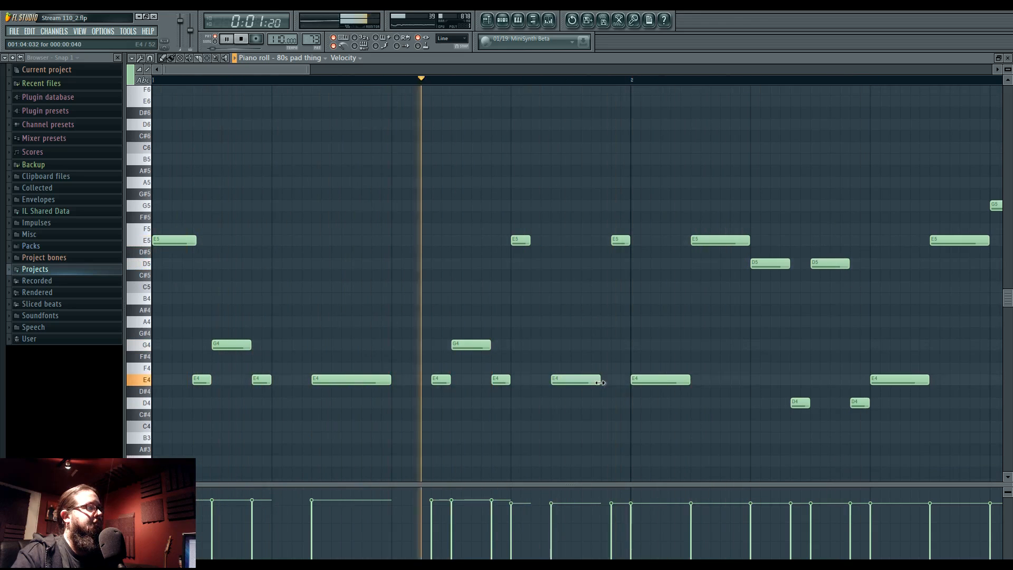
left_click_drag(601, 382, 571, 383)
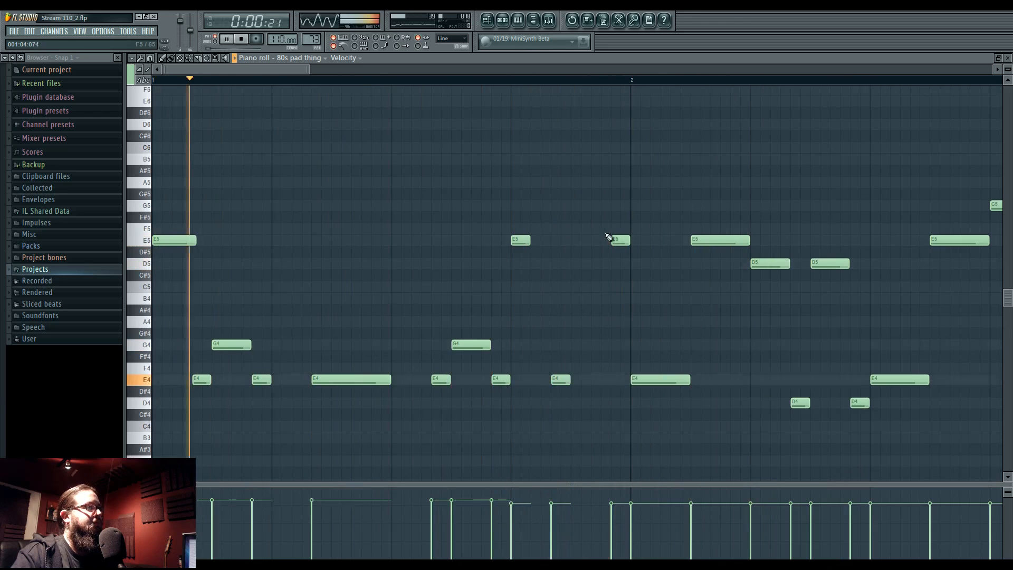
left_click_drag(608, 238, 572, 240)
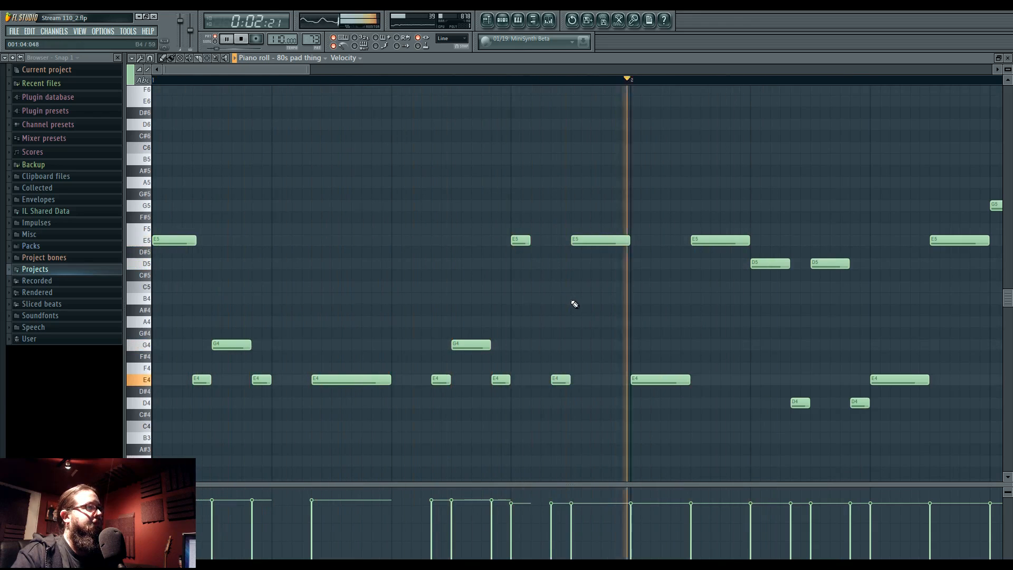
Copy bar 6's phrase into bar 2 in place of the notes there, and play the result
left_click_drag(533, 340, 429, 328)
key("space")
scroll(430, 327, "down", 3)
left_click_drag(535, 312, 247, 351)
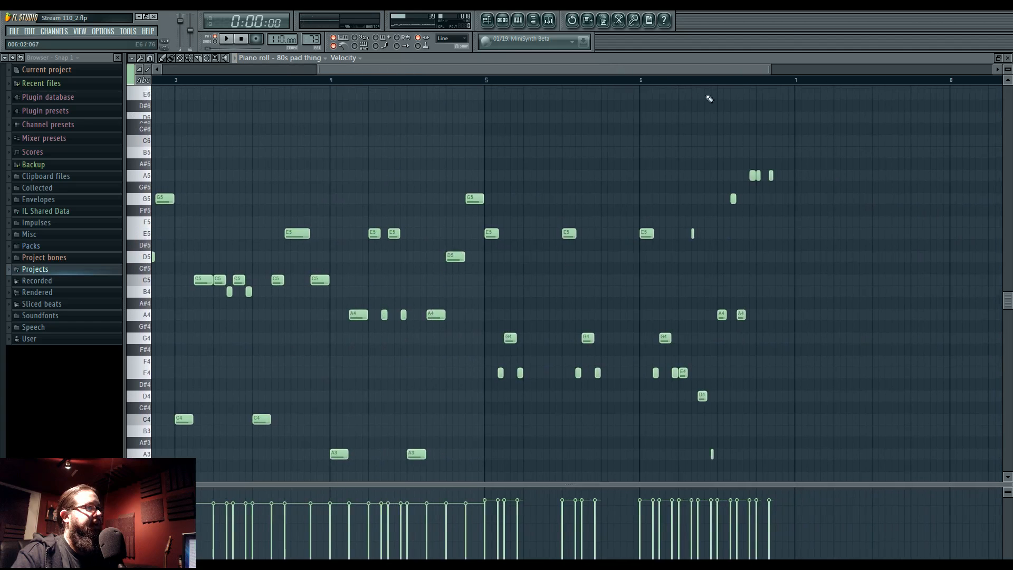
key("space")
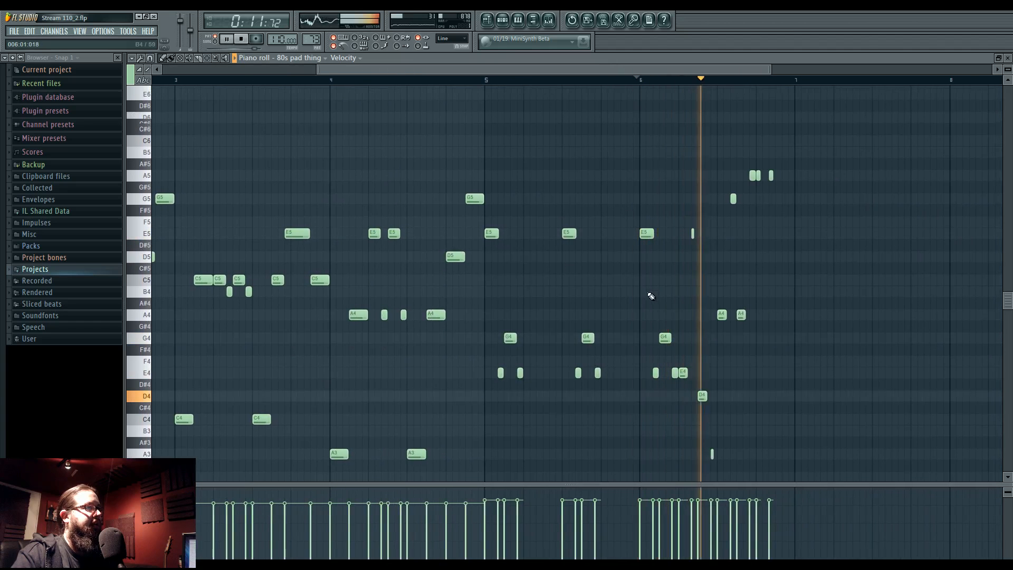
left_click_drag(643, 124, 842, 459)
left_click_drag(181, 226, 475, 204)
left_click(359, 299, "ctrl")
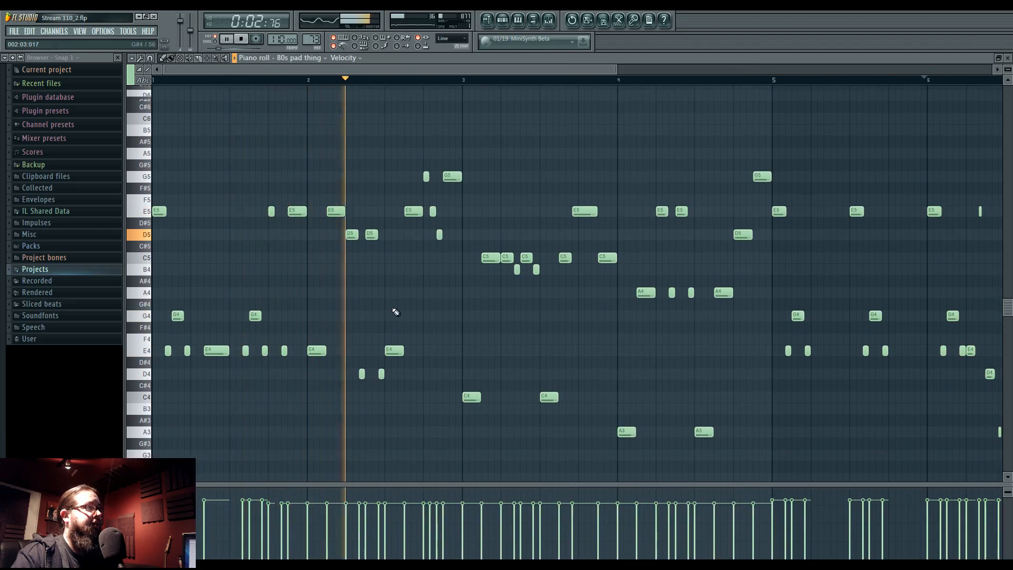
key("space")
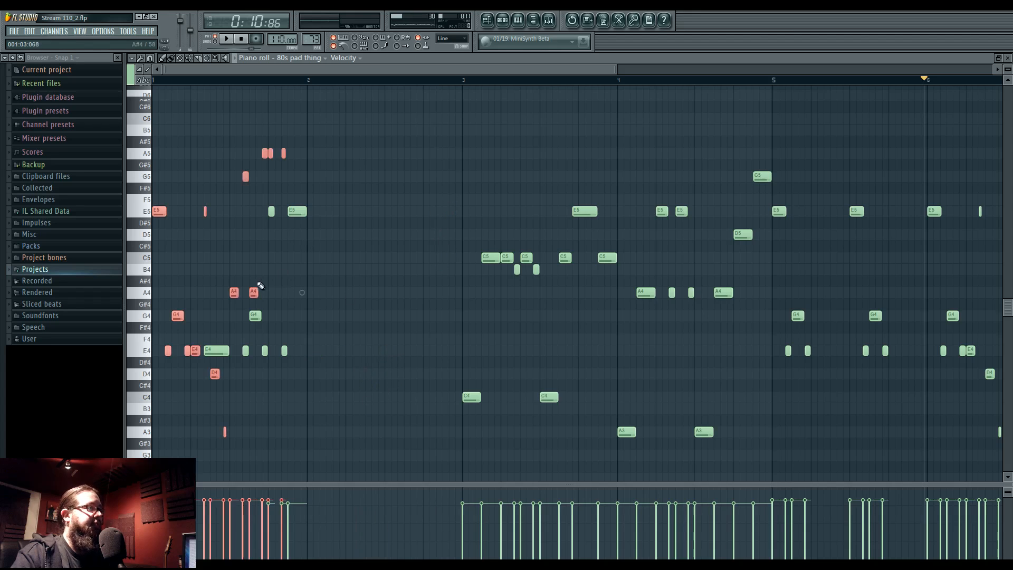
left_click_drag(260, 285, 407, 289)
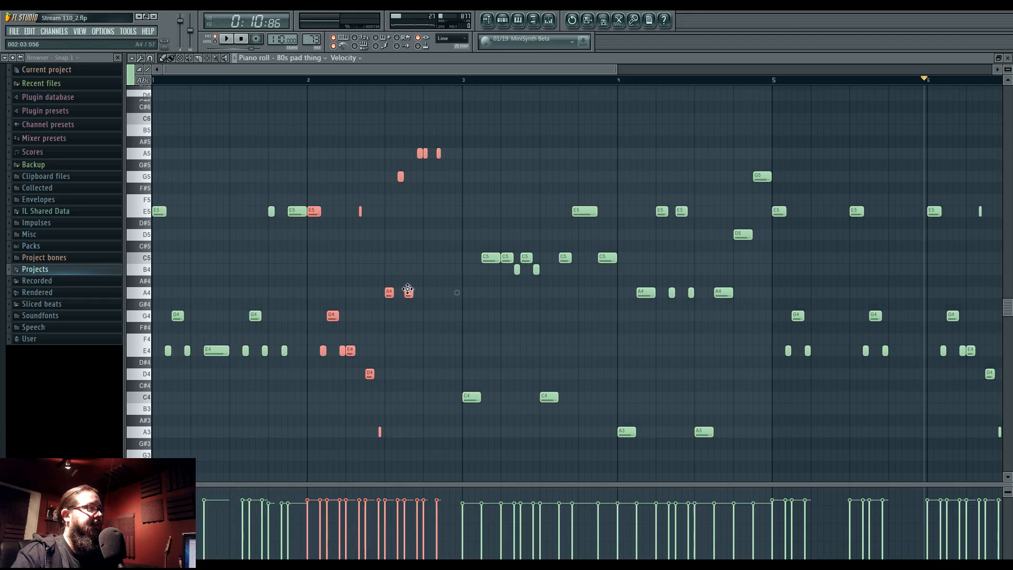
key("space")
left_click(232, 197, "ctrl")
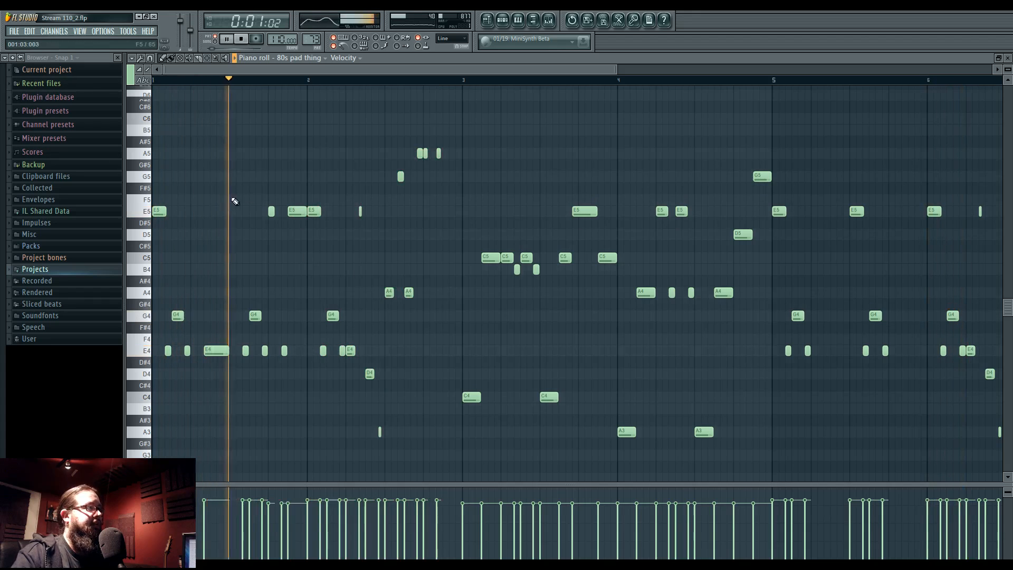
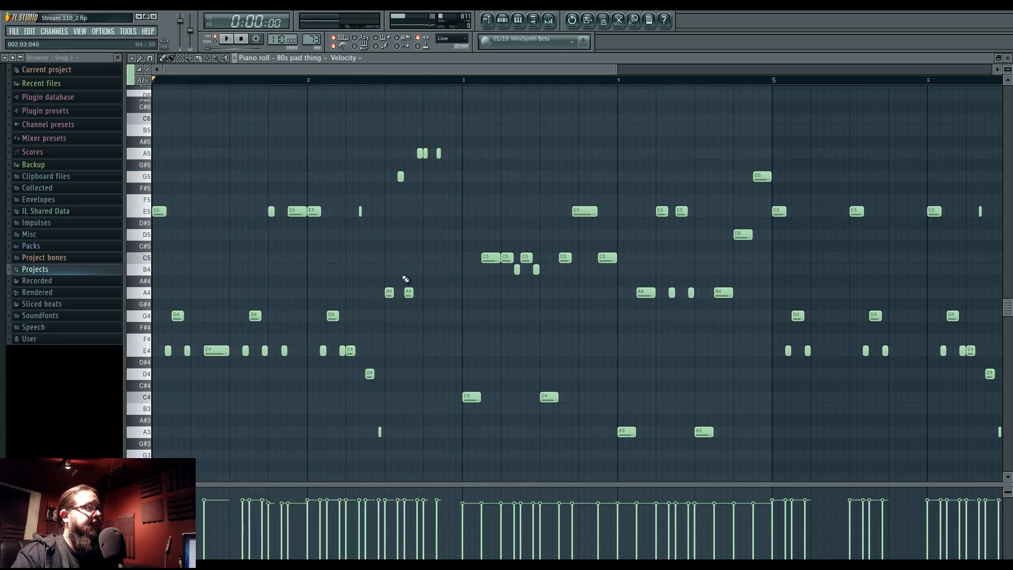
Delete the notes in bars 3 and 4
left_click_drag(394, 259, 313, 268)
left_click_drag(387, 109, 672, 473)
key("Delete")
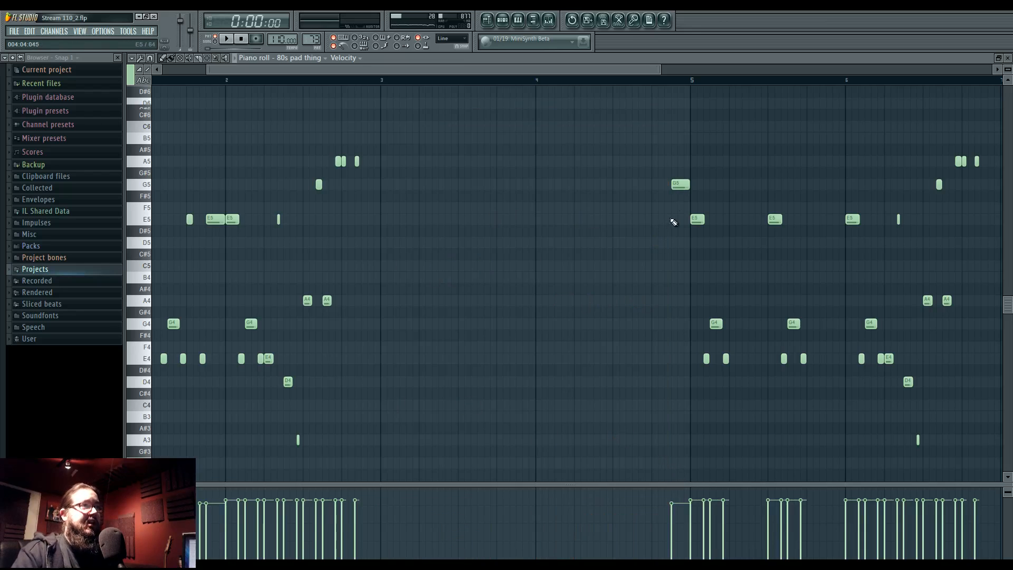
Move the copied phrase from bar 2 to the start of bar 4
left_click_drag(283, 292, 364, 281)
left_click_drag(308, 110, 527, 449)
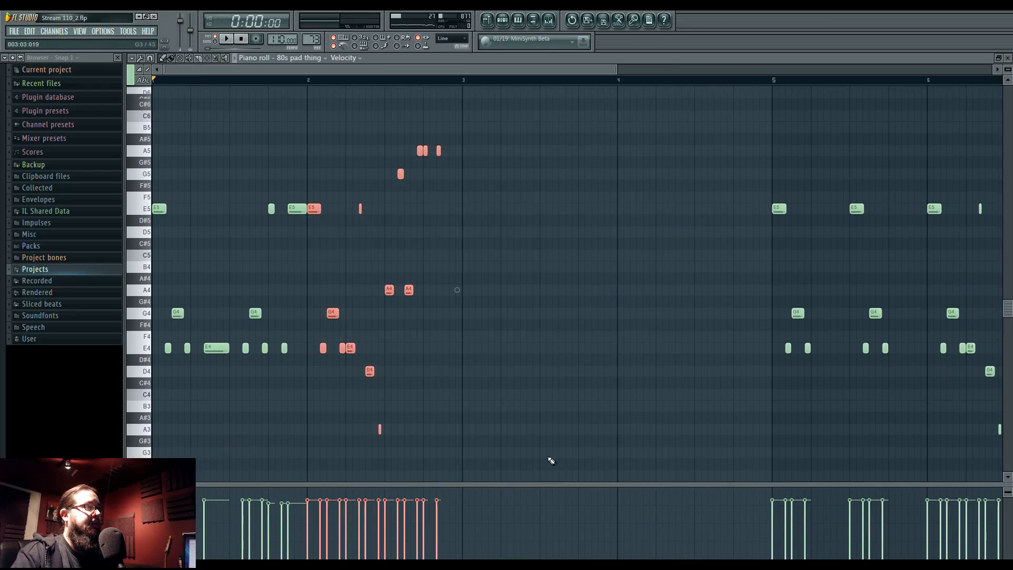
left_click_drag(315, 208, 624, 208)
left_click(336, 272)
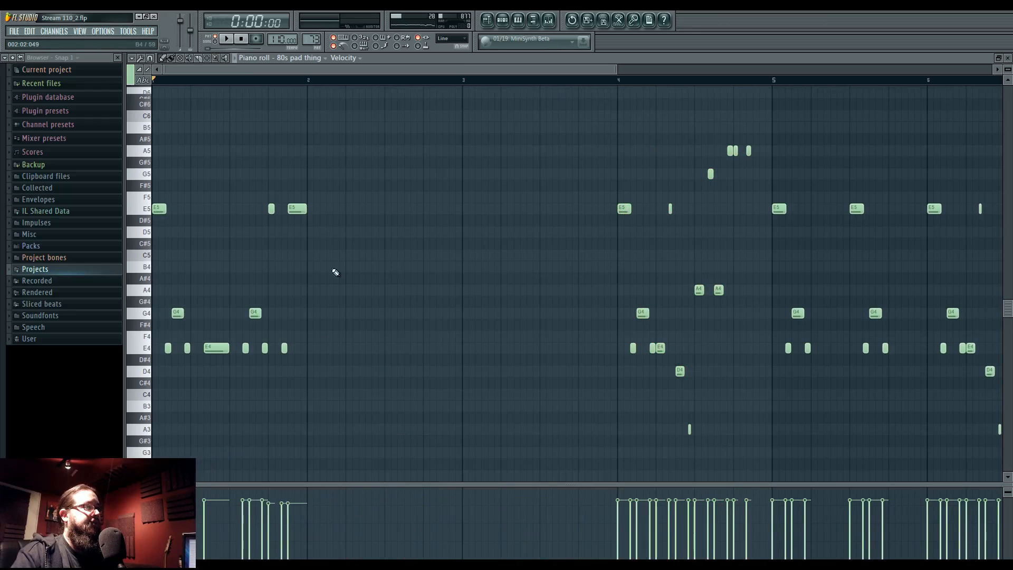
Duplicate bar 1's phrase into bar 2
key("space")
left_click(342, 312, "ctrl")
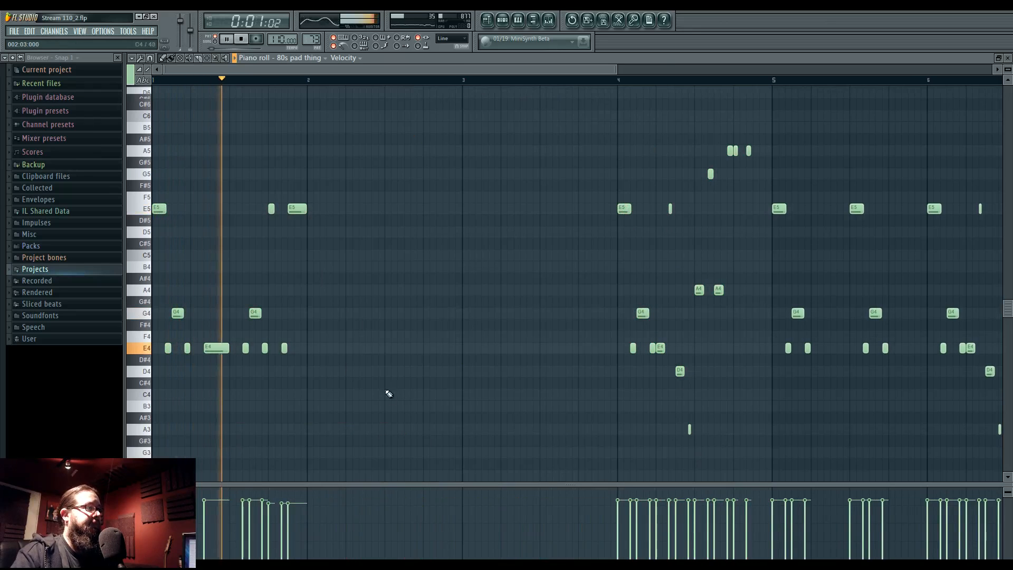
left_click_drag(385, 399, 160, 162)
key("ctrl+b")
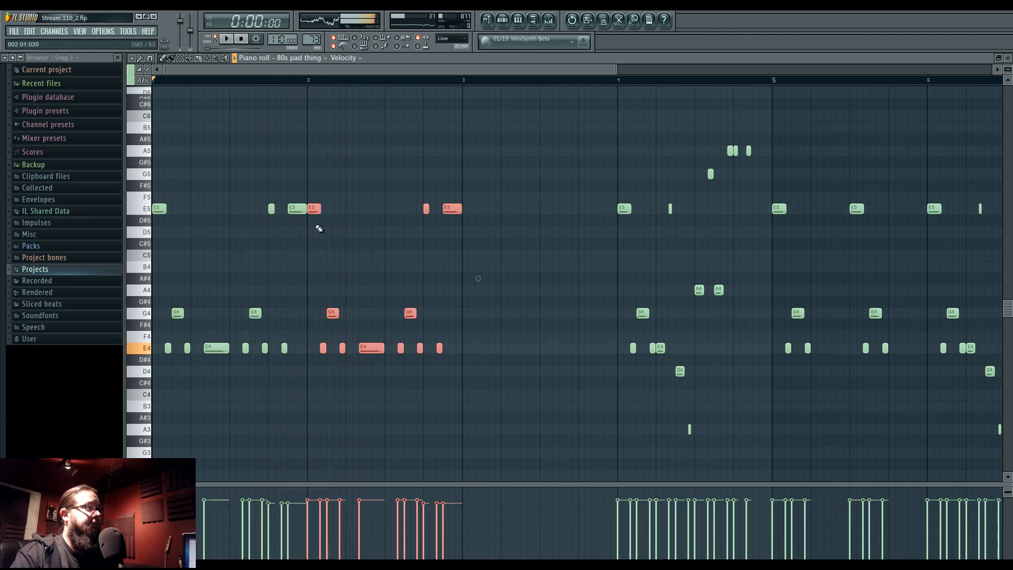
left_click(264, 274)
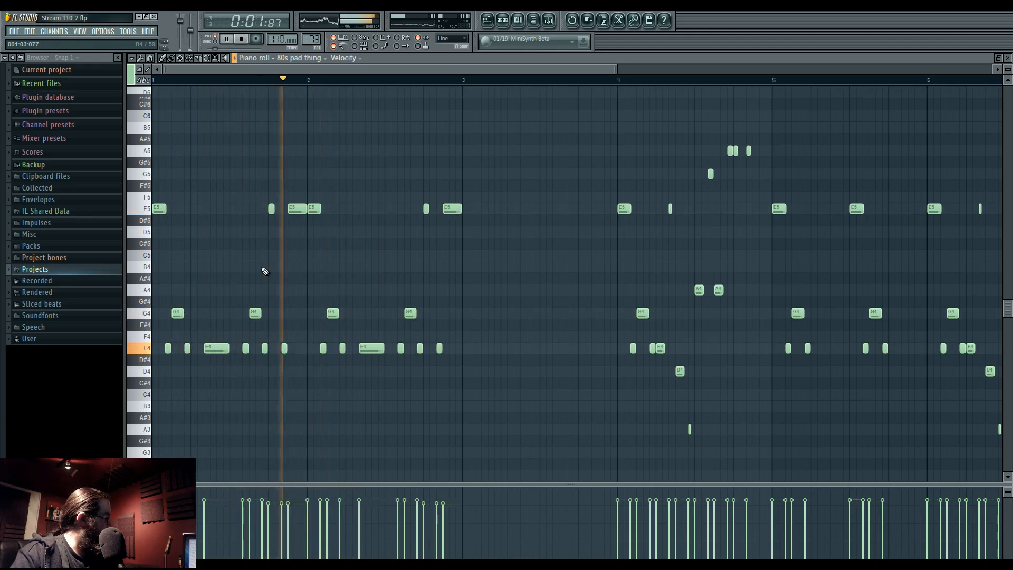
In bar 2's second half, replace the G4 with a D4, and lower the short E5 to D5 and the last E5 to D4
scroll(369, 277, "up", 2)
key("space")
left_click(407, 372)
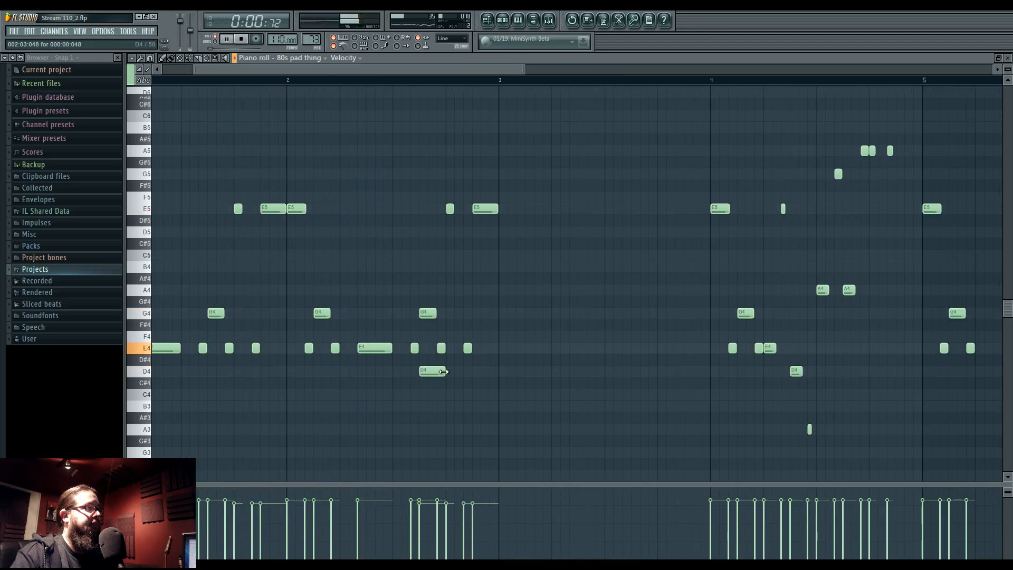
left_click_drag(477, 208, 480, 371)
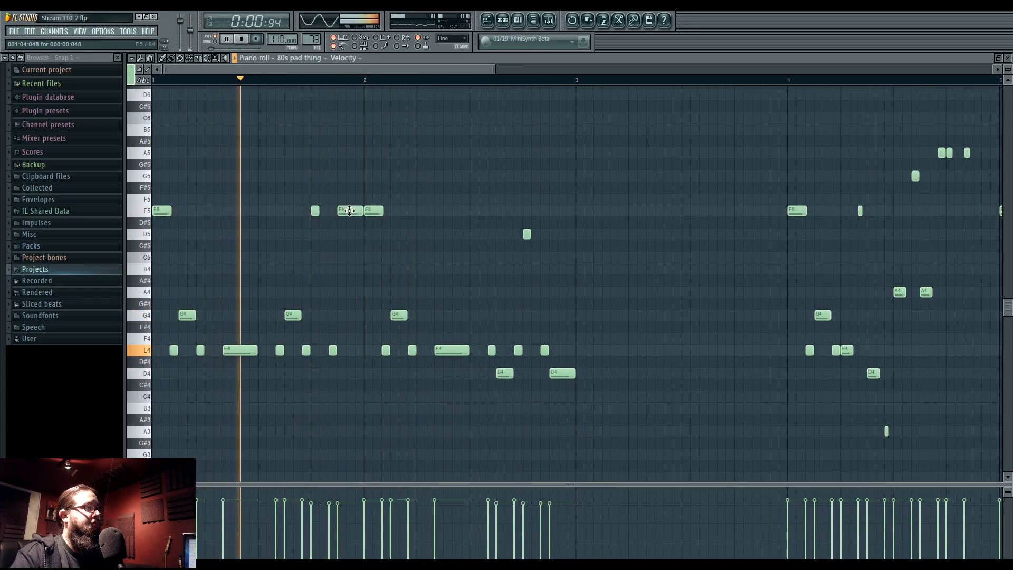
Lower bar 2's opening E5 to E4 and shorten it, add a short E5 right after it, and play the melody
left_click_drag(370, 212, 372, 351)
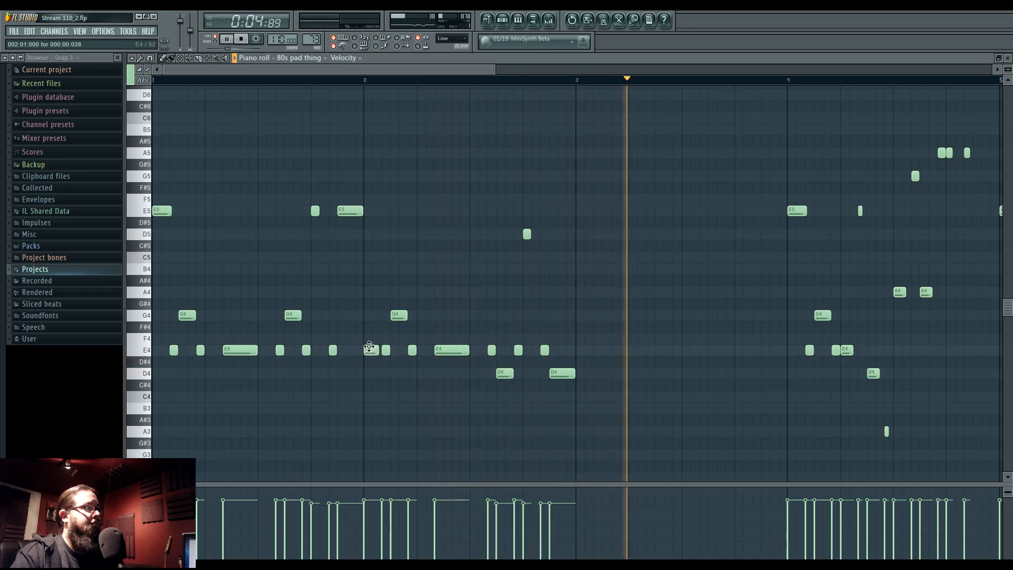
key("space")
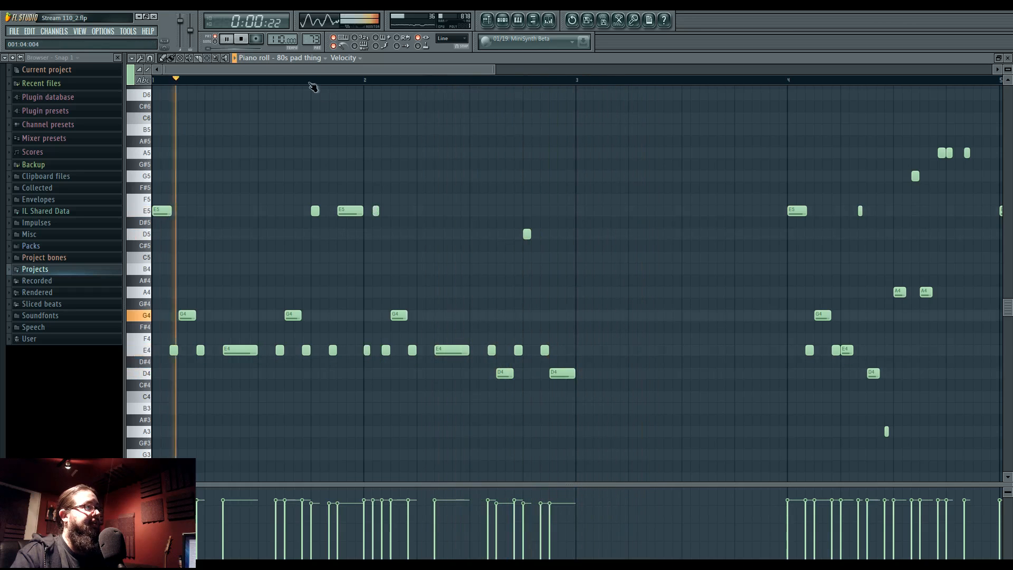
scroll(287, 263, "down", 1)
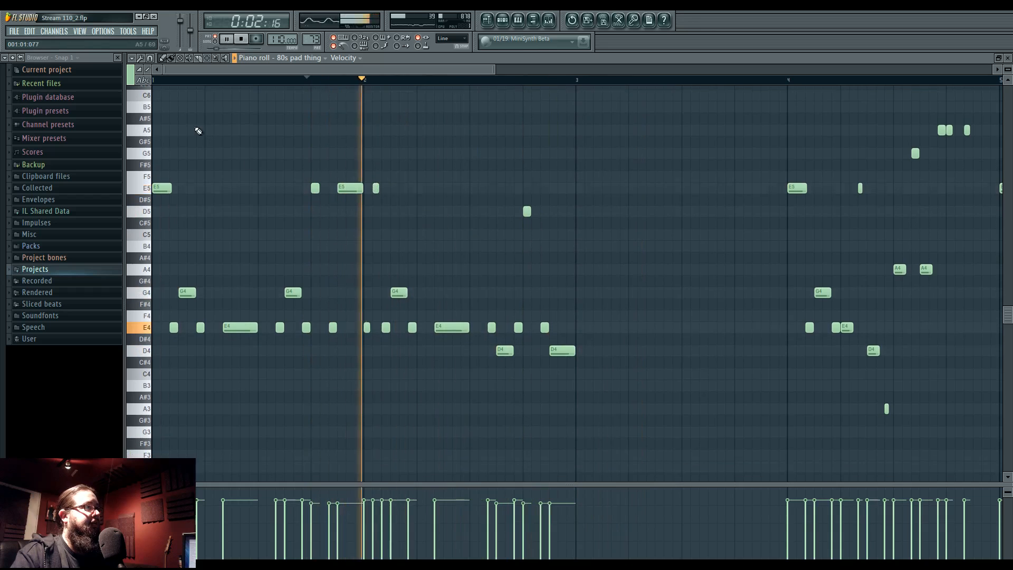
left_click(154, 80)
scroll(333, 249, "up", 3)
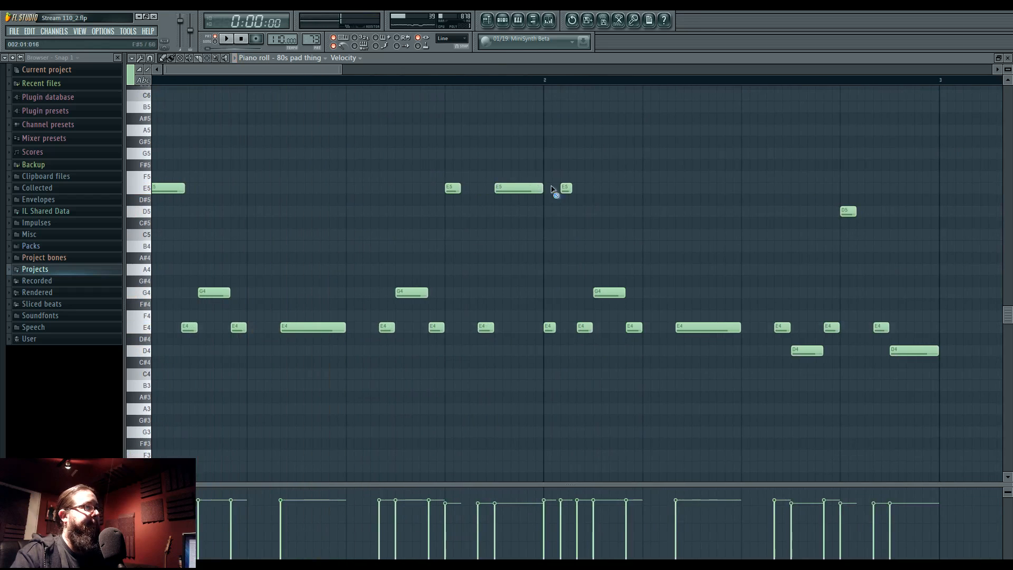
Extend bar 1's last E5 into bar 2, replacing the short E4 and E5 at the start of bar 2
left_click_drag(543, 192, 576, 192)
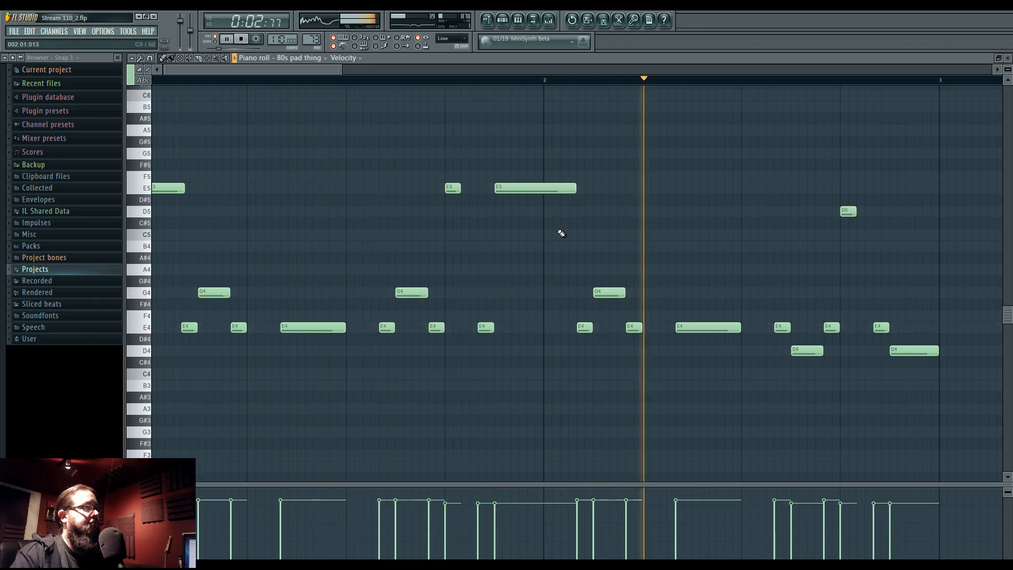
scroll(460, 243, "down", 4)
key("space")
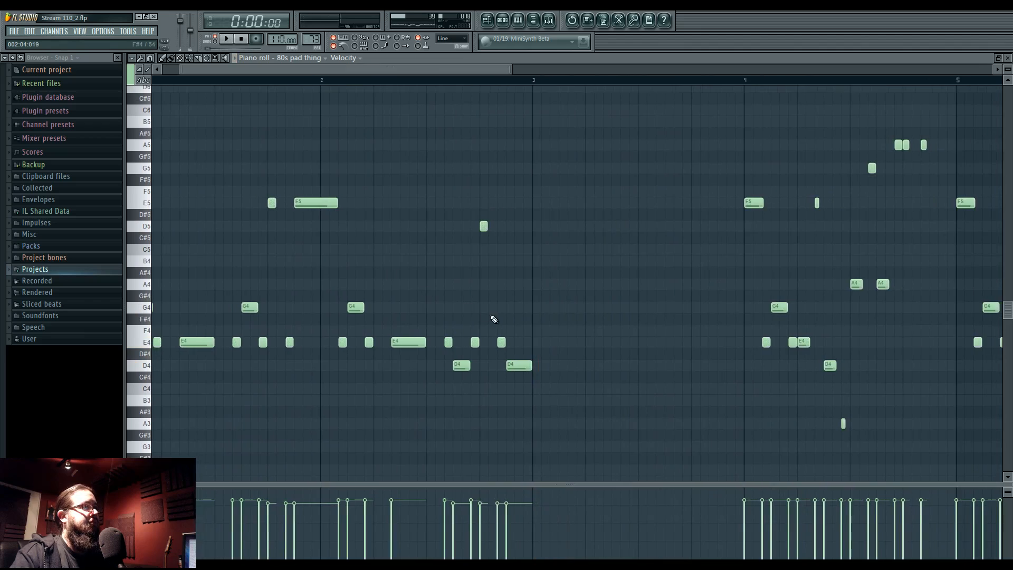
left_click_drag(565, 276, 610, 286)
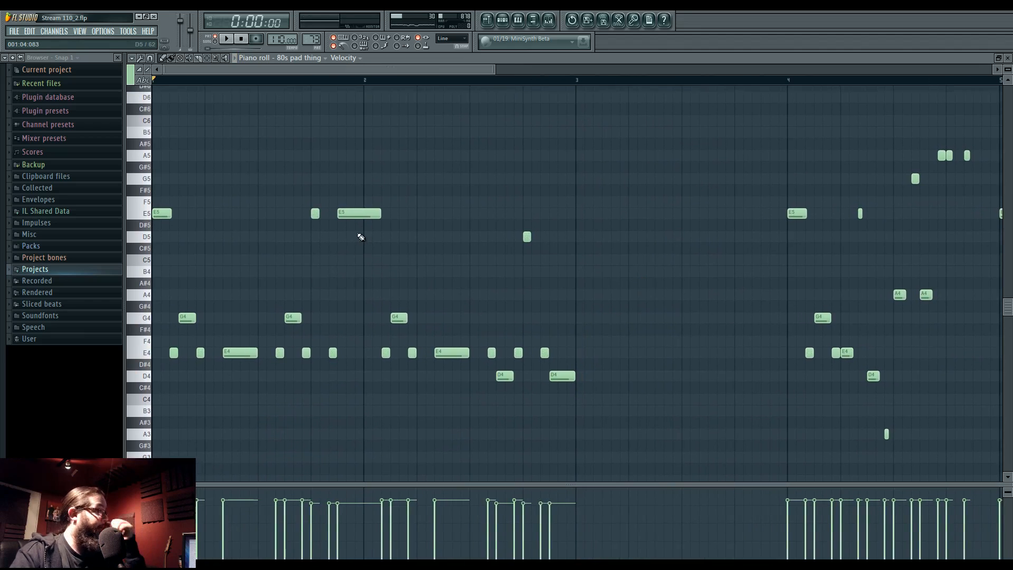
Duplicate bar 1's phrase into bar 3 and shorten its last E5 to end where bar 4 begins
left_click_drag(355, 384, 154, 129)
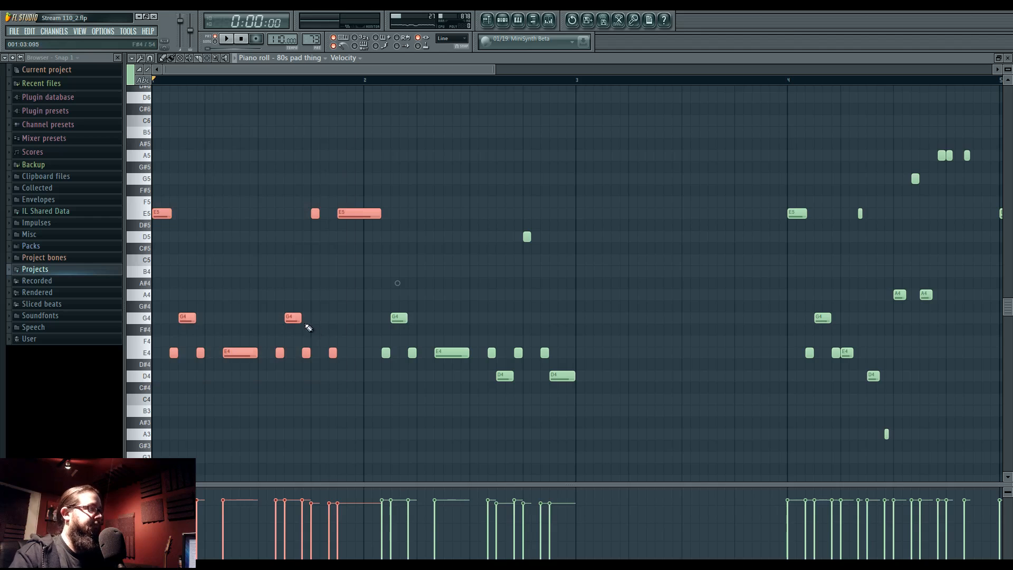
left_click_drag(161, 215, 585, 222)
key("space")
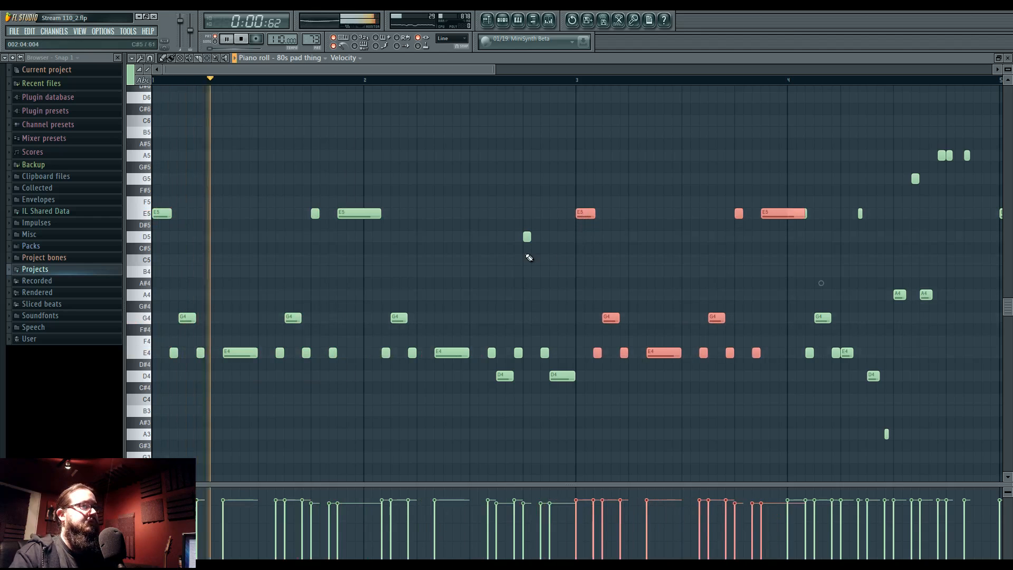
left_click(529, 258, "ctrl")
mouse_move(779, 215)
left_mouse_down()
mouse_move(781, 239)
mouse_move(788, 227)
left_mouse_up()
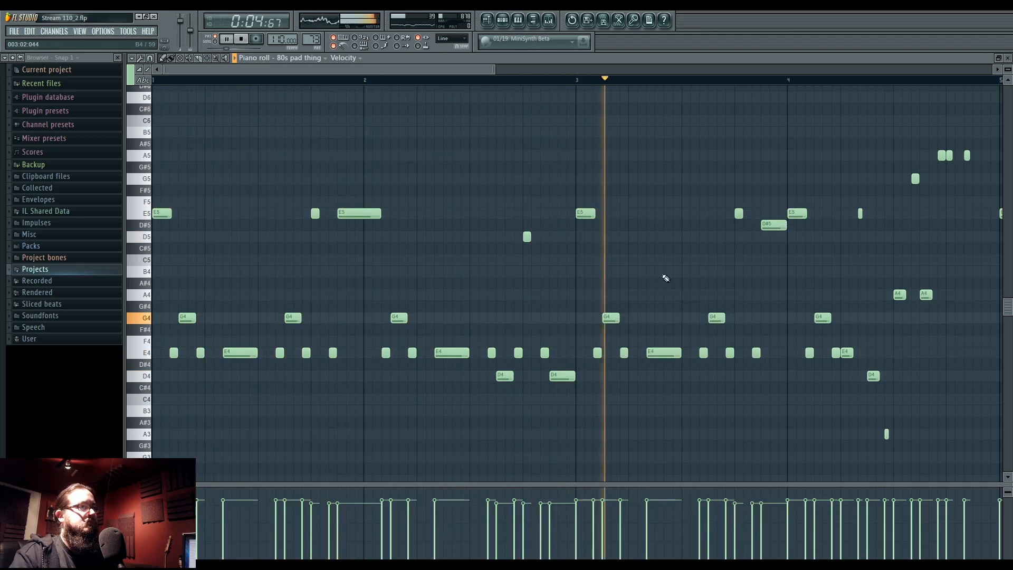
left_click_drag(675, 291, 499, 293)
left_click_drag(656, 271, 543, 283)
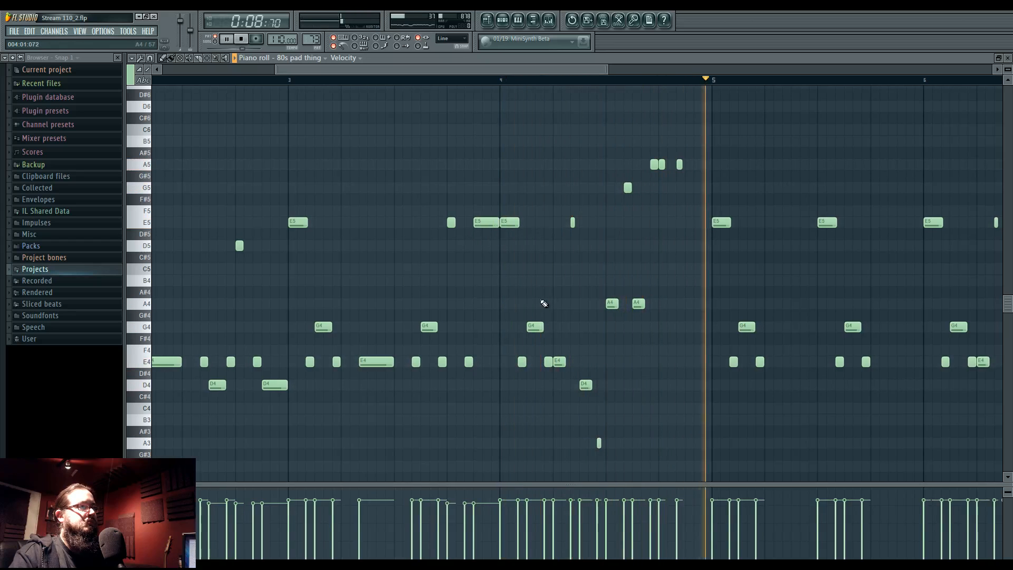
Lengthen the very short E5 and A3 notes in bar 4 and play the melody
scroll(575, 227, "up", 3)
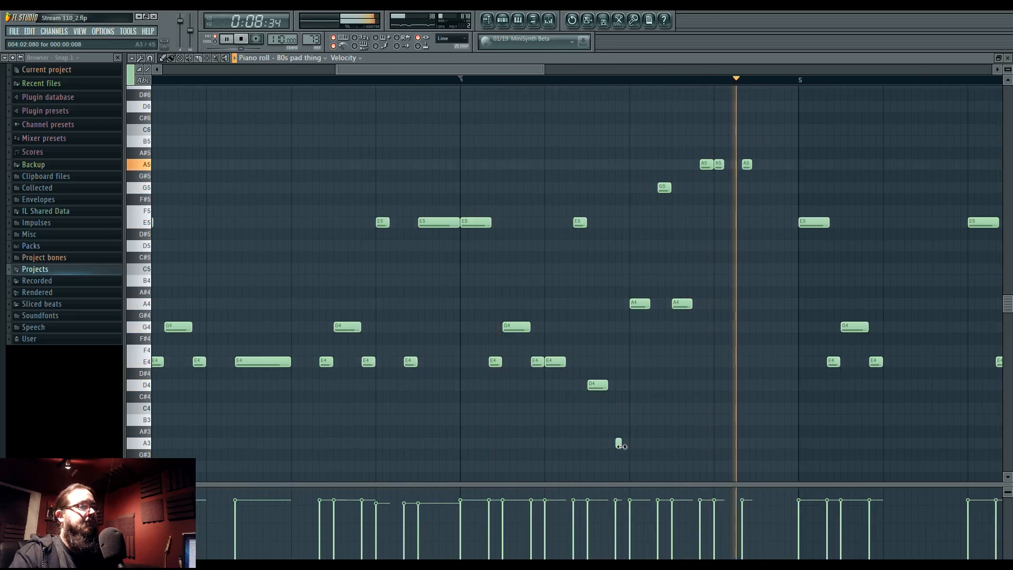
left_click_drag(621, 444, 628, 444)
key("space")
key("space")
Replace the last two A5 notes in bar 4 with two short A5 notes spaced evenly after the first one
left_click_drag(650, 167, 675, 168)
right_click(674, 168)
right_click(624, 168)
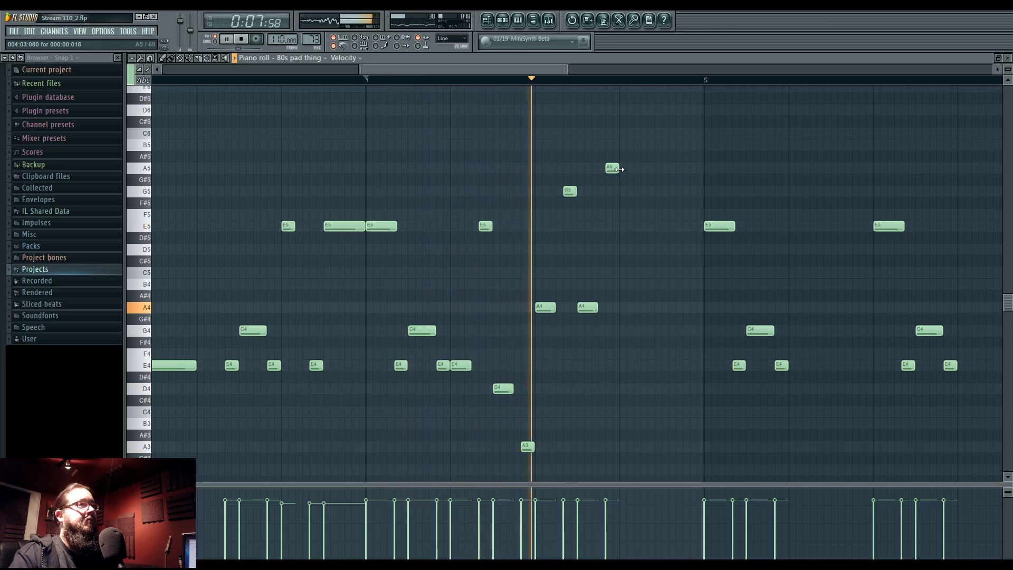
left_click(659, 169)
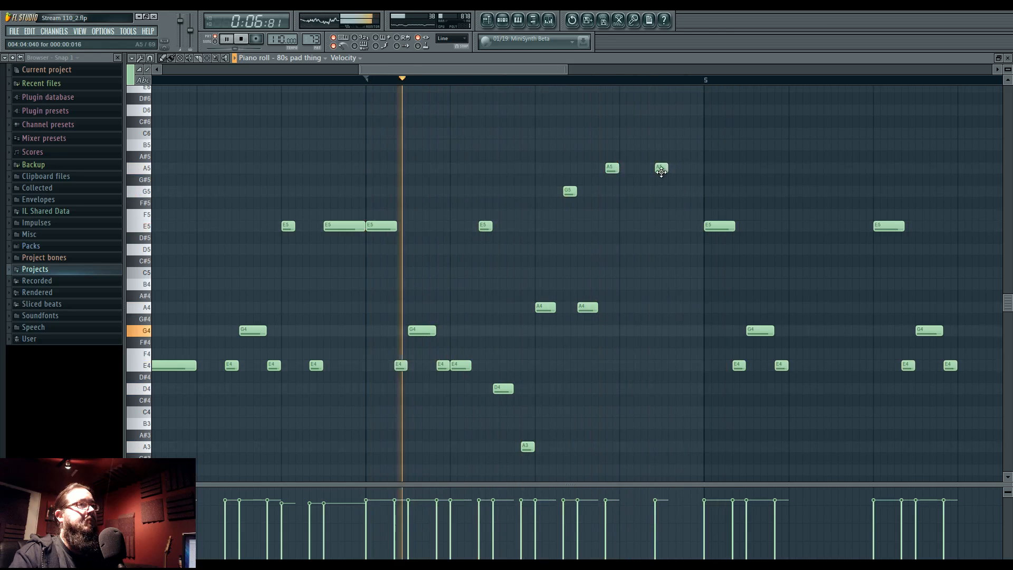
mouse_move(664, 169)
left_mouse_down()
mouse_move(649, 171)
mouse_move(673, 169)
mouse_move(656, 170)
left_mouse_up()
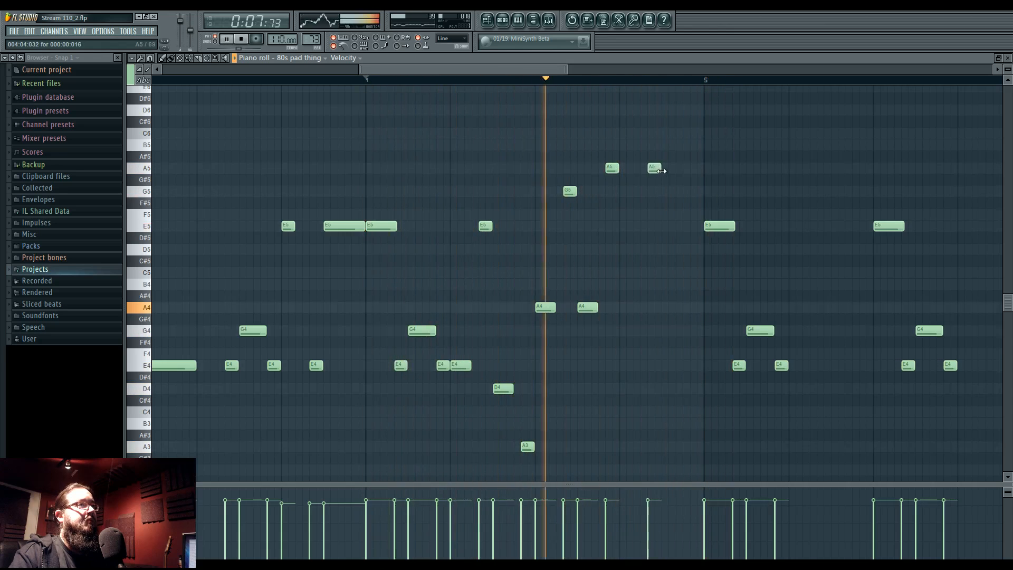
left_click(695, 171)
scroll(644, 201, "down", 3, "ctrl")
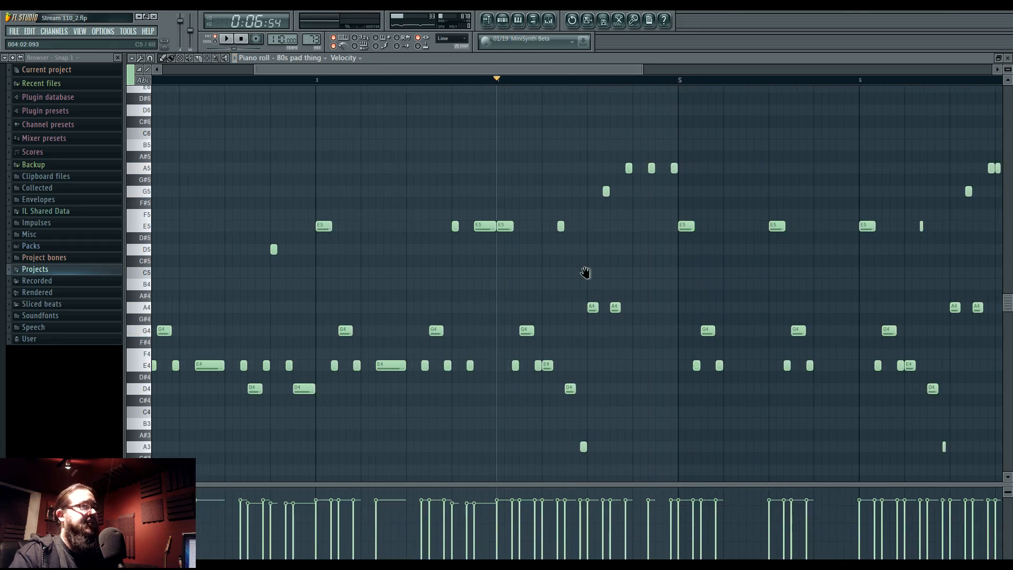
Play the four-bar melody and delete all leftover notes from bar 5 onward
left_click_drag(585, 272, 718, 315)
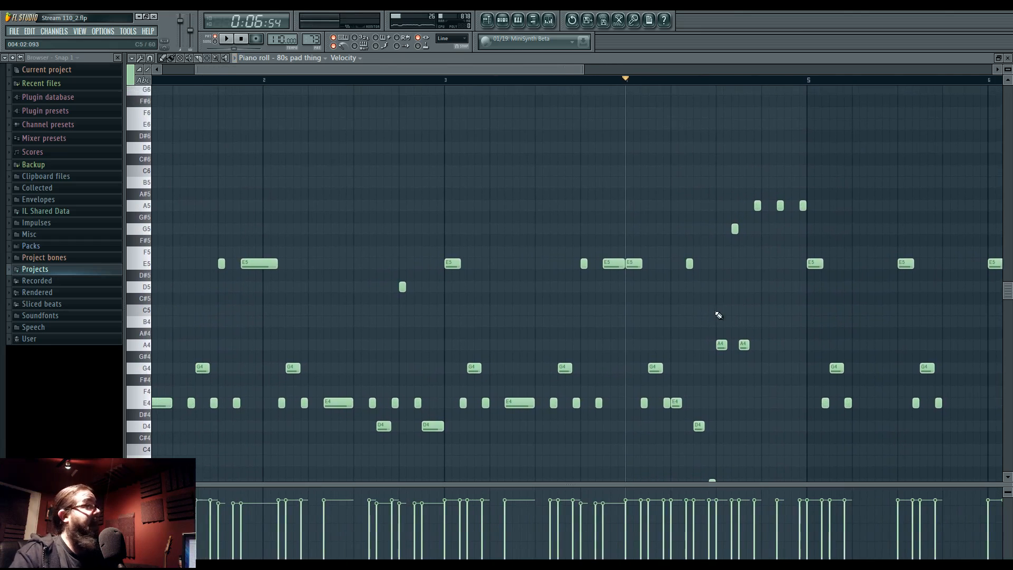
left_click_drag(655, 316, 787, 281)
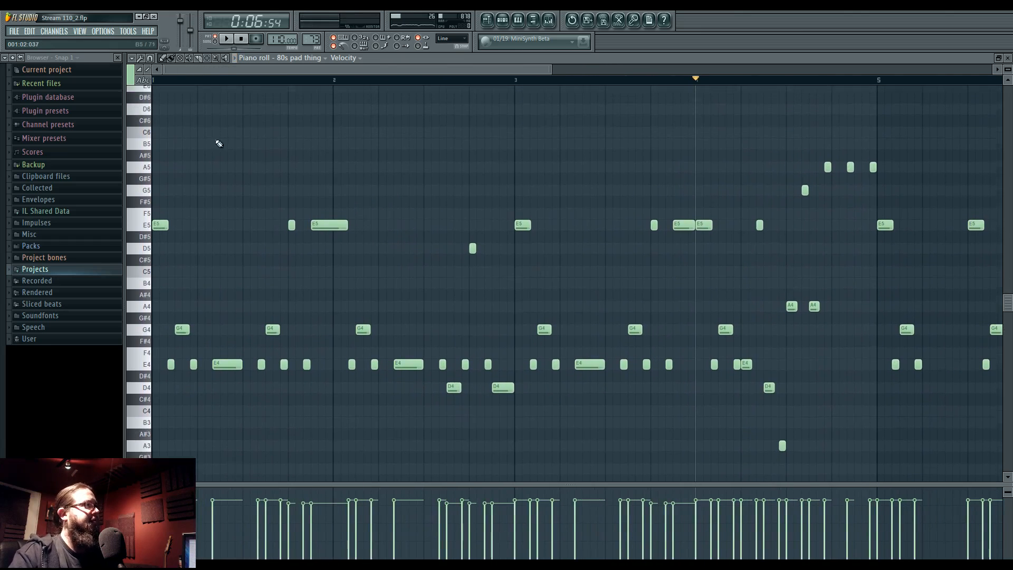
key("space")
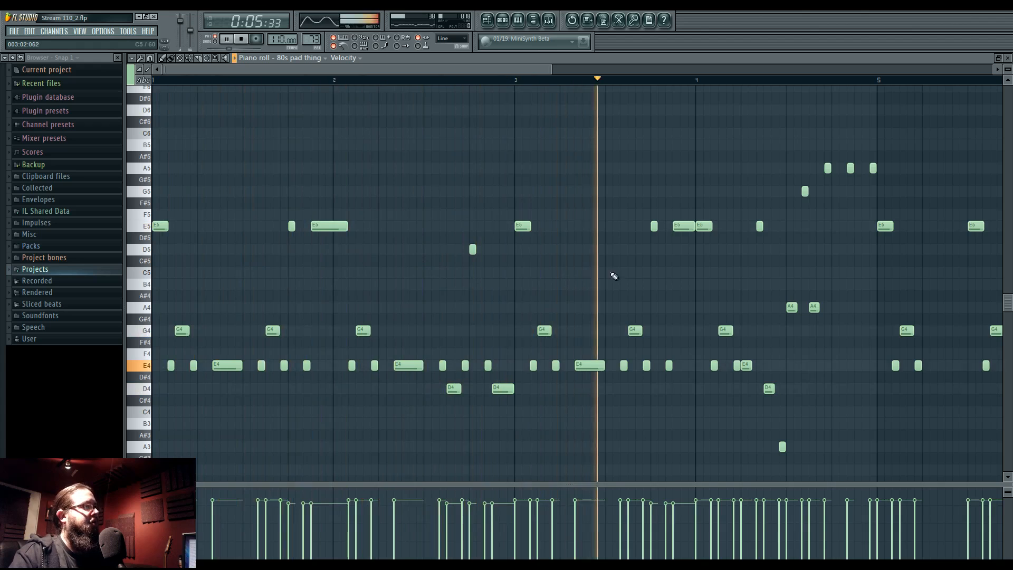
left_click_drag(616, 280, 573, 284)
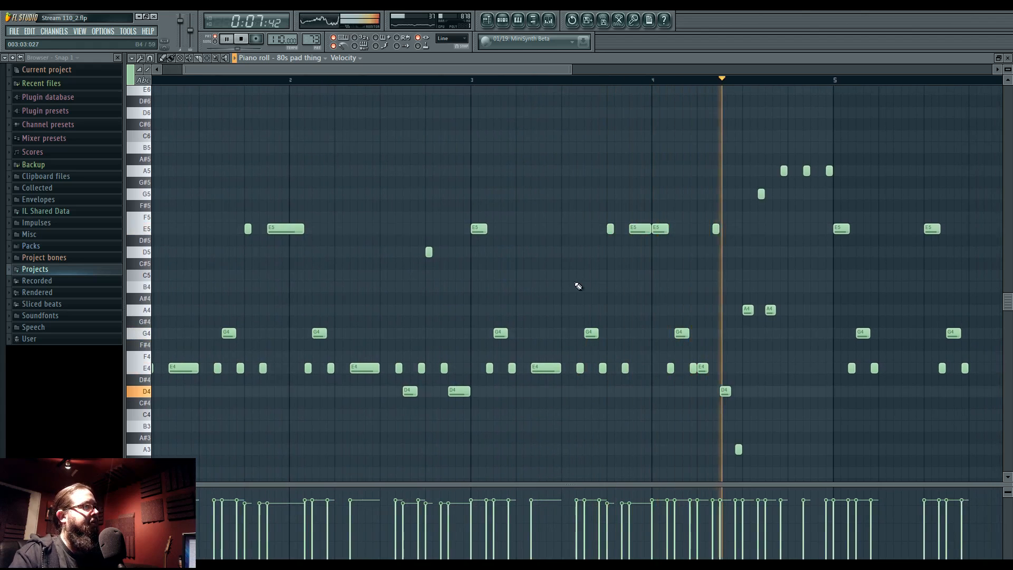
key("space")
scroll(434, 287, "down", 5)
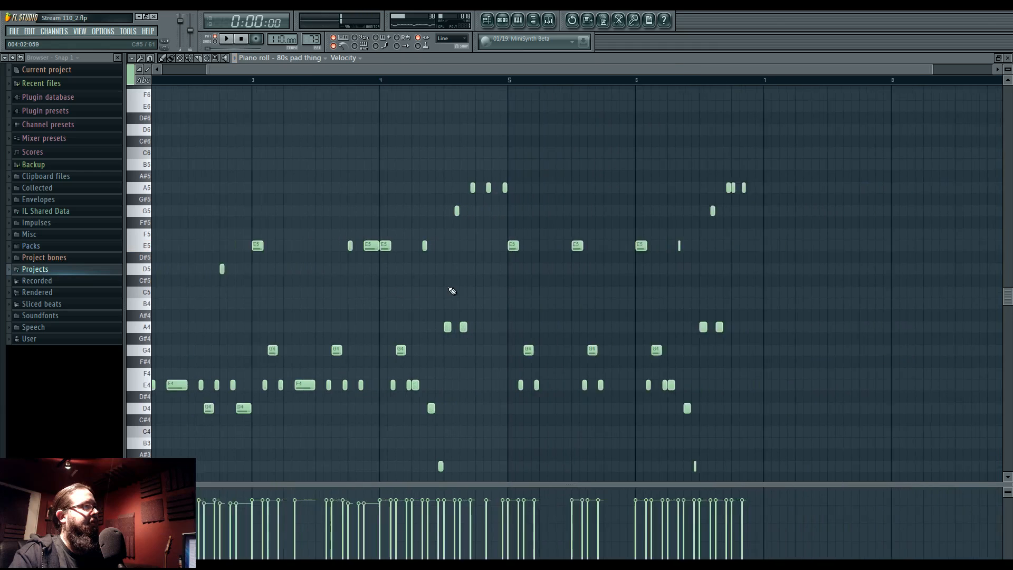
left_click_drag(504, 148, 759, 478)
scroll(730, 407, "down", 3)
scroll(723, 380, "down", 1)
key("Delete")
scroll(723, 378, "up", 7)
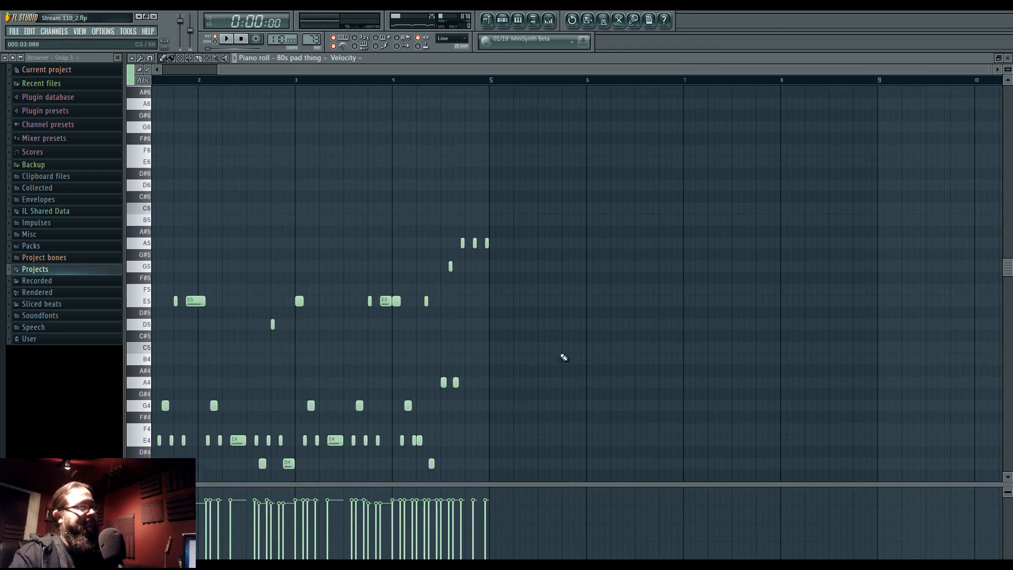
In the playlist, place four Pattern 73 clips on Track 6 from bar 89 to 105 and remove the Pattern 72 clips above them on Track 4
left_click(487, 22)
left_click_drag(235, 366, 344, 394)
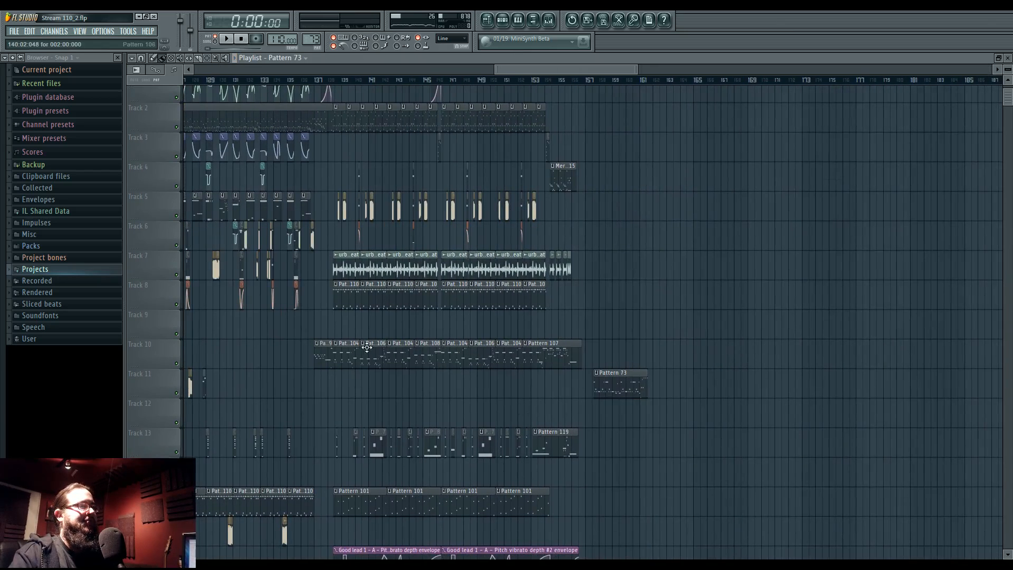
left_click_drag(366, 347, 474, 373)
scroll(288, 285, "up", 5)
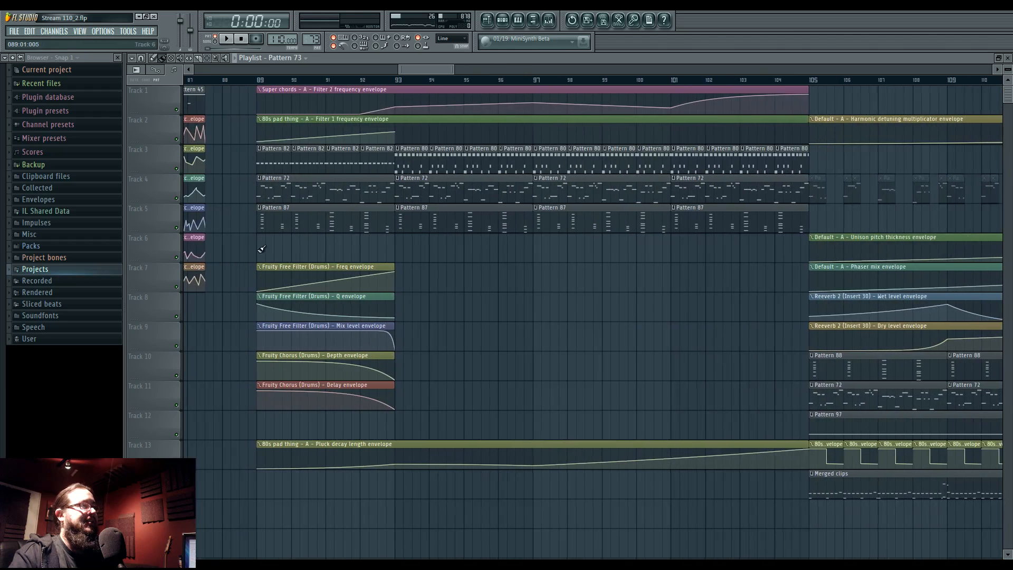
left_click_drag(400, 244, 676, 253)
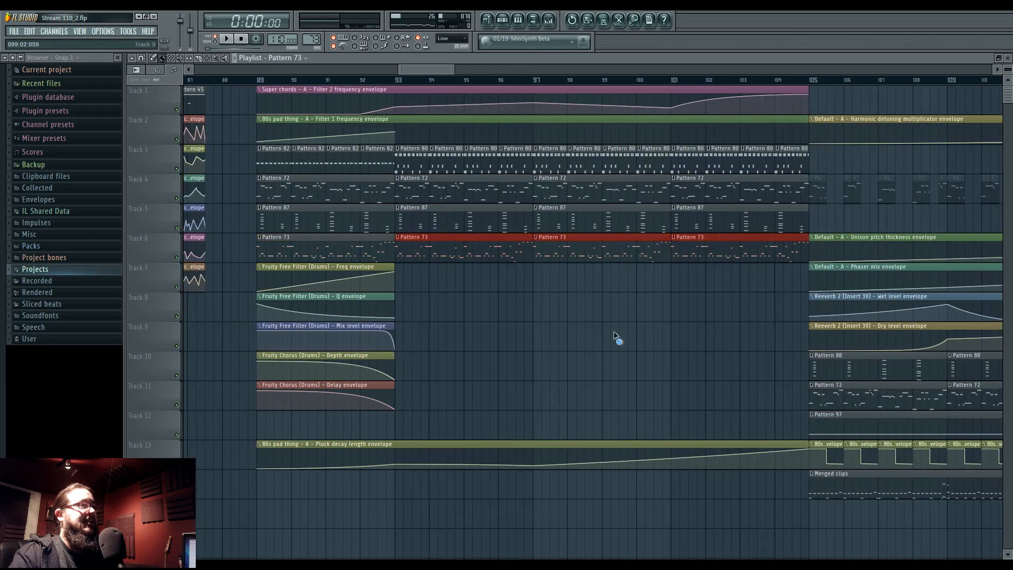
left_click_drag(384, 203, 691, 193)
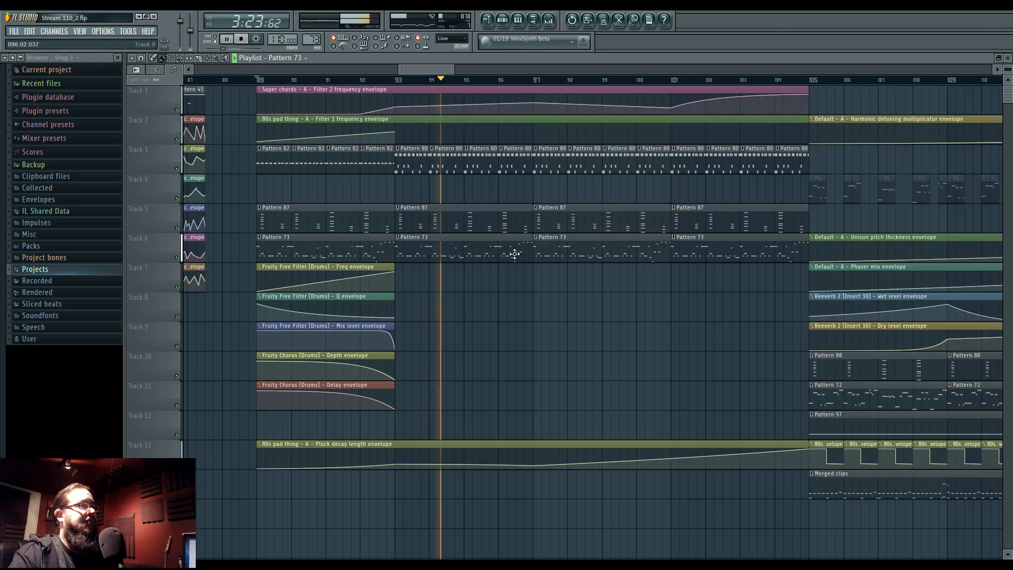
Open the Super chords notes of Pattern 87 in the piano roll and play the pattern on its own
left_click_drag(529, 218, 462, 214)
left_click(470, 215)
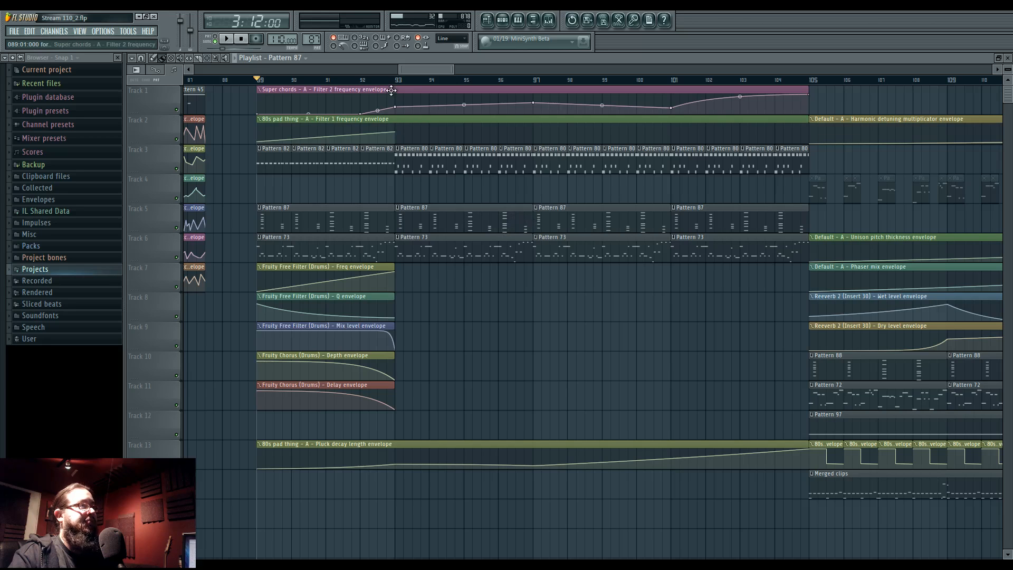
double_click(416, 213)
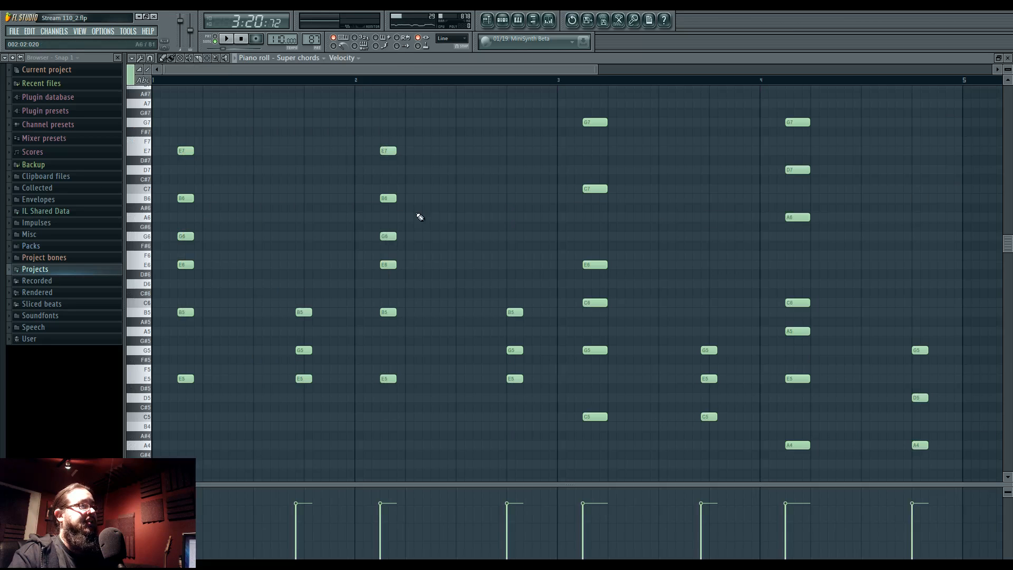
left_click(224, 41)
scroll(264, 188, "down", 3)
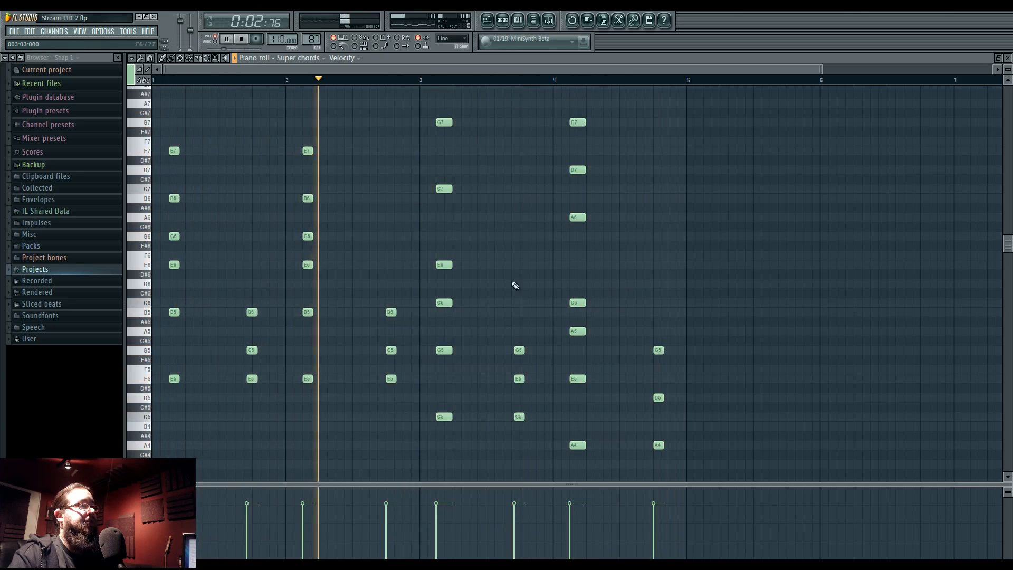
Delete both bar 3 chords and bar 4's last chord, and move bar 4's remaining large chord to the end of the bar
mouse_move(462, 120)
left_mouse_down()
mouse_move(447, 452)
mouse_move(447, 132)
mouse_move(510, 329)
mouse_move(516, 425)
left_mouse_up()
left_click_drag(658, 339, 663, 464)
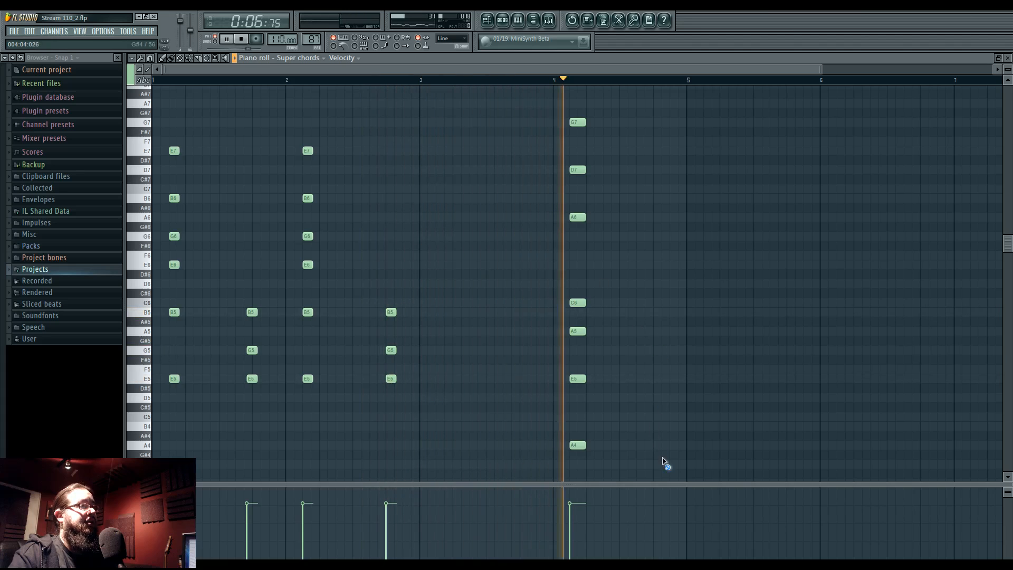
left_click_drag(533, 109, 702, 475)
left_click_drag(572, 116, 656, 116)
left_click(433, 285)
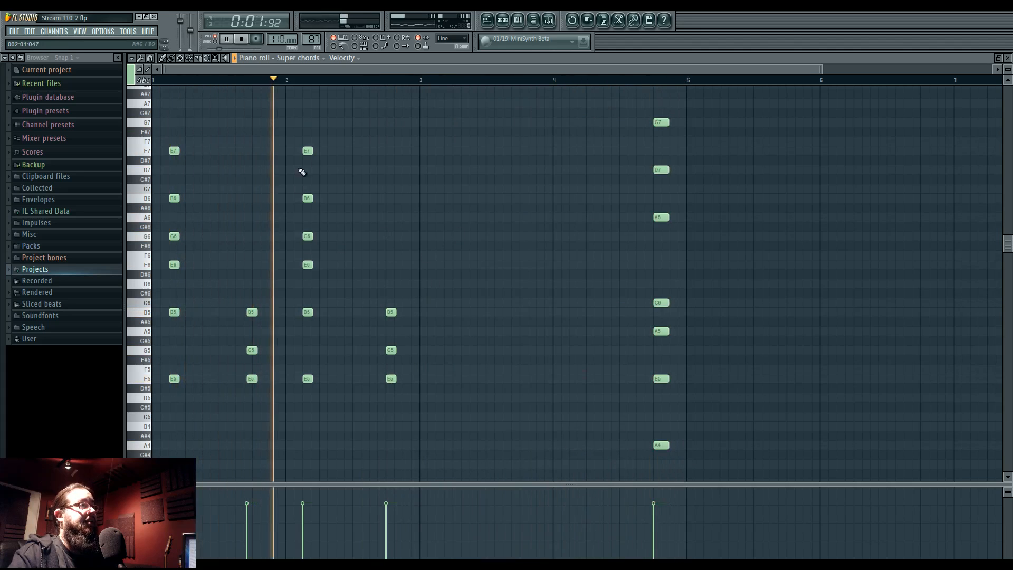
Duplicate bar 2's two chords into bar 3
left_click_drag(301, 140, 442, 414)
key("ctrl+c")
key("ctrl+v")
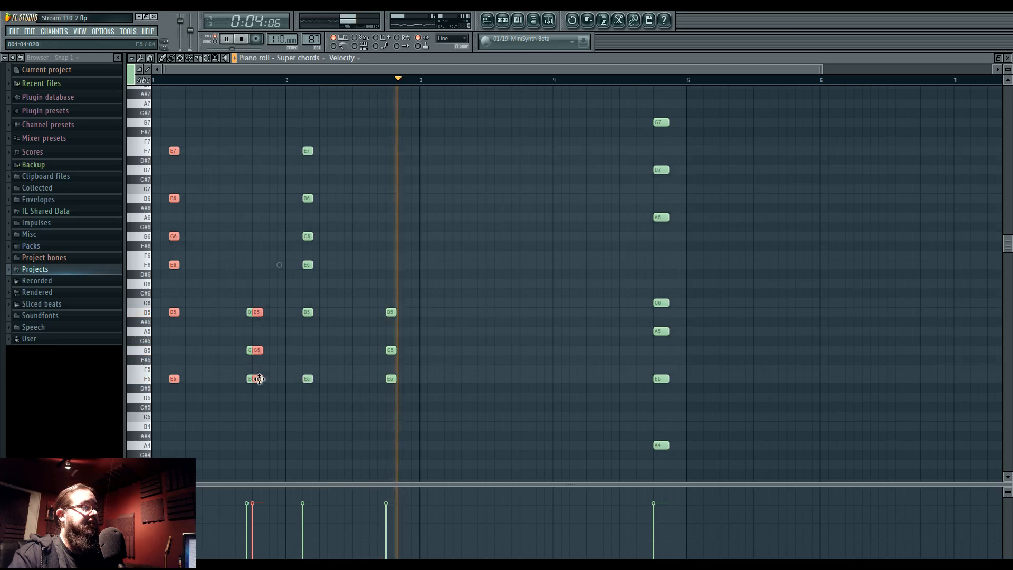
key("ctrl+b")
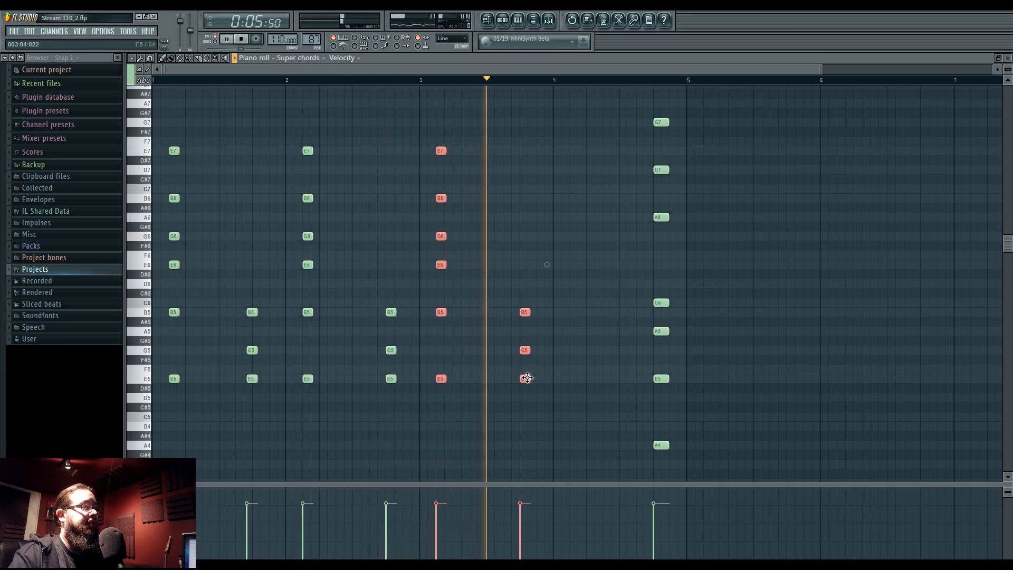
left_click(539, 412, "ctrl")
Copy bar 3's small E5, G5 and B5 chord to near the start of bar 4
left_click_drag(509, 298, 548, 386)
key("ctrl+v")
key("ctrl+z")
left_click_drag(504, 299, 586, 424)
key("ctrl+v")
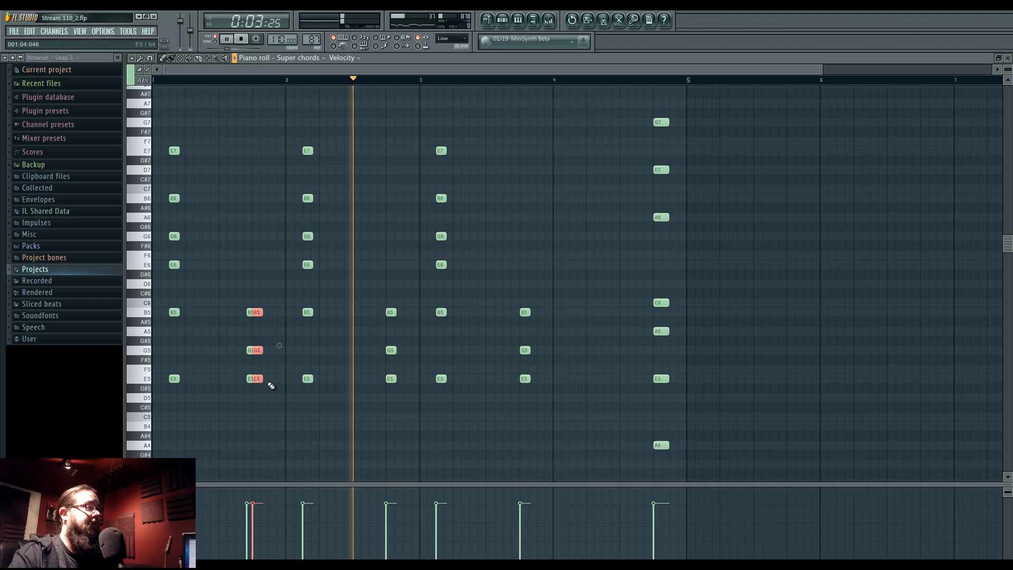
left_click_drag(267, 380, 574, 379)
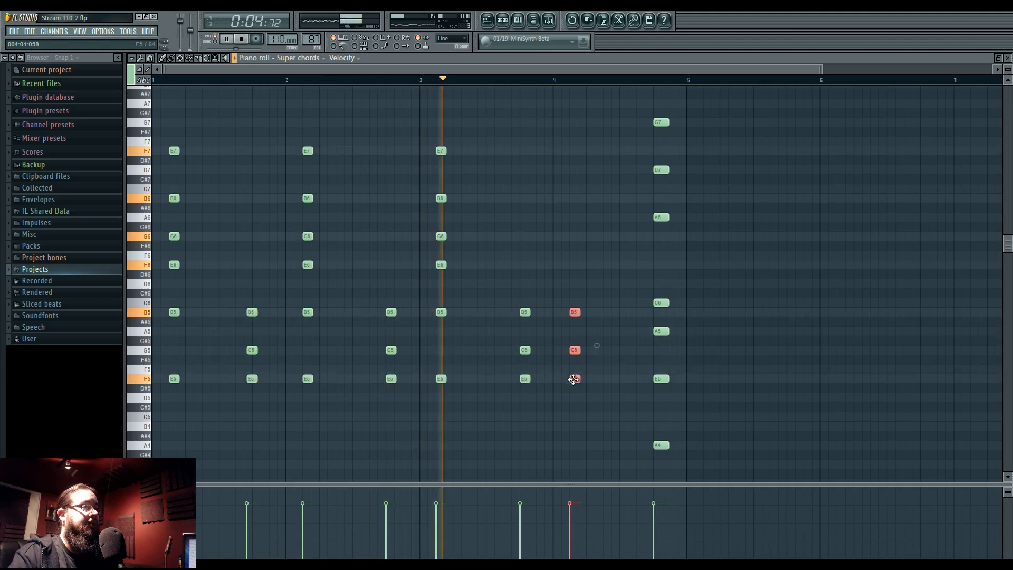
left_click(587, 411, "ctrl")
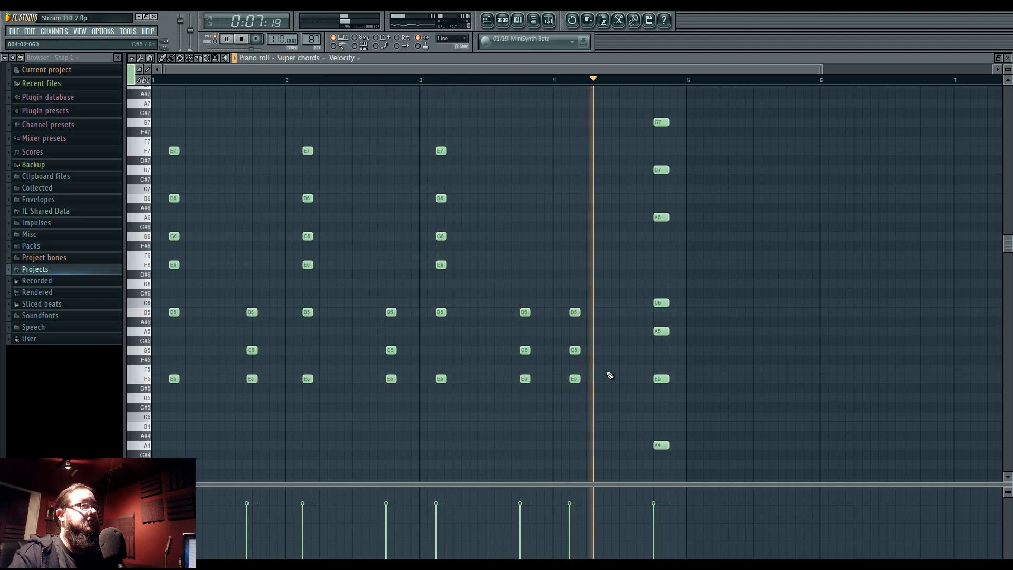
Play the section in the playlist, reopen Pattern 87's chords, and lower bar 2's second chord to D5, F#5 and A5
key("F5")
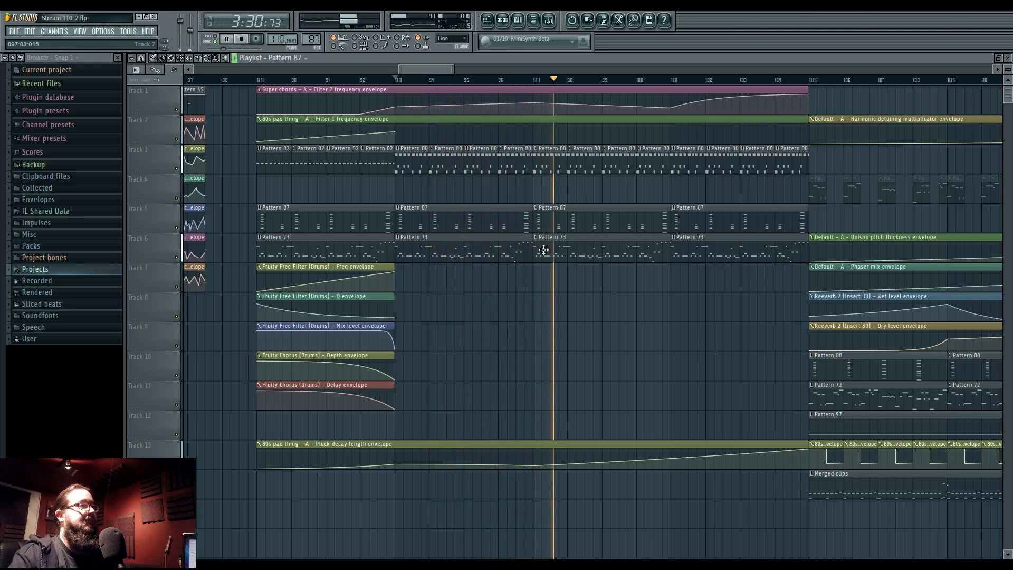
double_click(558, 220)
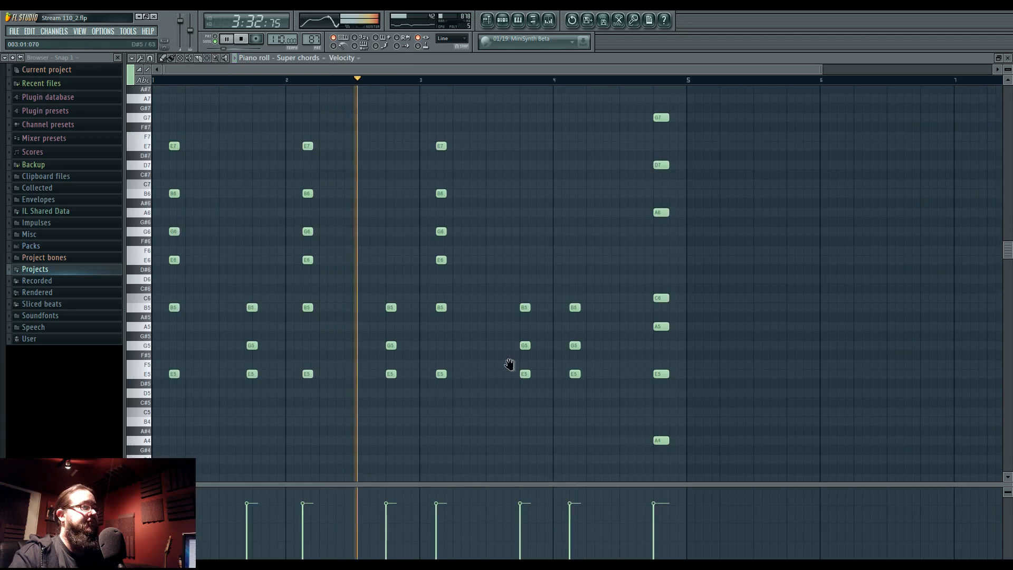
left_click_drag(509, 364, 510, 353)
left_click_drag(373, 274, 409, 372)
key("space")
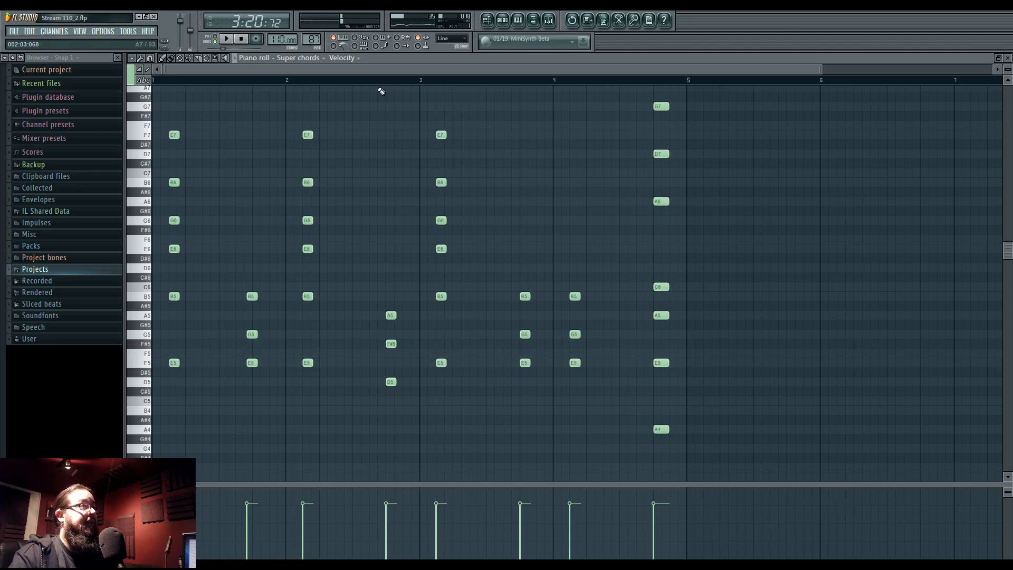
Play the reworked section from the chord pattern's second bar through the end of the build-up at bar 105
key("space")
left_click(285, 80)
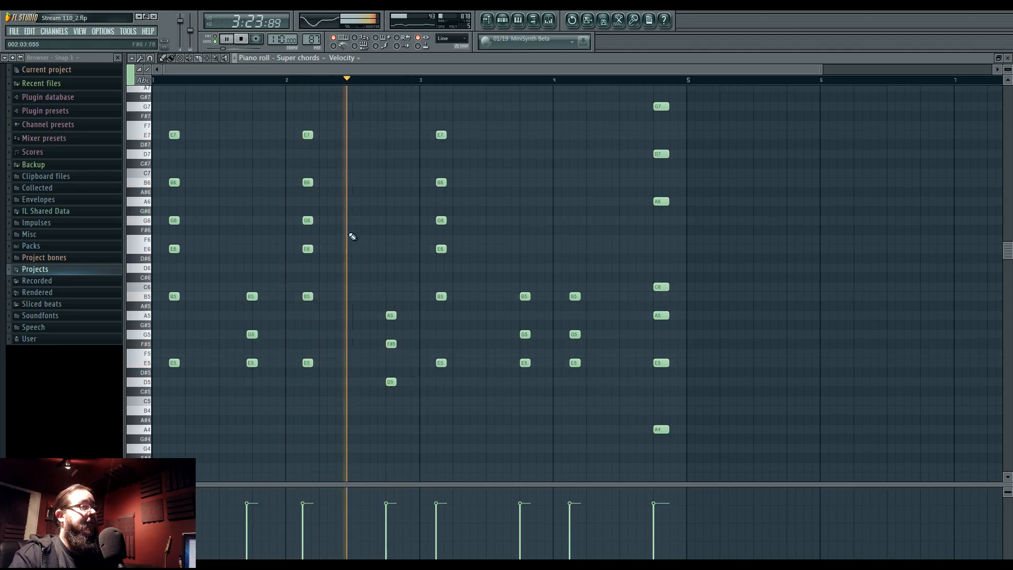
key("F5")
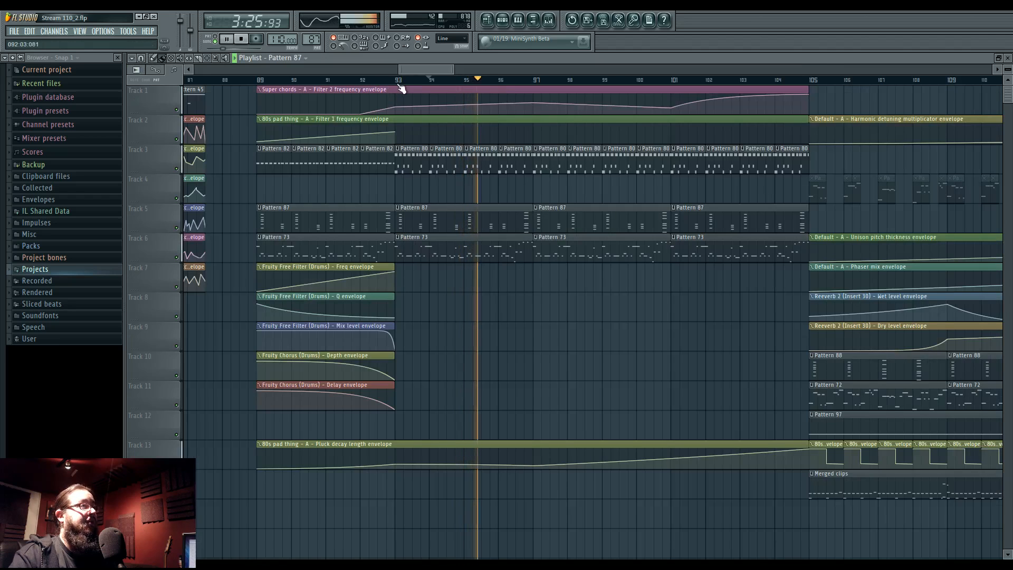
left_click_drag(531, 324, 475, 312)
right_click(504, 313)
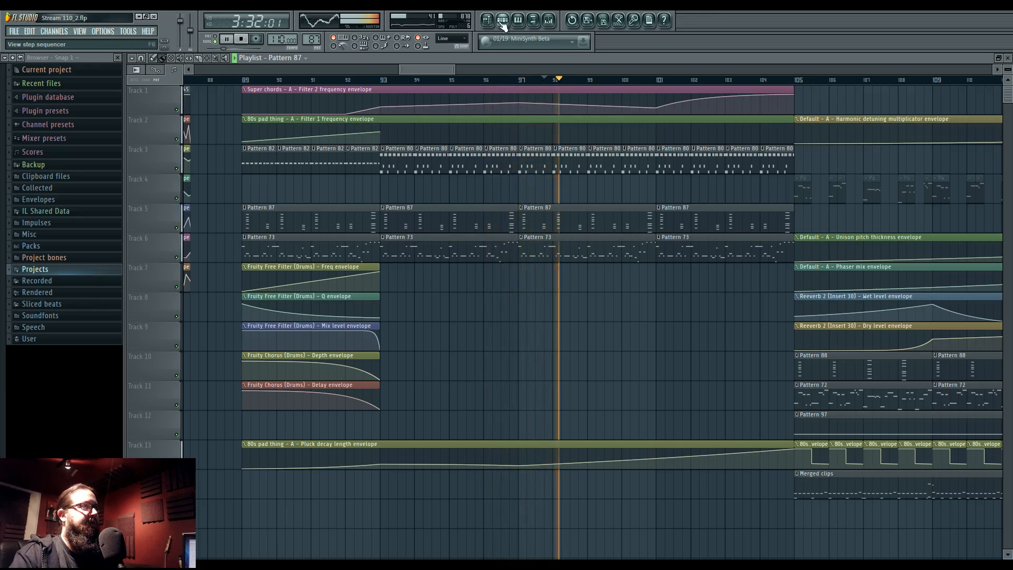
left_click(681, 81)
left_click_drag(660, 321, 531, 315)
scroll(585, 338, "down", 3)
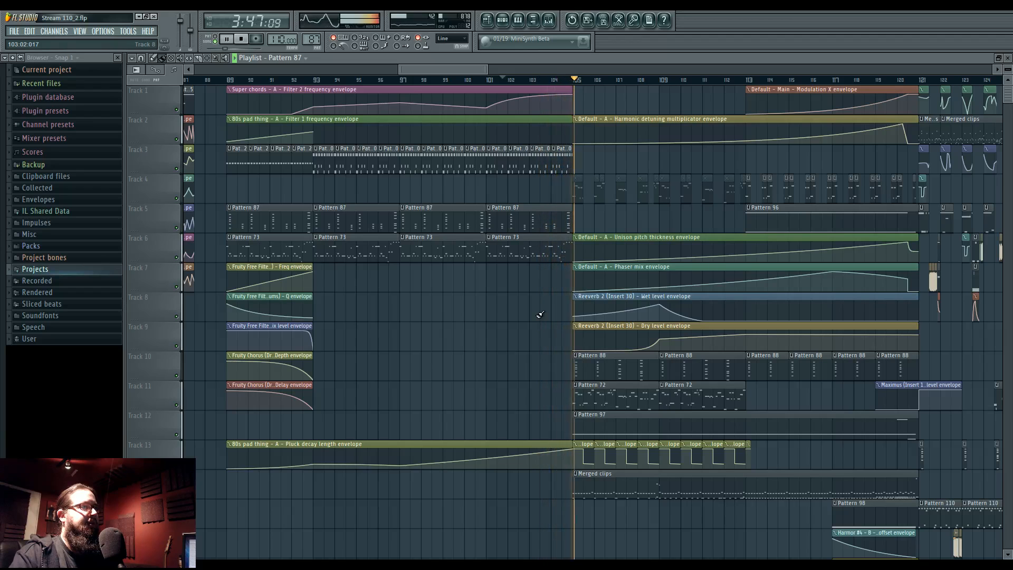
key("space")
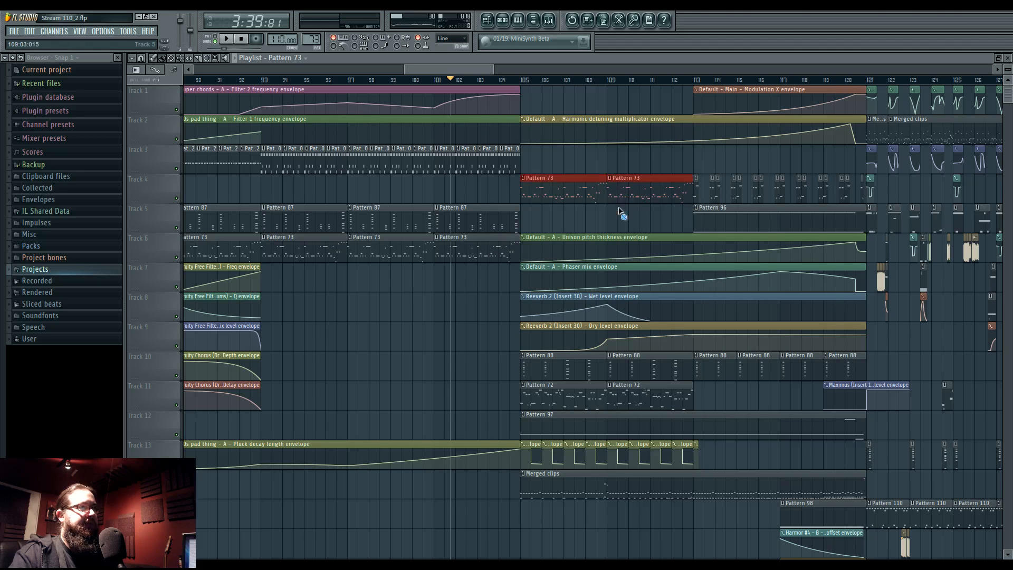
Move the two Pattern 73 clips from track 4 and the four from track 6 to track 15 at their original bars
left_click_drag(563, 184, 661, 209)
left_click_drag(574, 191, 574, 525)
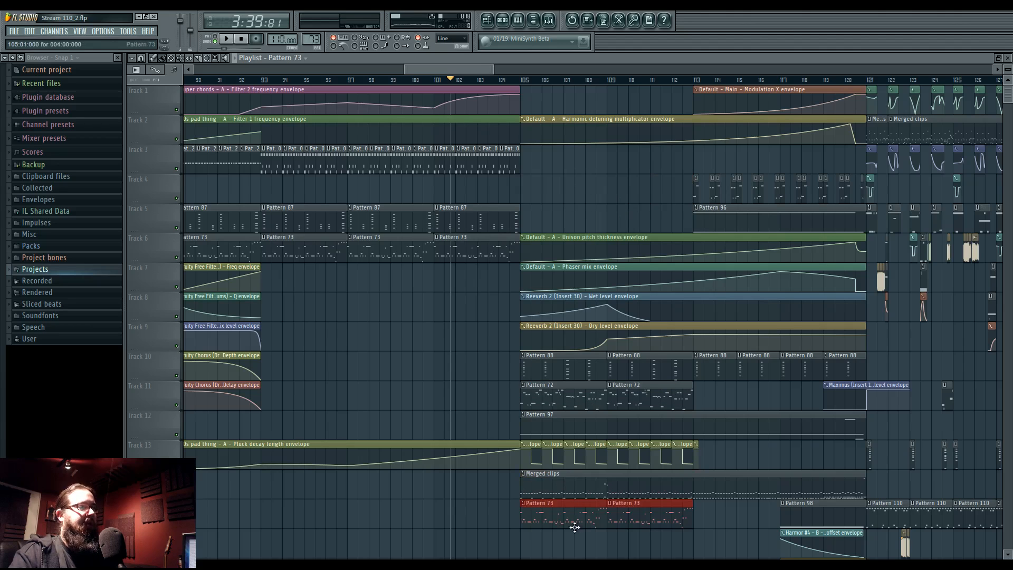
left_click_drag(442, 265, 394, 250)
left_click_drag(393, 249, 387, 515)
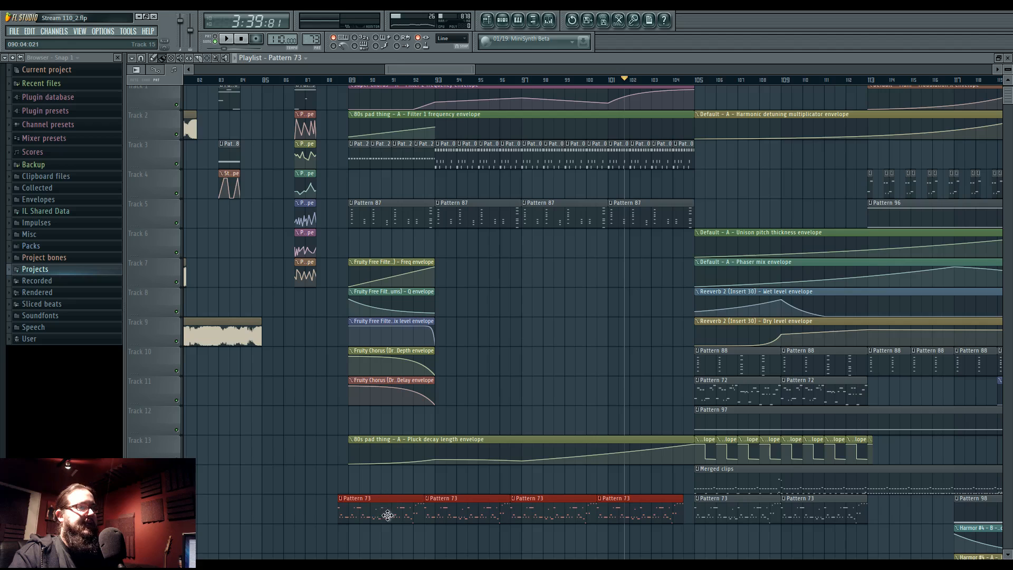
left_click(457, 429, "ctrl")
left_click_drag(457, 429, 293, 429)
left_click_drag(440, 310, 362, 301)
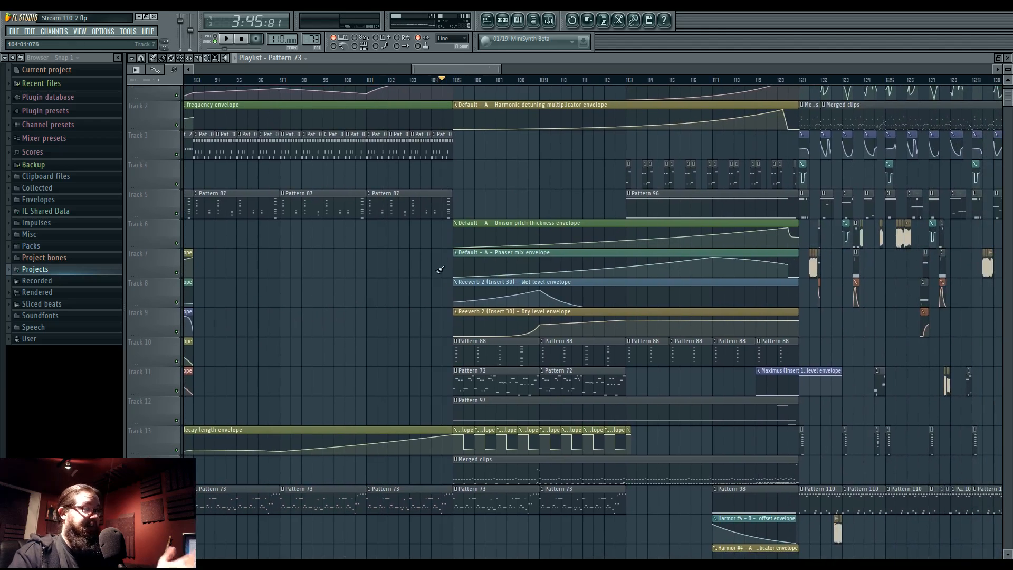
left_click_drag(408, 339, 444, 343)
Delete the old Pattern 88 clips on track 10 from bar 105 to 121 and place Pattern 87 at bars 105 and 109
right_click(533, 360)
right_click(603, 359)
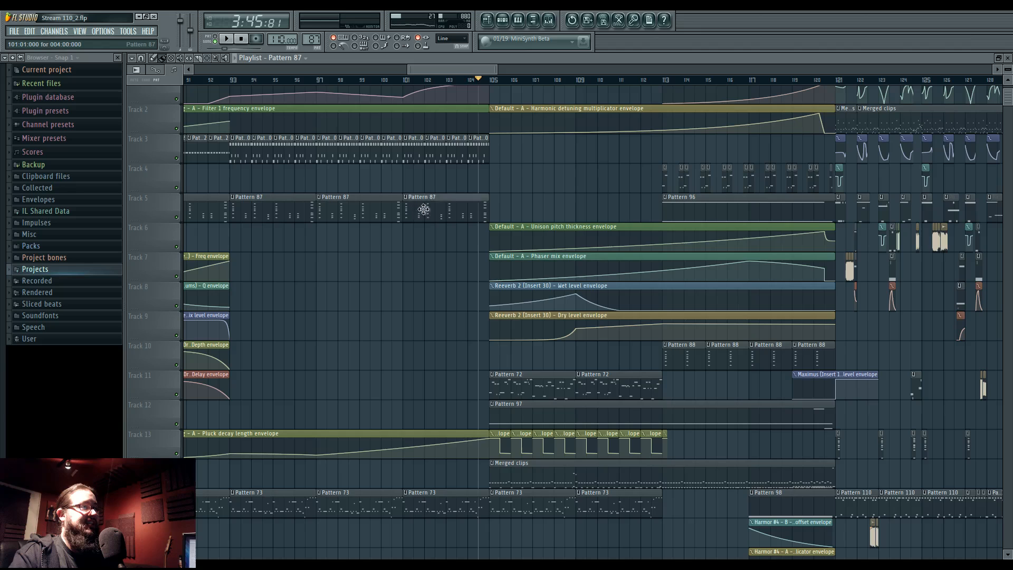
right_click(681, 360)
right_click(718, 359)
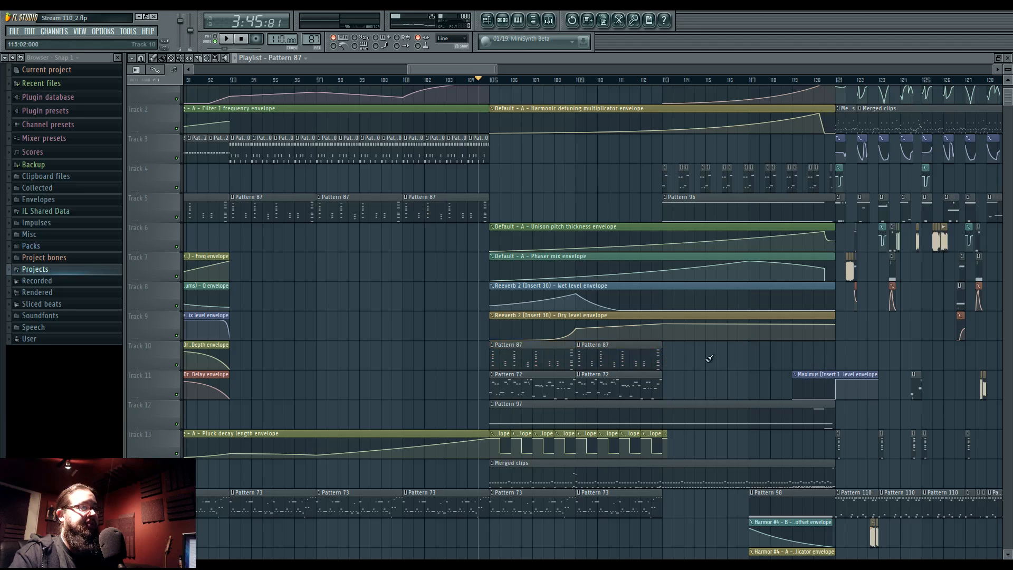
Make track 10's clip at bar 105 a unique pattern and delete the second chord in its bars 1 and 3
left_click(494, 346)
left_click(508, 400)
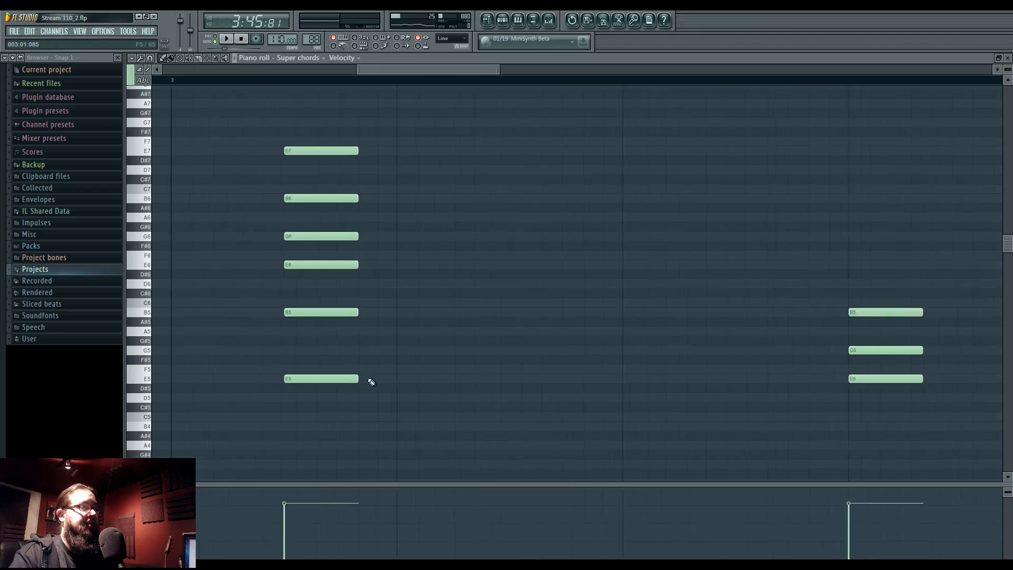
scroll(272, 327, "down", 3)
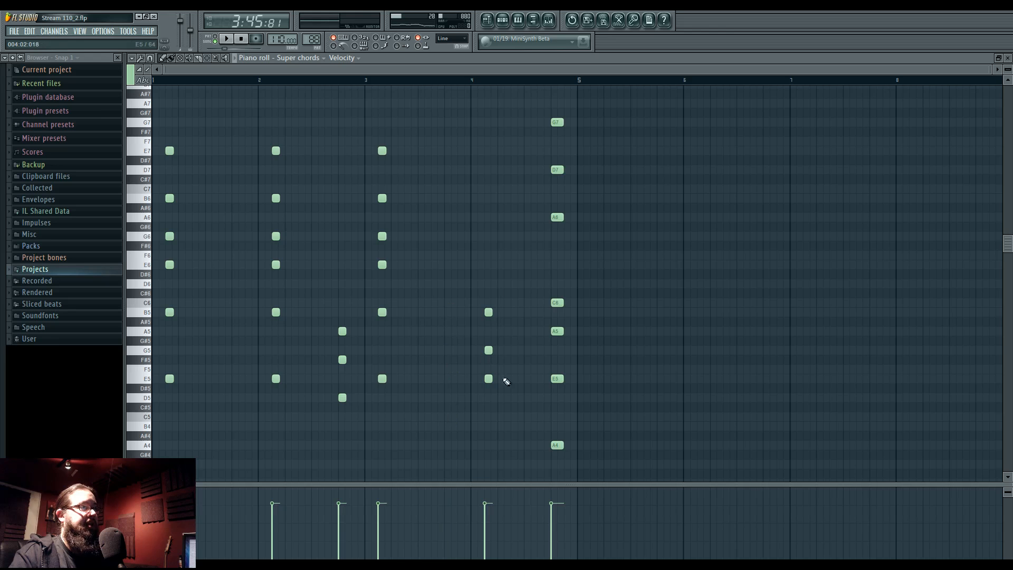
Continue the new Pattern 88 on track 10 with a four-bar clip at bar 109 and four two-bar clips from bar 113
left_click(488, 21)
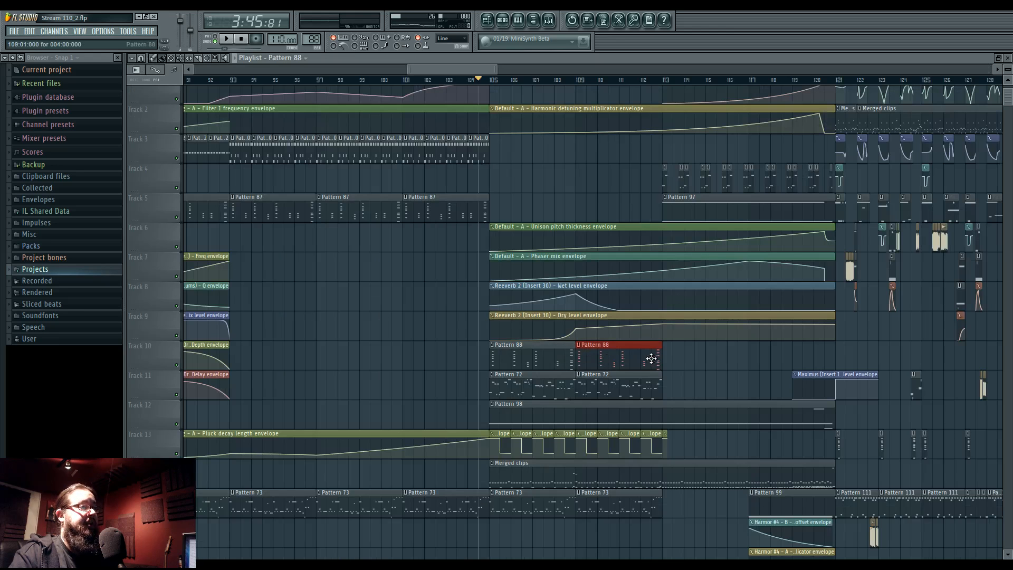
left_click(678, 359)
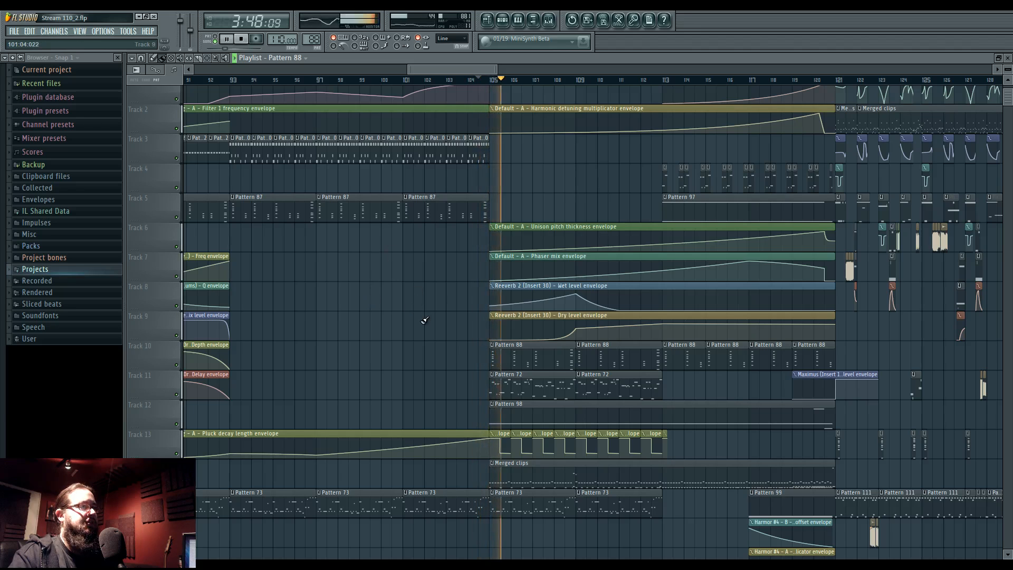
key("space")
Delete the two Pattern 72 clips on track 11 and all the short Pattern 72 clips on track 4 after bar 113
right_click(516, 390)
key("space")
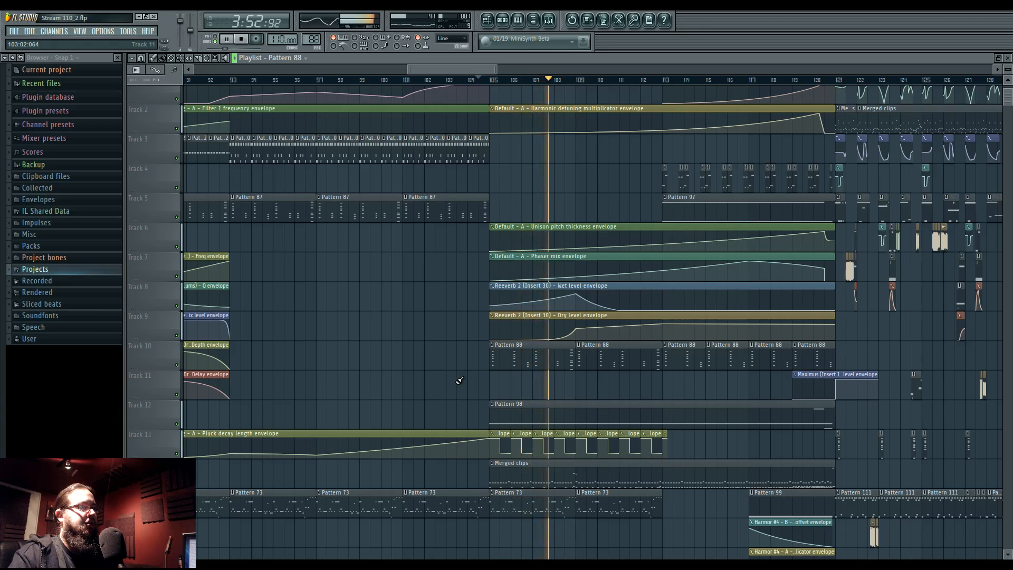
scroll(459, 380, "up", 1)
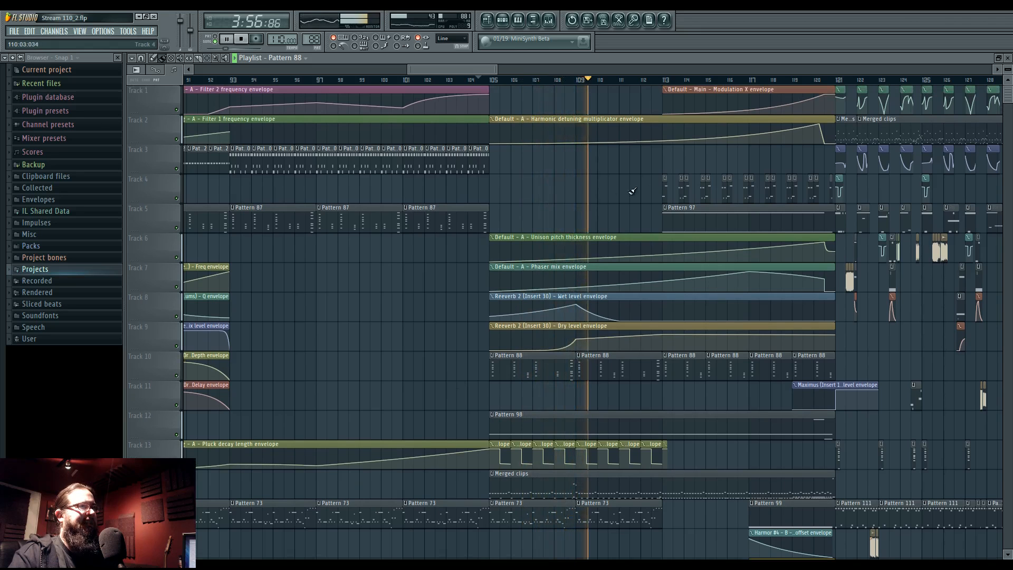
scroll(633, 191, "up", 3)
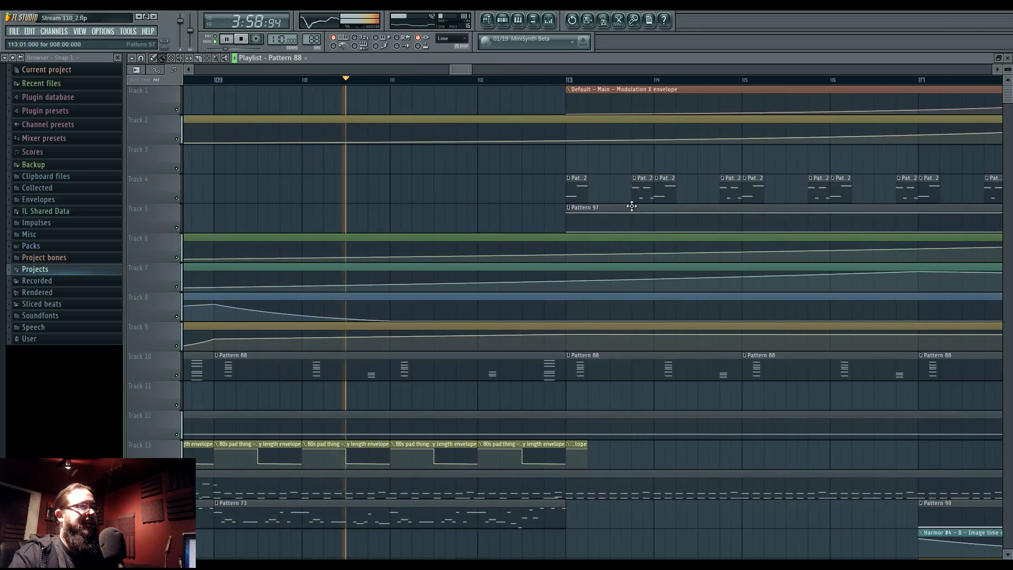
double_click(586, 193)
left_click(487, 20)
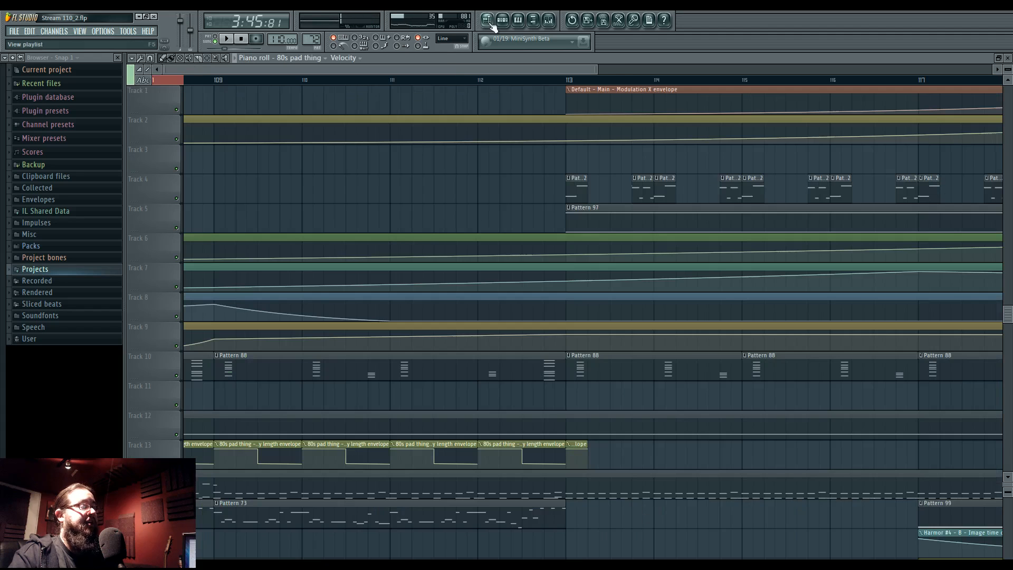
scroll(536, 307, "up", 3)
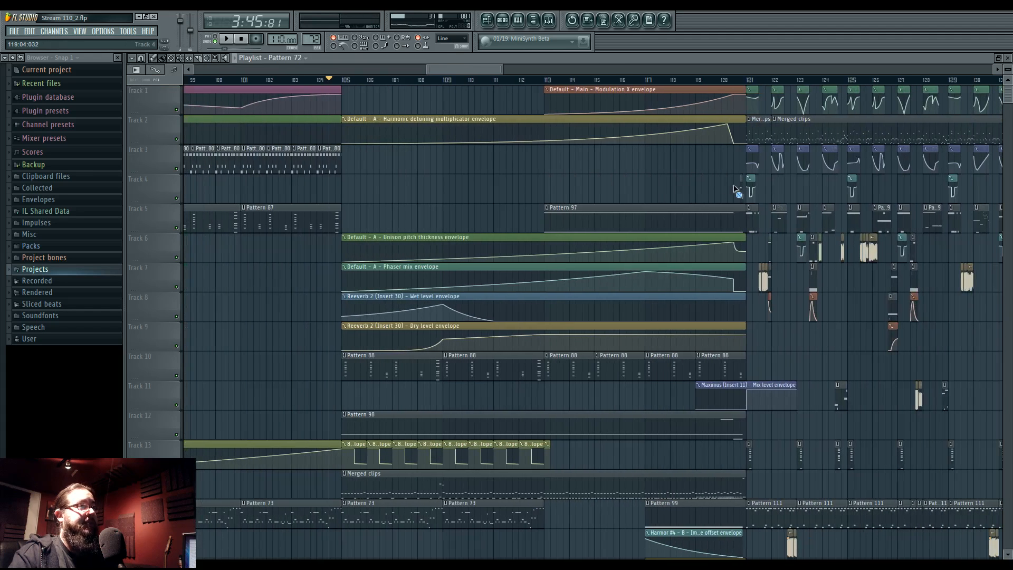
Place Pattern 73 on track 4 at bar 113 and shorten the clip to one beat while checking it in playback
left_click_drag(389, 503, 416, 439)
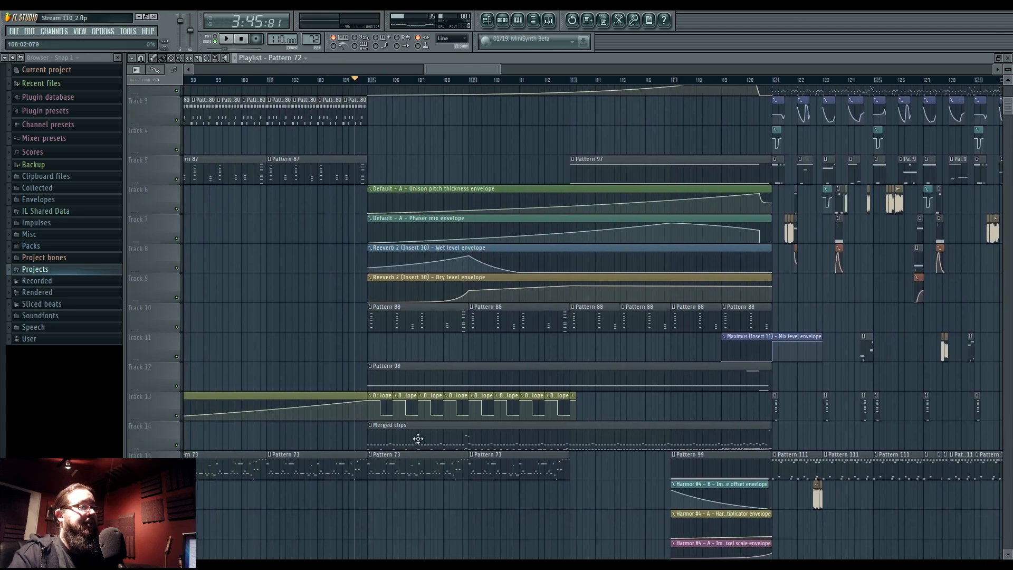
scroll(562, 317, "up", 3)
left_click_drag(596, 211, 461, 248)
left_click(443, 188)
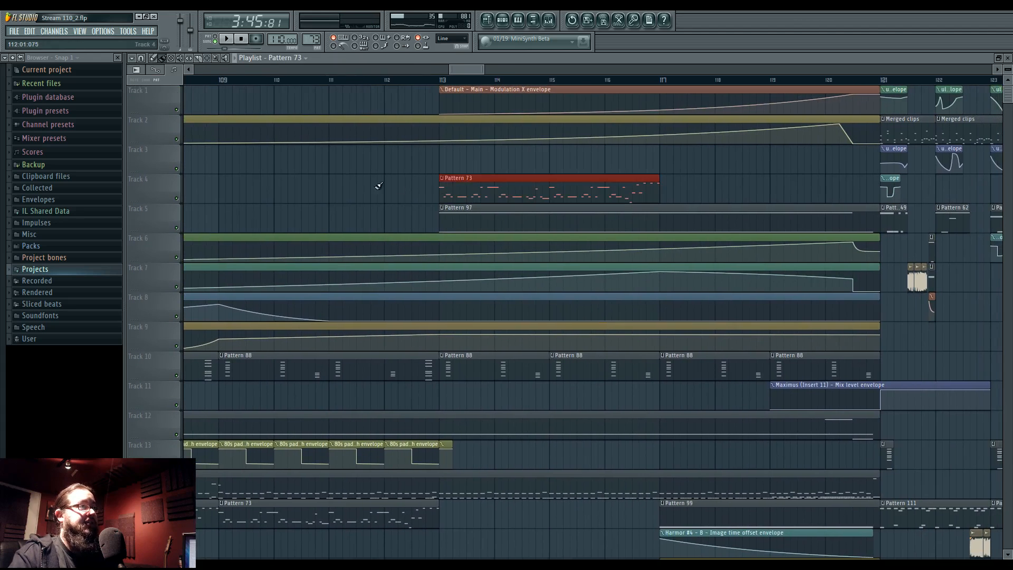
left_click_drag(664, 176, 459, 187)
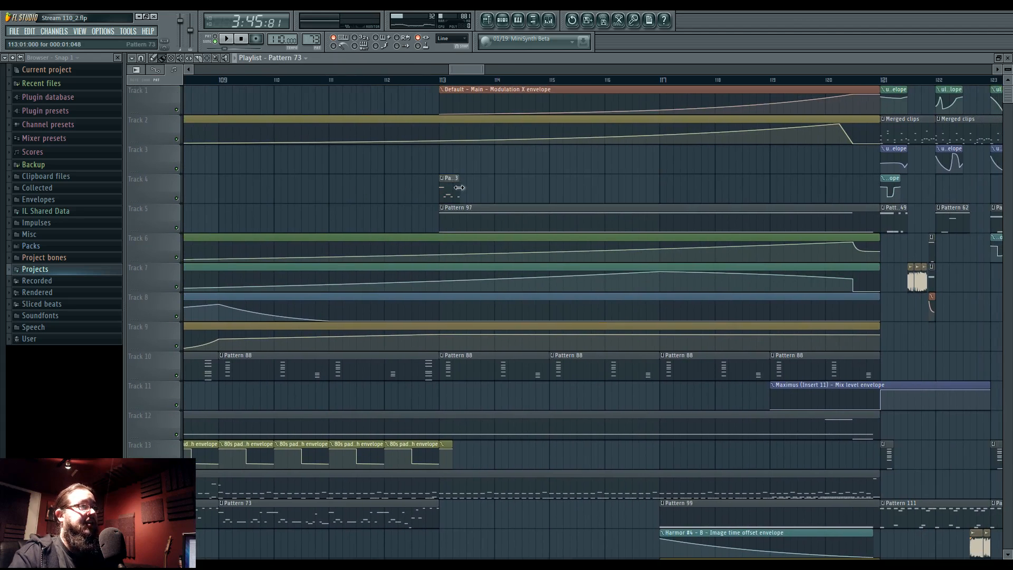
left_click(440, 81)
key("space")
left_click(500, 188)
right_click(499, 188)
key("space")
key("space")
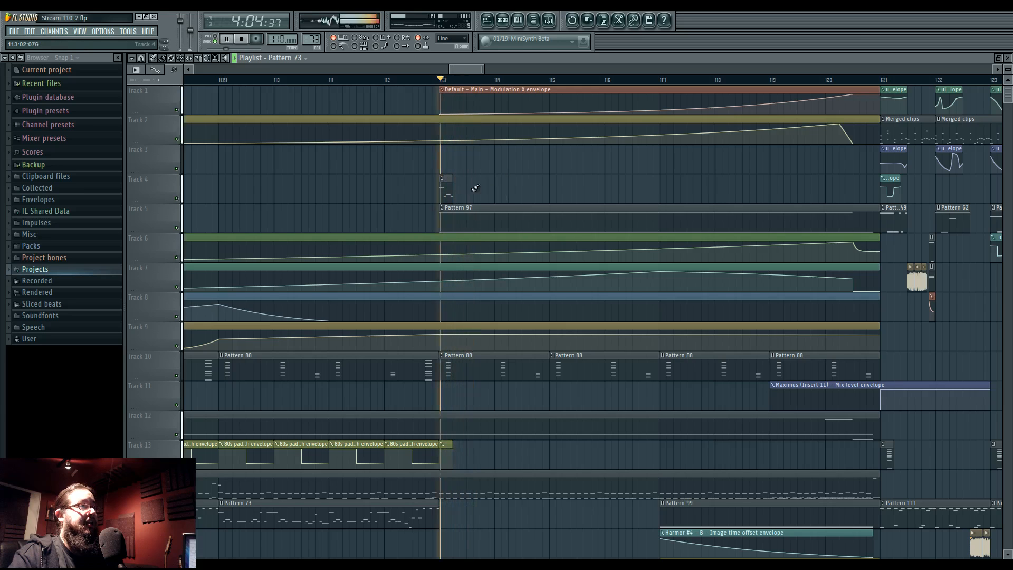
Repeat the one-beat clip every bar from 114, every half bar from 117, and put Pattern 73's last bar at bar 120
left_click(500, 188)
left_click(555, 188)
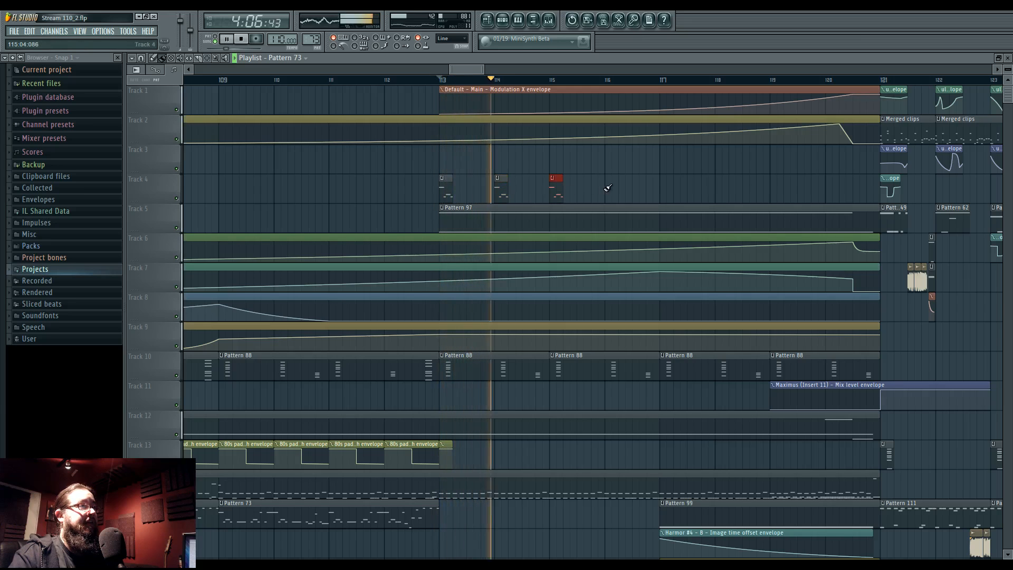
left_click(610, 188)
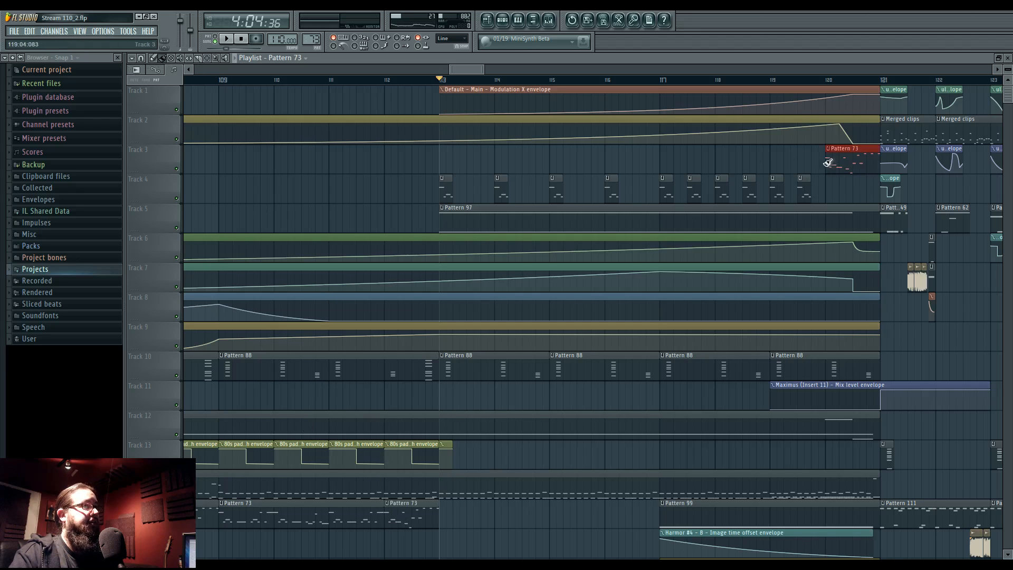
key("space")
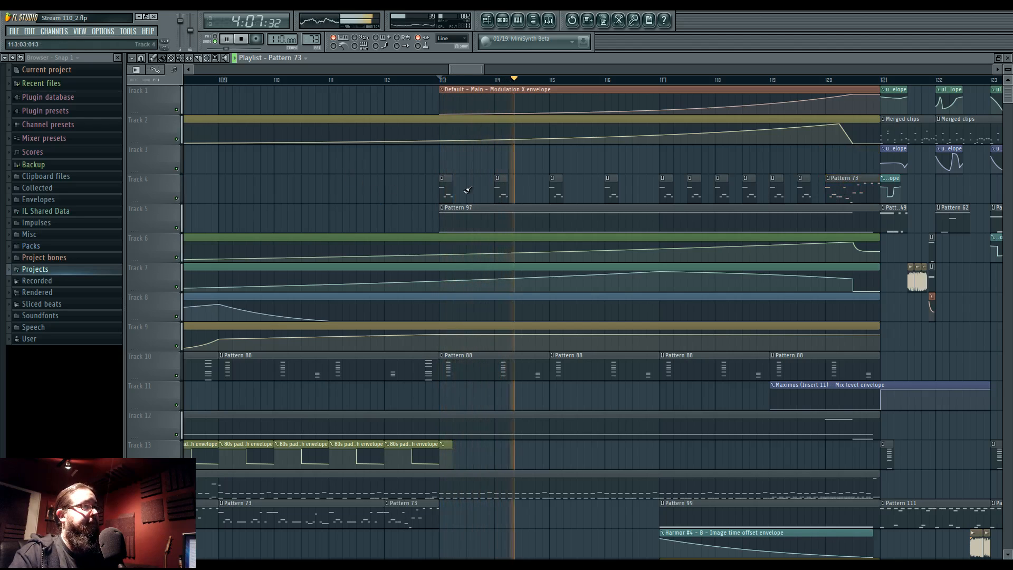
Lengthen the Pattern 73 clips at bars 113 to 116 on track 4 to two beats each
key("space")
left_click_drag(443, 190, 616, 185)
mouse_move(408, 177)
left_mouse_down()
mouse_move(623, 199)
mouse_move(633, 185)
left_mouse_up()
key("space")
key("ctrl+d")
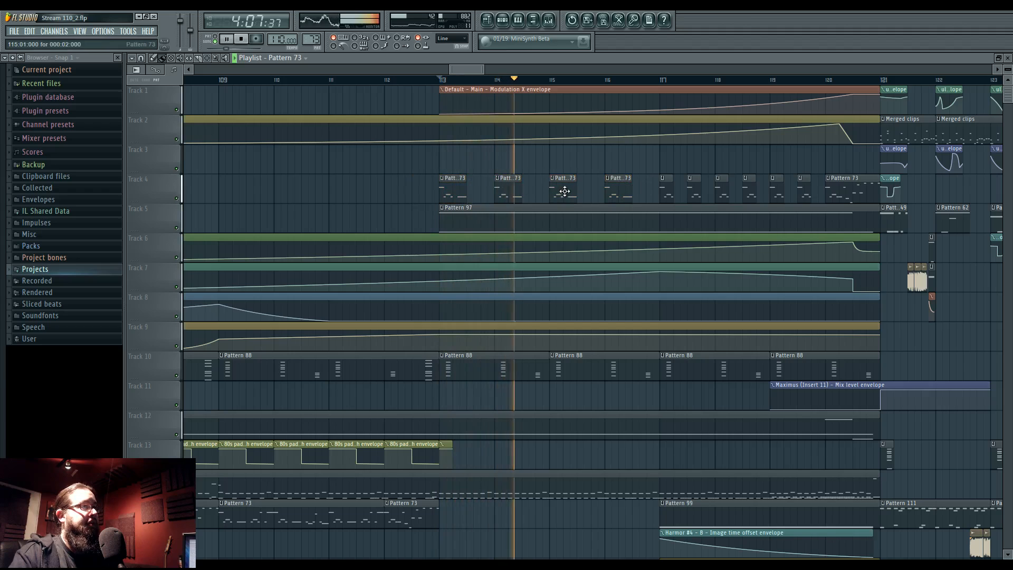
Shorten the clips at bars 113 and 115 to one beat and replace bar 116's clip with Pattern 73's one-bar ending
key("space")
left_click_drag(463, 184, 453, 185)
key("space")
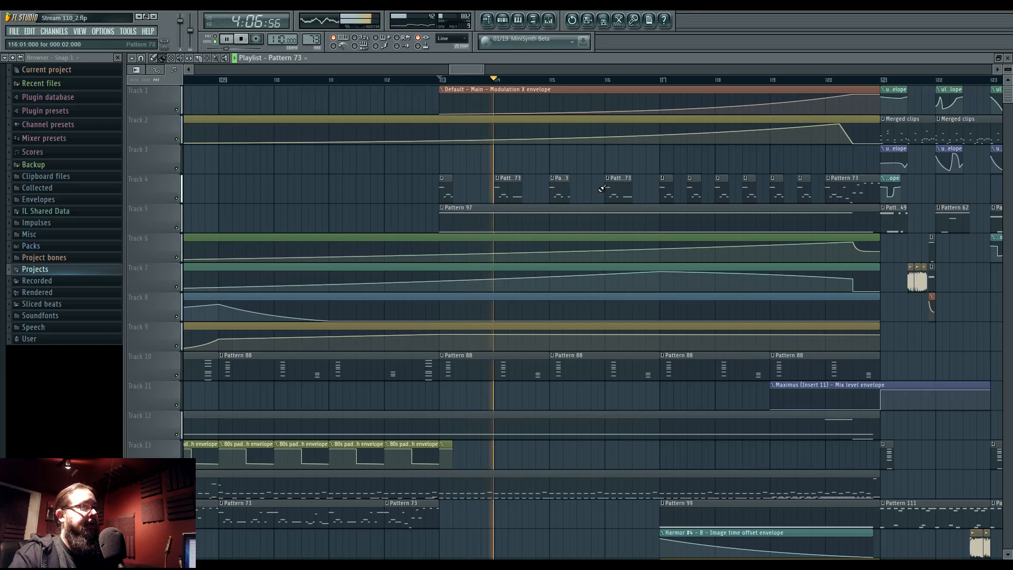
left_click_drag(575, 188, 563, 188)
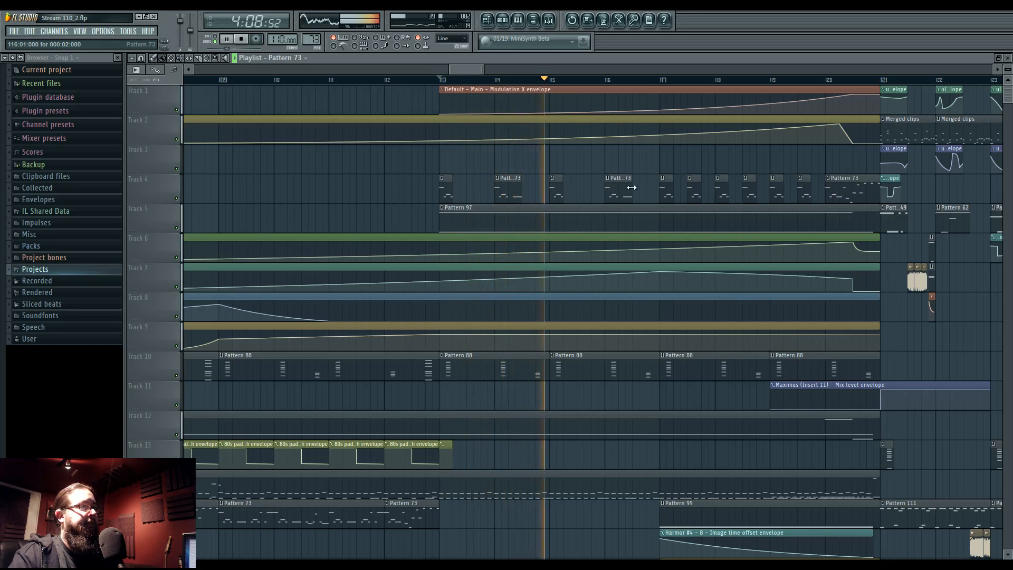
left_click(605, 164)
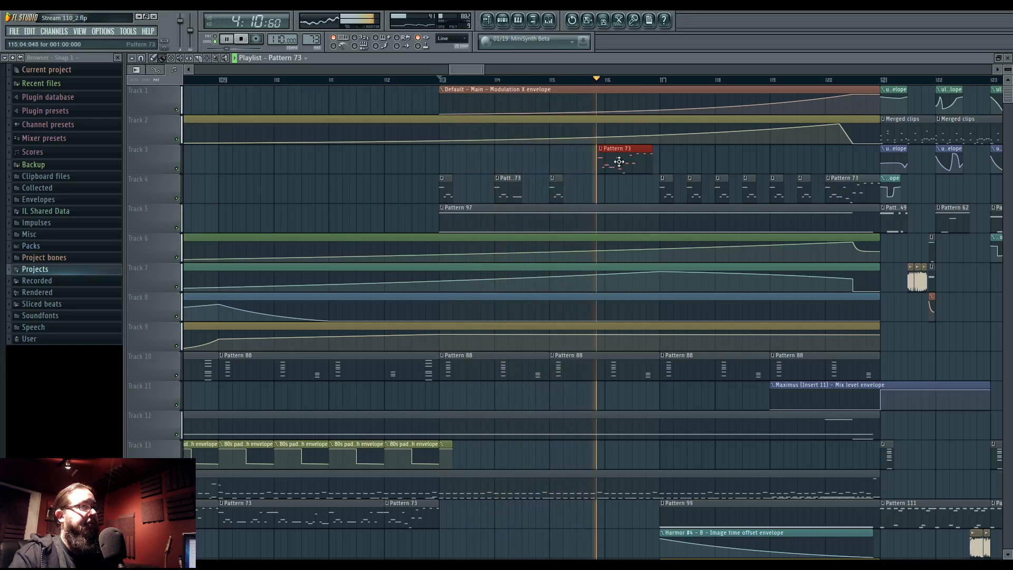
left_click_drag(618, 162, 638, 188)
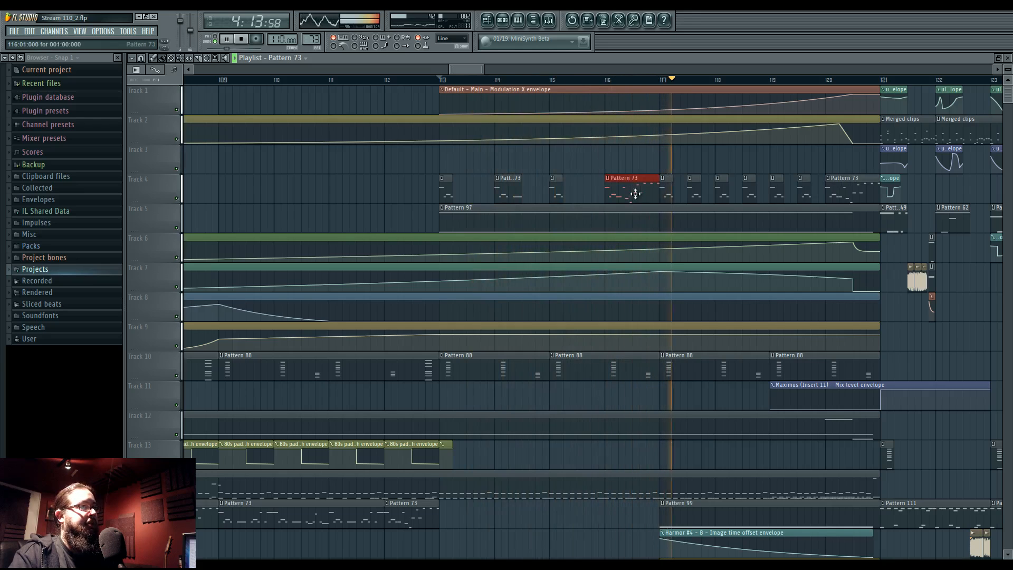
Delete the mid-bar Pattern 73 clips in bars 117, 118 and 119, and lengthen the bar 118 clip to two beats
right_click(697, 189)
key("space")
key("space")
left_click(660, 79)
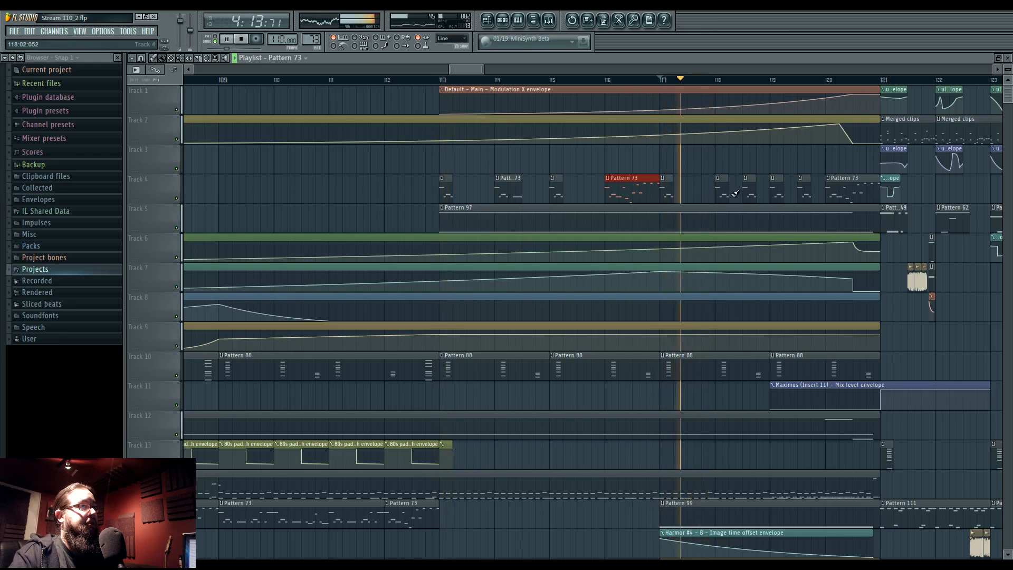
left_click_drag(727, 194, 744, 194)
right_click(749, 195)
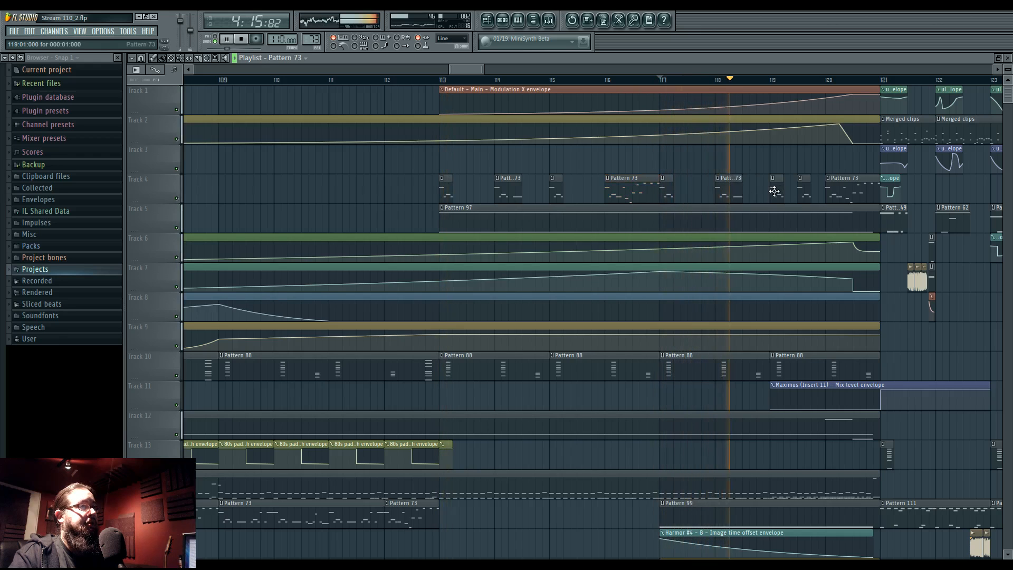
right_click(806, 192)
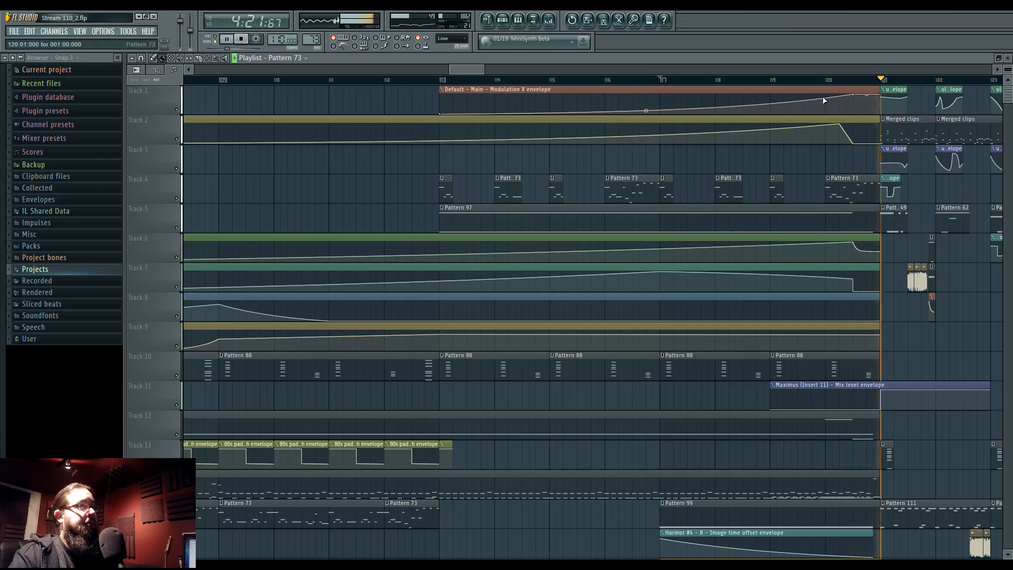
Shorten the final Pattern 73 clip at bar 120 to two and a half beats and play the transition
key("space")
key("space")
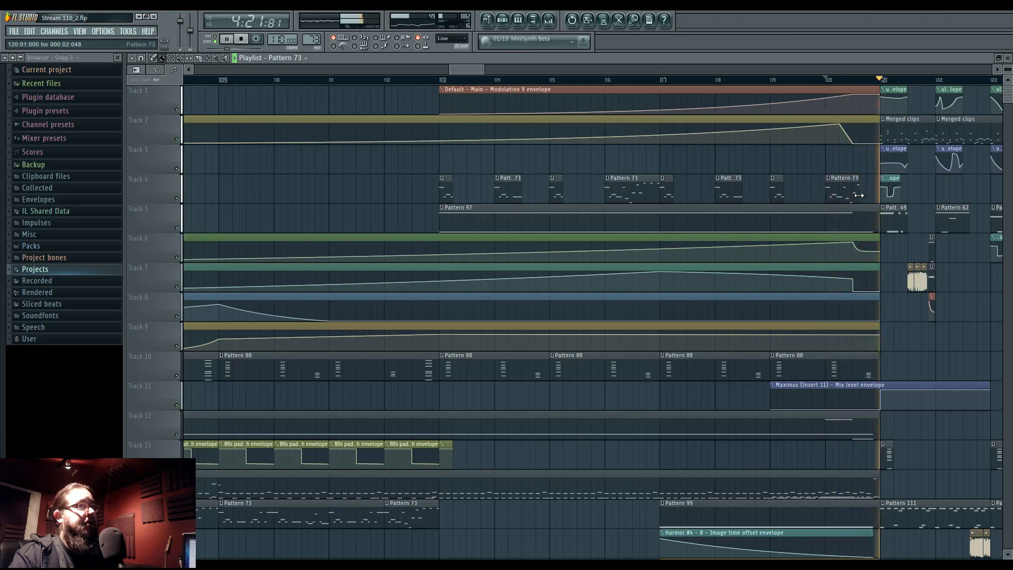
key("space")
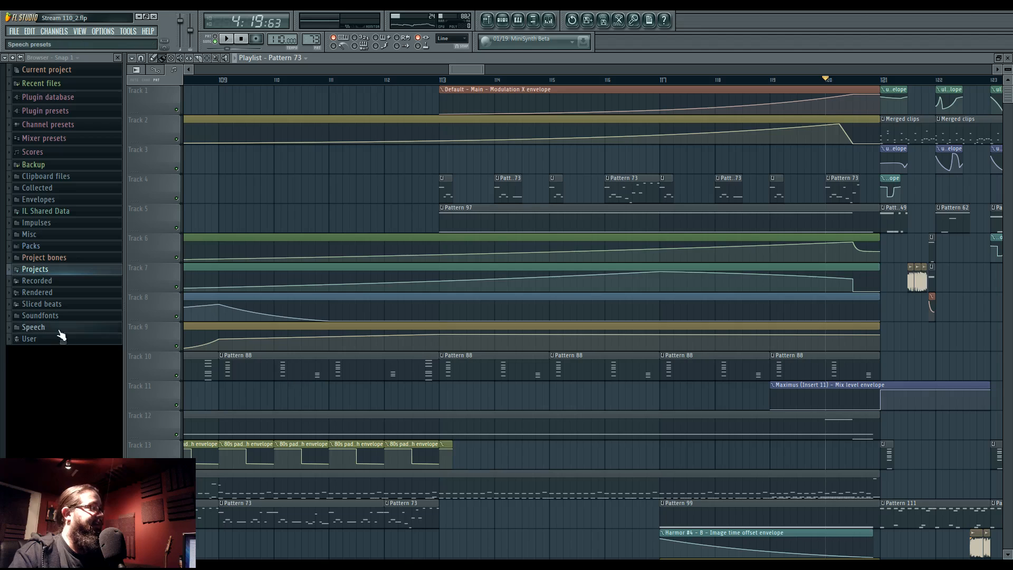
Open the Vocals sample folder in the browser's Packs
left_click(88, 342)
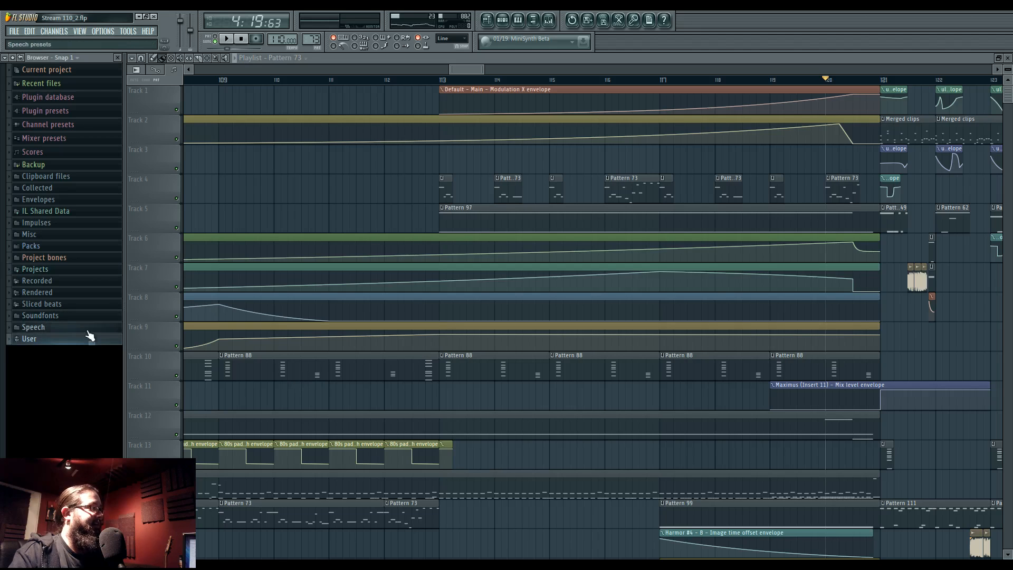
left_click(88, 332)
scroll(87, 332, "up", 5)
left_click(70, 228)
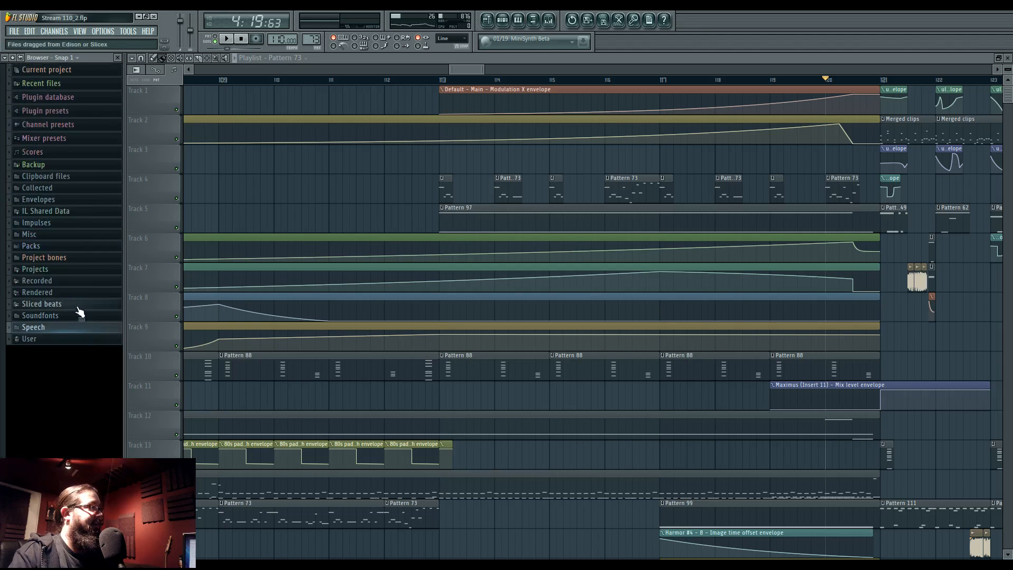
left_click(74, 246)
left_click(72, 490)
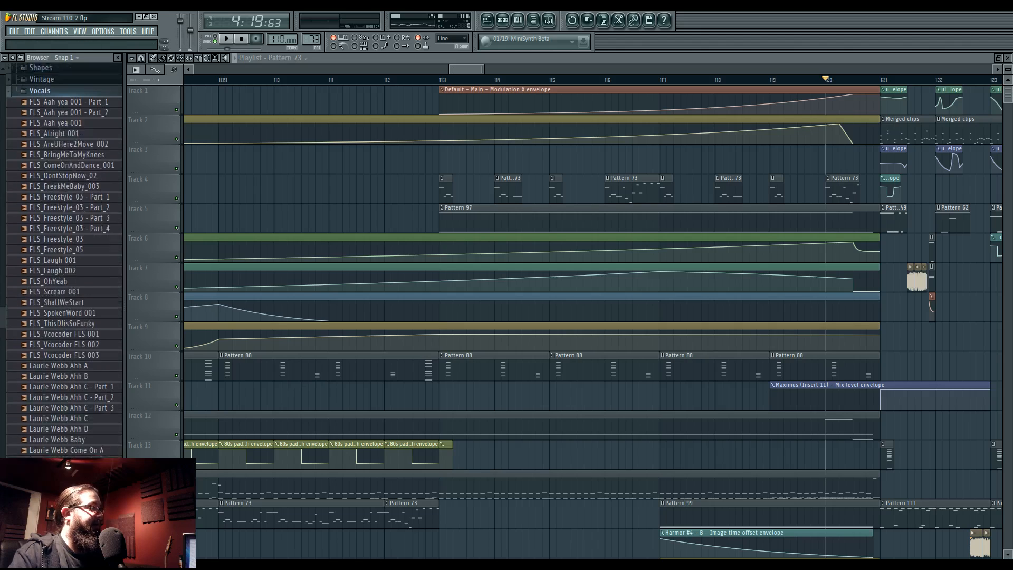
Look through the vocal samples in the browser's Vocals pack
scroll(74, 446, "down", 8)
scroll(82, 447, "down", 4)
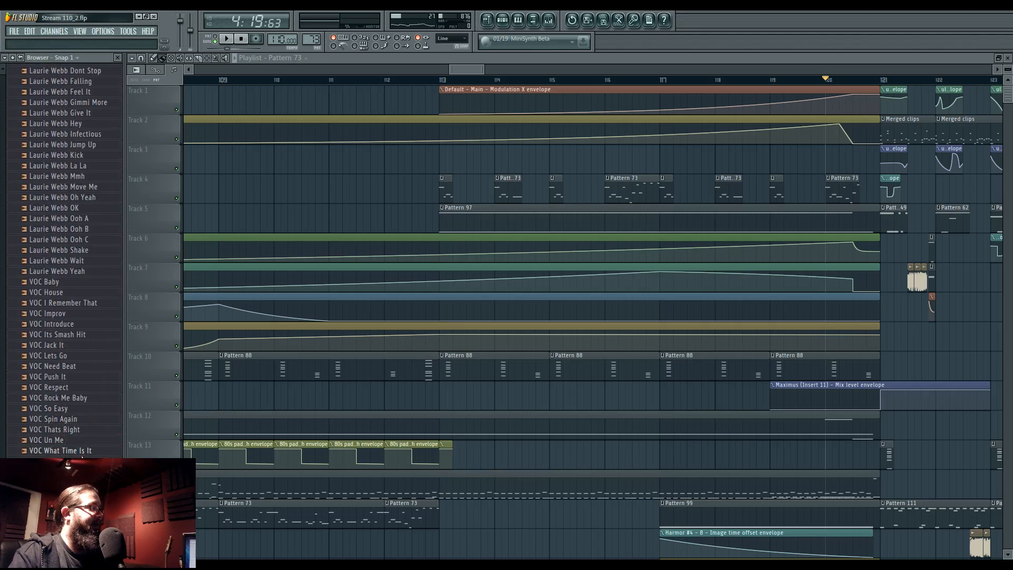
scroll(80, 457, "up", 20)
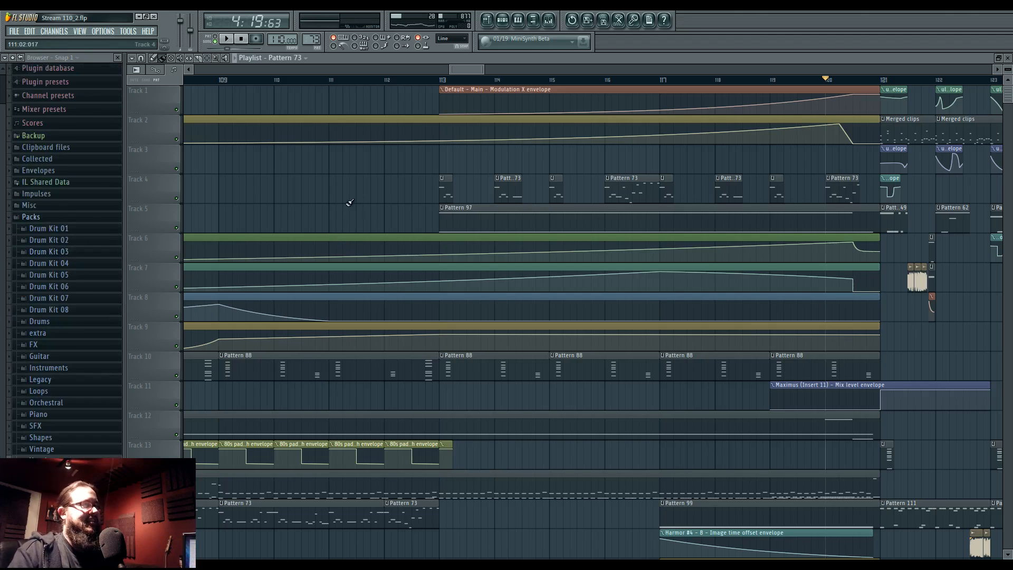
Play back the playlist arrangement from bar 105
scroll(469, 88, "down", 3)
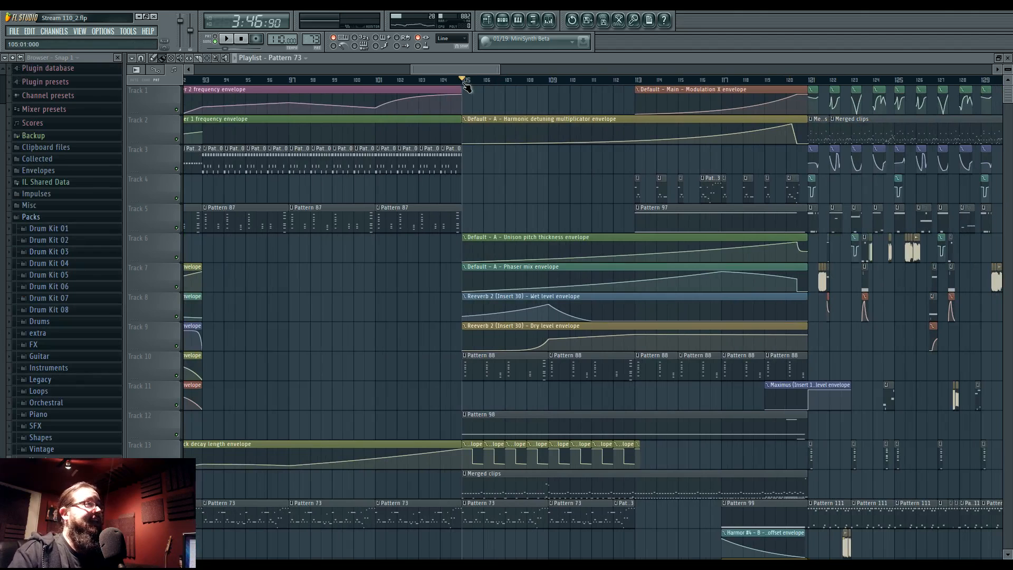
left_click(191, 80)
left_click_drag(421, 274, 607, 266)
key("space")
left_click_drag(492, 304, 471, 304)
left_click_drag(596, 298, 256, 322)
left_click(360, 80)
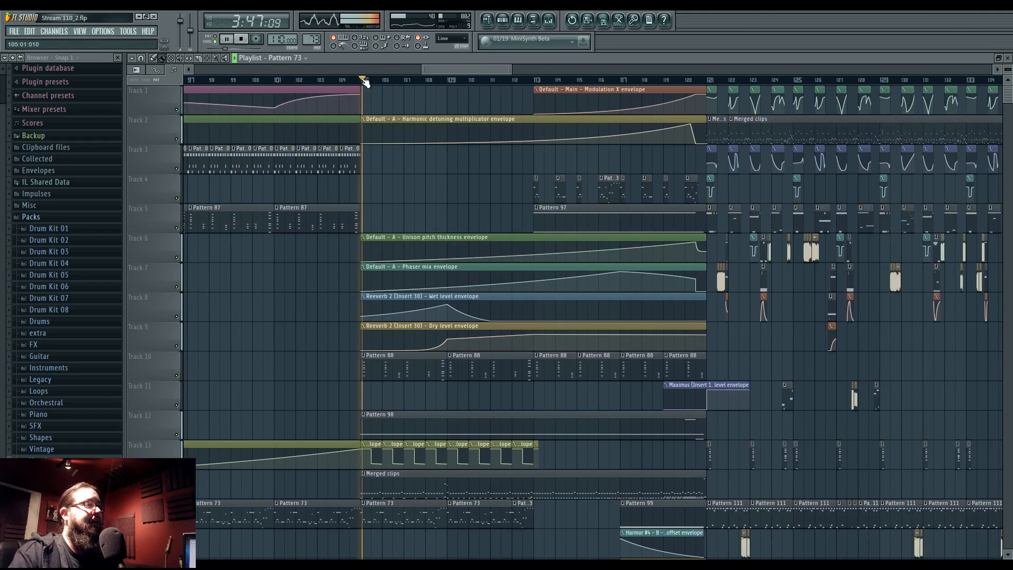
Open the merged Superior Drummer clip on track 14 in the piano roll and audition it from bar 5
double_click(453, 487)
key("space")
scroll(401, 400, "down", 1)
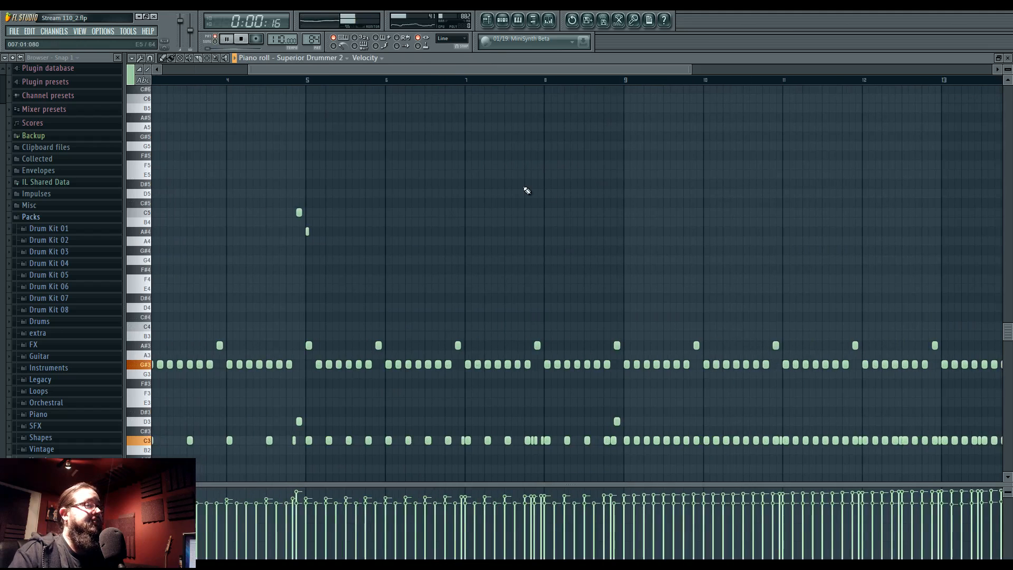
left_click(303, 80)
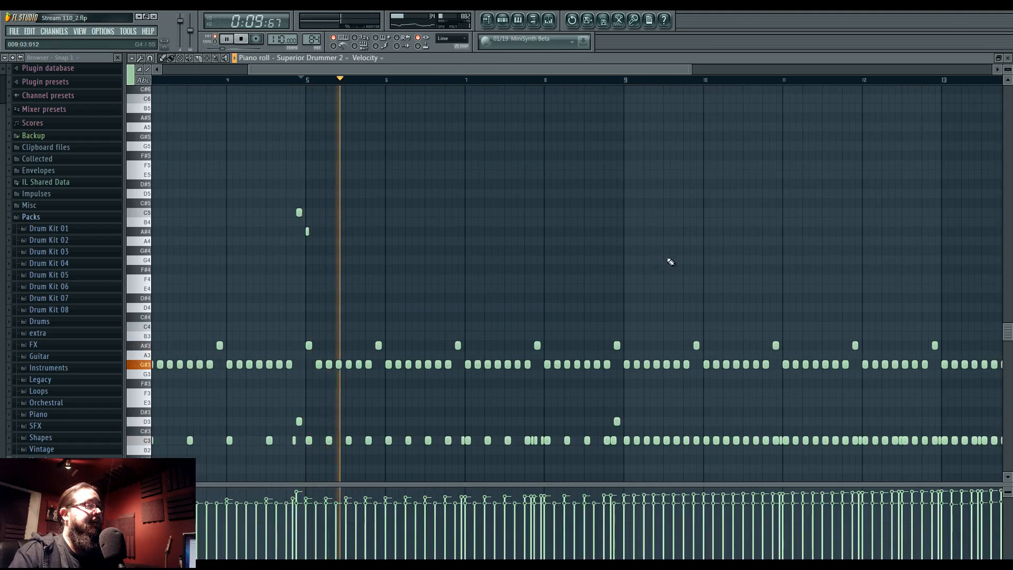
left_click_drag(647, 273, 373, 281)
left_click(503, 21)
left_click(502, 22)
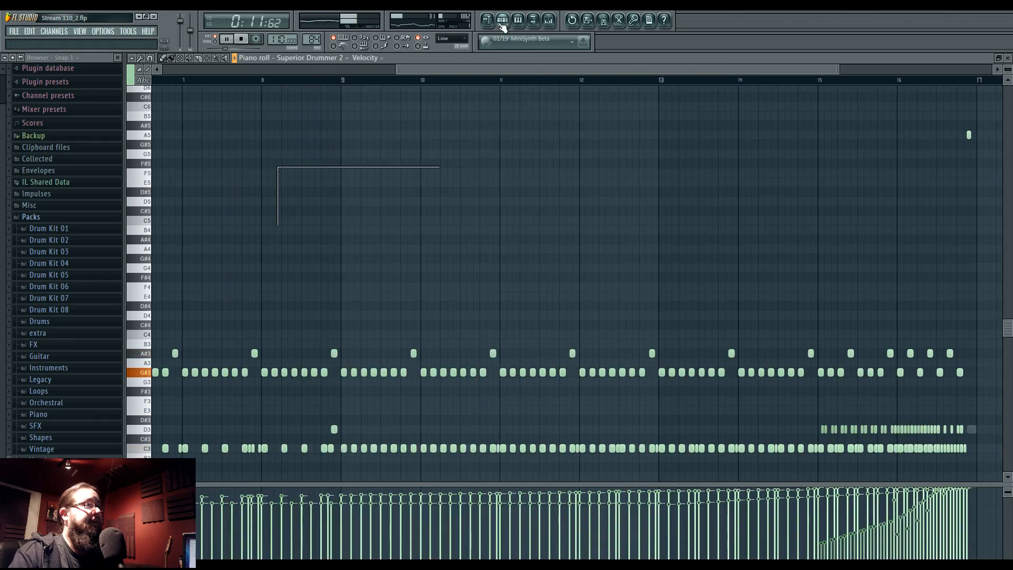
left_click(502, 21)
left_click(503, 21)
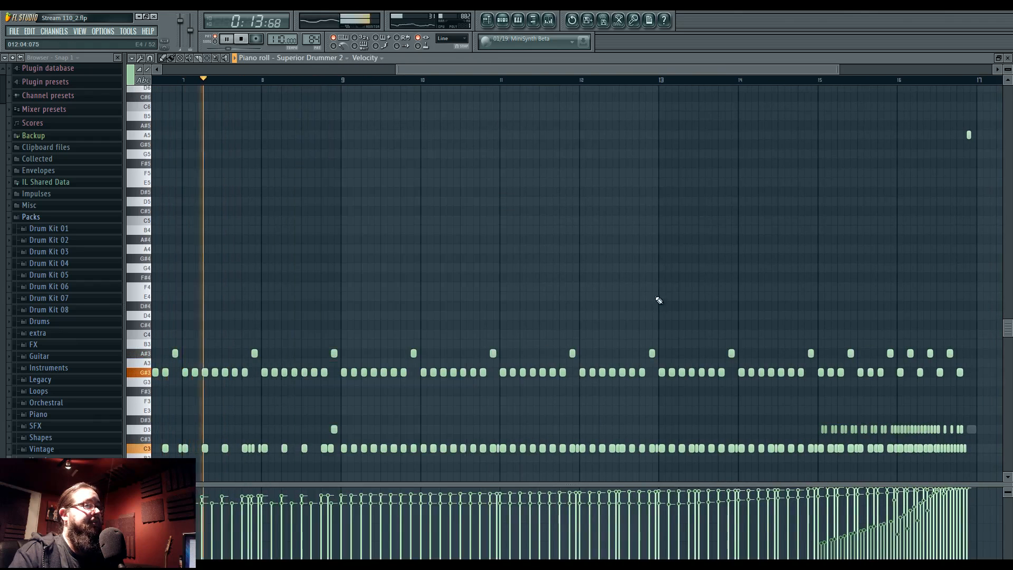
Play back the closing drum build-up in the piano roll from bar 15
left_click_drag(656, 299, 469, 212)
scroll(625, 179, "up", 2)
left_click_drag(624, 179, 562, 162)
left_click(549, 80)
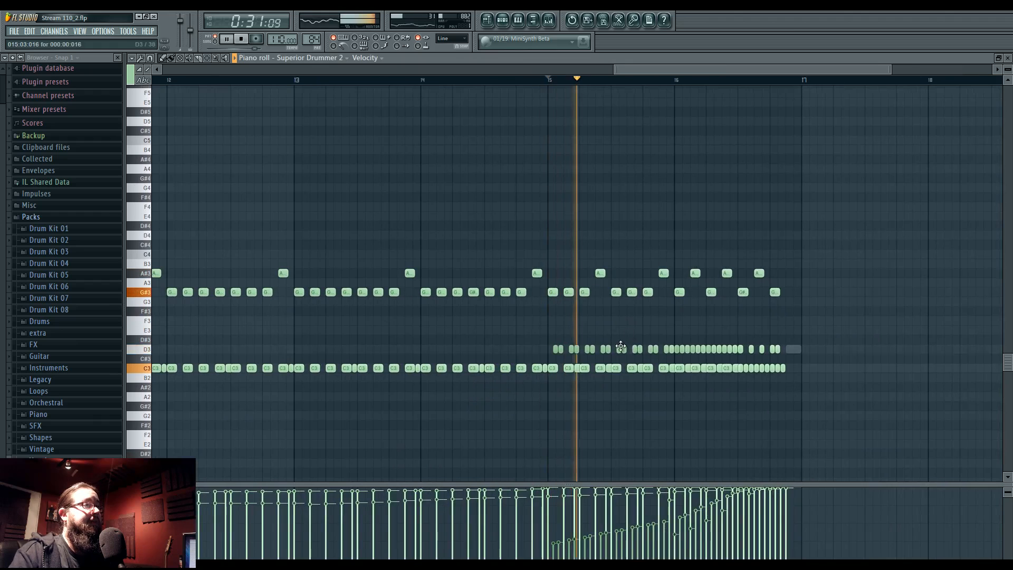
left_click_drag(585, 336, 526, 337)
scroll(581, 333, "up", 1)
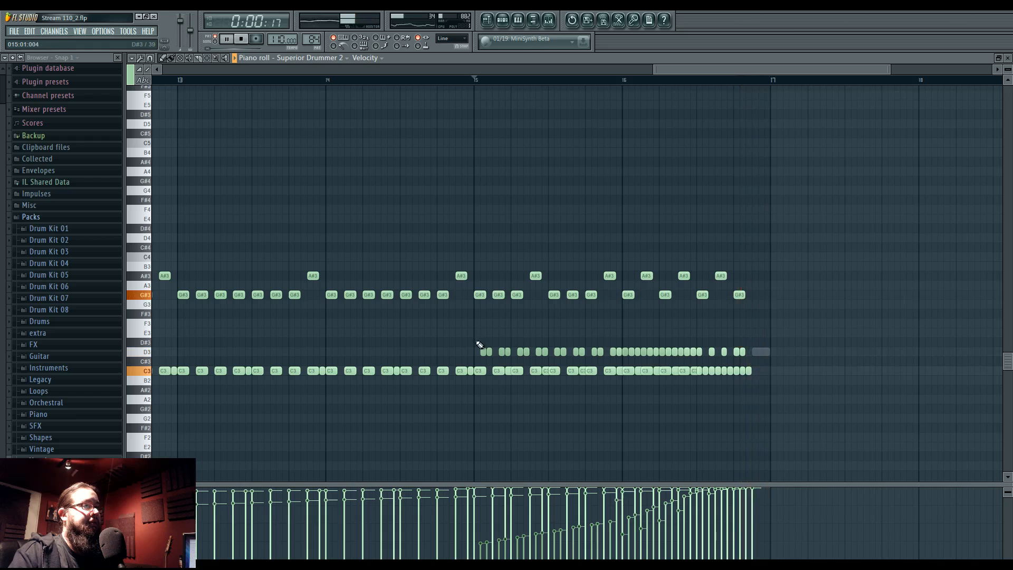
Copy the D3 snare roll notes in bars 15 and 16 and paste them on the E3 row to layer the roll
left_click_drag(463, 339, 763, 357)
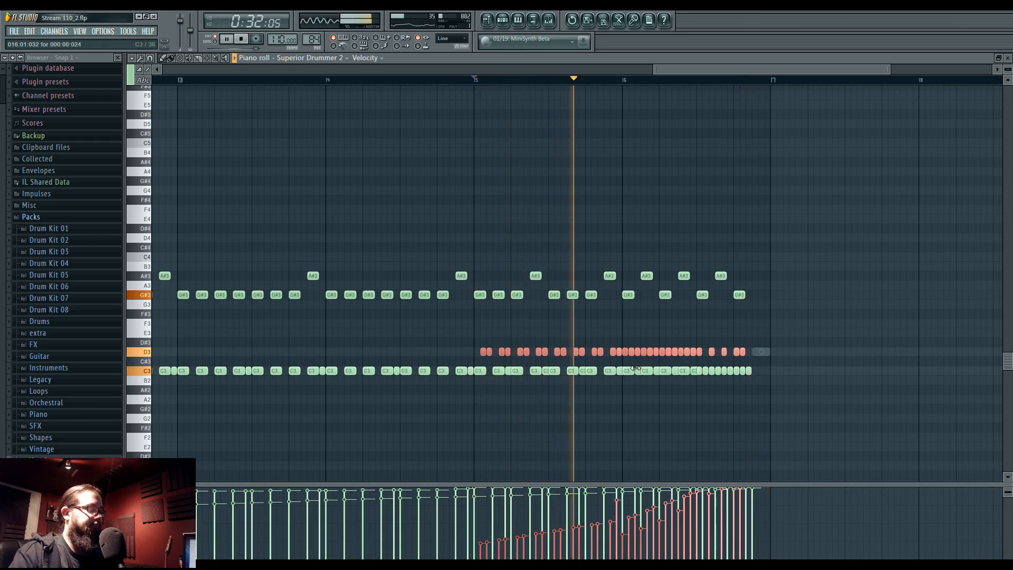
key("ctrl+c")
key("ctrl+v")
left_click_drag(330, 356, 630, 342)
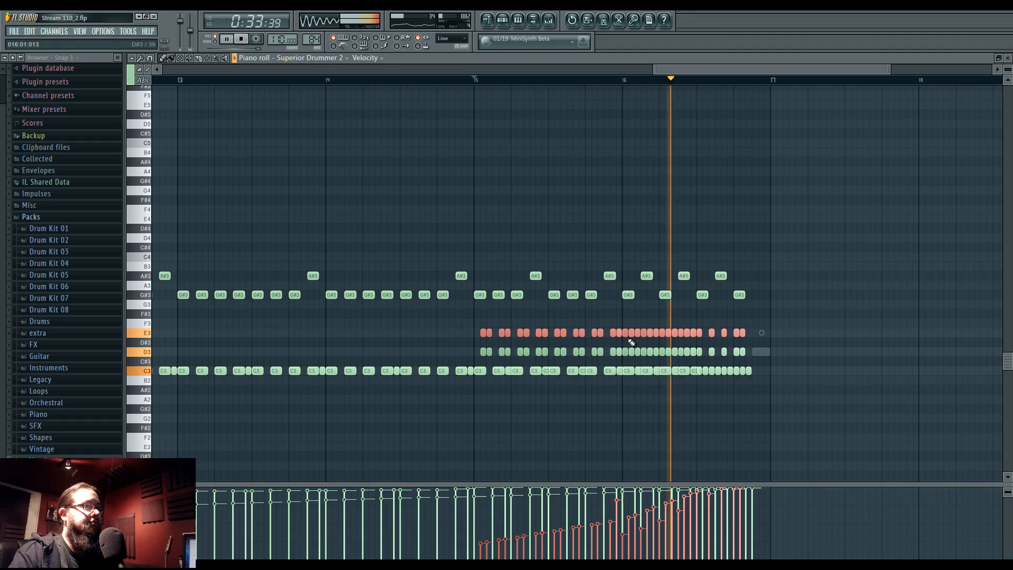
key("space")
left_click(559, 431)
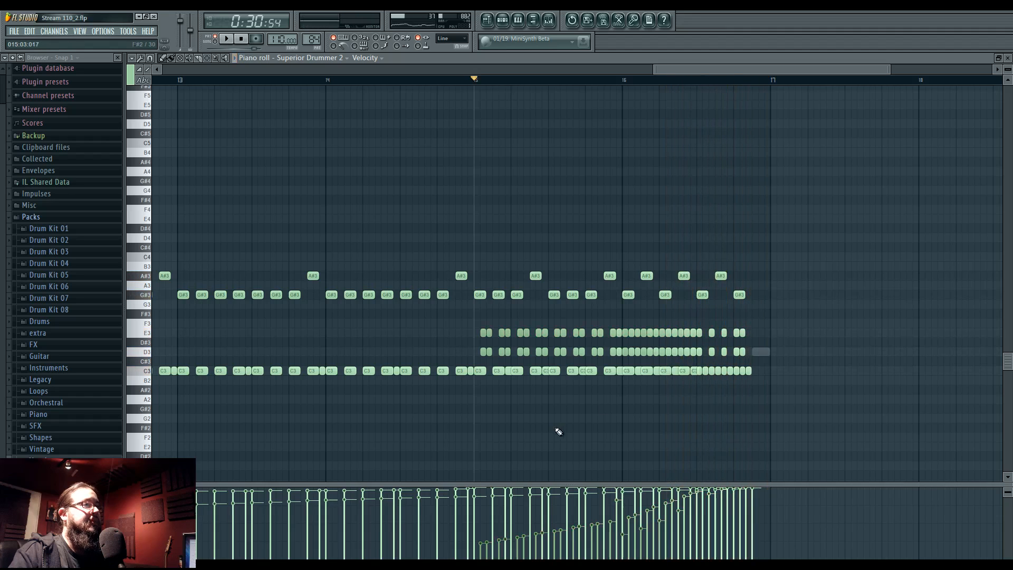
Return to the playlist and play the build-up section from bar 109
left_click(492, 20)
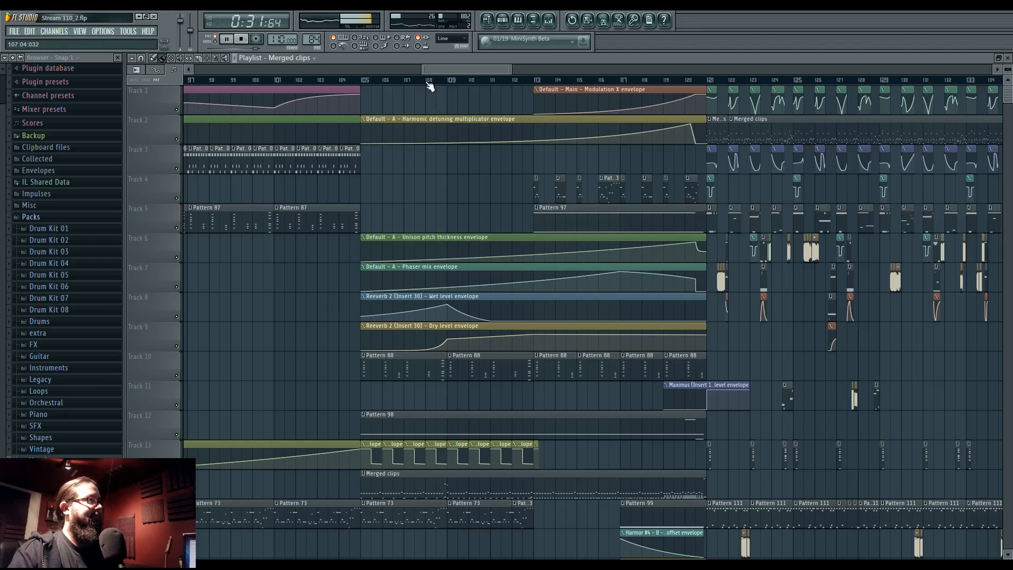
left_click(449, 85)
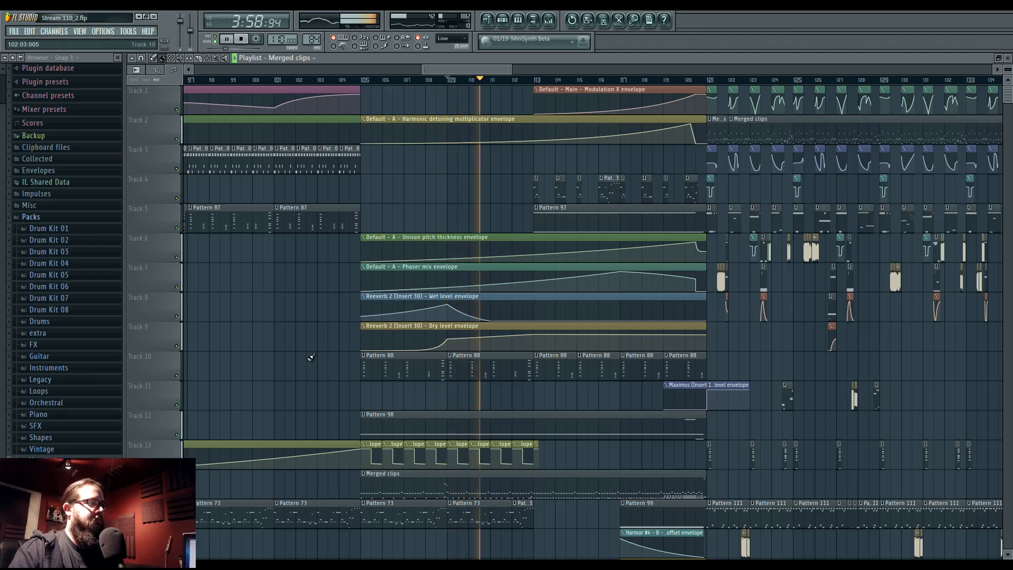
left_click_drag(310, 354, 319, 337)
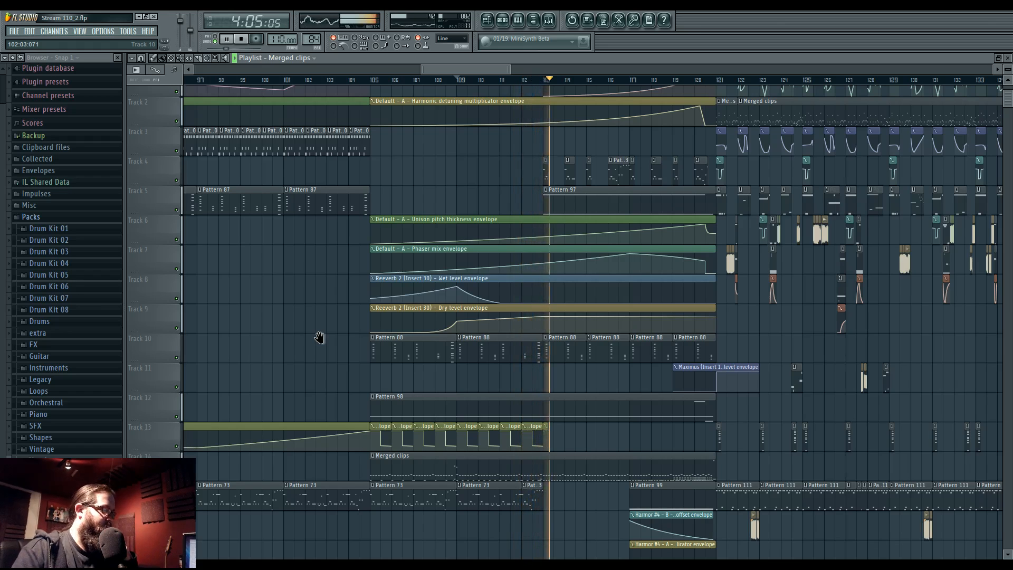
left_click_drag(319, 338, 316, 333)
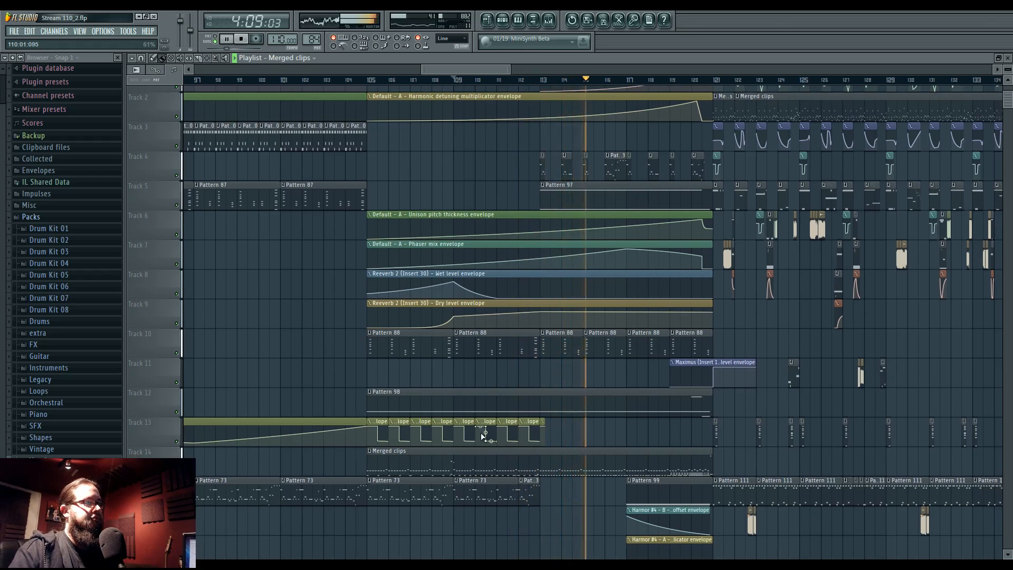
left_click_drag(538, 461, 518, 464)
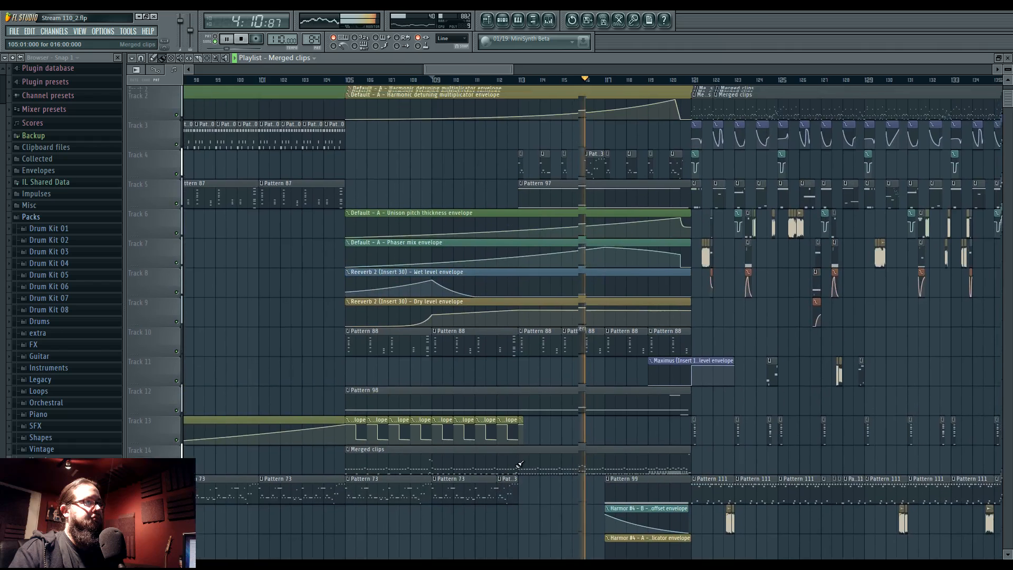
Place copies of the 80s pad thing pluck decay length envelope on tracks 11 and 13 between bars 113 and 120
scroll(529, 465, "up", 2)
scroll(530, 465, "up", 3)
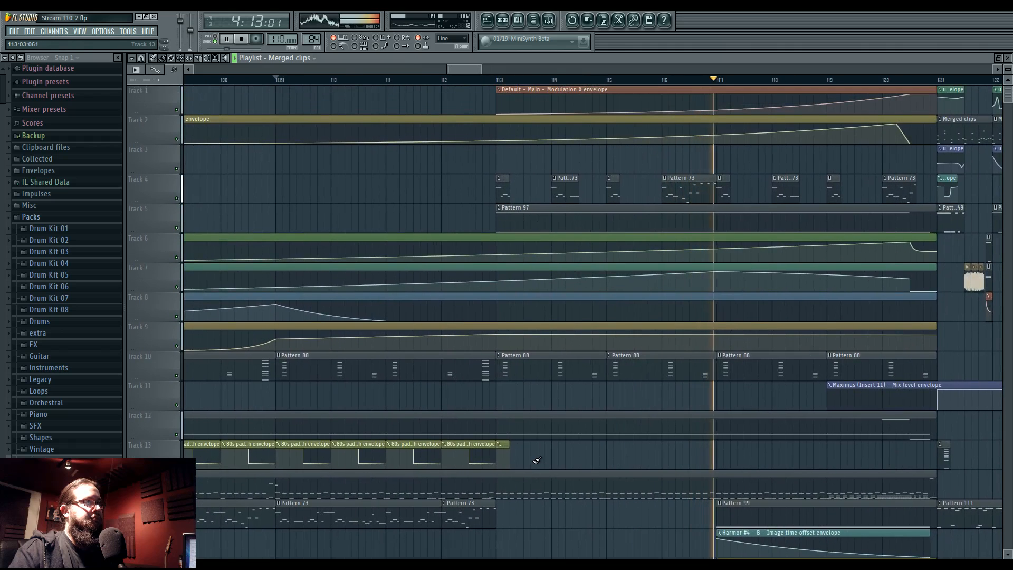
scroll(534, 459, "down", 2)
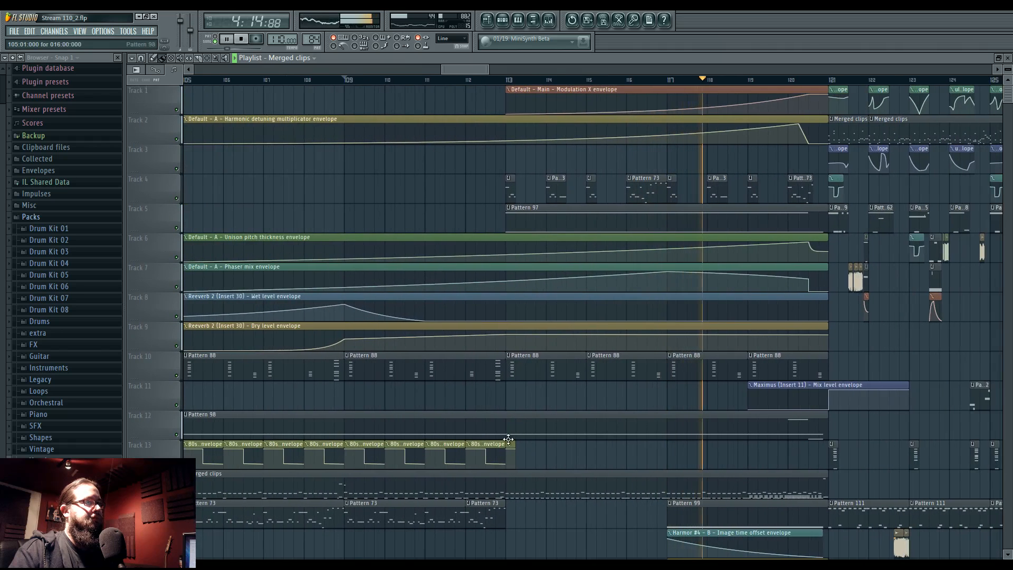
scroll(527, 443, "up", 2)
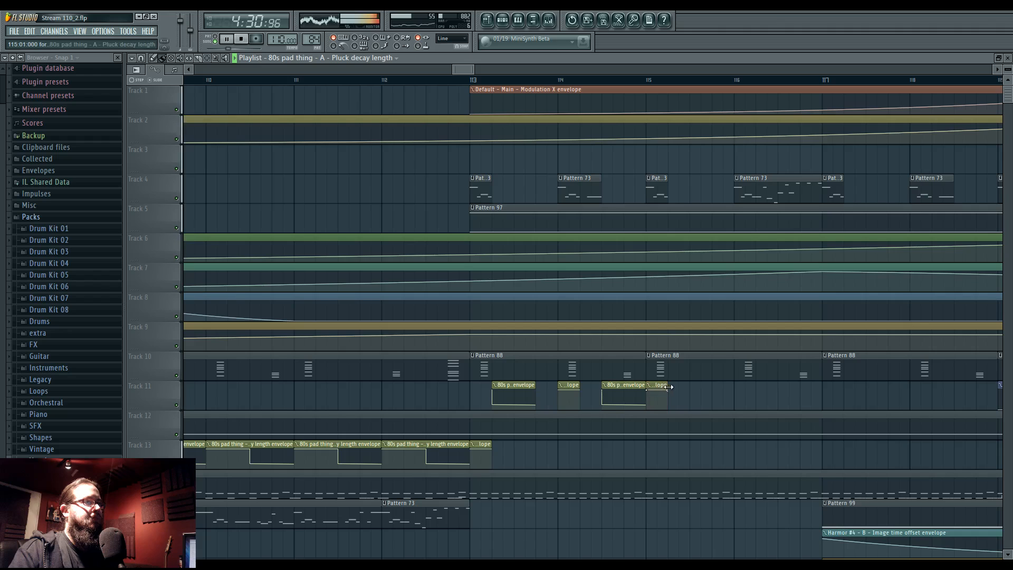
scroll(574, 439, "right", 3)
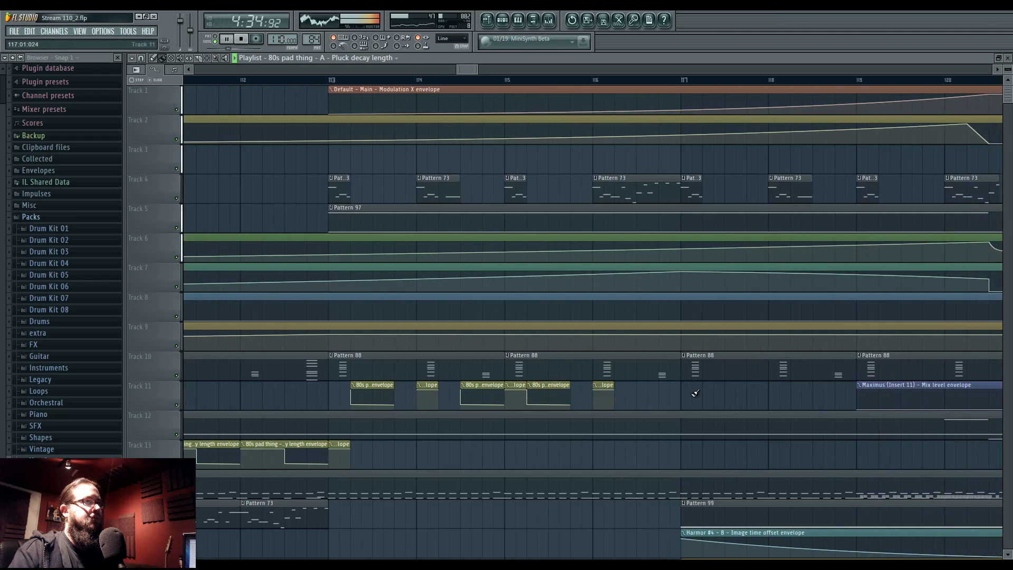
scroll(516, 409, "right", 3)
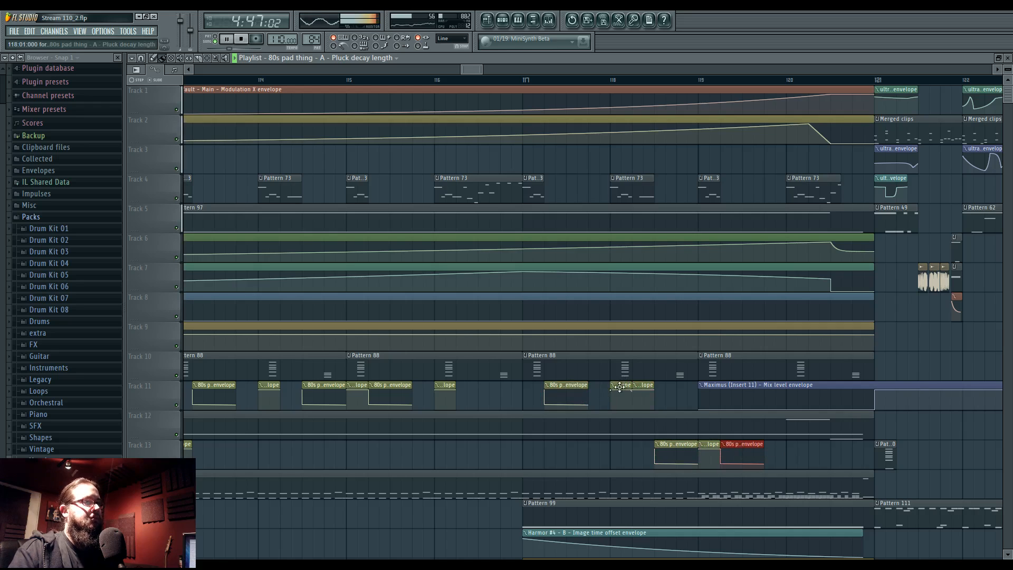
Extend the short Pattern 73 clips on track 4 to full bars, filling the gaps between bars 113 and 120
scroll(415, 248, "up", 3)
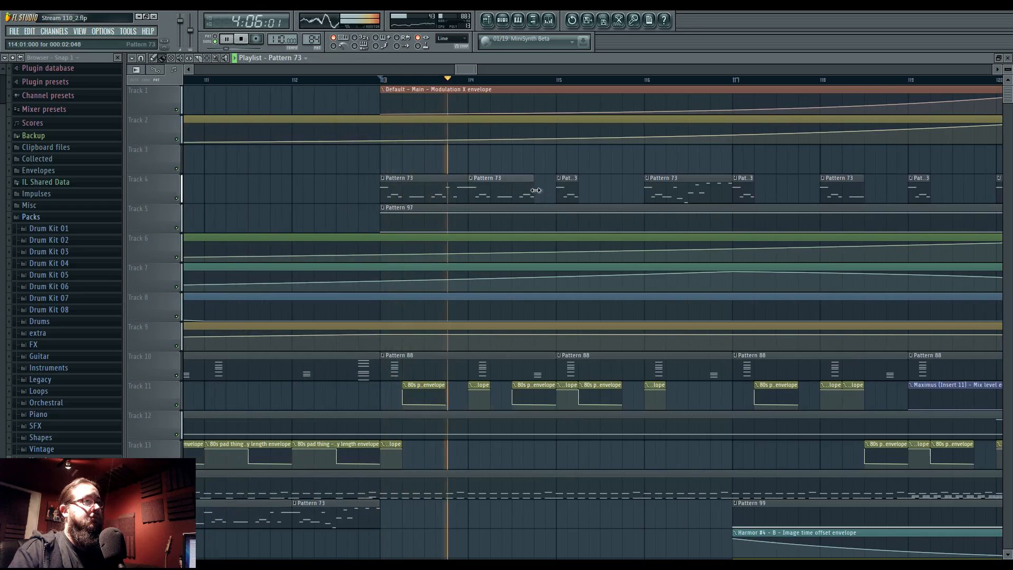
left_click_drag(579, 193, 644, 194)
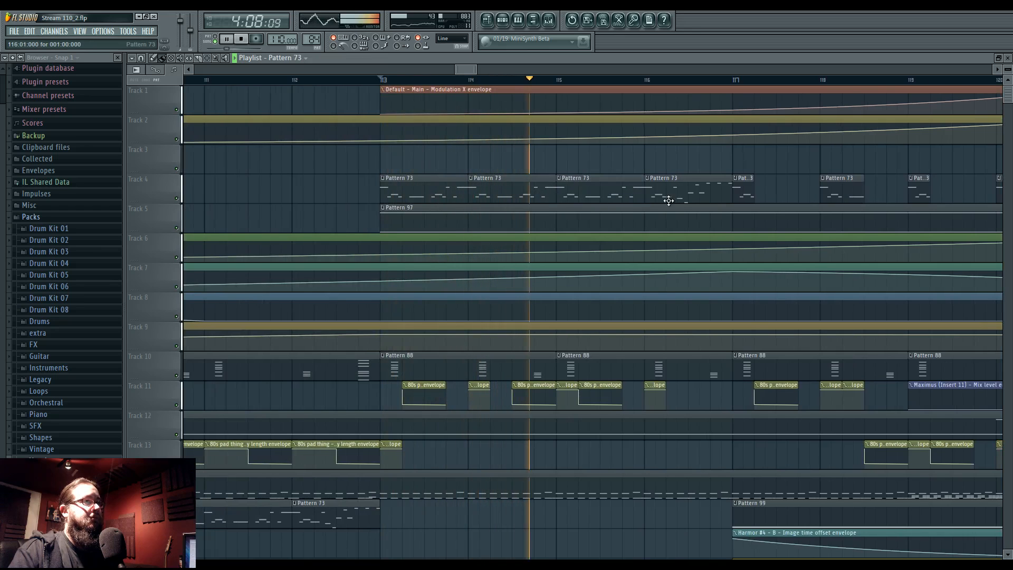
left_click_drag(755, 187, 821, 188)
scroll(622, 283, "down", 5)
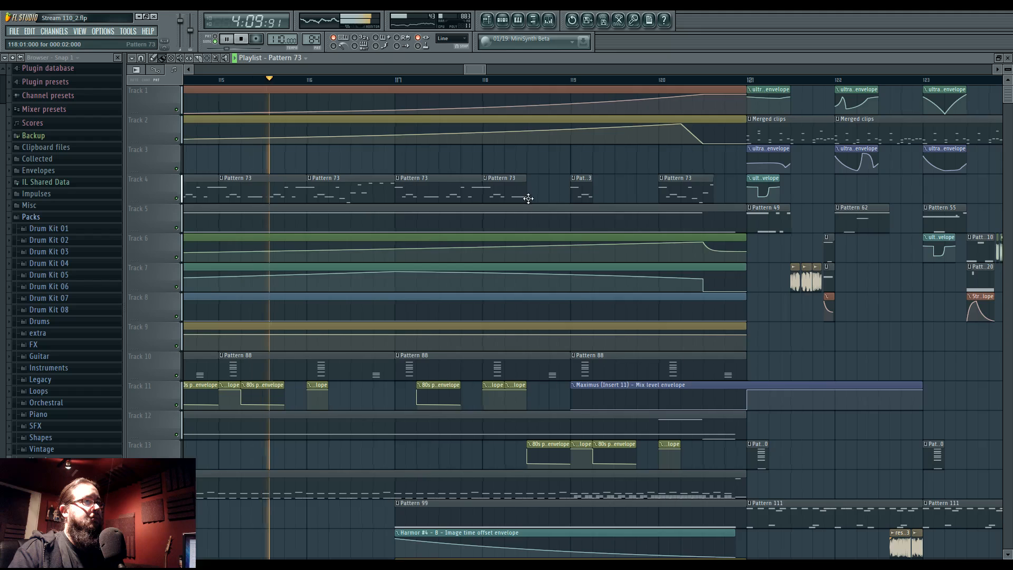
left_click_drag(526, 184, 570, 186)
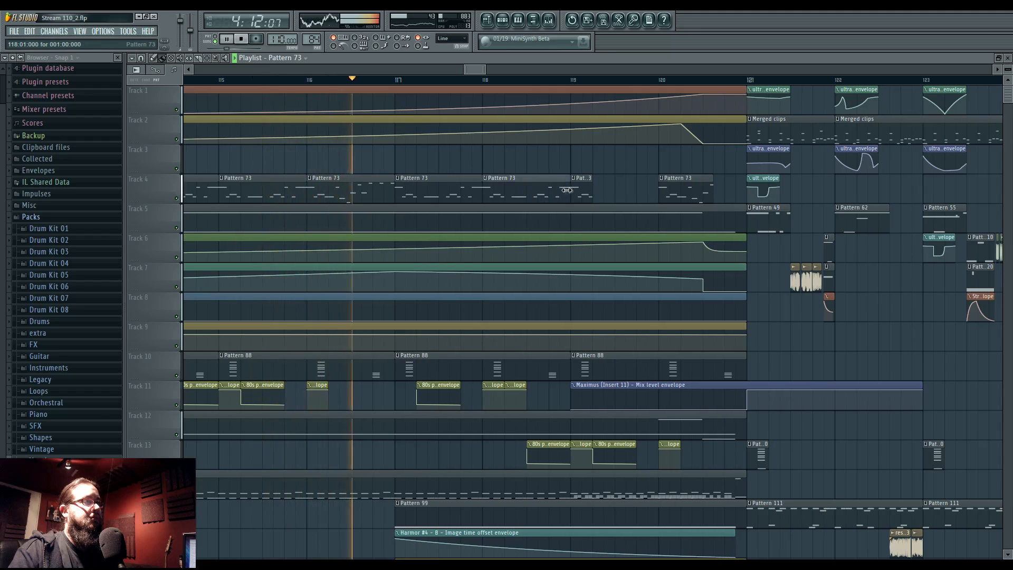
left_click_drag(590, 192, 653, 191)
scroll(541, 246, "up", 2)
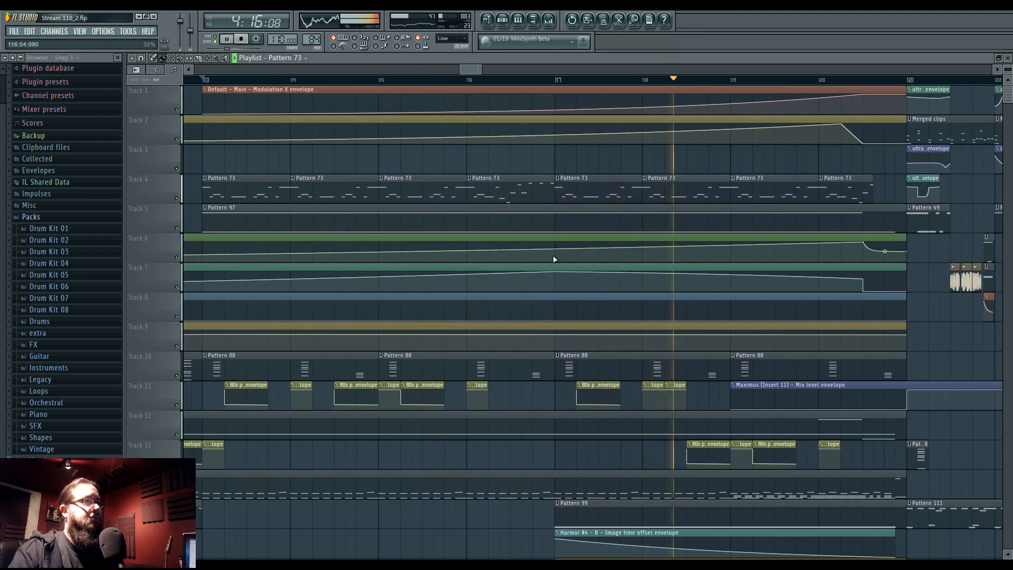
Trim the last Pattern 73 clip on track 4 to two beats, and delete that clip from bar 120
scroll(548, 259, "down", 4)
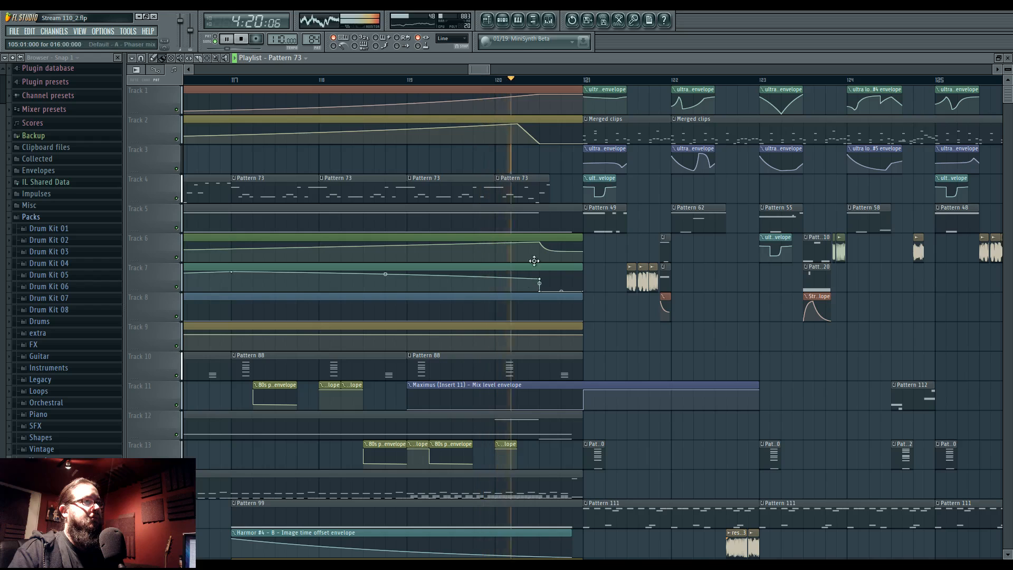
left_click_drag(549, 194, 540, 194)
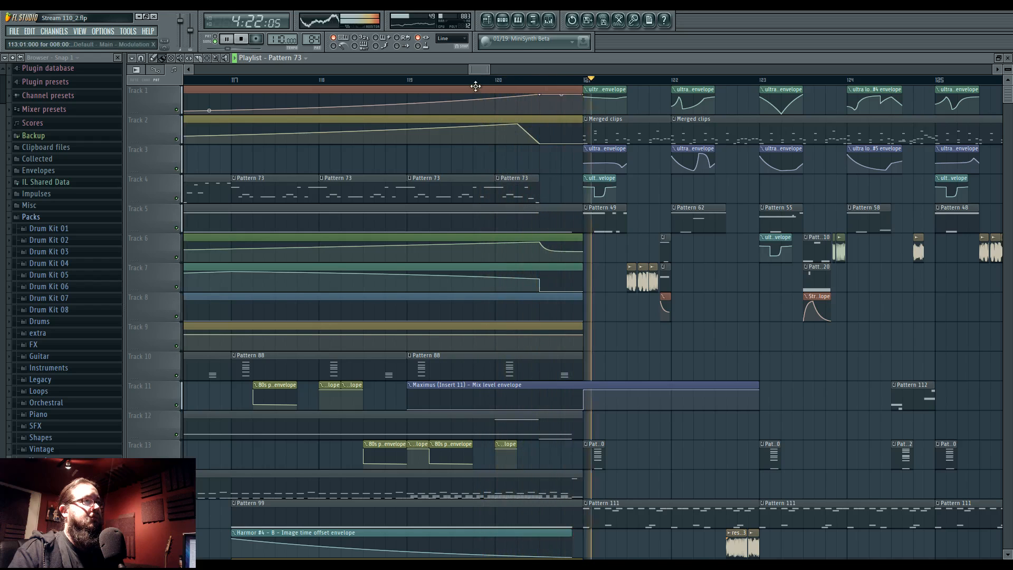
left_click(440, 80)
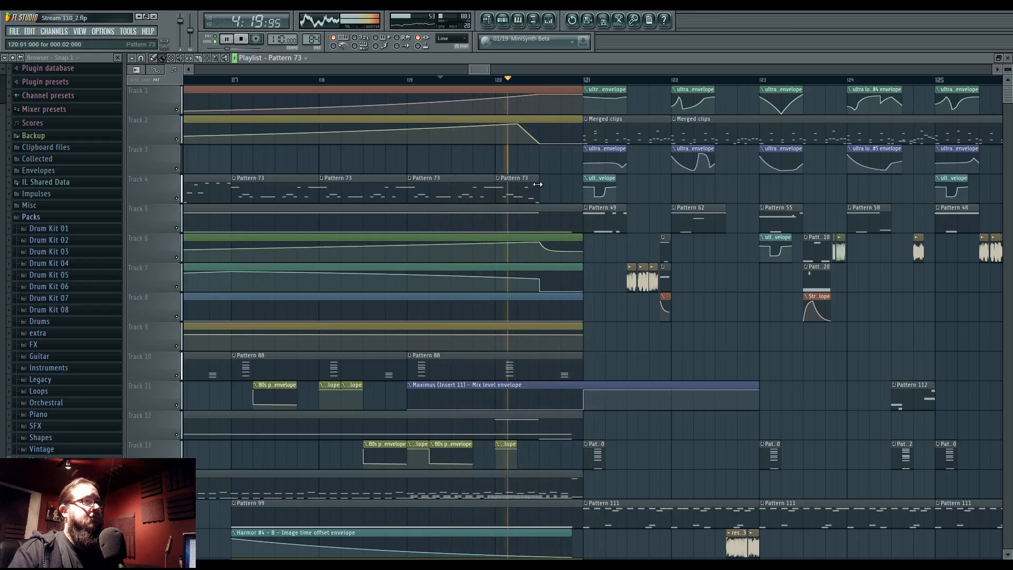
right_click(521, 182)
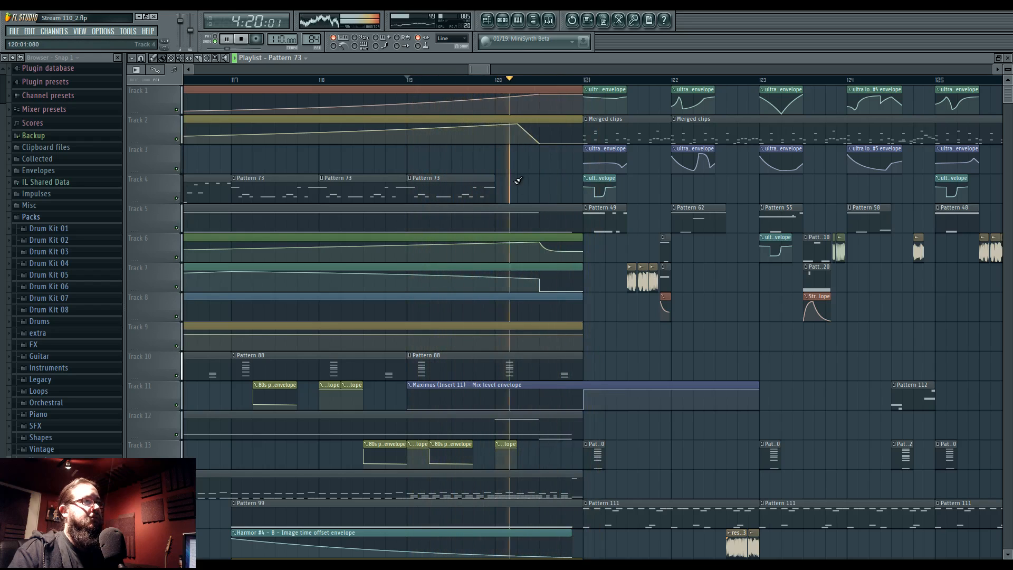
Stop playback and examine the clips and automation on the lower playlist tracks, down to track 26
key("space")
left_click_drag(480, 286, 638, 208)
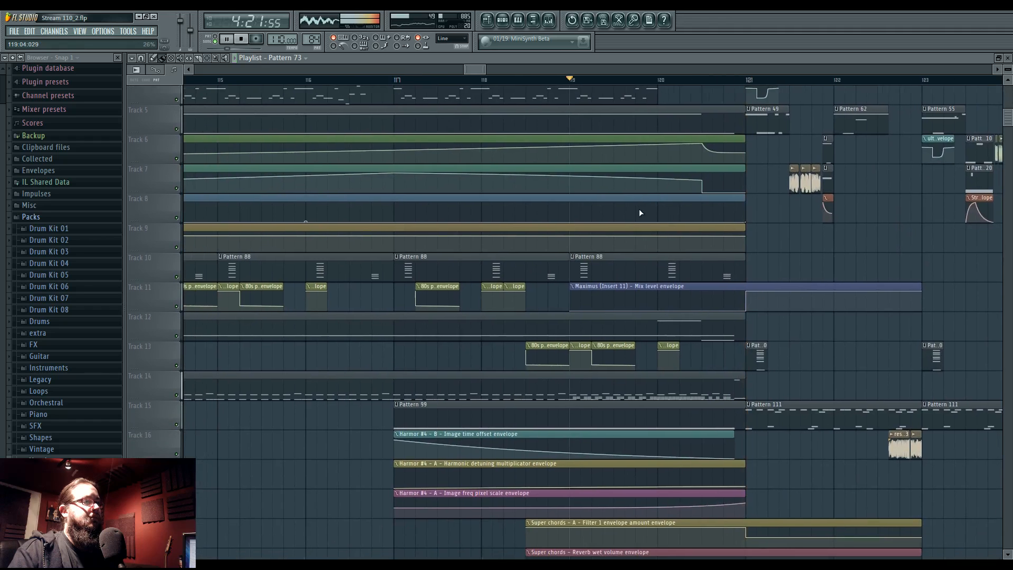
scroll(437, 368, "down", 2)
scroll(437, 368, "down", 4)
left_click_drag(437, 342, 546, 292)
scroll(545, 294, "down", 2)
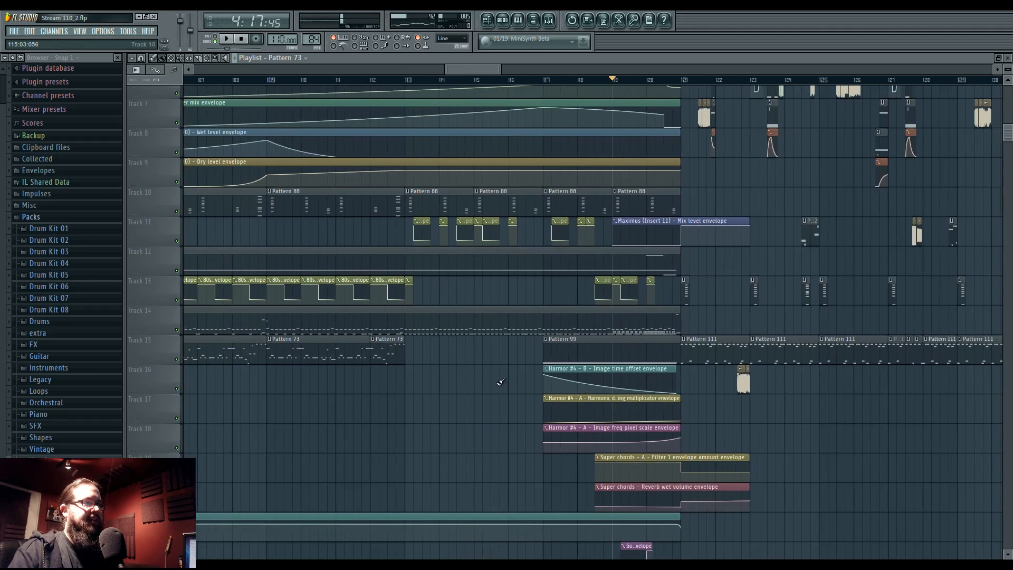
left_click_drag(491, 330, 490, 195)
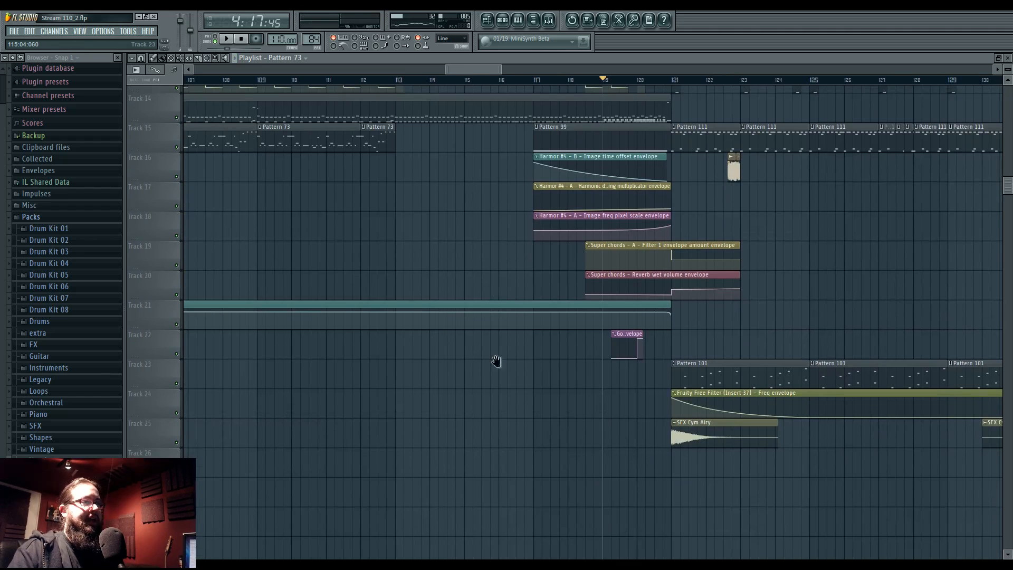
Select bars 113 to 121 and play them with the mixer showing, selecting the Drums mixer track
left_click_drag(496, 361, 445, 368)
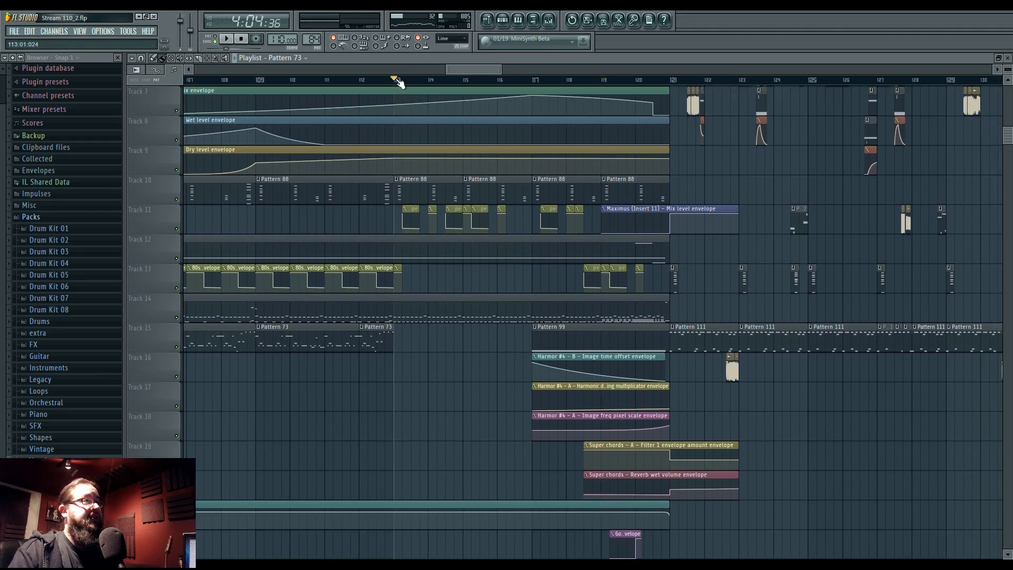
left_click_drag(398, 82, 670, 83)
left_click(554, 24)
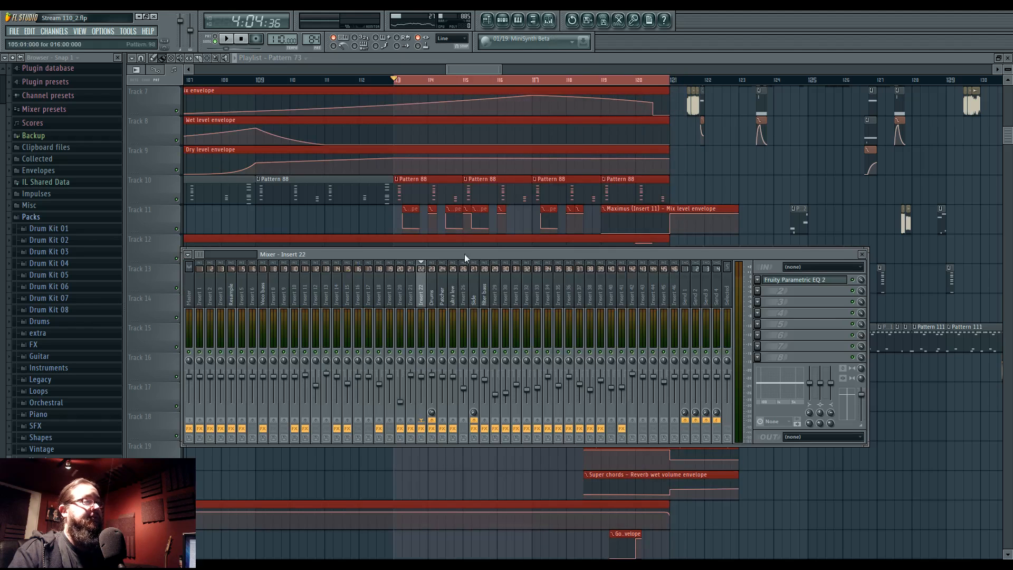
key("space")
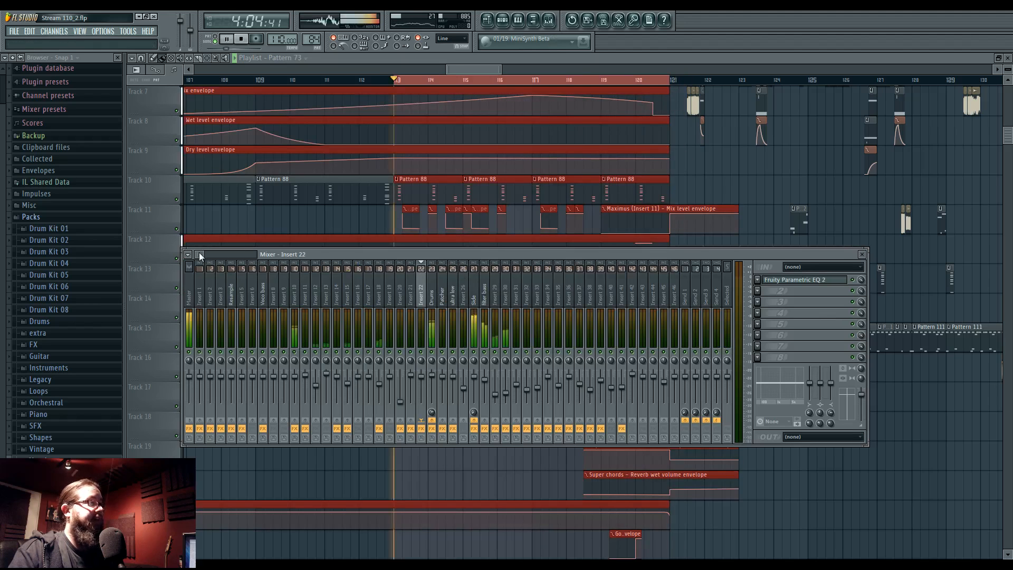
left_click(432, 282)
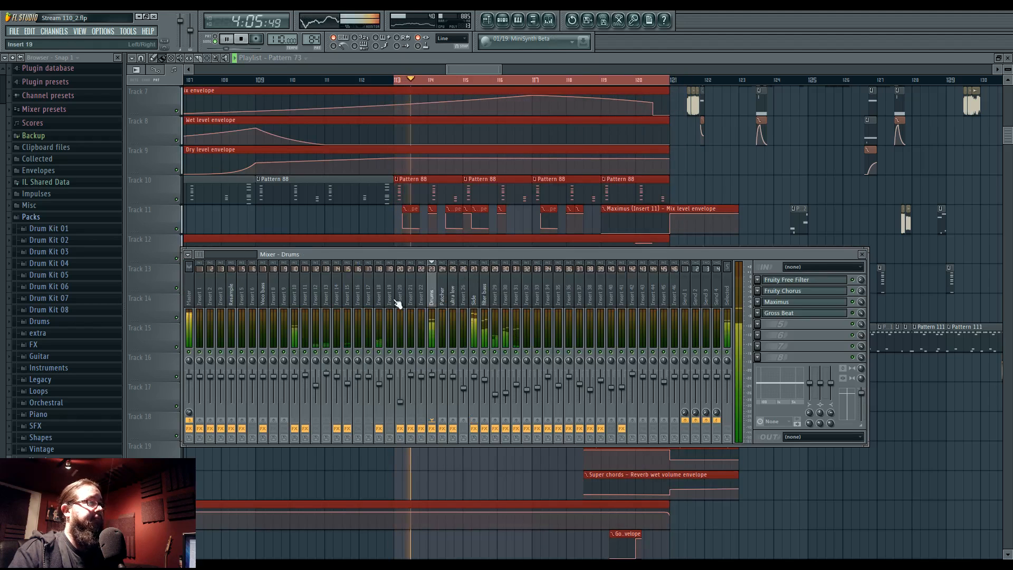
Clear the clip selection, play from about bar 118, and select mixer Insert 11 after checking Insert 12
left_click(588, 90)
left_click(575, 79)
left_click(549, 21)
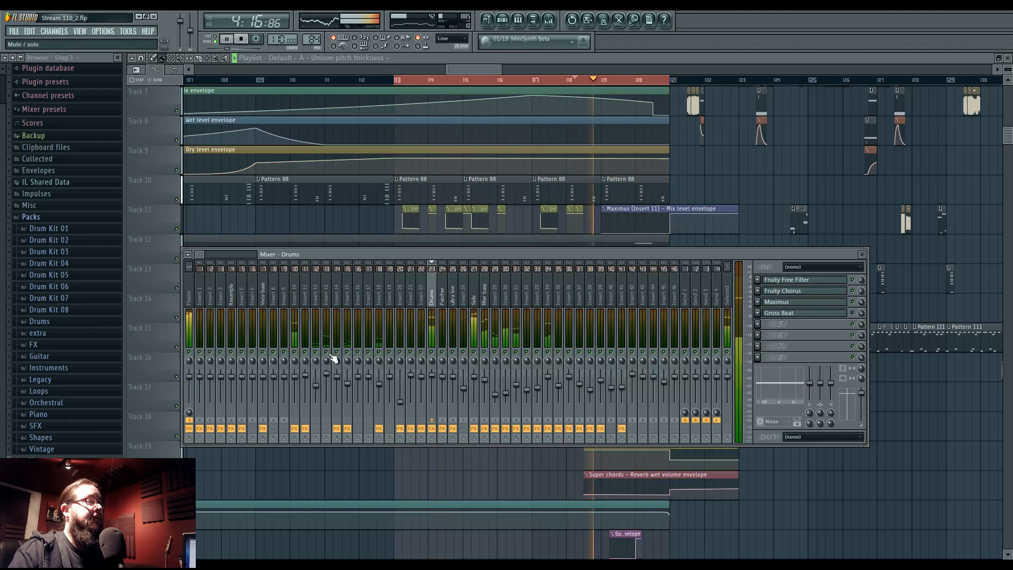
left_click(321, 302)
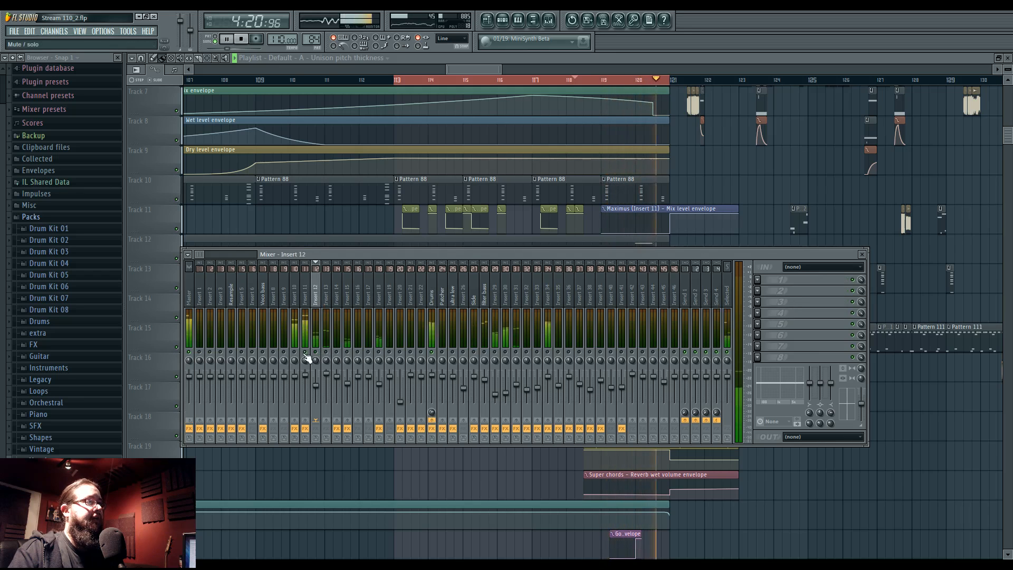
left_click(306, 306)
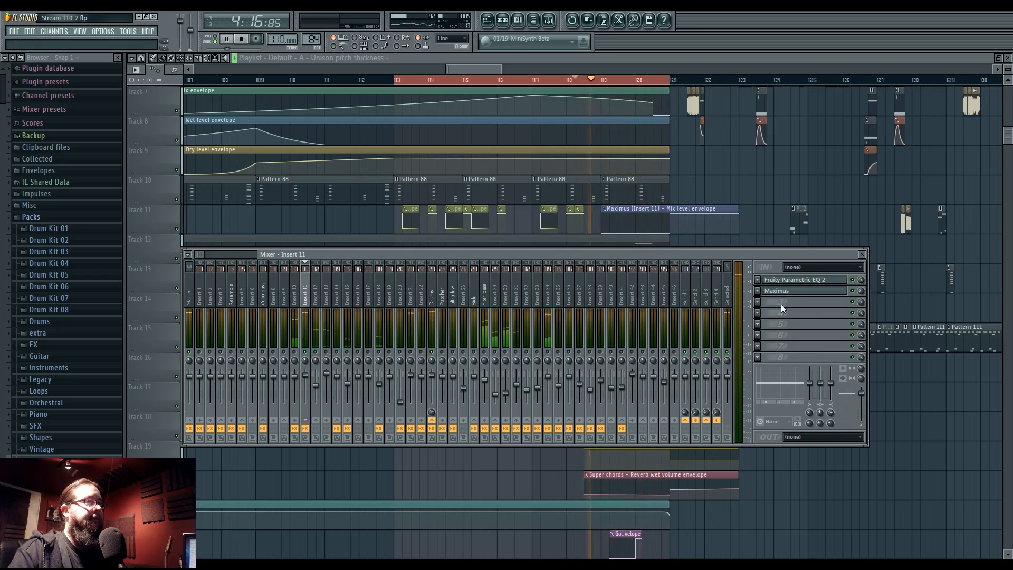
Add a Fruity Parametric EQ 2 in slot 3 of Insert 11, boosting the highs with band 5 and applying a narrow band 3 boost
left_click(766, 306)
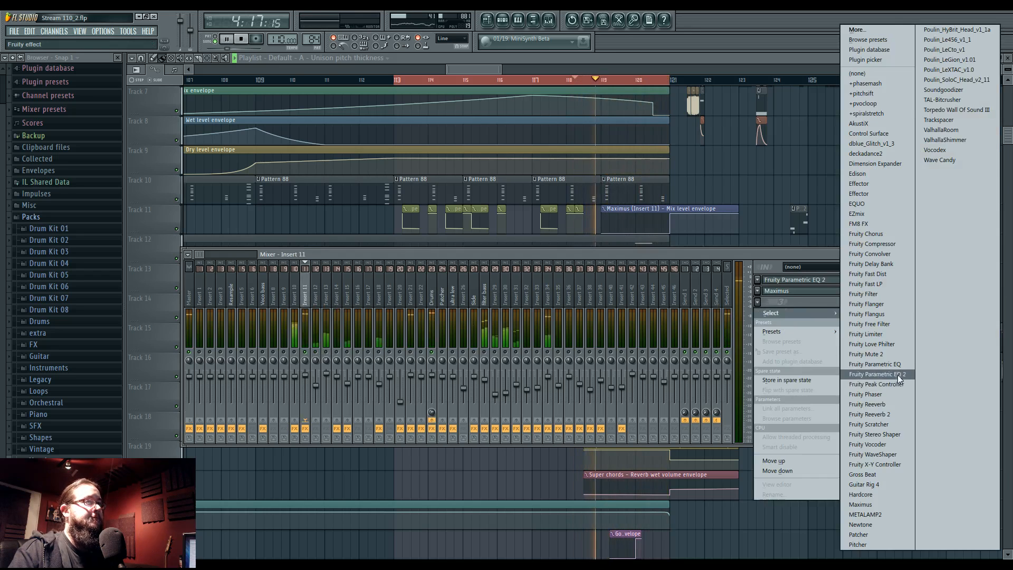
left_click_drag(330, 262, 392, 236)
mouse_move(283, 261)
left_mouse_down()
mouse_move(324, 267)
mouse_move(287, 272)
mouse_move(278, 244)
left_mouse_up()
scroll(278, 244, "down", 4)
key("space")
key("space")
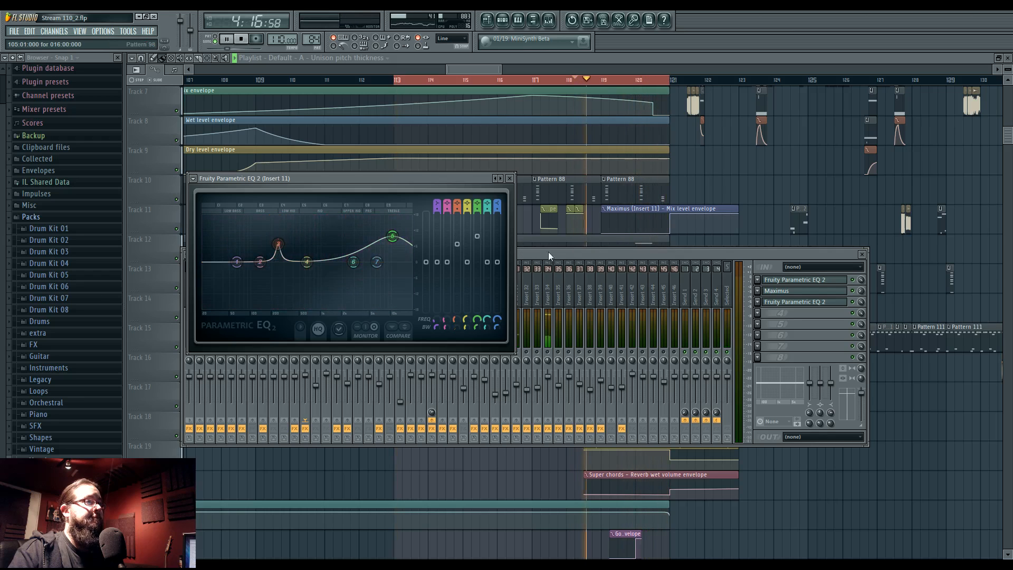
Raise the main level of Insert 11's new Parametric EQ 2 slightly, and stop playback
left_click(719, 292)
left_click(443, 179)
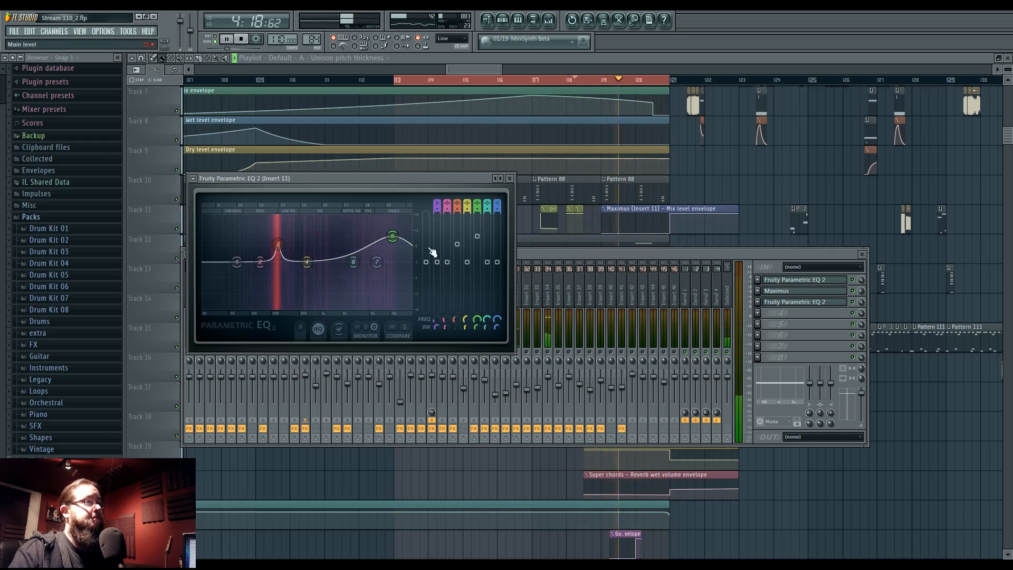
left_click_drag(426, 261, 426, 255)
key("space")
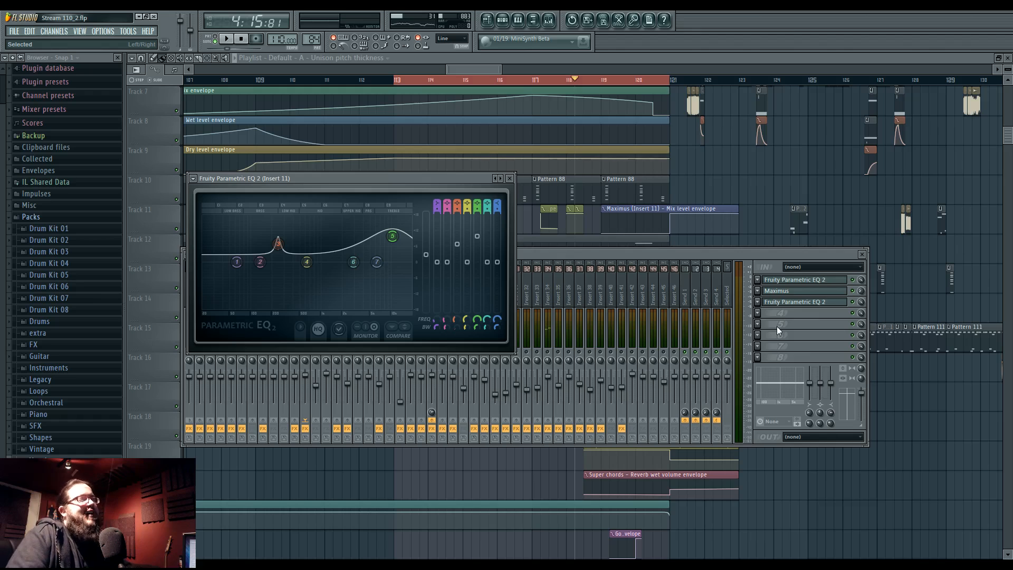
Create an automation clip for the new EQ's mix level on Insert 11 and move it to track 26, near bar 87
right_click(861, 302)
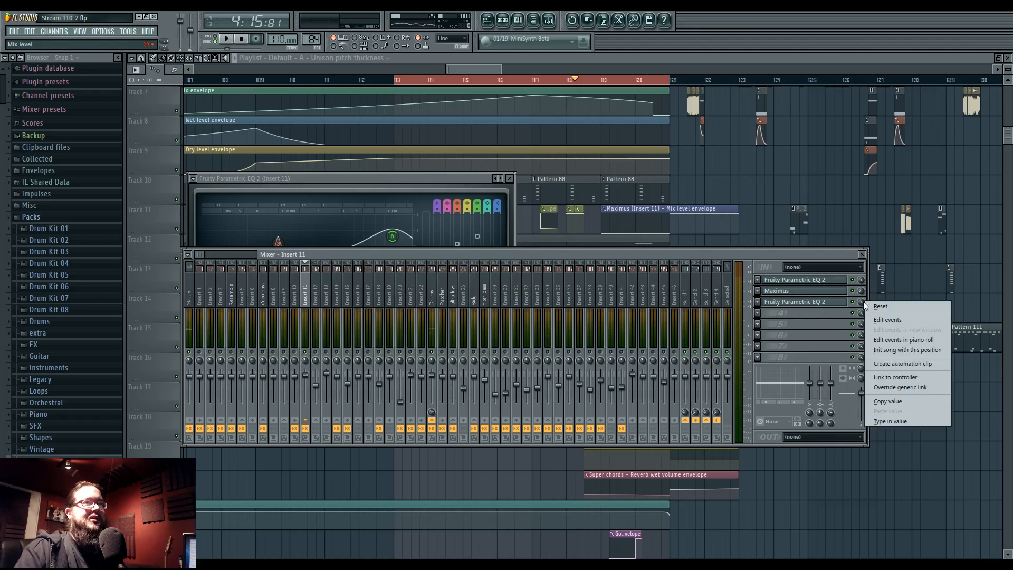
left_click(921, 364)
left_click(436, 60)
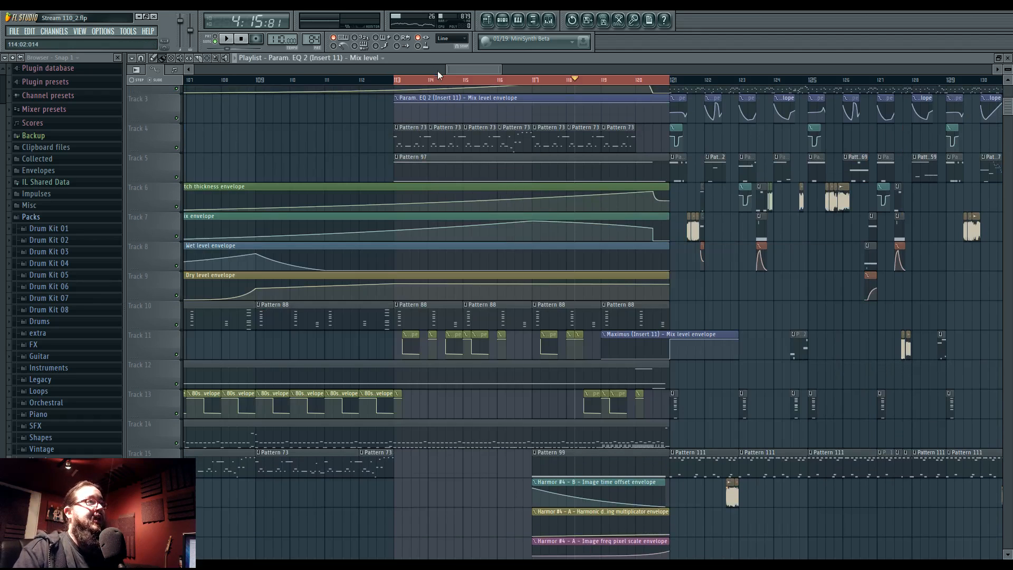
left_click_drag(427, 98, 433, 482)
scroll(341, 434, "down", 3)
left_click_drag(321, 409, 635, 441)
left_click_drag(710, 495, 380, 495)
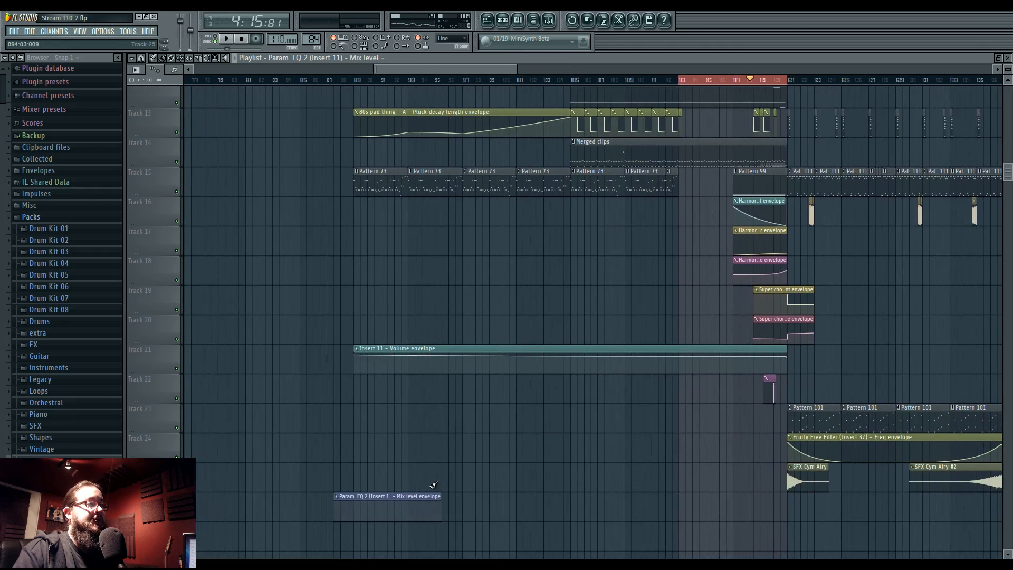
Extend the EQ mix level clip to bar 125, shaping it to rise by bar 89, hold high, and drop to zero at bar 121
right_click(352, 502)
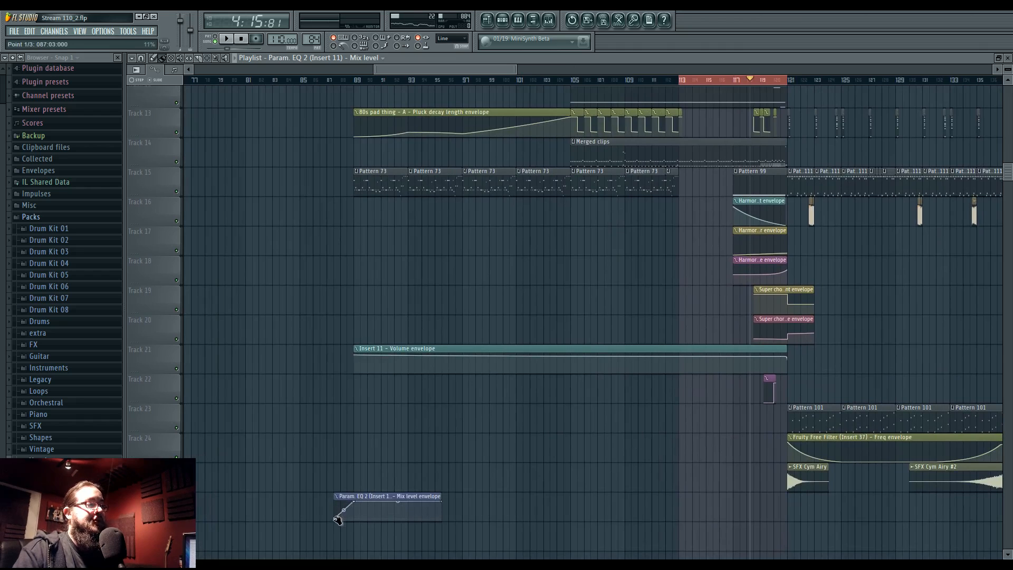
left_click_drag(439, 497, 759, 502)
scroll(805, 517, "up", 3)
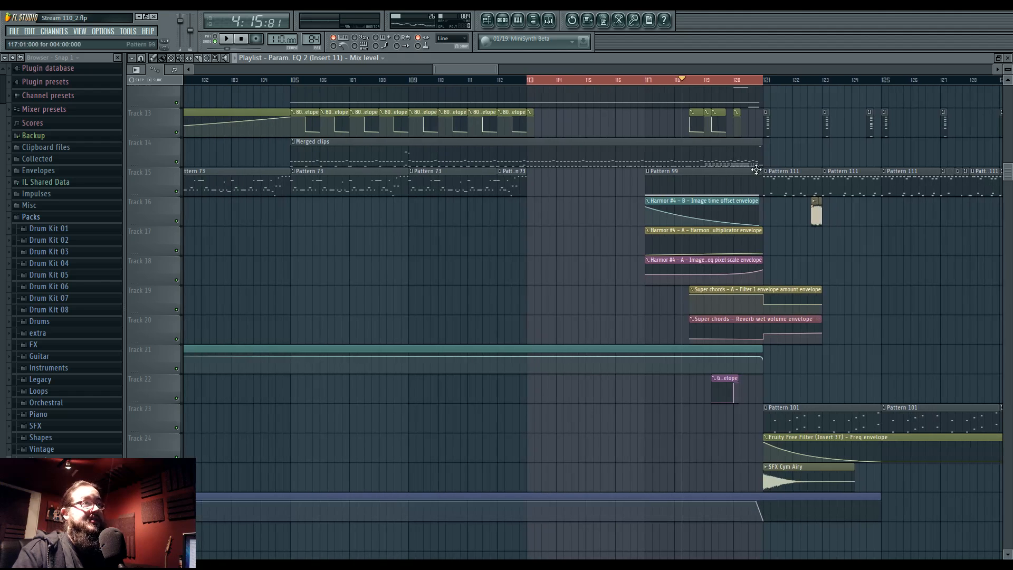
left_click_drag(648, 400, 390, 414)
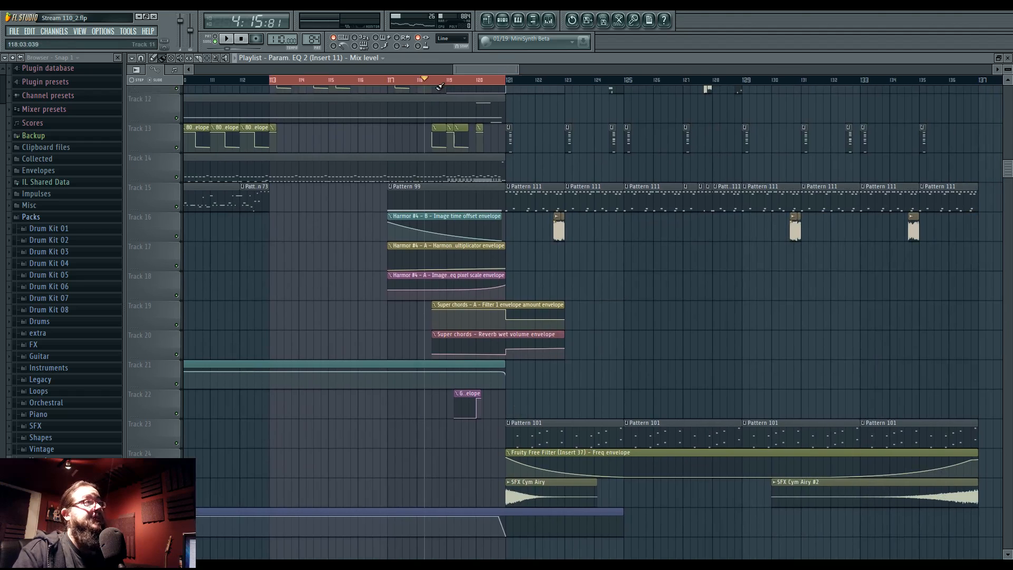
Play the transition from about bar 118 past bar 121 while checking the mixer levels, and stop playback
left_click(430, 86)
key("space")
left_click(550, 21)
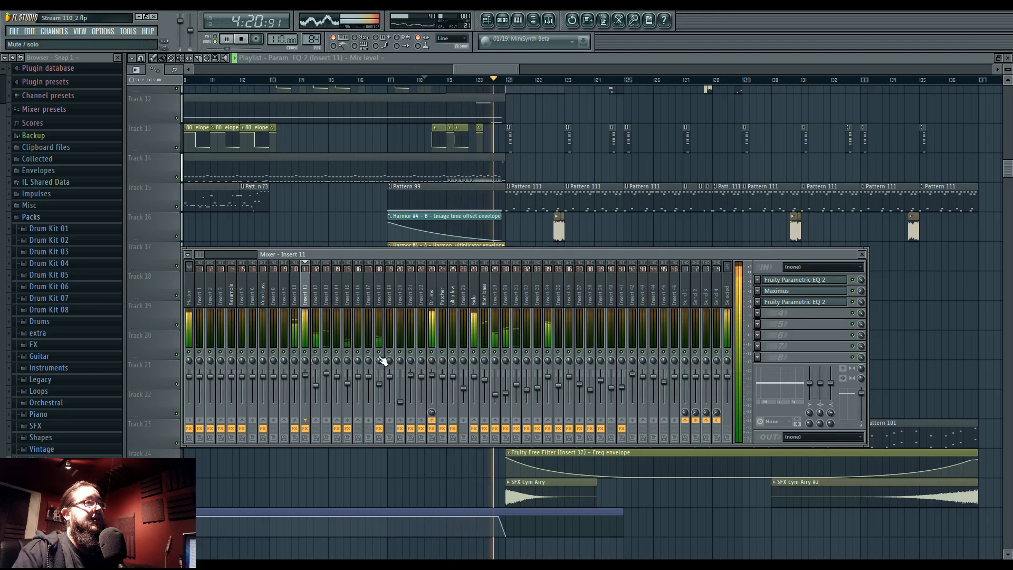
key("F9")
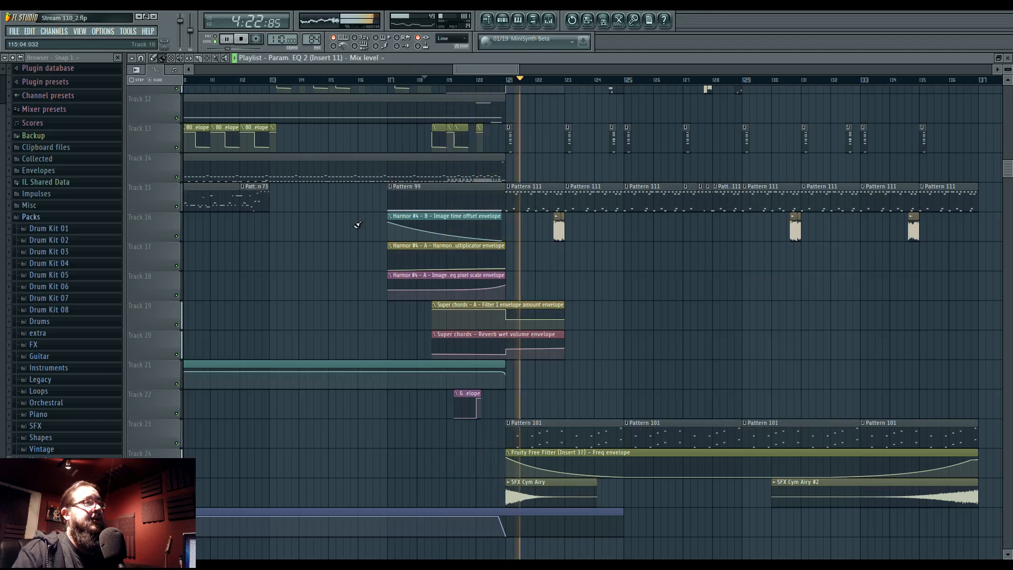
mouse_move(320, 292)
left_mouse_down()
mouse_move(477, 340)
mouse_move(892, 305)
left_mouse_up()
key("space")
left_click_drag(439, 331, 664, 410)
Play the song from bar 93 with the mixer showing to check how Insert 11 sounds there
scroll(556, 226, "up", 5)
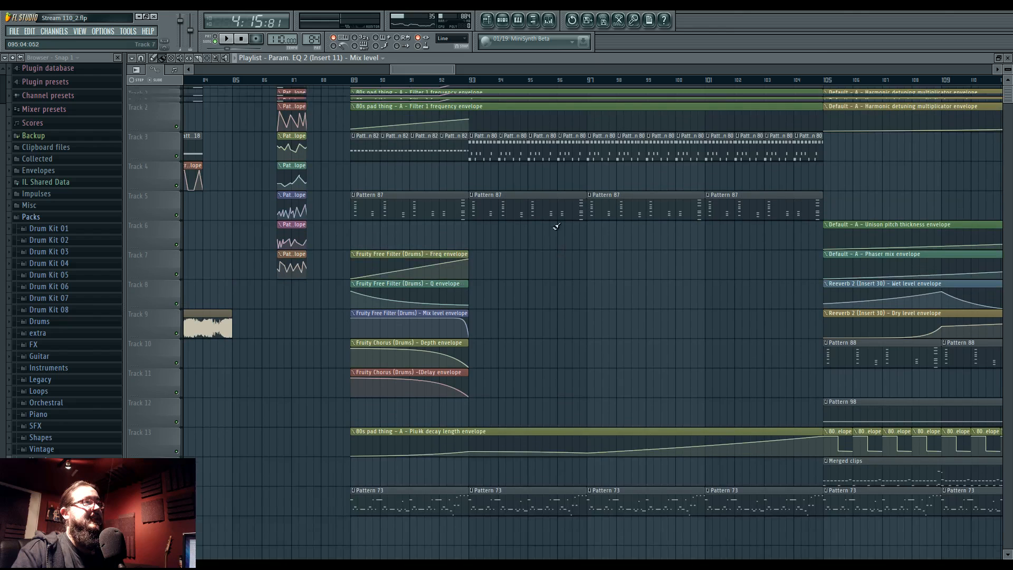
left_click(473, 82)
key("space")
left_click_drag(604, 315, 468, 306)
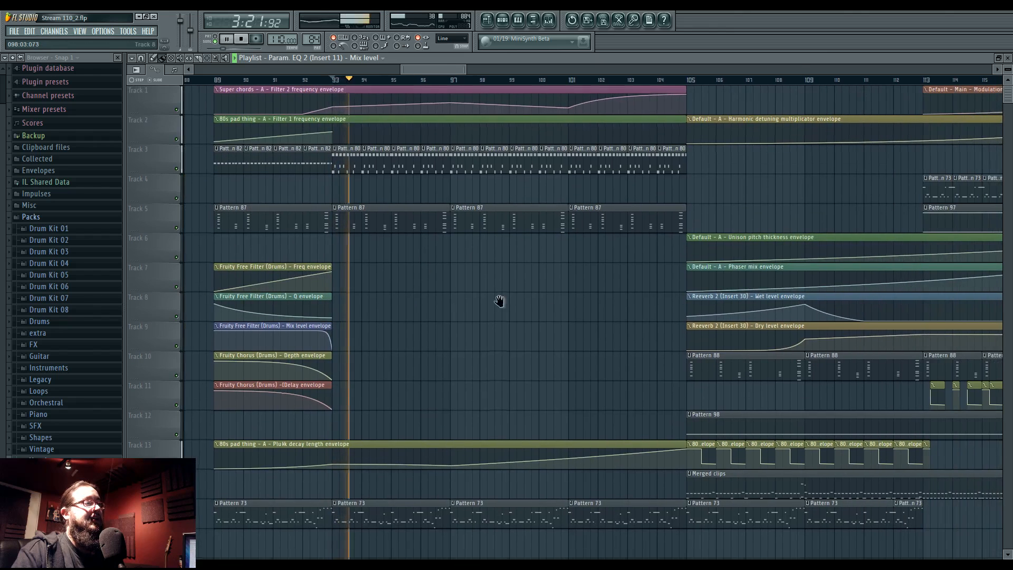
left_click_drag(556, 273, 544, 48)
key("F9")
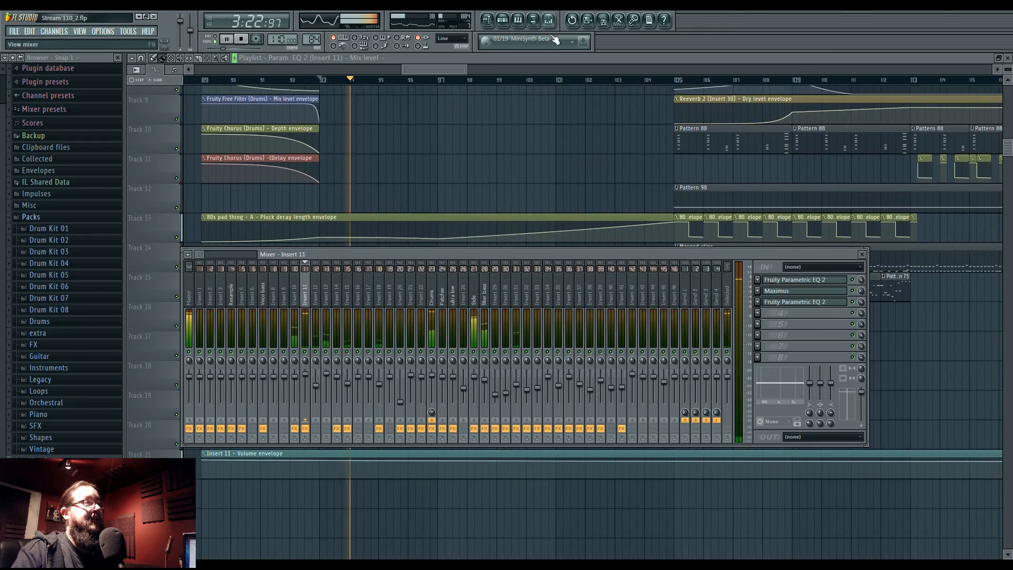
In Insert 11's slot 3 EQ, move the band 5 boost higher and add a band 6 cut around 6962 Hz, and close the mixer
left_click(818, 304)
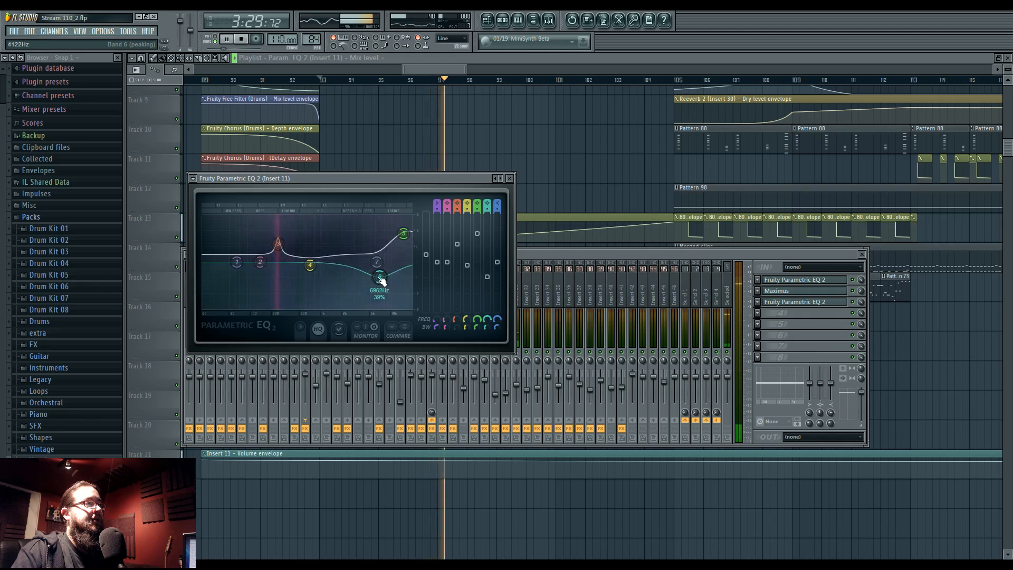
left_click(569, 268)
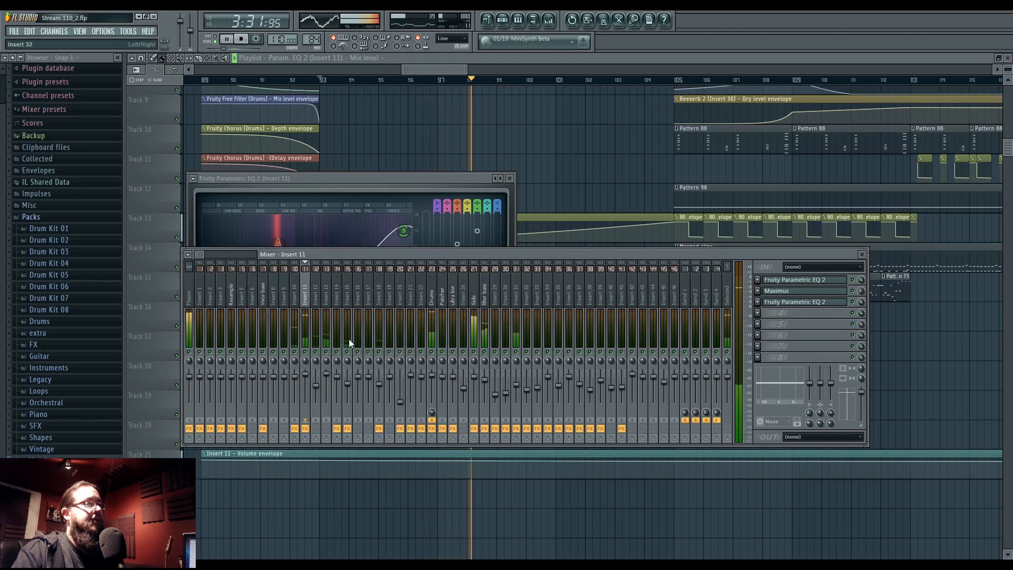
key("F6")
right_click(629, 509)
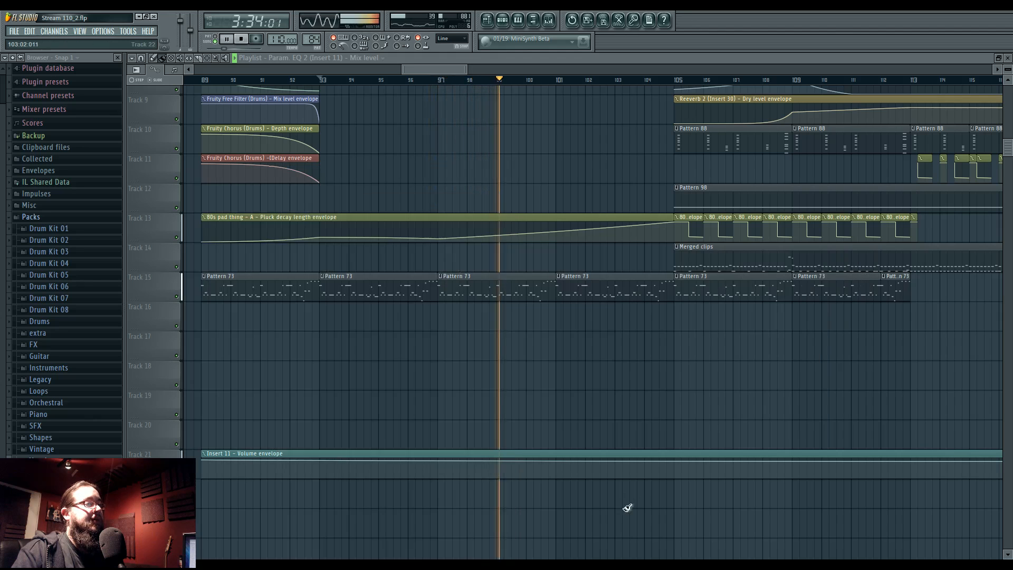
Examine the arrangement between bars 73 and 145 during playback, and stop playback
left_click_drag(711, 393, 536, 409)
scroll(530, 408, "up", 3)
scroll(462, 382, "down", 3)
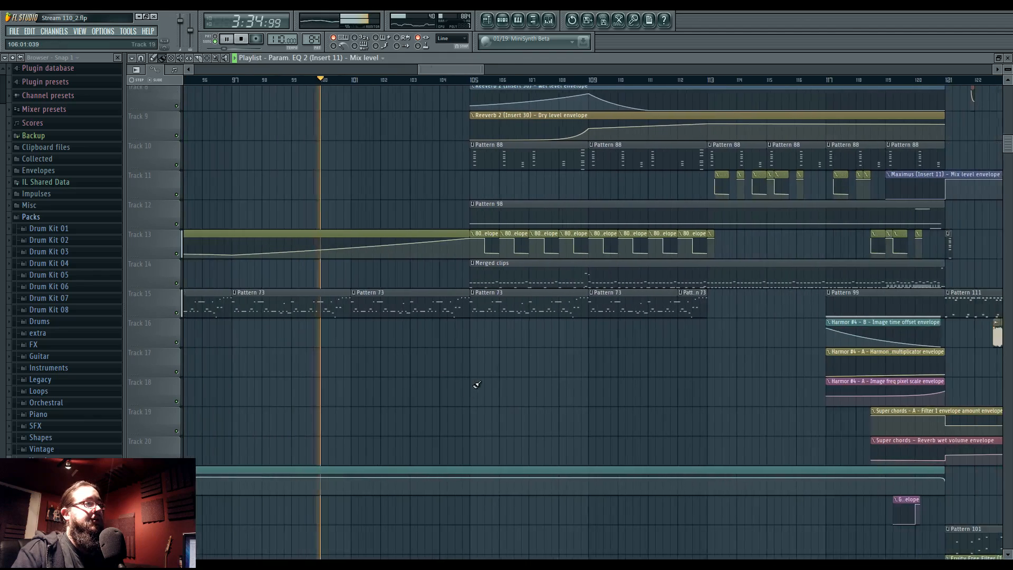
scroll(422, 300, "up", 6)
left_click_drag(409, 270, 565, 331)
scroll(560, 328, "down", 3)
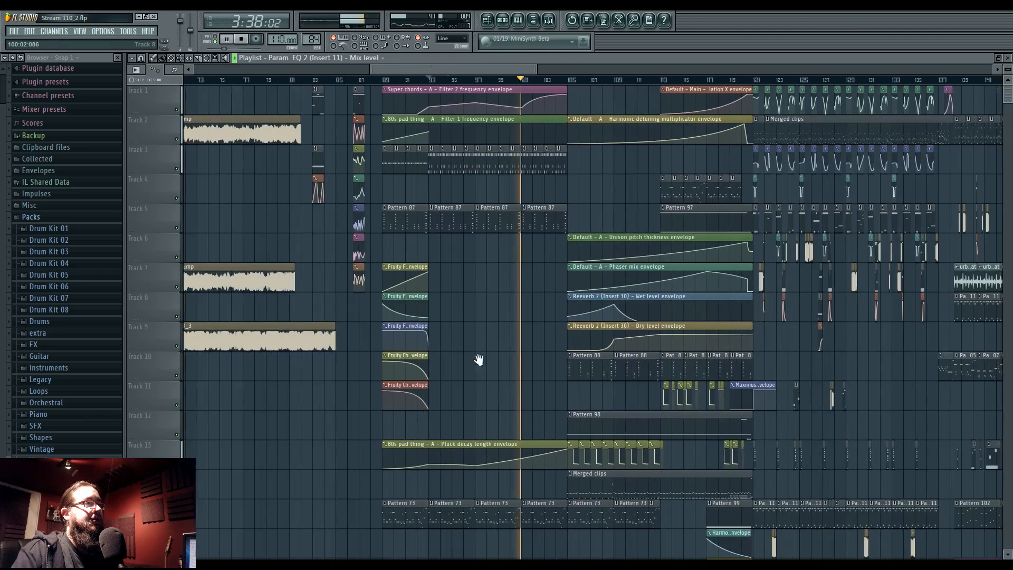
scroll(480, 357, "down", 1)
key("space")
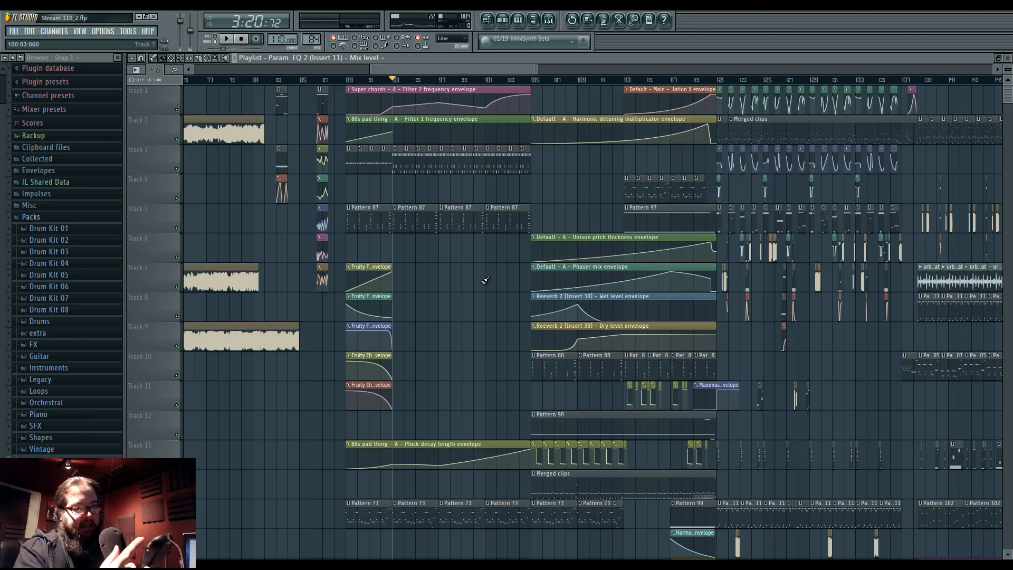
Review the project's patterns in the Project Picker, and set the playback position to bar 105
middle_click(484, 281)
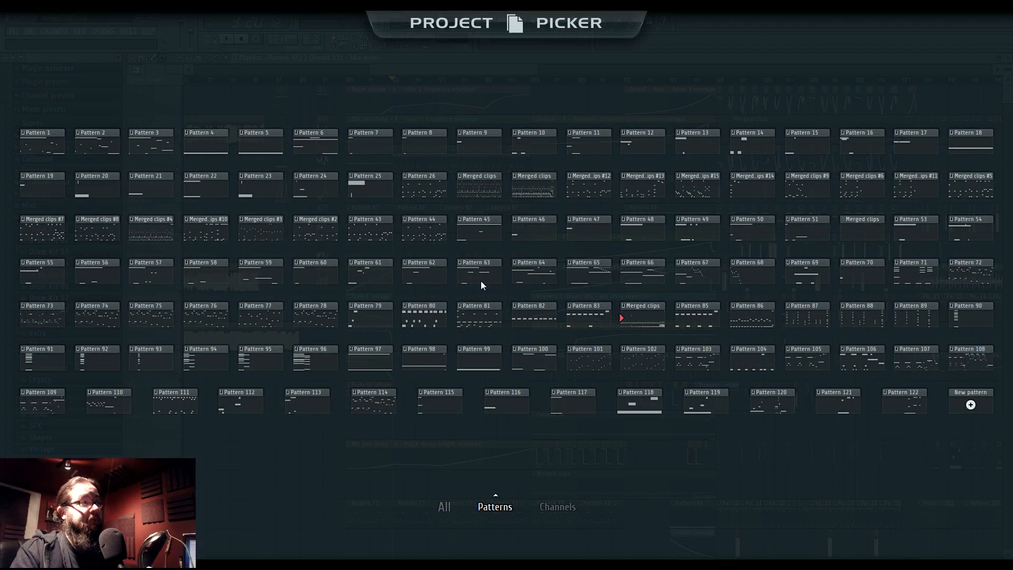
left_click(483, 285)
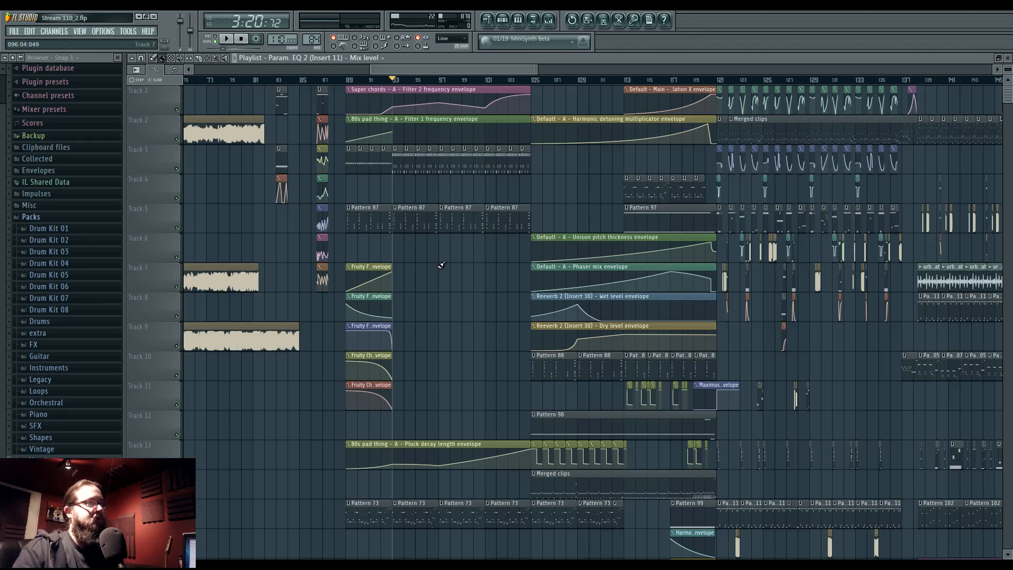
left_click_drag(400, 79, 349, 80)
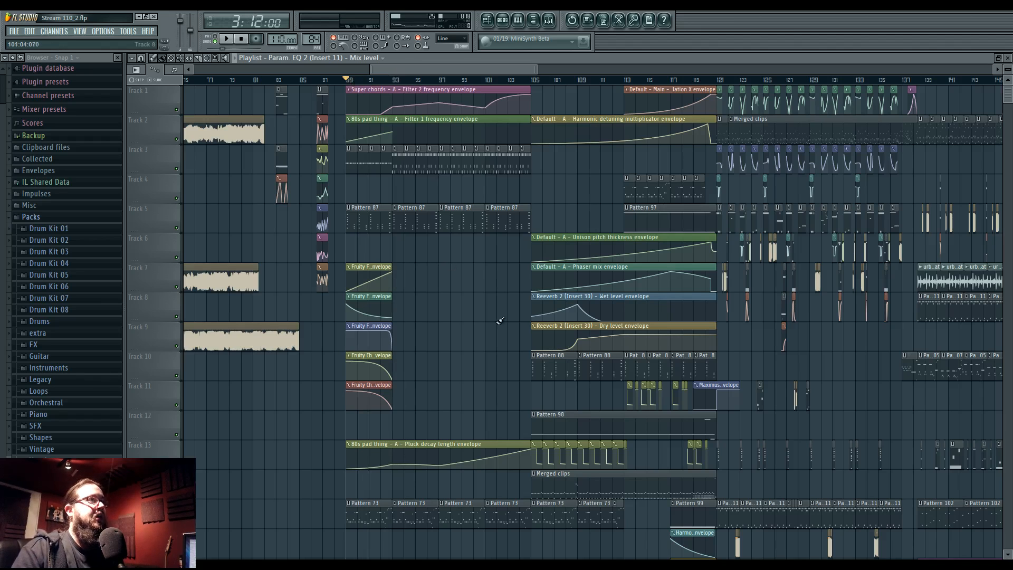
left_click_drag(500, 321, 471, 107)
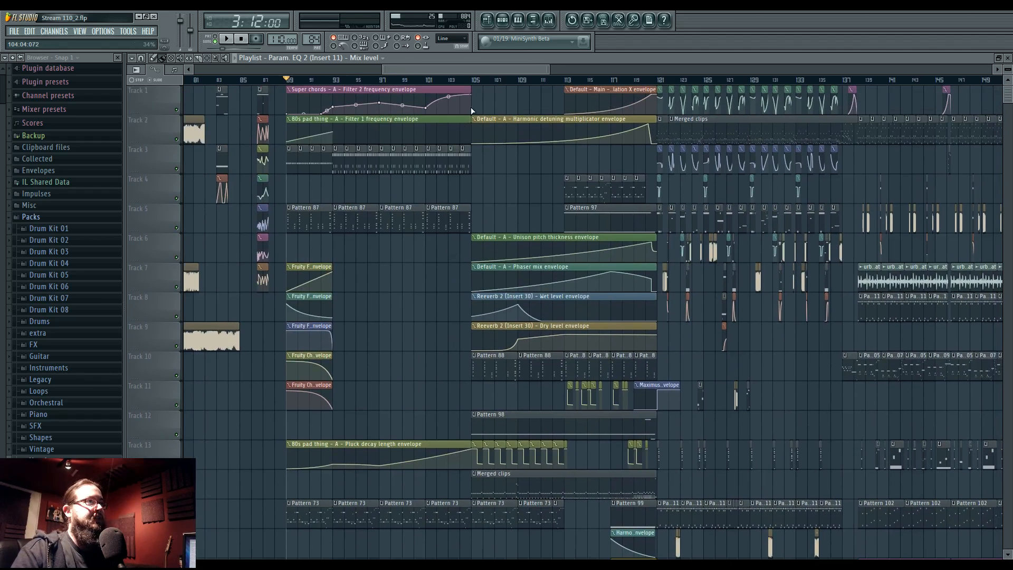
left_click(475, 81)
Examine the playlist clips out to the closing section past bar 150, and return to the section around bars 89 to 121
left_click_drag(421, 320, 364, 320)
left_click_drag(769, 385, 511, 213)
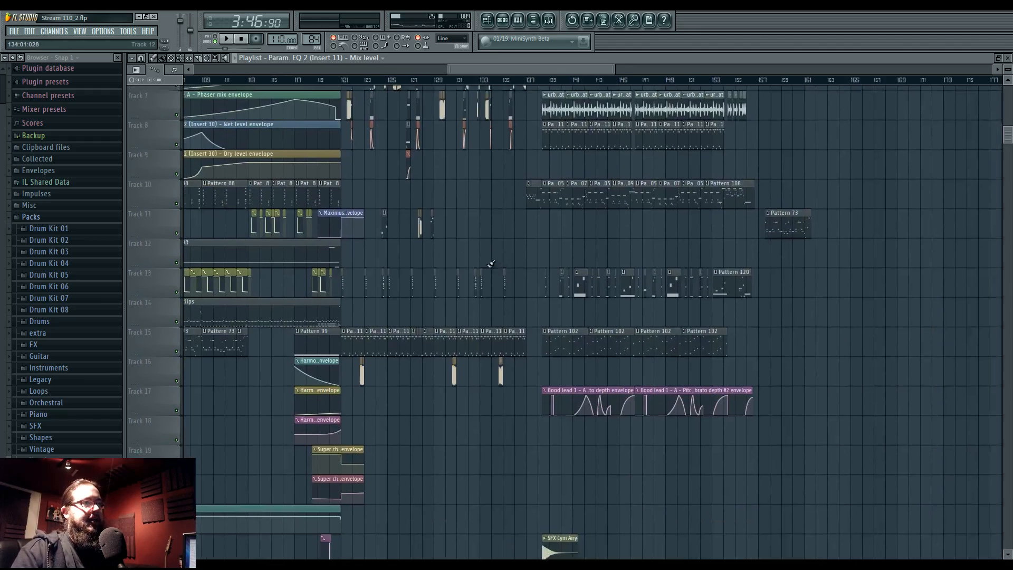
left_click_drag(491, 265, 851, 379)
left_click_drag(464, 290, 550, 347)
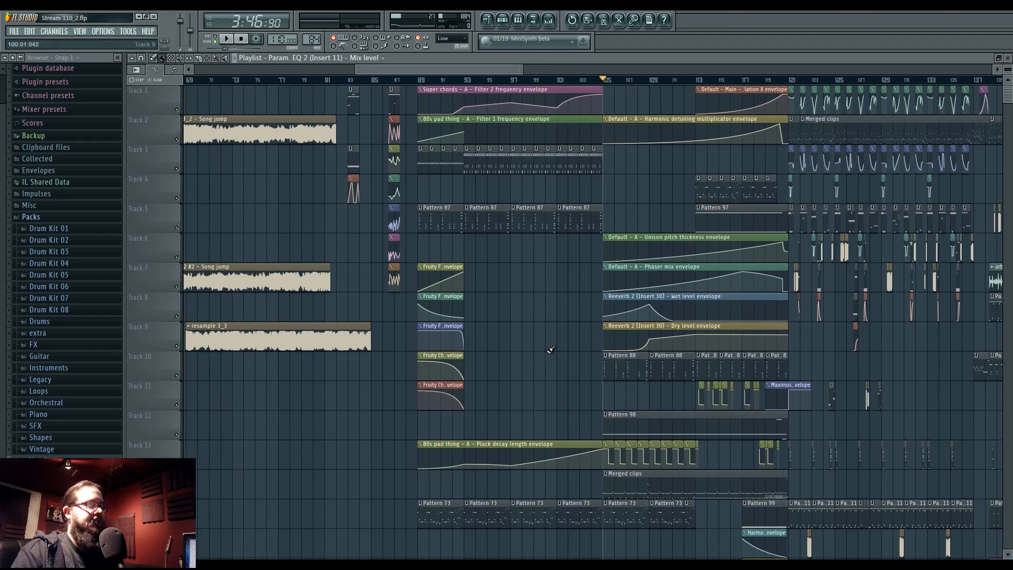
left_click_drag(556, 365, 529, 326)
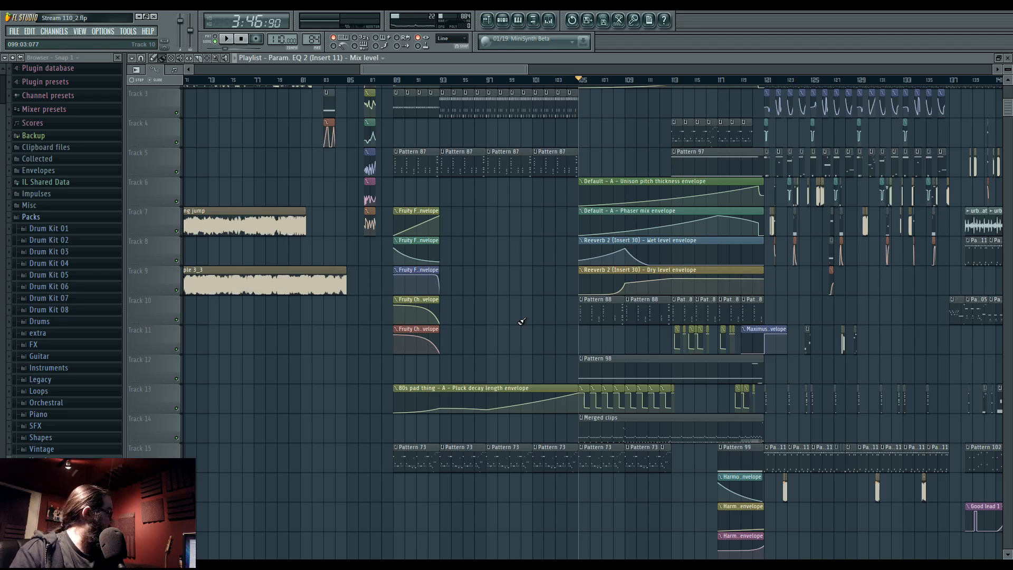
Play the arrangement from bar 89 and from bar 137 to compare the two sections, and stop playback
scroll(524, 293, "up", 2)
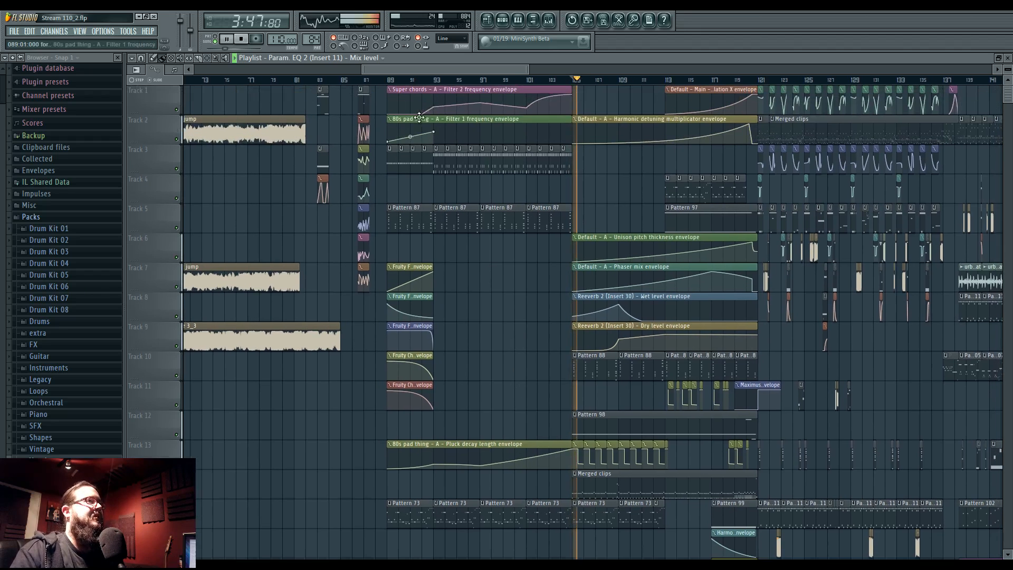
key("space")
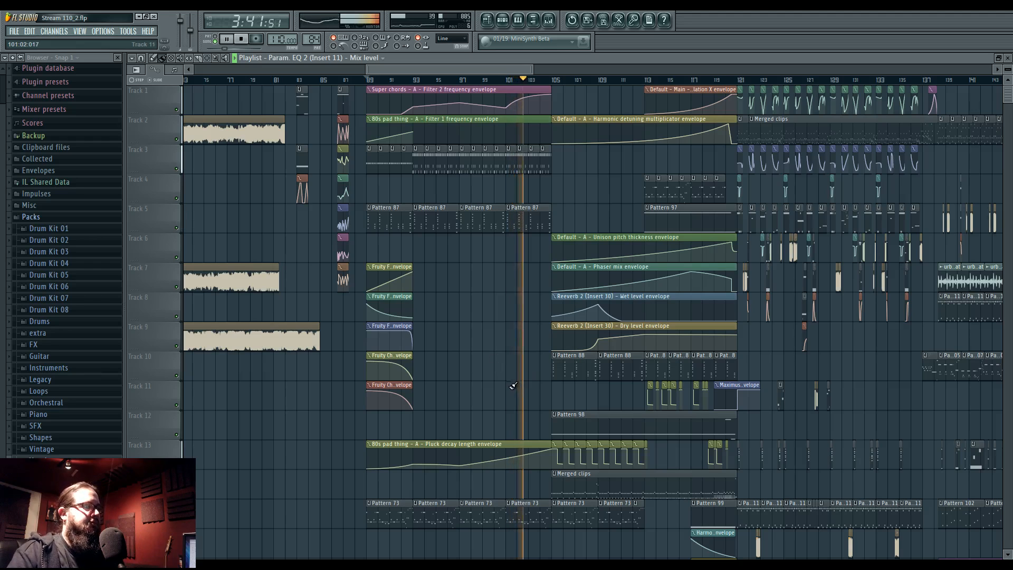
left_click_drag(498, 362, 371, 354)
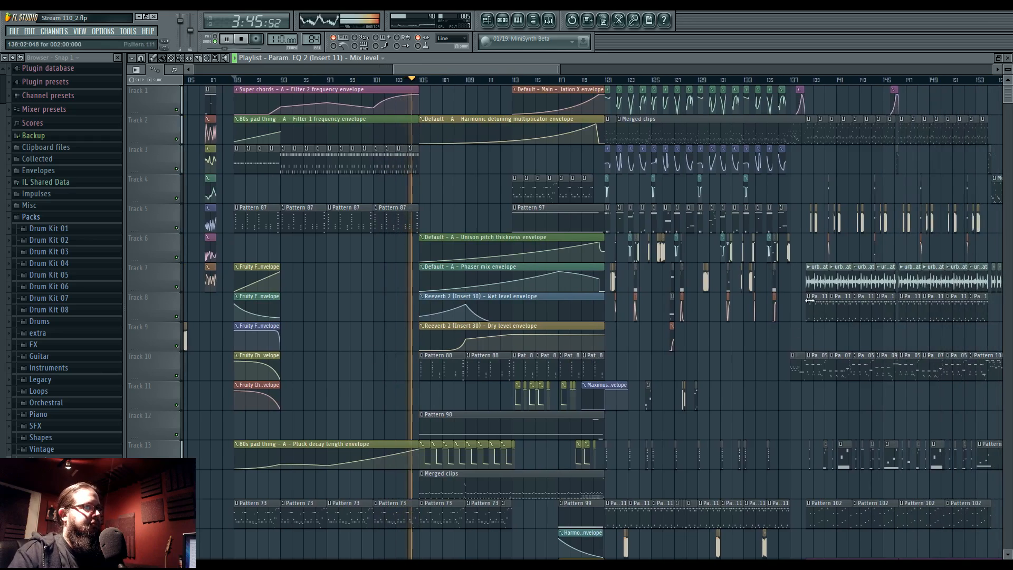
left_click(802, 85)
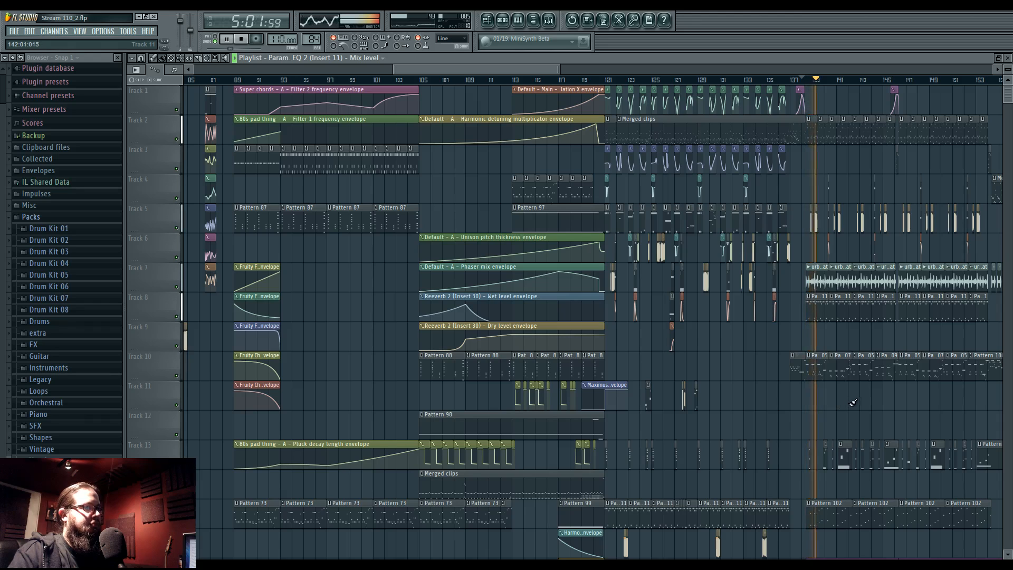
left_click_drag(869, 403, 809, 406)
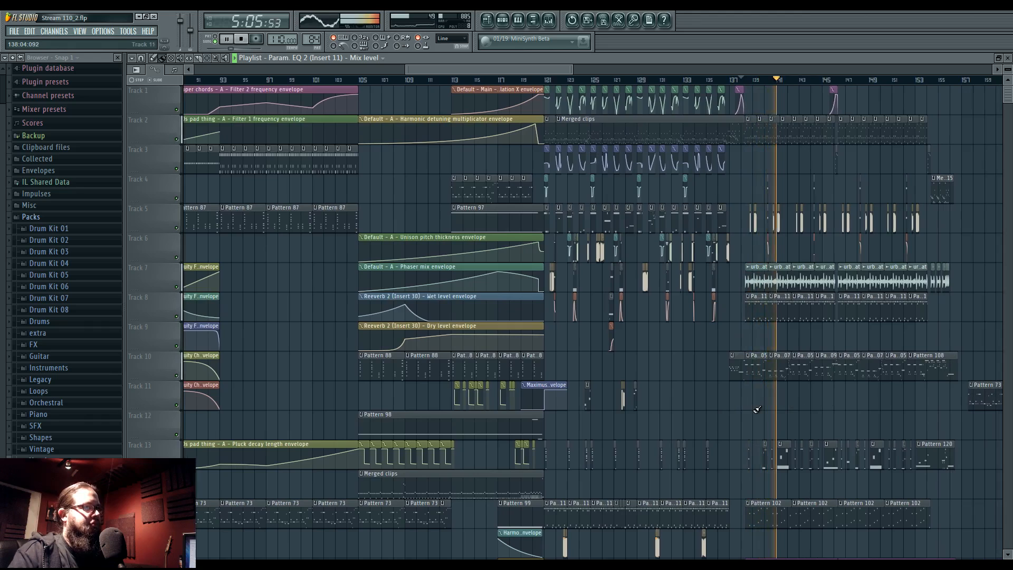
key("space")
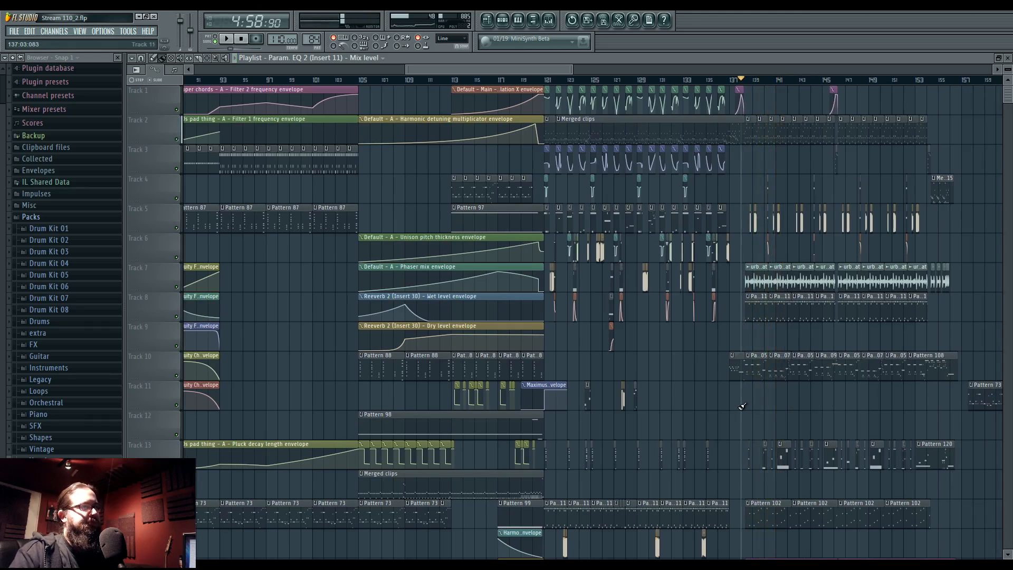
scroll(294, 314, "left", 5)
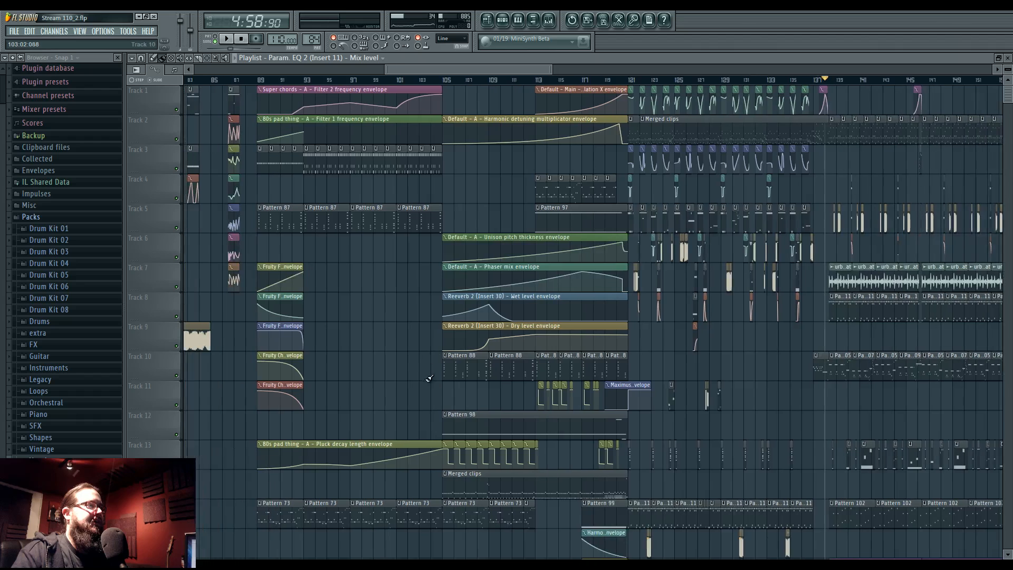
Listen to the transition into bar 121 from about bar 116, and examine the tracks during playback from bar 121
left_click_drag(380, 83, 367, 83)
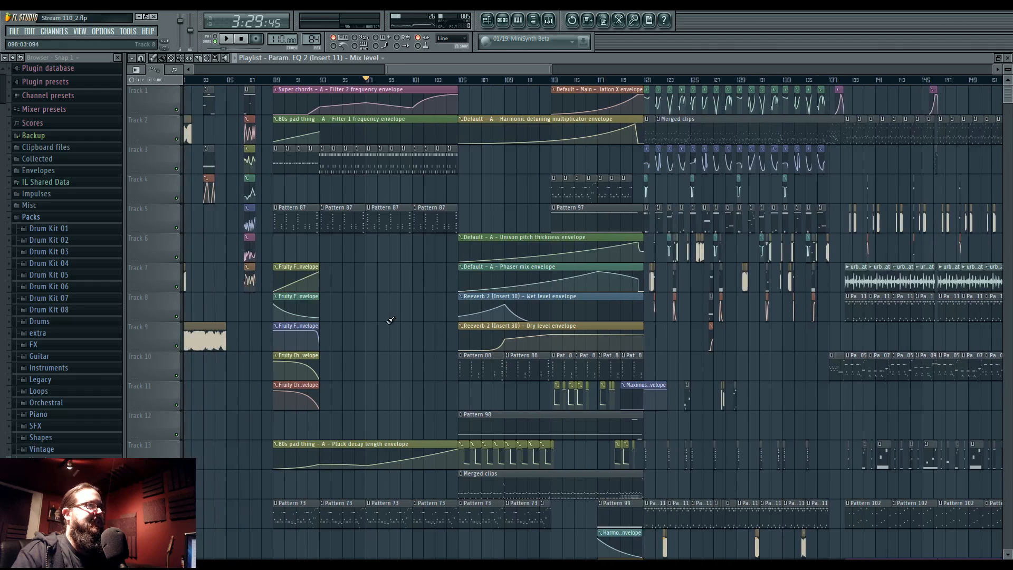
left_click_drag(463, 83, 586, 83)
key("space")
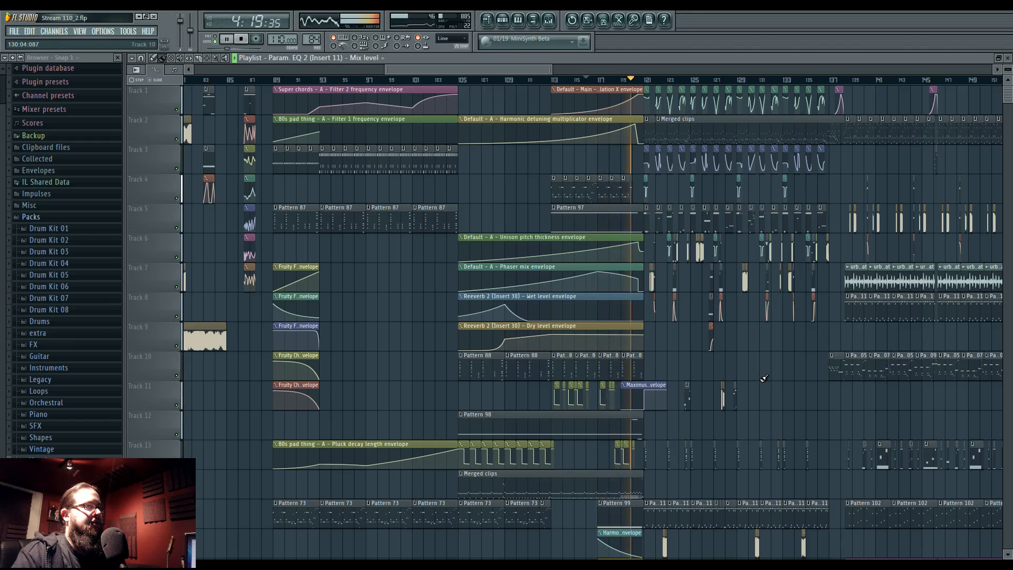
scroll(764, 378, "up", 4)
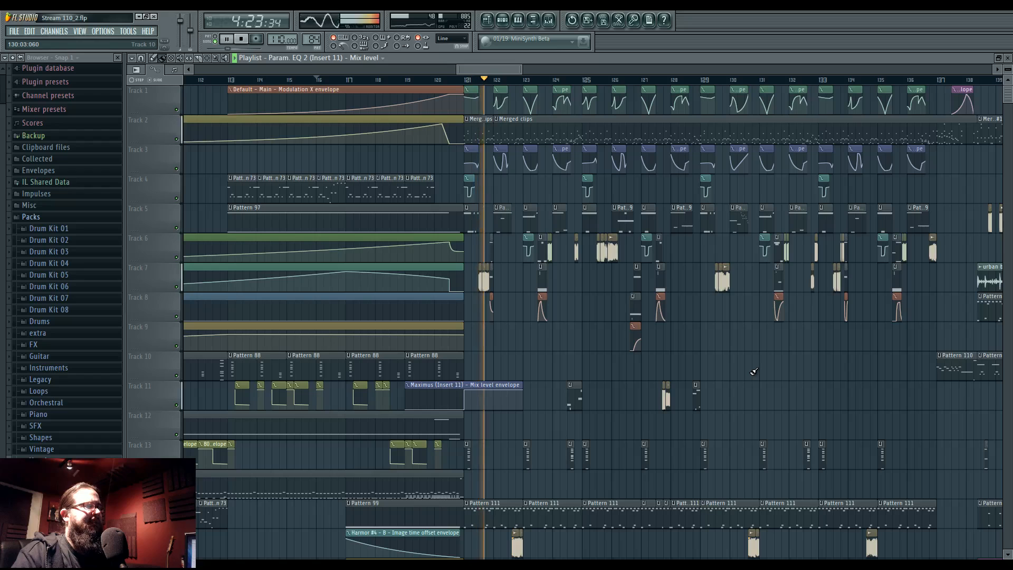
key("space")
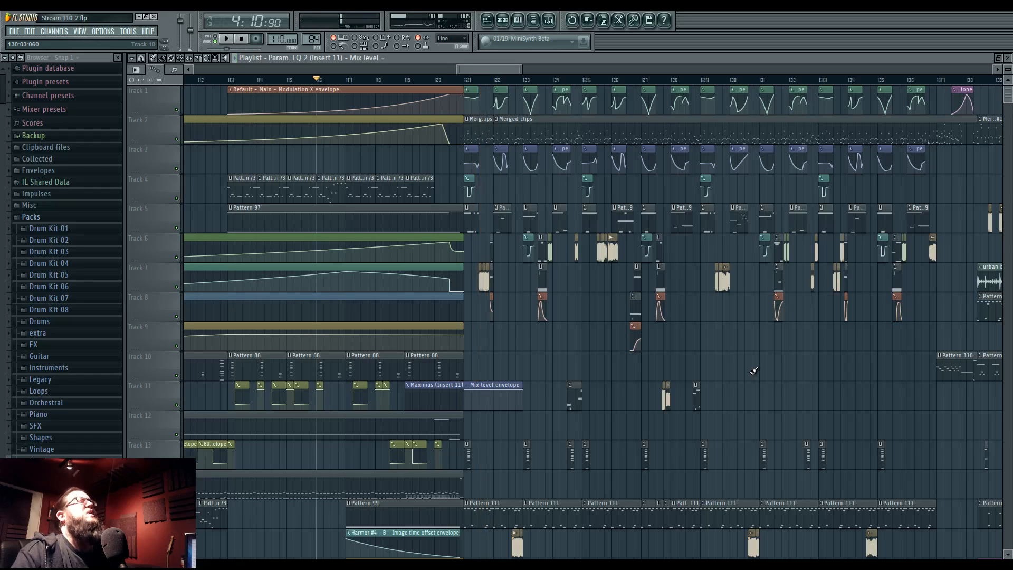
scroll(794, 344, "right", 3)
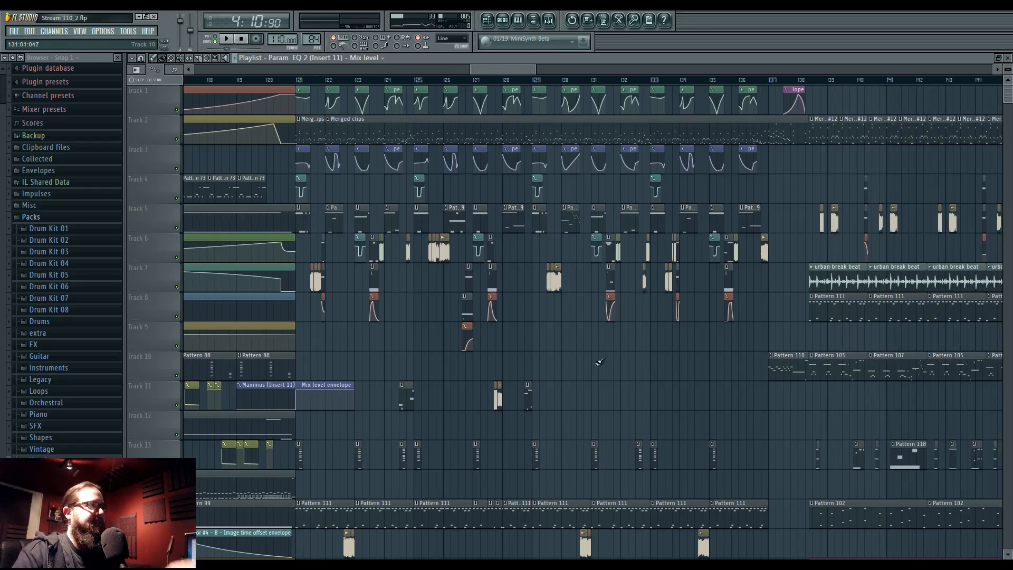
key("space")
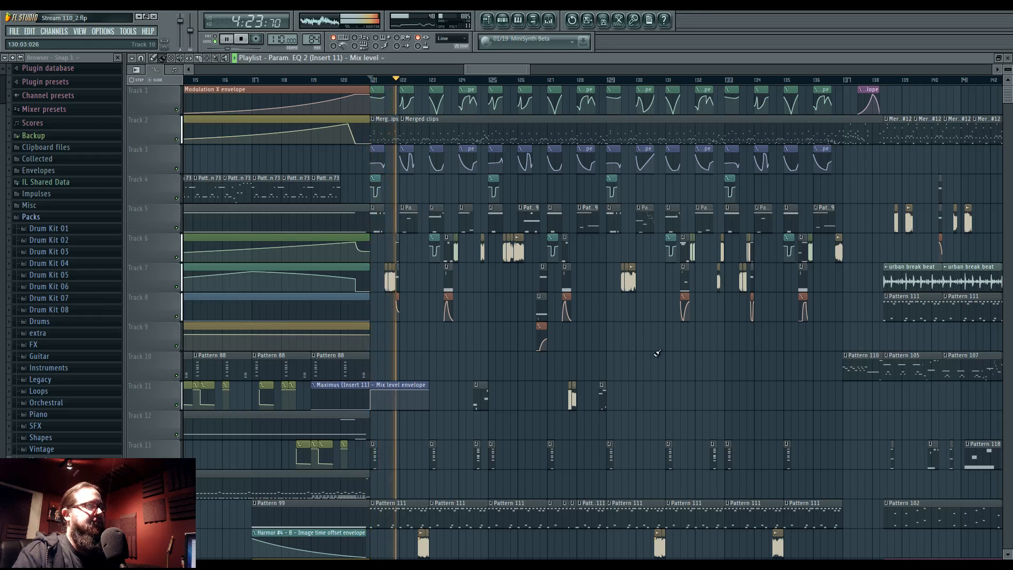
left_click_drag(581, 354, 655, 353)
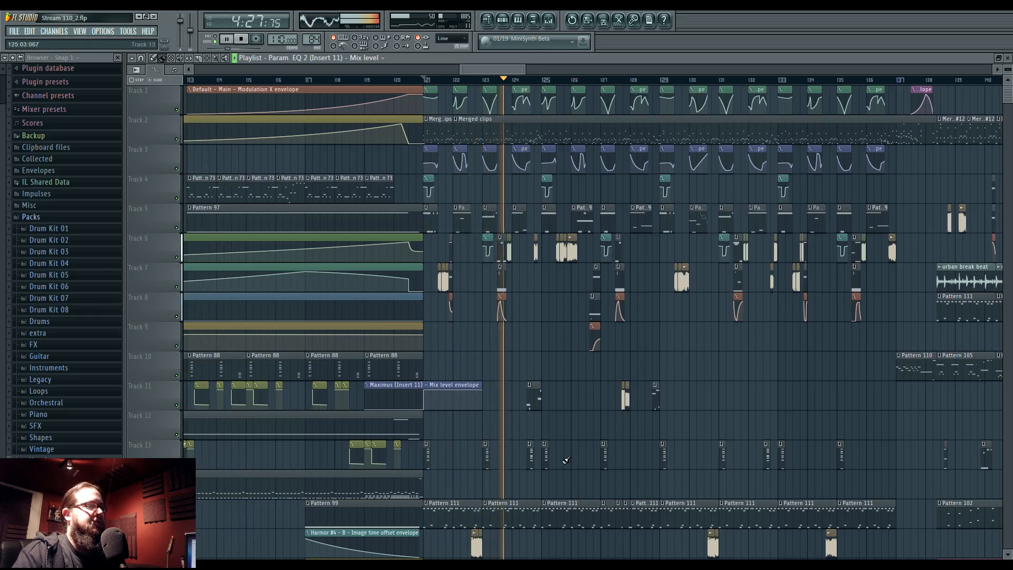
left_click_drag(580, 379, 562, 262)
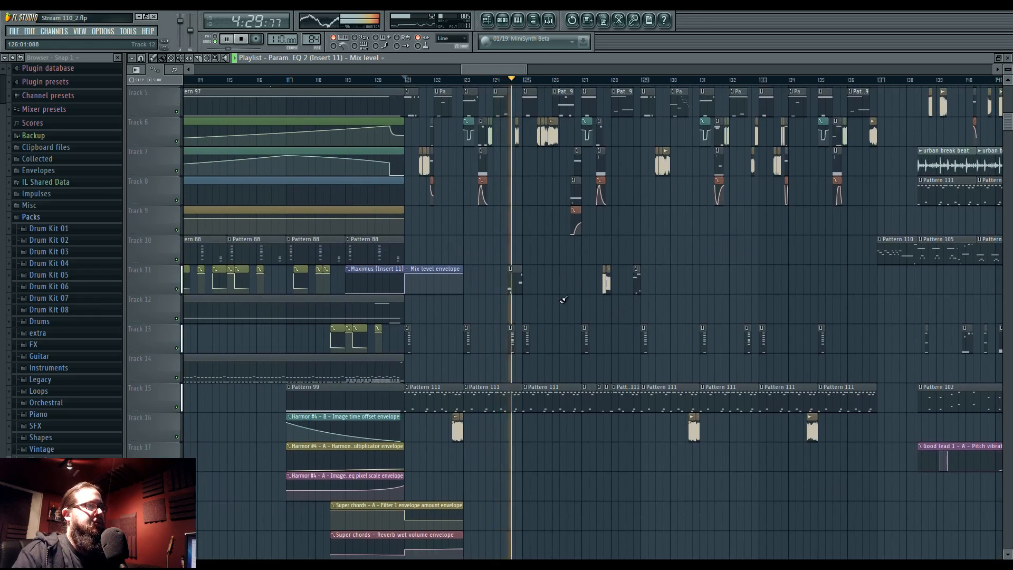
left_click_drag(567, 319, 561, 412)
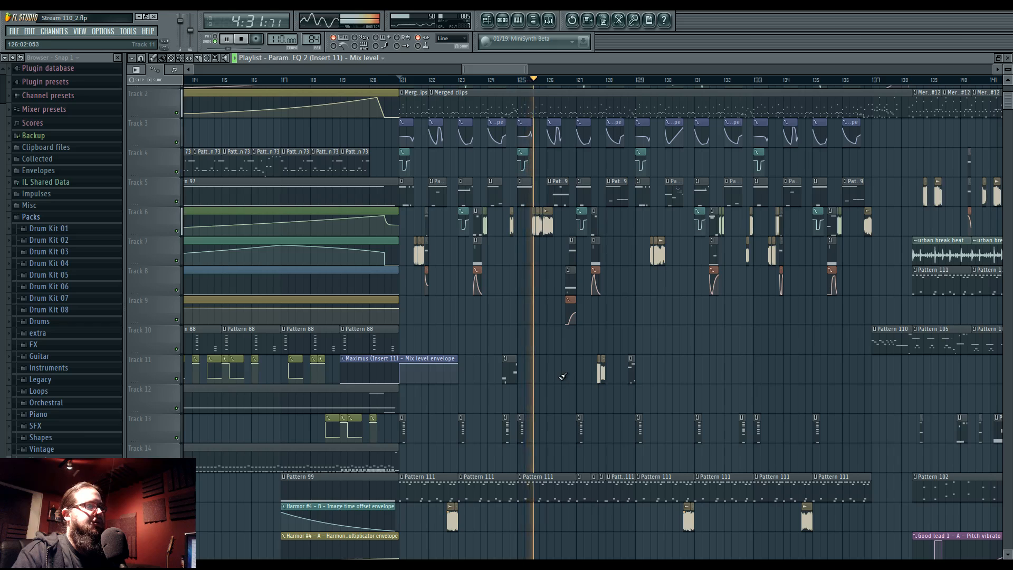
Open the short chord clip just before bar 125 on track 13, and open its Good lead 1 piano roll in pattern mode
double_click(510, 432)
left_click(225, 40)
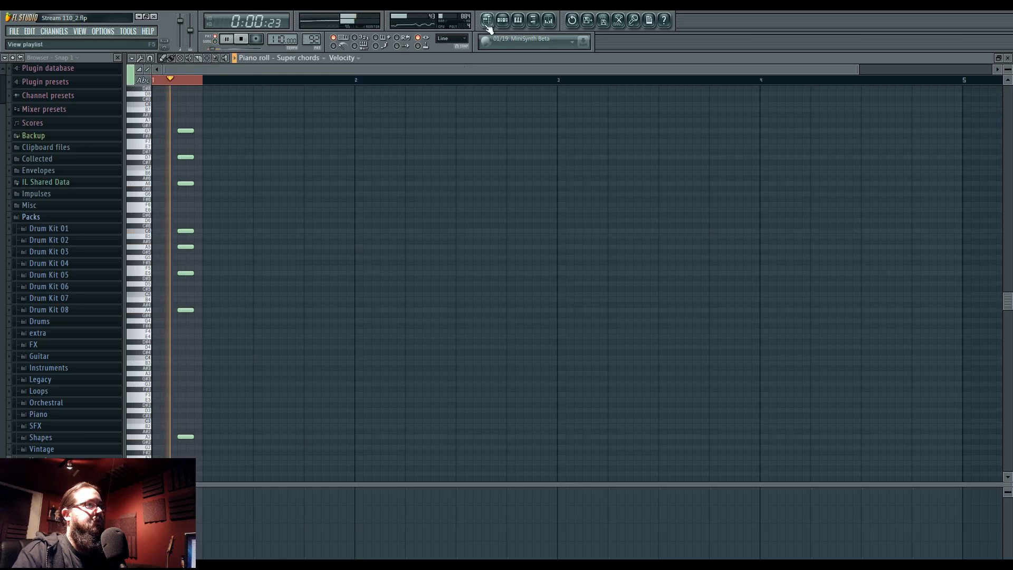
key("F6")
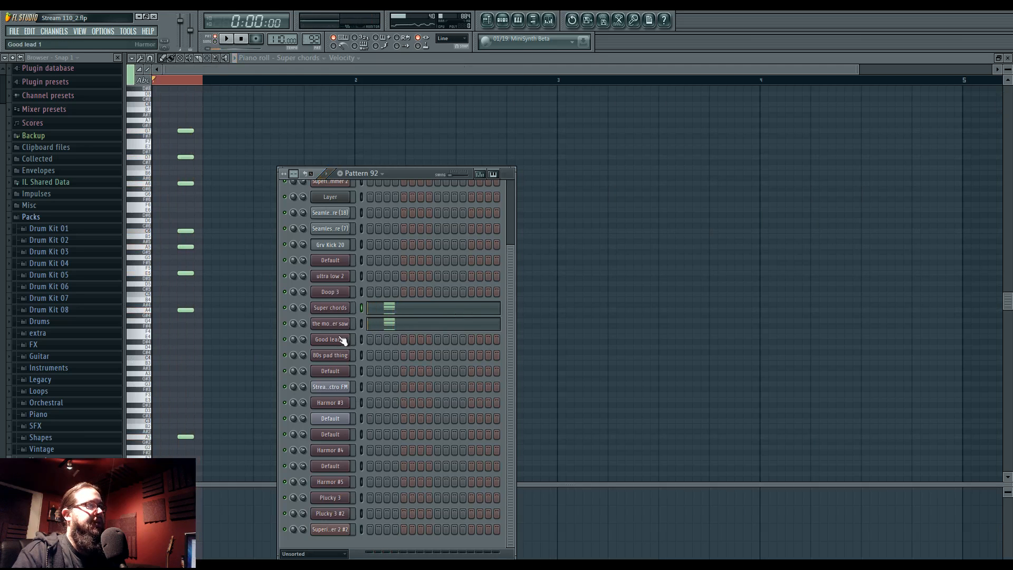
right_click(344, 345)
left_click(380, 342)
Add short A5 and A6 notes for Good lead 1 in line with the ghost chord, and play the pattern
left_click(180, 239)
scroll(187, 287, "up", 4)
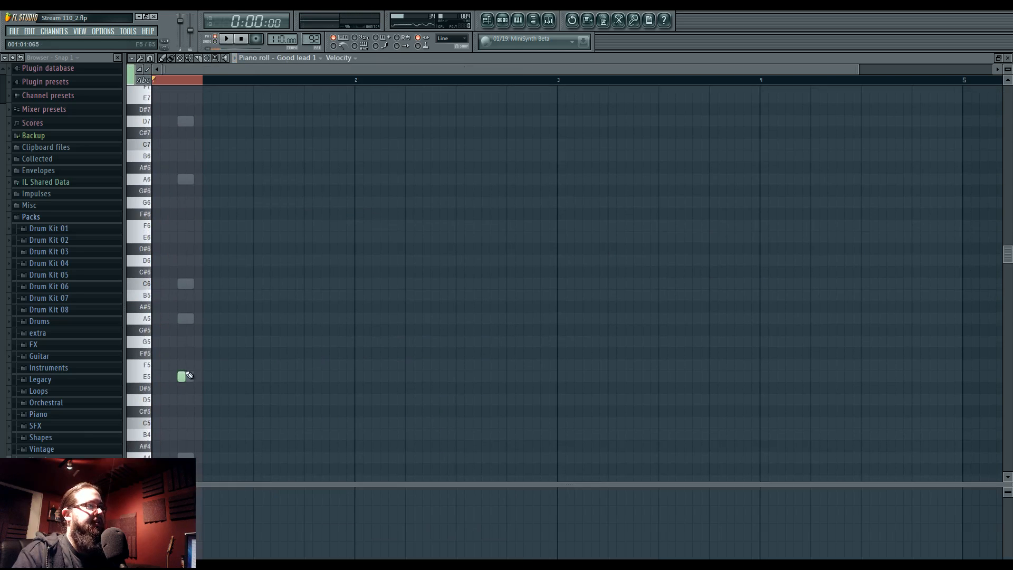
scroll(180, 296, "up", 1)
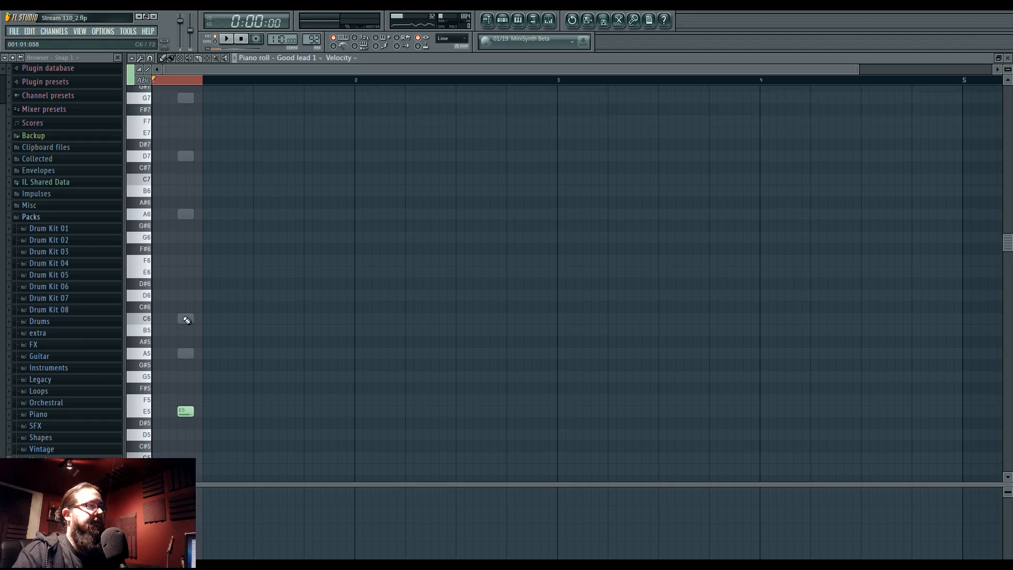
left_click(179, 354)
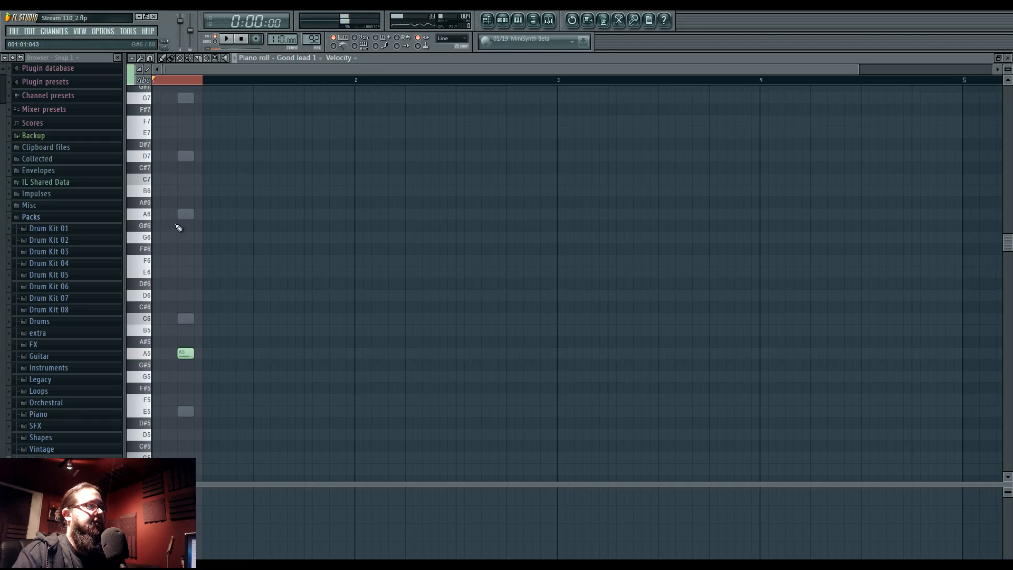
left_click(180, 214)
key("space")
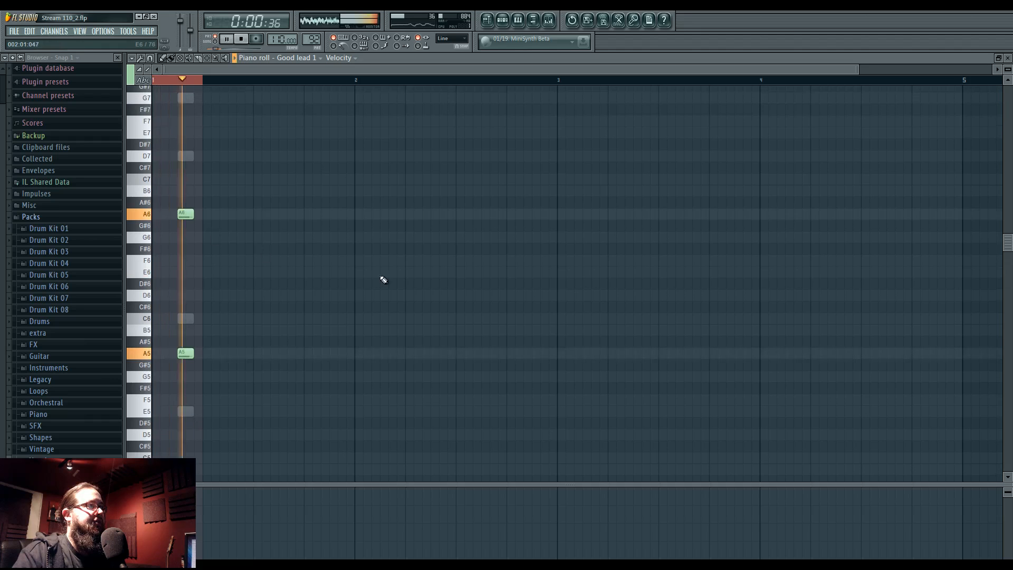
Return to the playlist and listen to the section from bar 123, replaying the passages around bars 132 and 128
left_click(486, 20)
key("space")
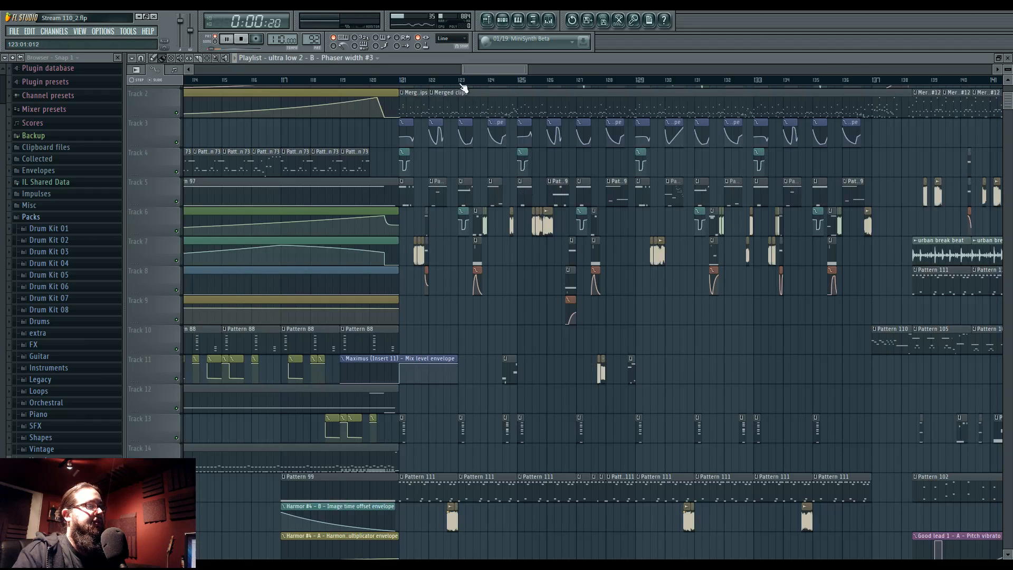
left_click(457, 83)
key("space")
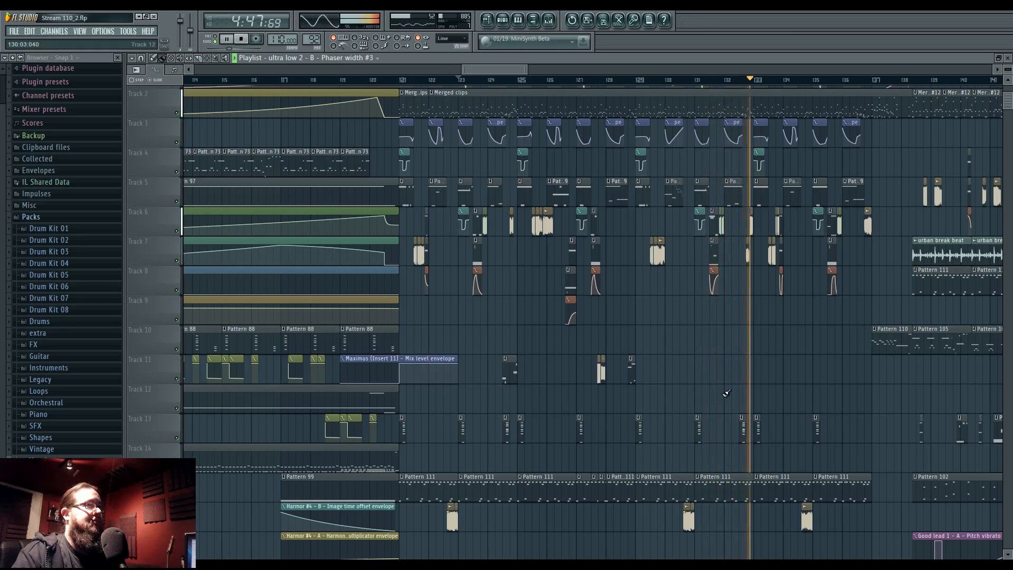
left_click_drag(760, 362, 490, 421)
left_click(467, 80)
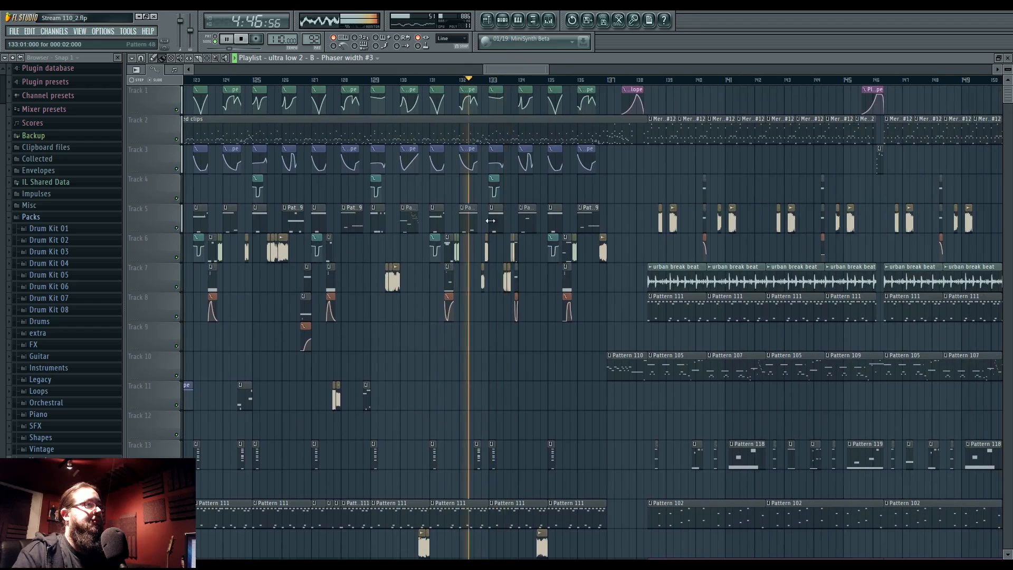
left_click_drag(460, 371, 552, 374)
left_click(448, 80)
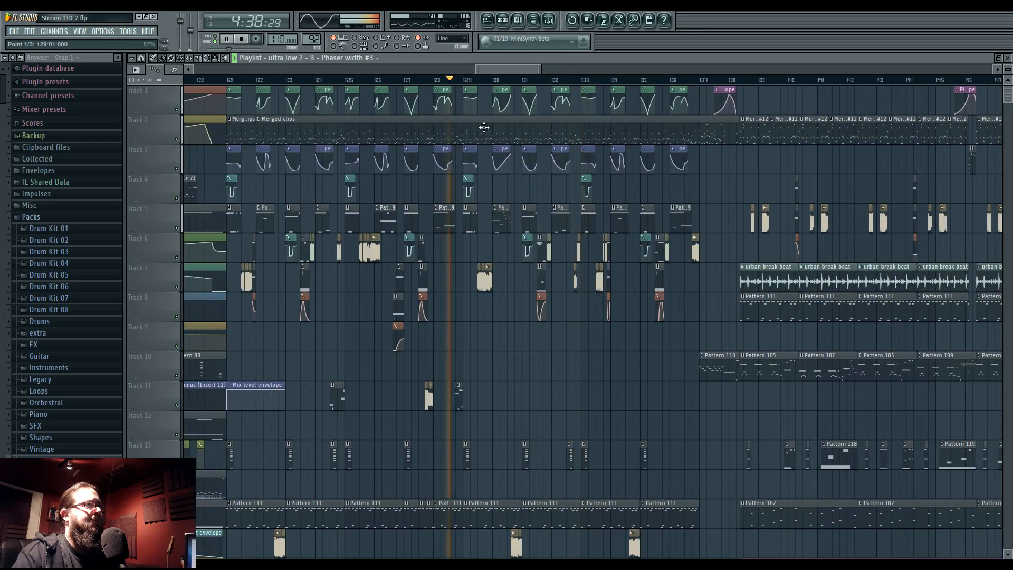
left_click(450, 81)
left_click(429, 80)
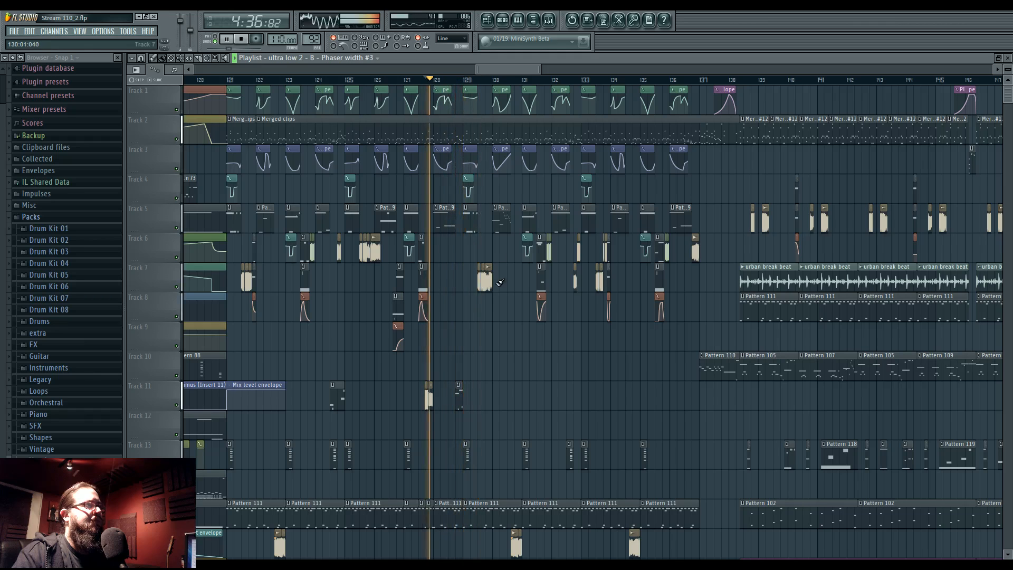
left_click_drag(484, 356, 565, 358)
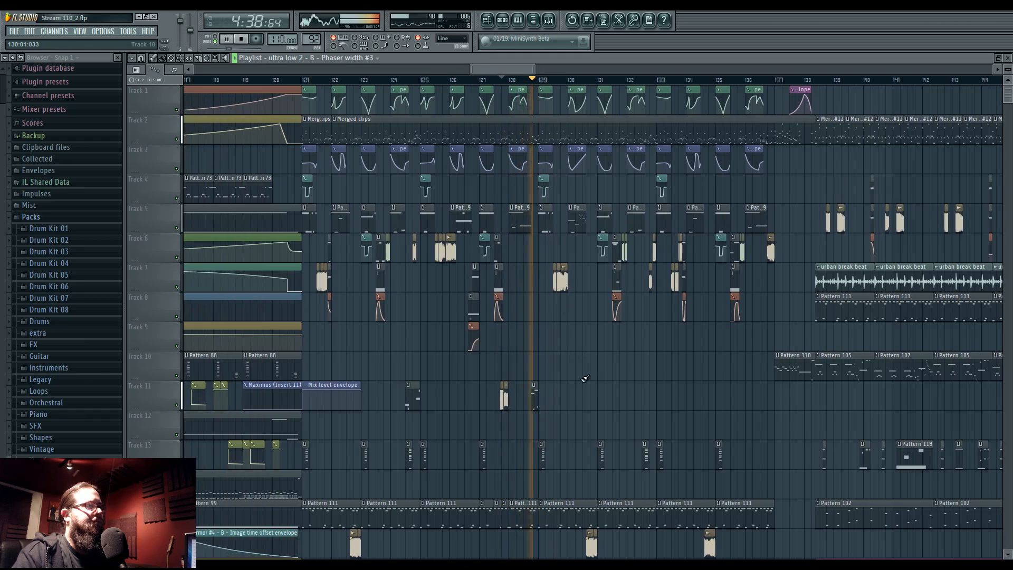
In the short track 11 clip just before bar 129, pan Plucky 3 #2's A5 note left and C6 note right, and audition the pattern
double_click(535, 392)
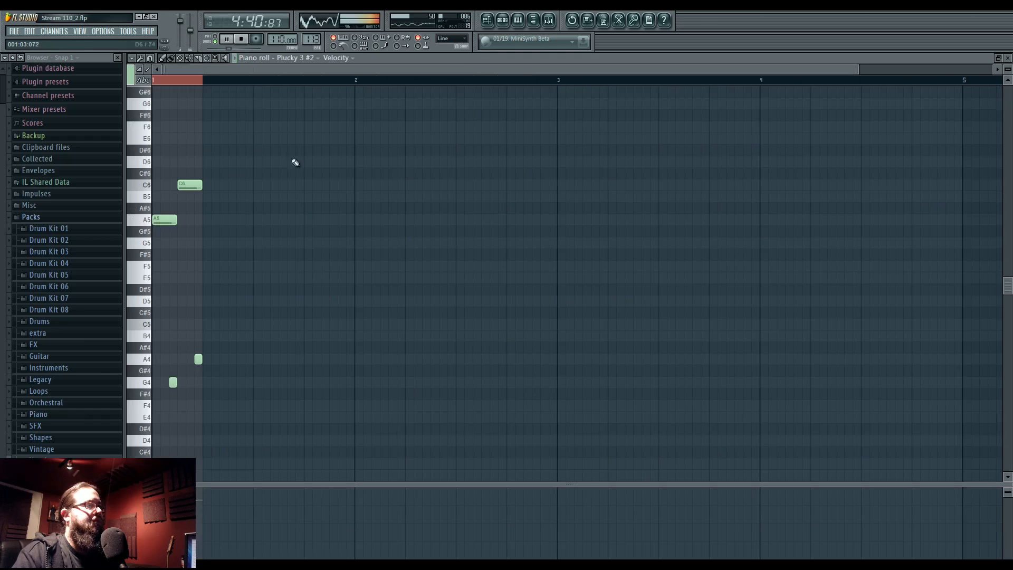
left_click(213, 39)
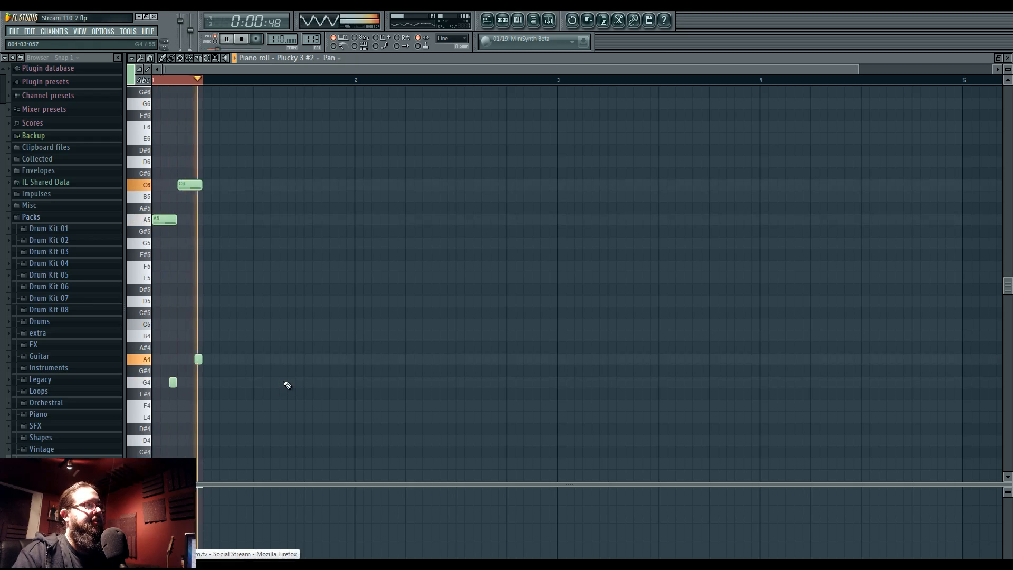
key("space")
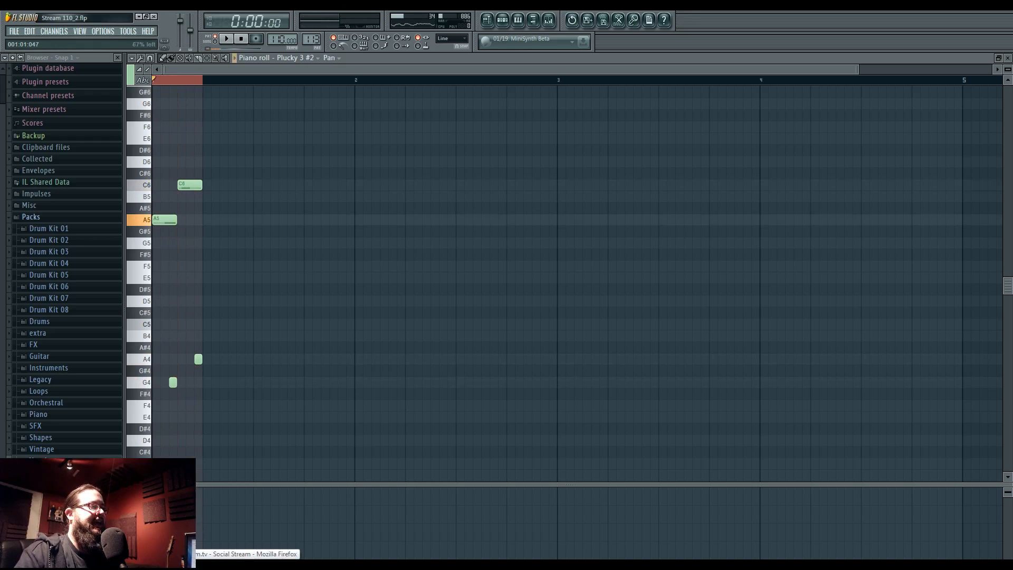
key("space")
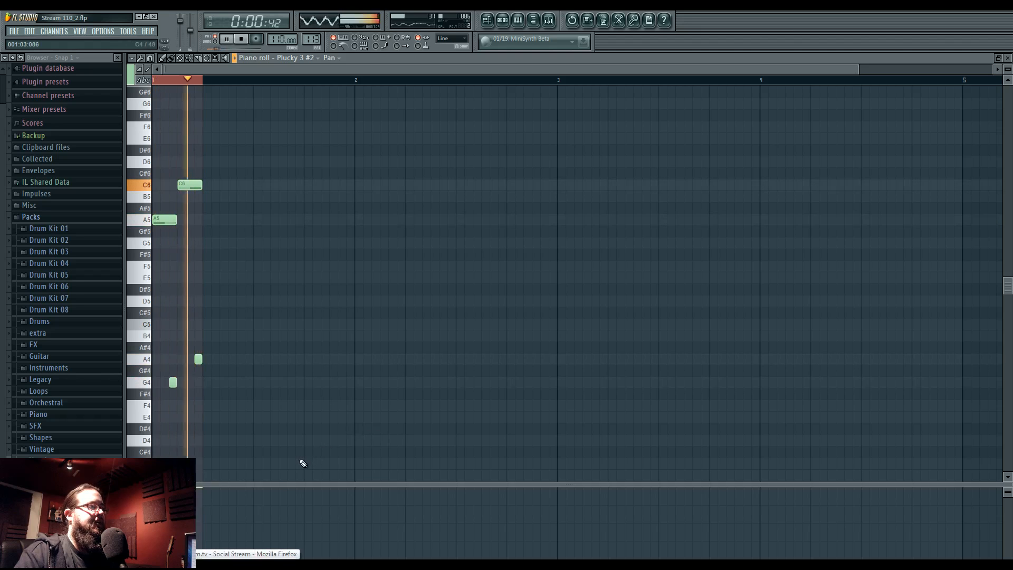
key("space")
Return to the playlist and listen to the edited clip from about bar 128, and to the section from bar 124
left_click(486, 21)
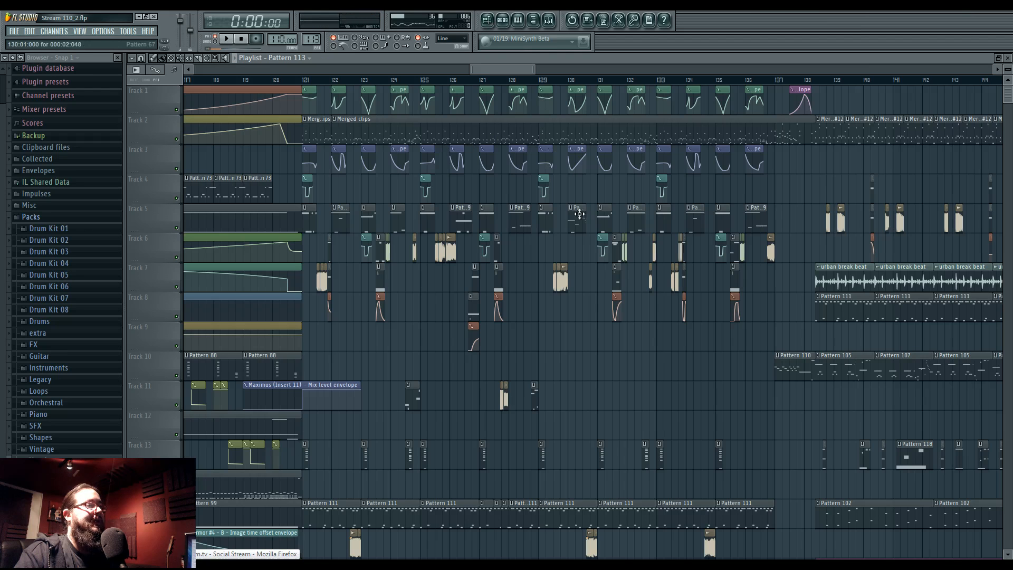
double_click(526, 82)
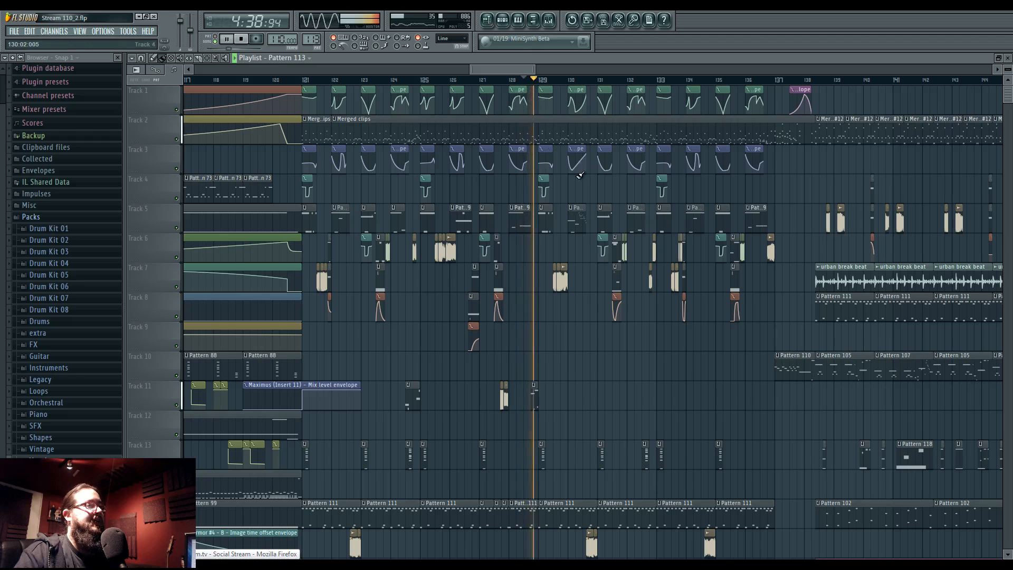
left_click(397, 82)
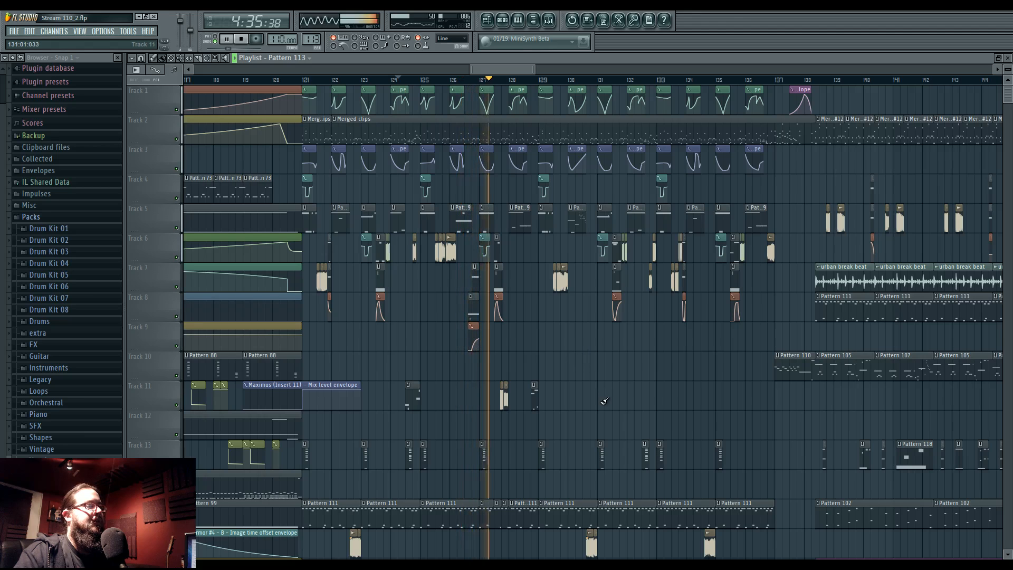
Open the short track 13 clip at bar 127 and play its pattern while viewing the Super chords notes
key("space")
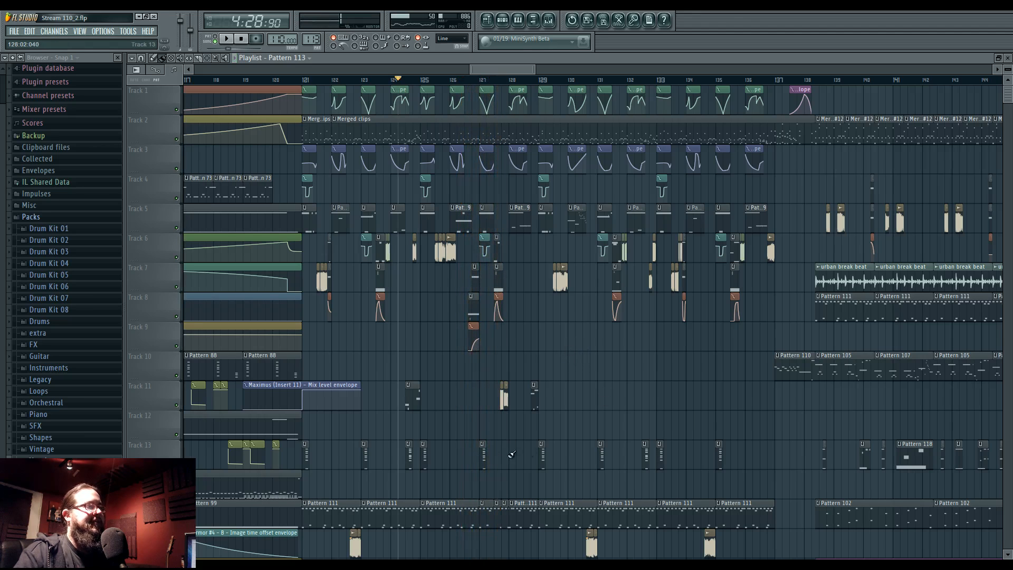
double_click(485, 456)
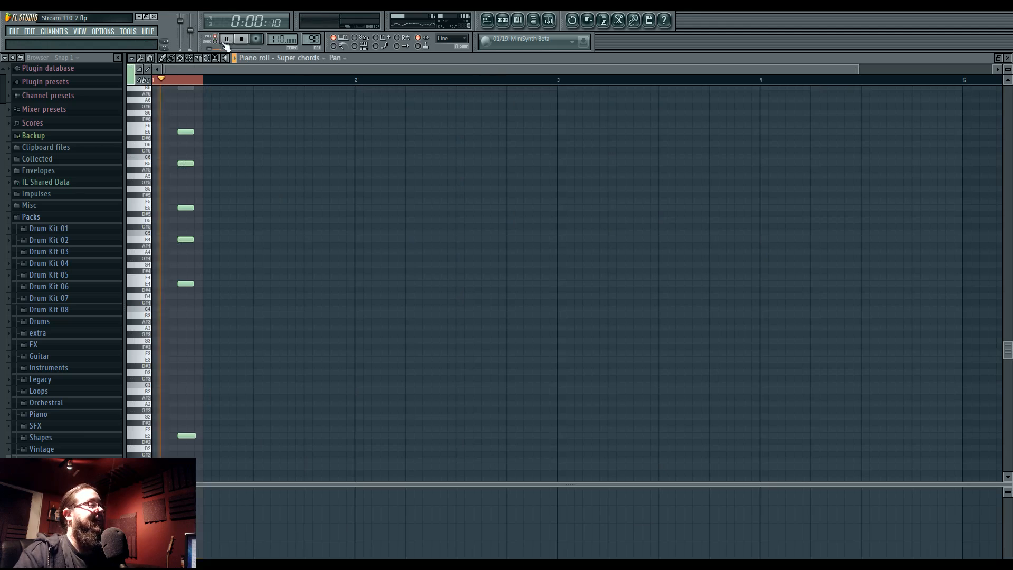
key("space")
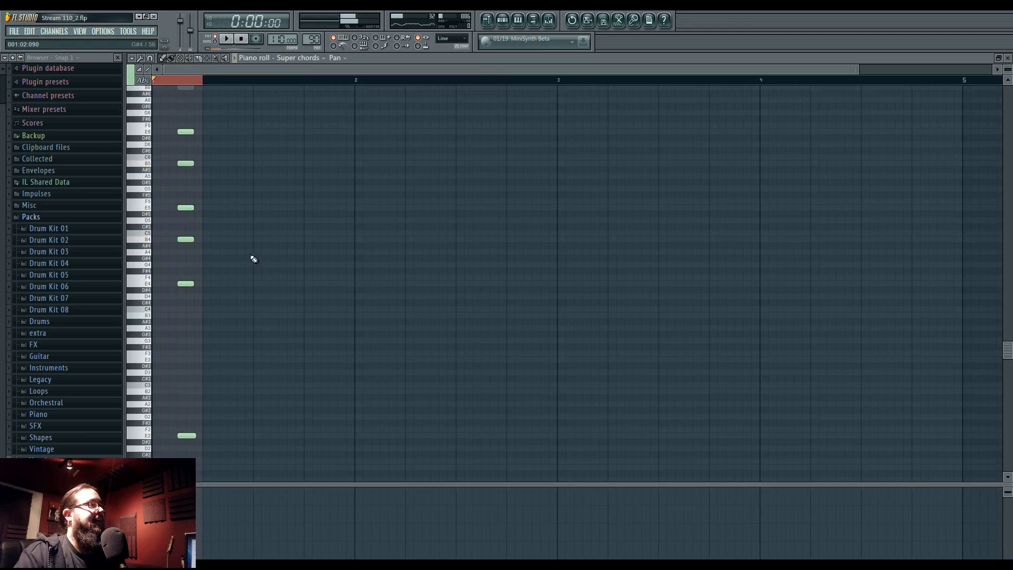
left_click(548, 21)
left_click(502, 21)
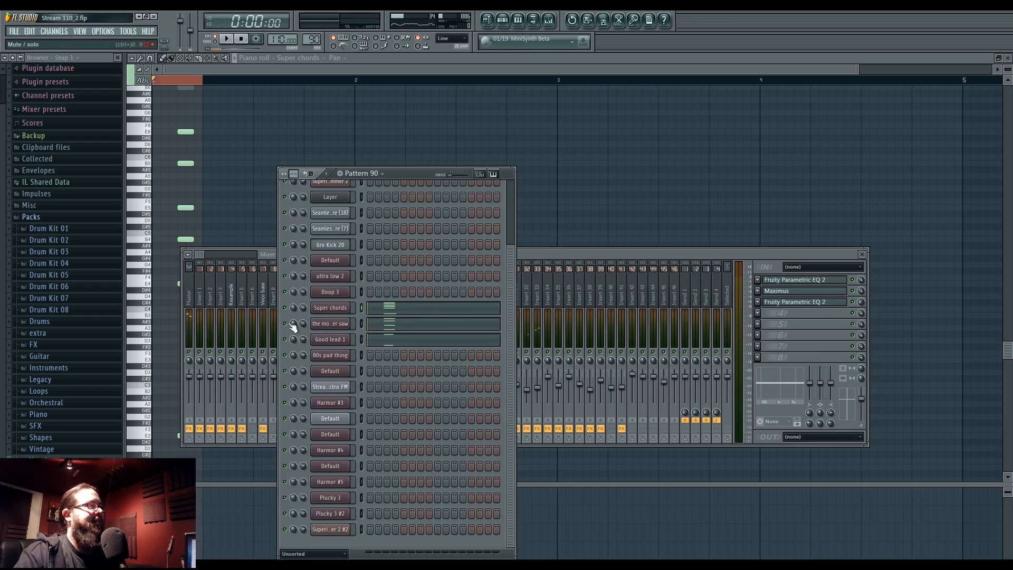
left_click(414, 307)
left_click(414, 310)
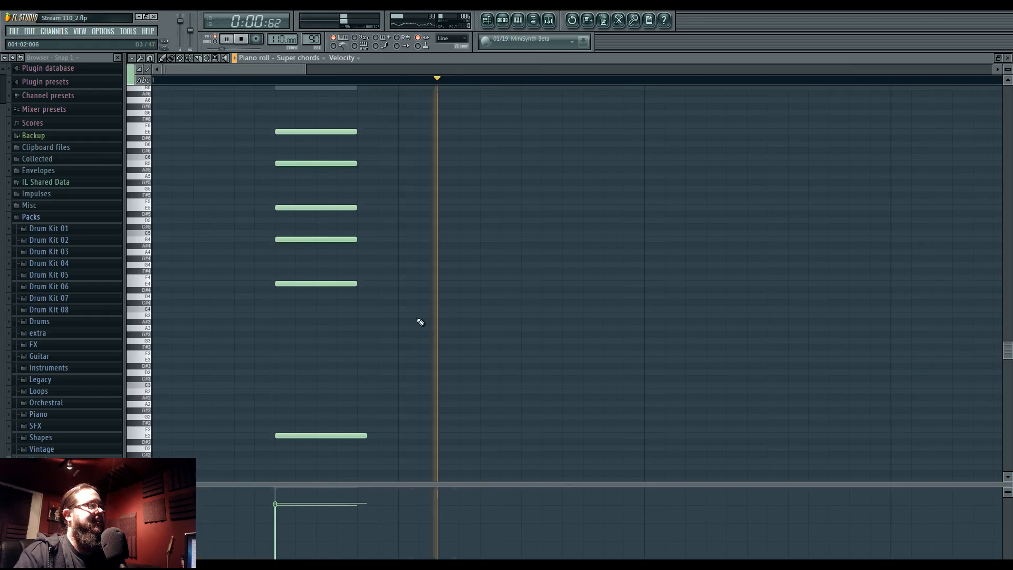
key("space")
key("space")
scroll(390, 357, "down", 2)
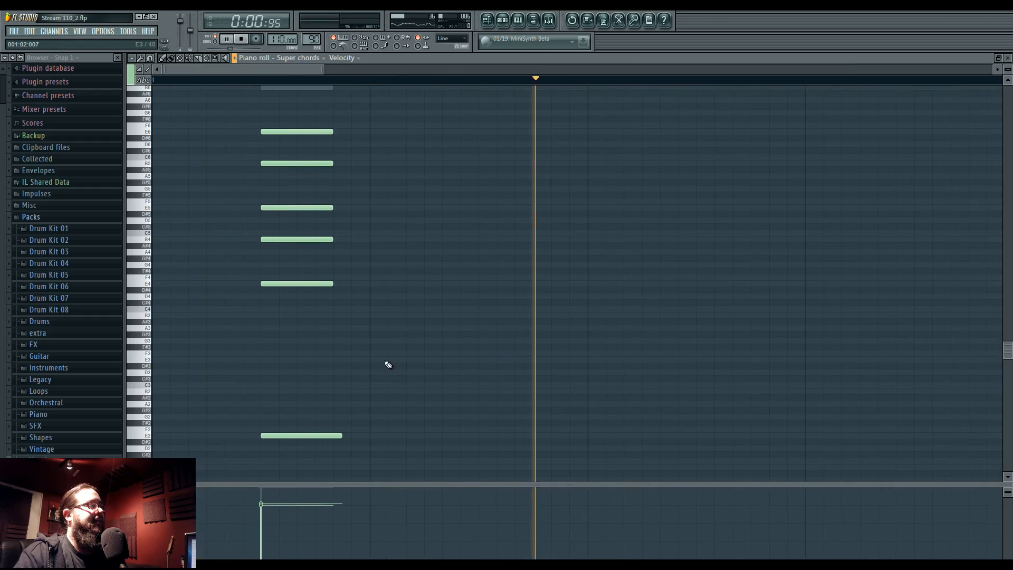
key("space")
Show note pan for Super chords and spread the chord notes between left and right, with the low E2 fully left
right_click(143, 549)
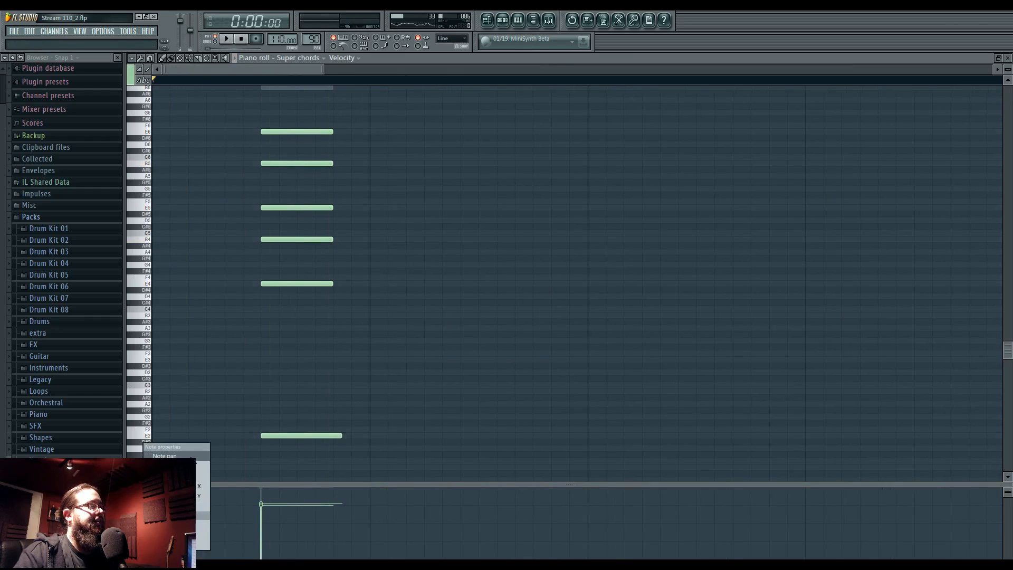
left_click(165, 456)
scroll(398, 414, "up", 5)
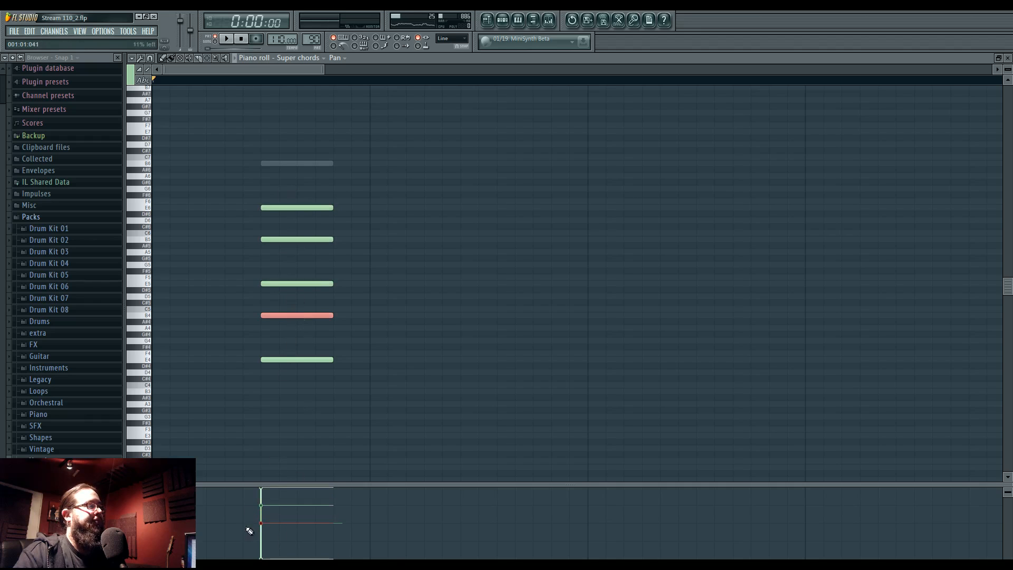
scroll(402, 435, "down", 7)
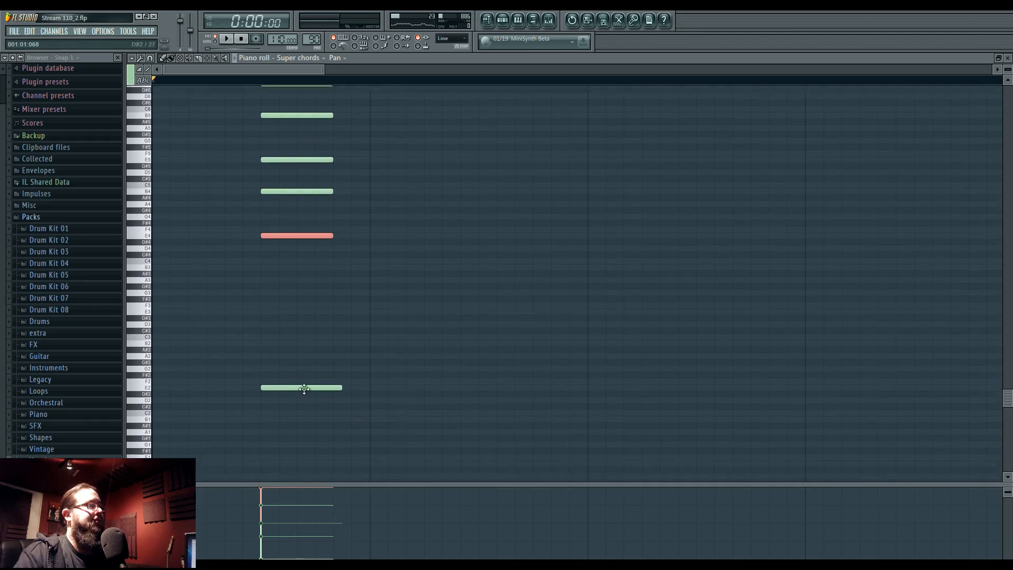
left_click(304, 383, "ctrl")
left_click_drag(273, 545, 275, 561)
key("space")
key("space")
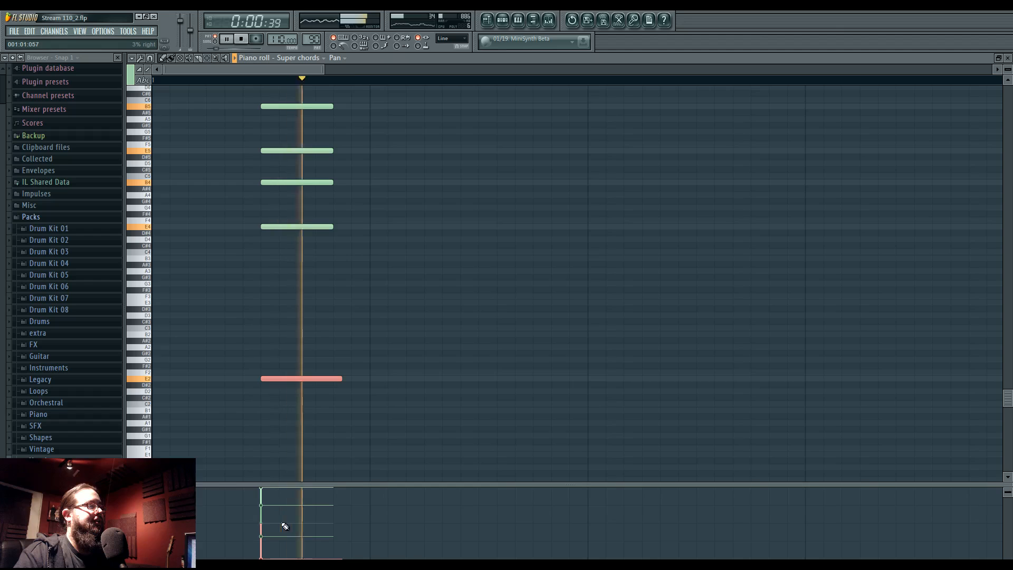
left_click_drag(290, 358, 305, 388)
left_click_drag(274, 512, 275, 558)
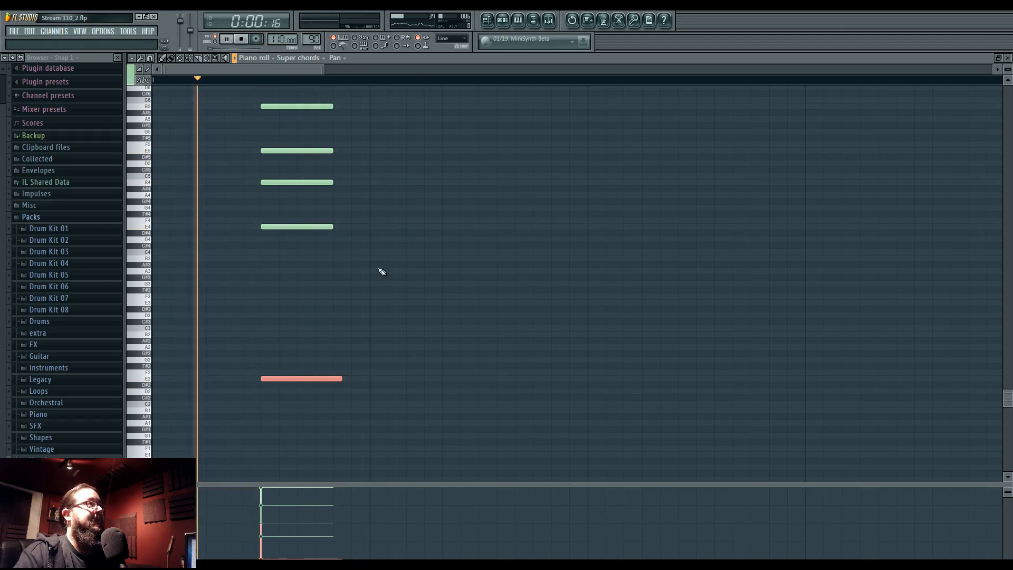
Check Insert 31 and its stereo separation in the mixer while the pattern plays
left_click(549, 20)
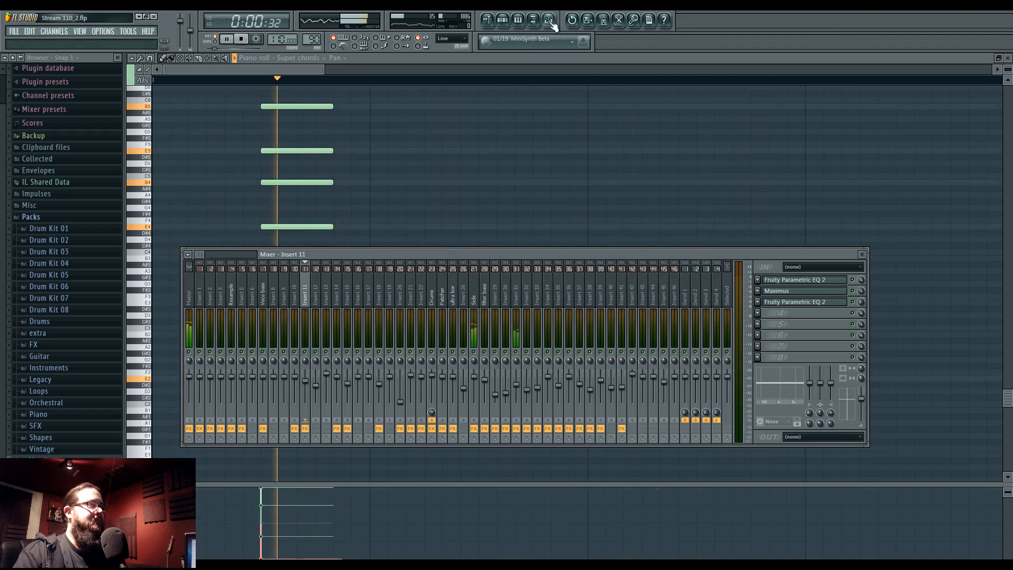
left_click(514, 303)
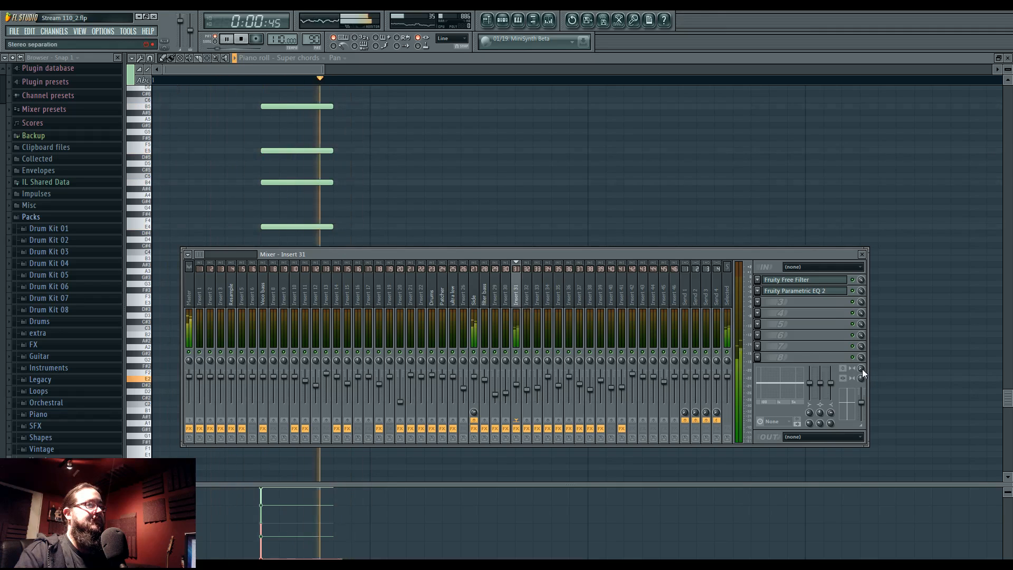
key("space")
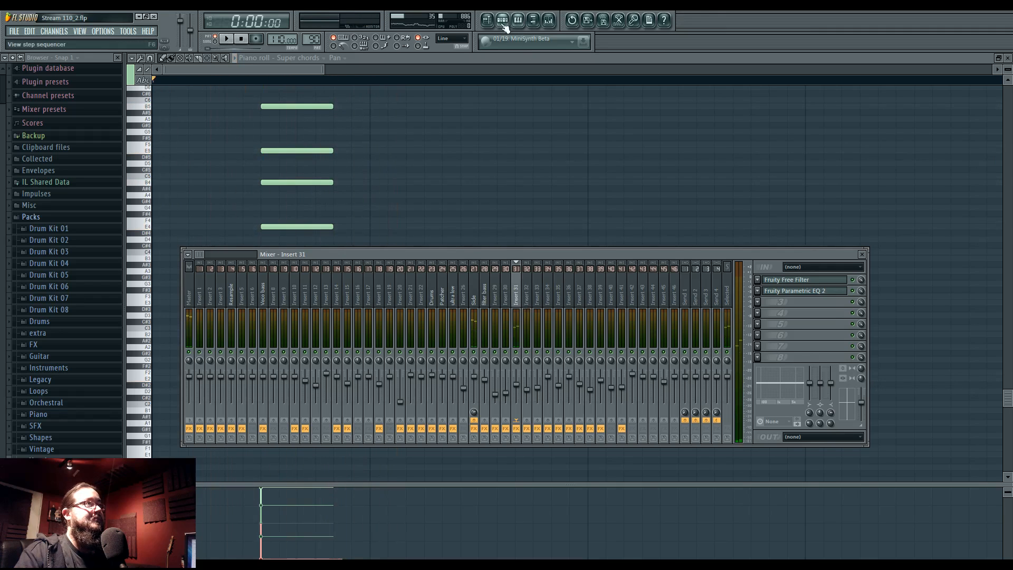
Pan the most super saw's chord notes, with E4 fully left, and play the pattern
key("F6")
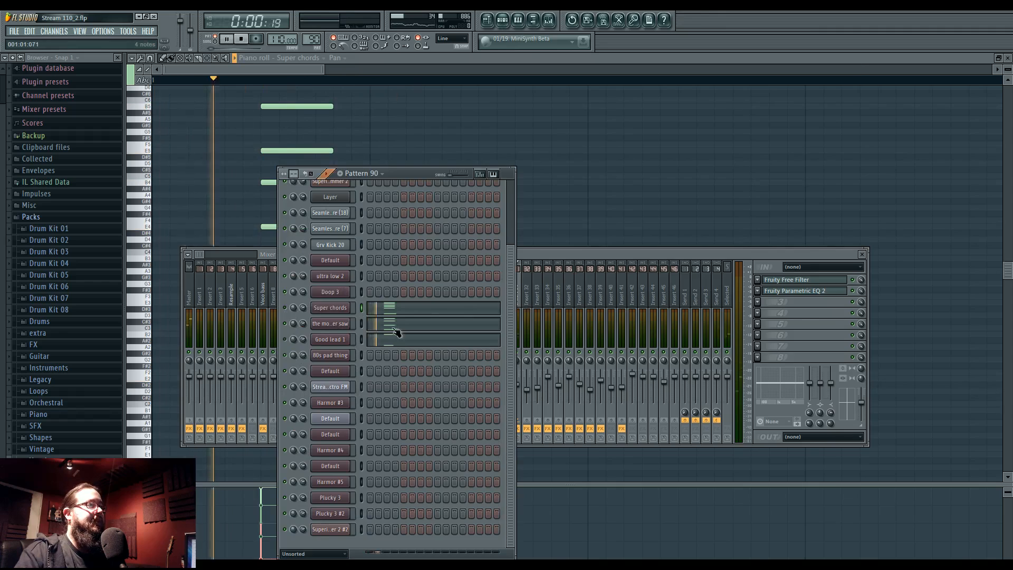
left_click(396, 332)
key("space")
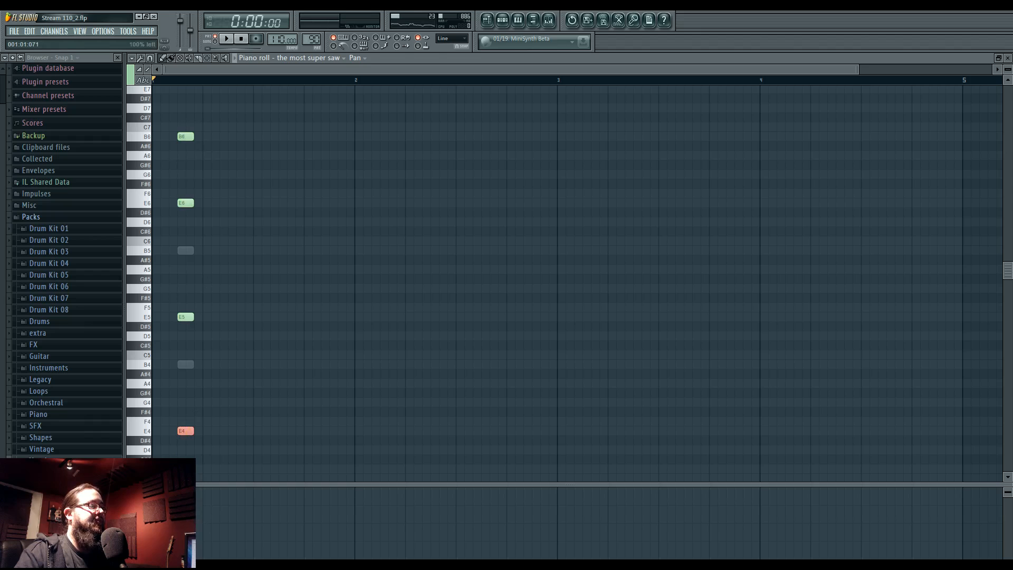
key("space")
Open Good lead 1's notes in the same pattern, show note pan, and pan E5 fully right and E6 fully left
left_click(503, 21)
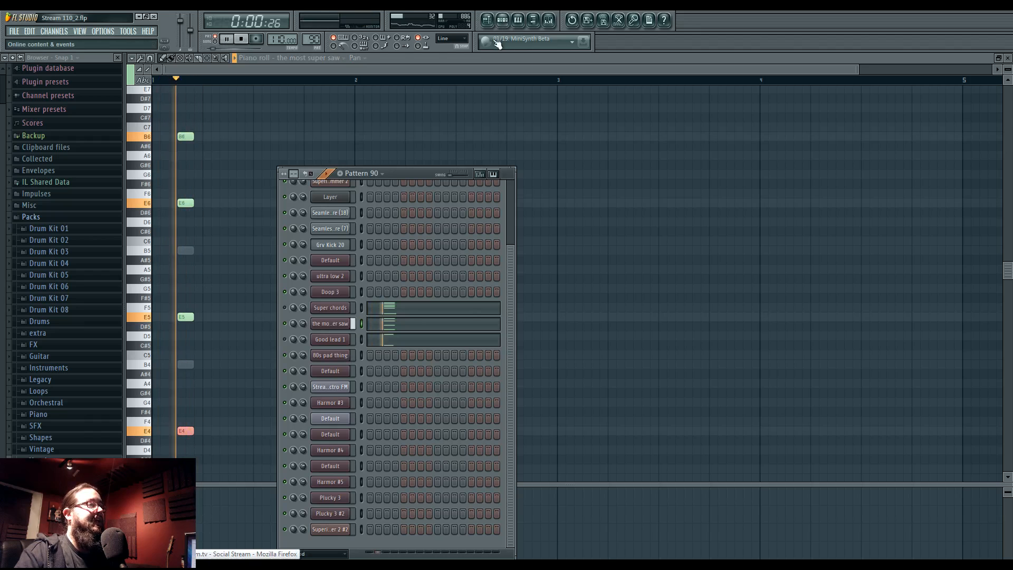
key("space")
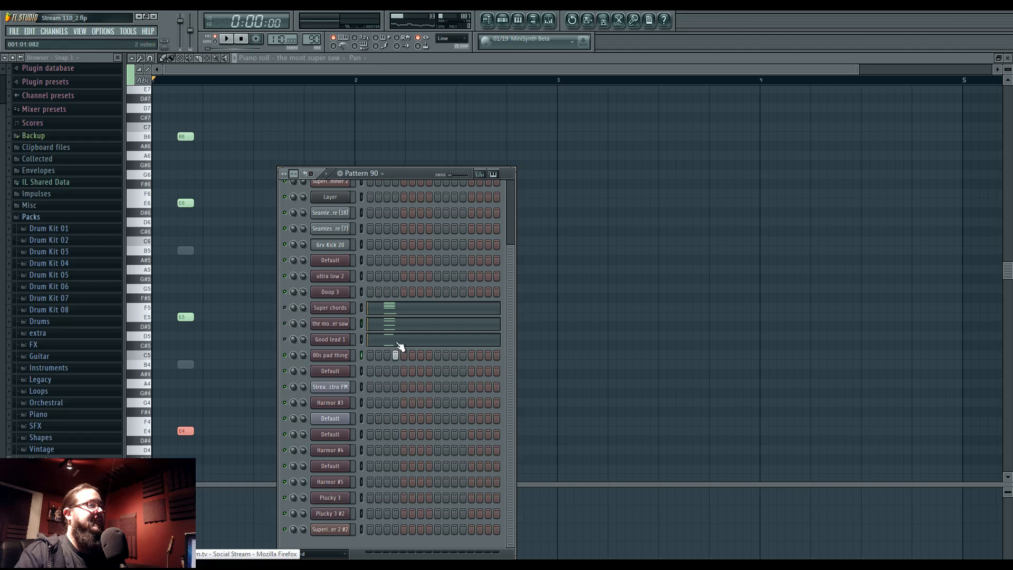
left_click(400, 344)
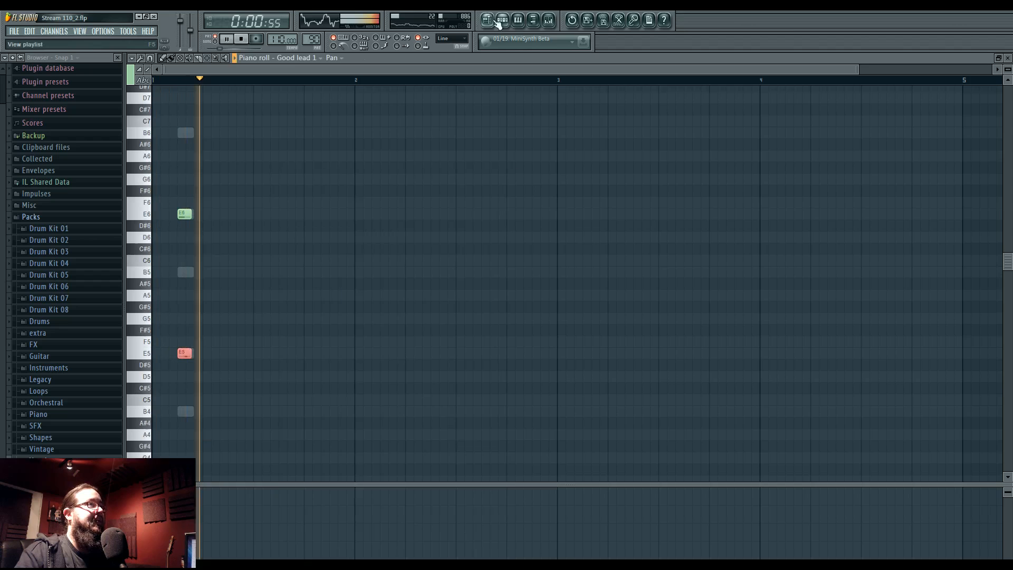
key("F6")
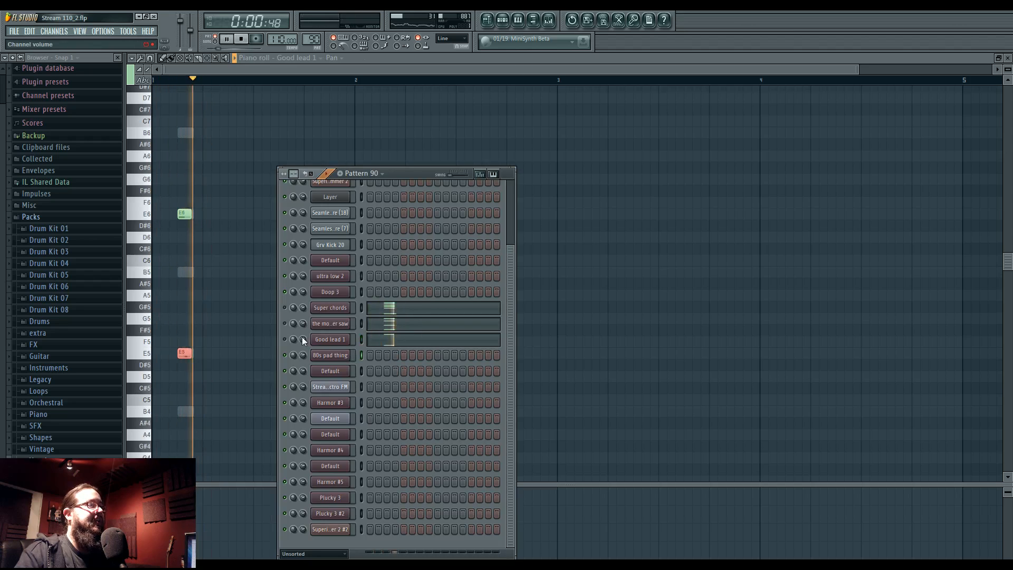
key("space")
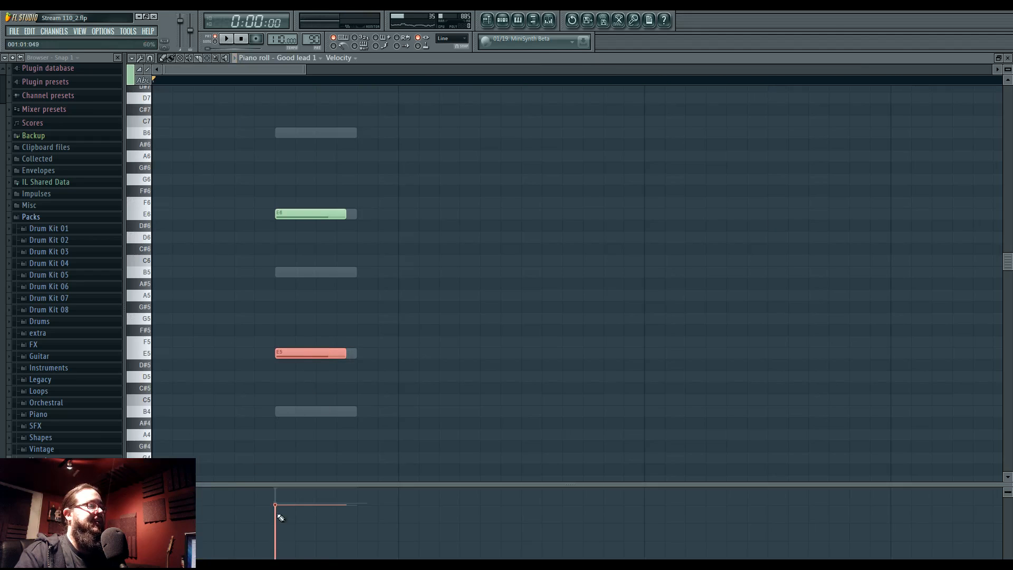
left_click(180, 456)
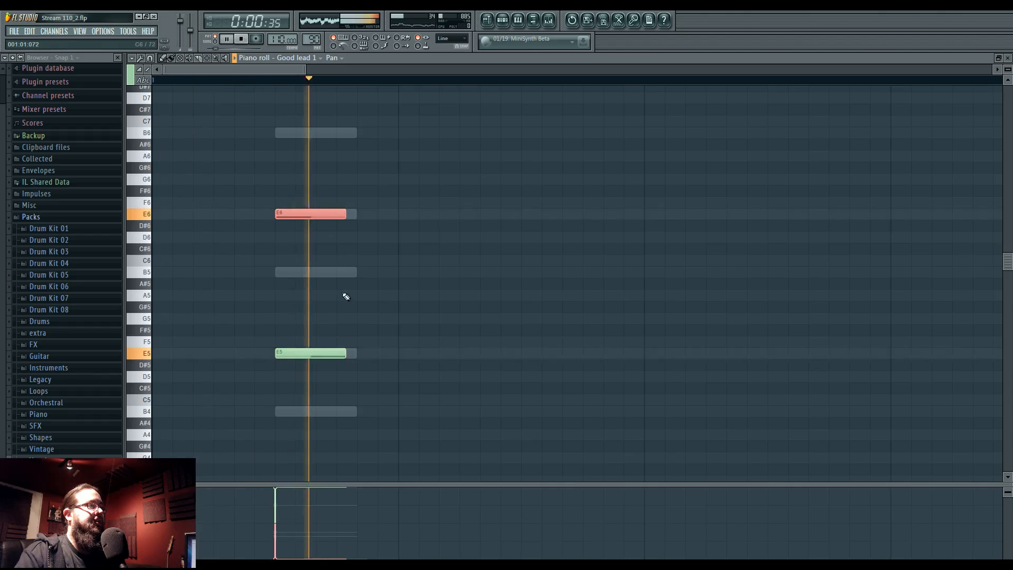
Pan Good lead 1's E6 note slightly right, comparing several positions by replaying the pattern
left_click(284, 504)
key("space")
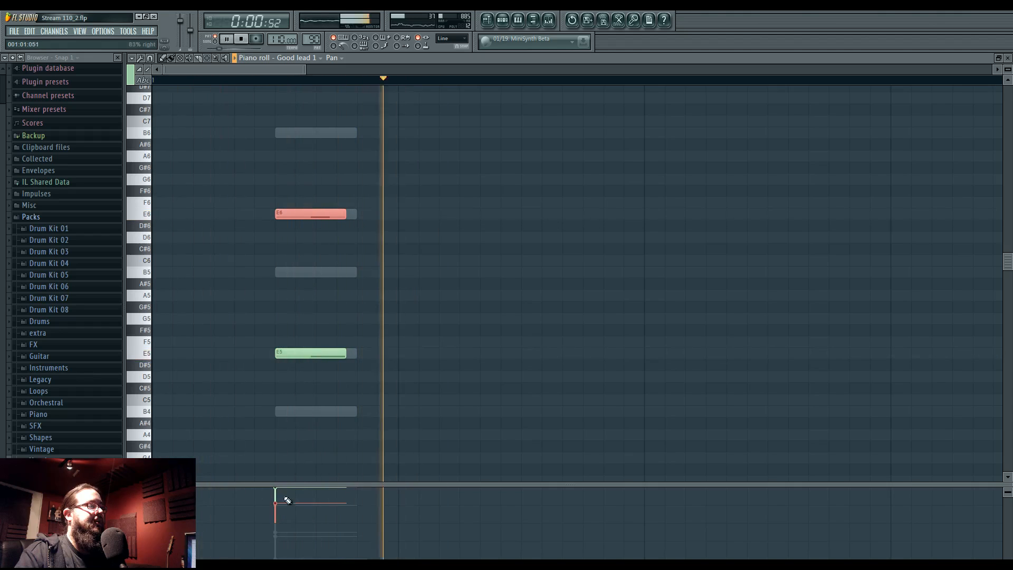
key("space")
left_click(286, 524)
key("space")
key("space")
left_click(288, 513)
key("space")
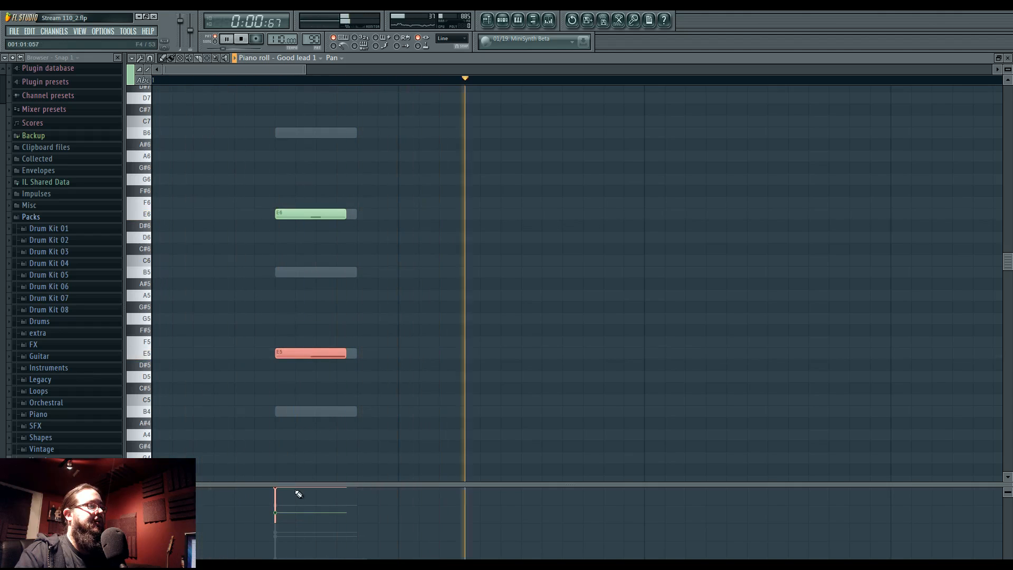
Pan Good lead 1's E5 note partway left, comparing it with fully left by replaying the pattern
left_click(283, 542)
key("space")
key("space")
left_click(281, 557)
key("space")
key("space")
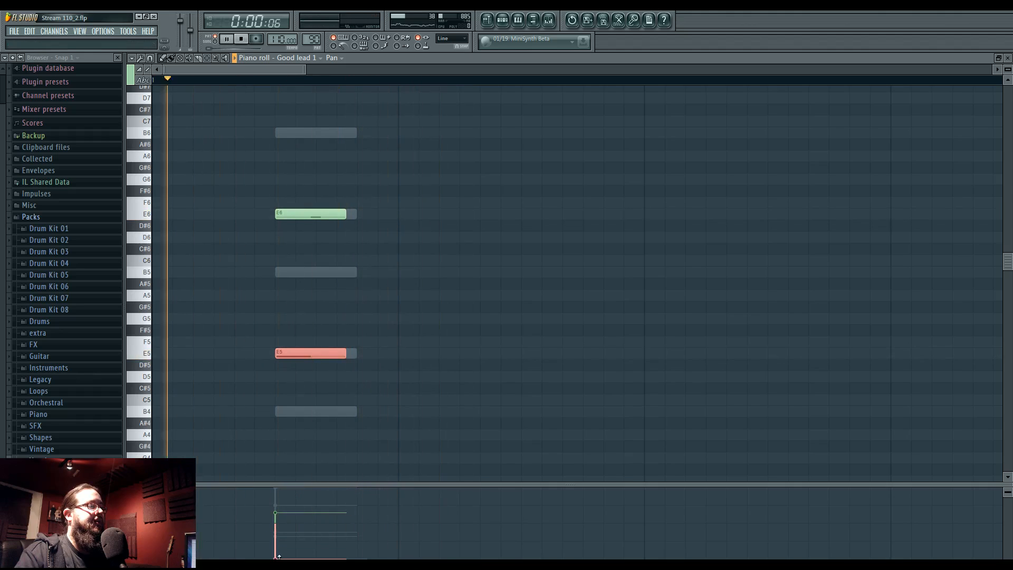
left_click(283, 544)
key("space")
key("space")
key("space")
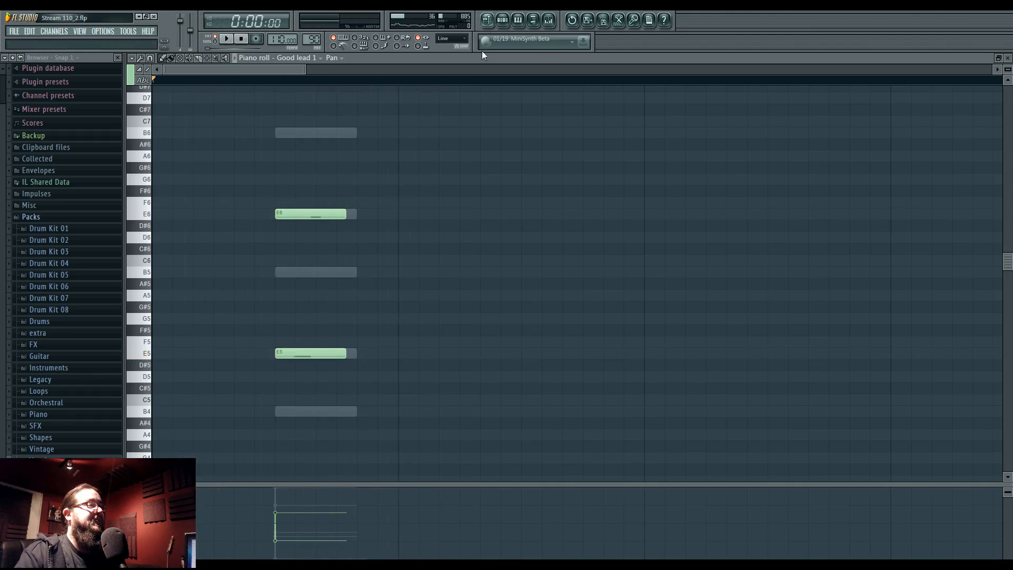
Return to the playlist and listen to the section leading up to bar 129
left_click(487, 20)
left_click(549, 20)
left_click(549, 20)
key("space")
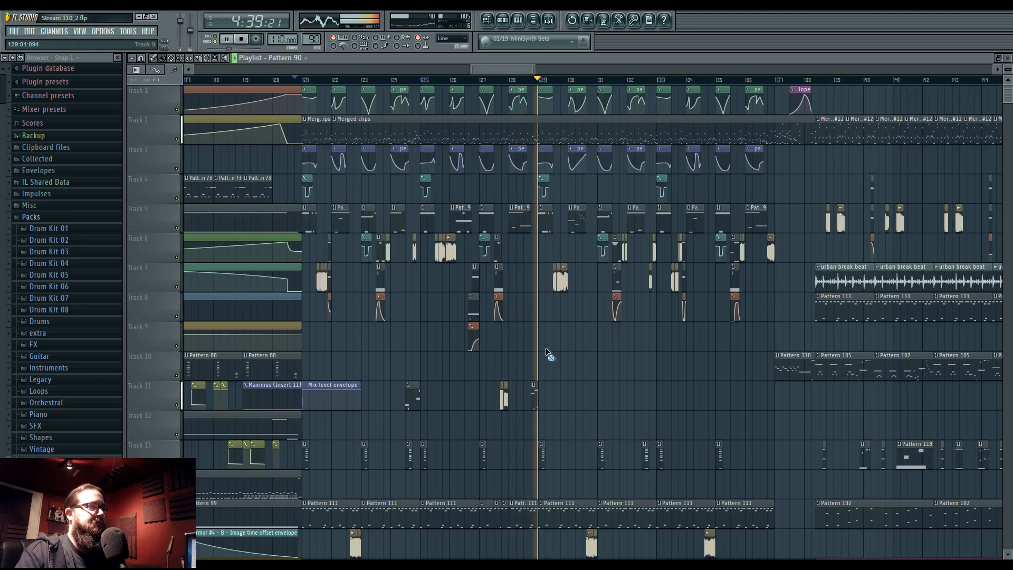
Open the Plucky 3 pattern, and in Insert 37's Fruity Parametric EQ 2 deepen the band 6 cut and raise band 7
left_click_drag(584, 356, 506, 388)
scroll(507, 387, "up", 5)
scroll(498, 404, "down", 6)
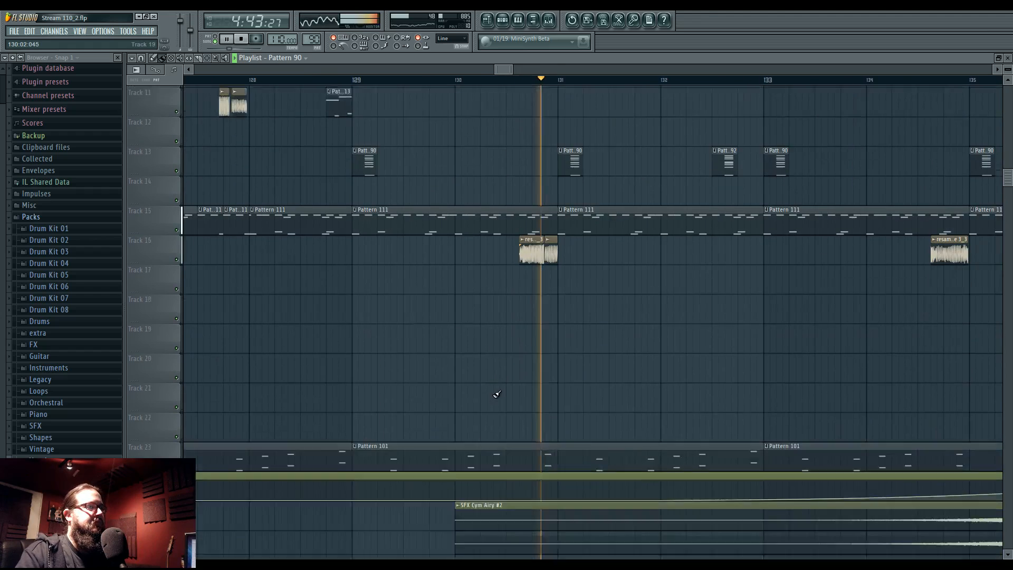
double_click(504, 397)
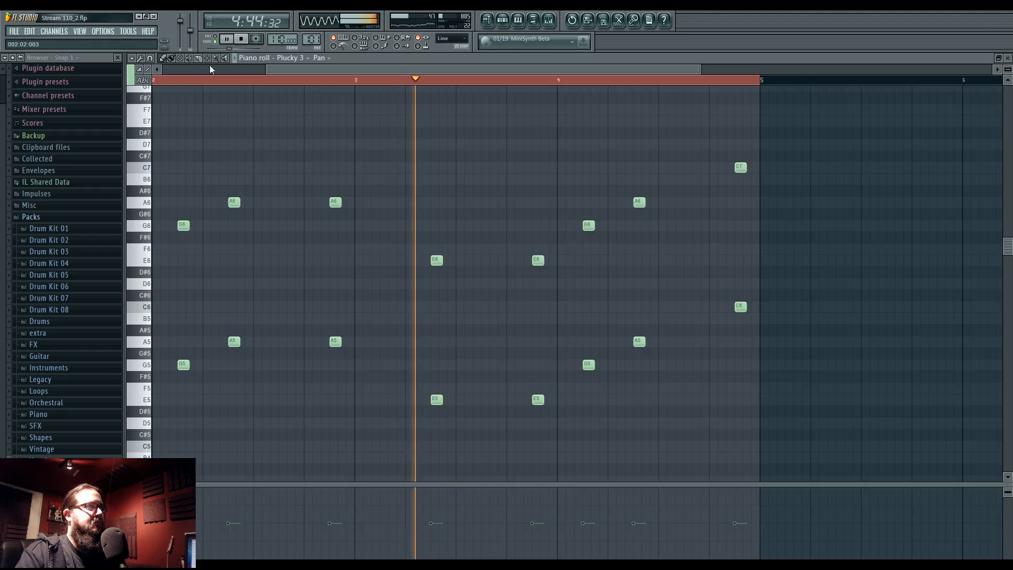
left_click(551, 20)
left_click(580, 288)
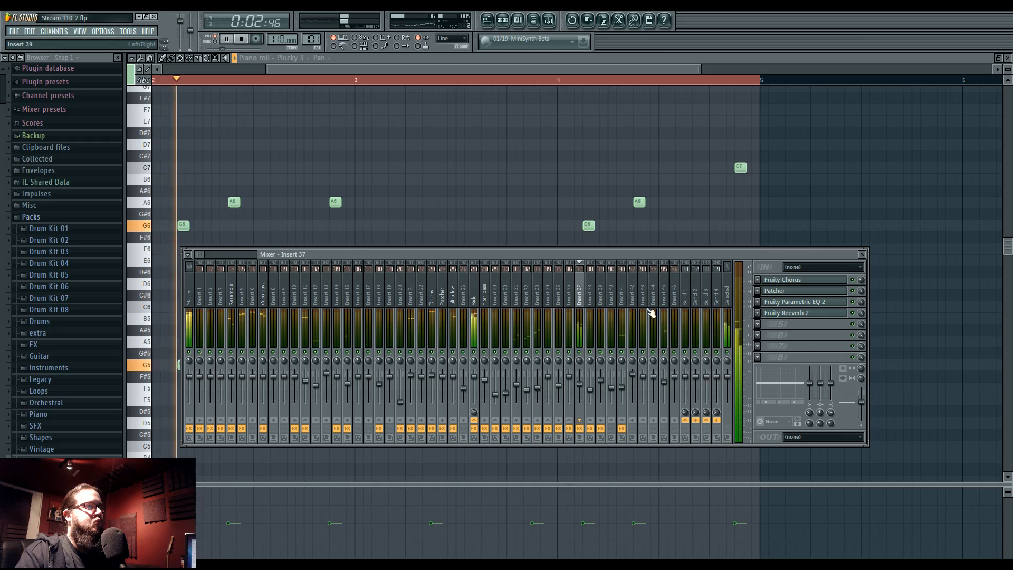
left_click(799, 303)
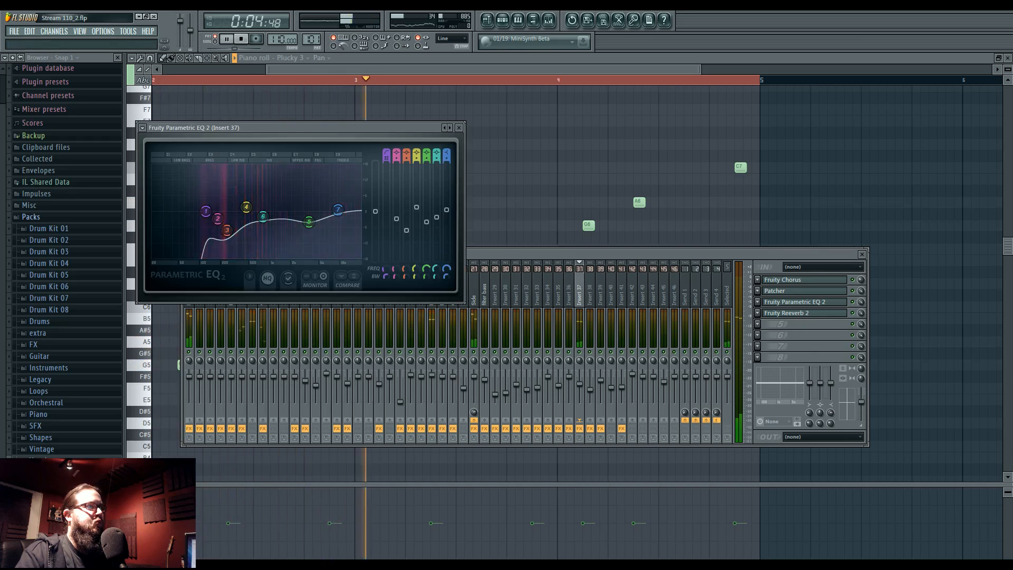
left_click_drag(263, 216, 234, 230)
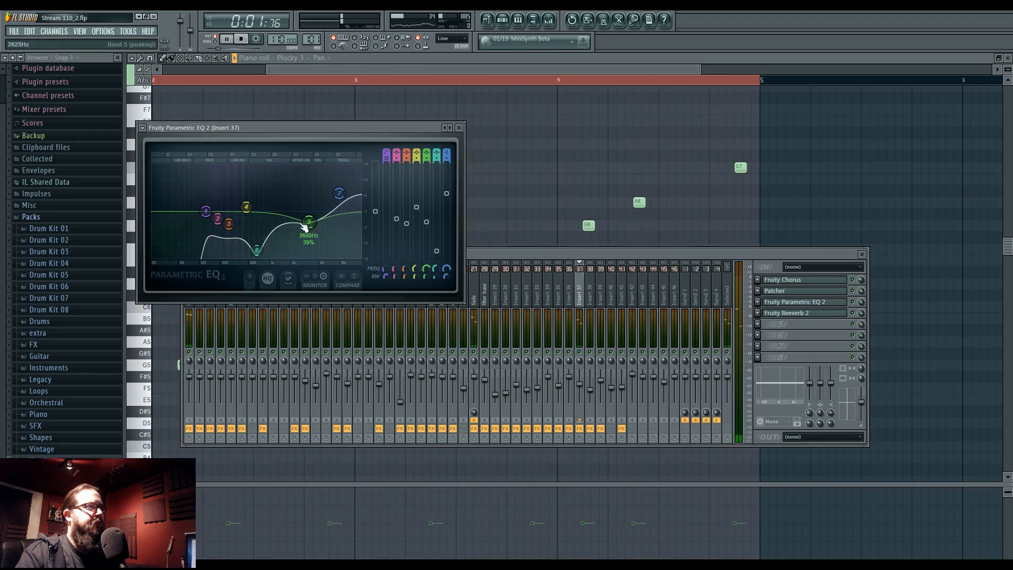
In Insert 37's Fruity Reeverb 2, raise the early reflections level and set the predelay to 4:00
left_click(810, 314)
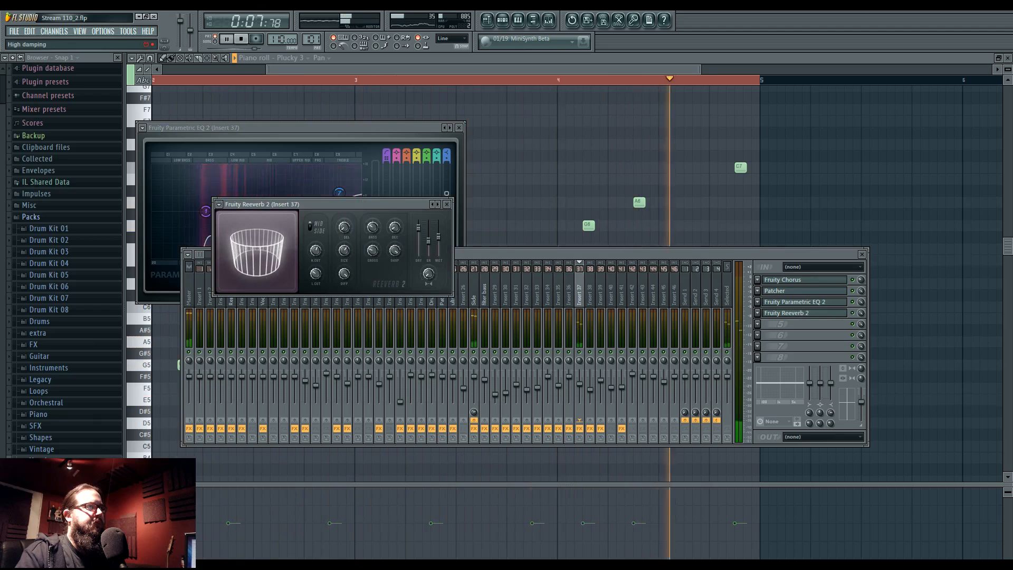
left_click_drag(396, 254, 428, 220)
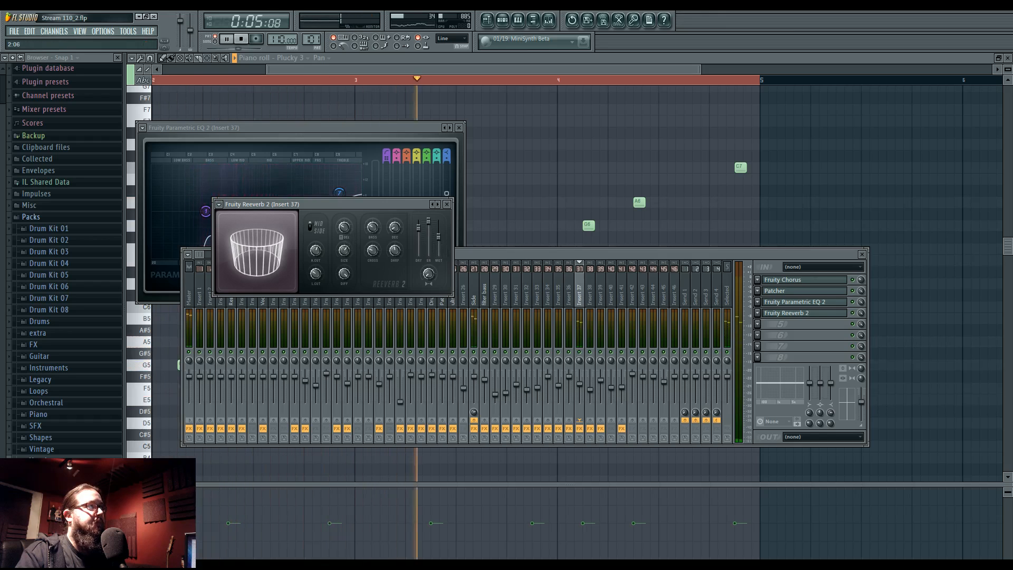
left_click_drag(345, 232, 346, 209)
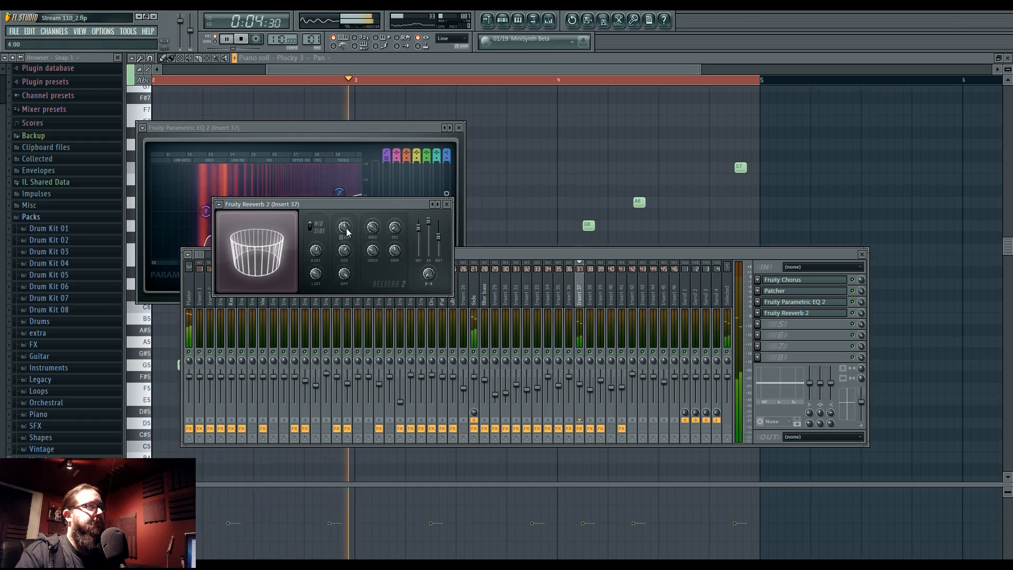
Lower the predelay in Insert 37's Fruity Reeverb 2, and play the playlist section from bar 121
left_click_drag(344, 229, 345, 269)
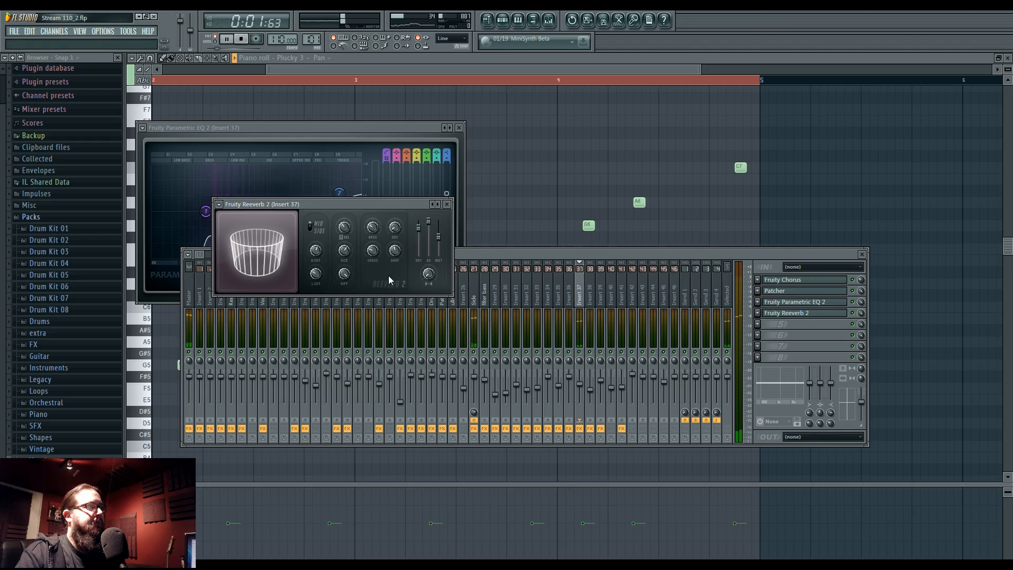
left_click(490, 21)
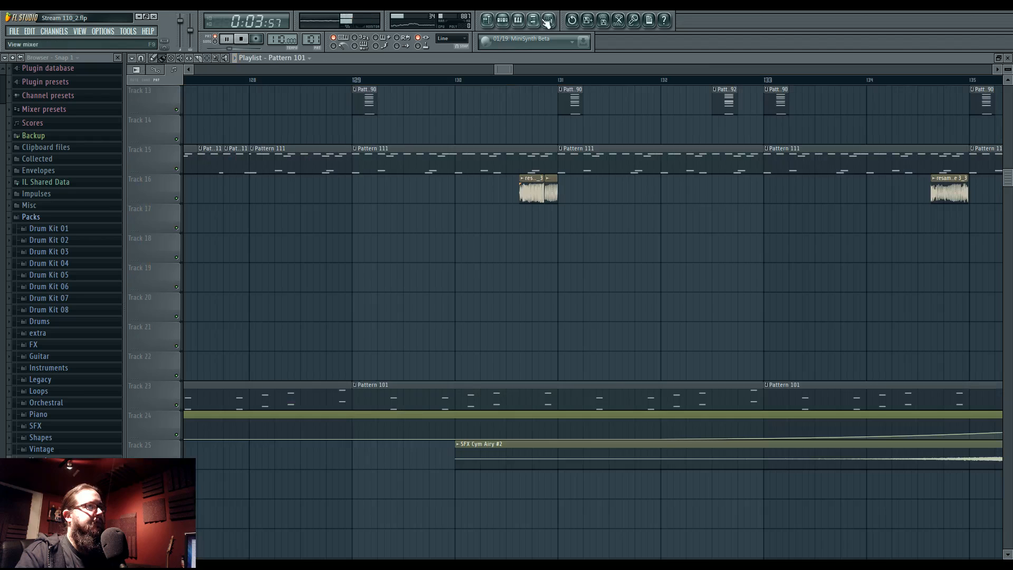
left_click(548, 22)
left_click(548, 21)
left_click_drag(387, 283, 438, 285)
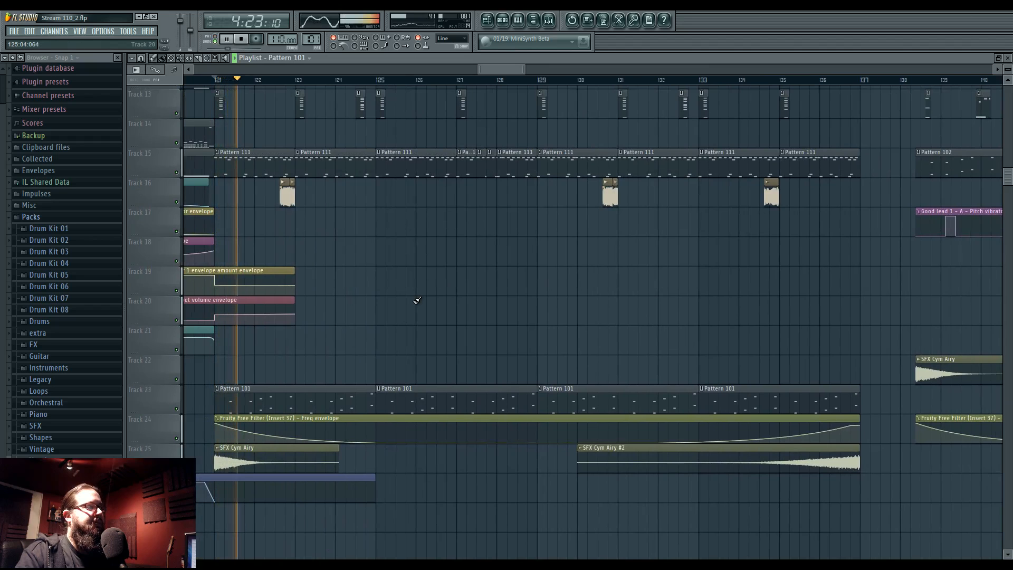
Replay the section from bar 121 with Insert 37's Fruity Reeverb 2 shown, and follow the playlist clips through bar 137
left_click(551, 22)
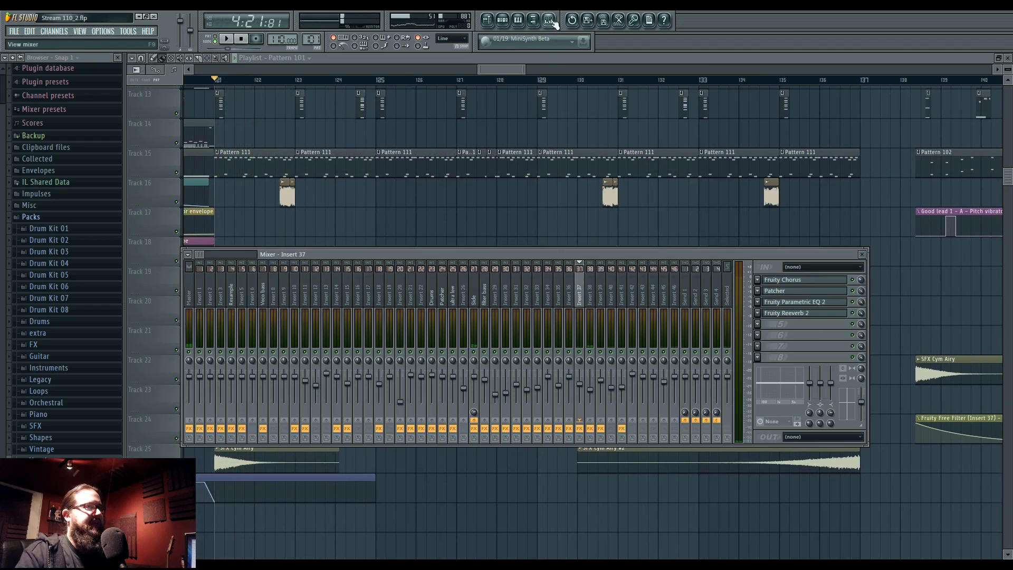
left_click(796, 315)
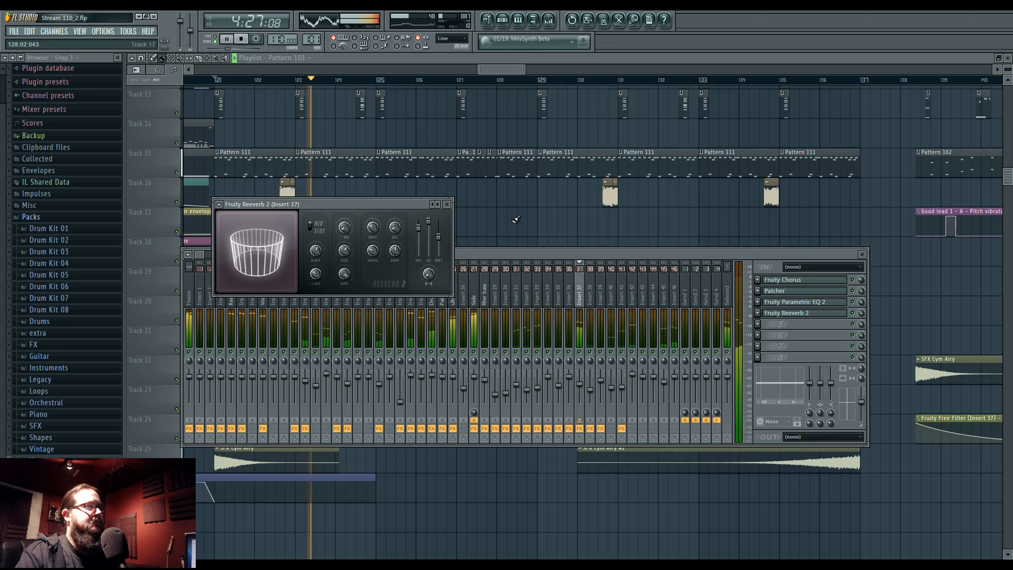
key("F12")
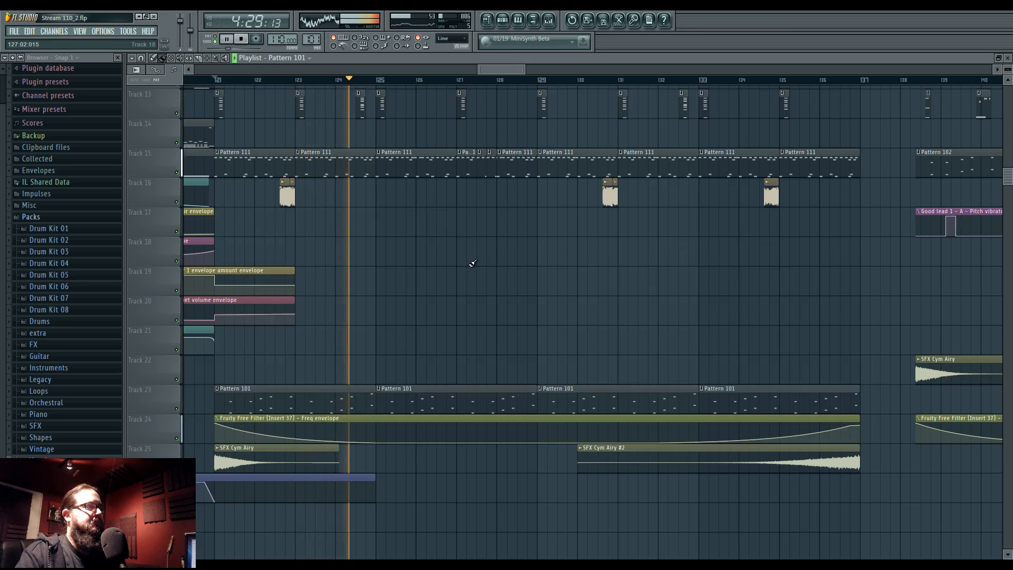
scroll(446, 267, "up", 2)
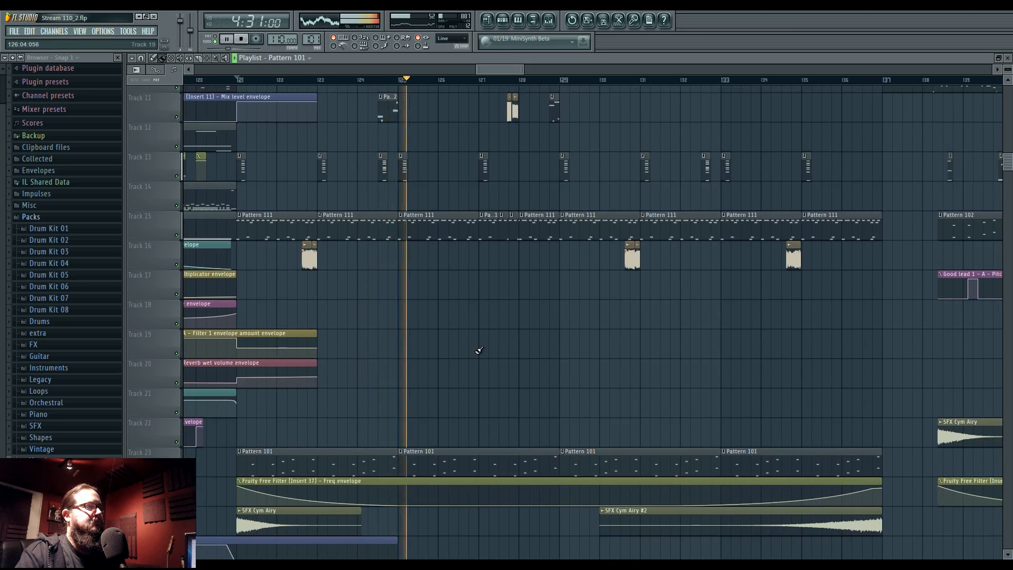
scroll(478, 346, "up", 10)
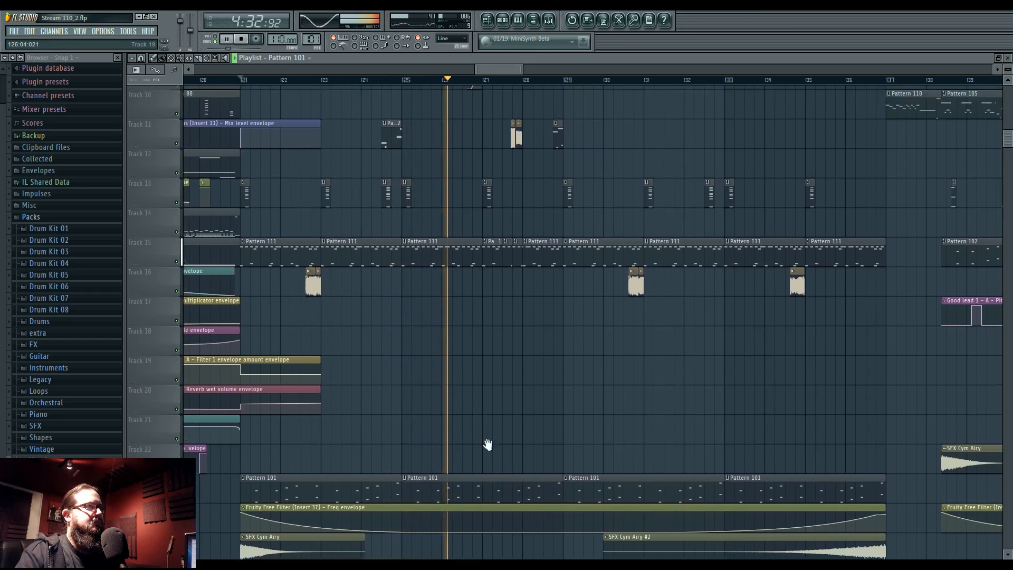
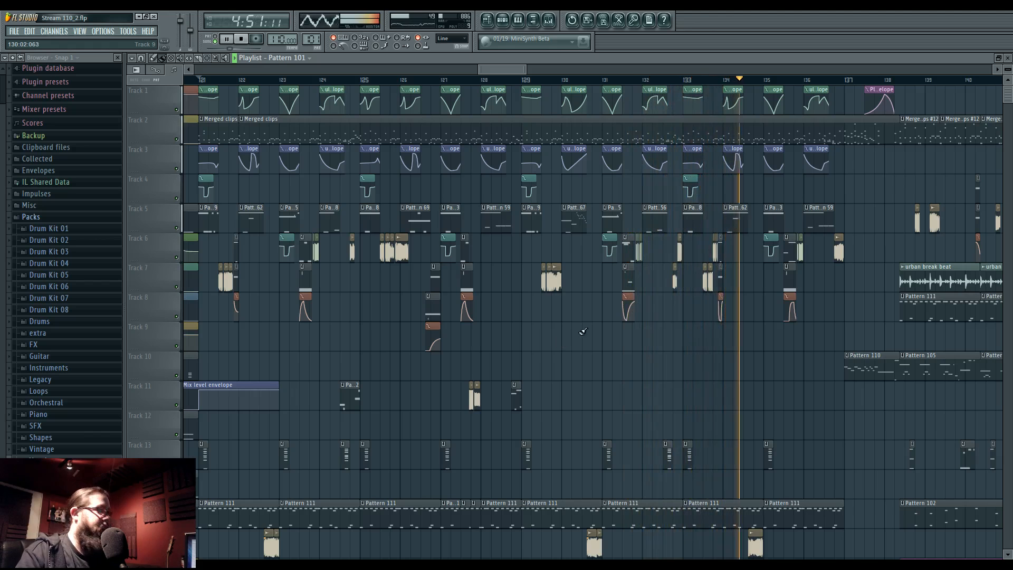
left_click_drag(583, 331, 373, 377)
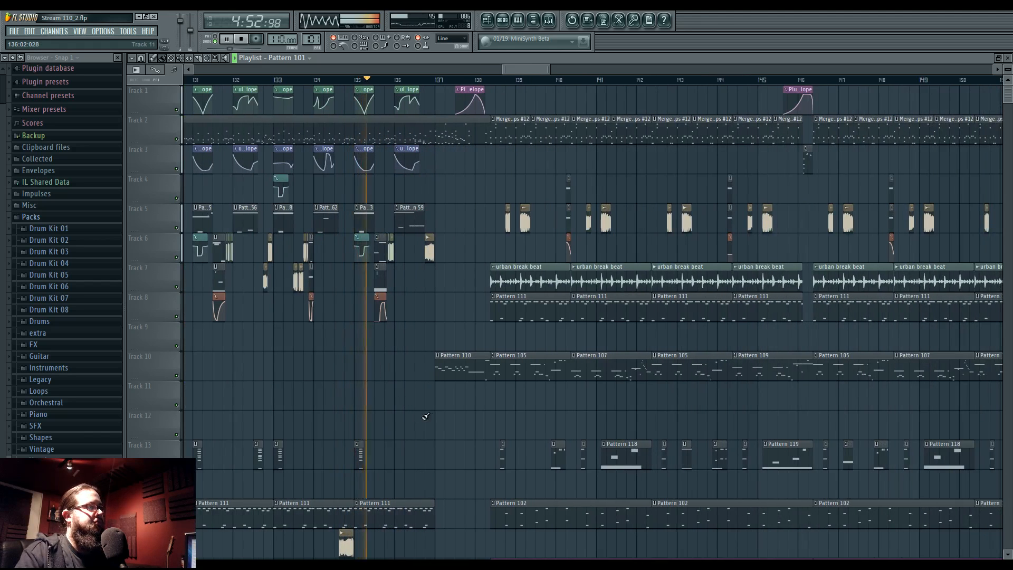
left_click_drag(430, 417, 478, 323)
scroll(478, 323, "up", 3)
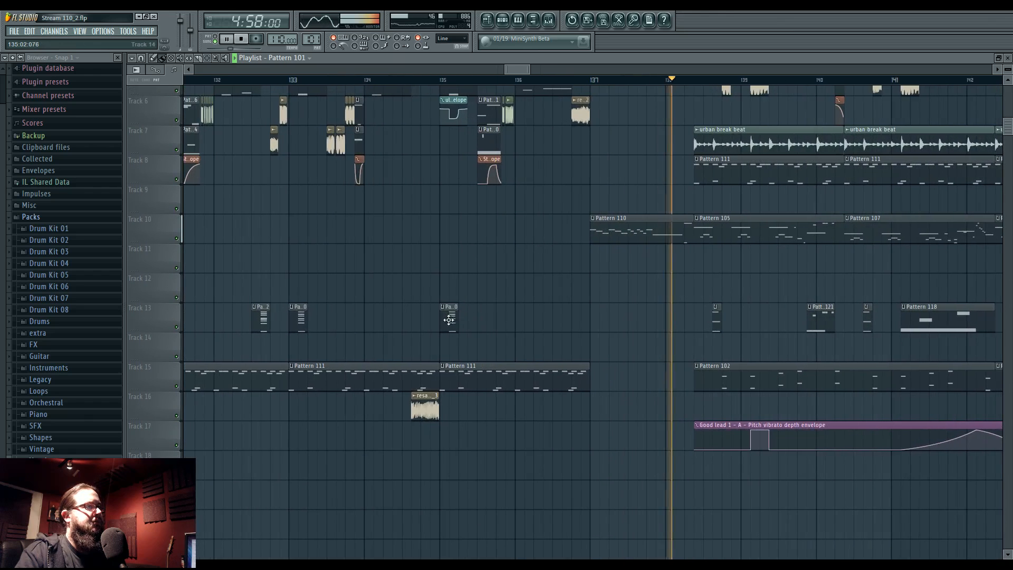
Place a Pattern 92 clip on Track 13 at 136:03:000 and listen to the transition into bar 137
left_click(261, 320)
left_click(580, 315)
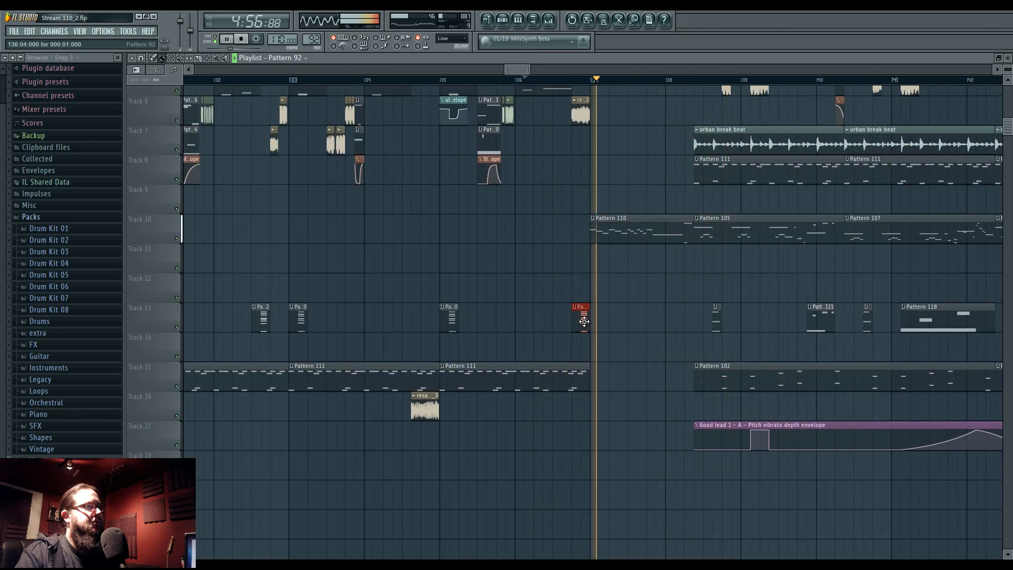
left_click_drag(581, 315, 562, 315)
left_click(515, 86)
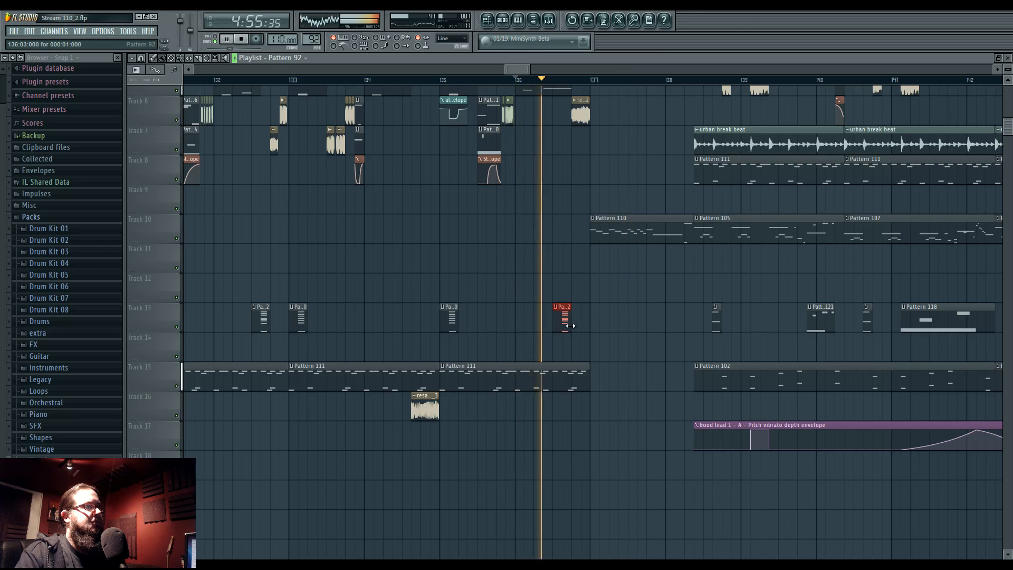
left_click_drag(607, 326, 507, 357)
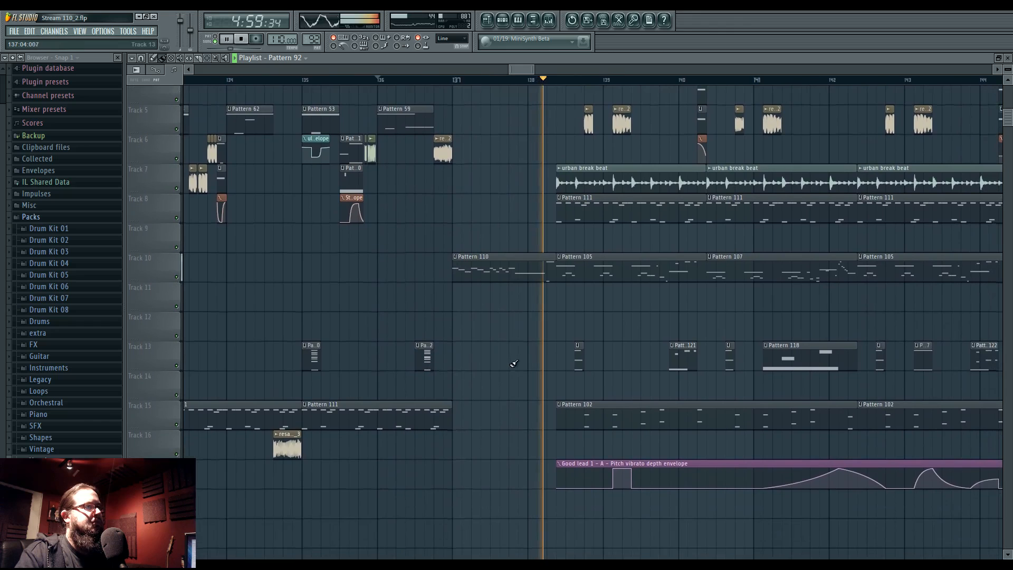
key("space")
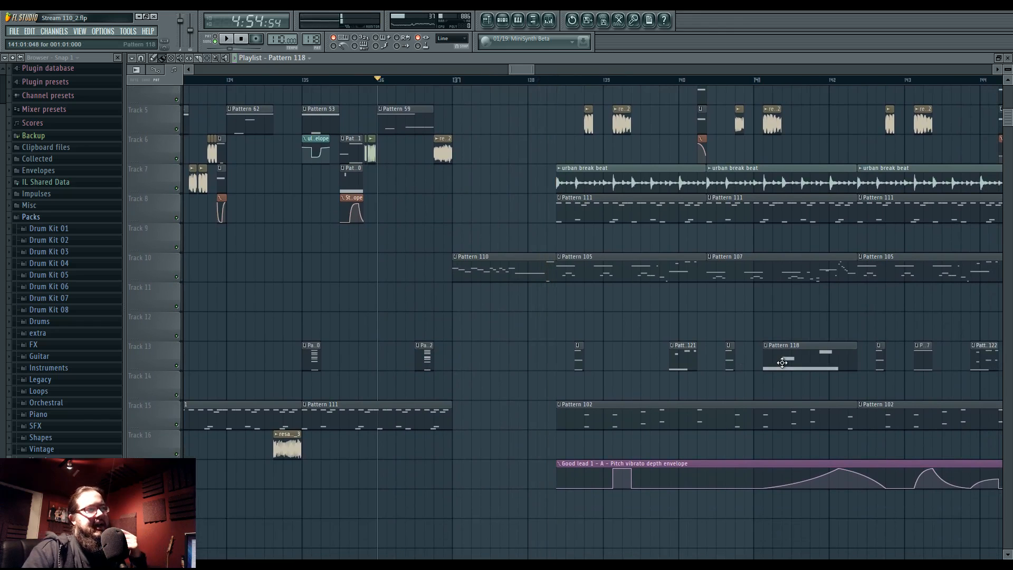
Copy all of Pattern 110's Plucky 3 #2 notes to Good lead 1 and play the layered pattern
double_click(467, 264)
scroll(463, 302, "up", 1)
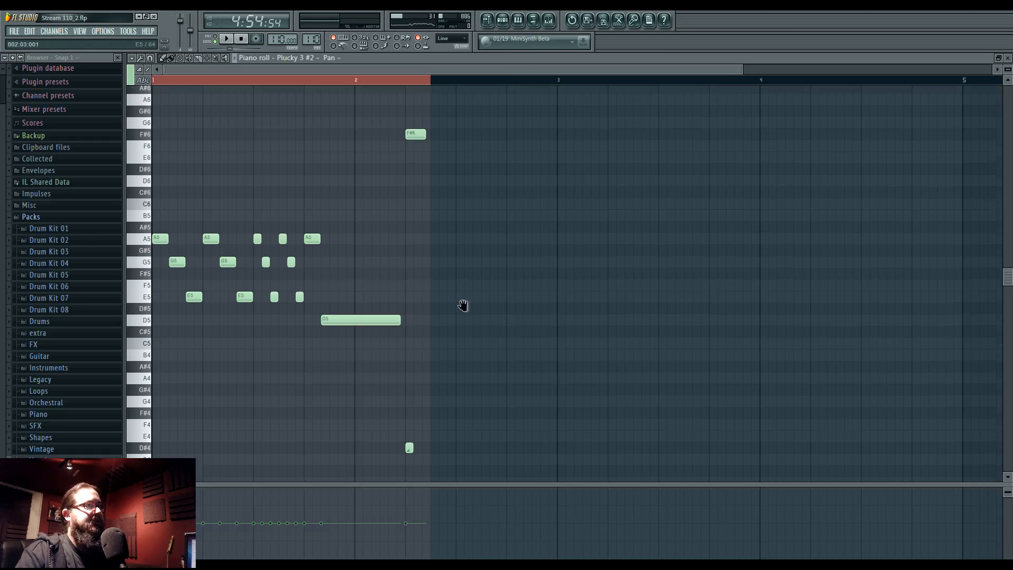
left_click_drag(567, 475, 167, 122)
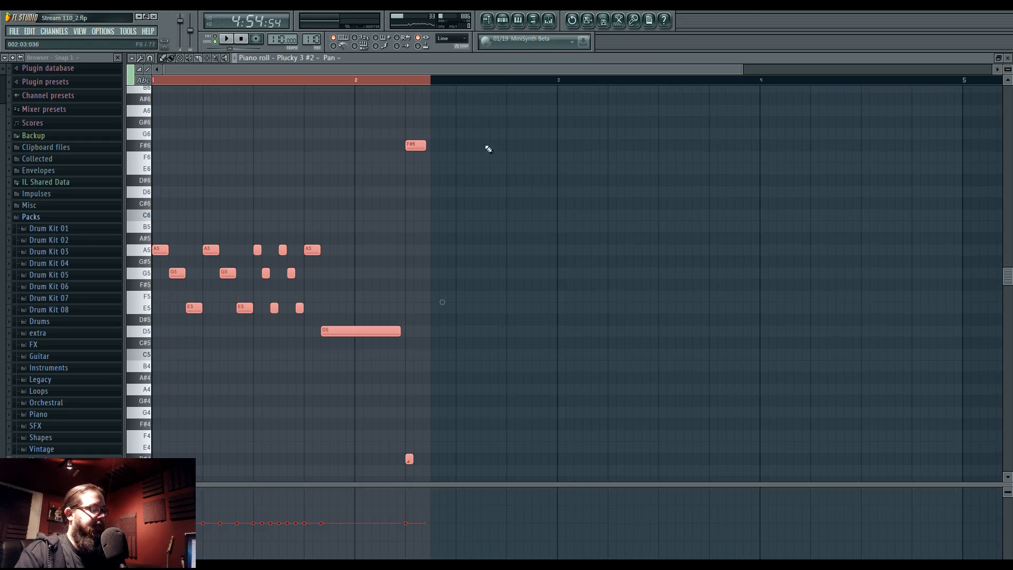
left_click(503, 20)
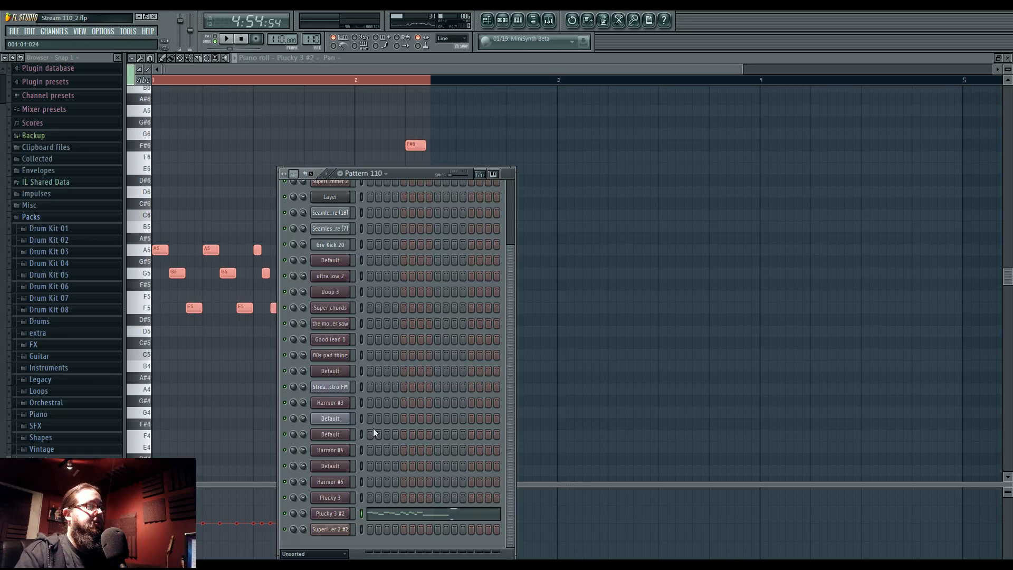
left_click_drag(340, 346, 366, 343)
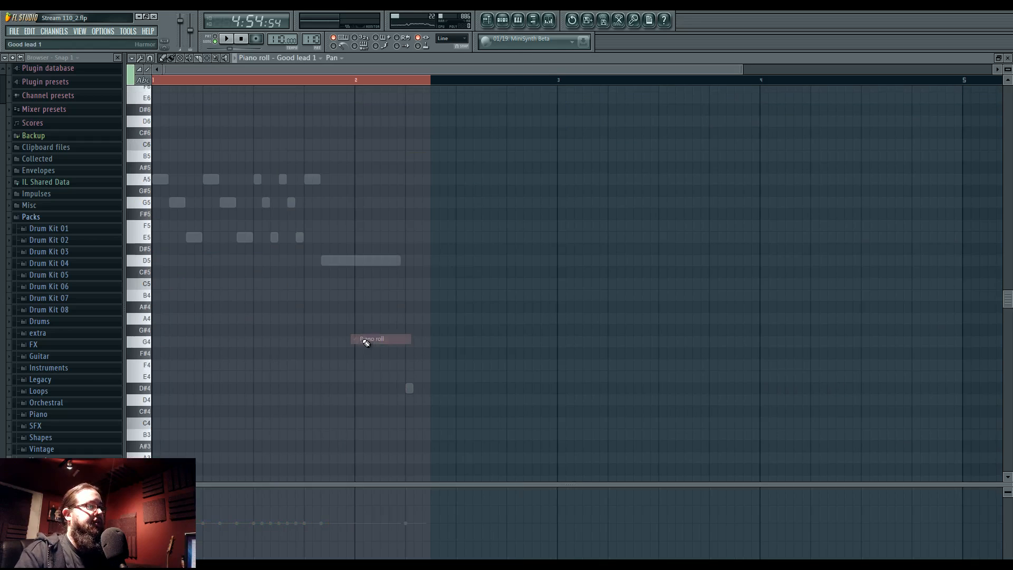
scroll(132, 263, "up", 3)
left_click(142, 289)
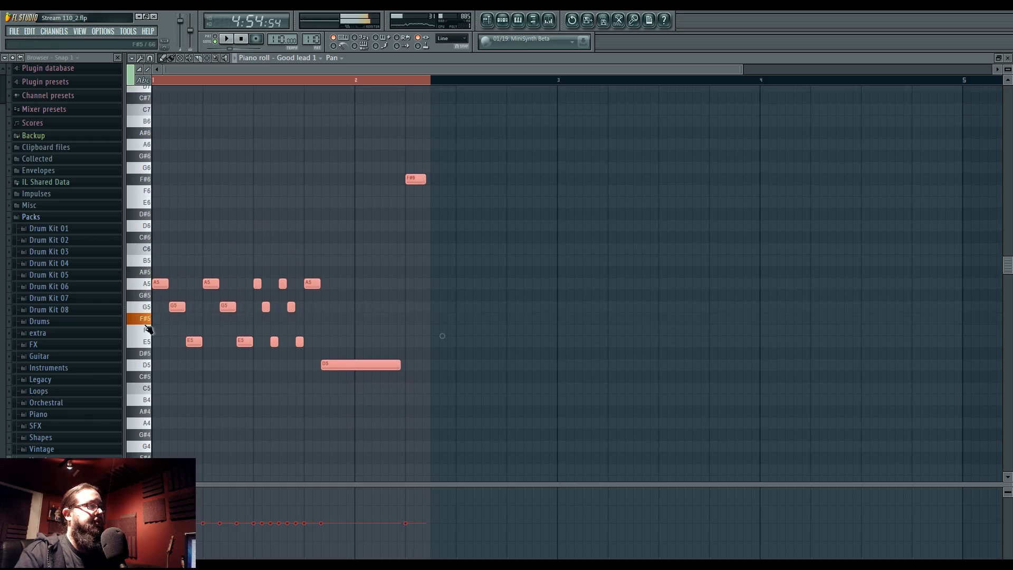
key("space")
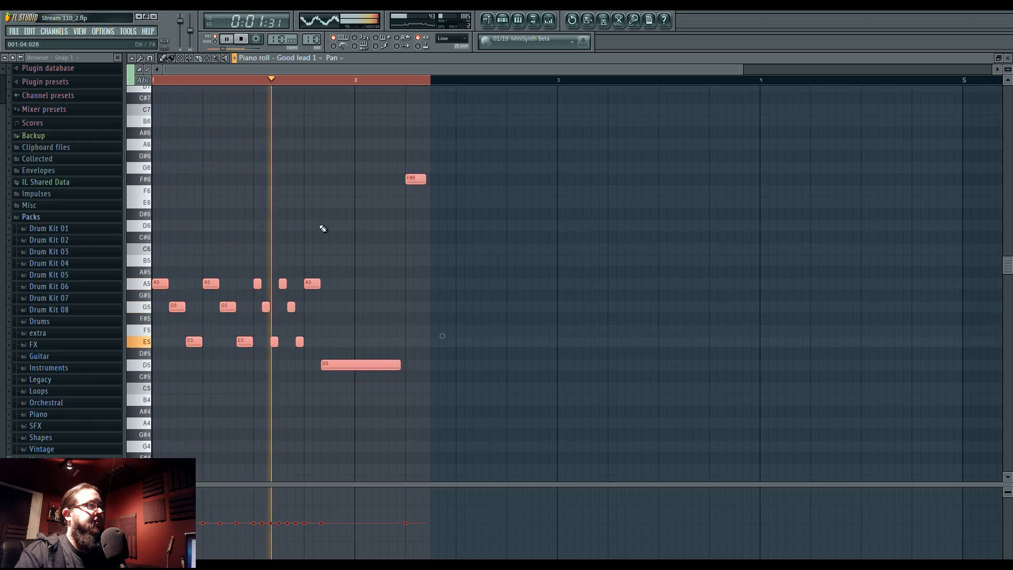
key("F5")
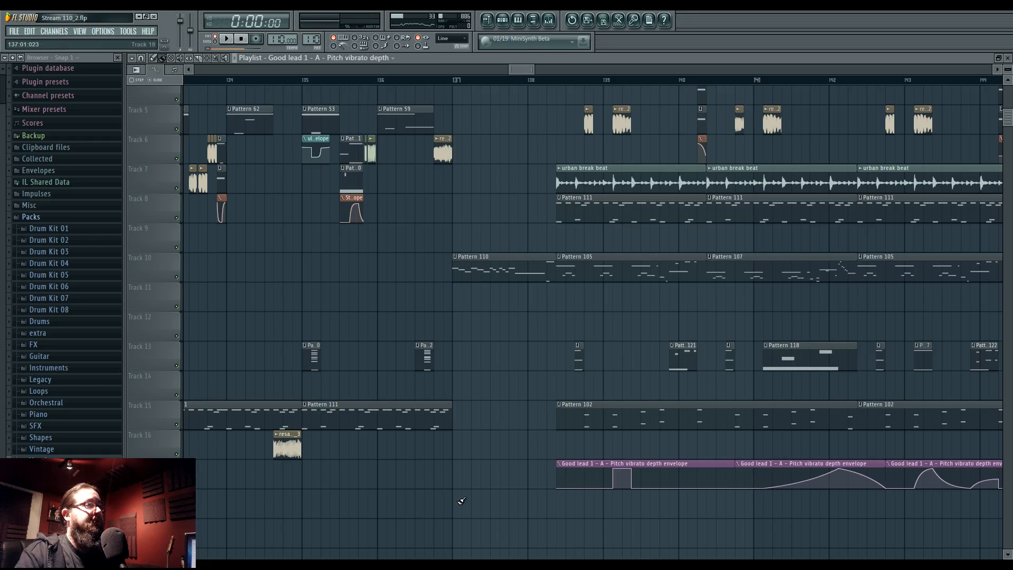
Shape a rising velocity ramp across Pattern 110's Good lead 1 notes, checking it during playback
double_click(467, 269)
left_click(502, 21)
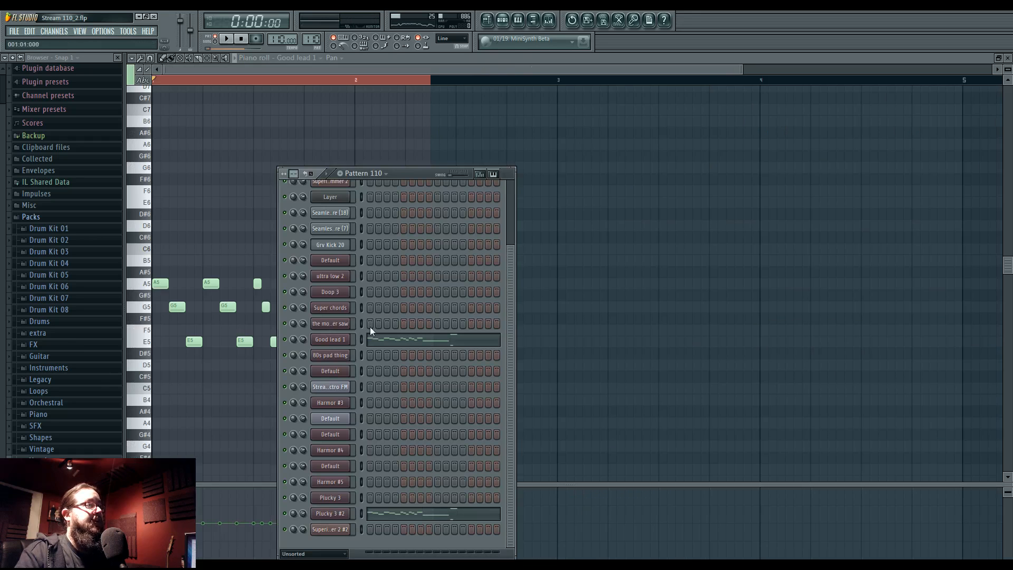
left_click(396, 339)
left_click(407, 339)
scroll(385, 352, "down", 4)
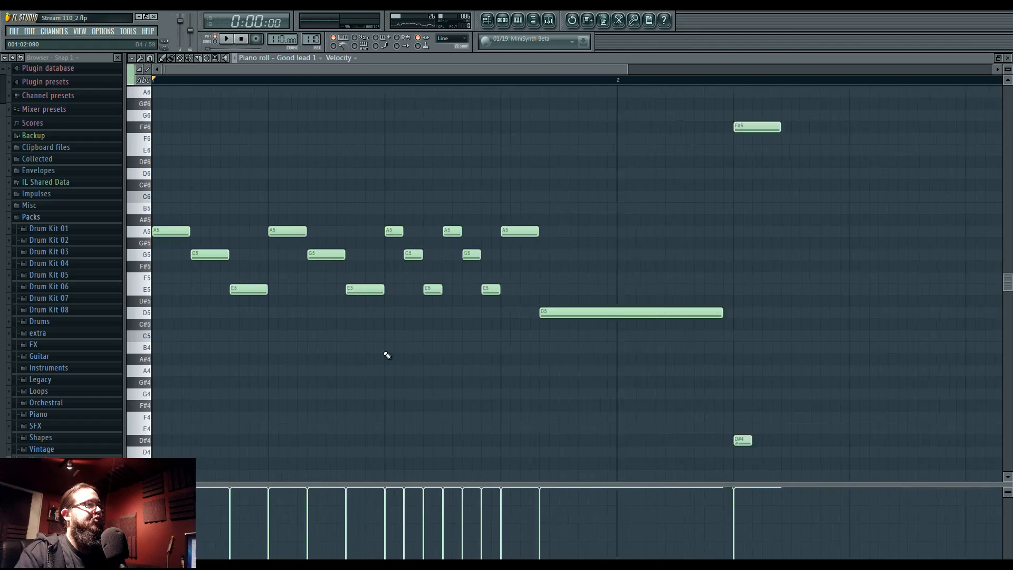
left_click_drag(158, 555, 548, 469)
key("space")
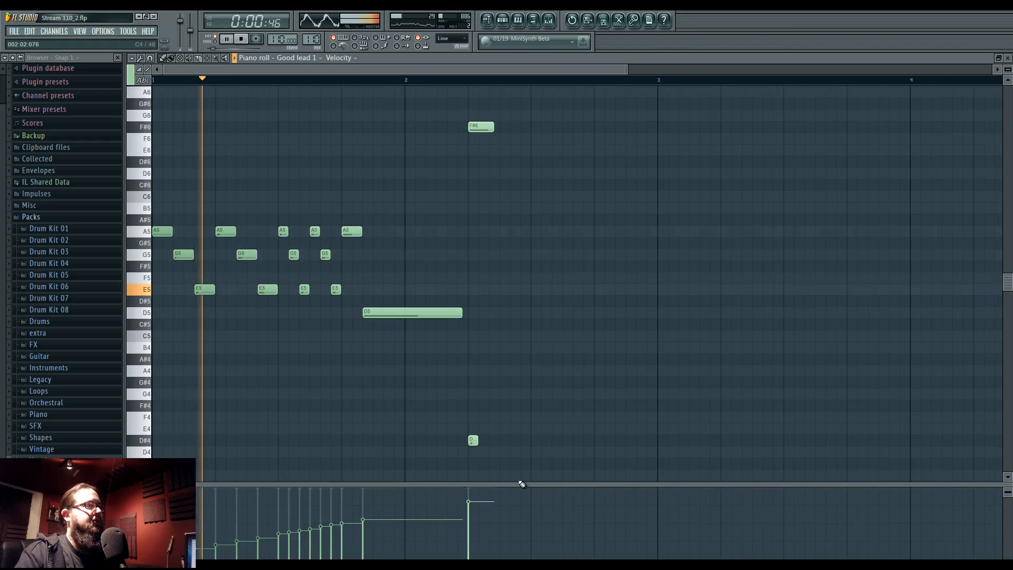
mouse_move(250, 543)
left_mouse_down()
mouse_move(386, 509)
mouse_move(471, 501)
mouse_move(474, 486)
left_mouse_up()
Play the playlist from just before bar 137, following the section past bar 142 and replaying the passage from bar 141
key("F5")
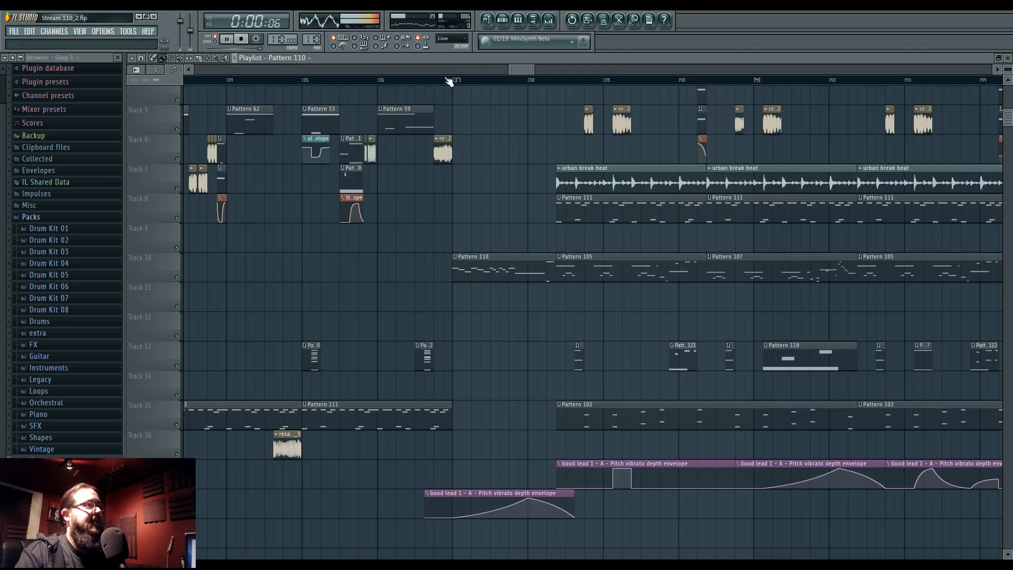
left_click(425, 80)
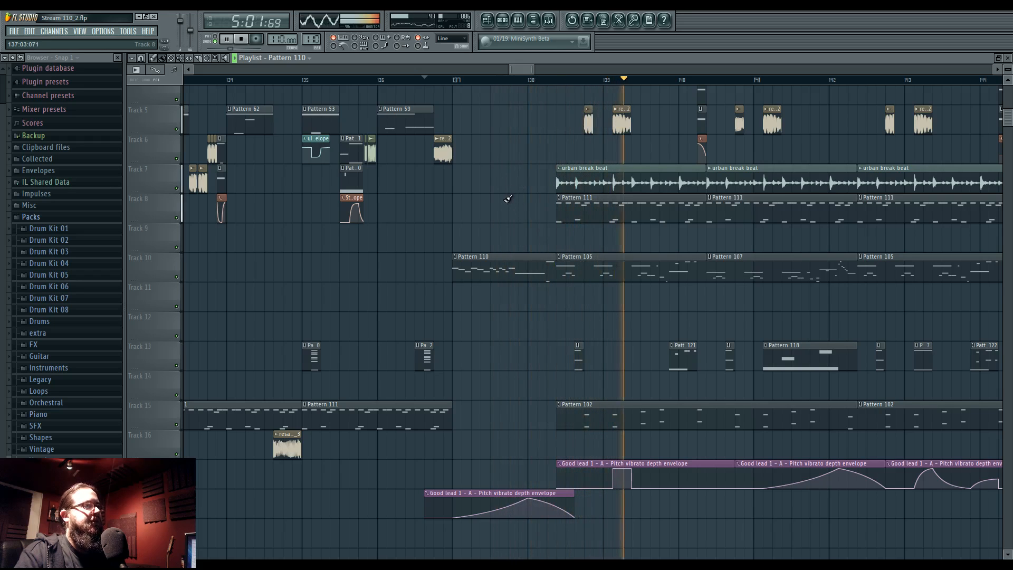
left_click_drag(516, 178, 422, 250)
left_click_drag(726, 334, 501, 331)
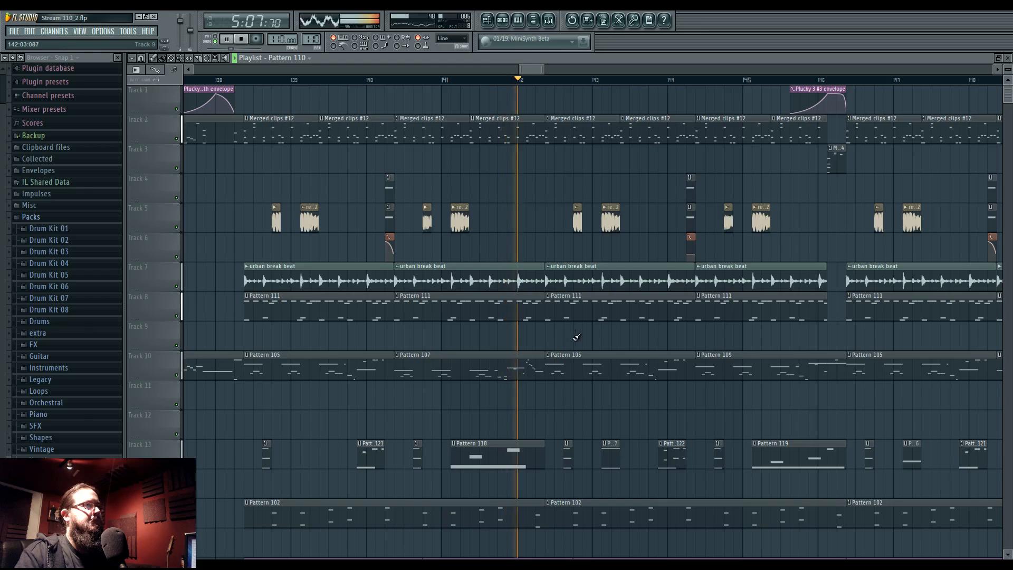
left_click_drag(584, 337, 486, 336)
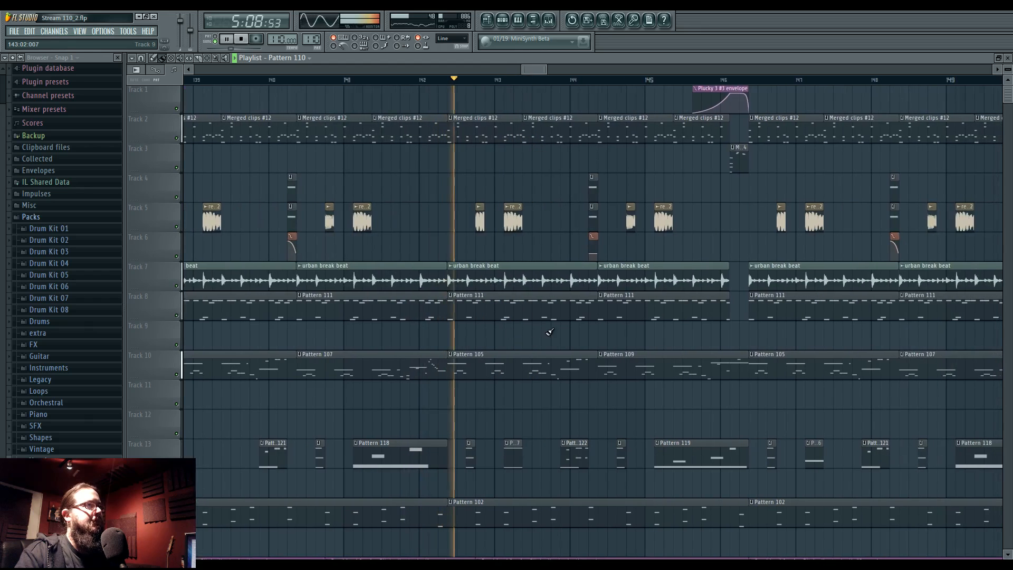
left_click(410, 79)
left_click_drag(472, 397, 525, 385)
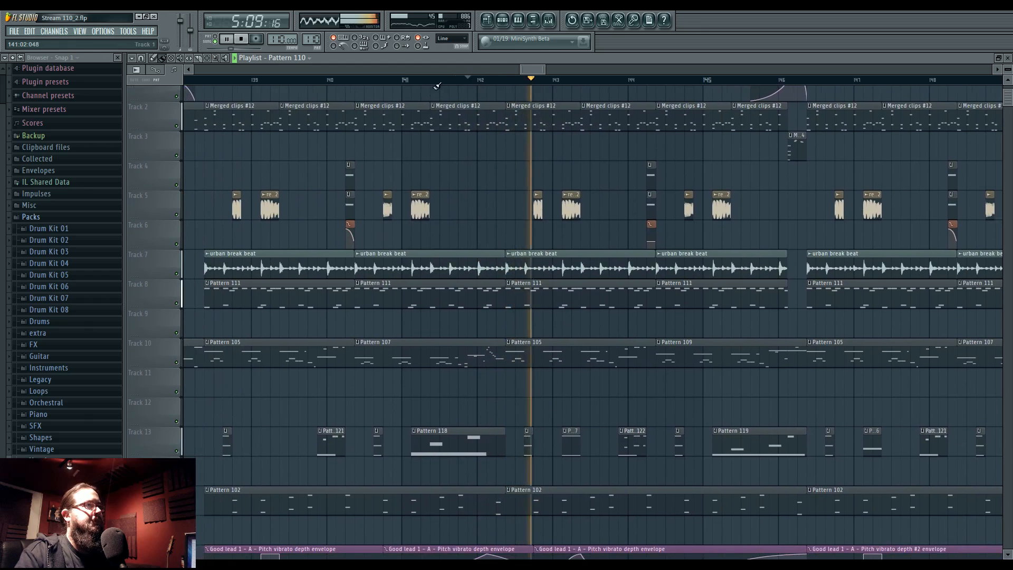
left_click(440, 79)
Check the Plucky 3 #2 notes in Pattern 107, and make its Track 10 clip at 140:02:048 unique
double_click(468, 363)
left_click_drag(371, 362, 450, 374)
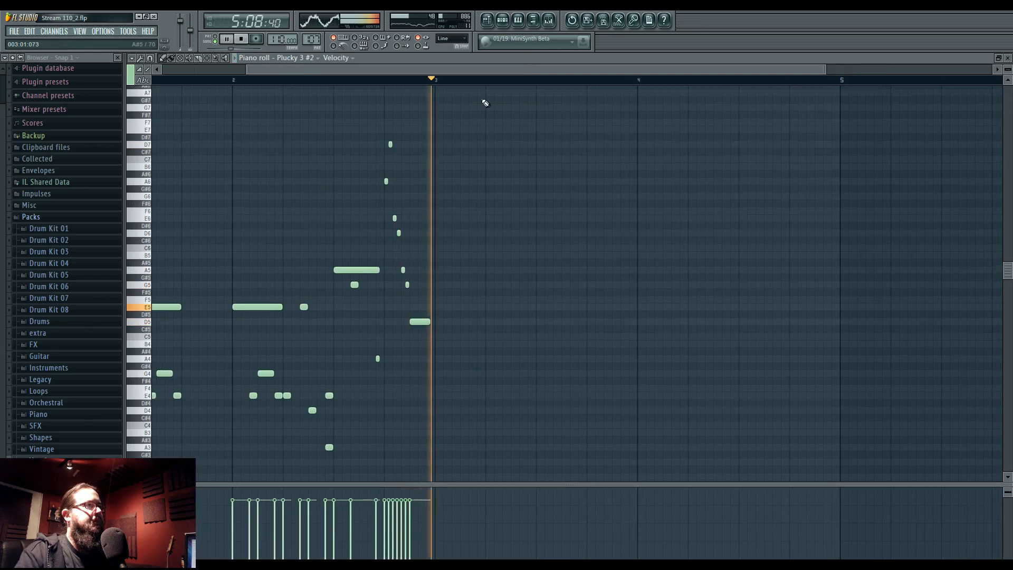
left_click(487, 20)
right_click(357, 349)
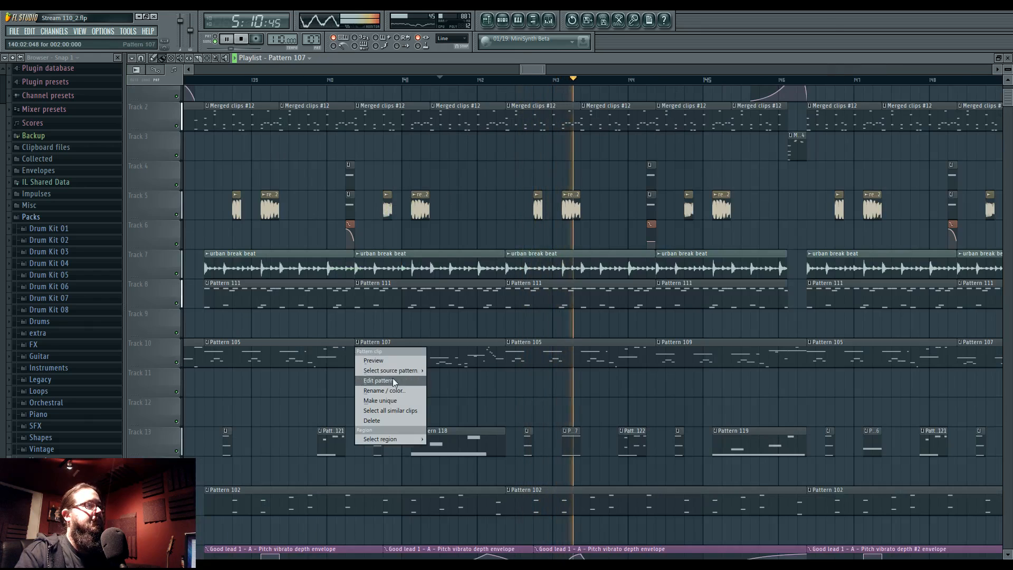
left_click(391, 401)
In the unique clip's Plucky 3 #2 notes, pan the final seven-note run progressively from right to left
double_click(476, 352)
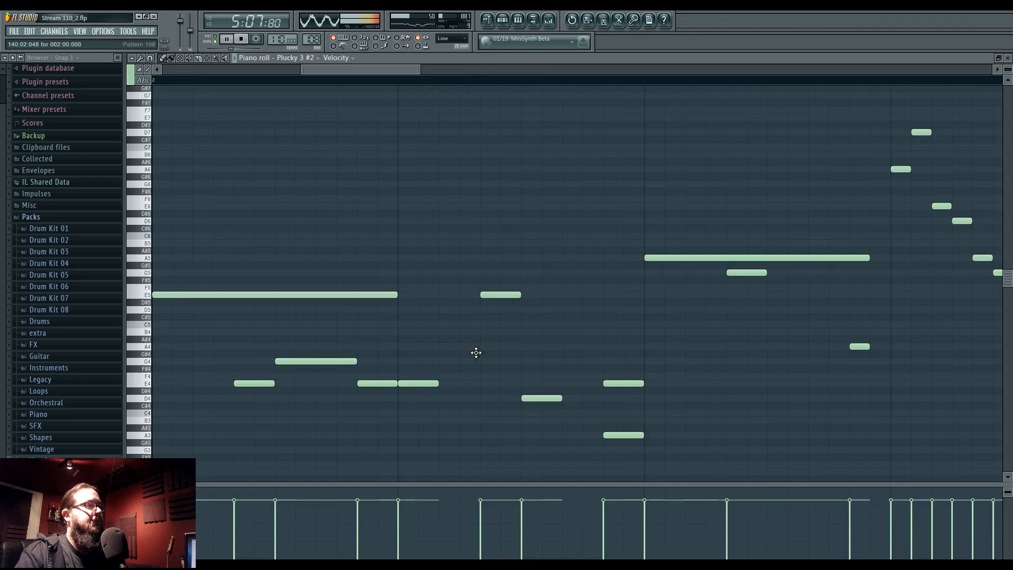
left_click_drag(391, 390, 225, 397)
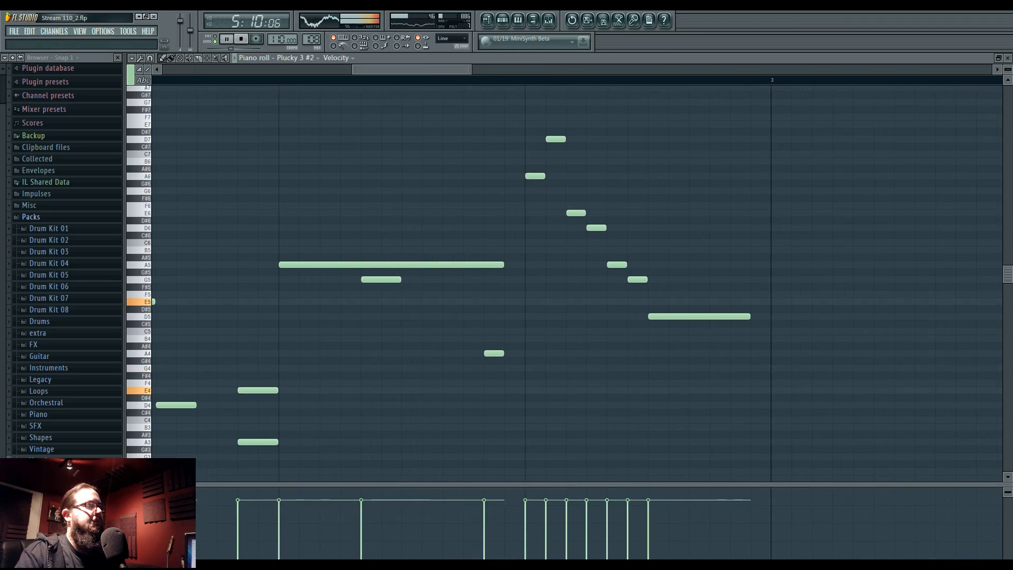
left_click(196, 467)
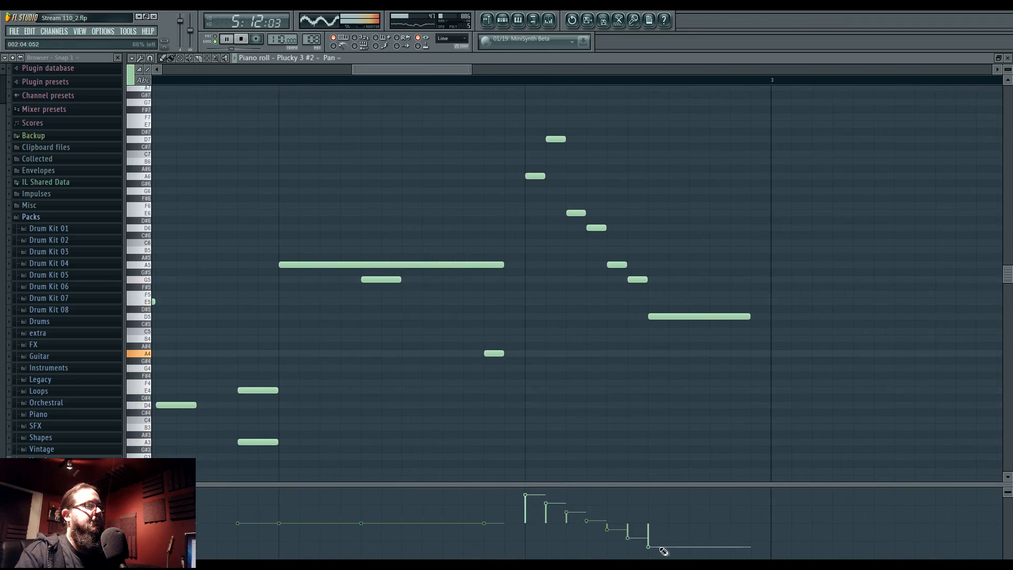
Pan the run's fifth and sixth notes far left, return its last note to centre, and replay the playlist from bar 141
left_click_drag(652, 526, 626, 558)
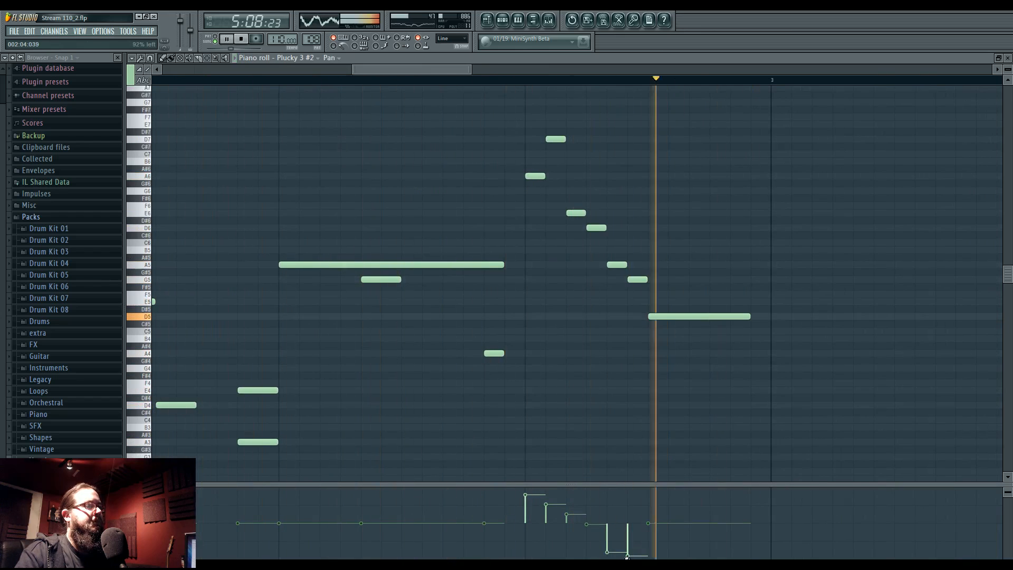
left_click(487, 21)
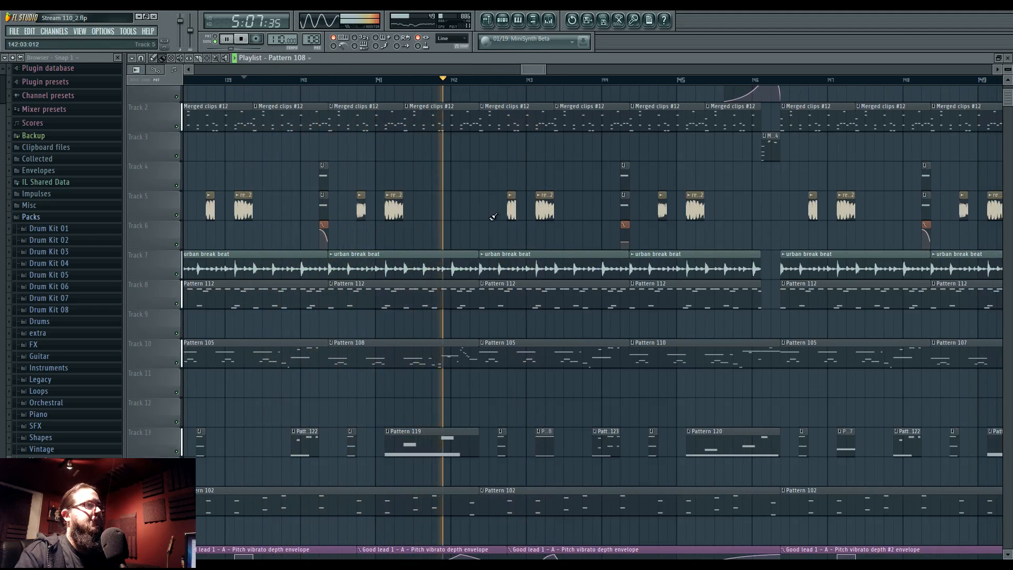
left_click(376, 81)
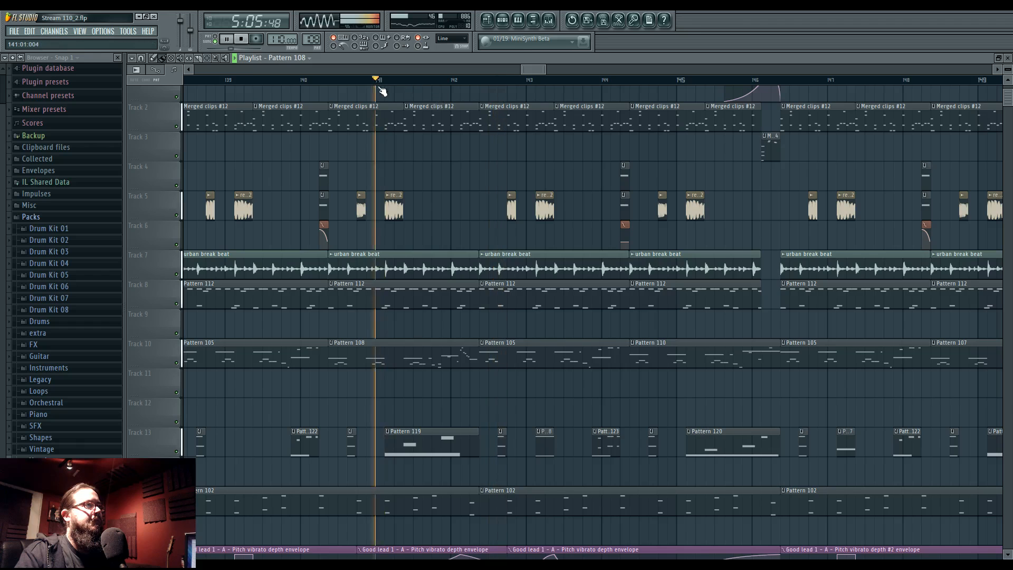
left_click_drag(464, 460, 496, 375)
scroll(495, 377, "up", 2)
scroll(495, 376, "up", 1)
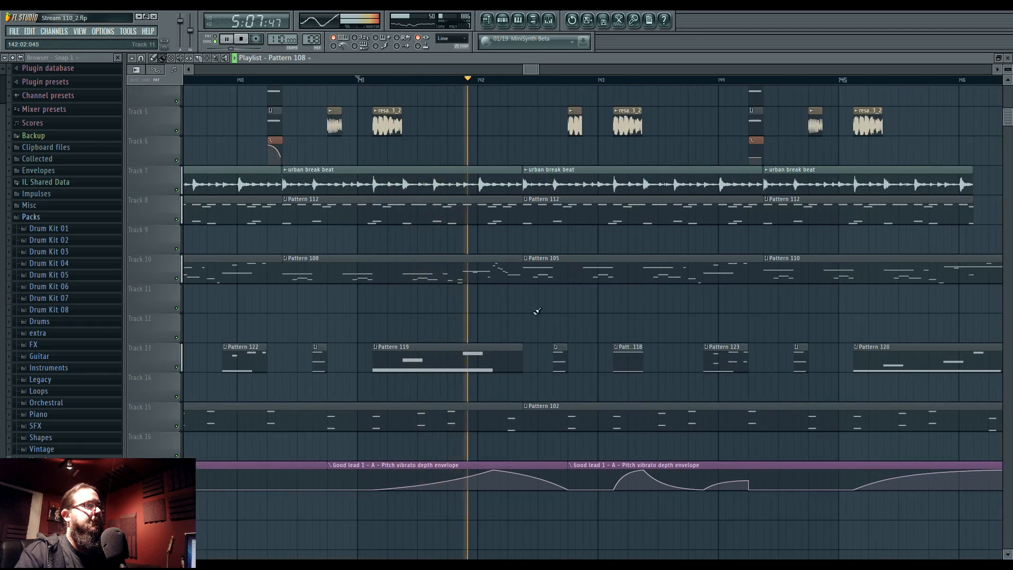
left_click_drag(536, 312, 482, 320)
left_click(598, 81)
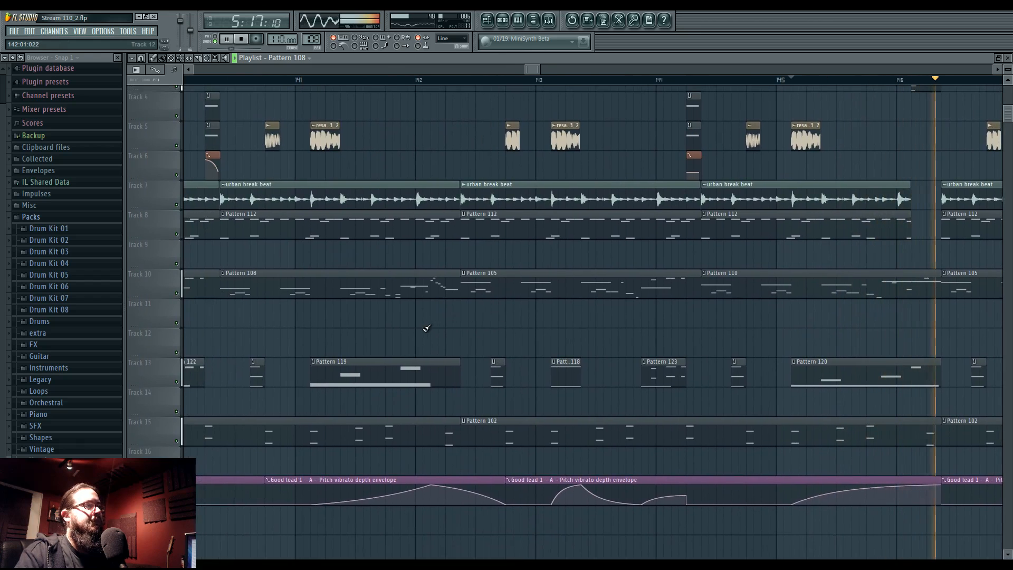
Make the Track 13 Pattern 119 clip after bar 141 unique, and copy the final seven-note run from Plucky 3 #2 in Pattern 108
key("space")
right_click(313, 368)
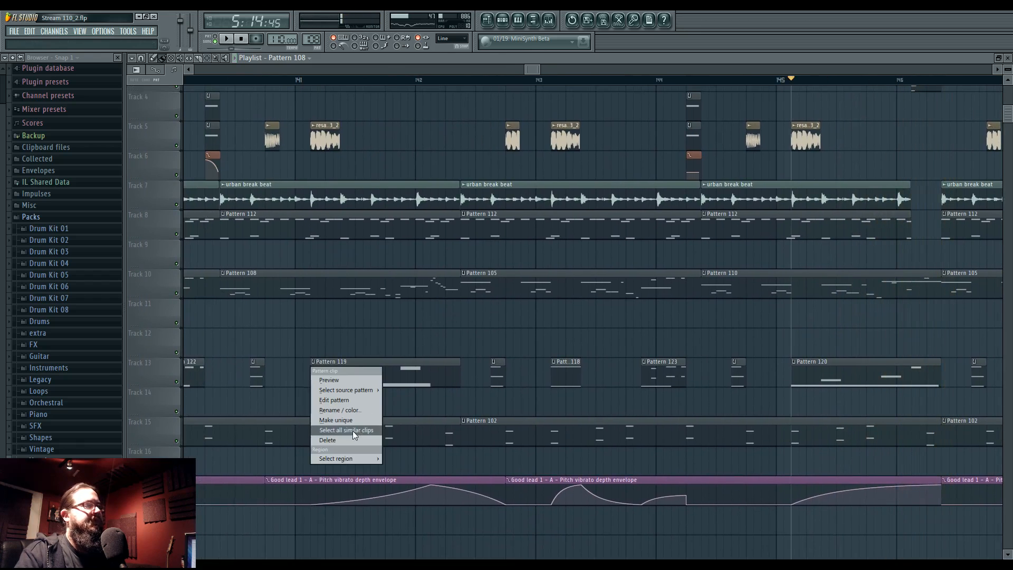
double_click(445, 281)
left_click_drag(437, 290, 393, 306)
scroll(393, 305, "down", 3)
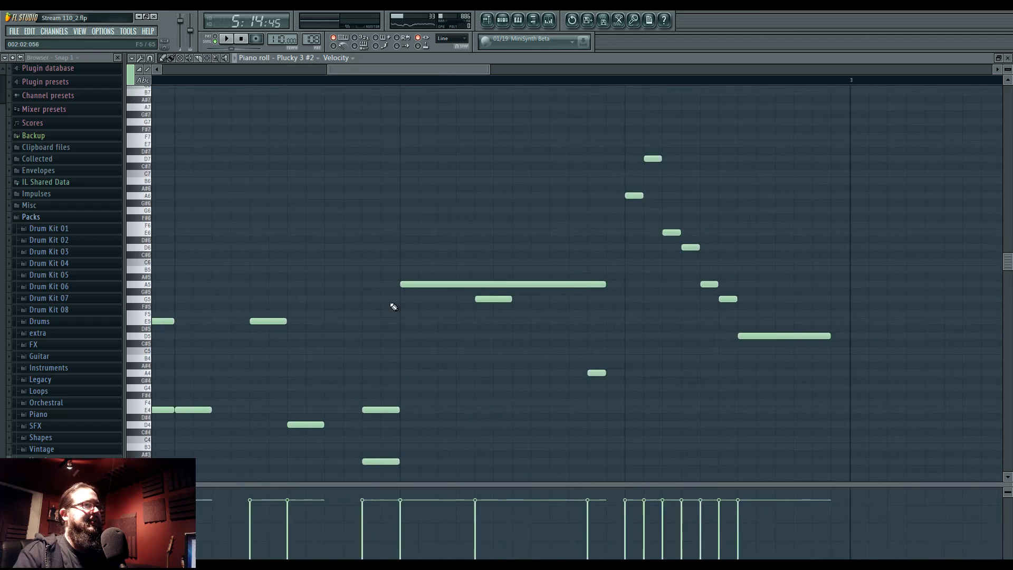
left_click_drag(568, 148, 780, 373)
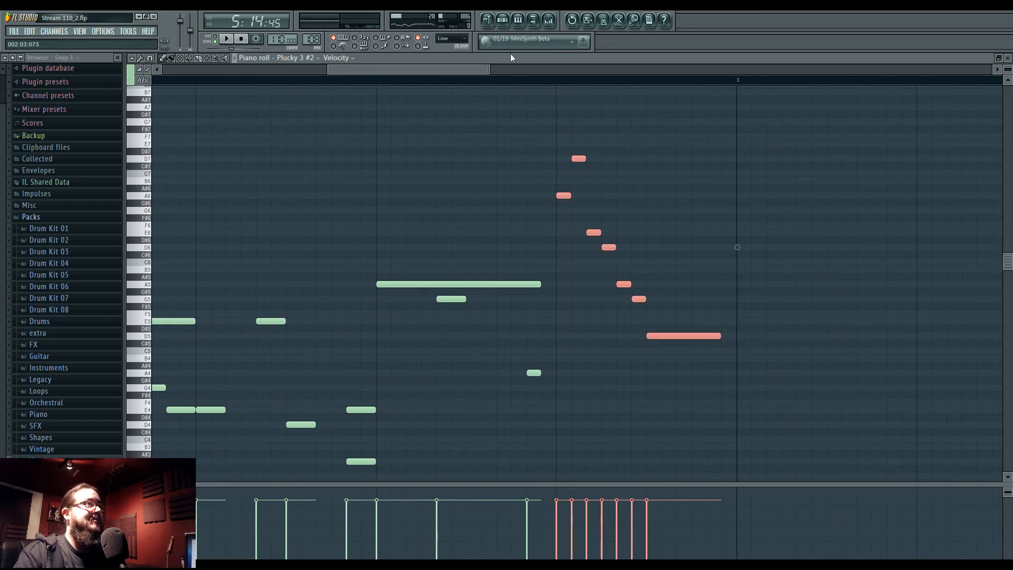
left_click(487, 21)
Paste the run into the unique clip's Good lead 1 part, moving it to start at bar 2 and lowering it one octave
double_click(429, 376)
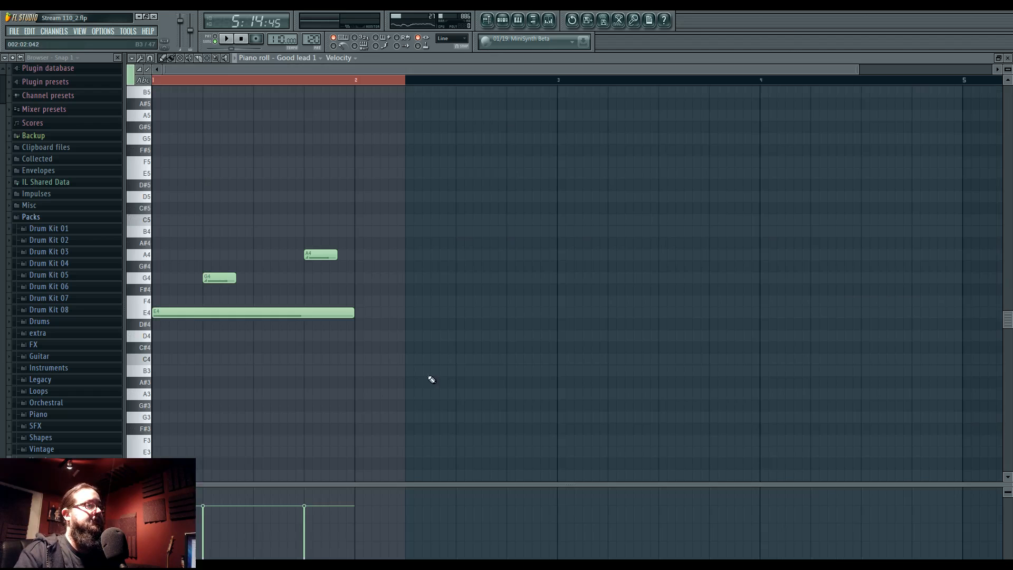
scroll(353, 257, "up", 4)
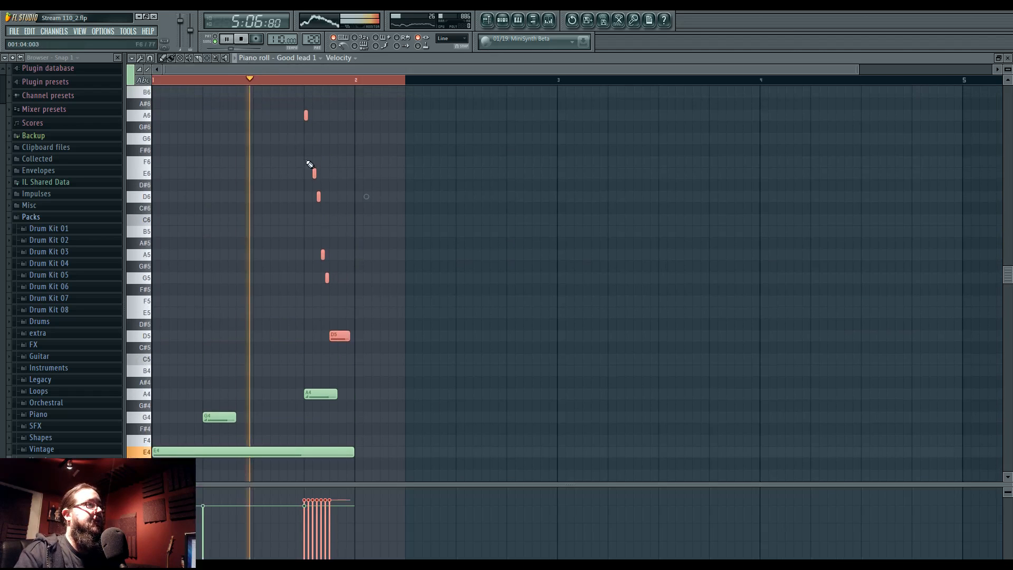
left_click_drag(340, 339, 389, 339)
left_click_drag(393, 509, 398, 368)
scroll(399, 385, "up", 3)
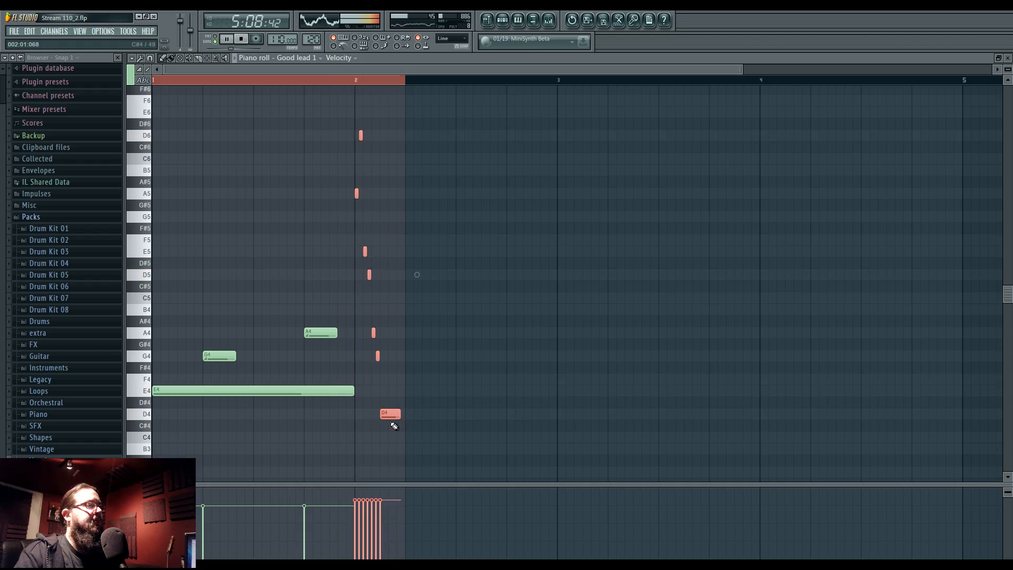
key("F5")
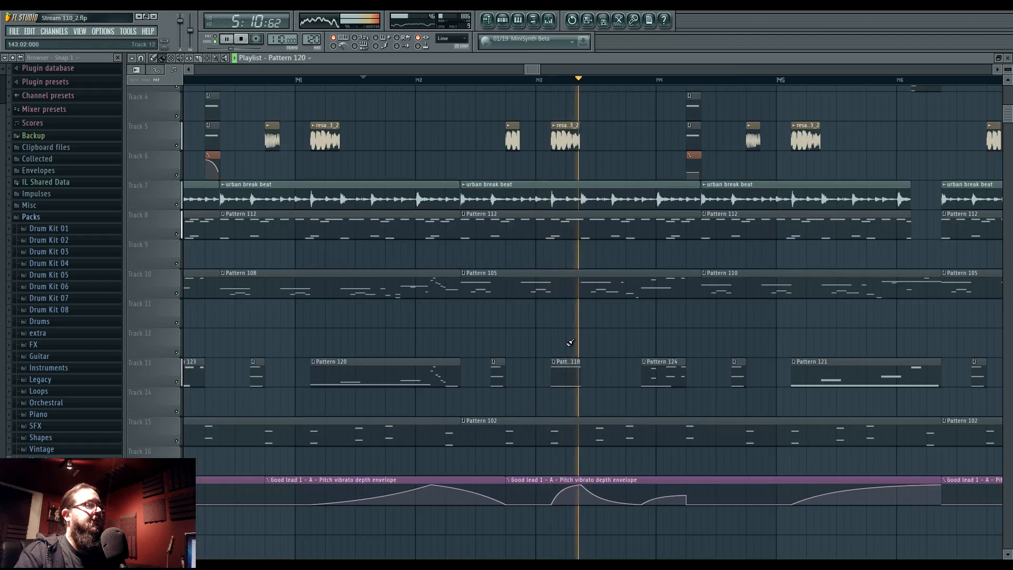
Replay the playlist from just before bar 141, listening to the doubled run leading past bar 142
left_click_drag(597, 372, 657, 451)
left_click(302, 81)
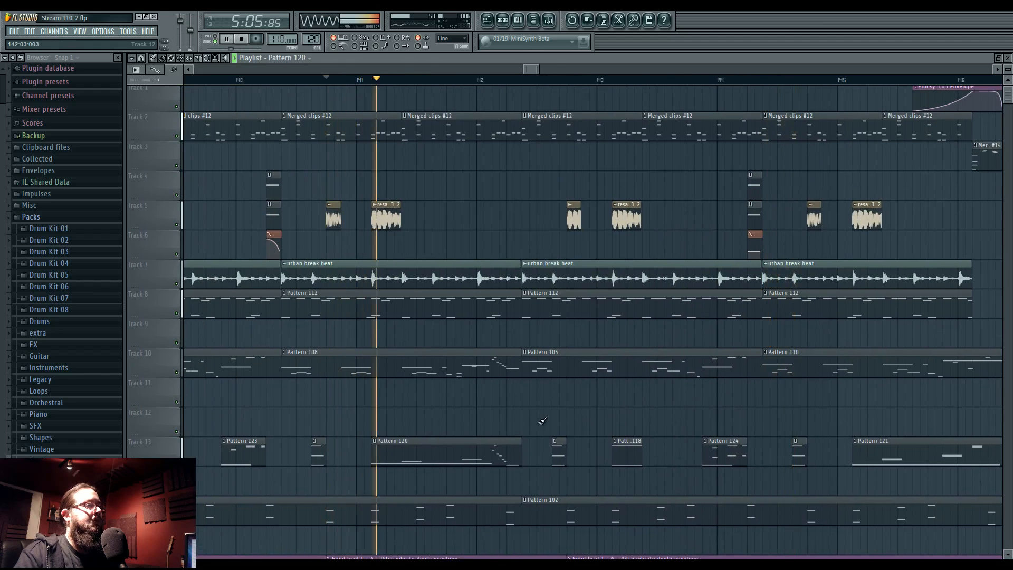
left_click_drag(575, 417, 505, 421)
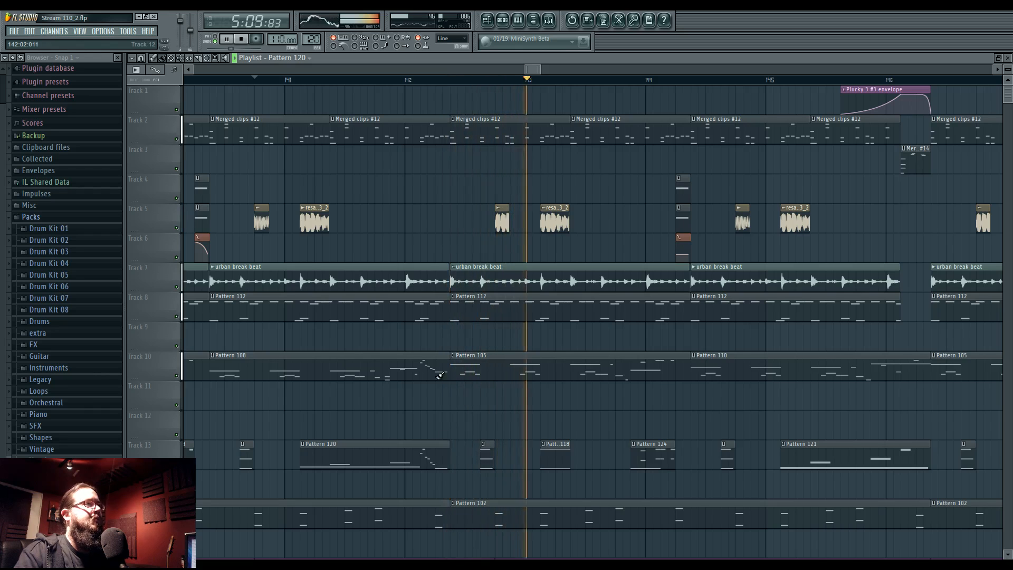
scroll(430, 204, "up", 3)
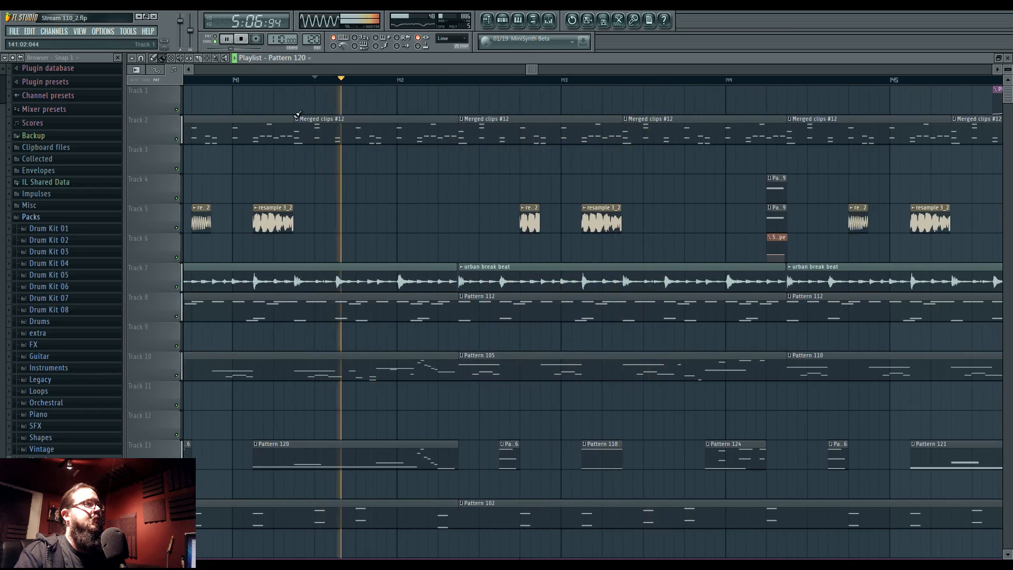
Make the Track 2 Merged clips #12 clip after bar 141 unique, and add a short C3 note at 1:04:032 in its Layer part
right_click(296, 125)
left_click(325, 177)
double_click(362, 128)
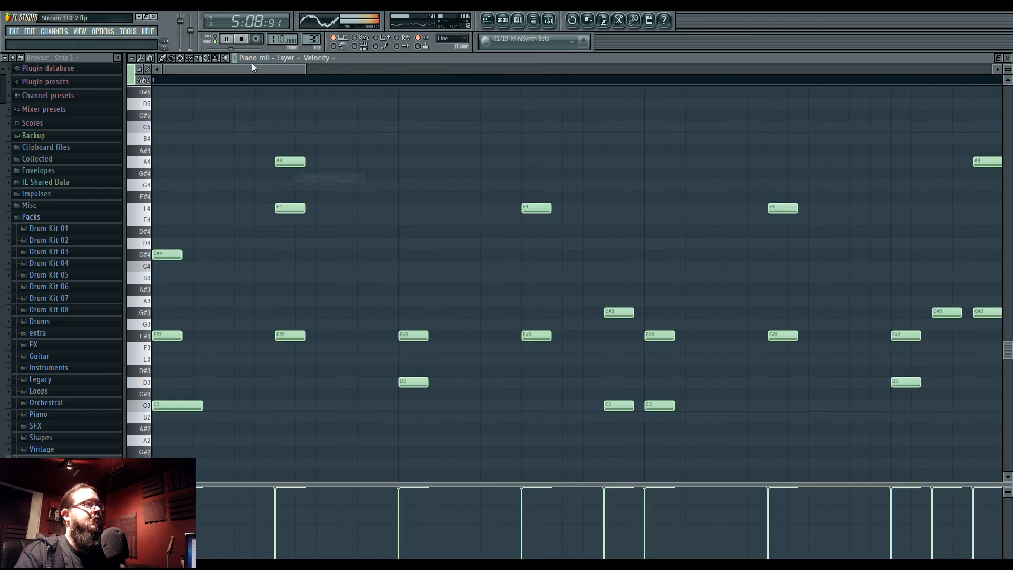
scroll(538, 323, "down", 2)
left_click_drag(519, 308, 432, 308)
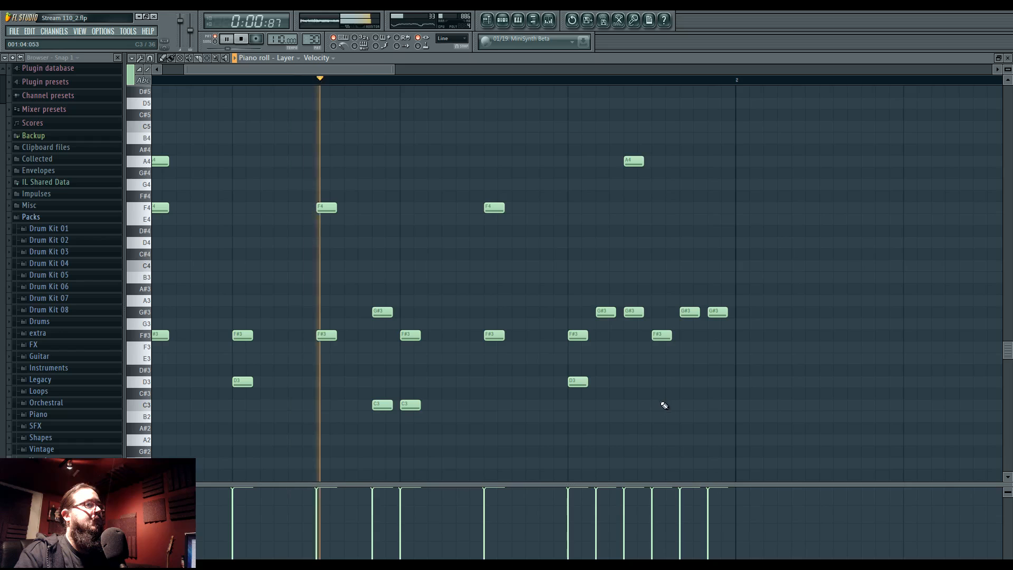
left_click(632, 405)
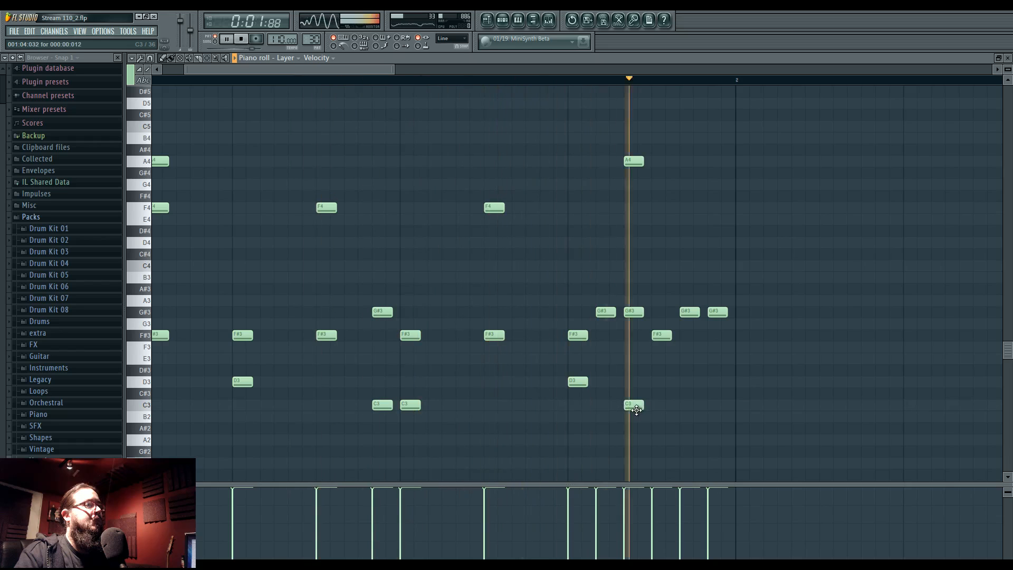
left_click(486, 25)
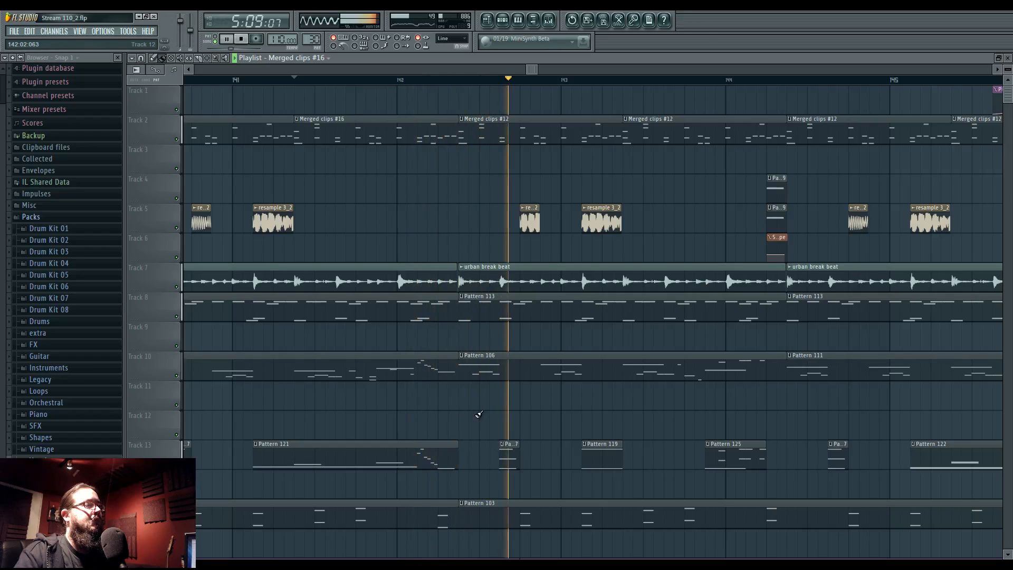
Follow the playlist playback from bar 142 through the transition at bar 146 towards bar 148
left_click_drag(464, 413, 407, 407)
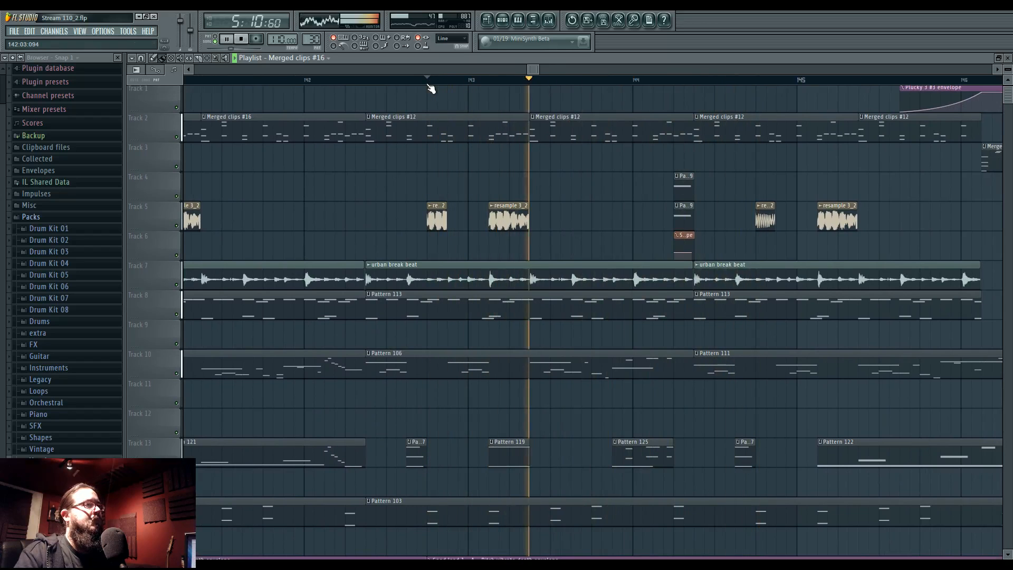
left_click_drag(565, 208, 441, 213)
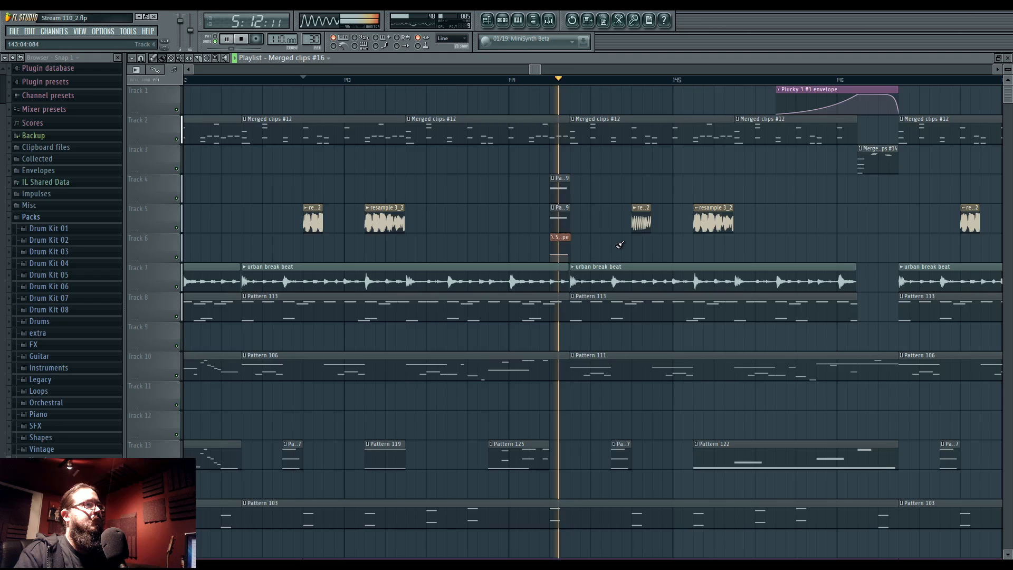
left_click_drag(579, 247, 482, 250)
left_click_drag(668, 225, 562, 228)
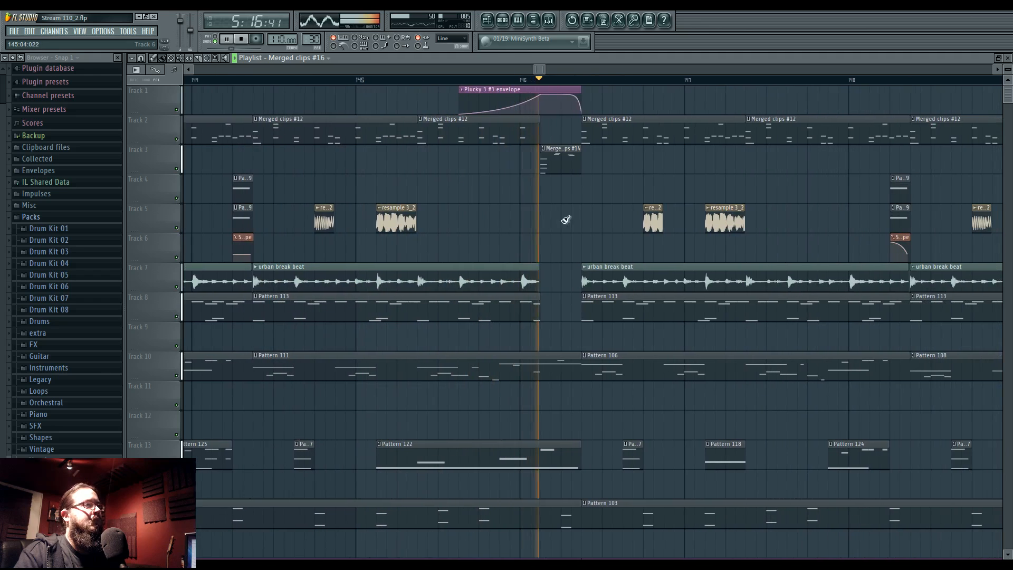
scroll(563, 233, "up", 3)
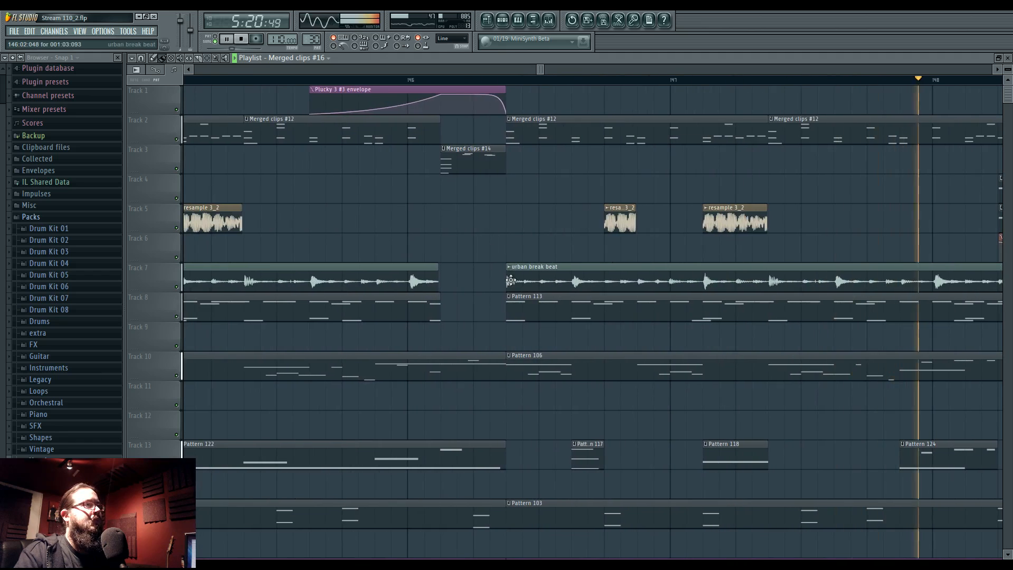
Replay from the start of Merged clips #14, and trim the following urban break beat clip to start at 146:03:048
left_click(441, 82)
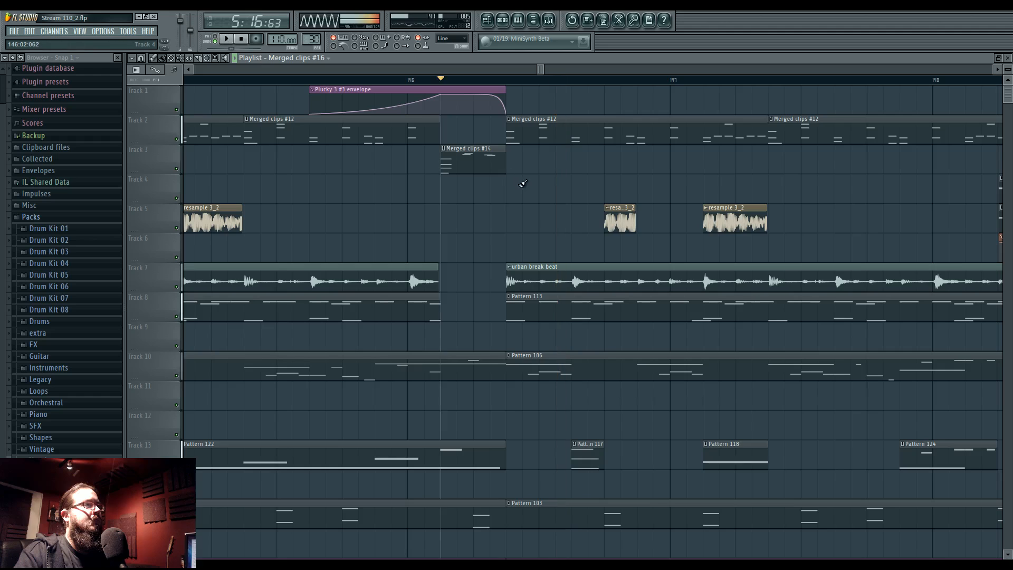
key("space")
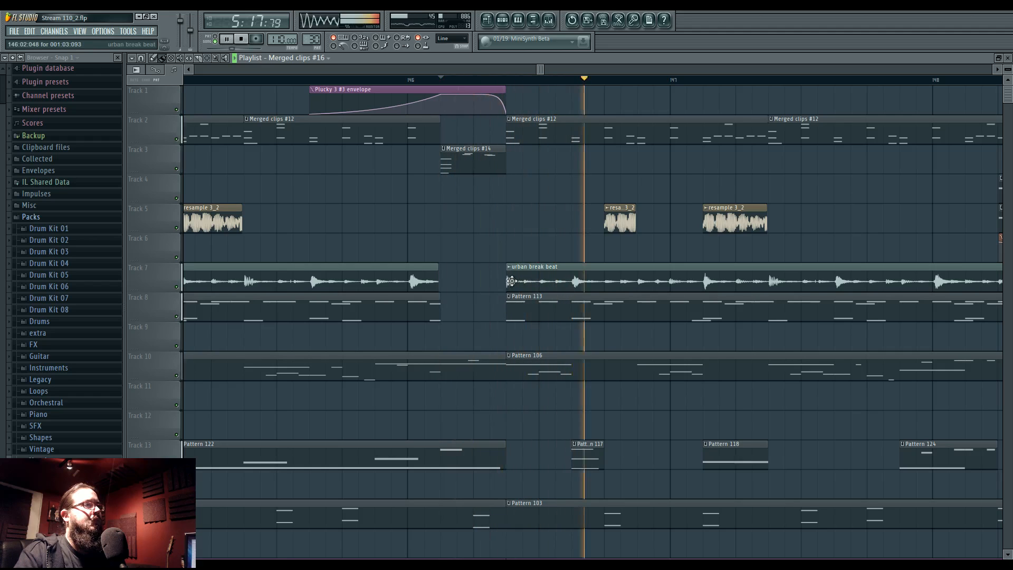
left_click_drag(510, 282, 546, 269)
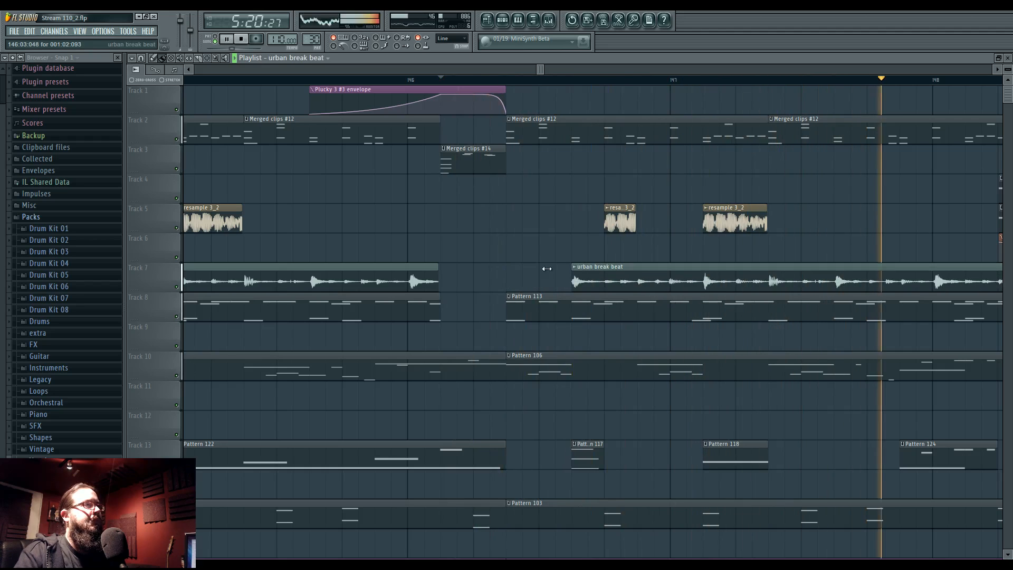
Make the Merged clips #12 clip at 146:02:048 unique, and delete its opening C#4 note and the first F4 and A4 notes
right_click(508, 125)
left_click(530, 178)
double_click(528, 129)
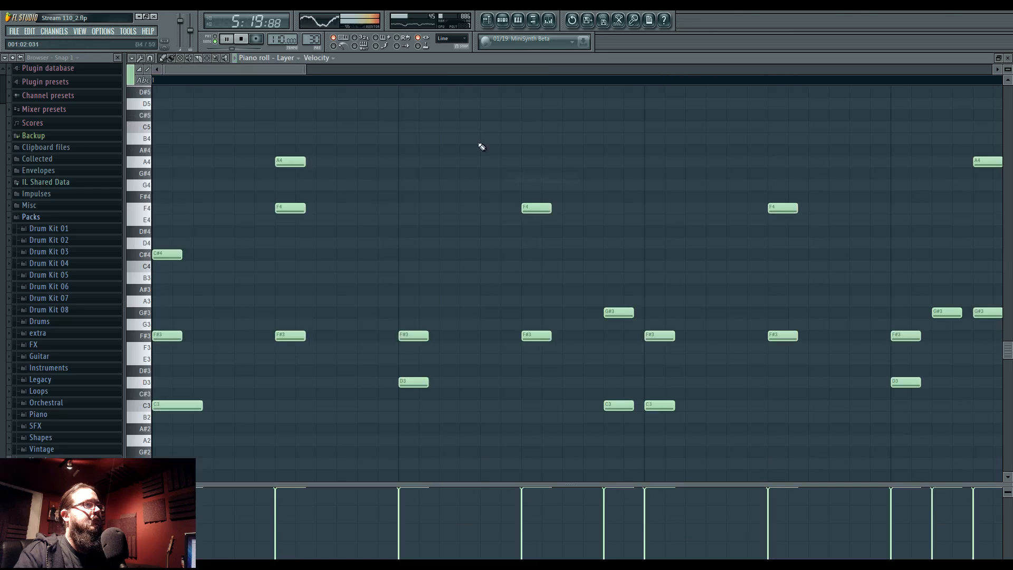
right_click(167, 254)
right_click(290, 208)
right_click(290, 162)
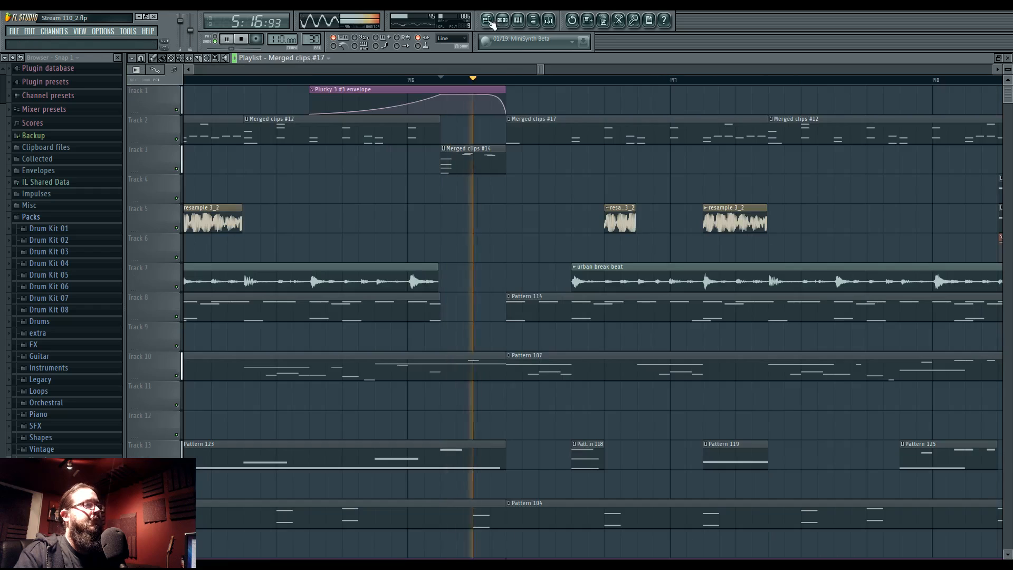
Check the Superior Drummer 2 #2 notes in Track 8's Pattern 114 clip at 146:02:048
key("F5")
key("space")
double_click(522, 305)
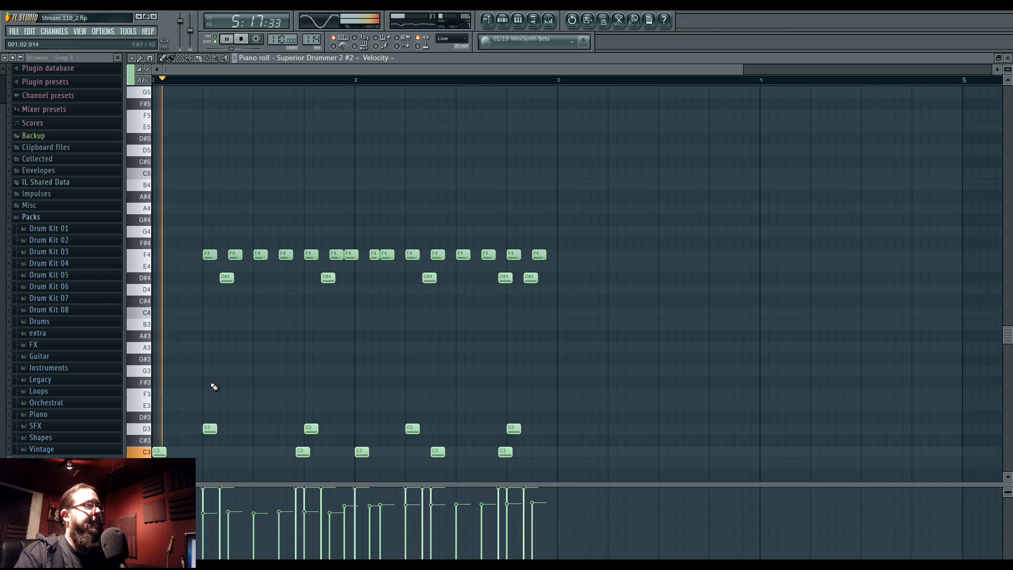
key("F5")
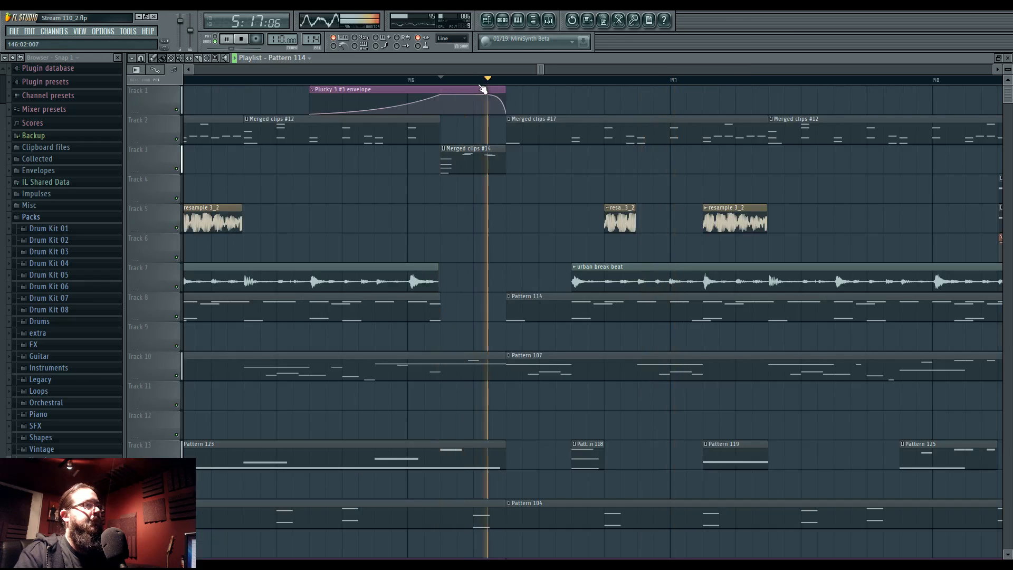
Make the Track 10 clip at 146:02:048 unique, and open its Plucky 3 #2 notes
left_click(509, 358)
left_click(540, 414)
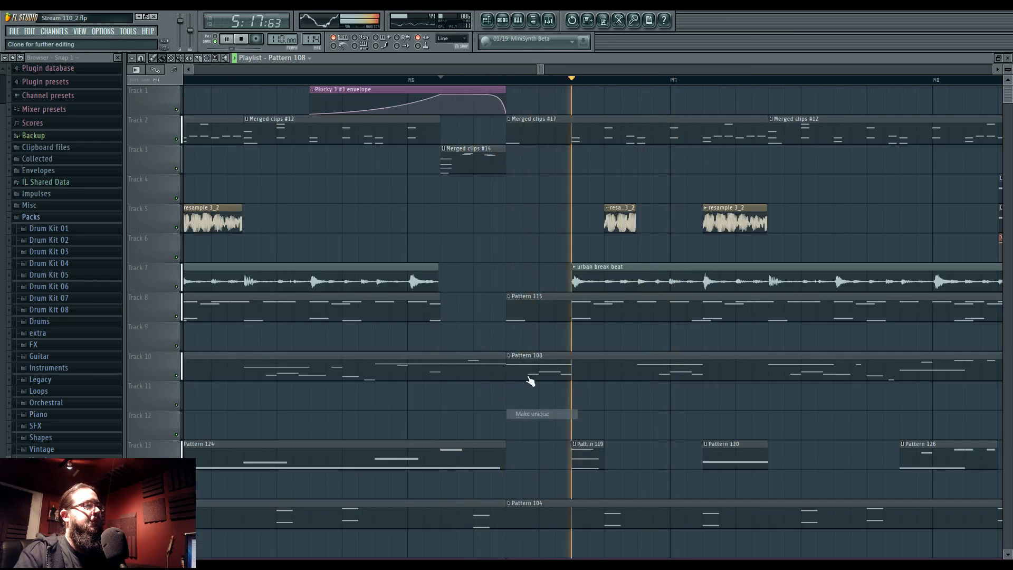
double_click(528, 370)
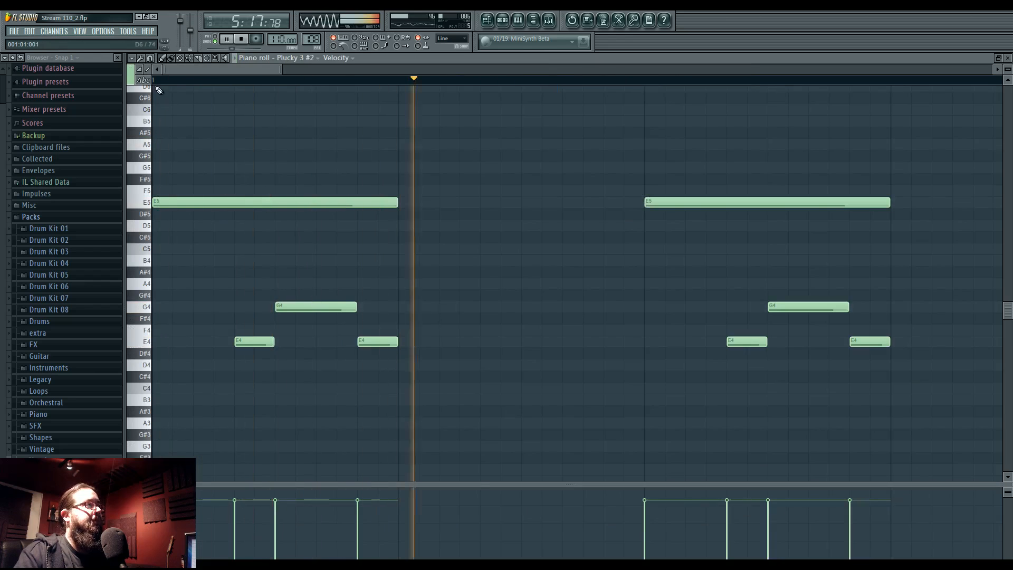
Delete the second E4 note in the first beat, lengthen the G4 note to the beat's end, raise it to G5, and replay
key("space")
right_click(379, 342)
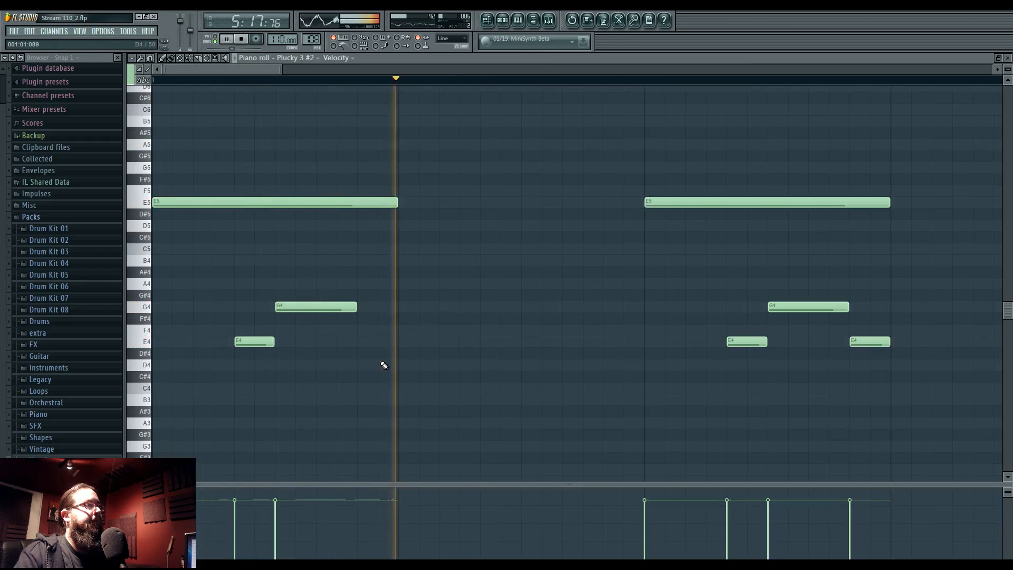
mouse_move(368, 307)
left_mouse_down()
mouse_move(400, 309)
mouse_move(350, 167)
left_mouse_up()
right_click(385, 309)
key("space")
key("space")
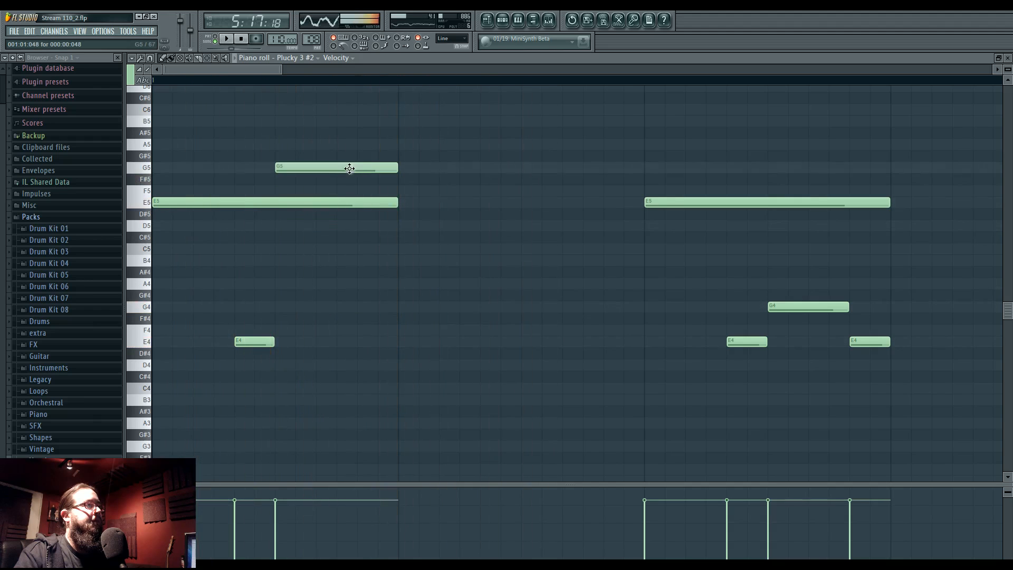
key("space")
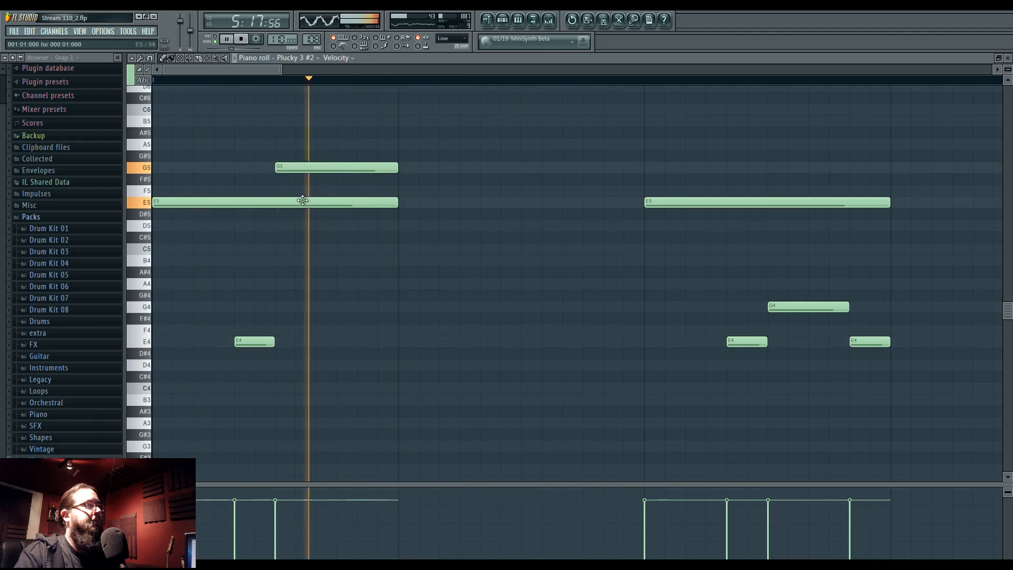
Lower the G5 note in the first beat of Plucky 3 #2 back to G4, and replay the beat
left_click_drag(314, 168, 315, 308)
key("space")
key("space")
key("space")
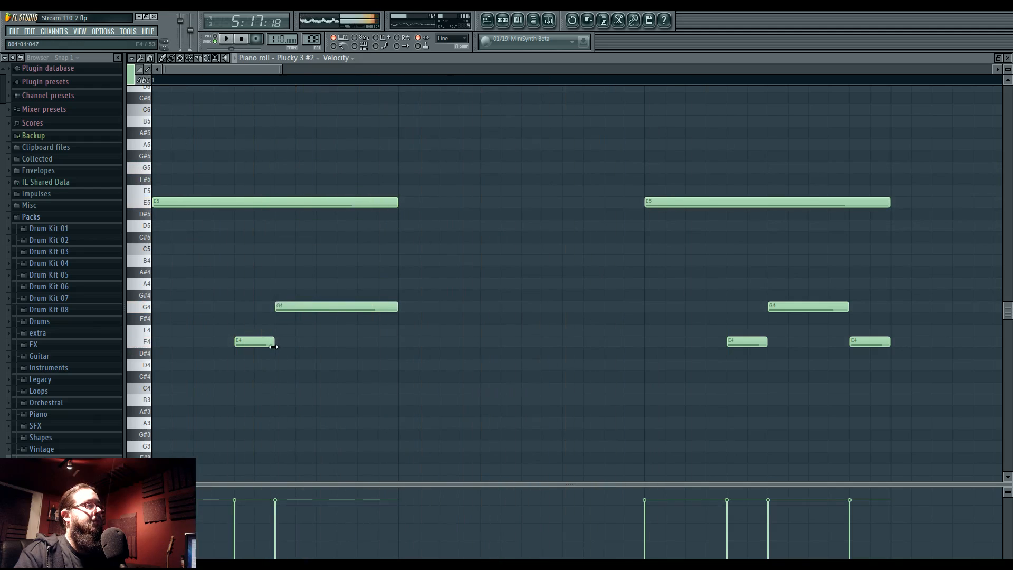
key("space")
Add a D4 note beneath the first beat's G4 note, try the E4 note slightly earlier, and replay the beat
left_click(316, 365)
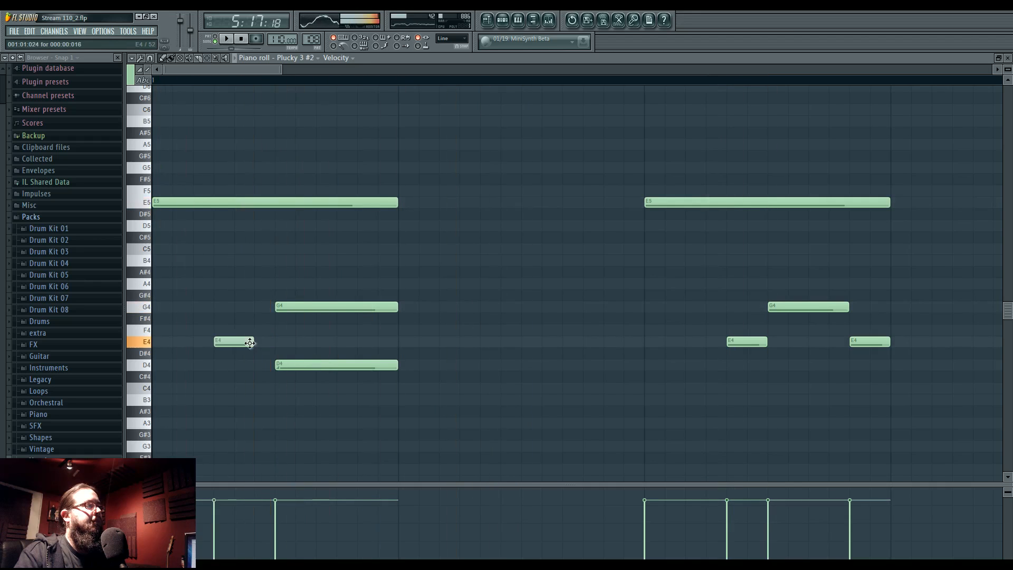
key("space")
key("space")
key("space")
left_click_drag(249, 343, 317, 367)
key("space")
key("space")
key("space")
key("space")
key("space")
Raise the added D4 note to F#4, start it slightly after the G4 note, and replay
left_click_drag(414, 367, 369, 318)
key("space")
key("space")
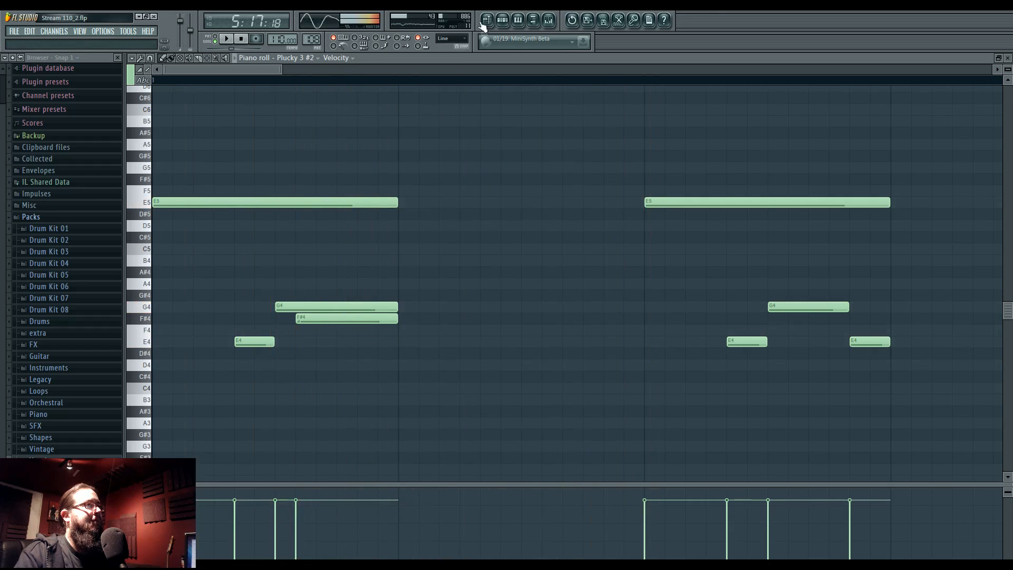
Play the Playlist arrangement from bar 145 and again from 146:02:048 to check the pluck transition
left_click(497, 38)
left_click(491, 26)
scroll(493, 257, "down", 3)
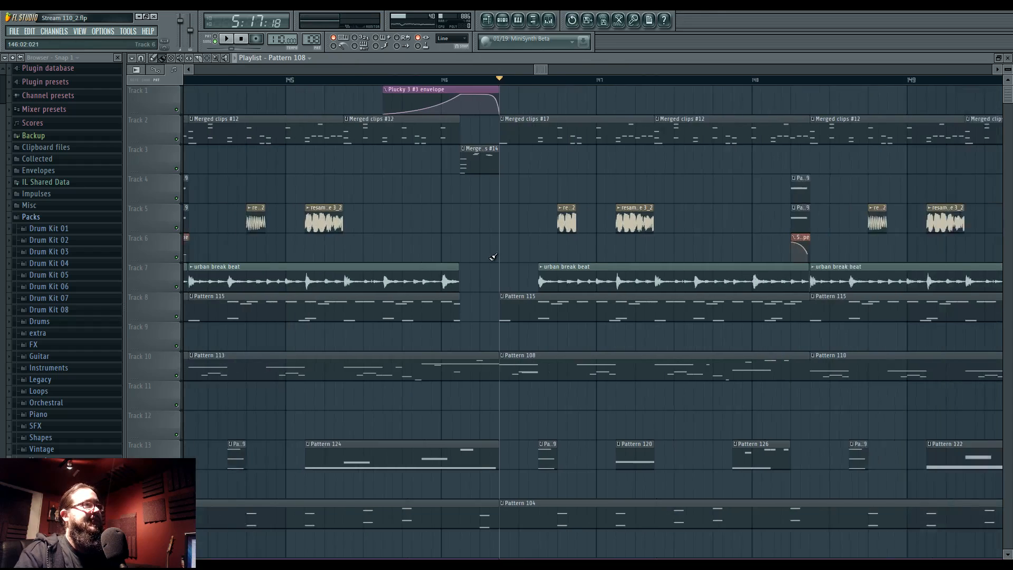
scroll(491, 253, "left", 1)
left_click(362, 80)
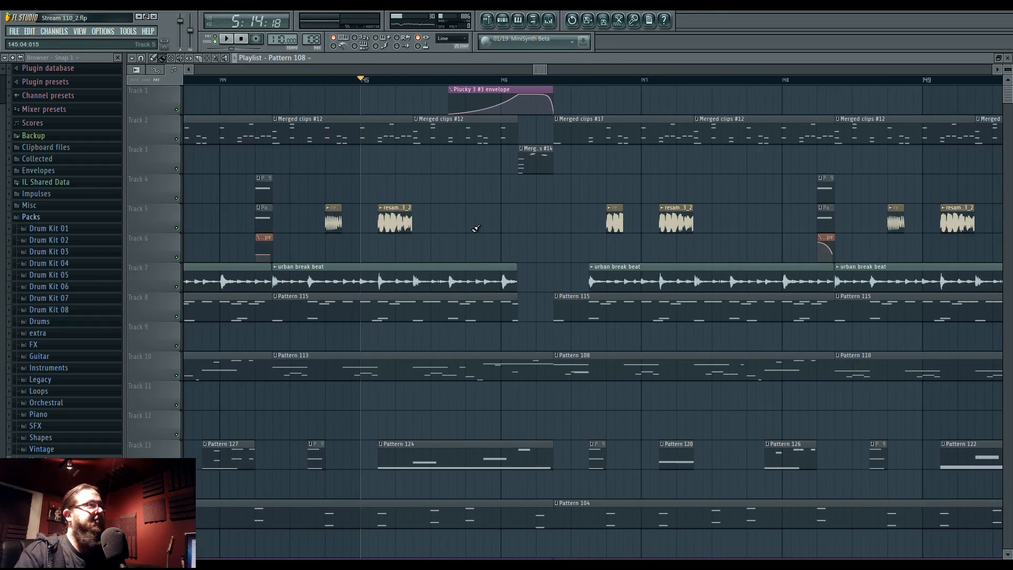
key("space")
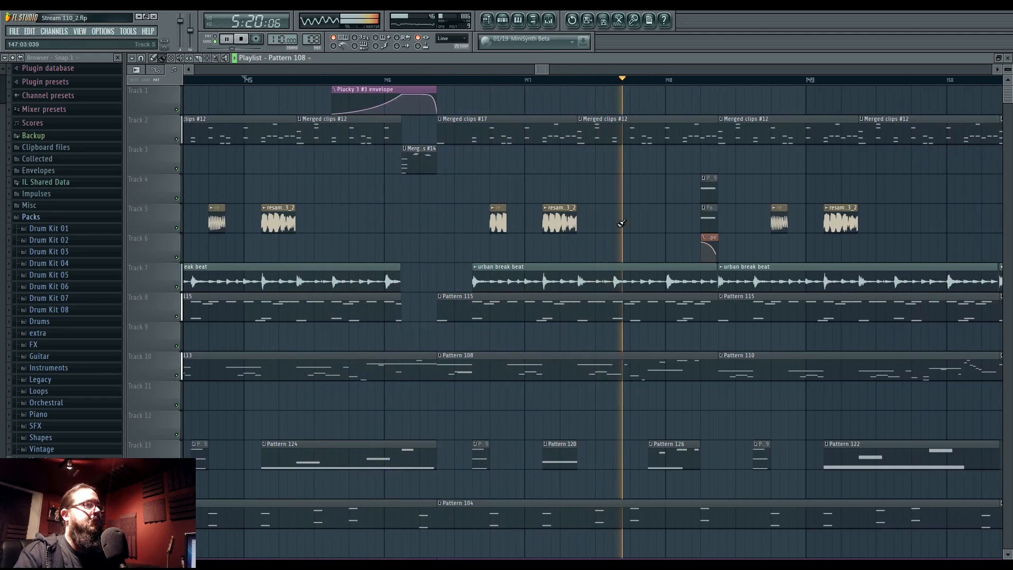
left_click(438, 80)
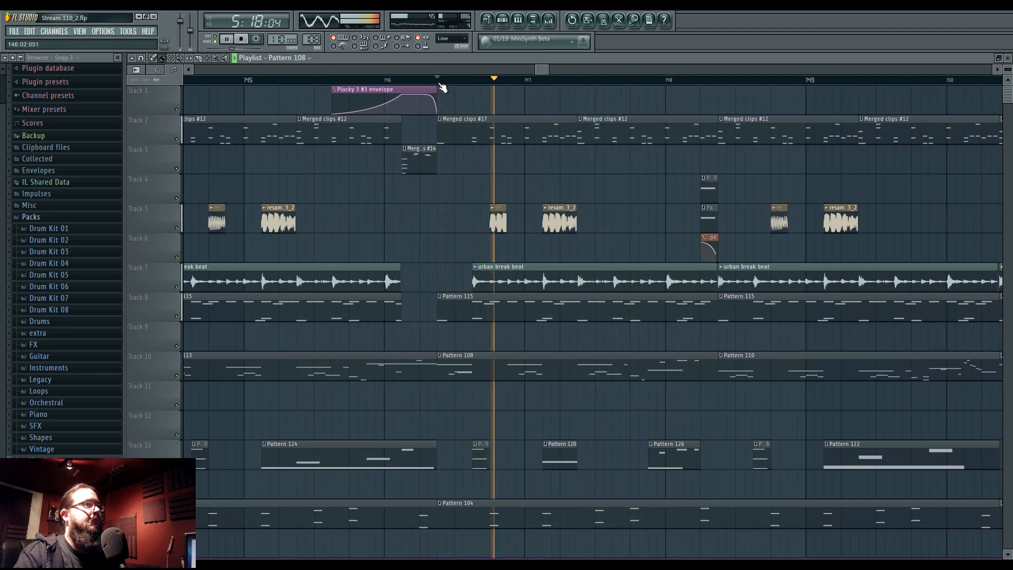
Select one beat from 146:02:048 and create a volume automation clip there for mixer Insert 39
left_click_drag(441, 84, 465, 90)
left_click(549, 20)
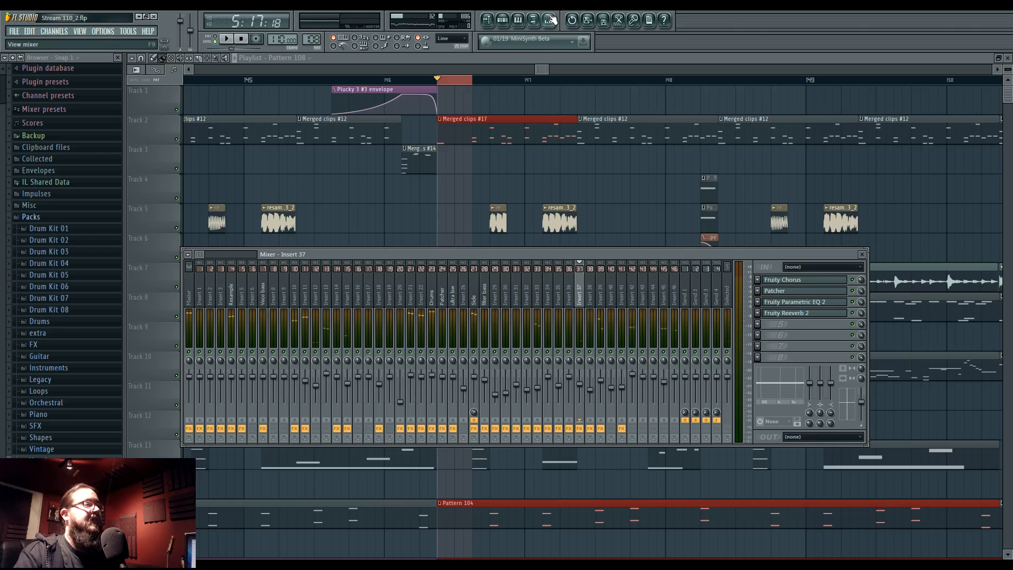
left_click(601, 295)
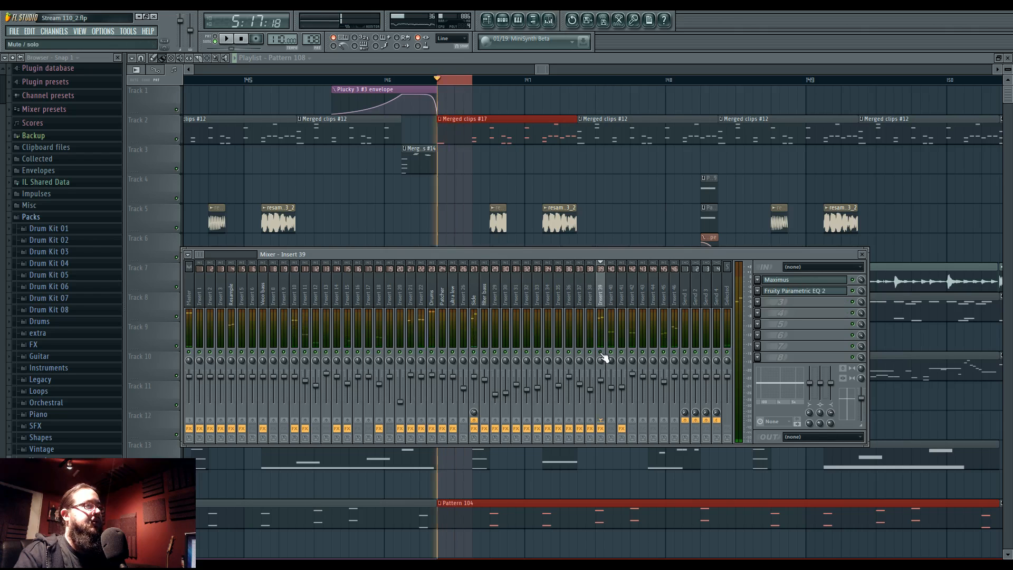
right_click(604, 377)
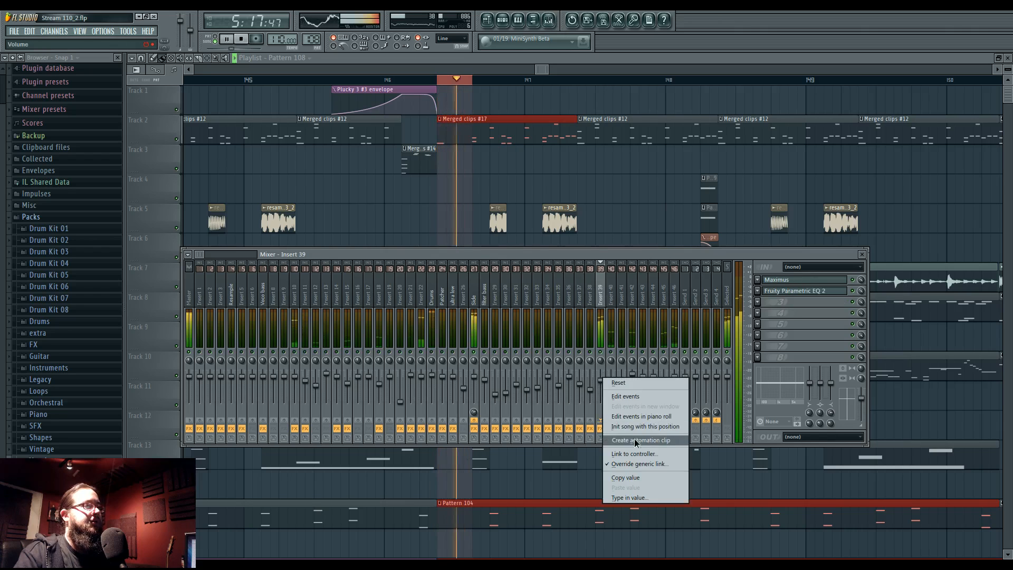
left_click(630, 460)
key("F9")
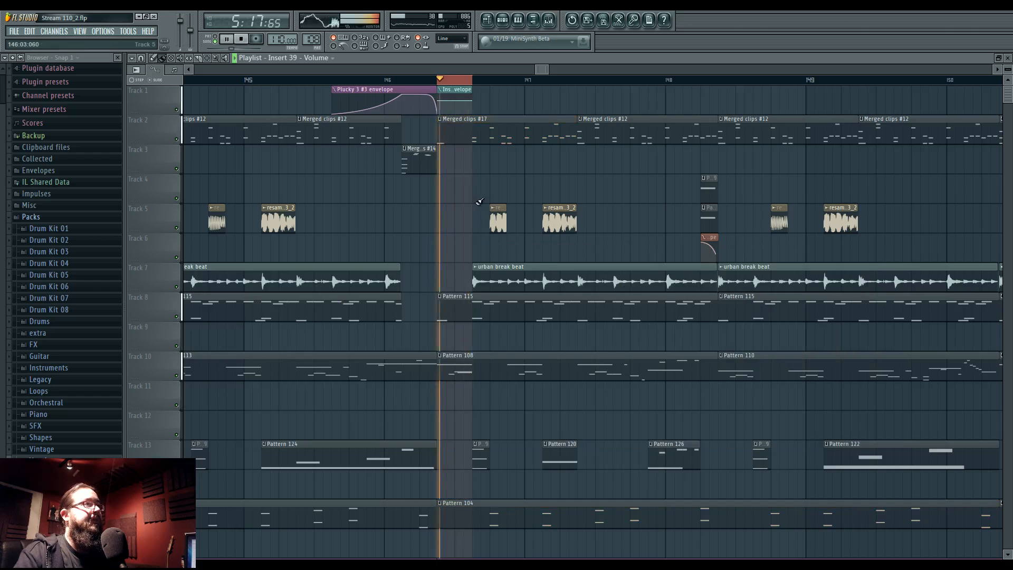
Stop playback and set the main snap to 1/3 step for editing the Insert 39 volume envelope
scroll(443, 242, "up", 4)
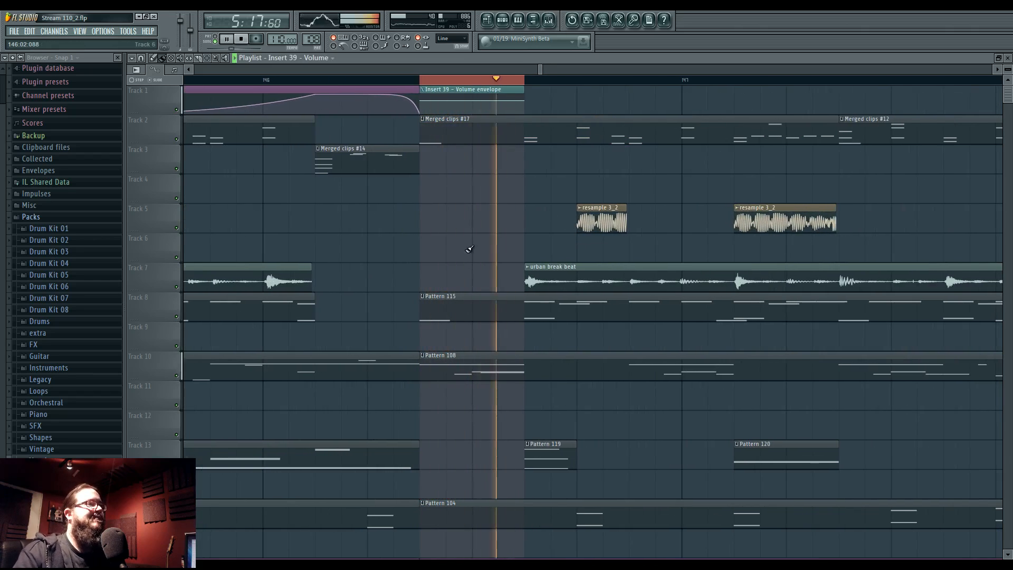
key("space")
scroll(467, 186, "up", 2)
left_click_drag(465, 187, 468, 301)
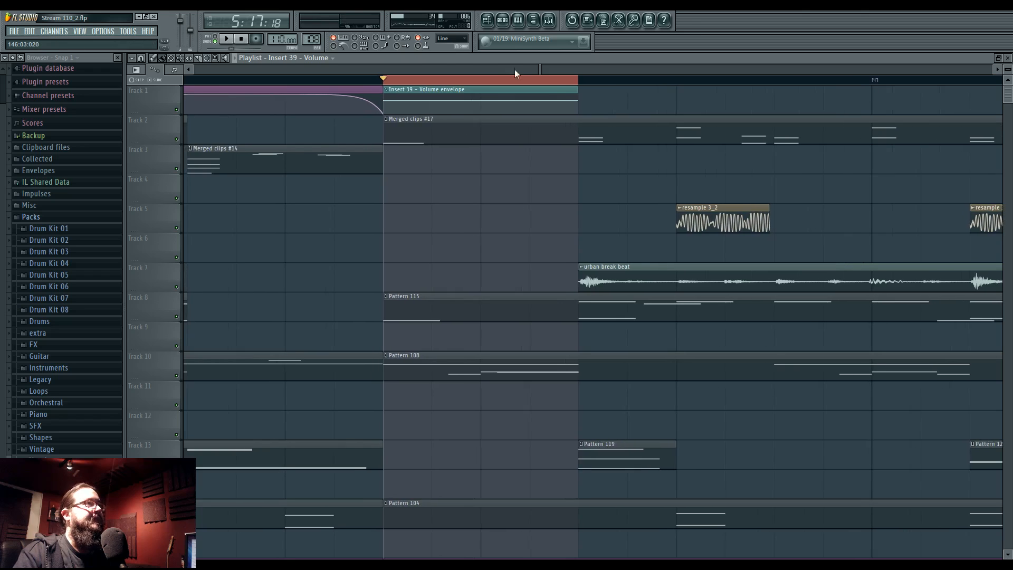
left_click(449, 39)
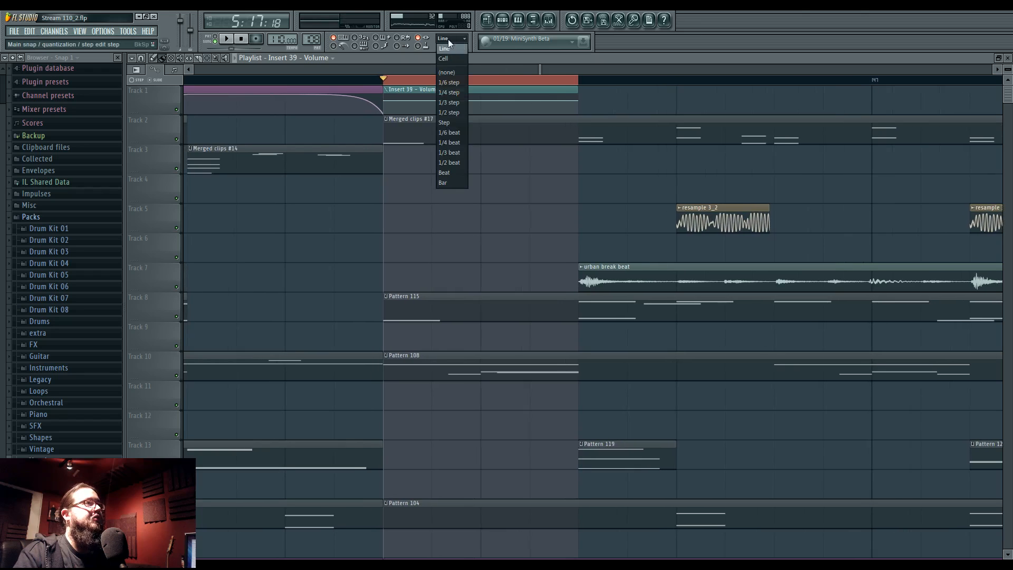
left_click(456, 103)
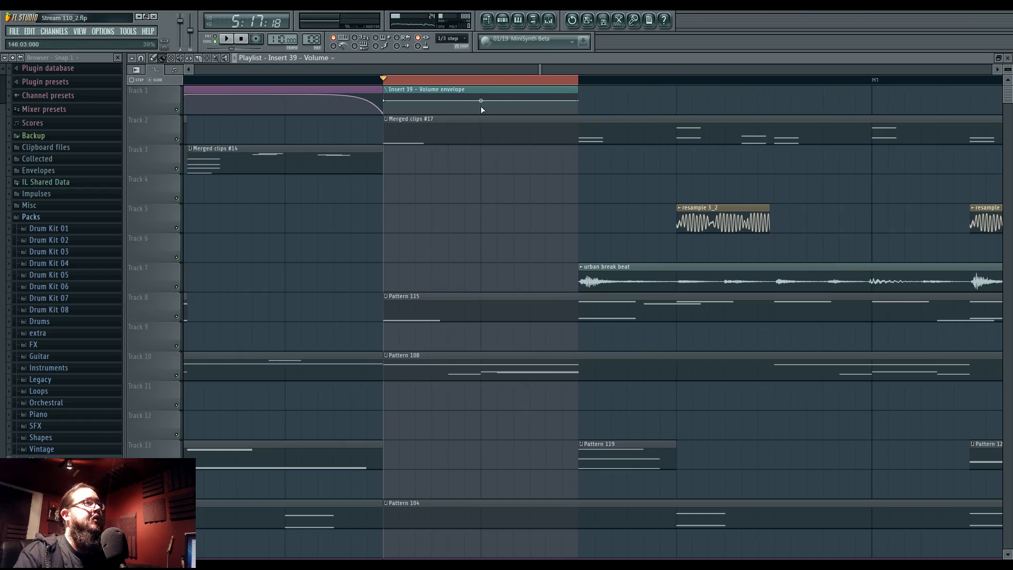
Shape the Insert 39 volume envelope with its copied end-point value, and repeat an on/off gate from 146:03:000 to the beat's end
right_click(577, 100)
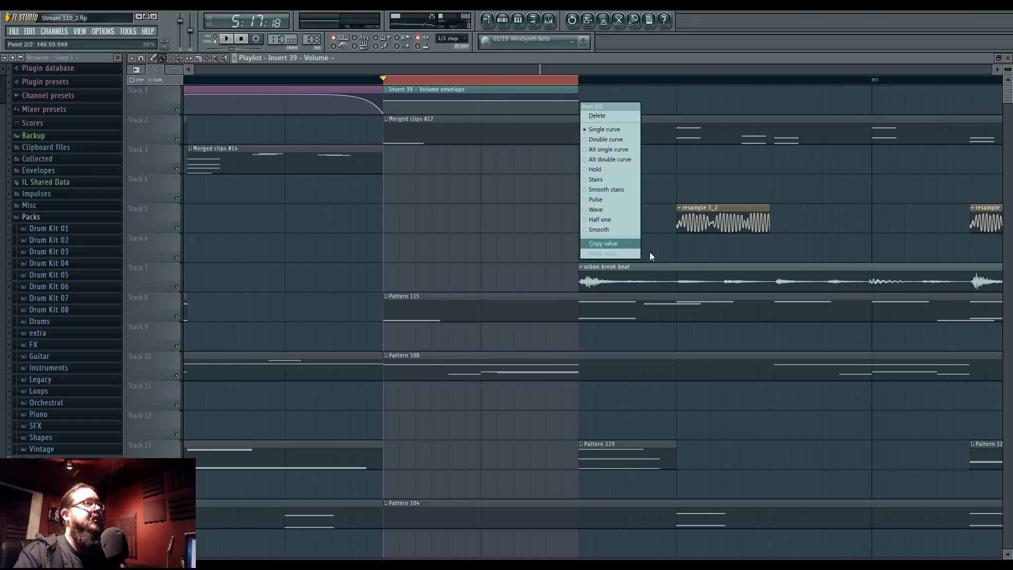
left_click(606, 243)
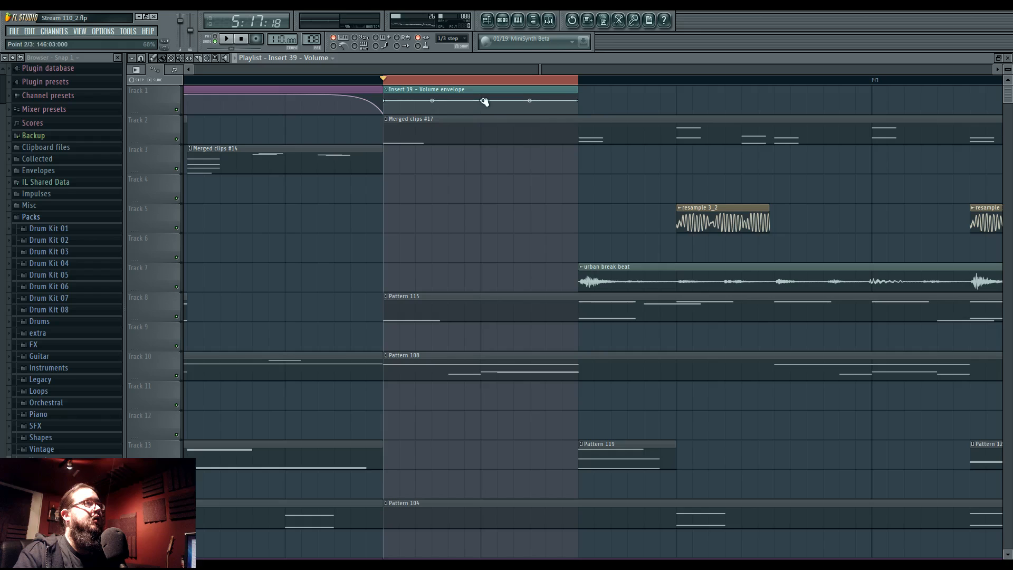
right_click(485, 101)
left_click(507, 254)
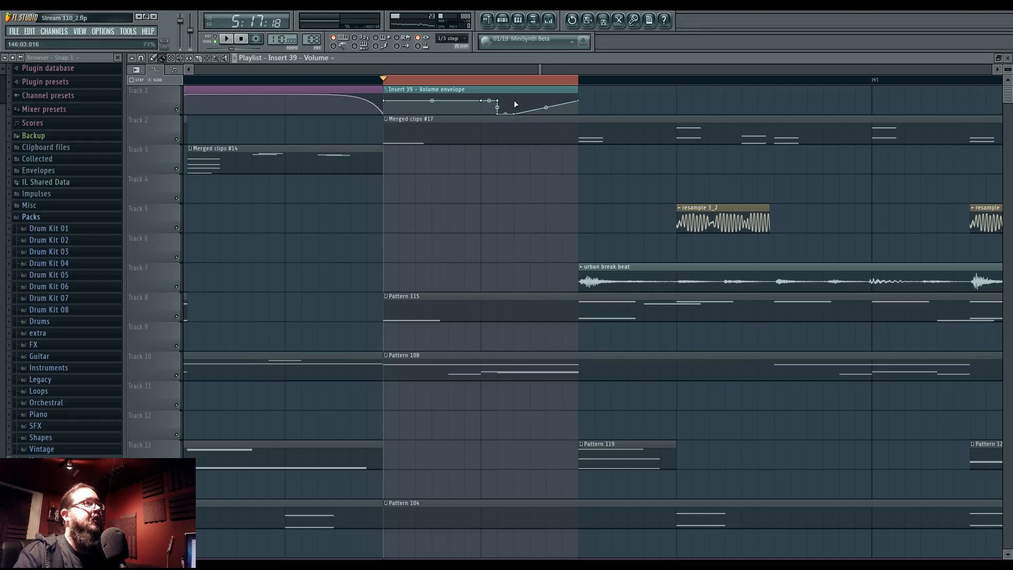
right_click(516, 101)
left_click(545, 252)
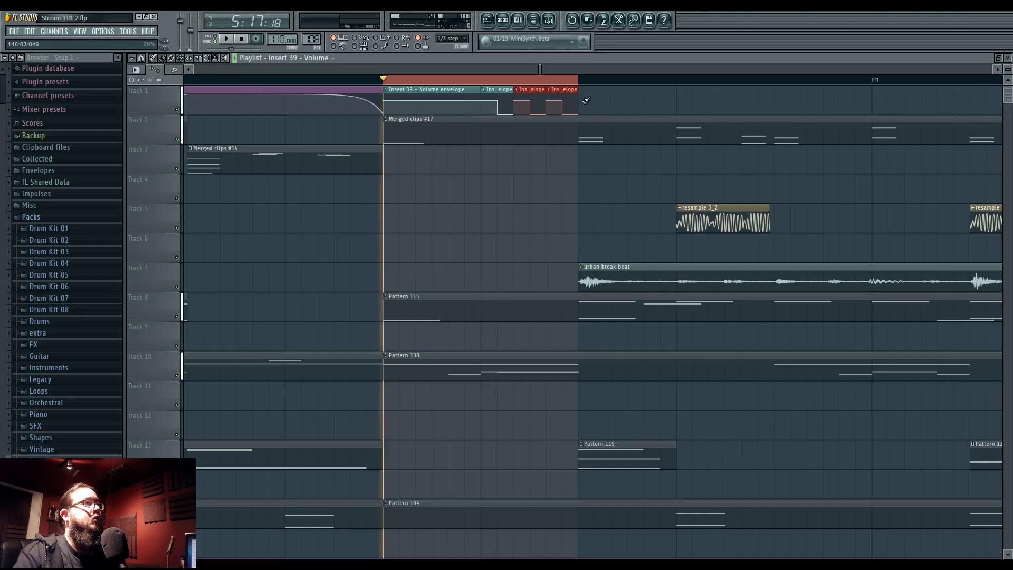
Add one more on/off gate slice ahead of the existing ones, clear the time selection, and replay
key("space")
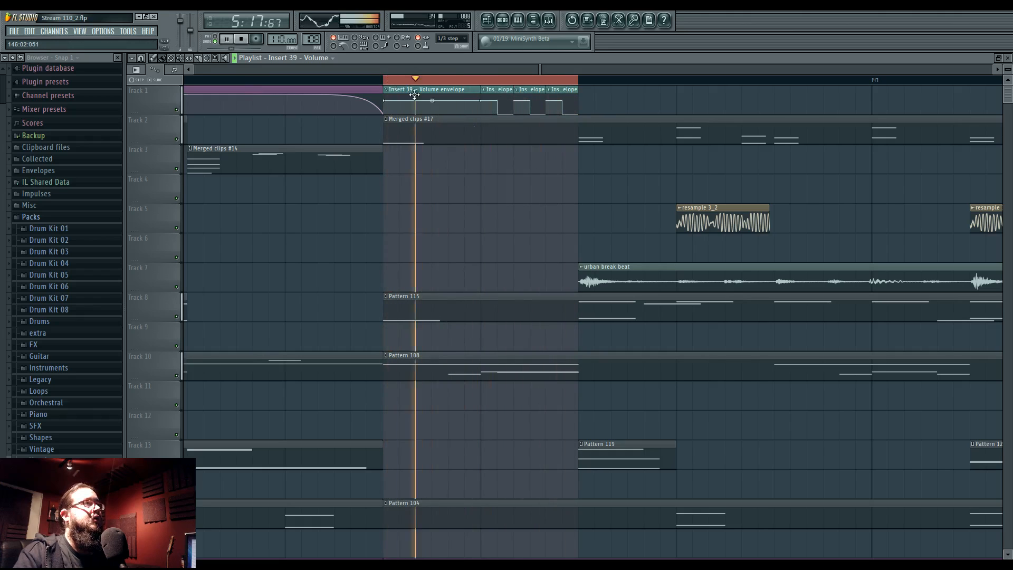
key("space")
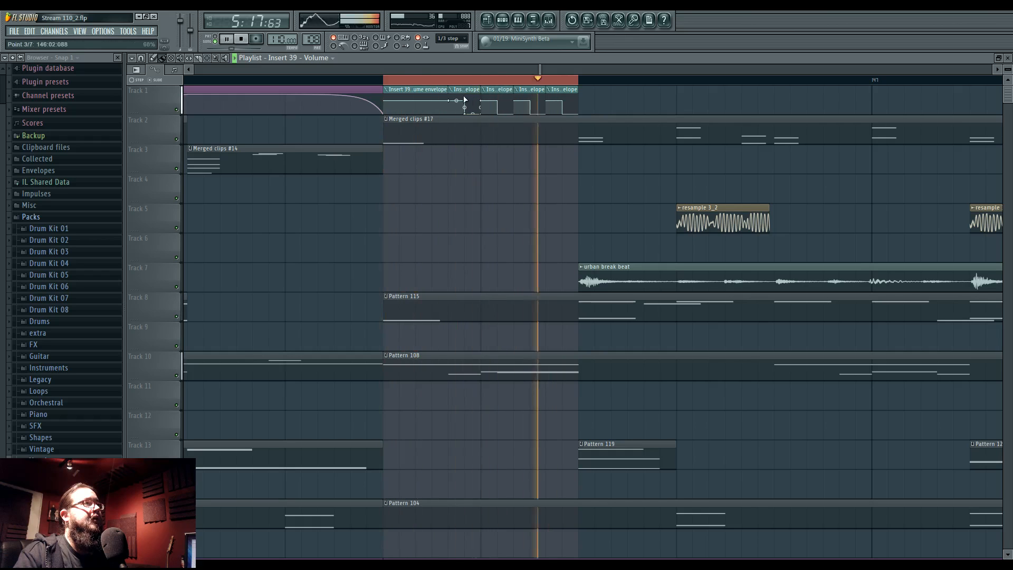
key("space")
left_click(460, 81, "ctrl")
key("space")
scroll(468, 201, "down", 3)
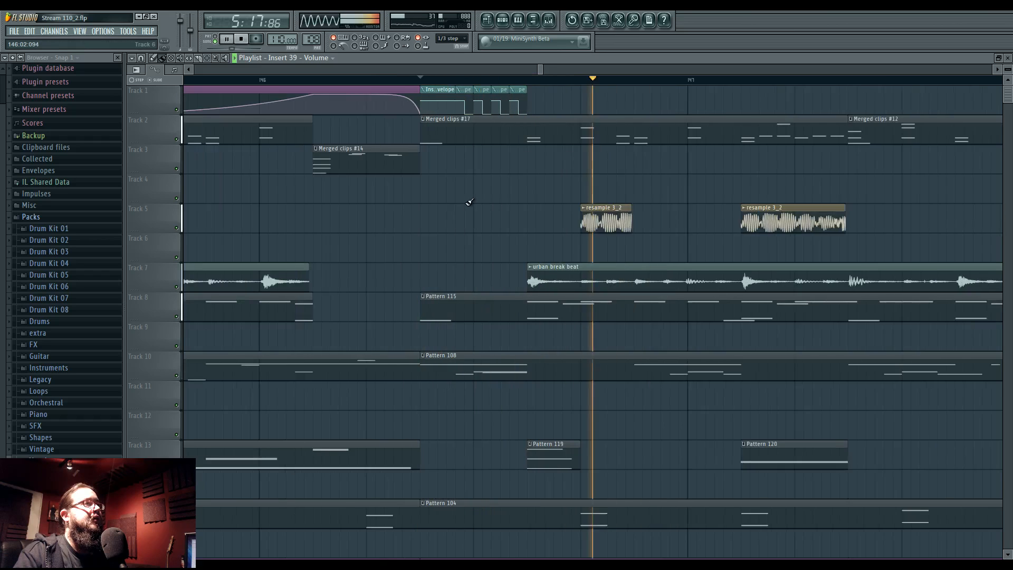
Play the arrangement from just before bar 138 through bar 146 to check the transition in context
left_click_drag(468, 201, 622, 232)
scroll(622, 232, "down", 3)
key("space")
scroll(575, 245, "down", 3)
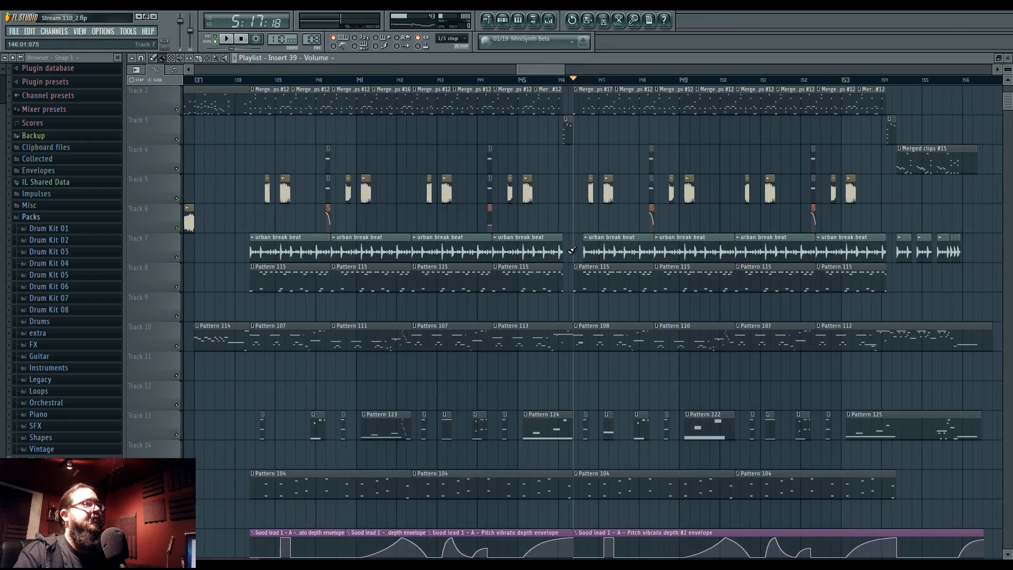
scroll(572, 247, "up", 1)
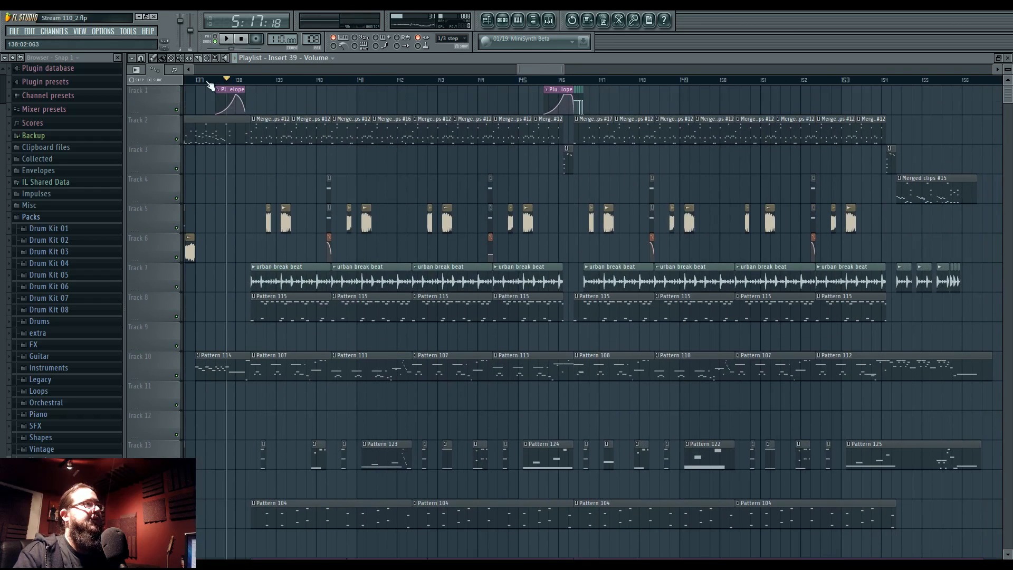
key("space")
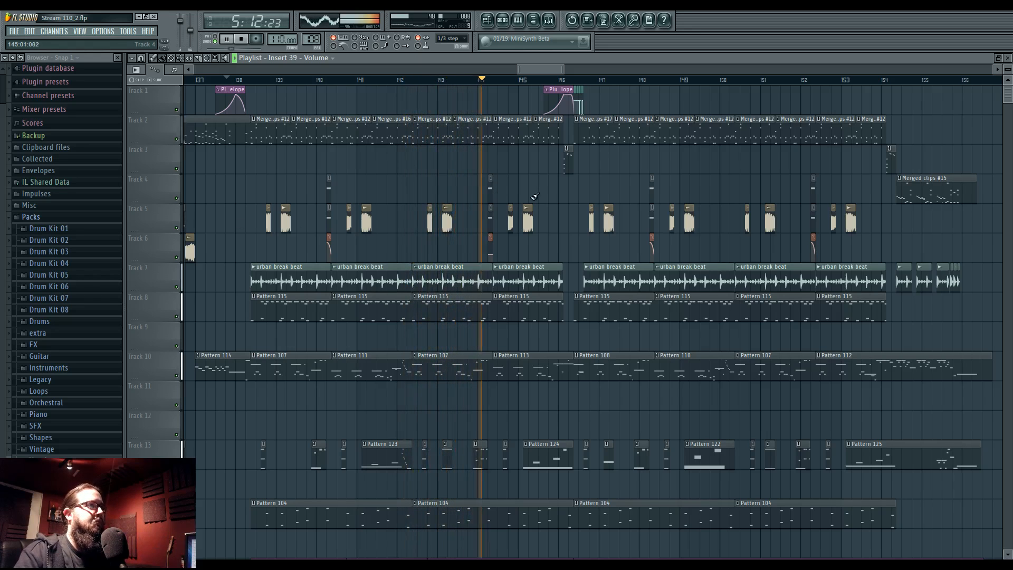
scroll(534, 196, "up", 2)
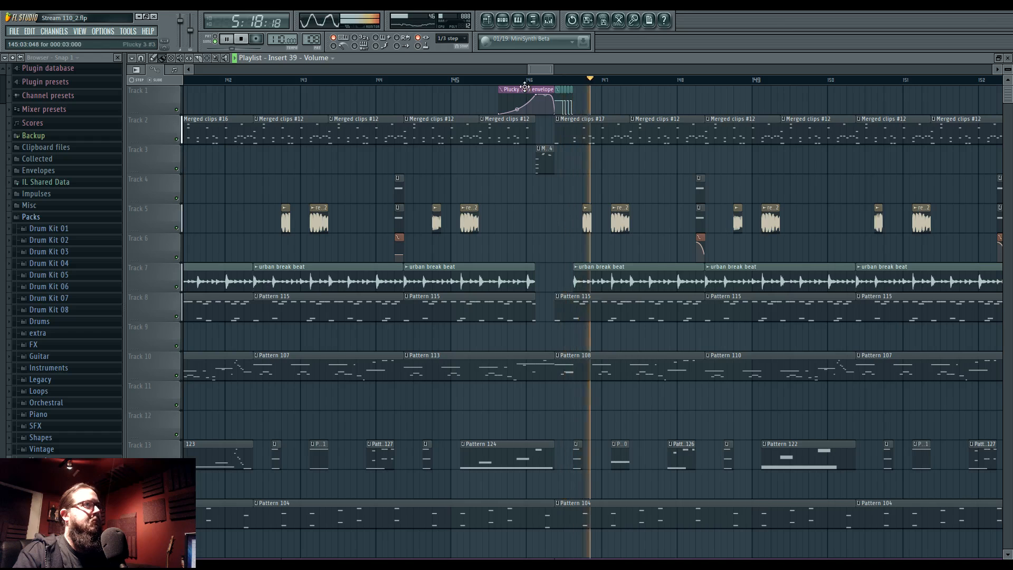
scroll(584, 245, "up", 4)
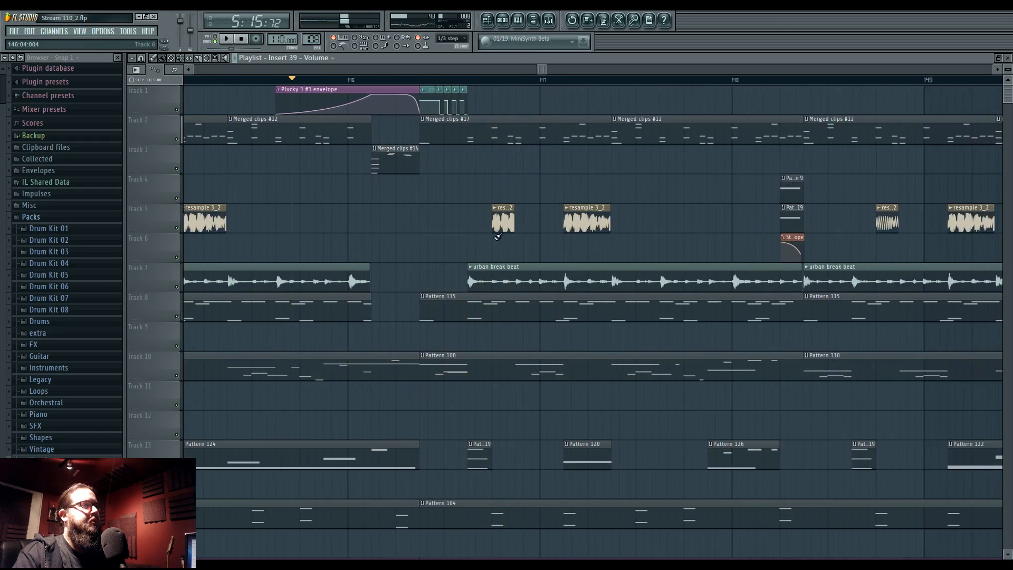
scroll(497, 236, "up", 2)
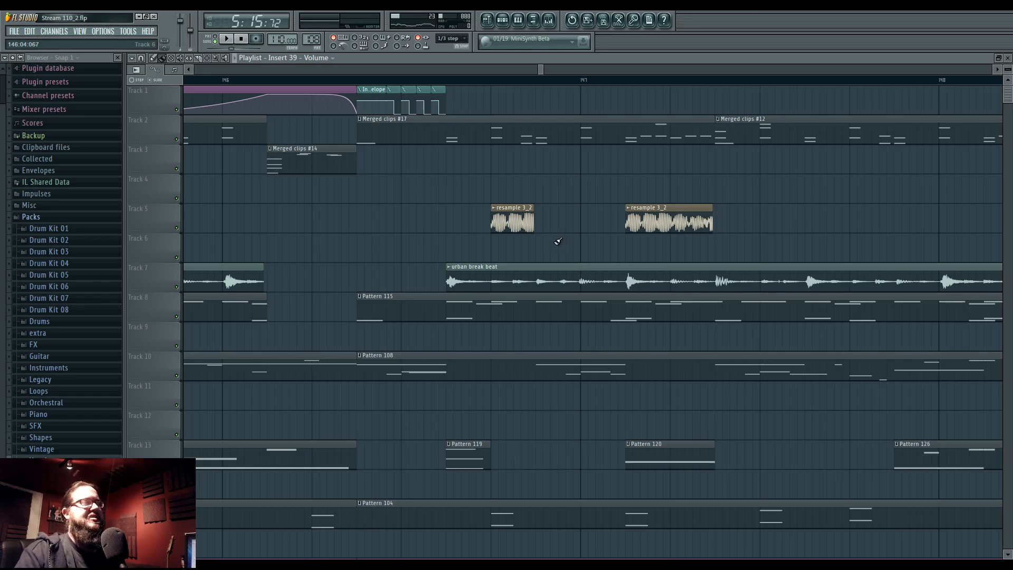
Extend the resample 3_2 clip before bar 147 to about 147:02:000, remove the following one, and trim the urban break beat's start to match
left_click_drag(531, 218, 671, 215)
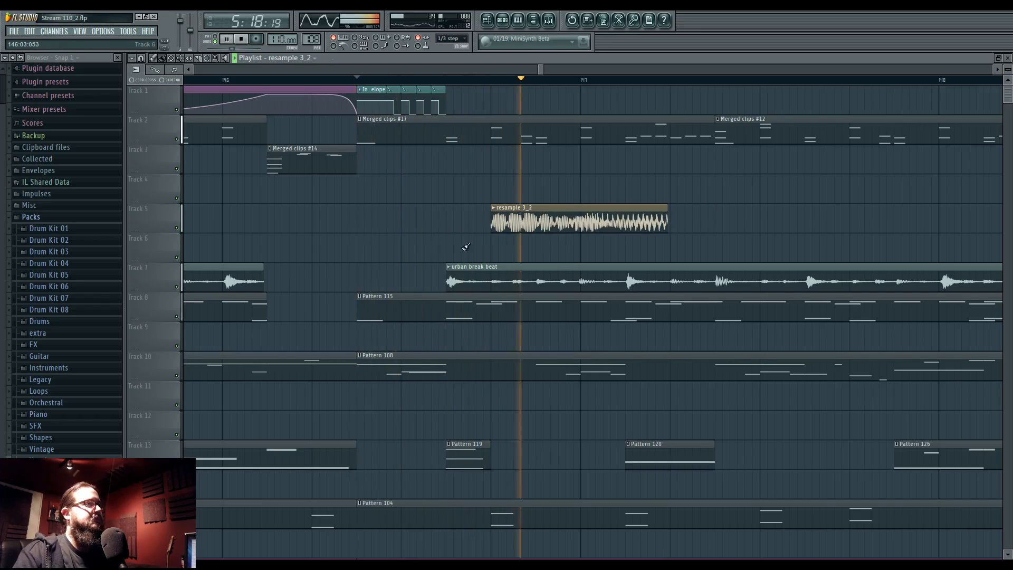
left_click_drag(448, 279, 683, 279)
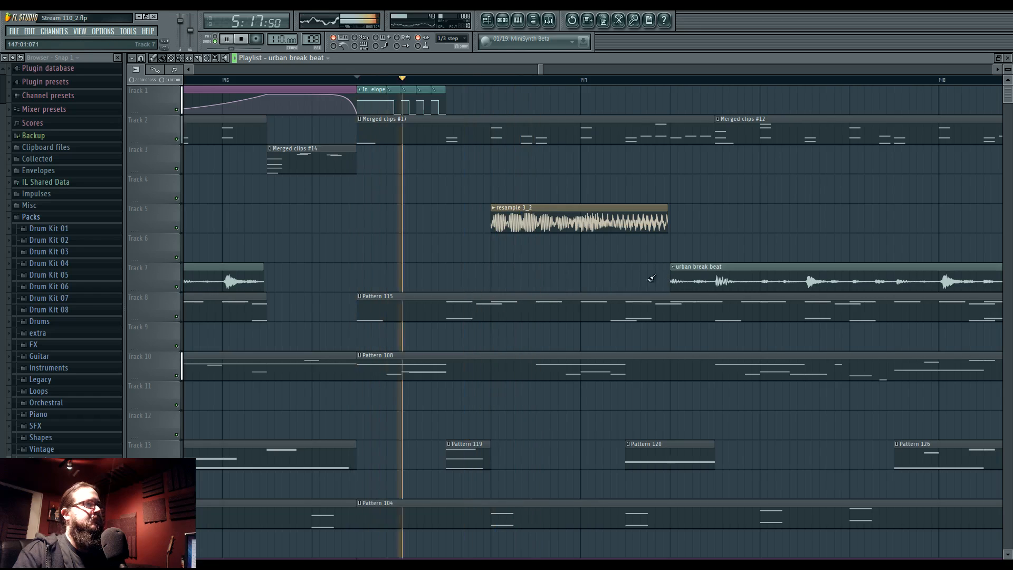
key("space")
Make the Pattern 119 clip at 146:03:048 unique, and open its Good lead 1 notes
left_click(449, 445)
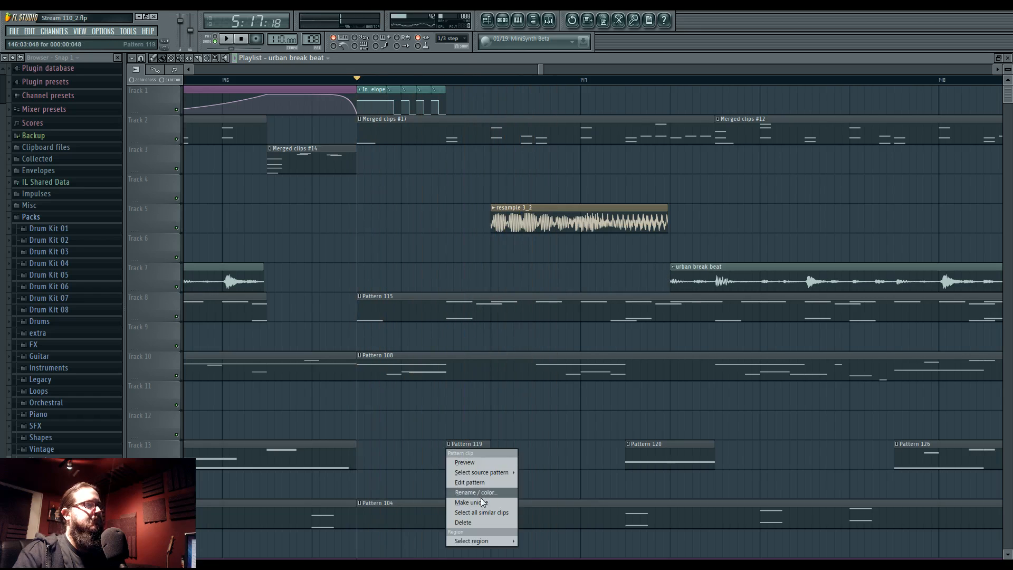
left_click(481, 502)
double_click(468, 461)
left_click(217, 41)
key("space")
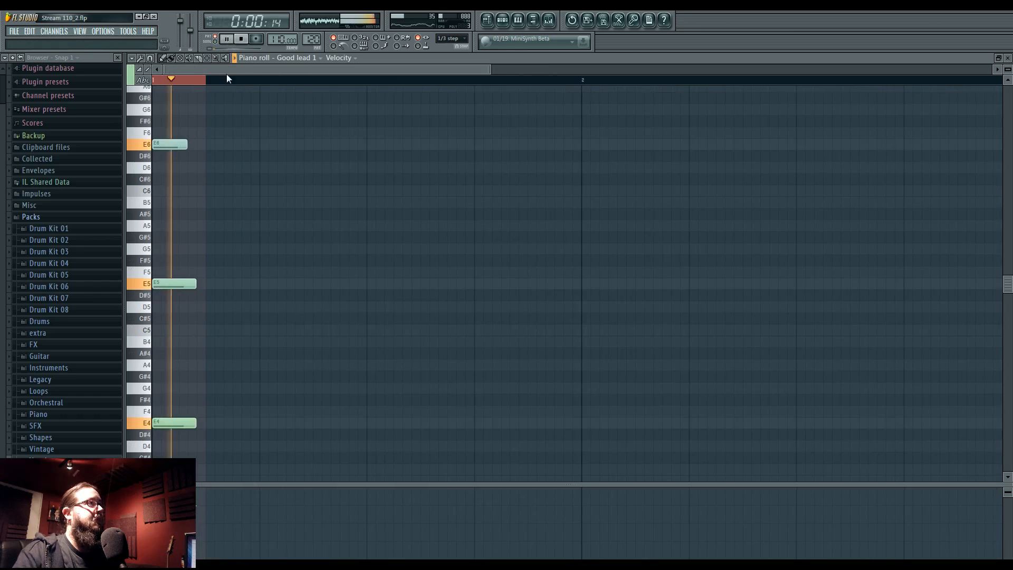
left_click(503, 21)
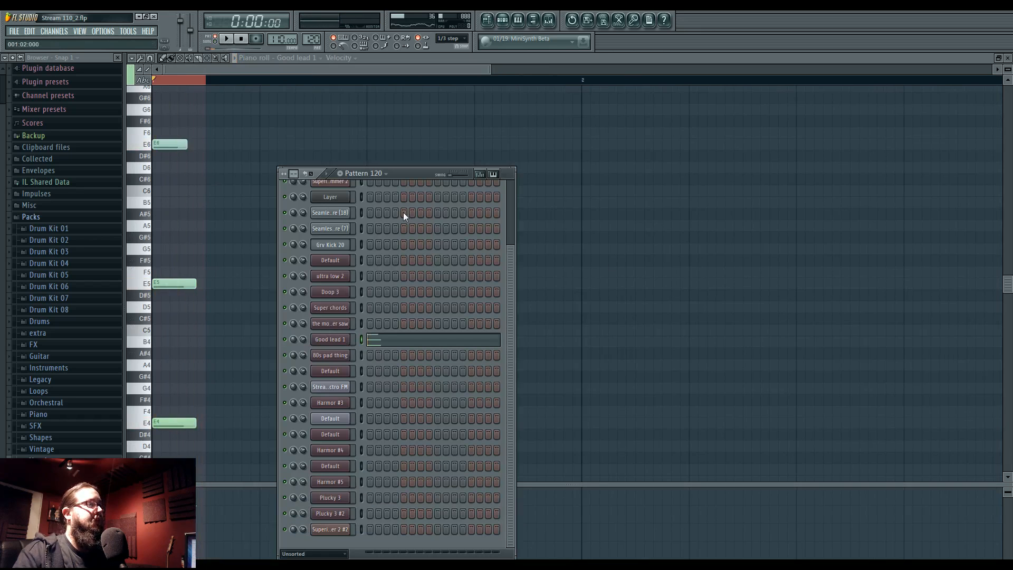
left_click(392, 340)
left_click(390, 342)
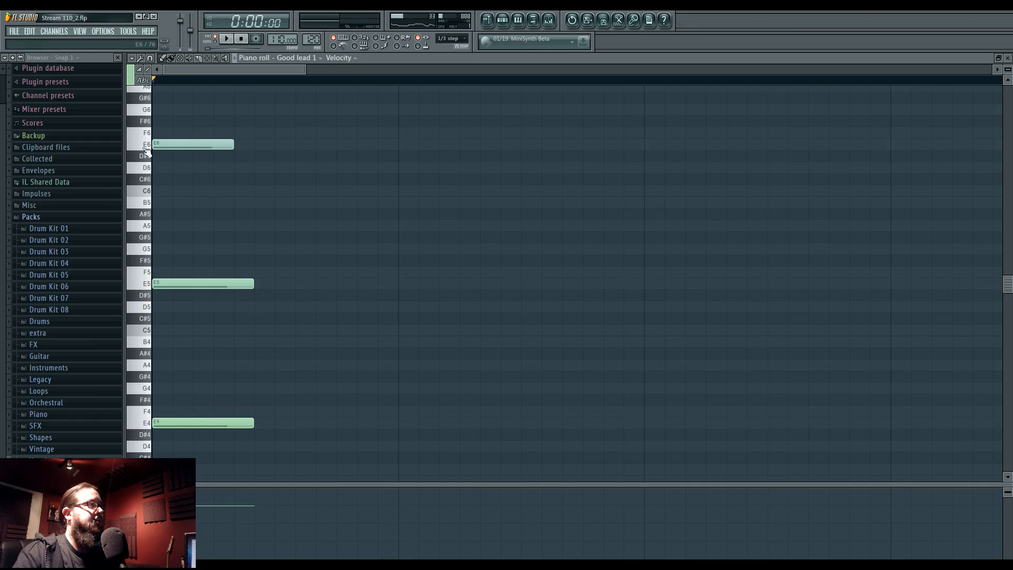
Extend the three E notes to two beats and add two-beat slide notes at D#6, F5 and G#4 from the pattern's start
scroll(263, 268, "down", 2)
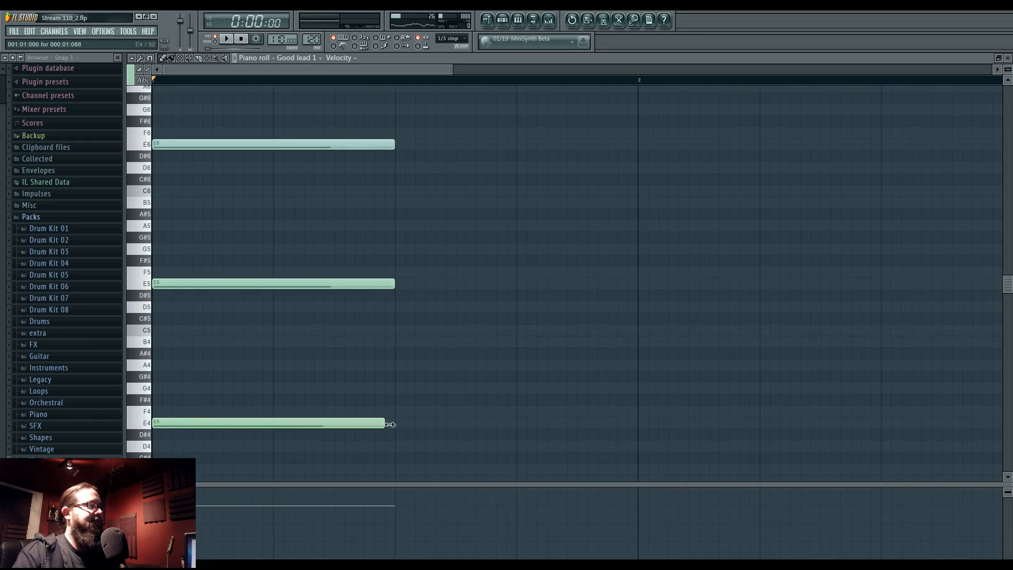
left_click(158, 272)
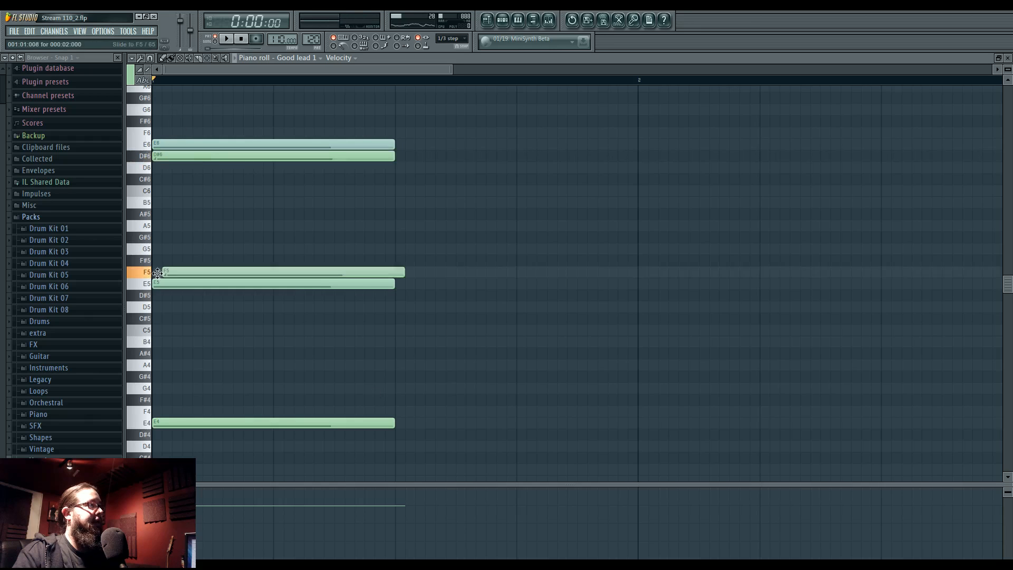
left_click(158, 376)
key("space")
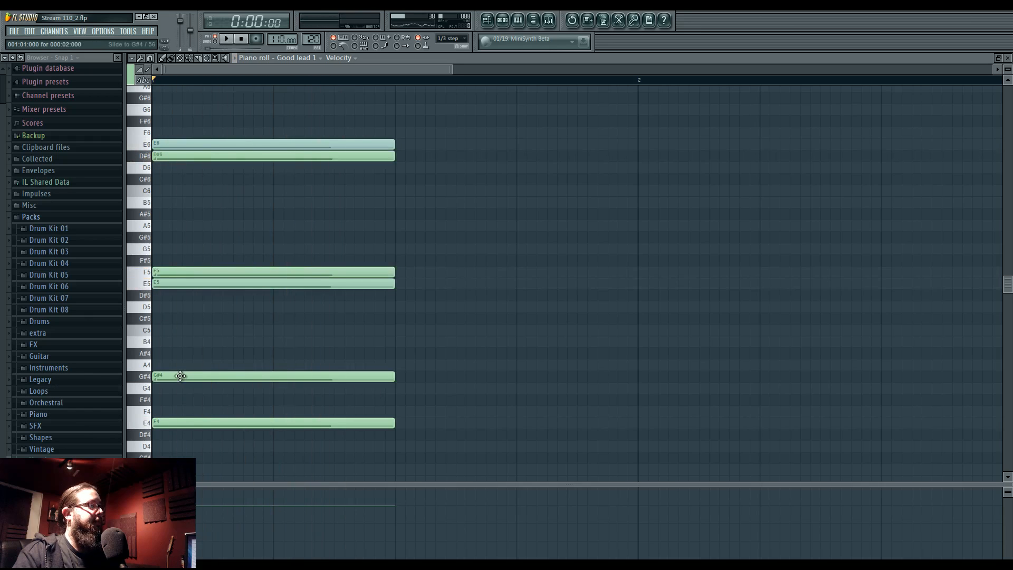
Move the G#4 slide note down to E3, shorten it to one beat, and replay the pattern
left_click_drag(182, 376, 202, 470)
key("space")
key("space")
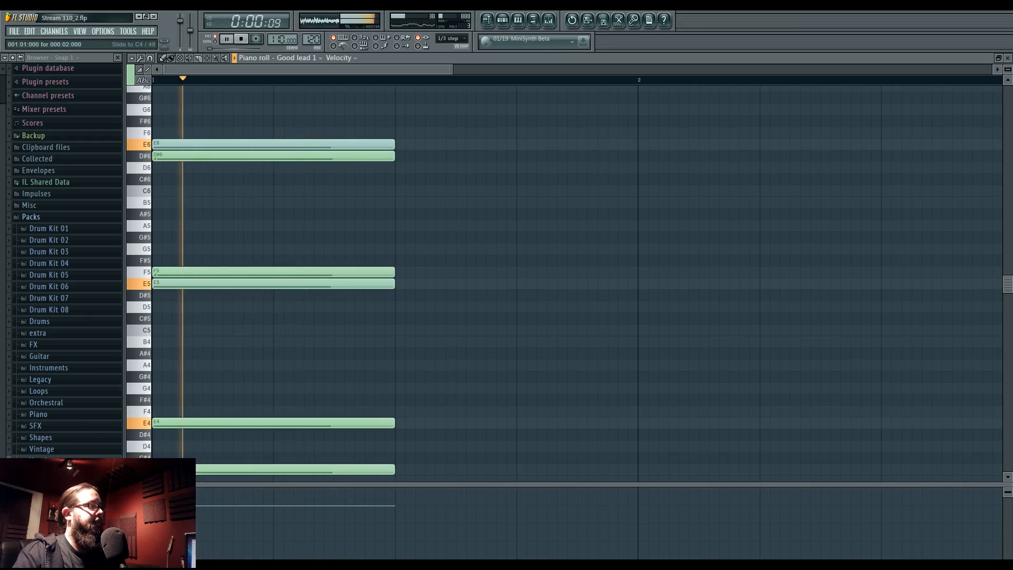
key("space")
scroll(170, 437, "down", 5)
left_click_drag(172, 293, 158, 381)
left_click_drag(323, 393, 273, 397)
key("space")
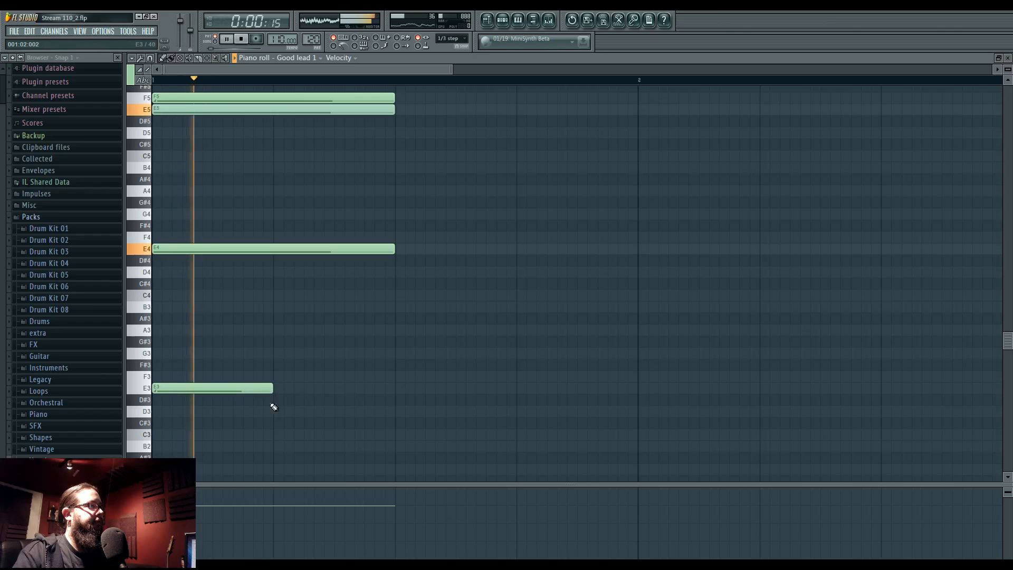
Raise the F5 and D#6 slide notes to B5 and B6, shorten both to one beat, and replay
scroll(262, 395, "up", 4)
key("space")
scroll(235, 369, "up", 1)
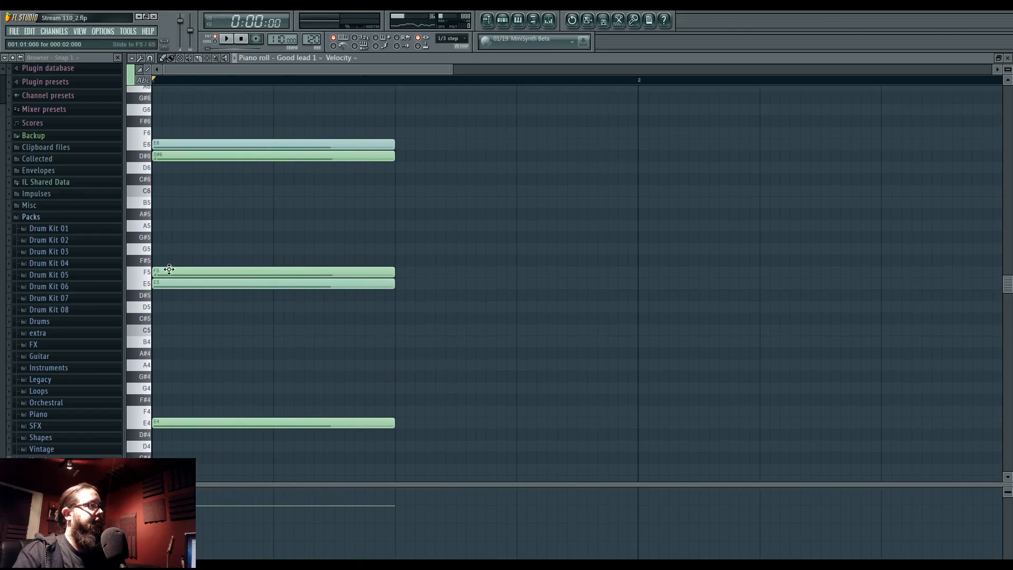
left_click_drag(169, 270, 165, 202)
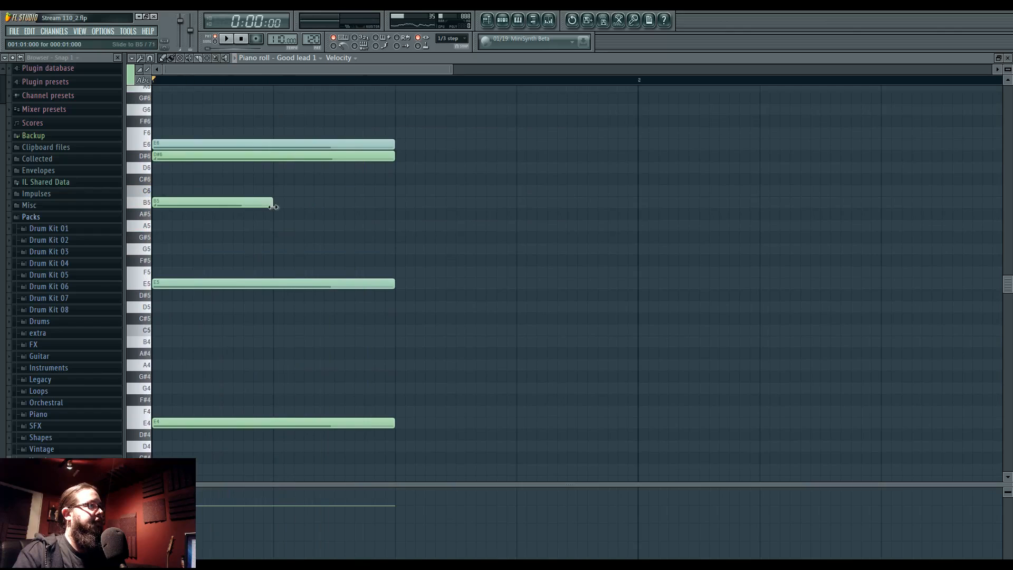
key("space")
scroll(221, 289, "up", 3)
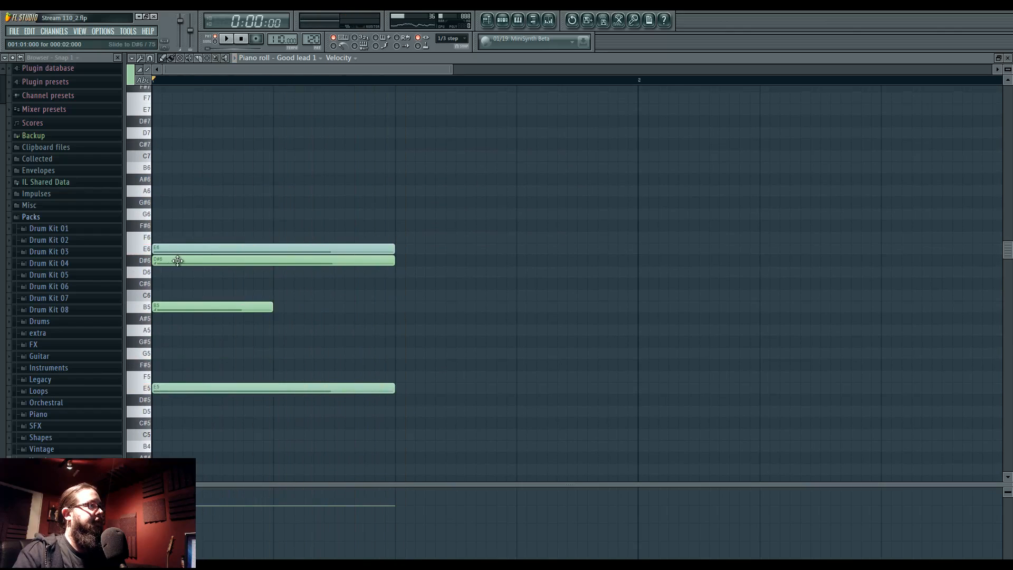
left_click_drag(178, 260, 179, 168)
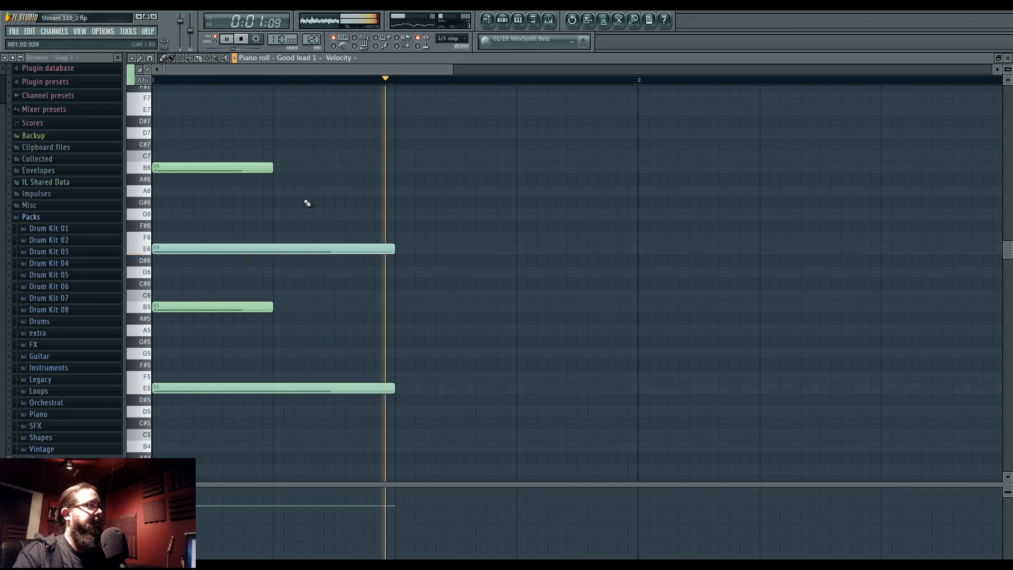
key("space")
Check Pattern 120 in the playlist, clear the time selection over its Good lead 1 notes, and replay
left_click(487, 21)
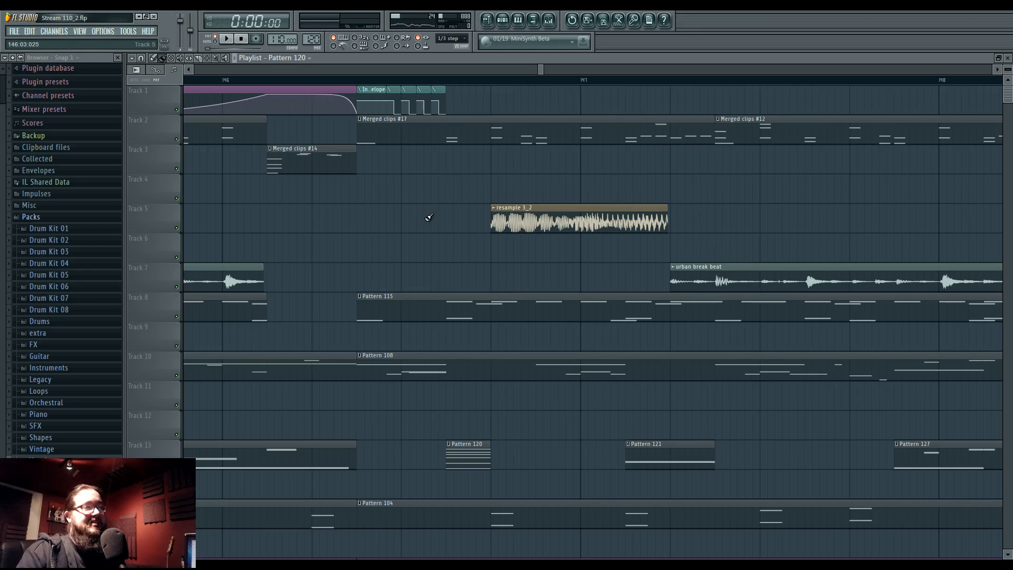
key("F7")
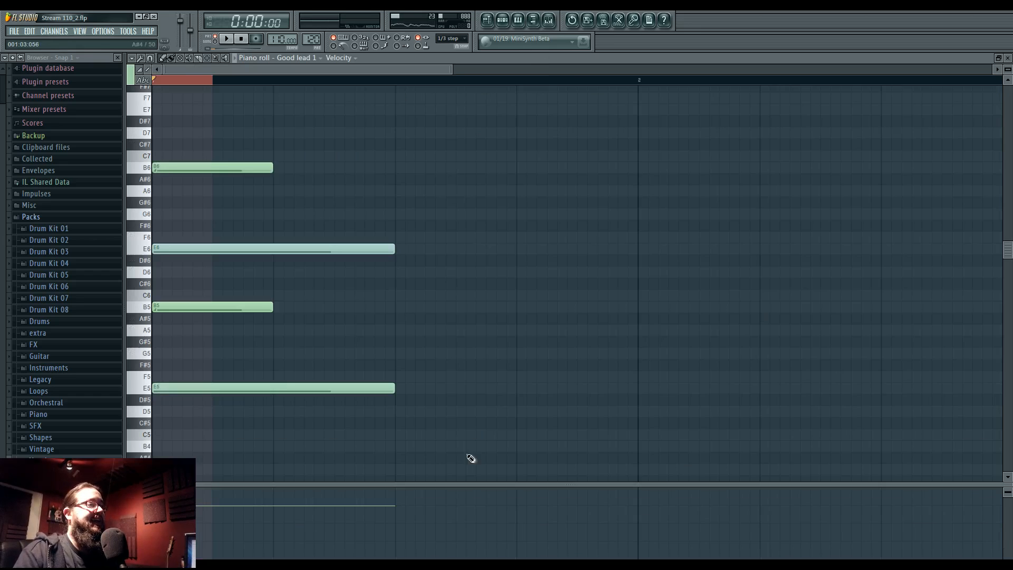
key("space")
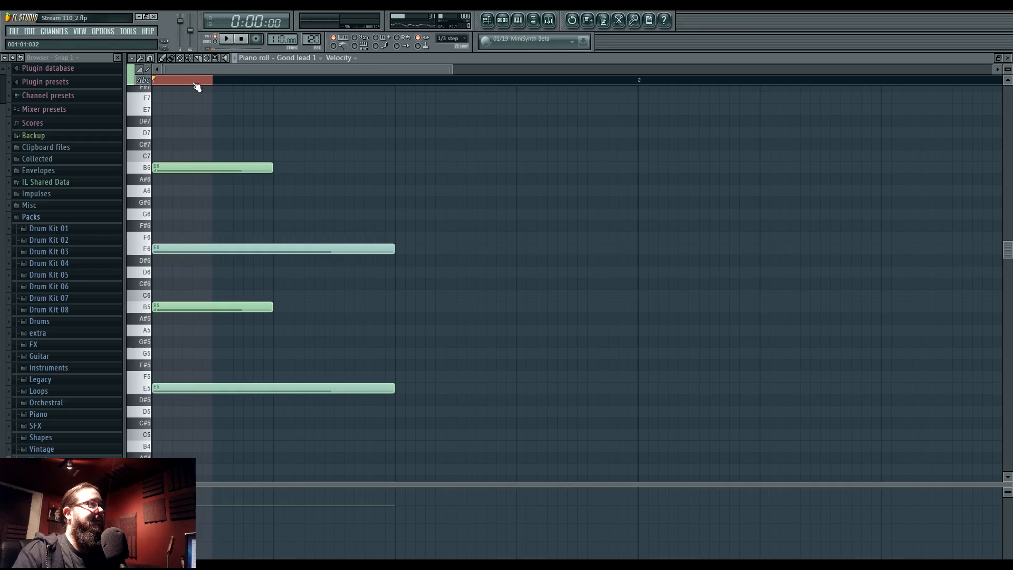
left_click(192, 83, "ctrl")
key("space")
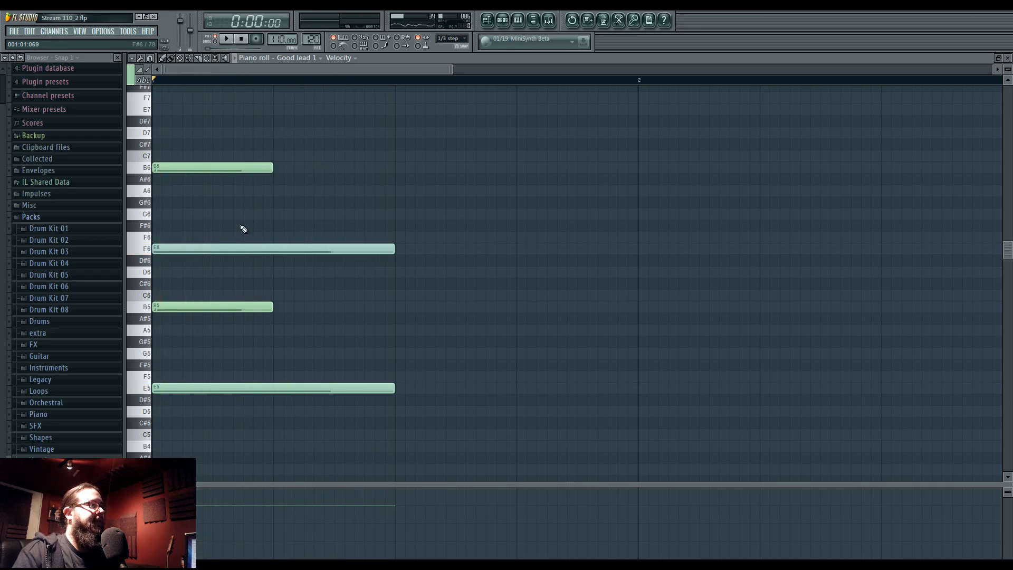
Delete the B6 and B5 slide notes from the Good lead 1 chord
right_click(231, 170)
scroll(222, 211, "down", 2)
right_click(219, 237)
scroll(256, 306, "down", 6)
scroll(220, 348, "up", 1)
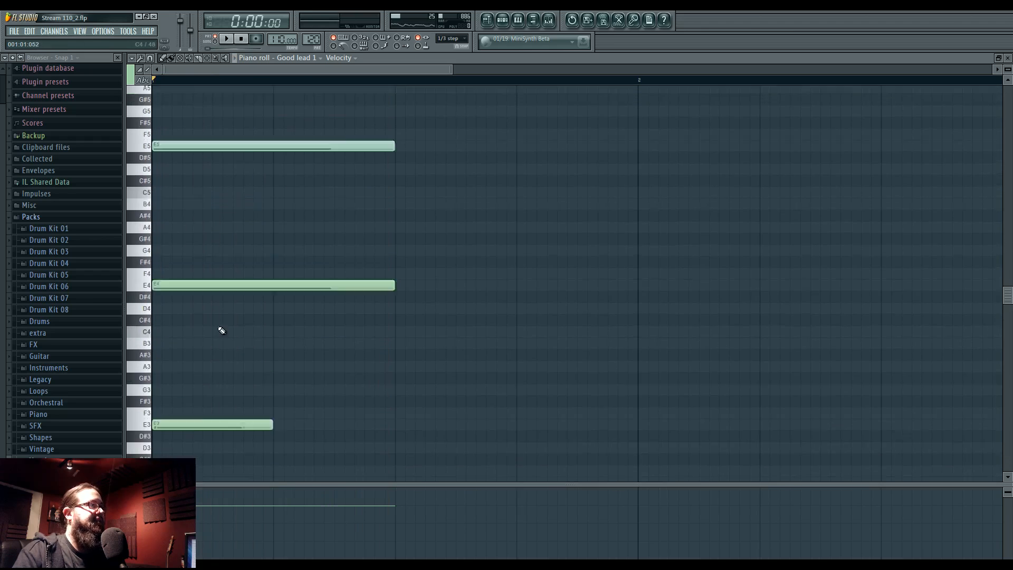
scroll(222, 331, "up", 4)
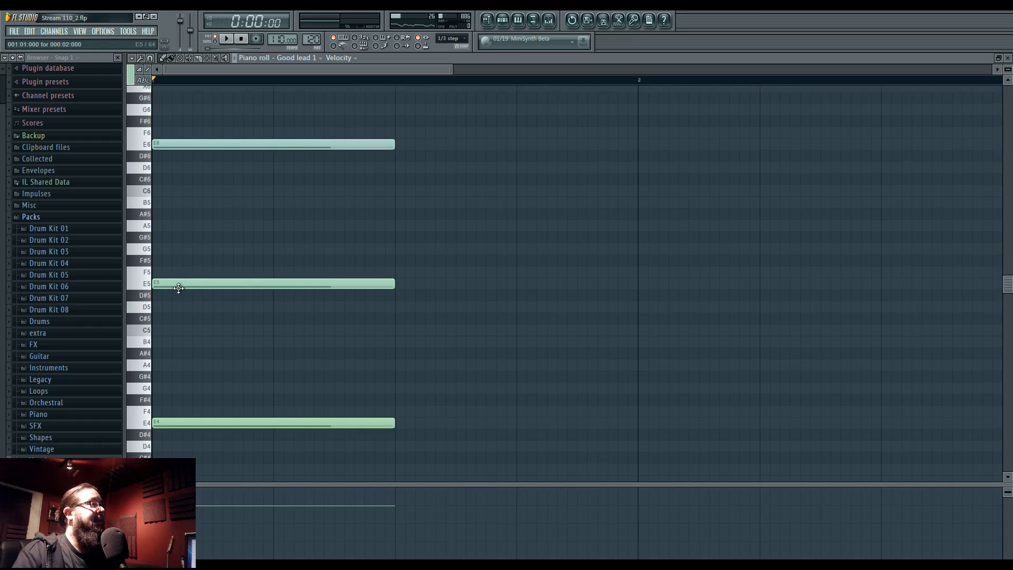
Add a new note with Slide enabled, place it one beat long at B5 from the pattern's start, and replay
left_click(177, 263)
double_click(200, 263)
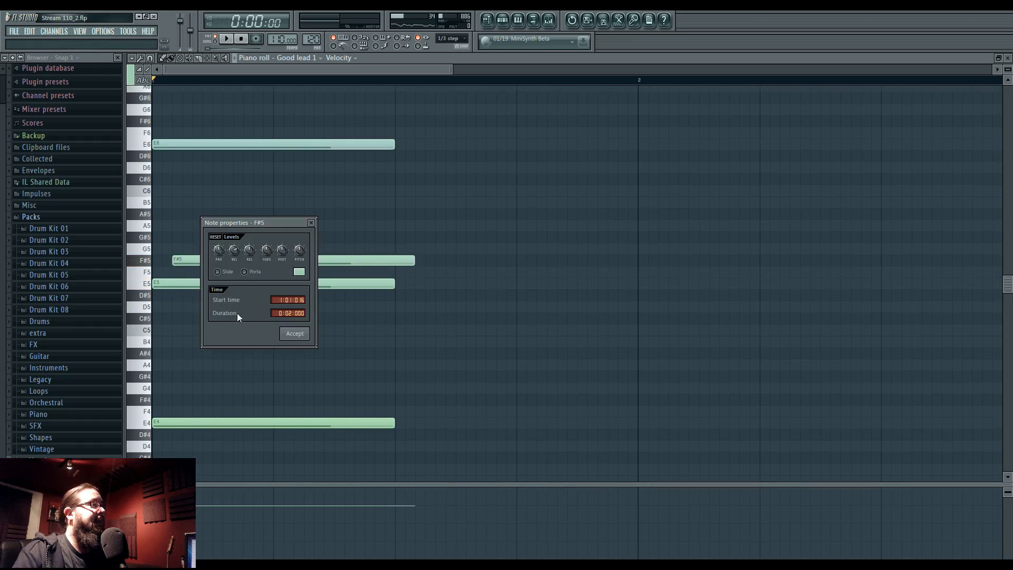
left_click(293, 335)
left_click_drag(210, 258, 190, 307)
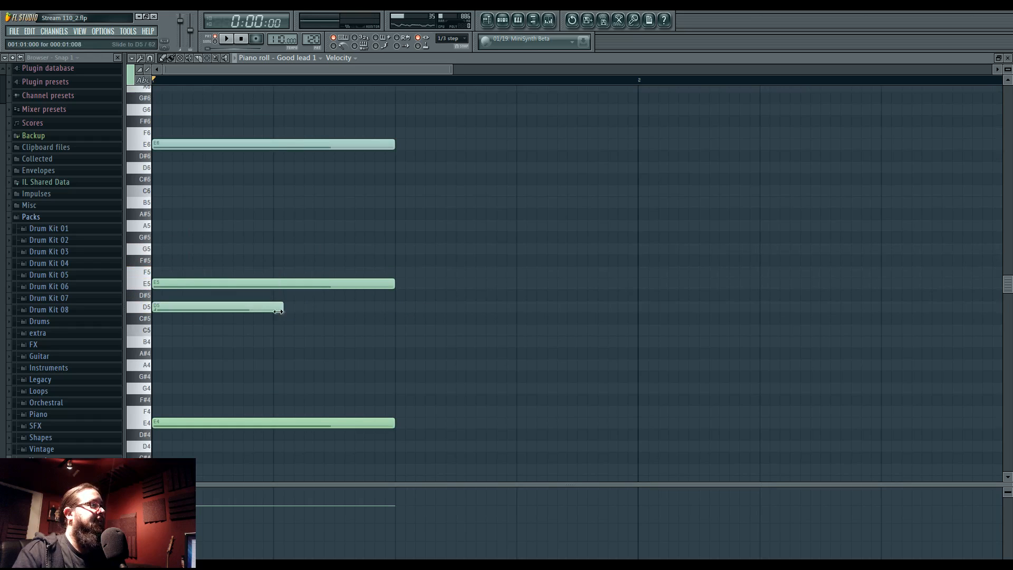
left_click_drag(278, 312, 267, 311)
left_click_drag(240, 309, 210, 201)
key("space")
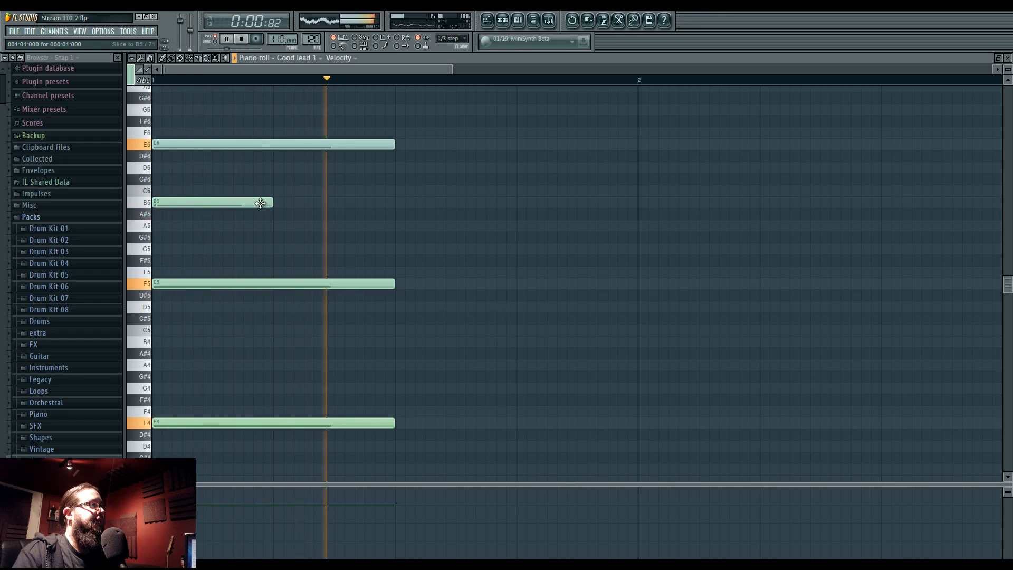
Try the one-beat B5 slide note at B4, and move it up onto E6 at the pattern's start
scroll(325, 289, "up", 3)
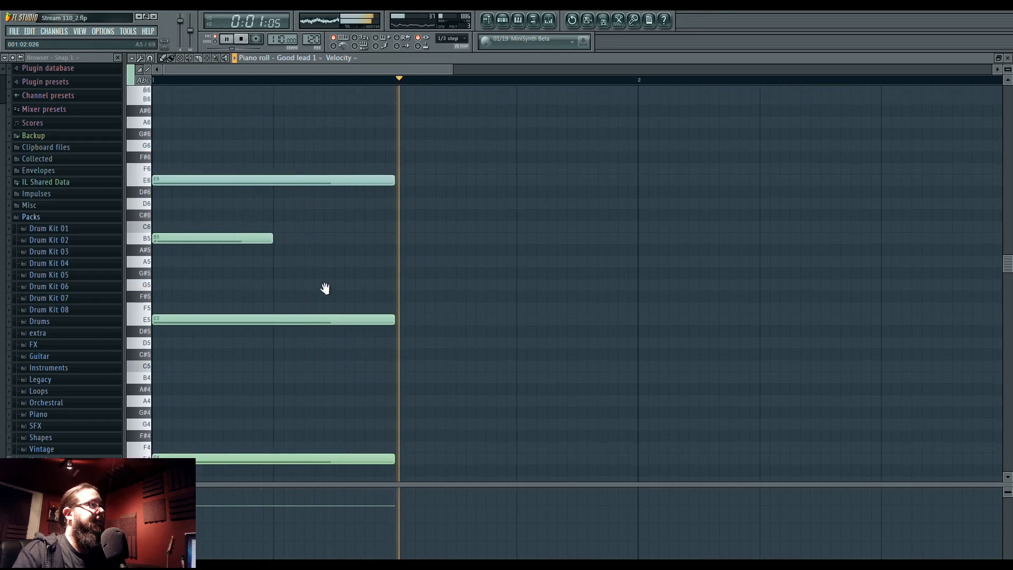
scroll(325, 288, "up", 3)
key("space")
left_click_drag(202, 272, 187, 412)
scroll(181, 279, "up", 6)
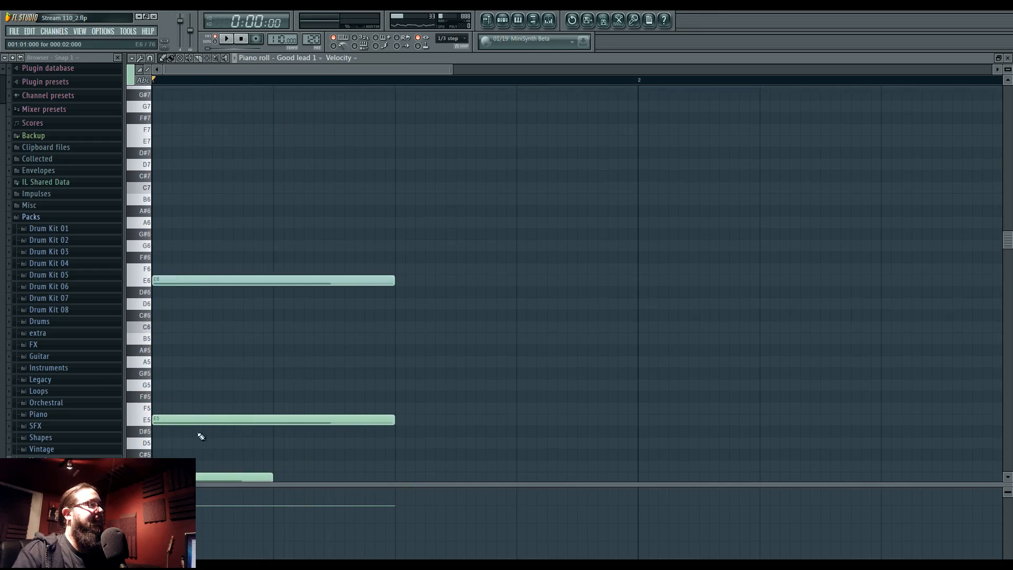
left_click_drag(172, 477, 210, 279)
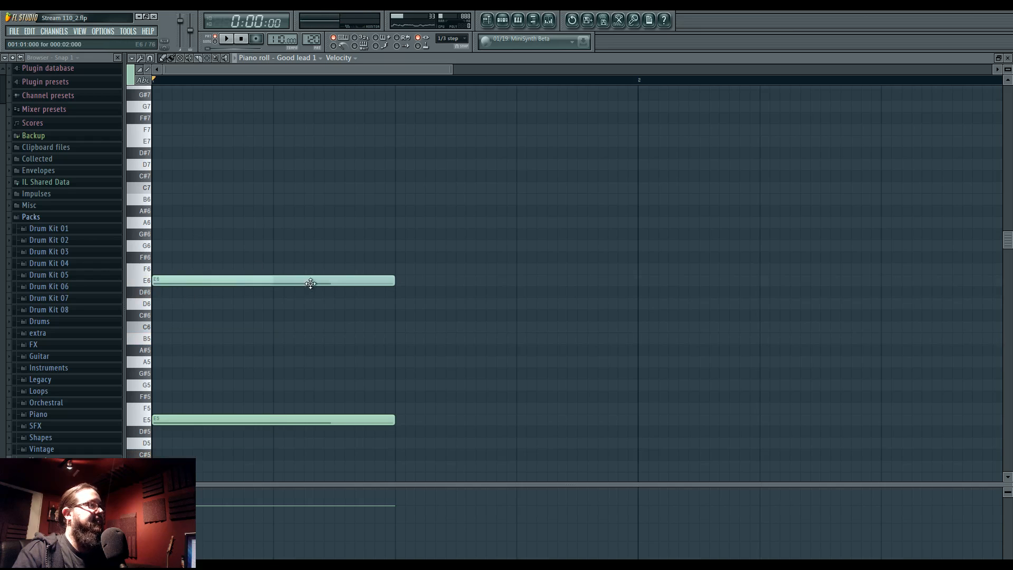
Add another note with Slide enabled and place it at B4 from the pattern's start, one beat long
left_click_drag(310, 283, 229, 351)
double_click(239, 349)
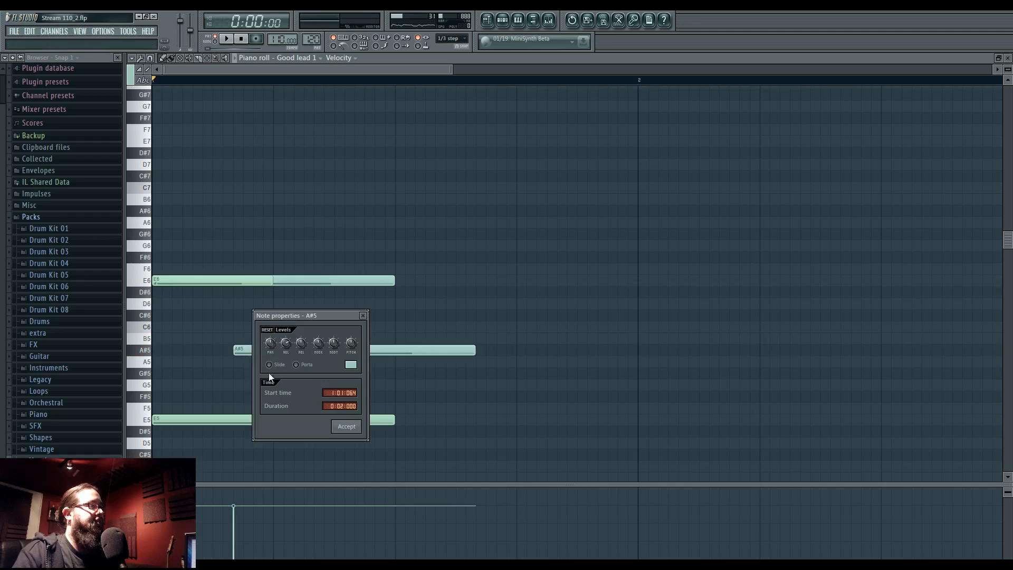
left_click(347, 427)
scroll(249, 333, "down", 5)
left_click_drag(261, 250, 159, 377)
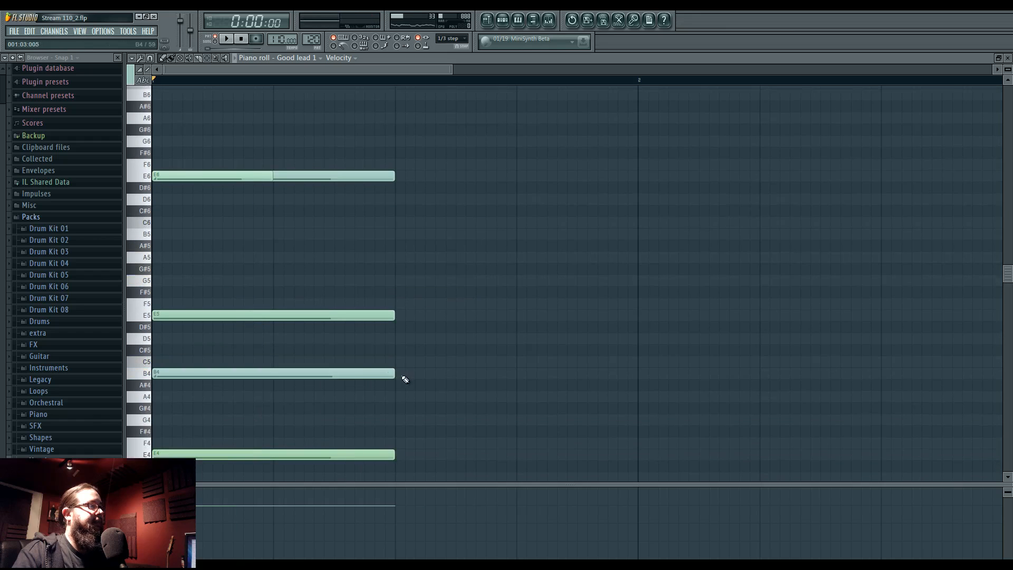
left_click_drag(405, 379, 274, 373)
Play back the sliding chord and check the Good lead 1 channel's polyphony settings
key("space")
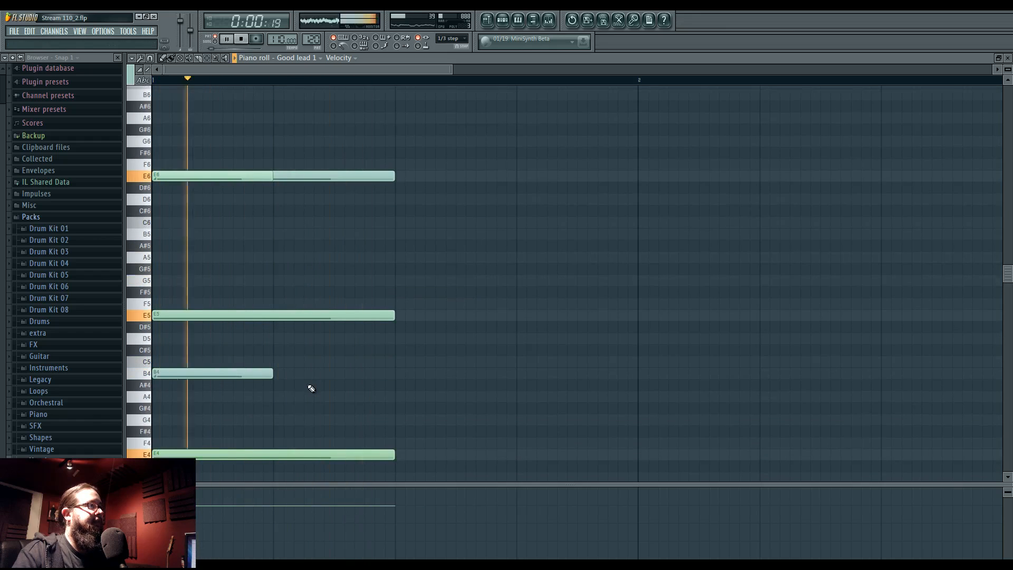
key("space")
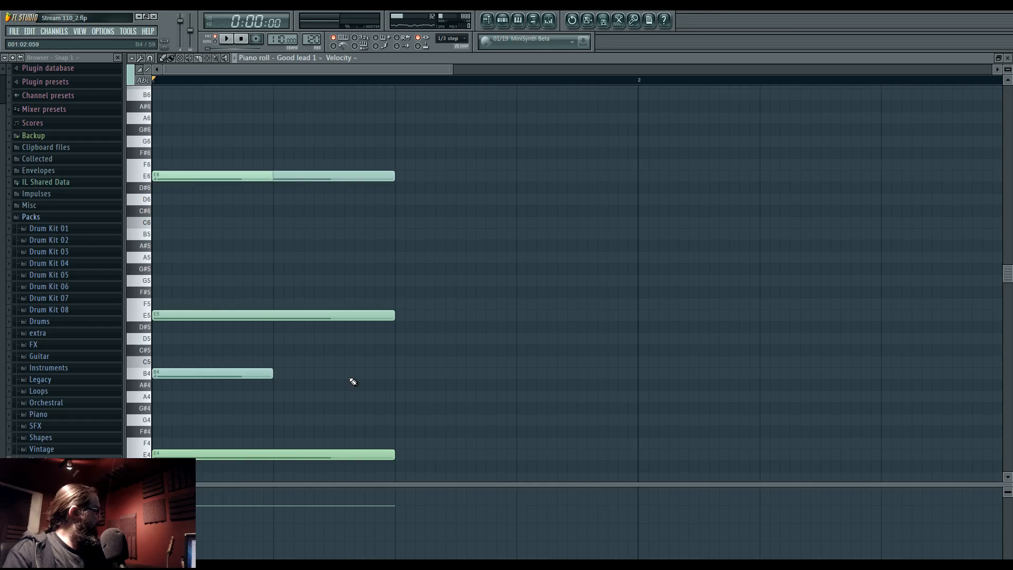
key("space")
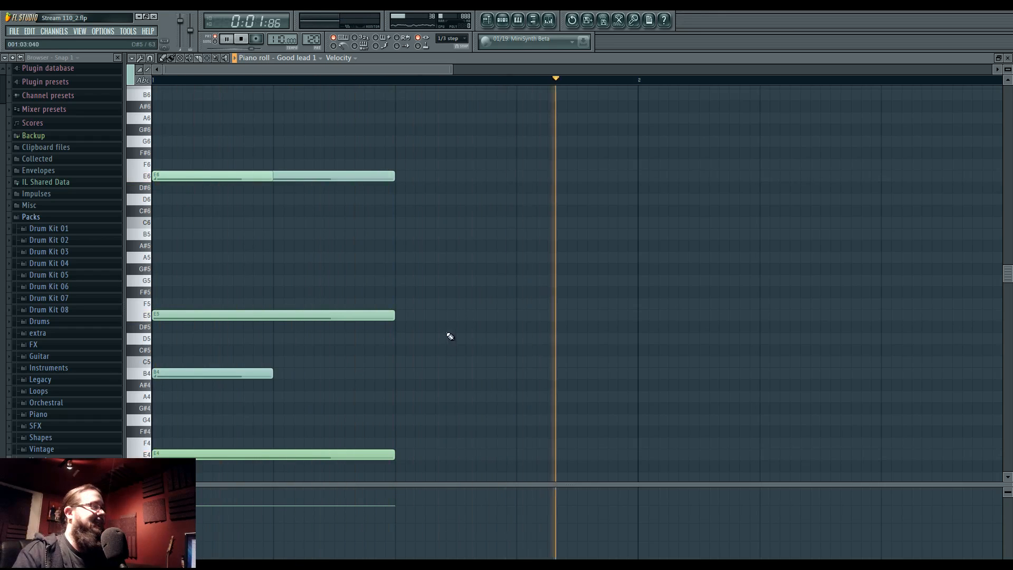
key("space")
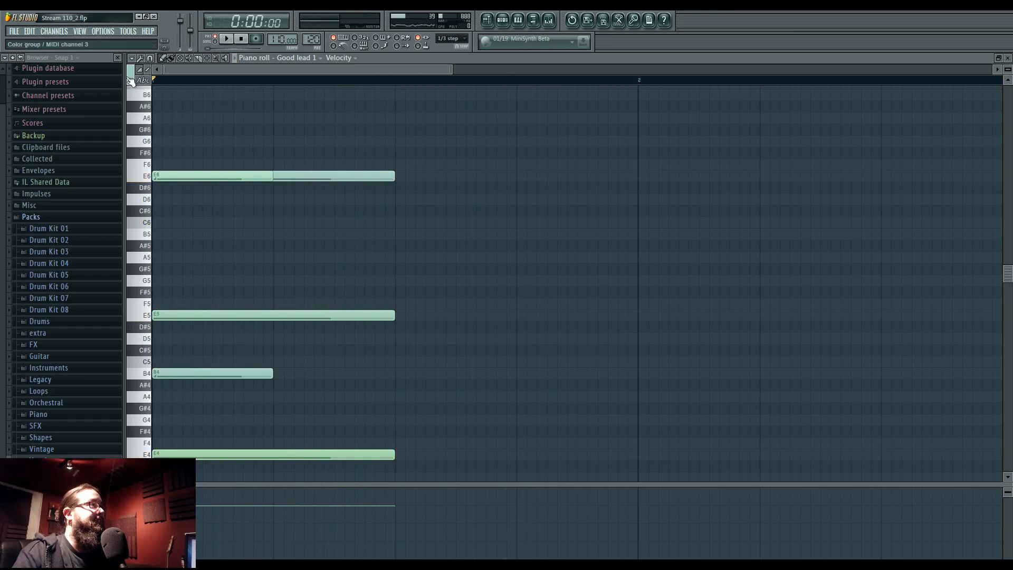
left_click(503, 21)
left_click(343, 340)
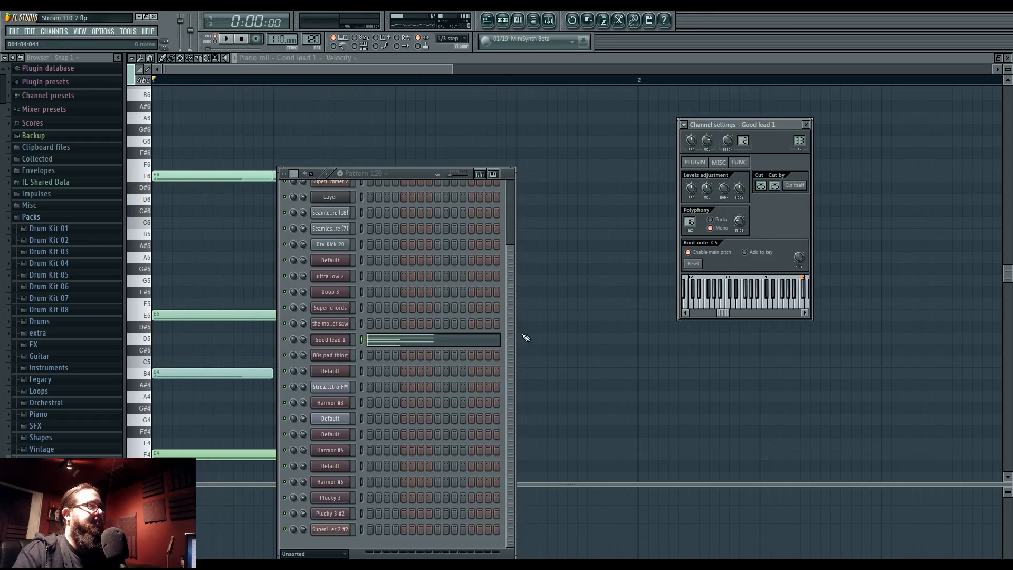
right_click(573, 259)
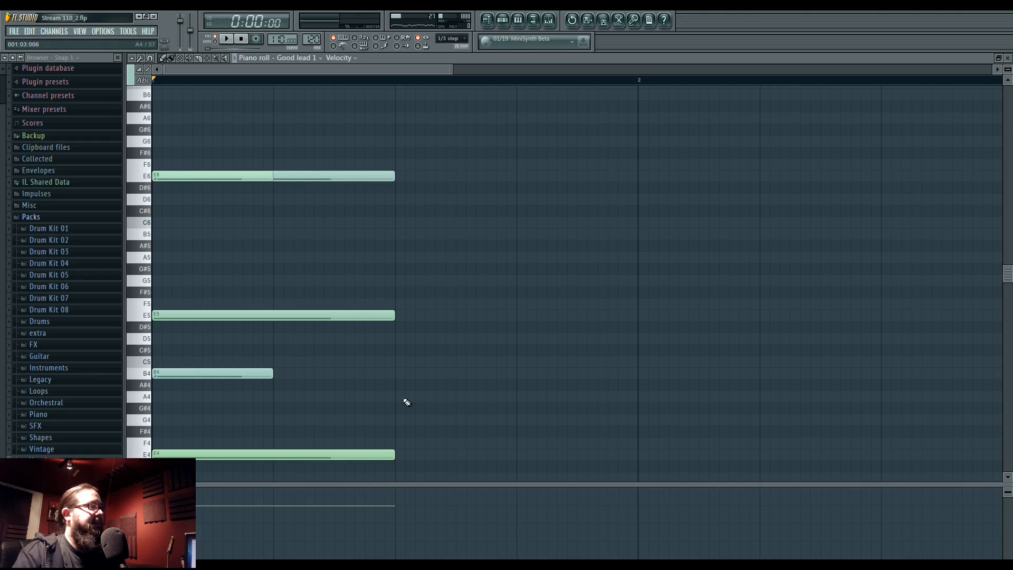
Draw a rising run of 16-tick notes B4, D5, E5, G5, A5 and B5 from 001:02:000, and replay
left_click(362, 373)
left_click_drag(585, 372, 362, 379)
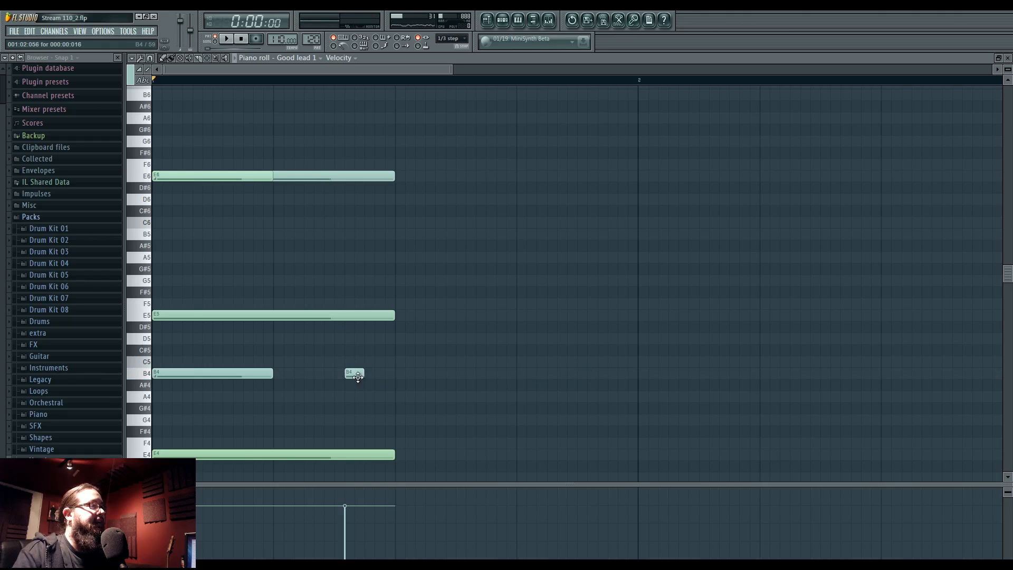
scroll(280, 369, "down", 4)
scroll(287, 366, "up", 1)
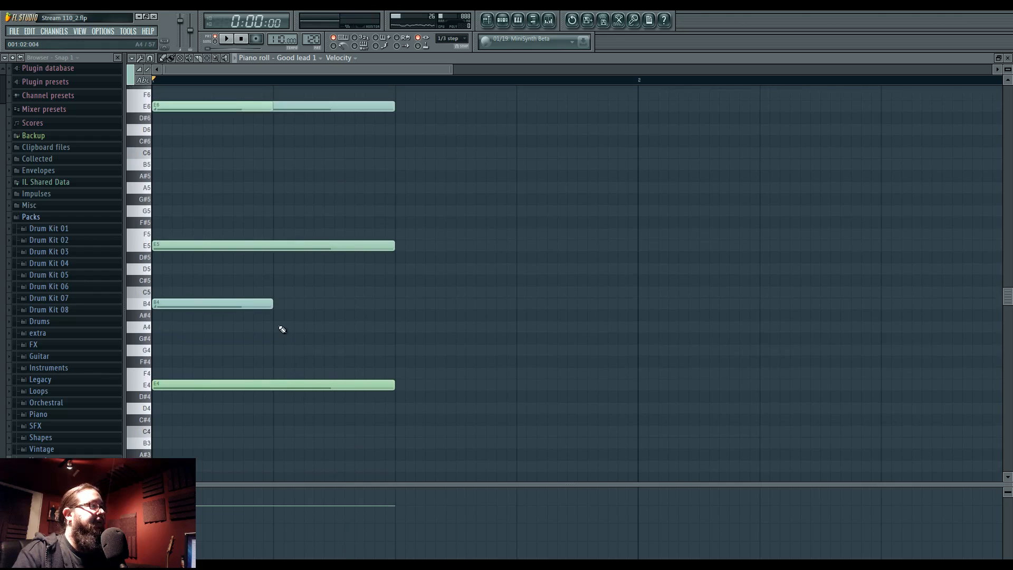
scroll(304, 315, "up", 1)
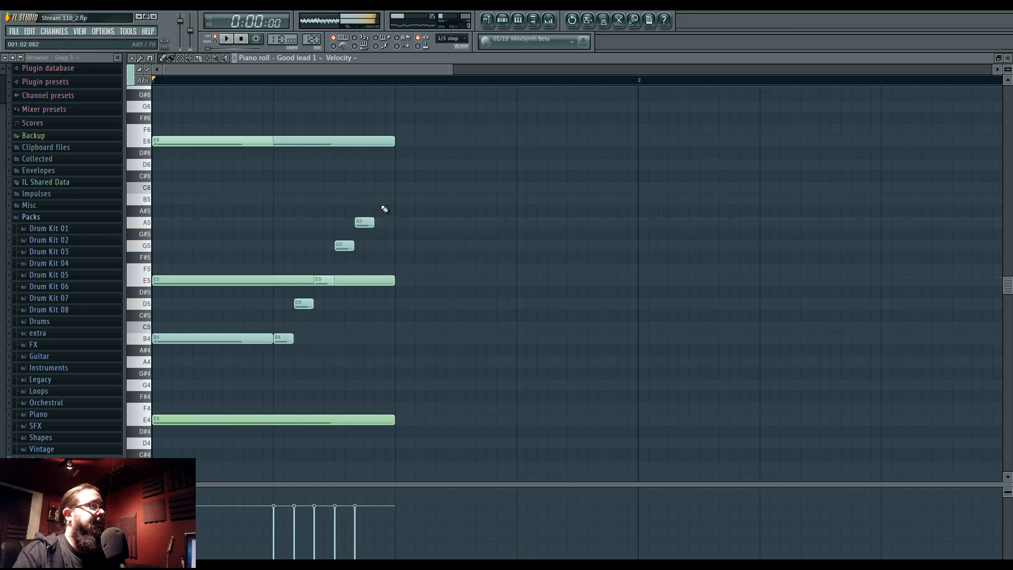
key("space")
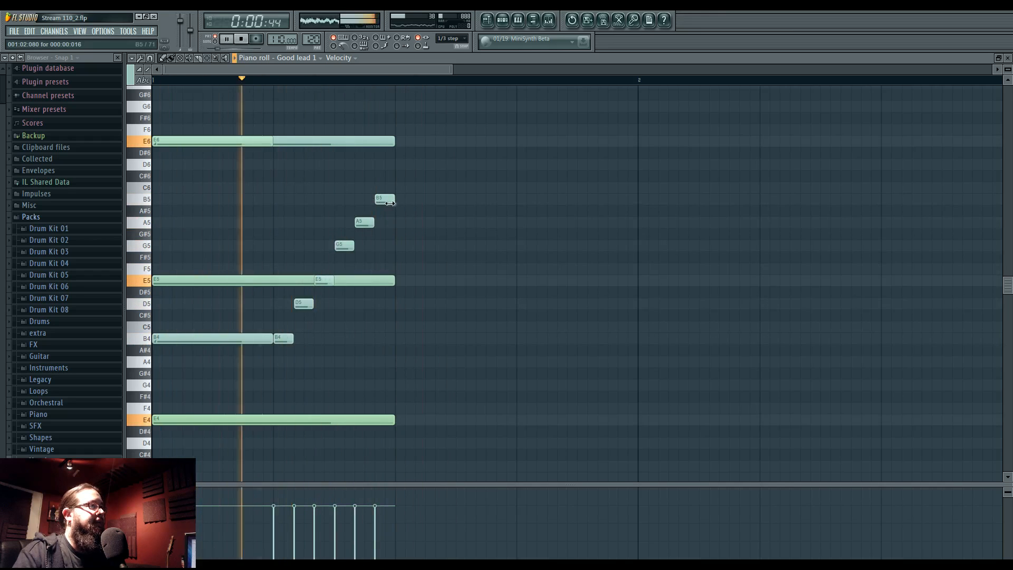
Shorten all six notes of the rising run from B4 to B5 to half their length
left_click_drag(393, 199, 344, 246)
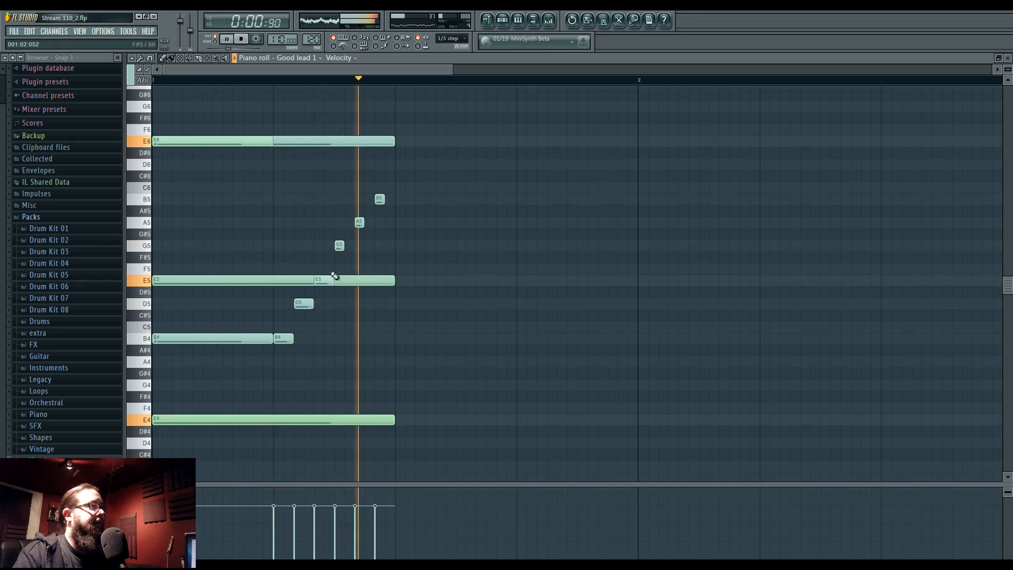
left_click_drag(332, 282, 304, 304)
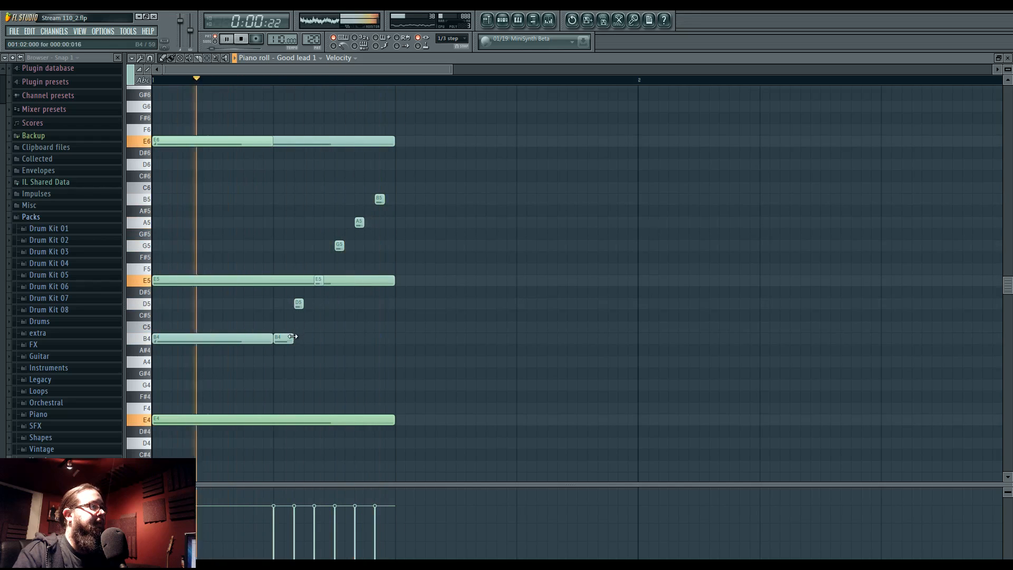
left_click_drag(292, 339, 283, 339)
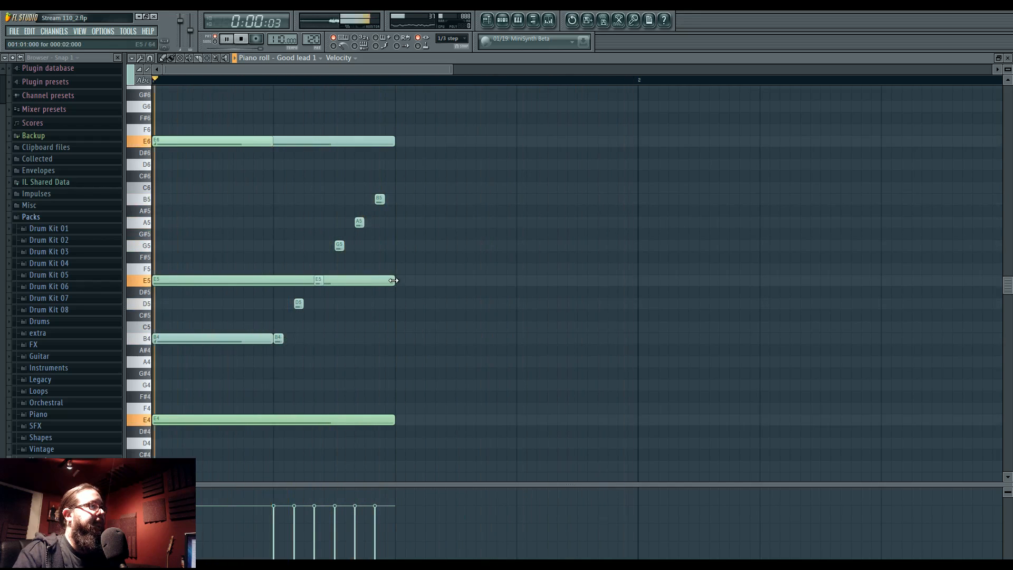
Shorten the sustained E5 and E4 notes at the pattern's start to one beat and 48 ticks
left_click_drag(392, 281, 335, 283)
left_click(299, 280, "ctrl")
scroll(366, 304, "down", 5)
left_click_drag(394, 316, 335, 316)
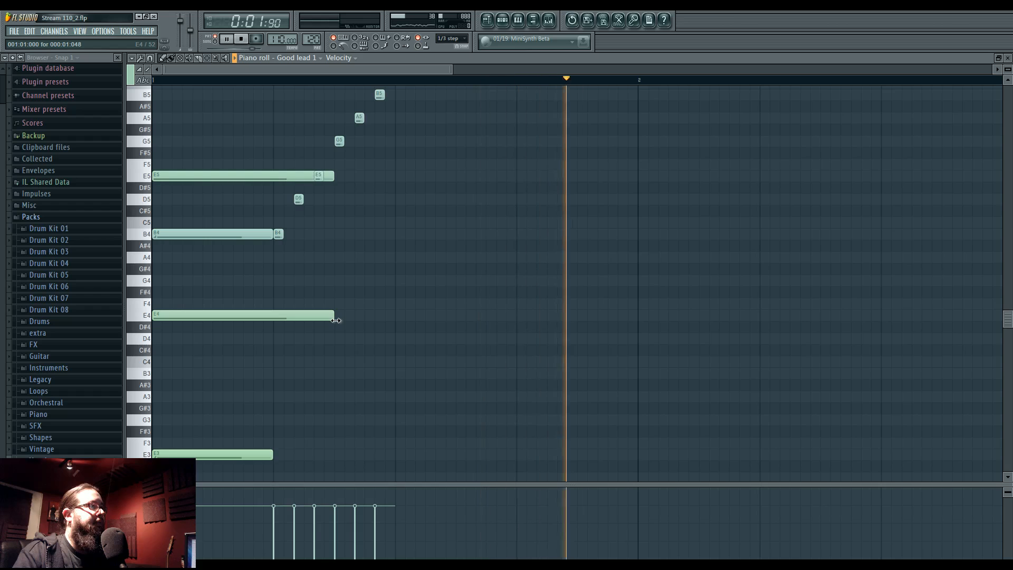
scroll(304, 427, "down", 5)
scroll(314, 409, "up", 10)
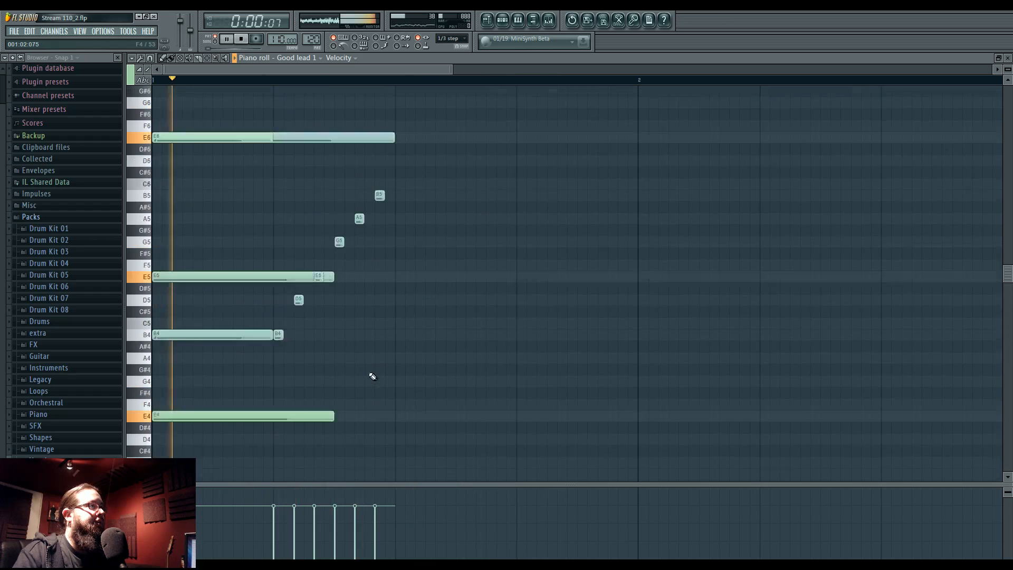
Extend the Pattern 120 clip in the playlist to two beats so it meets Pattern 121, and replay the transition
left_click(487, 22)
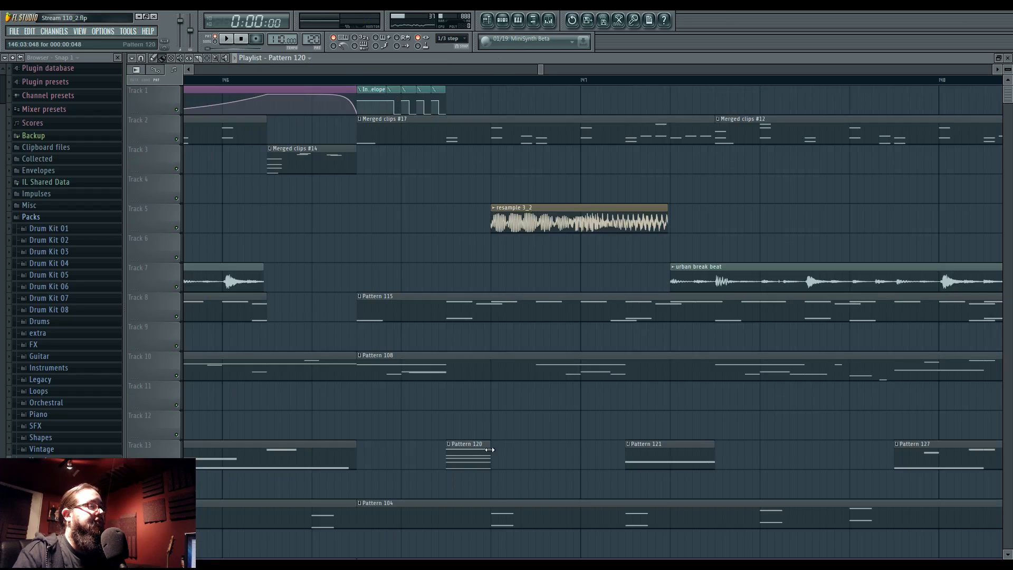
left_click_drag(490, 450, 611, 445)
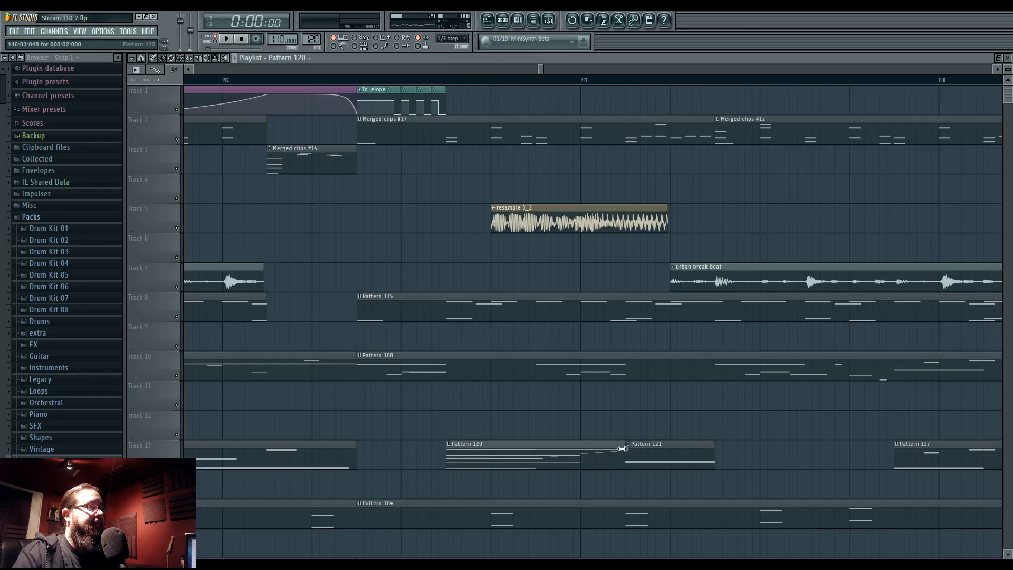
left_click(357, 81)
key("space")
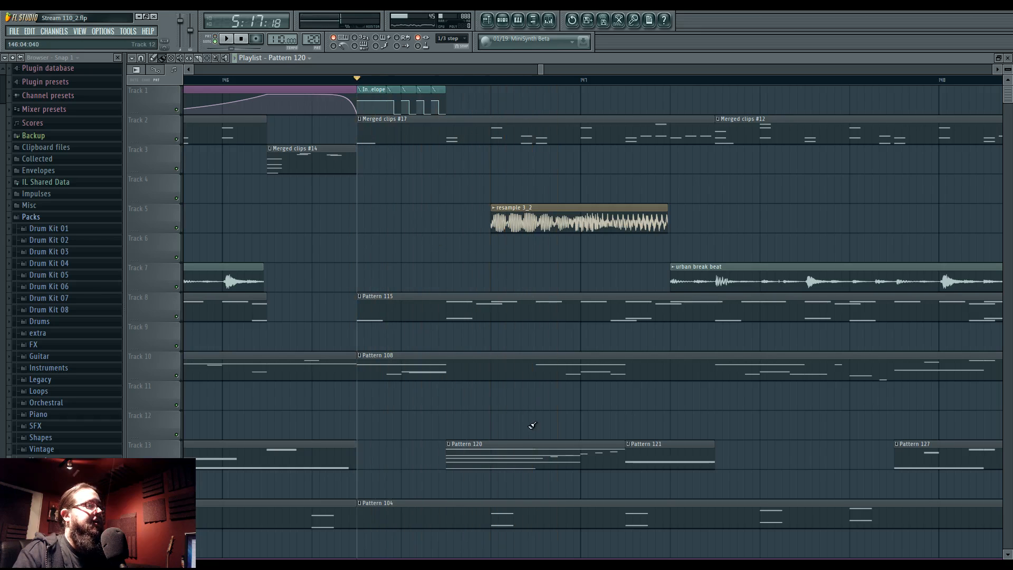
Select the time range spanned by Pattern 120 and create an automation clip for the Insert 33 volume over it
left_click_drag(451, 88, 625, 103)
key("F9")
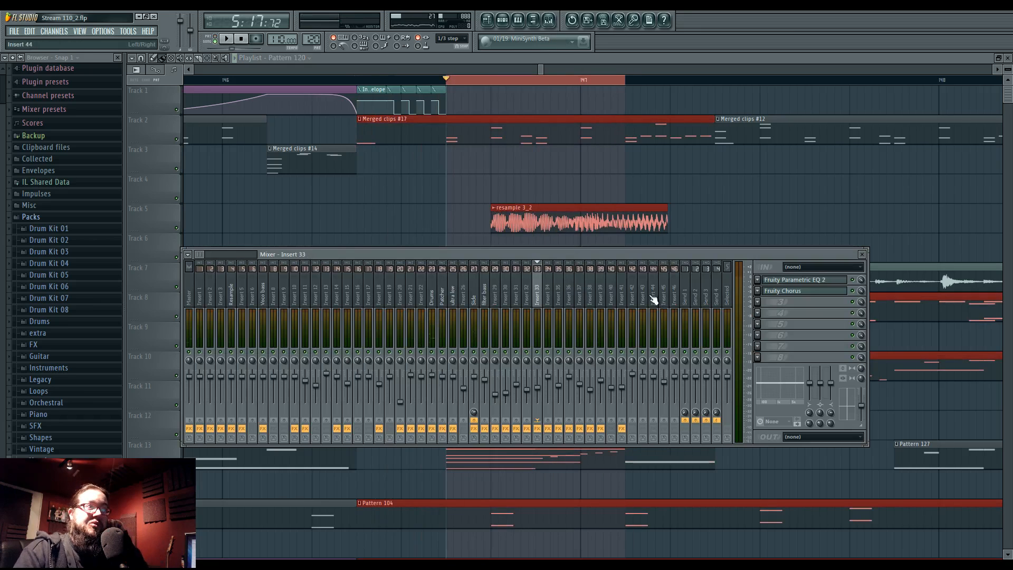
key("space")
key("space")
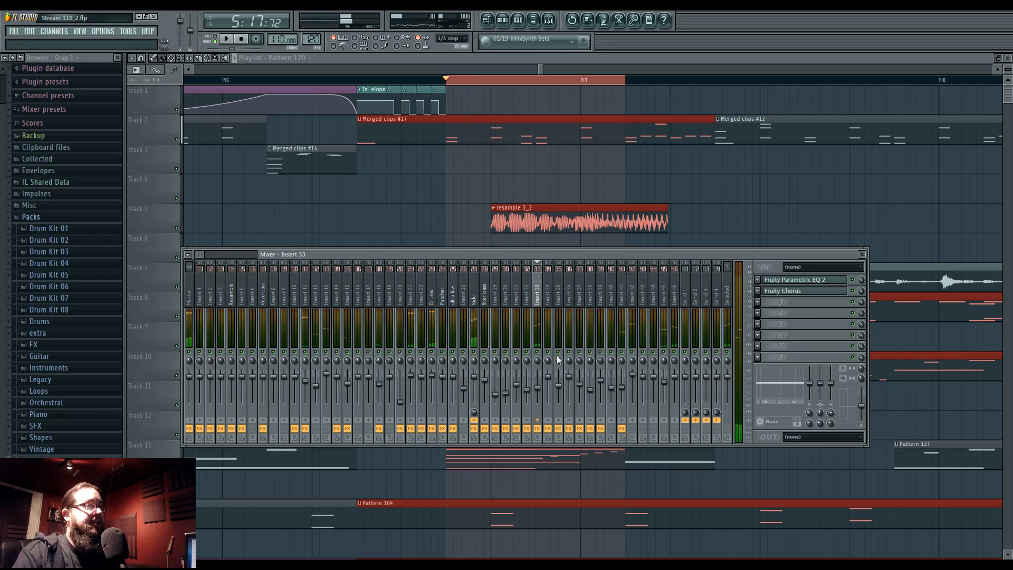
right_click(538, 384)
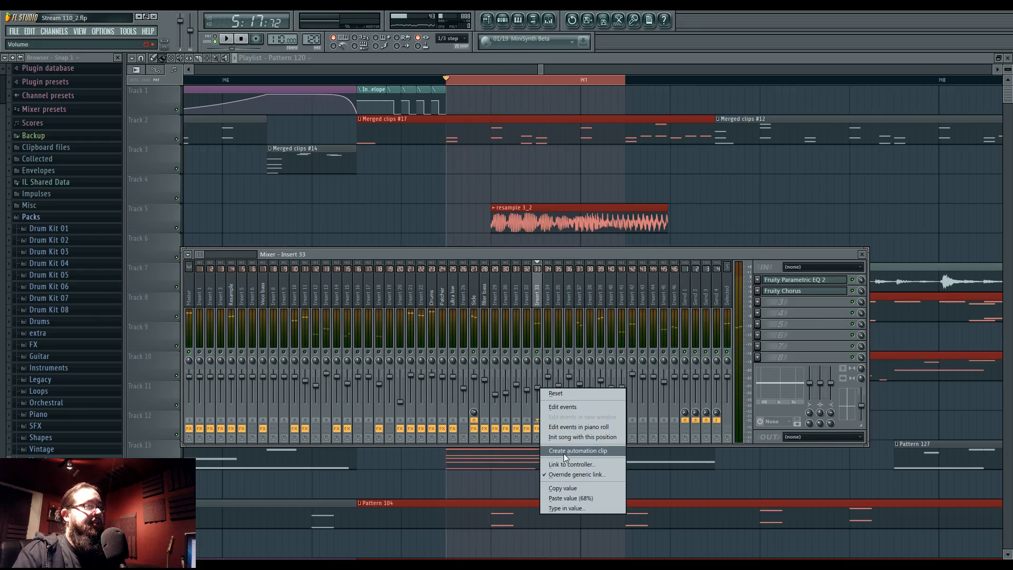
left_click(575, 451)
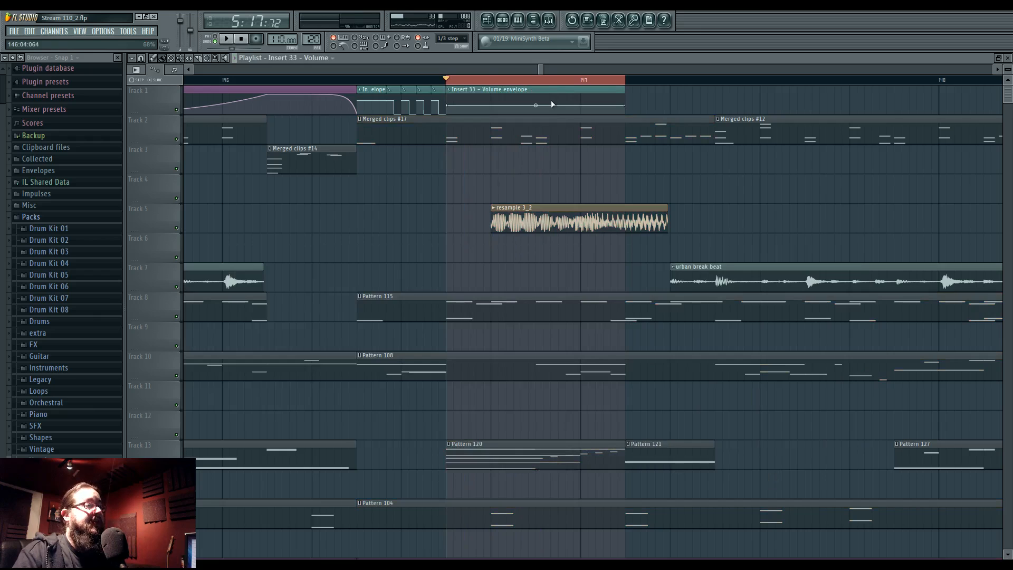
Shape the Insert 33 volume envelope to hold until 146:04:000, drop sharply, and ramp back up, auditioning the result
right_click(447, 106)
left_click(485, 249)
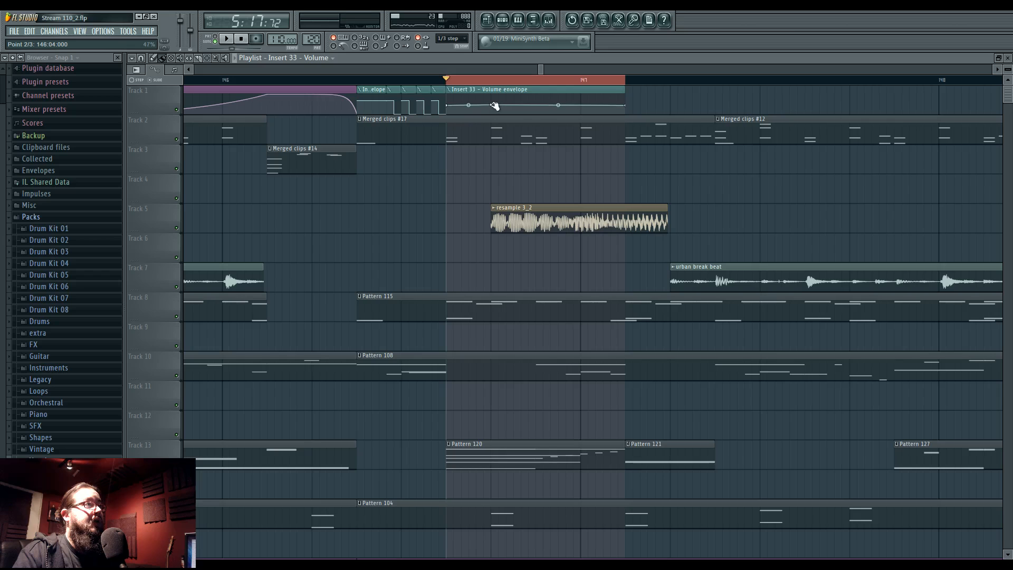
key("space")
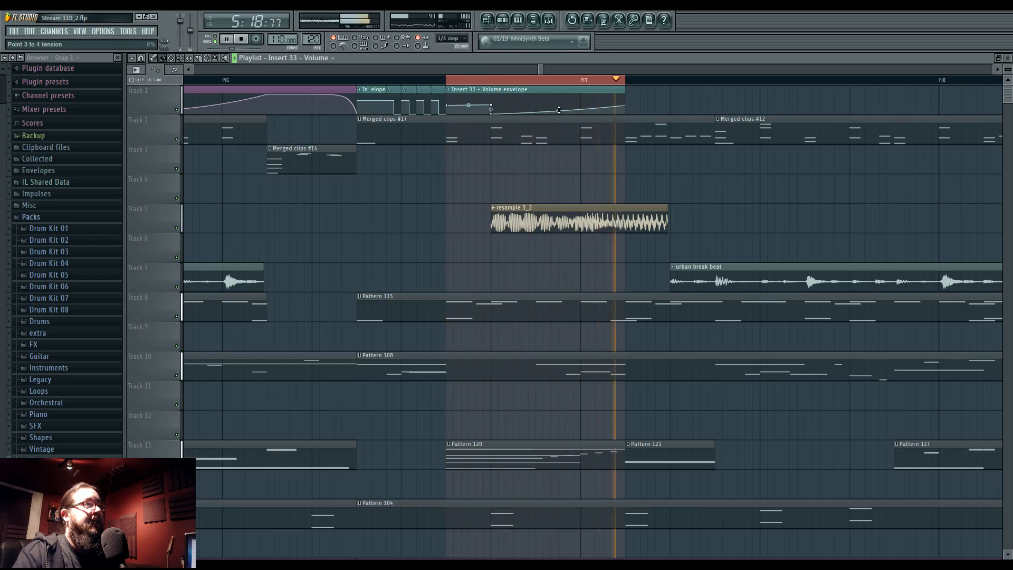
key("space")
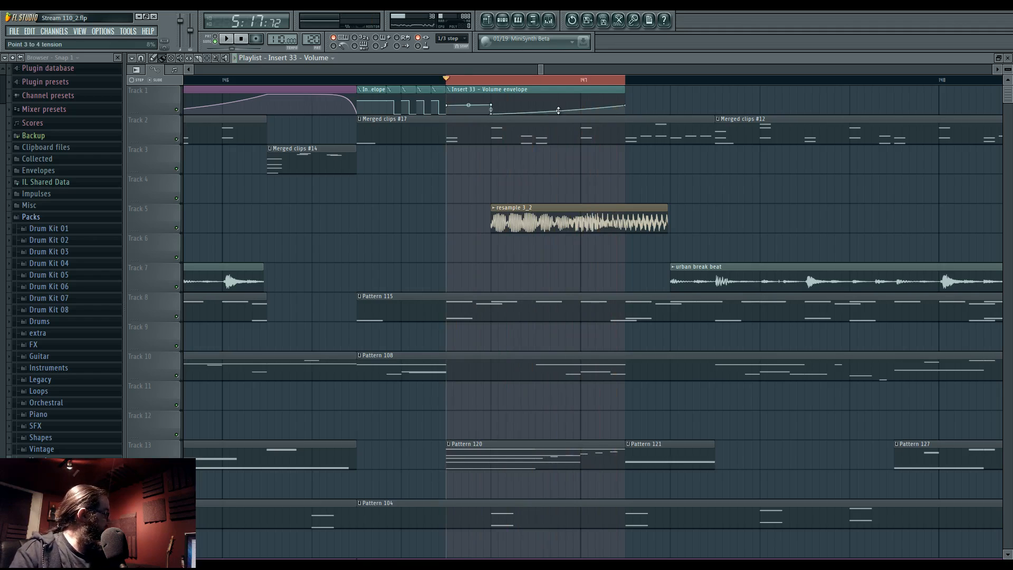
key("space")
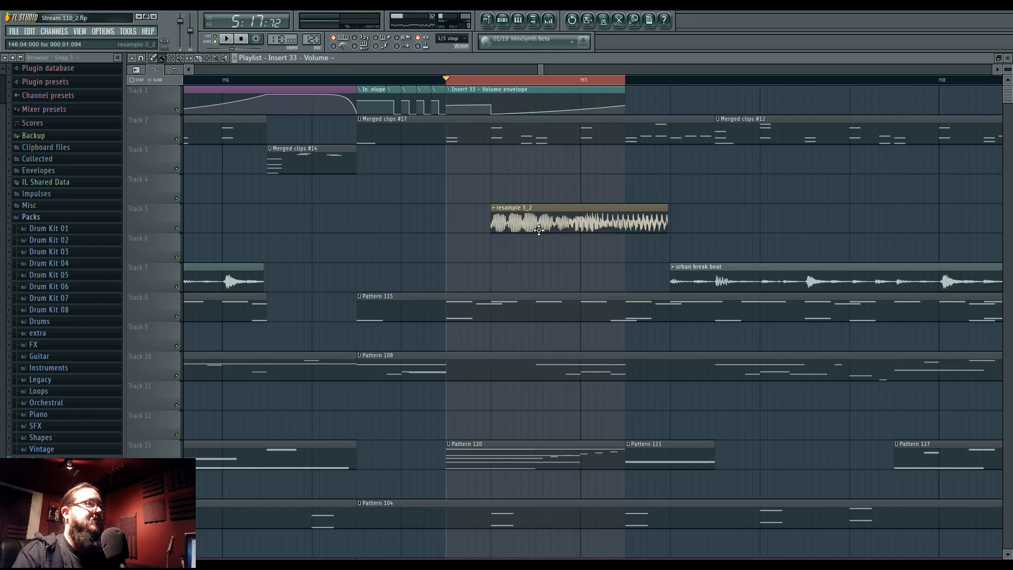
key("space")
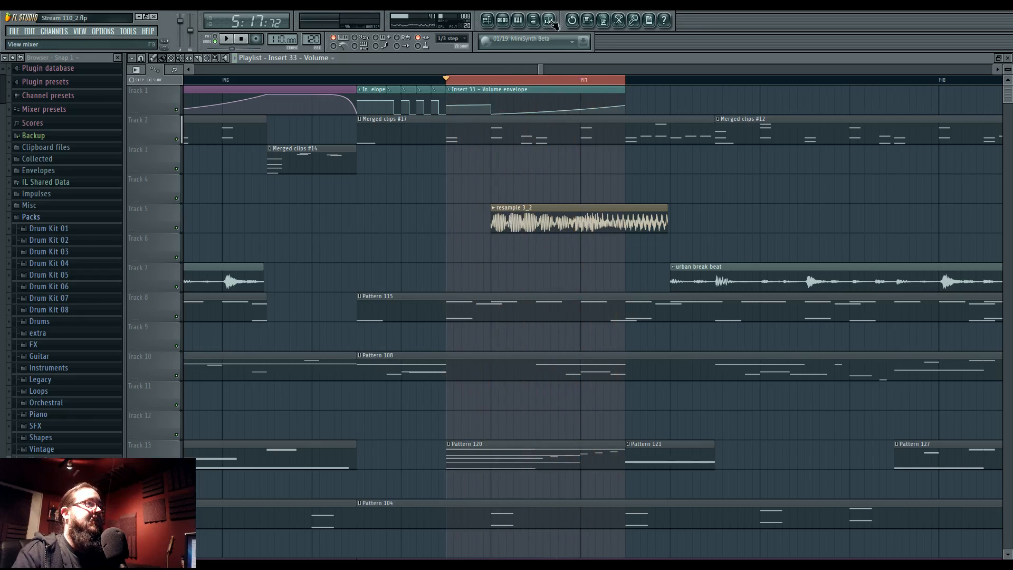
Play the selected range while checking the mixer track levels
left_click(549, 20)
key("space")
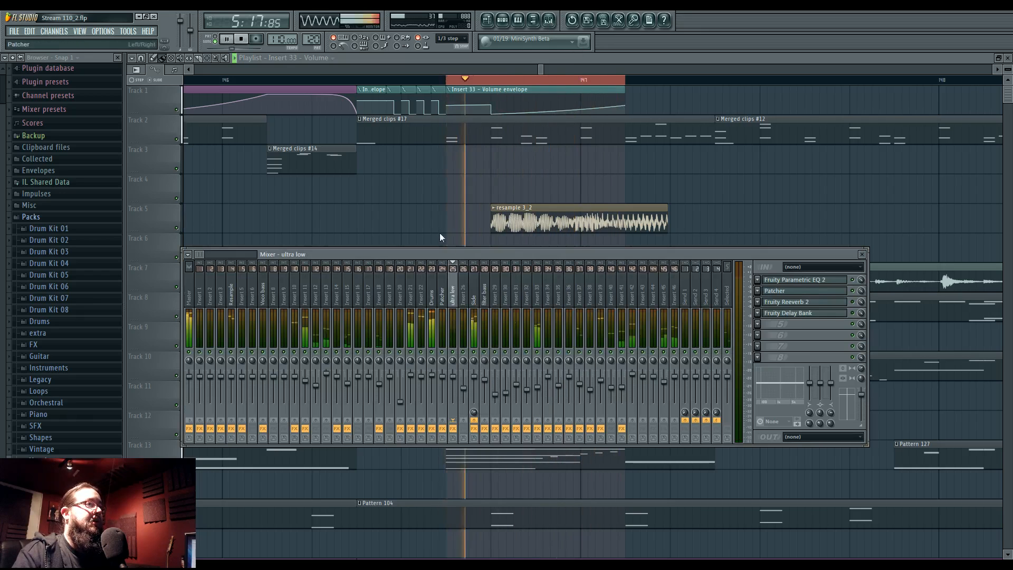
key("Escape")
key("space")
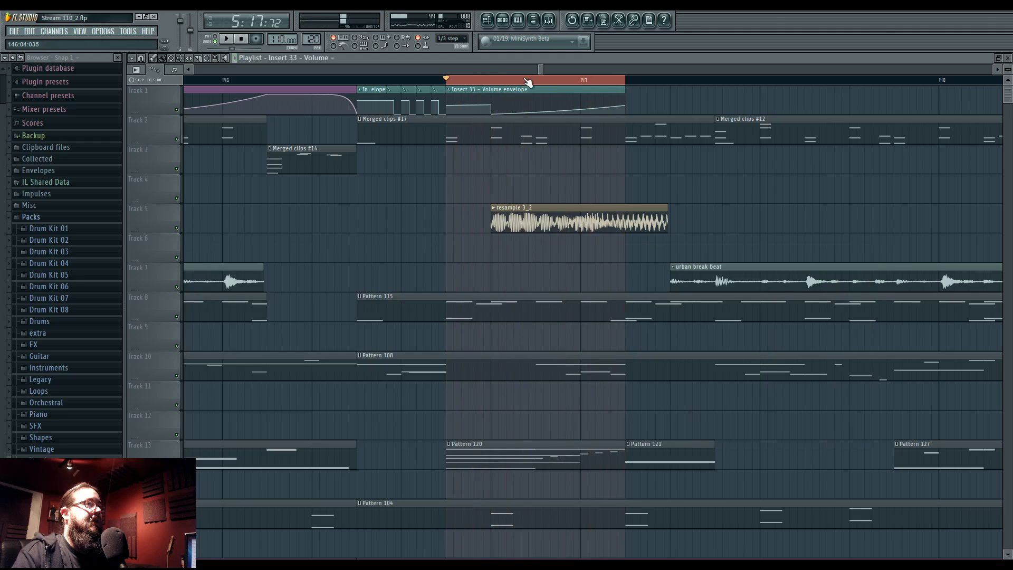
Clear the time selection, check the resample 3_2 channel settings, and audition Track 5 in solo
right_click(528, 82)
double_click(580, 225)
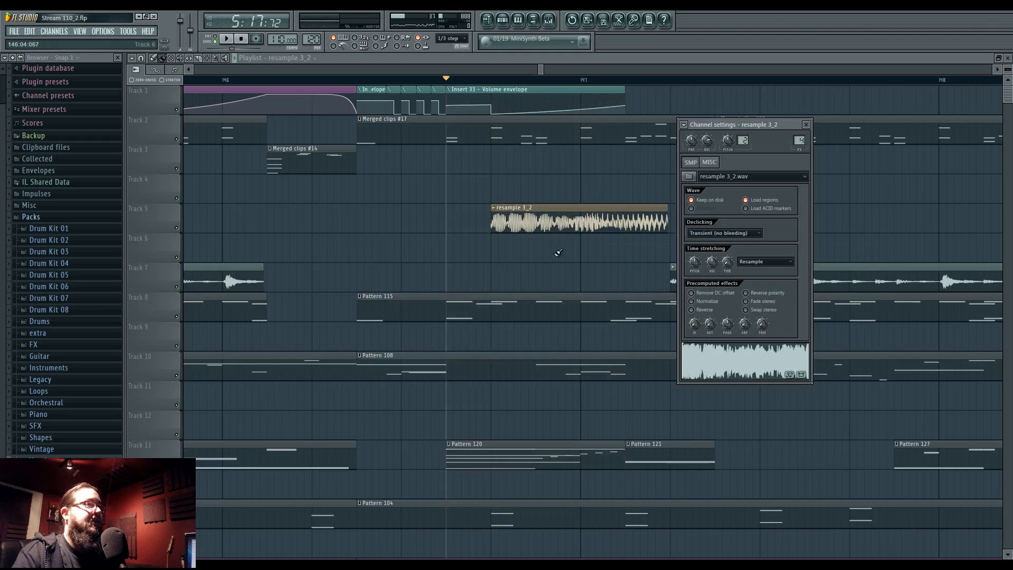
key("Escape")
left_click(177, 229, "ctrl")
key("space")
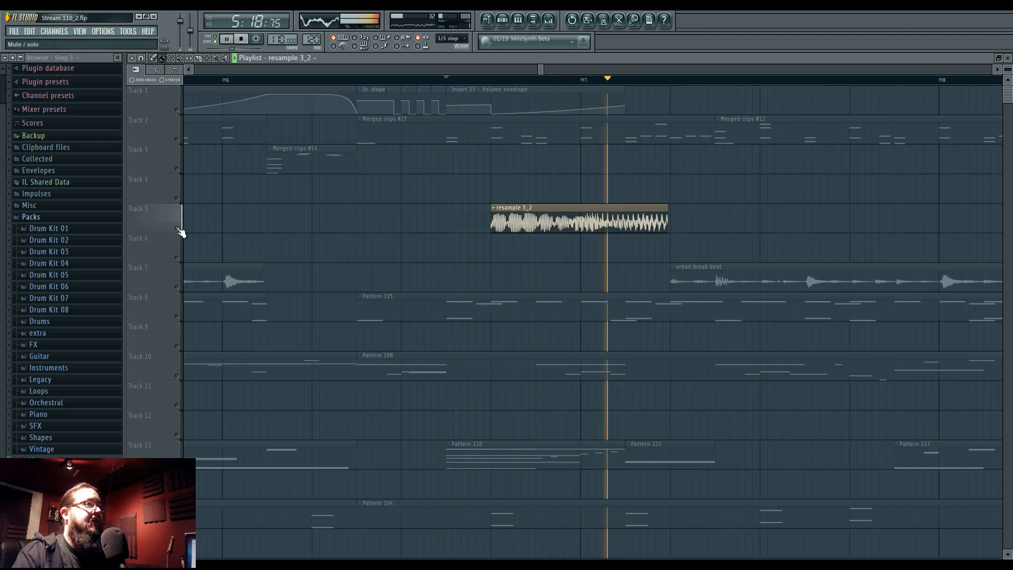
key("space")
left_click(178, 229, "ctrl")
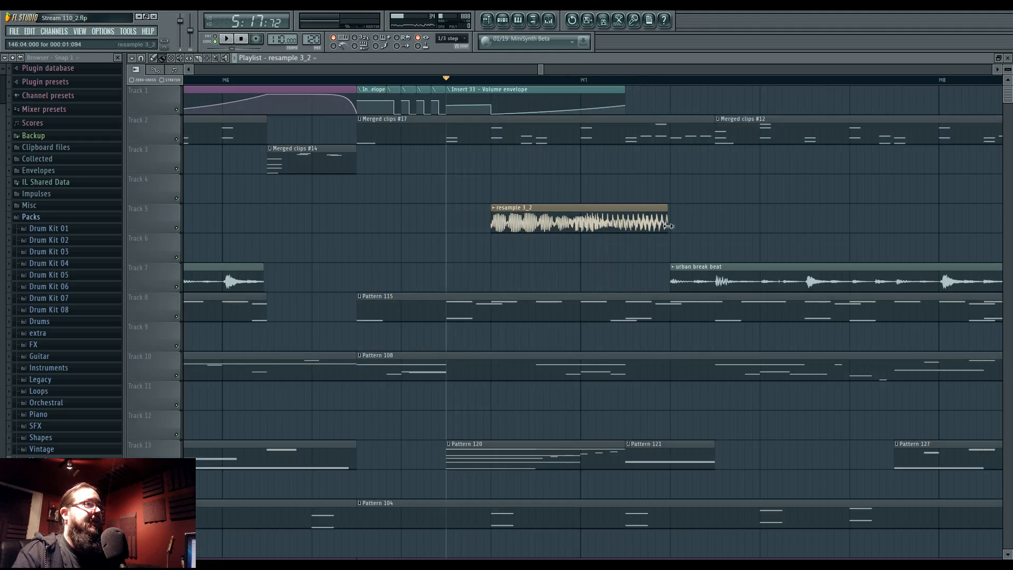
Trim the end of the resample 3_2 clip to a length of 94 ticks and replay from the start of Pattern 108
left_click_drag(668, 226, 582, 228)
key("space")
key("space")
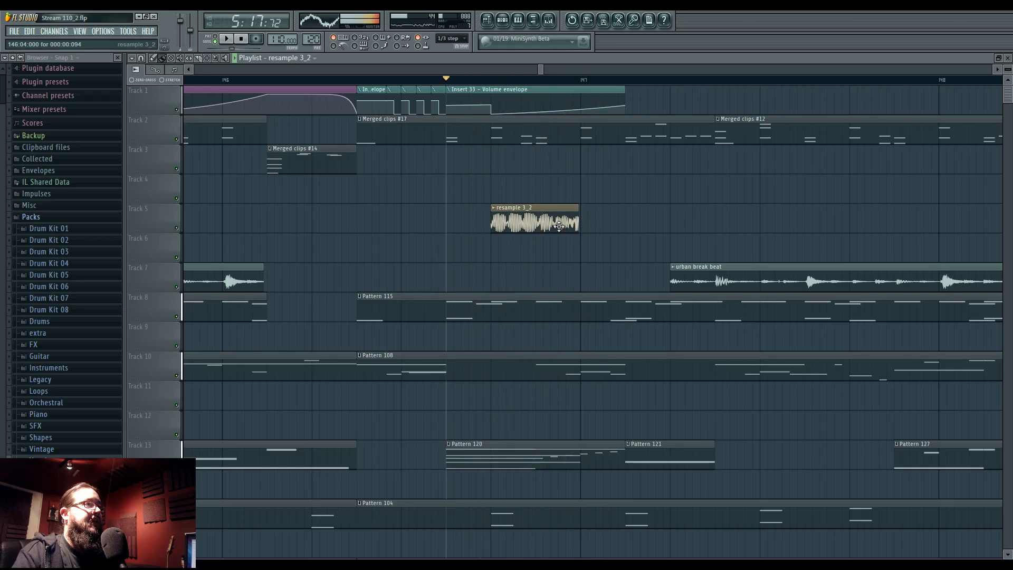
key("space")
left_click(358, 79)
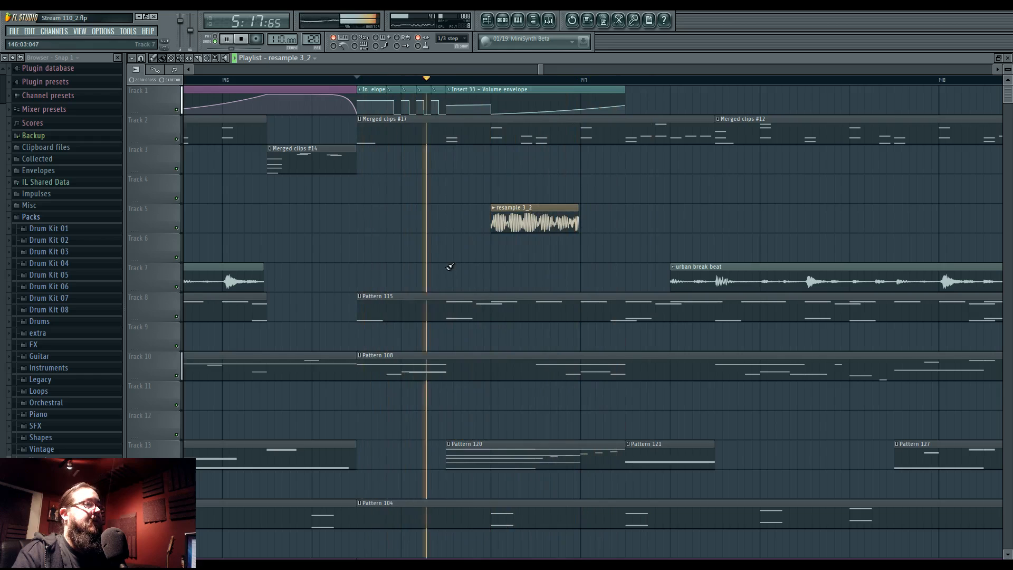
key("space")
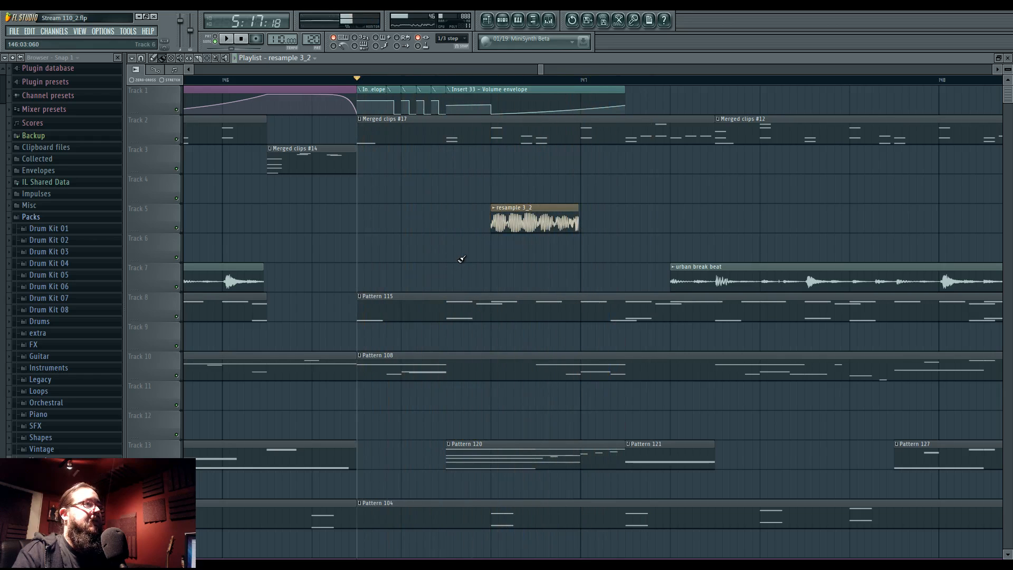
Make the Pattern 108 clip on Track 10 unique, accepting the clone, for editing its Plucky 3 #2 notes
right_click(360, 361)
left_click(390, 414)
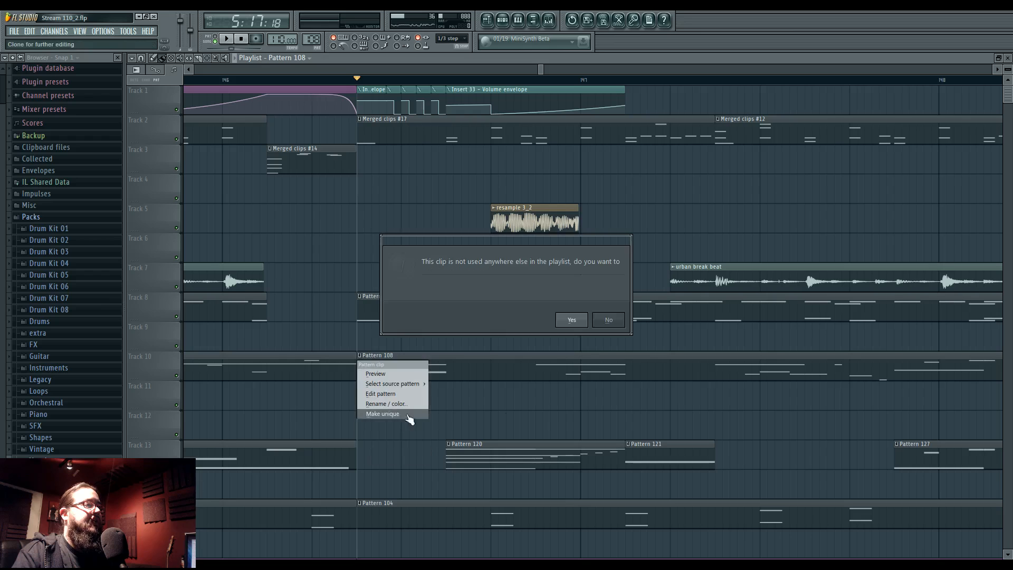
left_click(572, 320)
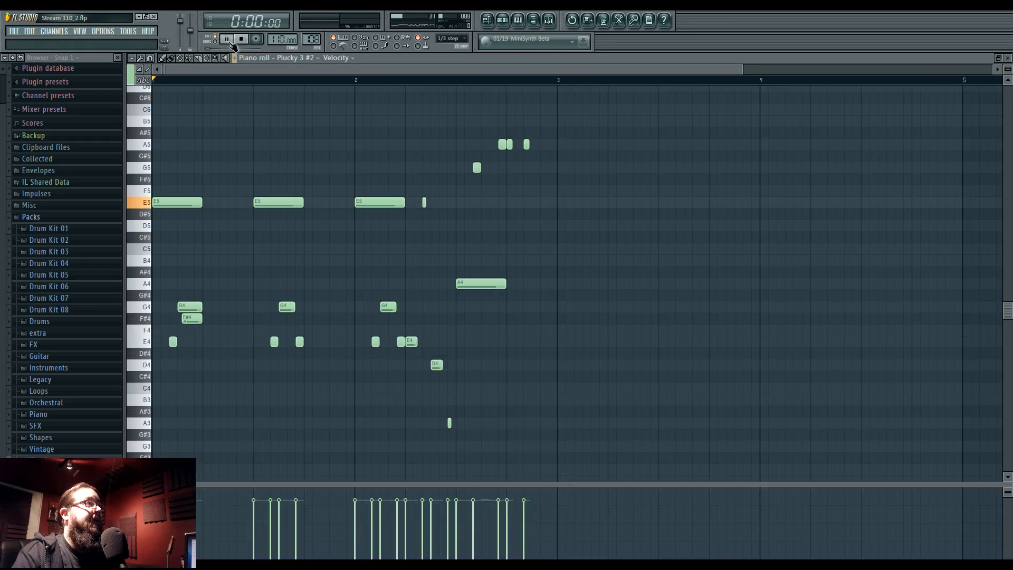
Delete the long E5 note at 001:03:000 and the short E4 note at 001:03:032
key("space")
scroll(224, 260, "down", 2)
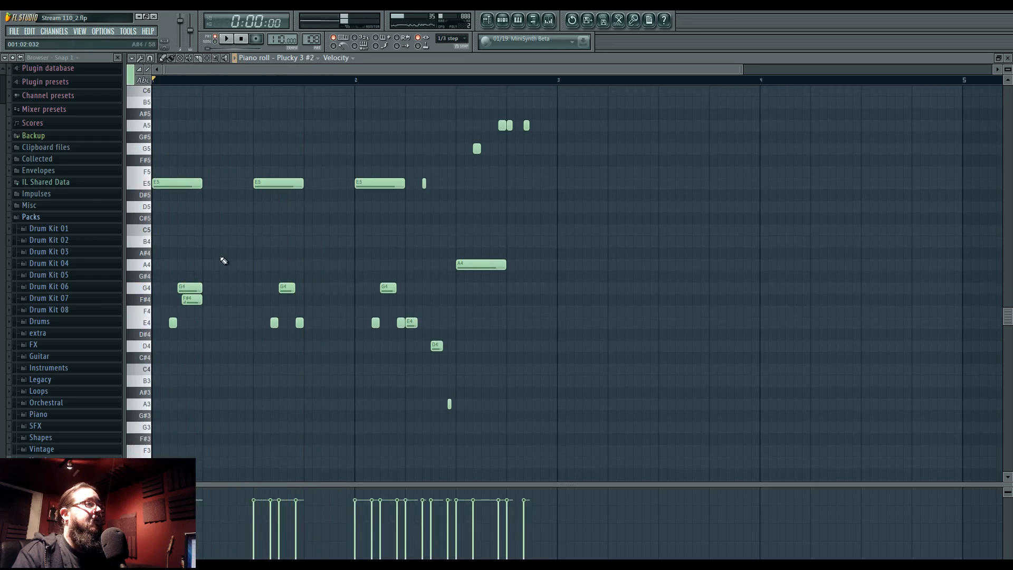
scroll(221, 258, "up", 3)
right_click(302, 184)
right_click(321, 320)
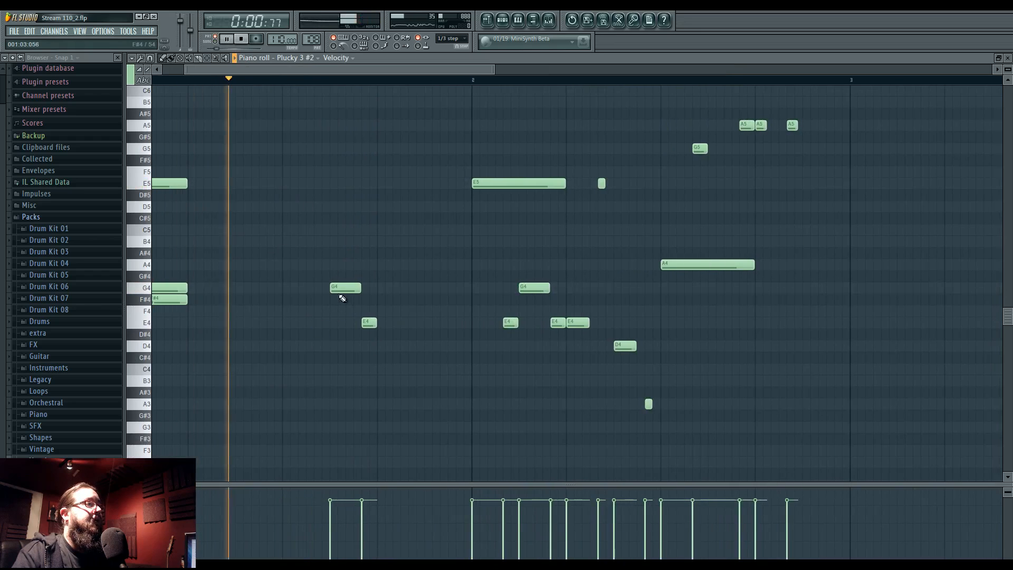
Try an E5 note at 001:03:032 lasting 32 ticks, with the G4 note after it shortened to 16 ticks
left_click(334, 183)
key("space")
left_click_drag(351, 185, 344, 186)
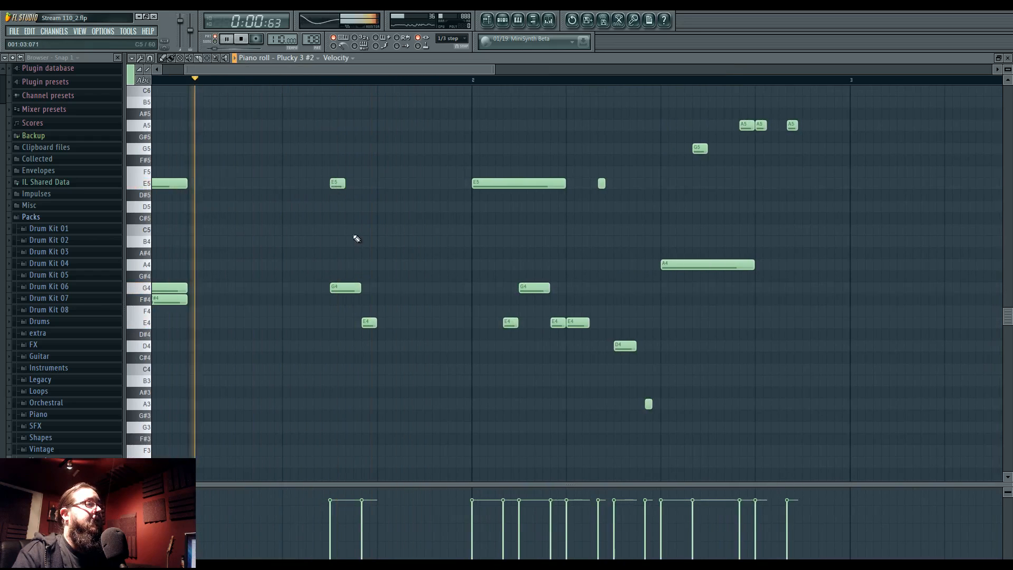
key("space")
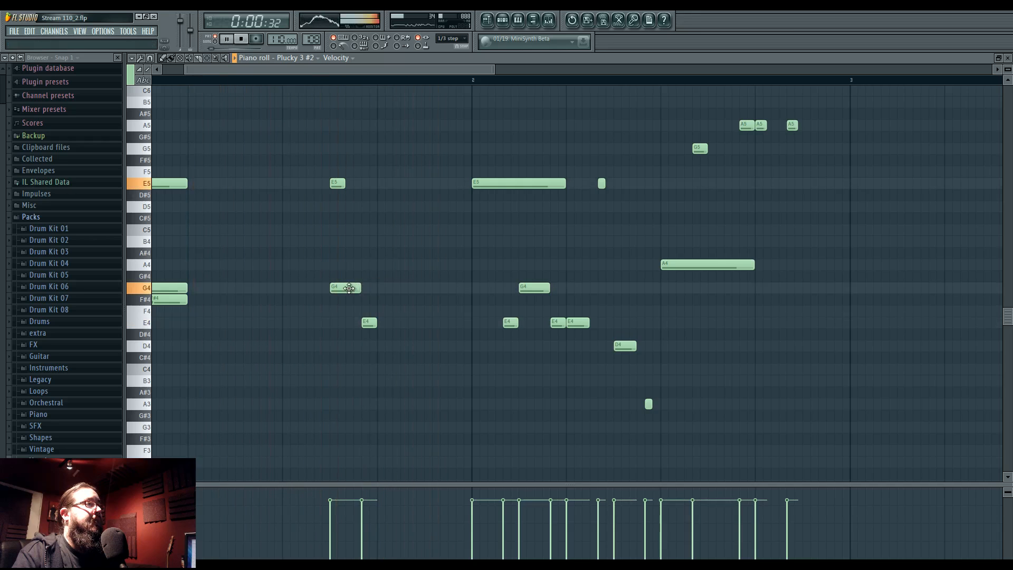
left_click_drag(349, 288, 361, 289)
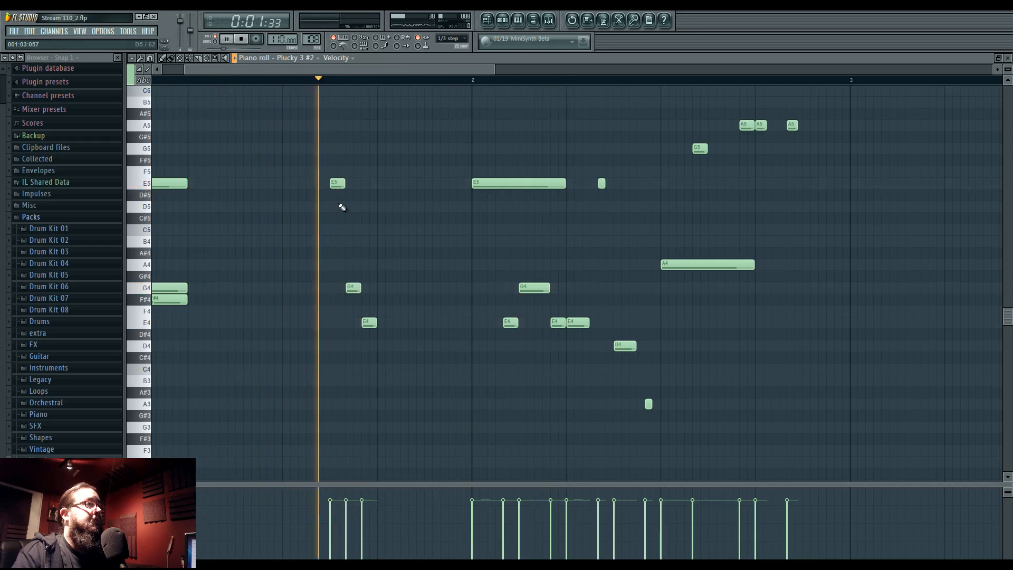
mouse_move(338, 183)
left_mouse_down()
mouse_move(322, 184)
mouse_move(344, 186)
left_mouse_up()
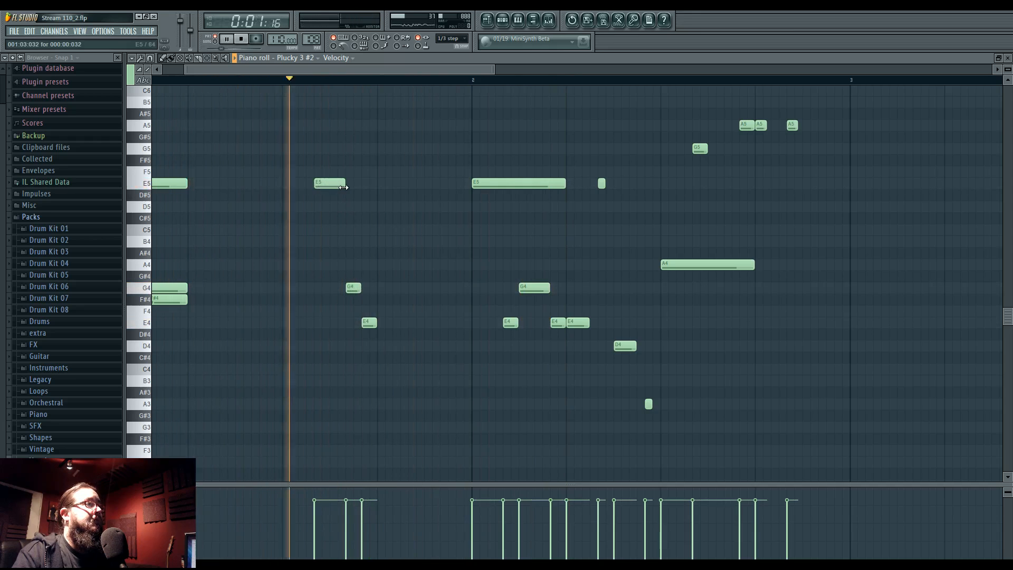
Delete the trial E5 note and restore the G4 note to start at 001:03:048, lasting 32 ticks
right_click(342, 185)
left_click_drag(351, 290, 336, 290)
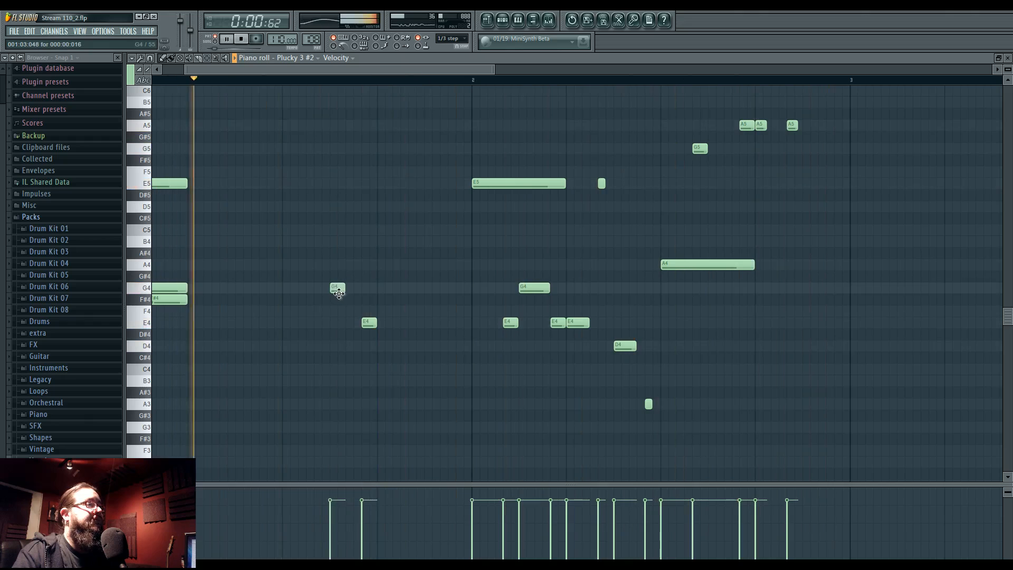
key("space")
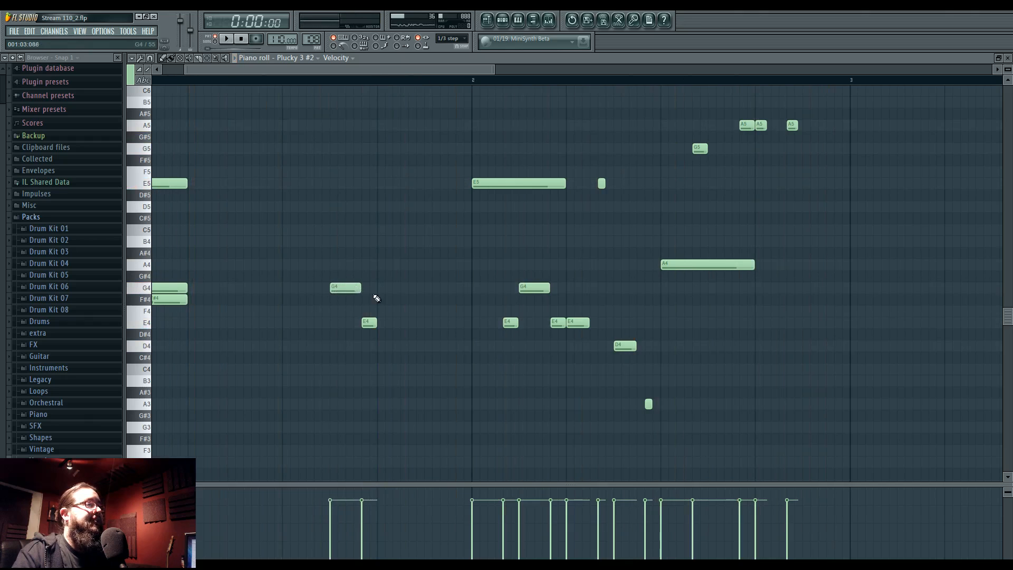
Switch from pattern to song playback and listen repeatedly to the transition around bars 146 and 147 in the playlist
left_click(486, 24)
key("space")
scroll(382, 220, "down", 3)
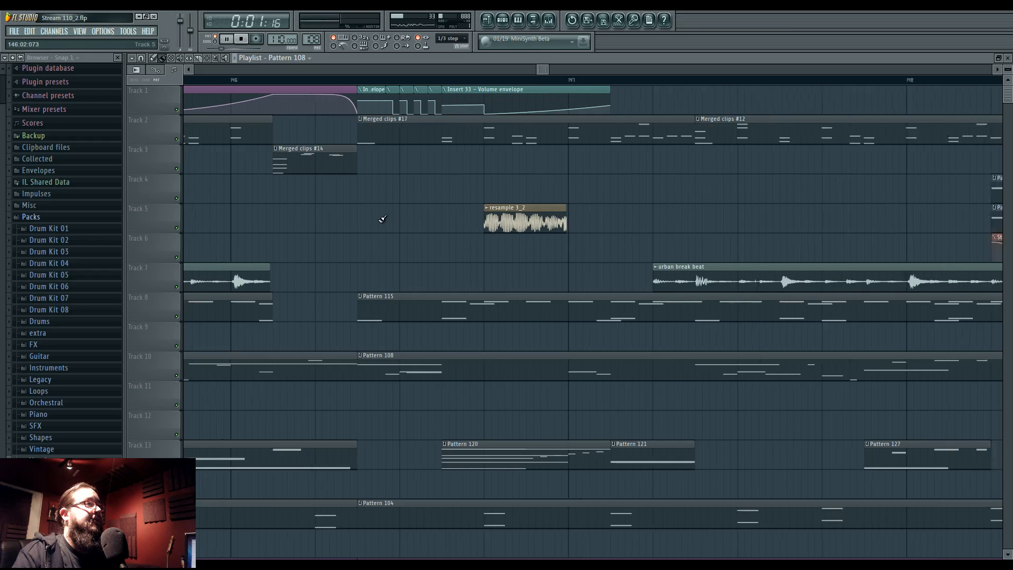
key("l")
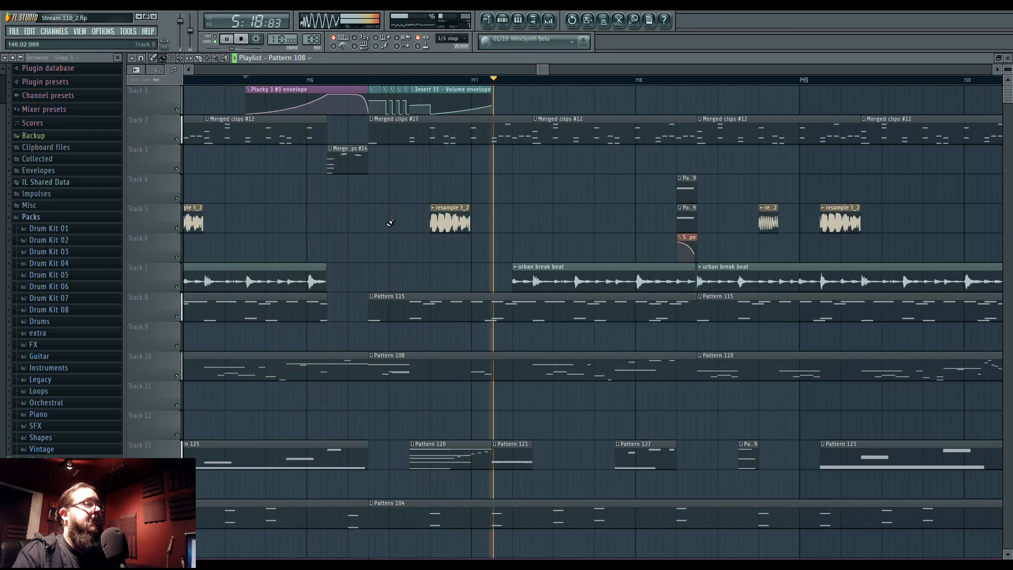
key("space")
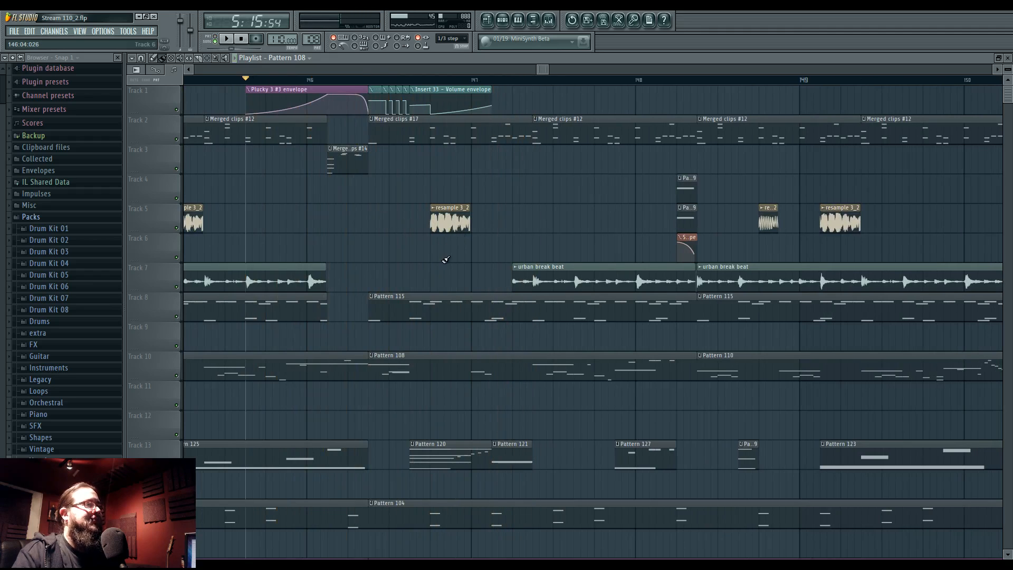
key("space")
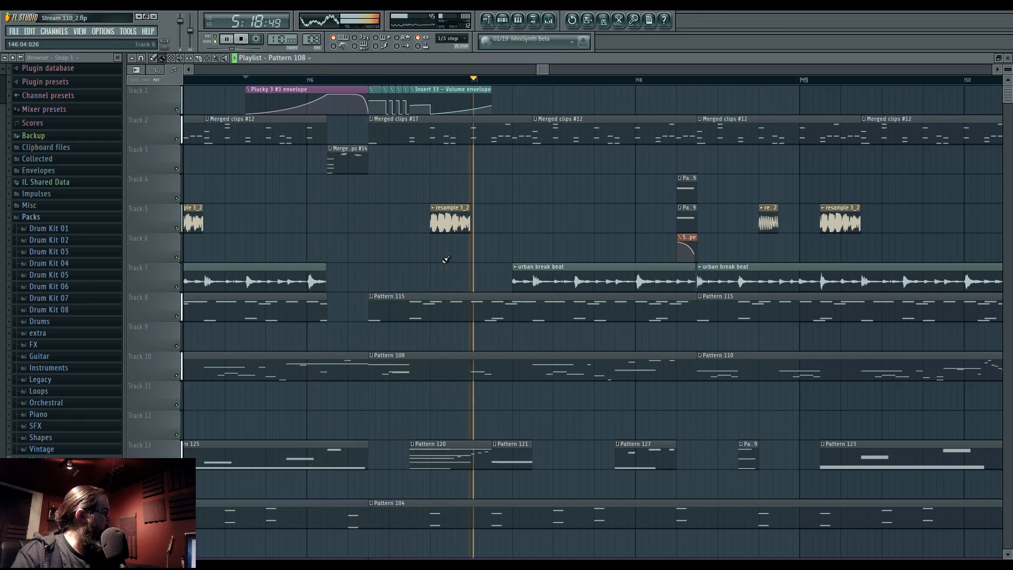
key("space")
scroll(446, 259, "up", 3)
key("space")
left_click_drag(502, 258, 470, 264)
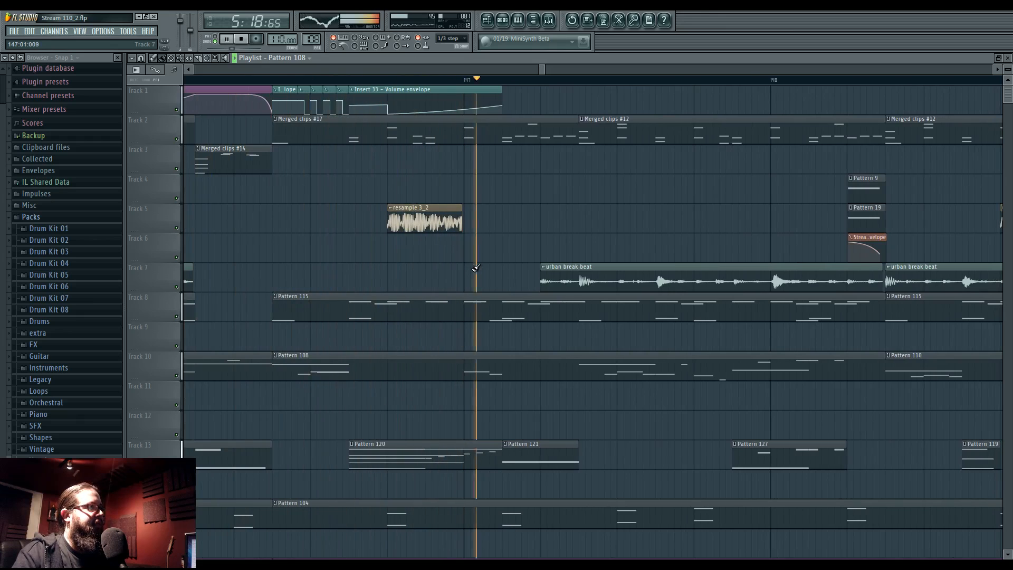
key("space")
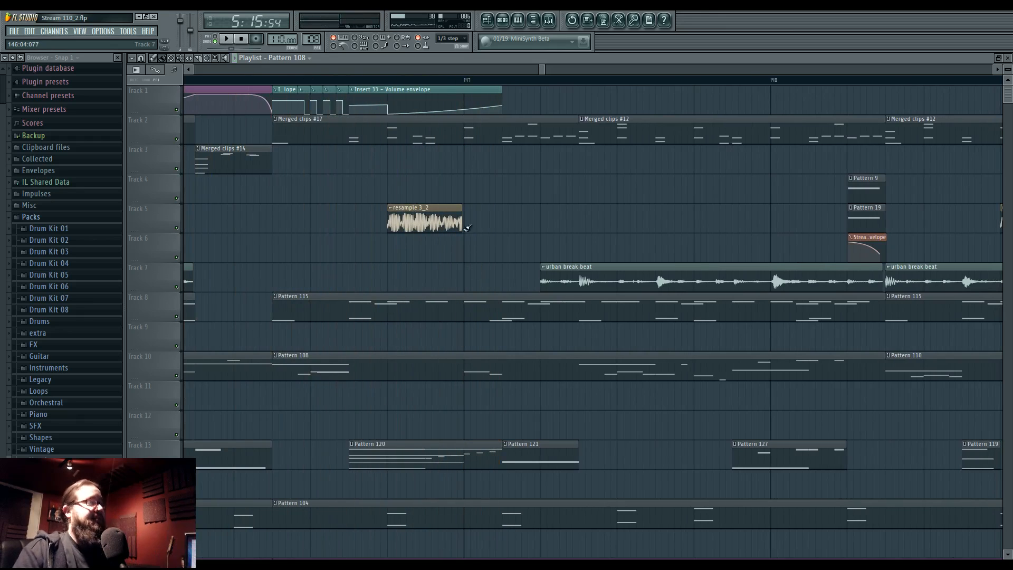
left_click(490, 22)
left_click(504, 25)
left_click(490, 23)
left_click(505, 25)
left_click(506, 25)
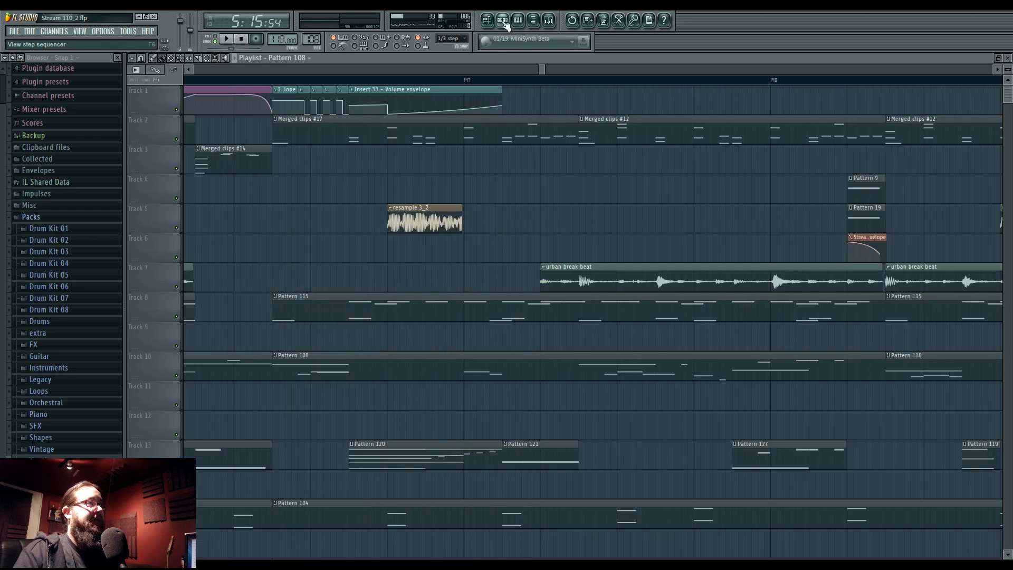
Open the resample 3_2 clip's channel settings from Track 5 and load its sample for editing in Edison
scroll(514, 175, "down", 6, "ctrl")
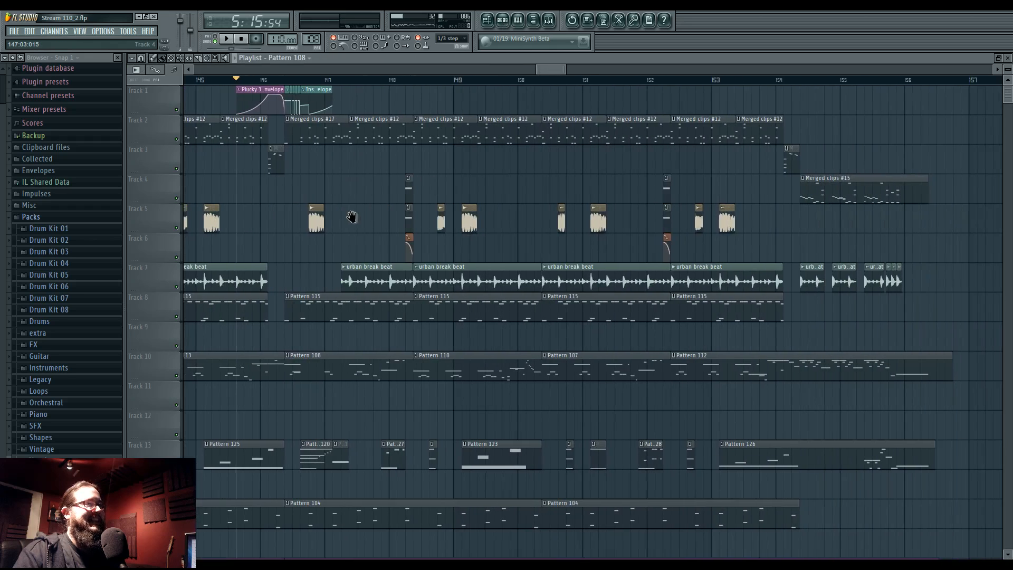
left_click(60, 218)
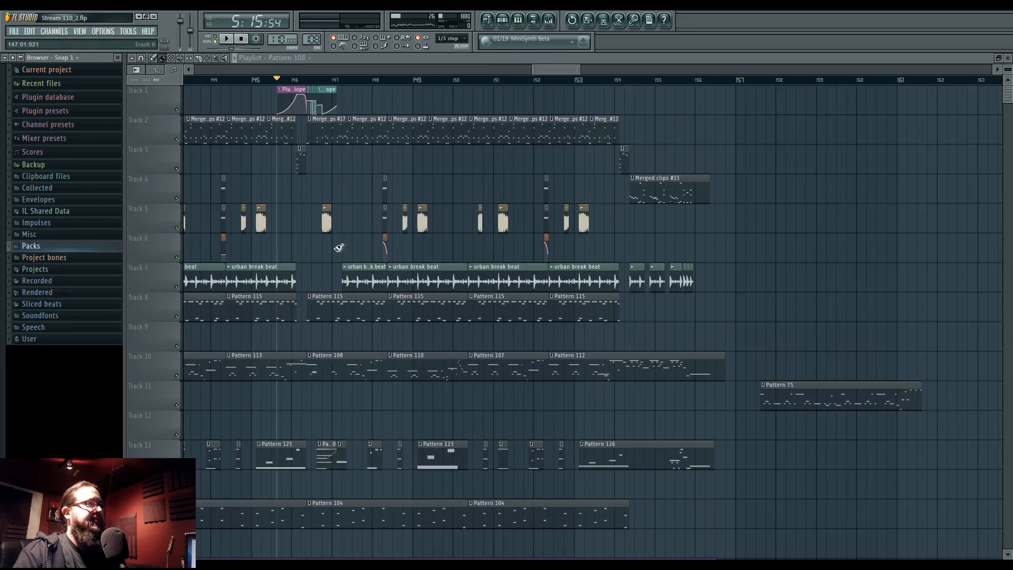
scroll(339, 247, "left", 3)
double_click(480, 222)
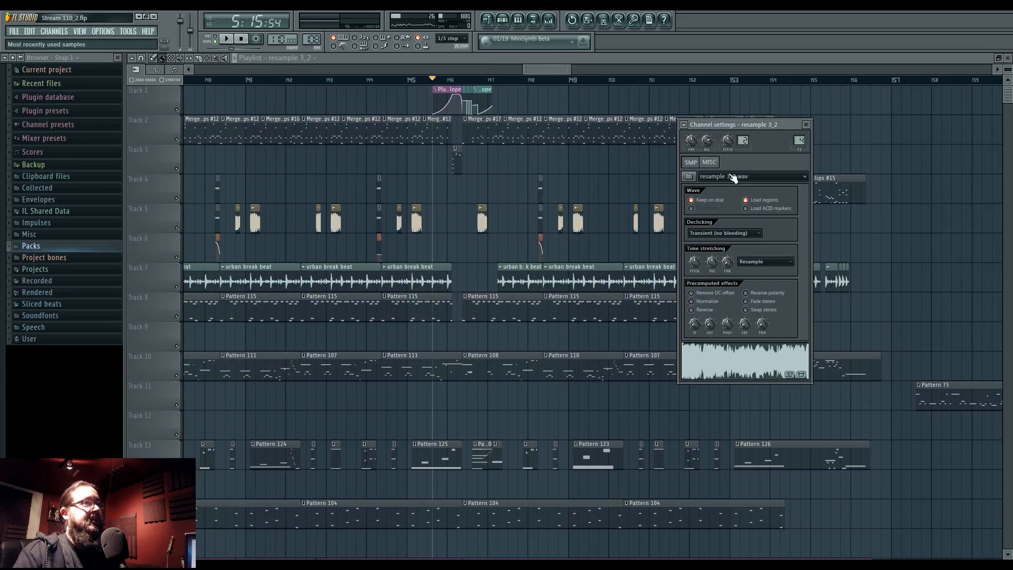
right_click(727, 345)
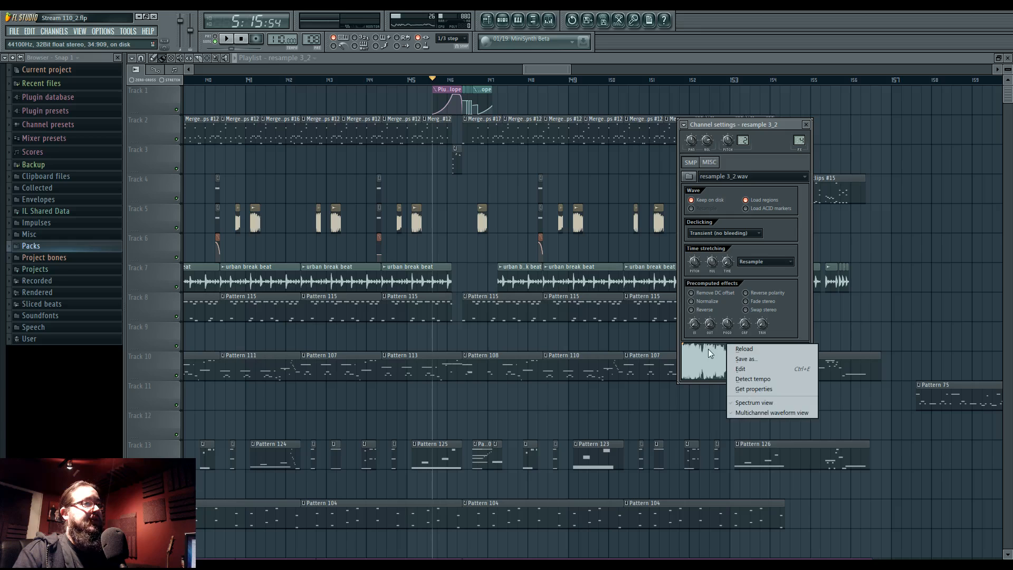
left_click(761, 369)
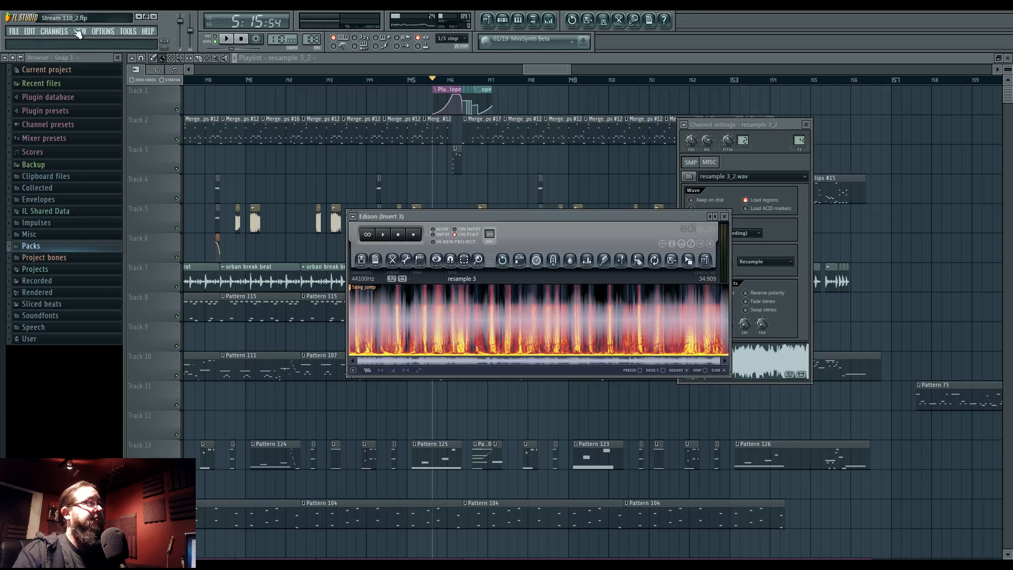
Add a Fruity Granulizer channel, load the resample 3 audio from Edison into it, and close Edison
left_click(54, 31)
mouse_move(59, 41)
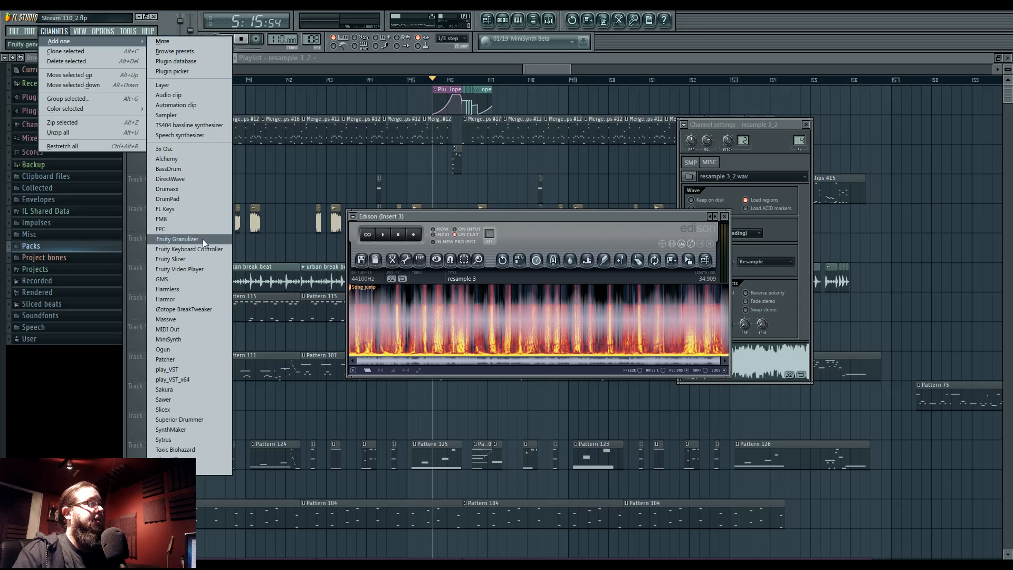
left_click(177, 239)
left_click_drag(758, 141, 902, 159)
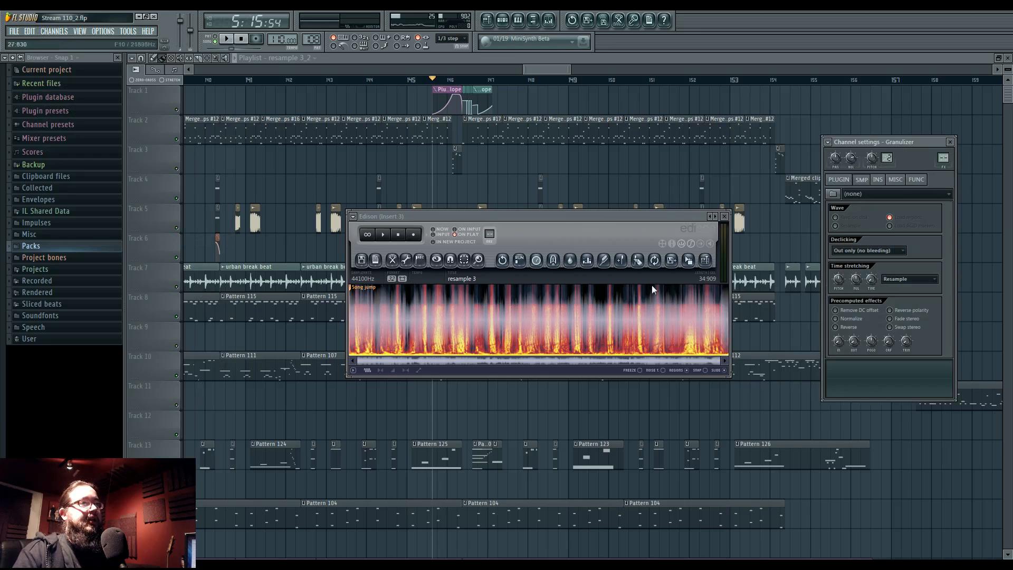
left_click_drag(688, 260, 865, 382)
left_click(725, 216)
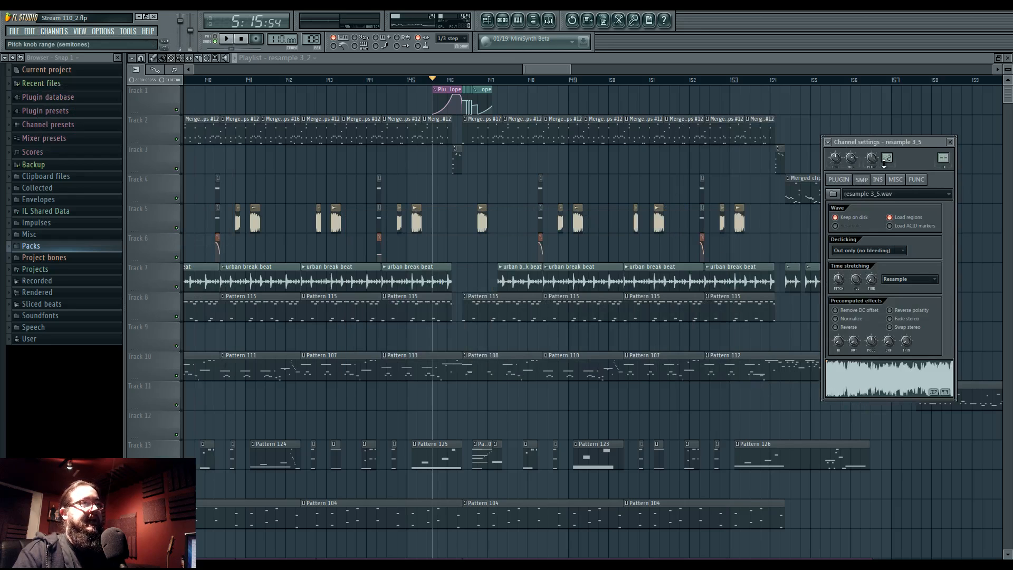
Show the Granulizer's plugin controls for resample 3_5 and shift its preview keyboard to a higher range
left_click_drag(892, 143, 748, 170)
left_click(702, 208)
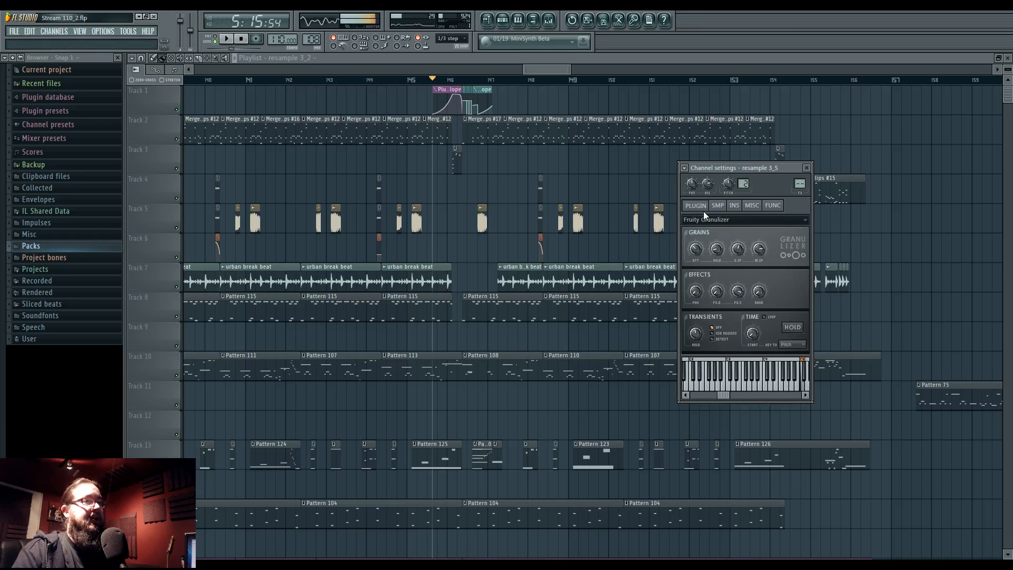
left_click_drag(724, 395, 739, 397)
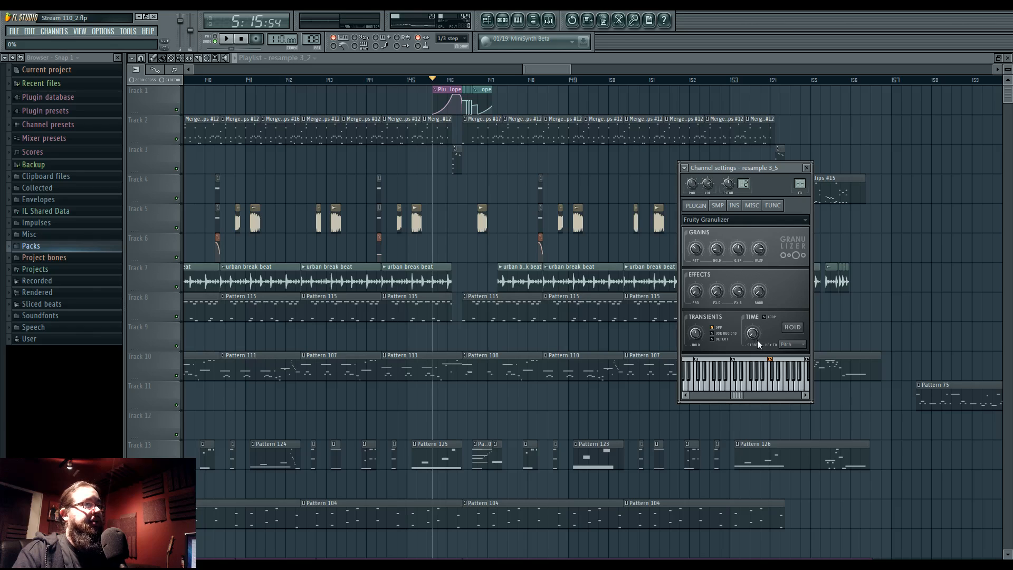
Set the playback position at bar 169 in the empty area after the arrangement
scroll(464, 263, "right", 10)
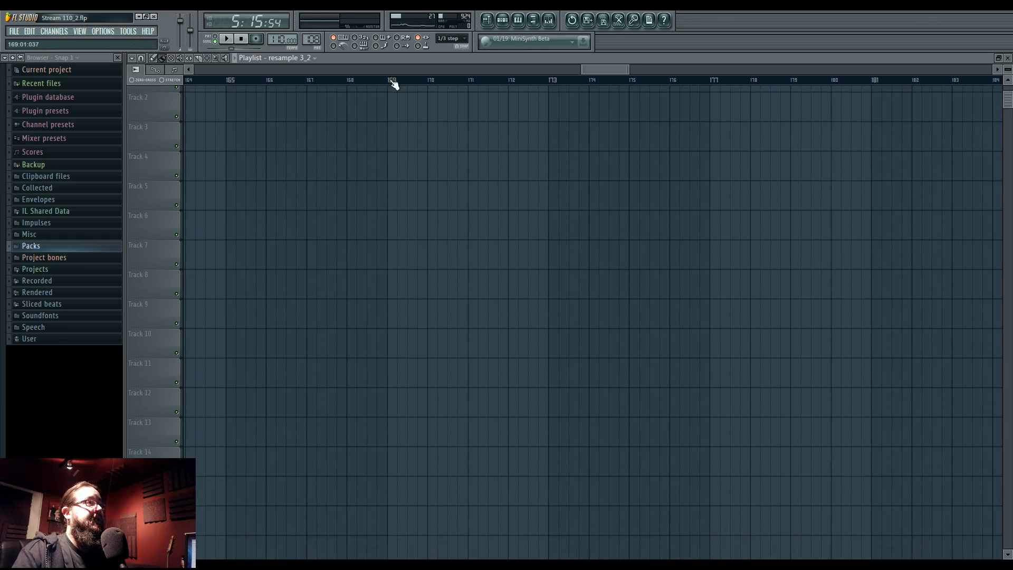
left_click(390, 80)
scroll(402, 208, "up", 5)
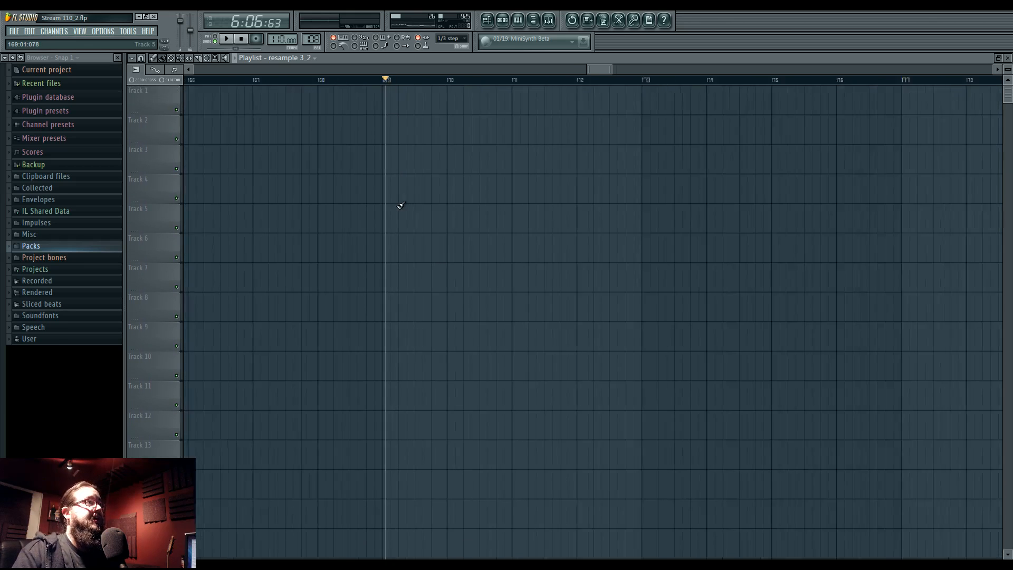
Open the resample 3_5 piano roll in the first empty pattern and draw a one-bar C5 note from its start
left_click(502, 21)
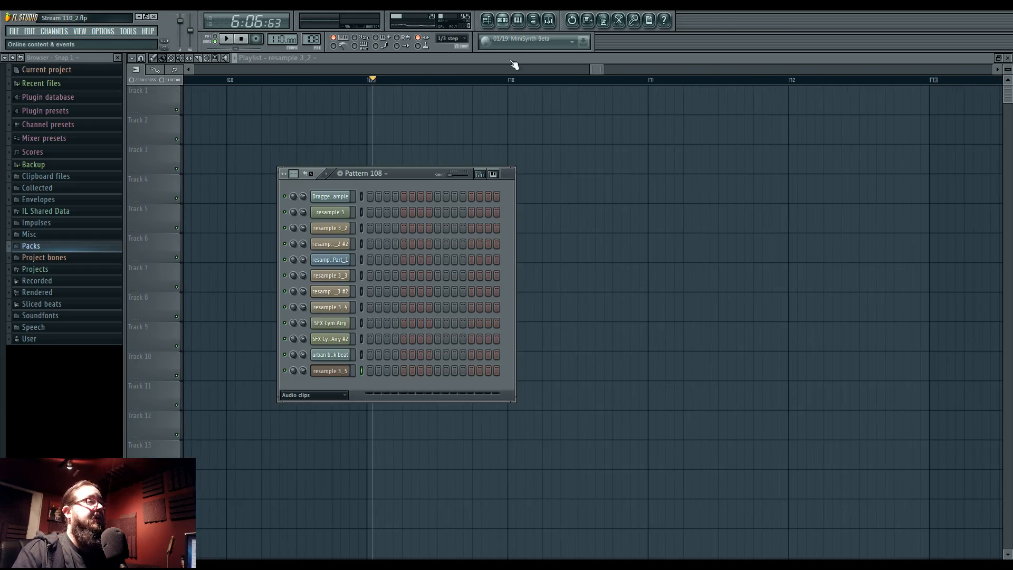
left_click(338, 372)
right_click(346, 372)
left_click(360, 369)
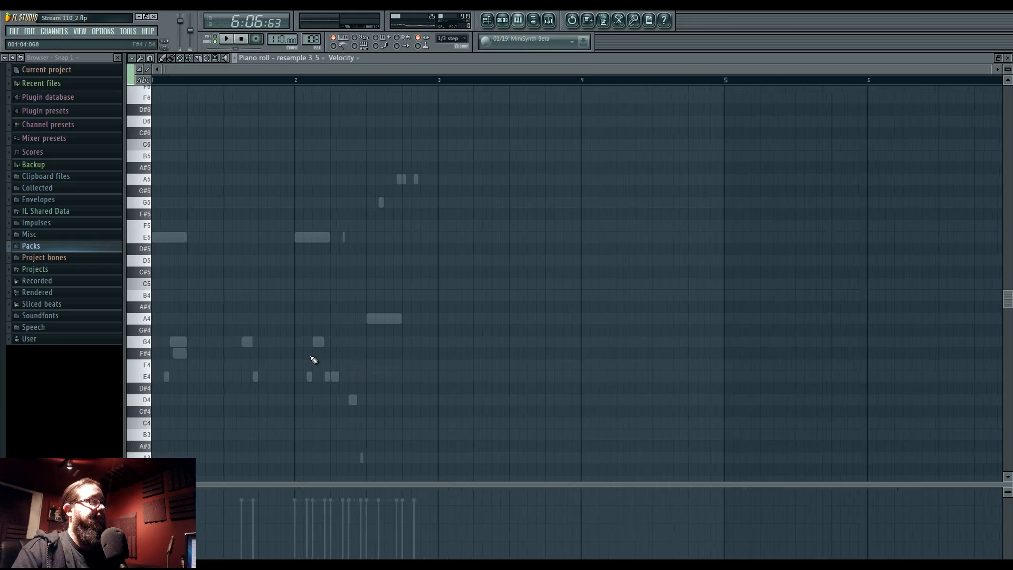
left_click(312, 39)
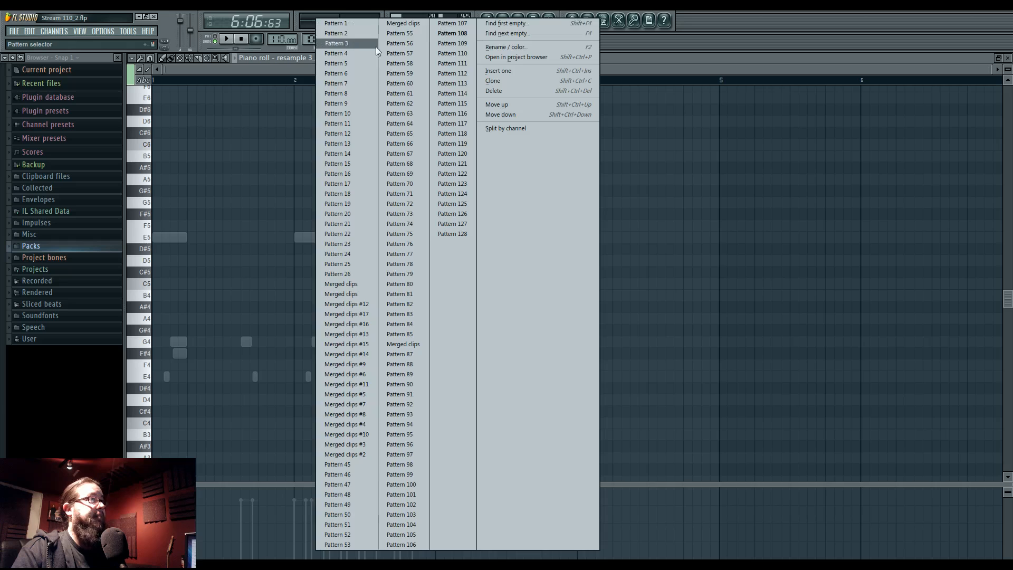
left_click(498, 23)
key("Return")
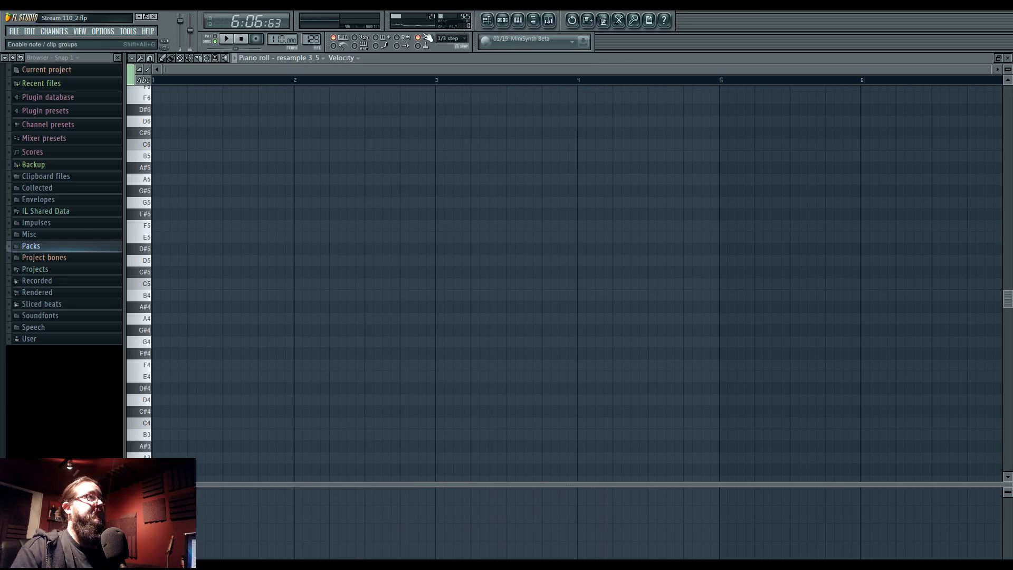
left_click(158, 285)
left_click_drag(185, 285, 296, 285)
Place a Pattern 129 clip on Track 3 at bar 169 and select the time range from bar 169 to 170
left_click(487, 21)
left_click(380, 161)
left_click_drag(382, 162, 373, 162)
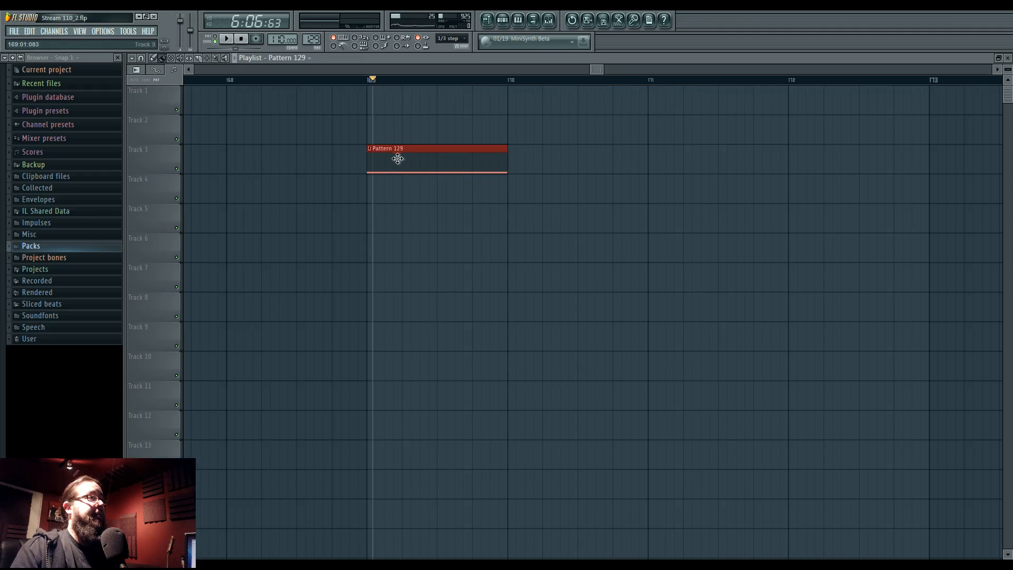
left_click_drag(368, 80, 507, 95)
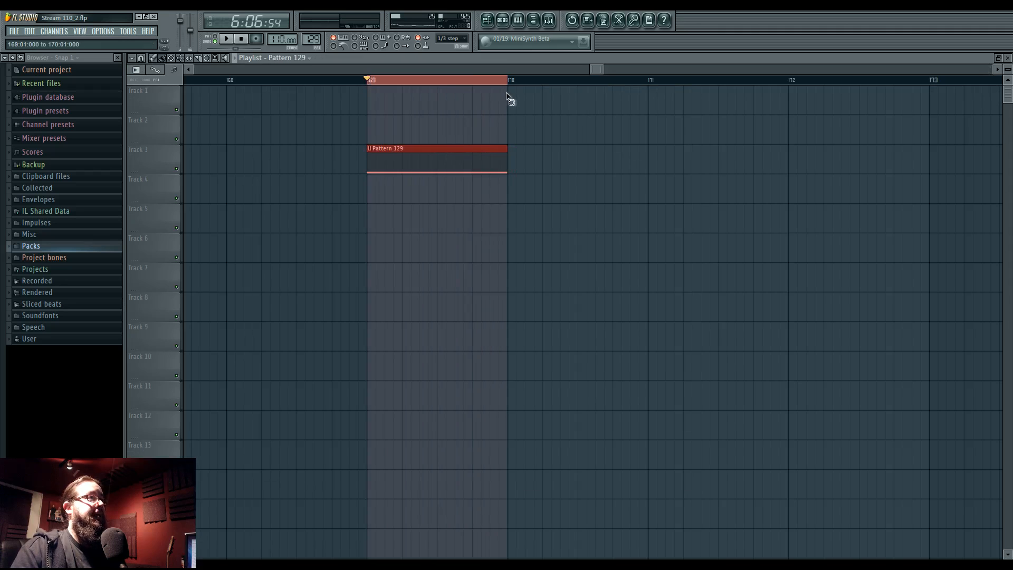
Create an automation clip for the resample 3_5 Granulizer's sample start and hide the channel list
left_click(502, 20)
left_click(344, 371)
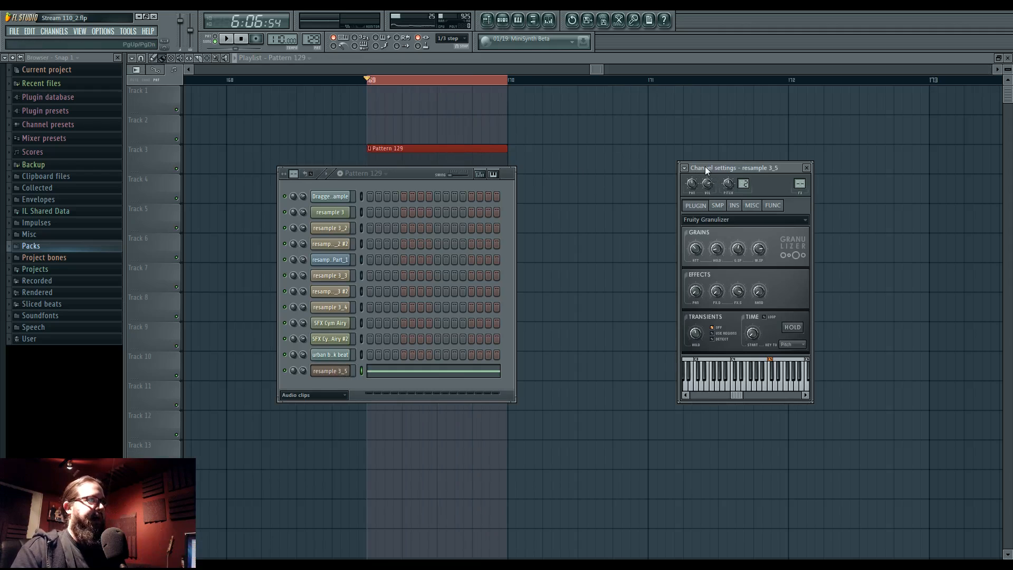
left_click_drag(705, 168, 587, 172)
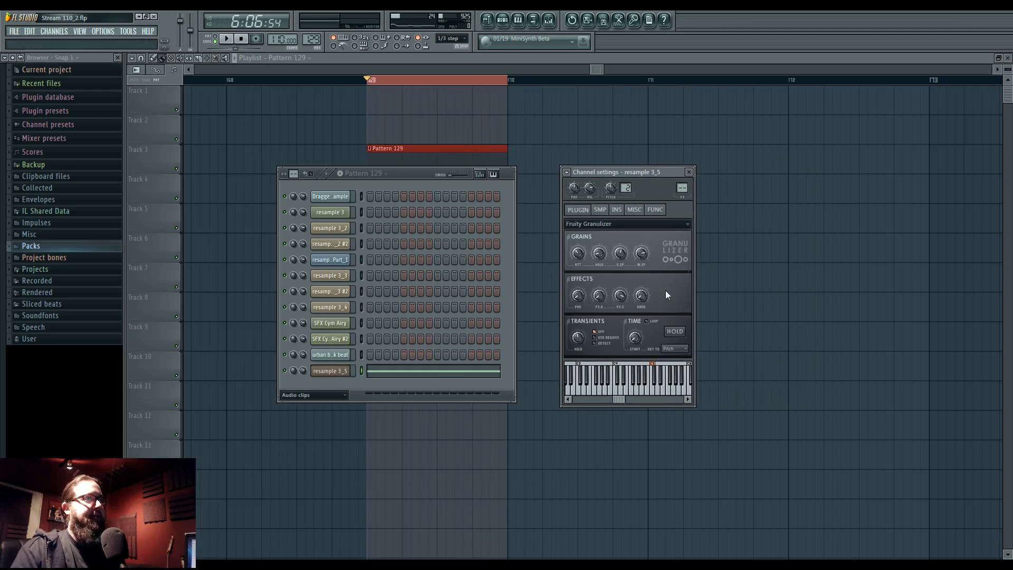
right_click(635, 336)
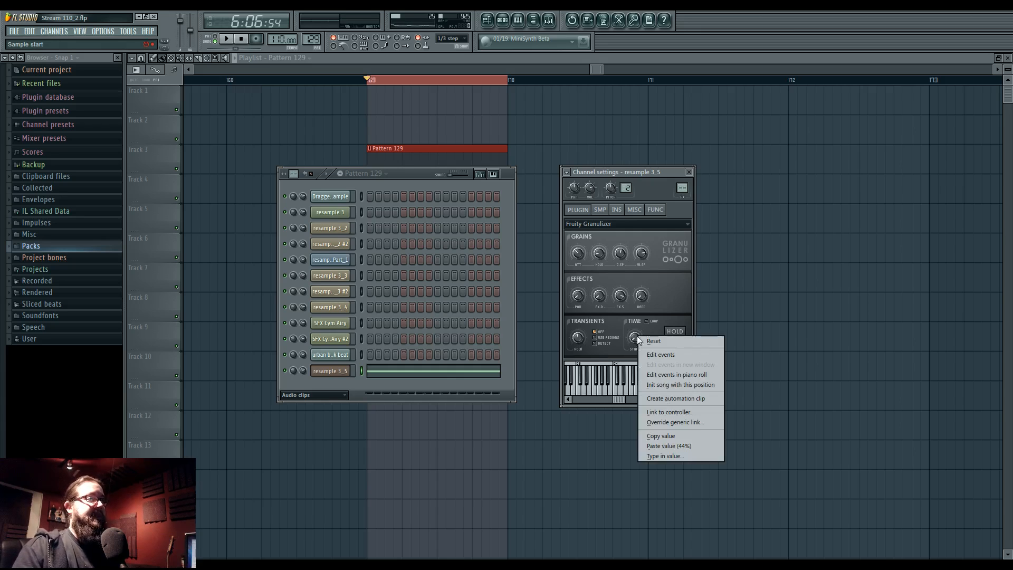
left_click(663, 399)
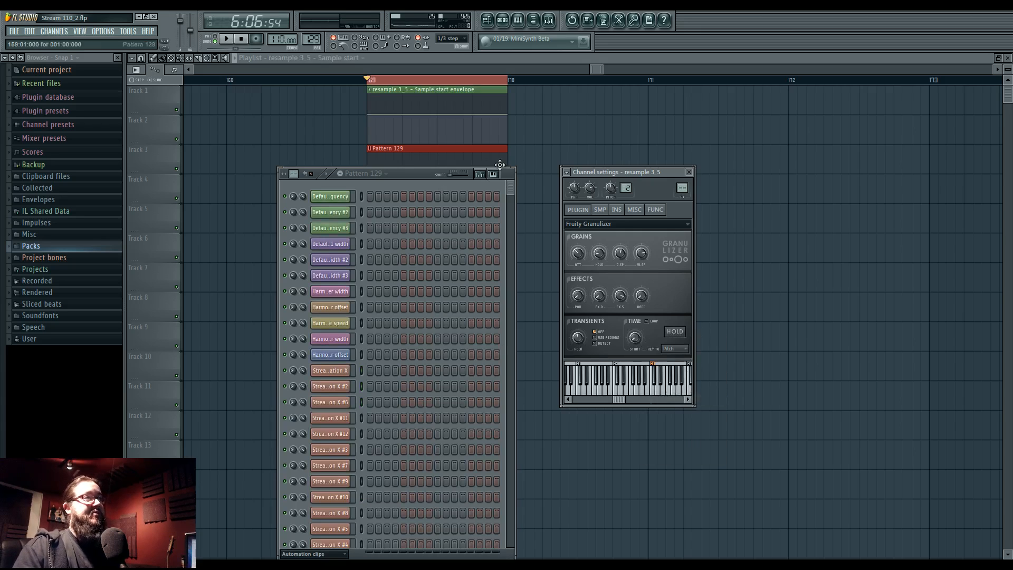
left_click(502, 22)
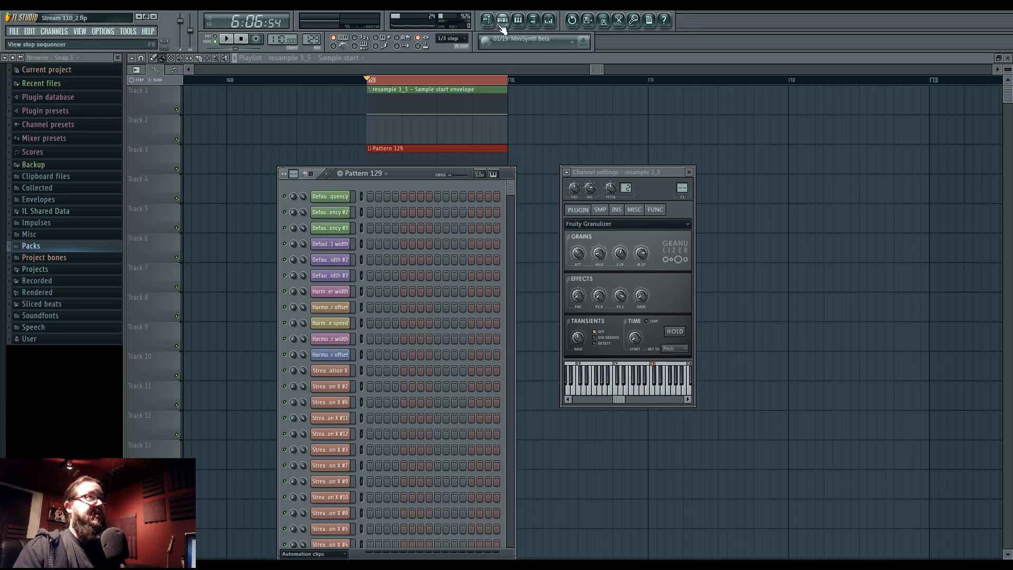
left_click(504, 24)
mouse_move(612, 173)
left_mouse_down()
mouse_move(600, 164)
mouse_move(613, 175)
left_mouse_up()
Create automation clips for the Granulizer's grain attack time, grain hold time, grain spacing and wave spacing
right_click(579, 255)
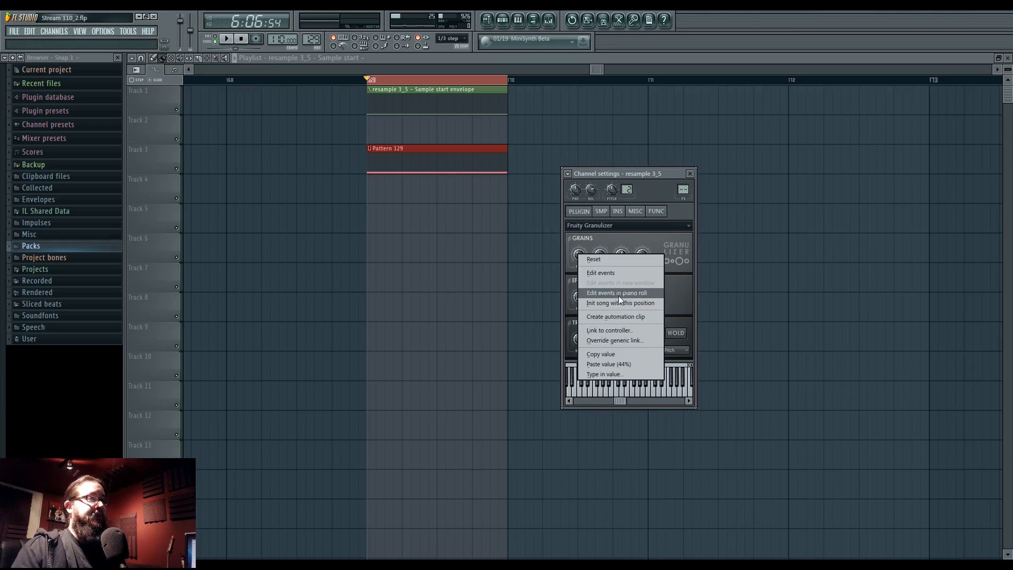
left_click(613, 315)
right_click(602, 255)
left_click(632, 315)
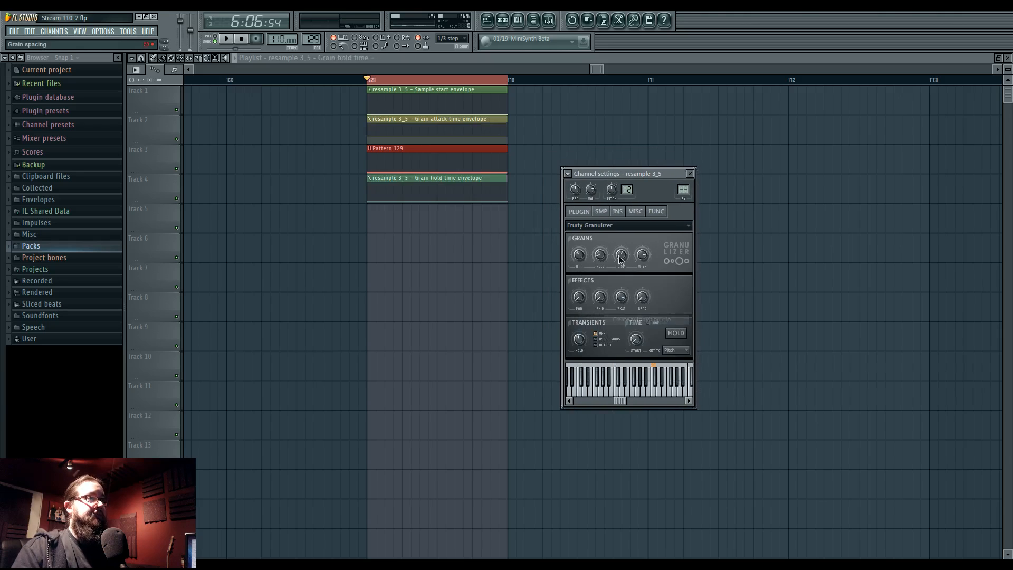
right_click(621, 256)
left_click(660, 319)
right_click(641, 255)
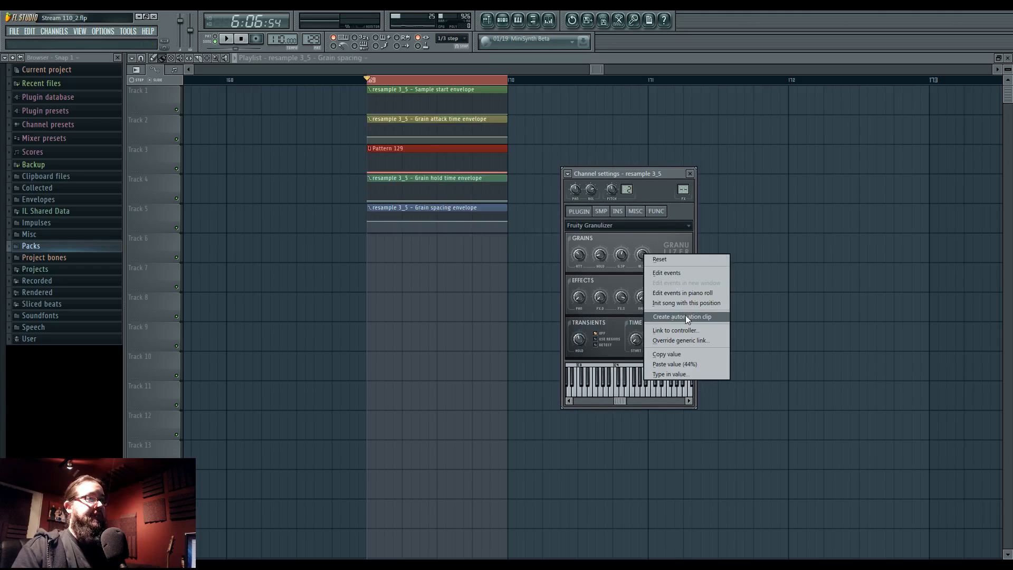
left_click(685, 317)
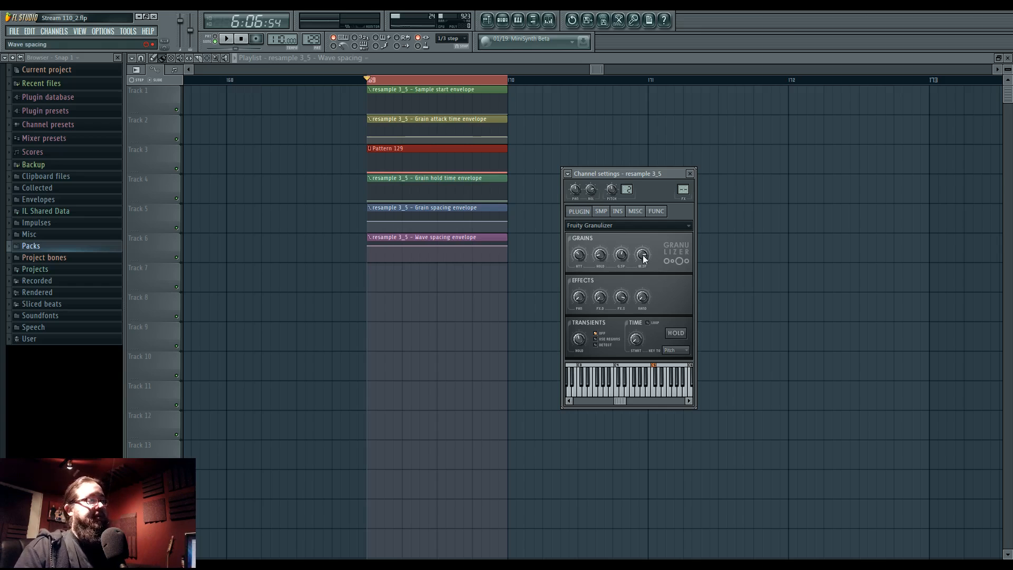
Filter the channel list to audio clips, reopen the resample 3_5 channel settings, and hide the list
key("q")
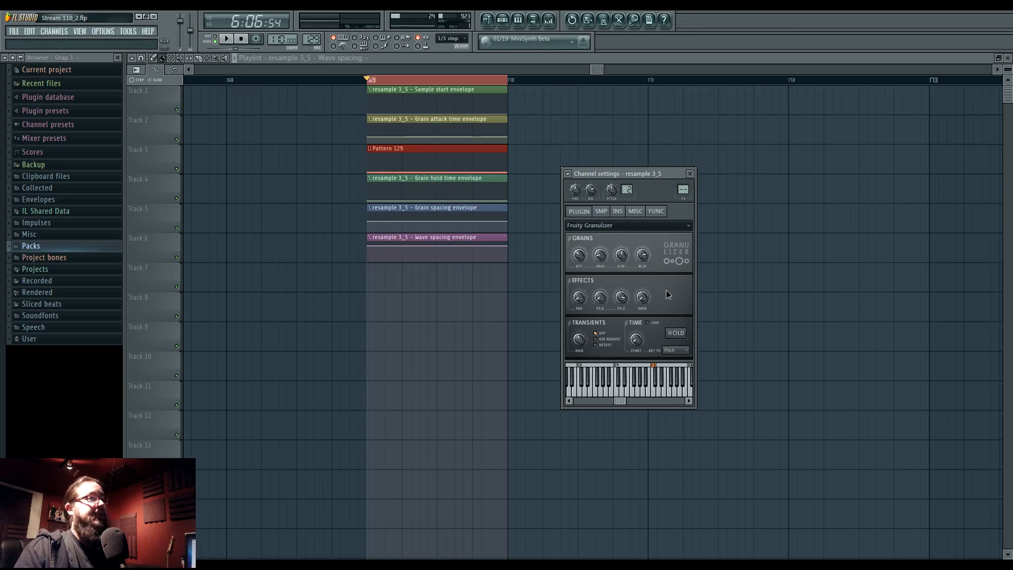
left_click(503, 20)
left_click(347, 554)
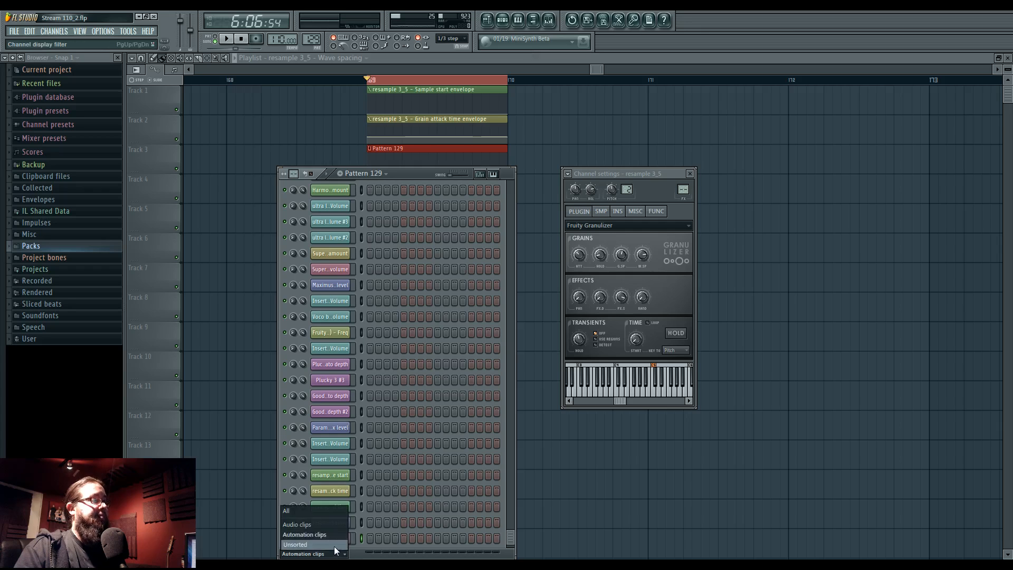
left_click(334, 546)
left_click(342, 531)
left_click(338, 556)
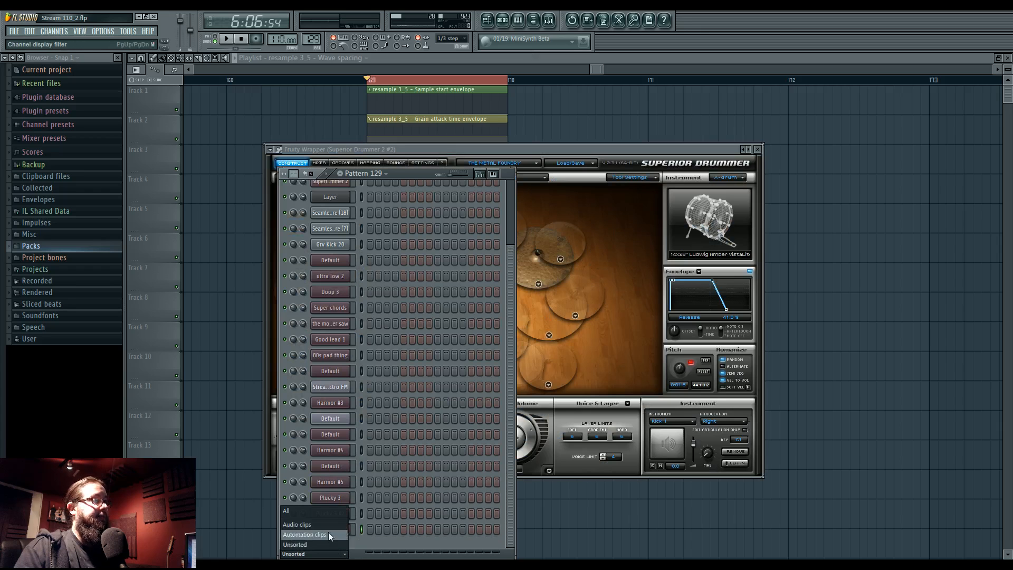
left_click(317, 528)
left_click(348, 371)
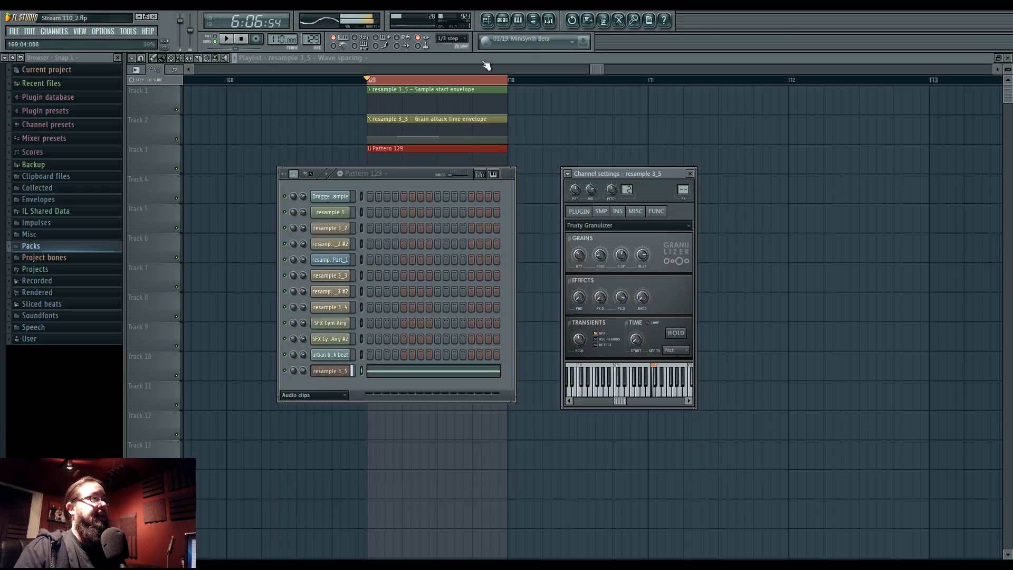
left_click(502, 20)
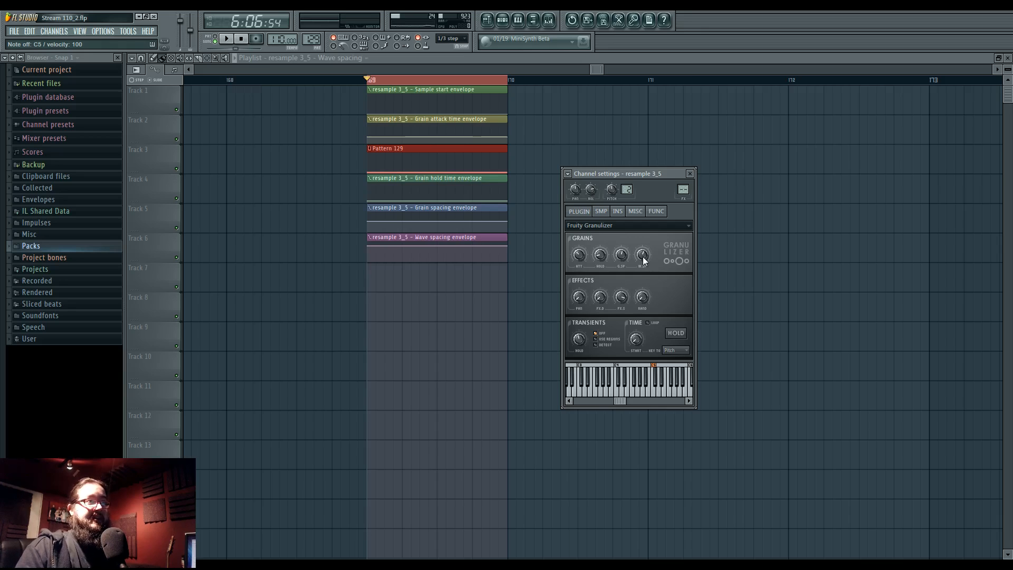
Set the Granulizer's wave spacing to 78%
left_click_drag(645, 260, 619, 261)
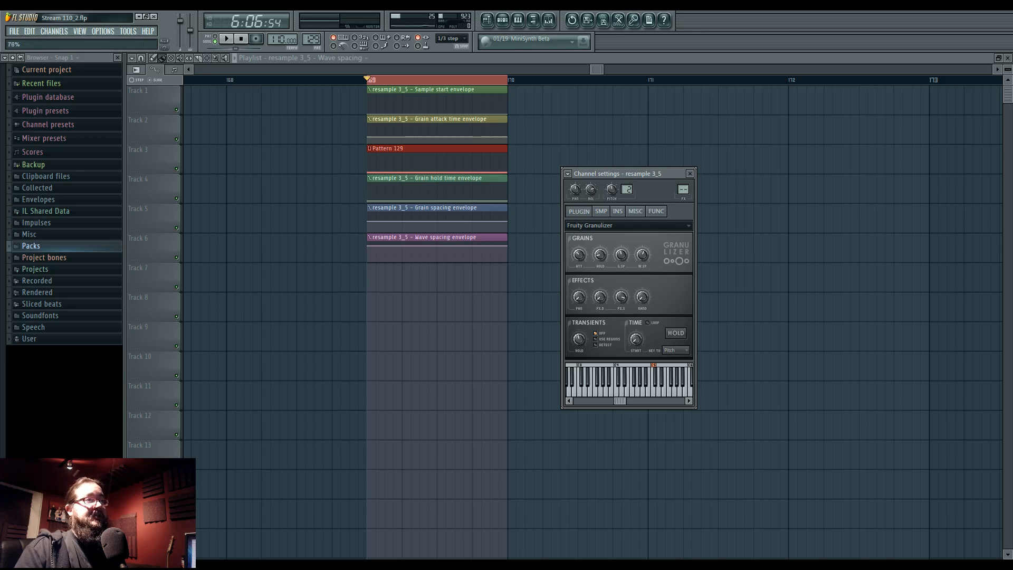
Vary the grain spacing and grain hold time of the resample 3_5 Granulizer while auditioning a note, then close its settings
key("q")
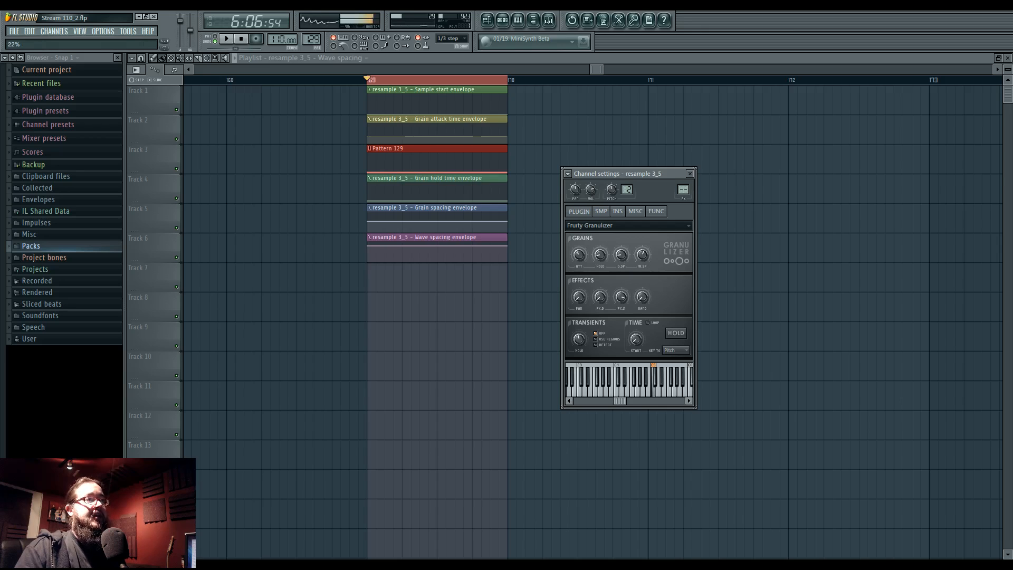
mouse_move(620, 260)
left_mouse_down()
mouse_move(619, 245)
mouse_move(620, 265)
left_mouse_up()
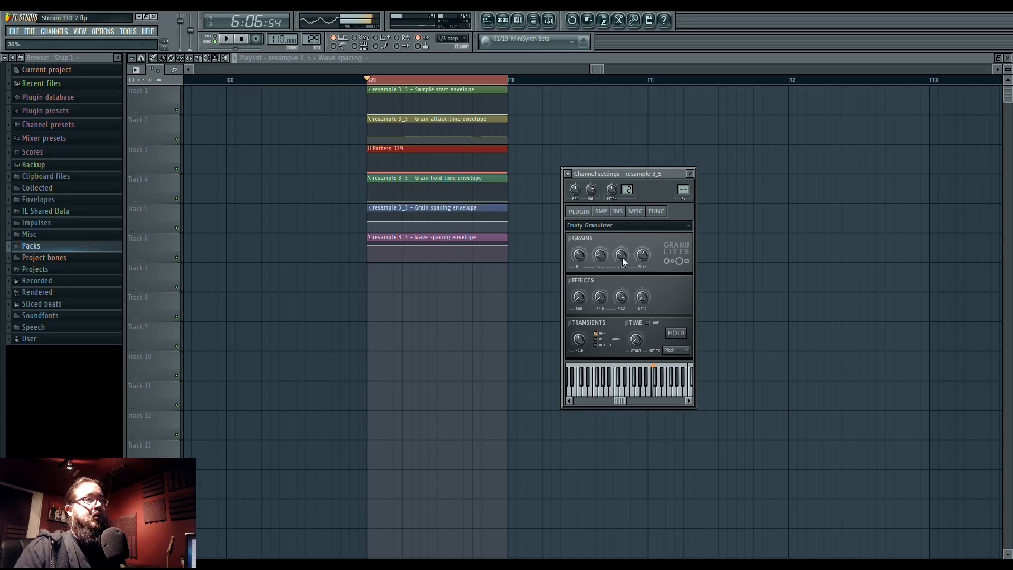
left_click_drag(622, 257, 622, 233)
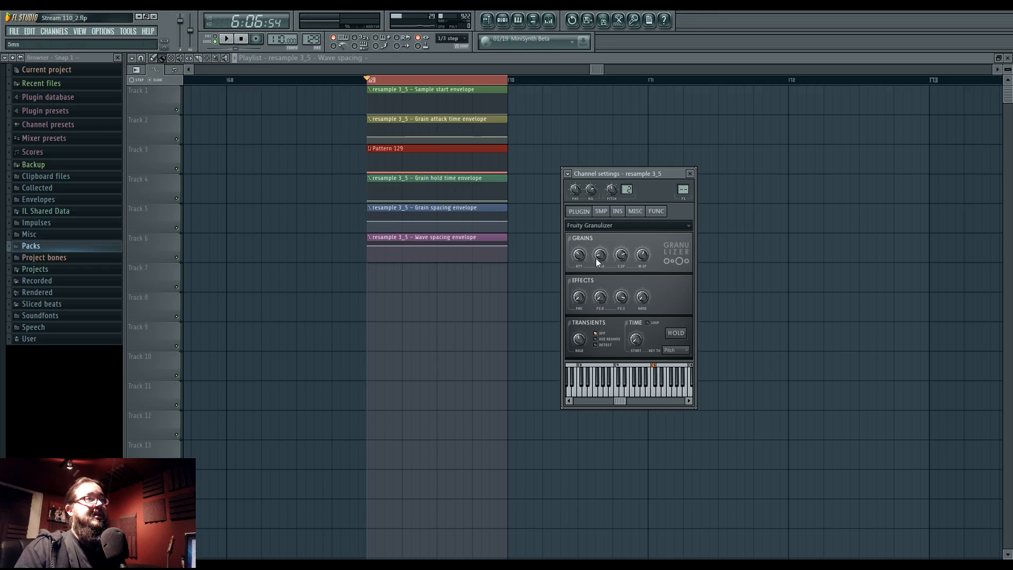
key("q")
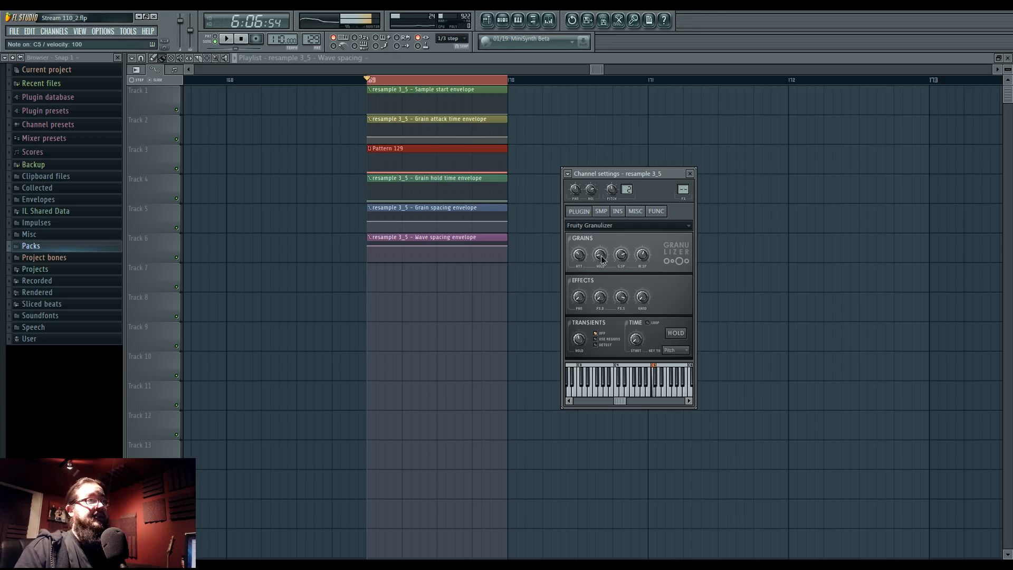
left_click_drag(603, 258, 603, 267)
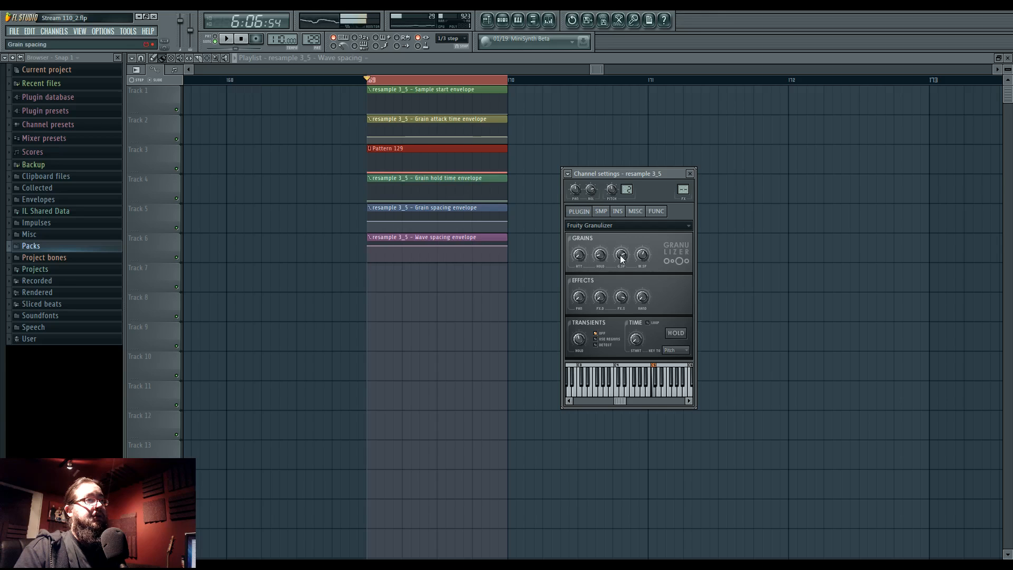
left_click_drag(622, 256, 621, 259)
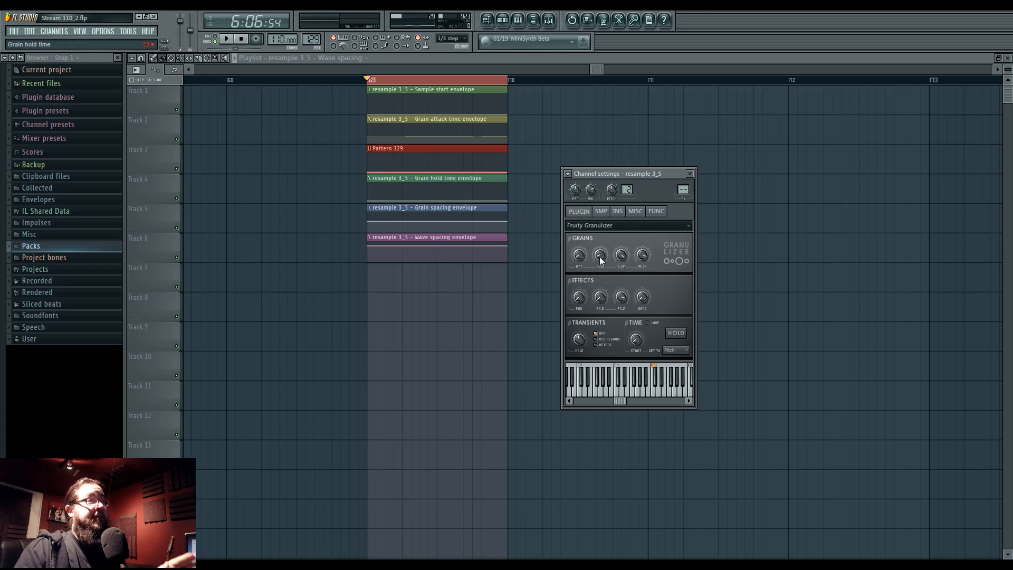
key("Escape")
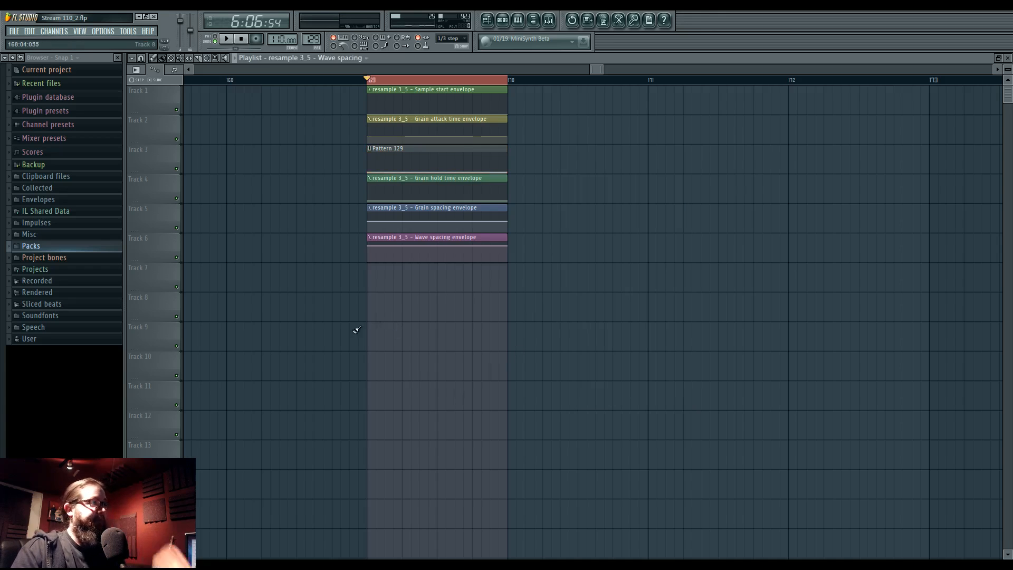
Move the Grain attack time envelope clip to Track 7 and the Sample start envelope clip to Track 8
scroll(344, 325, "up", 3)
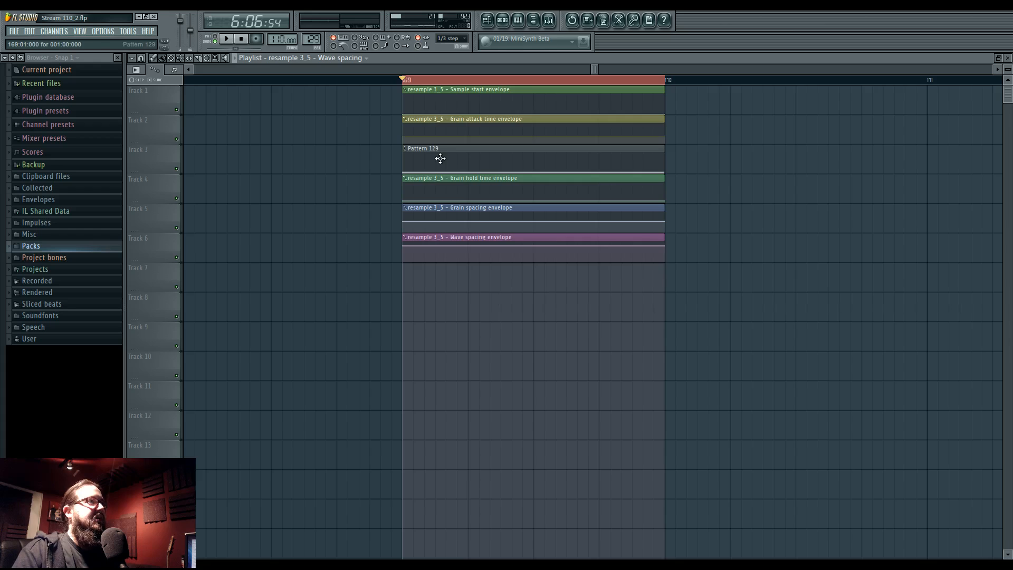
left_click_drag(430, 120, 430, 267)
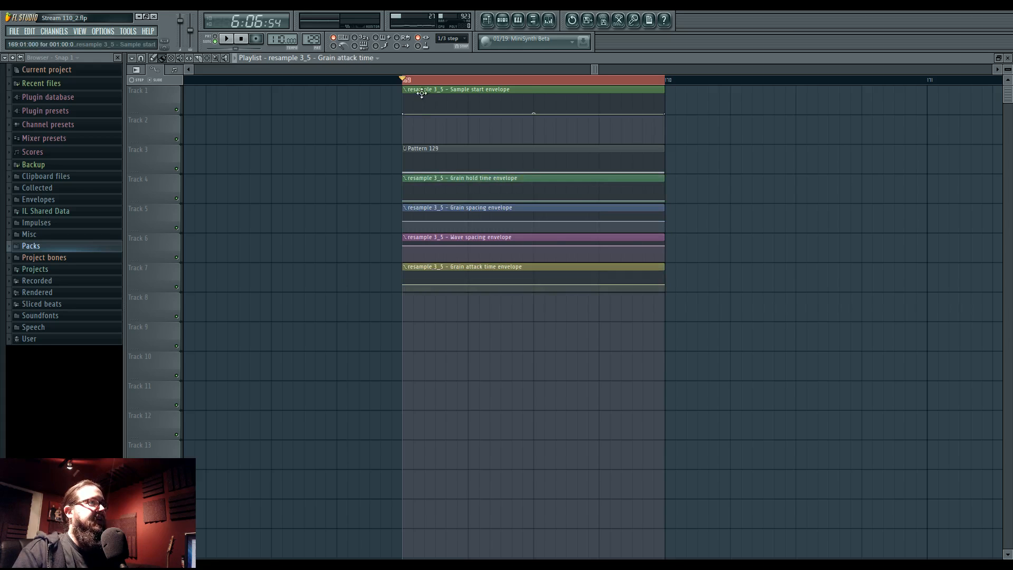
left_click_drag(412, 91, 421, 312)
Try the Granulizer's stereo separation on resample 3_5, create an automation clip for it, and place the clip on Track 9
left_click(502, 20)
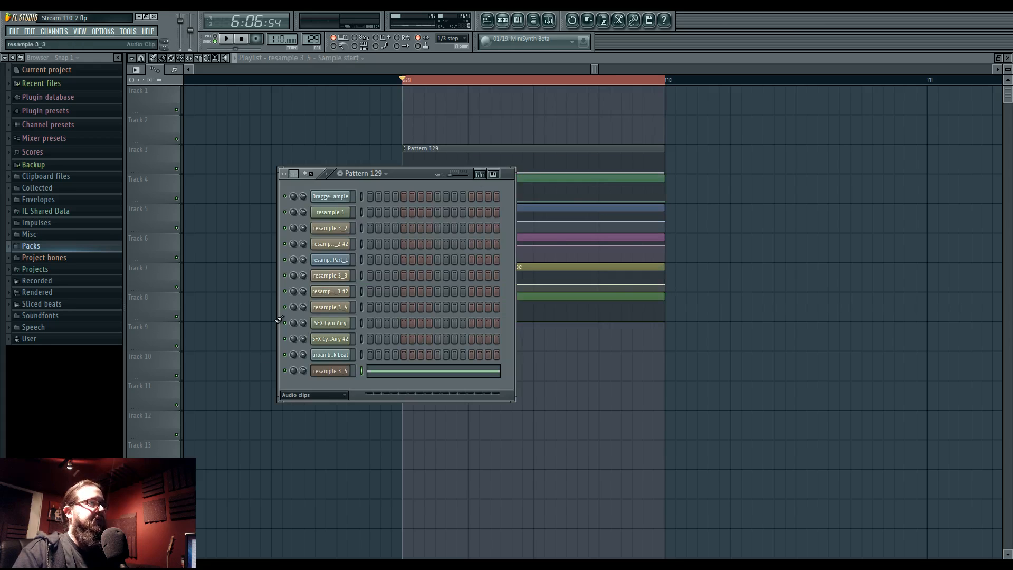
left_click(331, 371)
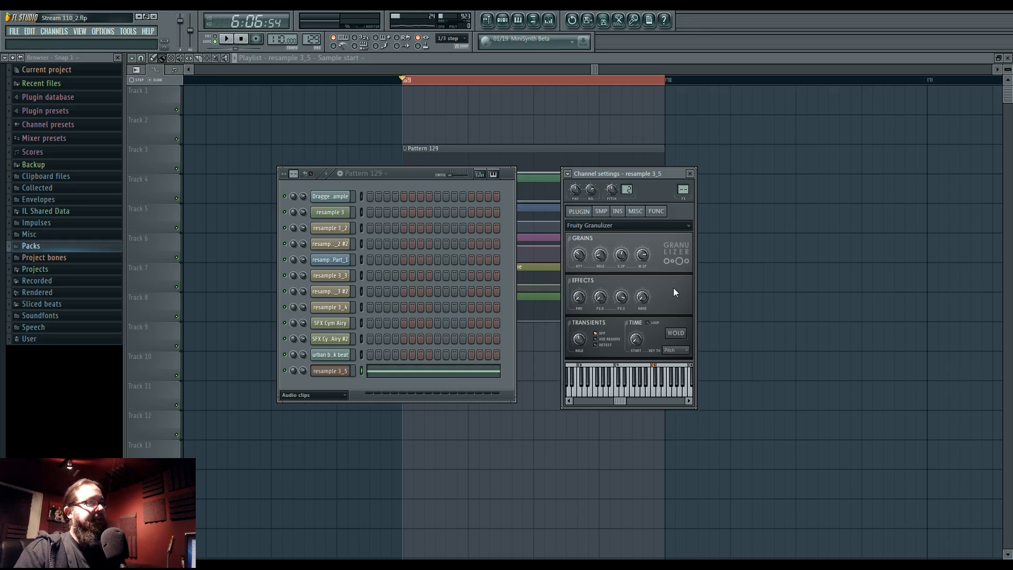
left_click_drag(580, 297, 580, 283)
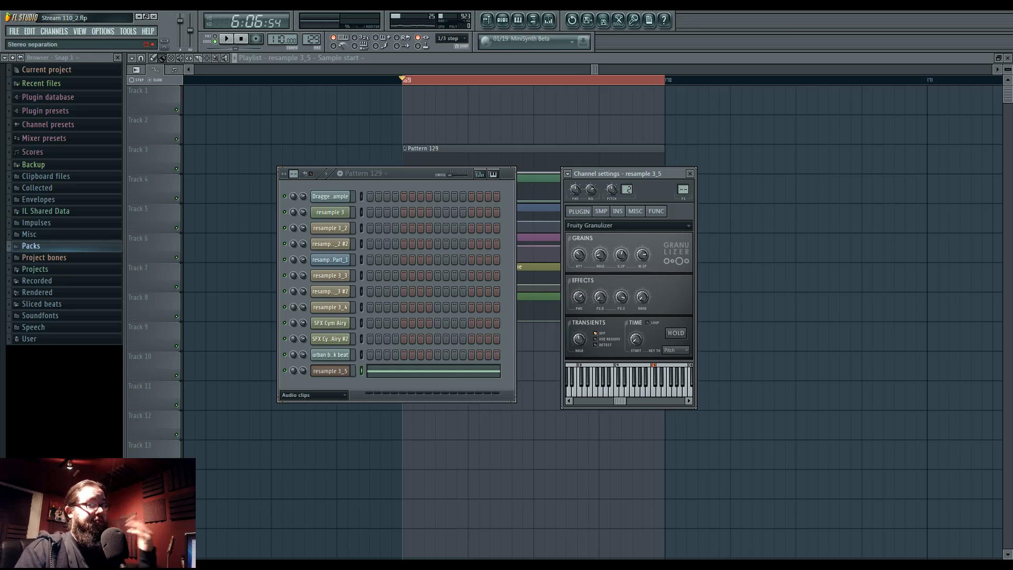
key("q")
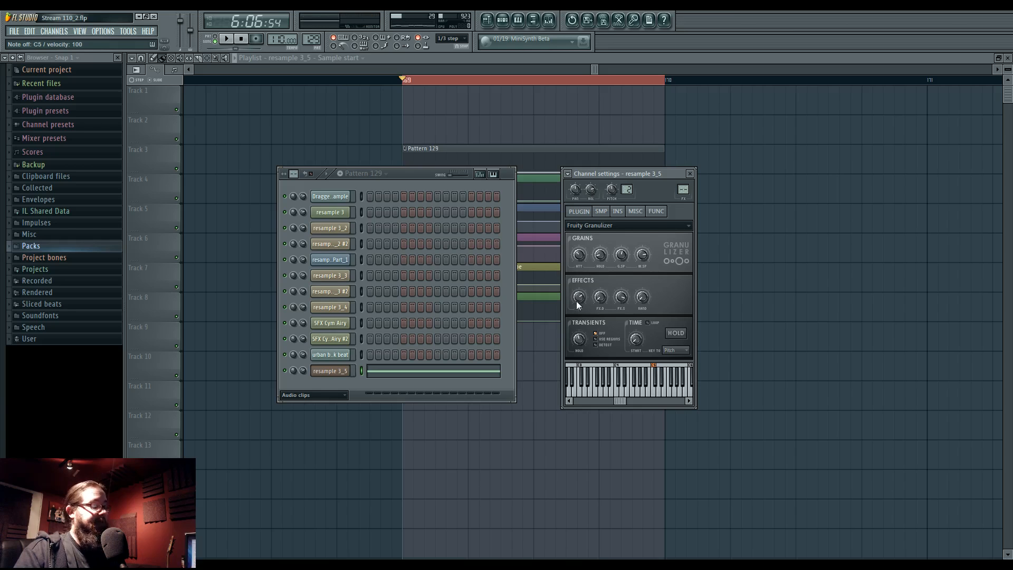
key("q")
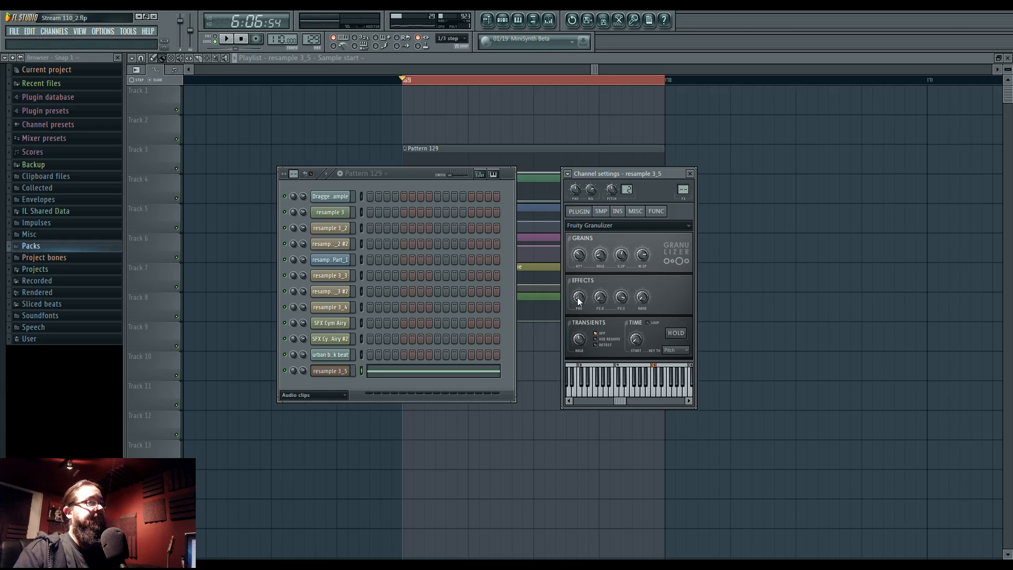
right_click(579, 300)
left_click(622, 361)
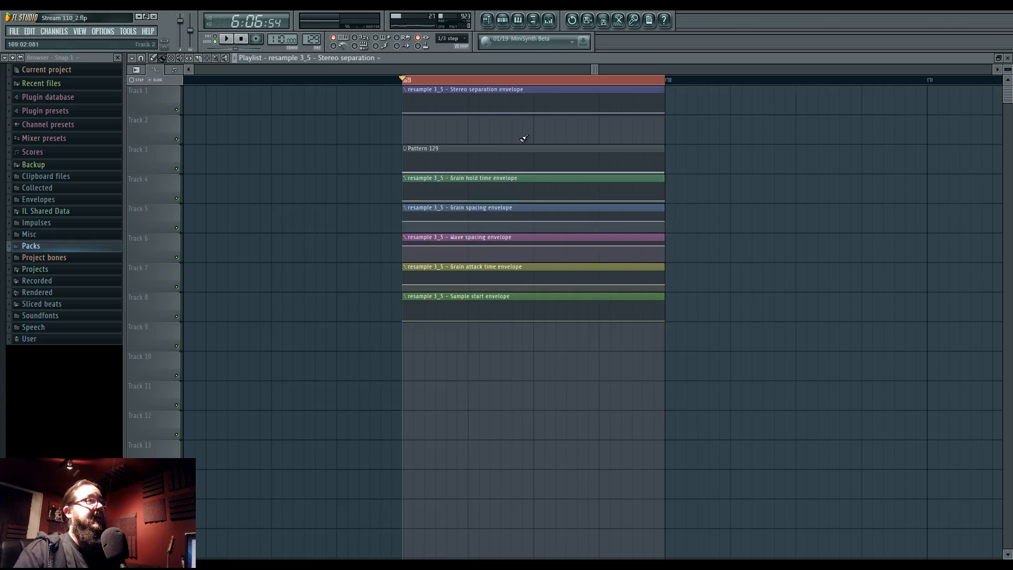
left_click_drag(472, 91, 469, 330)
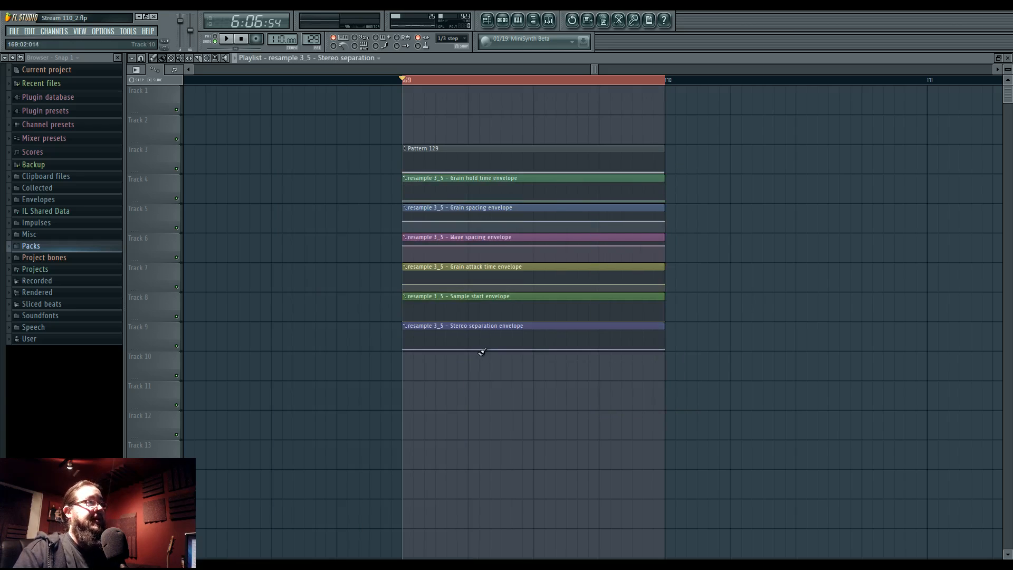
Shorten the note in Pattern 129 to one beat and play back the result
double_click(426, 154)
left_click_drag(293, 284, 186, 283)
left_click(487, 20)
key("space")
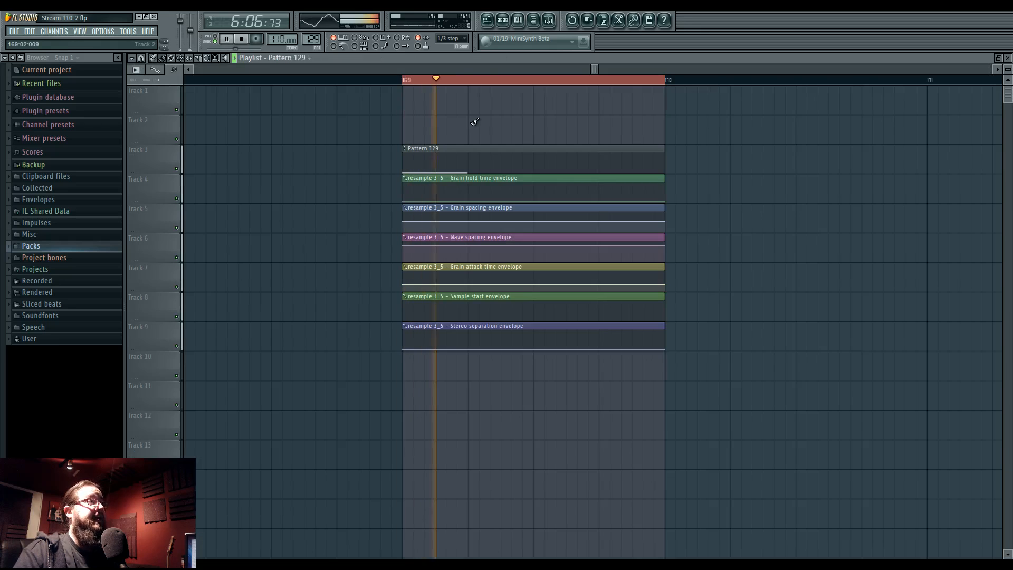
key("space")
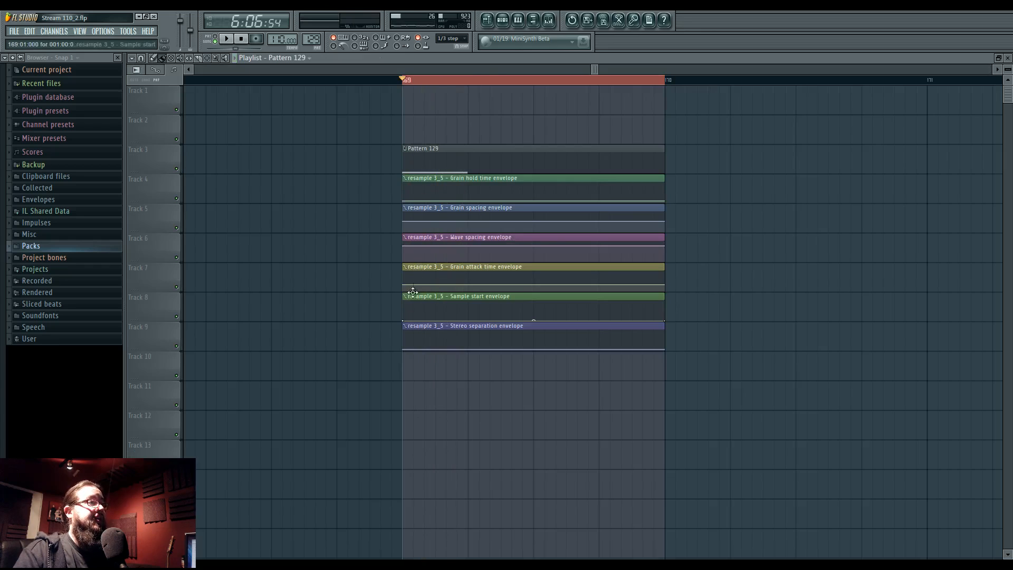
Raise the Sample start envelope's first point, add a 0% point at beat two, and curve the descent between them while auditioning
left_click_drag(407, 320, 406, 310)
key("space")
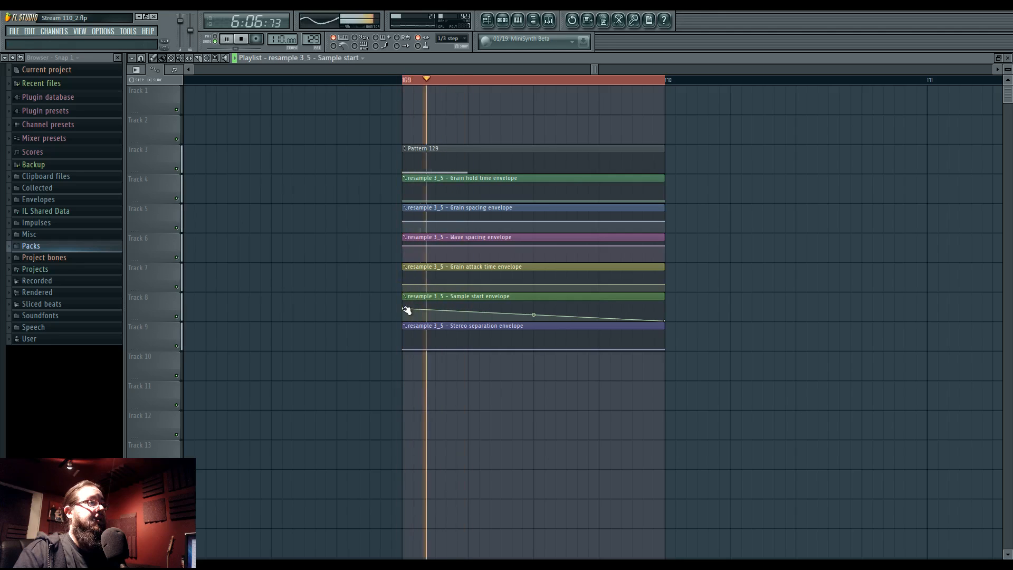
right_click(436, 311)
key("space")
key("space")
left_click_drag(471, 316, 438, 316)
key("space")
key("space")
key("space")
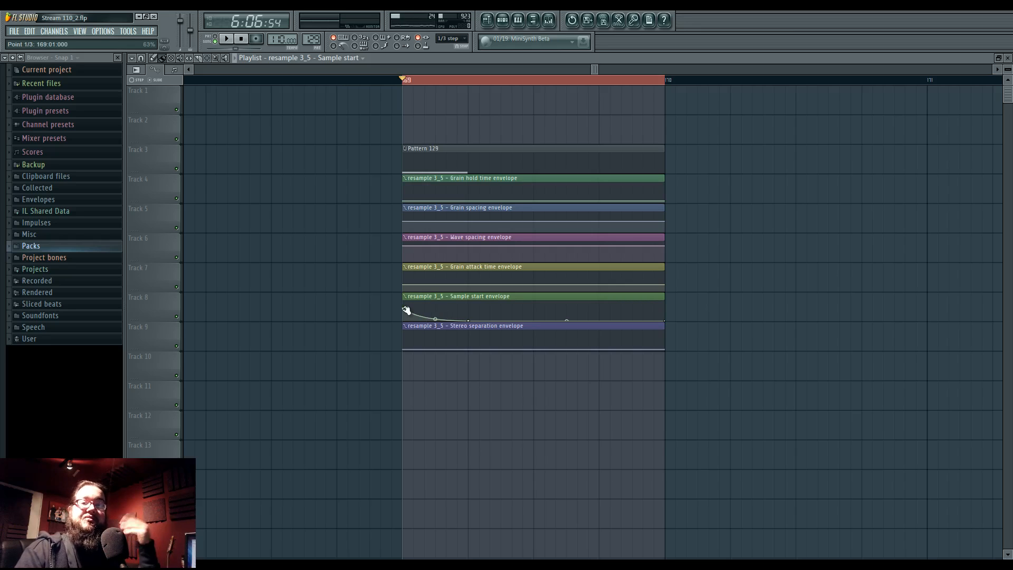
Slightly lower the first point of the Sample start envelope while repeatedly auditioning the start of the loop
key("space")
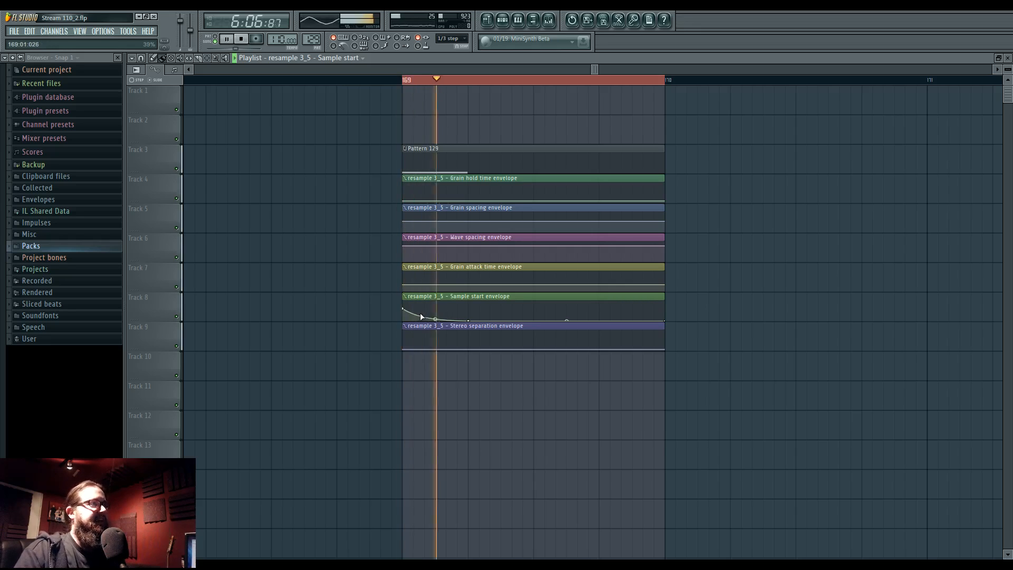
key("space")
key("space")
left_click_drag(404, 309, 405, 309)
key("space")
key("space")
key("space")
key("space")
key("space")
key("space")
key("space")
key("space")
key("space")
key("space")
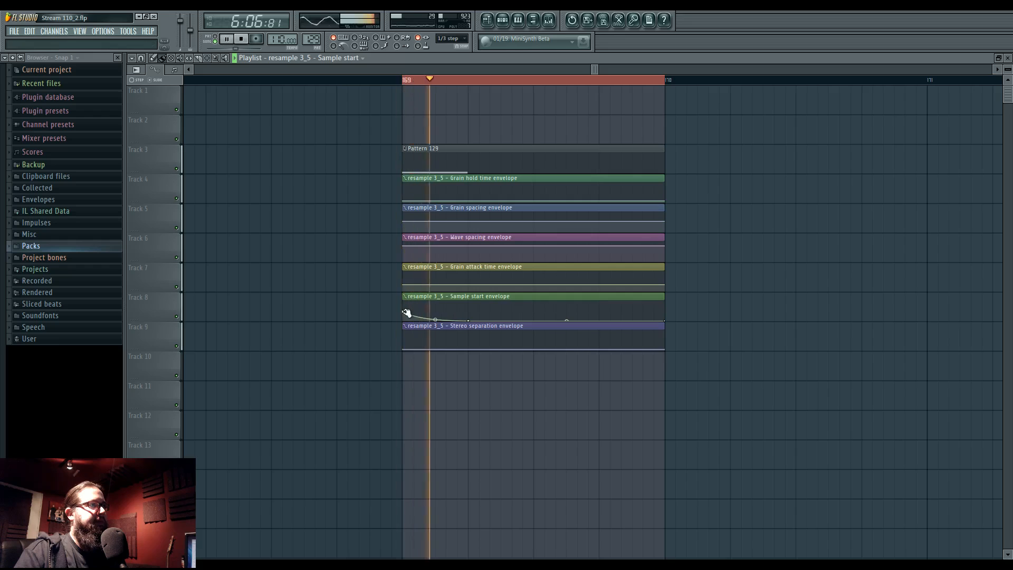
key("space")
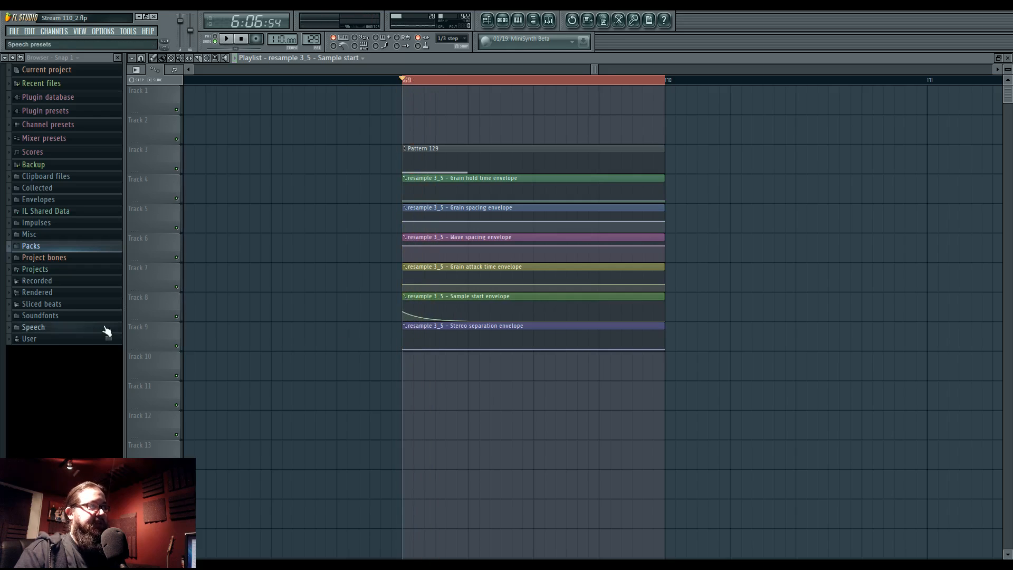
Enlarge Track 8 vertically and delete the Sample start envelope's middle point at beat two
left_click_drag(151, 320, 391, 443)
right_click(468, 439)
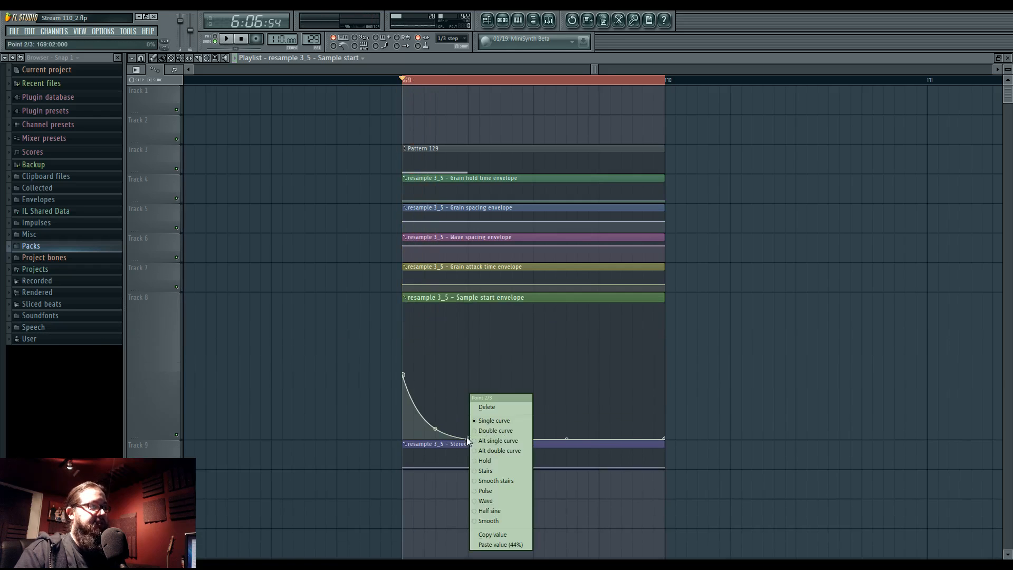
left_click(482, 409)
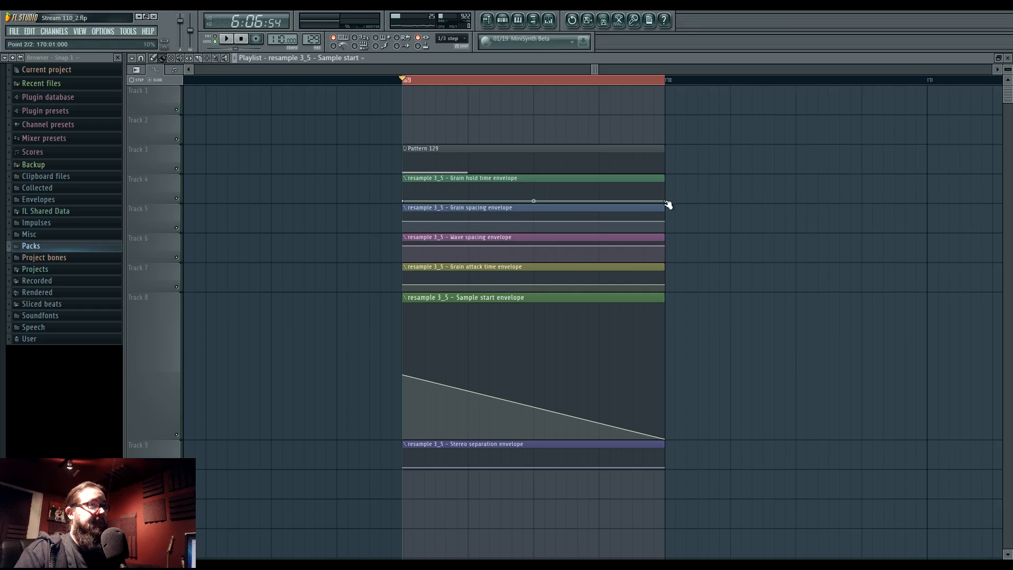
Shorten all six automation envelopes on Tracks 4 to 9 to one beat by moving their end points to beat two
left_click_drag(667, 204, 502, 204)
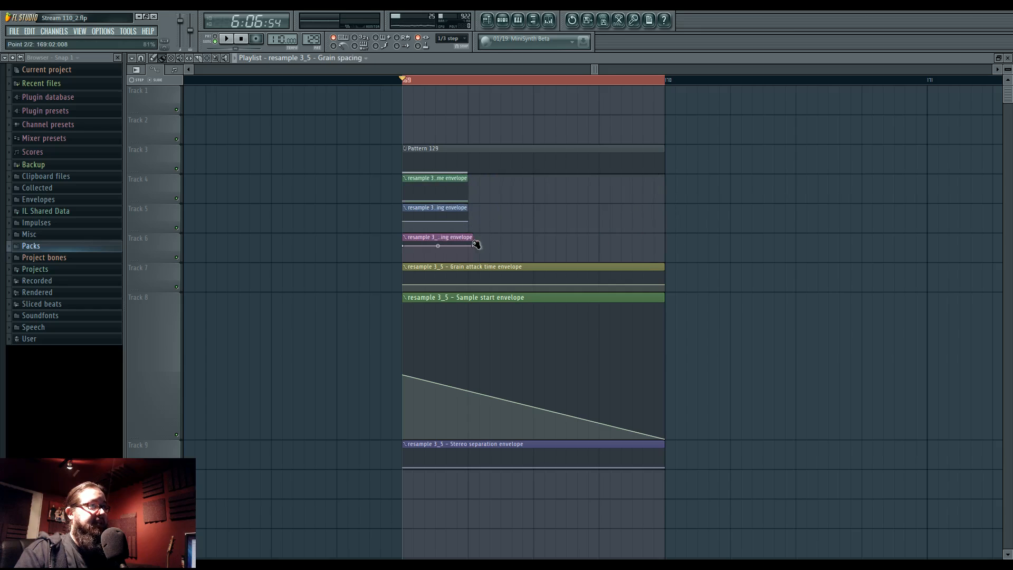
left_click_drag(664, 288, 500, 285)
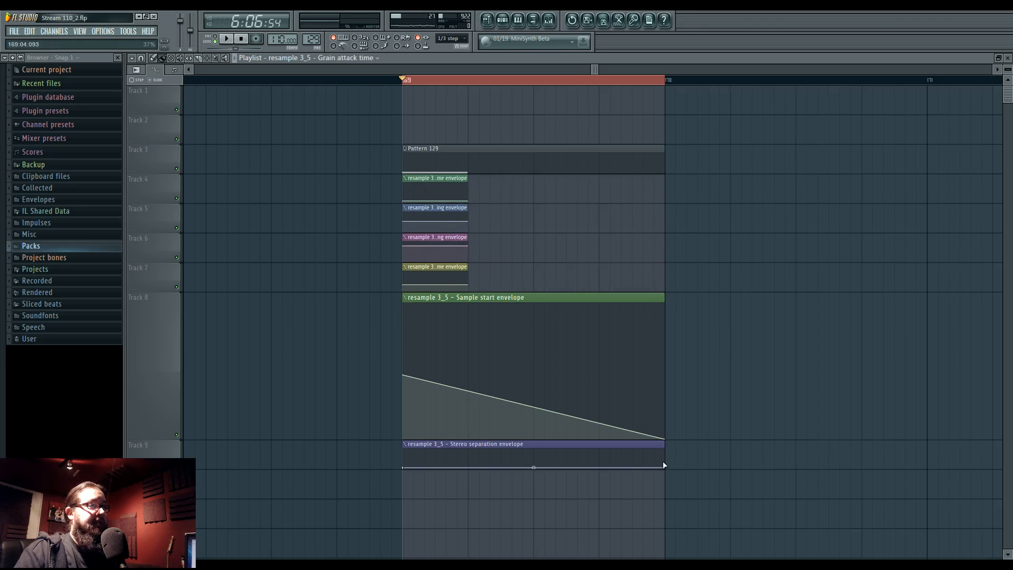
left_click_drag(655, 469, 477, 469)
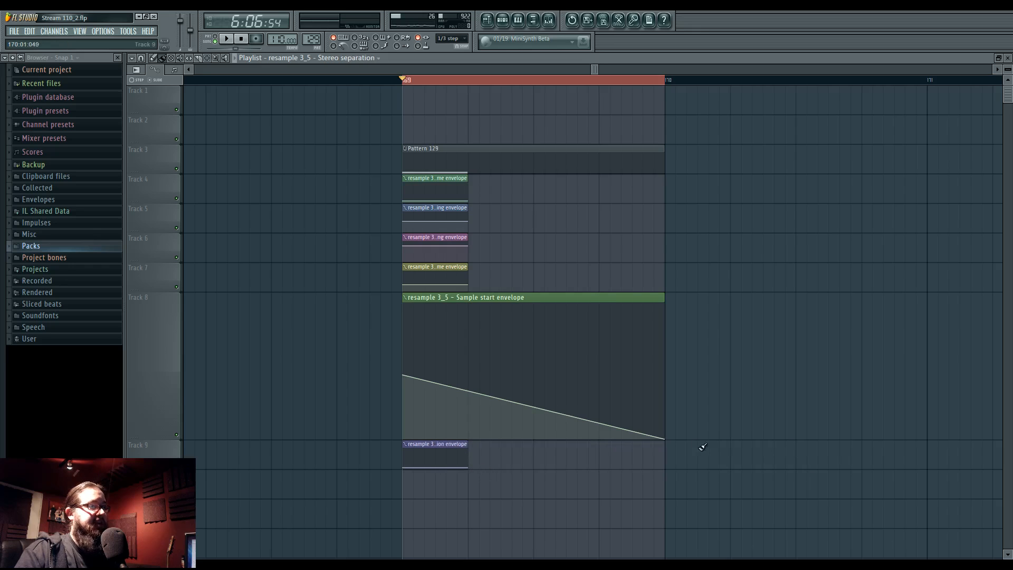
left_click_drag(667, 440, 472, 449)
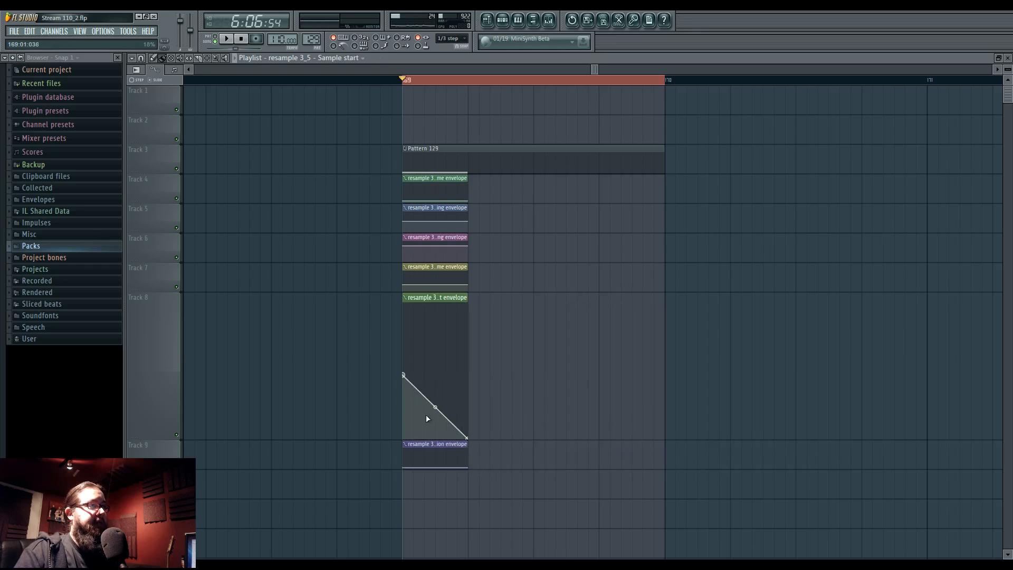
Lower the starting level of the shortened Sample start envelope a little and audition the change
key("space")
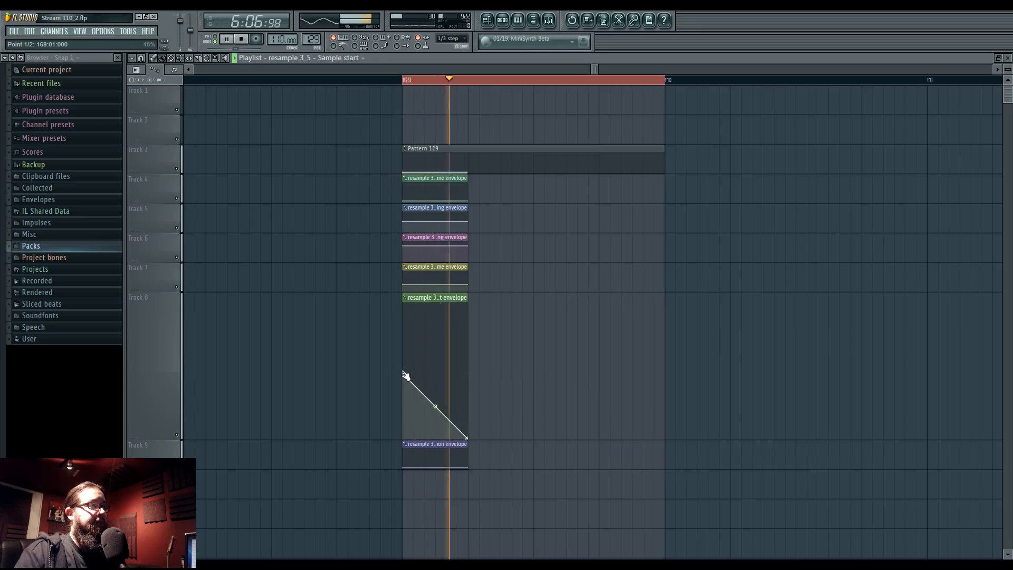
left_click_drag(406, 376, 406, 384)
key("space")
key("space")
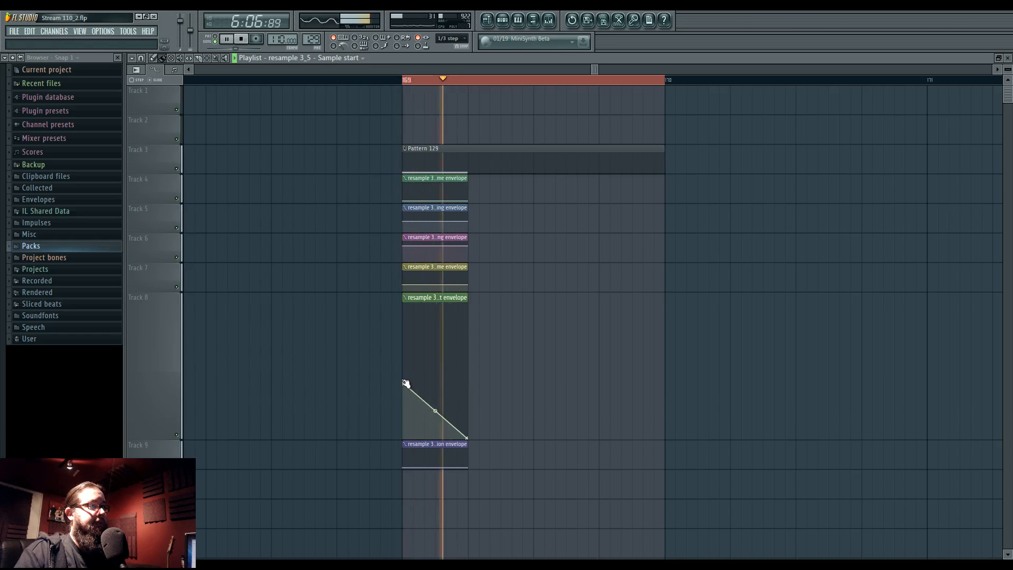
key("space")
key("space")
key("space")
Raise the first point of the Grain hold time envelope and bend its curve lower through the middle while auditioning
scroll(384, 395, "up", 2)
scroll(391, 395, "up", 4)
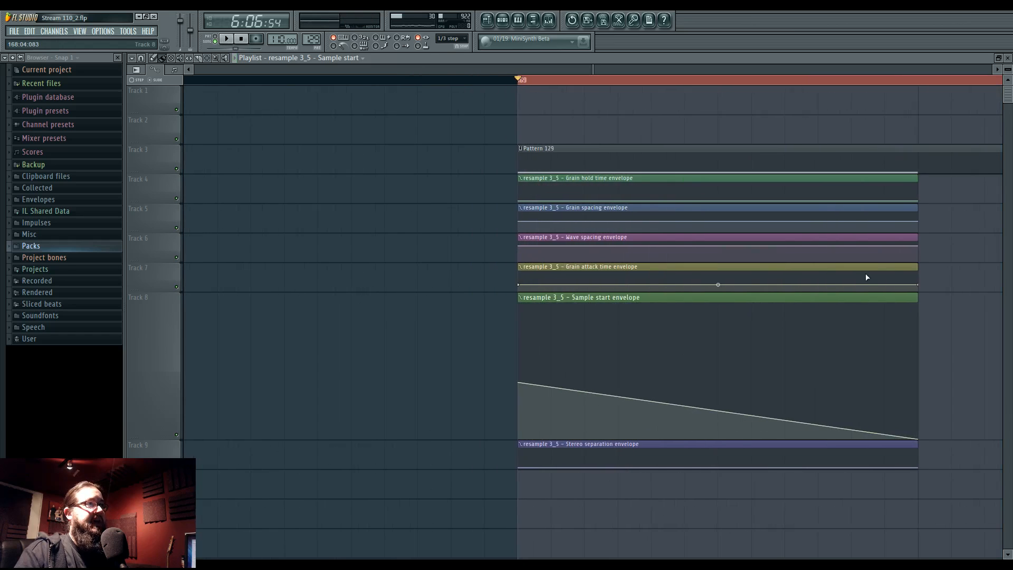
scroll(477, 167, "right", 2)
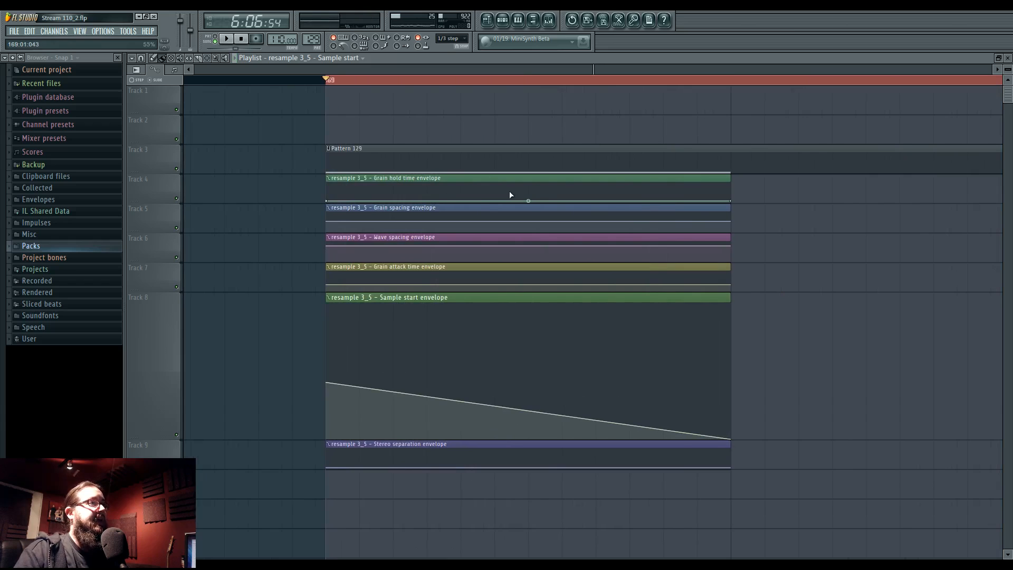
key("space")
mouse_move(528, 200)
left_mouse_down()
mouse_move(526, 190)
mouse_move(529, 204)
left_mouse_up()
key("space")
key("space")
key("space")
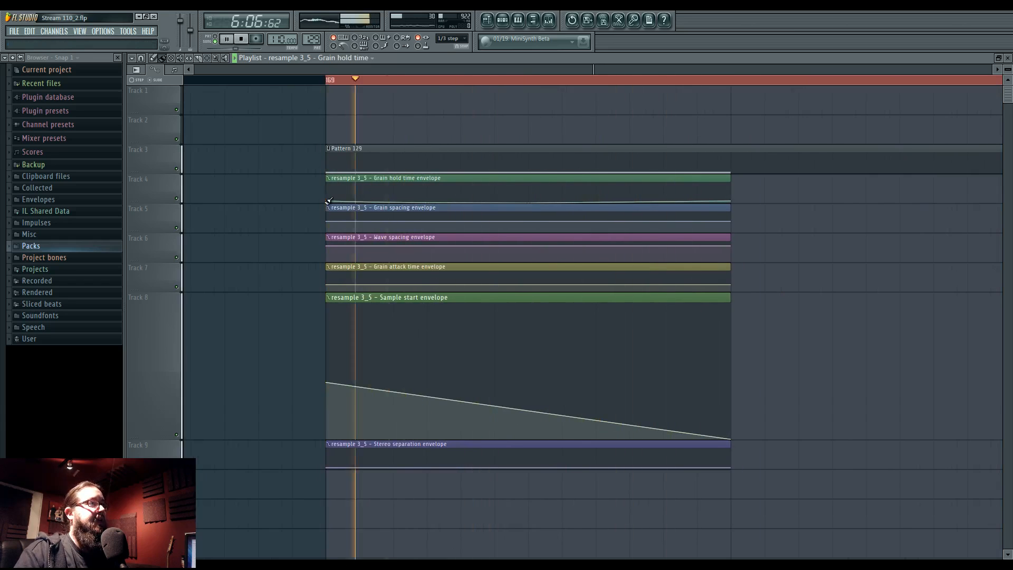
left_click_drag(326, 202, 327, 192)
key("space")
key("space")
Add a middle point to the Wave spacing envelope and lower its start, and arch the Grain spacing envelope upward with a raised middle point
left_click(494, 247)
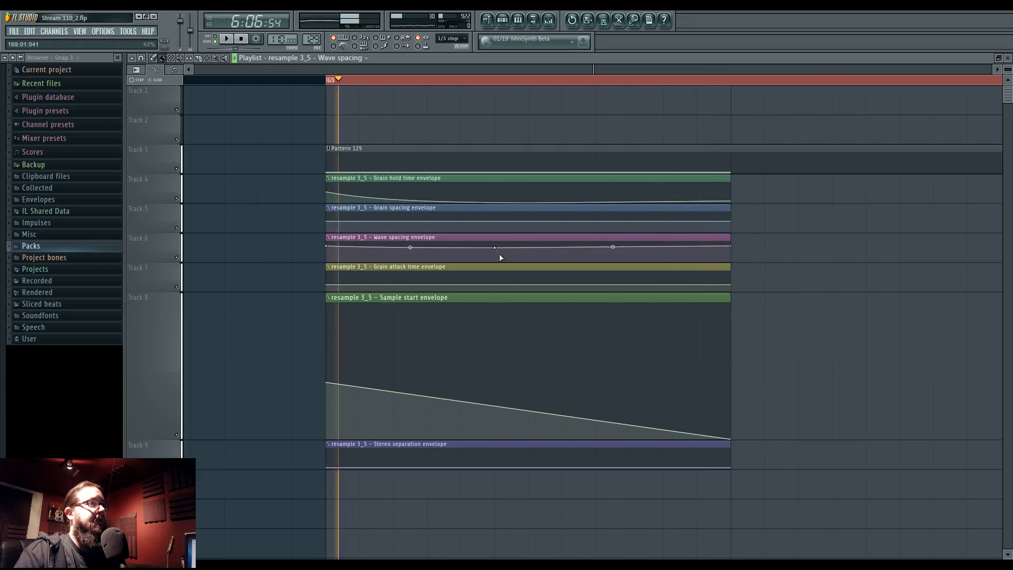
left_click_drag(494, 247, 495, 247)
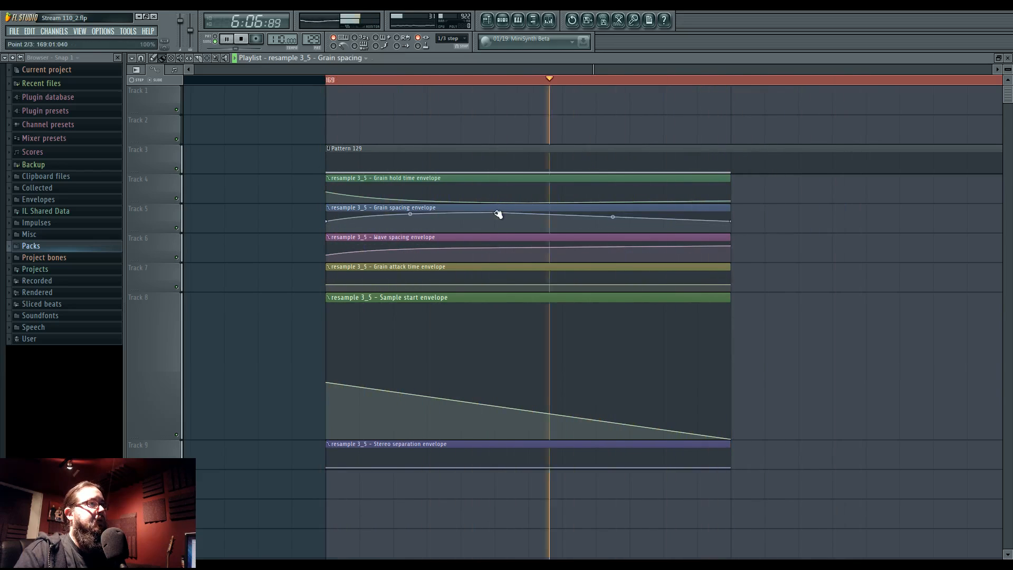
left_click_drag(497, 222, 498, 217)
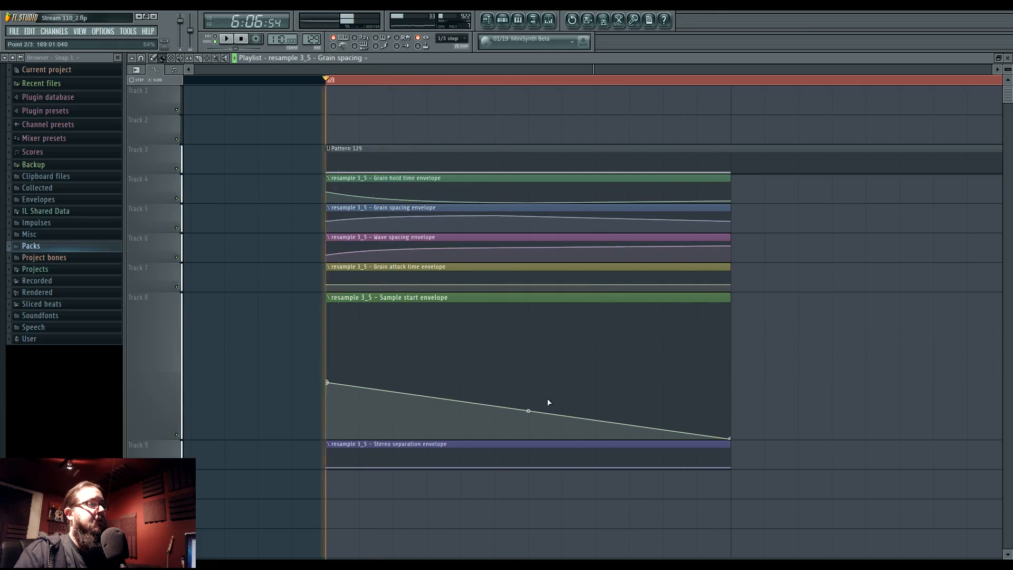
Raise the end of the Stereo separation envelope and add a middle point at the bottom of the Grain attack time envelope
left_click_drag(731, 467, 733, 439)
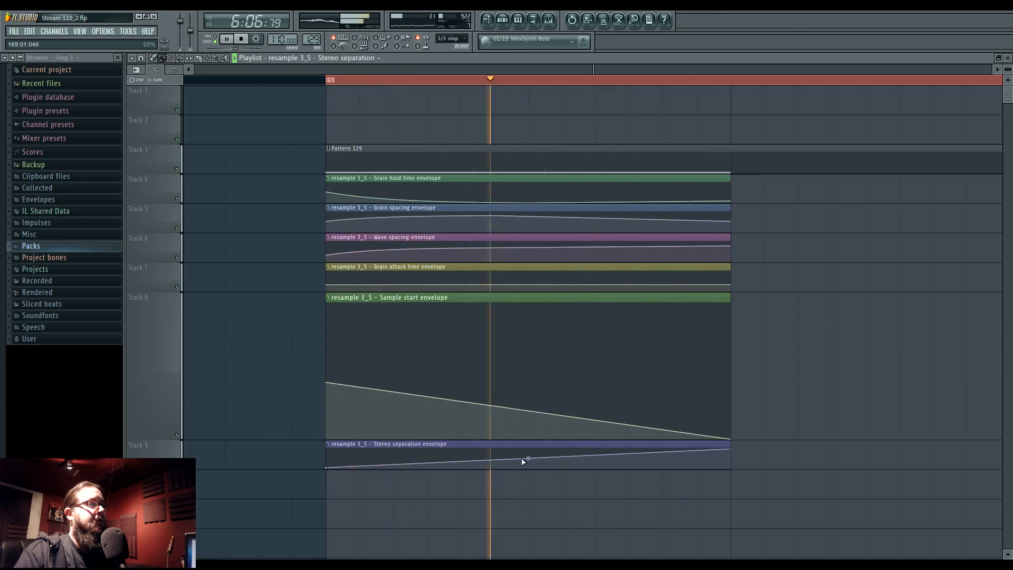
right_click(423, 276)
key("space")
key("space")
key("space")
left_click_drag(423, 276, 425, 303)
Drop the Grain attack time envelope's first point to the bottom and lower the Sample start envelope's starting level while auditioning
key("space")
key("space")
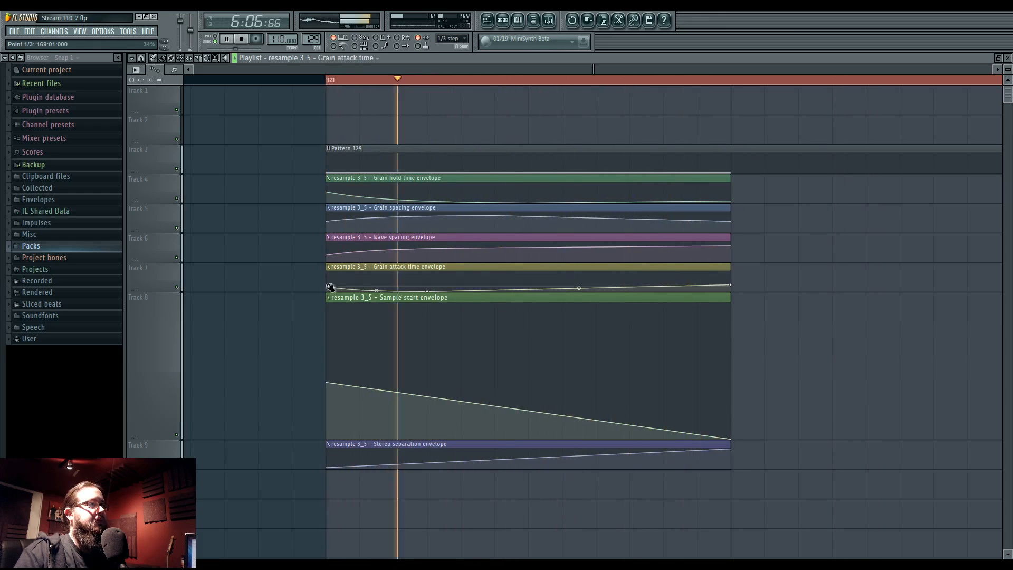
mouse_move(327, 382)
left_mouse_down()
mouse_move(331, 355)
mouse_move(331, 413)
mouse_move(330, 399)
left_mouse_up()
key("space")
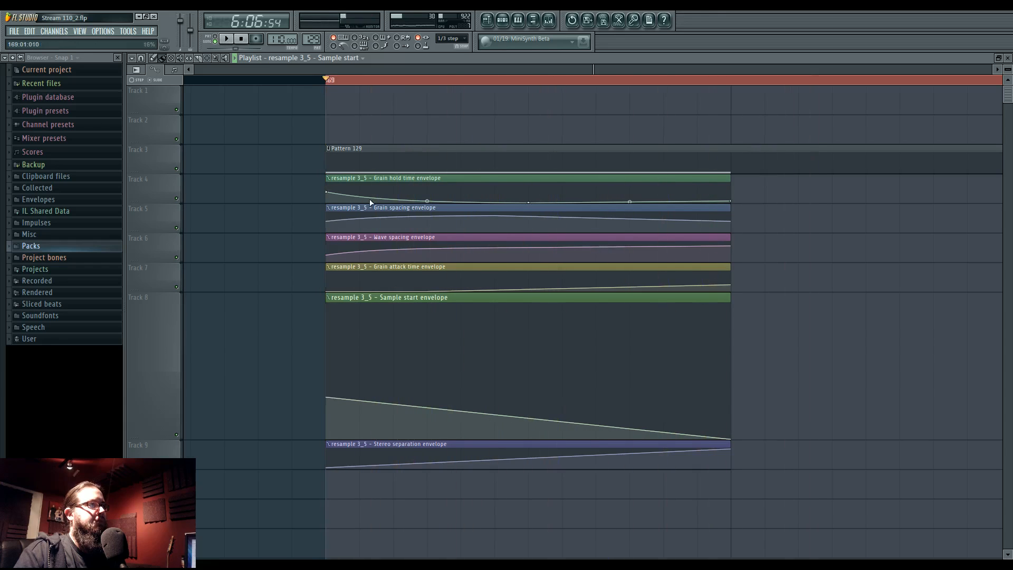
Try Pattern 129's C5 note at higher pitches such as G5 and G#5, and audition the pattern in song mode
double_click(375, 172)
scroll(204, 277, "up", 2)
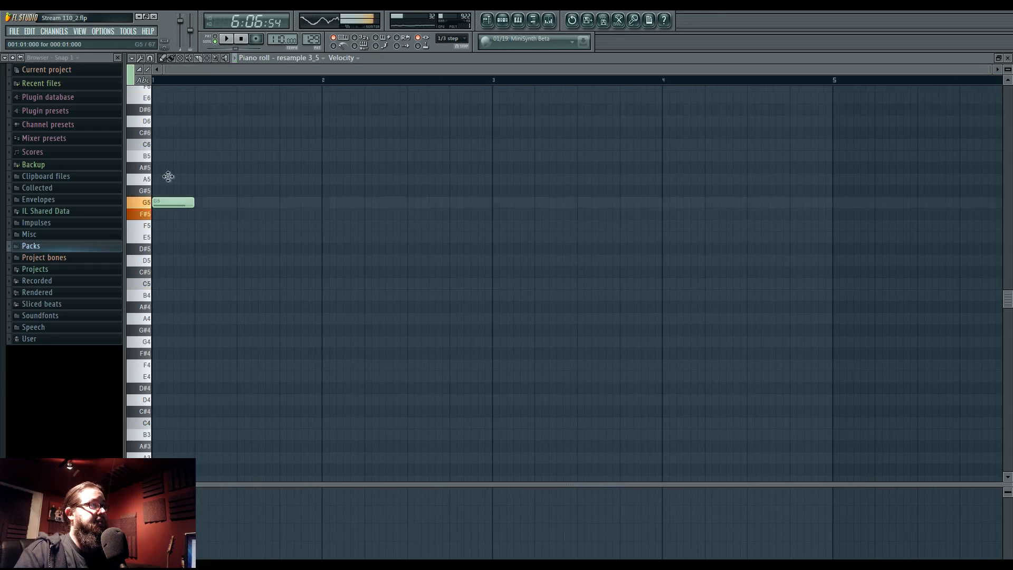
left_click_drag(169, 283, 174, 161)
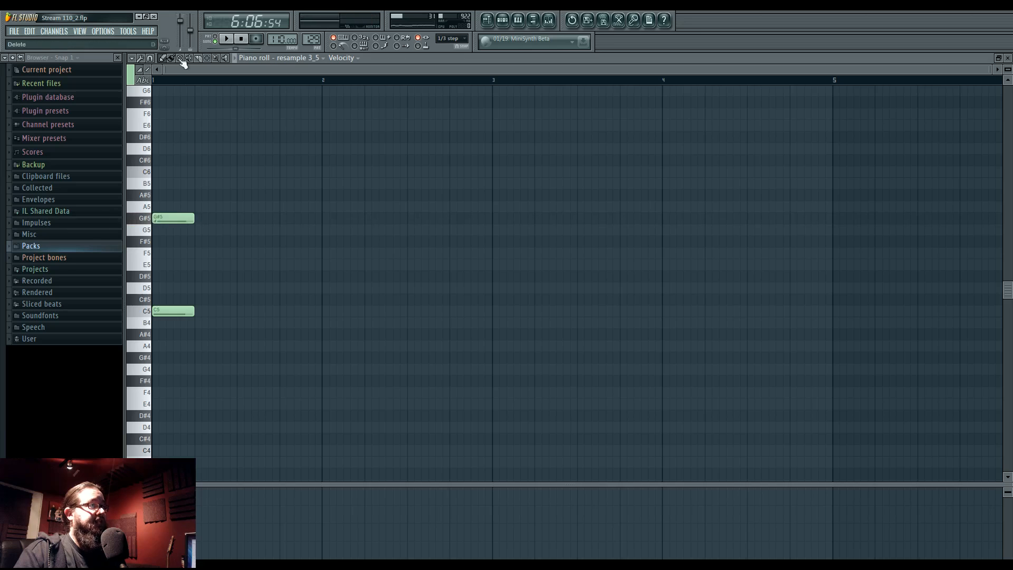
left_click_drag(175, 218, 181, 338)
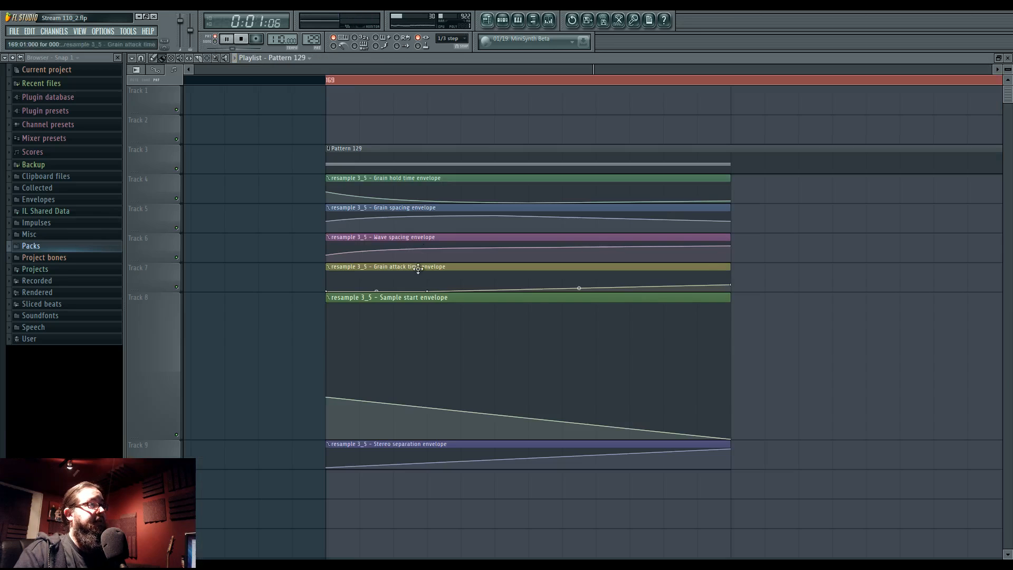
left_click(215, 41)
key("space")
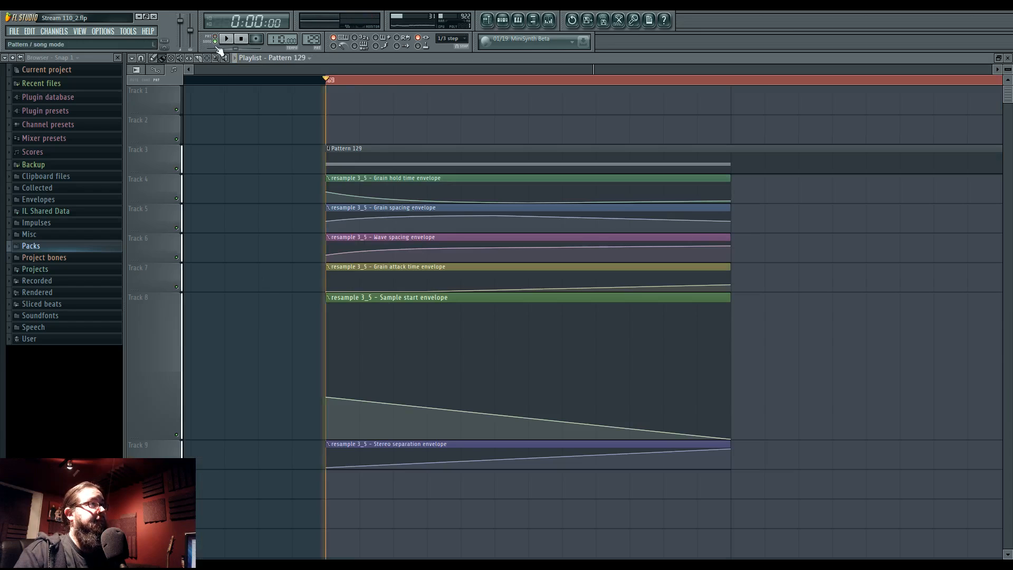
key("space")
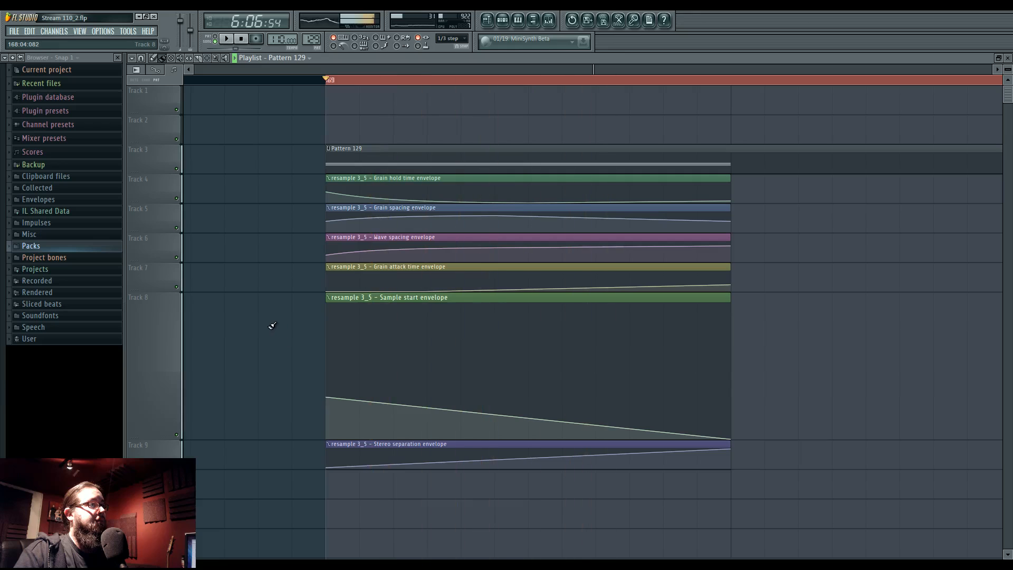
Straighten the Grain spacing envelope into a rising ramp by deleting its middle point, raising its end and lowering its start to about 13%
right_click(494, 216)
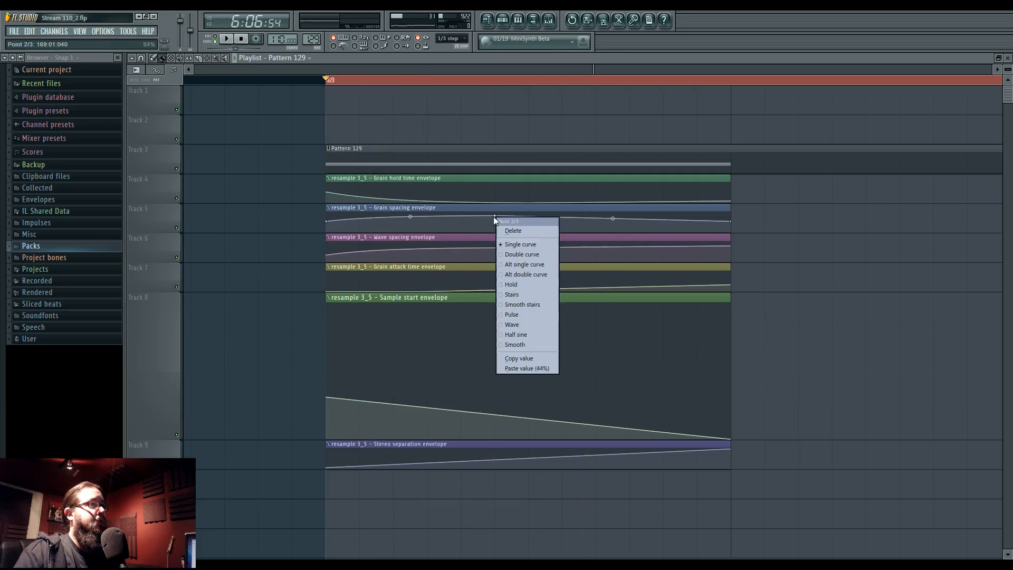
left_click(510, 231)
key("space")
left_click_drag(730, 221, 731, 215)
key("space")
key("space")
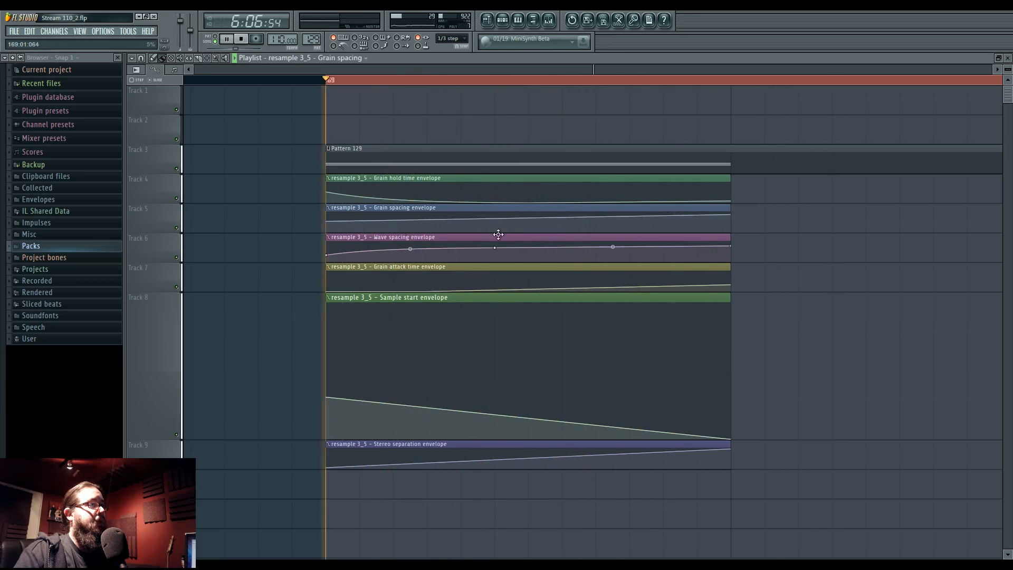
left_click_drag(328, 222, 330, 229)
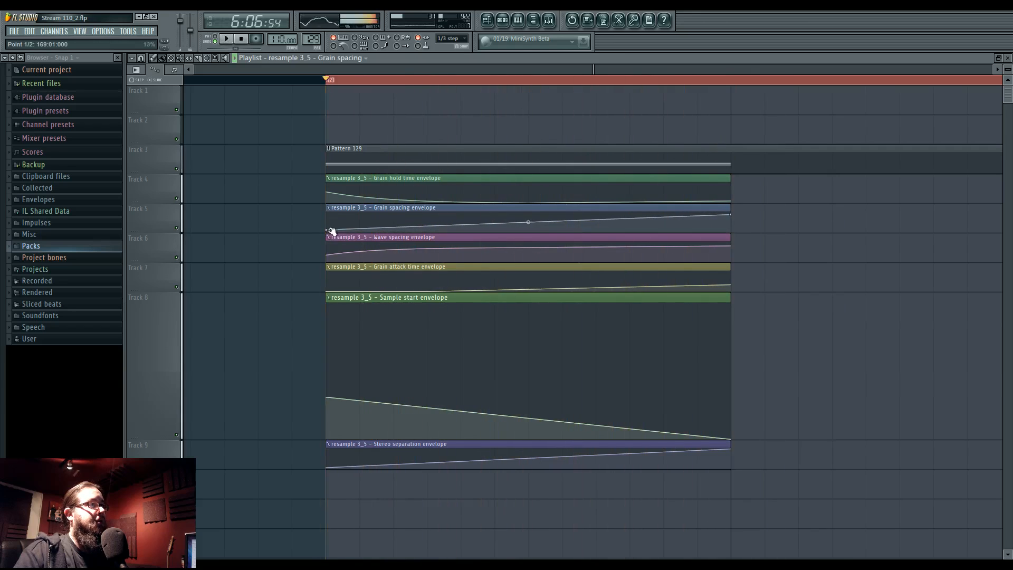
Lower the middle point of the Wave spacing envelope to about 18% and its first point to 0%, auditioning the change
left_click(498, 251)
left_click_drag(498, 251, 498, 257)
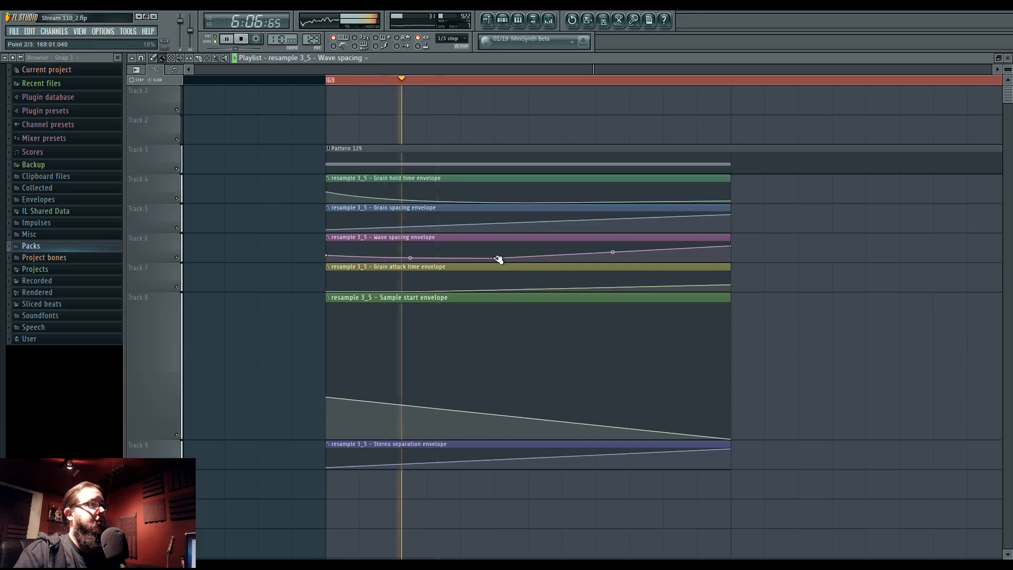
key("space")
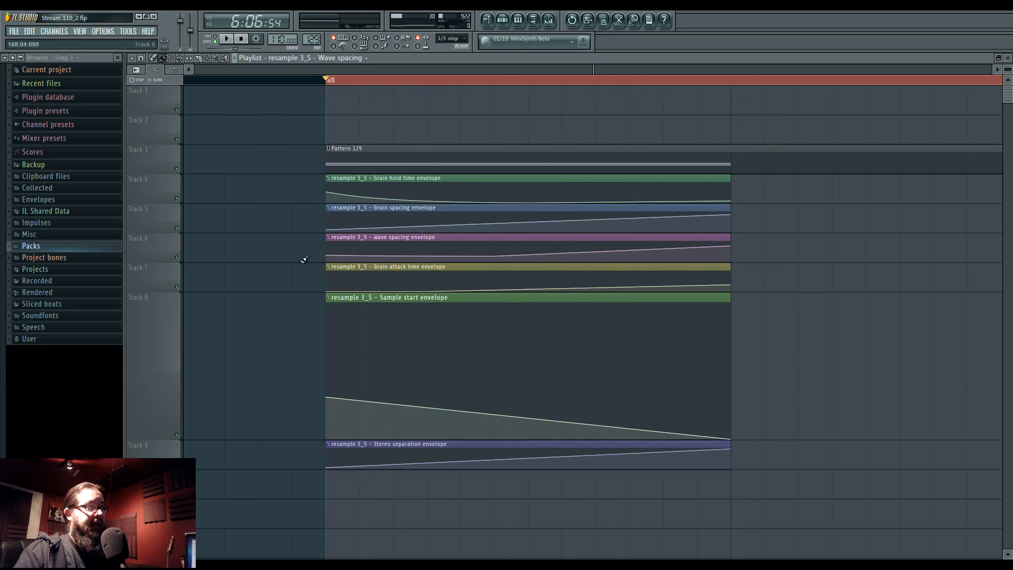
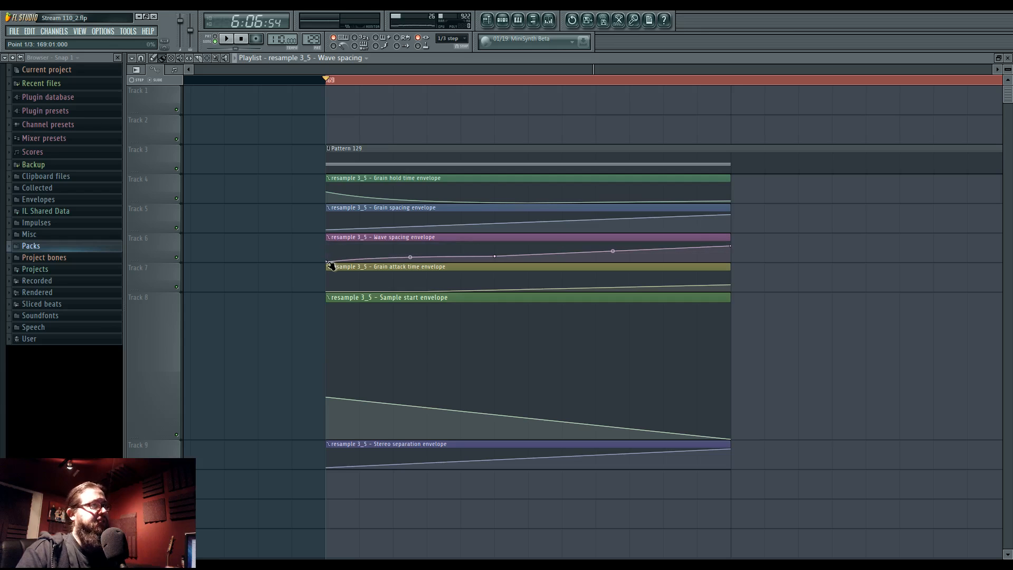
key("space")
key("space")
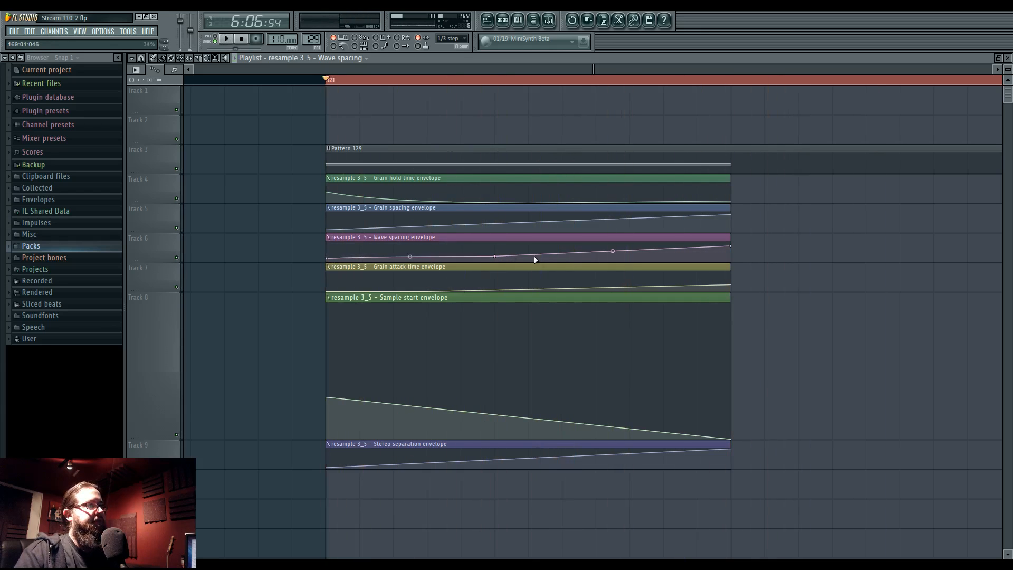
Compare Wave spacing envelope starting levels of about 24% and 34% by ear, and return the first point to the bottom
key("space")
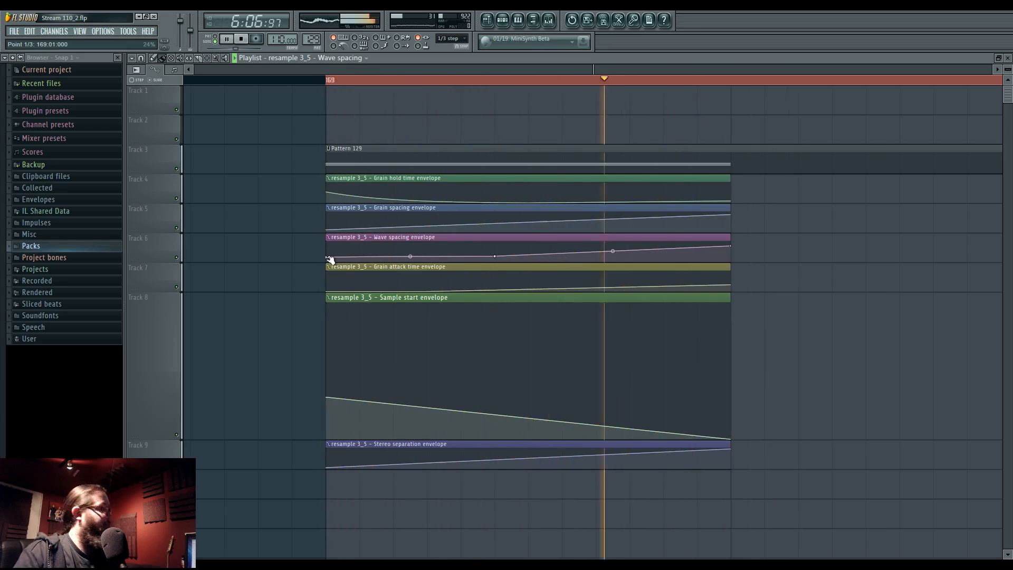
key("space")
key("space")
key("space")
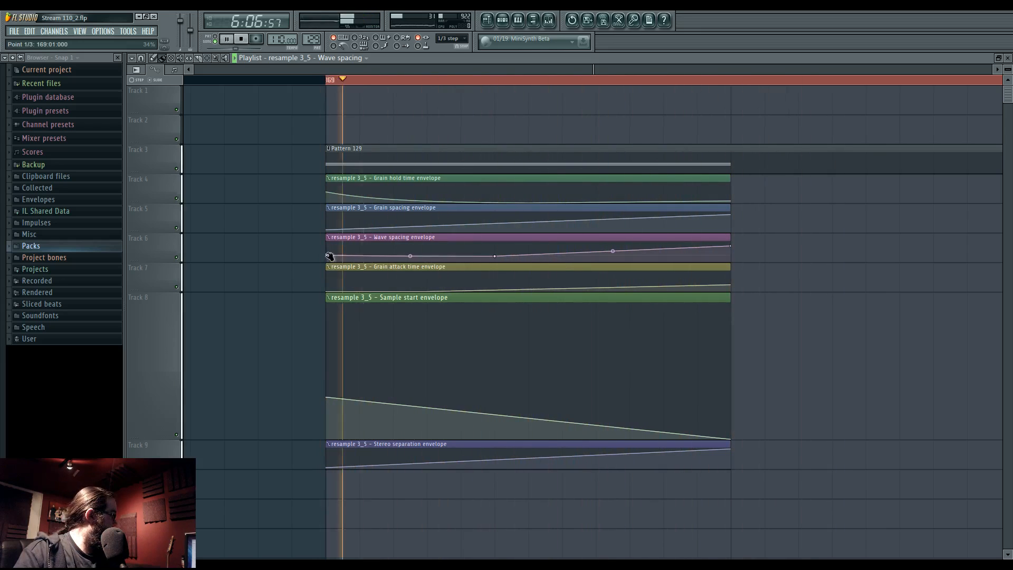
key("space")
key("space")
key("space")
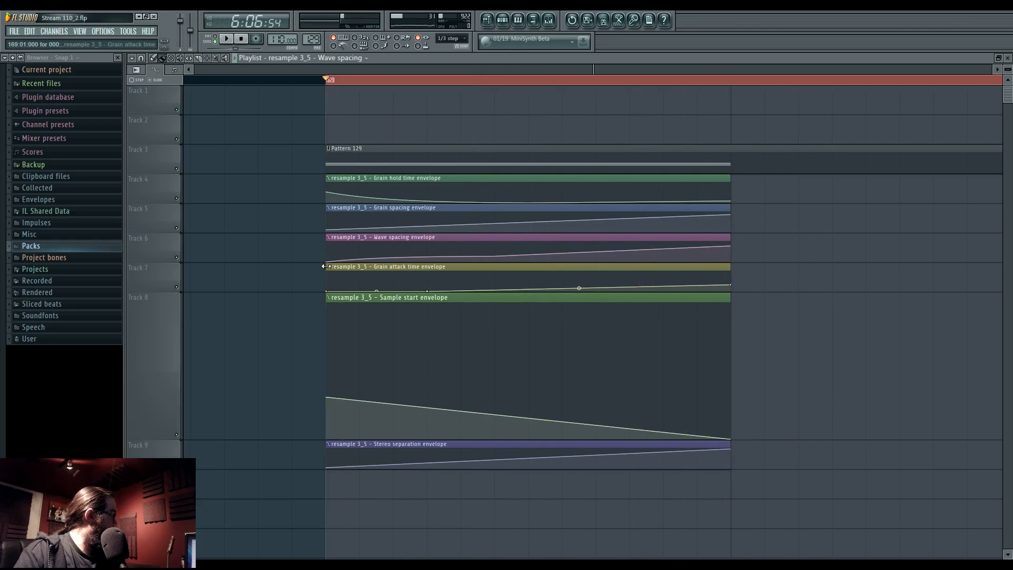
key("space")
key("space")
Raise the first point of the Grain attack time envelope so the curve falls steeply to its middle point, auditioning the change
left_click_drag(330, 290, 329, 285)
key("space")
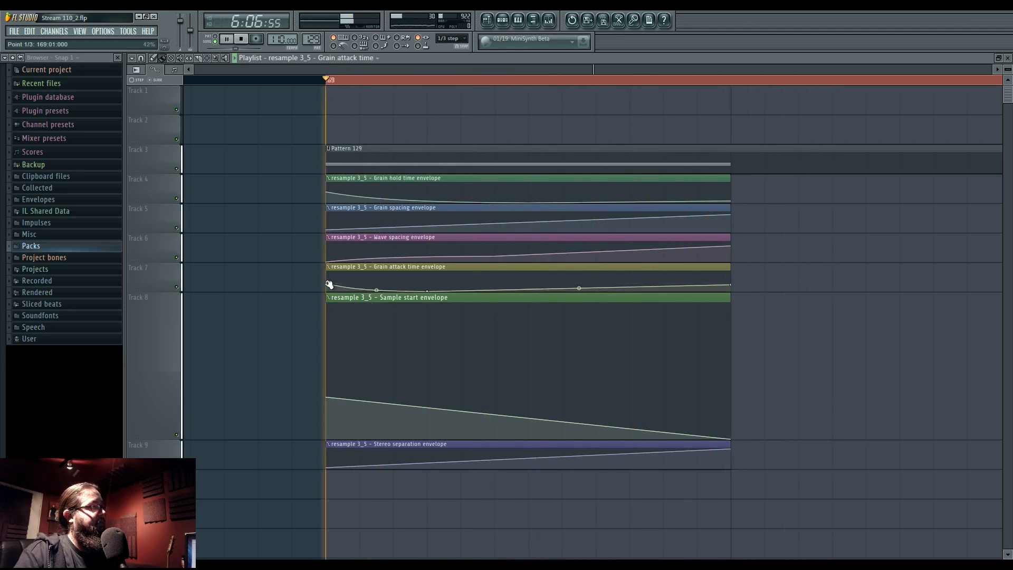
key("space")
key("space")
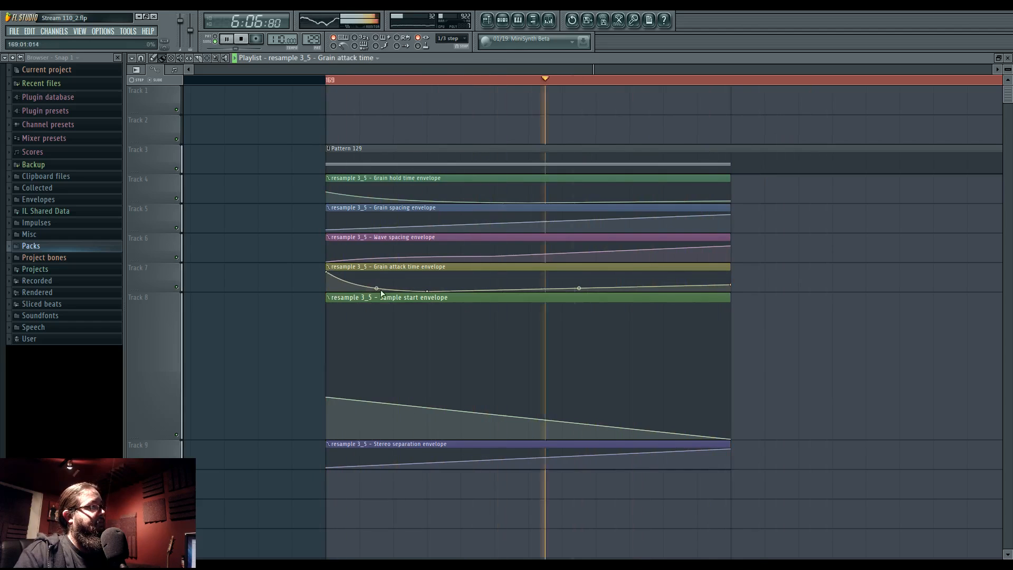
key("space")
left_click_drag(329, 273, 329, 278)
key("space")
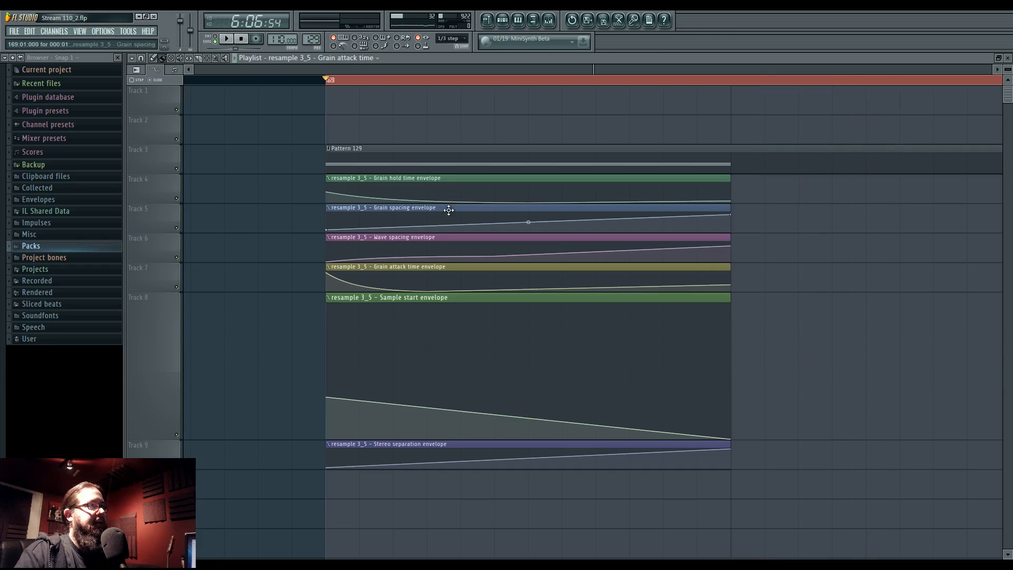
Raise the end point of the Grain spacing envelope slightly and audition the change
key("space")
mouse_move(730, 215)
left_mouse_down()
mouse_move(735, 224)
mouse_move(737, 183)
mouse_move(732, 203)
left_mouse_up()
key("space")
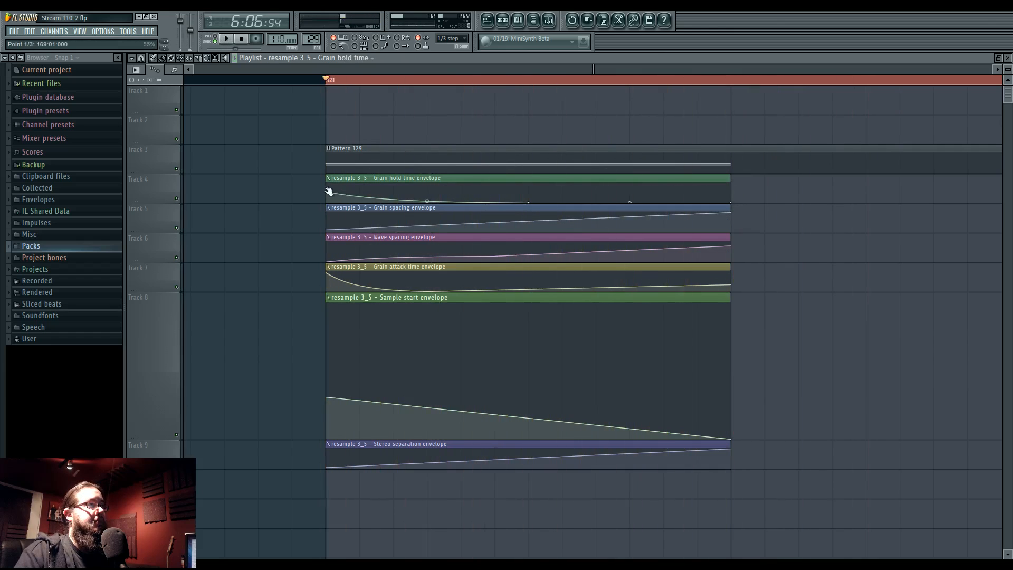
Lower the first point of the Grain hold time envelope slightly and replay the sound to compare
left_click_drag(328, 191, 329, 195)
key("space")
key("space")
key("space")
key("space")
Lower the starting level of the Sample start envelope a little more and audition the result
left_click_drag(331, 398, 330, 400)
key("space")
key("space")
key("space")
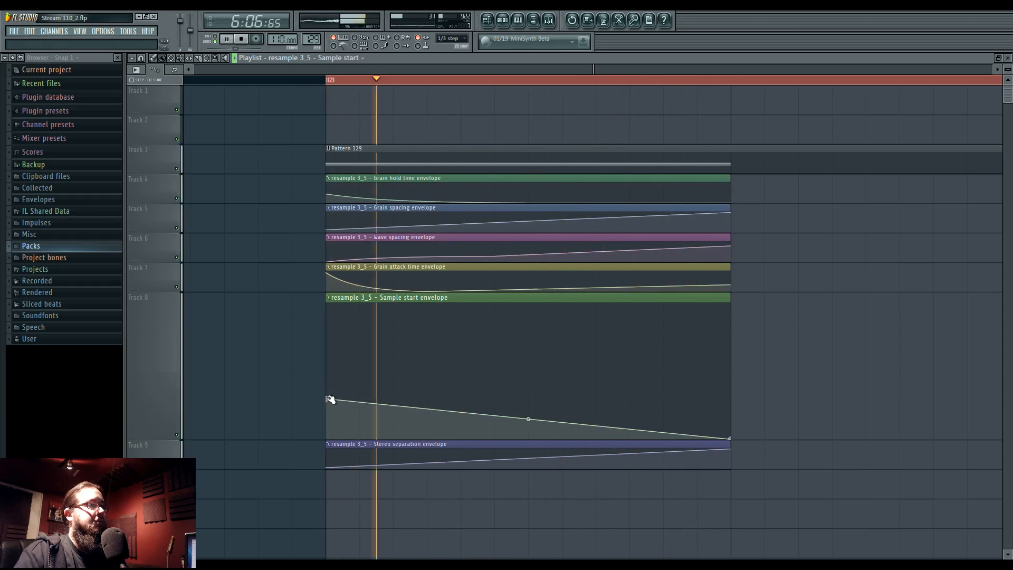
key("space")
Reset the height of the enlarged Track 8 to 100%
scroll(250, 313, "down", 3)
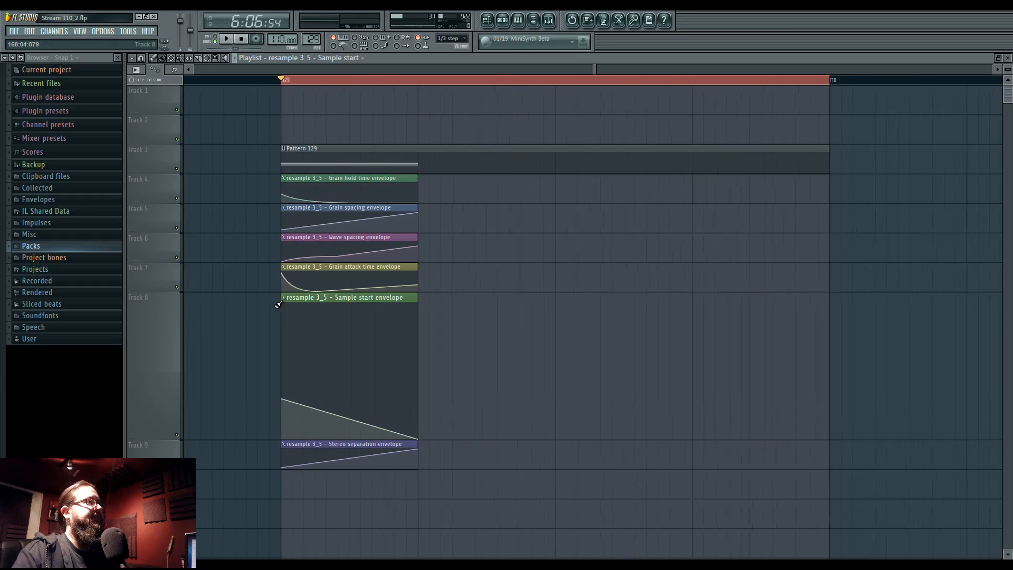
right_click(151, 443)
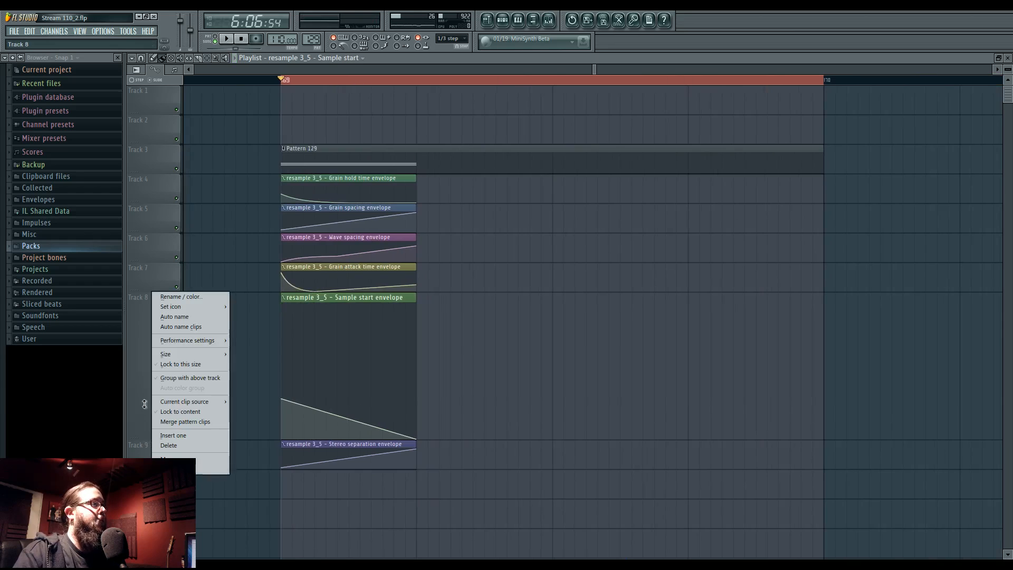
left_click(144, 404)
right_click(141, 442)
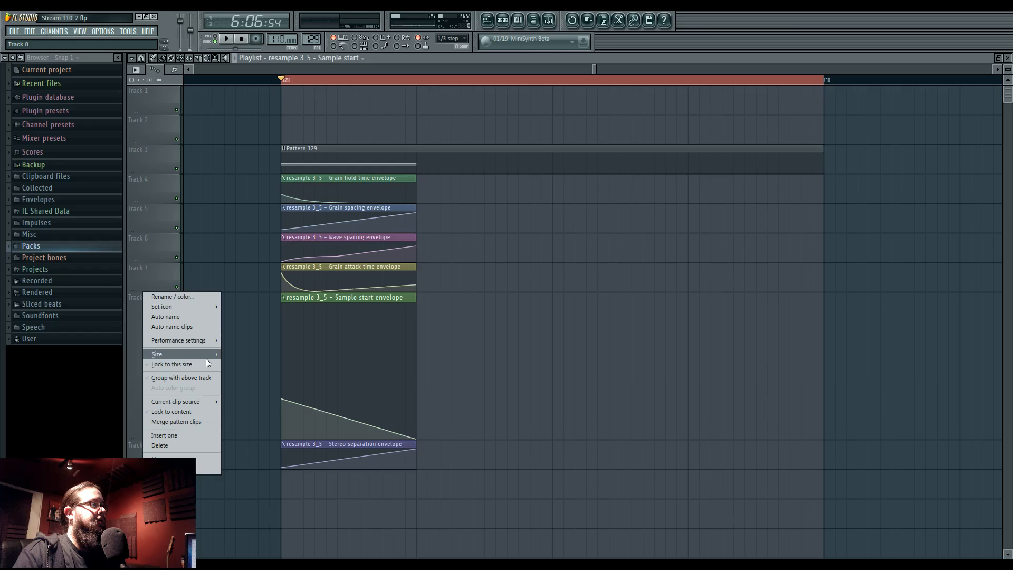
mouse_move(206, 359)
left_click(237, 378)
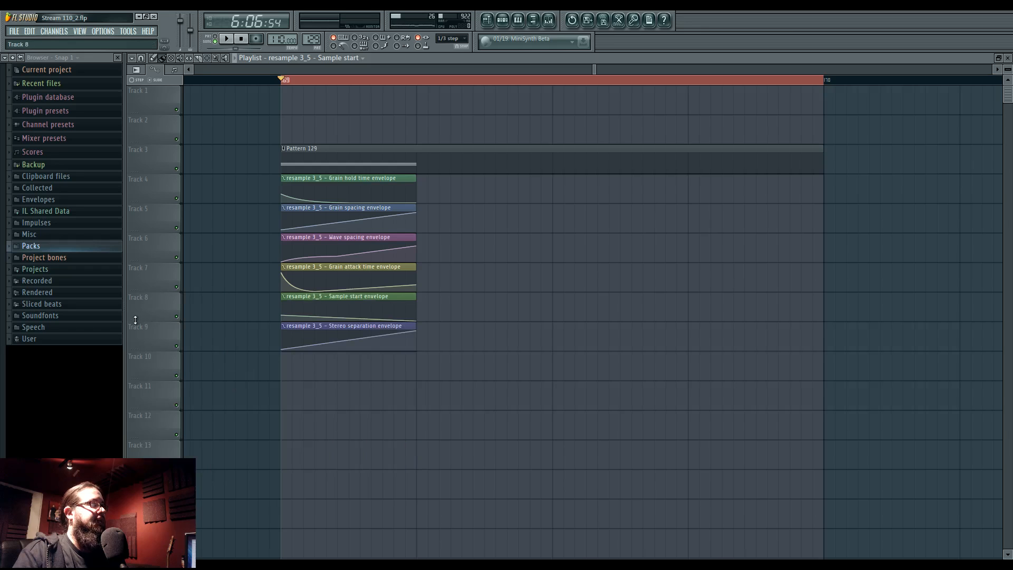
Resize Track 8 freely to different heights and return it to the 100% size
left_click_drag(135, 320, 140, 415)
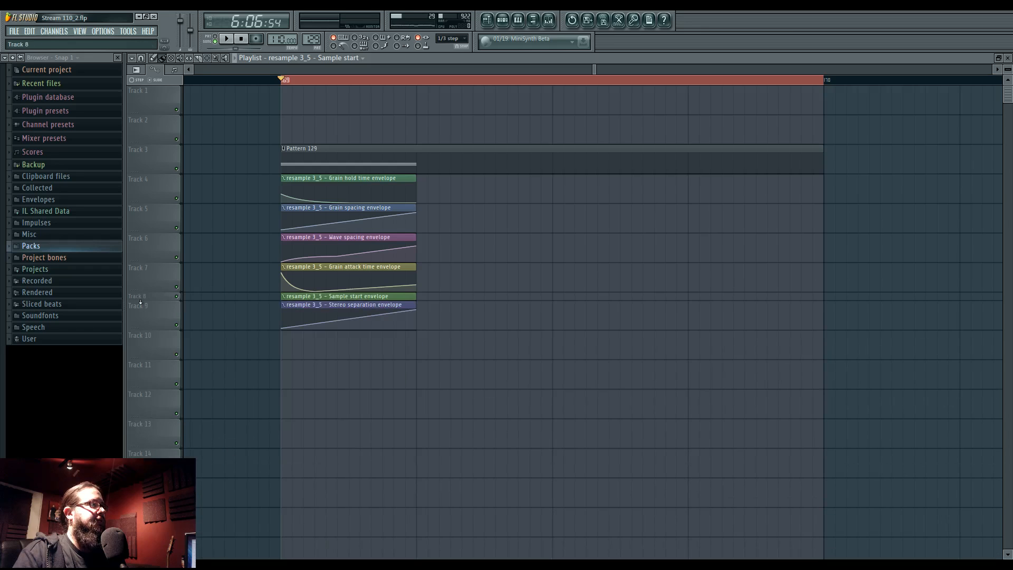
left_click(141, 301)
left_click(131, 412)
left_click(141, 300)
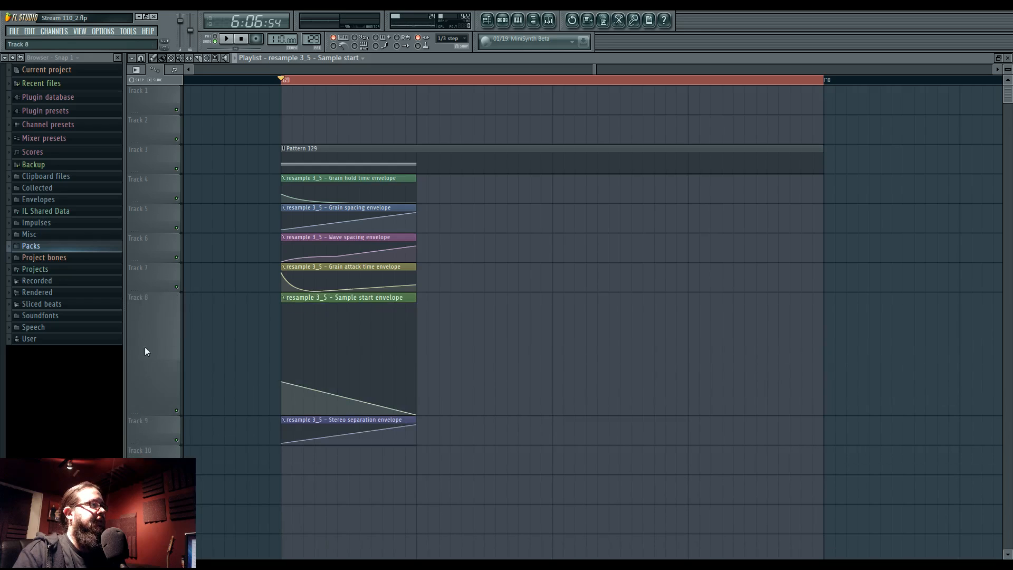
right_click(138, 414)
mouse_move(179, 352)
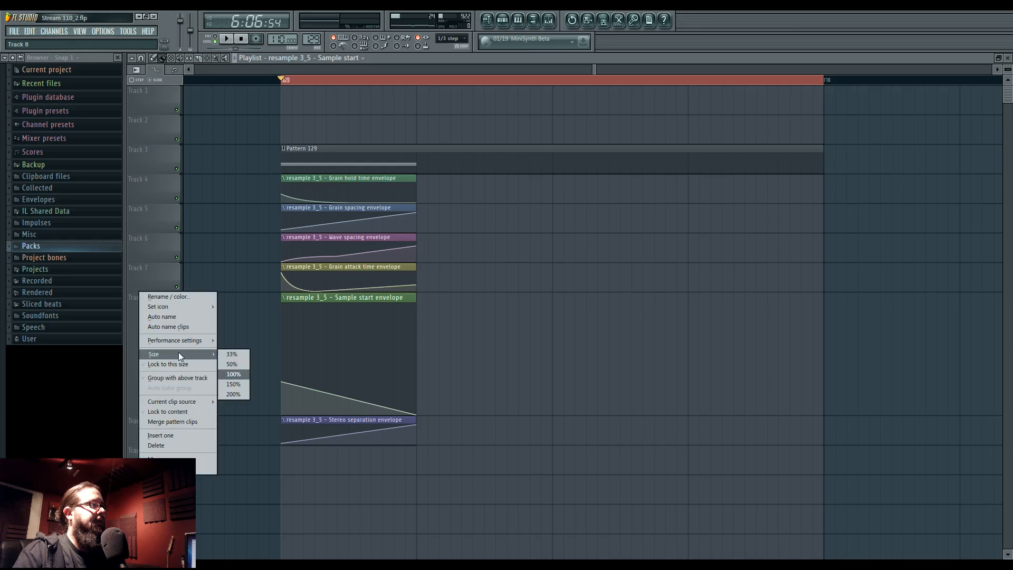
left_click(238, 370)
Trim the Pattern 129 clip on Track 3 to roughly one beat and clear the timeline selection
left_click_drag(245, 267, 275, 266)
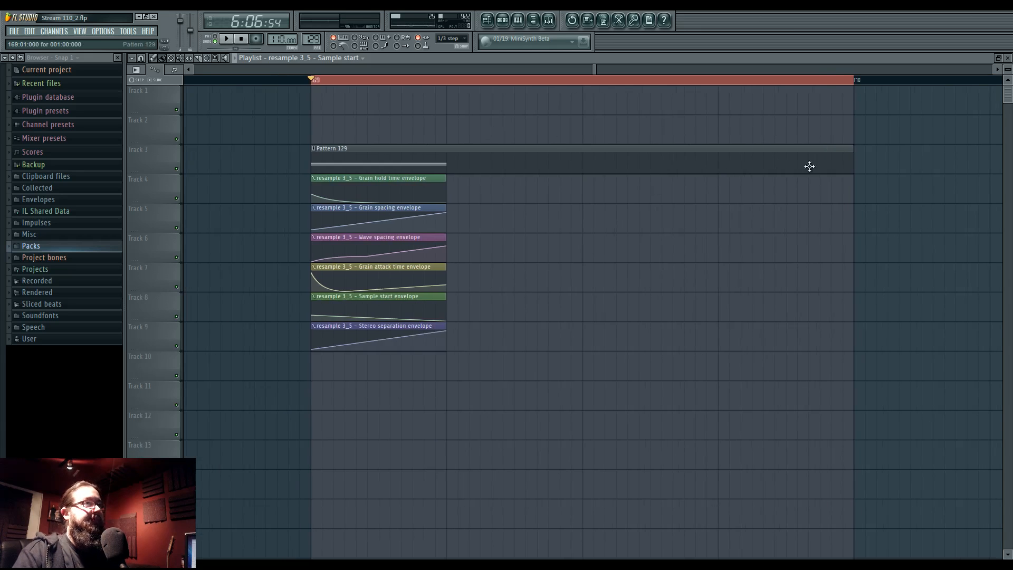
left_click_drag(850, 151, 456, 155)
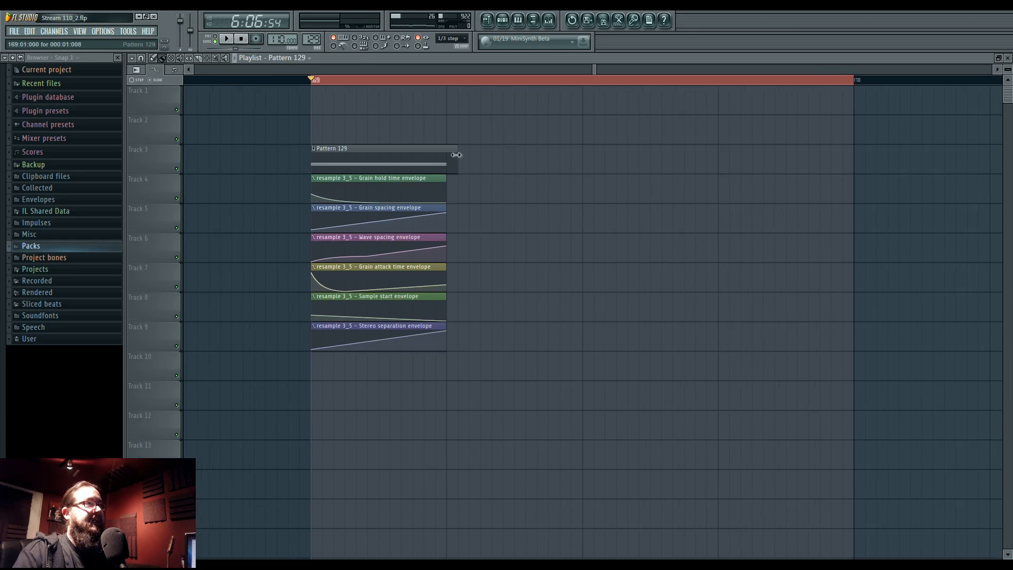
left_click(337, 84, "ctrl")
Select the Pattern 129 clip with its six envelope clips and move them earlier in the playlist, to bar 160
scroll(281, 203, "down", 2)
left_click_drag(327, 232, 596, 283)
scroll(538, 281, "down", 8)
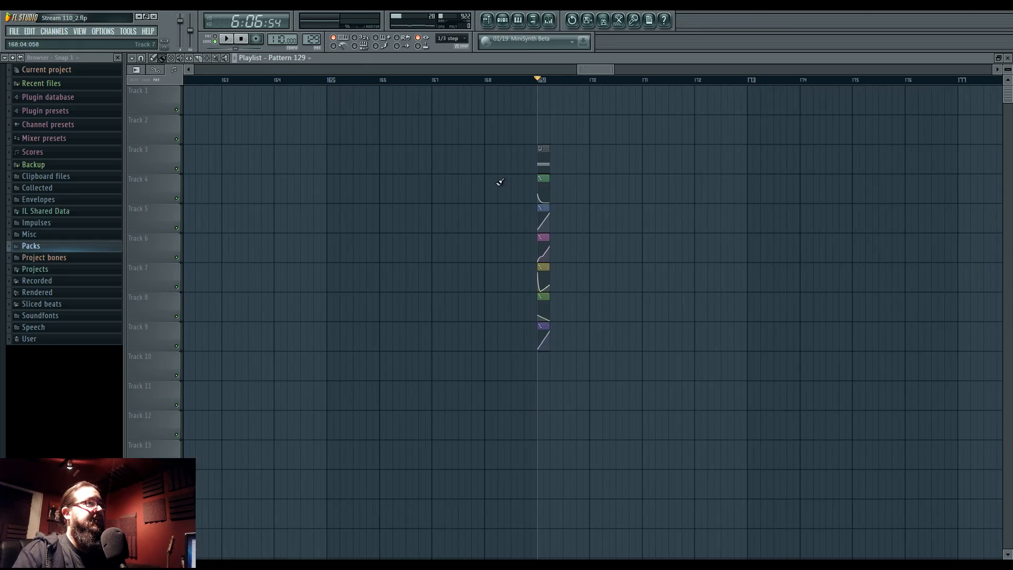
left_click_drag(501, 182, 622, 384)
left_click_drag(543, 164, 218, 164)
left_click_drag(219, 165, 766, 222)
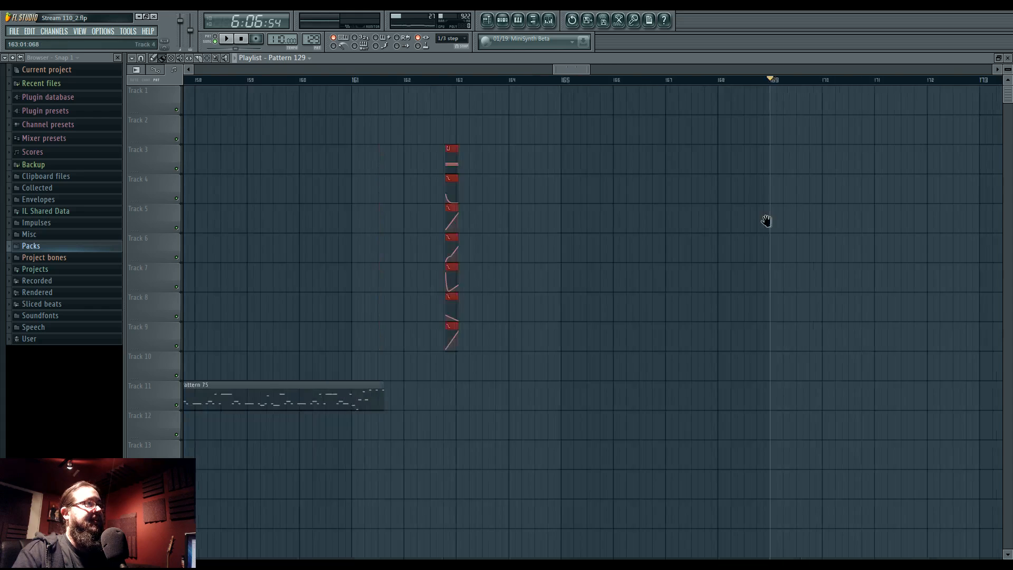
scroll(735, 264, "down", 3)
left_click_drag(642, 269, 808, 279)
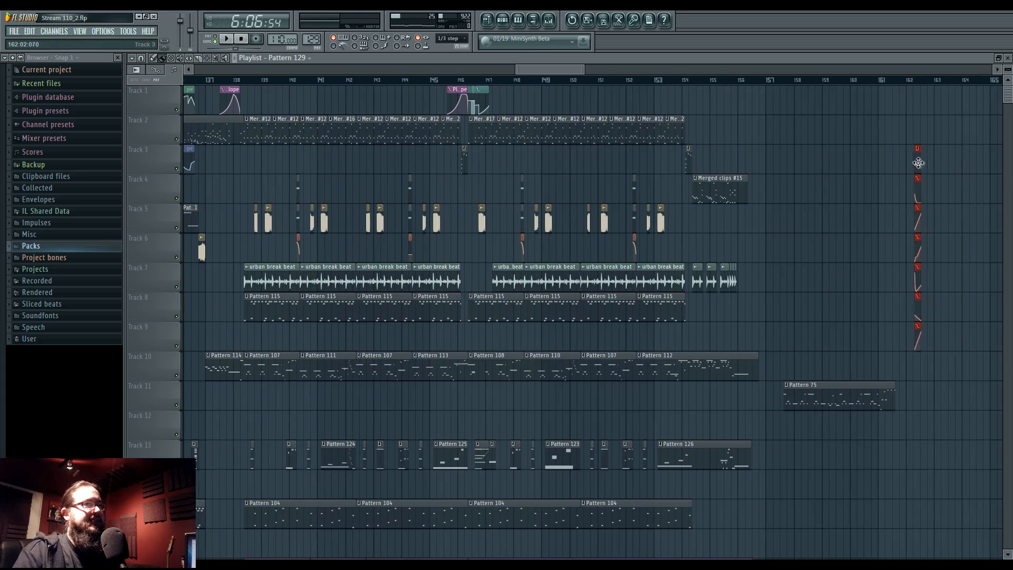
left_click_drag(687, 374, 867, 161)
Extend the Insert 33 Volume envelope clip on Track 1 to the end of Merged clips #17 and play from bar 146
scroll(506, 211, "up", 4)
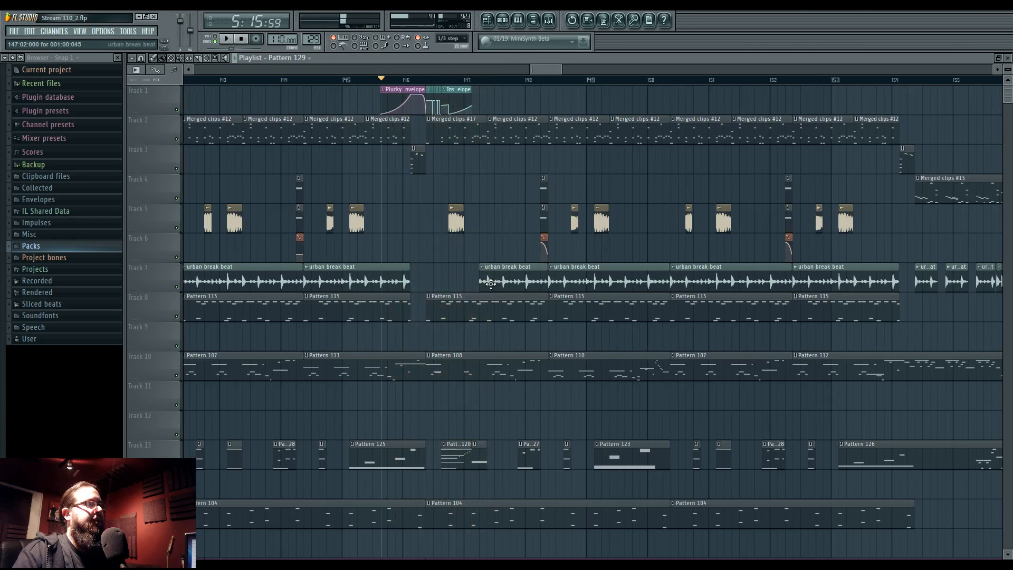
scroll(505, 217, "up", 3)
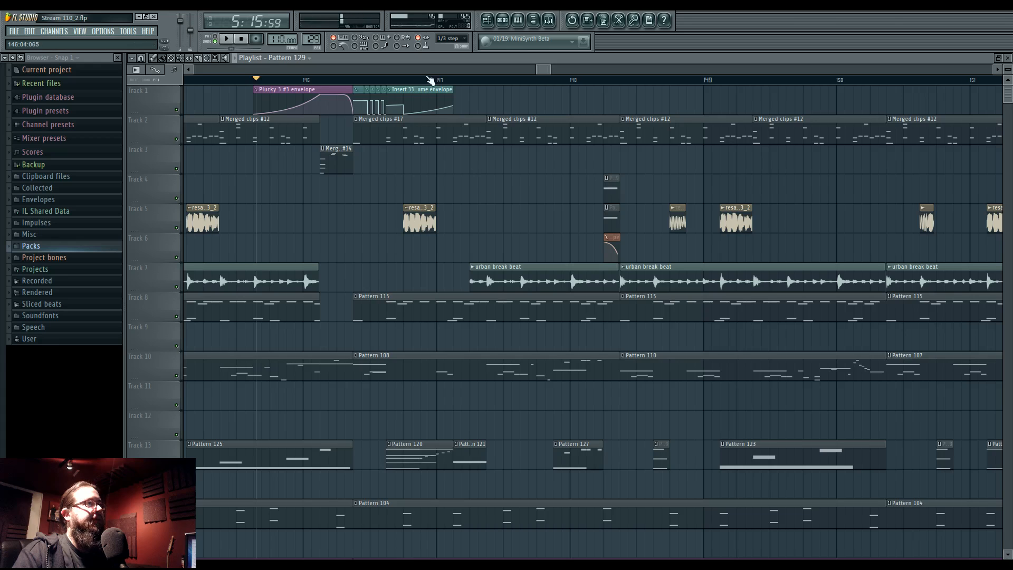
left_click_drag(335, 82, 314, 83)
key("space")
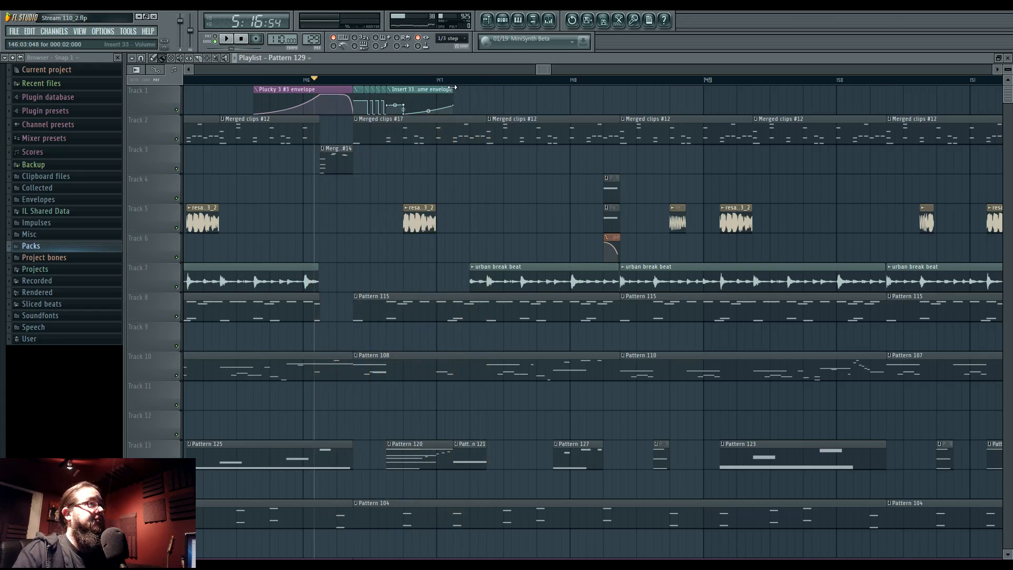
scroll(443, 464, "down", 5)
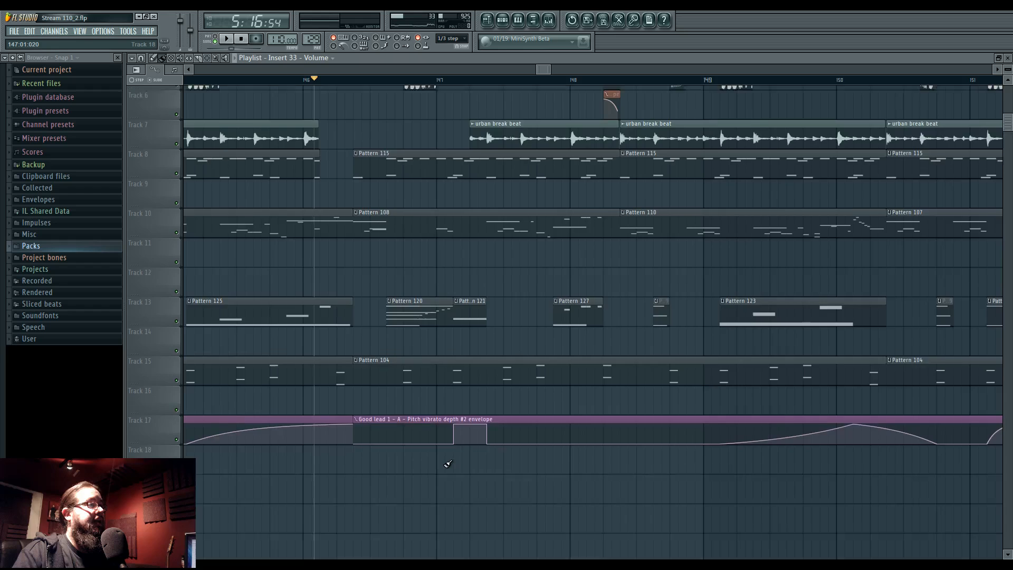
scroll(443, 464, "up", 5)
key("space")
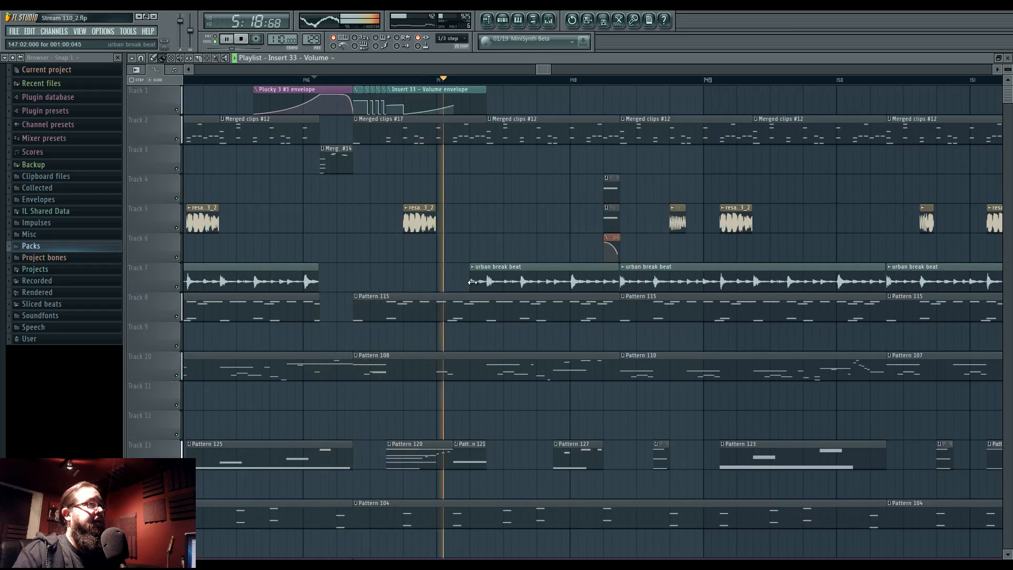
Trim the urban break beat clip on Track 7 to start at bar 148 and set the Insert 33 Volume envelope's point 3 to 4 tension to about 13%
key("space")
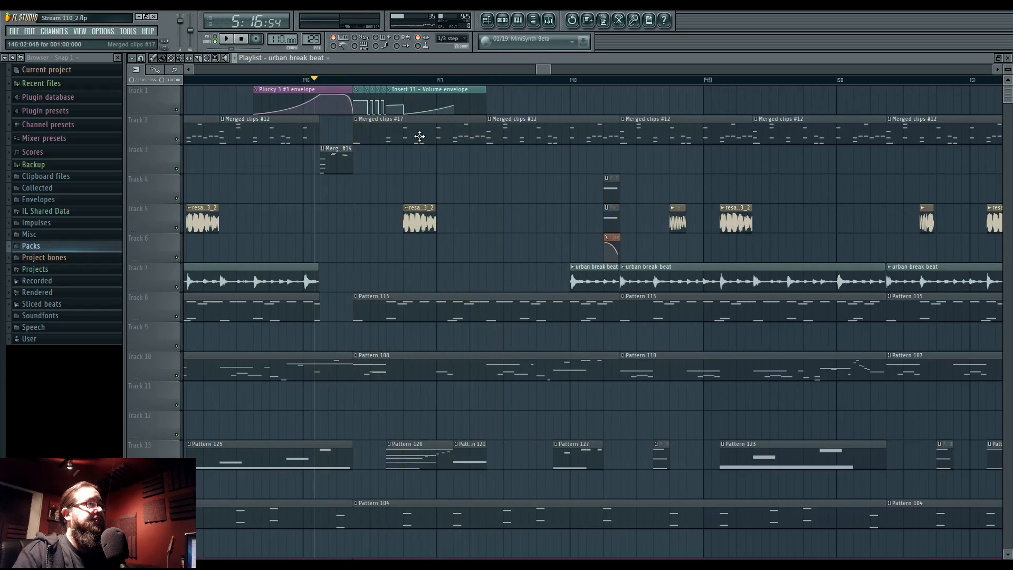
right_click(503, 137)
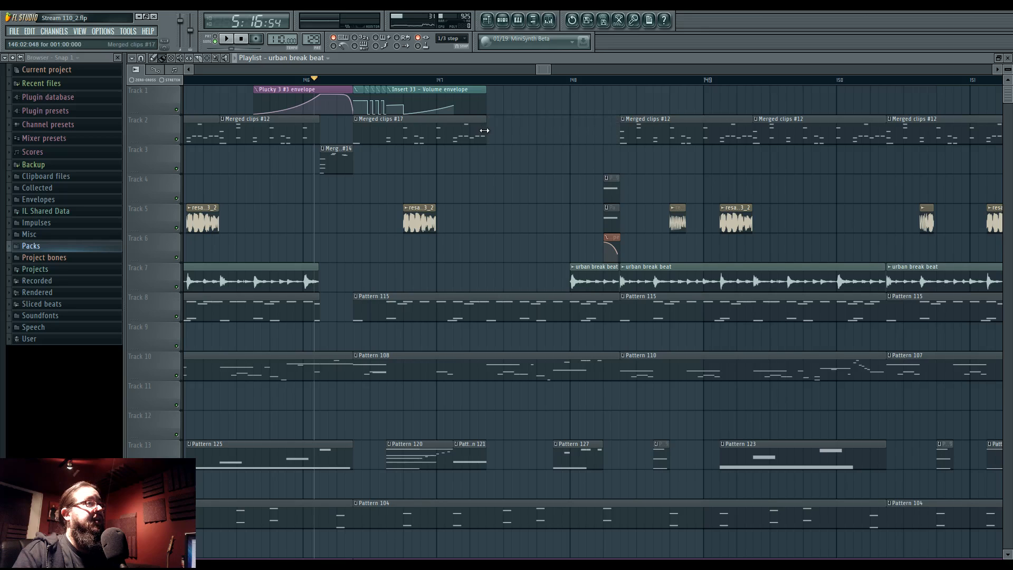
key("ctrl+z")
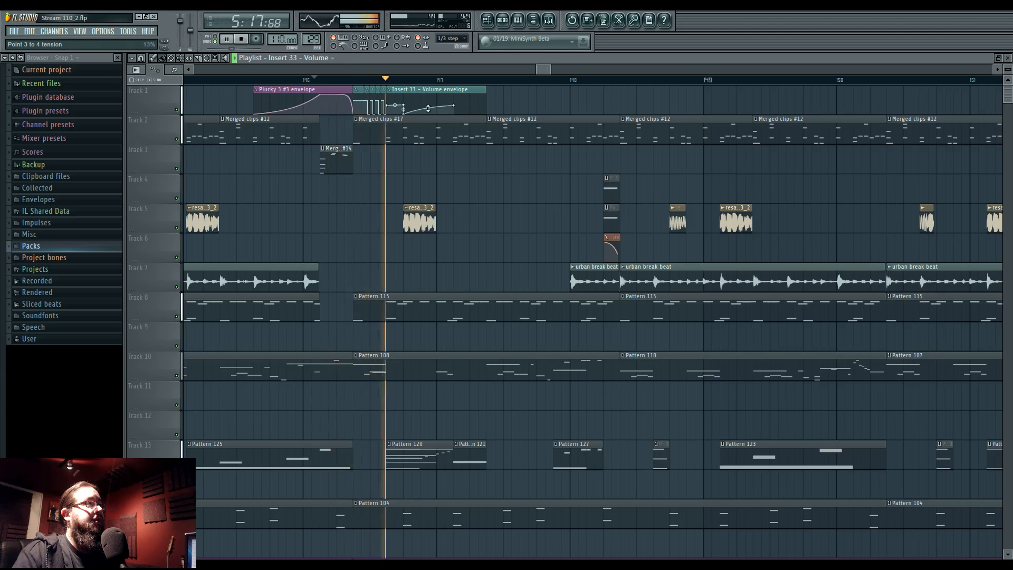
key("space")
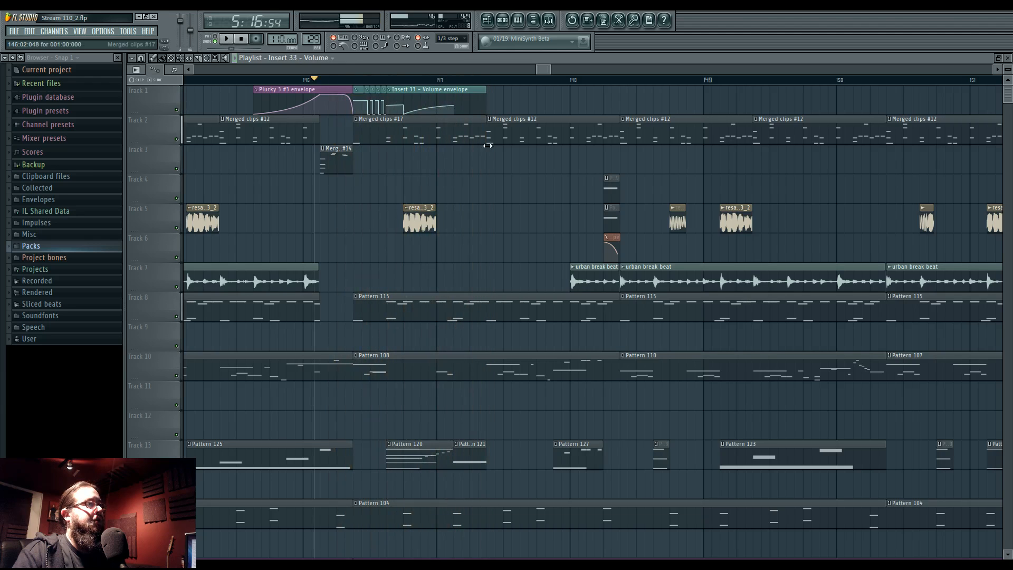
Try to make the Pattern 121 clip on Track 13 unique and check its Good lead 1 notes in the piano roll
scroll(480, 472, "down", 6)
key("space")
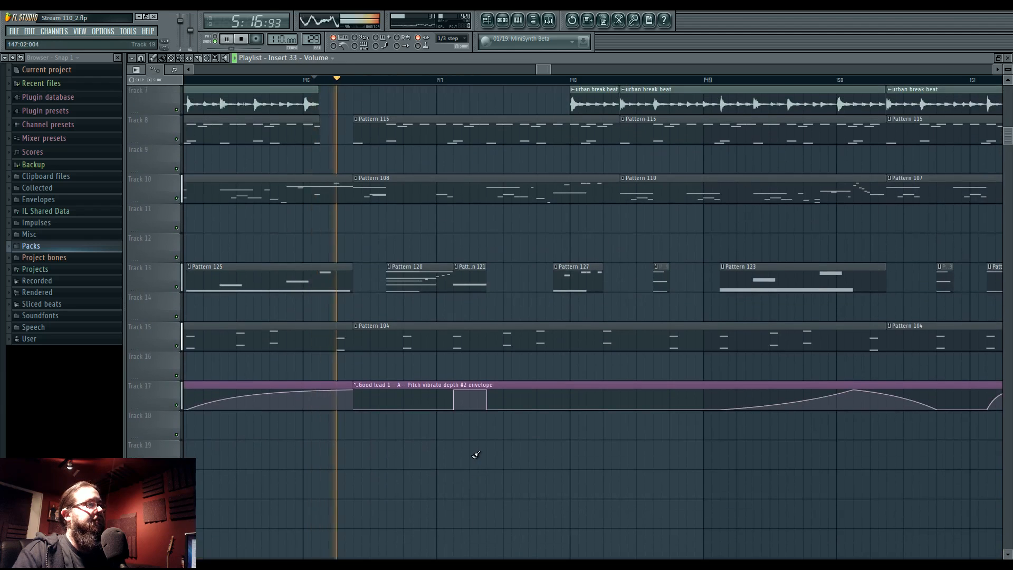
scroll(475, 448, "up", 1)
right_click(455, 299)
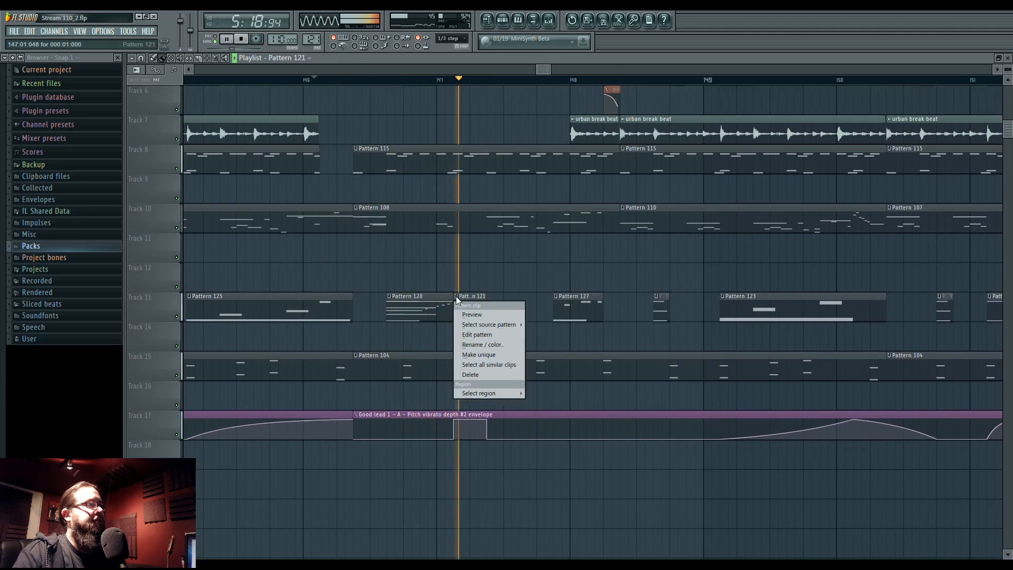
left_click(481, 354)
double_click(458, 305)
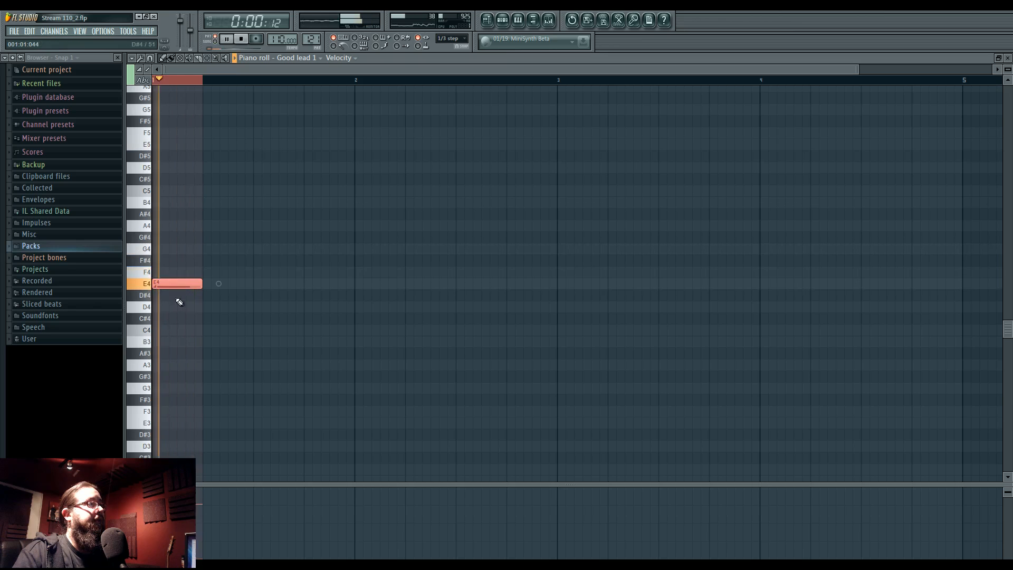
left_click(488, 20)
Play the section from bar 146 to 148 again and examine the gap before the urban break beat returns
left_click(378, 80)
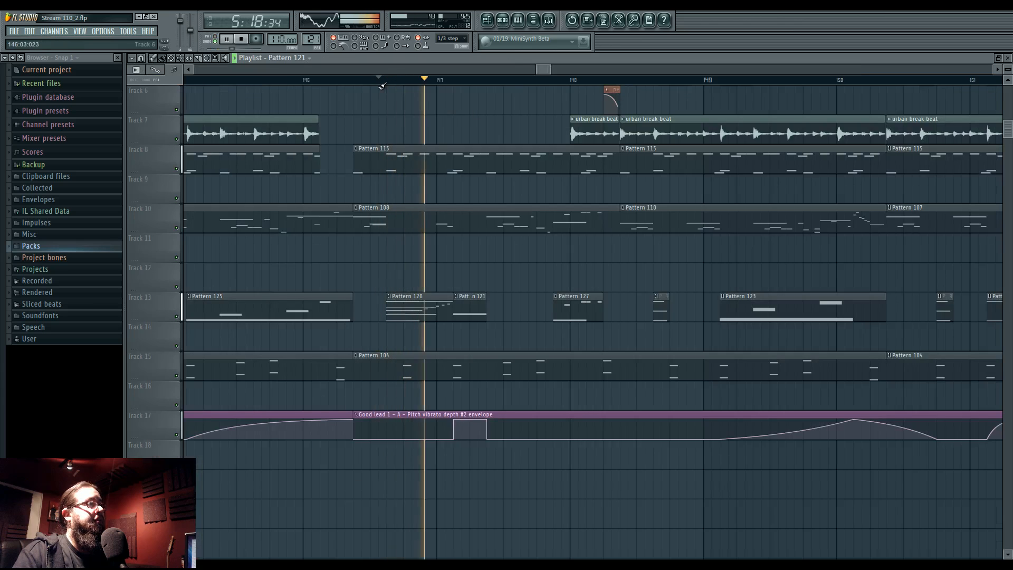
scroll(443, 206, "up", 5)
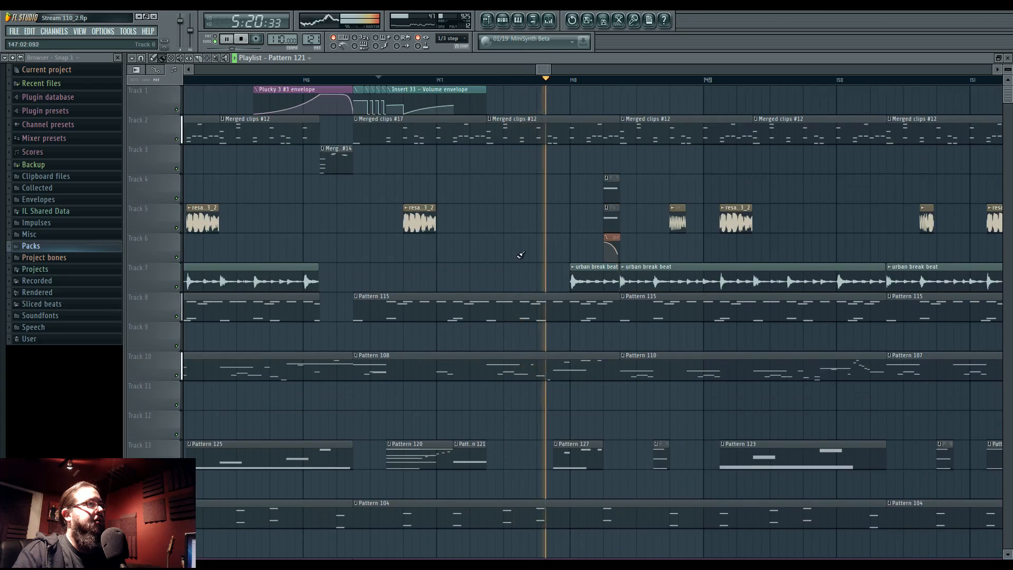
left_click_drag(439, 236, 525, 242)
key("space")
scroll(344, 190, "down", 5)
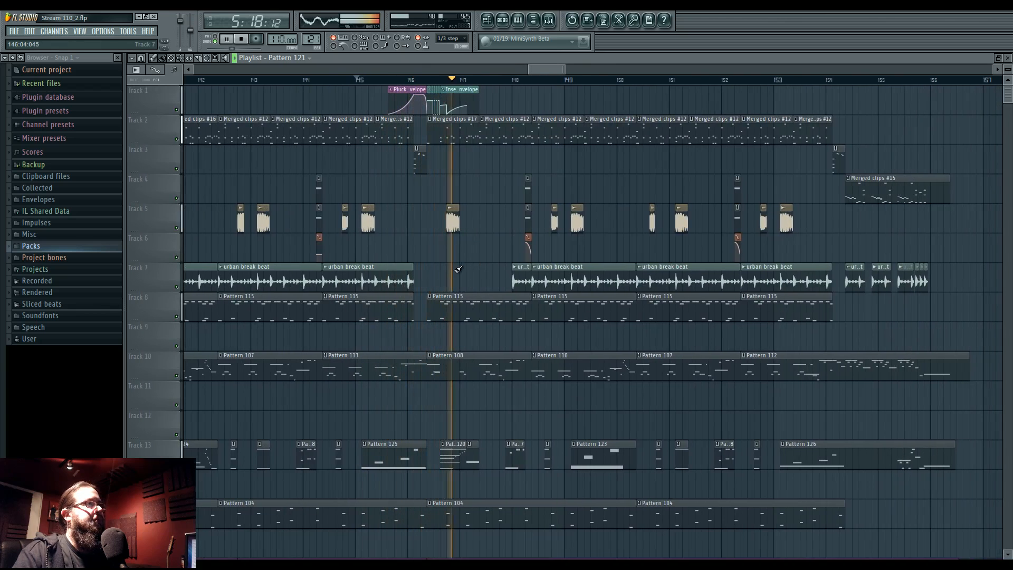
scroll(458, 269, "up", 4)
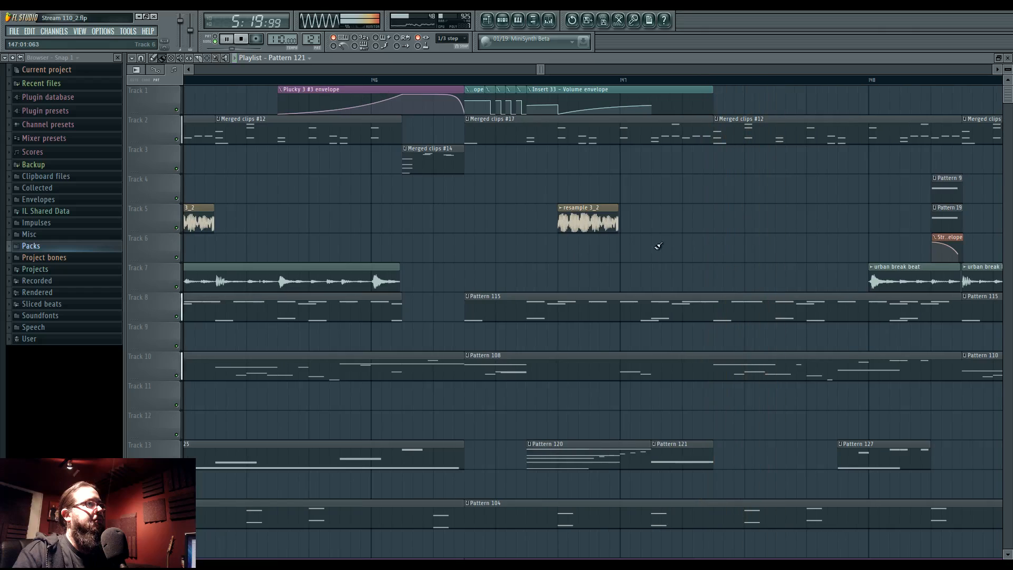
left_click_drag(670, 246, 481, 235)
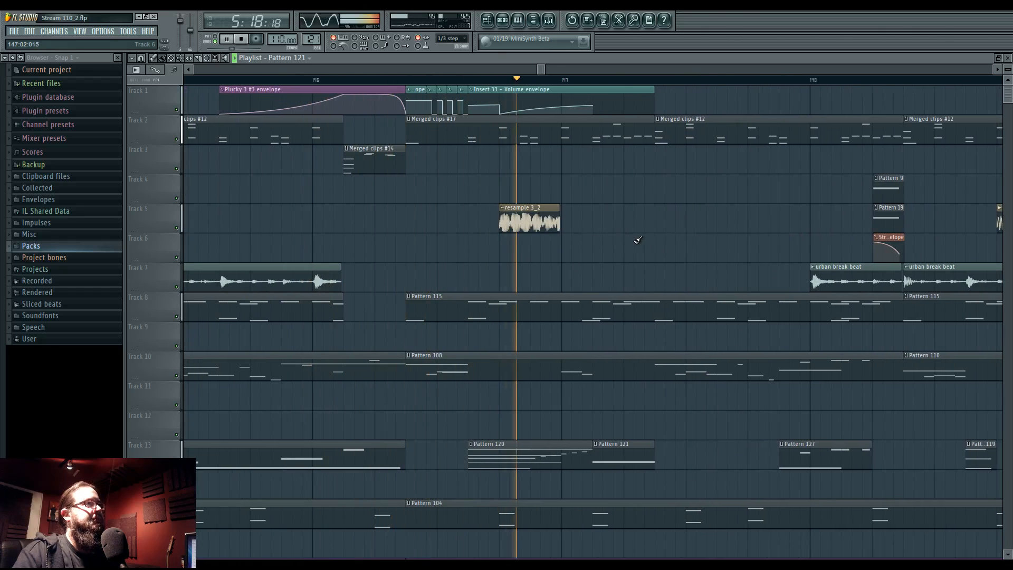
key("space")
left_click_drag(645, 243, 534, 241)
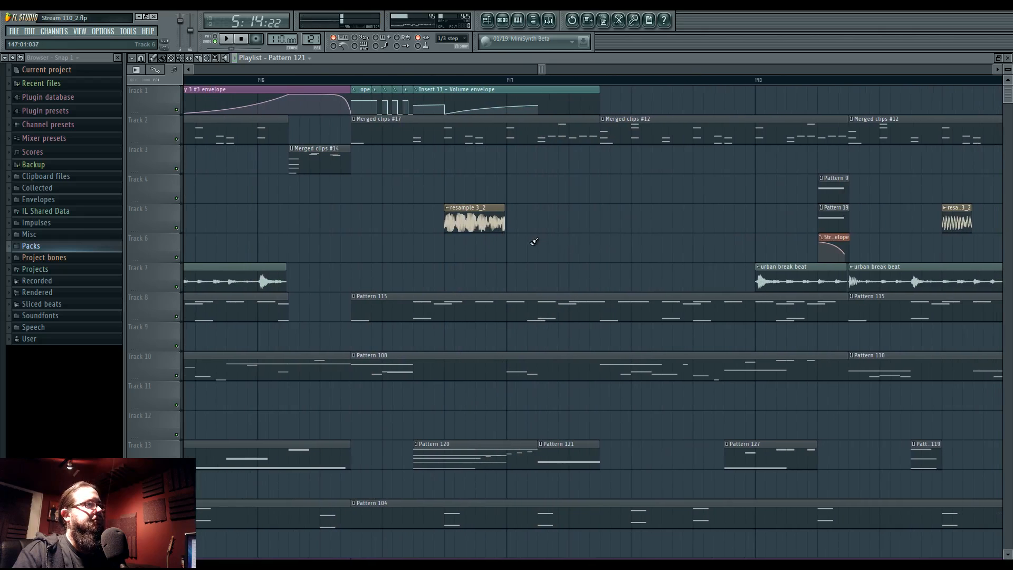
Select the Pattern 129 clip and its six envelope clips and move them down to Tracks 18 to 24 near bar 155
scroll(531, 255, "down", 8)
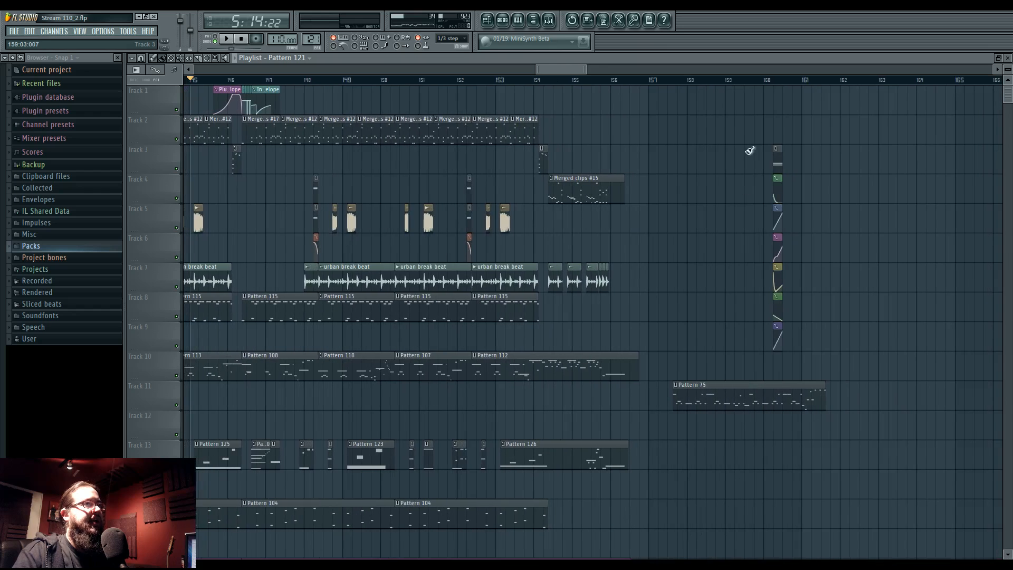
left_click_drag(747, 147, 817, 350)
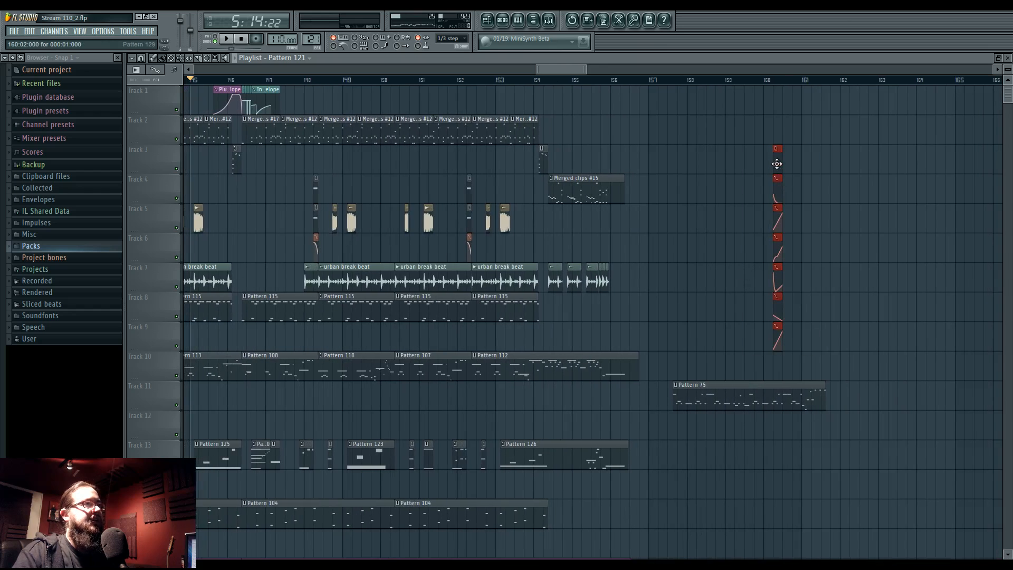
left_click_drag(780, 162, 783, 319)
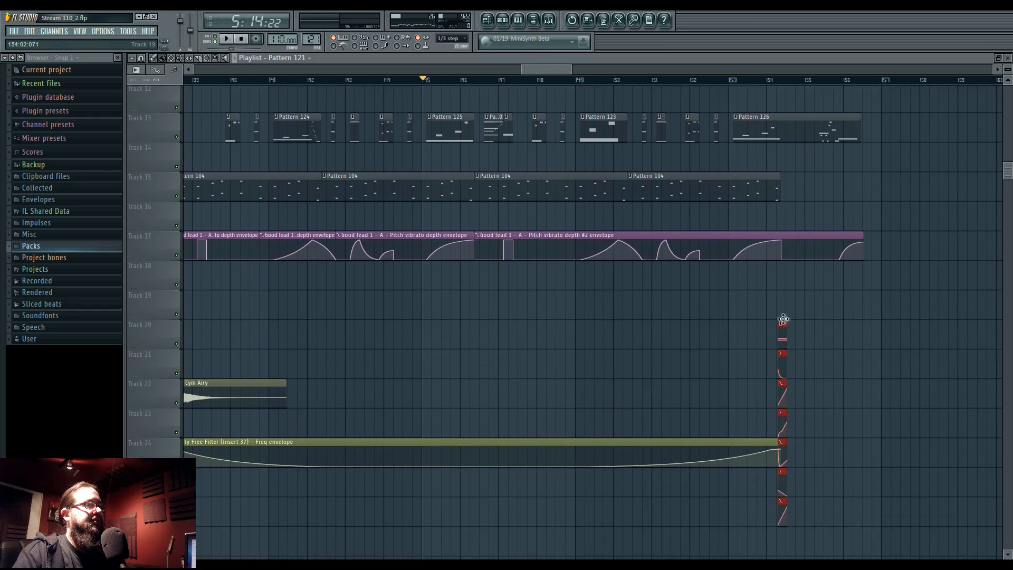
Move the Fruity Free Filter (Insert 37) Freq envelope clip from Track 24 to Track 26, keeping its start aligned with Pattern 104
left_click_drag(451, 442, 447, 483)
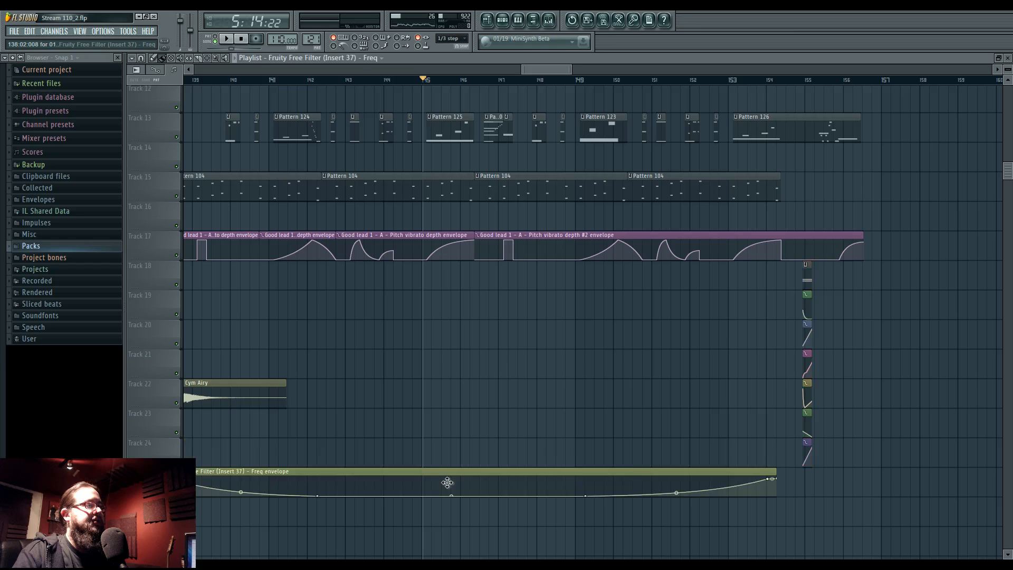
key("ctrl+z")
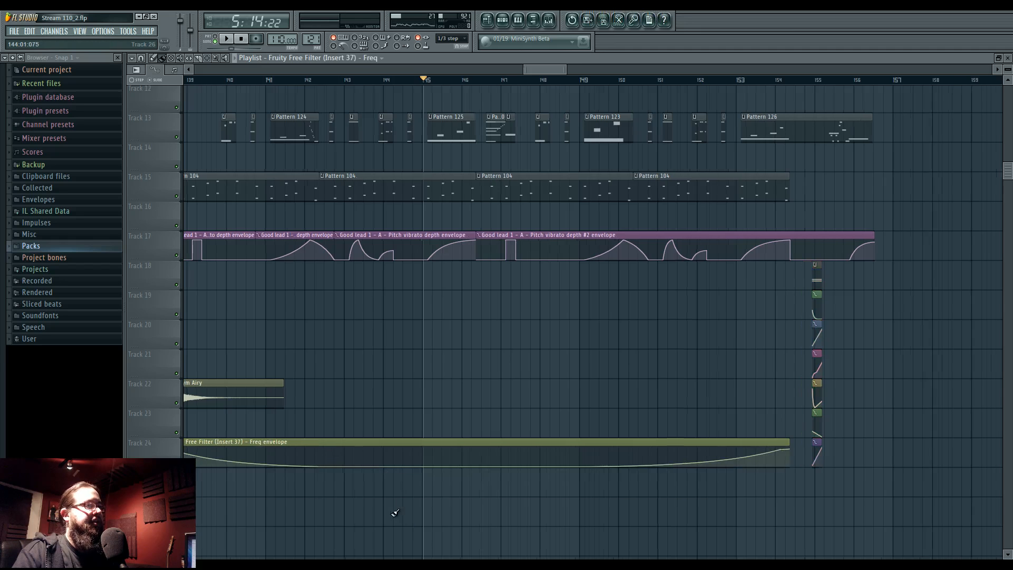
scroll(508, 504, "up", 8, "ctrl")
left_click_drag(525, 442, 524, 504)
scroll(524, 504, "down", 7, "ctrl")
scroll(524, 504, "down", 5, "ctrl")
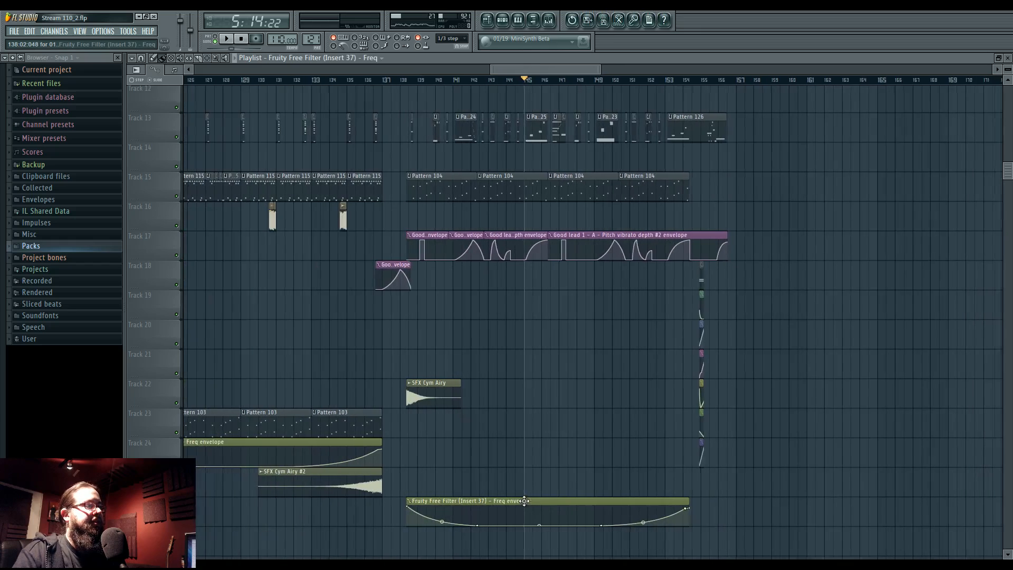
scroll(443, 473, "up", 6, "ctrl")
scroll(369, 483, "down", 6, "ctrl")
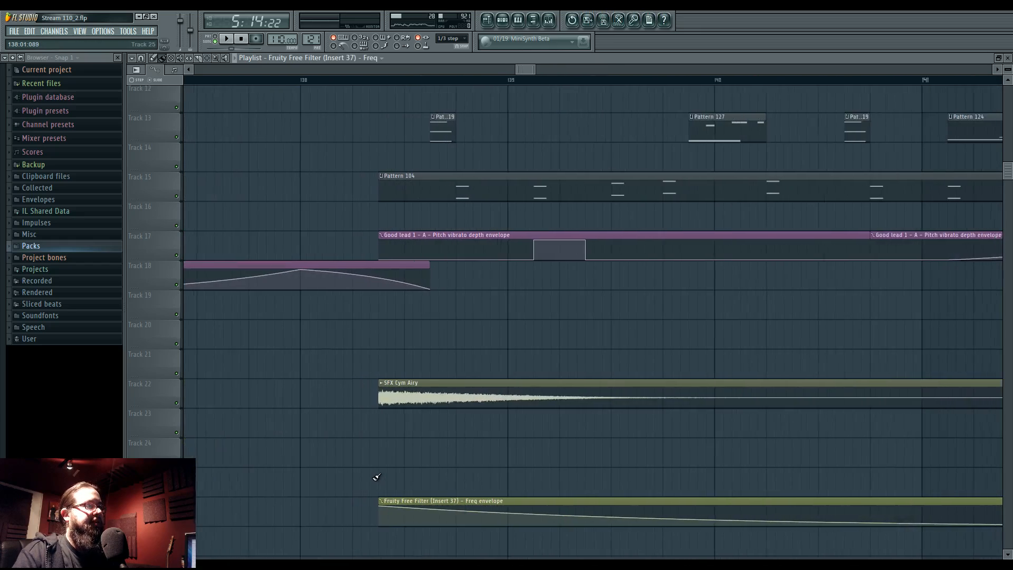
Move the Pattern 129 clip and its envelopes back to bar 146 on Tracks 18 to 24, ending where Pattern 121 starts
left_click_drag(488, 280, 564, 466)
scroll(563, 462, "up", 4, "ctrl")
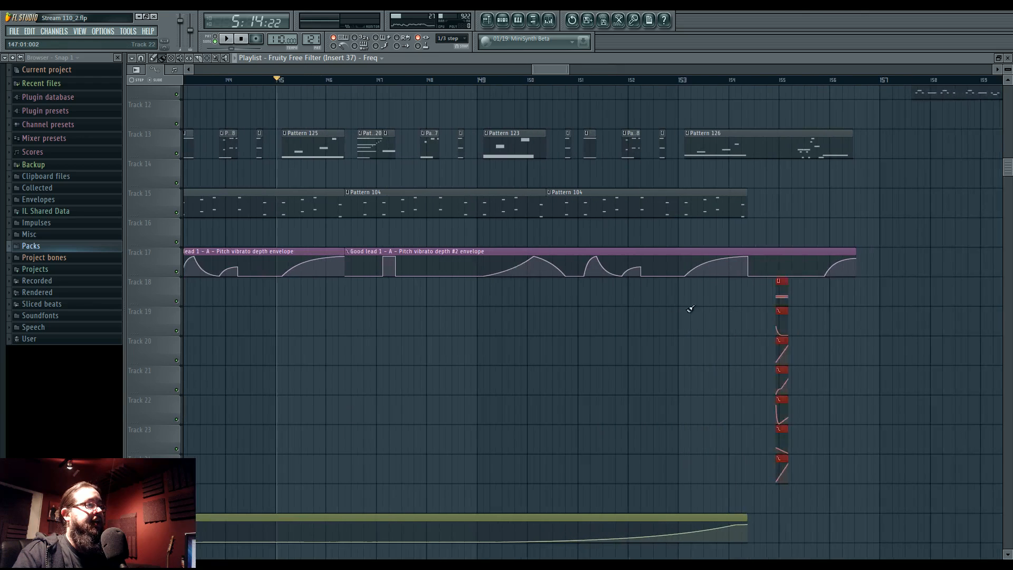
left_click_drag(799, 287, 428, 114)
key("space")
scroll(324, 295, "up", 5)
scroll(483, 453, "up", 4, "ctrl")
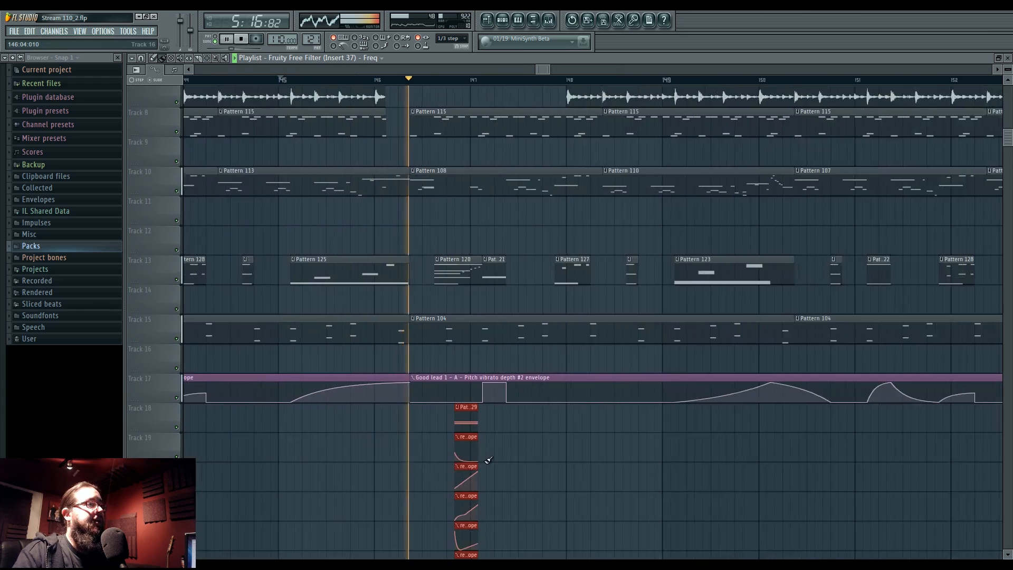
left_click_drag(455, 418, 461, 419)
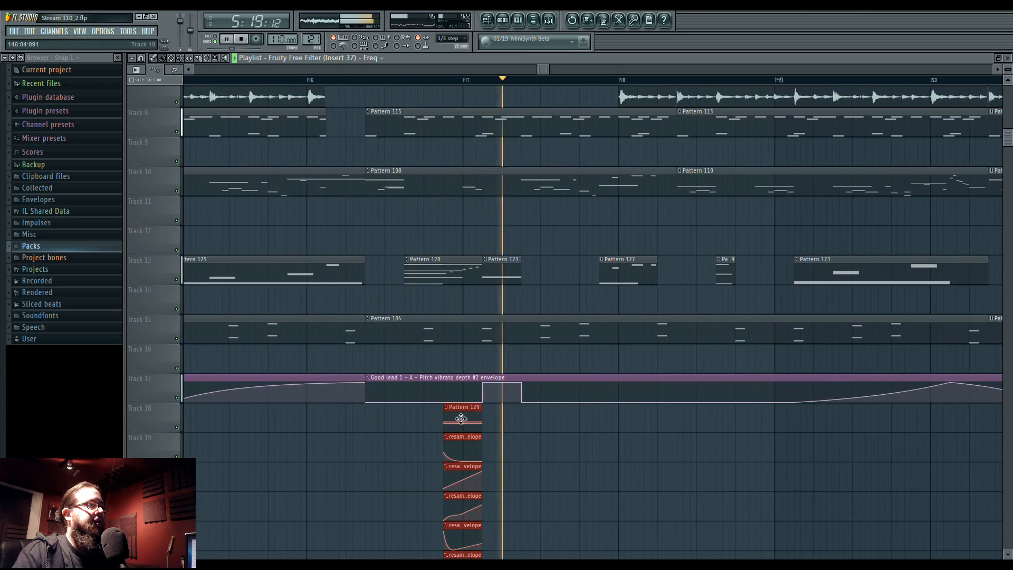
Audition the granular clips in the arrangement, starting playback from bar 146 and then from just before it
key("space")
left_click(391, 84)
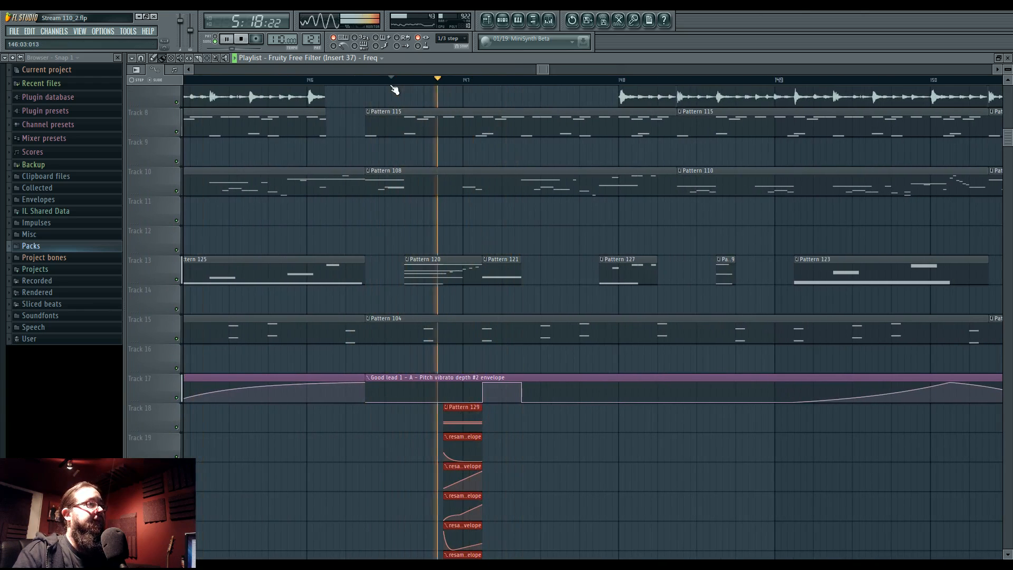
left_click(294, 83)
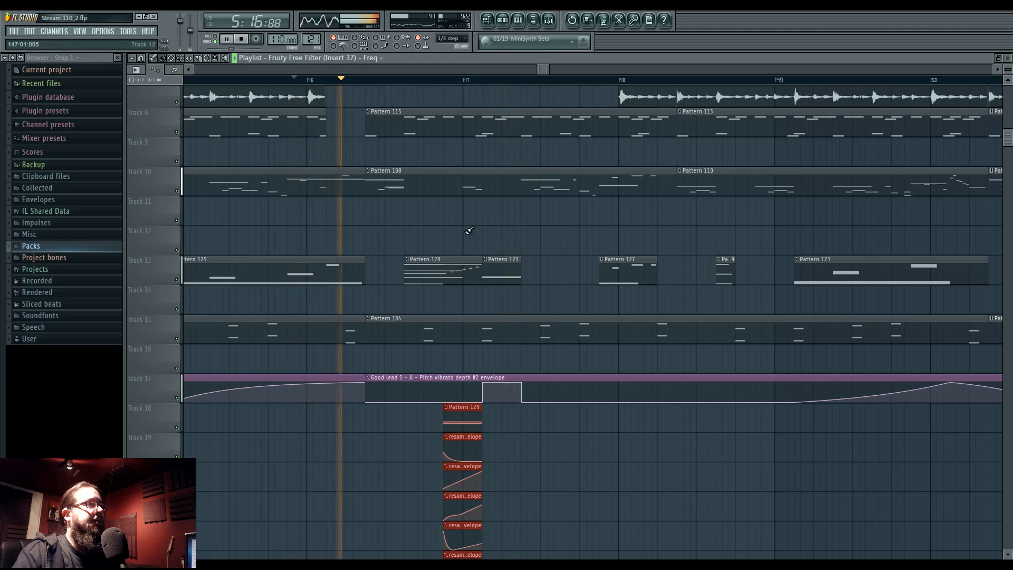
Try the Pattern 129 clip and its six envelopes at slightly earlier positions around bar 147, auditioning the placements
left_click(471, 225)
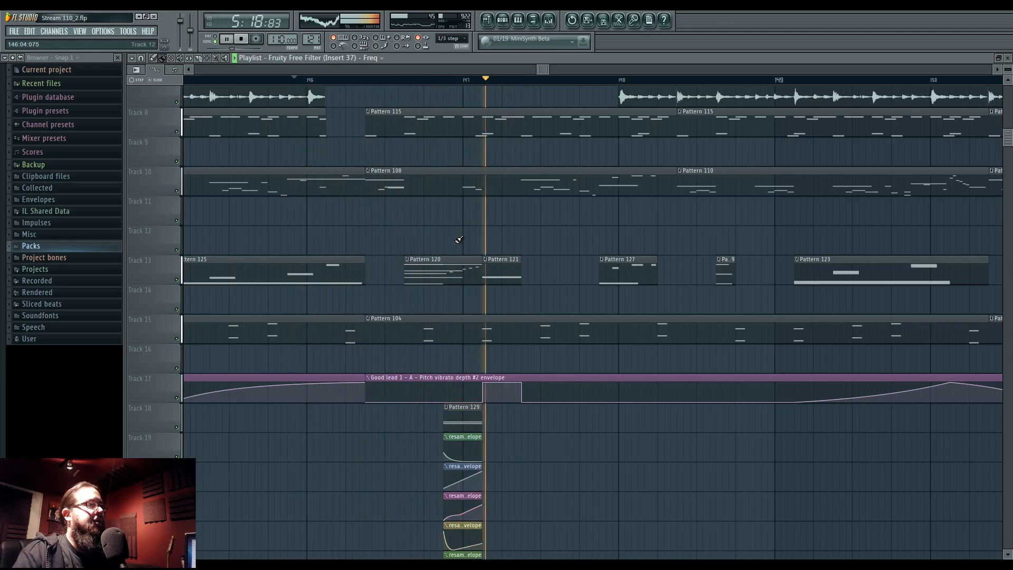
scroll(465, 418, "down", 3)
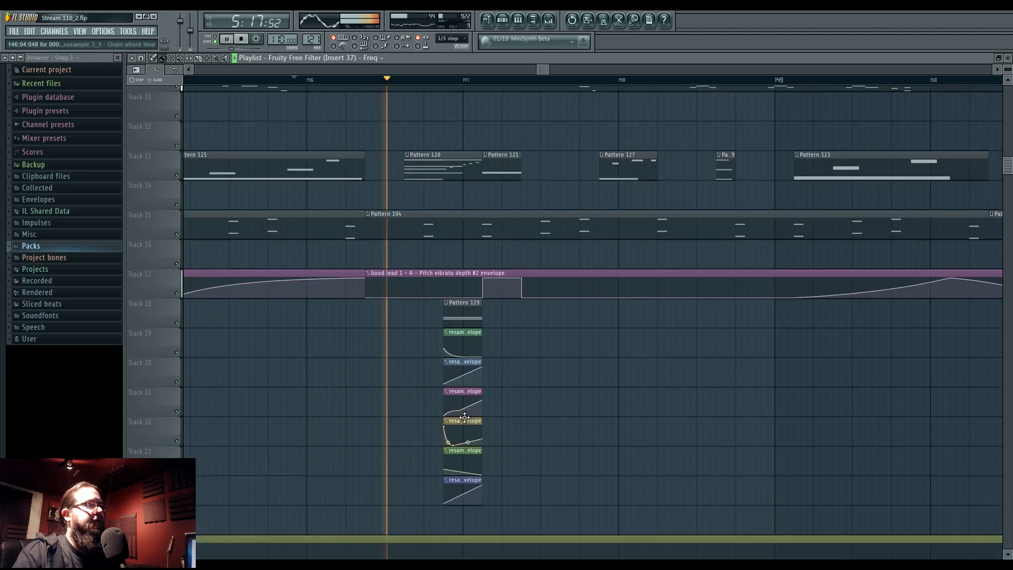
left_click(467, 342)
key("space")
left_click_drag(462, 298, 441, 301)
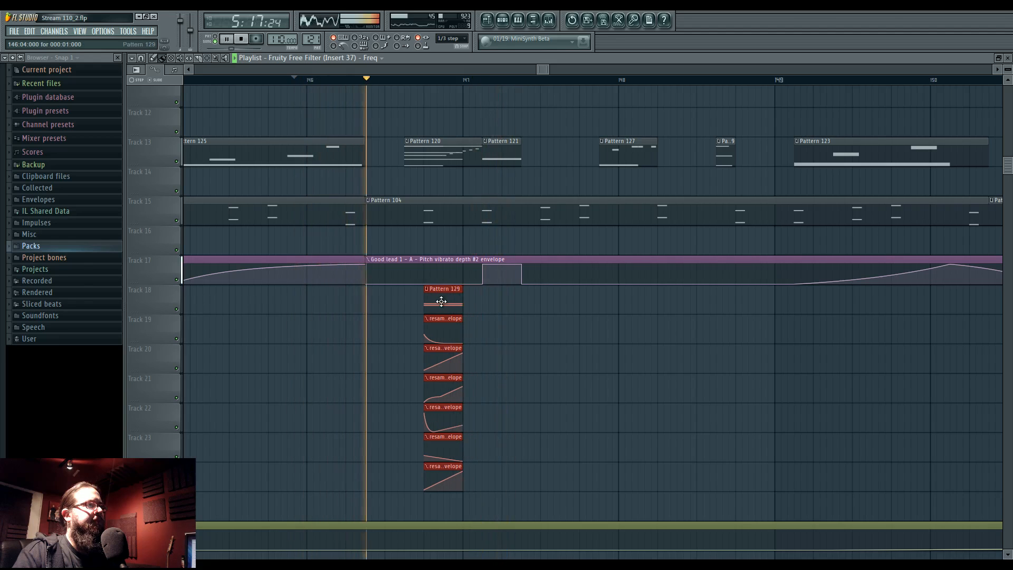
left_click_drag(443, 300, 454, 303)
scroll(399, 331, "up", 6)
scroll(403, 342, "down", 4)
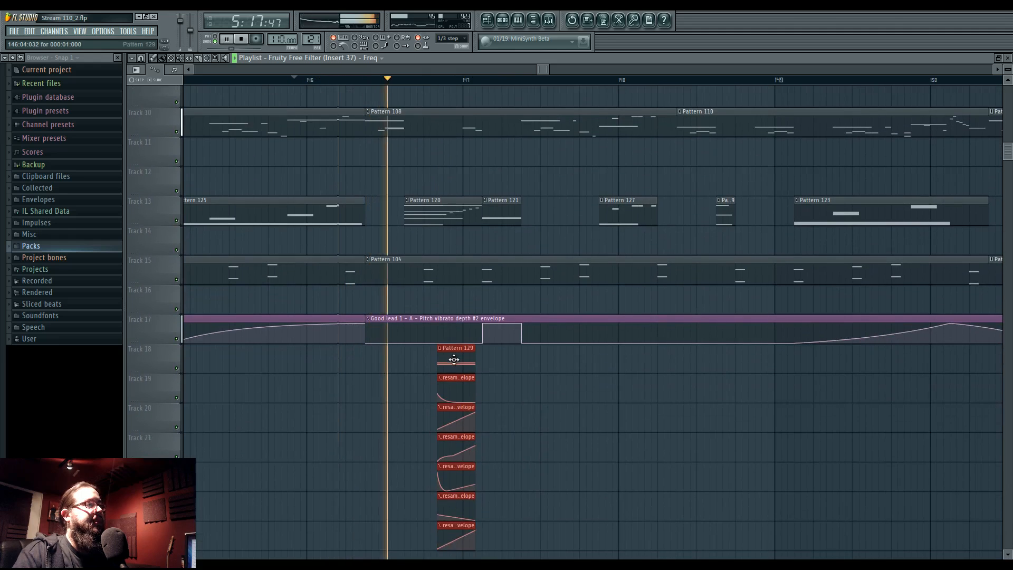
mouse_move(455, 360)
left_mouse_down()
mouse_move(568, 360)
mouse_move(461, 360)
left_mouse_up()
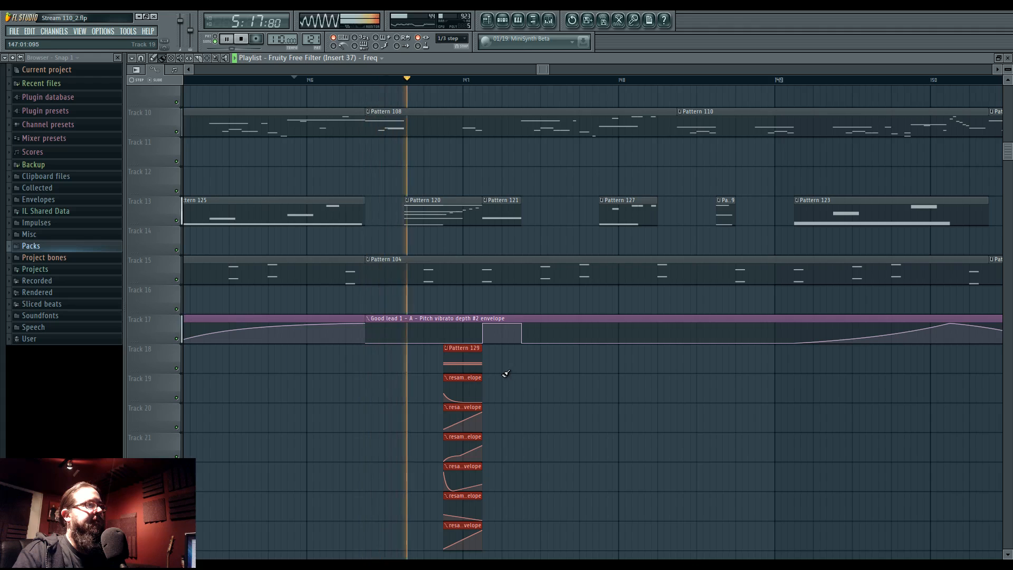
key("space")
Filter the channel list to Audio clips and check the resample 3_5 channel's Fruity Granulizer settings
left_click(504, 21)
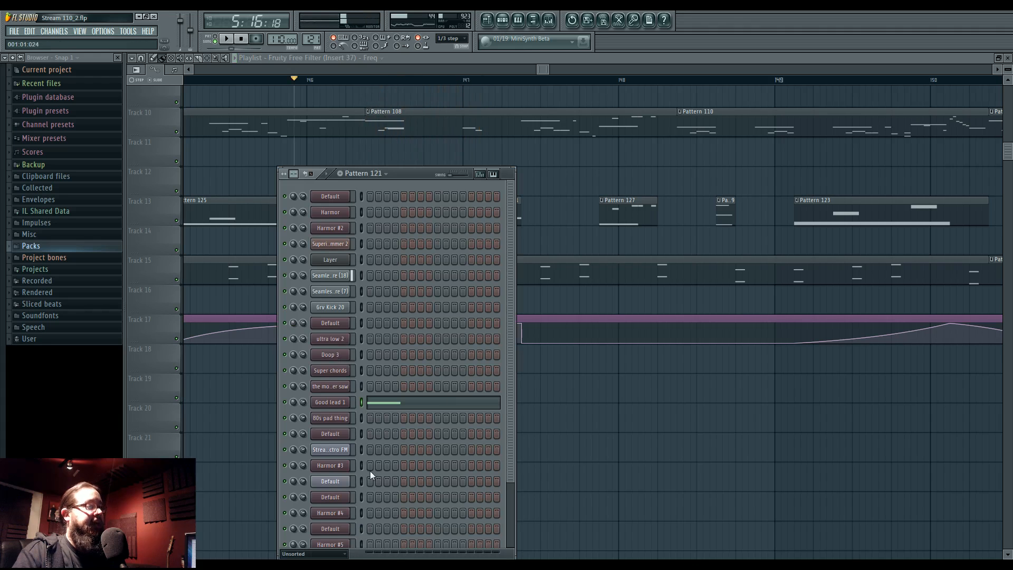
scroll(374, 466, "down", 4)
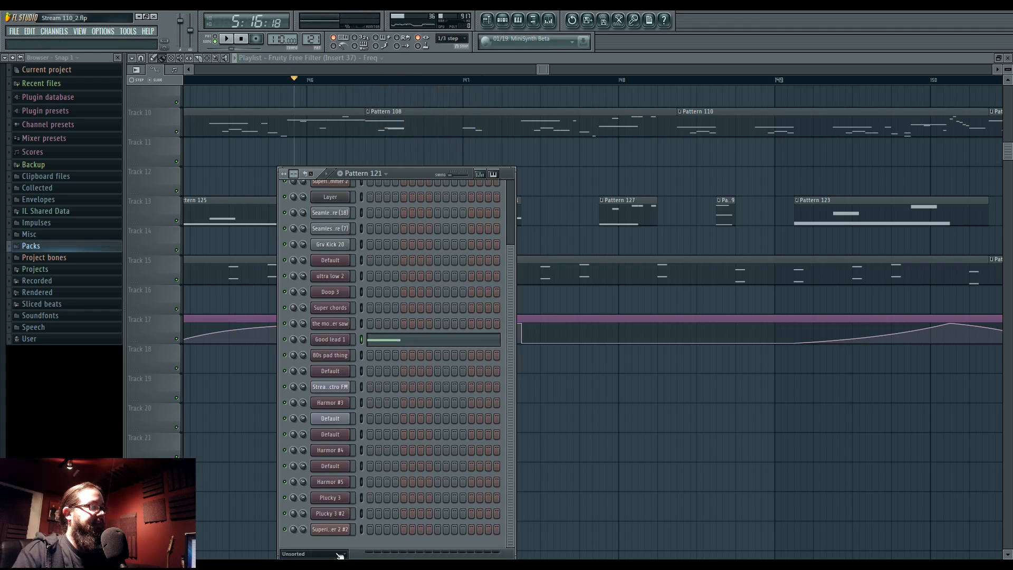
left_click(333, 553)
left_click(336, 524)
left_click(332, 372)
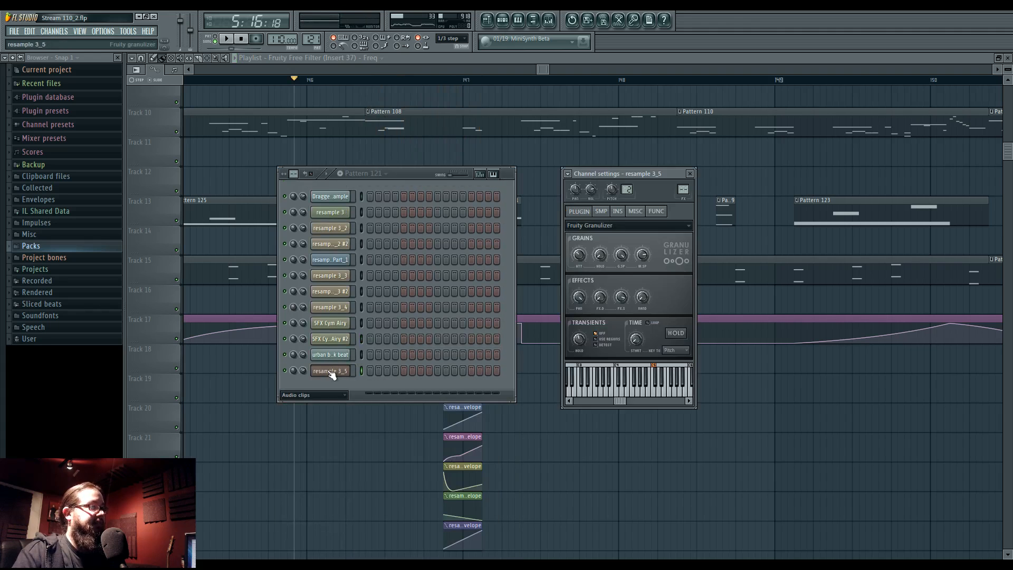
left_click(757, 385)
Inspect the channel settings of the resample 3_2 audio clip on Track 5 near bar 145
scroll(504, 478, "up", 8)
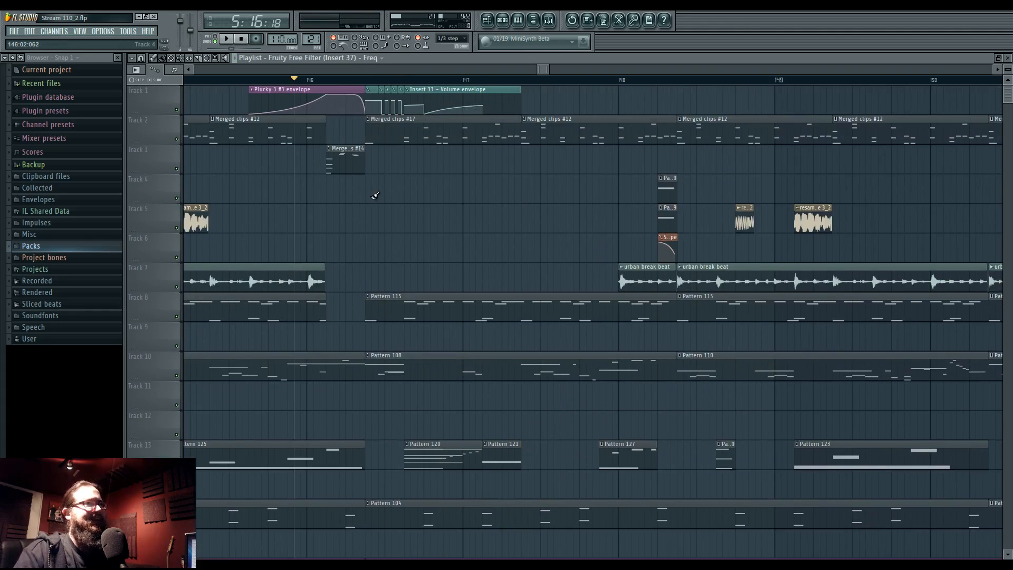
scroll(373, 198, "left", 2)
double_click(281, 221)
right_click(486, 232)
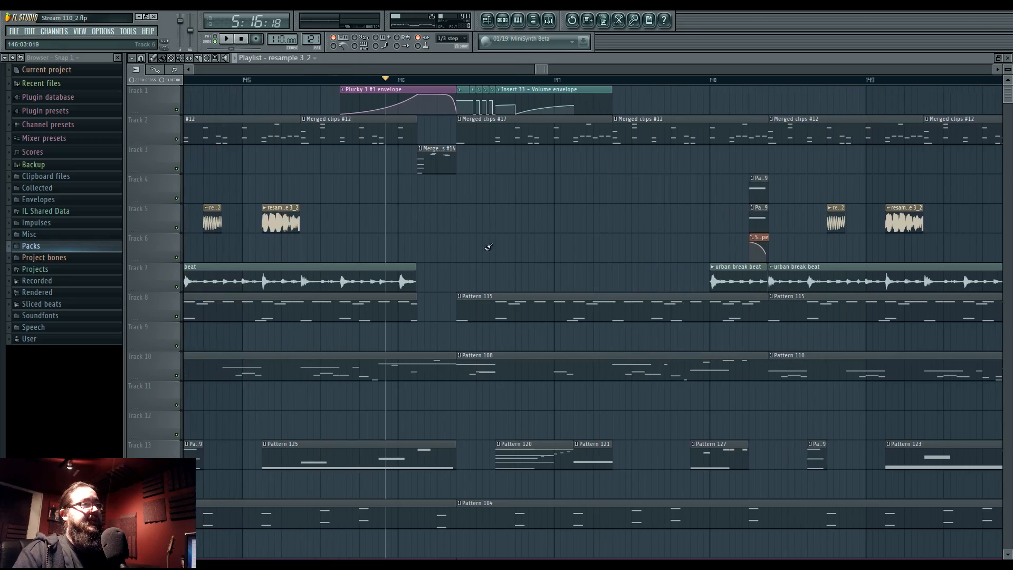
Route the resample 3_5 channel to the Resample mixer track and play back the arrangement
scroll(489, 211, "down", 8)
left_click(503, 20)
left_click(340, 372)
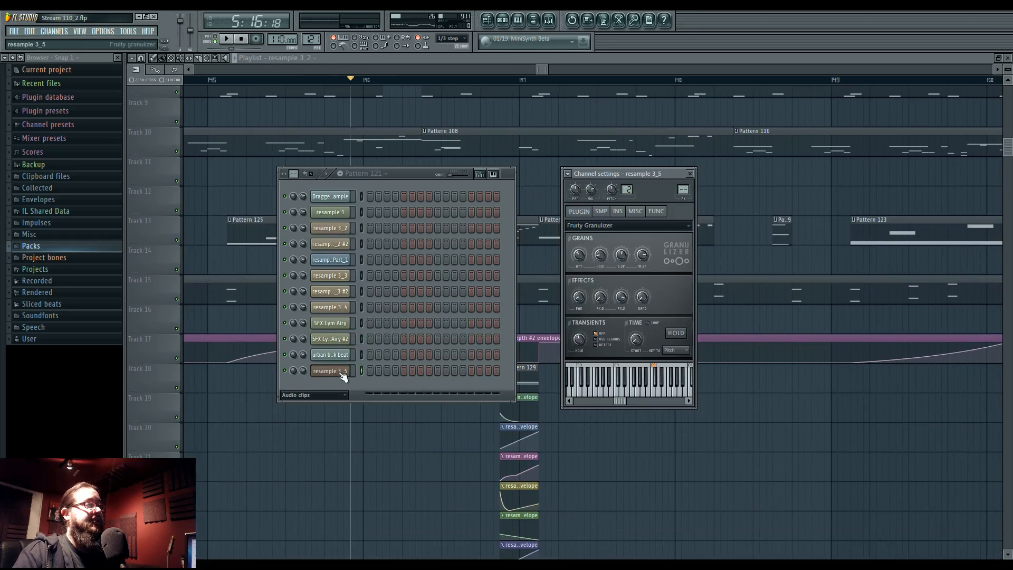
left_click_drag(683, 190, 683, 175)
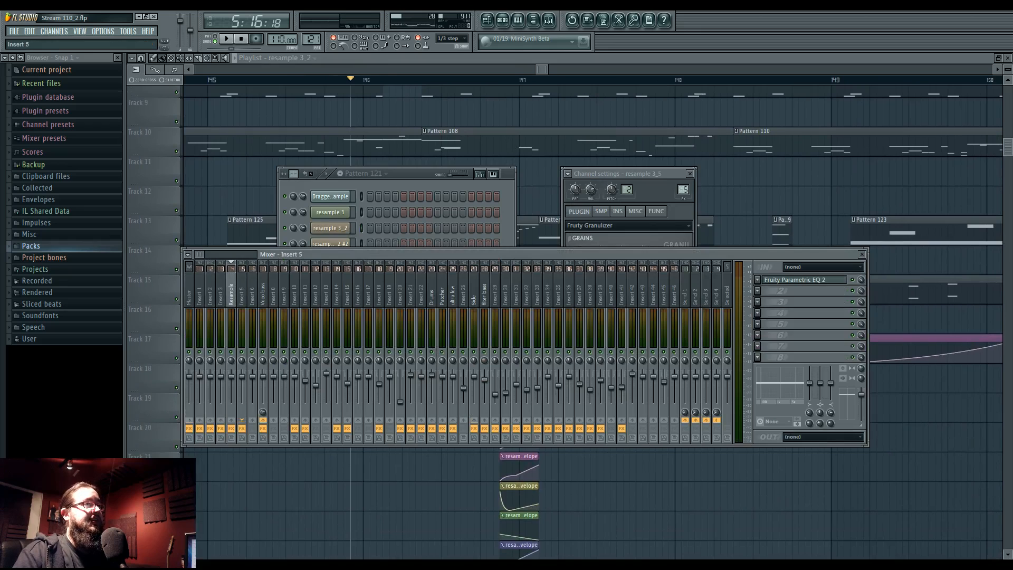
key("F12")
key("space")
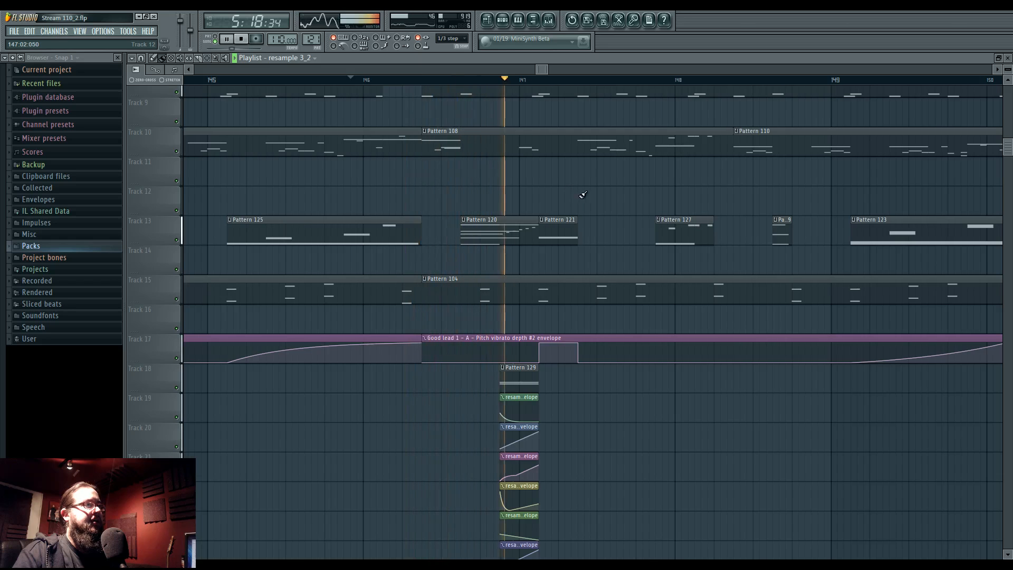
scroll(574, 478, "down", 6)
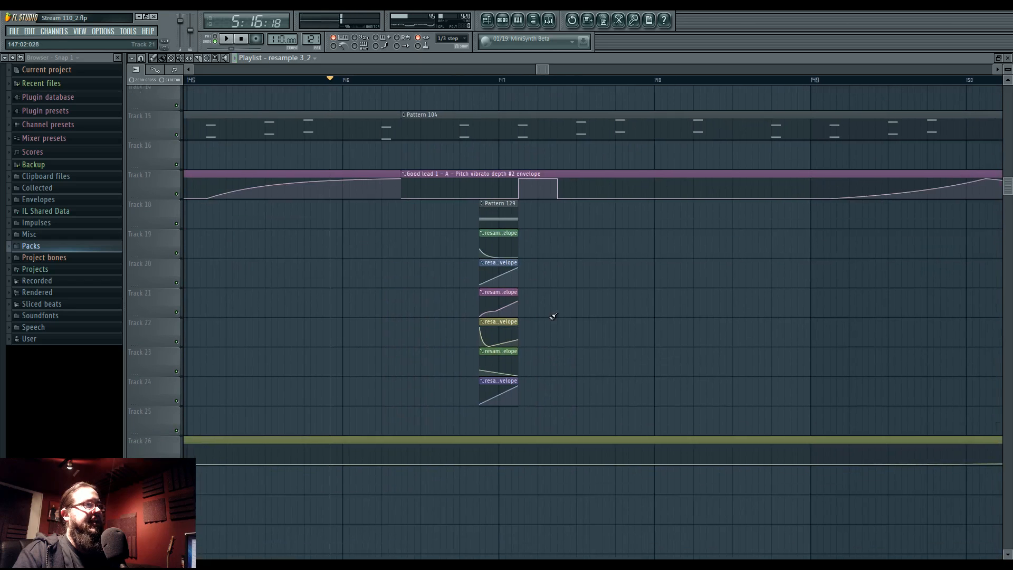
Solo Tracks 18 to 24 and audition the Pattern 129 clip with its envelopes on their own
right_click(178, 219)
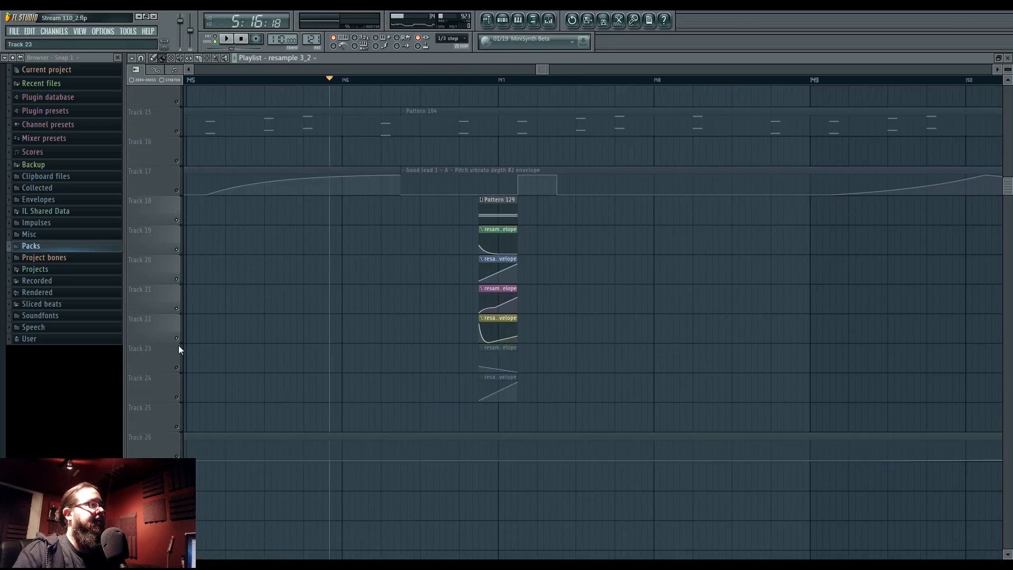
key("space")
scroll(497, 186, "up", 5)
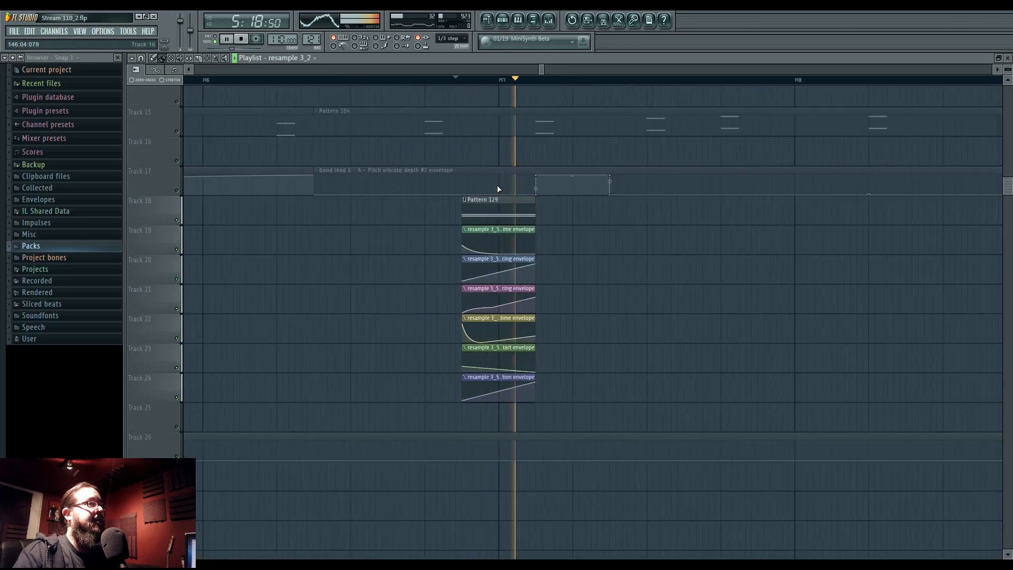
key("space")
key("space")
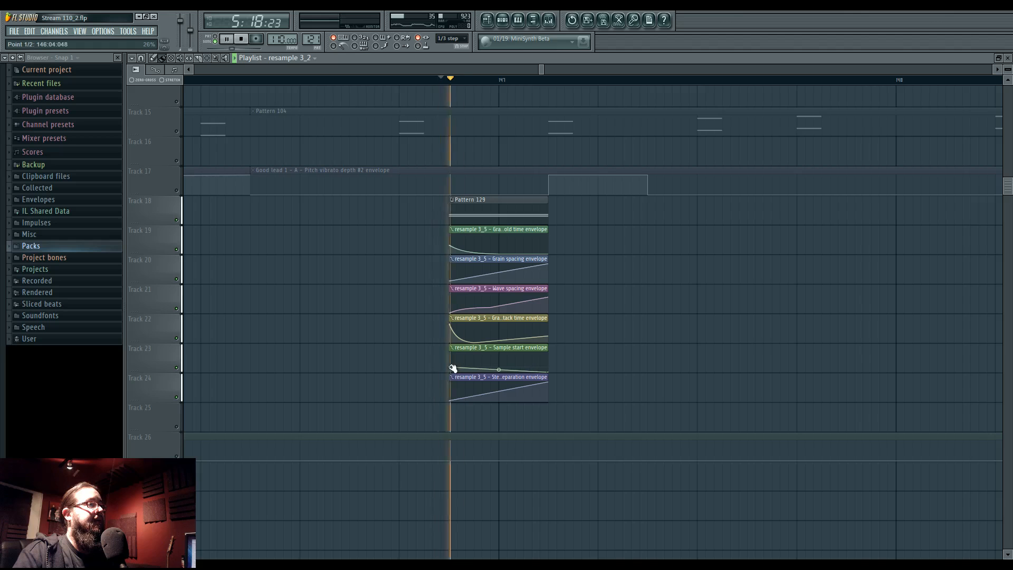
Raise the first point of the Sample start envelope on Track 23 to 61% and audition the change
key("space")
left_click_drag(451, 367, 453, 363)
key("space")
key("space")
key("space")
key("space")
key("space")
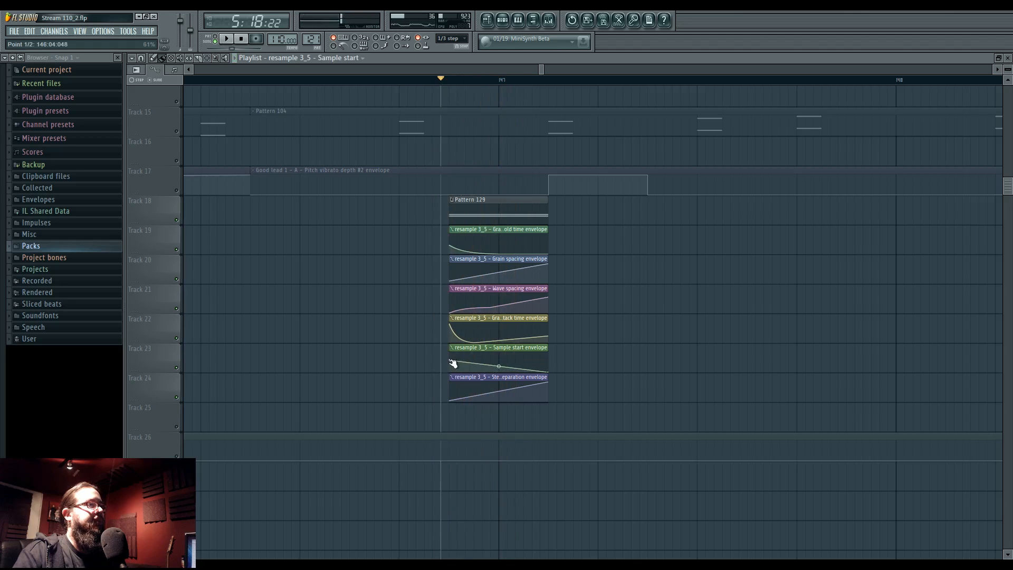
Play the soloed clips while examining the resample 3_5 channel's Fruity Granulizer settings
scroll(429, 351, "up", 10)
scroll(415, 350, "down", 12)
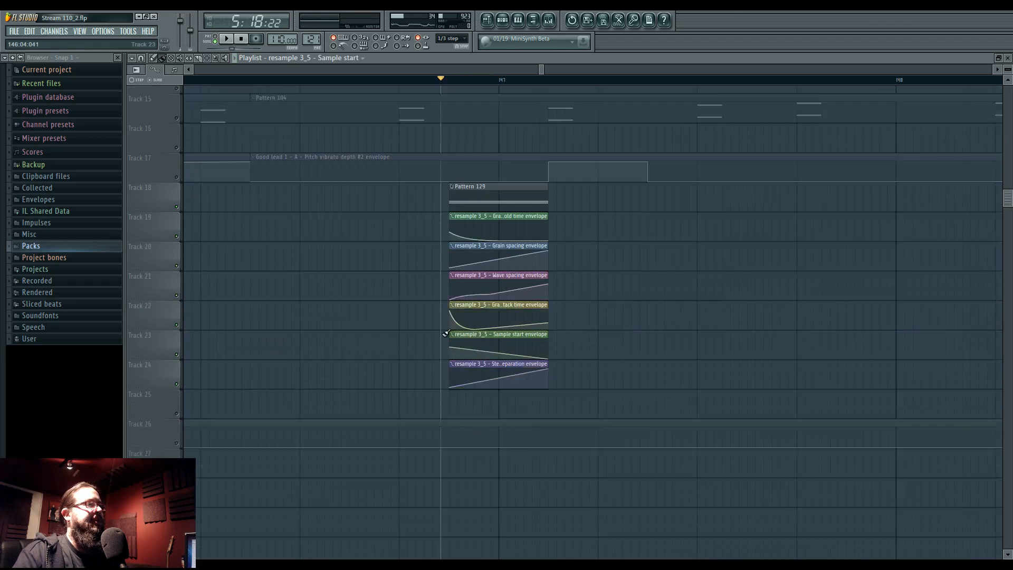
scroll(420, 252, "up", 5)
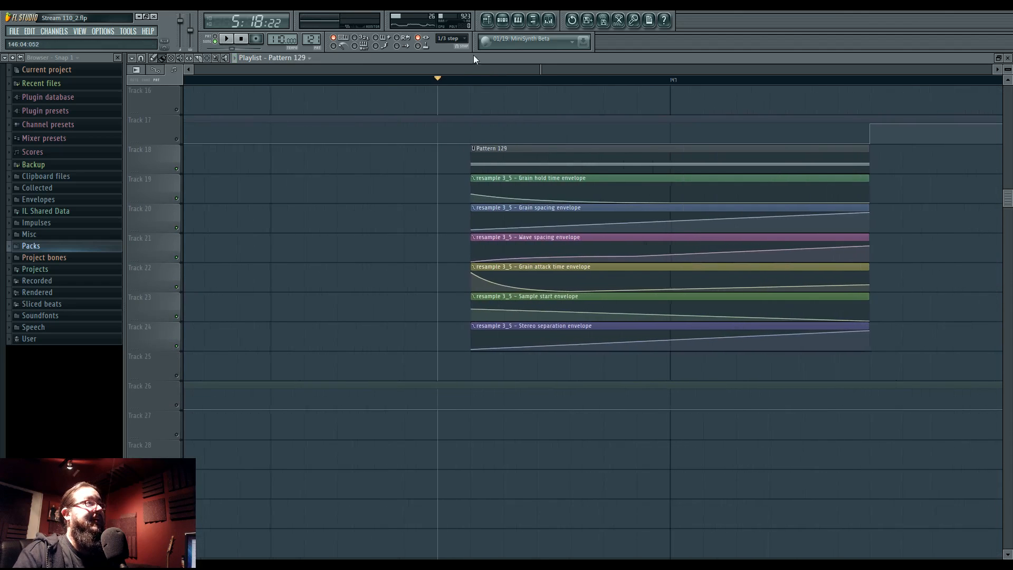
left_click(504, 21)
left_click(320, 371)
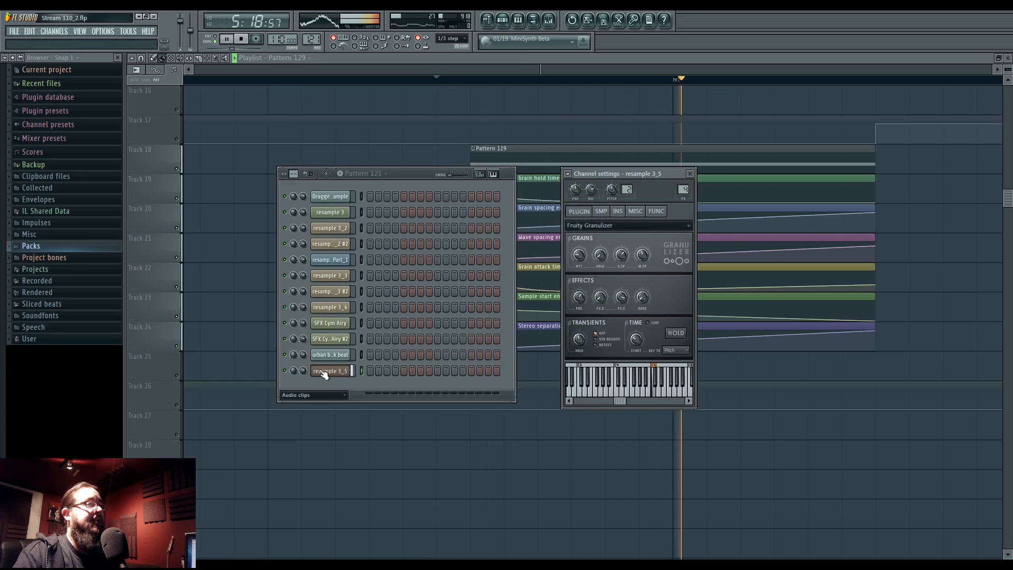
key("space")
right_click(715, 364)
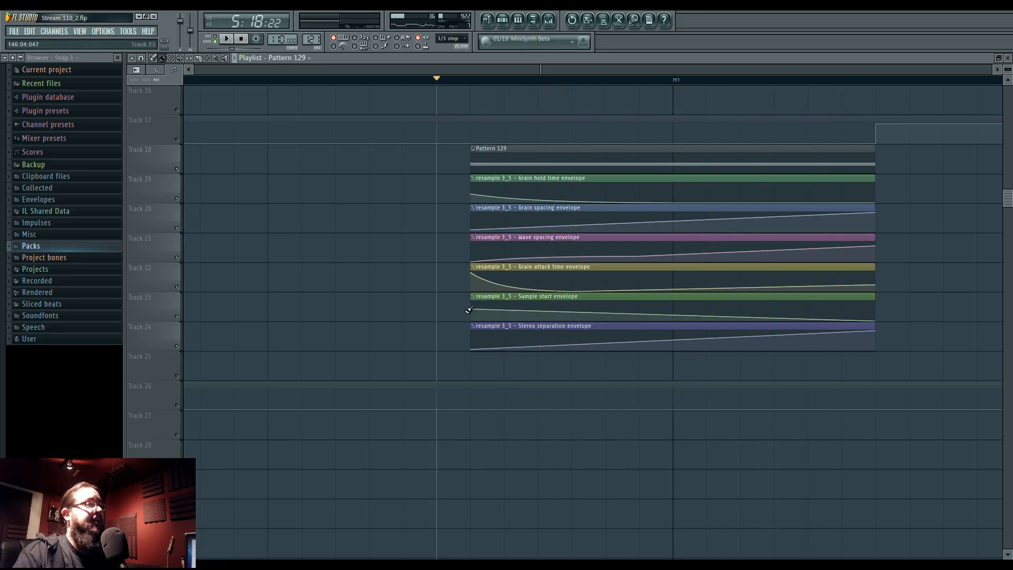
Raise the first point of the Sample start envelope slightly further and preview notes on the resample 3_5 channel
left_click_drag(474, 315, 473, 252)
left_click(502, 21)
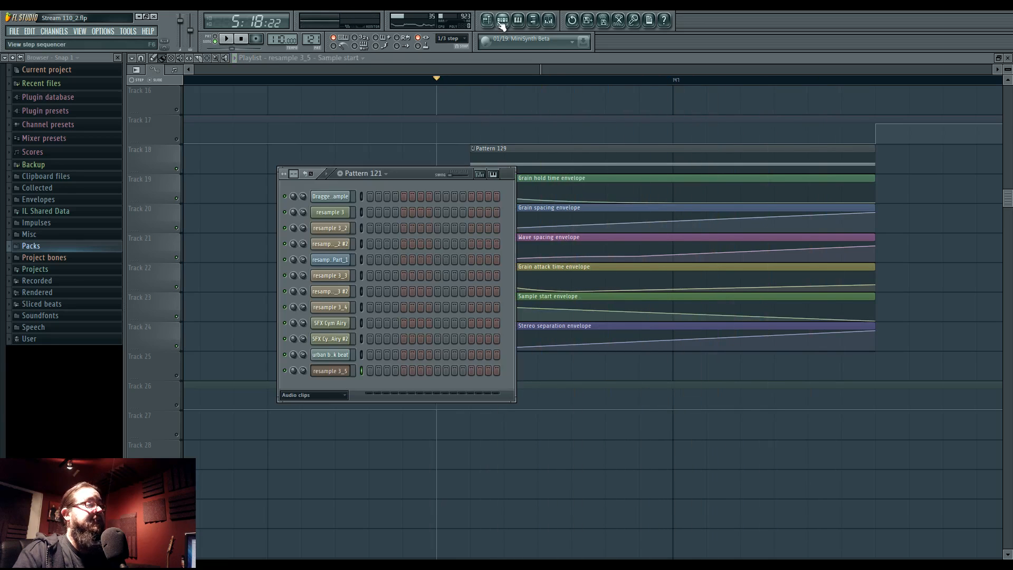
left_click(336, 373)
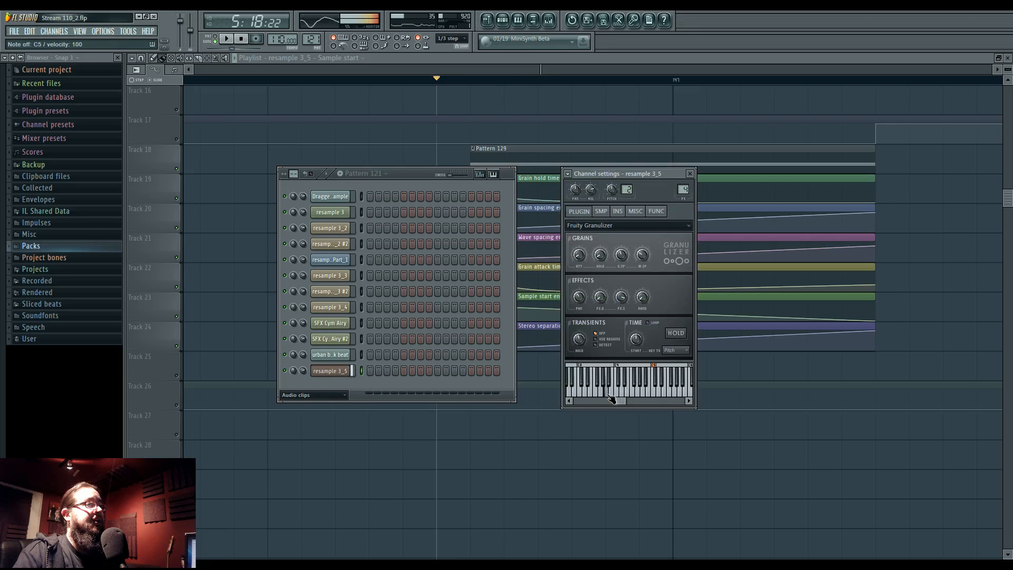
key("space")
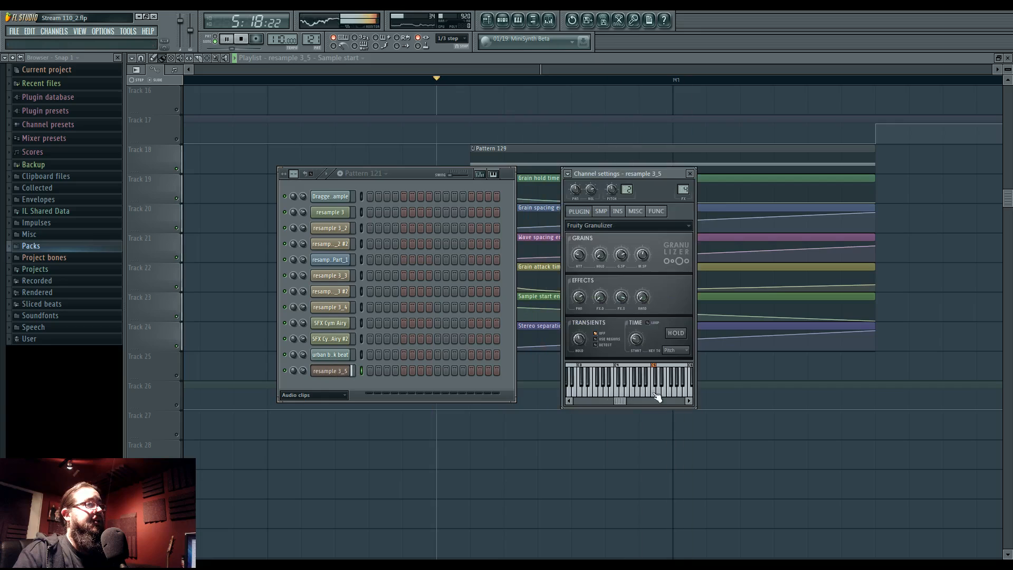
right_click(752, 363)
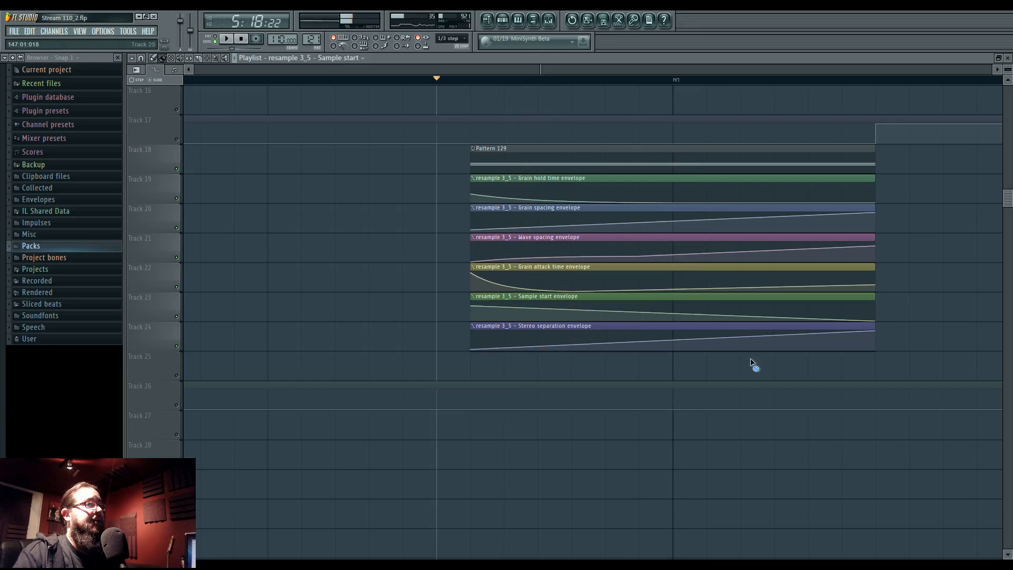
Bend the Sample start envelope to stay level until a steep drop at its end, and audition it with the resample 3_5 settings open
left_click_drag(673, 315, 674, 287)
key("space")
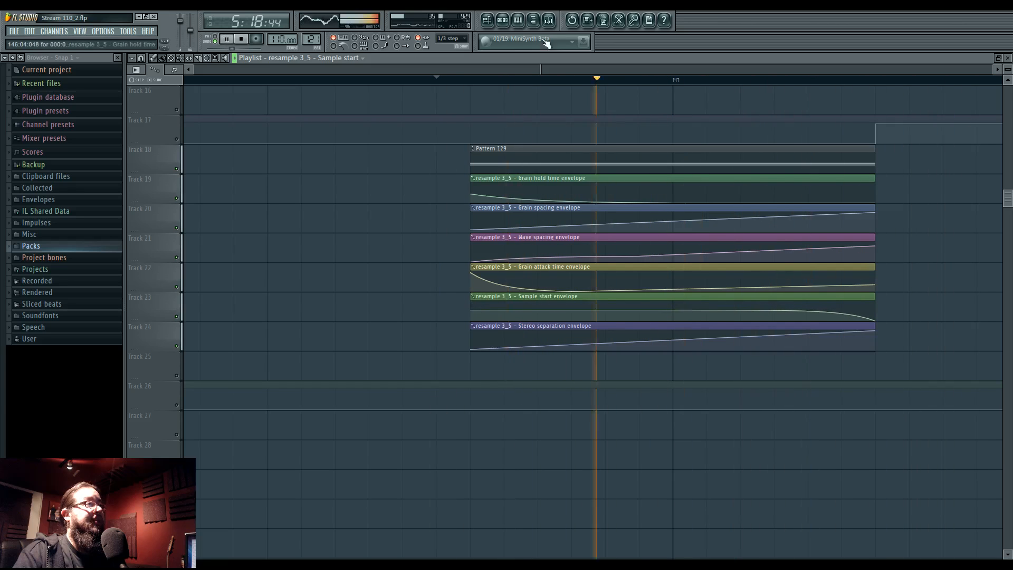
left_click(504, 22)
left_click(331, 371)
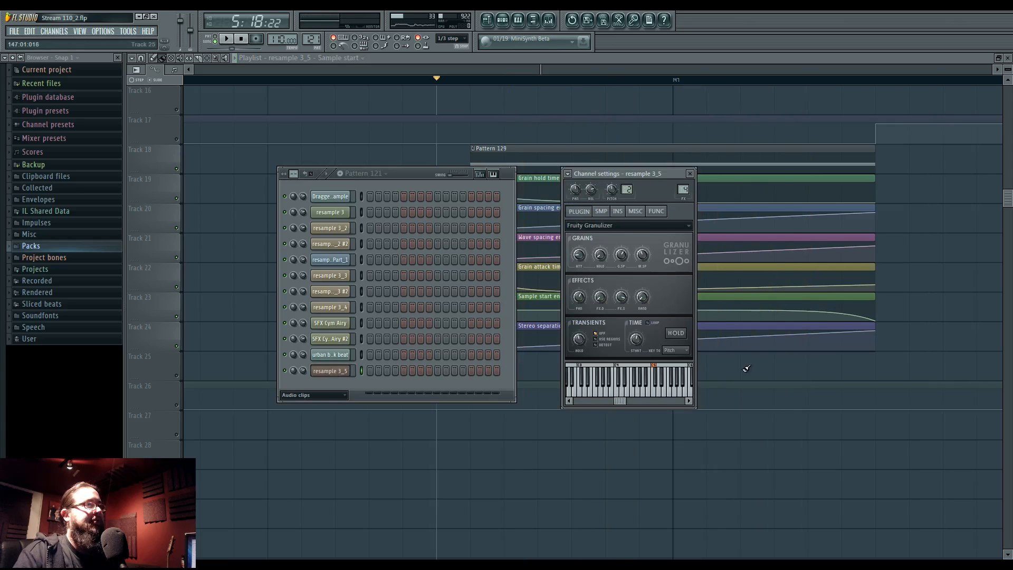
Compare the sound with the Sample start envelope on Track 23 muted, checking the resample 3_5 settings, and unmute the track
left_click(177, 316)
key("space")
key("space")
left_click(504, 22)
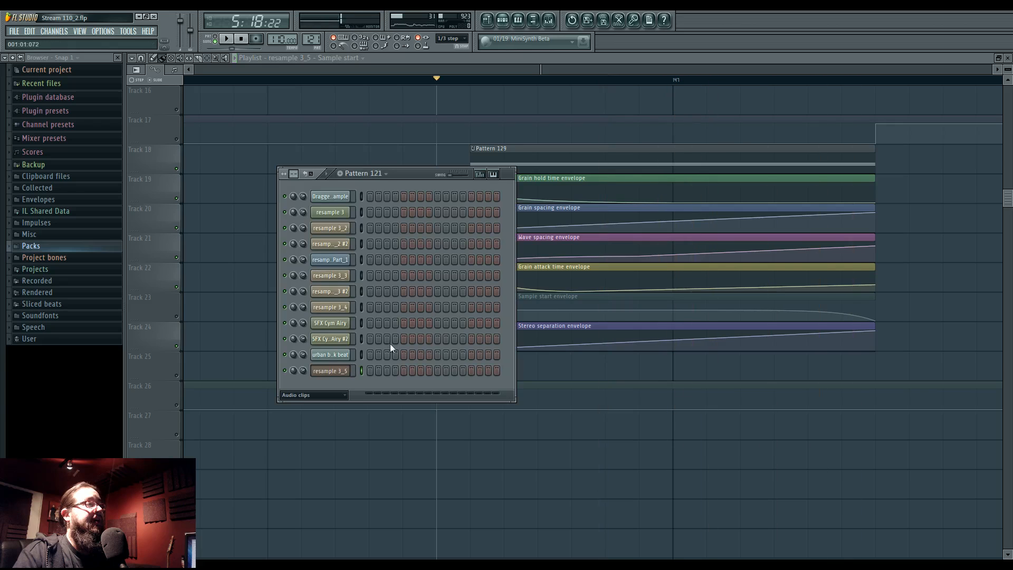
left_click(332, 372)
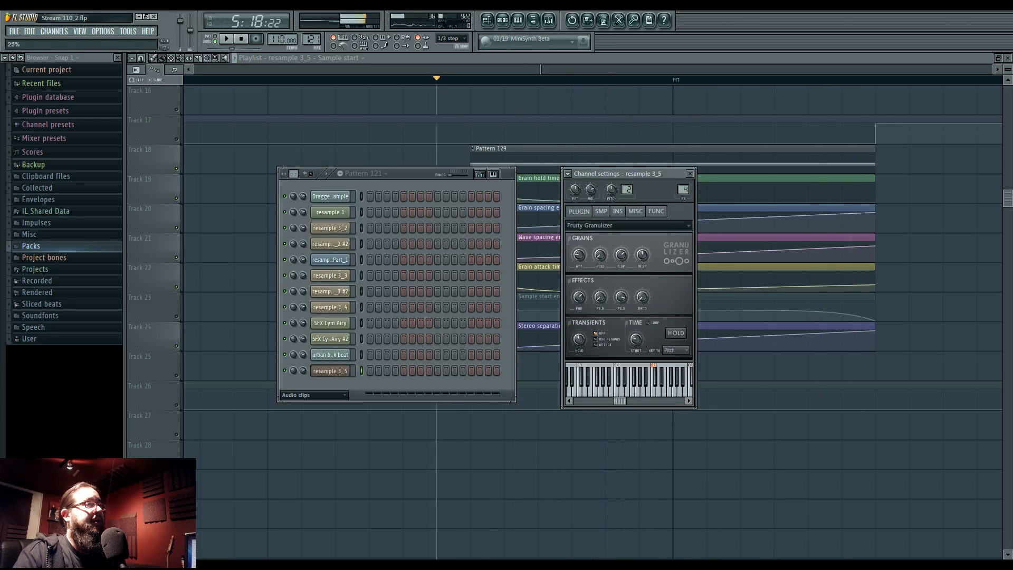
key("space")
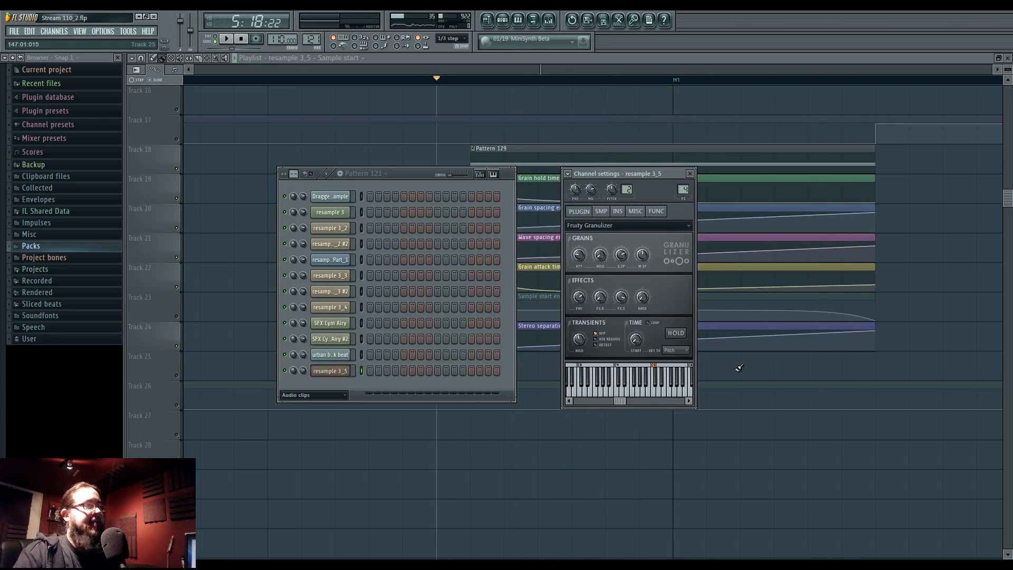
left_click(177, 317)
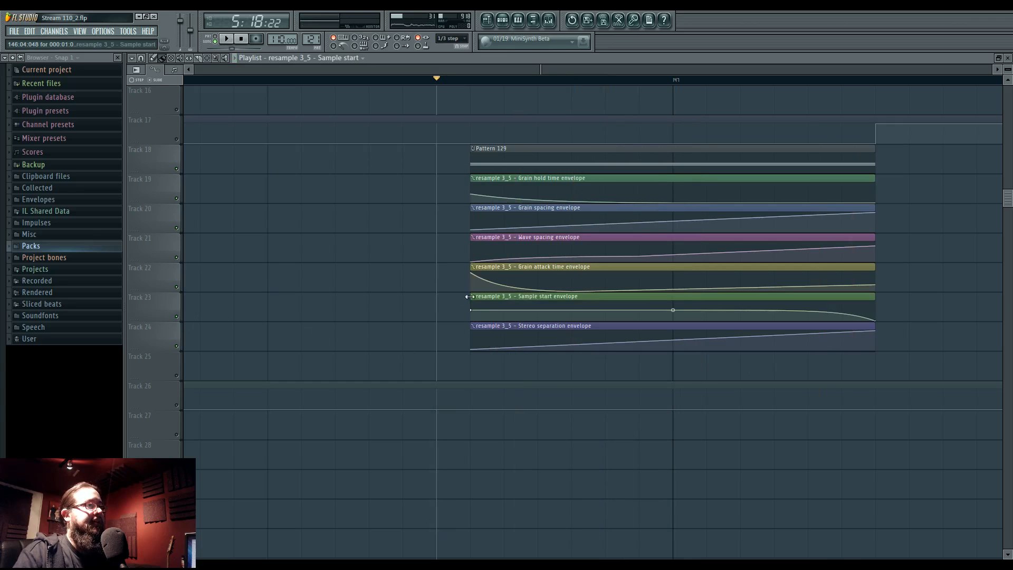
Shift the Sample start envelope clip on Track 23 to begin at the playhead, delete its end point and restore the clip's length past bar 147
key("space")
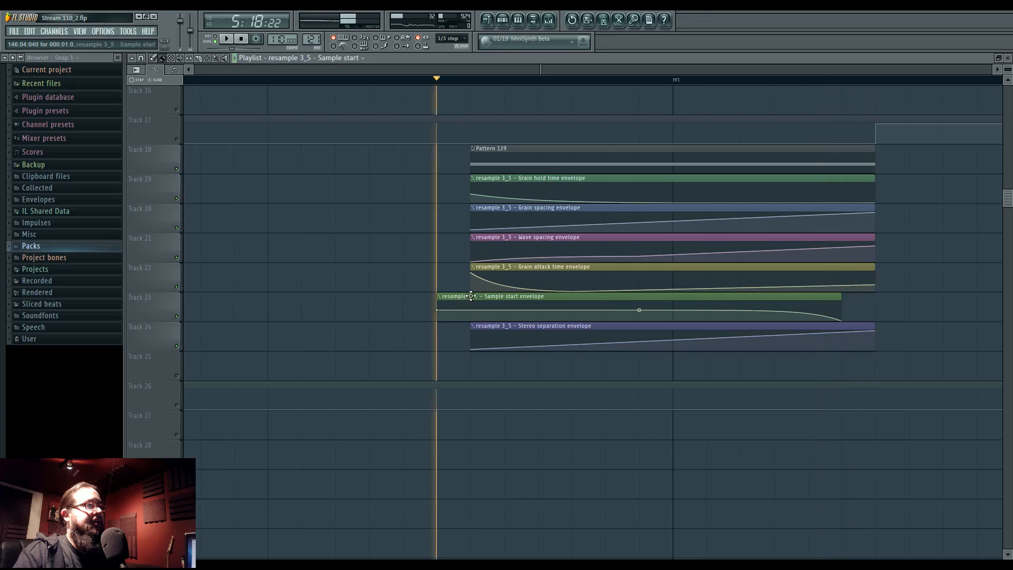
right_click(844, 322)
left_click(852, 335)
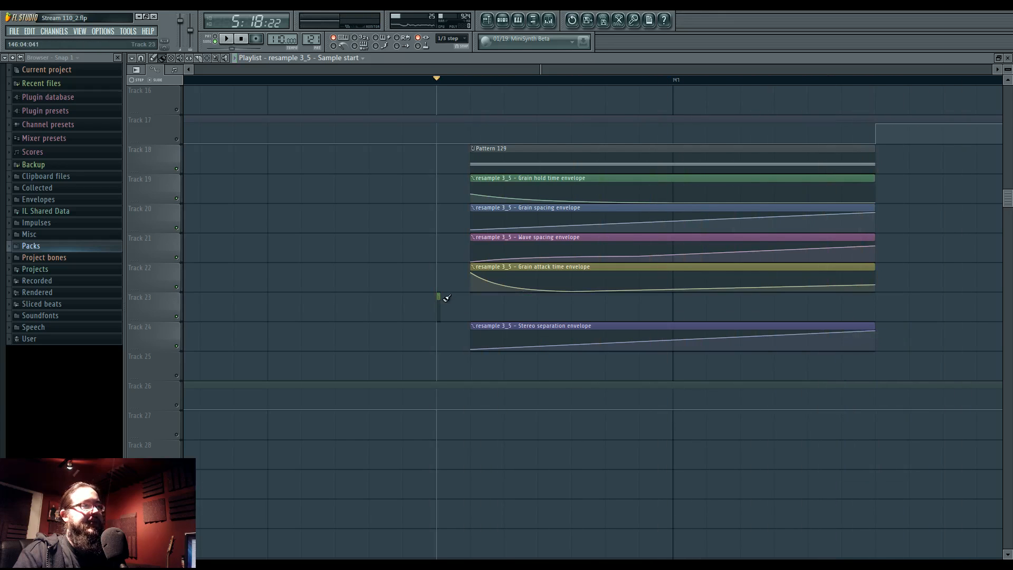
left_click_drag(441, 297, 822, 298)
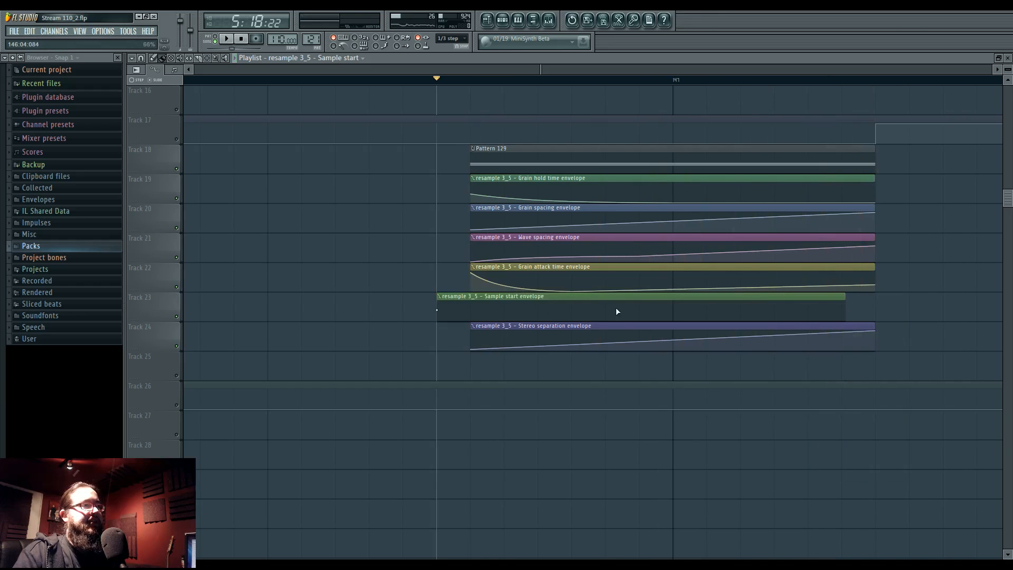
Copy the Sample start envelope's first point value and paste it onto the second point at bar 147, making the line level
right_click(439, 312)
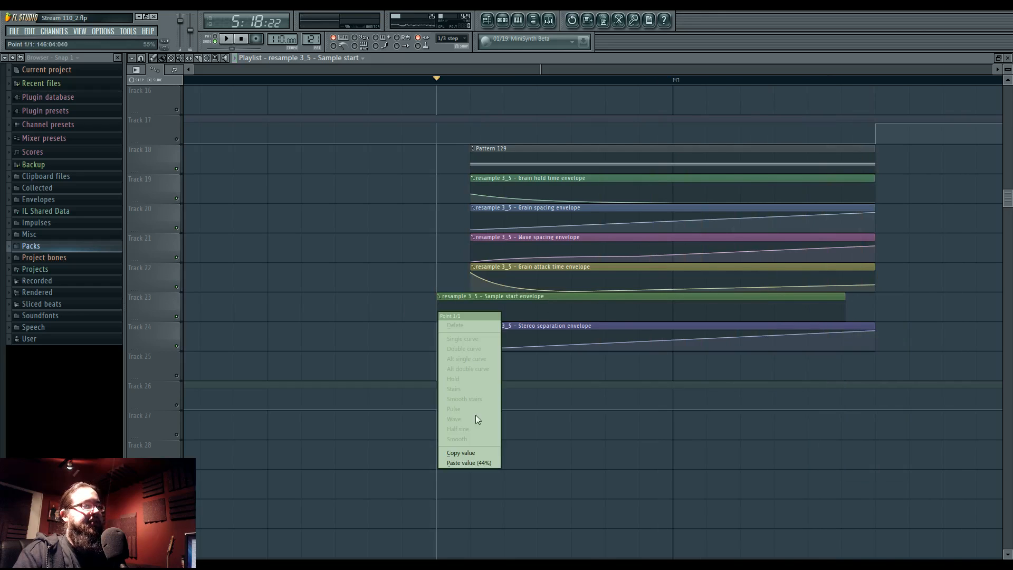
left_click(477, 454)
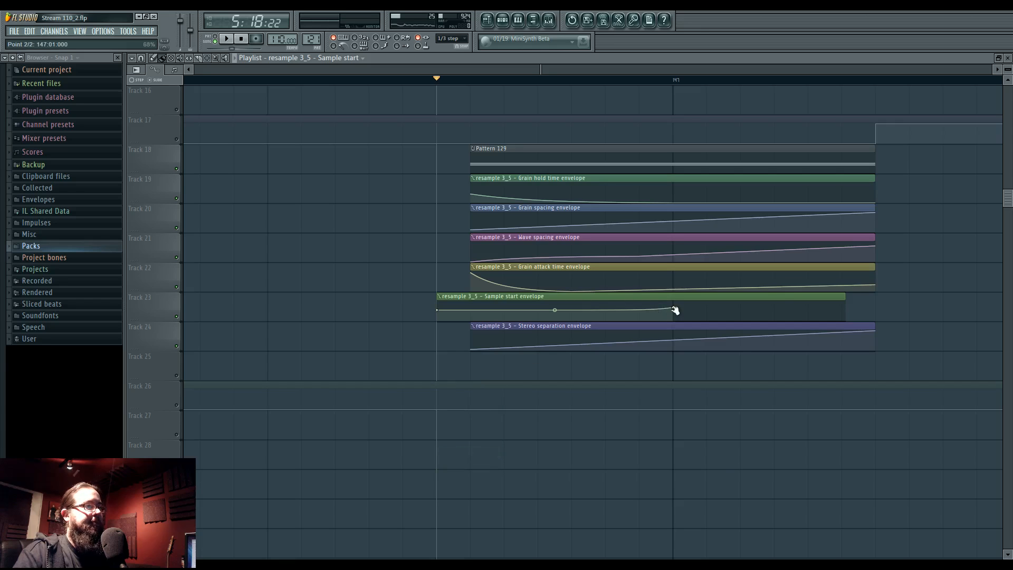
right_click(675, 310)
left_click(701, 463)
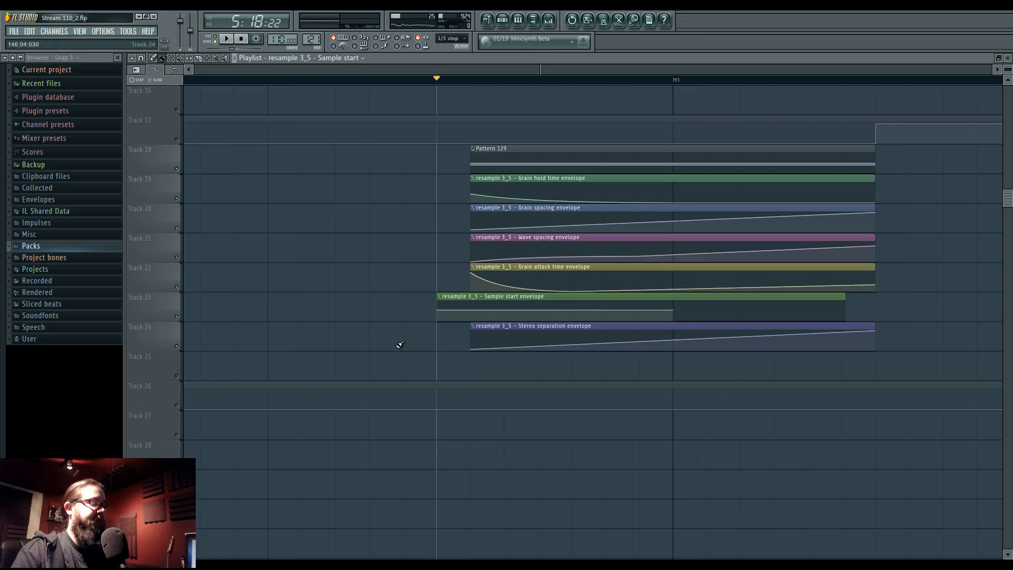
Audition the clips and raise the Sample start envelope's first point slightly so the curve falls toward bar 147
left_click_drag(397, 347, 325, 353)
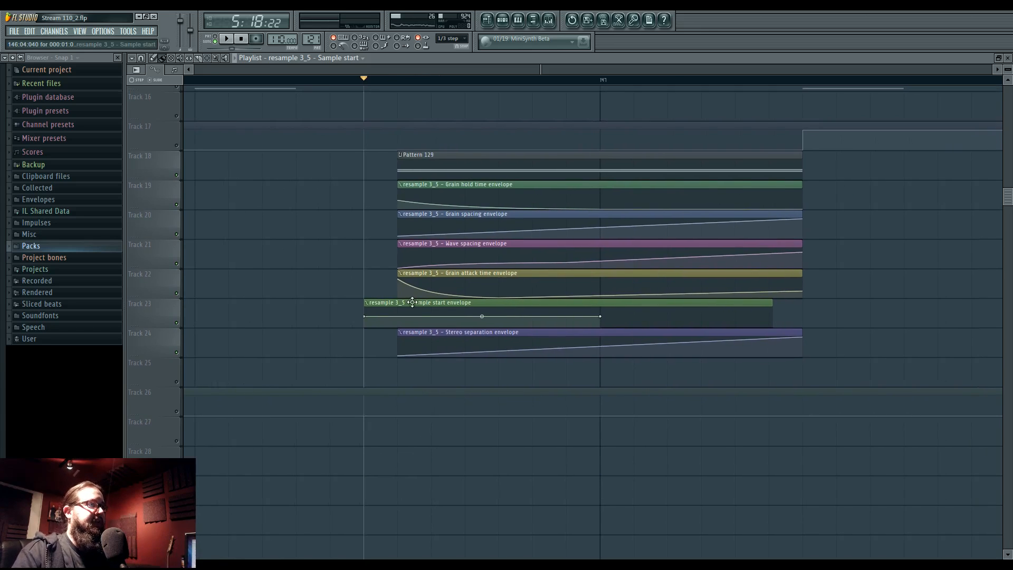
left_click_drag(413, 302, 467, 303)
key("space")
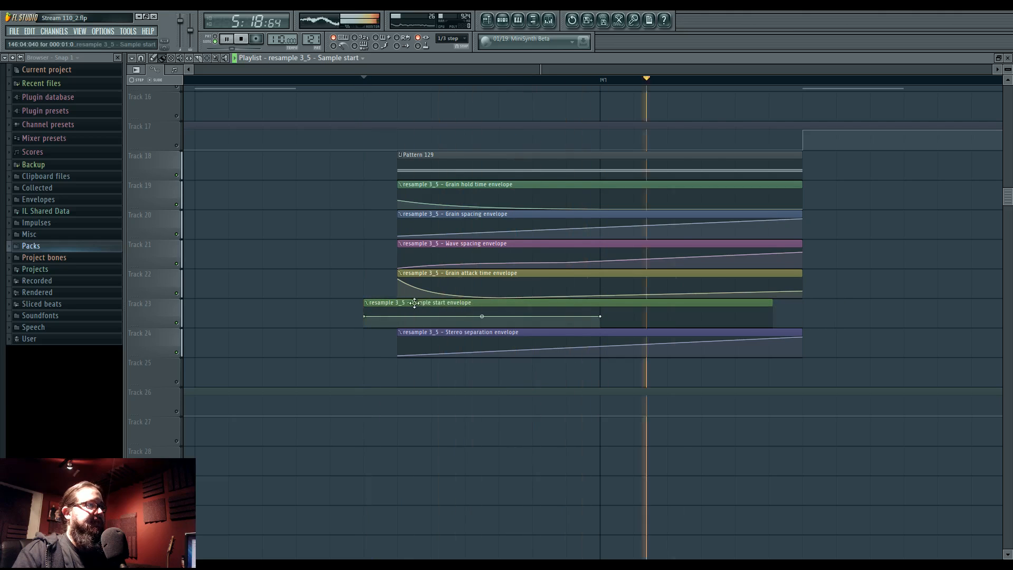
left_click_drag(365, 316, 368, 316)
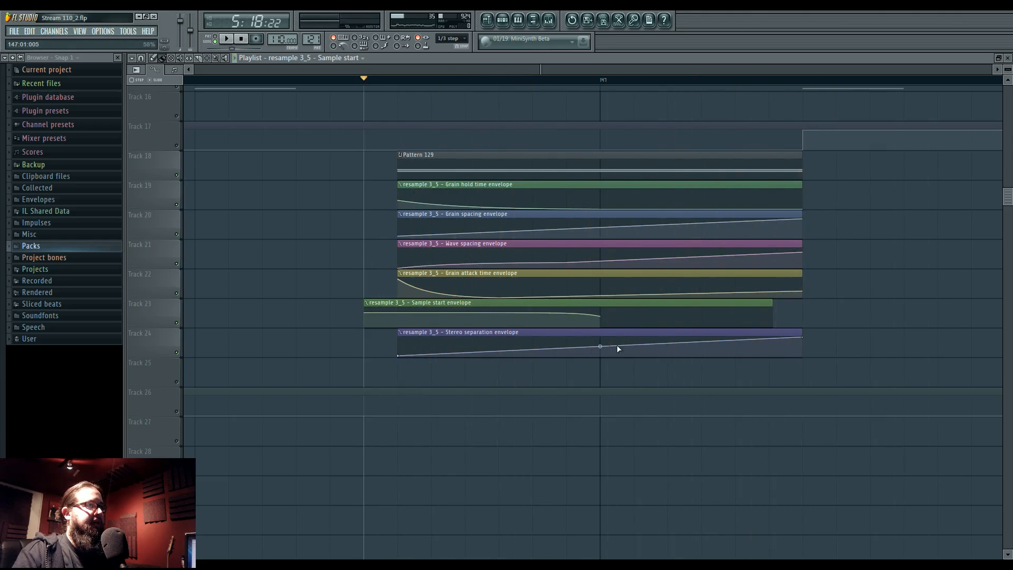
Bend the Stereo separation and Grain spacing envelopes upward so they rise earlier, auditioning each change
left_click_drag(600, 346, 599, 342)
key("space")
key("space")
left_click_drag(599, 230, 600, 221)
key("space")
key("space")
key("space")
key("space")
key("space")
key("space")
key("space")
Raise the middle point of the Wave spacing envelope slightly and audition it repeatedly
left_click_drag(569, 262, 570, 259)
key("space")
key("space")
key("space")
key("space")
Adjust the Grain hold time envelope near bar 147 and raise its end point high, auditioning the result
mouse_move(602, 208)
left_mouse_down()
mouse_move(601, 192)
mouse_move(601, 207)
left_mouse_up()
key("space")
key("space")
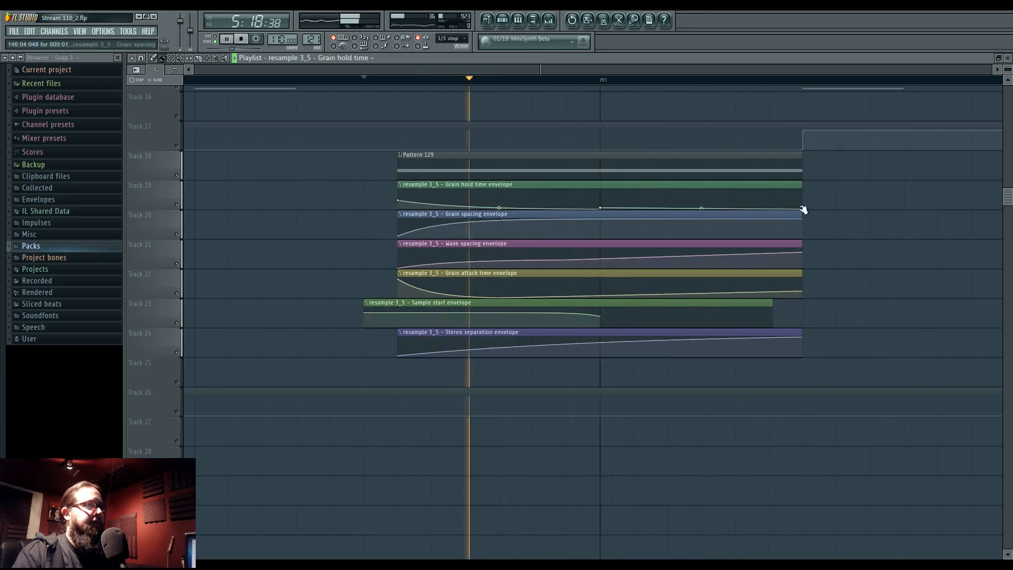
left_click_drag(803, 210, 803, 189)
key("space")
Delete the extra Grain hold time point at bar 147 and lower the remaining point there to the bottom
right_click(601, 209)
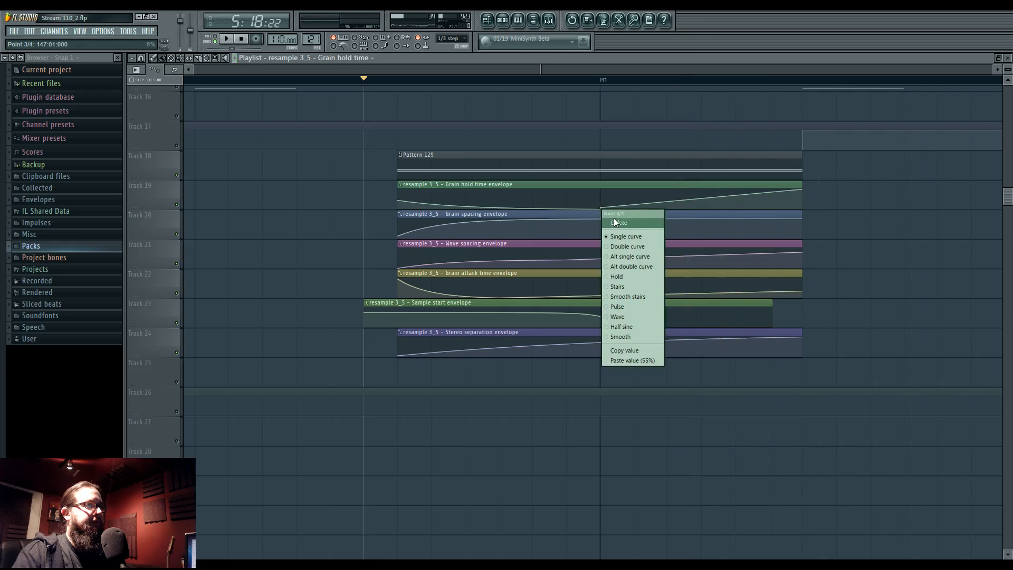
left_click(614, 222)
key("space")
mouse_move(604, 206)
left_mouse_down()
mouse_move(604, 191)
mouse_move(602, 211)
left_mouse_up()
key("space")
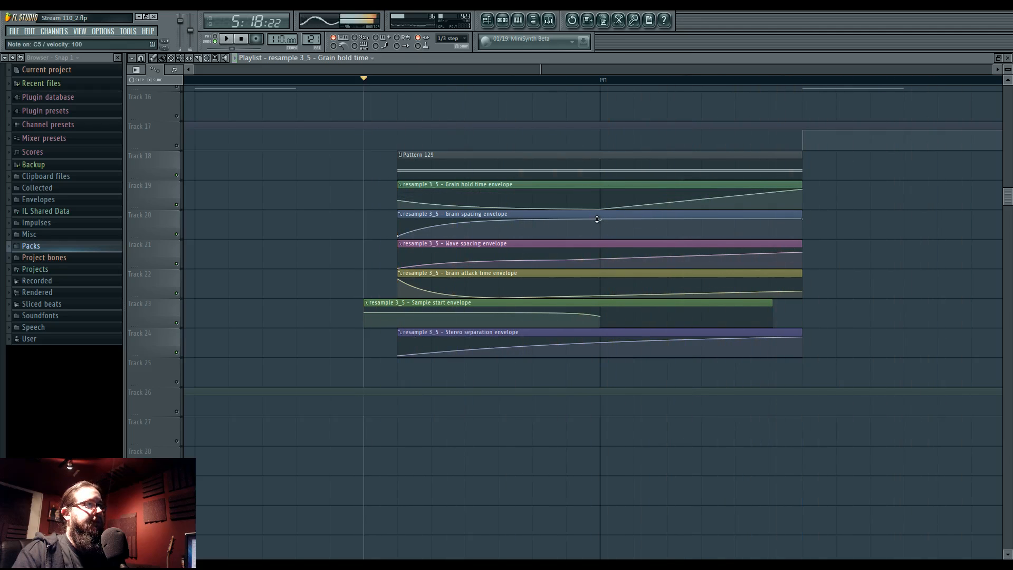
Raise the Wave spacing envelope's first point slightly and audition the sound several times
left_click(503, 20)
left_click(567, 373)
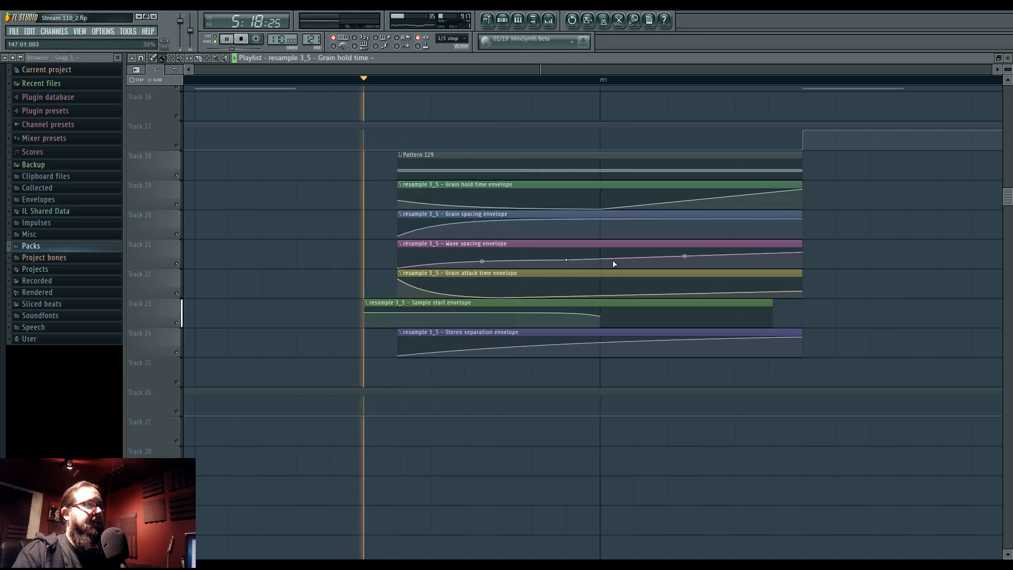
key("space")
key("space")
mouse_move(402, 268)
left_mouse_down()
mouse_move(401, 249)
mouse_move(402, 267)
left_mouse_up()
key("space")
key("space")
key("space")
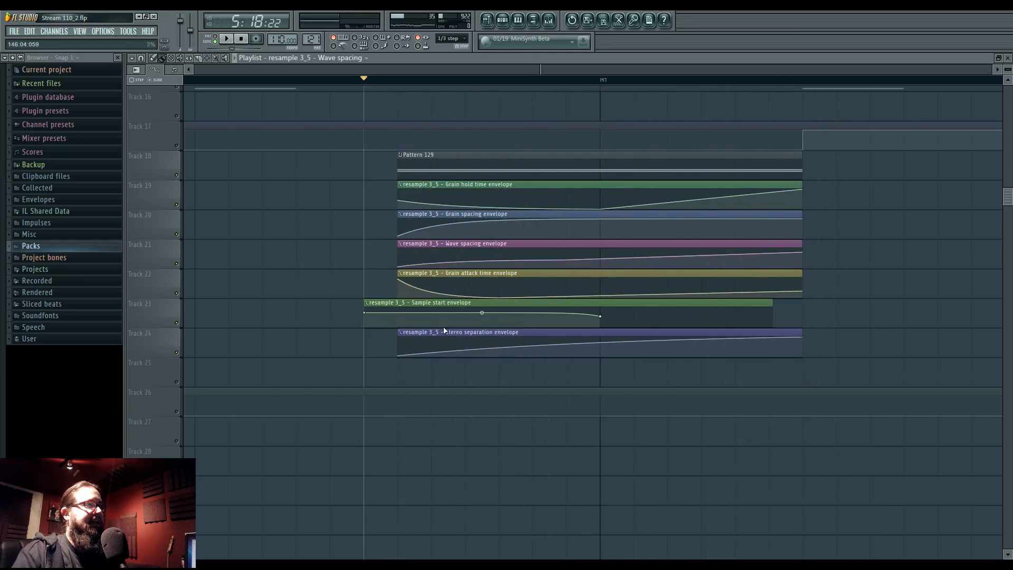
Try shifting the Stereo separation, Wave spacing, Grain hold time, Grain spacing and Grain attack time clips earlier to the playhead, auditioning the moves
left_click_drag(443, 330, 410, 330)
key("space")
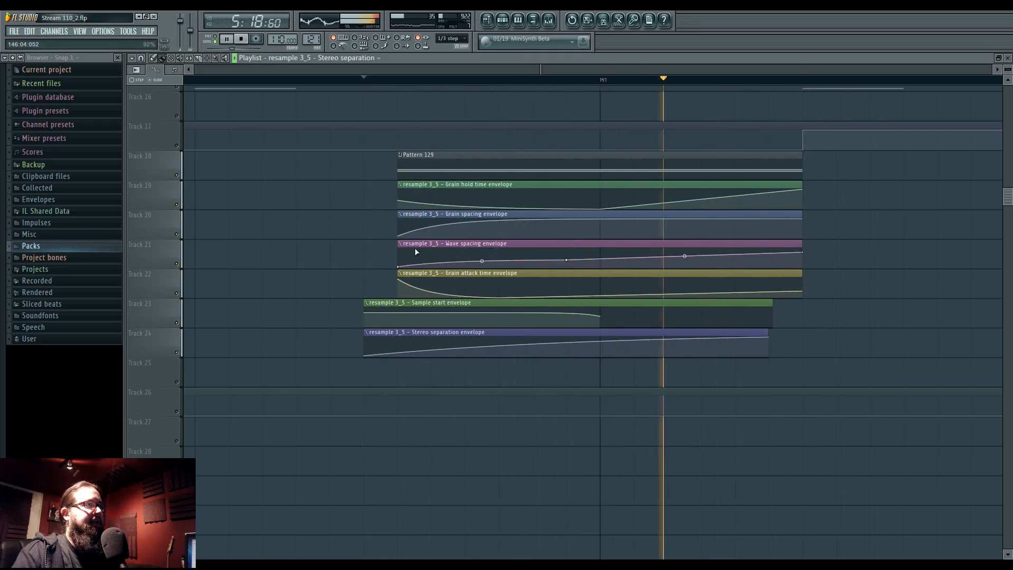
left_click_drag(415, 250, 382, 251)
key("space")
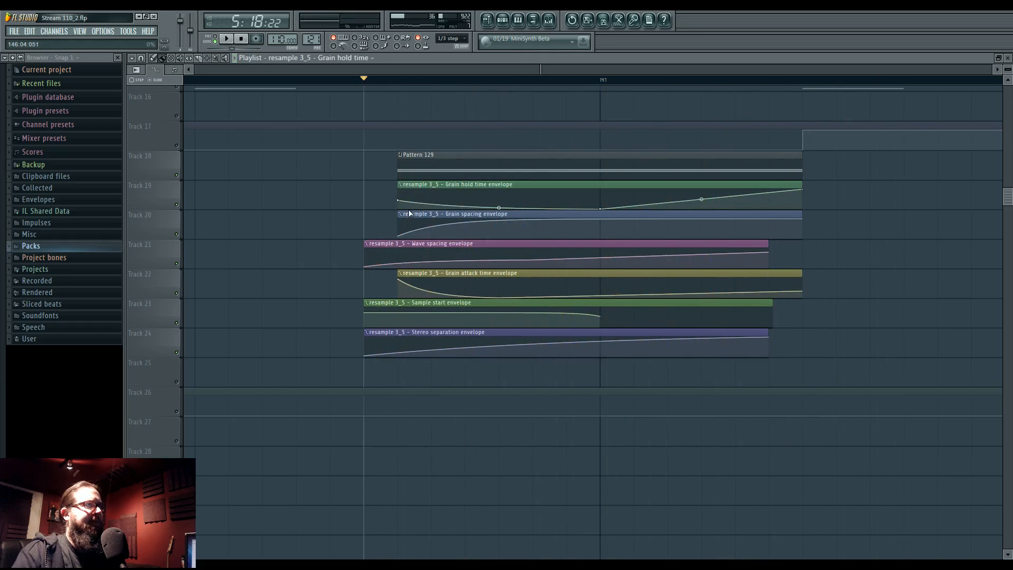
left_click_drag(413, 192, 379, 192)
key("space")
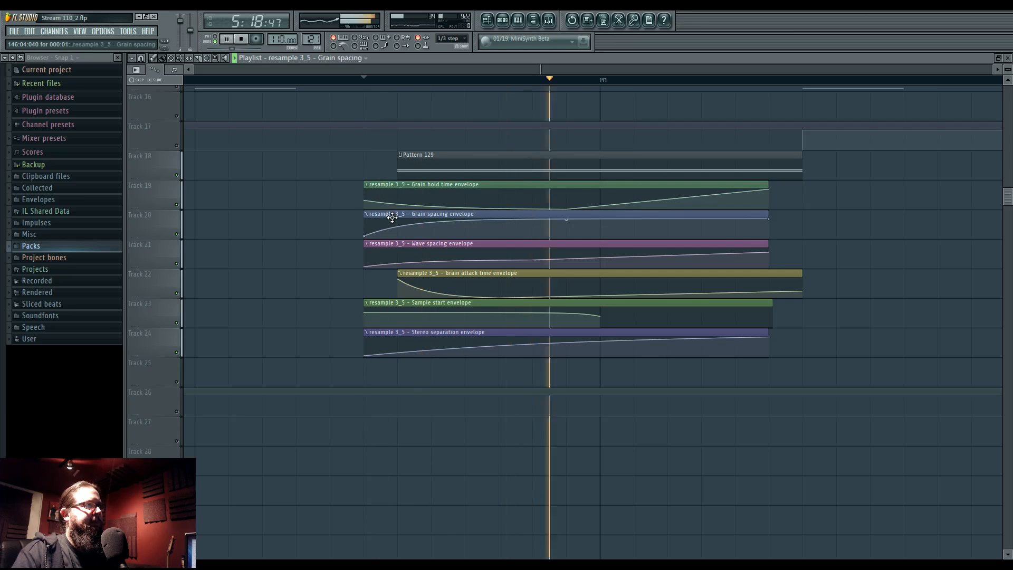
left_click_drag(427, 274, 394, 274)
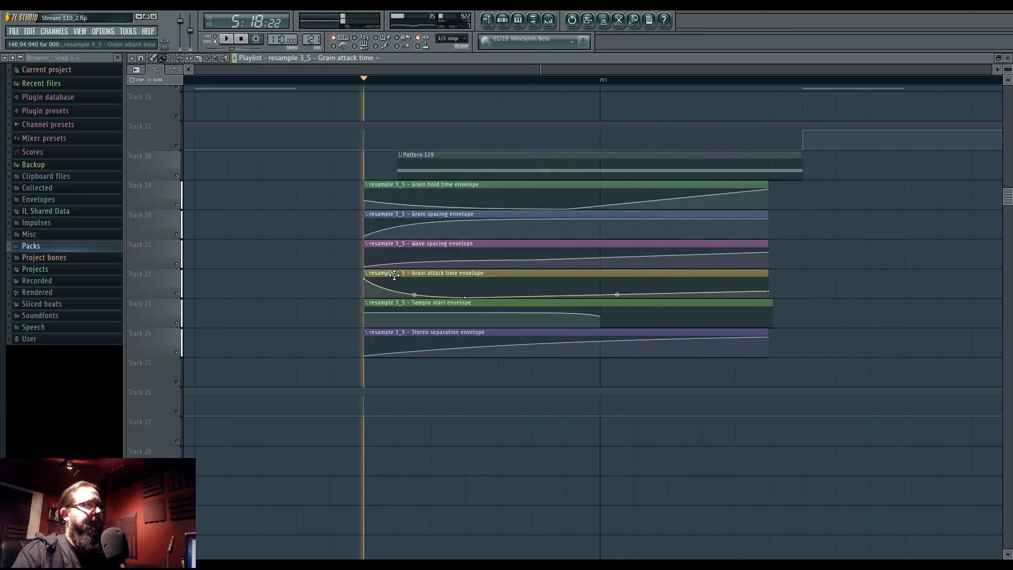
key("space")
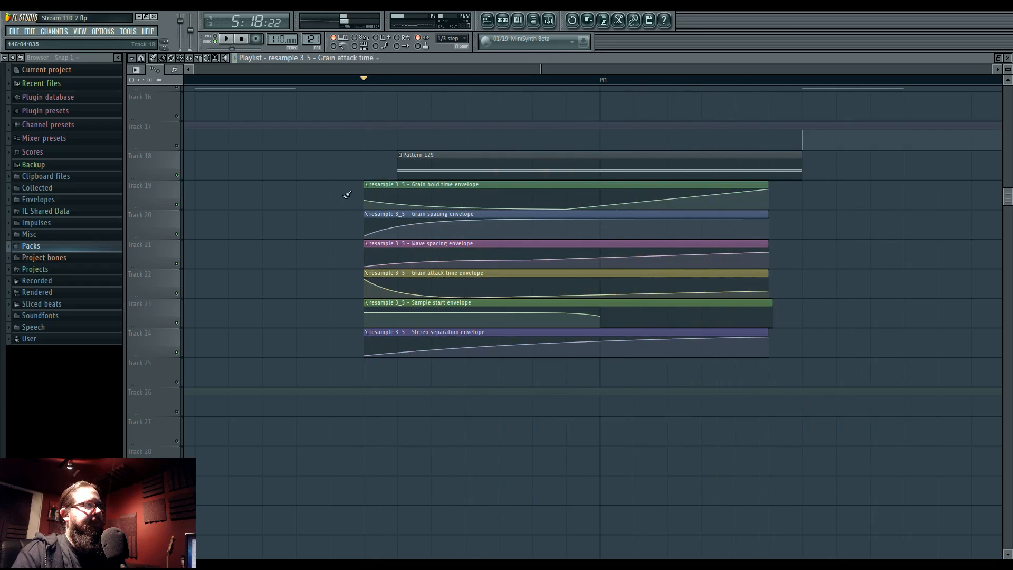
Select all six resample 3_5 envelope clips, move them together to align with the start of Pattern 129, audition them and clear the selection
left_click_drag(347, 195, 404, 185)
scroll(366, 276, "up", 5)
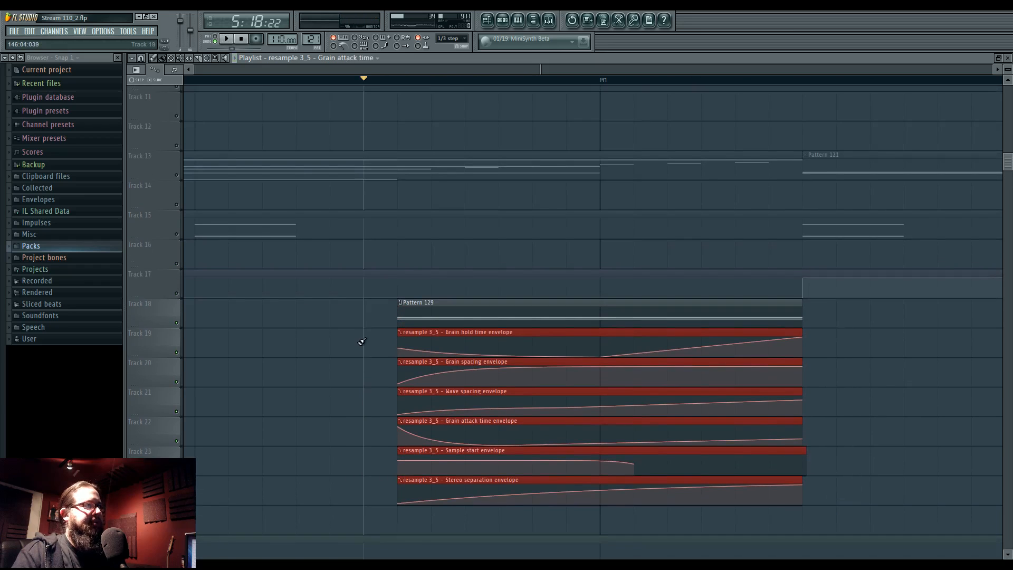
scroll(362, 343, "down", 2)
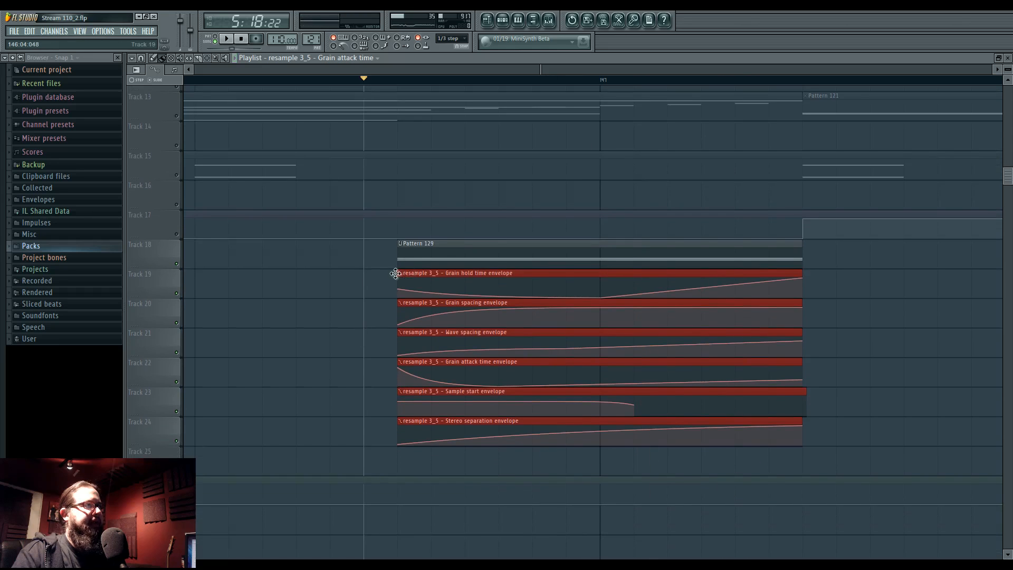
mouse_move(396, 274)
left_mouse_down()
mouse_move(361, 273)
mouse_move(399, 431)
mouse_move(412, 273)
left_mouse_up()
key("space")
key("space")
left_click(373, 337, "ctrl")
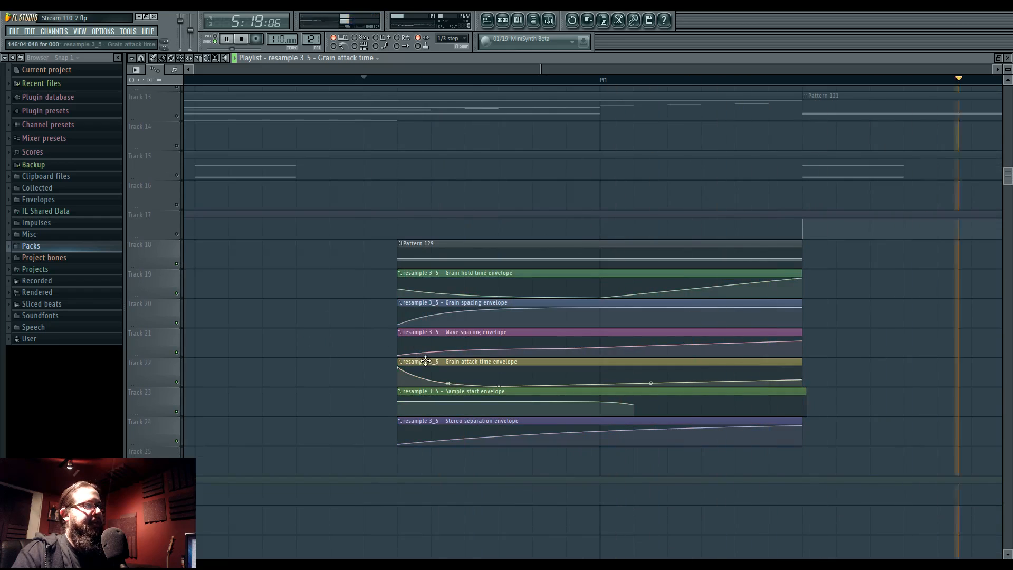
Try moving only the Grain attack time envelope clip earlier to the playhead and audition it
key("space")
left_click_drag(426, 361, 398, 363)
key("space")
key("space")
Find the resample 3_5 channel under the Audio clips group and examine its Fruity Granulizer settings
left_click(503, 21)
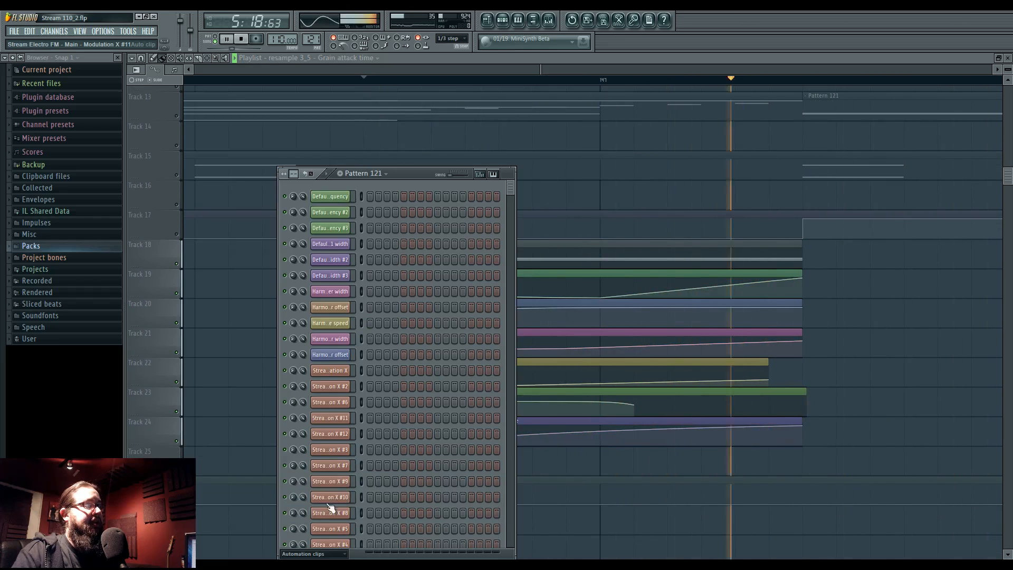
left_click(314, 553)
left_click(317, 511)
key("space")
scroll(327, 401, "down", 4)
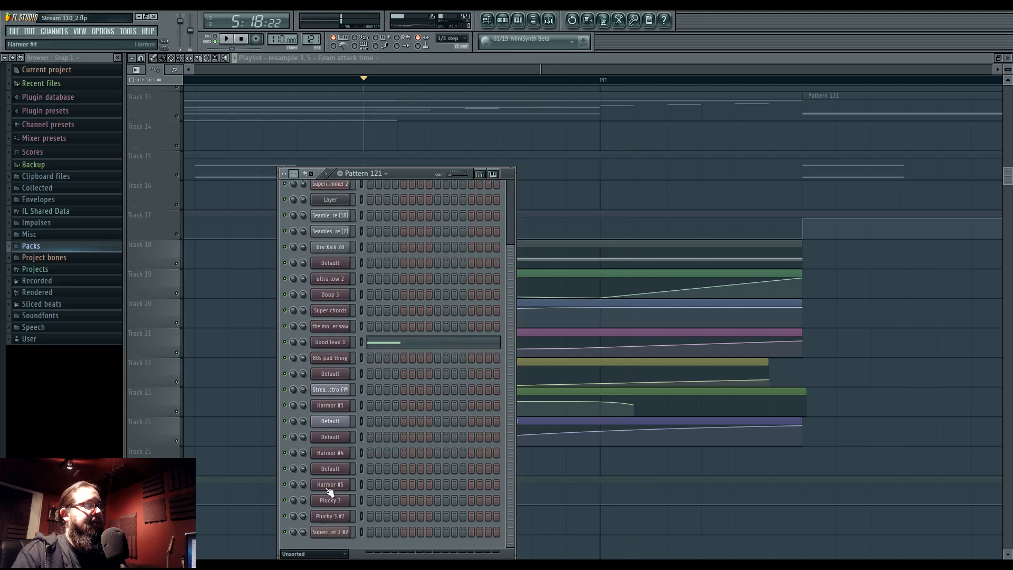
left_click(314, 554)
left_click(314, 525)
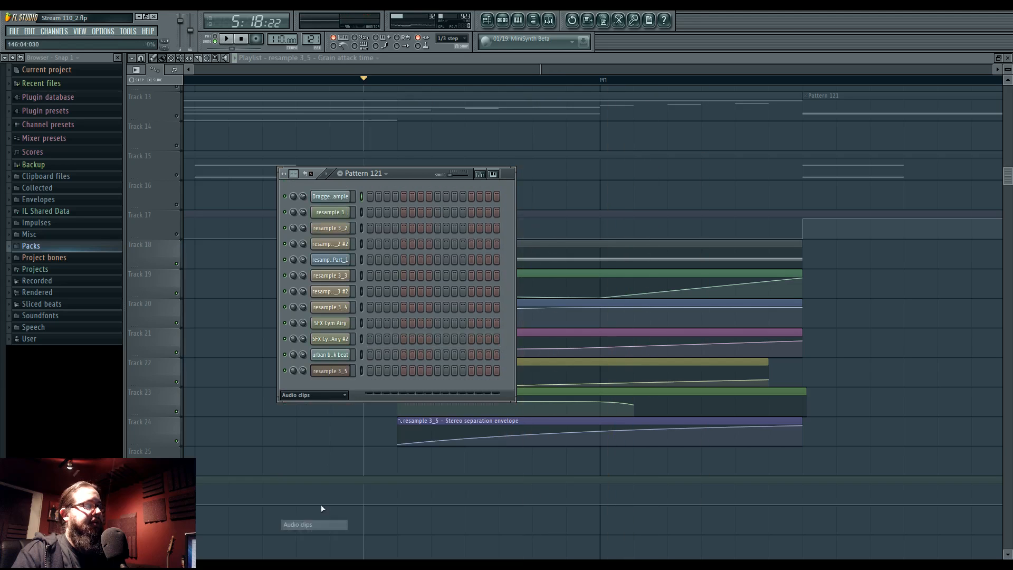
left_click(341, 371)
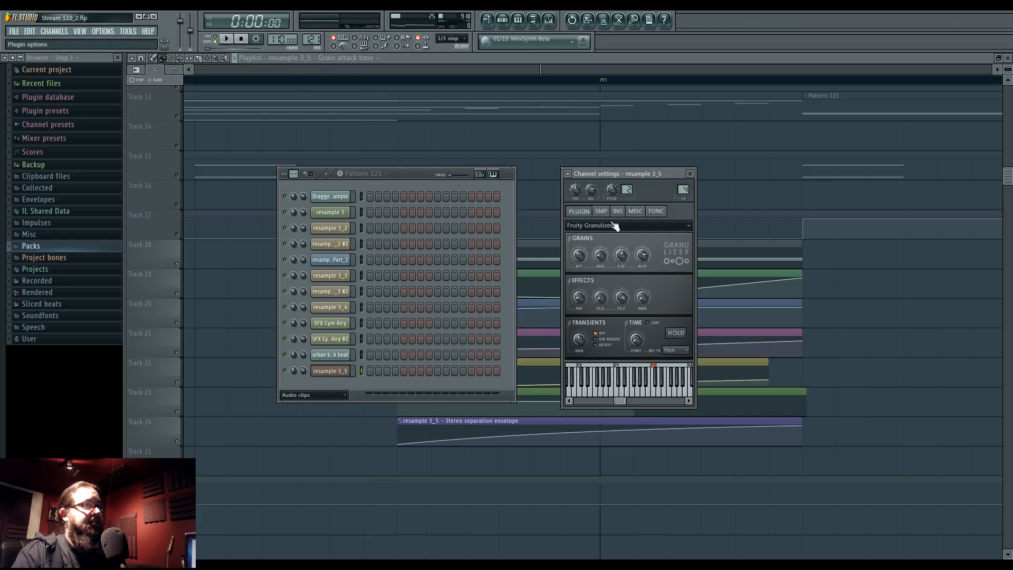
Realign the Grain attack time clip with Pattern 129, shift the Sample start envelope clip earlier to the playhead and audition it
left_click(398, 82)
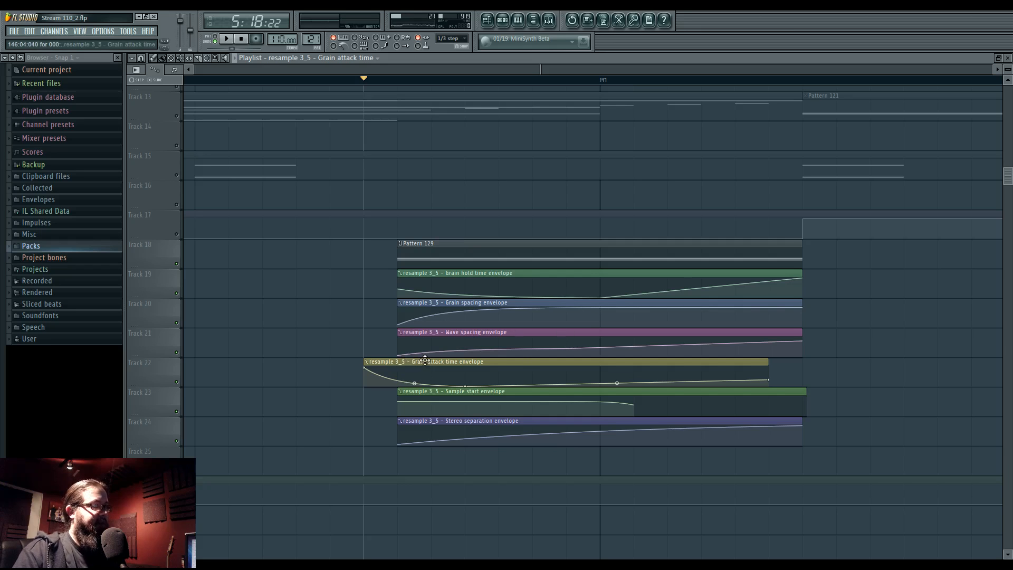
left_click_drag(425, 360, 435, 391)
key("space")
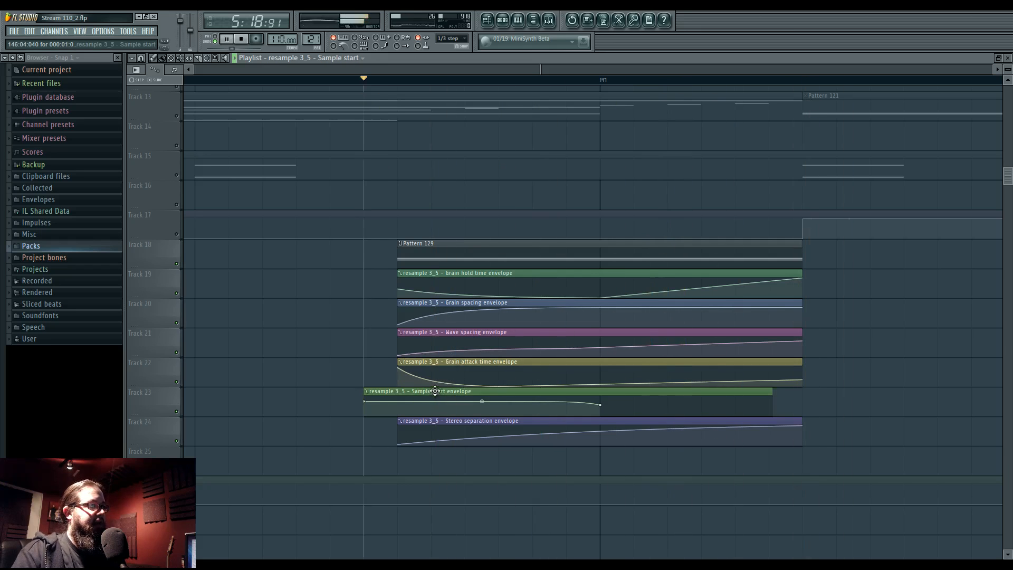
Bend the Grain spacing envelope to rise mostly at its end and the Wave spacing envelope to rise early
mouse_move(600, 309)
left_mouse_down()
mouse_move(599, 325)
mouse_move(569, 343)
left_mouse_up()
key("space")
key("space")
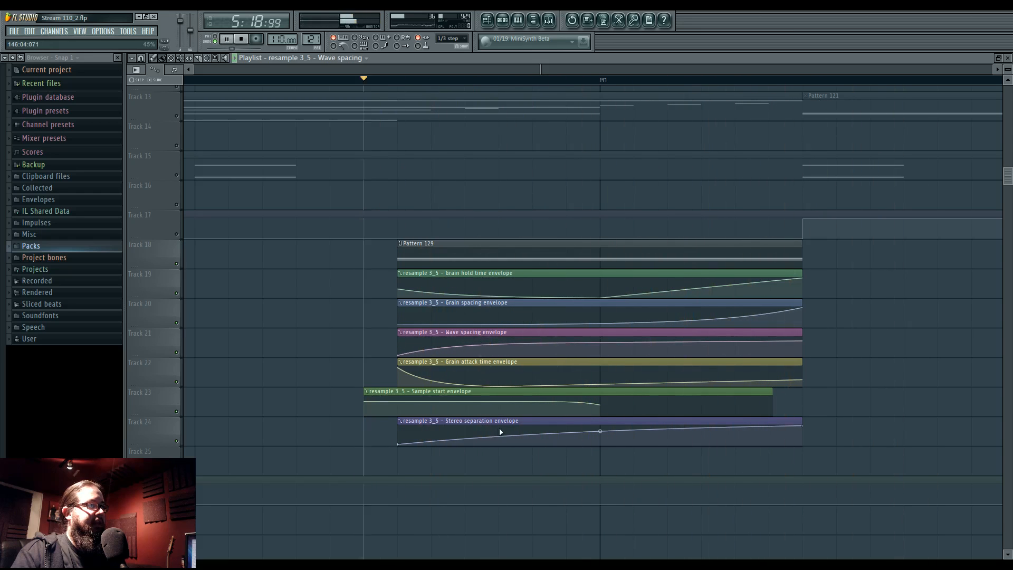
Bend the Stereo separation envelope downward so it rises mostly toward its end, and audition it
left_click_drag(600, 431, 600, 441)
key("space")
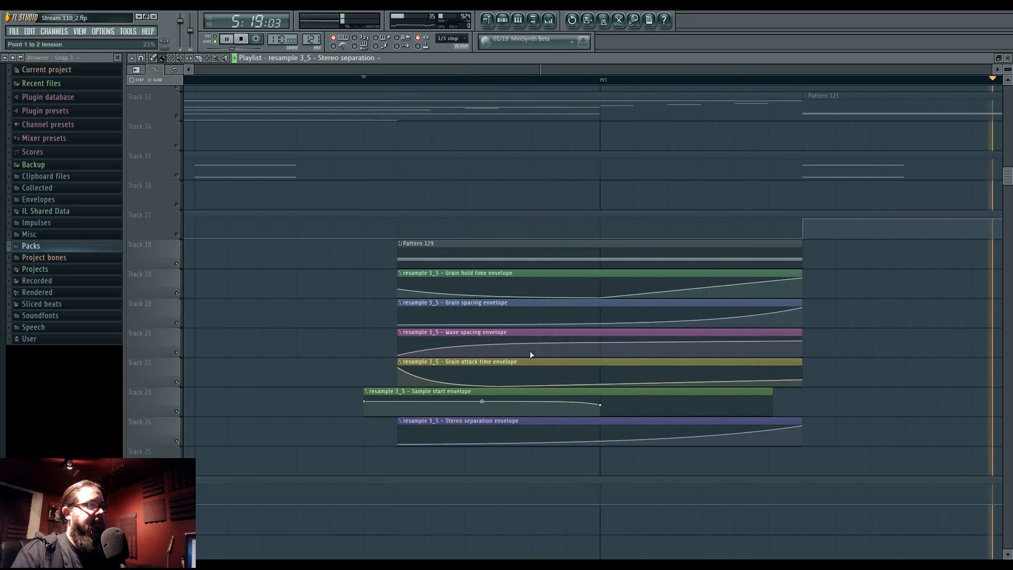
key("space")
Delete the Grain hold time envelope's point at bar 147 to leave a straight rise, and play it back
right_click(601, 298)
left_click(622, 313)
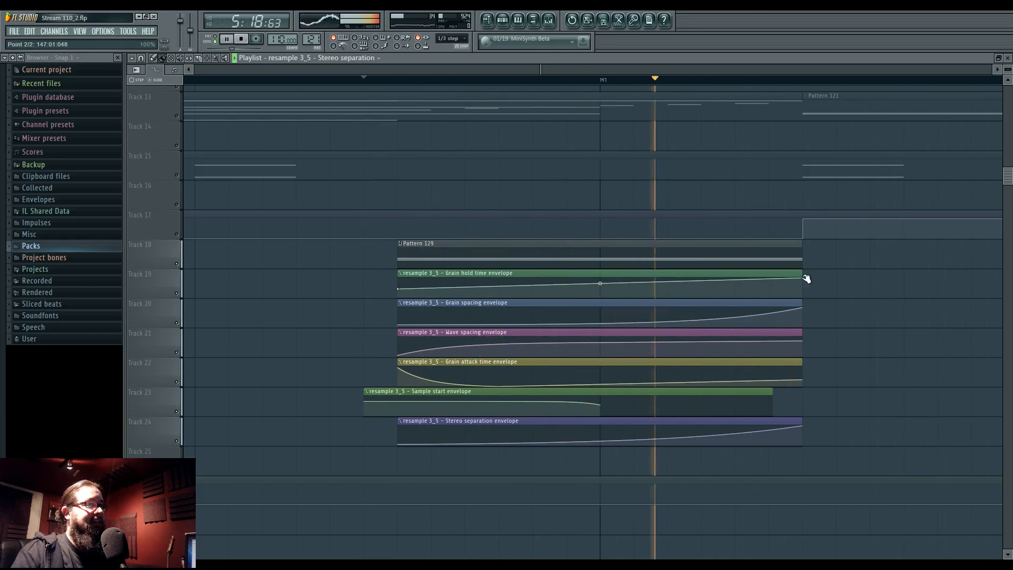
key("space")
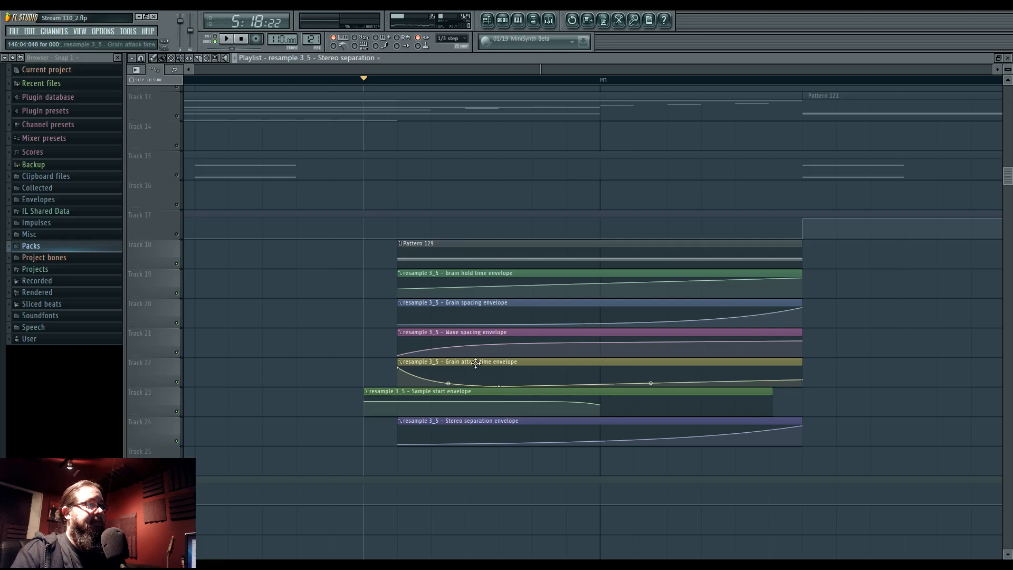
Lower the Grain attack time envelope's first point to the bottom and audition the change
left_click_drag(398, 368, 399, 386)
key("space")
key("space")
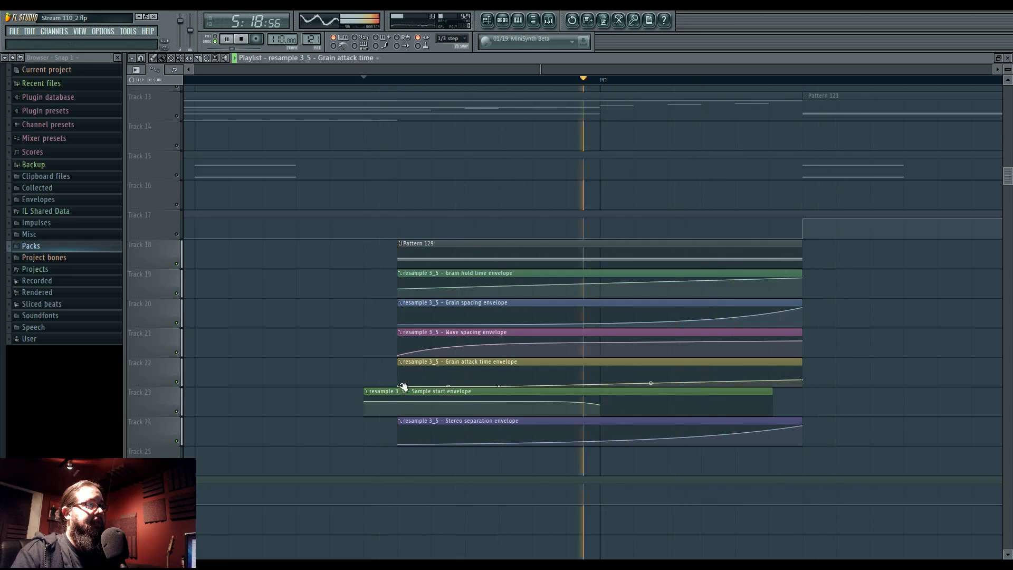
key("space")
Lower the Grain hold time envelope's first point to the bottom and bend its curve to rise late, auditioning the result
left_click_drag(602, 282, 603, 299)
key("space")
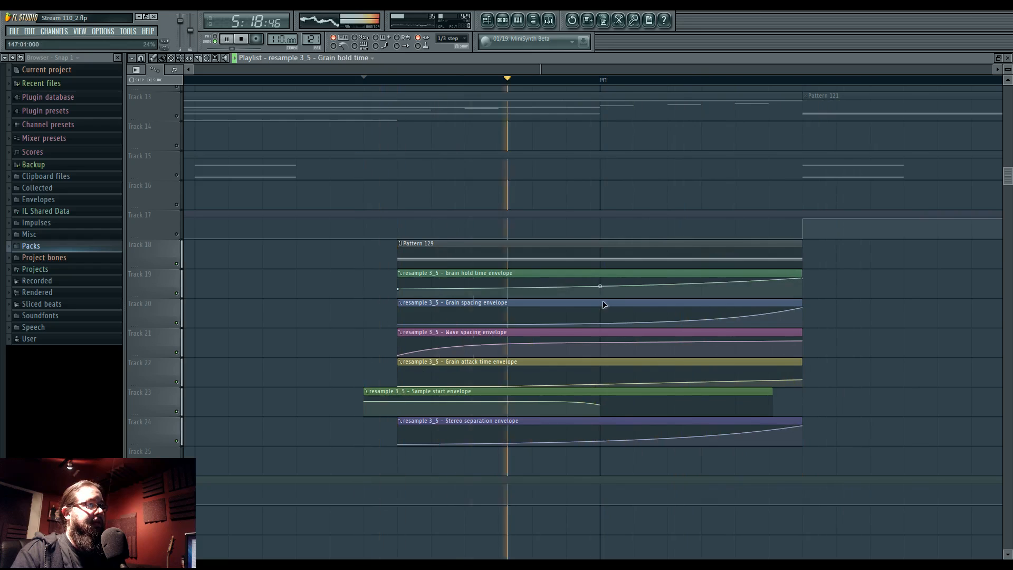
key("space")
left_click_drag(398, 288, 398, 300)
left_click_drag(602, 290, 603, 303)
key("space")
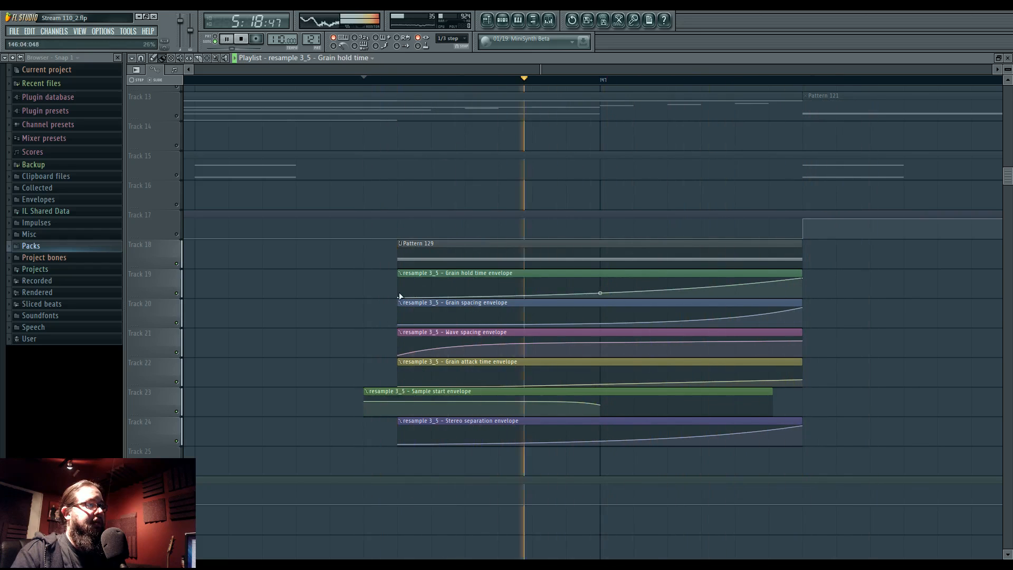
Reverse the Grain hold time envelope by raising its first point and lowering its last point to the bottom, auditioning the change
key("space")
left_click_drag(400, 296, 466, 268)
key("space")
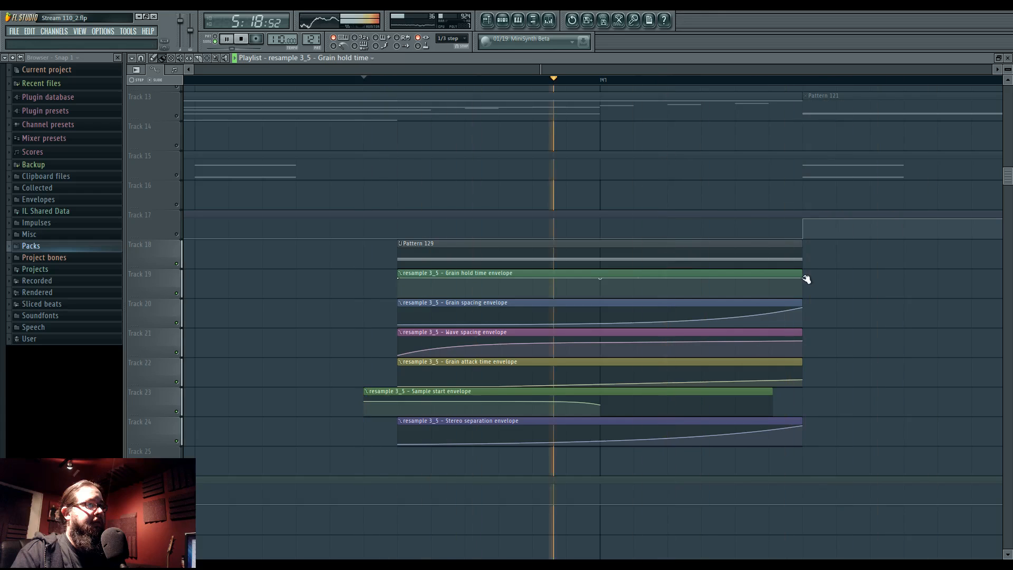
left_click_drag(806, 279, 804, 298)
key("space")
key("space")
key("space")
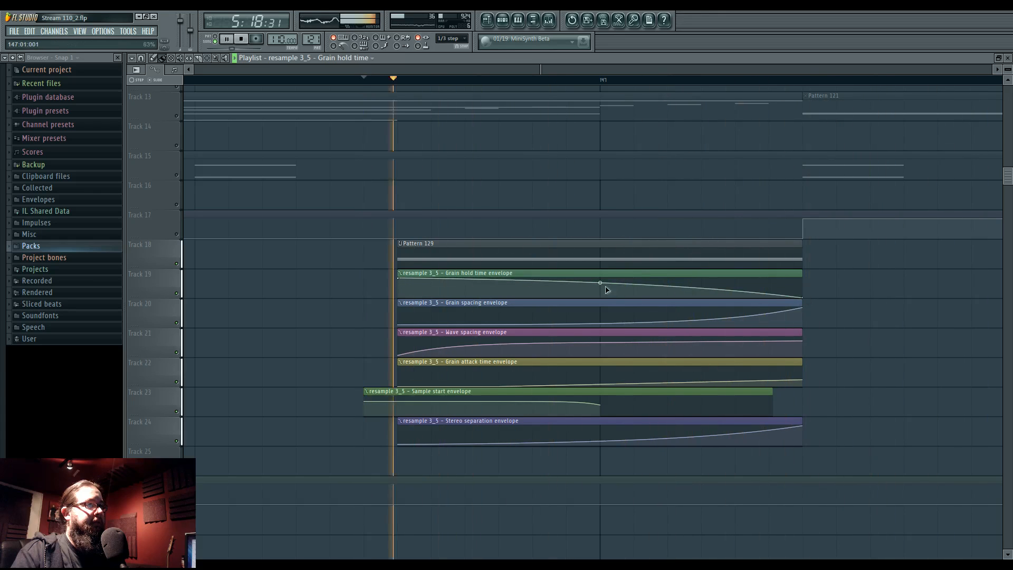
Bend the Grain hold time envelope's curve downward so it falls mostly near its start, and play it back
key("space")
left_click_drag(600, 283, 600, 294)
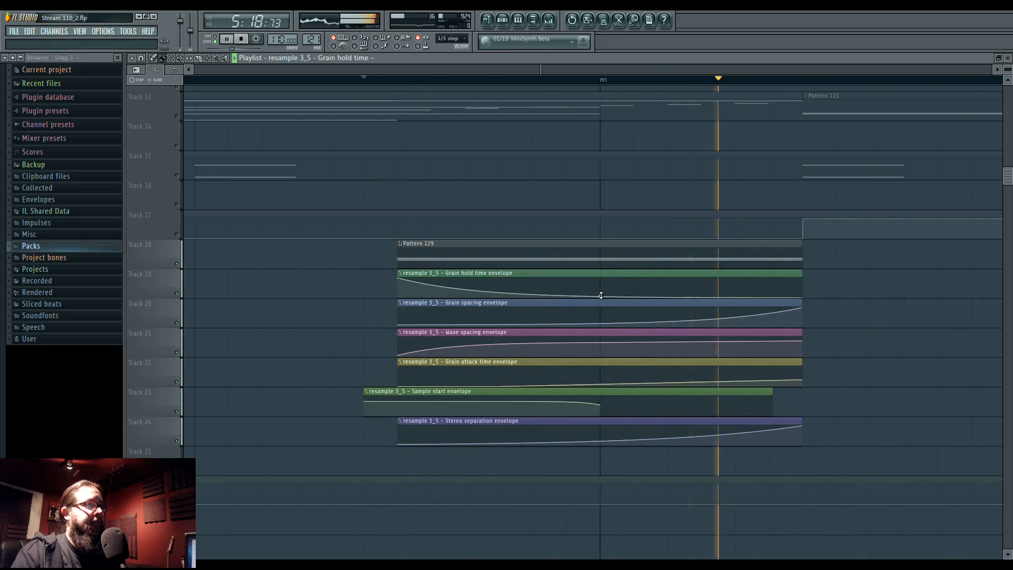
key("space")
Unmute the other playlist tracks and play the granular sound in the full arrangement around bar 146
scroll(306, 325, "down", 5)
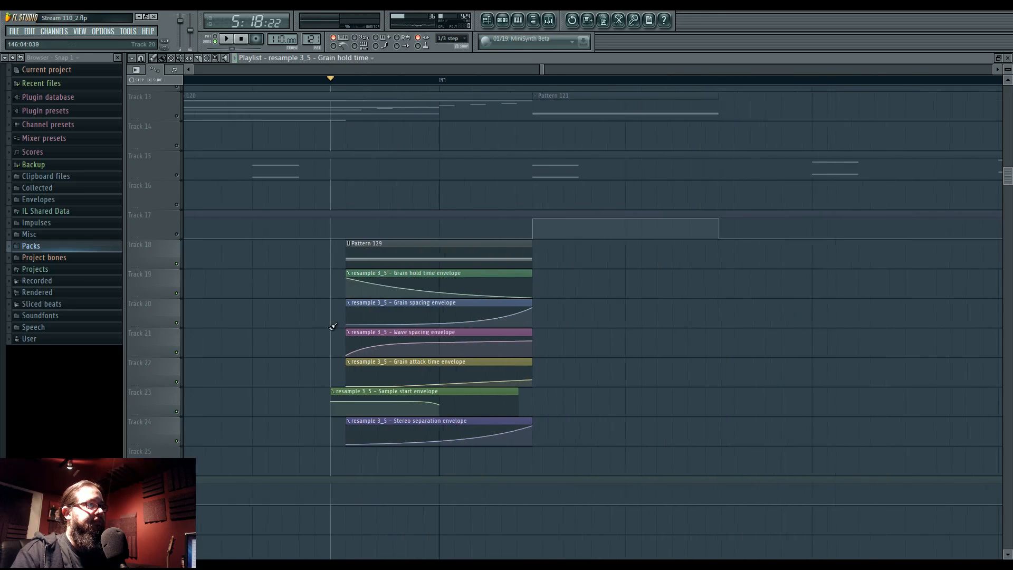
left_click_drag(408, 140, 668, 188)
left_click(550, 20)
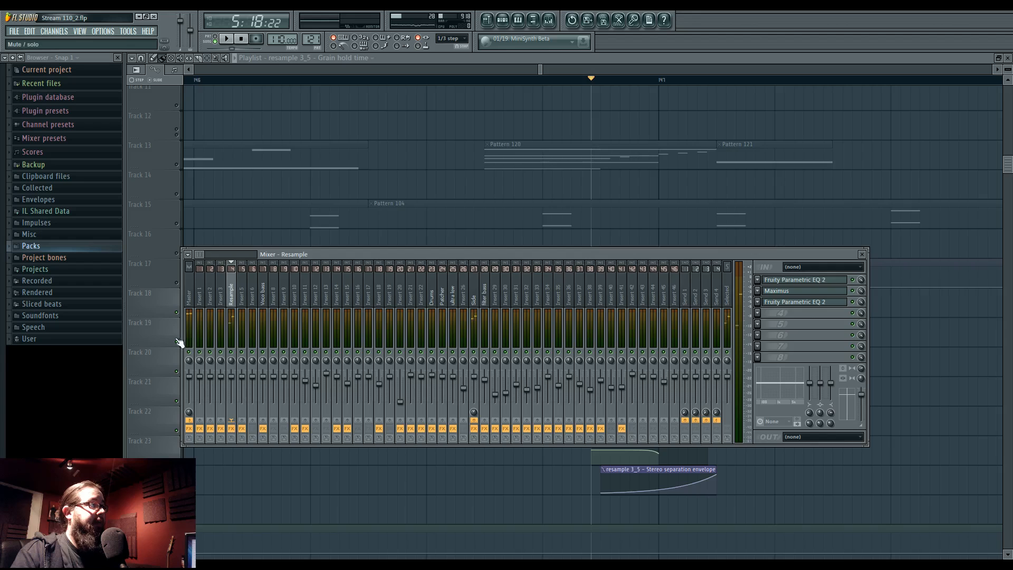
key("F9")
key("space")
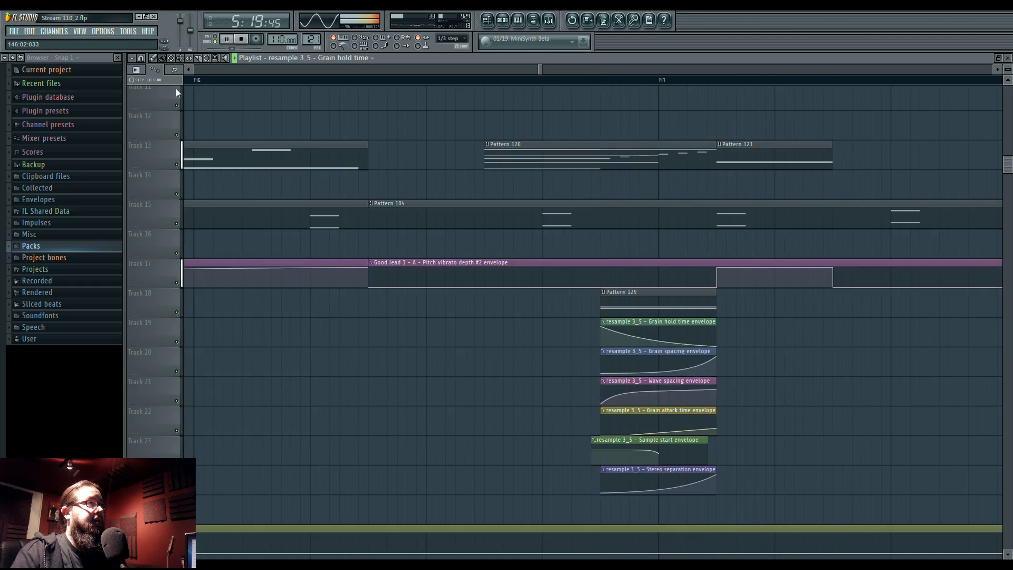
left_click_drag(418, 410, 312, 486)
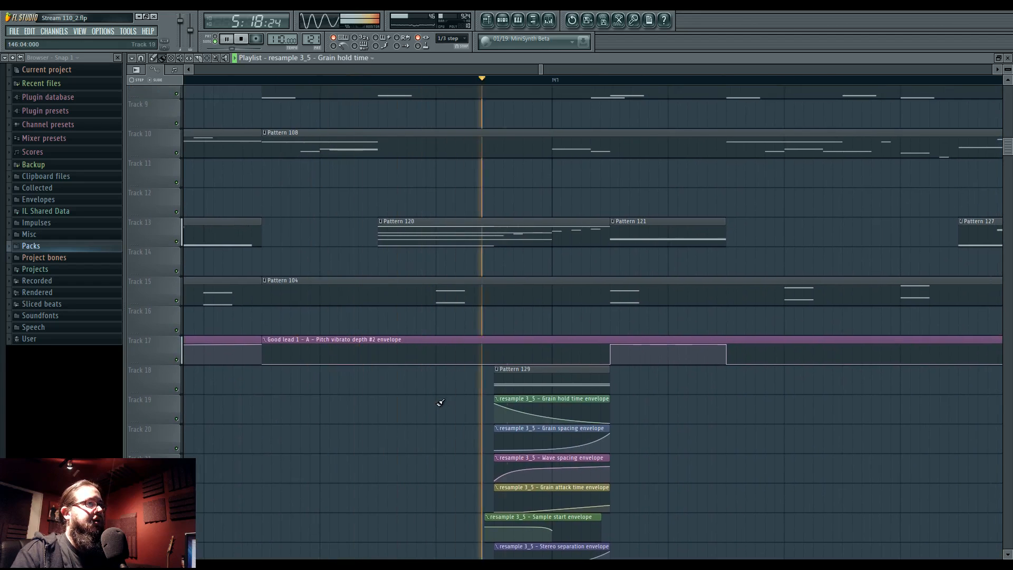
Reshape the final rise of the Insert 33 Volume envelope as a Double curve and bend its tension downward
scroll(446, 409, "up", 5)
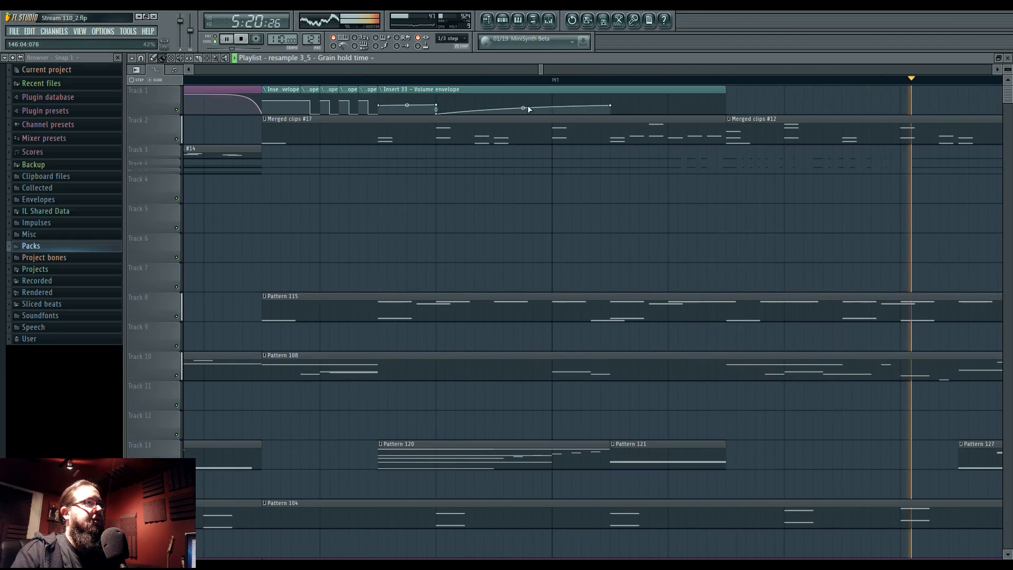
left_click_drag(528, 108, 528, 119)
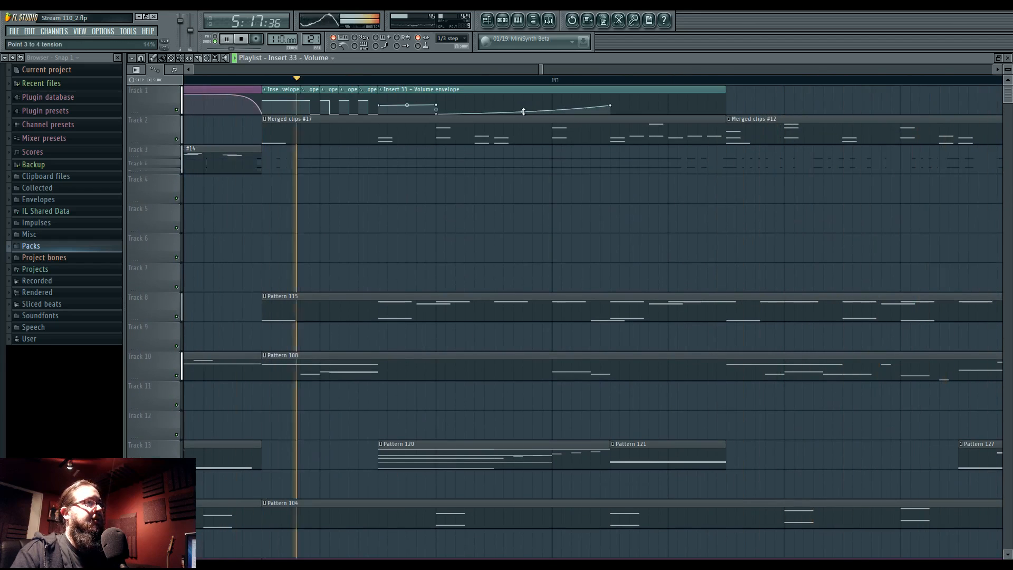
right_click(611, 107)
left_click(642, 144)
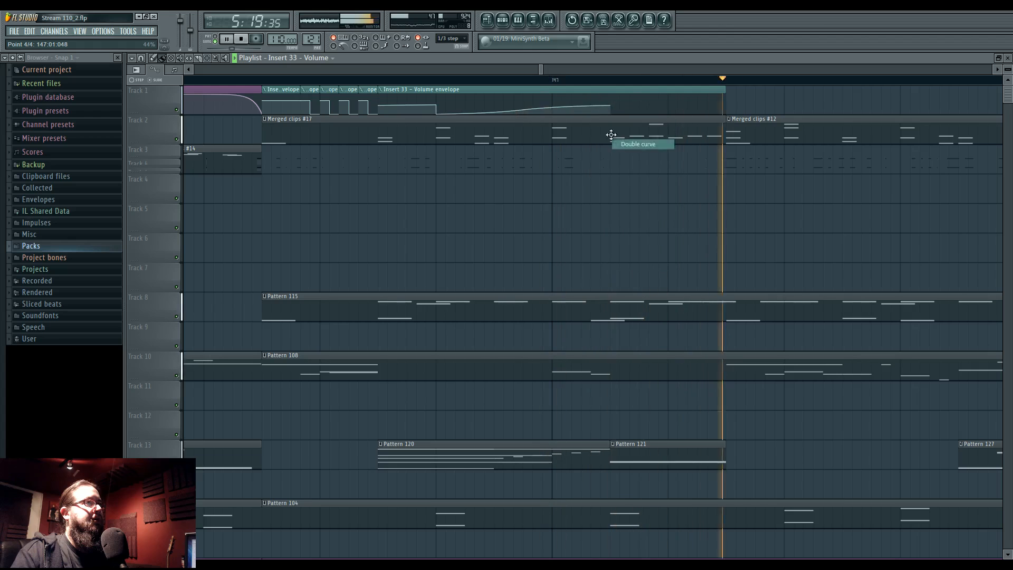
left_click_drag(523, 110, 523, 114)
key("space")
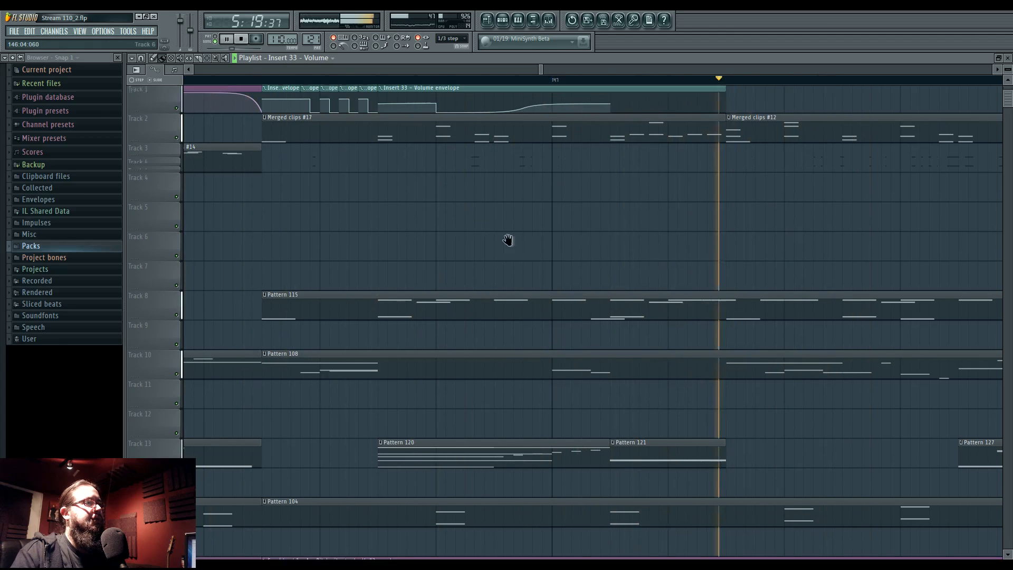
Place a resample 3_2 clip on Track 5 just after bar 147 and slide it toward the end of Pattern 121
scroll(517, 239, "down", 5)
scroll(463, 248, "down", 2)
left_click_drag(443, 313, 498, 467)
left_click_drag(585, 224, 458, 226)
key("space")
left_click_drag(834, 225, 599, 242)
left_click(498, 225)
left_click_drag(499, 225, 763, 245)
left_click_drag(574, 245, 644, 245)
left_click(558, 211)
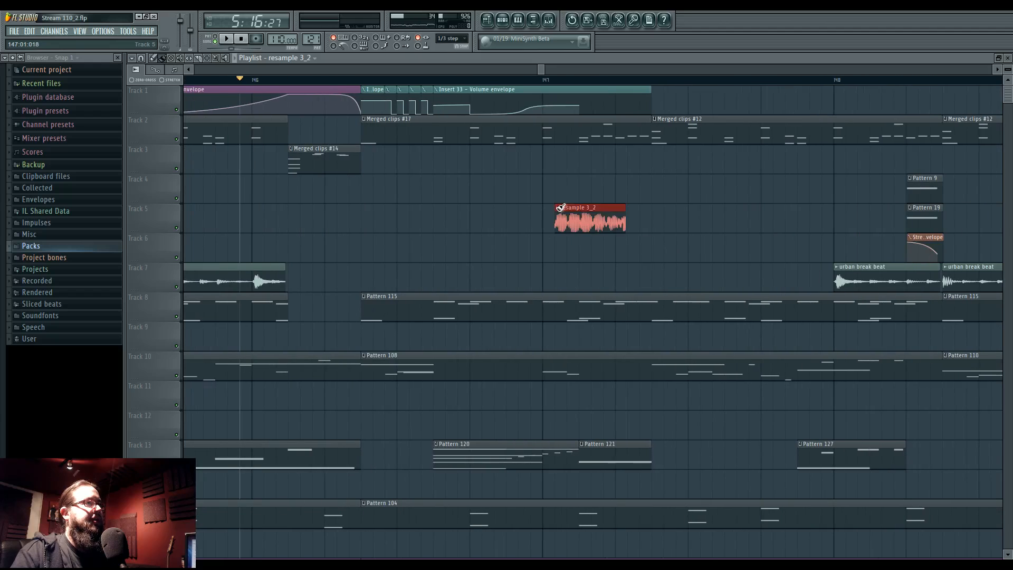
left_click_drag(578, 218, 621, 219)
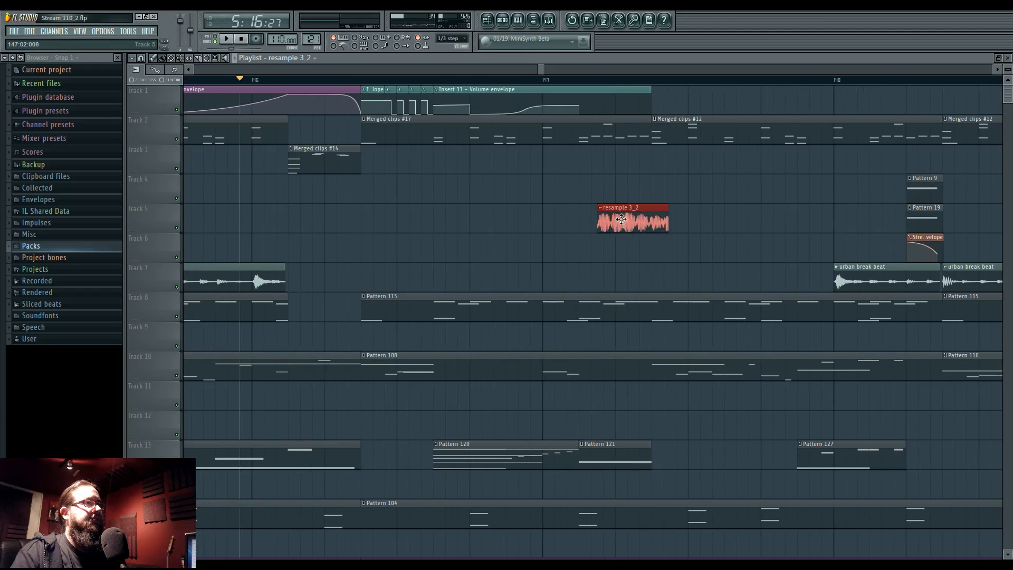
Shorten Pattern 121's note to half a beat and trim the resample 3_2 clip to fit the pattern's second half
double_click(604, 457)
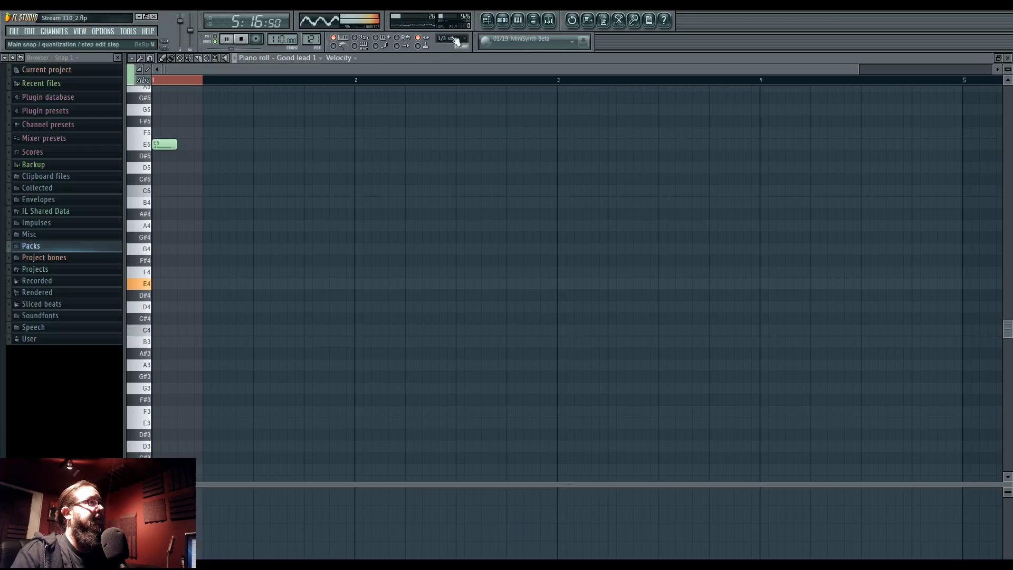
left_click(486, 21)
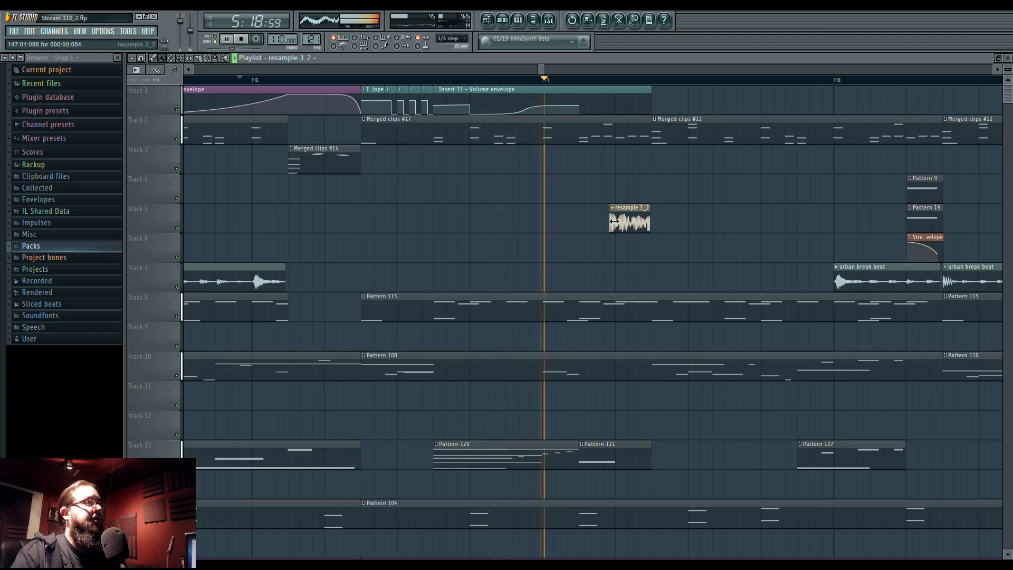
scroll(516, 249, "right", 5)
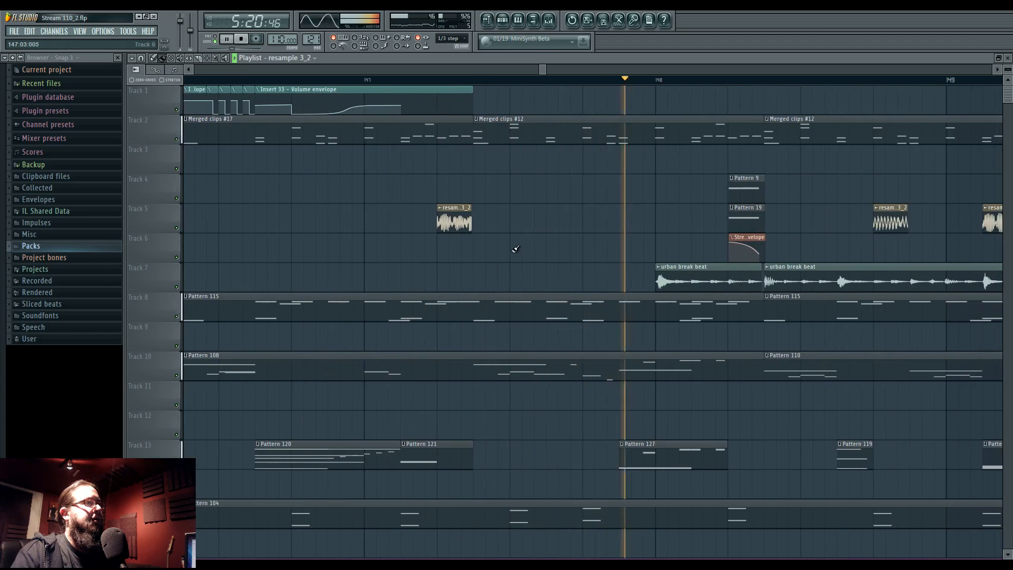
scroll(516, 249, "left", 3)
scroll(590, 260, "down", 4)
key("space")
Review the wider arrangement and play it from around bar 143 into the drum gap after bar 146
left_click_drag(483, 258, 611, 260)
scroll(611, 260, "down", 3)
scroll(586, 245, "down", 2)
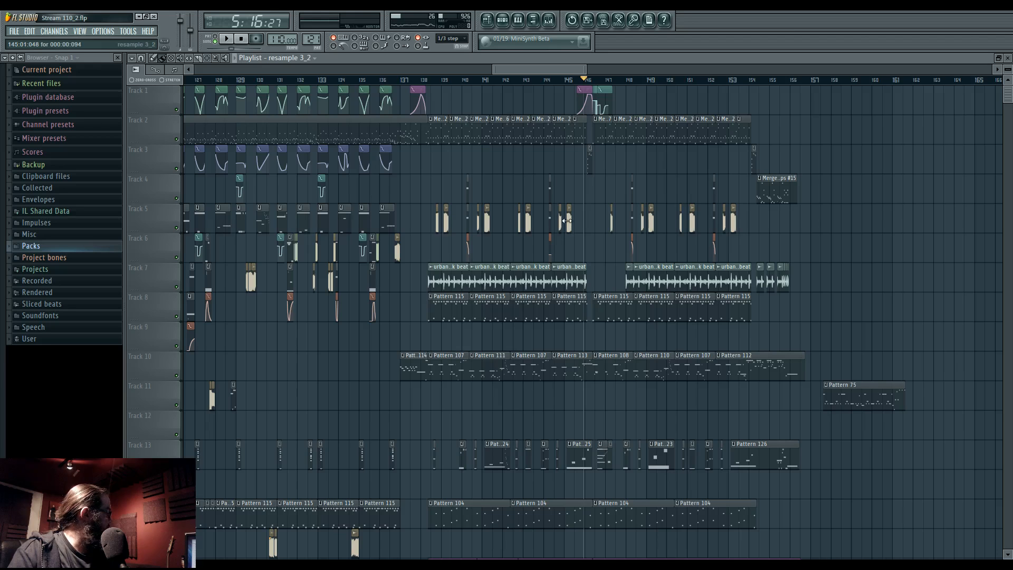
left_click_drag(529, 178, 606, 191)
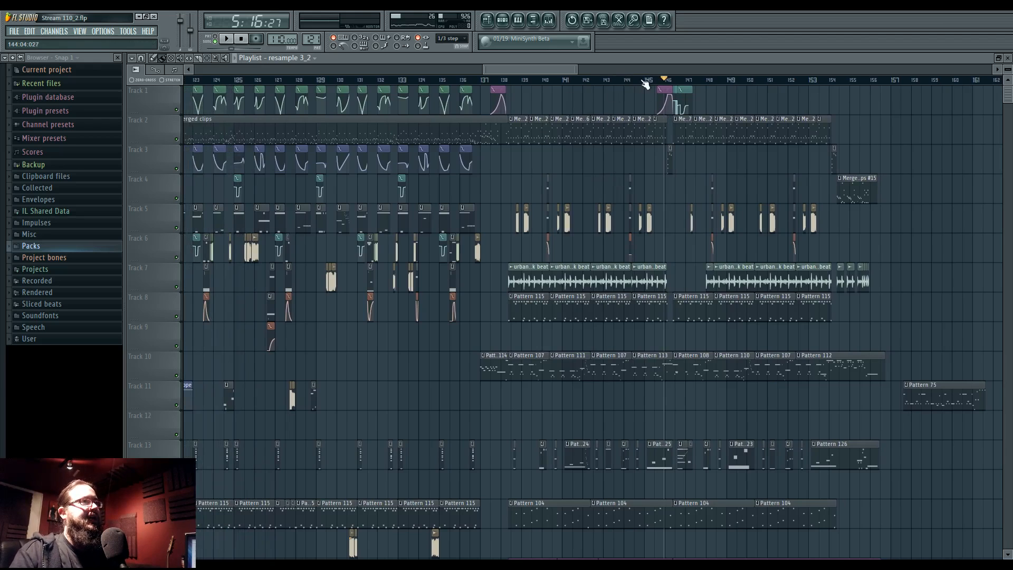
left_click_drag(667, 194, 540, 212)
scroll(606, 203, "up", 3)
scroll(606, 204, "up", 3)
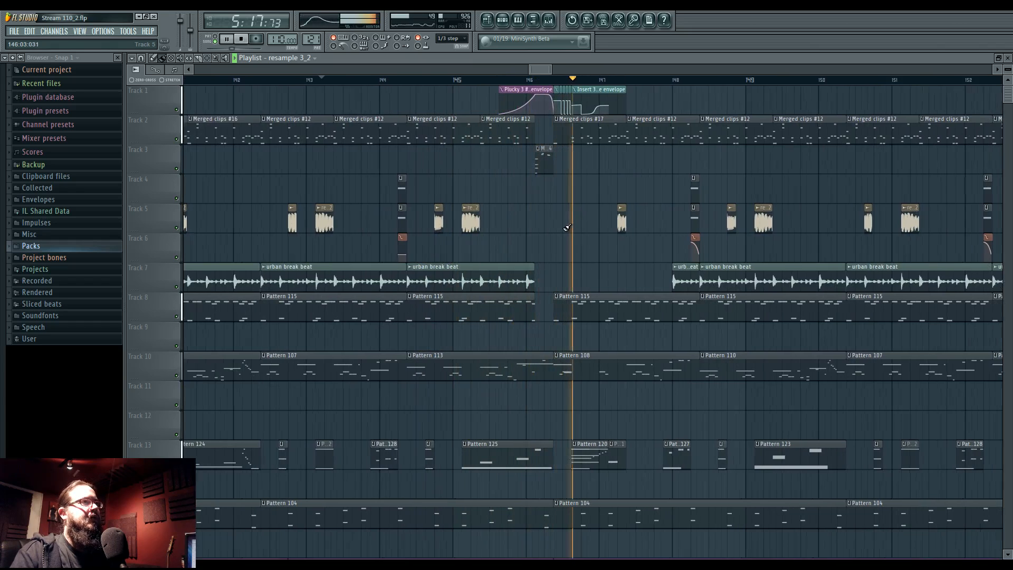
scroll(538, 208, "up", 3)
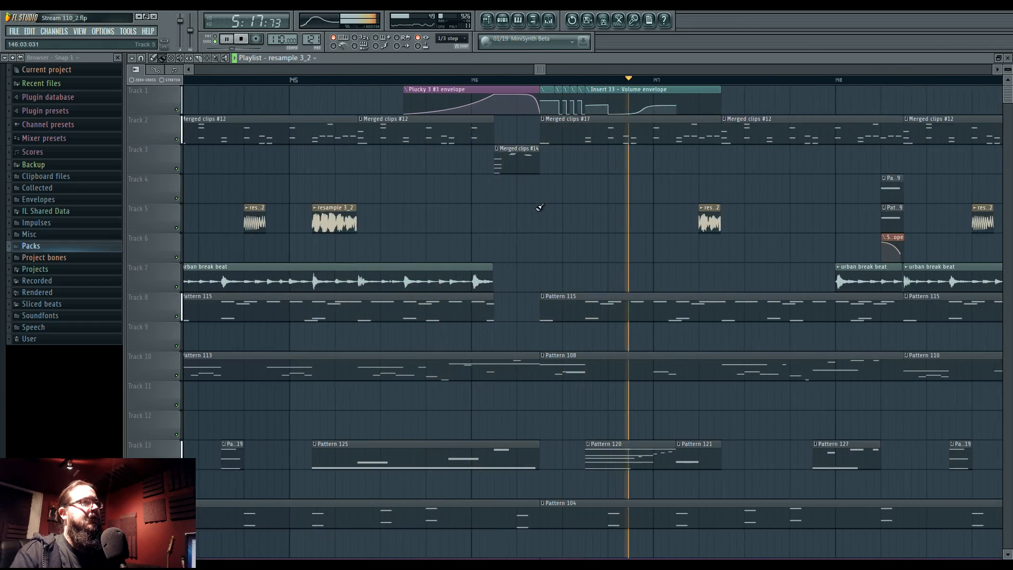
Replay the transition from the start of the Plucky 3 #3 envelope through the gap after bar 146
left_click(405, 82)
scroll(539, 259, "up", 3)
left_click_drag(536, 258, 507, 257)
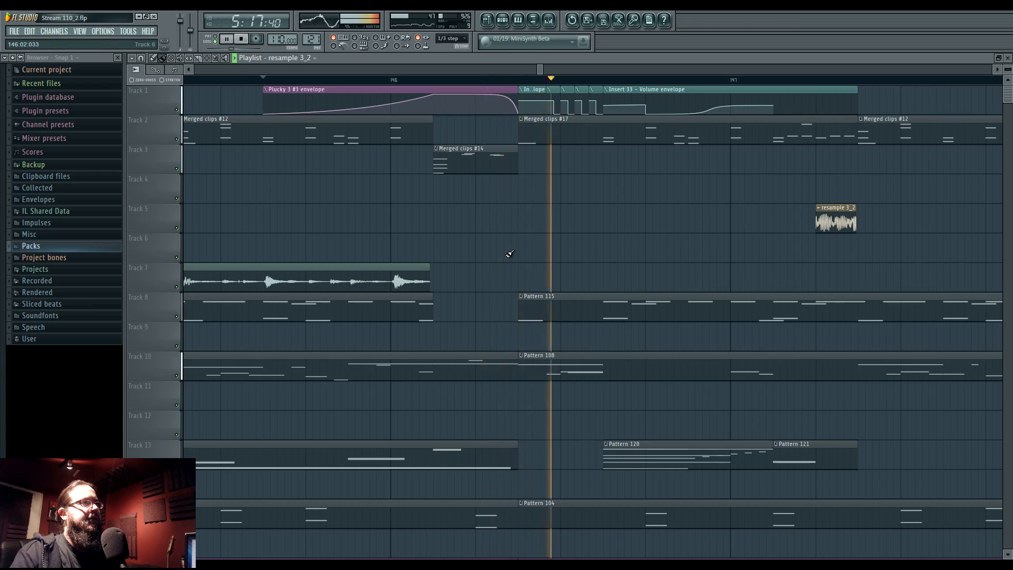
key("space")
key("space")
Shorten the end of the long E4 note in Pattern 125, declining to make the clip unique
mouse_move(496, 409)
left_mouse_down()
mouse_move(606, 254)
mouse_move(673, 200)
left_mouse_up()
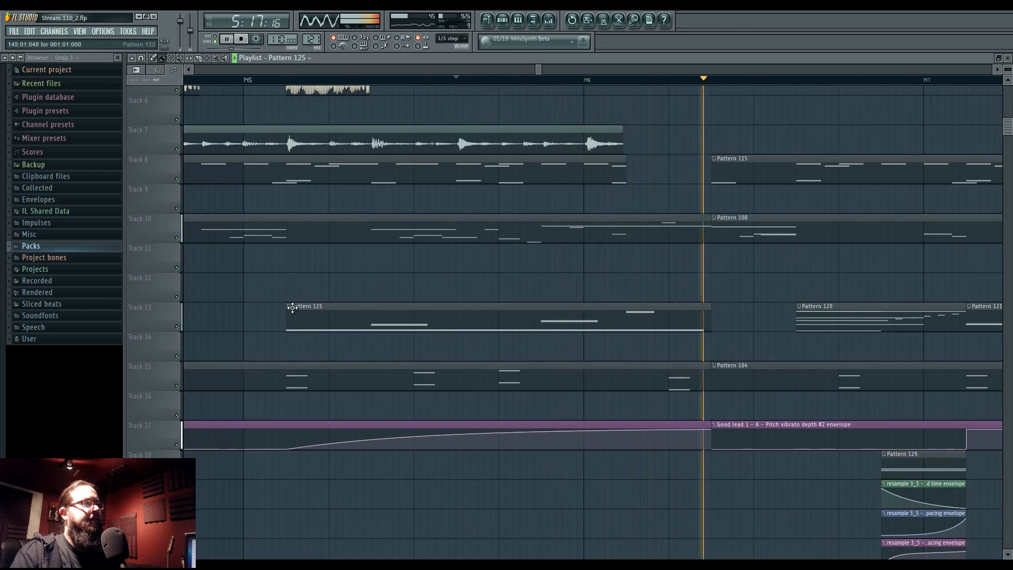
left_click(309, 305)
left_click(334, 365)
left_click(611, 321)
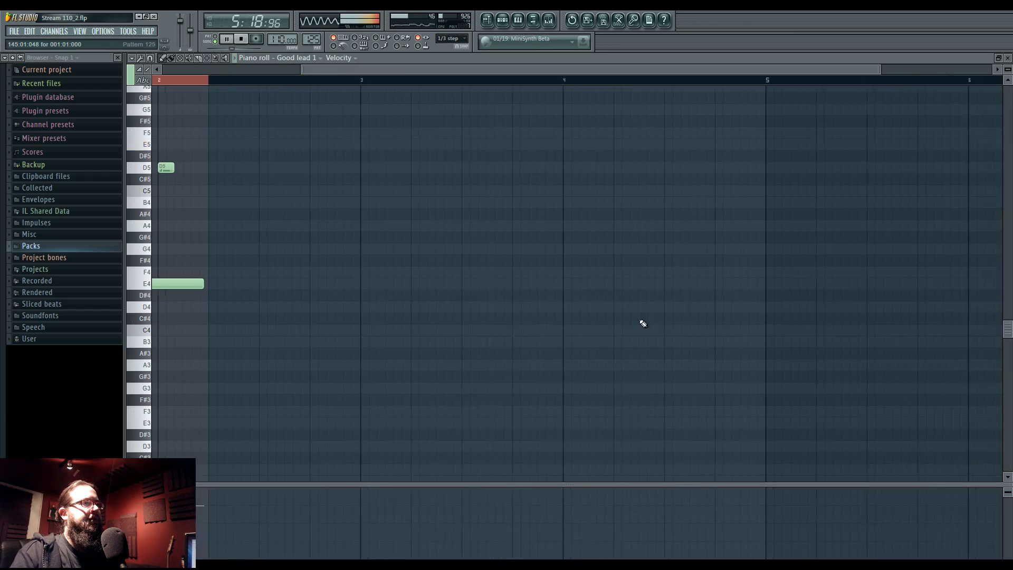
scroll(355, 253, "up", 3)
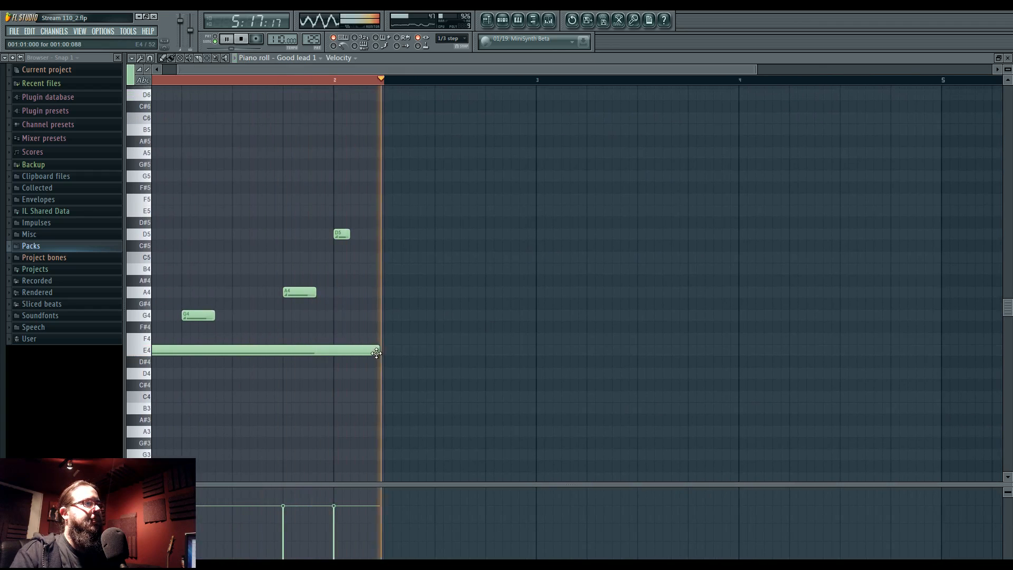
left_click_drag(370, 353, 362, 352)
left_click(490, 24)
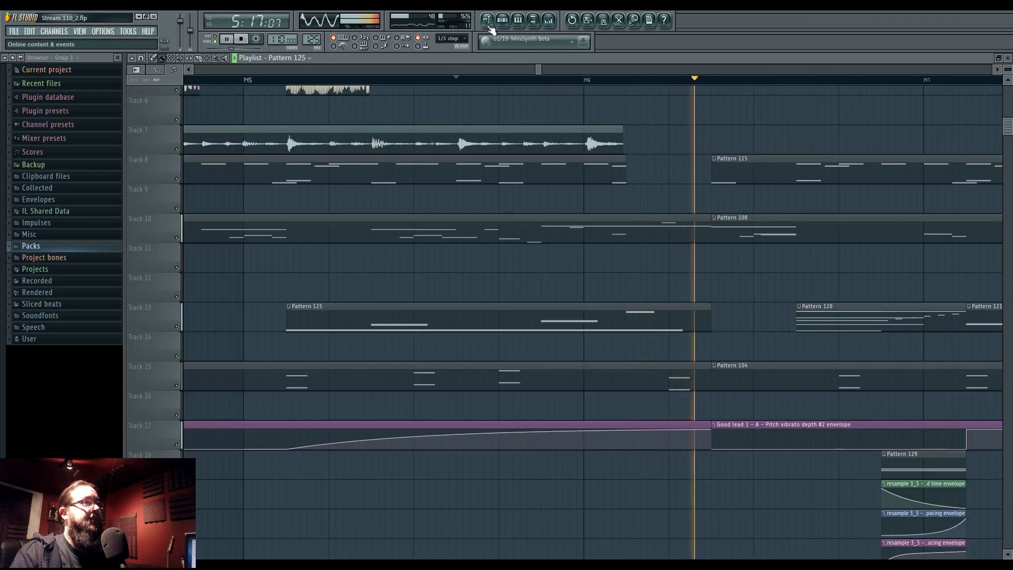
Shorten Pattern 113's final A5 note to 000:00:064, declining to make the clip unique, and play the transition back
scroll(689, 318, "up", 3)
double_click(676, 363)
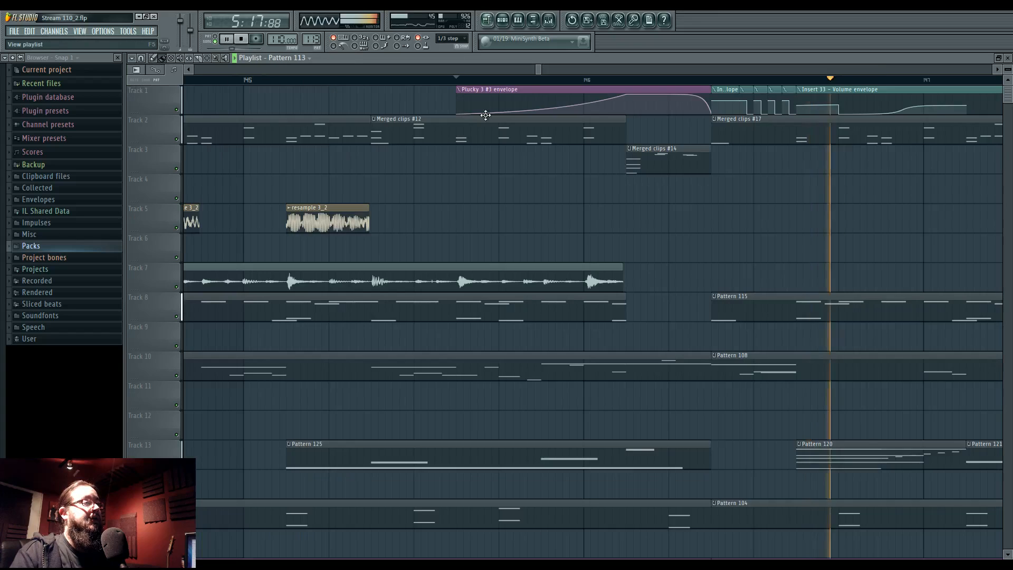
key("F5")
scroll(627, 296, "down", 3)
key("space")
right_click(457, 360)
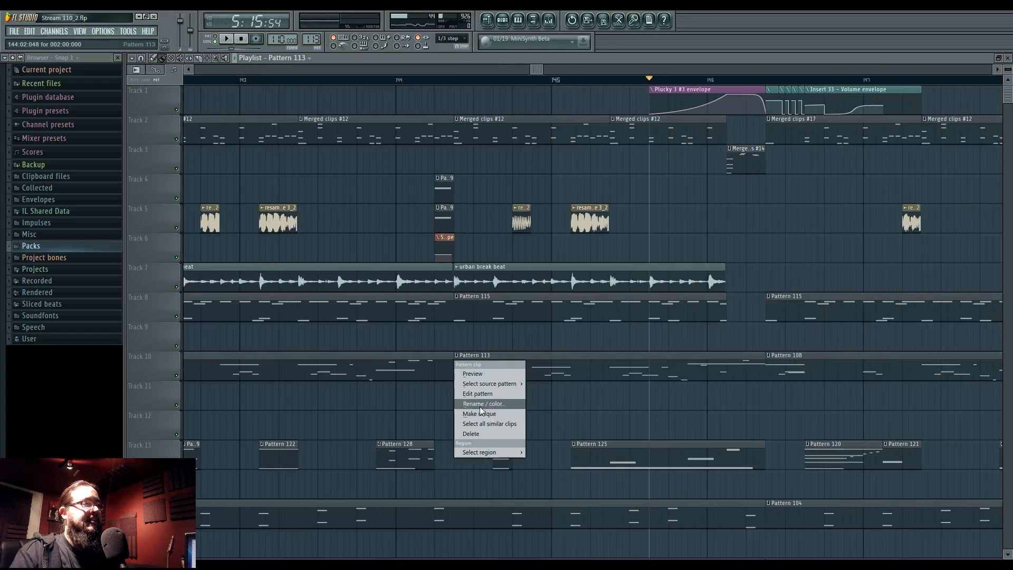
left_click(480, 413)
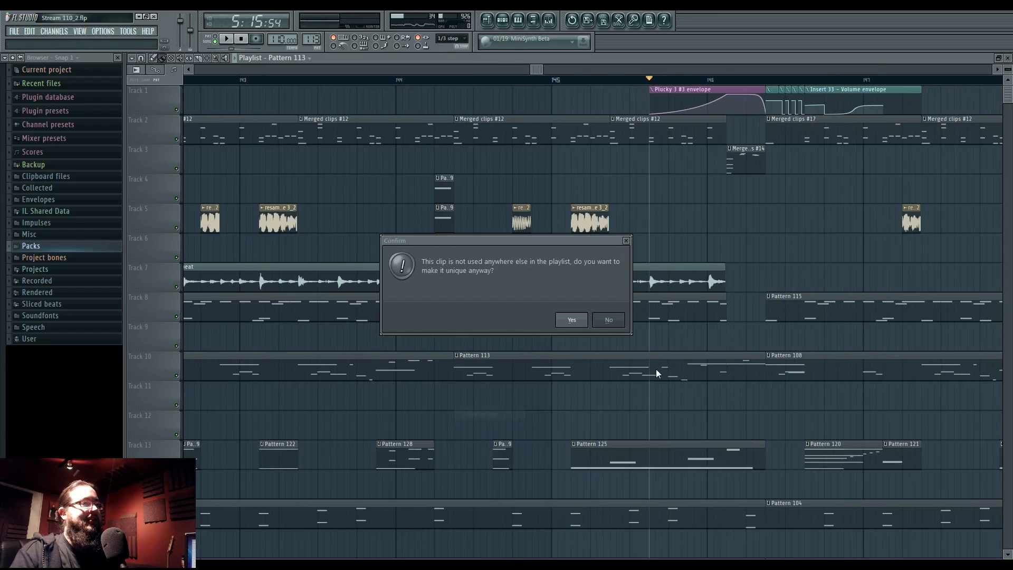
left_click(610, 319)
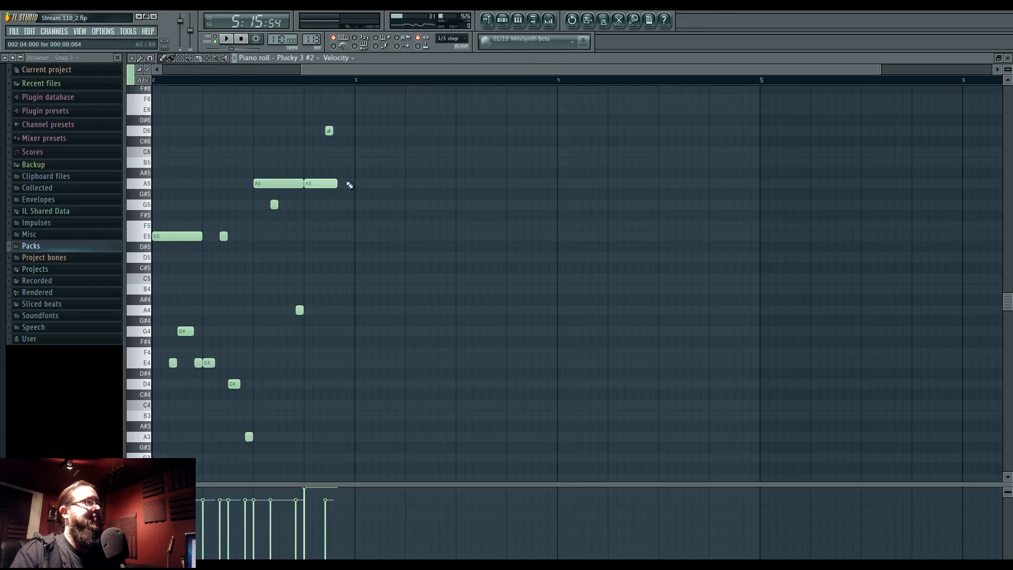
key("space")
key("F5")
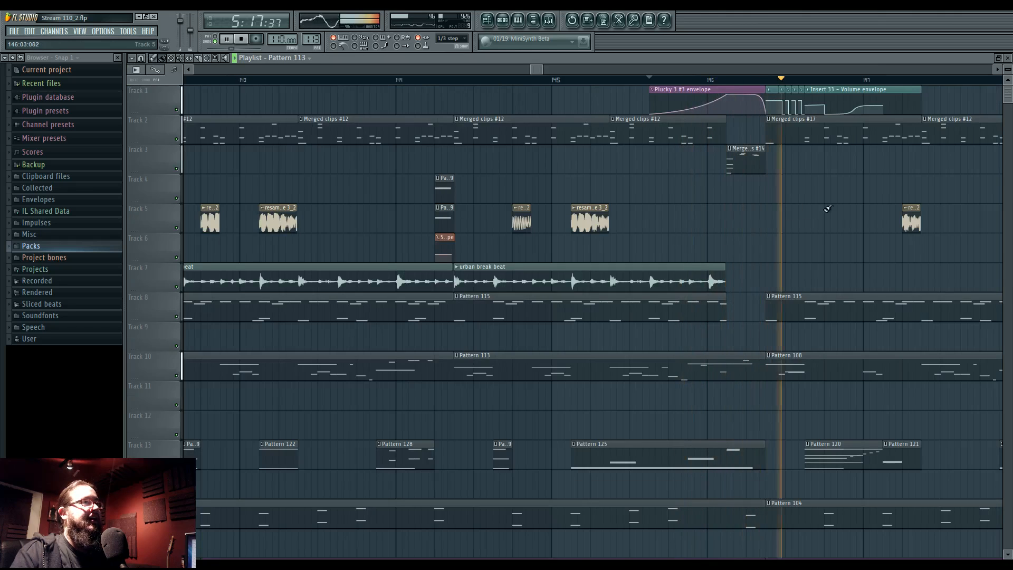
Open Merged clips #14 for note editing without making it unique, and play the pattern on its own
scroll(524, 232, "up", 3)
right_click(449, 154)
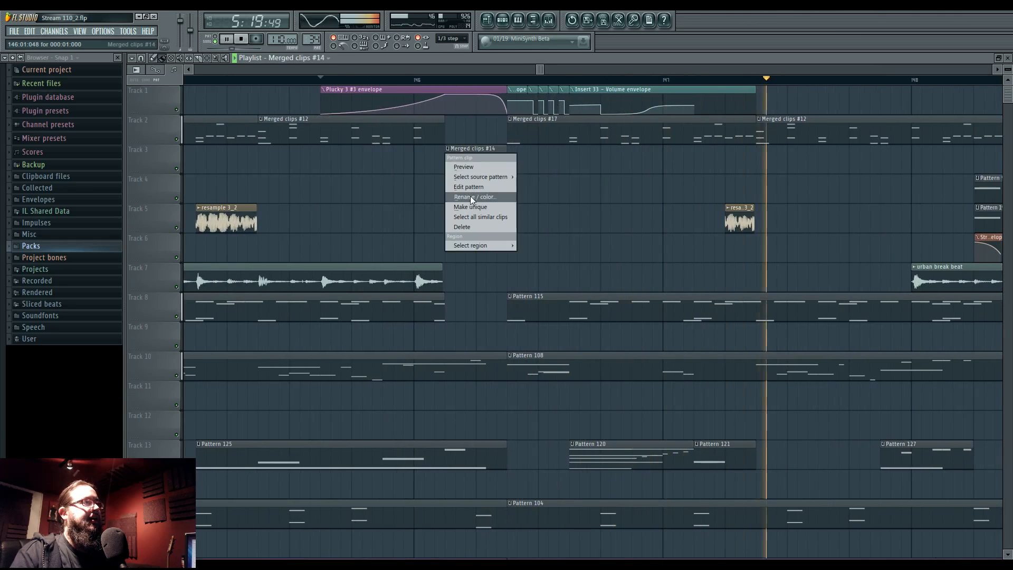
left_click(470, 207)
left_click(610, 319)
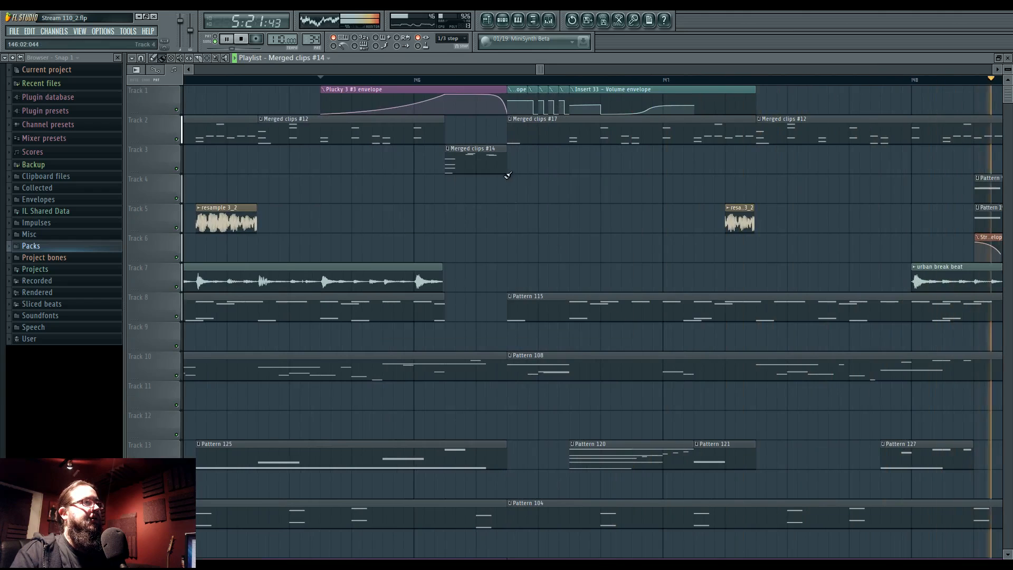
double_click(505, 172)
left_click(215, 38)
Replace the final F#6 and F6 notes in Merged clips #14 with G3, F3 and C3 notes near the pattern's end
scroll(181, 174, "up", 3)
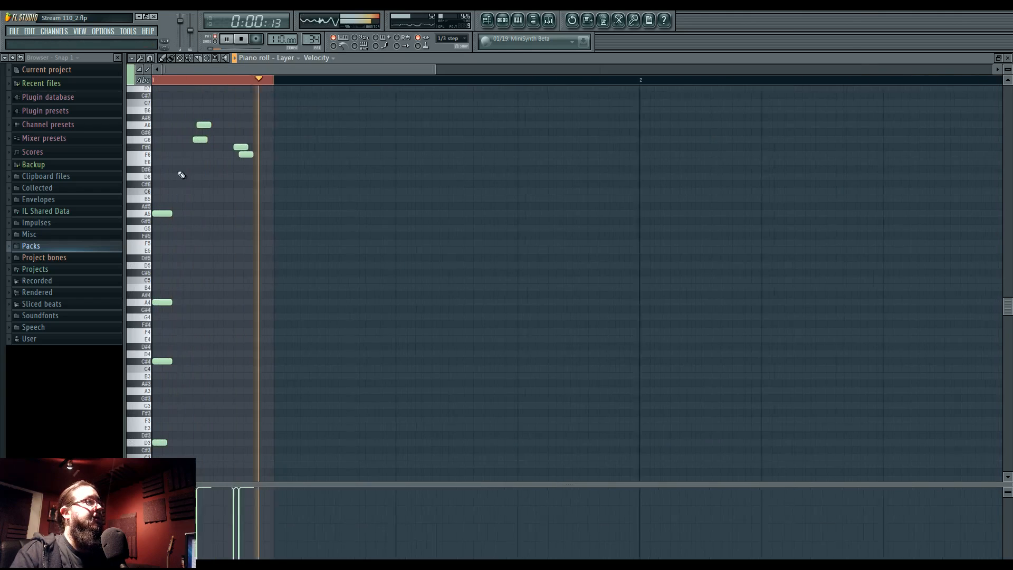
key("space")
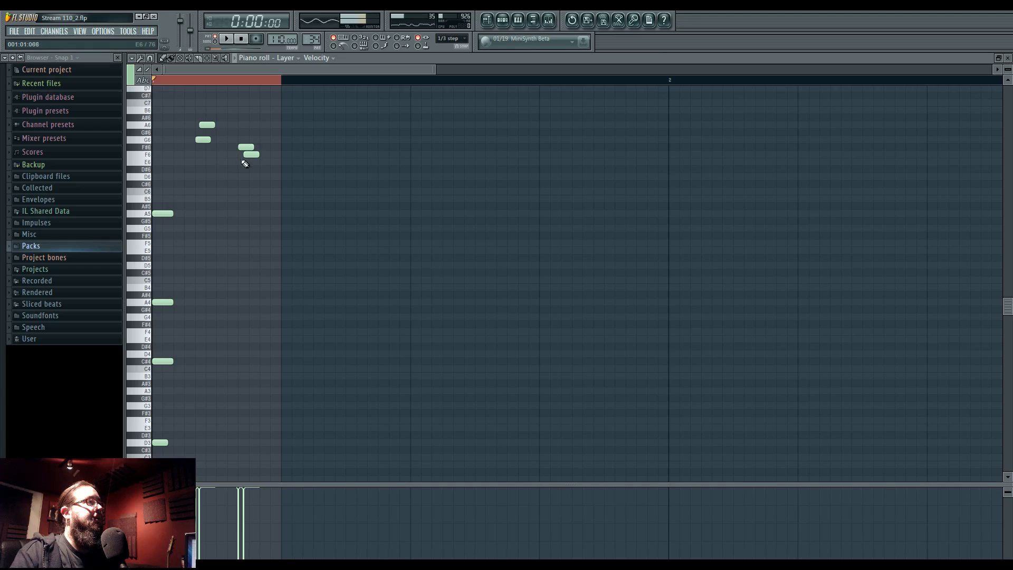
key("space")
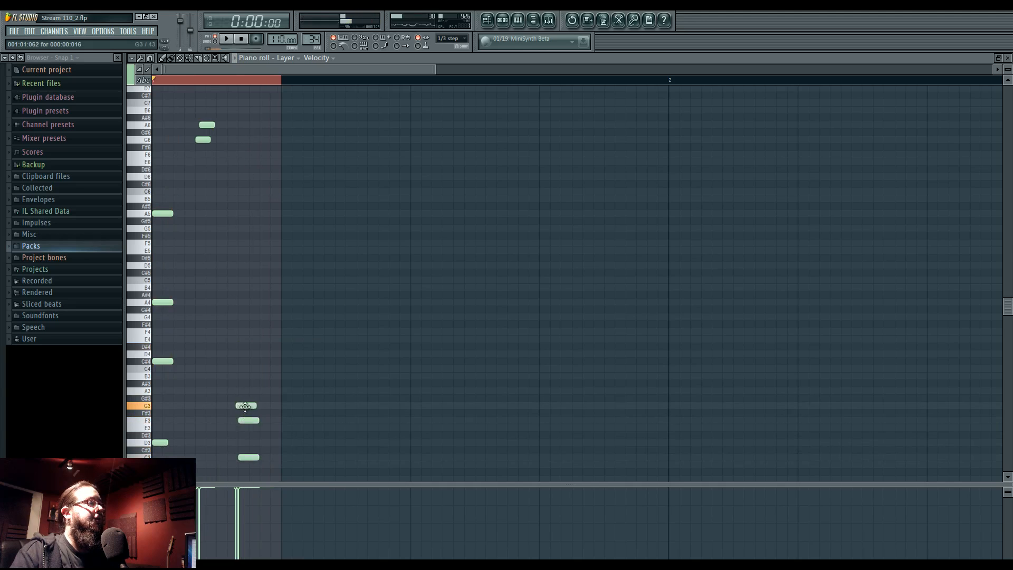
key("space")
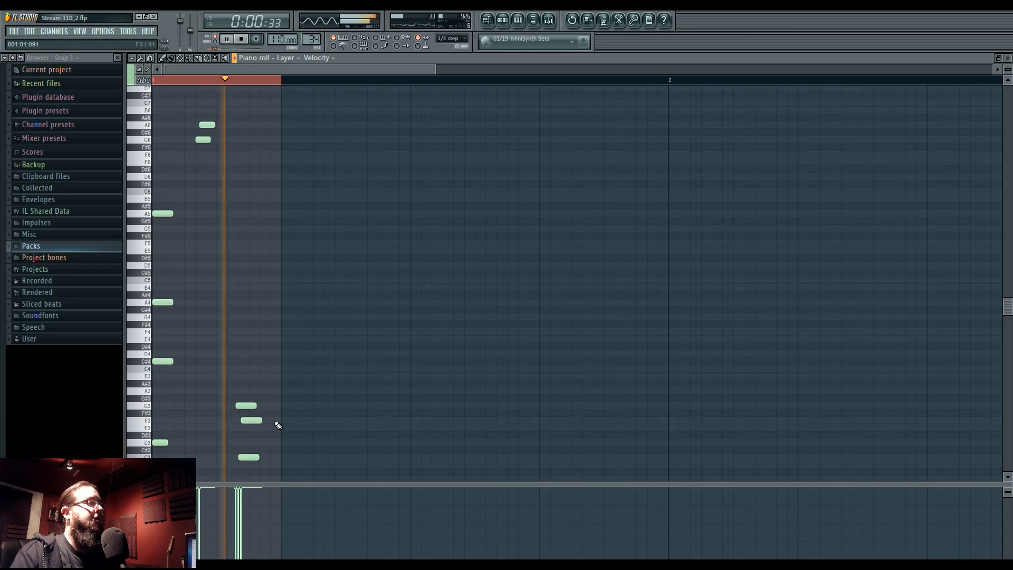
Play the arrangement from just before bar 146 through Merged clips #14 and into Merged clips #17
left_click(486, 21)
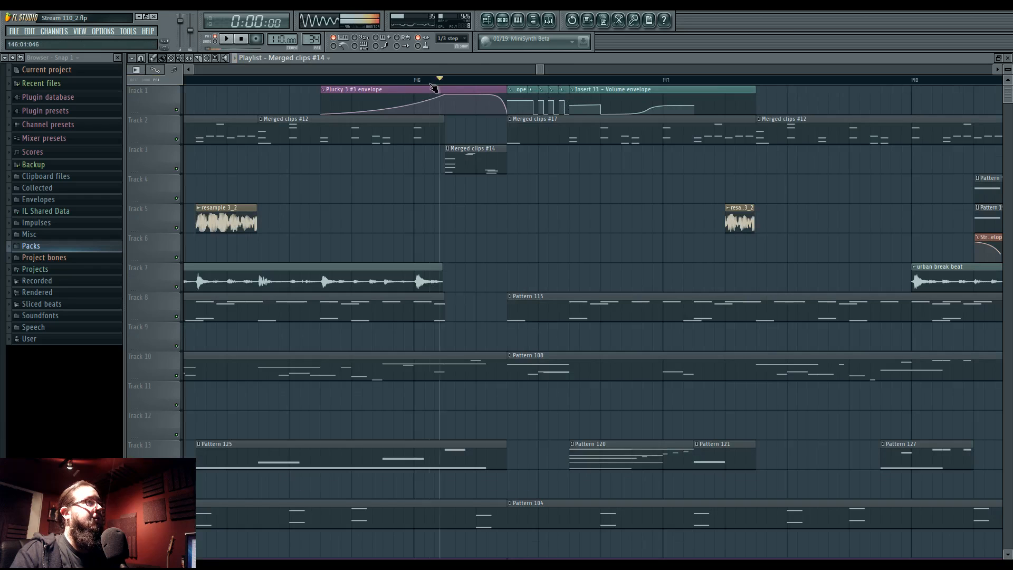
key("space")
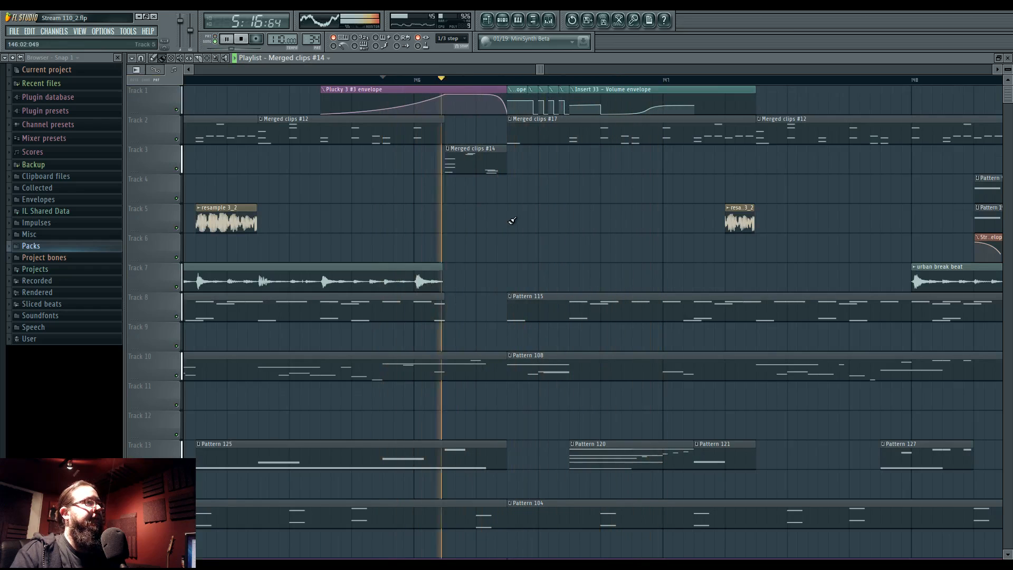
key("space")
scroll(501, 221, "up", 3, "ctrl")
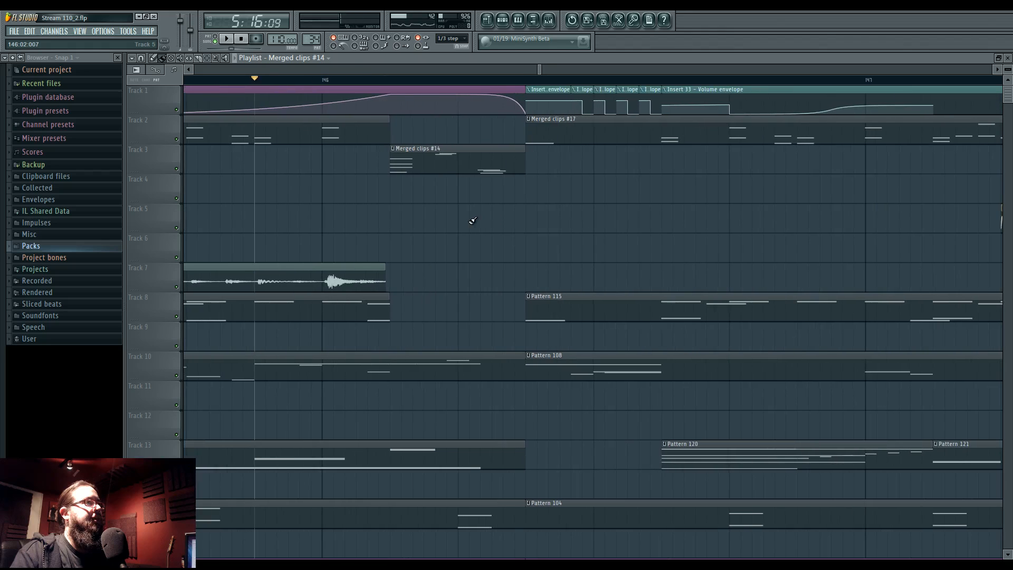
key("space")
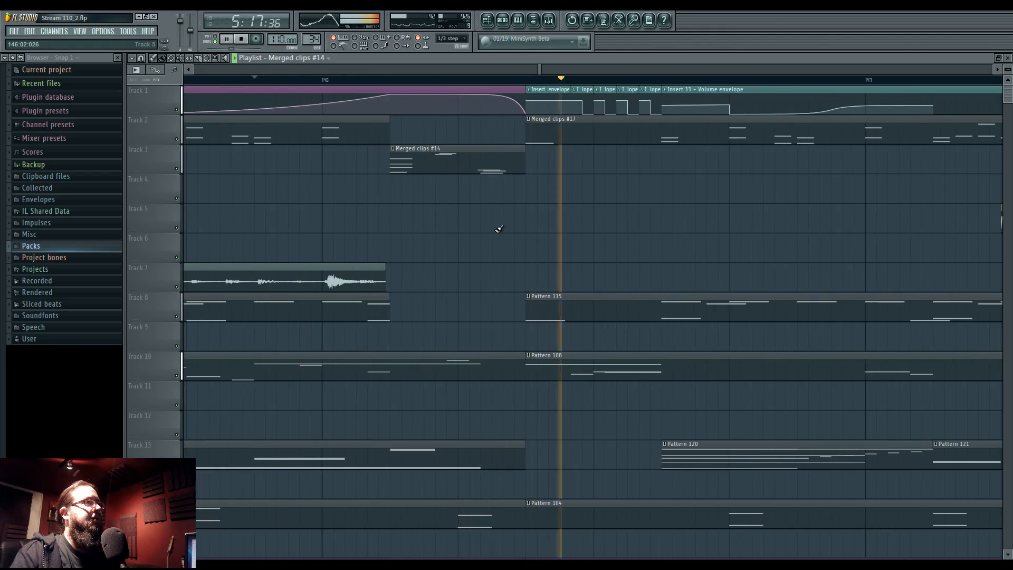
left_click_drag(547, 232, 473, 229)
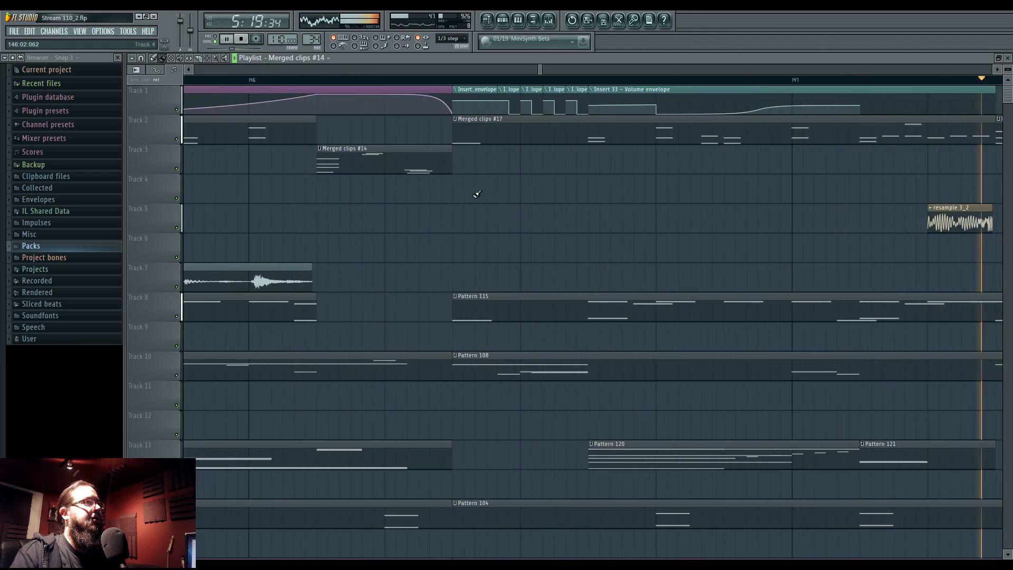
key("space")
Add C#4 and A4 notes to the opening of Merged clips #17 and play the transition in the arrangement
left_click(473, 136)
double_click(473, 136)
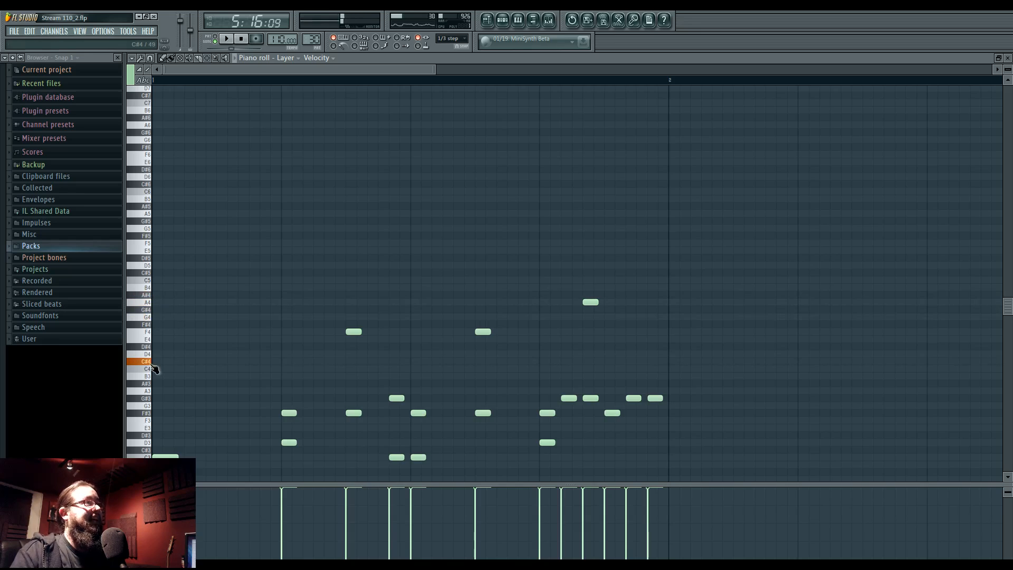
left_click(225, 39)
left_click(164, 302)
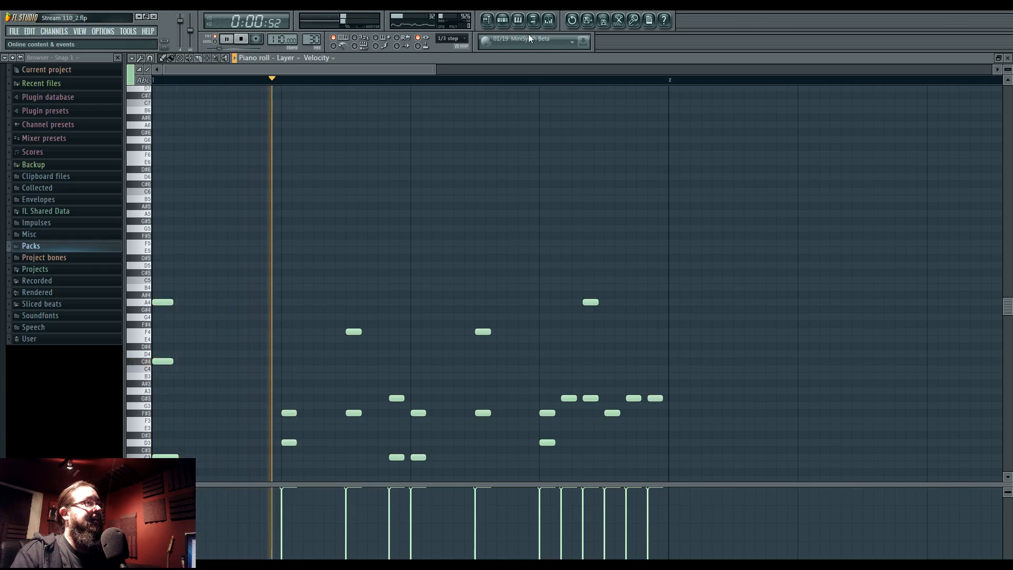
left_click(487, 20)
key("space")
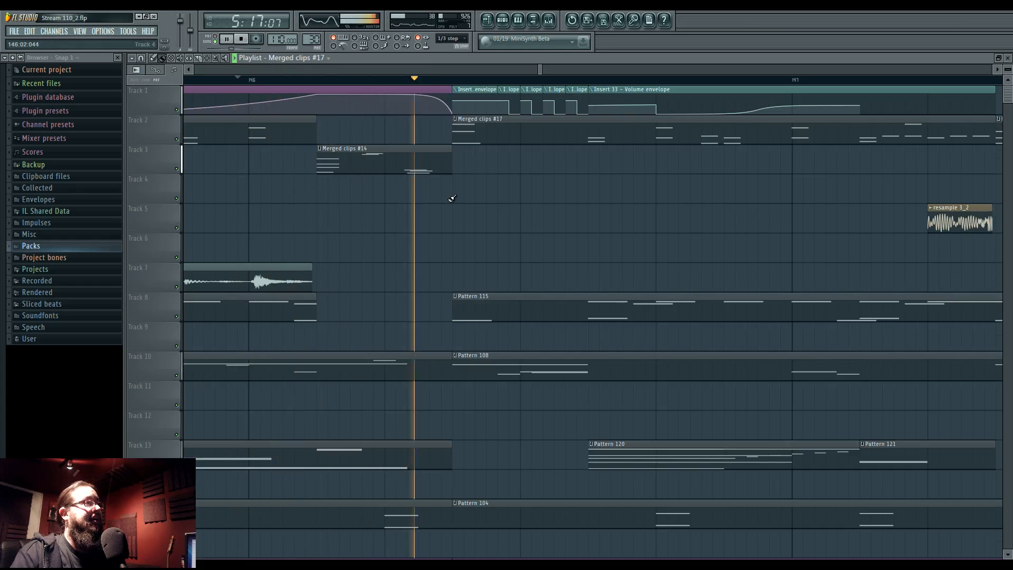
left_click_drag(665, 212, 511, 207)
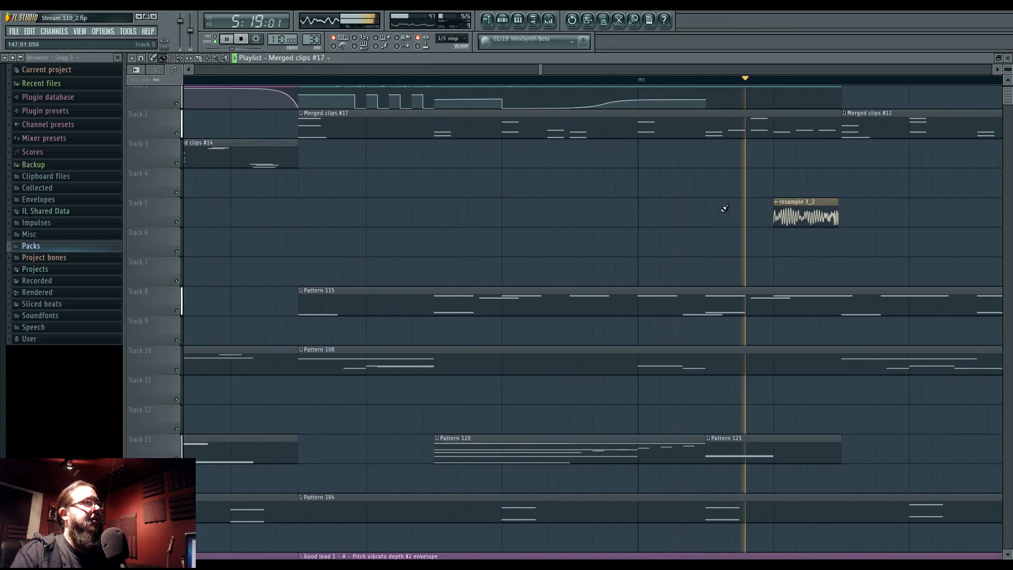
Replace the closing run of G#3, F#3 and A4 notes in Merged clips #17 with one F4 note and shift it slightly earlier
key("F7")
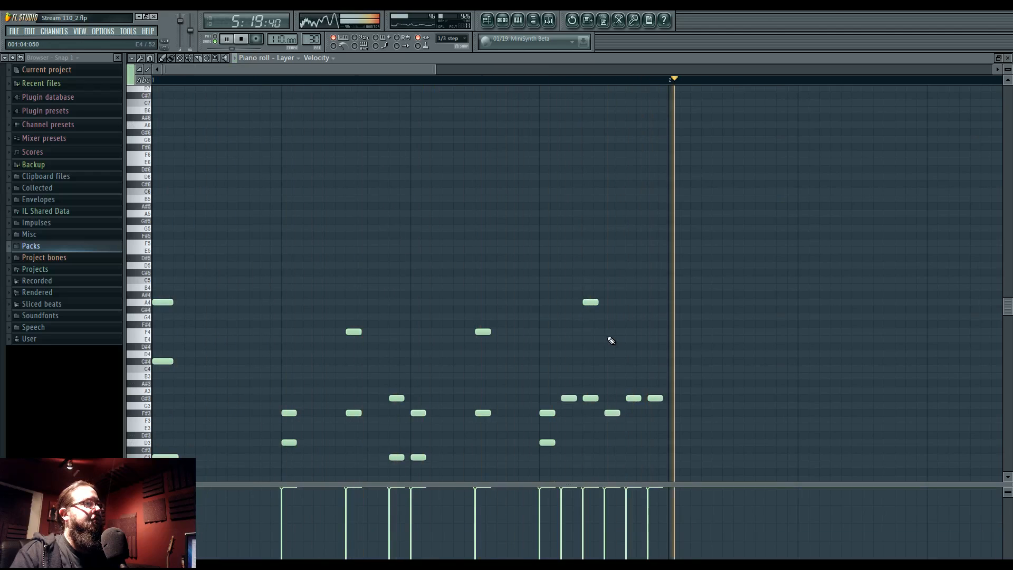
key("space")
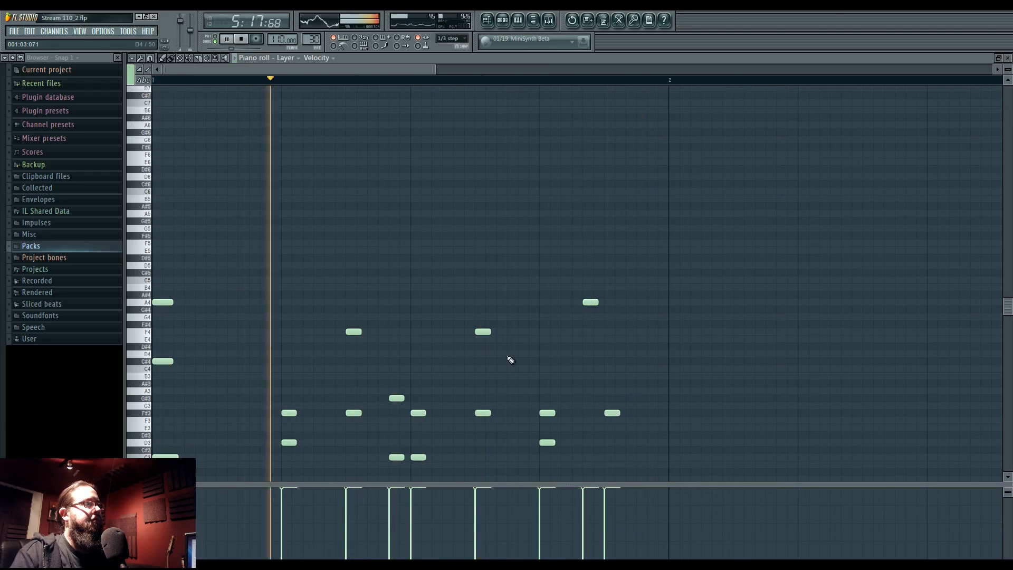
right_click(612, 413)
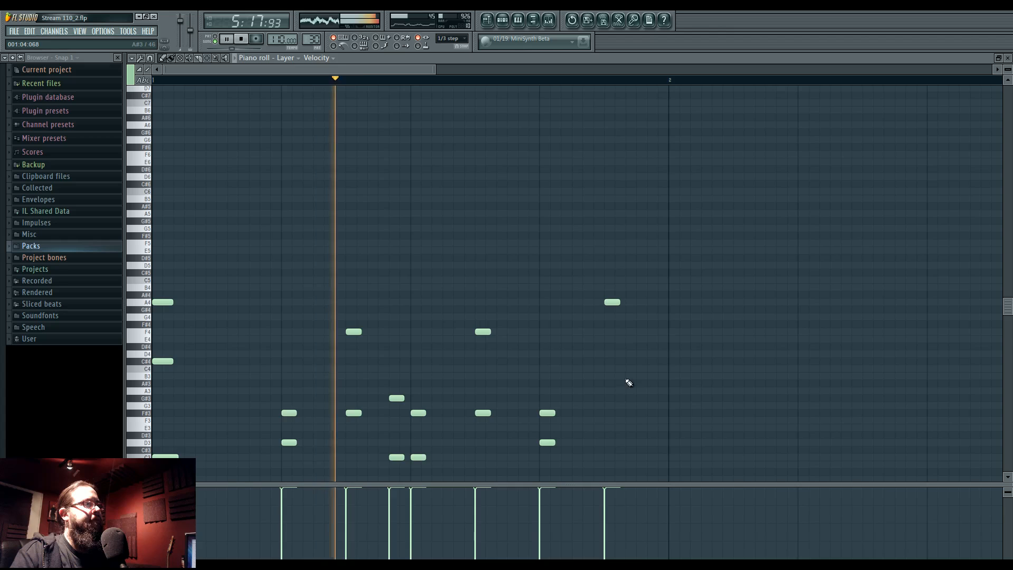
left_click(612, 331)
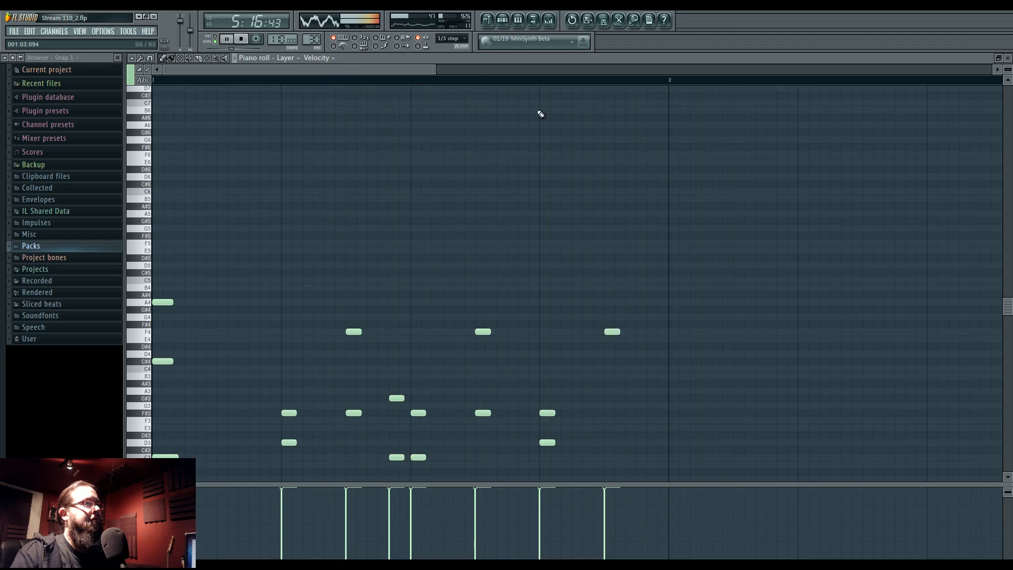
key("F5")
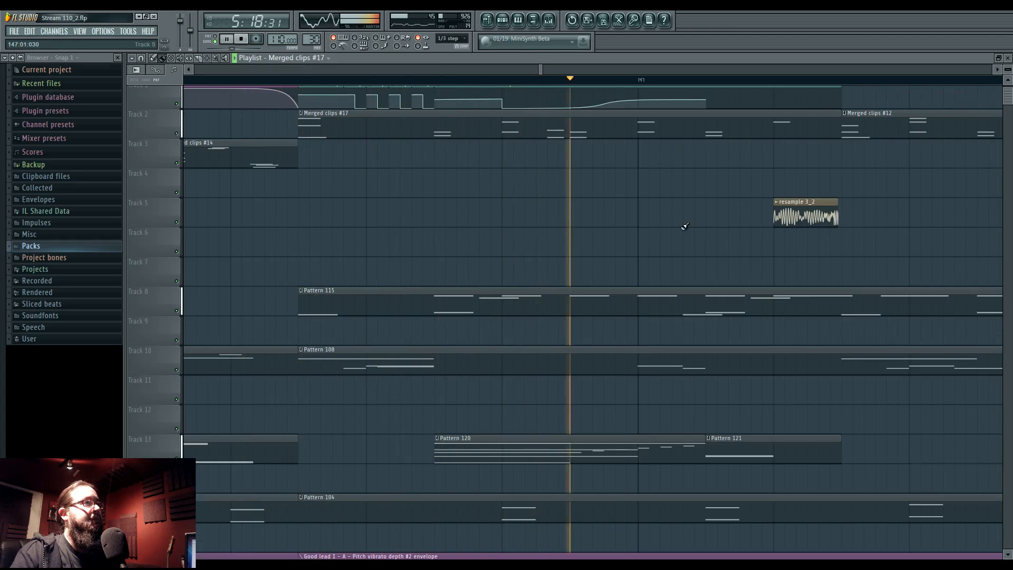
left_click_drag(695, 211, 560, 240)
key("space")
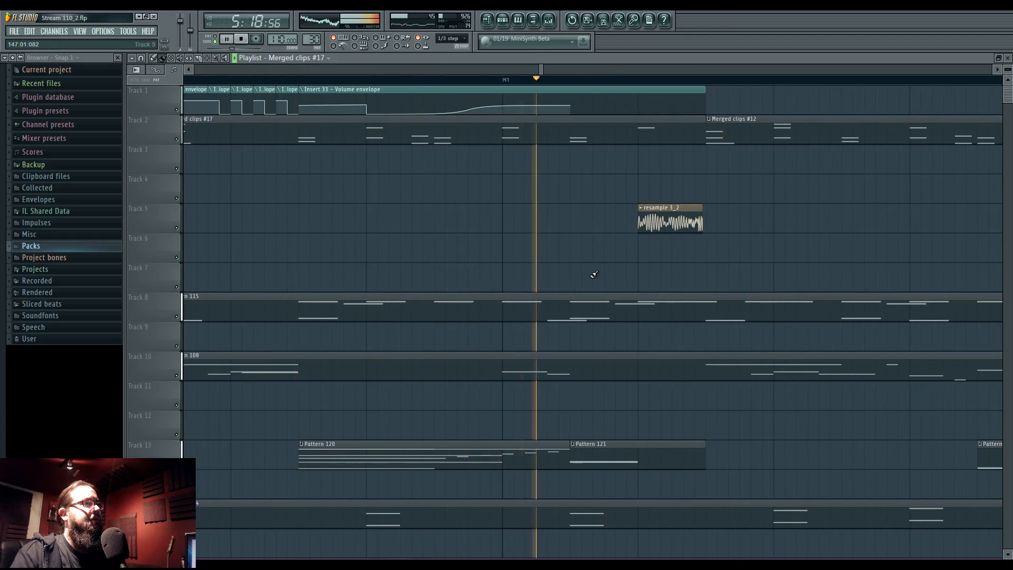
key("F7")
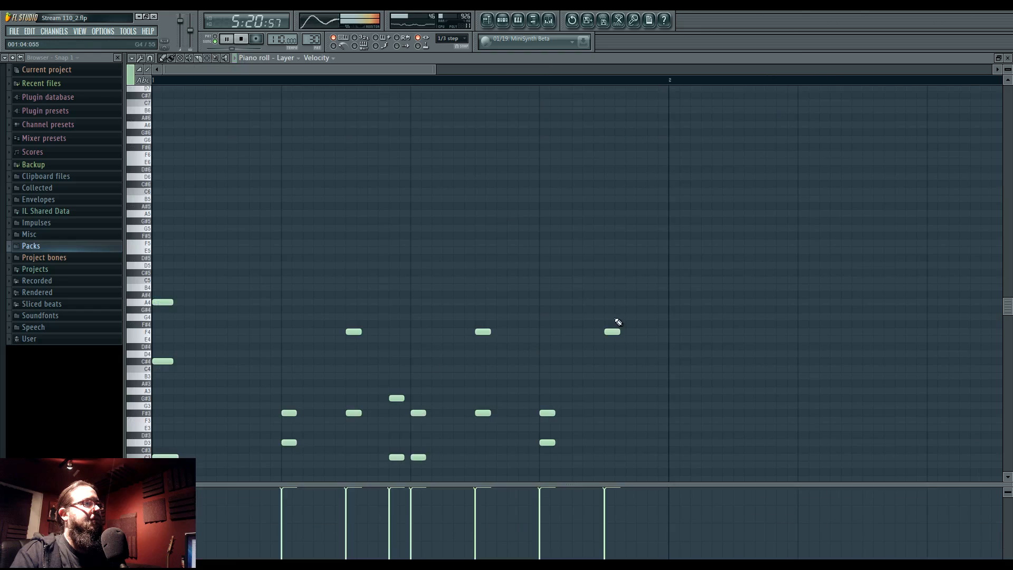
left_click(487, 20)
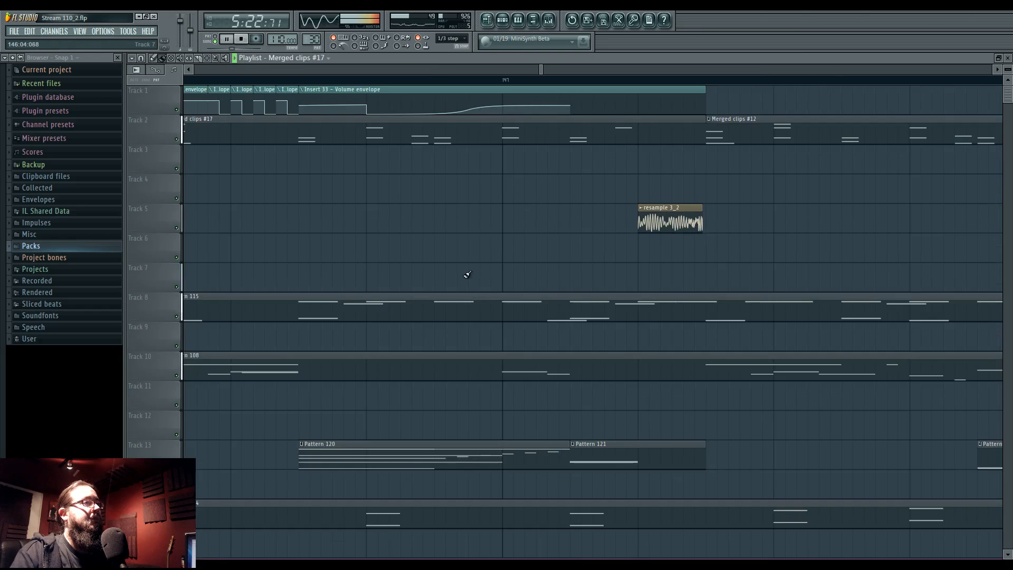
Make the Pattern 115 clip that starts after the gap in bar 146 unique
scroll(464, 276, "down", 4)
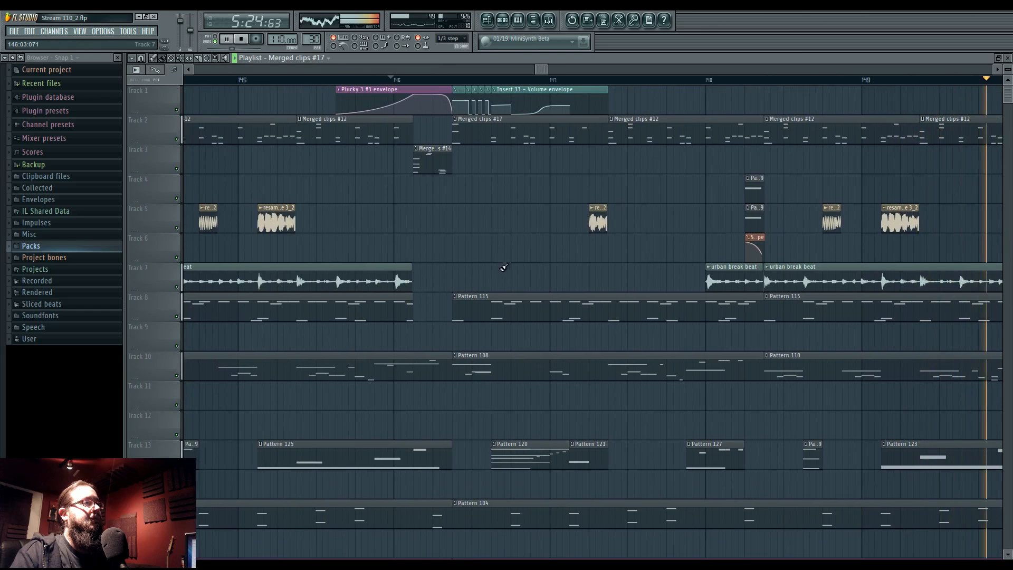
left_click(454, 296)
left_click(478, 355)
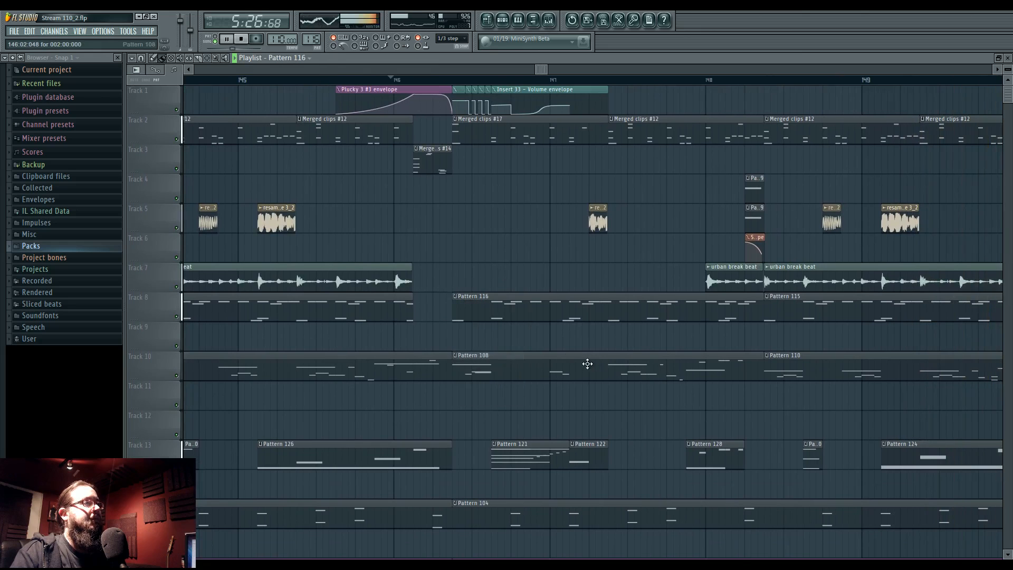
Replay from just before bar 146 and delete the opening F4 note of Pattern 116
left_click_drag(403, 81, 362, 80)
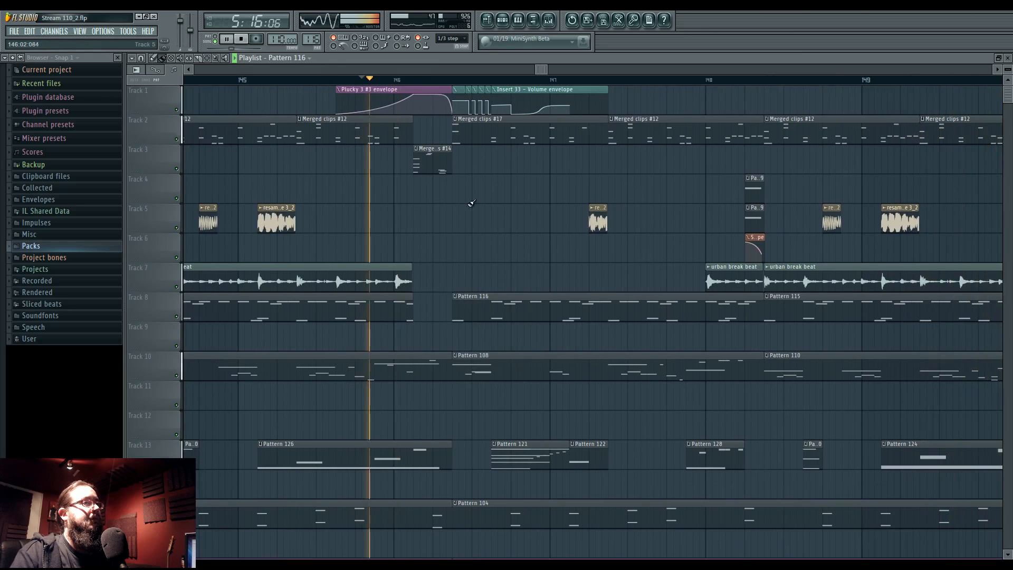
double_click(490, 293)
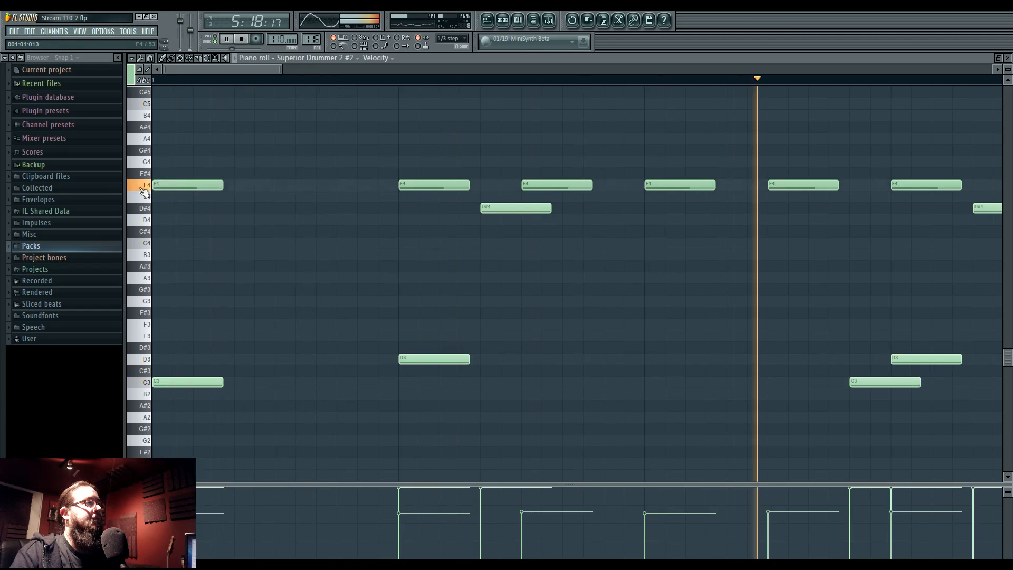
right_click(161, 186)
left_click(491, 22)
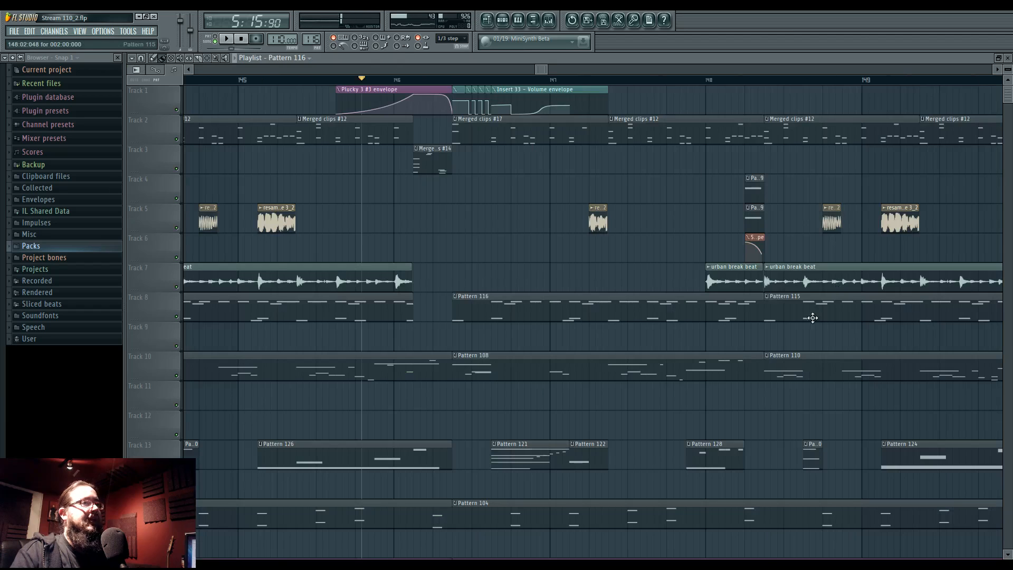
Add a D#4 note right after the opening F4 note in Pattern 115
double_click(764, 319)
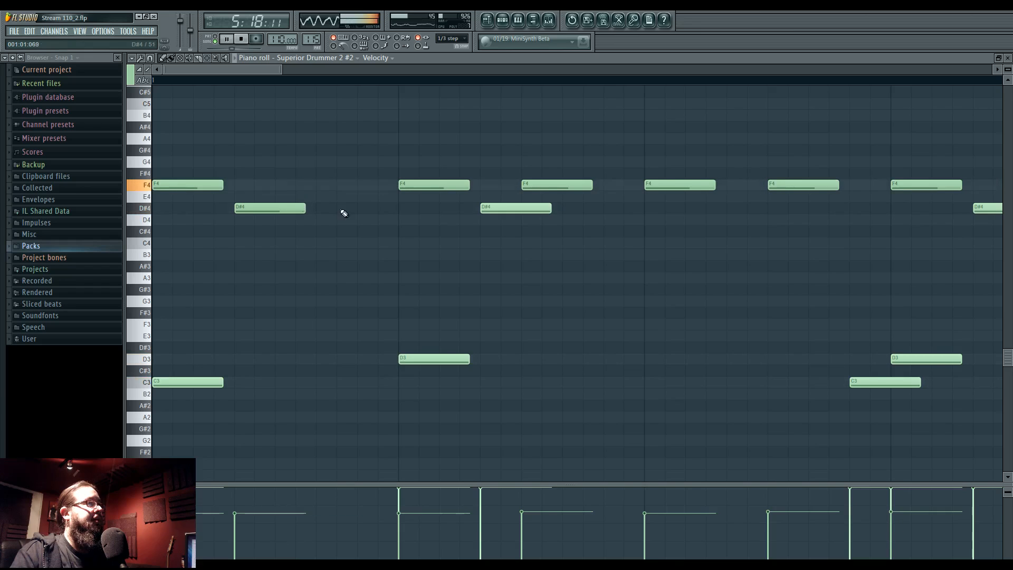
left_click(488, 21)
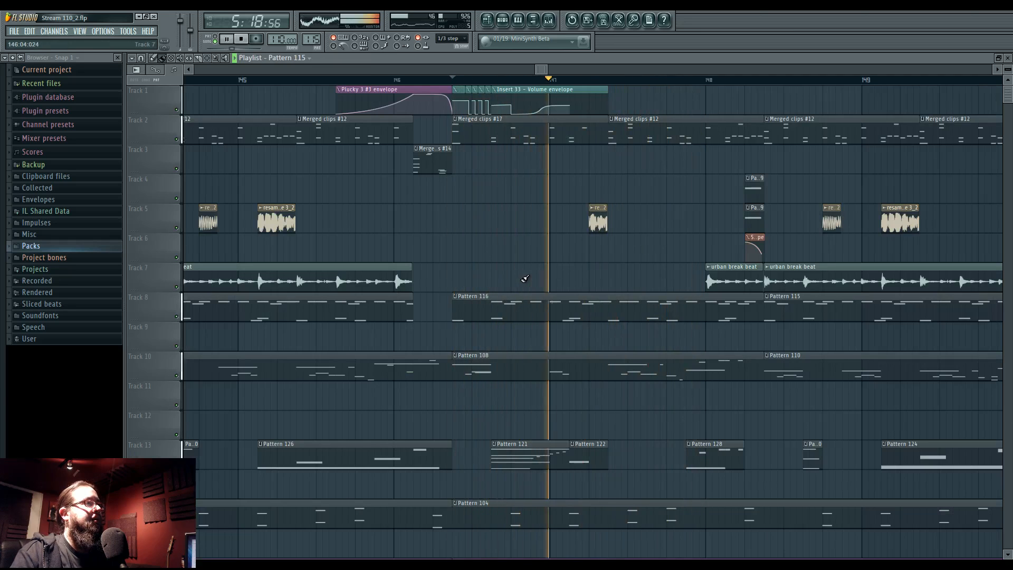
key("space")
Delete the first D#4 note and the off-beat F4 notes before beat 4 in Pattern 116, checking the result by playback
double_click(481, 312)
key("space")
scroll(407, 294, "down", 3, "ctrl")
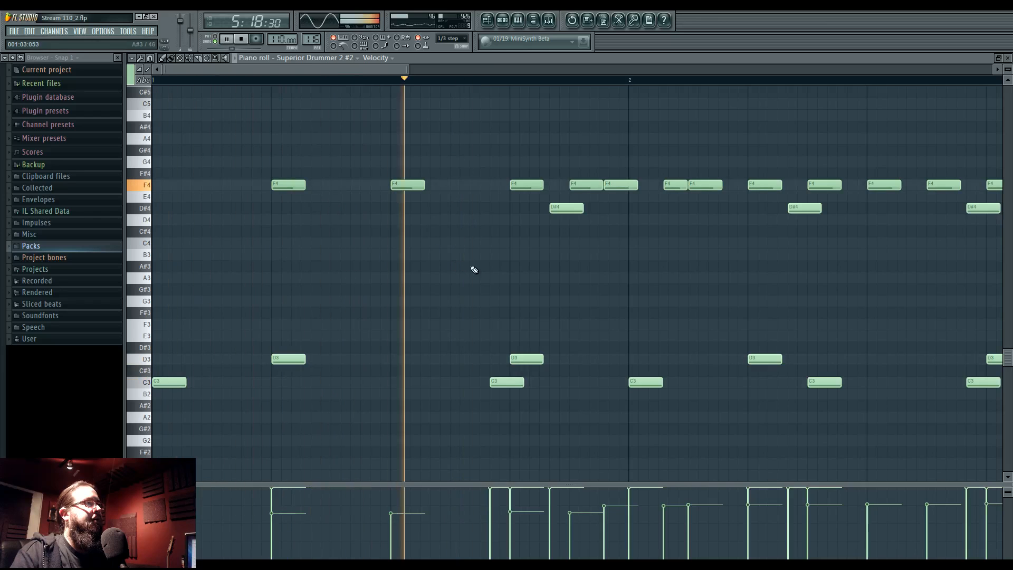
key("F5")
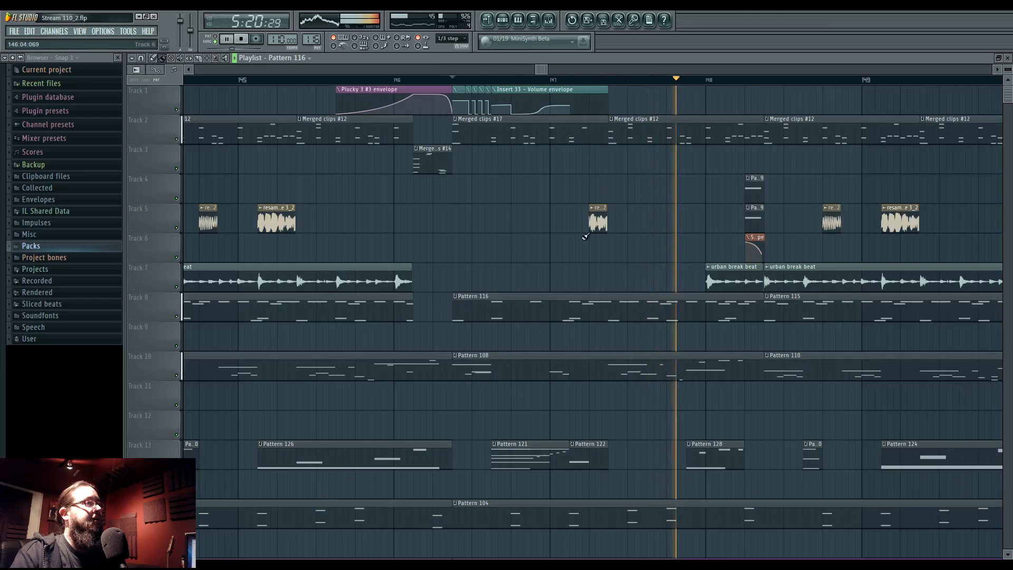
key("space")
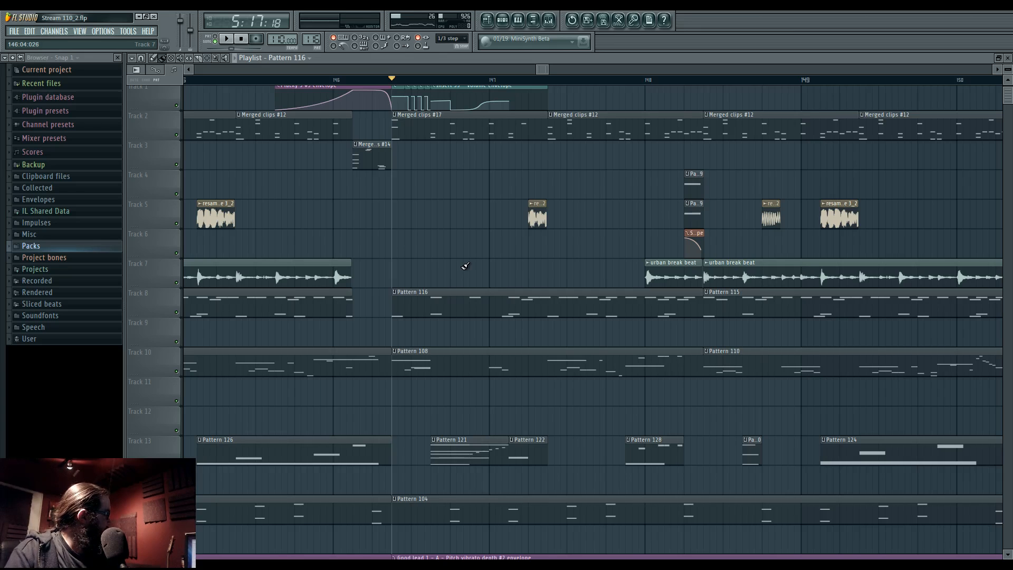
Replay the arrangement from the start of Pattern 116 through bar 148
key("space")
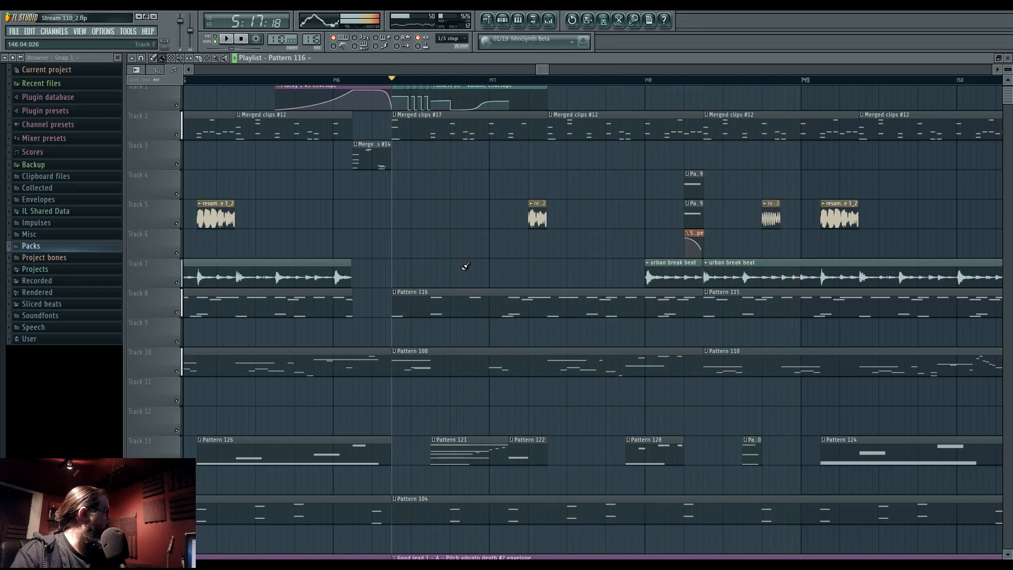
key("space")
scroll(560, 265, "up", 3)
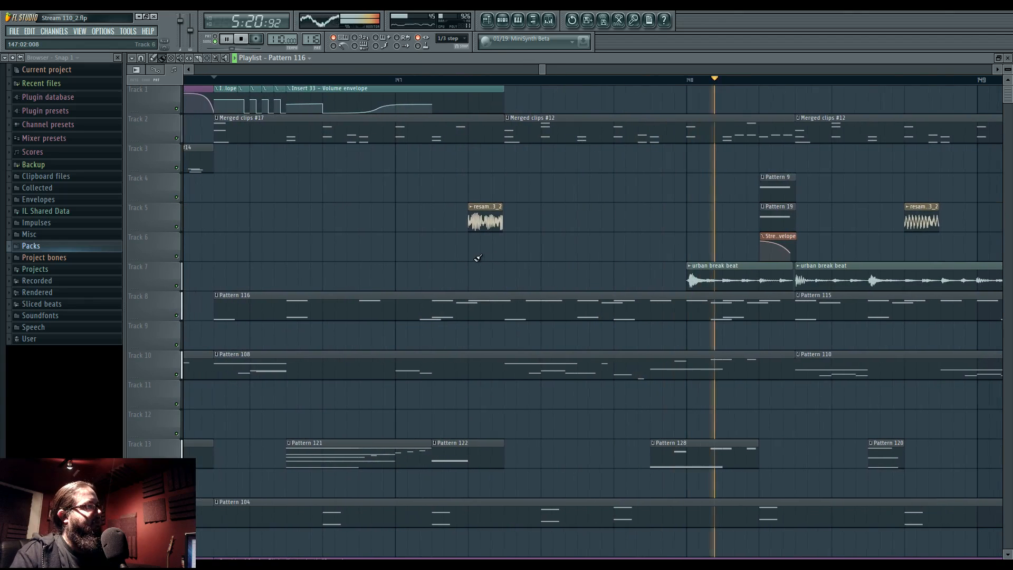
key("space")
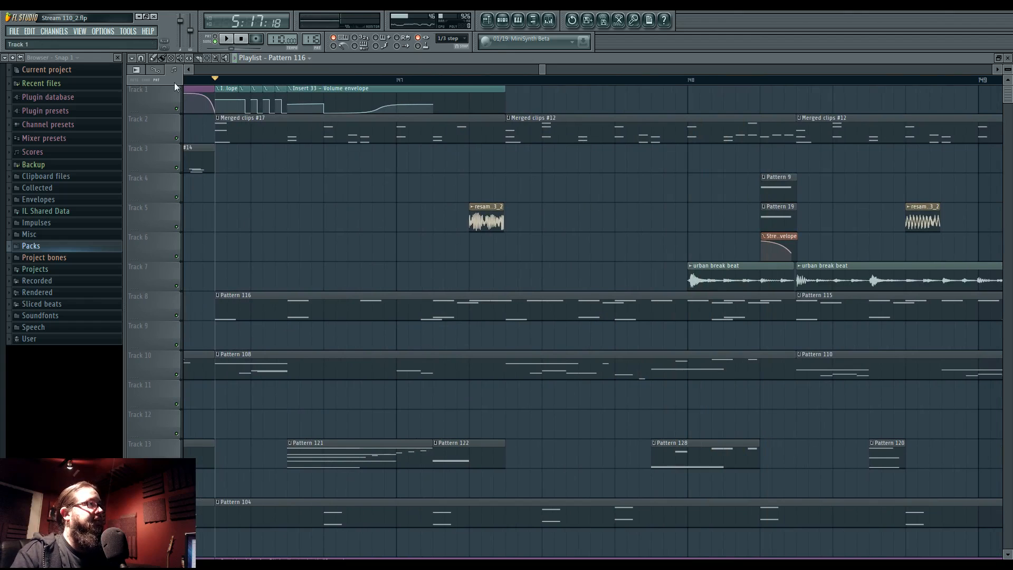
Delete the D#4 notes and thin out the remaining F4 notes across Pattern 116's two bars
double_click(433, 296)
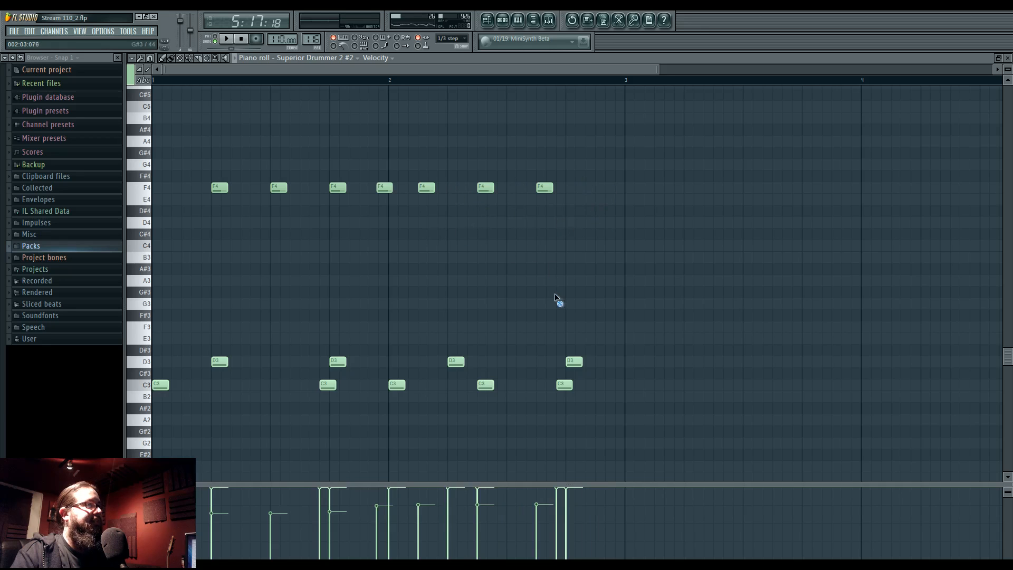
Delete the two F4 notes on either side of bar 2's first beat in Pattern 116
left_click(491, 20)
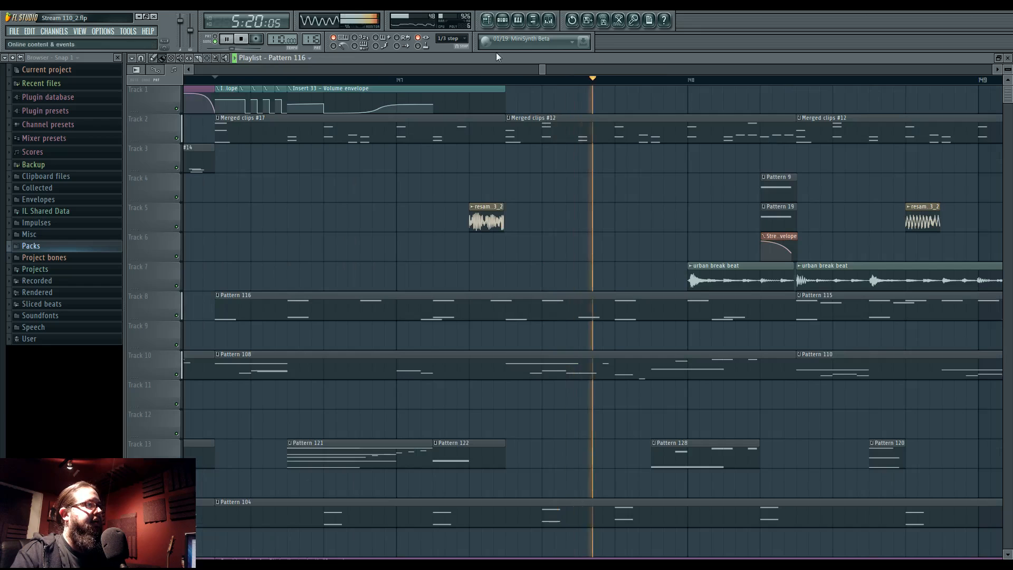
double_click(470, 310)
key("space")
right_click(384, 189)
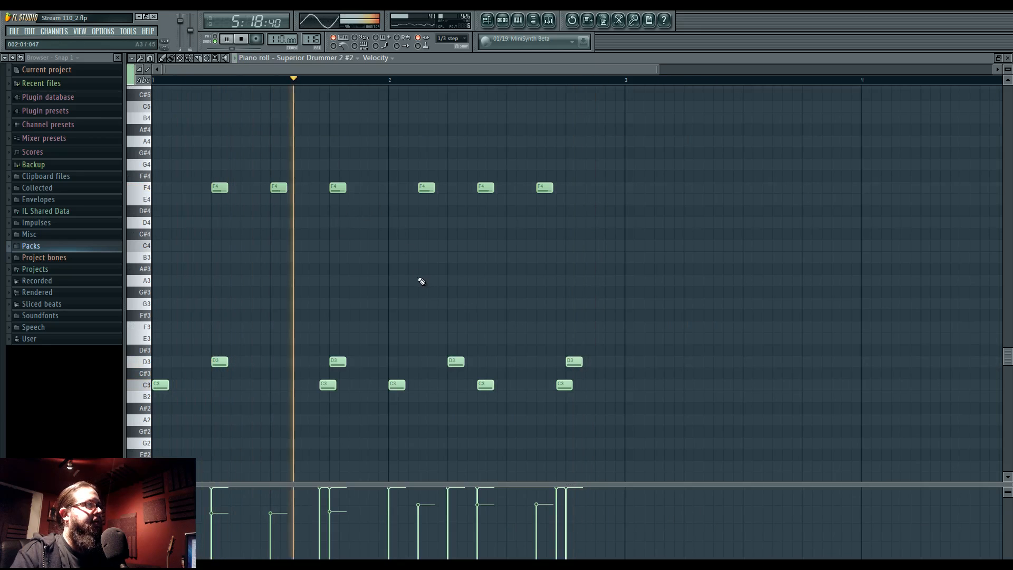
right_click(426, 188)
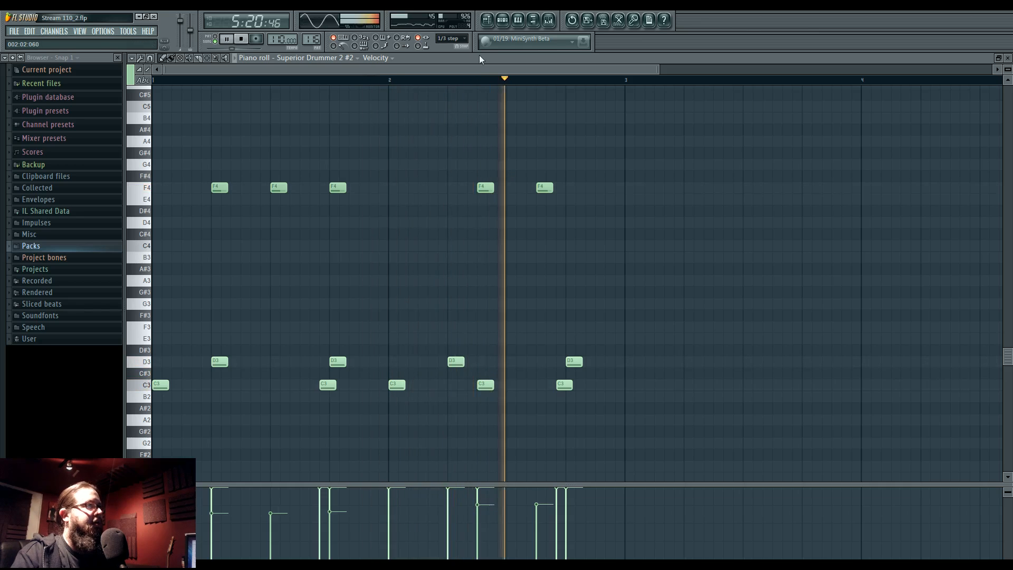
Make the Merged clips #12 clip that directly follows Merged clips #17 unique and open its notes
left_click(488, 21)
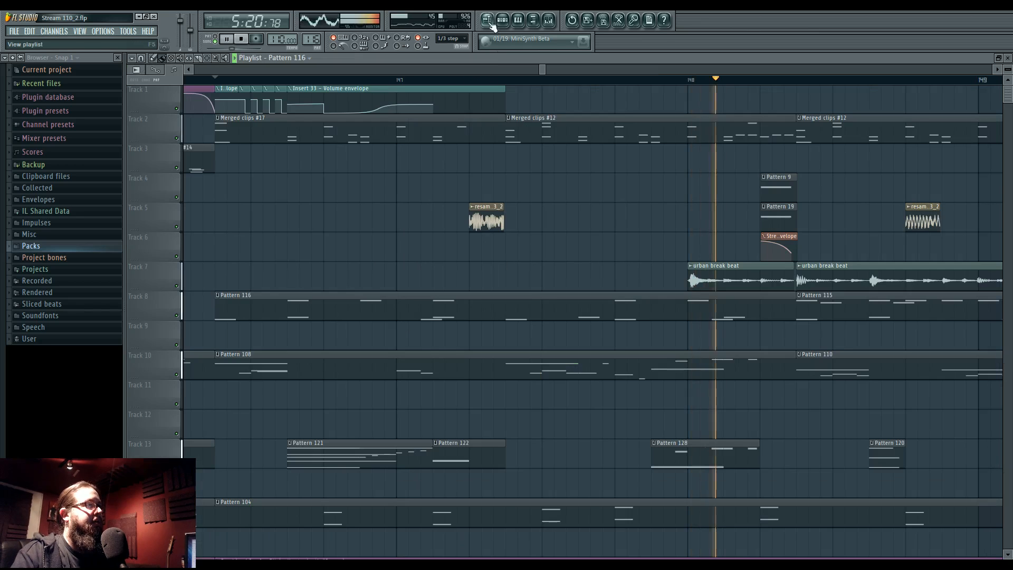
left_click(520, 119)
left_click(529, 177)
double_click(524, 124)
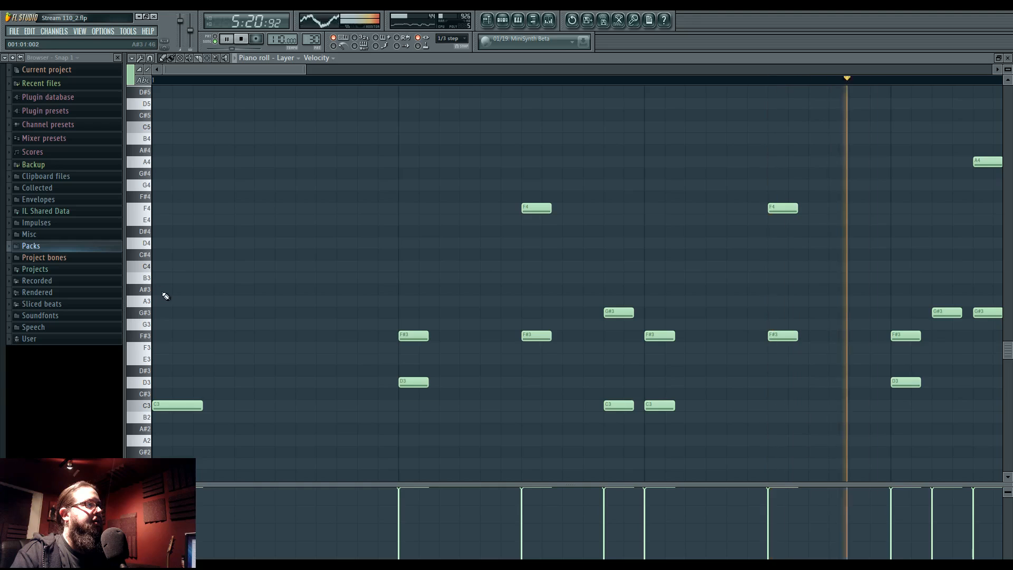
Add A4 and C#4 at the start and F4 on beat 2, deleting beat 2's F#3 and the F4/F#3 pair before beat 3
left_click(165, 256)
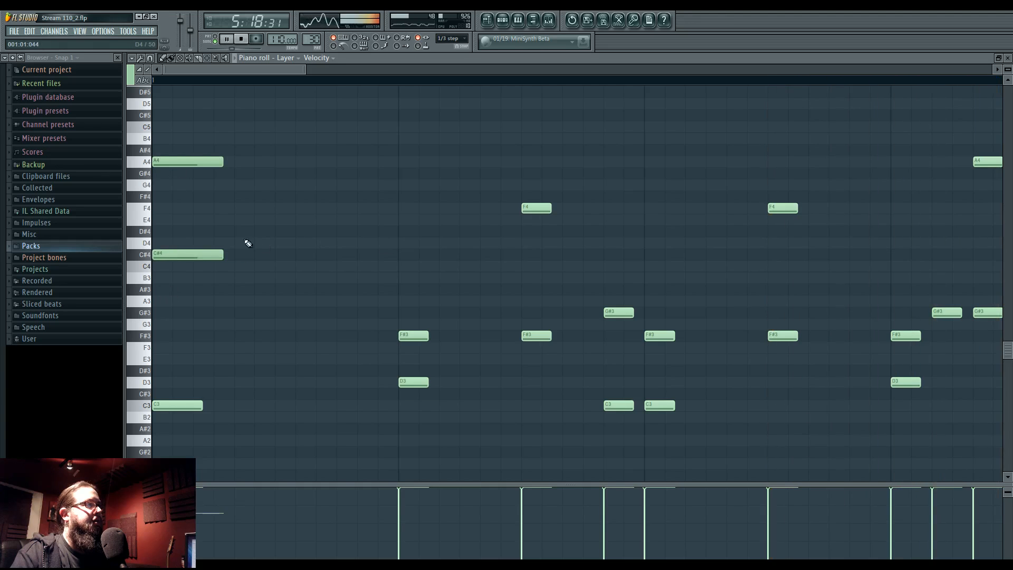
left_click(405, 216)
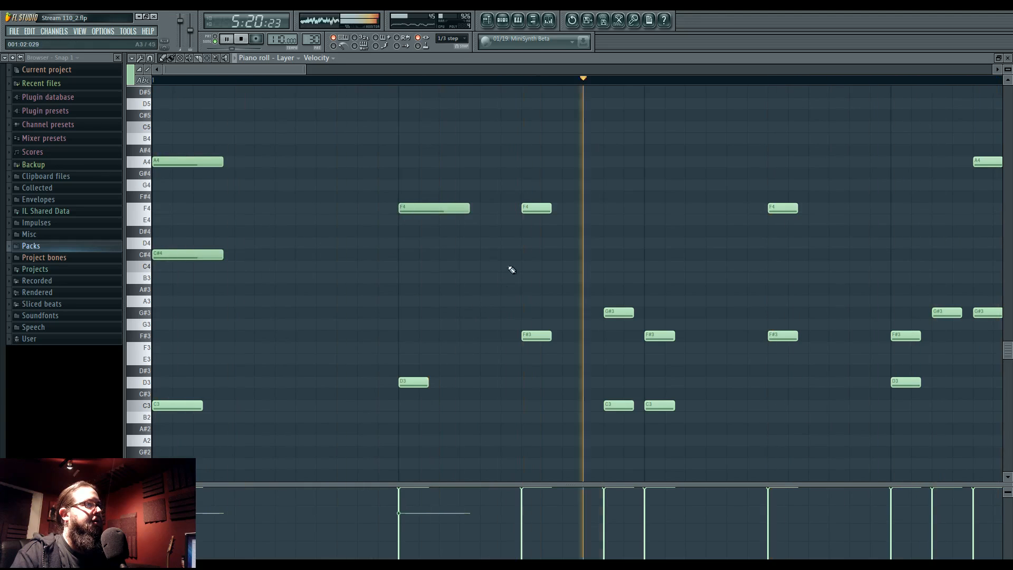
scroll(504, 281, "down", 2)
right_click(407, 337)
right_click(408, 208)
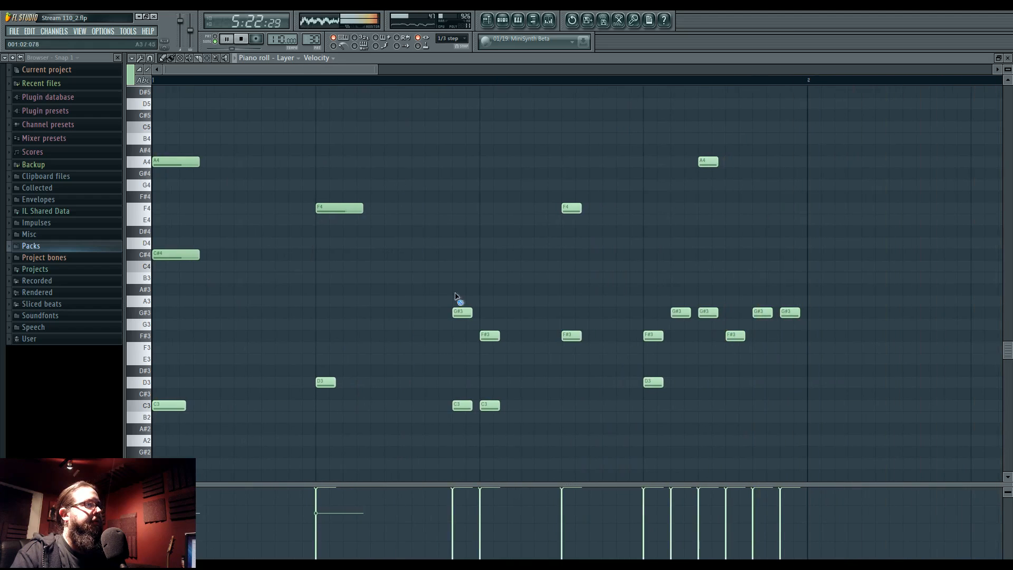
Replay the arrangement from just before bar 147 across Merged clips #17 and #18
left_click(499, 21)
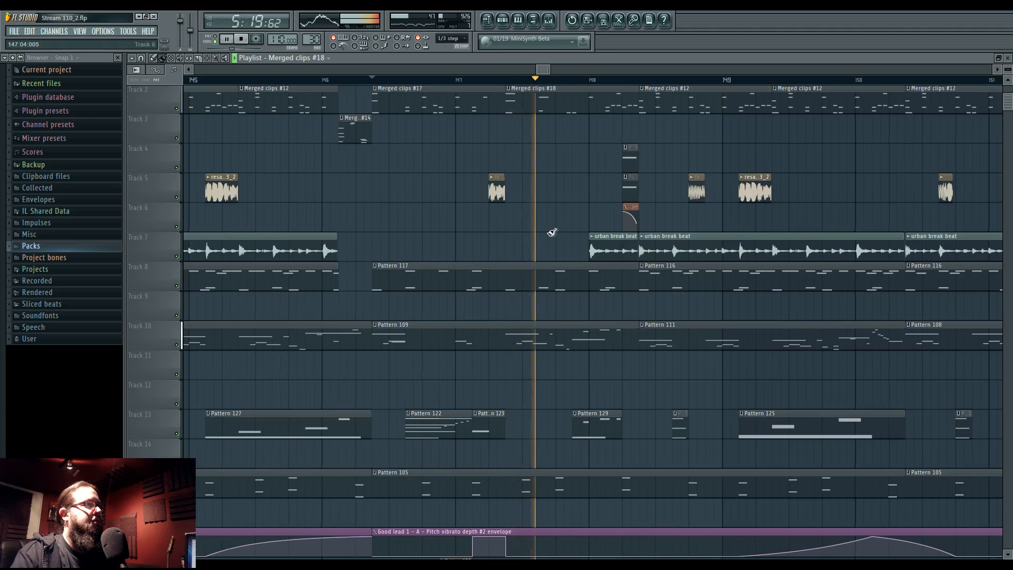
left_click_drag(551, 232, 476, 262)
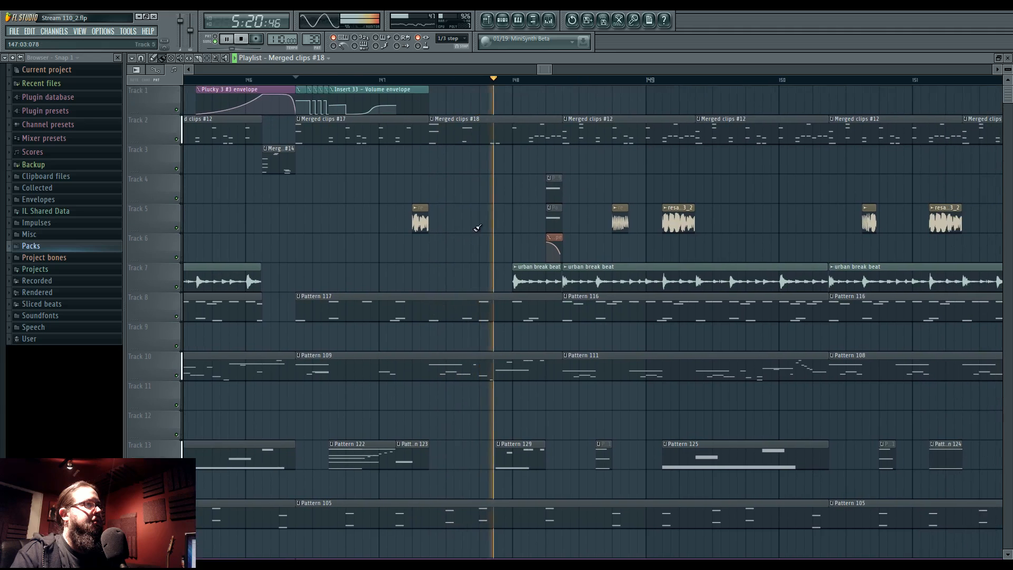
left_click(343, 80)
scroll(409, 348, "up", 3)
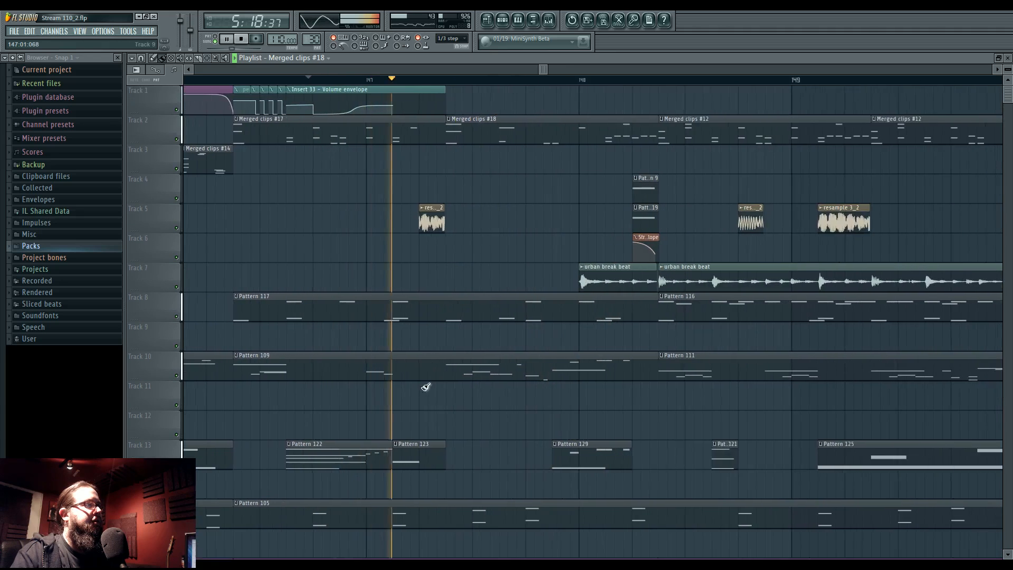
Make the Pattern 109 clip on Track 10 unique and open its Plucky 3 #2 notes
left_click(347, 358)
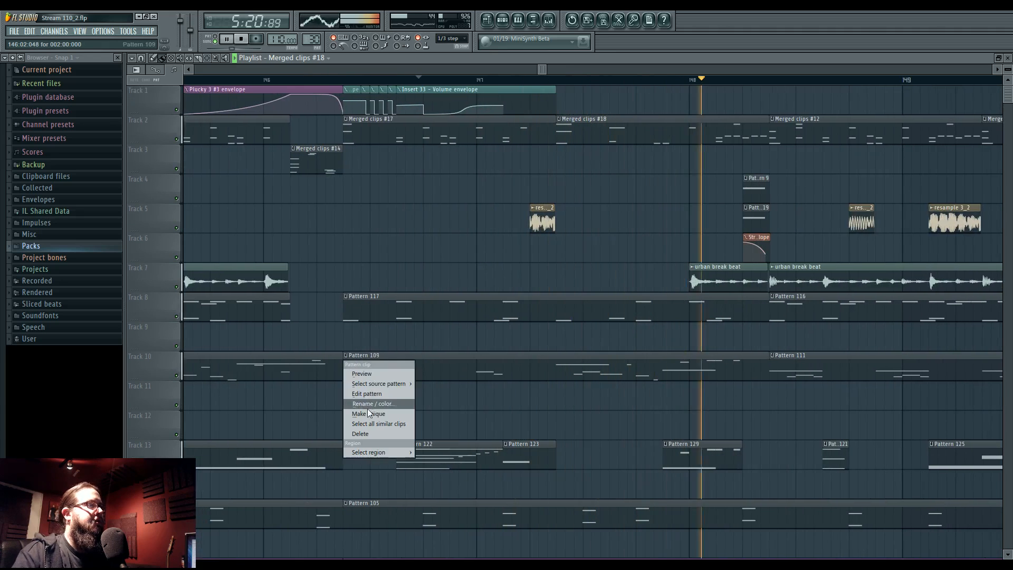
left_click(377, 415)
key("Return")
double_click(558, 360)
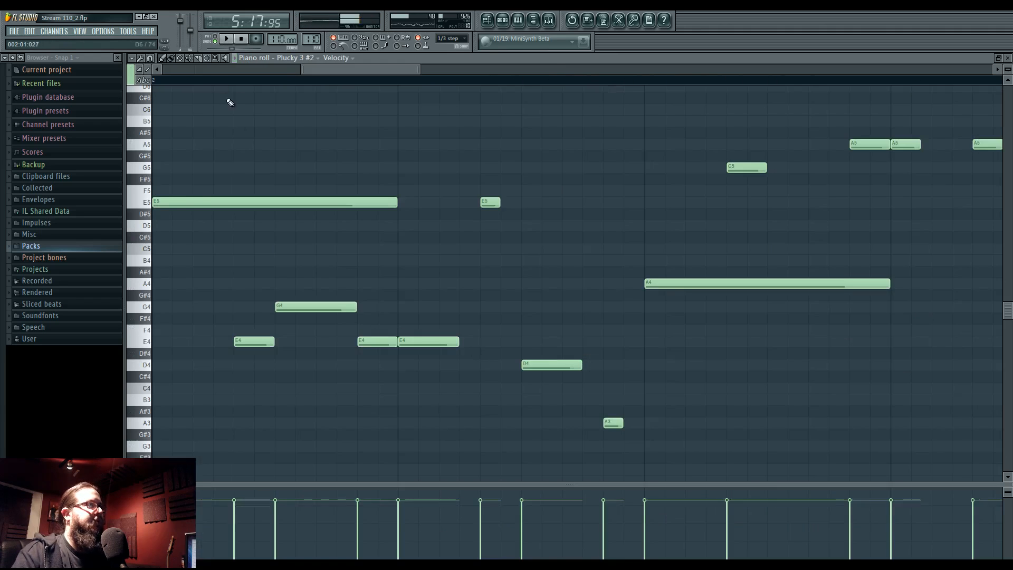
Audition the Plucky 3 #2 notes from bar 2, first on their own and in the context of the song
scroll(230, 102, "down", 4)
left_click(228, 40)
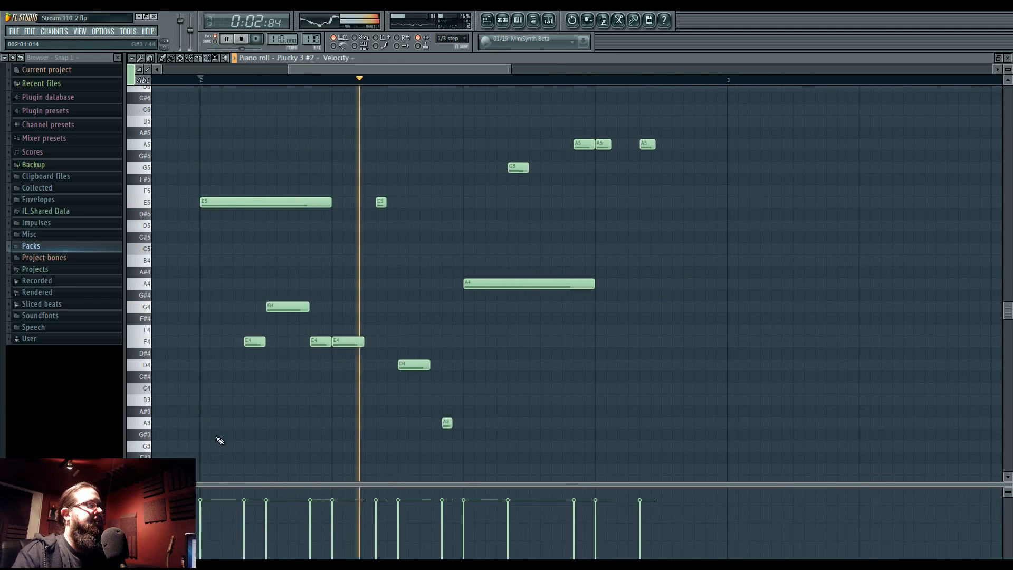
left_click(201, 81)
left_click_drag(508, 198, 670, 183)
left_click(213, 39)
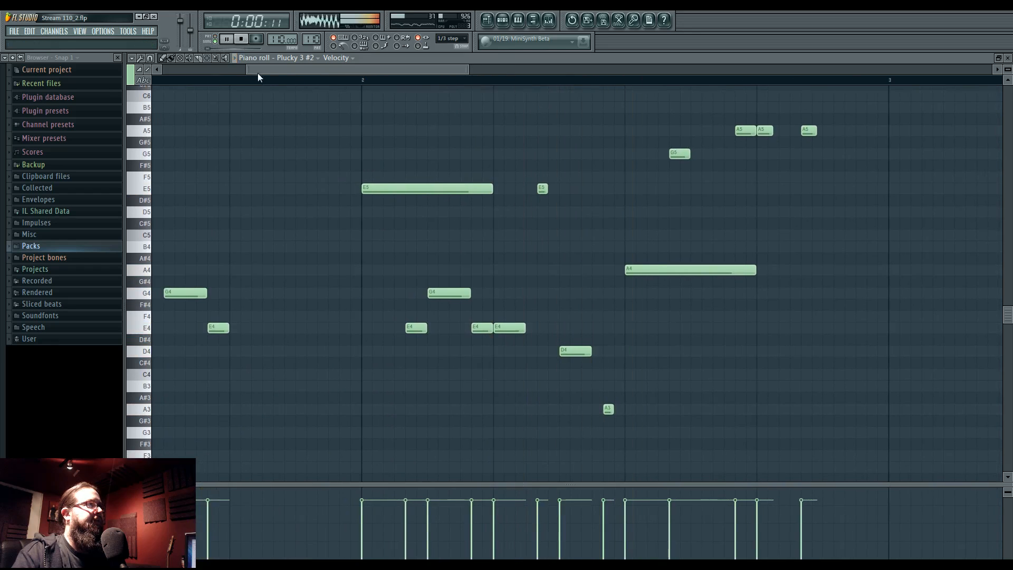
left_click(261, 80)
key("space")
key("space")
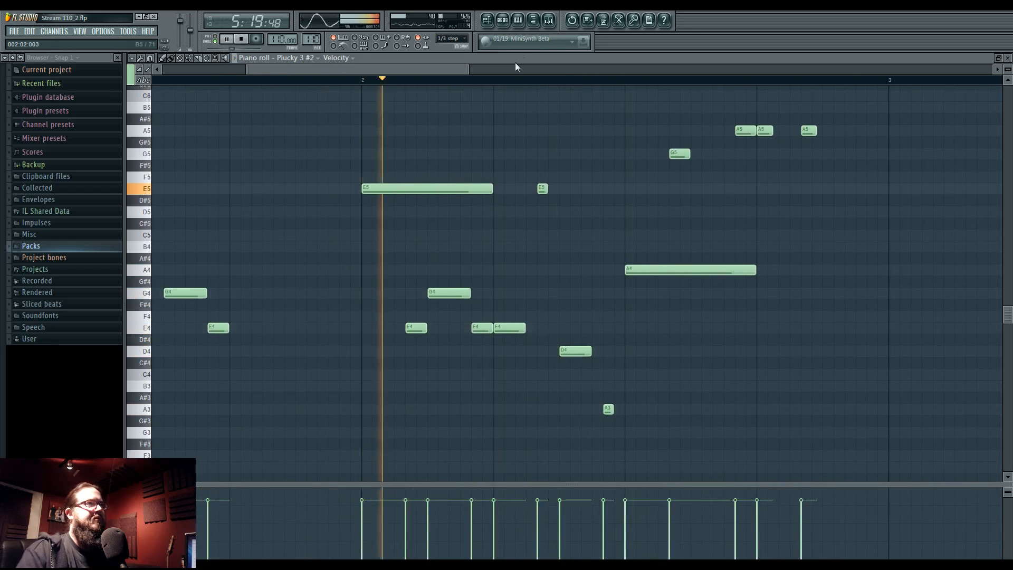
Check the mixer levels during playback and replay the arrangement across bars 145–148
left_click(549, 20)
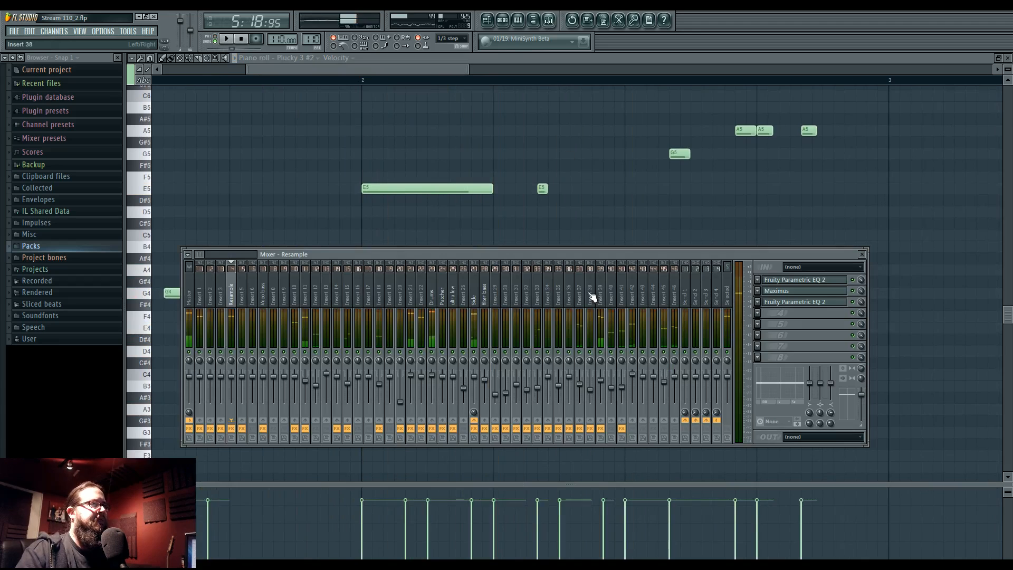
key("space")
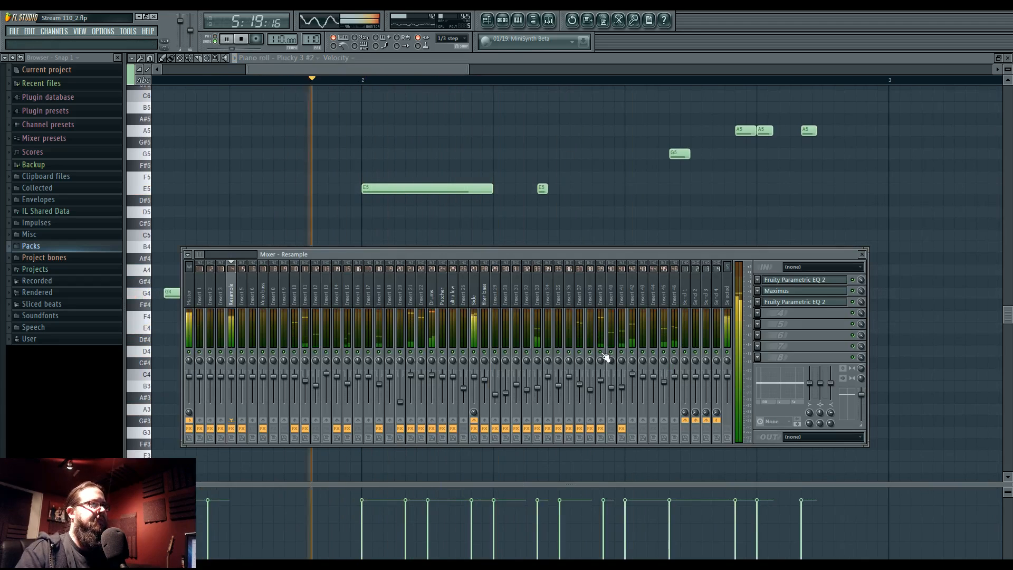
key("space")
left_click(486, 21)
scroll(494, 267, "down", 4)
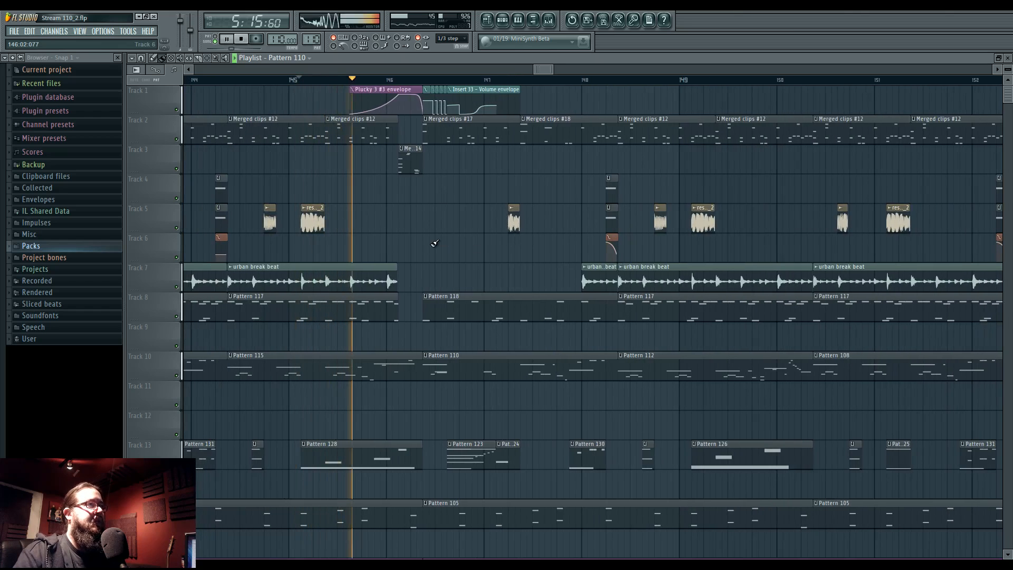
mouse_move(435, 254)
left_mouse_down()
mouse_move(448, 160)
mouse_move(443, 270)
left_mouse_up()
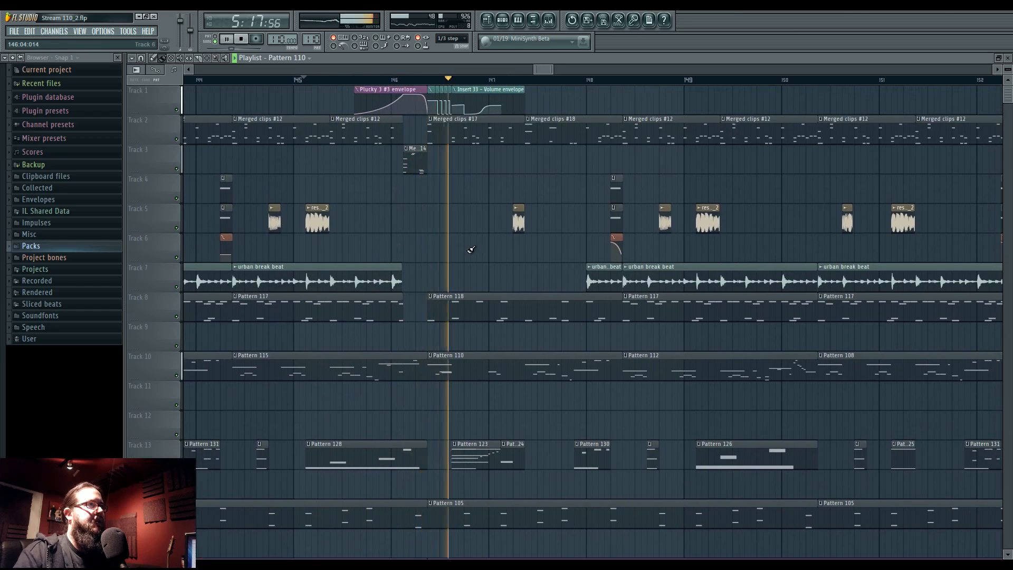
scroll(448, 255, "up", 3)
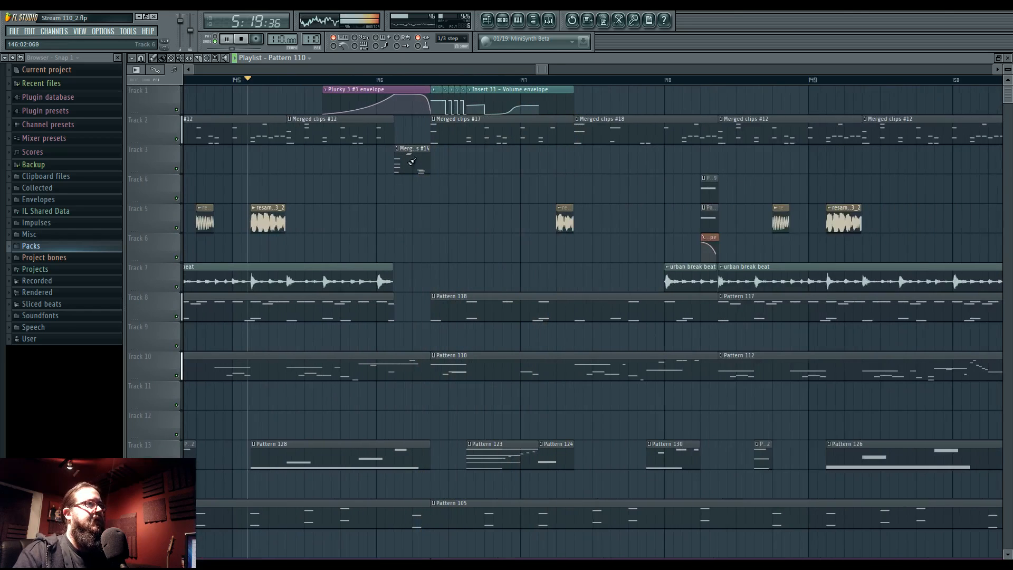
key("space")
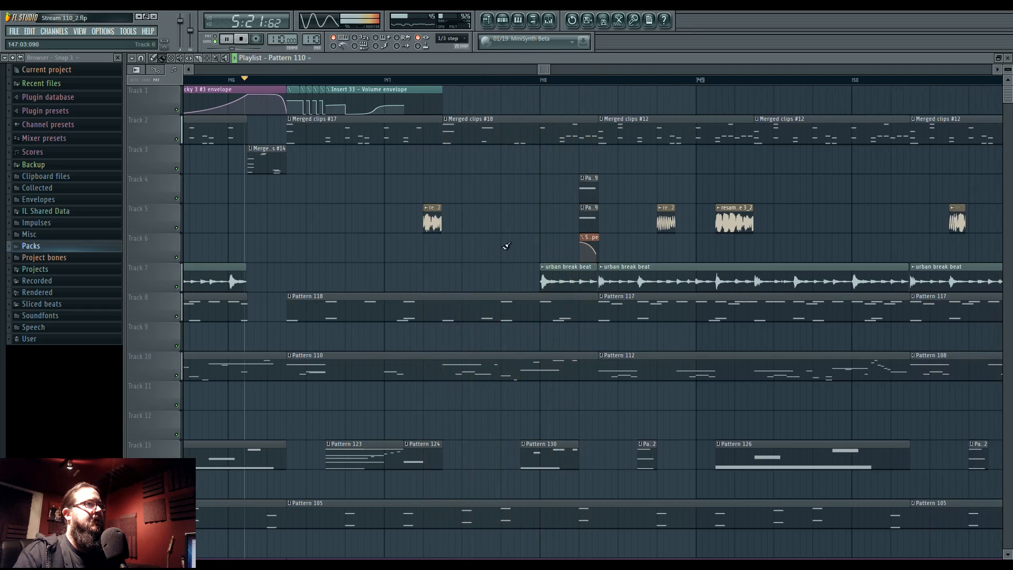
Examine the lower tracks' patterns and automation around bar 147 during playback, and replay from bar 147
scroll(465, 259, "down", 5)
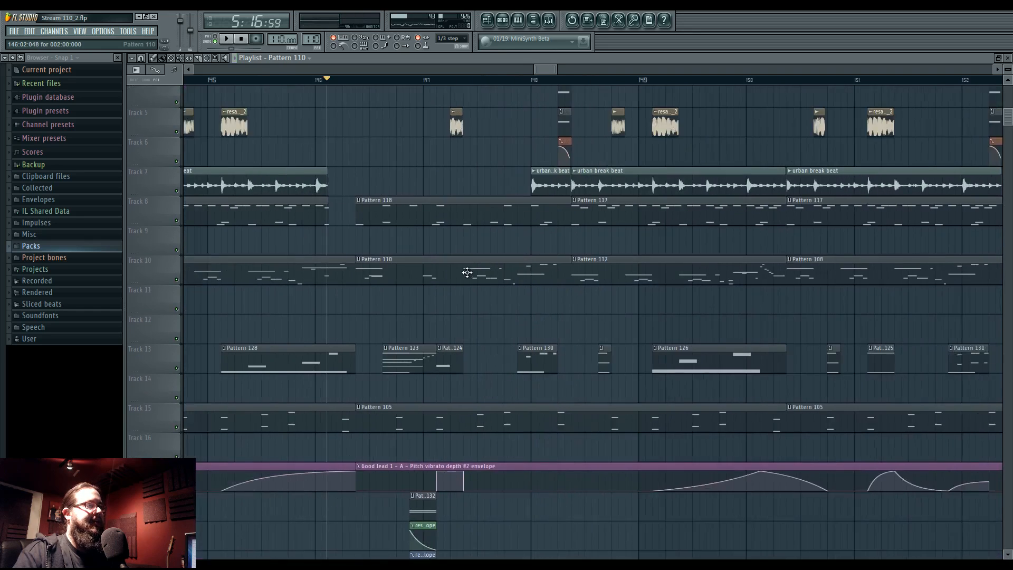
scroll(470, 237, "down", 5)
key("space")
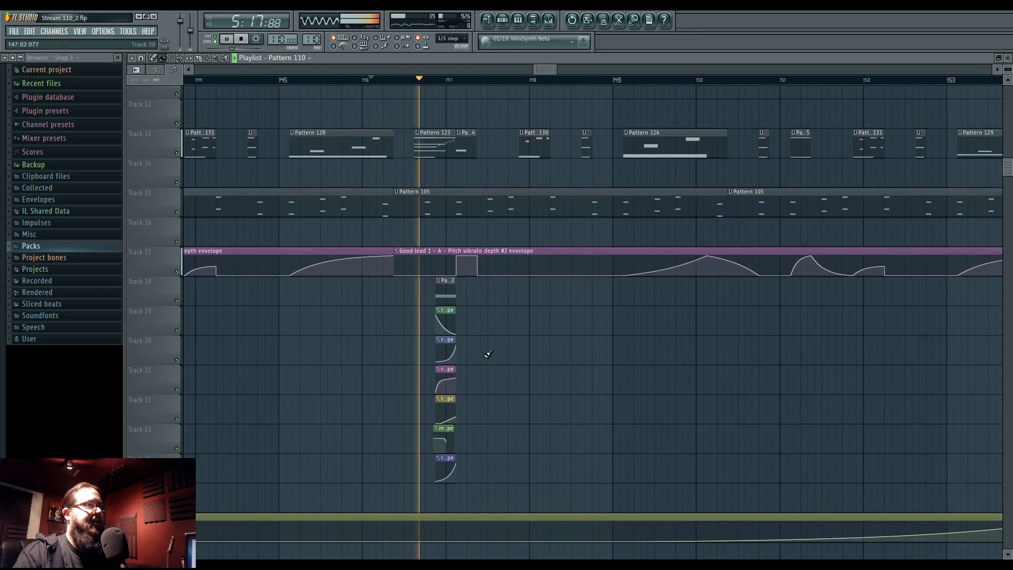
scroll(490, 354, "up", 4)
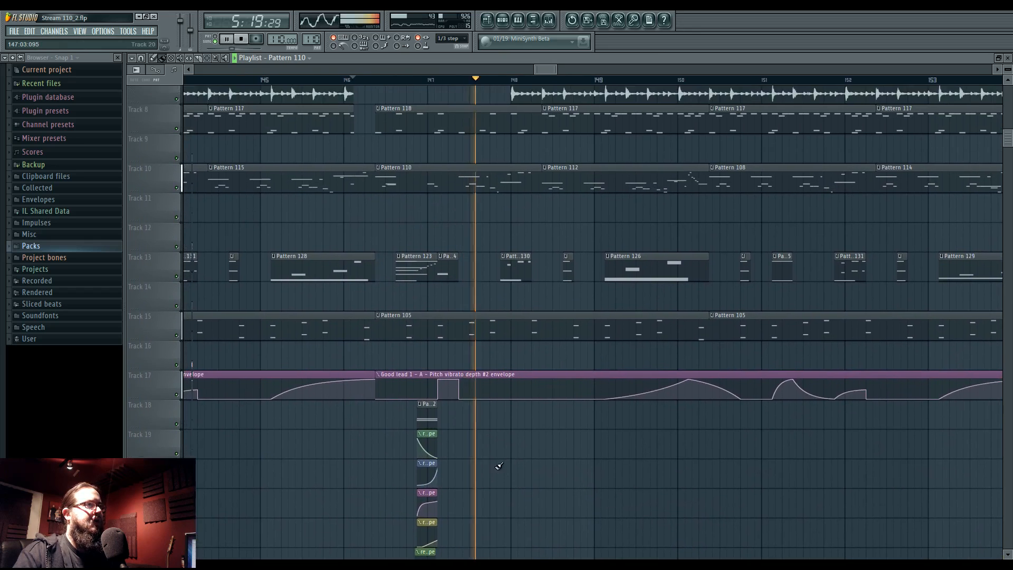
scroll(489, 262, "up", 3)
left_click_drag(488, 262, 401, 95)
left_click(405, 79)
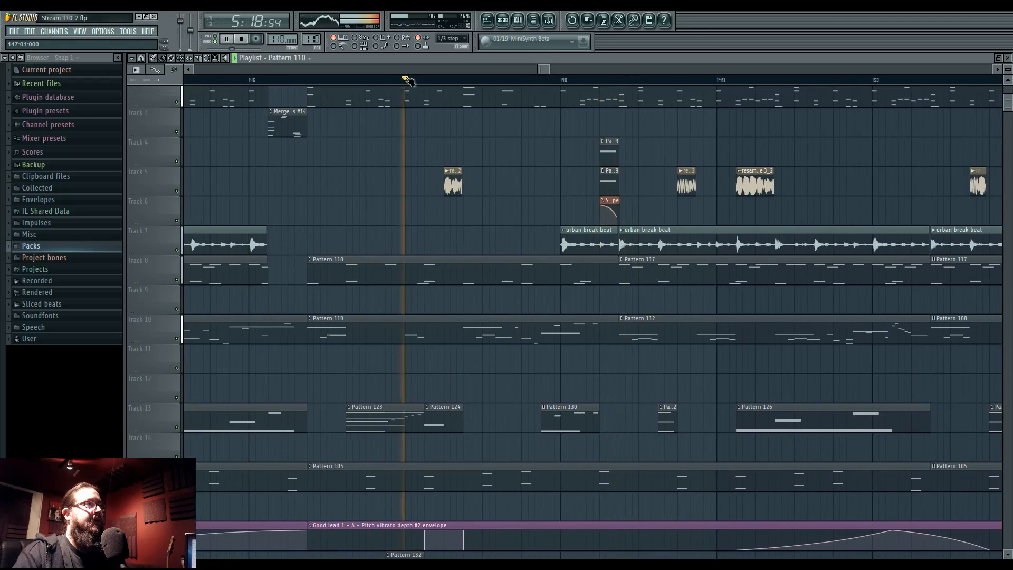
scroll(501, 265, "up", 2)
key("space")
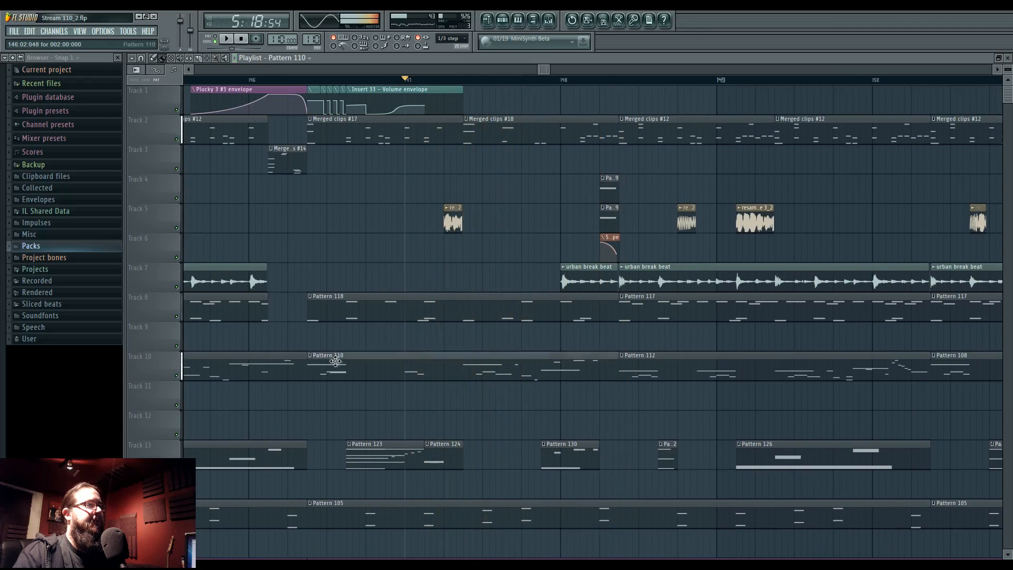
Delete the E4, E5, D4 and A3 notes in beat 2 of bar 2 in Pattern 110
double_click(339, 360)
key("space")
scroll(687, 381, "down", 1)
left_click_drag(708, 340, 436, 344)
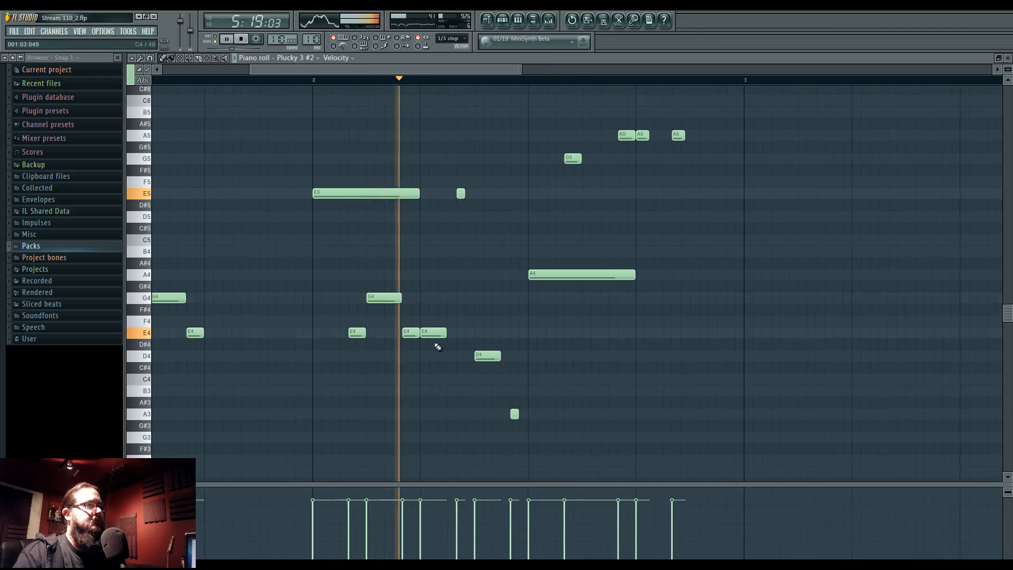
right_click(488, 356)
right_click(514, 414)
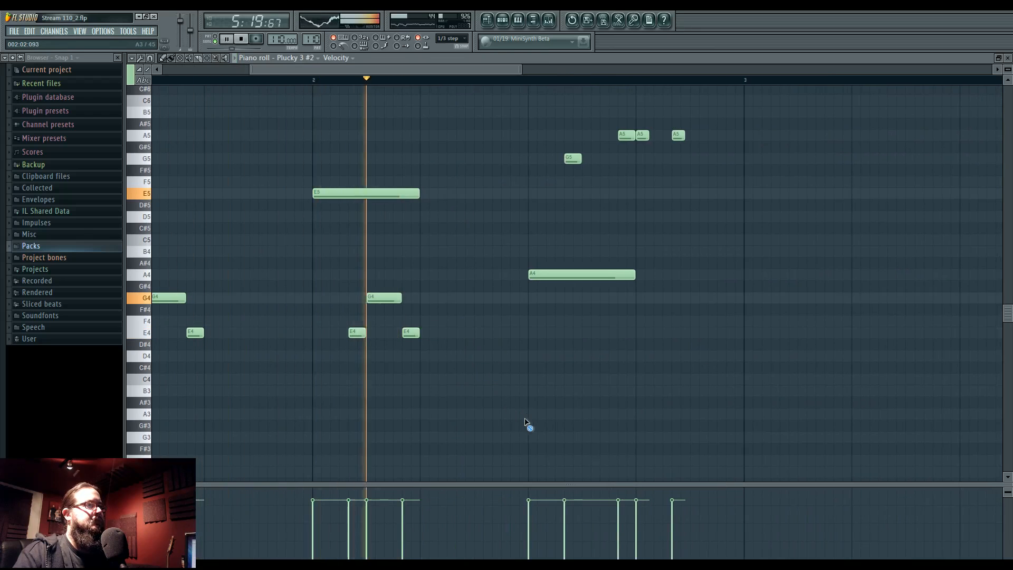
Delete the short urban break beat clip at bar 148 on Track 7
left_click_drag(638, 346, 610, 412)
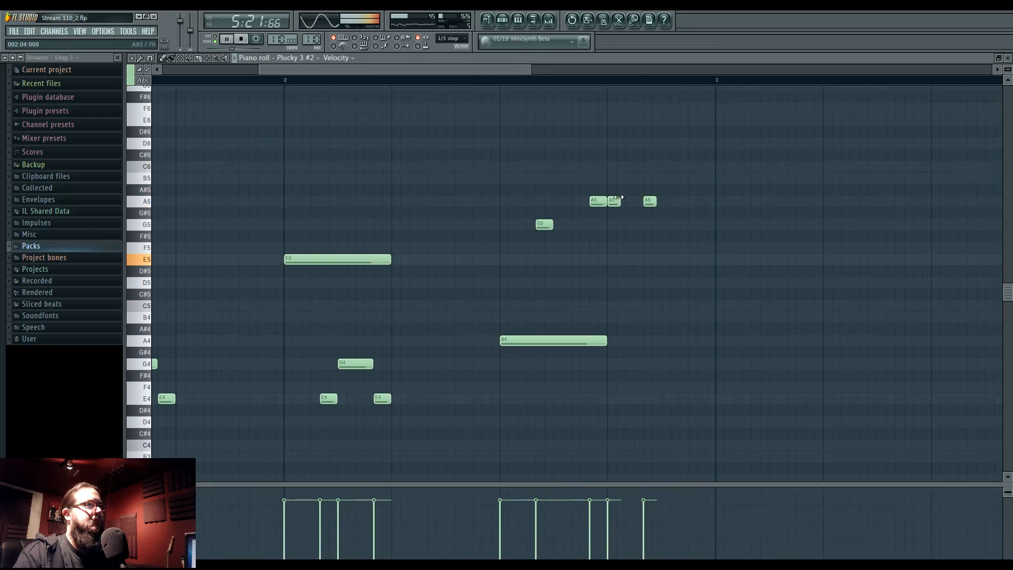
left_click(496, 19)
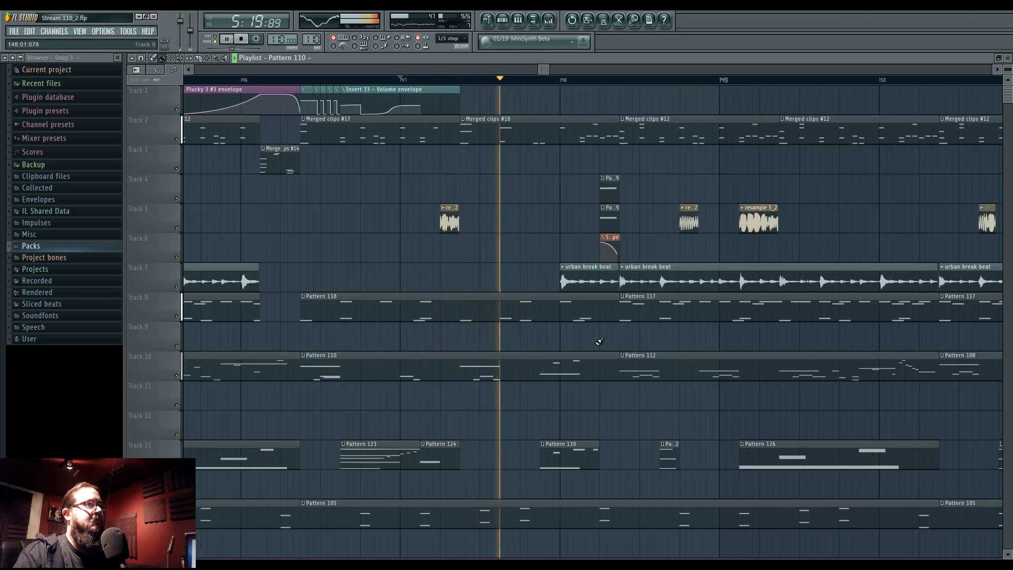
right_click(475, 288)
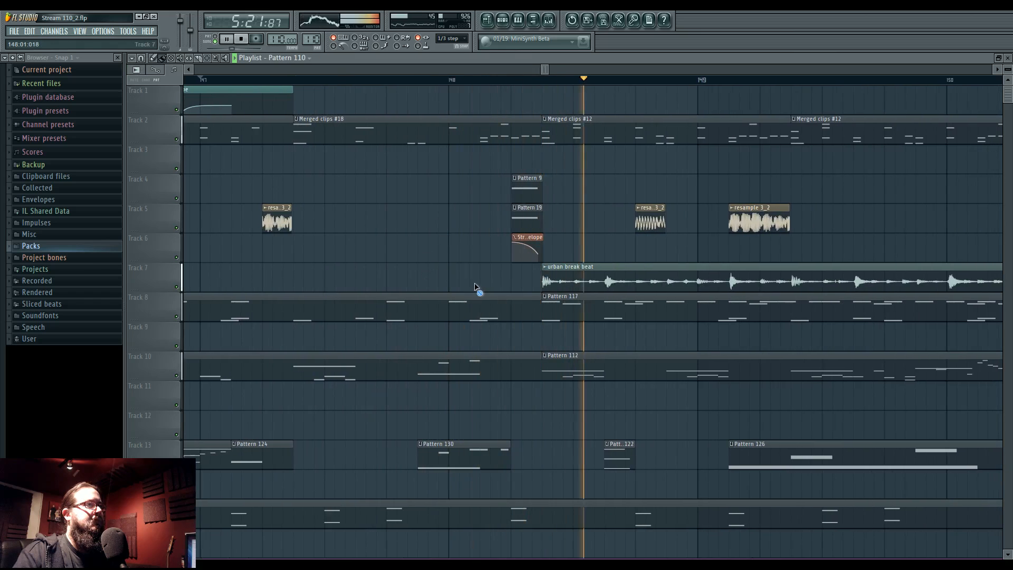
Make the Pattern 9 and Pattern 19 clips on Tracks 4 and 5 after bar 148 unique
left_click(515, 178)
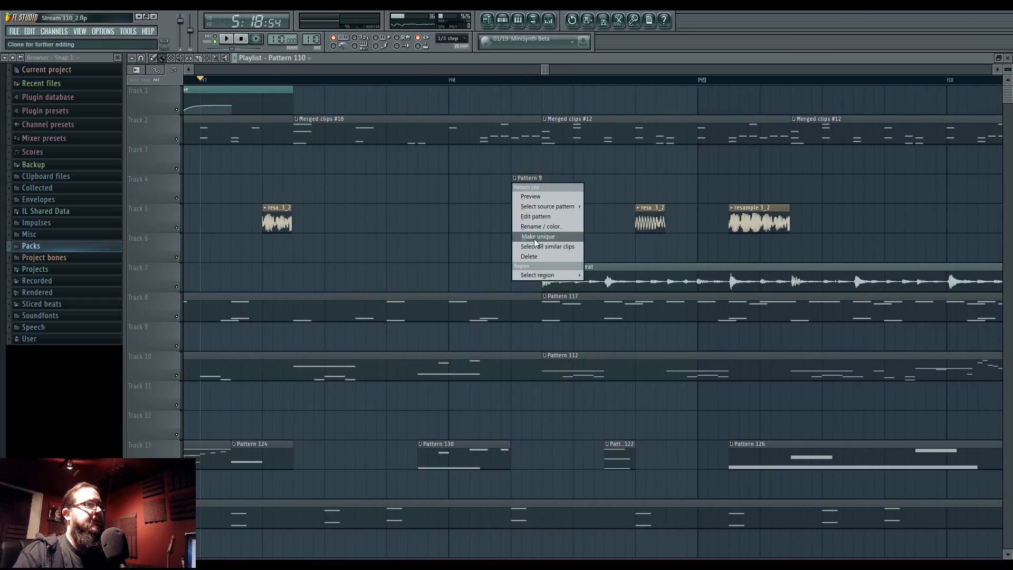
left_click(471, 238)
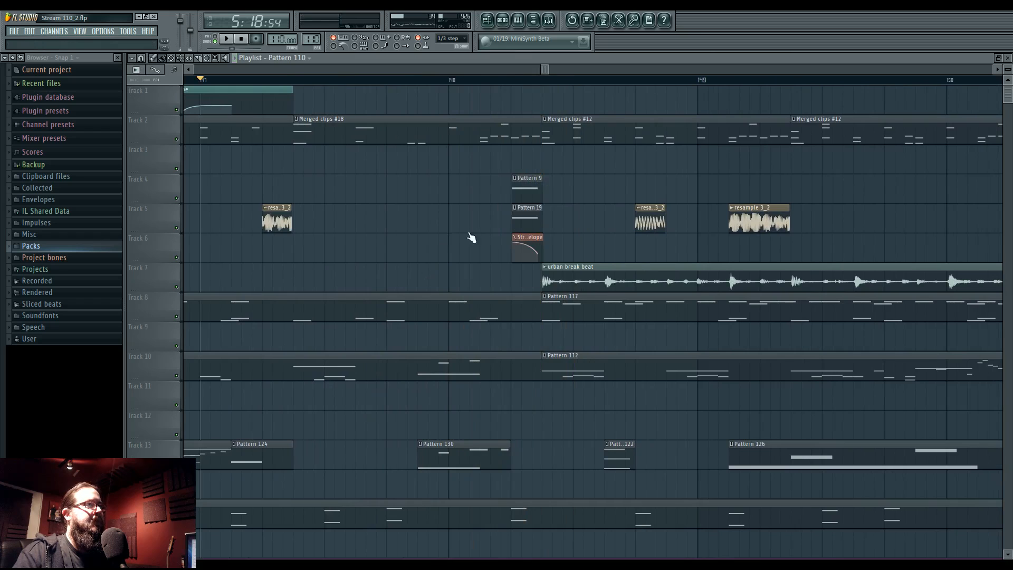
left_click(516, 180)
left_click(517, 210)
left_click(546, 267)
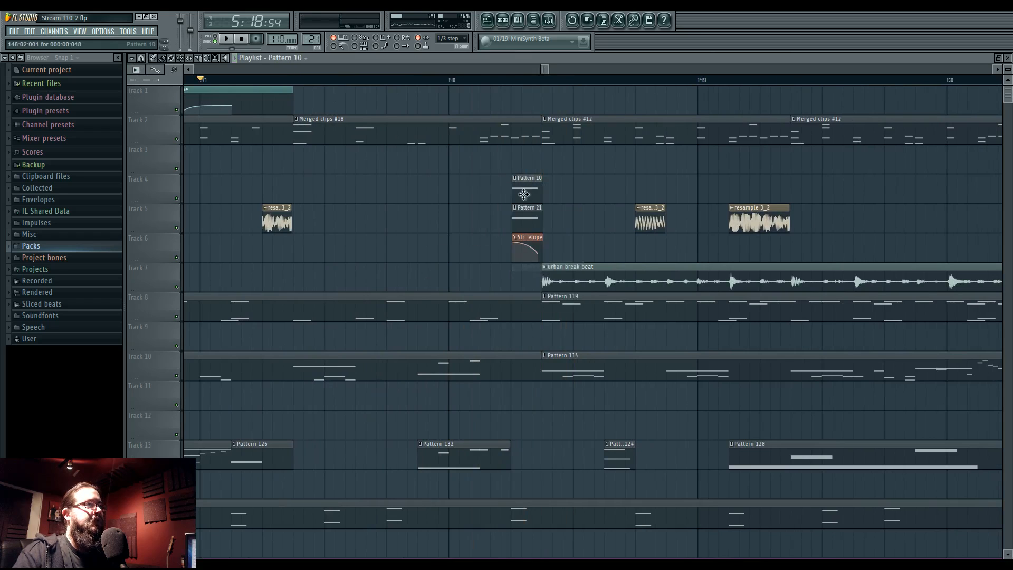
Check the notes of Pattern 10 on Track 4 and replay the passage around bar 148 in the playlist
double_click(525, 194)
left_click(486, 21)
key("space")
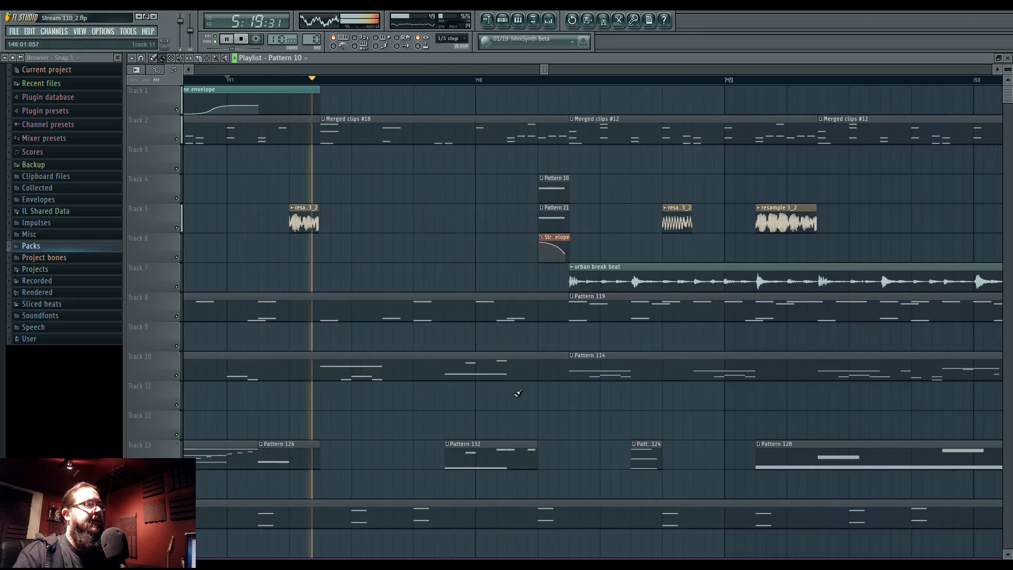
scroll(533, 317, "up", 3)
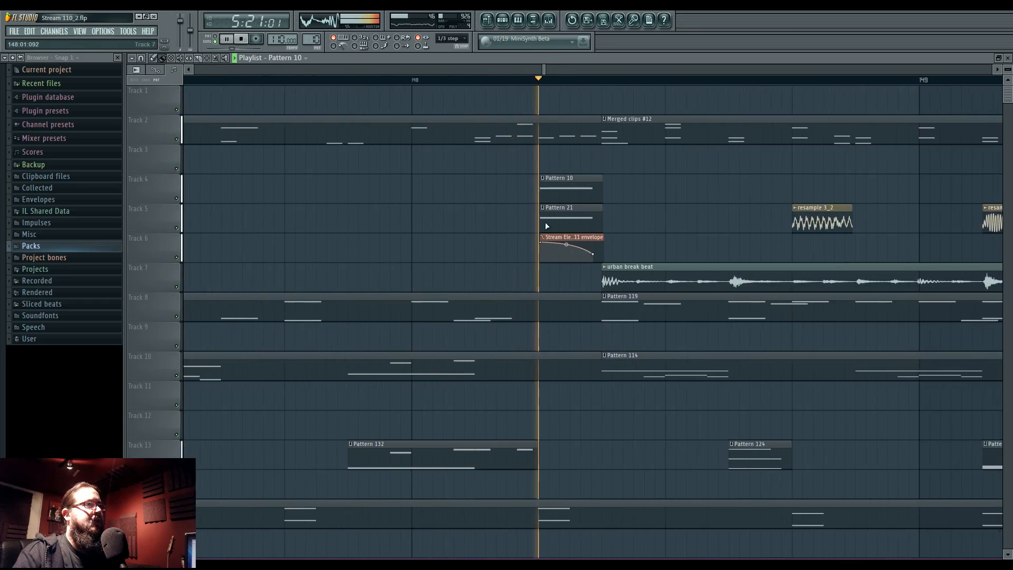
key("space")
Add an A2 note at the start of Pattern 10, shorter than the existing A4 note, and audition it
left_click(545, 181)
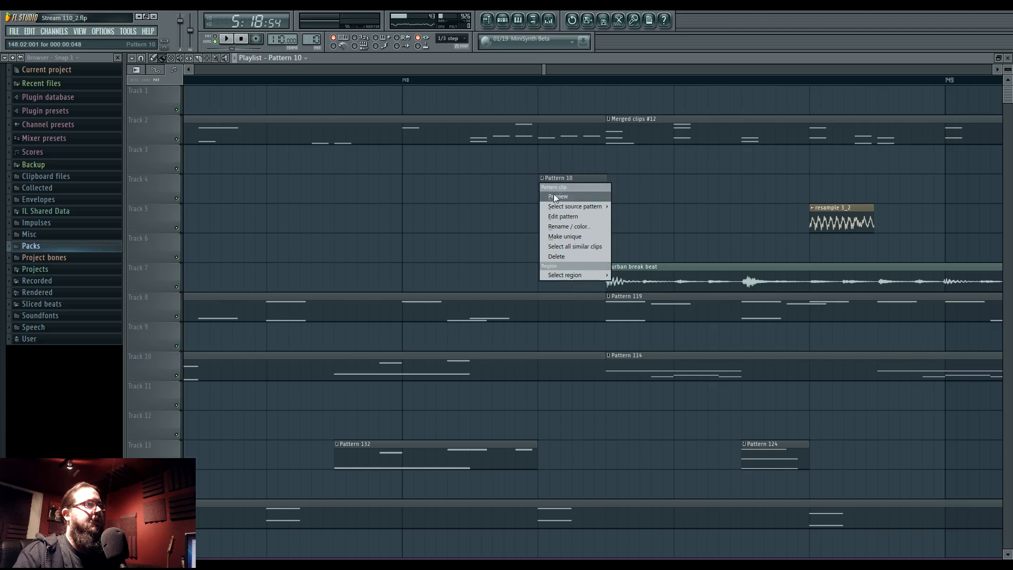
left_click(560, 194)
key("space")
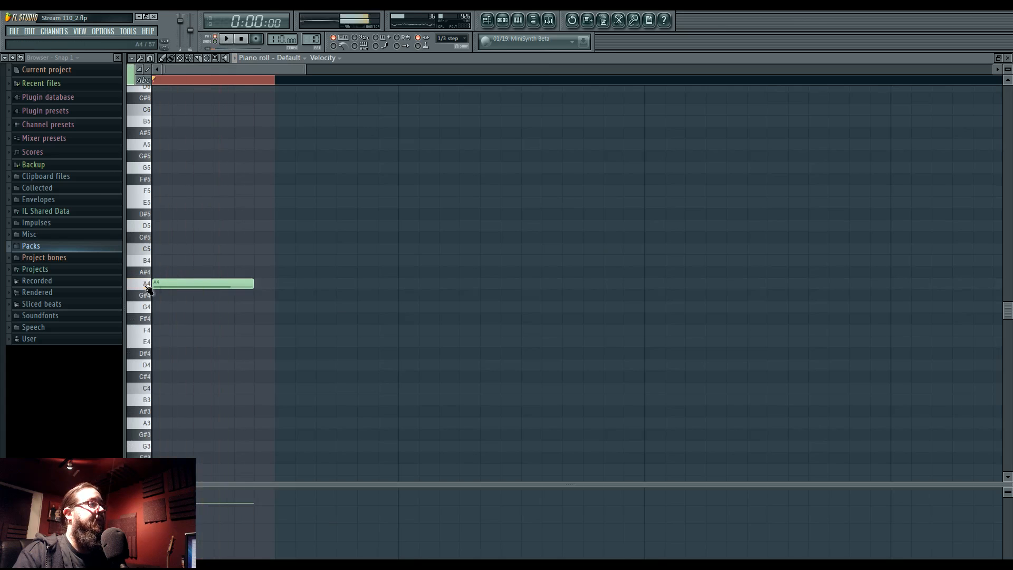
scroll(158, 264, "down", 1)
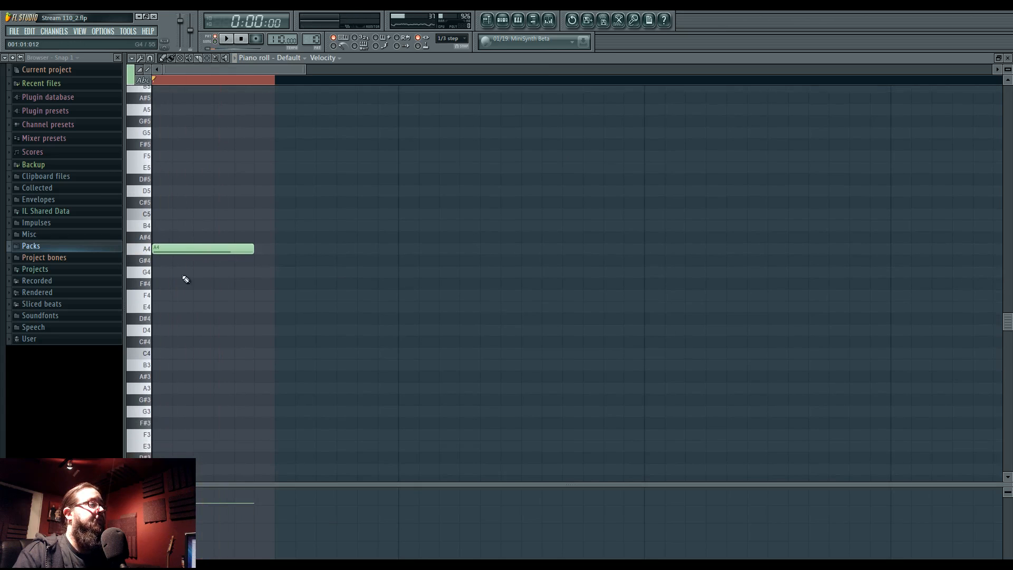
scroll(186, 280, "down", 6)
left_click_drag(182, 318, 117, 318)
key("space")
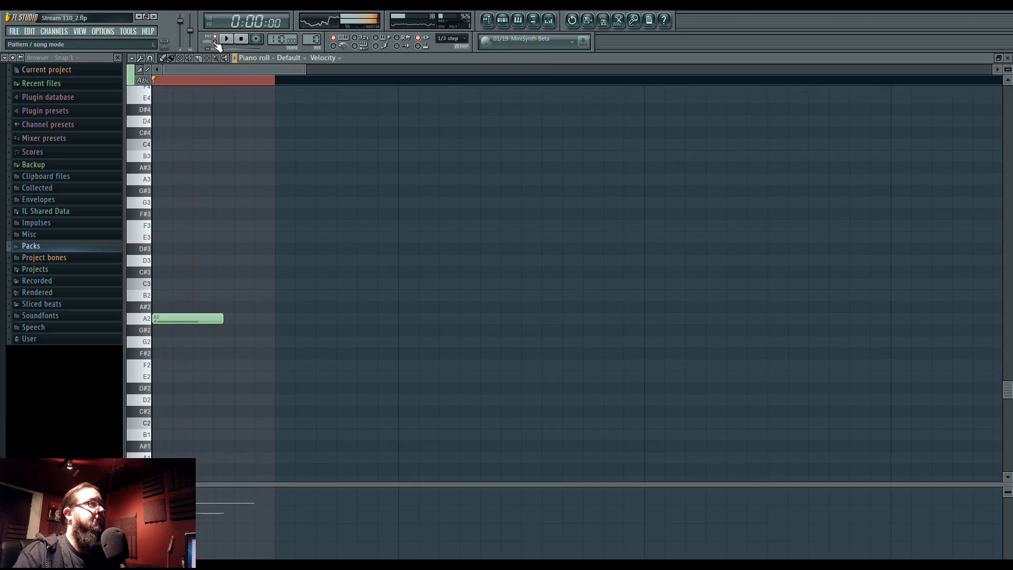
left_click(487, 21)
key("space")
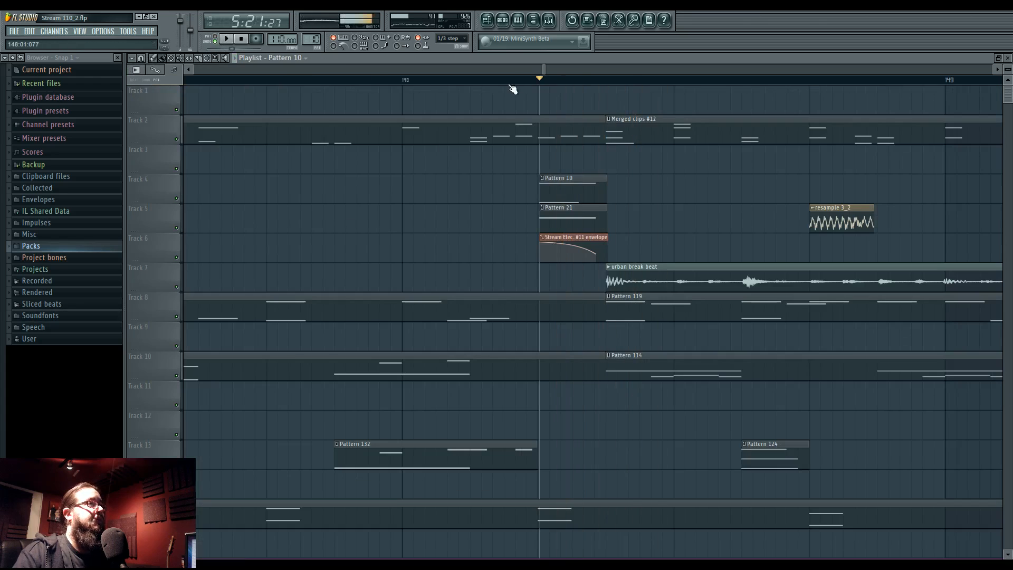
Replay bars 146–148 and examine the clips and automation across the upper and lower tracks
scroll(346, 230, "down", 4)
left_click_drag(346, 230, 604, 250)
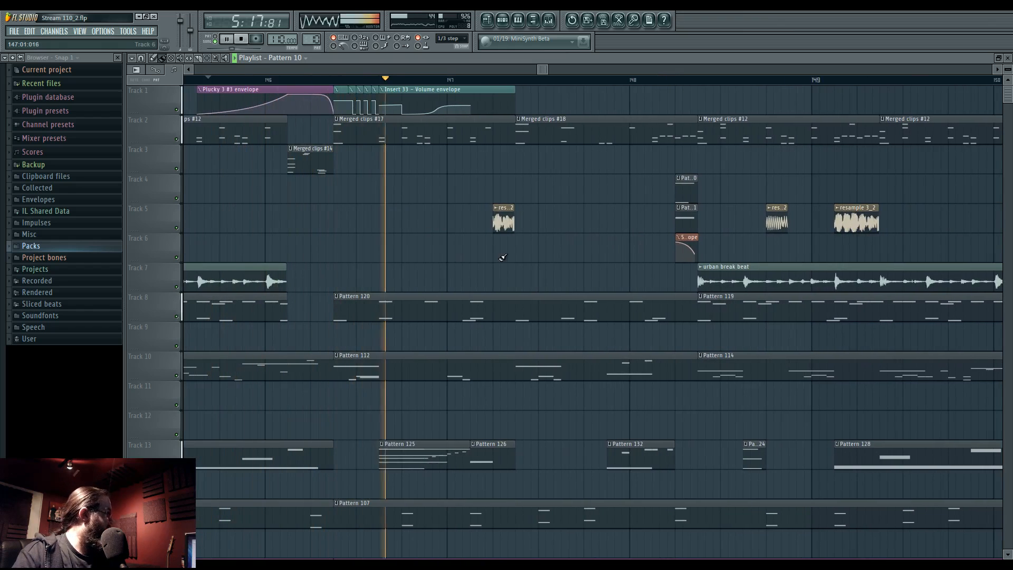
left_click_drag(589, 250, 514, 246)
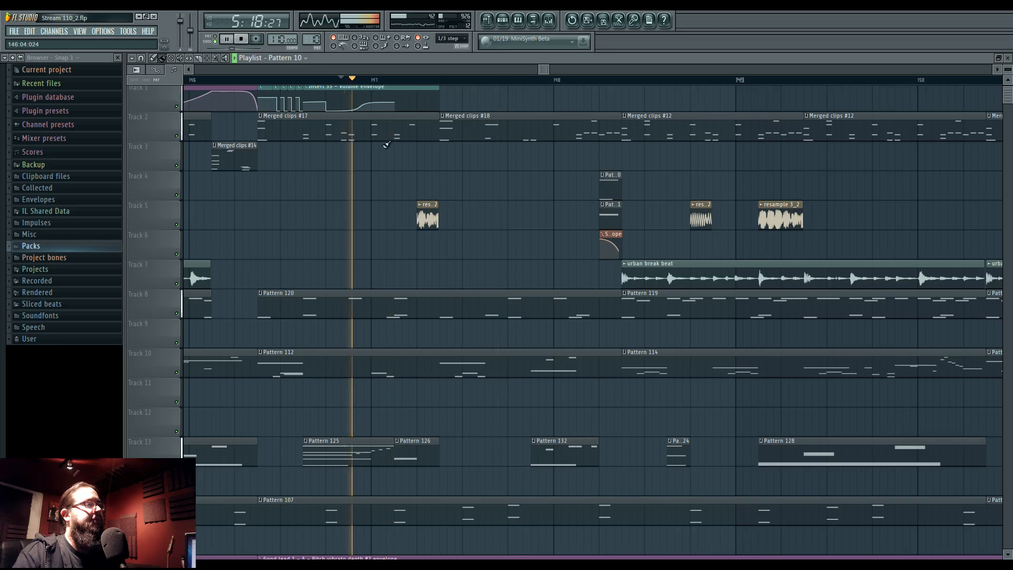
scroll(492, 301, "down", 2)
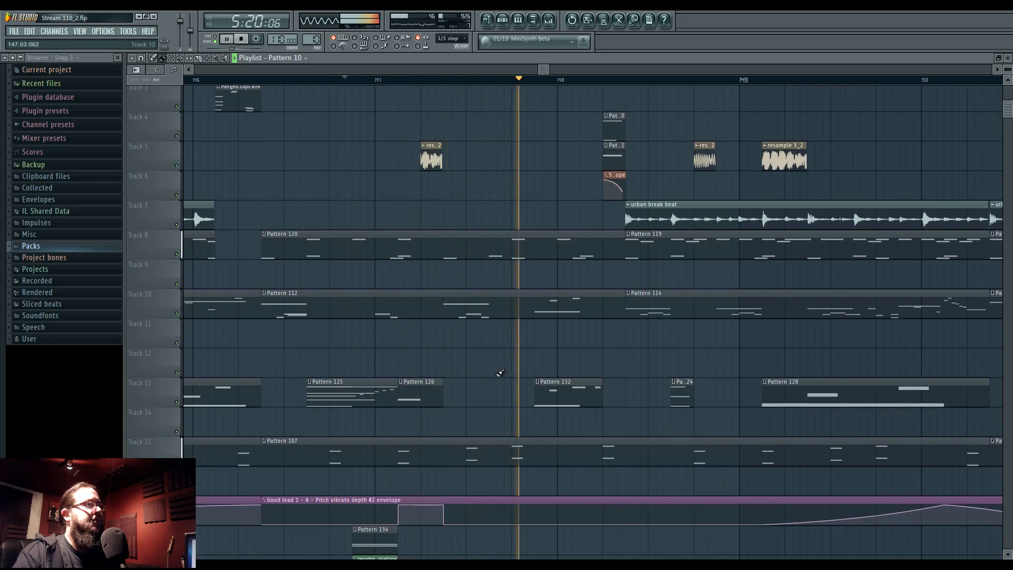
scroll(491, 365, "down", 4)
scroll(475, 338, "up", 3)
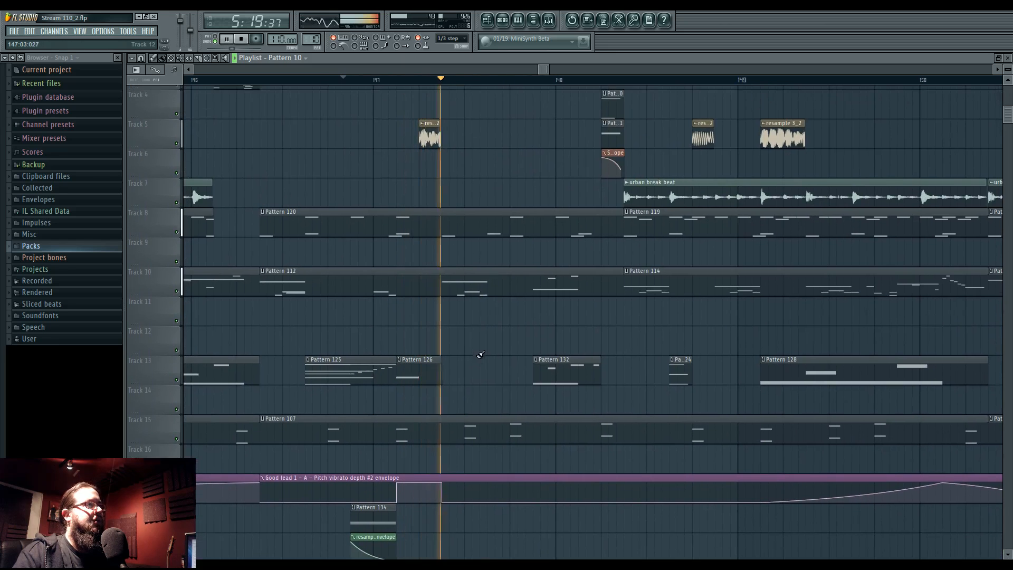
key("space")
scroll(486, 296, "down", 2)
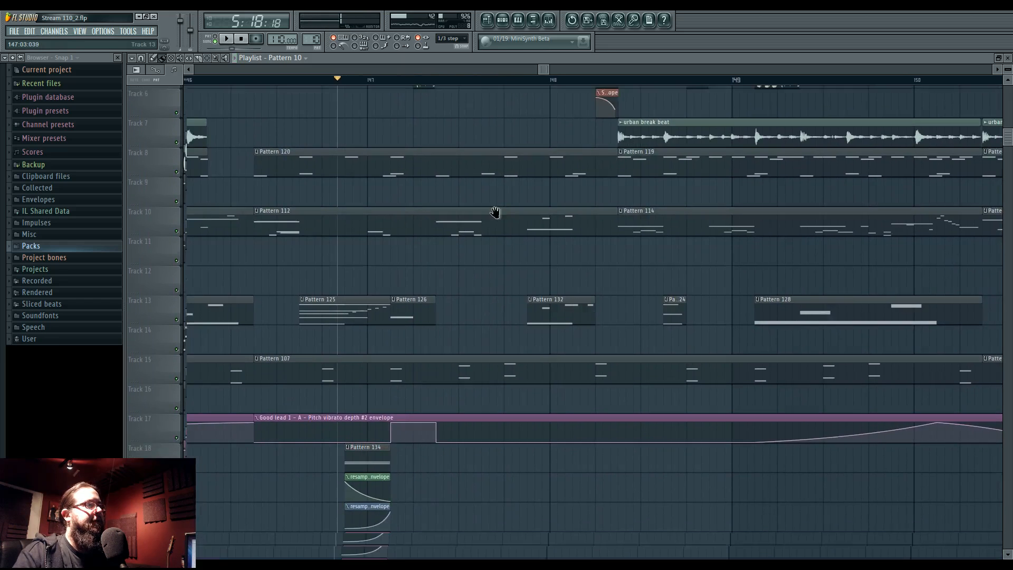
scroll(460, 335, "down", 6)
key("space")
scroll(470, 343, "up", 9)
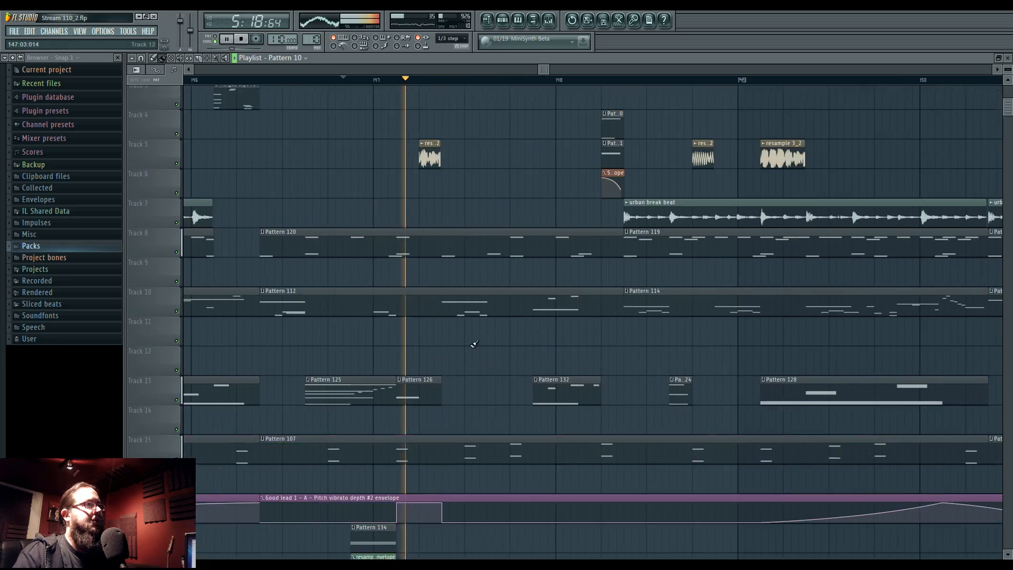
Add a short resample 3_2 clip on Track 5 at bar 147 beat 4 and replay from the preceding beat
scroll(475, 344, "up", 1)
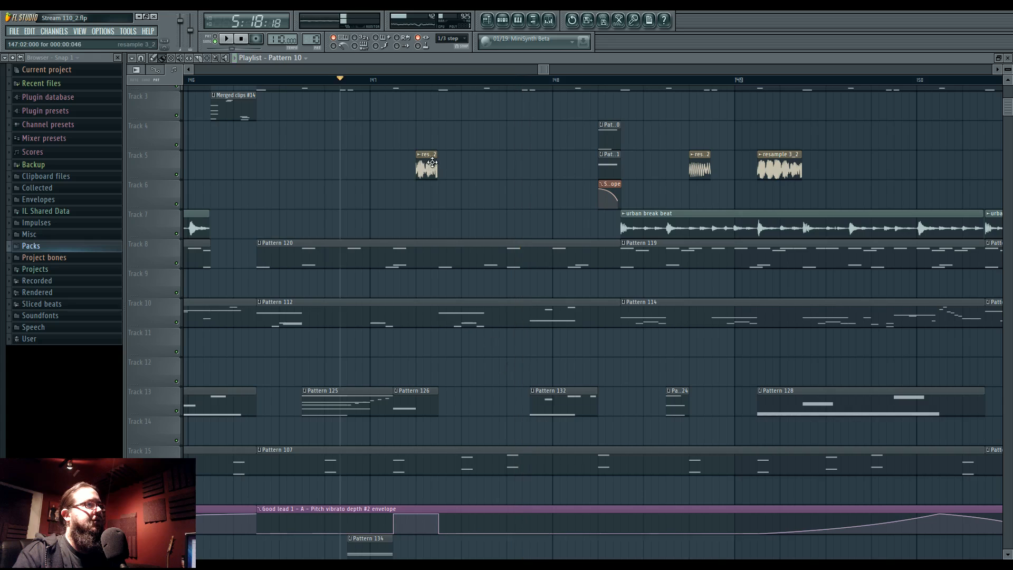
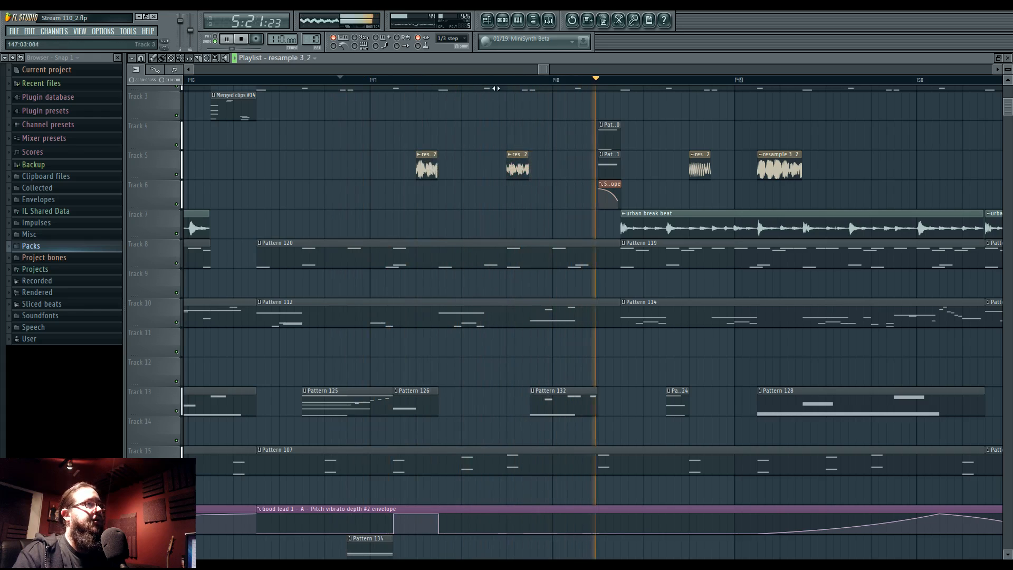
left_click(461, 79)
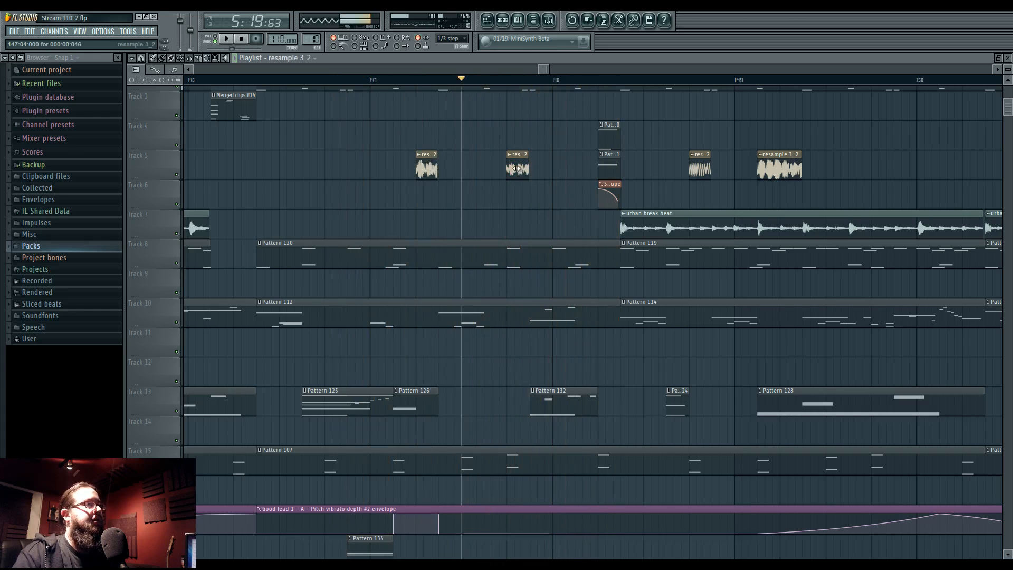
key("space")
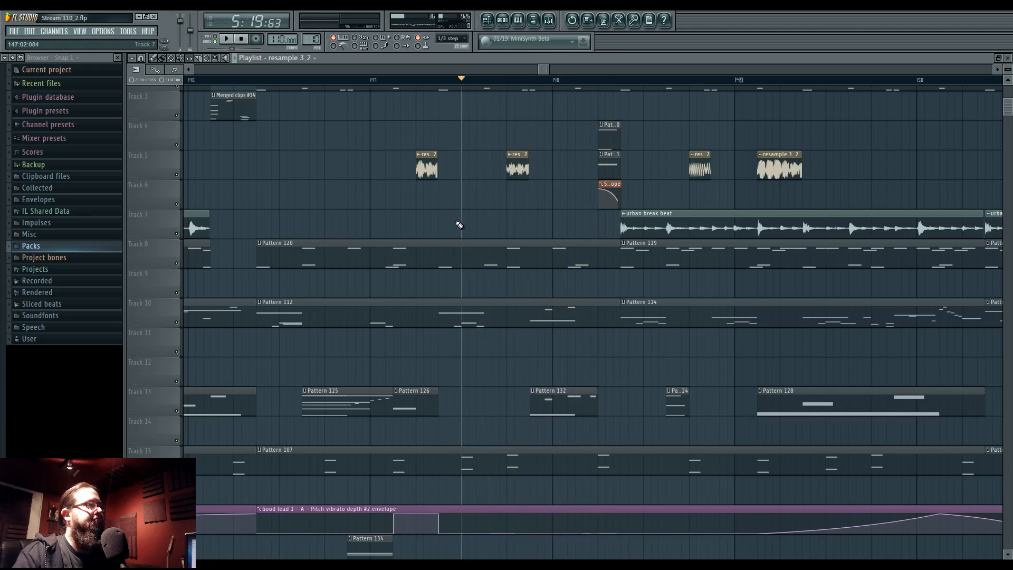
Place a copy of Pattern 134 on Track 18 at bar 147 beat 3, audition it and make it unique
left_click_drag(469, 224, 518, 158)
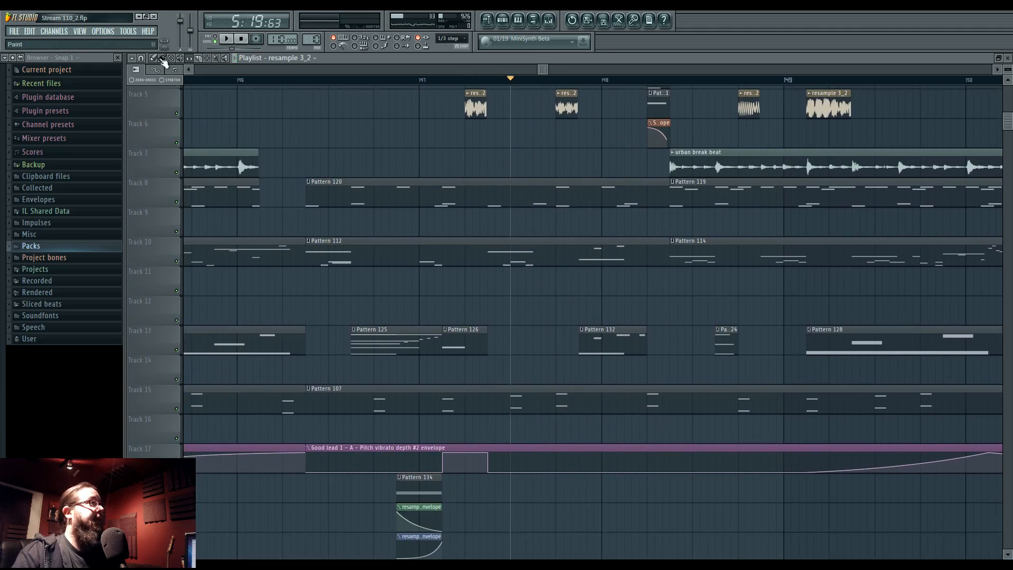
scroll(443, 265, "down", 8)
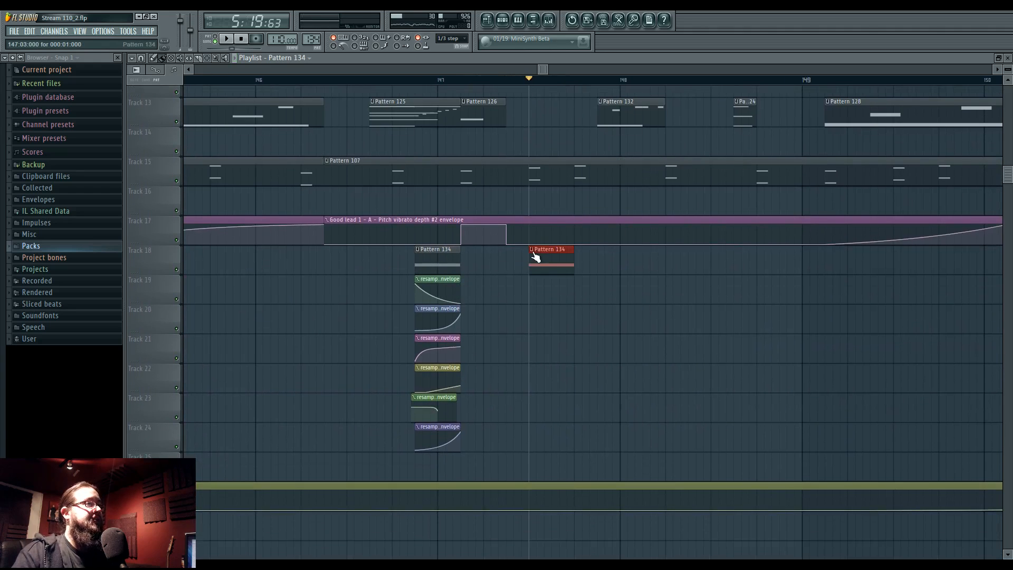
key("space")
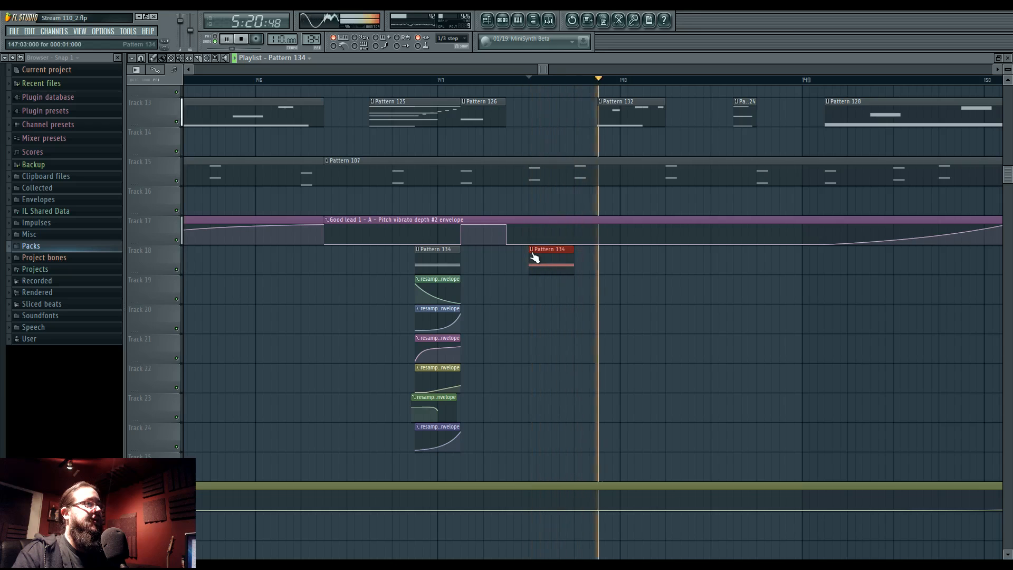
key("space")
left_click(532, 249)
left_click(540, 307)
Delete the A#4 note and shorten the C5 note to half its length in the copied resample 3_5 pattern
double_click(536, 262)
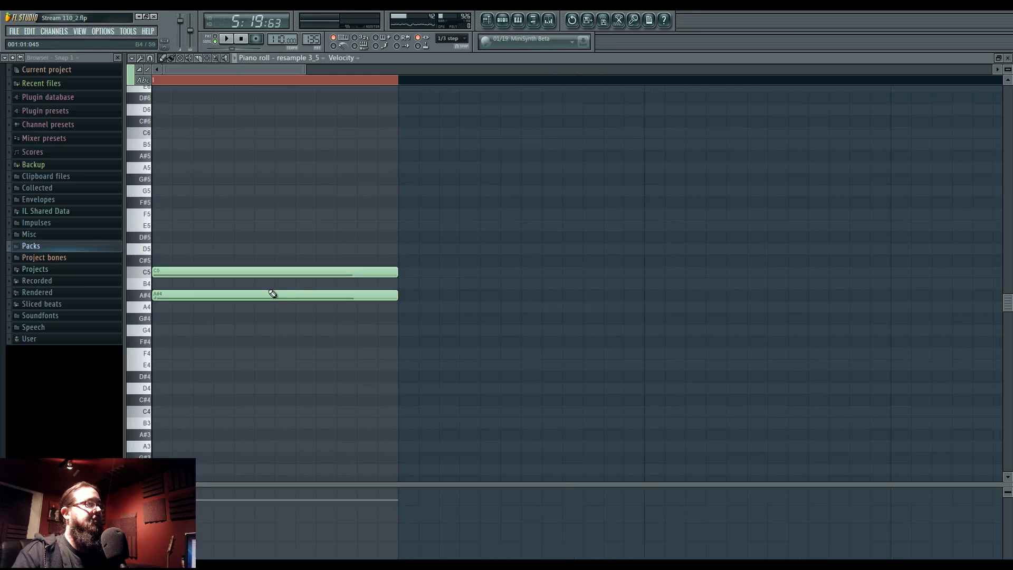
right_click(273, 291)
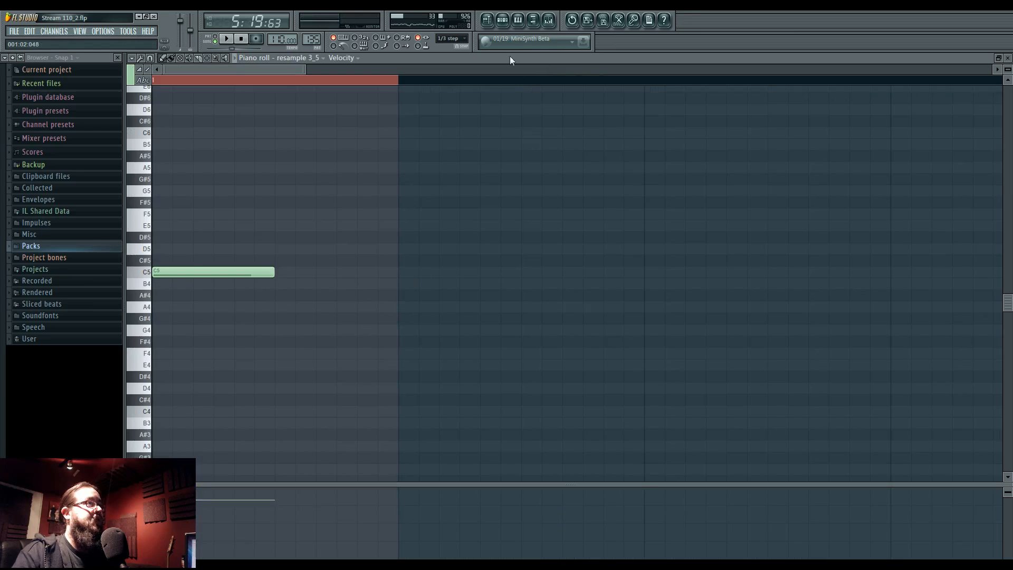
key("F5")
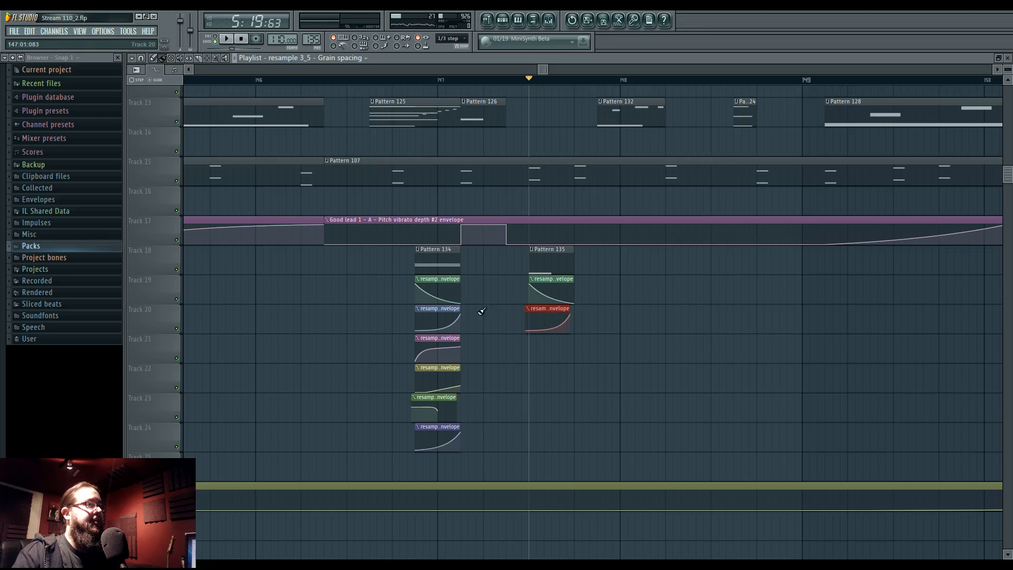
Copy the six resample 3_5 automation clips under Pattern 135 and make the grain hold time and grain spacing copies unique
scroll(523, 314, "up", 2)
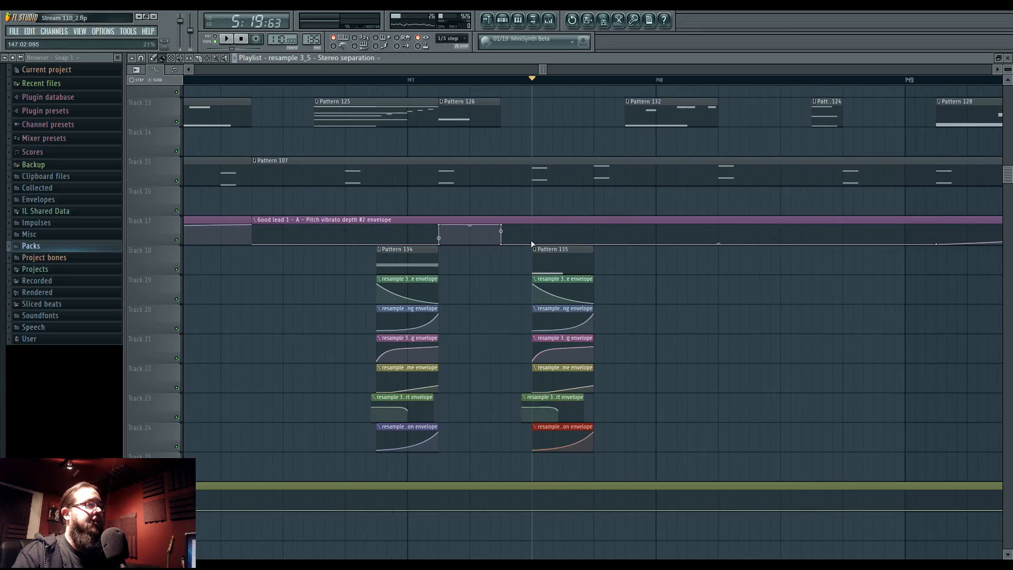
left_click(532, 280)
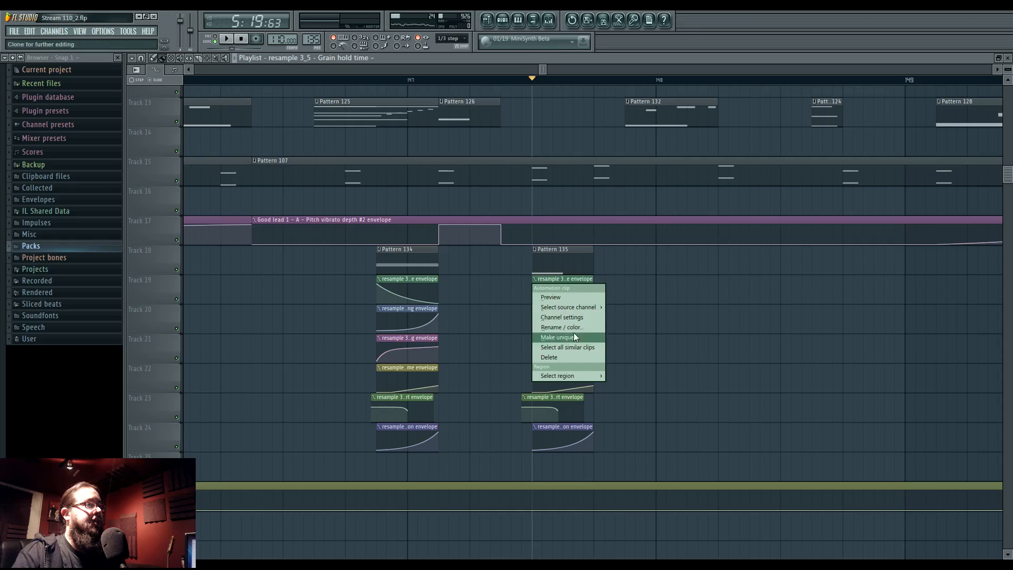
left_click(574, 332)
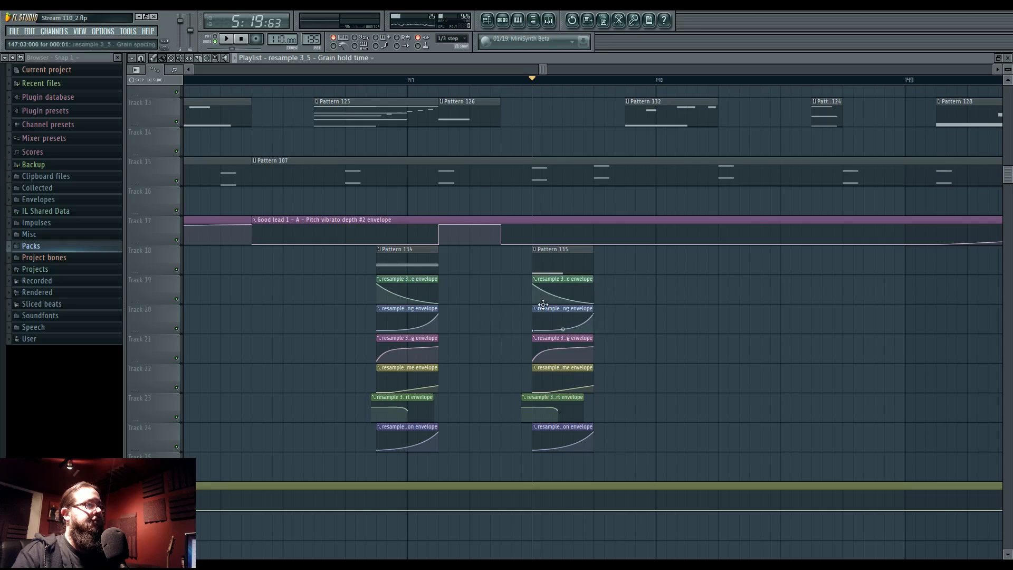
left_click(542, 279)
left_click(535, 310)
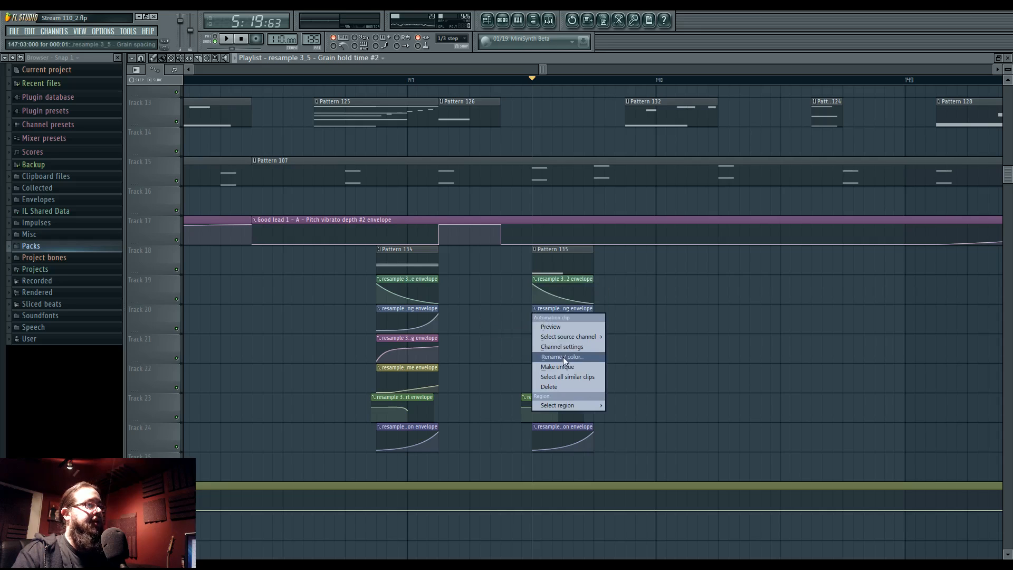
left_click(562, 368)
Make the copied wave spacing, grain attack time, sample start and stereo separation clips on Tracks 21 to 24 unique
left_click(535, 339)
left_click(567, 397)
left_click(536, 369)
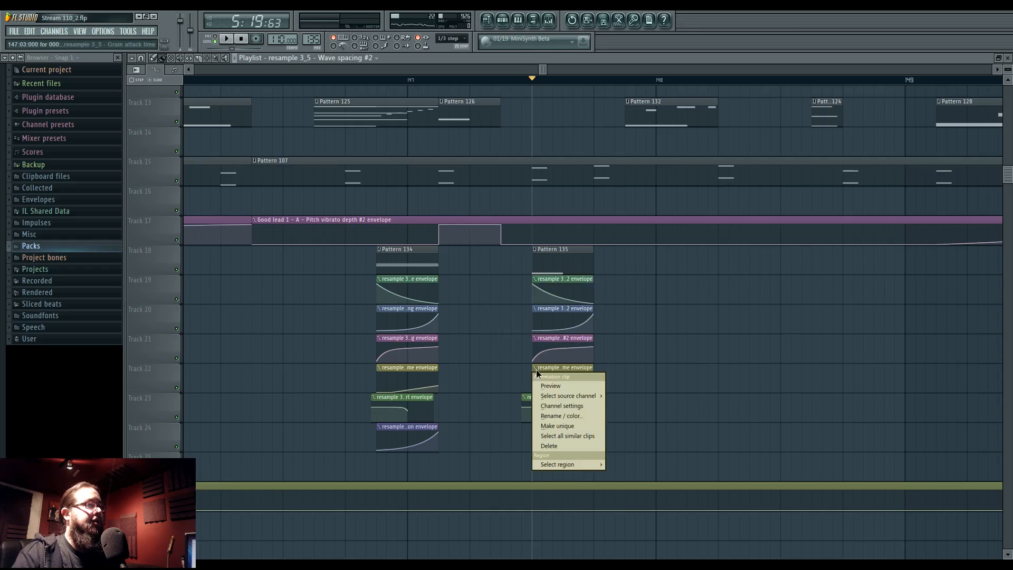
left_click(562, 426)
left_click(525, 397)
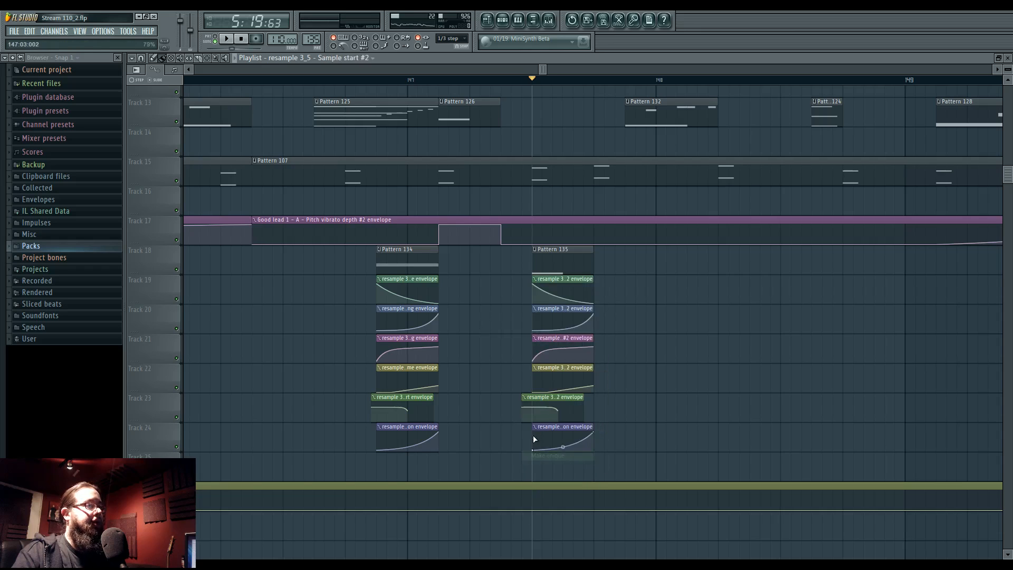
left_click(536, 427)
left_click(554, 485)
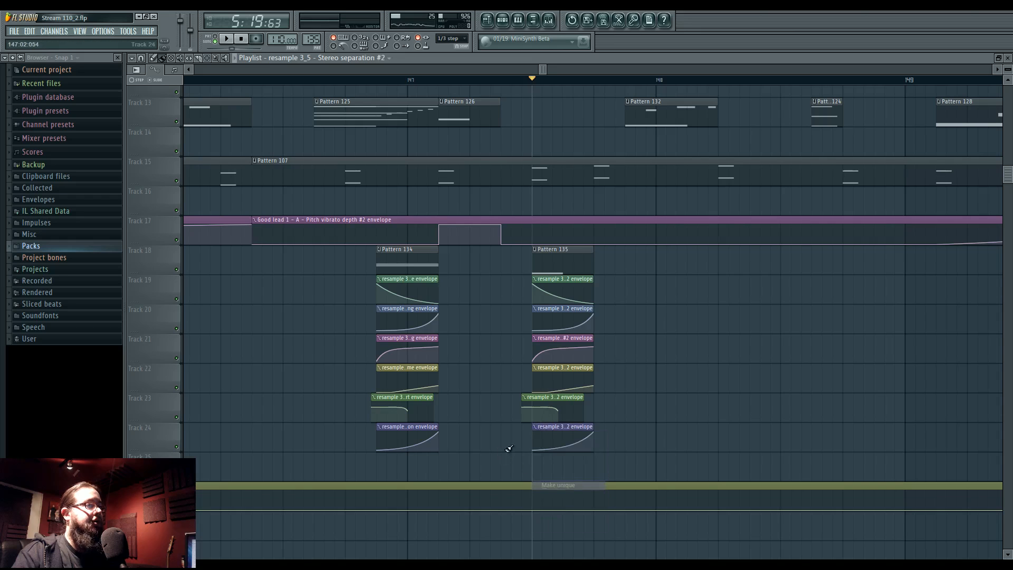
Reshape the Stereo separation #2 envelope on Track 24 into an early steep drop to the minimum and audition it
scroll(595, 455, "up", 2)
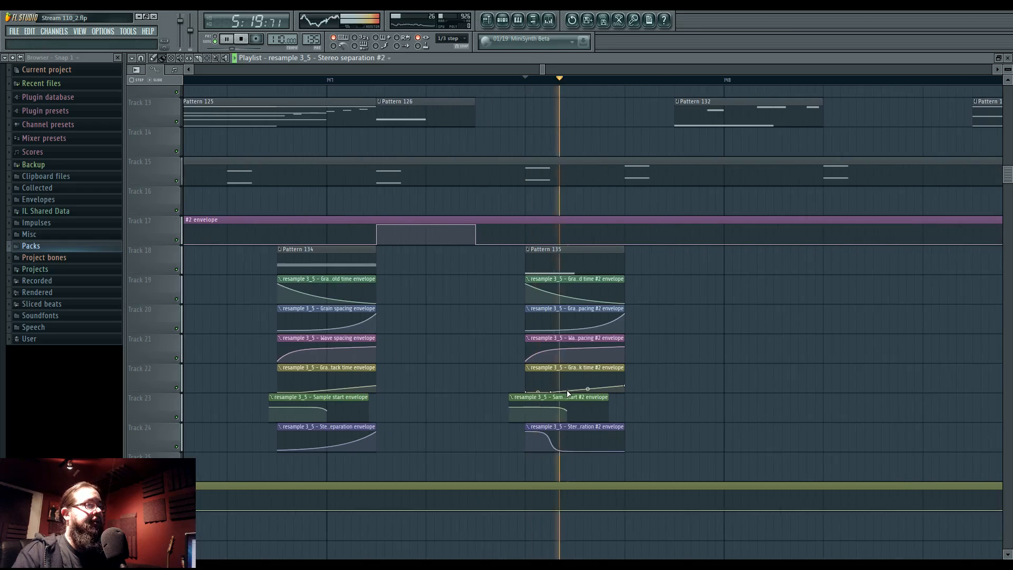
scroll(507, 91, "up", 1)
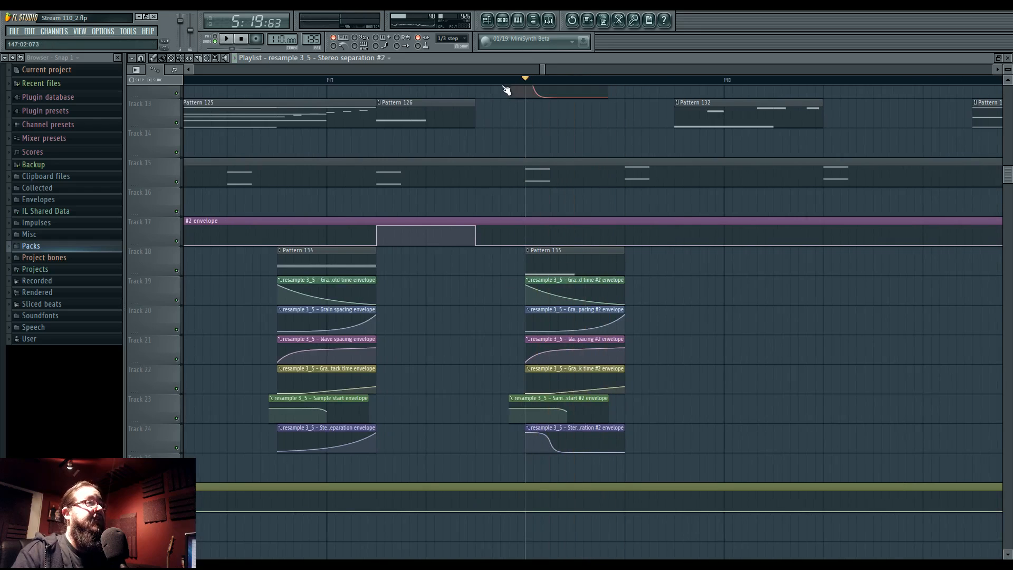
key("space")
key("space")
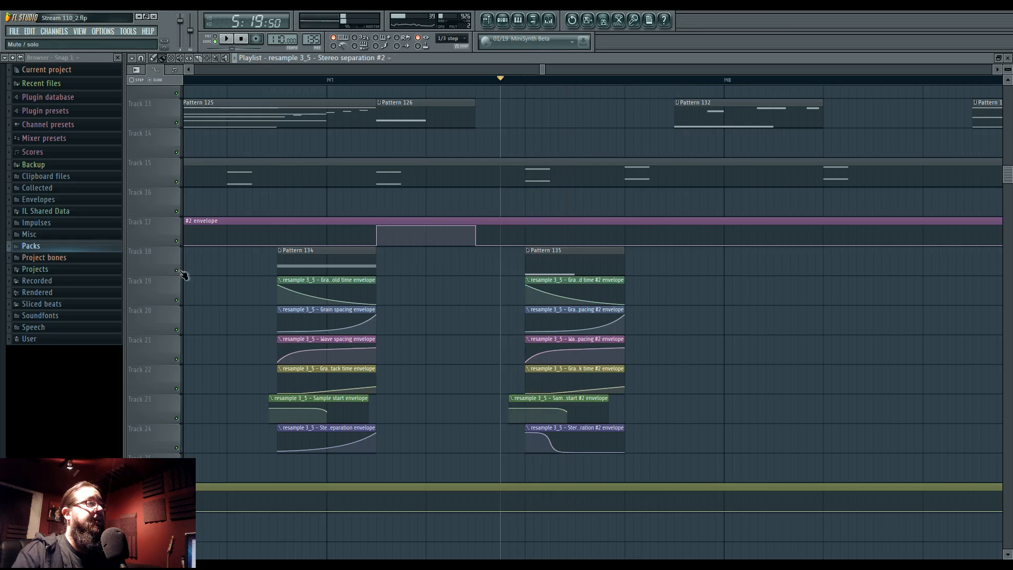
Solo Track 18 and keep automation Tracks 19 to 24 active with it
right_click(177, 270)
left_click(176, 300)
left_click(176, 330)
left_click(177, 359)
left_click(176, 389)
left_click(176, 419)
left_click(177, 448)
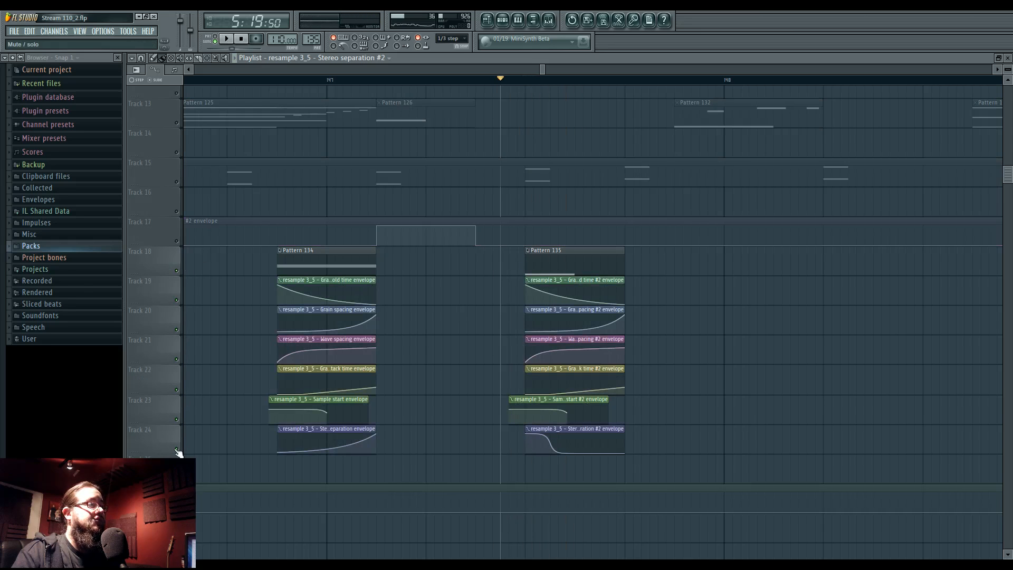
Lower the first point of the Sample start #2 envelope on Track 23 slightly and audition the soloed tracks
key("space")
key("space")
left_click_drag(510, 409, 510, 412)
key("space")
key("space")
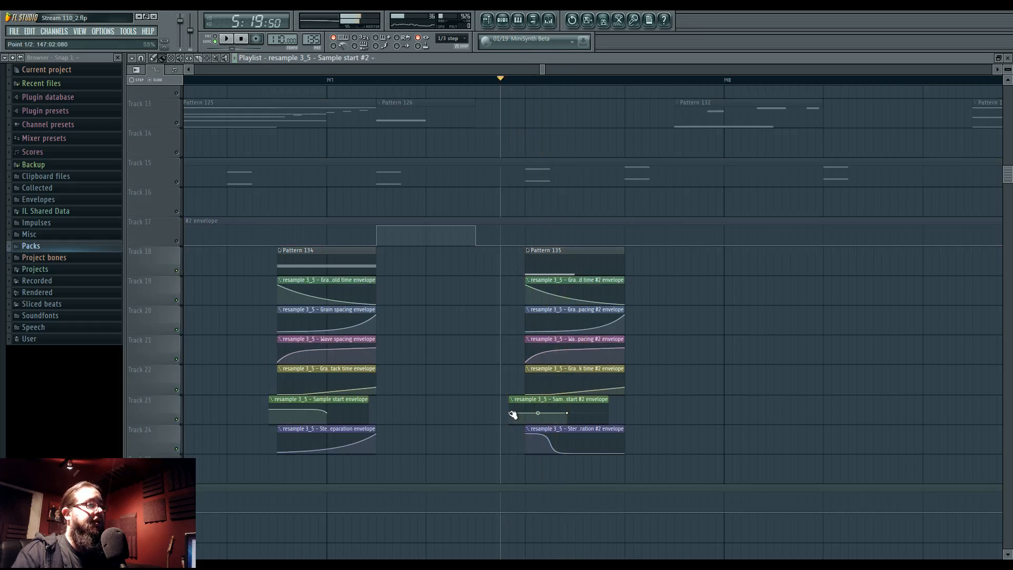
Lower the first point of the Sample start #2 envelope on Track 23 further, to about 34%, auditioning the change
key("space")
key("space")
key("space")
key("space")
key("space")
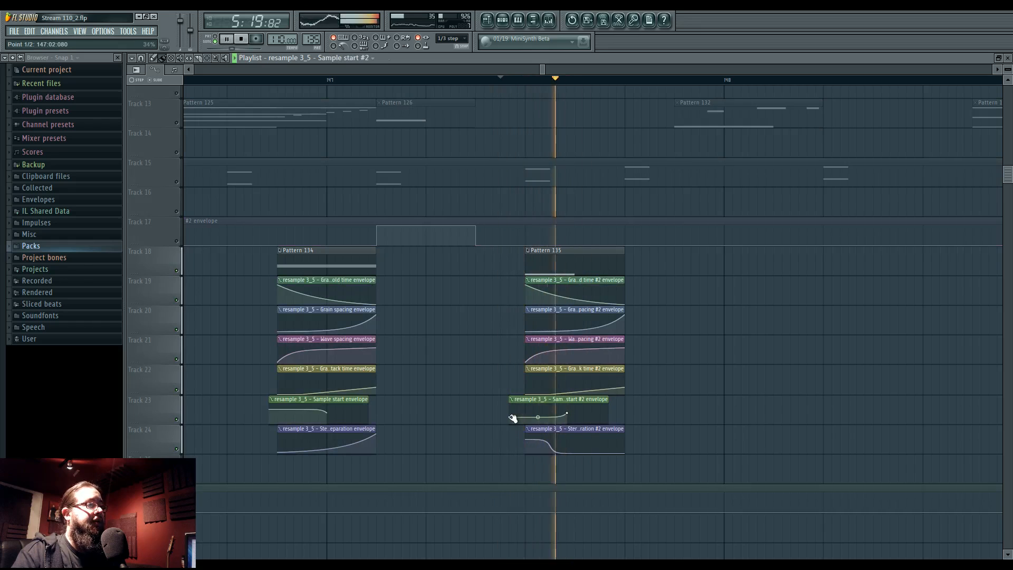
key("space")
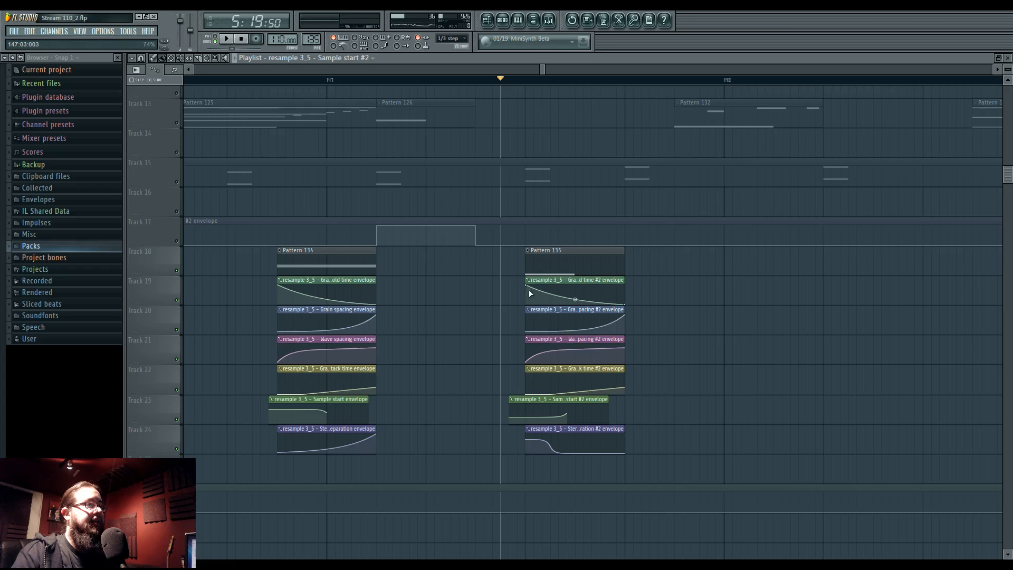
Pull the first point of the Grain hold time #2 envelope on Track 19 down to the minimum and audition it
key("space")
left_click_drag(526, 286, 526, 305)
key("space")
key("space")
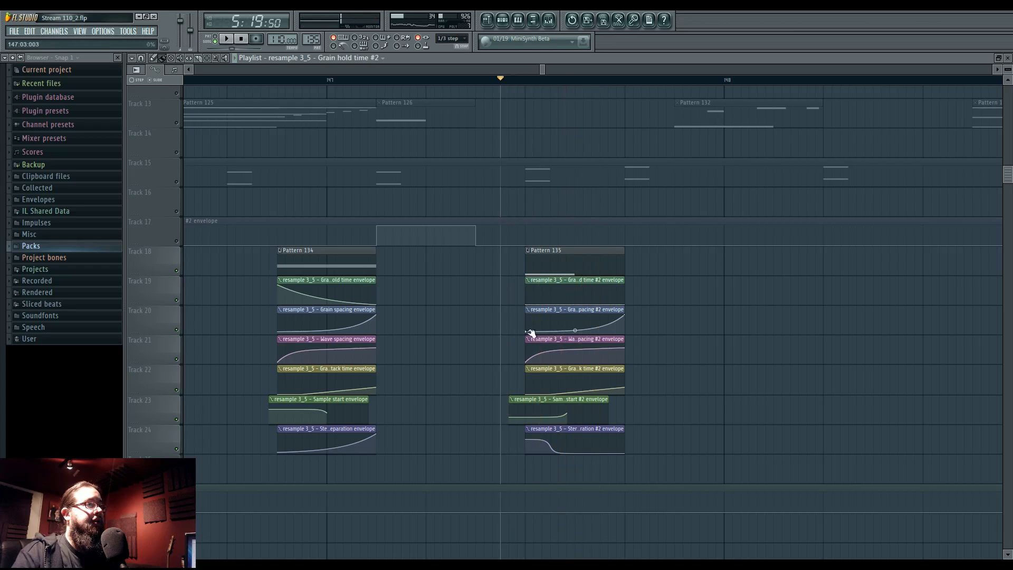
Try raising the first point of the Grain spacing #2 envelope on Track 20 to about 45%, auditioning the sound
left_click(570, 319)
key("space")
key("space")
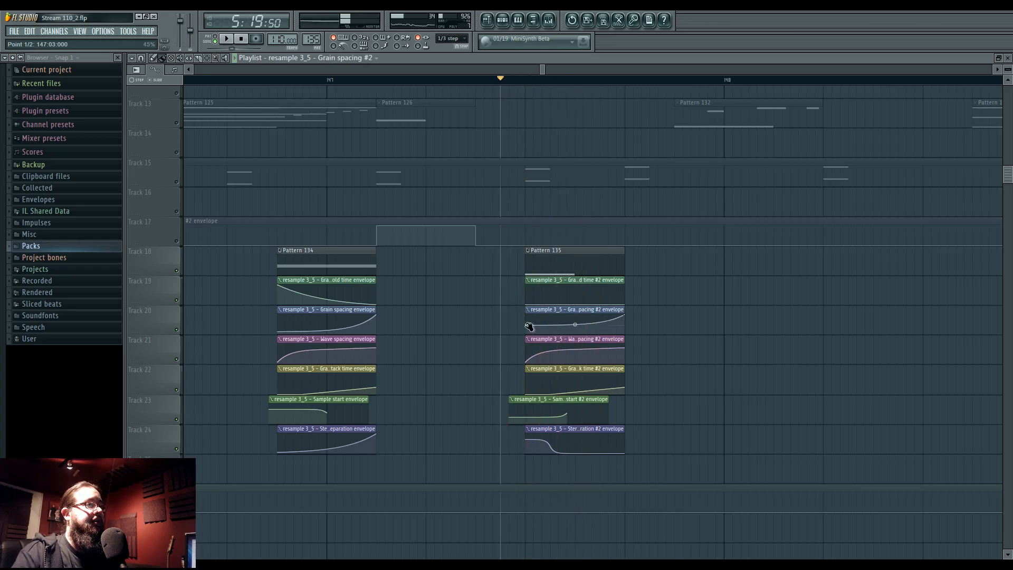
key("space")
key("space")
key("space")
key("space")
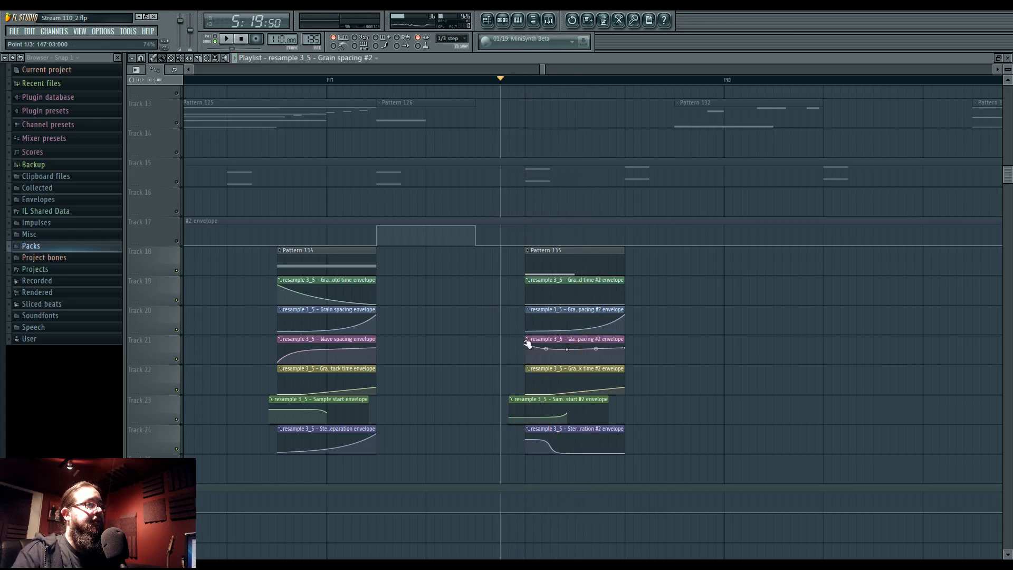
Raise the first point of the Wave spacing #2 envelope on Track 21 to about 74% and audition it
left_click(527, 344)
key("space")
key("space")
key("space")
key("space")
key("space")
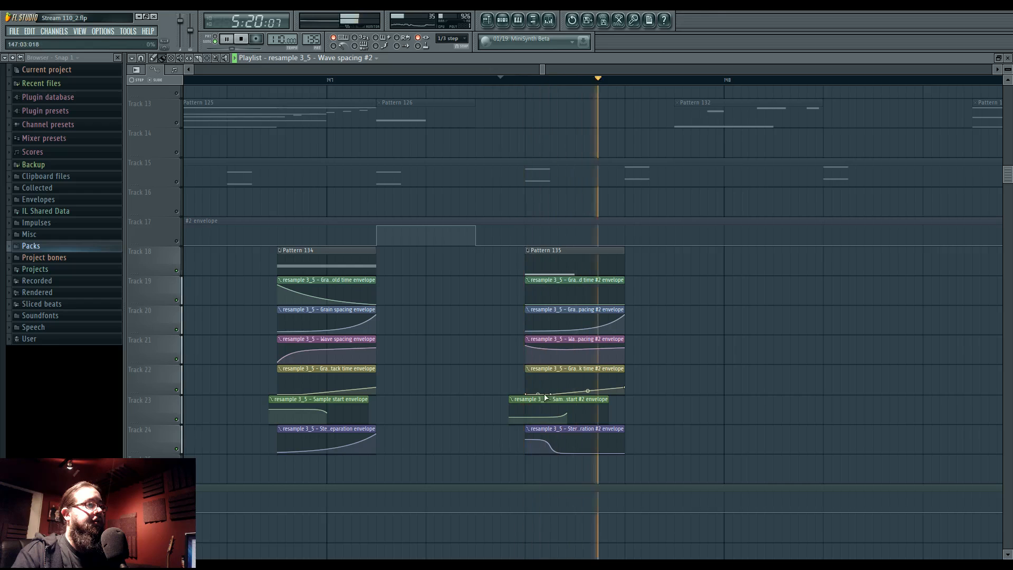
Raise the second point of the Grain attack time #2 envelope near the maximum and lift the first point of the Grain spacing #2 envelope
scroll(545, 394, "up", 3)
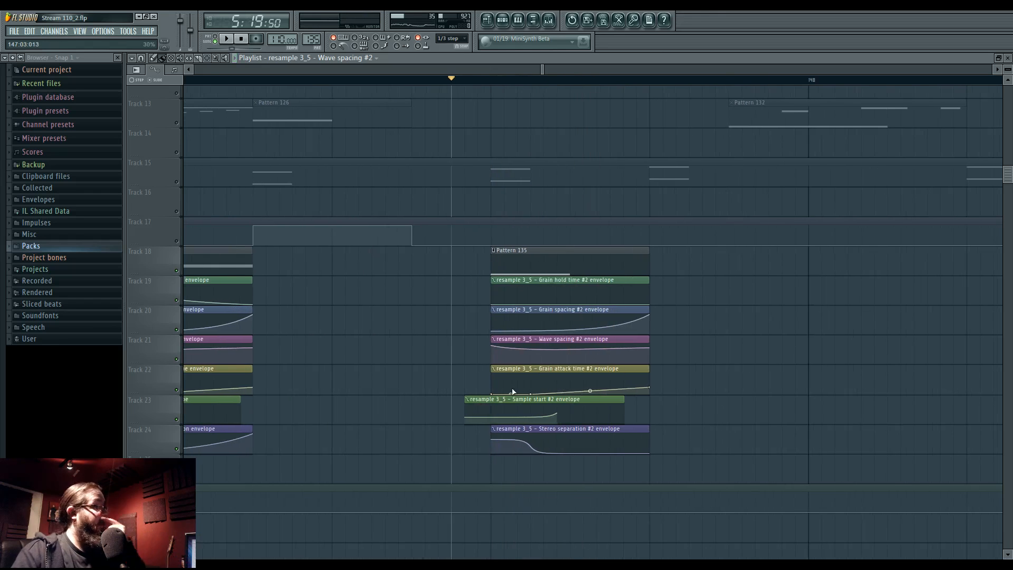
left_click_drag(534, 394, 535, 377)
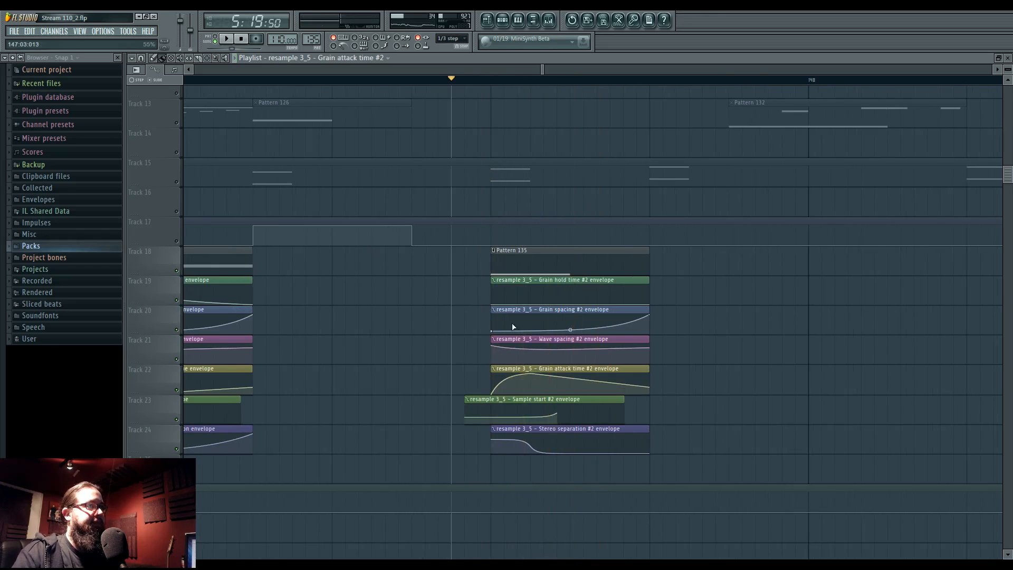
left_click_drag(495, 332, 494, 320)
key("space")
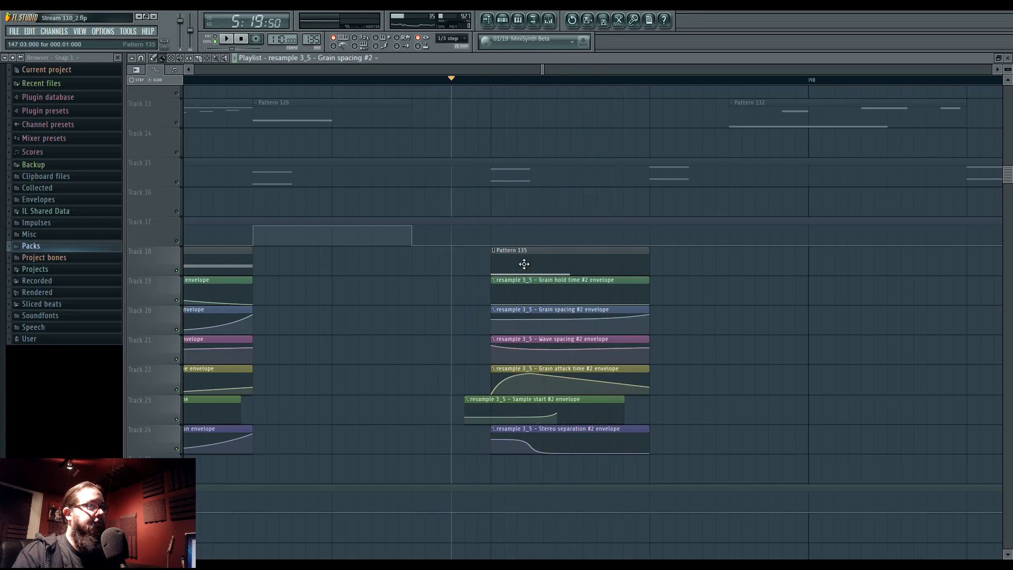
Lengthen the C5 note in Pattern 135 to fill its whole one-beat clip and audition it from the playlist
double_click(524, 263)
left_click_drag(376, 275, 399, 275)
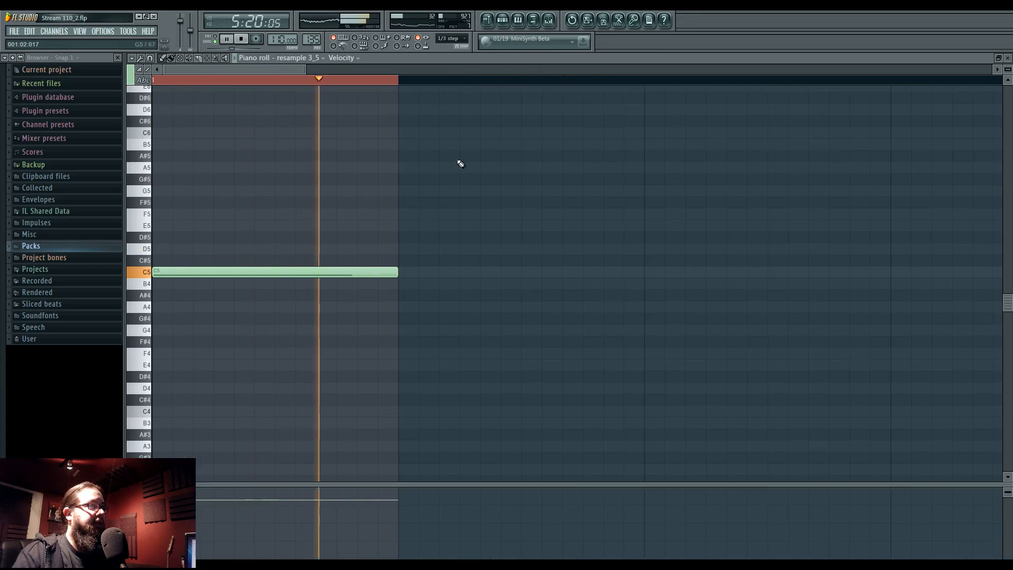
left_click(488, 21)
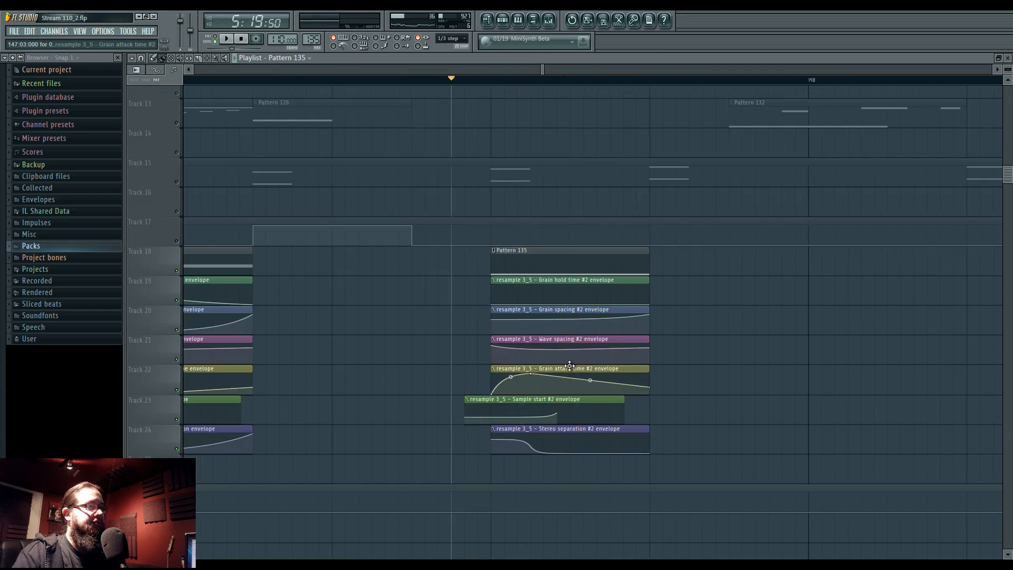
key("space")
Raise the middle point of the Stereo separation #2 envelope on Track 24 to about 74% and audition it
left_click_drag(570, 453, 571, 438)
key("space")
key("space")
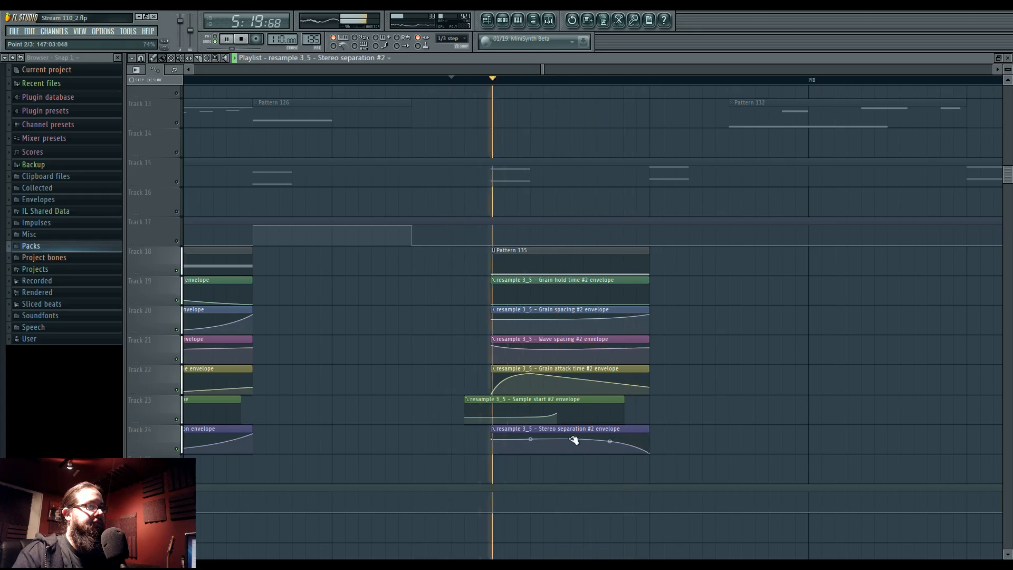
key("space")
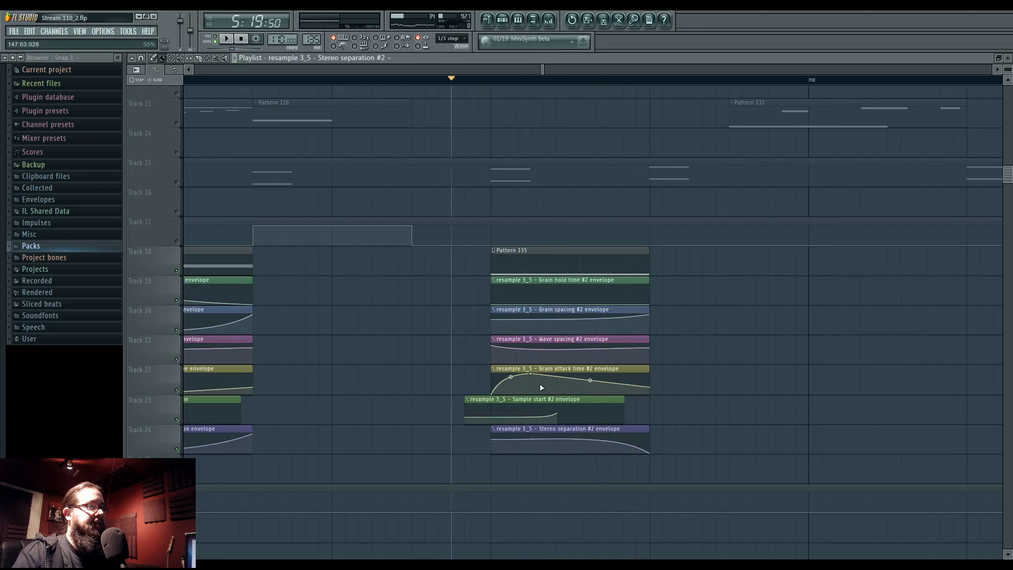
Make the Grain attack time #2 envelope drop to the minimum right after its peak and stay there until its end point
left_click_drag(550, 394, 548, 396)
key("space")
key("space")
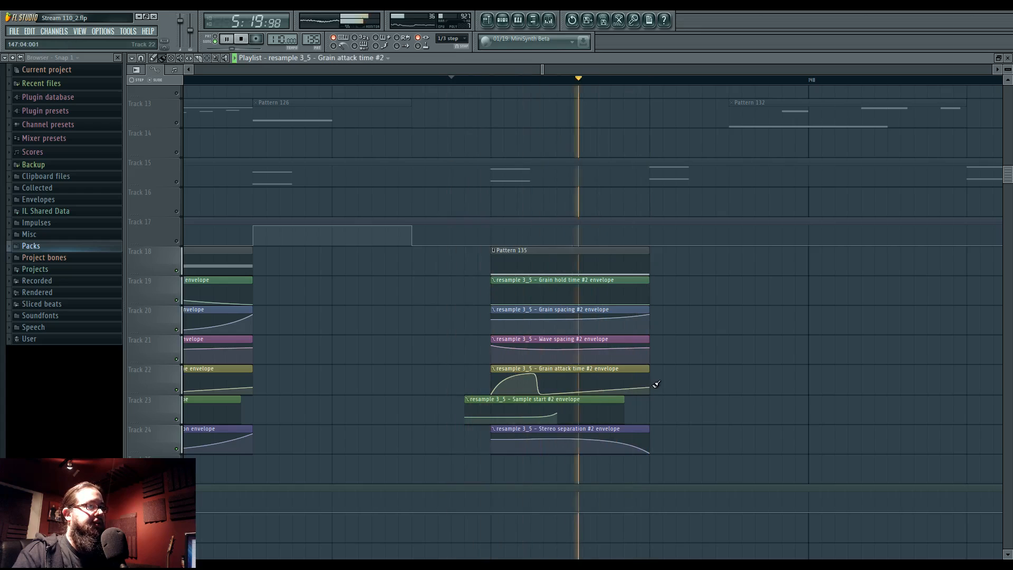
left_click_drag(650, 388, 653, 399)
key("space")
key("space")
key("space")
Raise the end point of the Grain hold time #2 envelope near the maximum and bend its curve into a steep early rise
left_click_drag(650, 305, 651, 287)
key("space")
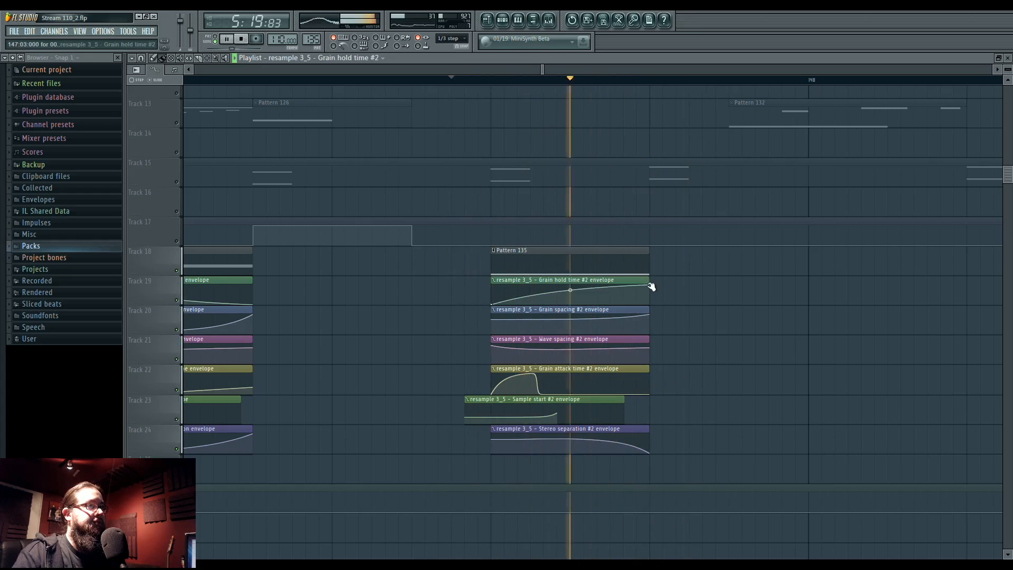
left_click_drag(570, 290, 570, 285)
key("space")
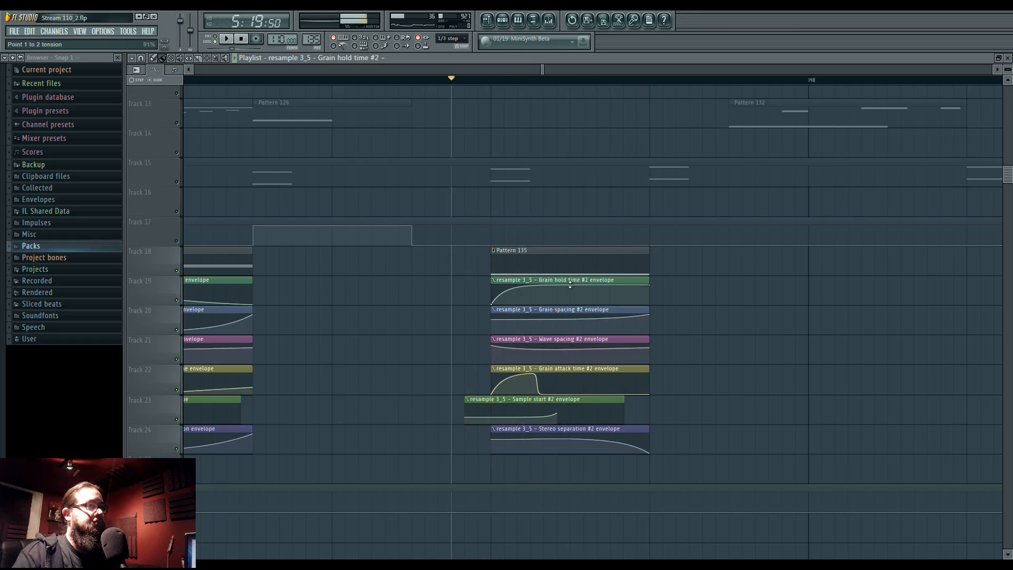
key("space")
key("space")
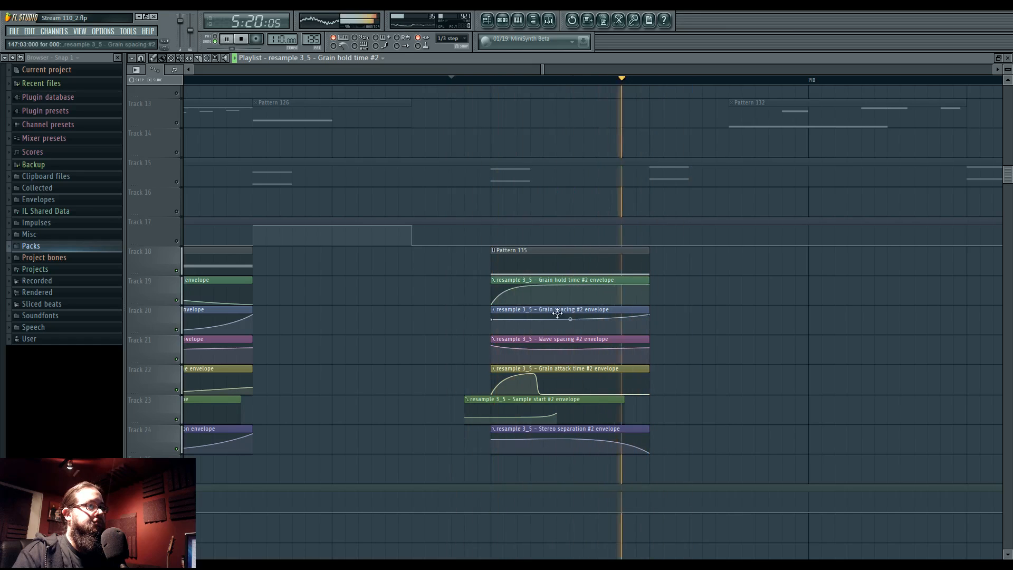
Lower the starts of the Grain spacing #2 and Wave spacing #2 envelopes and reduce the Grain attack time #2 peak to about 17%
key("space")
key("space")
mouse_move(492, 319)
left_mouse_down()
mouse_move(494, 331)
mouse_move(494, 310)
mouse_move(495, 361)
mouse_move(534, 359)
mouse_move(534, 392)
left_mouse_up()
key("space")
key("space")
key("space")
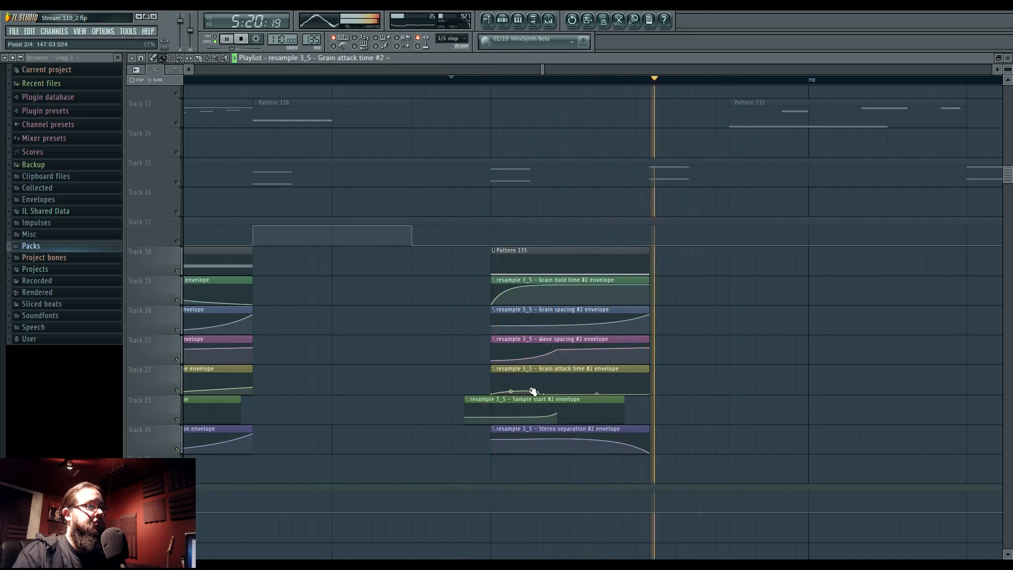
key("space")
Unsolo the resample tracks to reactivate all playlist tracks and play the arrangement from just before bar 147
scroll(406, 373, "up", 6)
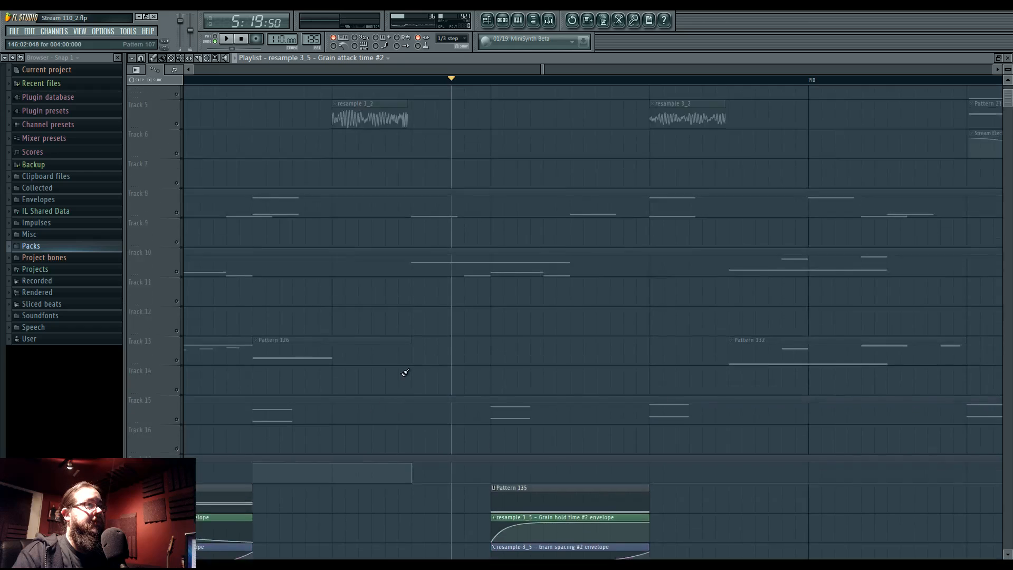
scroll(404, 373, "down", 2)
scroll(401, 373, "down", 3)
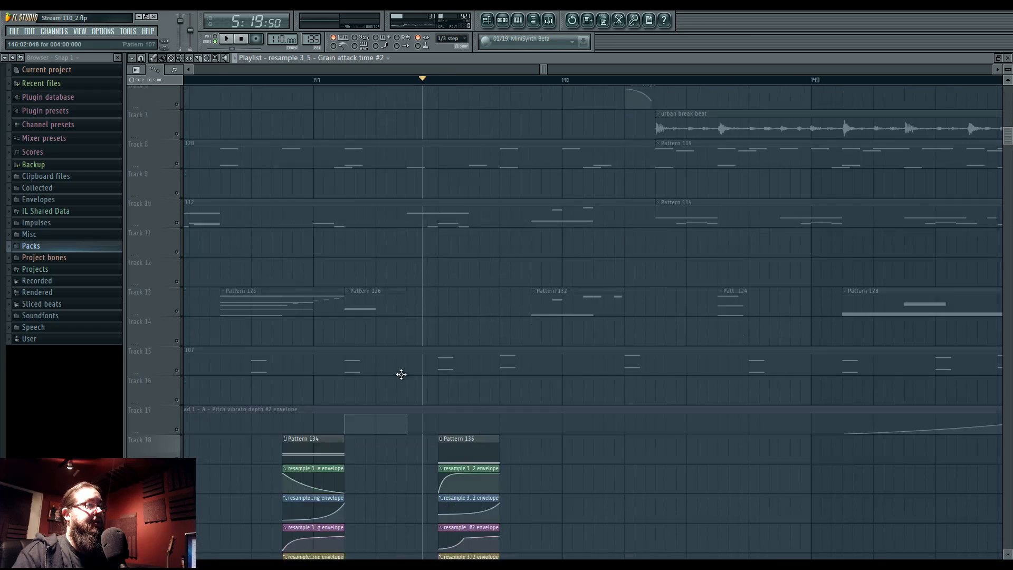
key("F9")
key("F9")
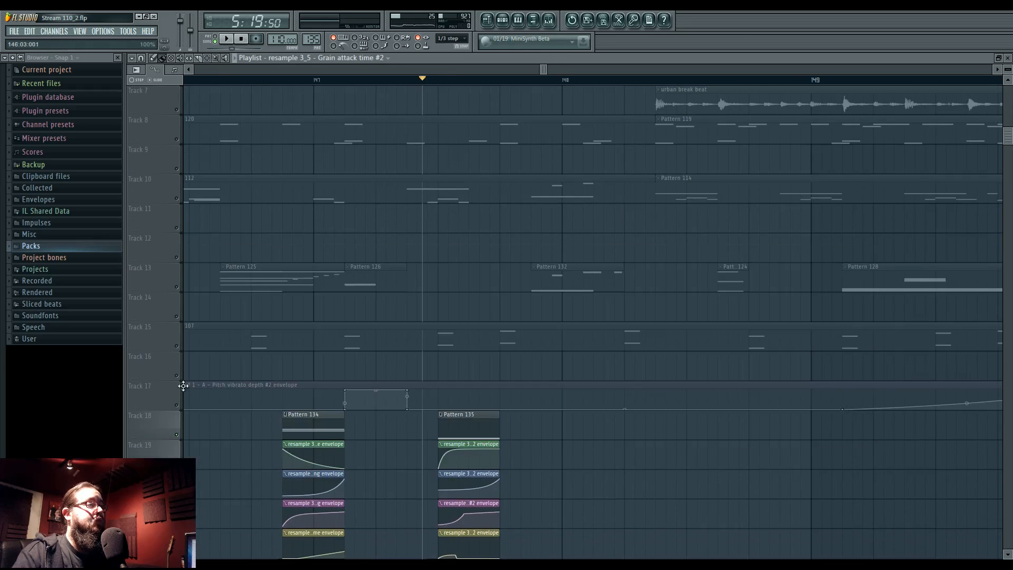
right_click(180, 406)
left_click(178, 406)
right_click(178, 406)
right_click(178, 405)
key("space")
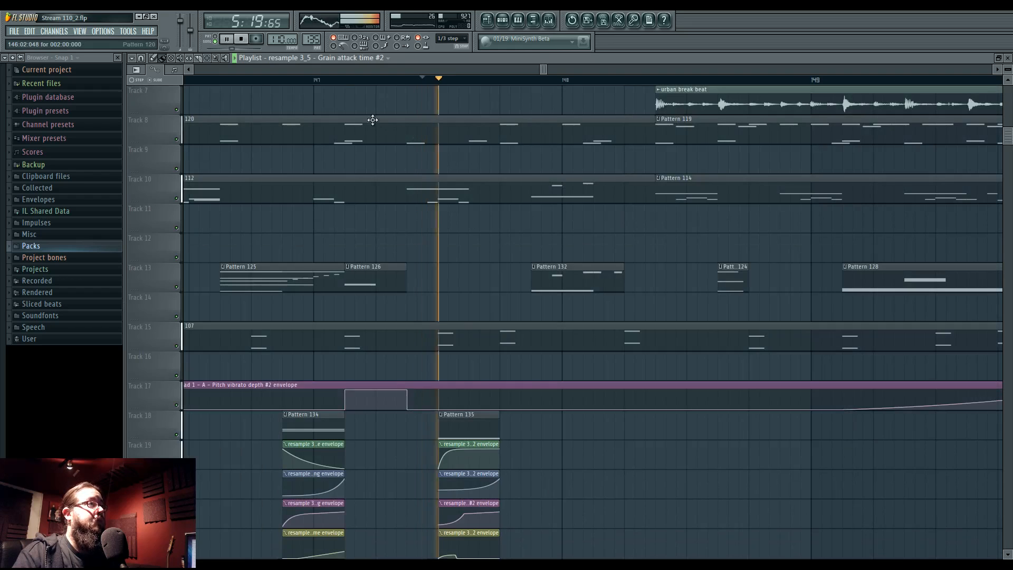
left_click(236, 79)
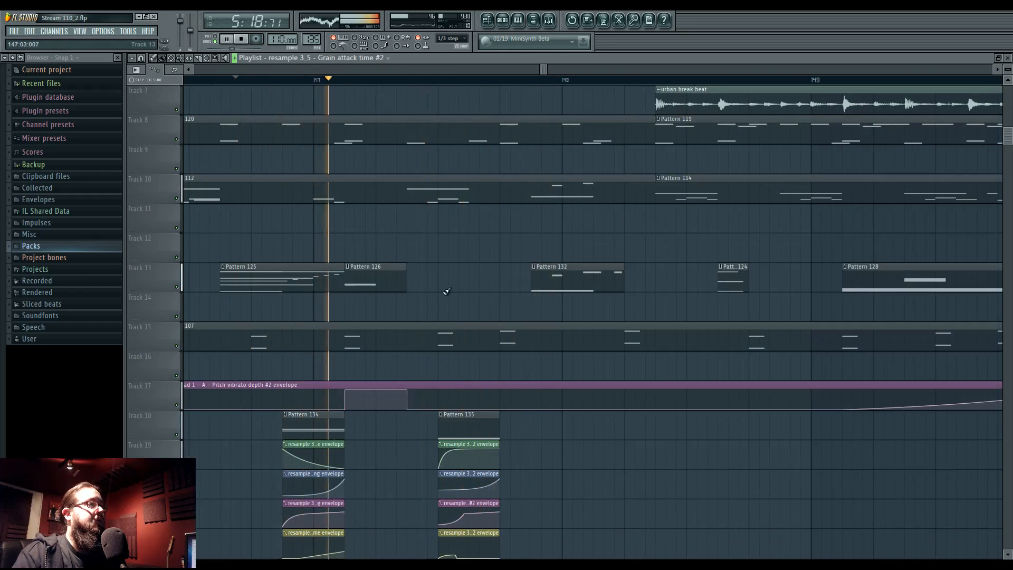
Move Pattern 135 and its automation clips on Tracks 19 to 24 half a beat later, to 147:03:048, and audition them in the mix
left_click_drag(464, 272, 499, 275)
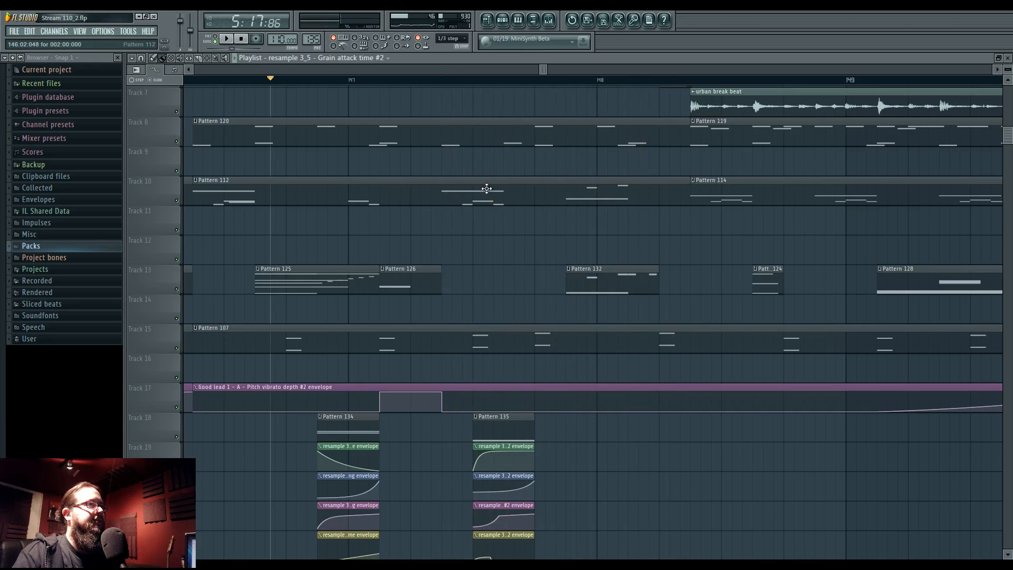
left_click_drag(504, 327, 510, 238)
left_click_drag(439, 345, 572, 510)
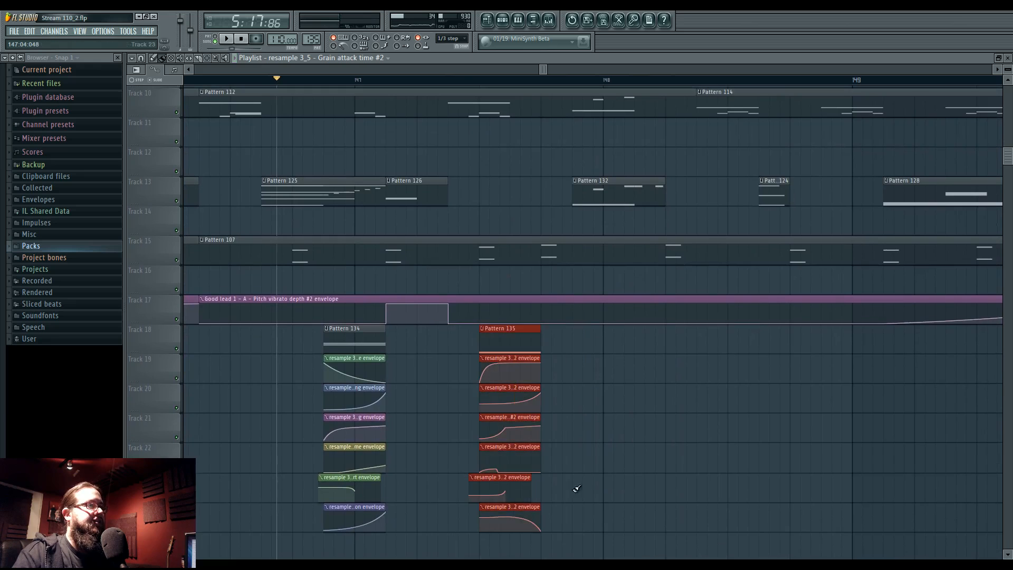
left_click_drag(507, 331, 539, 335)
key("space")
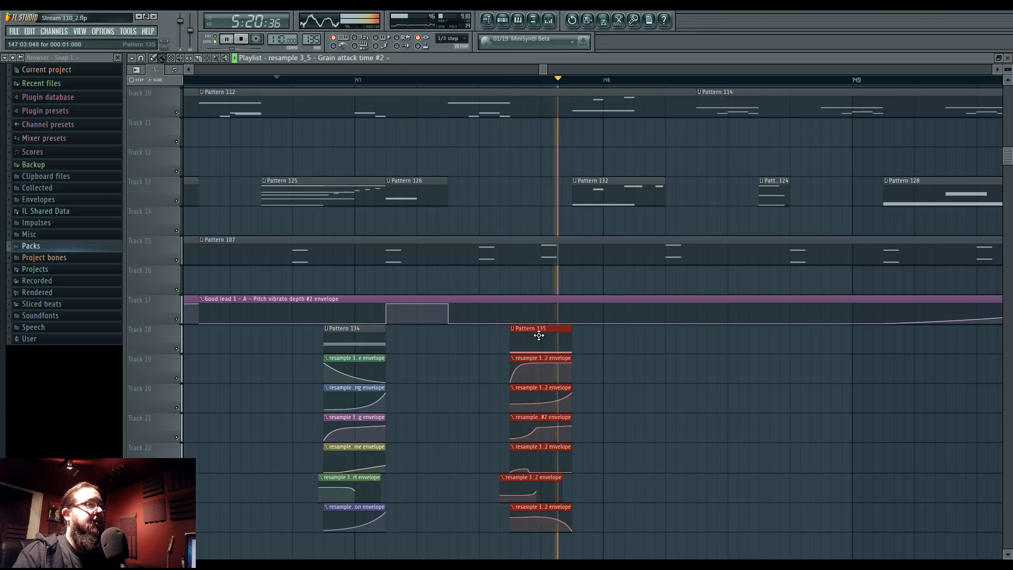
scroll(538, 335, "up", 5)
key("space")
key("space")
scroll(522, 304, "down", 3)
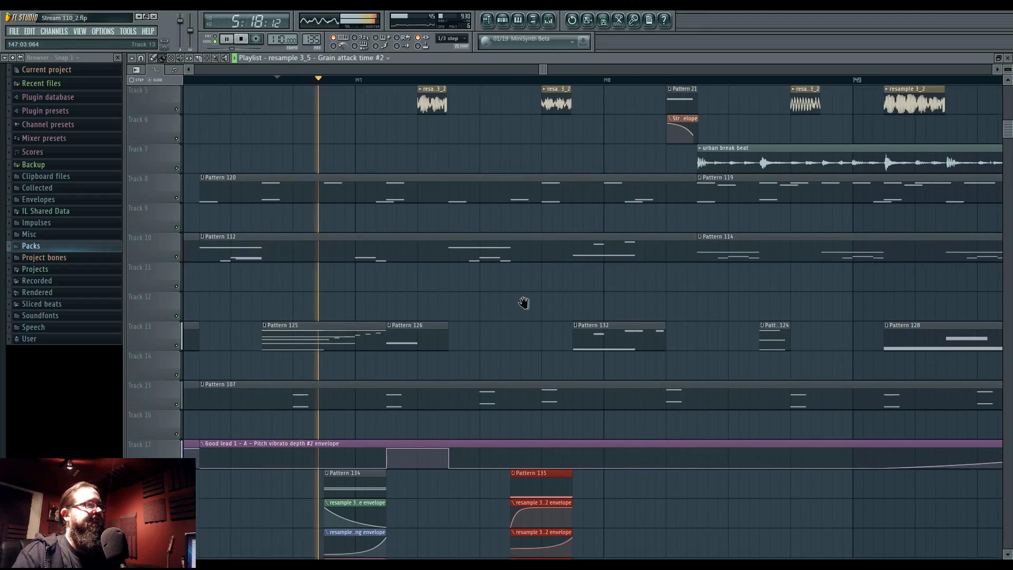
left_click(458, 444, "ctrl")
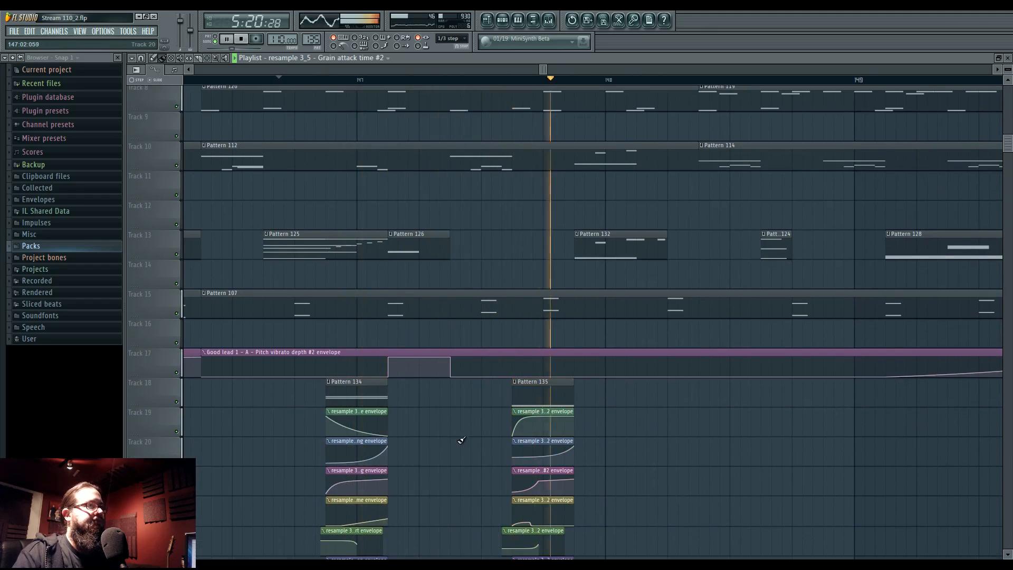
Play the transition from before bar 147 repeatedly to check how the moved effect leads into bar 148
left_click_drag(543, 208, 502, 361)
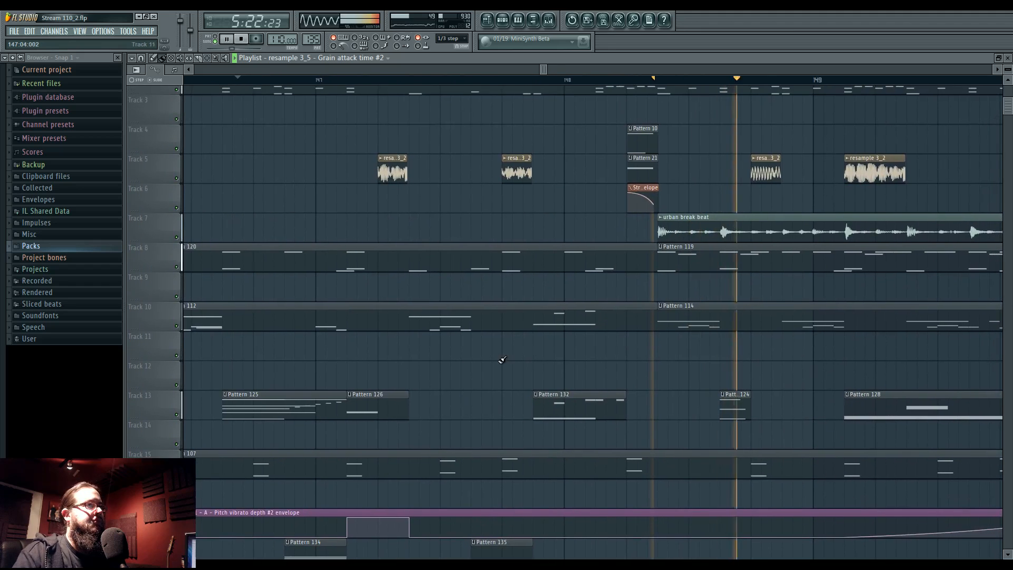
key("space")
key("space")
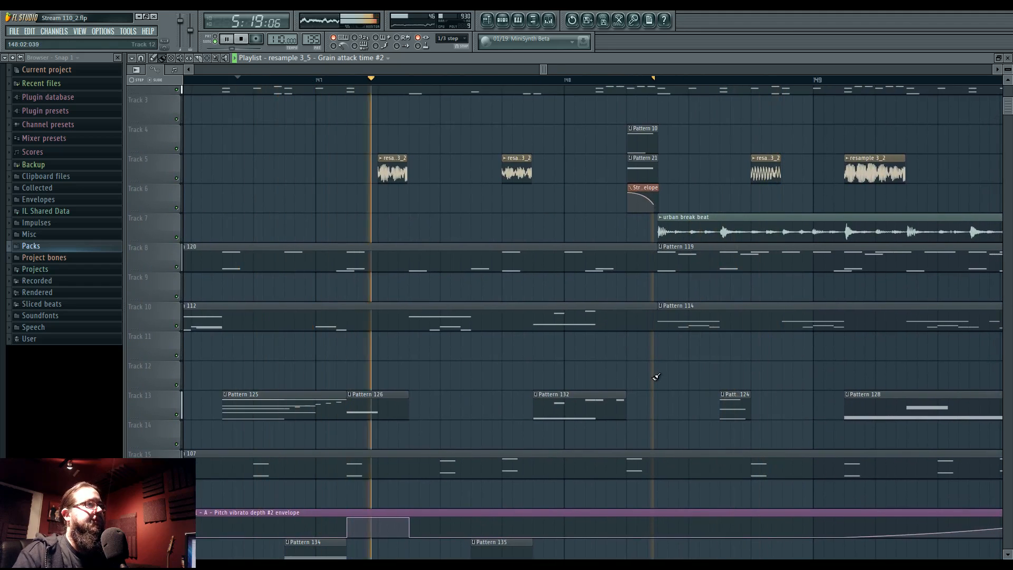
scroll(644, 380, "up", 2)
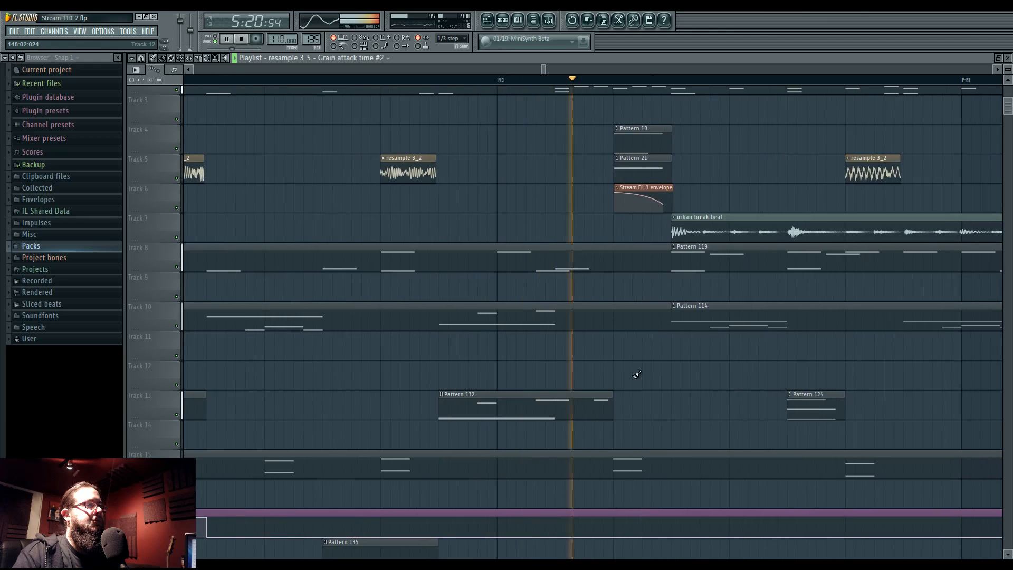
key("space")
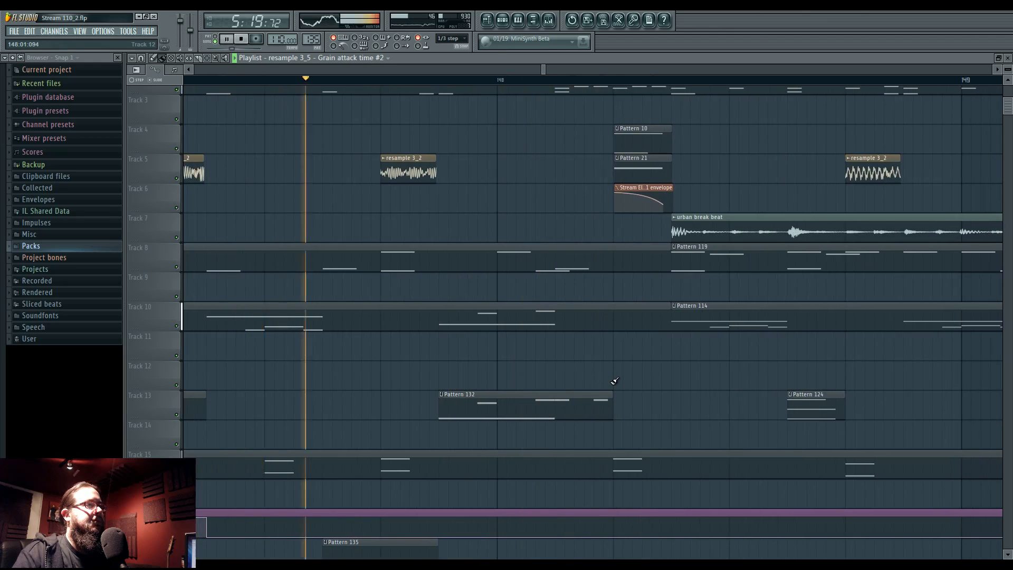
key("space")
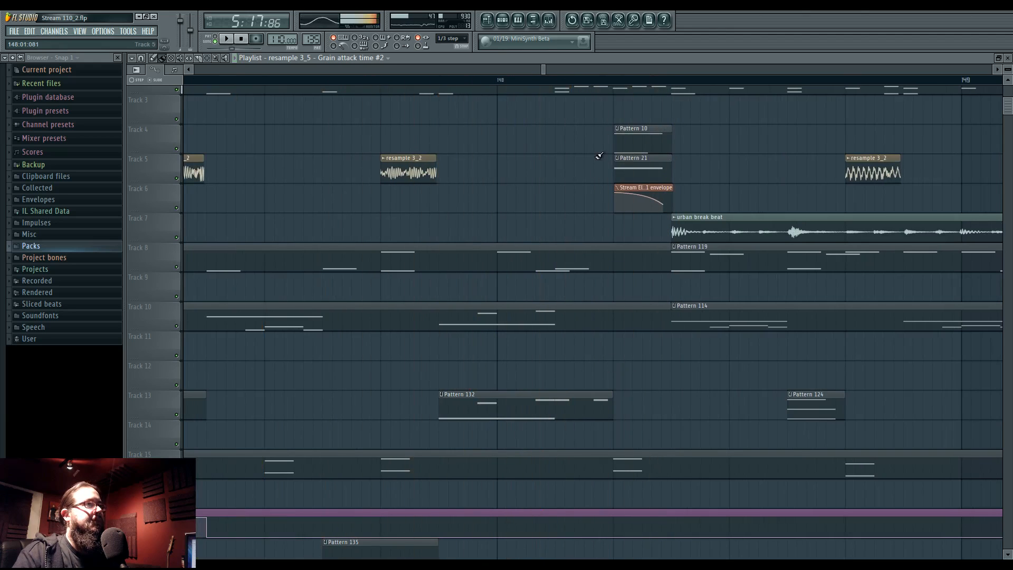
Open Pattern 10 and Pattern 21, placed in bar 148, in the piano roll to examine their notes
left_click_drag(624, 137, 670, 147)
double_click(591, 140)
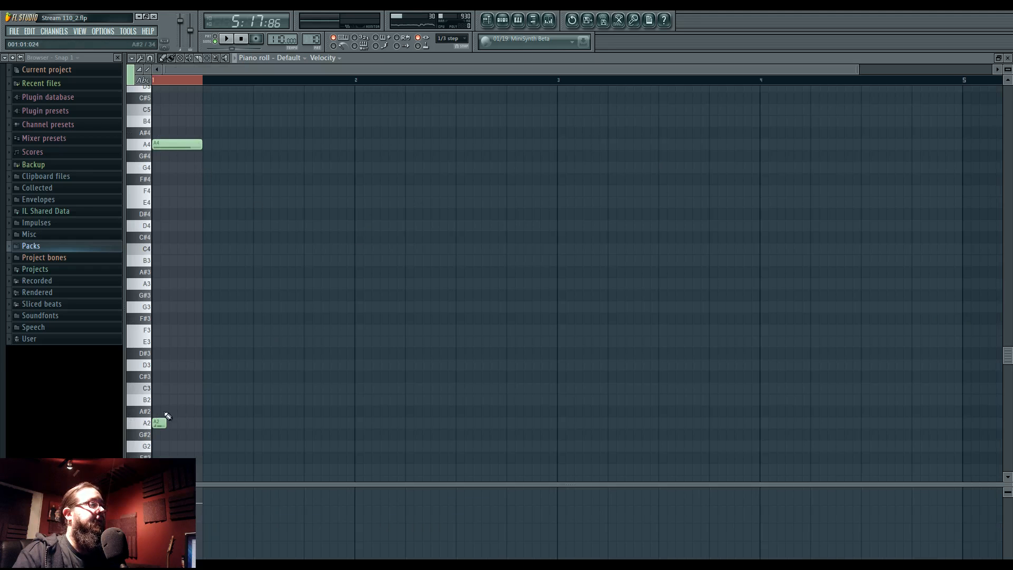
left_click(488, 22)
double_click(610, 168)
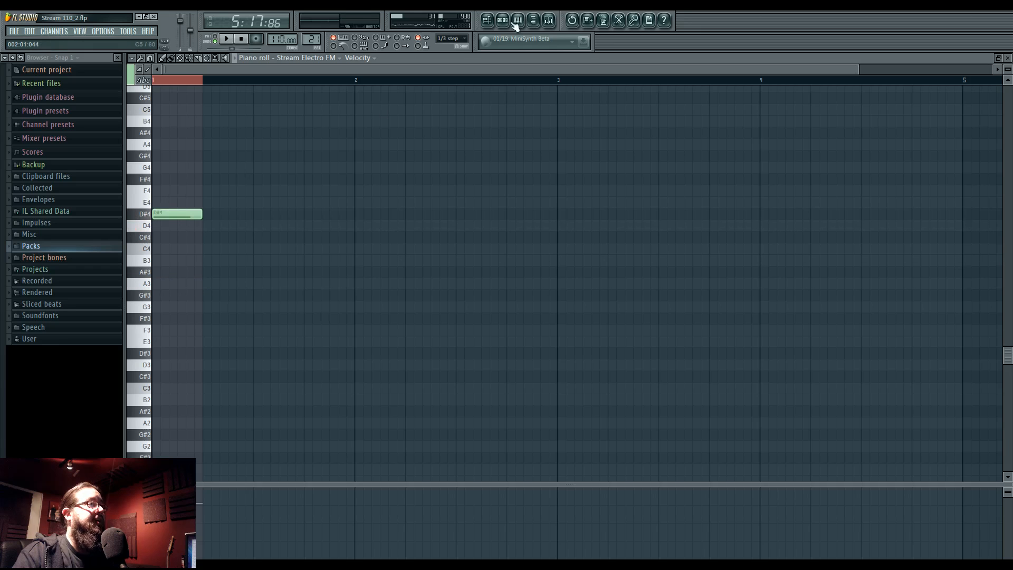
Extend the Stream Electro FM Modulation X automation clip on Track 6 to the end of Pattern 21 and make it unique
key("space")
left_click(488, 21)
left_click_drag(618, 188, 674, 188)
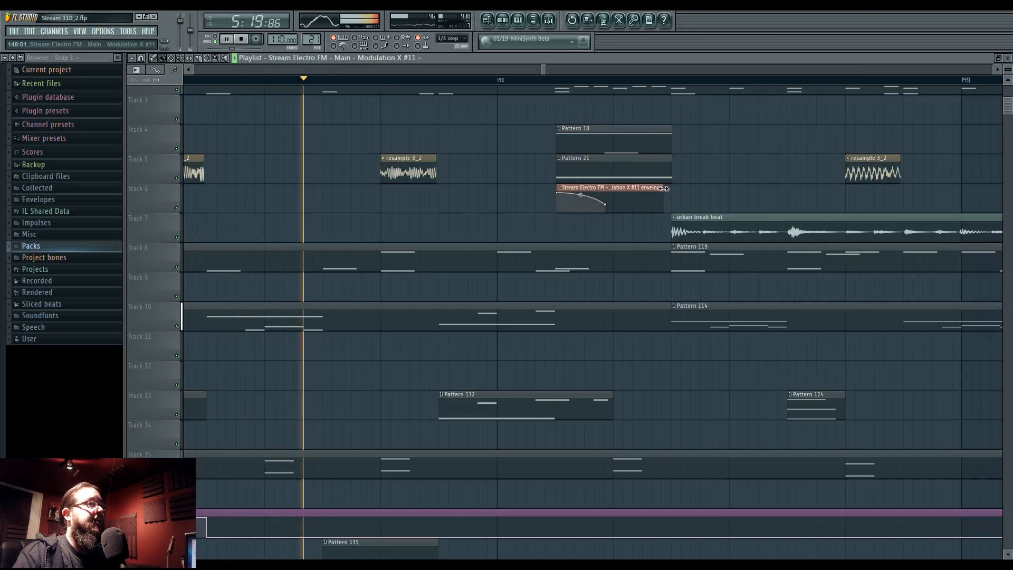
left_click(580, 188)
left_click(601, 246)
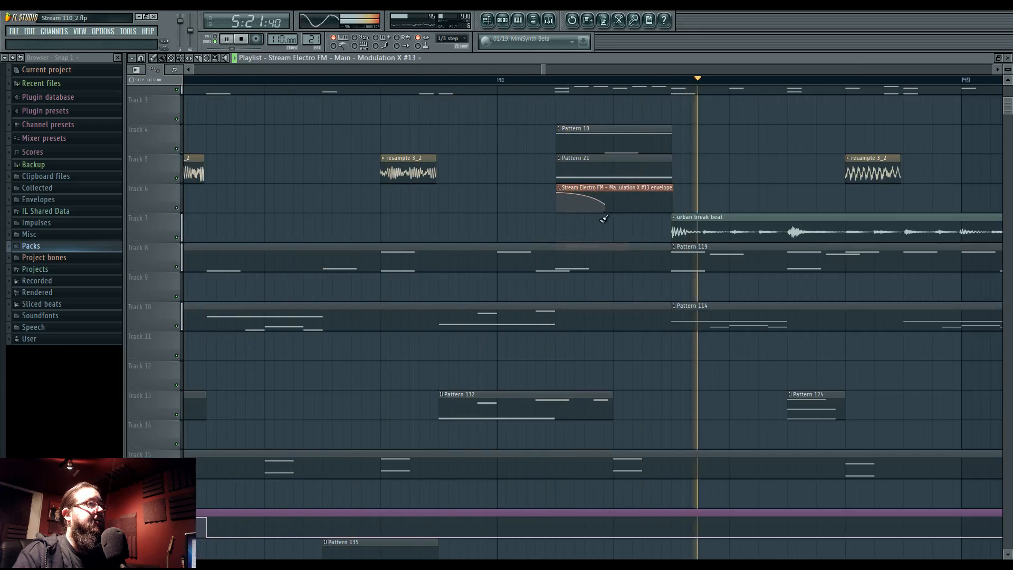
Move the Modulation X envelope's last point to the clip's end and lower its first point for a rising sweep, auditioning from the clip's start
left_click(556, 81)
key("space")
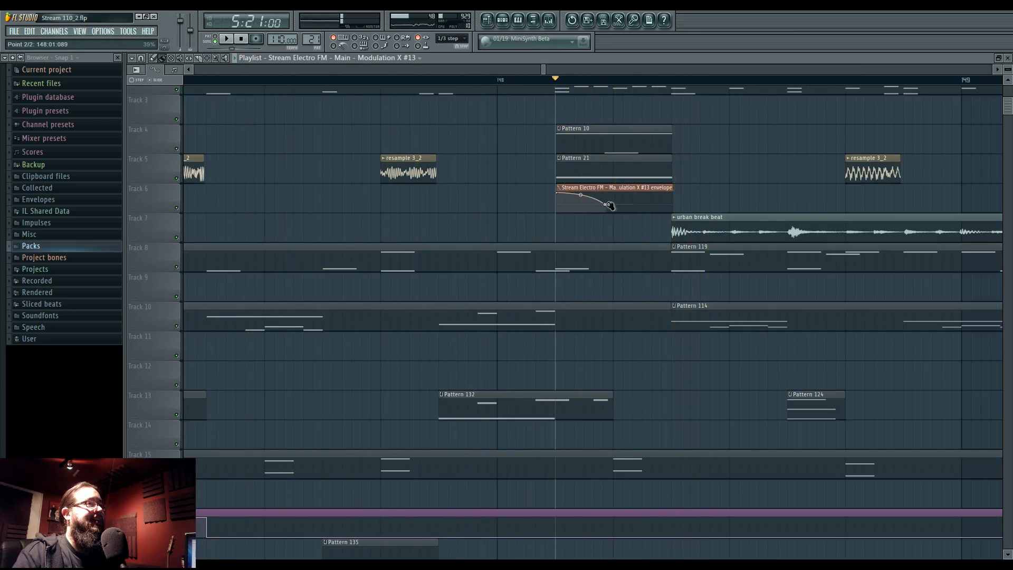
left_click_drag(607, 204, 672, 201)
key("space")
key("space")
key("space")
left_click_drag(557, 192, 556, 207)
key("space")
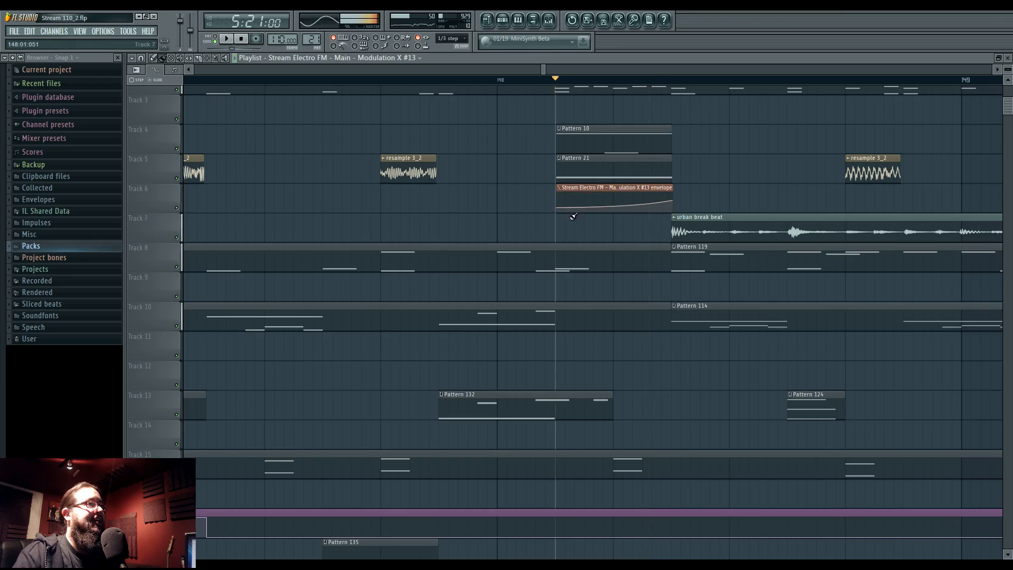
Raise the Modulation X envelope's end point and bend its curve to stay low before rising steeply, auditioning the changes
key("space")
left_click_drag(673, 200, 673, 192)
key("space")
key("space")
key("space")
key("space")
mouse_move(614, 204)
left_mouse_down()
mouse_move(614, 195)
mouse_move(614, 207)
left_mouse_up()
key("space")
key("space")
key("space")
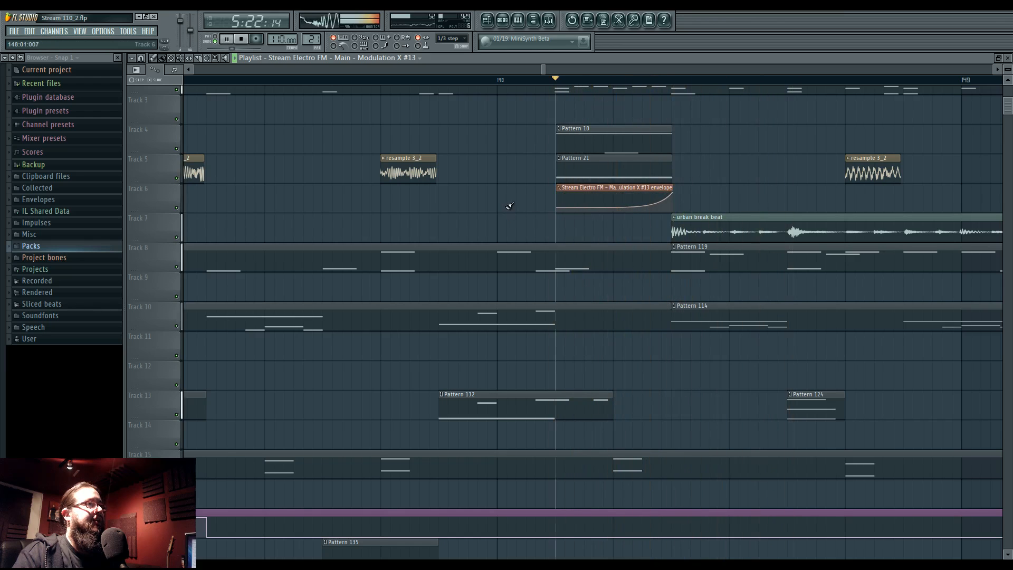
Play the arrangement from around bar 144 to check the reshaped modulation in bar 148 in context
scroll(593, 215, "down", 5)
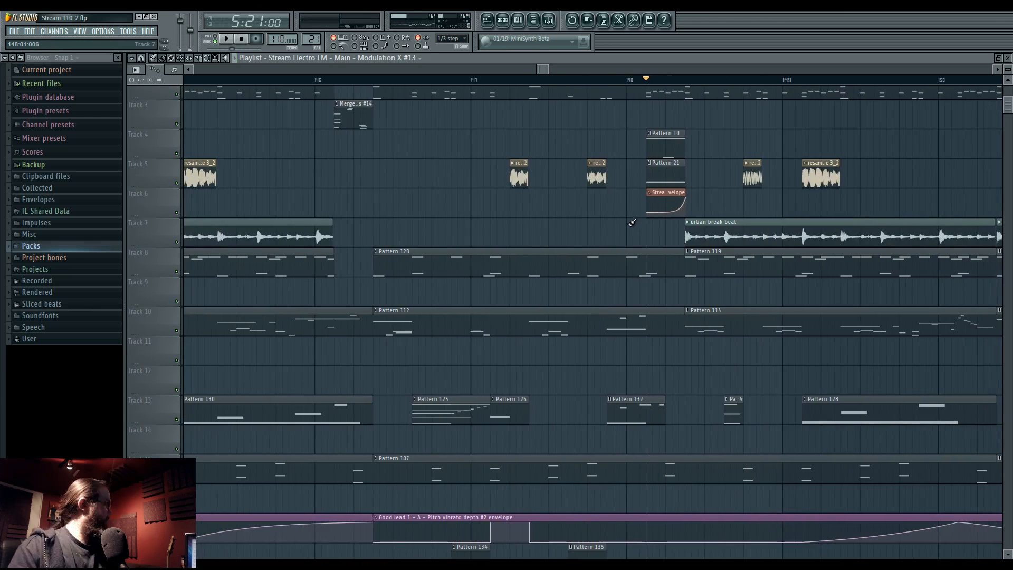
scroll(582, 222, "down", 2)
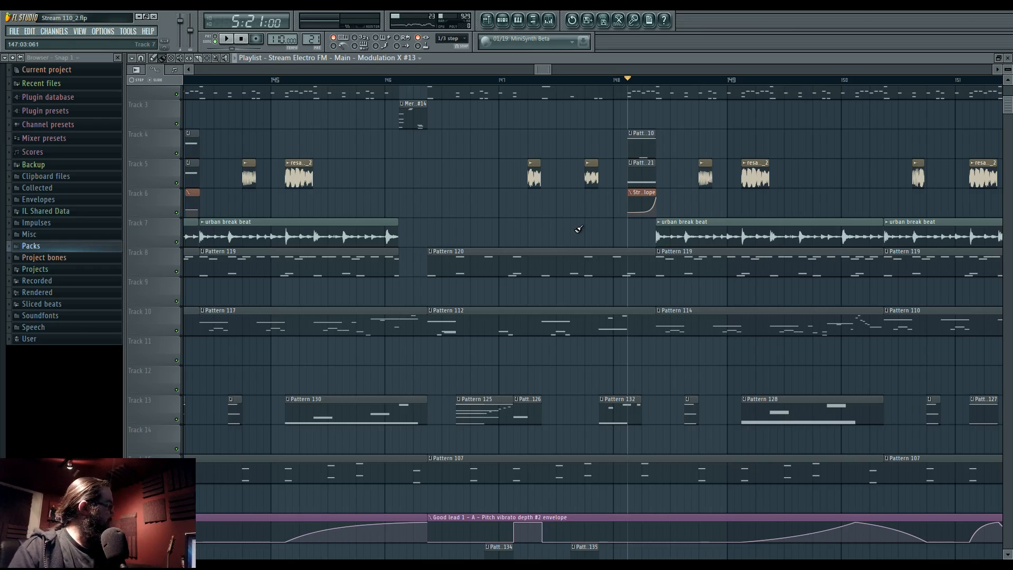
scroll(474, 208, "down", 3)
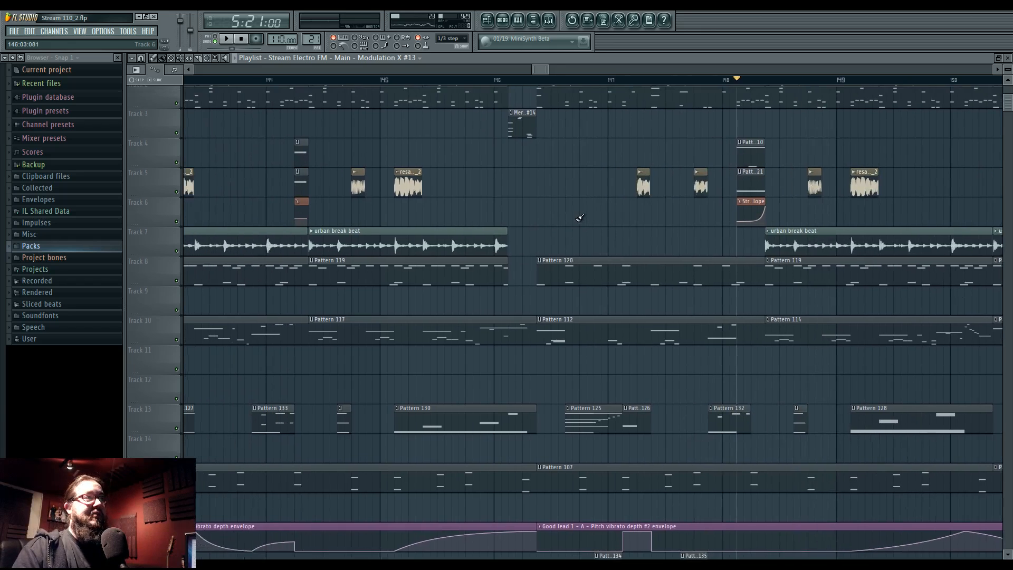
scroll(452, 156, "up", 2)
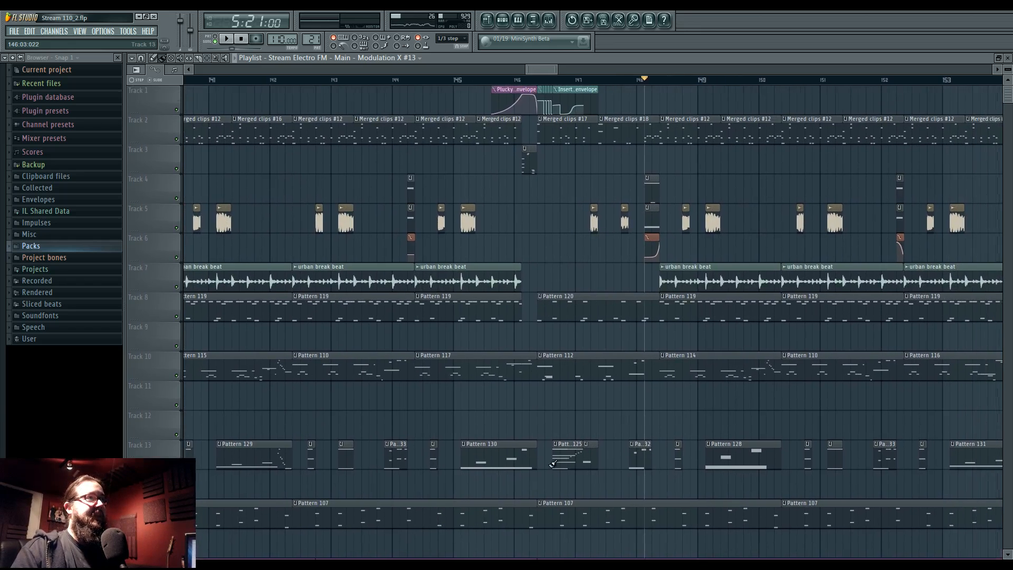
left_click(390, 83)
key("space")
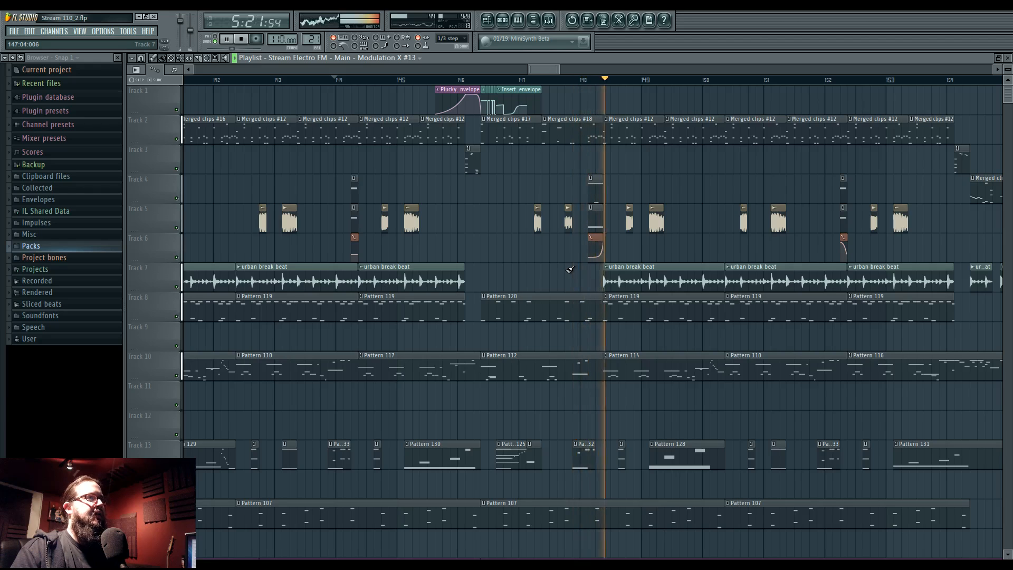
Play back the arrangement from about bar 144 to review the passage leading into the Merged clips #17 clip
key("space")
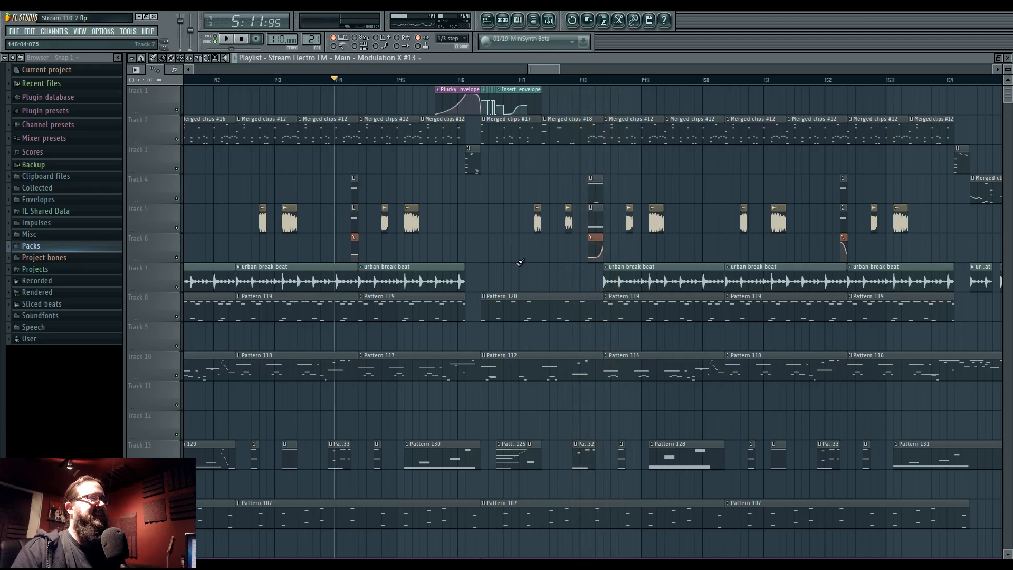
scroll(517, 264, "right", 2)
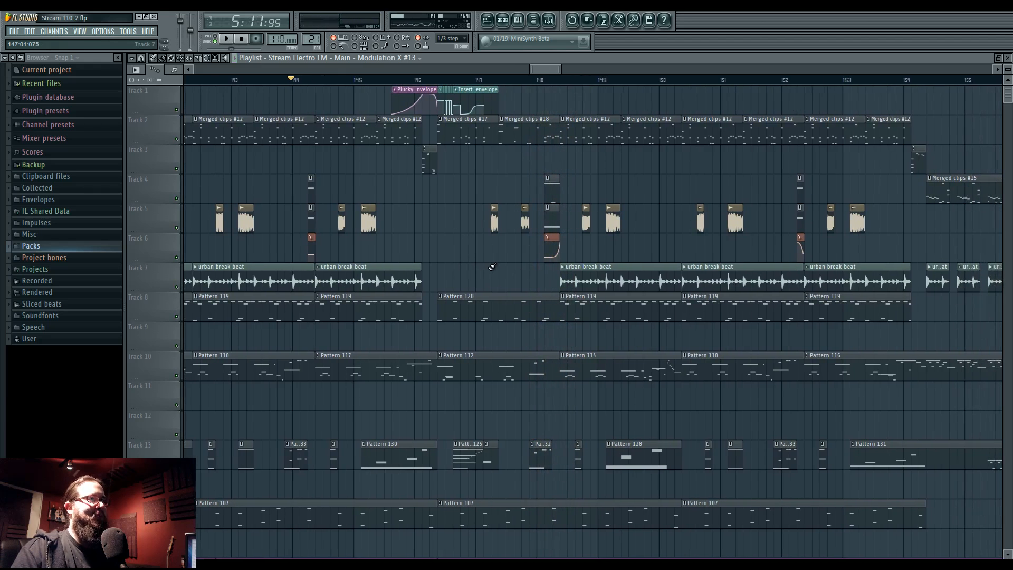
left_click_drag(489, 266, 516, 284)
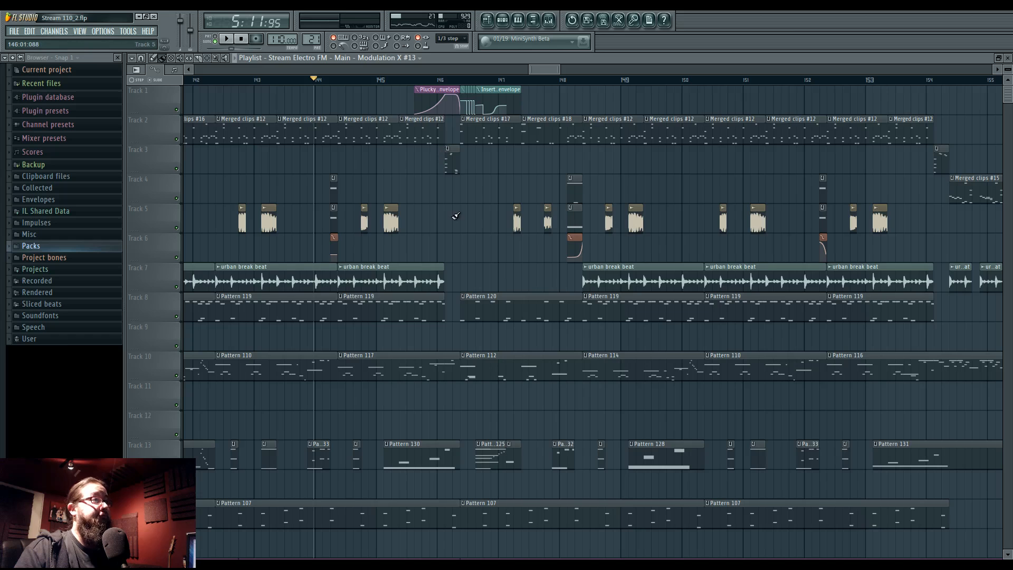
left_click_drag(473, 250, 485, 199)
key("space")
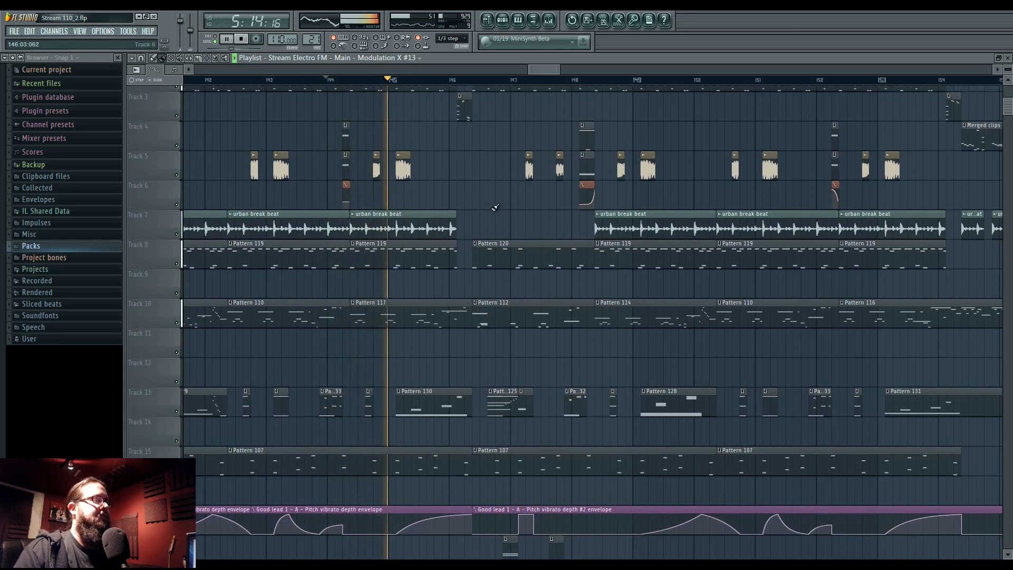
left_click_drag(493, 215, 476, 186)
scroll(476, 186, "up", 3)
scroll(468, 201, "up", 3)
Set the playback position to the start of the Merged clips #17 clip and listen from there
left_click(407, 81)
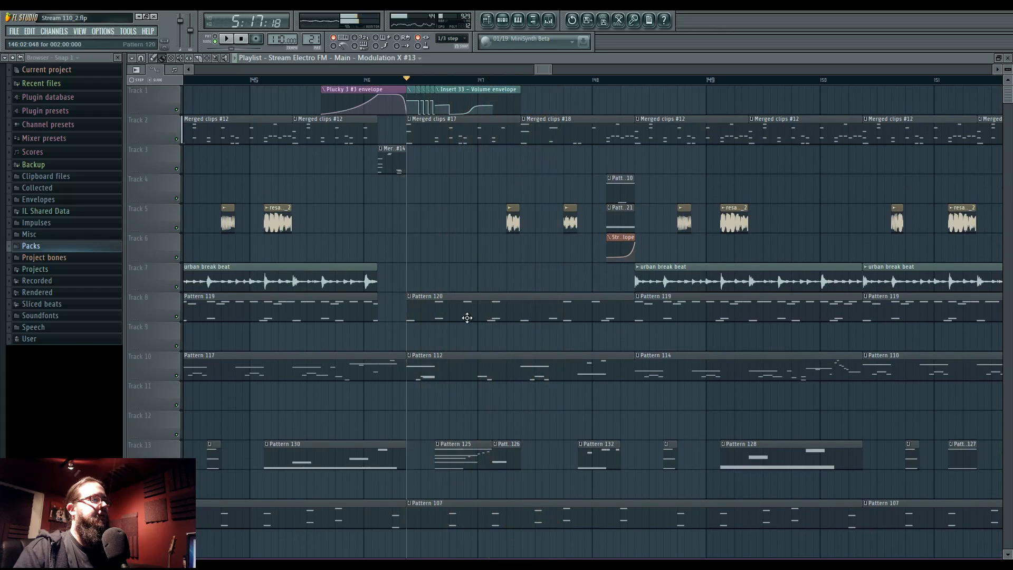
scroll(453, 362, "down", 3)
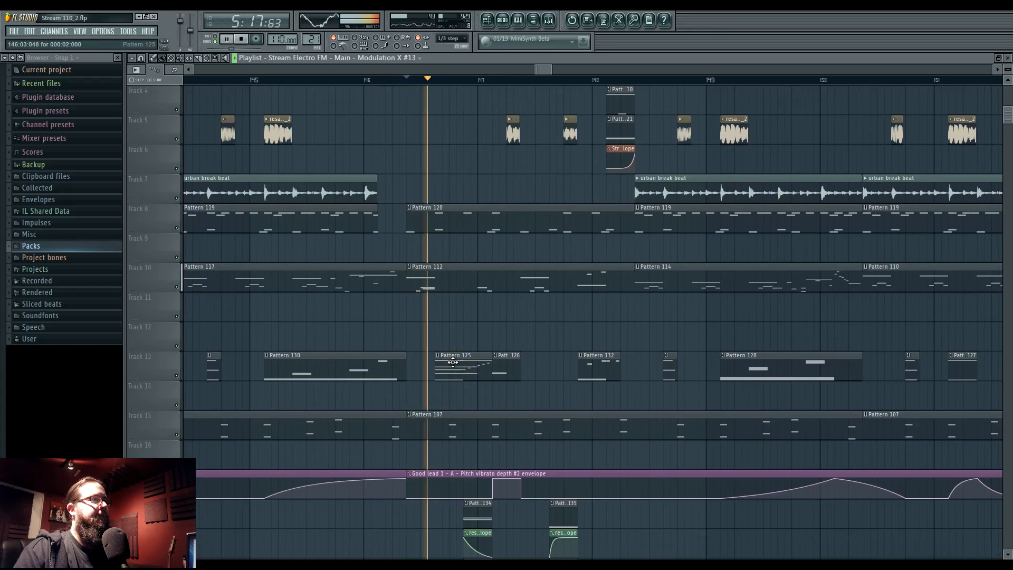
key("space")
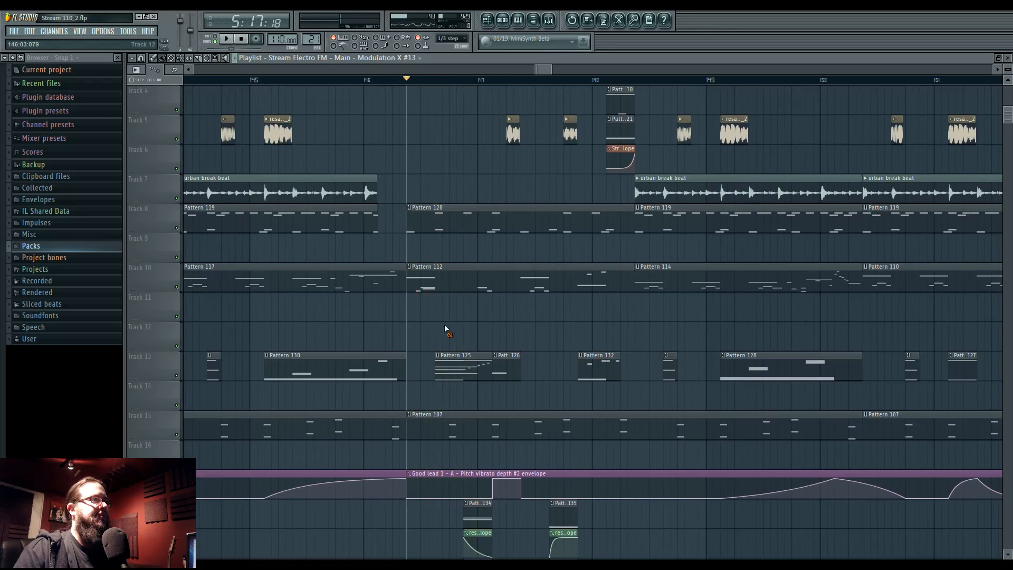
In the Merged clips #17 pattern, replace the F#3 note halfway between the first two beat lines' hits and the G#3 hit with a short F4 note
scroll(445, 329, "up", 3)
double_click(449, 142)
key("space")
scroll(196, 355, "up", 4)
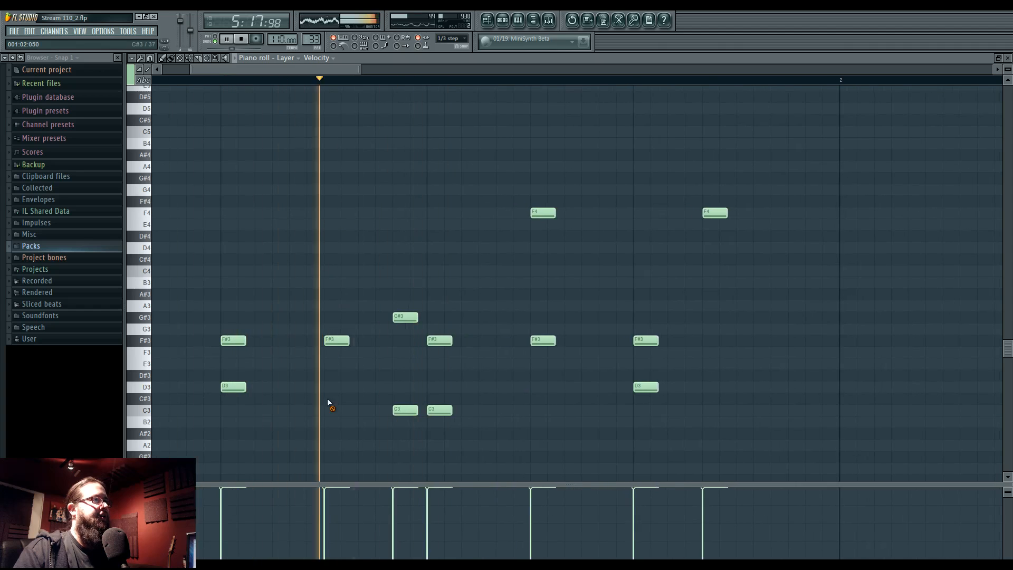
right_click(332, 341)
left_click(326, 213)
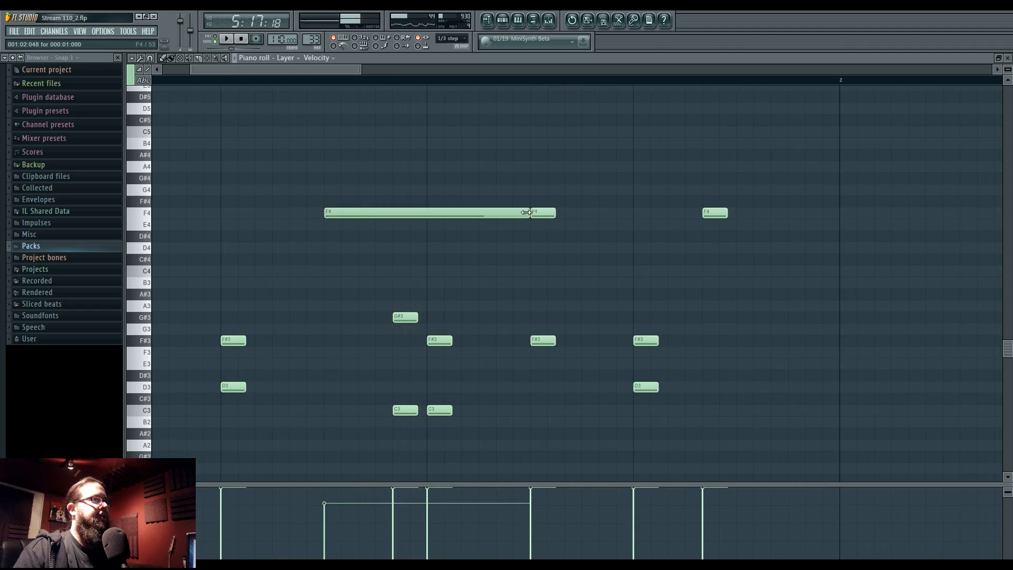
left_click_drag(531, 212, 340, 212)
Try a second note directly below the new F4 note, lowering it from C#4 to F3, and play it back
left_click(341, 259)
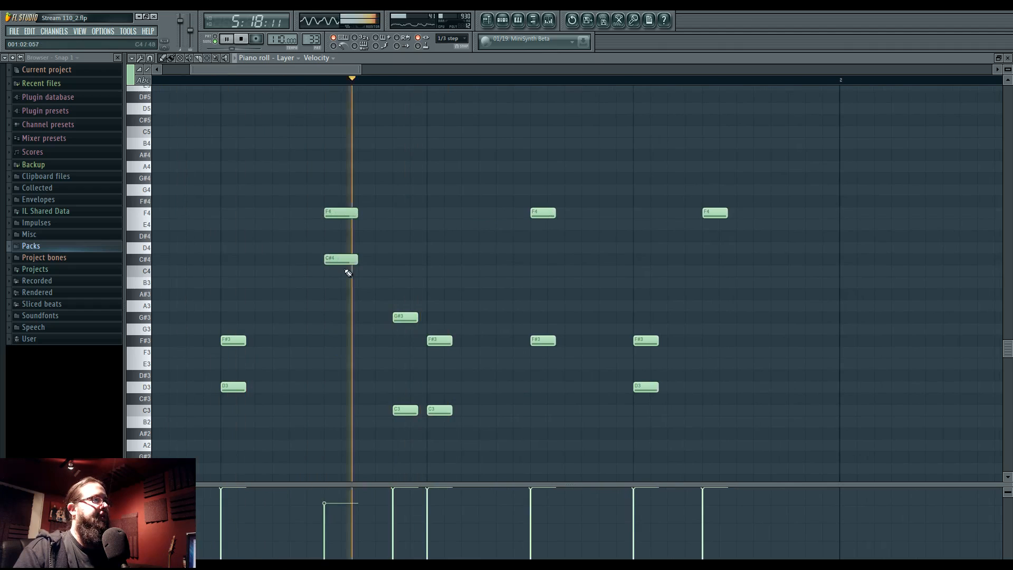
left_click_drag(341, 259, 338, 415)
left_click_drag(339, 355, 338, 351)
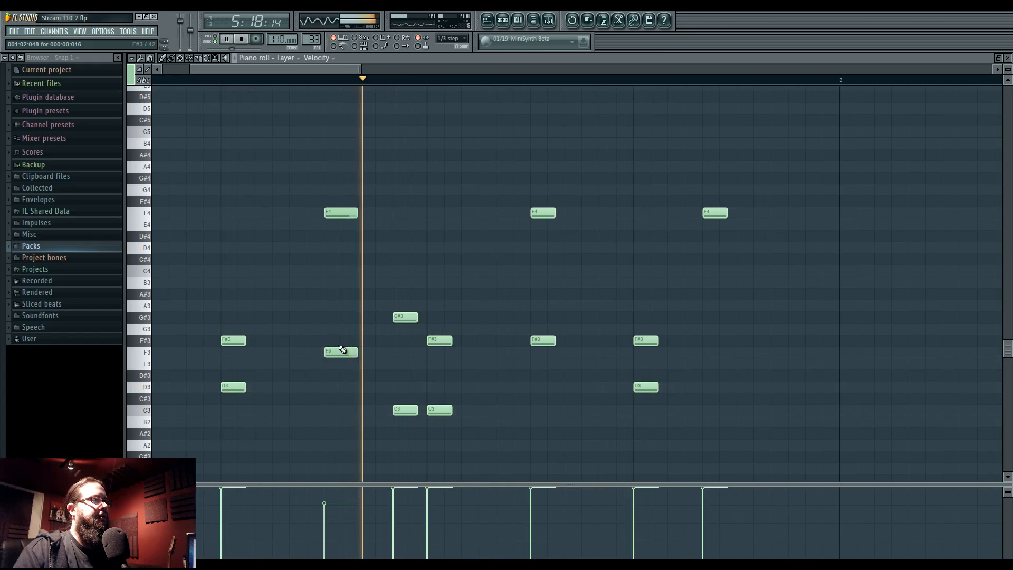
key("space")
key("space")
Try an A3 note with slightly offset timing alongside the F3 note, audition the combination, and remove the added notes
left_click_drag(338, 306, 333, 306)
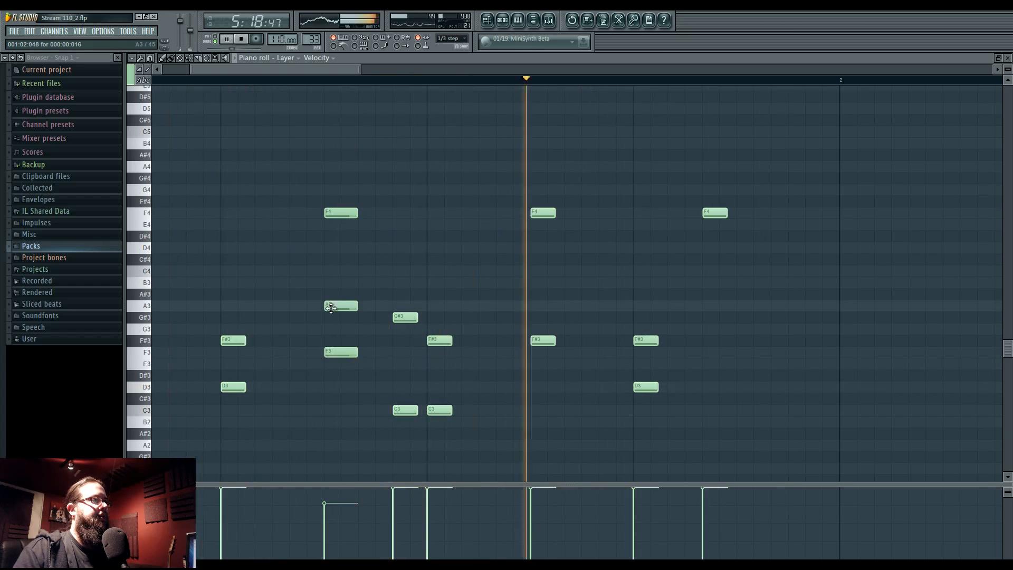
key("space")
left_click_drag(334, 352, 342, 353)
key("space")
key("space")
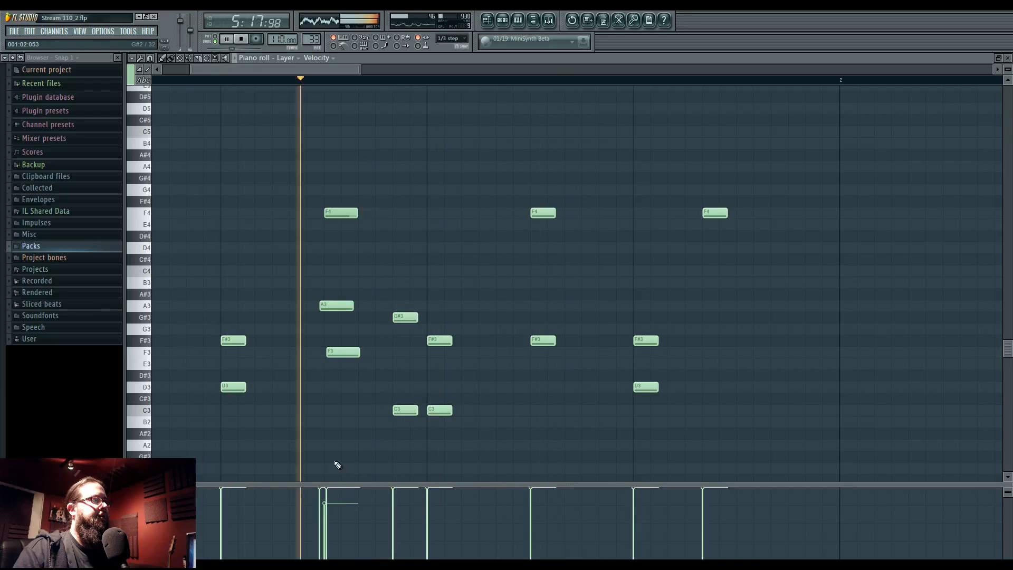
key("space")
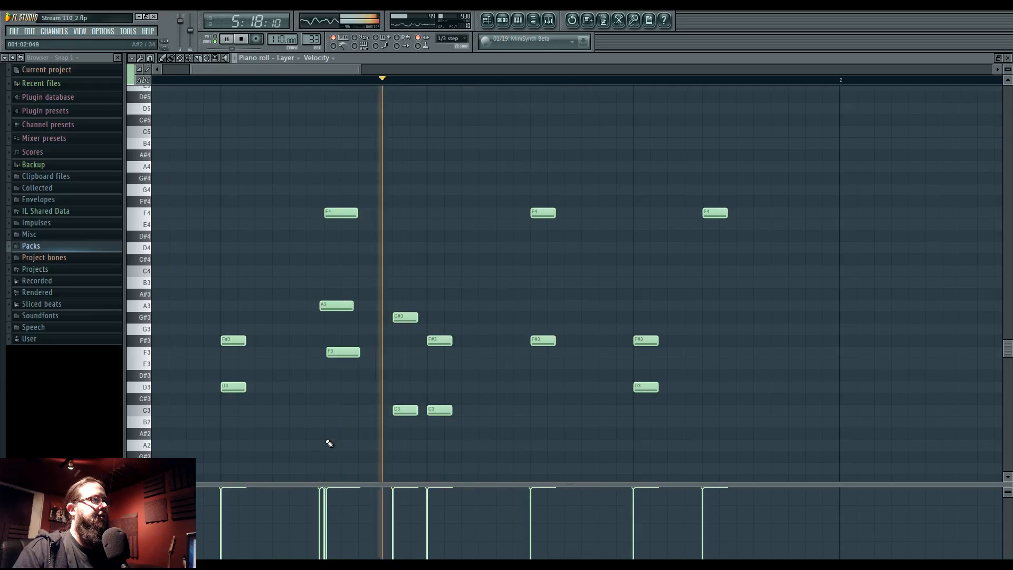
left_click(329, 308)
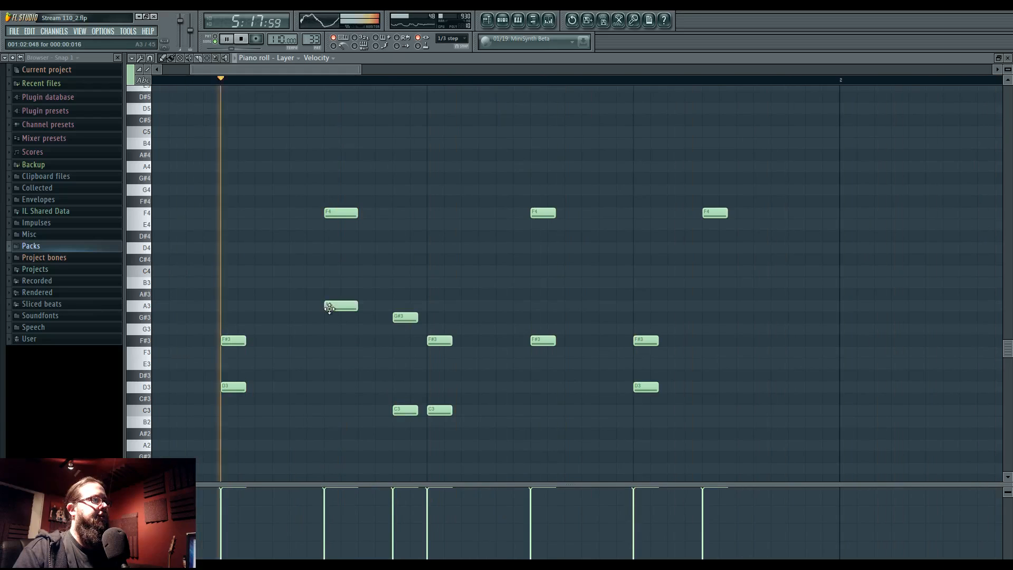
right_click(342, 308)
Add a short C3 note directly below the new F4 note, starting at the same time, and play it back
left_click(327, 419)
key("space")
left_click_drag(327, 419, 328, 410)
key("space")
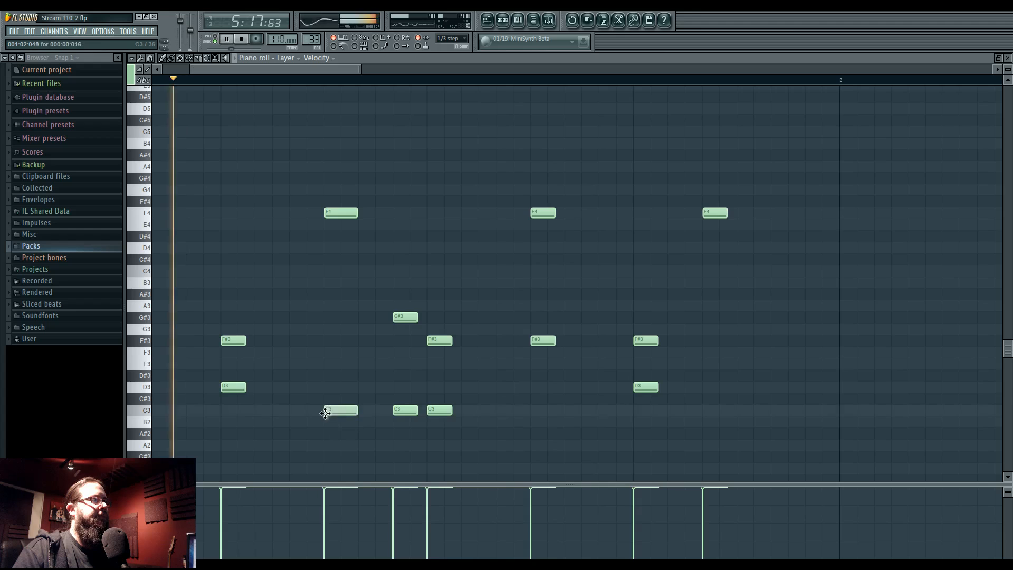
Try lowering the velocity of the stacked F4 and C3 notes, and undo the velocity changes
left_click(341, 513)
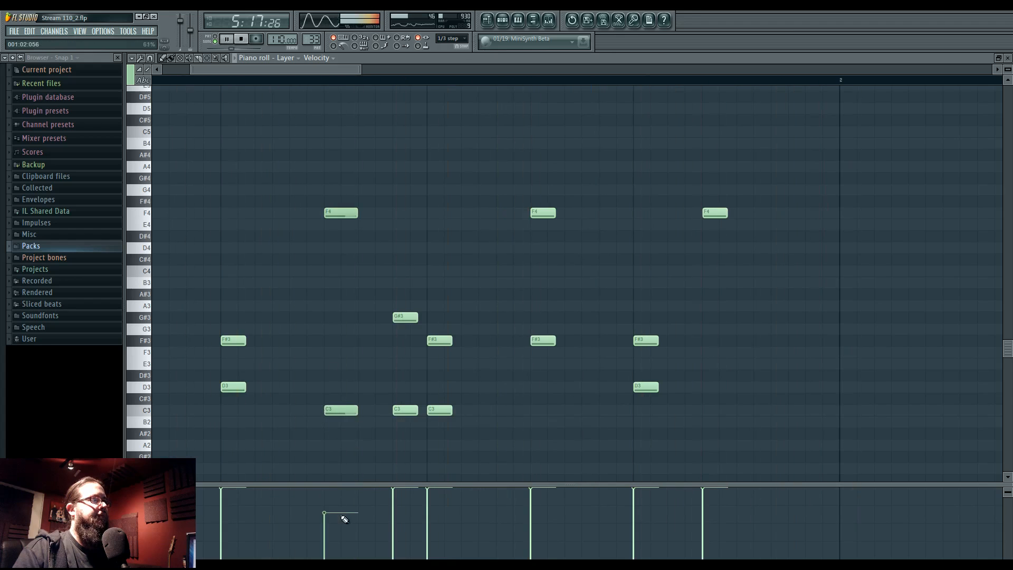
left_click(326, 210)
left_click_drag(343, 466, 343, 446)
key("ctrl+alt+z")
key("ctrl+alt+z")
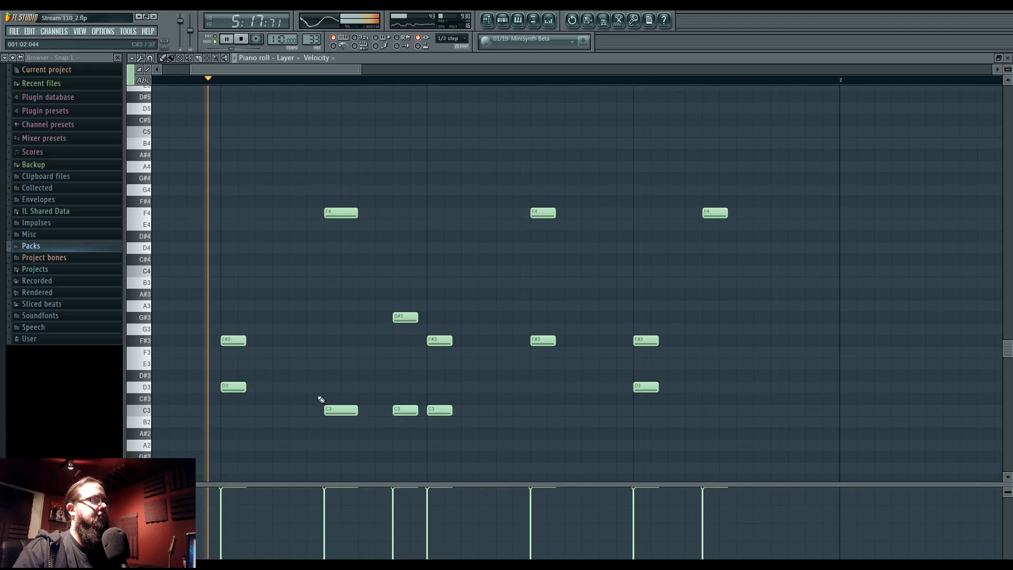
Move the C3 note beneath the new F4 note down to B2, keep it at full velocity, and listen to the result
left_click(329, 410, "ctrl")
left_click(330, 501)
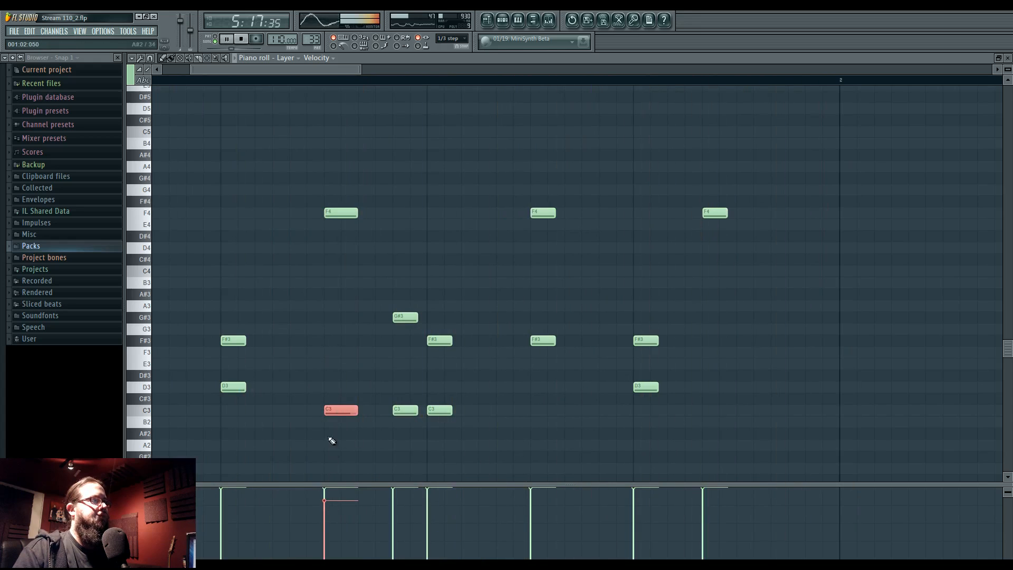
left_click_drag(333, 411, 335, 422)
left_click_drag(329, 499, 331, 482)
left_click(330, 352, "ctrl")
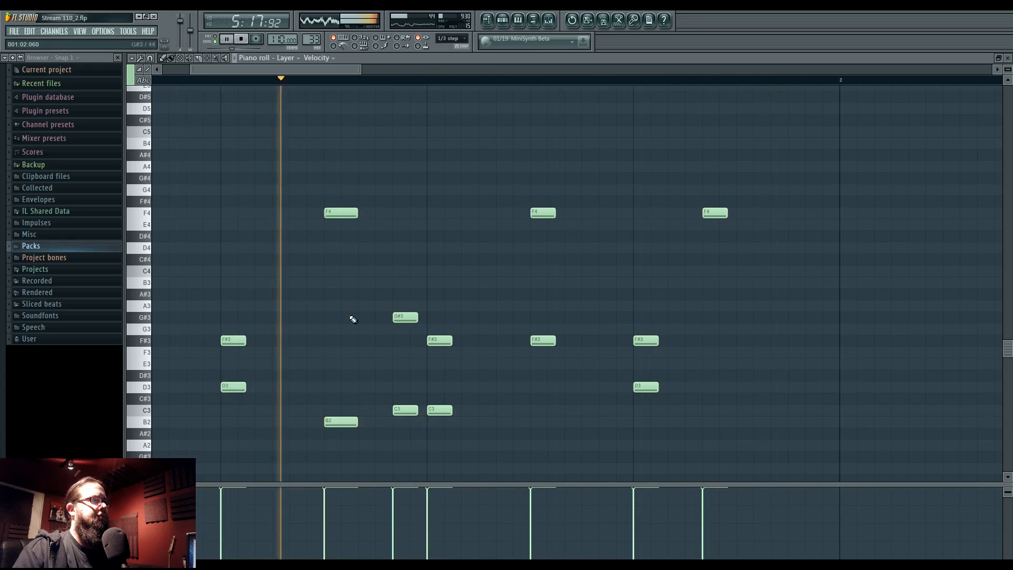
key("space")
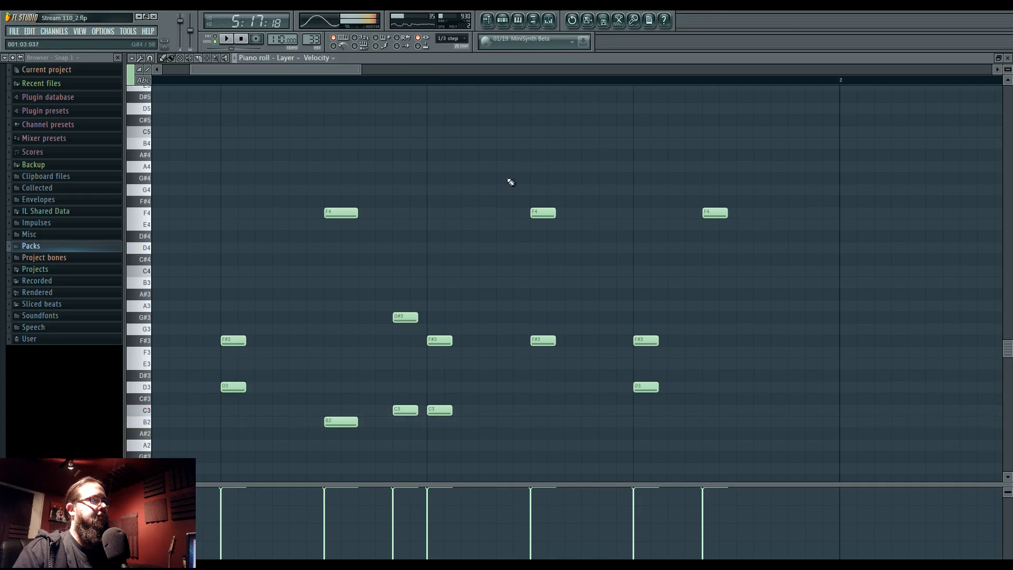
Open the Layer channel's notes in the piano roll from the Merged clips #17 step sequencer
left_click(487, 20)
left_click(503, 22)
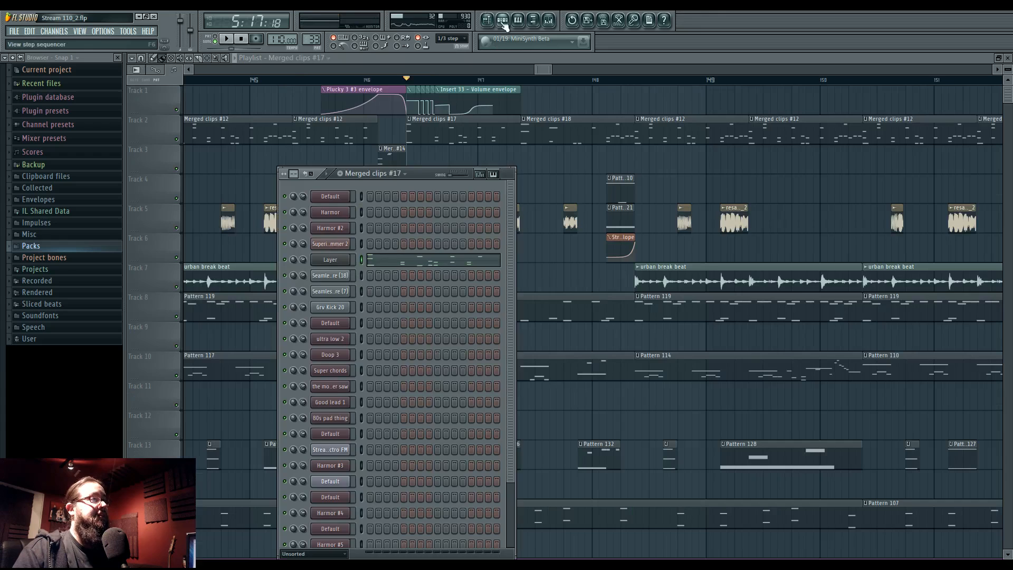
left_click(397, 265)
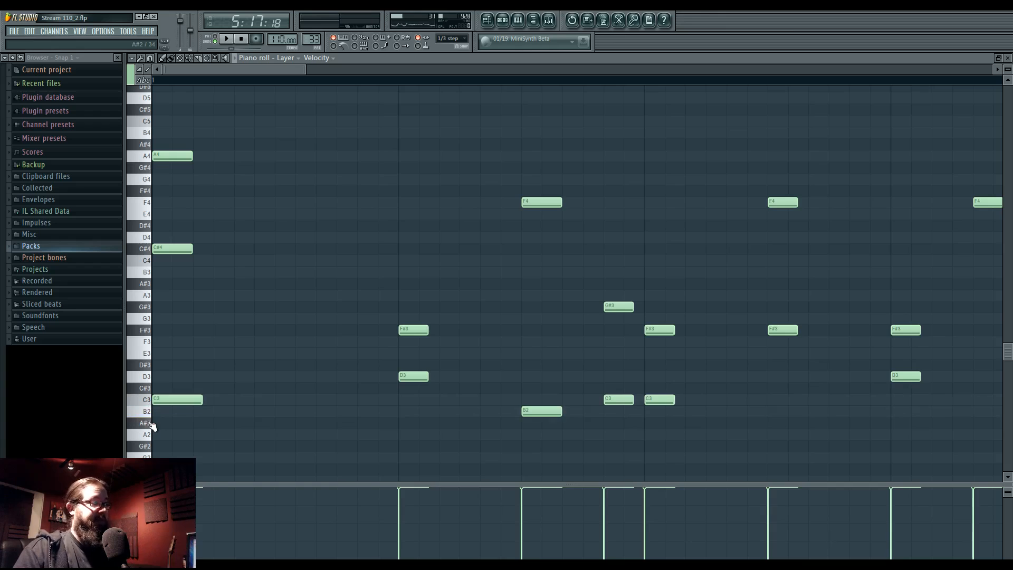
Open the Superior Drummer 2 channel, examine the drum choices for Kick 2, and return to the piano roll
left_click(502, 19)
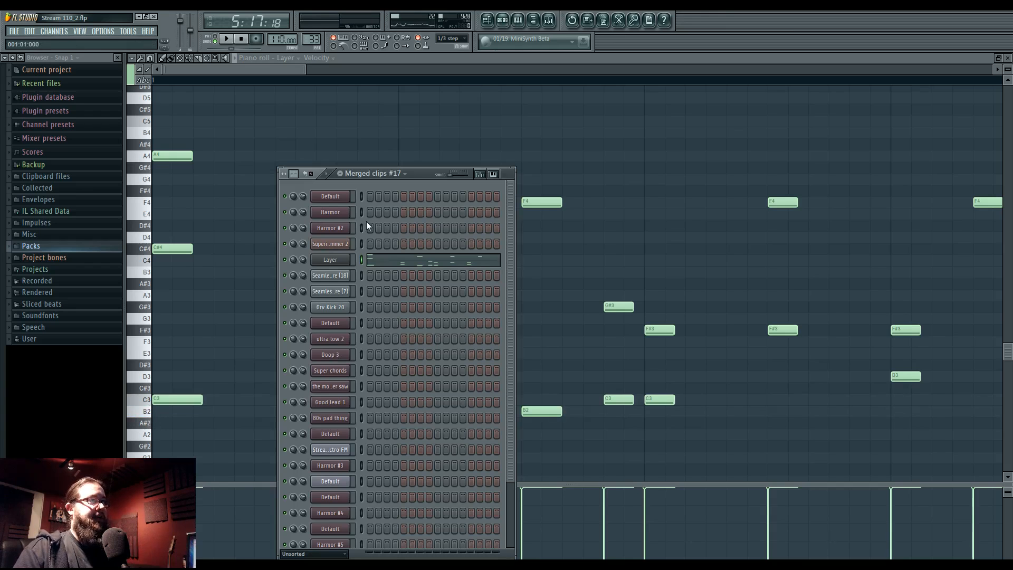
left_click(346, 244)
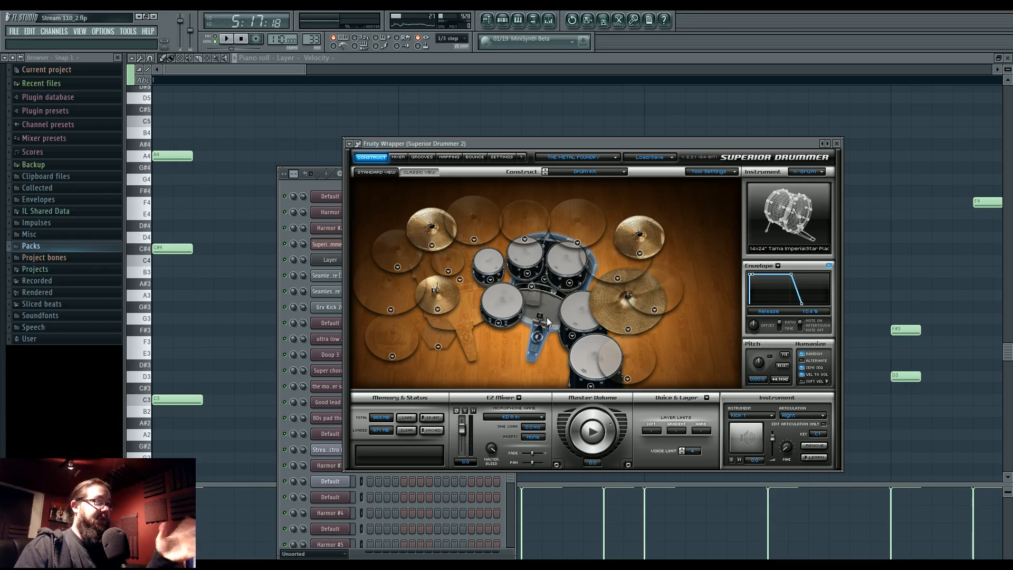
left_click(460, 279)
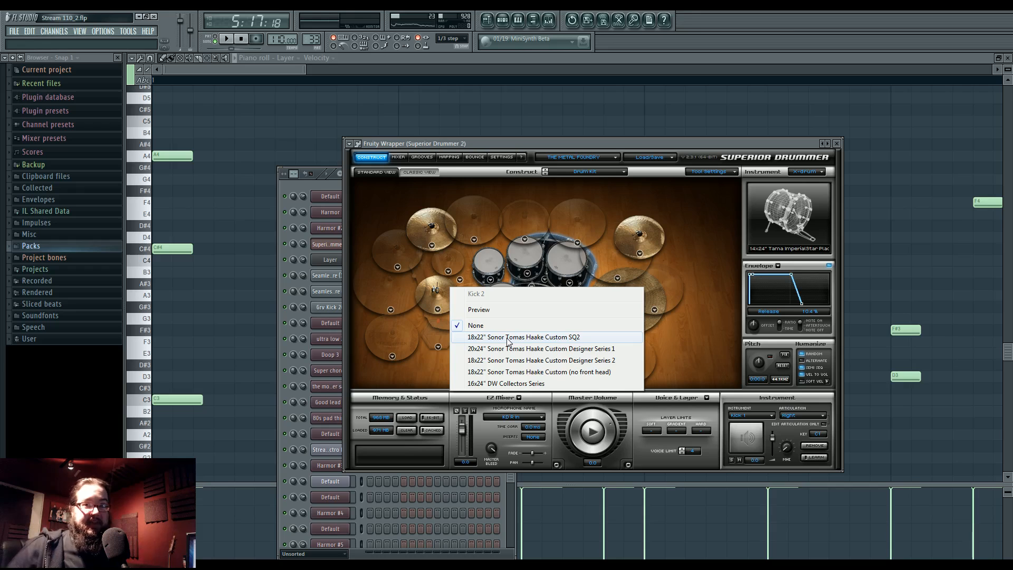
left_click(182, 422)
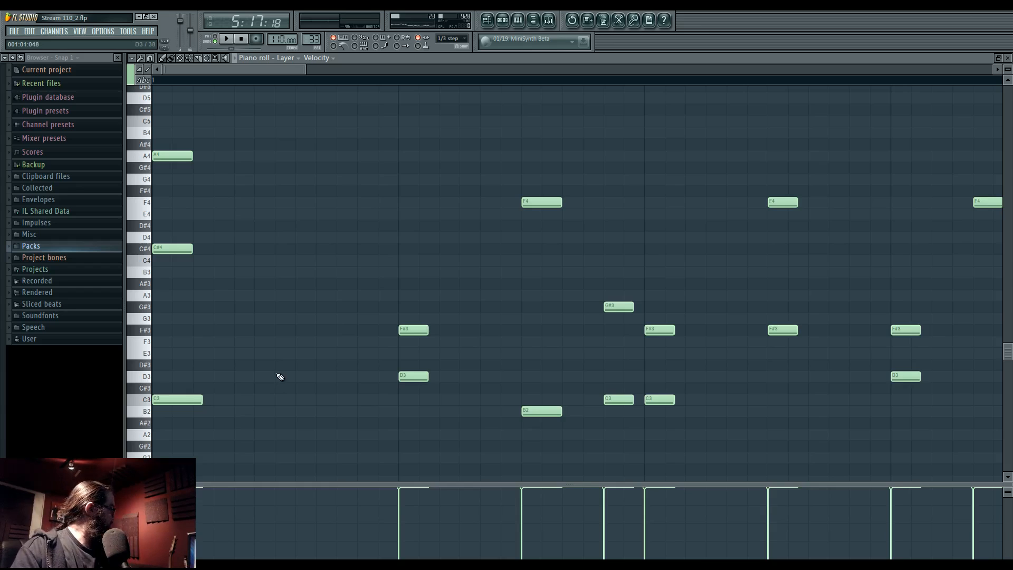
Play back the edited pattern in the playlist, including the section from bar 148 where Pattern 10 enters
key("space")
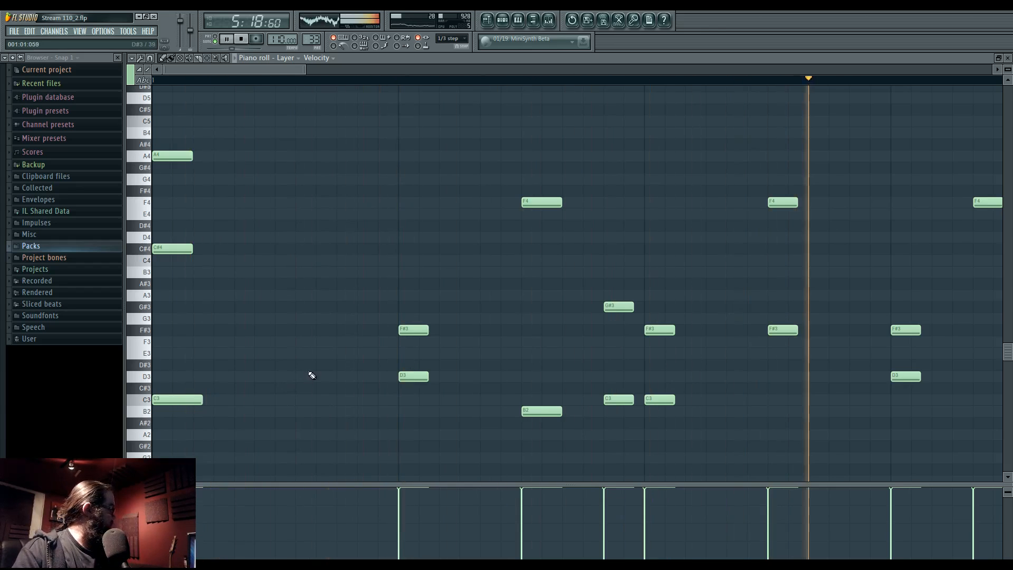
left_click(488, 22)
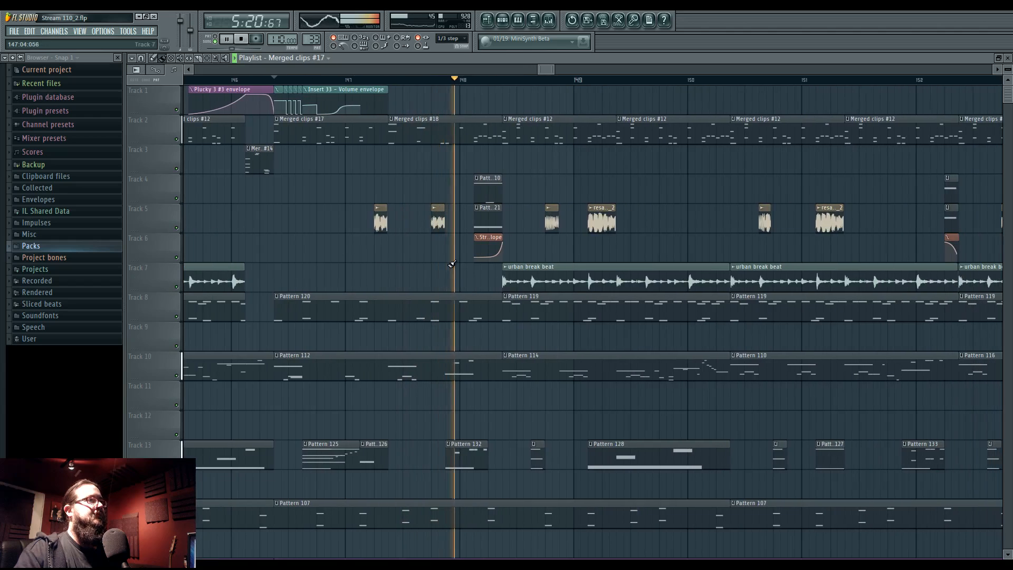
key("space")
scroll(454, 262, "up", 4)
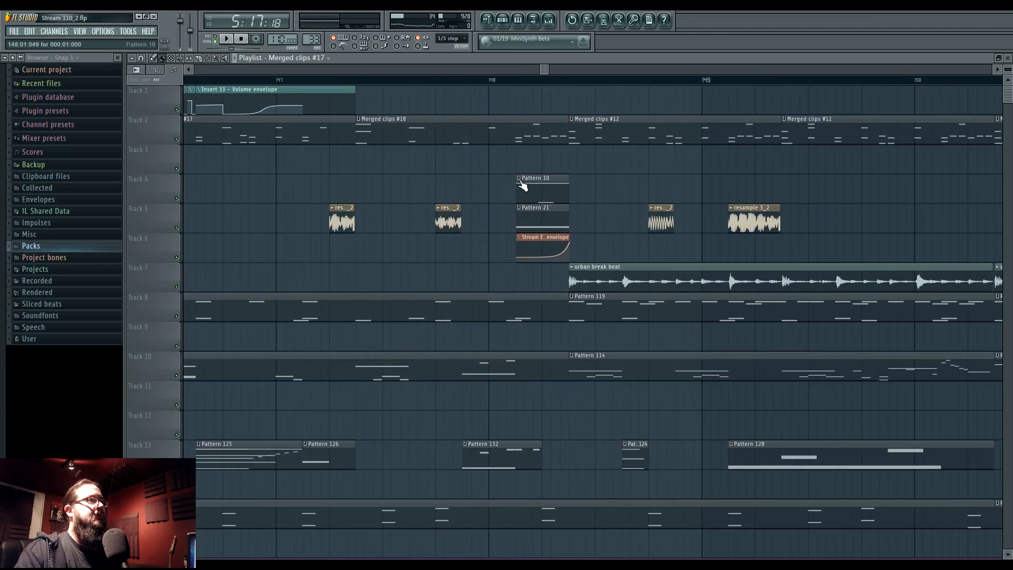
left_click(491, 80)
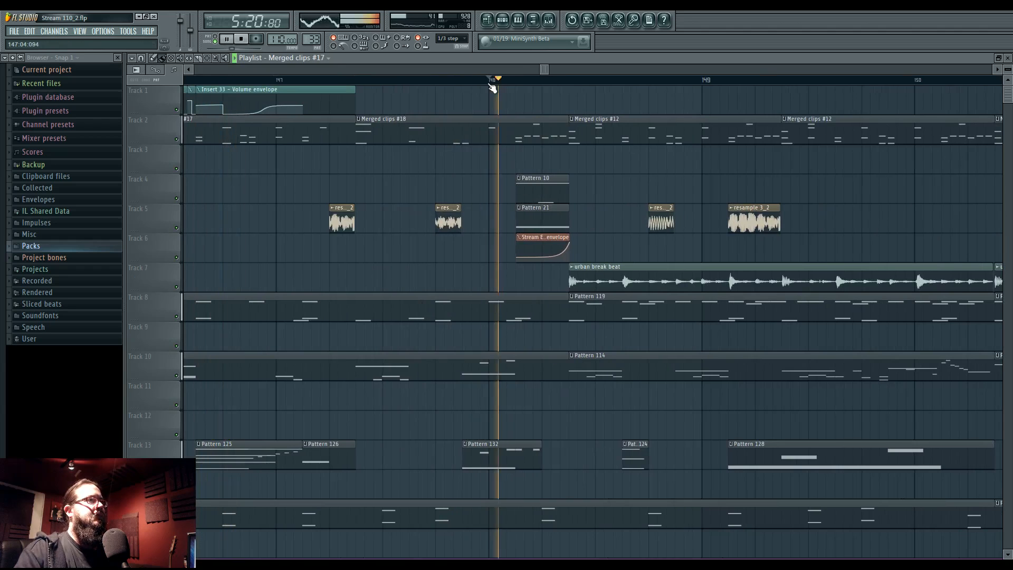
key("space")
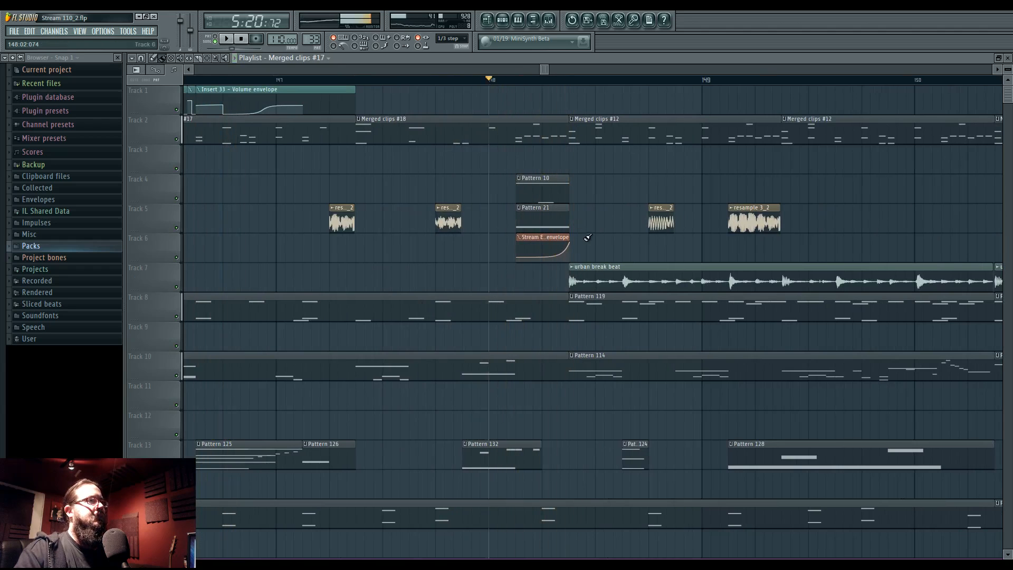
Open Pattern 10 on Track 4, shorten its A4 note and delete its A2 note, and return to the playlist
double_click(534, 189)
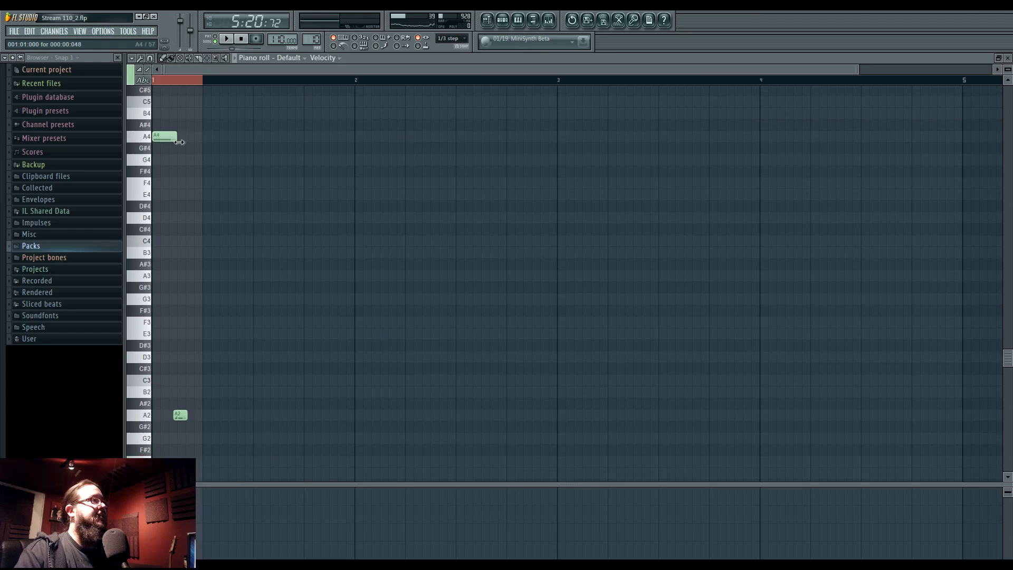
left_click(487, 21)
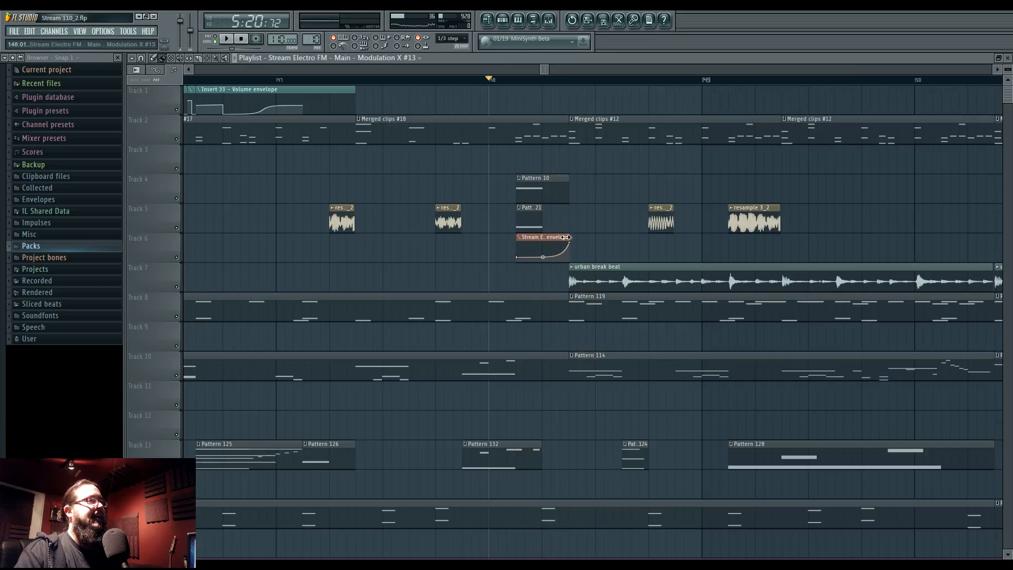
Trim the Stream Electro FM envelope clip on Track 6 to end with the Pattern 21 clip above, and play back the section
key("space")
left_click_drag(570, 242, 542, 239)
key("space")
key("space")
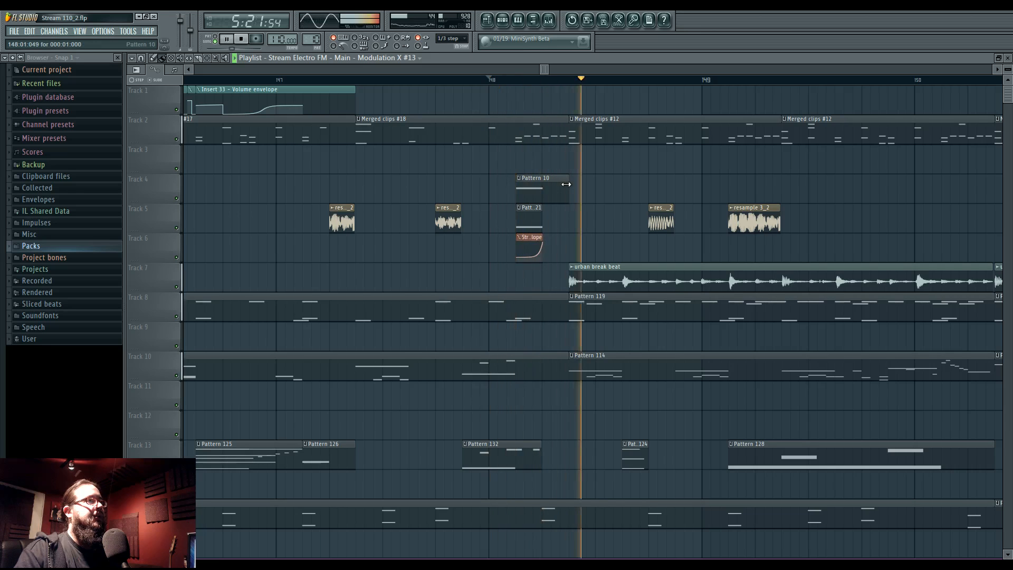
Trim the Pattern 10 clip on Track 4 to end with the Pattern 21 clip below it, and play back the section
scroll(545, 300, "down", 4)
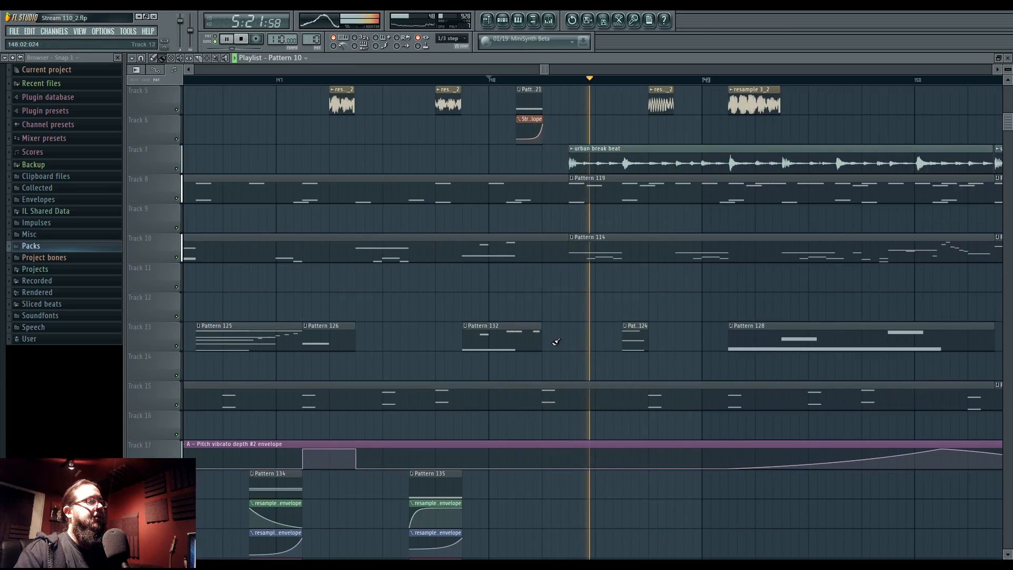
key("space")
key("space")
scroll(548, 295, "up", 4)
scroll(547, 288, "right", 2)
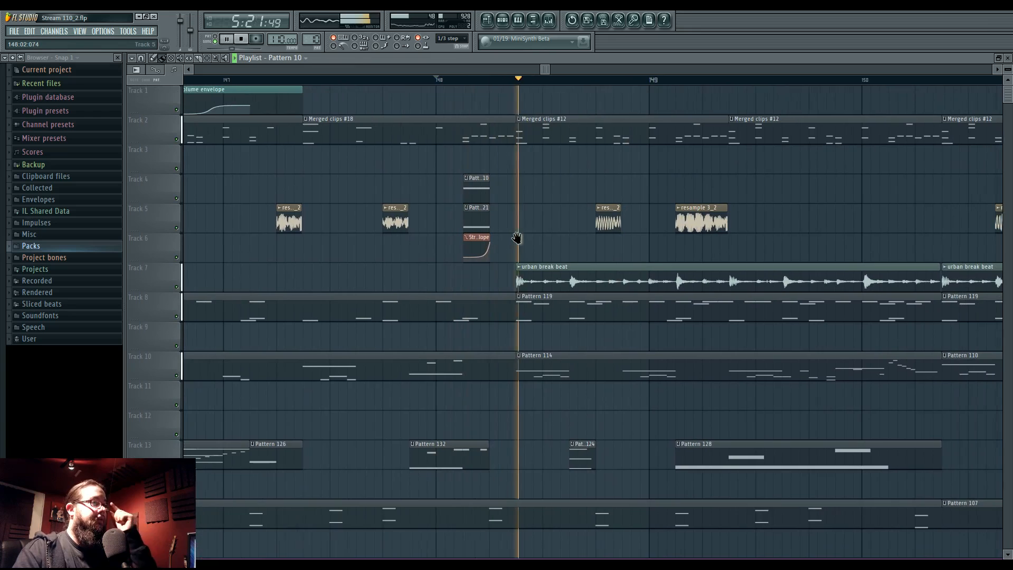
scroll(477, 263, "right", 1)
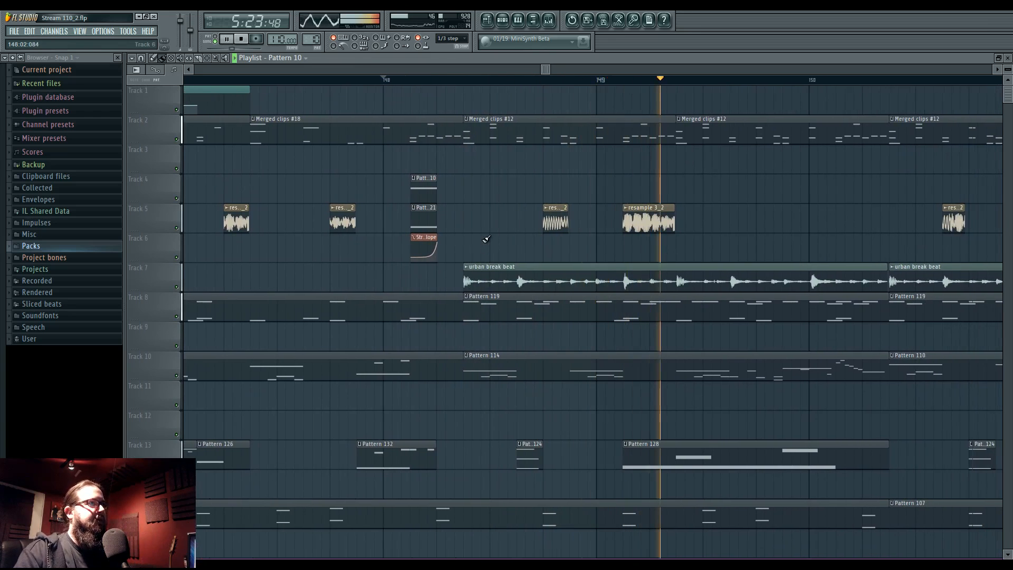
Cut the start of the urban break beat clip on Track 7 into two short separated pieces, with the main clip starting at bar 149
mouse_move(465, 278)
left_mouse_down()
mouse_move(487, 278)
mouse_move(463, 278)
left_mouse_up()
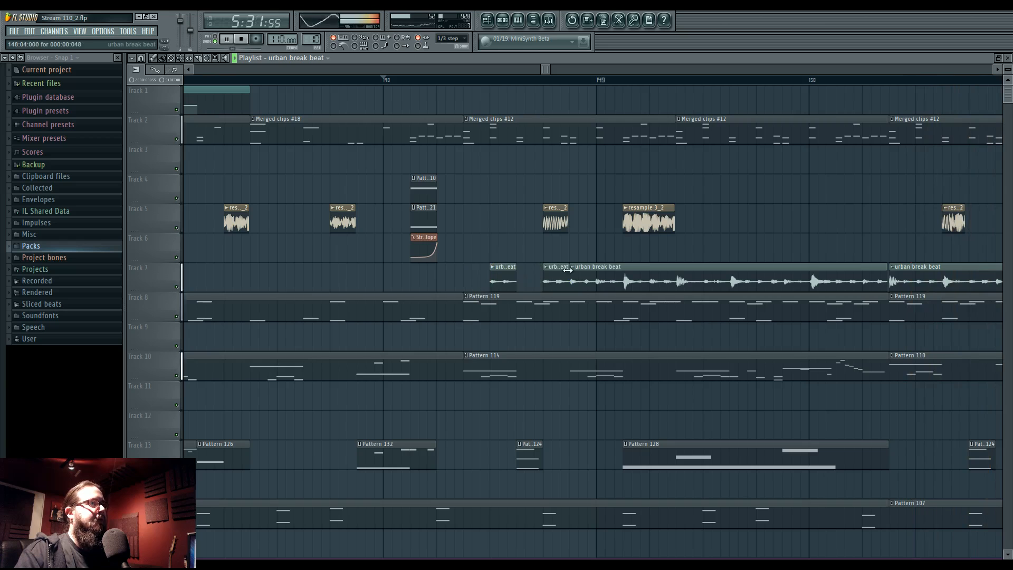
left_click_drag(567, 269, 592, 273)
key("space")
key("space")
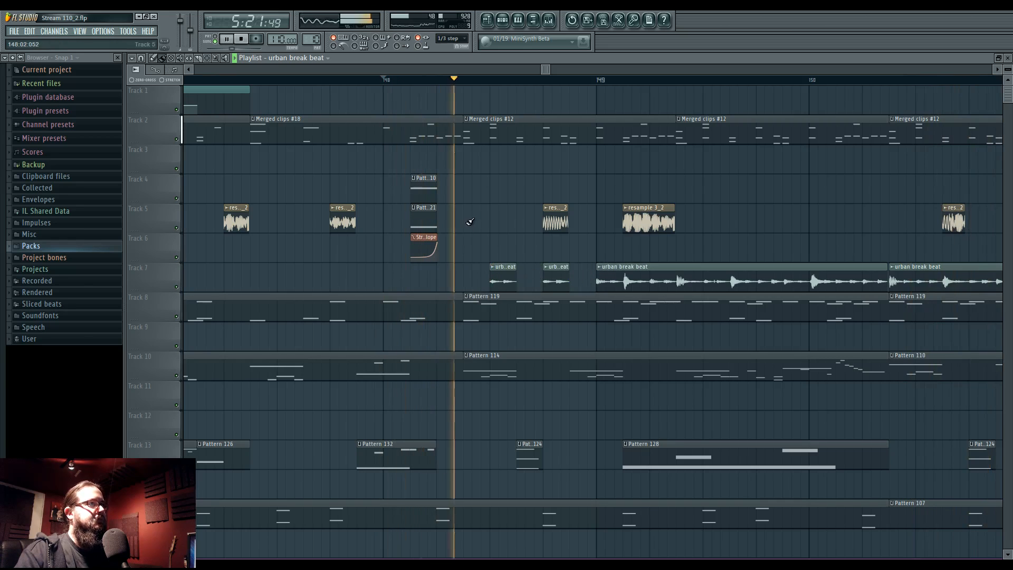
Play back the chopped break beat section from just before bar 148
left_click_drag(525, 229, 641, 226)
left_click(502, 88)
left_click(497, 80)
right_click(515, 101)
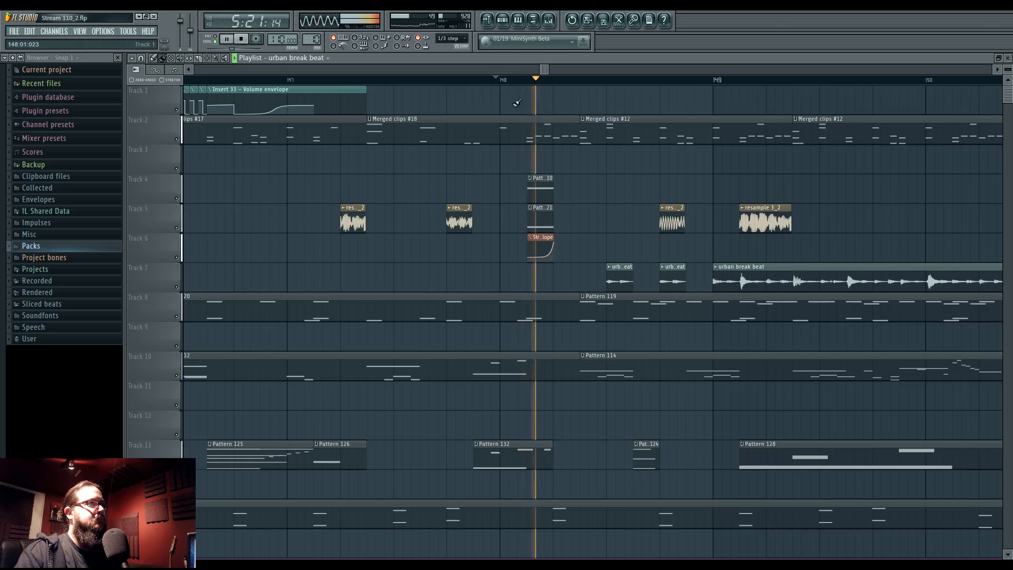
left_click(370, 119)
left_click(393, 177)
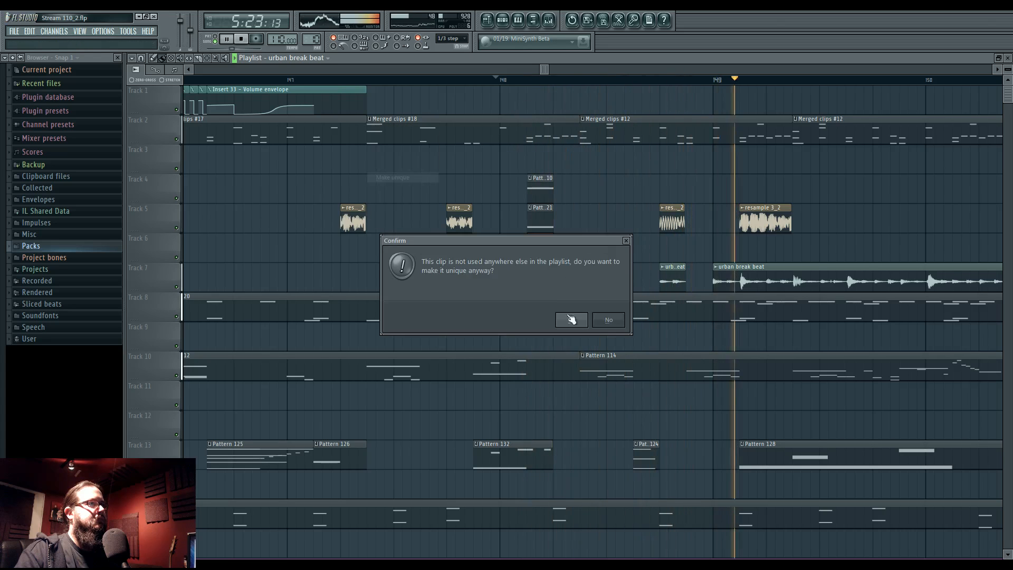
left_click(612, 323)
Open Merged clips #18 in the piano roll and delete the last G#3, F#3 and A4 notes near the end of bar 1
double_click(531, 131)
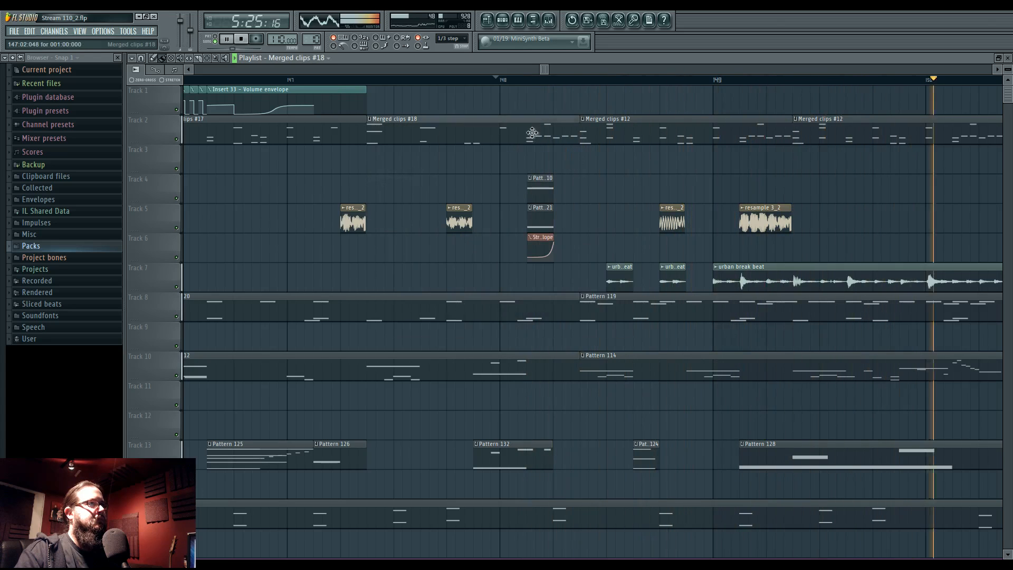
right_click(349, 312)
right_click(340, 312)
right_click(324, 313)
right_click(316, 313)
right_click(332, 335)
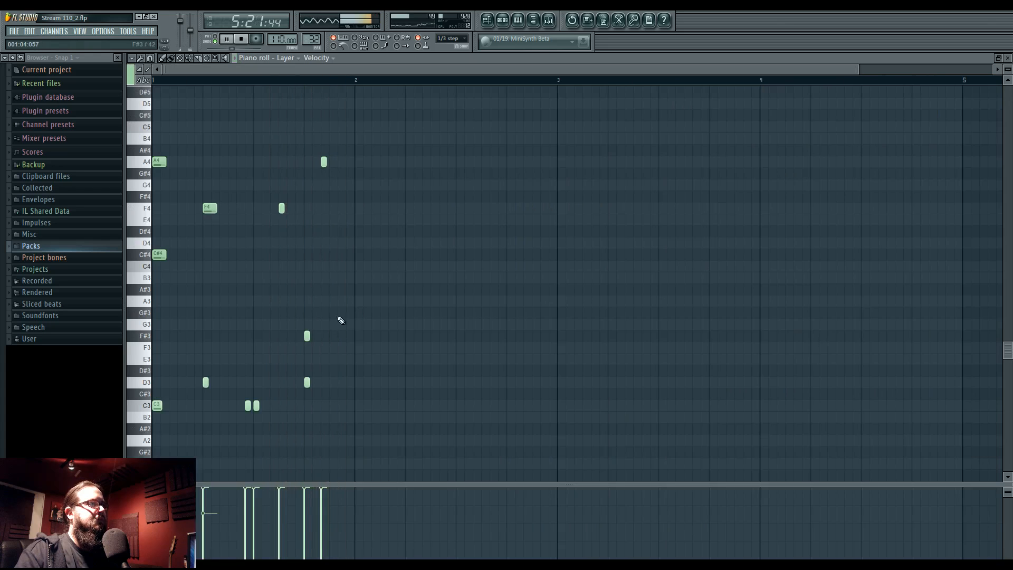
right_click(324, 163)
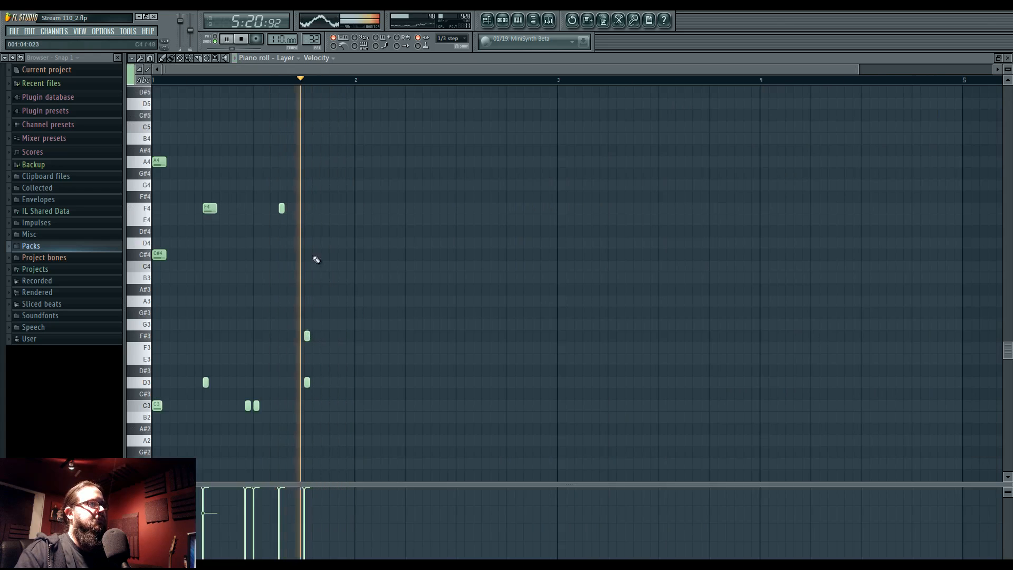
Add aligned F4 and C3 notes at full velocity near the end of bar 1, and return to the playlist
left_click(315, 209)
left_click_drag(335, 209, 320, 209)
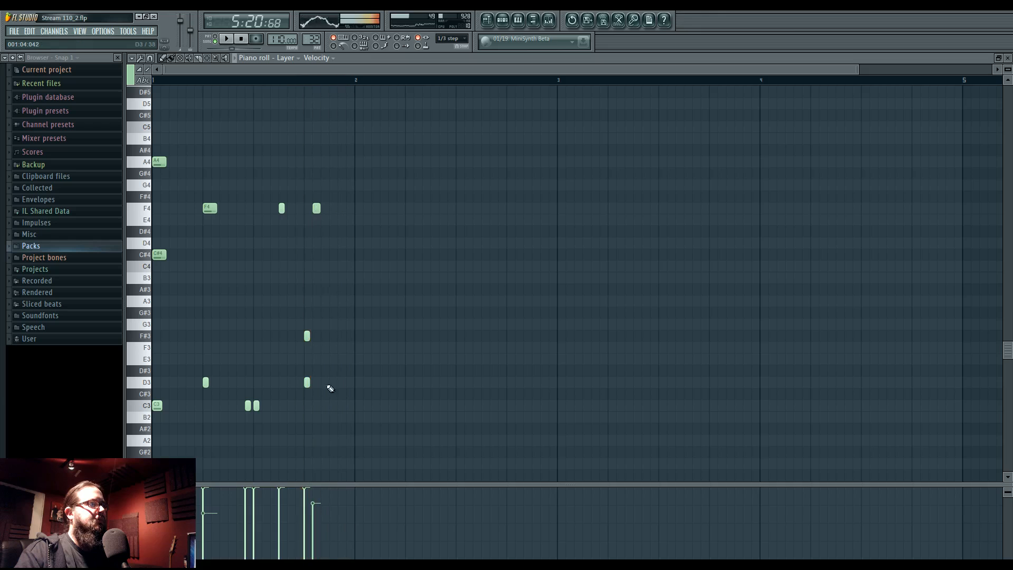
left_click_drag(333, 494, 315, 478)
left_click_drag(316, 211, 333, 212)
left_click(334, 406)
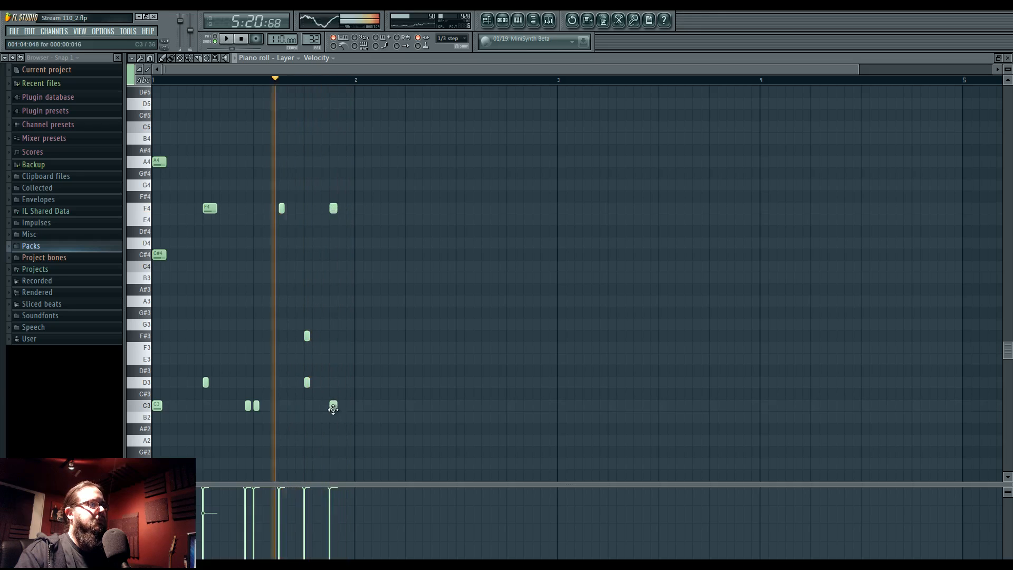
key("space")
key("F5")
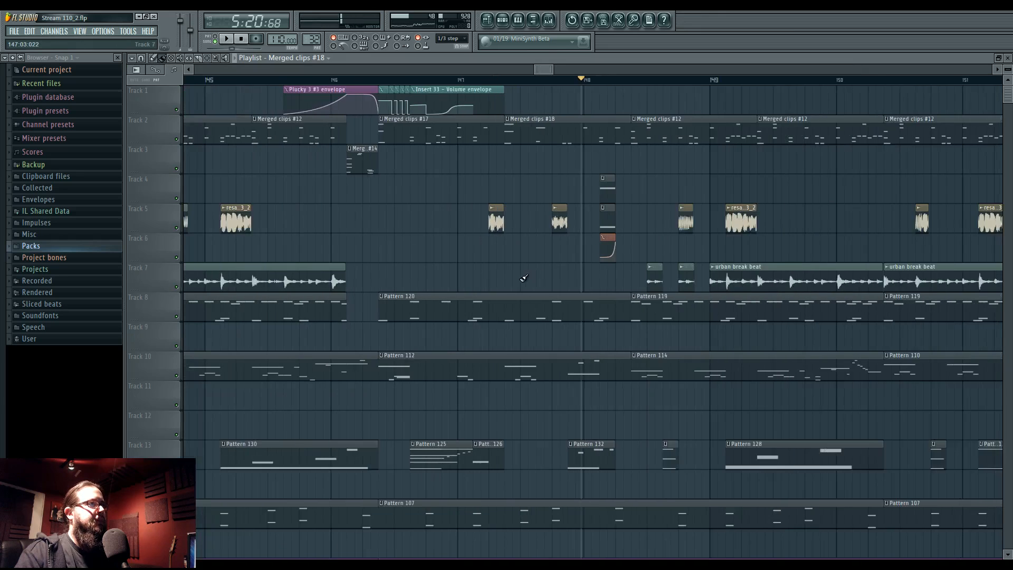
Play back the transition around bars 146 to 149, restarting from where Merged clips #18 begins
key("space")
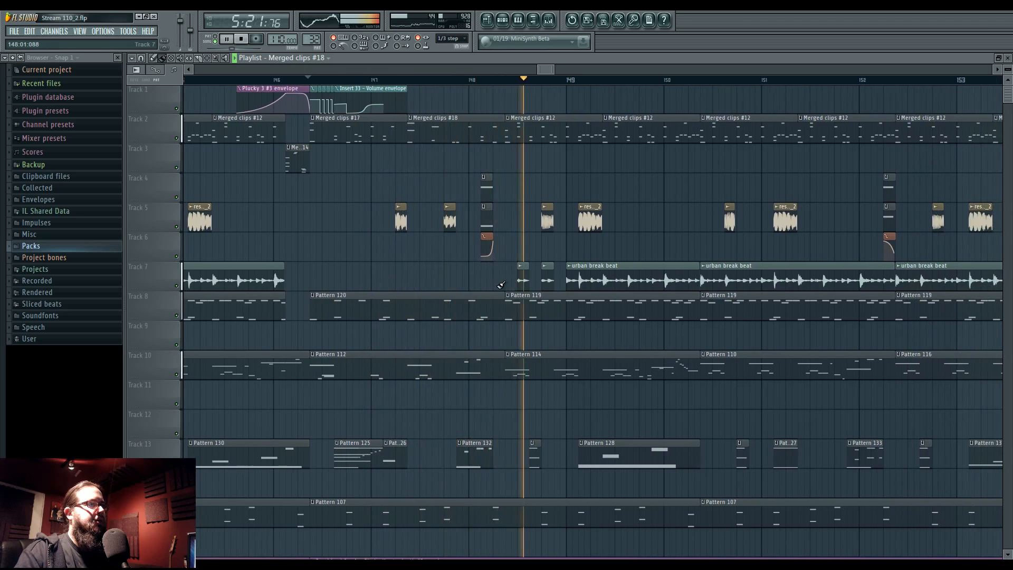
scroll(491, 278, "up", 2)
key("space")
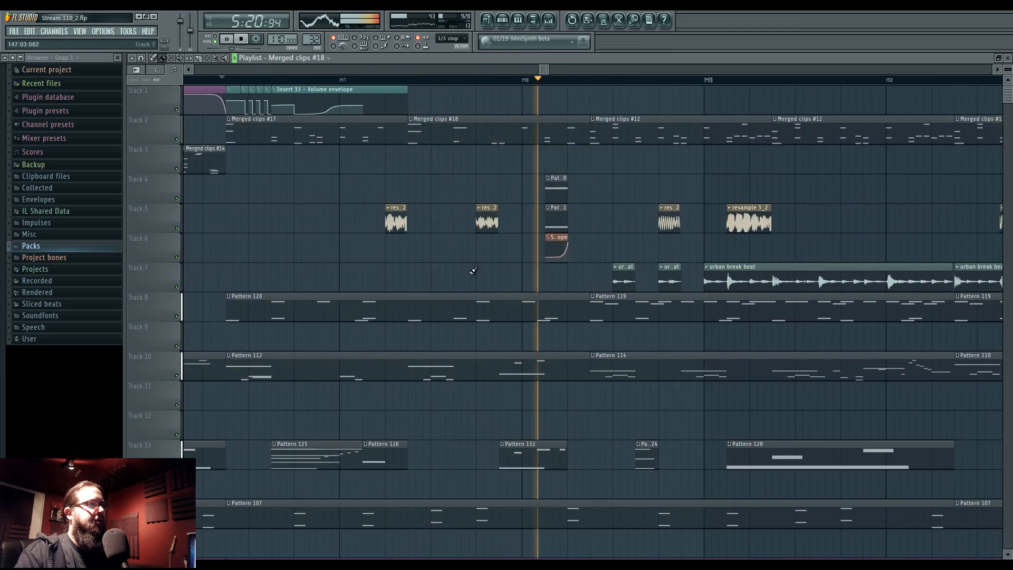
left_click(410, 79)
key("space")
key("space")
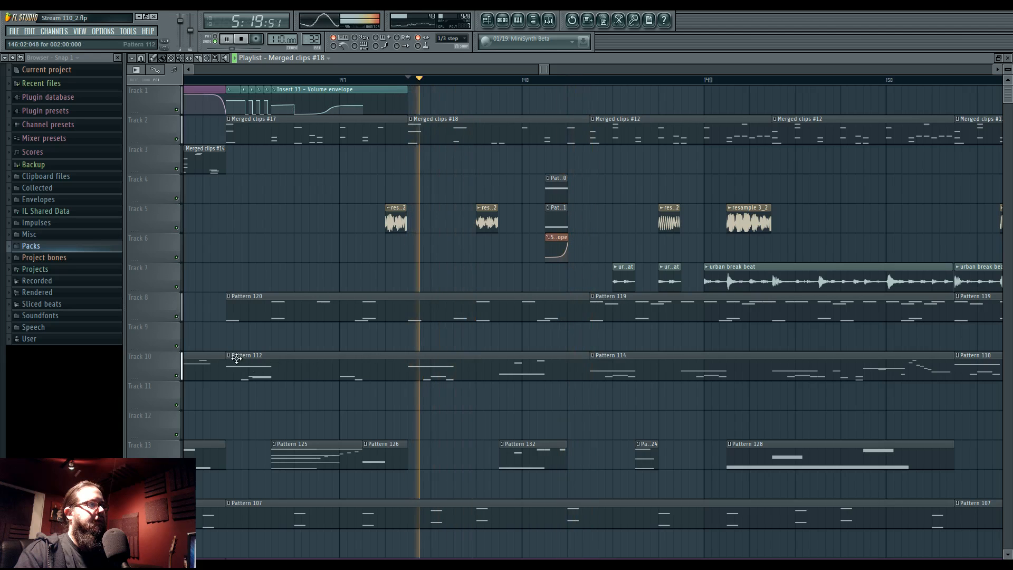
Open Pattern 112 on Track 10 in the piano roll and play it from bar 2
double_click(236, 358)
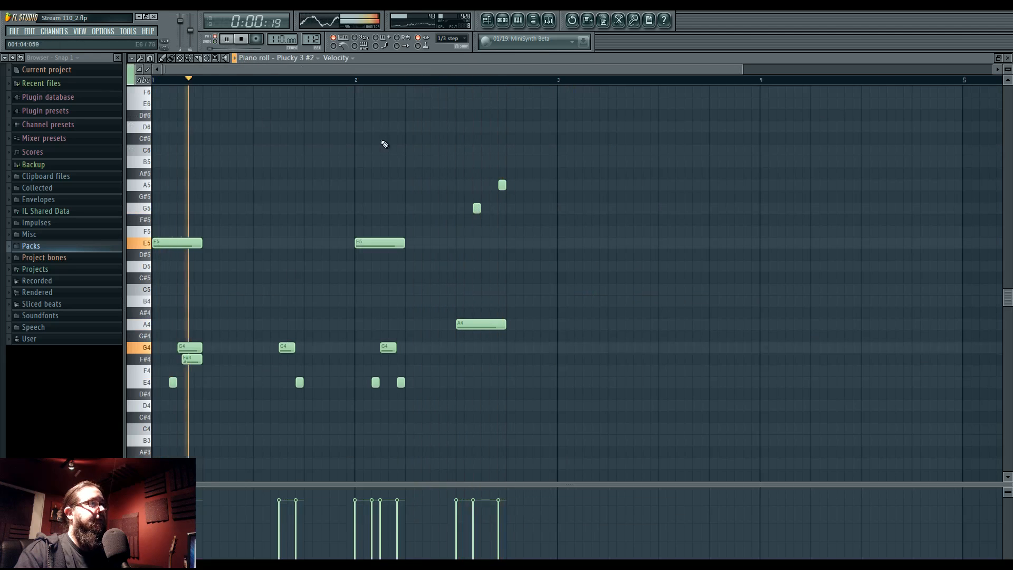
key("space")
scroll(397, 341, "up", 2)
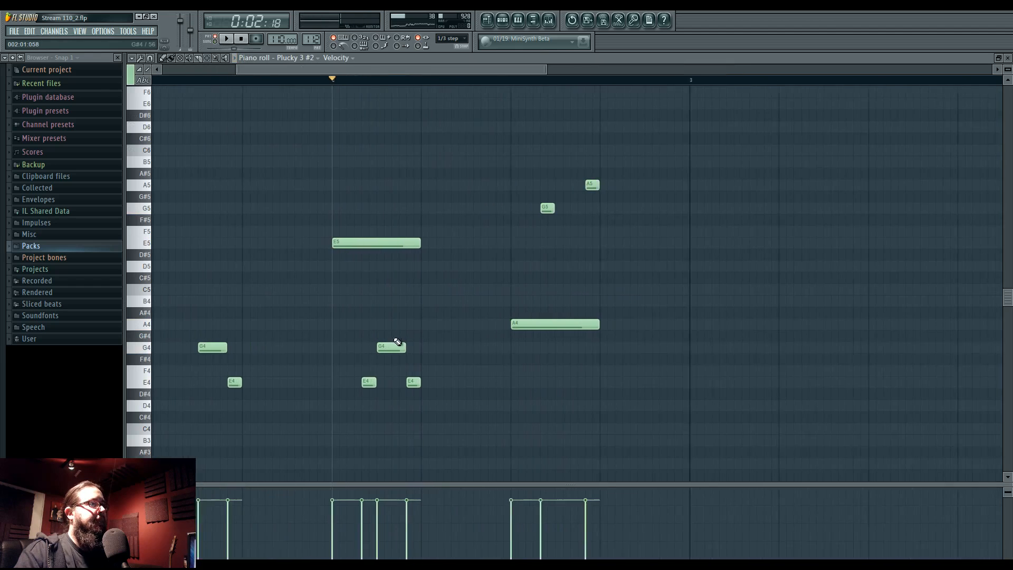
scroll(382, 380, "up", 1)
key("space")
Try halving the two E4 notes at the start of bar 2 and replay the phrase
left_click_drag(423, 383, 415, 383)
key("space")
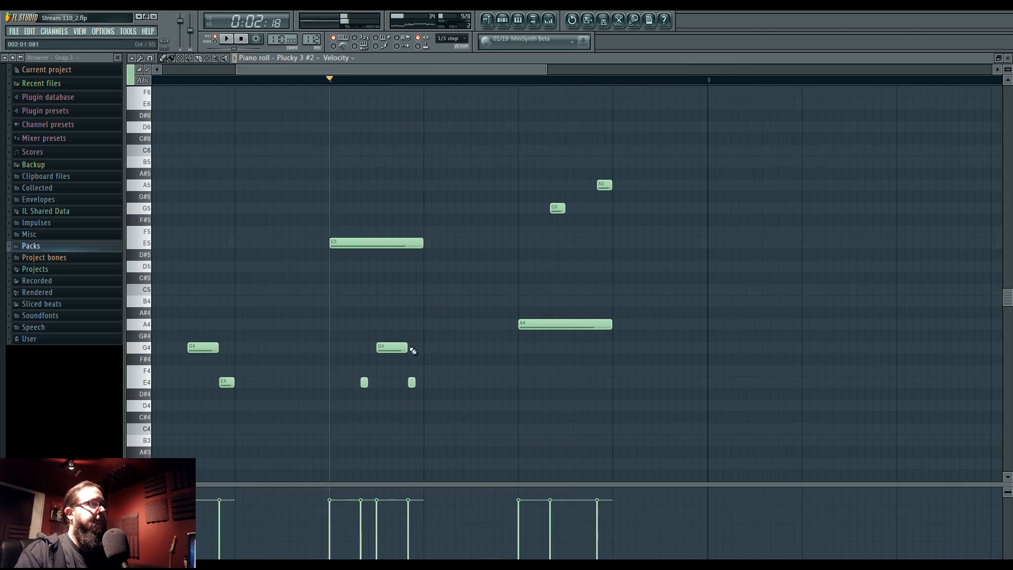
key("space")
key("space")
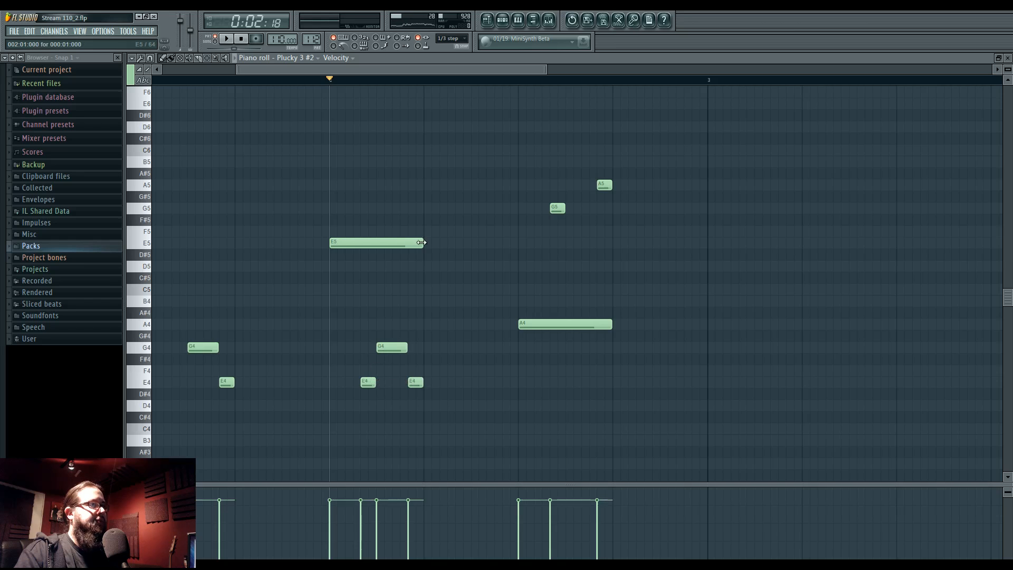
Shorten the E5 note in bar 2 to the start of the first E4, and the following E4, G4 and E4 notes to 8 ticks each
left_click_drag(365, 247, 360, 247)
key("space")
key("space")
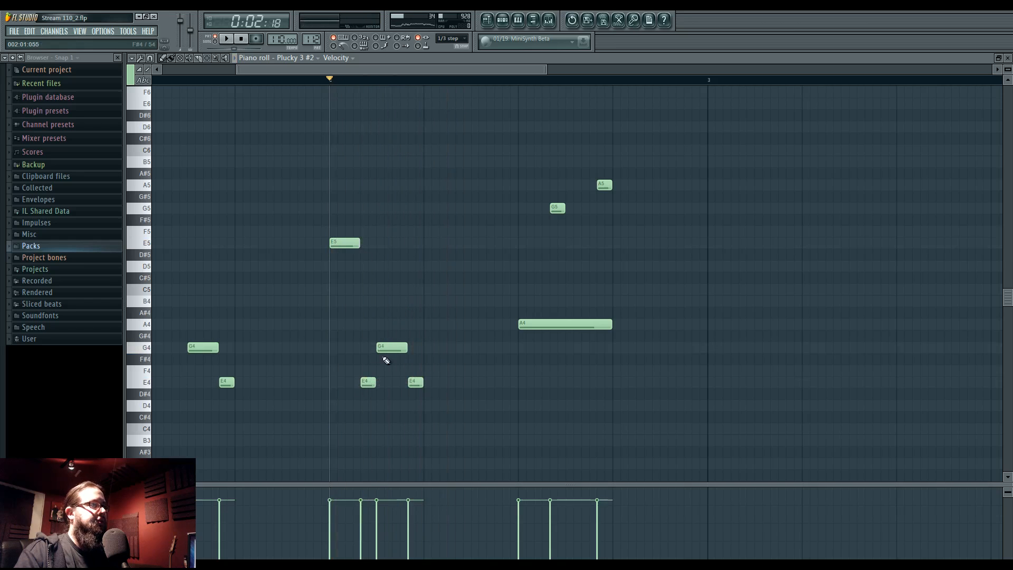
key("space")
left_click_drag(375, 382, 414, 383)
key("space")
key("space")
key("space")
key("space")
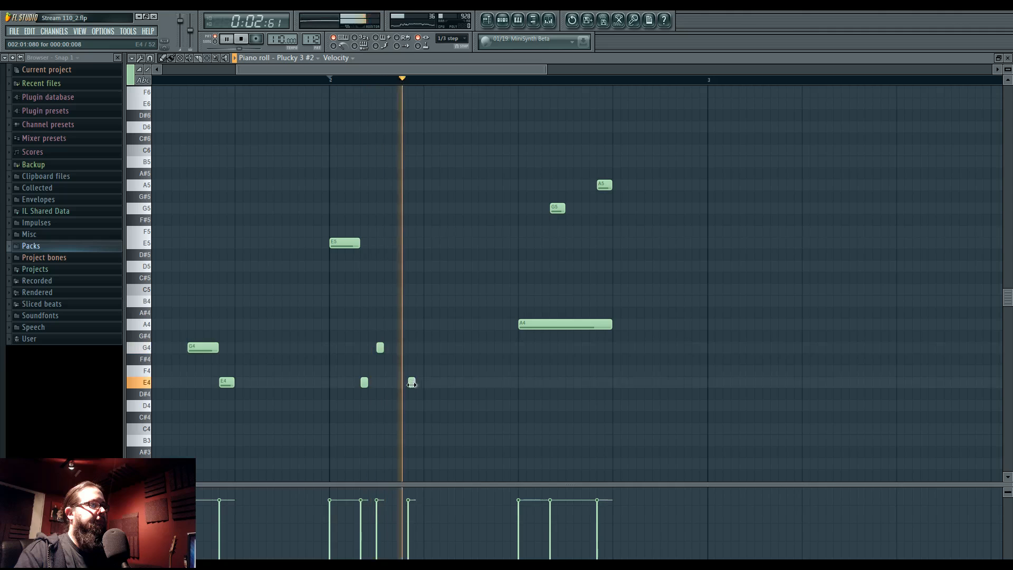
Try an extra G4 note before the second short E4 in bar 2, and replay the phrase
key("space")
key("space")
left_click(398, 351)
right_click(399, 351)
key("space")
key("space")
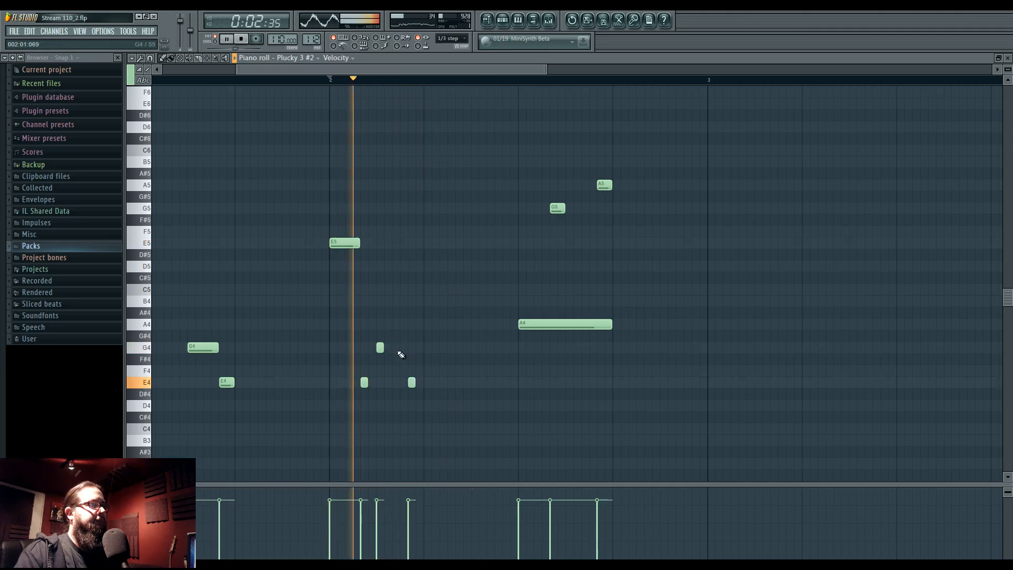
Shorten the E5 note at the start of bar 2 to half its length and replay the phrase
left_click_drag(358, 245, 342, 245)
key("space")
key("space")
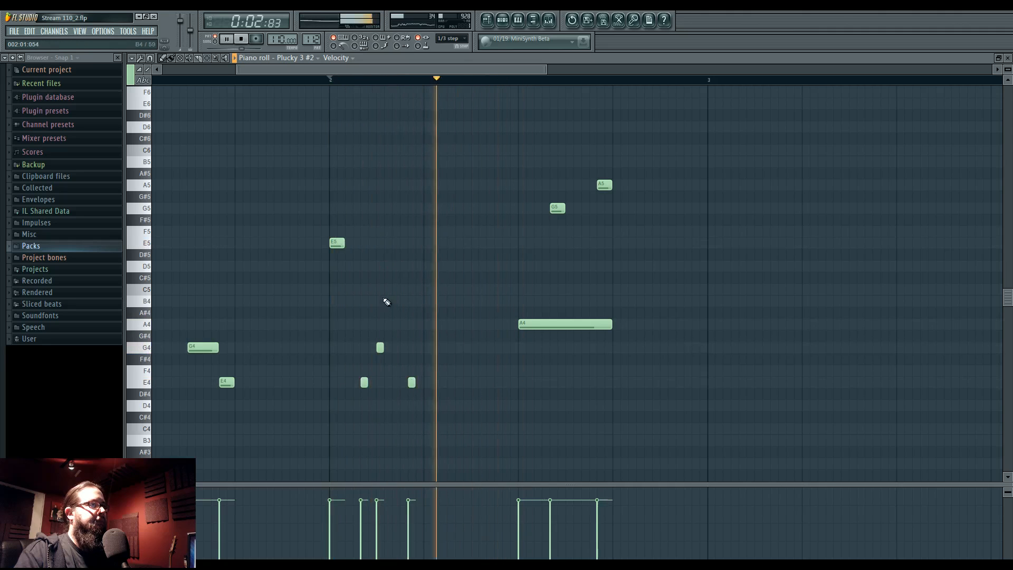
Return to the playlist and play back the arrangement from just before bar 147
key("F5")
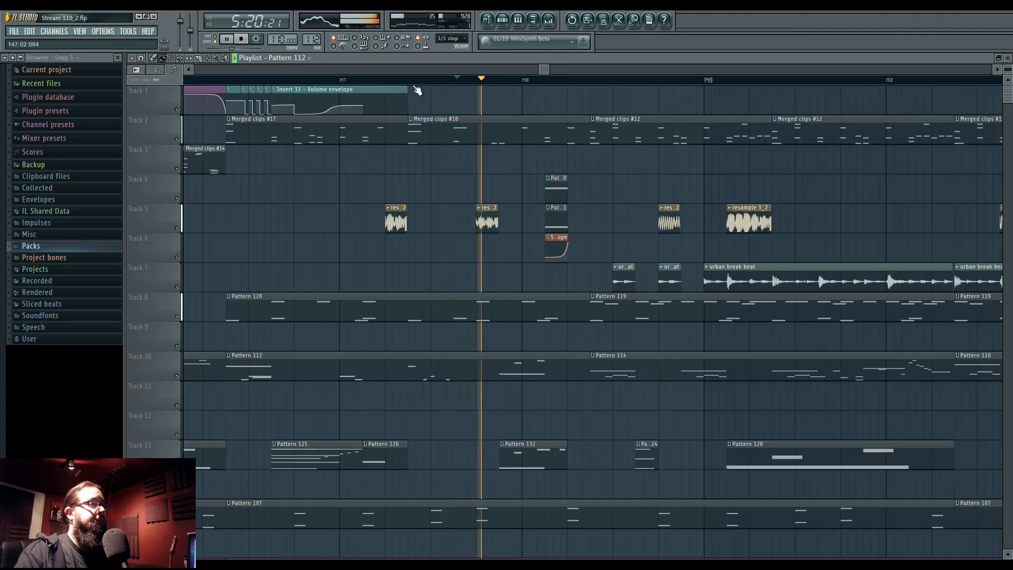
key("l")
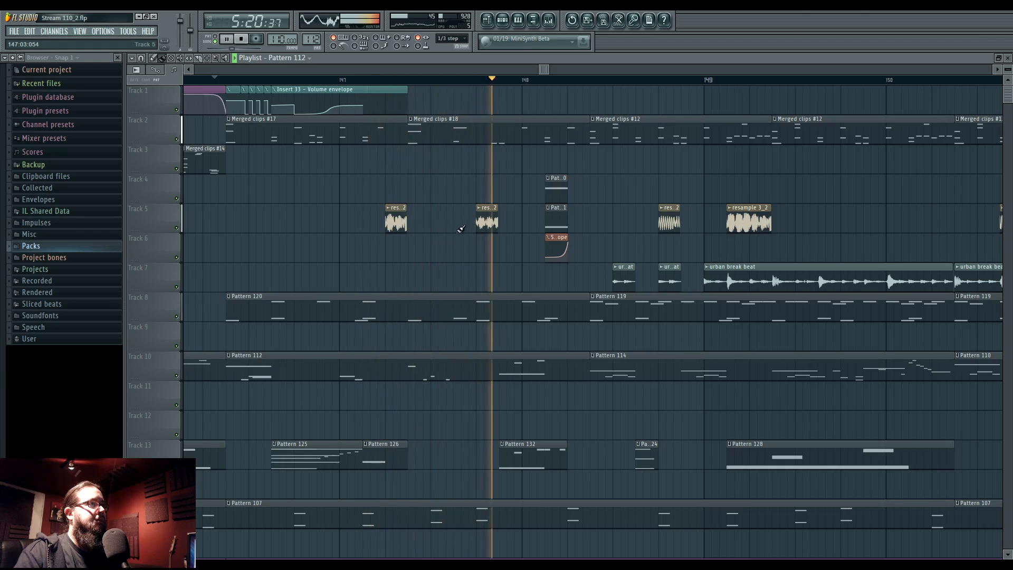
left_click(298, 80)
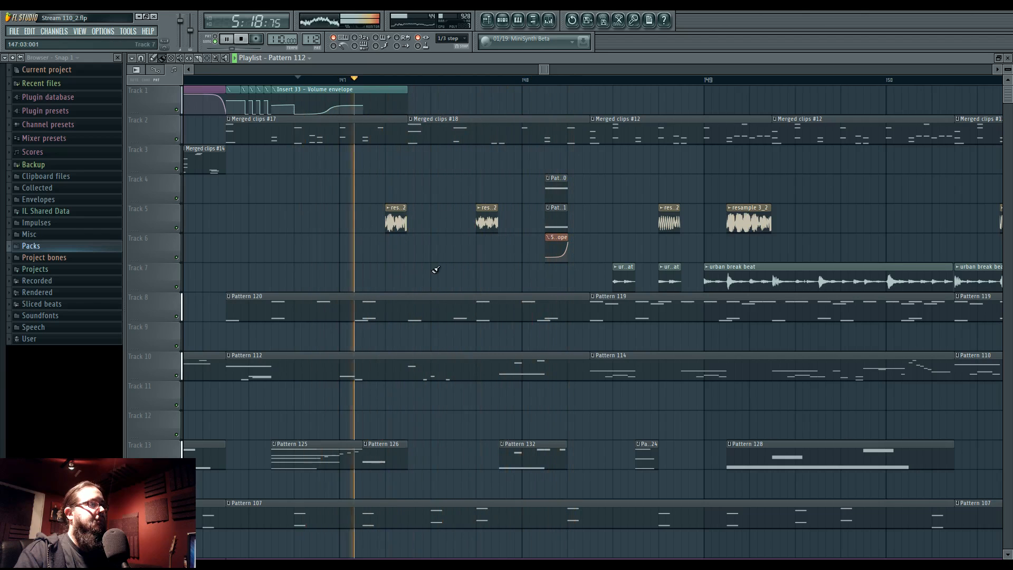
Make the Pattern 107 clip on Track 15 unique and open it in the piano roll
left_click_drag(525, 275, 389, 389)
left_click(363, 393)
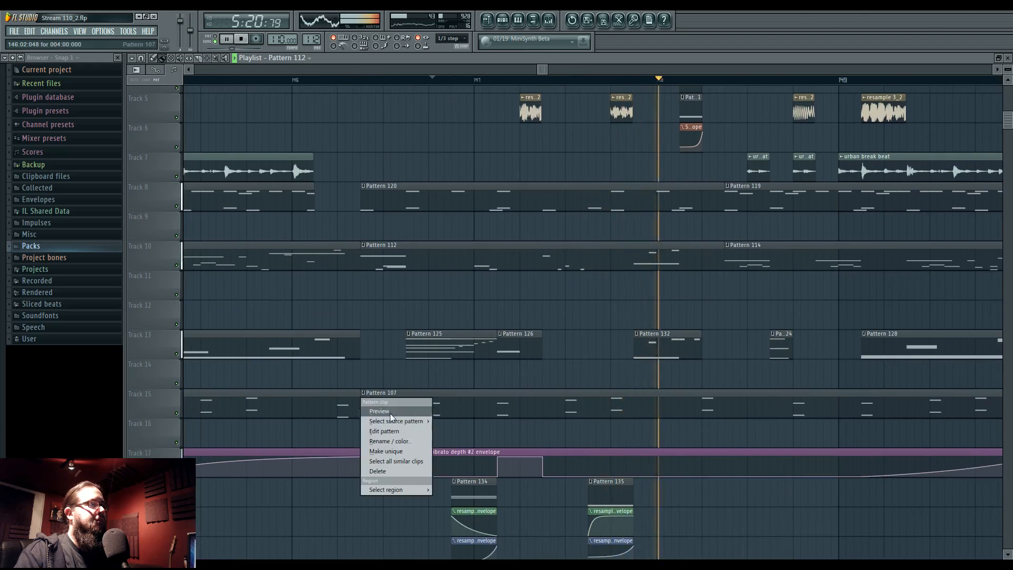
left_click(397, 451)
double_click(543, 401)
scroll(348, 327, "down", 2)
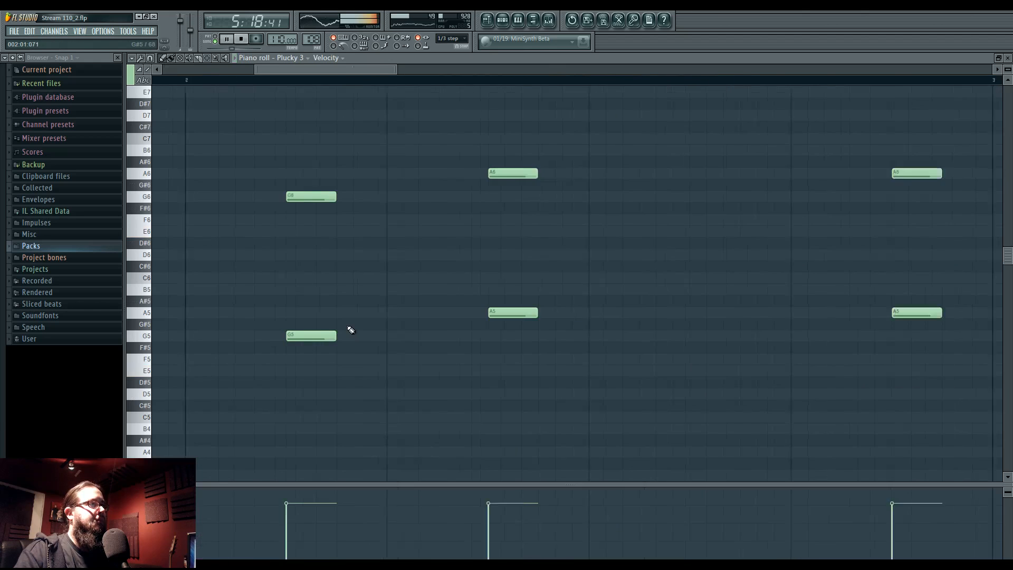
Rework the G5 and G6 notes in the first beat of bar 2 into a rising run of short G5, G6 and G7 notes
left_click_drag(375, 282, 409, 341)
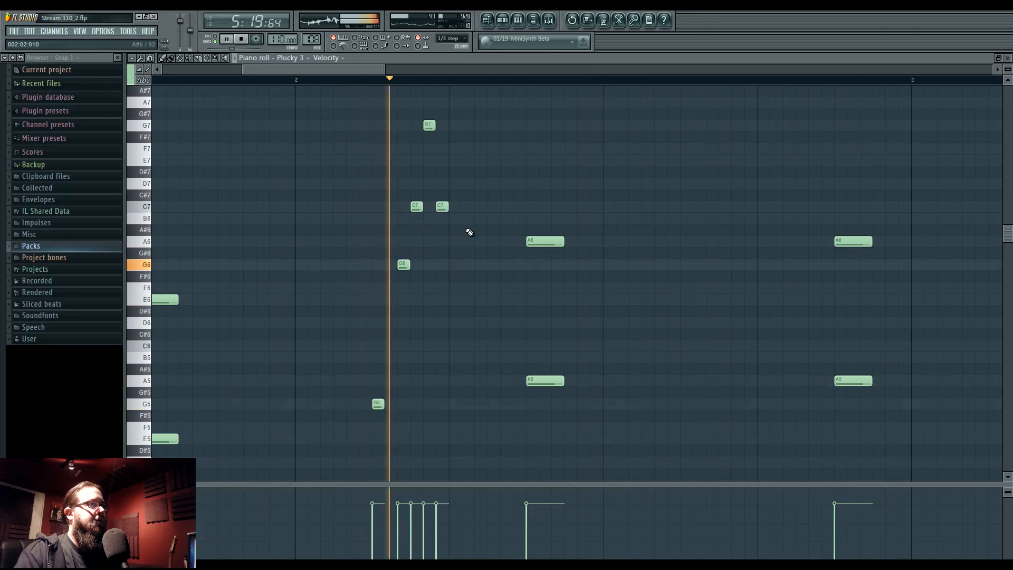
key("space")
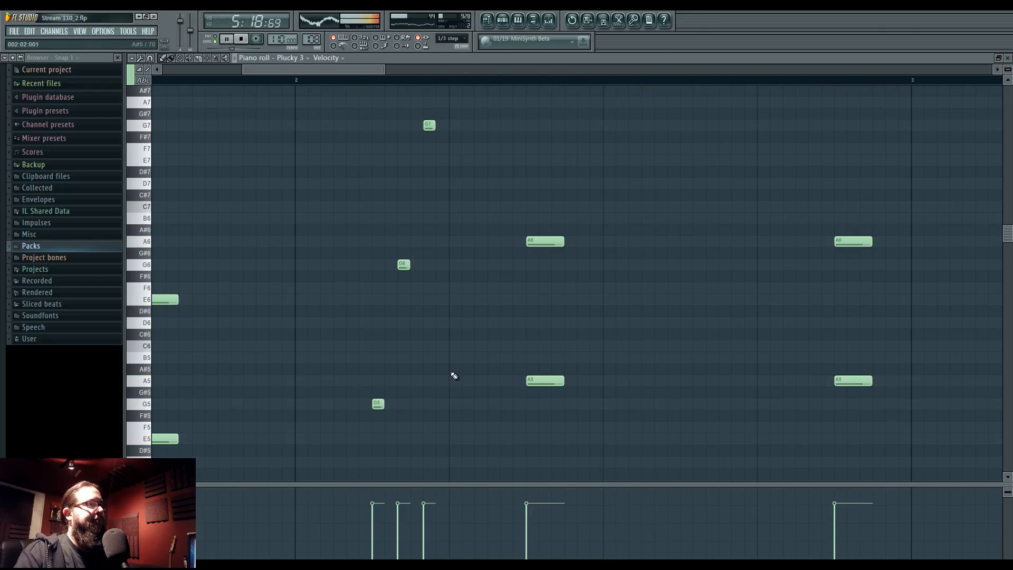
key("space")
Continue the run through beat 2 with short G6, G5 and G6 notes leading into the A5 and A6 notes, and replay it
left_click(455, 264)
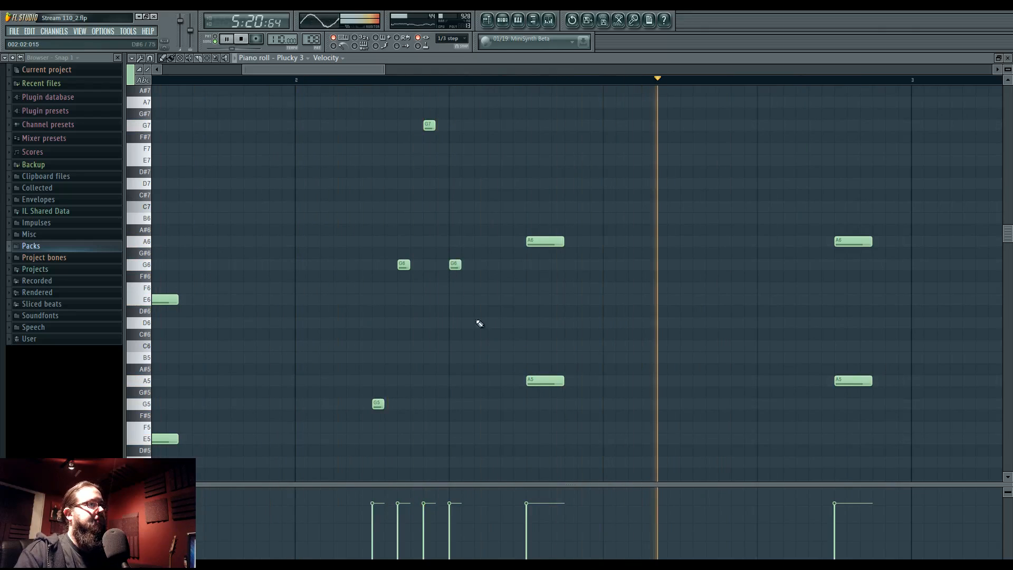
left_click(481, 404)
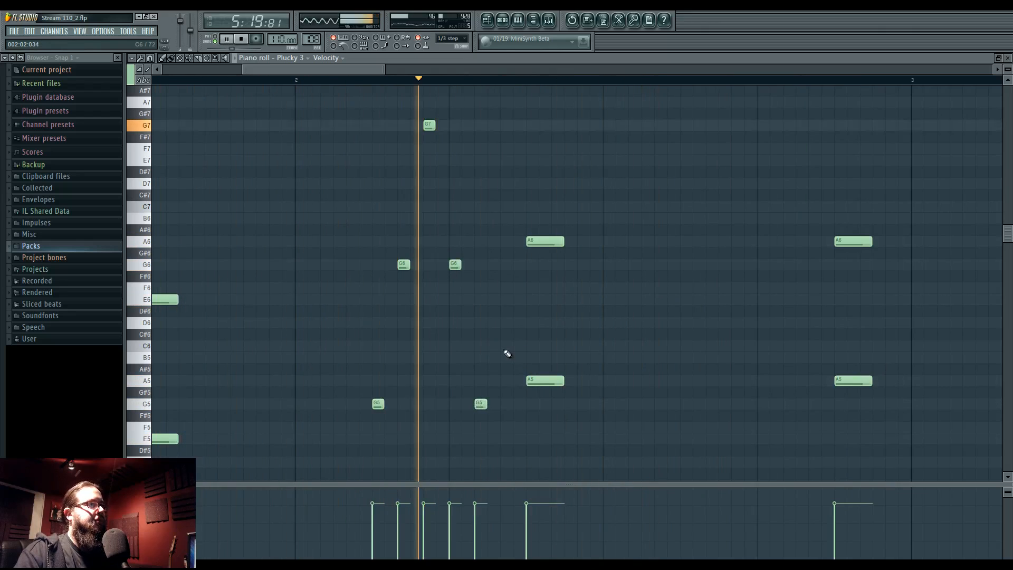
key("space")
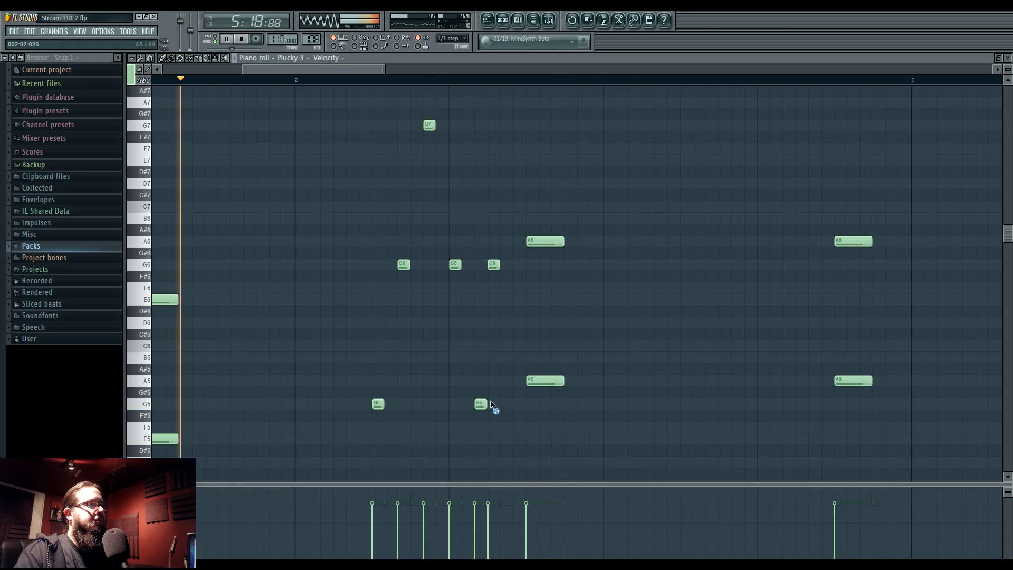
right_click(483, 404)
right_click(493, 265)
key("space")
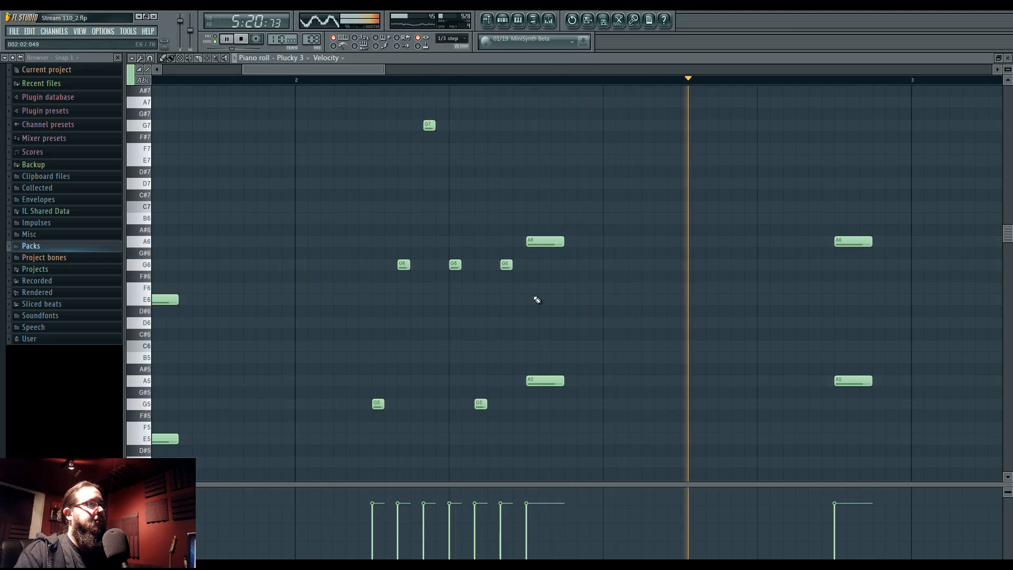
Return to the playlist and play back the arrangement from just before bar 148
key("F5")
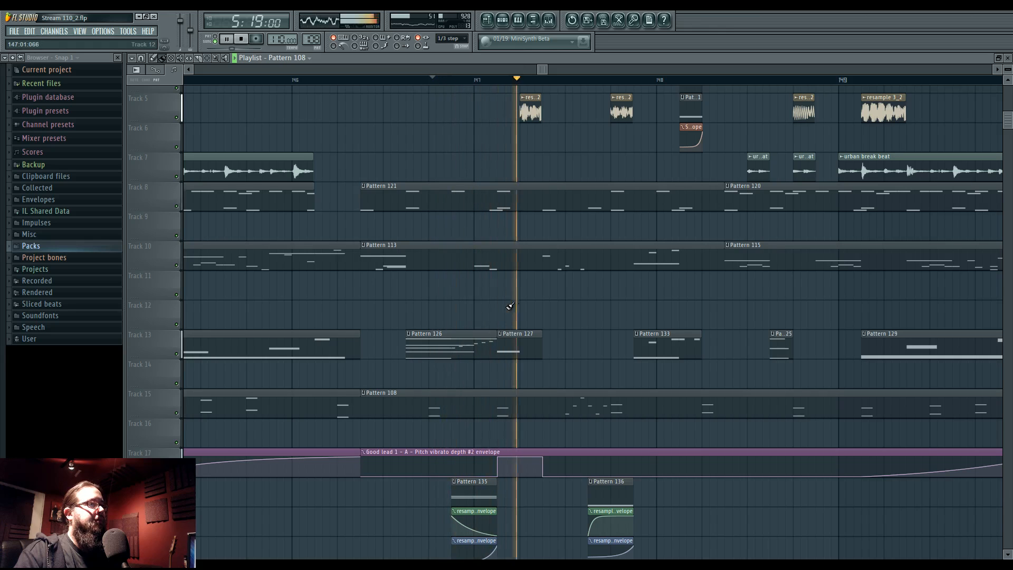
left_click_drag(510, 306, 377, 376)
left_click(460, 81)
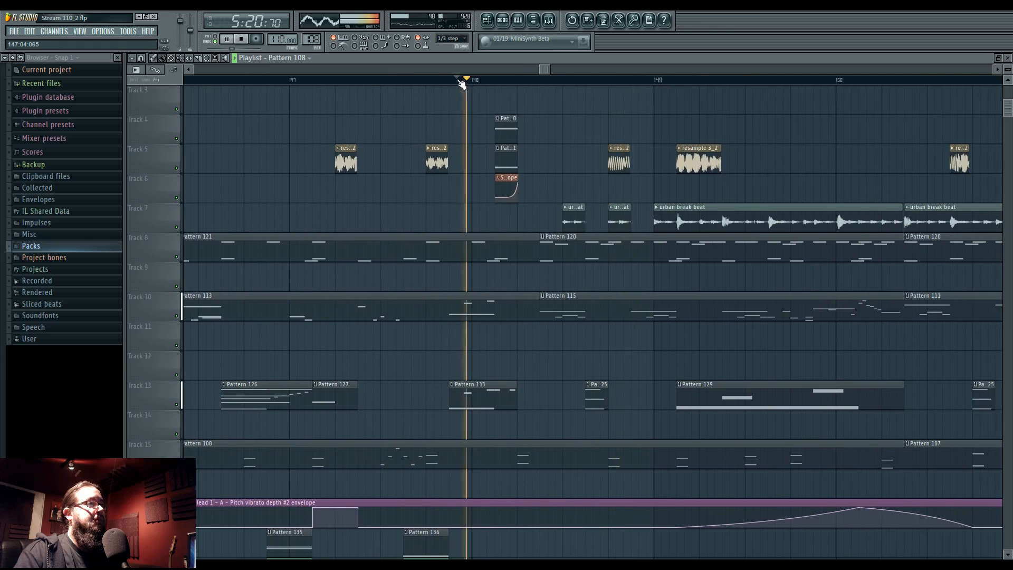
key("space")
key("space")
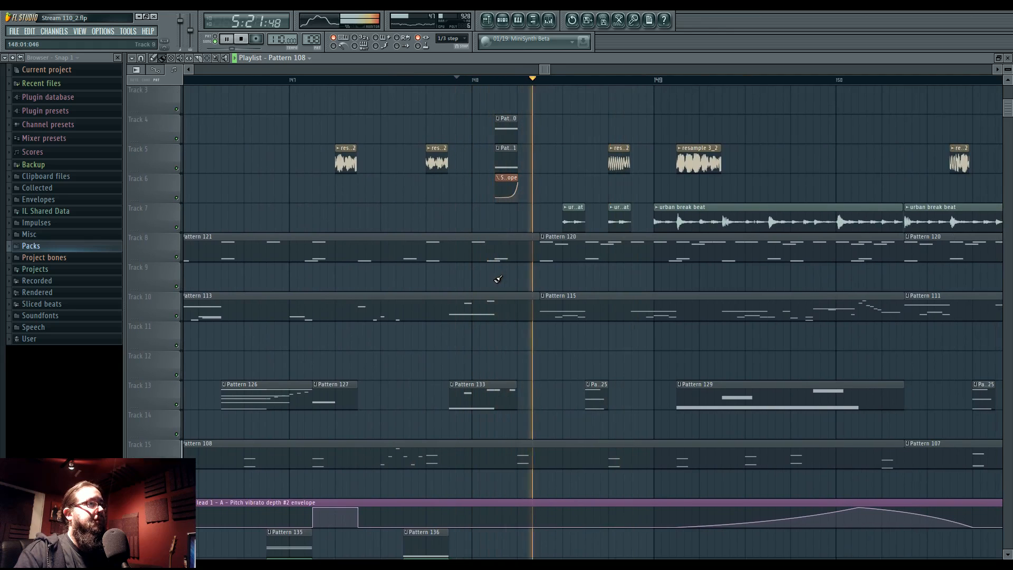
Open the Pattern 10 clip on Track 4 in the piano roll without making a separate unique copy of it
key("space")
scroll(502, 276, "up", 4)
left_click(486, 120)
left_click(511, 178)
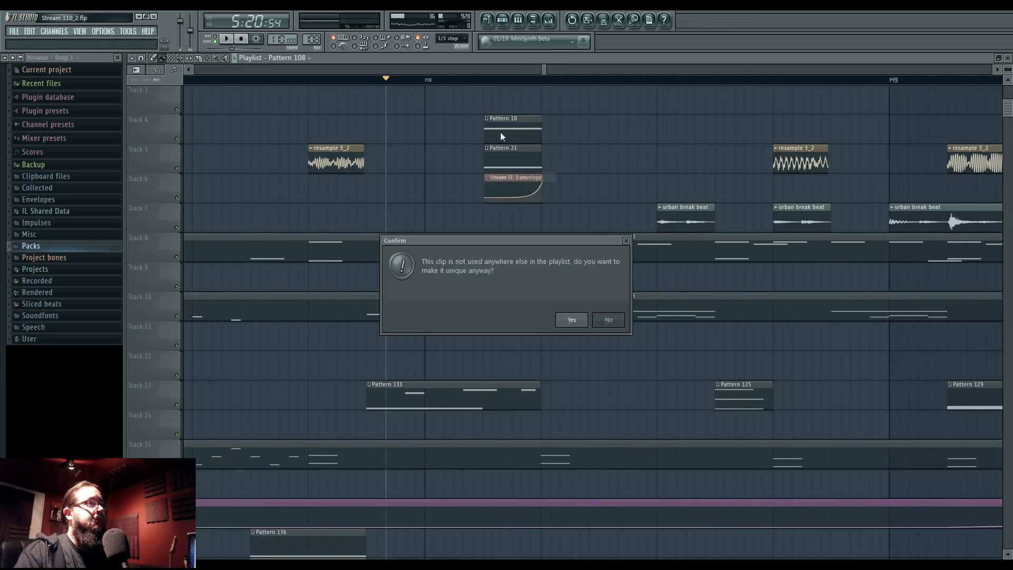
left_click(606, 322)
double_click(513, 135)
Rework Pattern 10 into two short, separated A4 notes within its clip length, and replay it in the playlist
key("space")
scroll(152, 317, "up", 4)
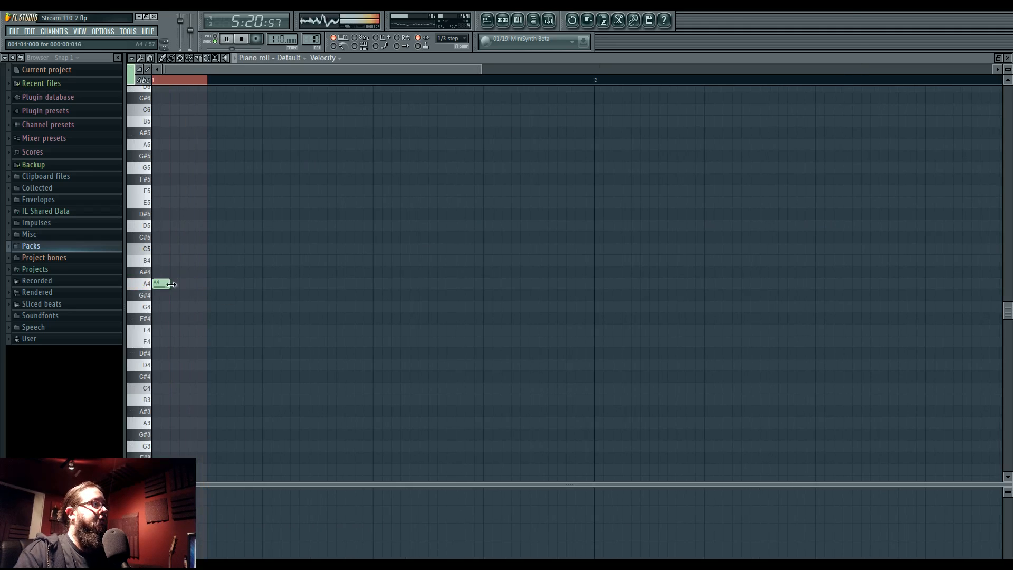
key("space")
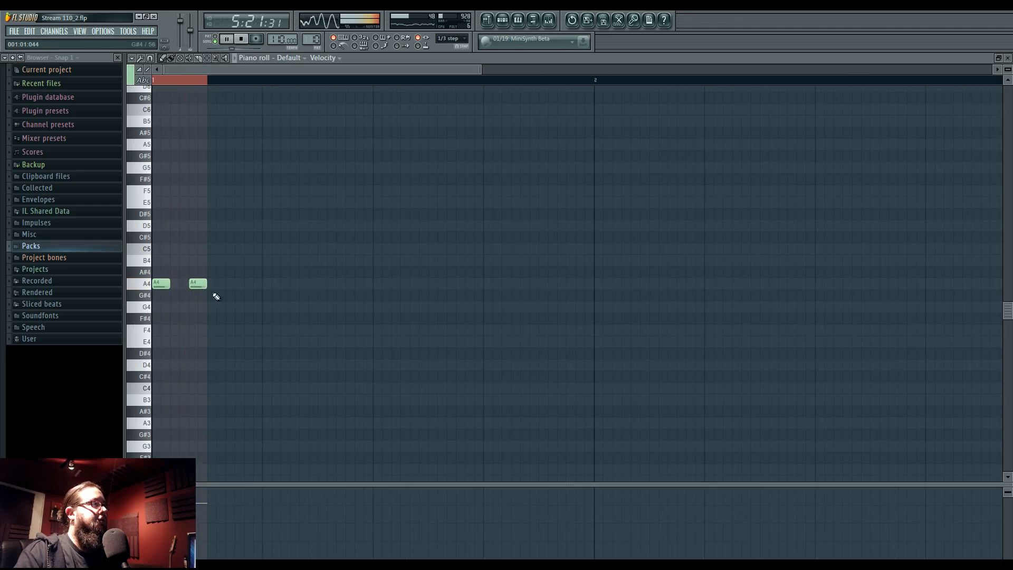
left_click(500, 21)
left_click(488, 20)
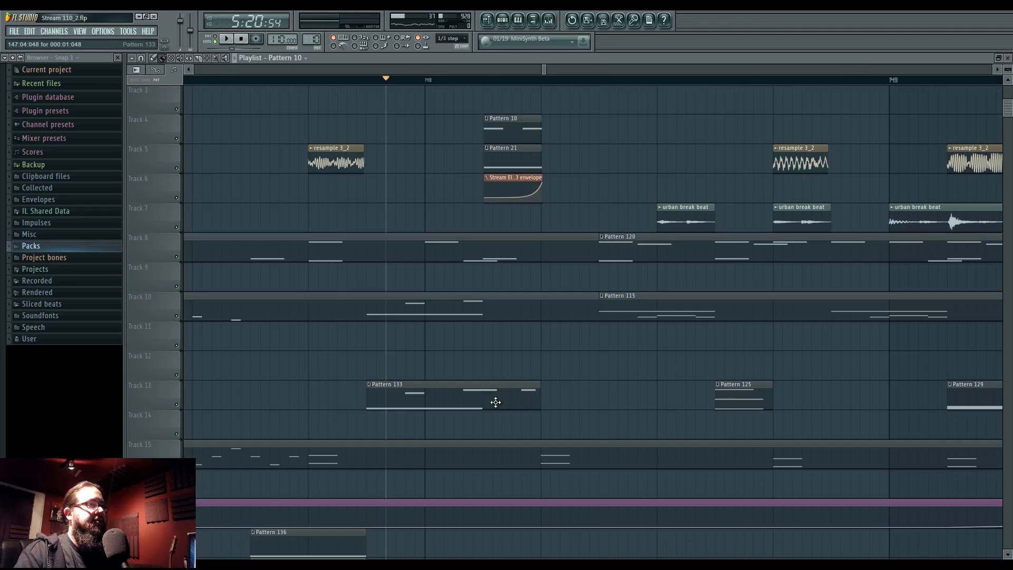
key("space")
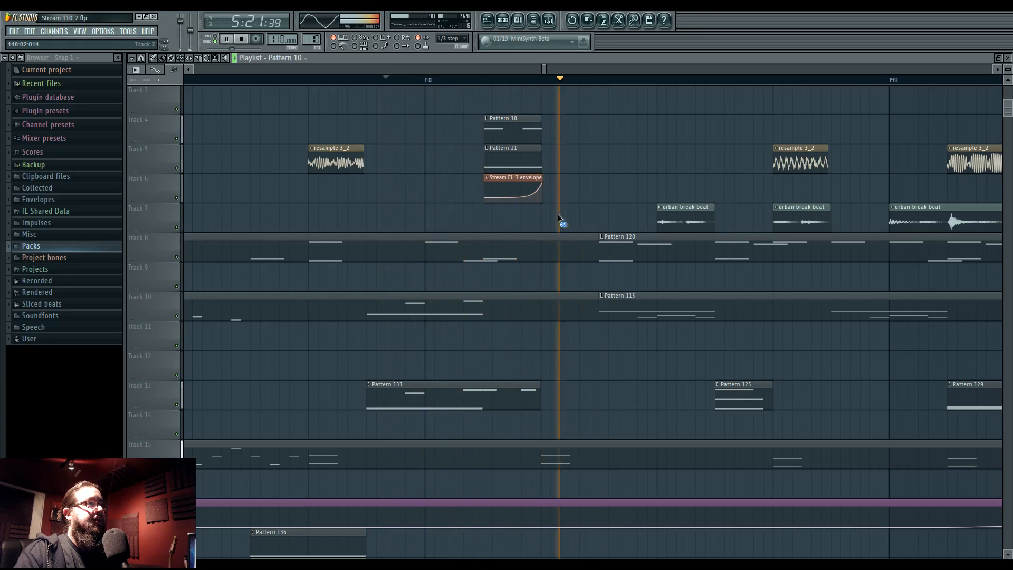
Place a short resample 3_2 audio clip on Track 3 at 148:02, right after the Pattern 10 clip
scroll(576, 174, "up", 1)
left_click_drag(576, 174, 570, 294)
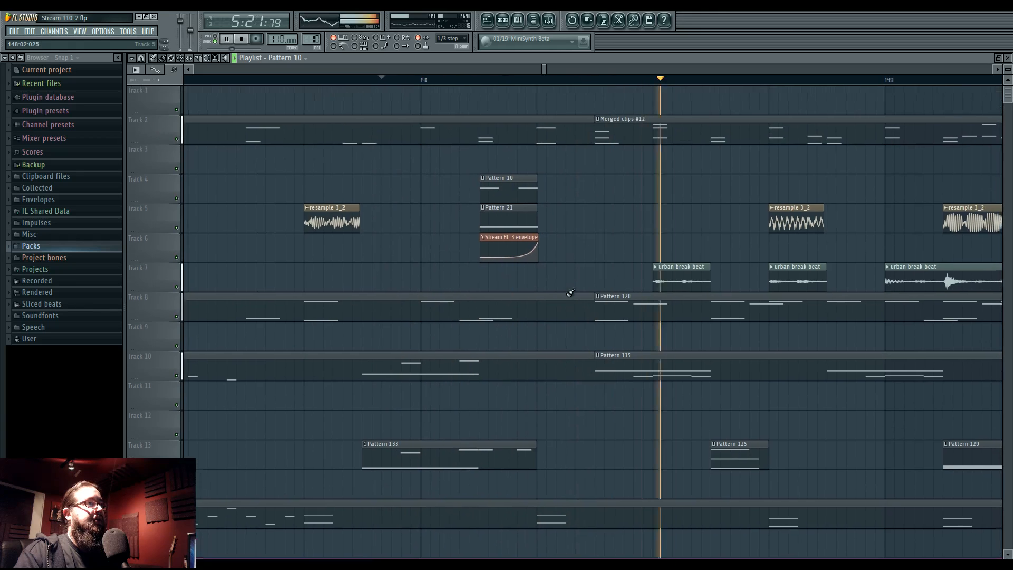
key("space")
scroll(545, 280, "down", 2)
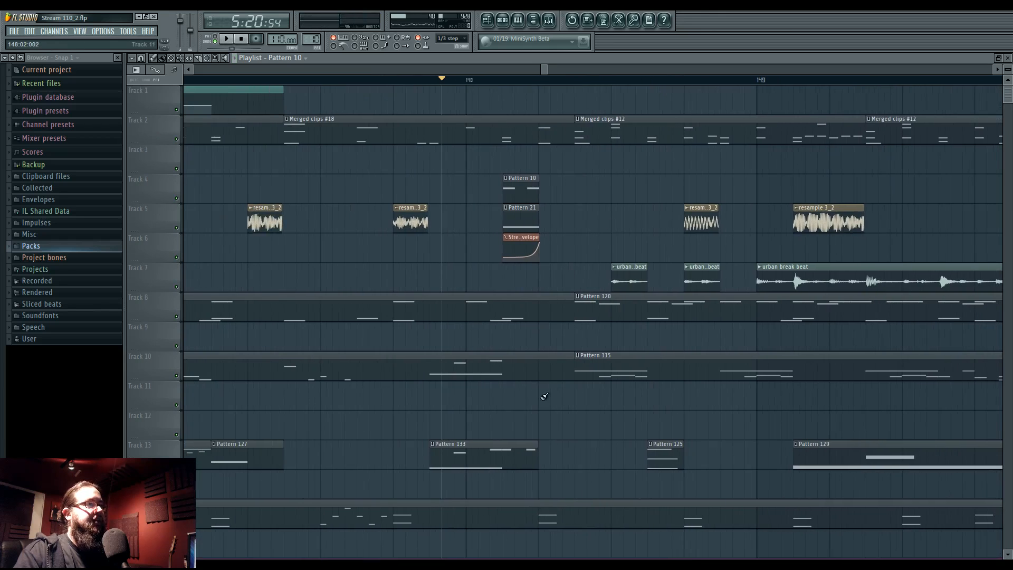
left_click_drag(378, 292, 431, 237)
left_click_drag(864, 144, 829, 176)
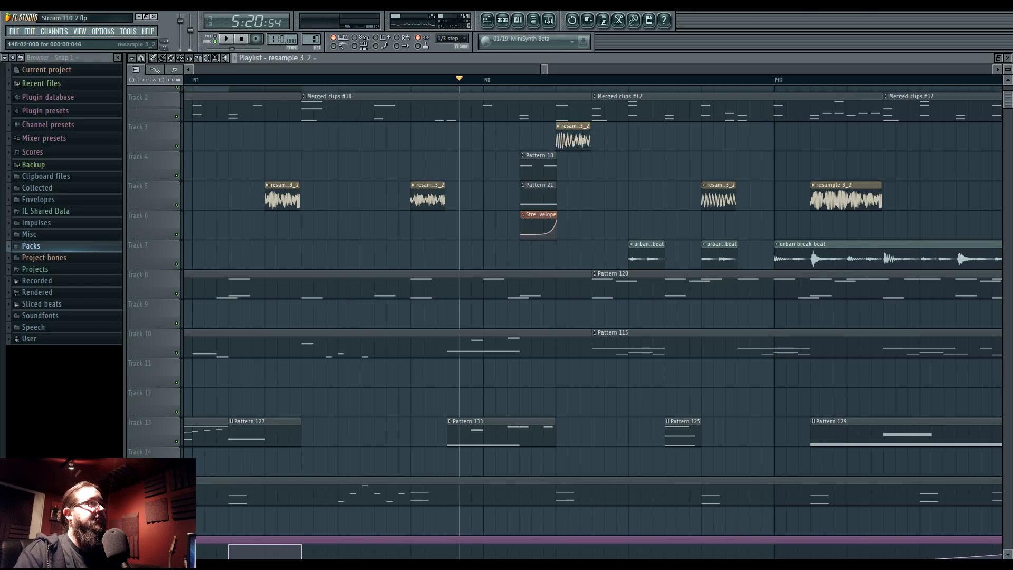
Slip the audio inside the Track 3 resample 3_2 clip to different sample portions, replaying from just before bar 148 after each change
key("space")
left_click_drag(564, 144, 585, 143)
key("space")
key("space")
key("space")
key("space")
key("space")
key("space")
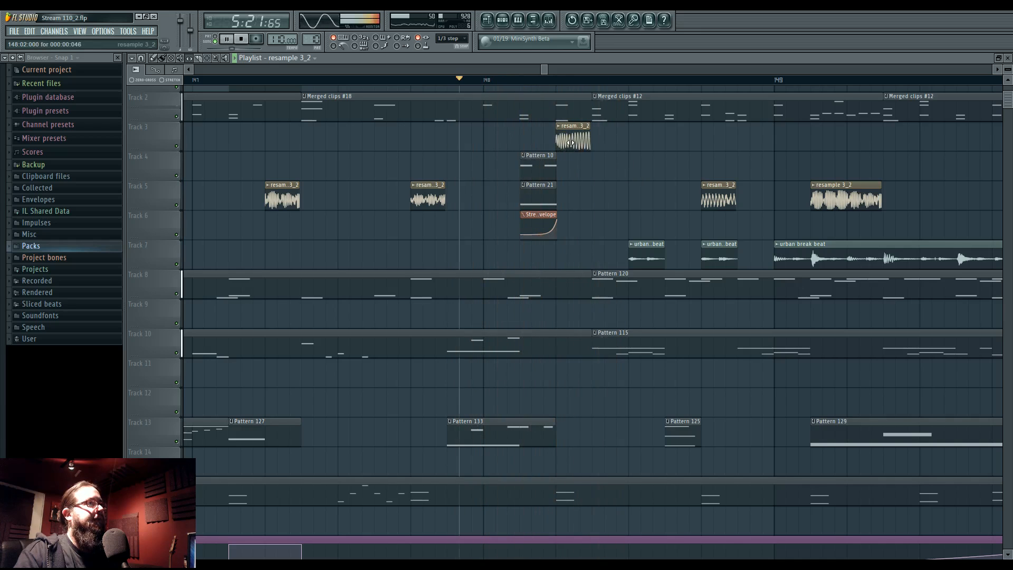
key("space")
left_click_drag(580, 141, 565, 138)
key("space")
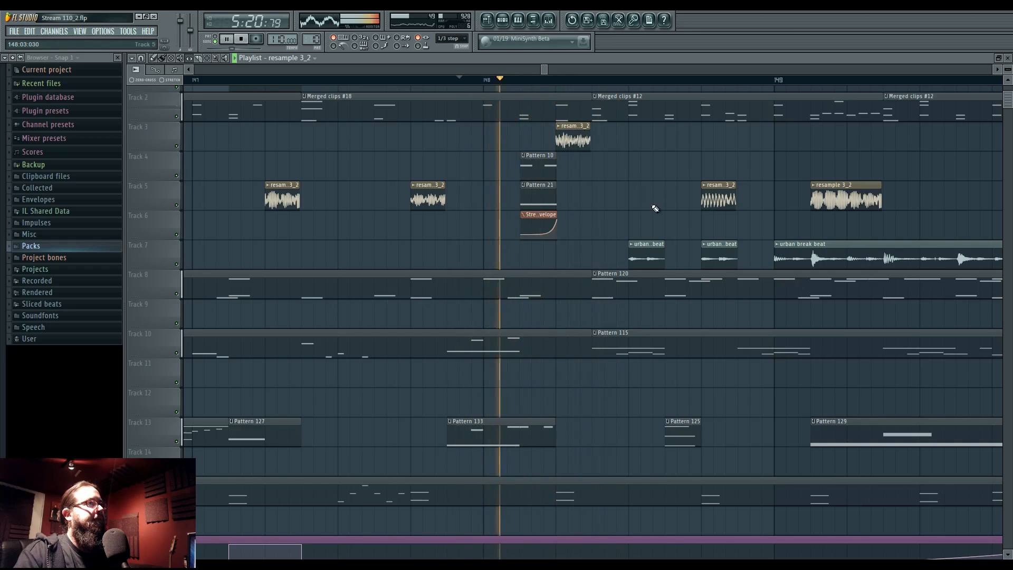
key("space")
key("space")
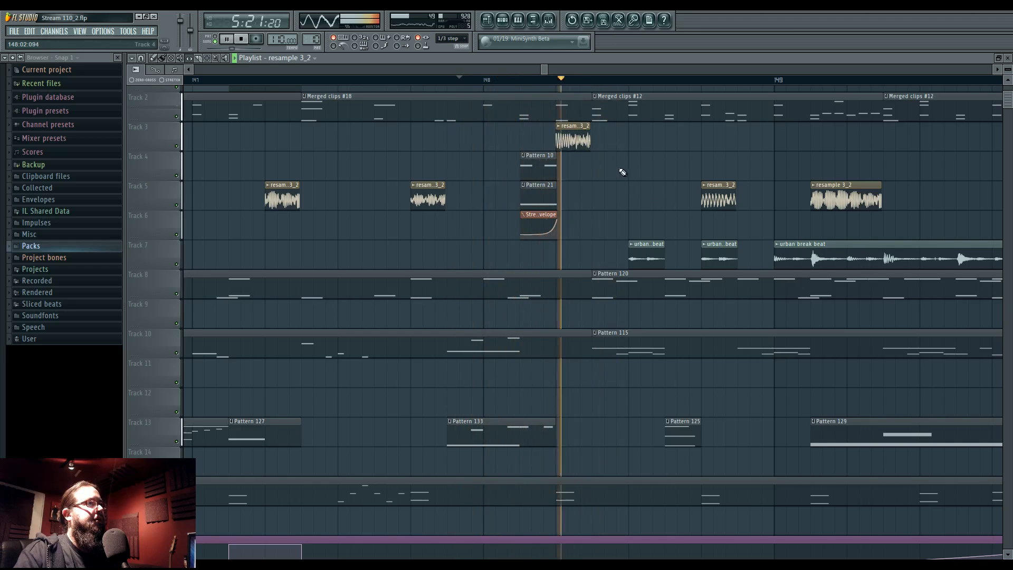
key("space")
key("space")
key("space")
left_click_drag(583, 141, 570, 140)
key("space")
key("space")
key("space")
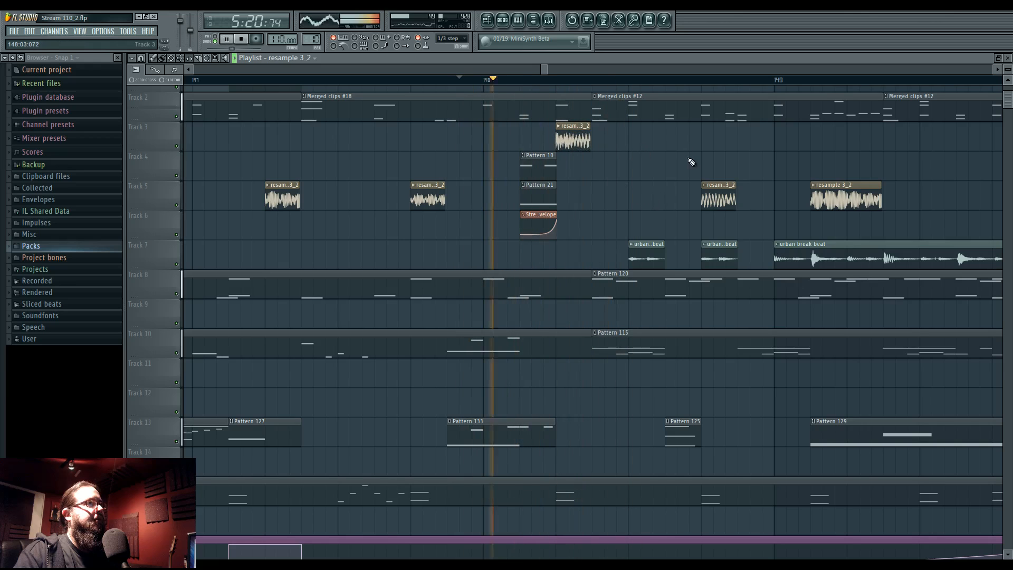
key("space")
left_click_drag(583, 140, 572, 140)
key("space")
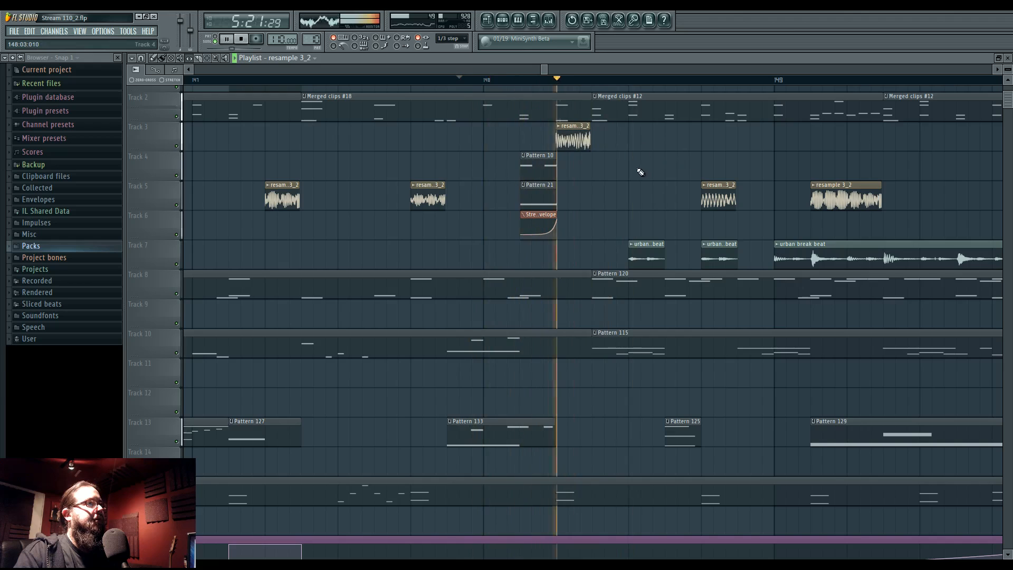
Shift the Pattern 10, Pattern 21 and Modulation X envelope clips together so they end exactly on 148:02, and replay
scroll(578, 211, "up", 4)
key("space")
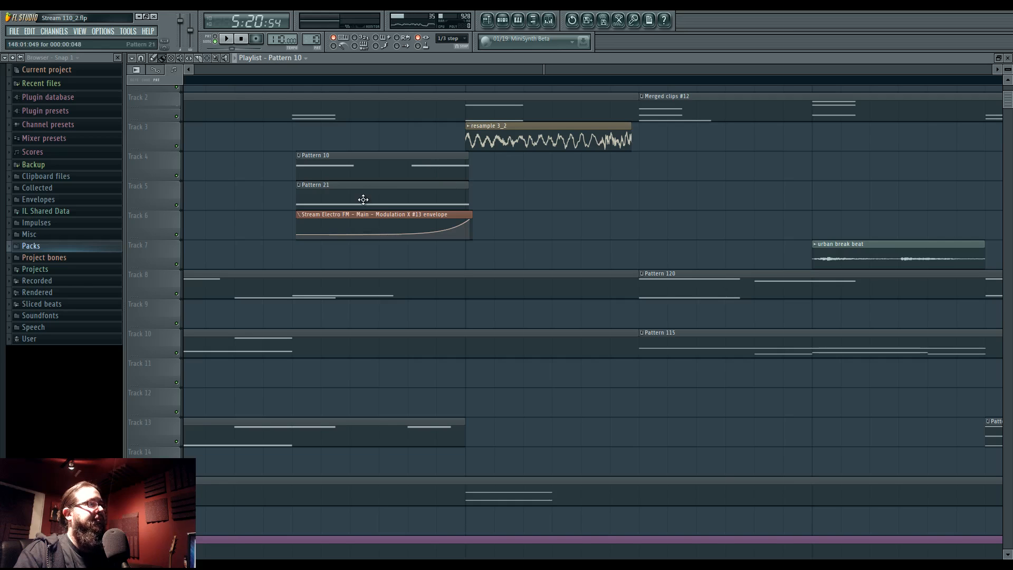
left_click_drag(368, 223, 565, 244)
left_click_drag(500, 190, 536, 244)
scroll(497, 220, "up", 1)
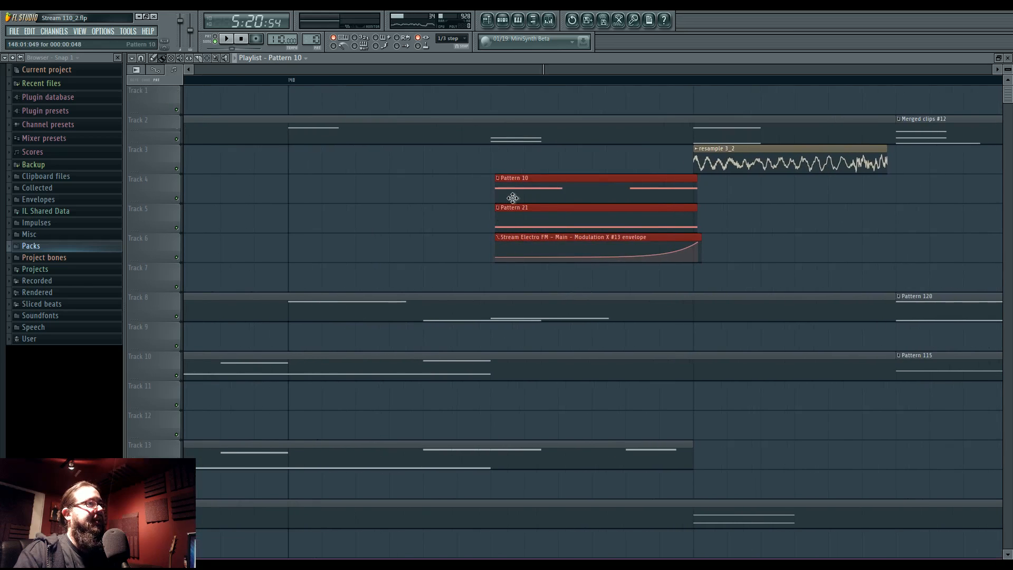
key("space")
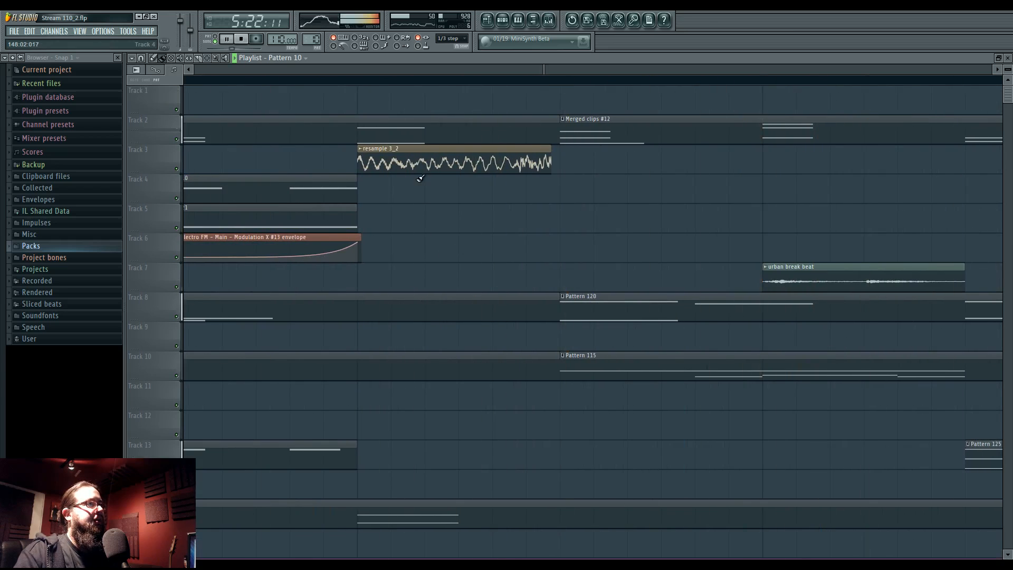
Slip the resample 3_2 audio on Track 3 once more and audition it against the preceding clips
scroll(416, 238, "down", 1)
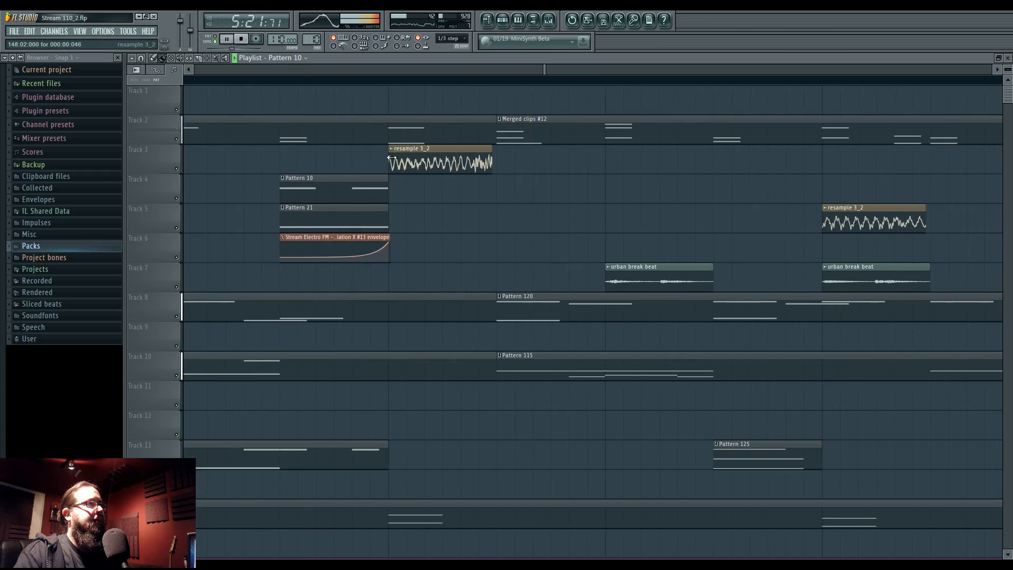
mouse_move(404, 157)
left_mouse_down()
mouse_move(462, 158)
mouse_move(389, 163)
left_mouse_up()
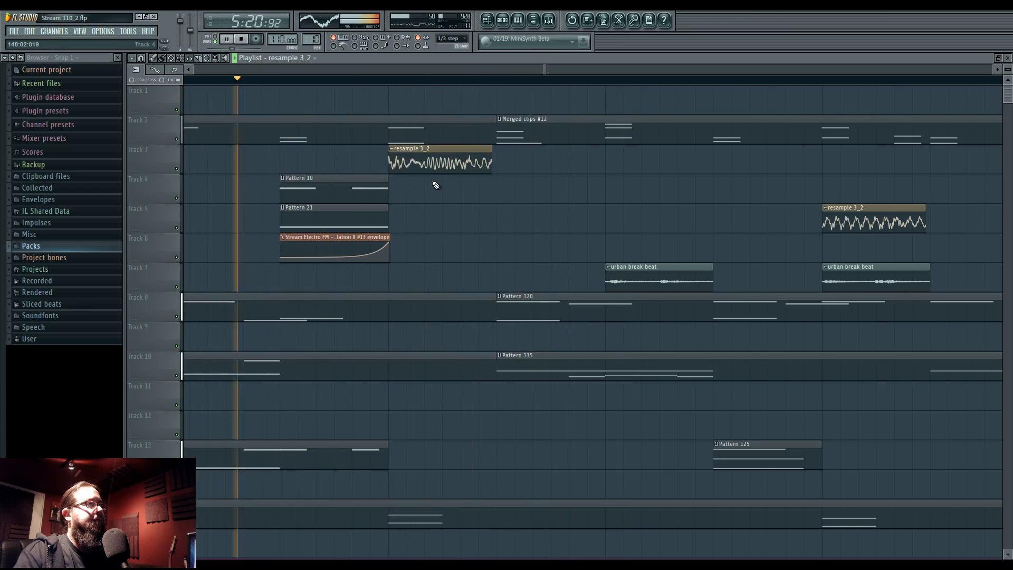
key("space")
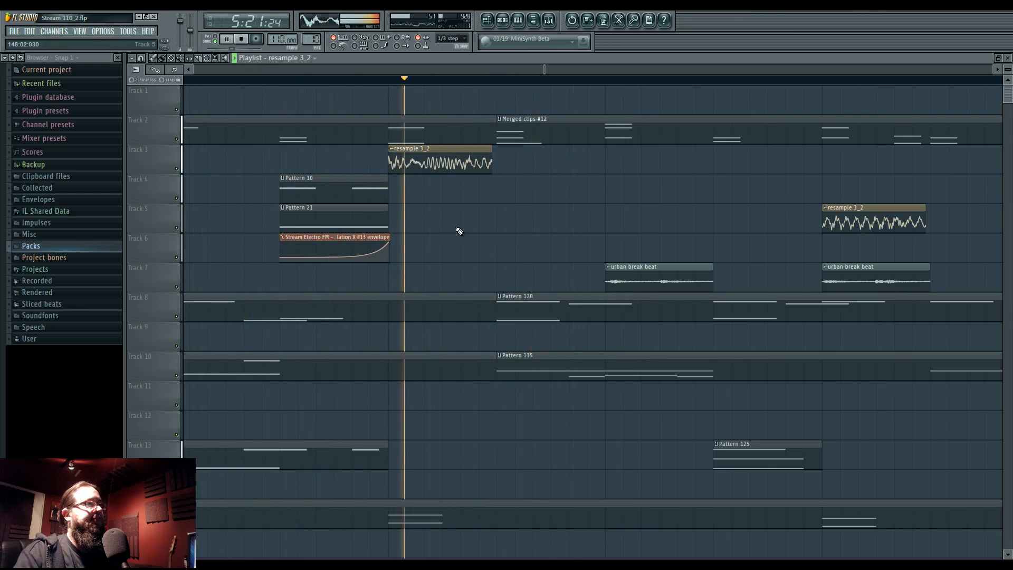
key("space")
Play back the arrangement from bar 145 through the transition into bar 148
scroll(568, 237, "down", 3)
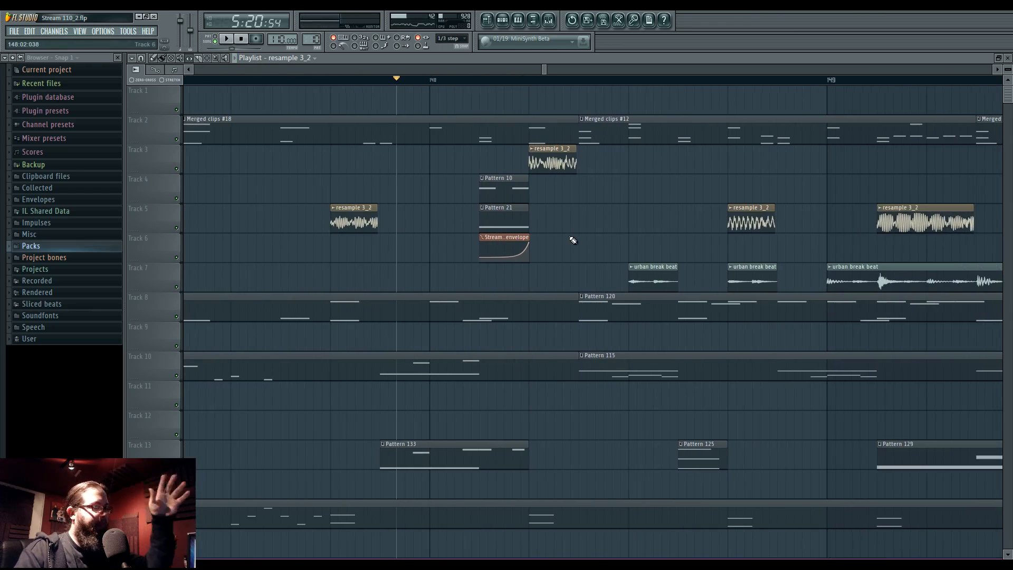
scroll(572, 244, "down", 2)
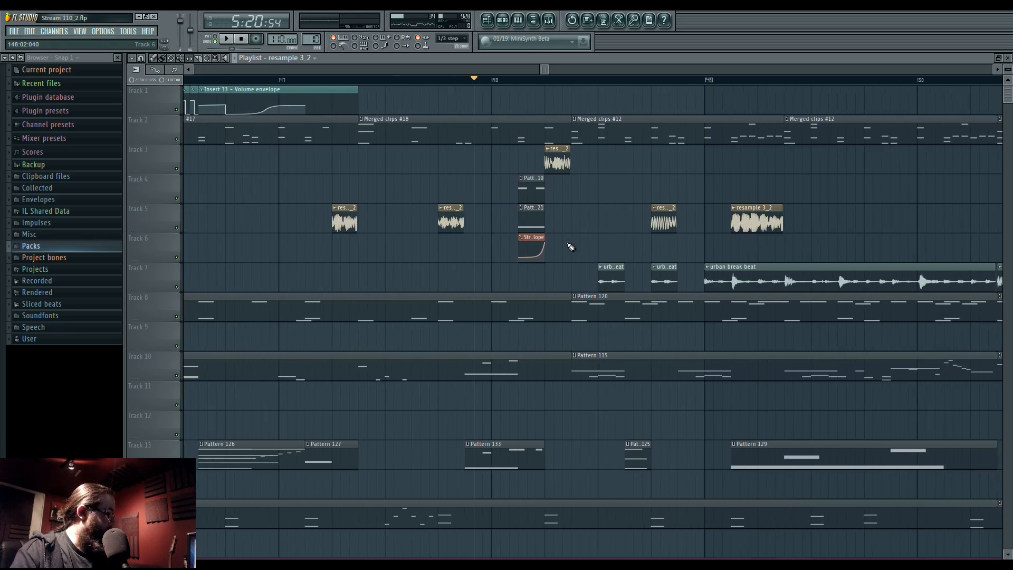
scroll(570, 246, "down", 4)
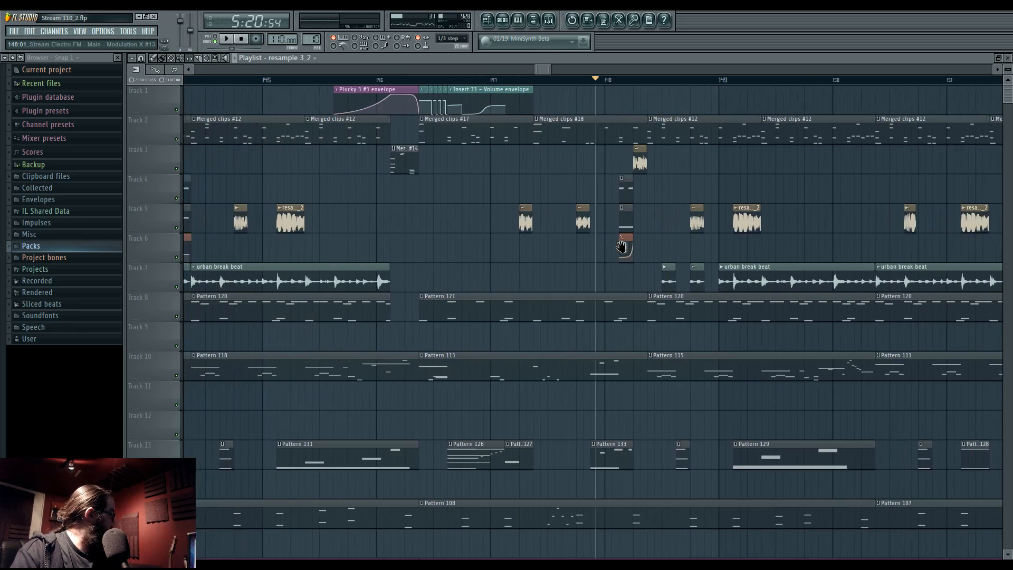
scroll(620, 247, "down", 3)
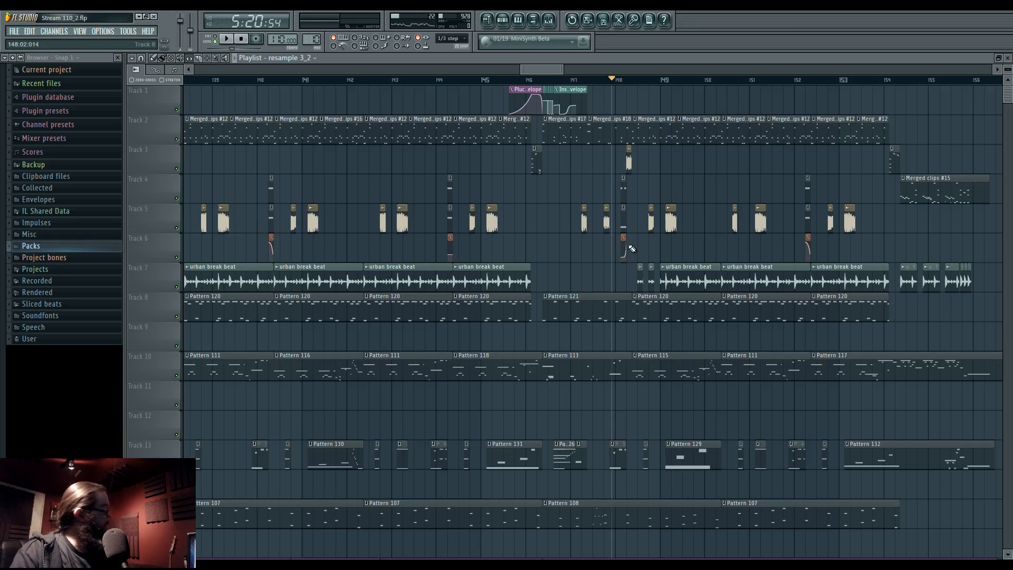
left_click_drag(514, 249, 585, 253)
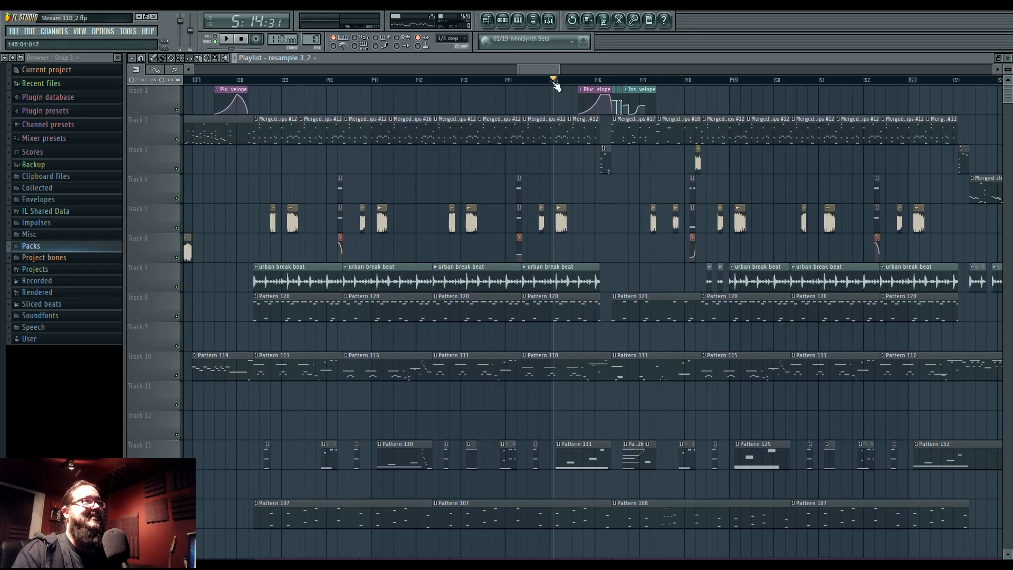
key("space")
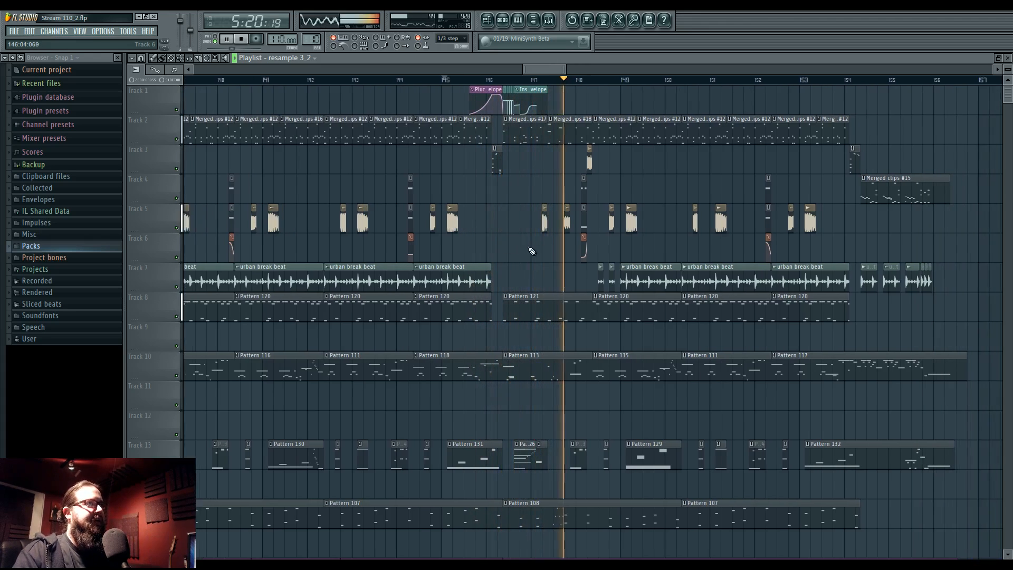
scroll(558, 282, "up", 3)
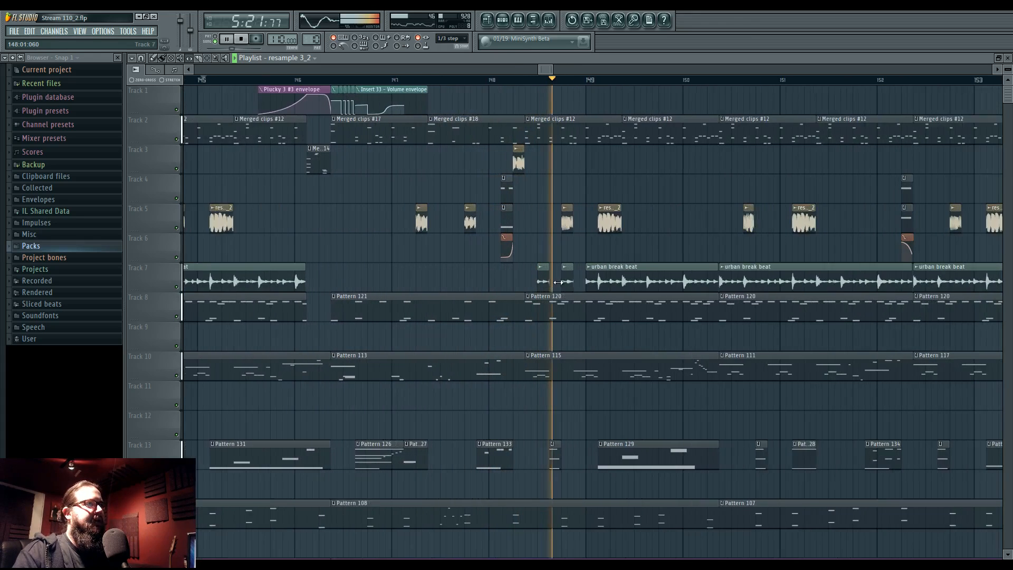
scroll(558, 282, "up", 1)
Look over the arrangement on both sides of the transition and play it back from before bar 137 past bar 148
left_click_drag(413, 267, 500, 292)
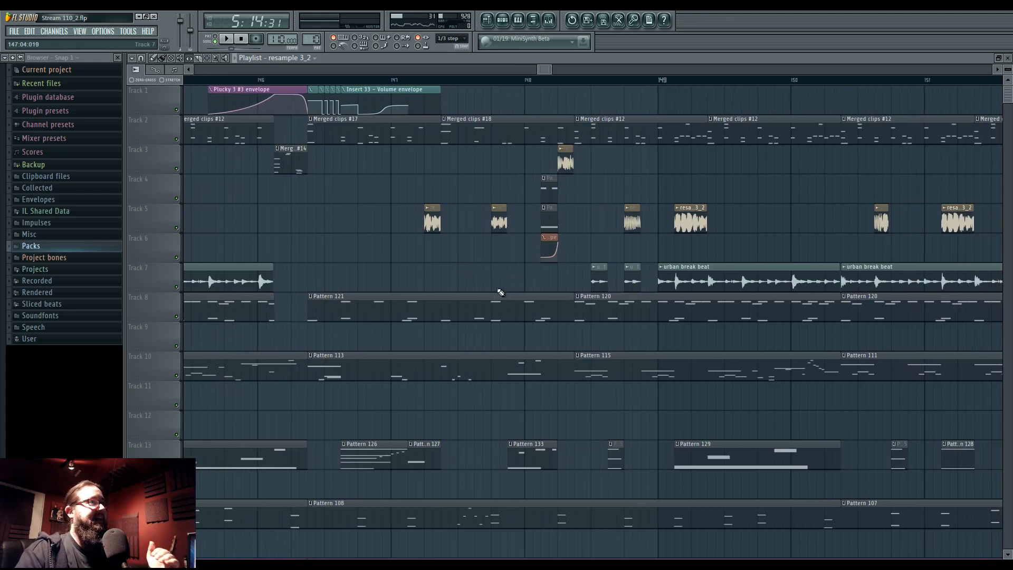
left_click_drag(569, 284, 180, 266)
left_click_drag(732, 251, 575, 240)
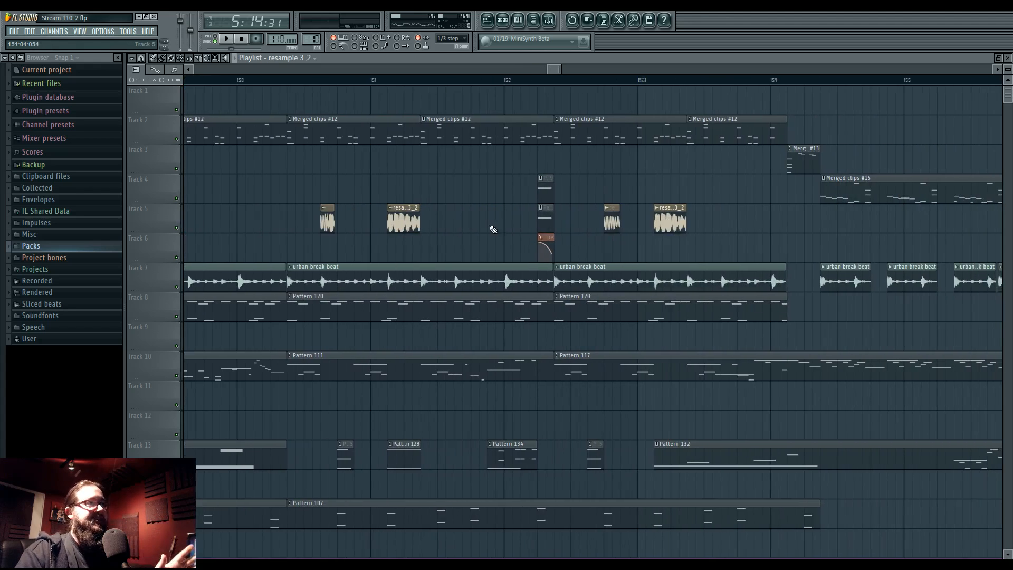
left_click_drag(493, 230, 733, 241)
left_click_drag(527, 237, 742, 245)
left_click_drag(430, 248, 752, 262)
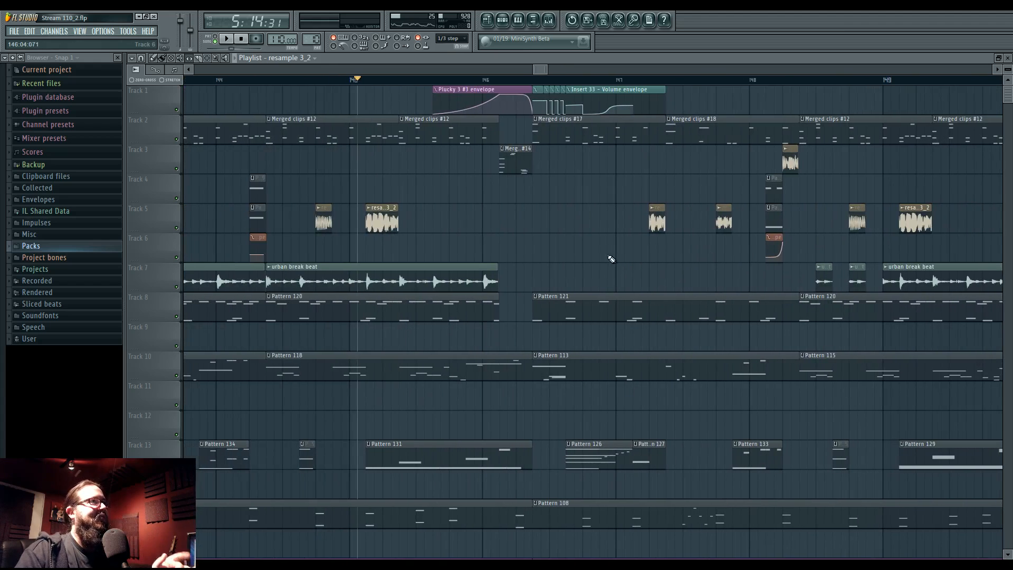
scroll(554, 250, "down", 3)
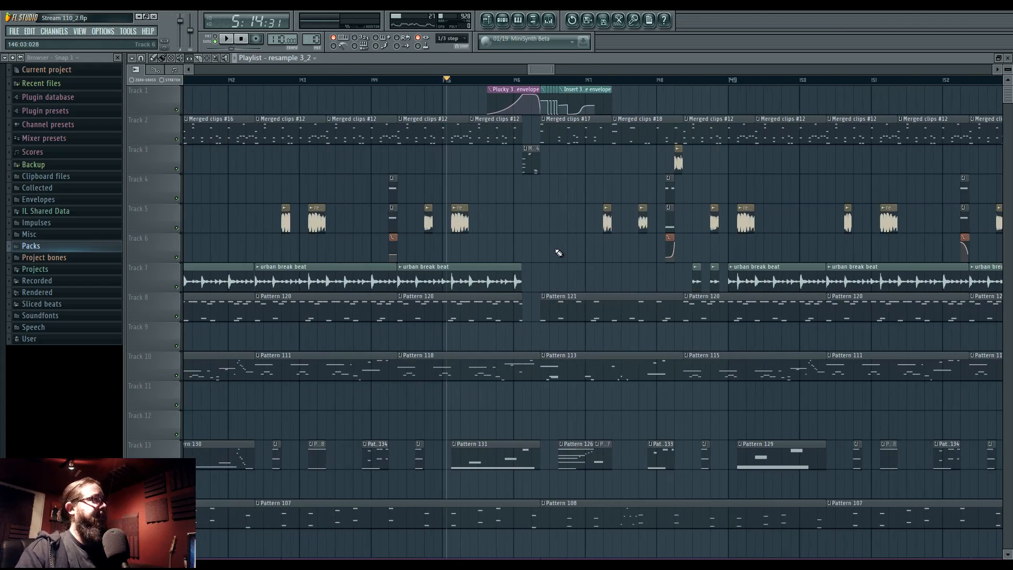
scroll(559, 254, "down", 3)
left_click_drag(550, 252, 688, 275)
scroll(688, 276, "down", 3)
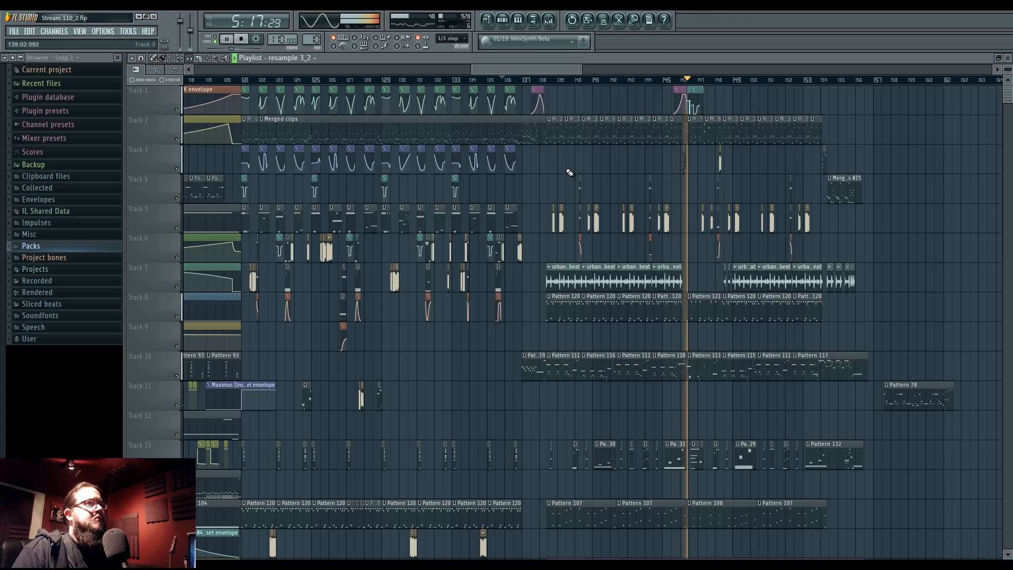
scroll(618, 177, "up", 5)
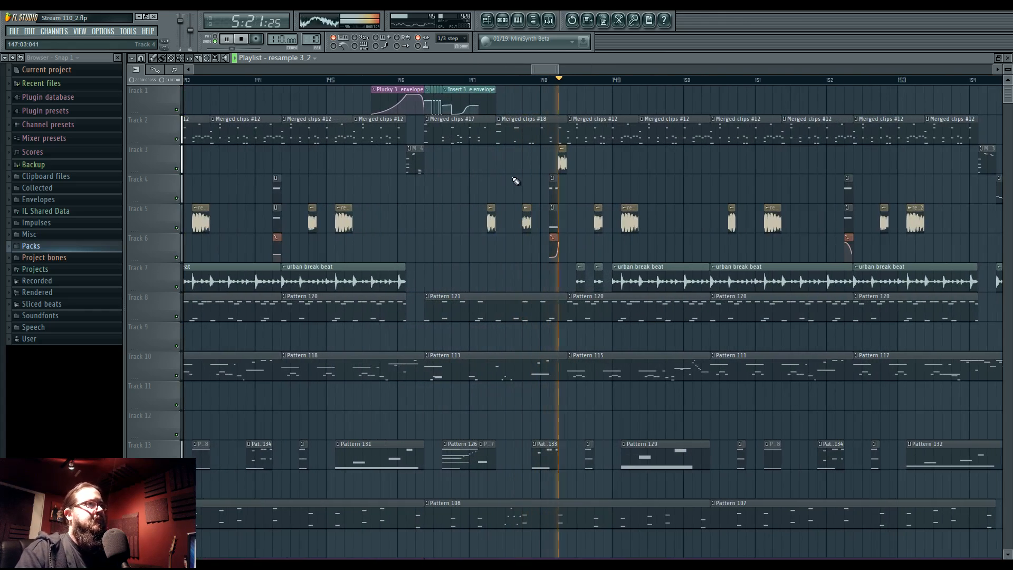
Play the arrangement through the transition past bar 149, and replay it from just before bar 145
left_click_drag(499, 179, 512, 181)
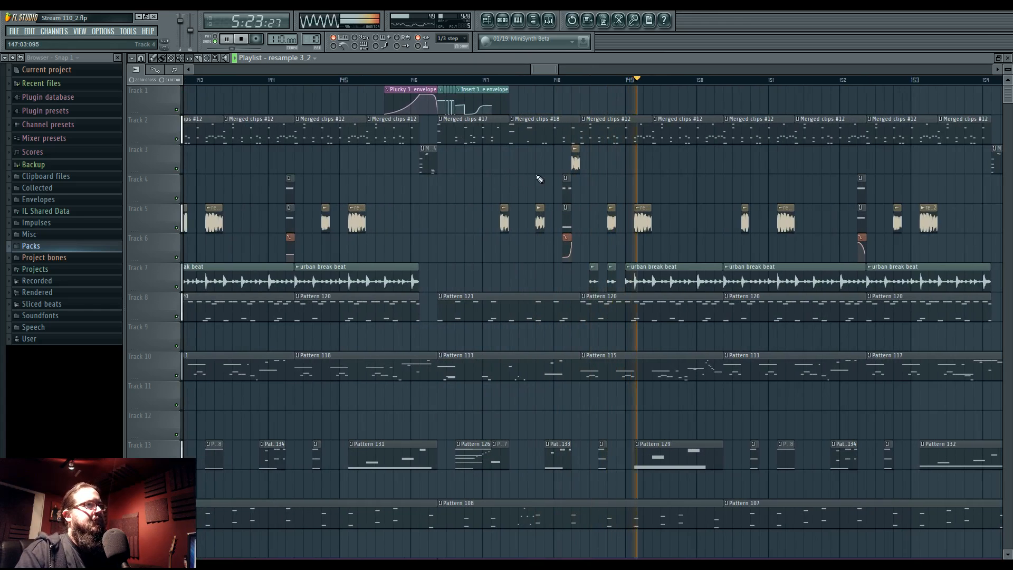
scroll(638, 194, "up", 3)
scroll(633, 203, "up", 1)
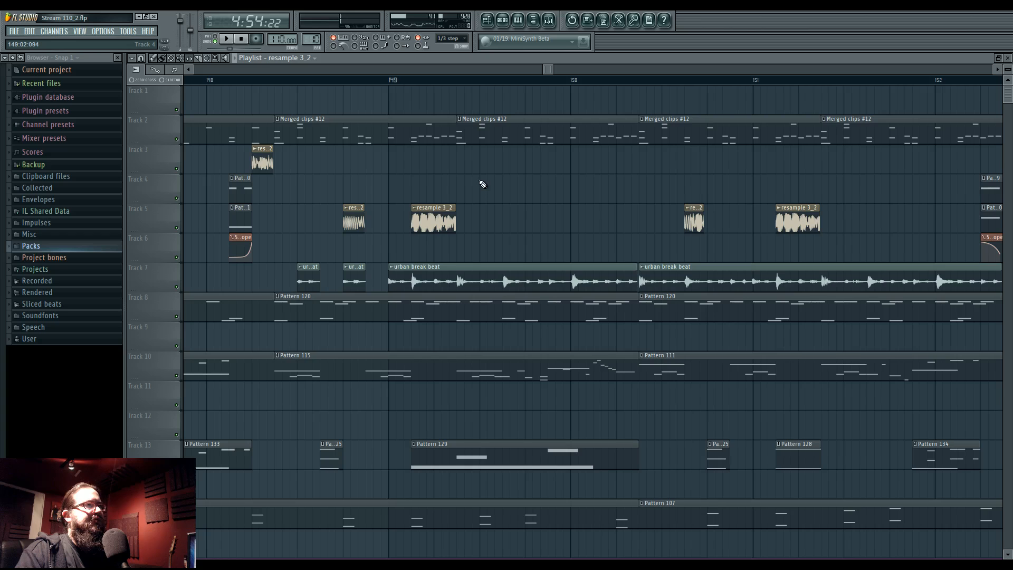
scroll(483, 184, "down", 5)
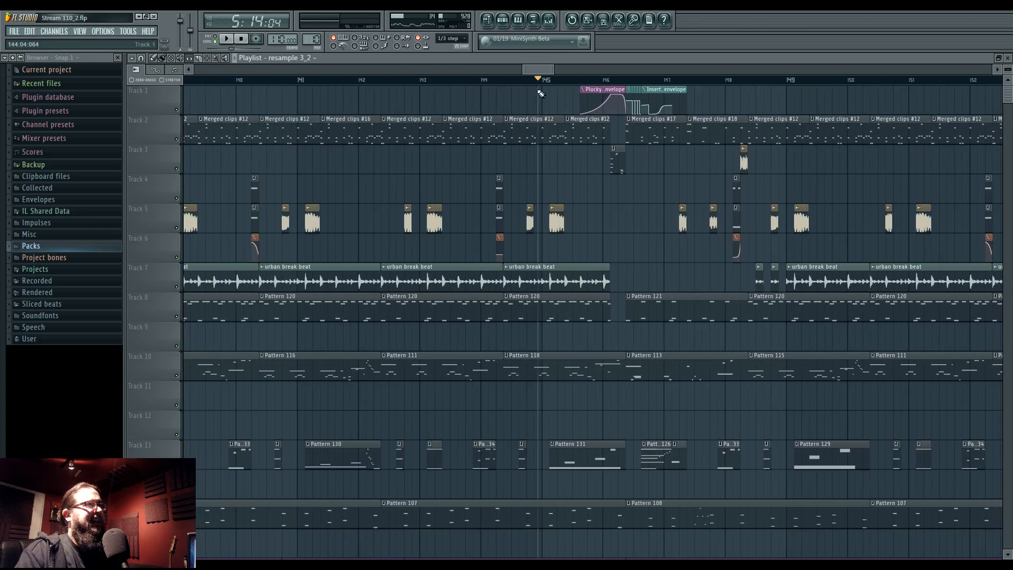
key("space")
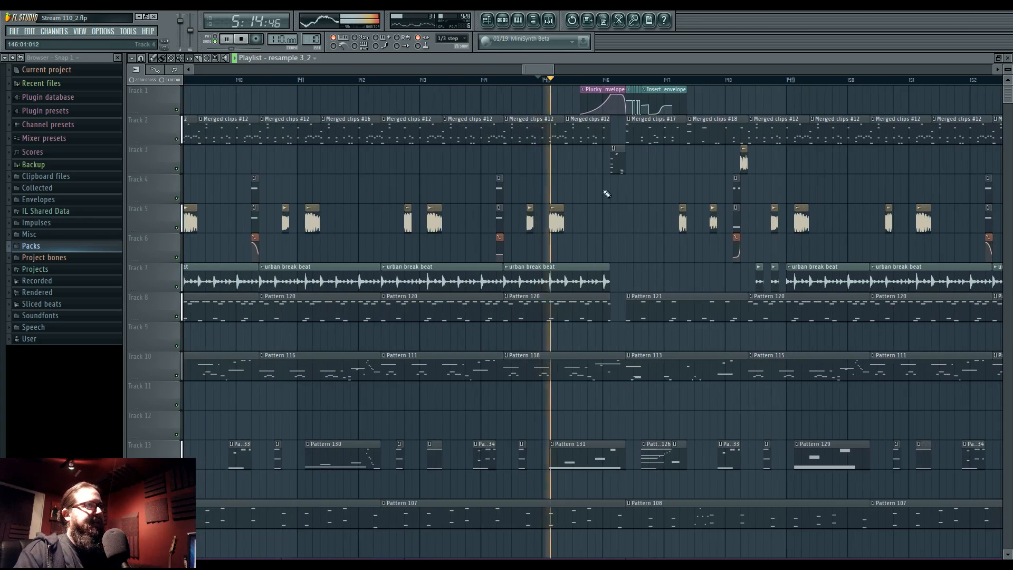
left_click_drag(655, 220, 594, 220)
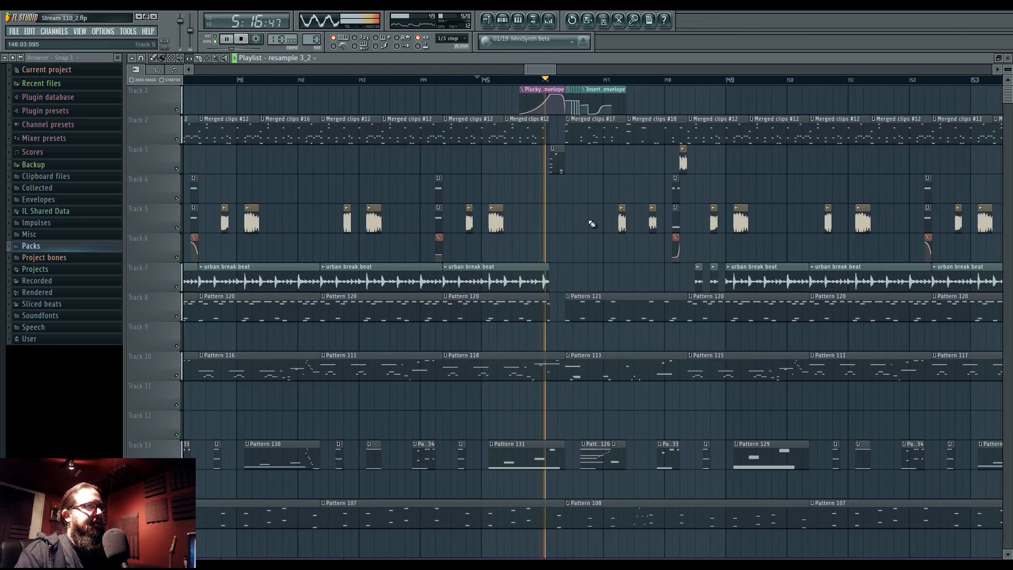
key("space")
key("space")
scroll(561, 294, "up", 3)
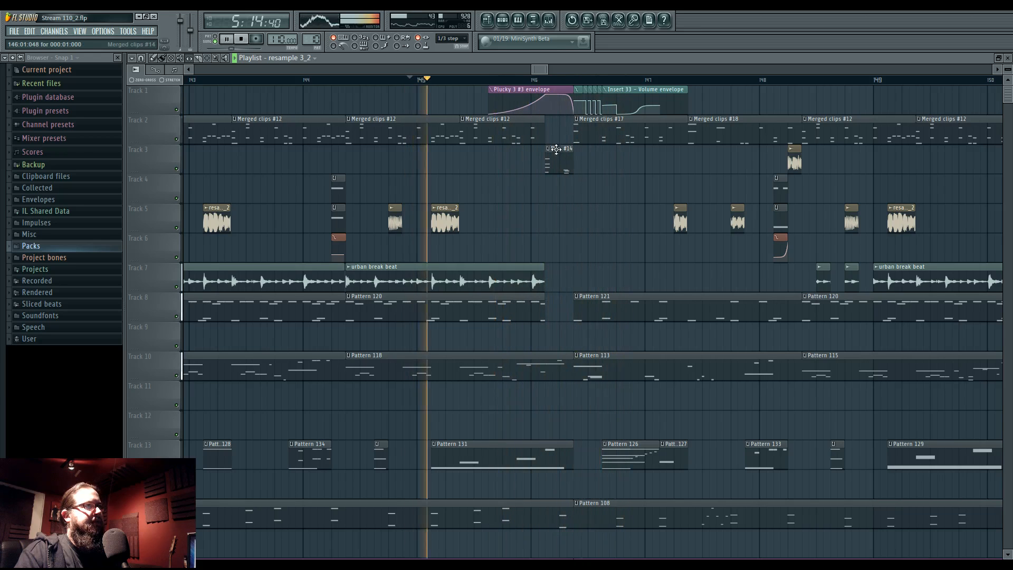
Delete the G6 and A6 notes from Merged clips #14 and replay the fill from shortly before bar 146
double_click(569, 171)
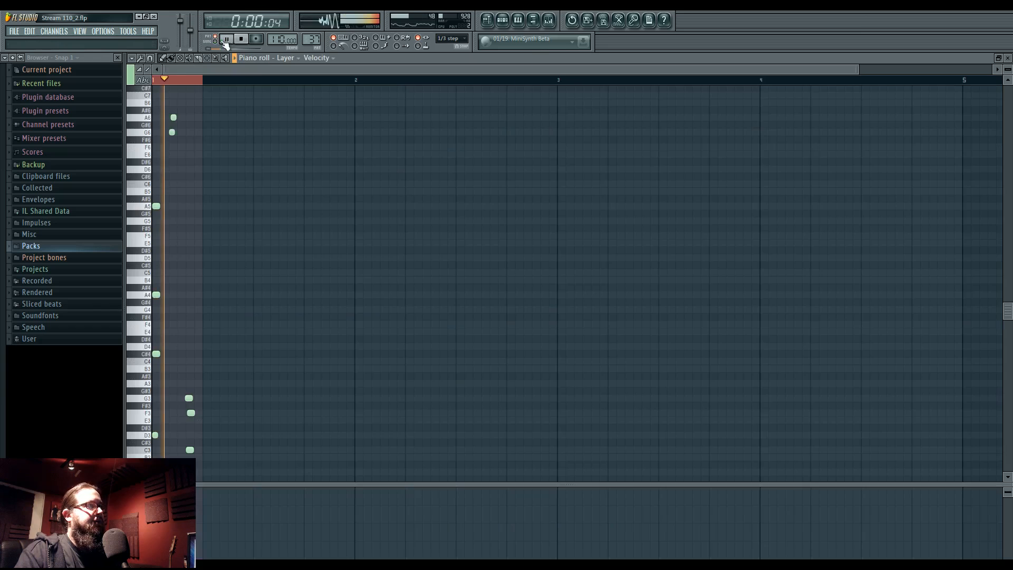
scroll(201, 185, "up", 3)
right_click(196, 132)
right_click(199, 117)
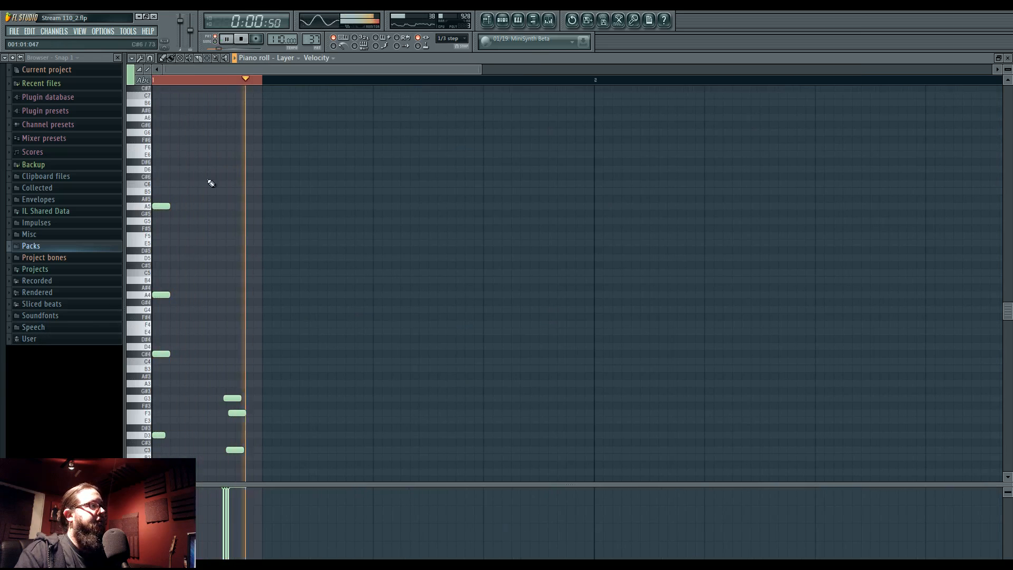
key("F5")
key("space")
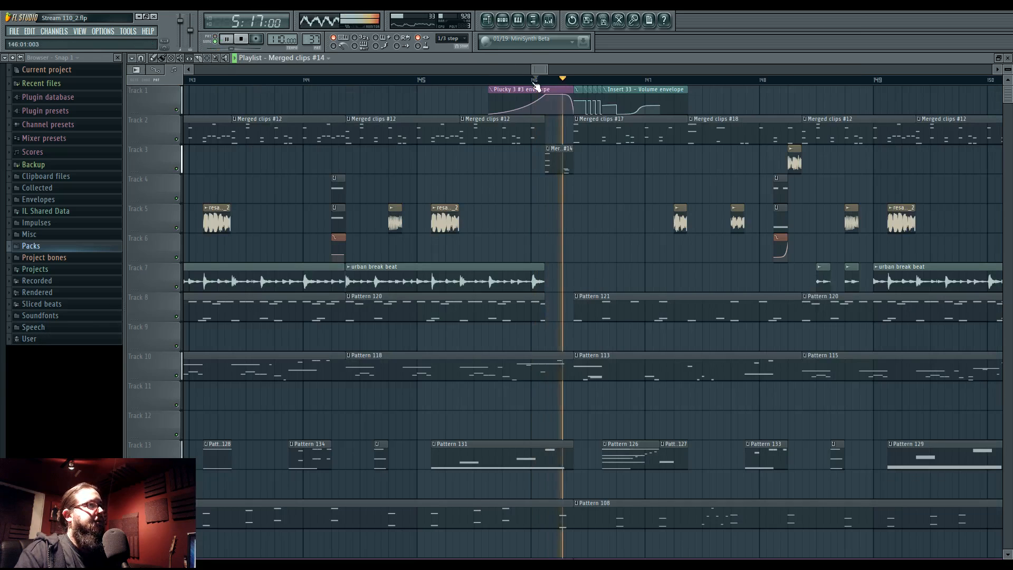
left_click(486, 84)
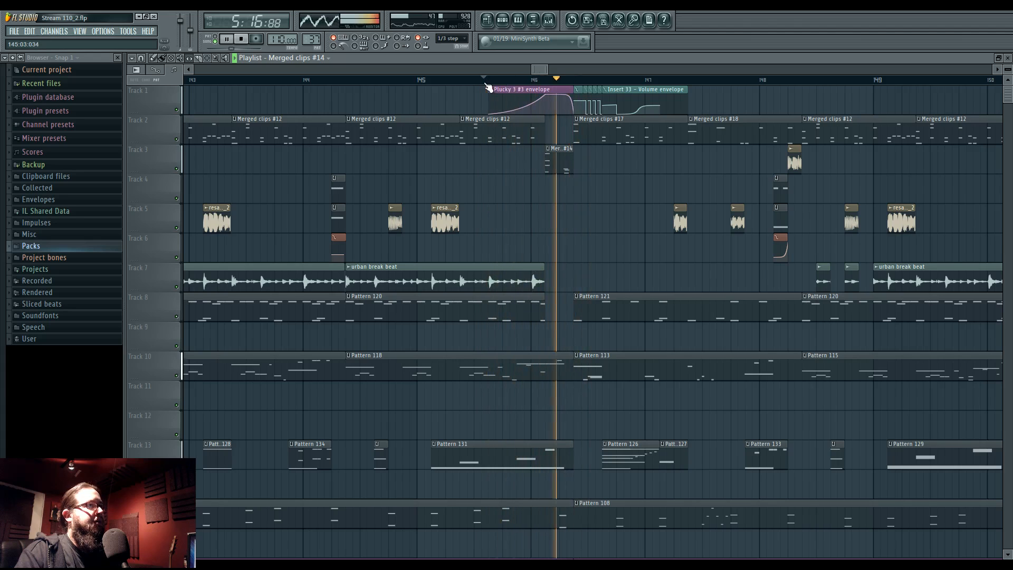
Move the G3, F3 and C3 notes of Merged clips #14 together slightly earlier and replay the arrangement
left_click(560, 167)
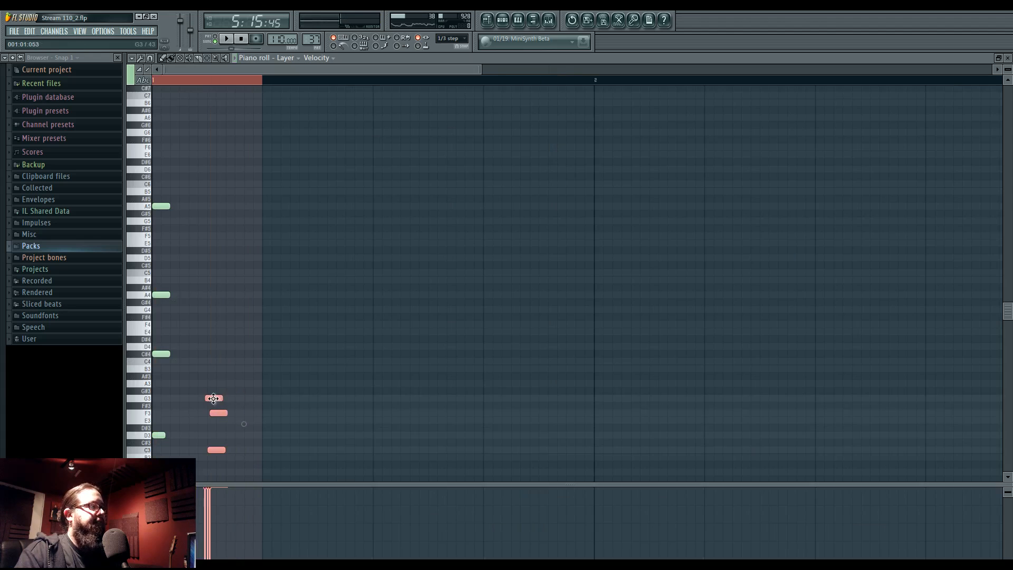
left_click(488, 21)
scroll(524, 232, "up", 2)
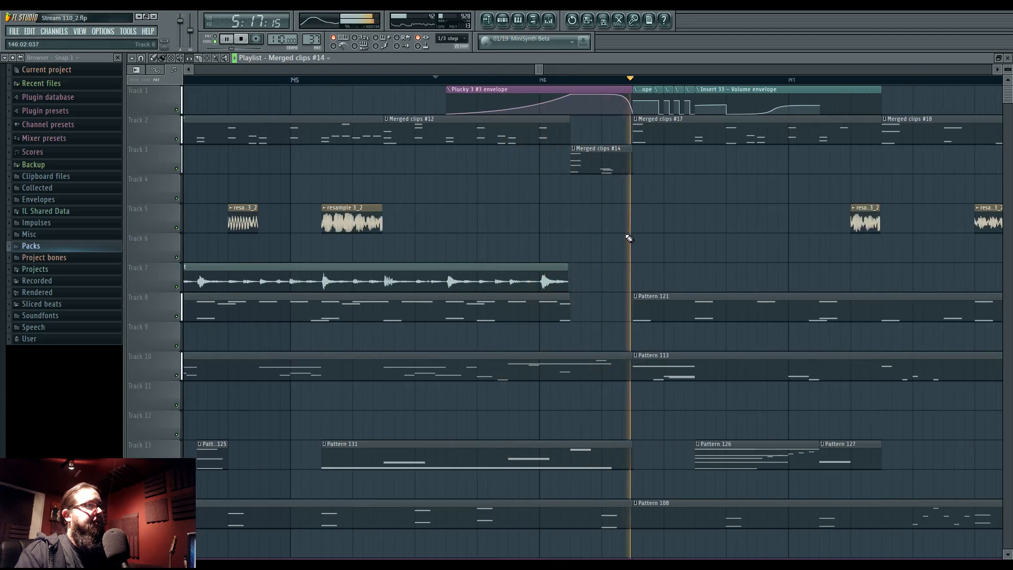
key("space")
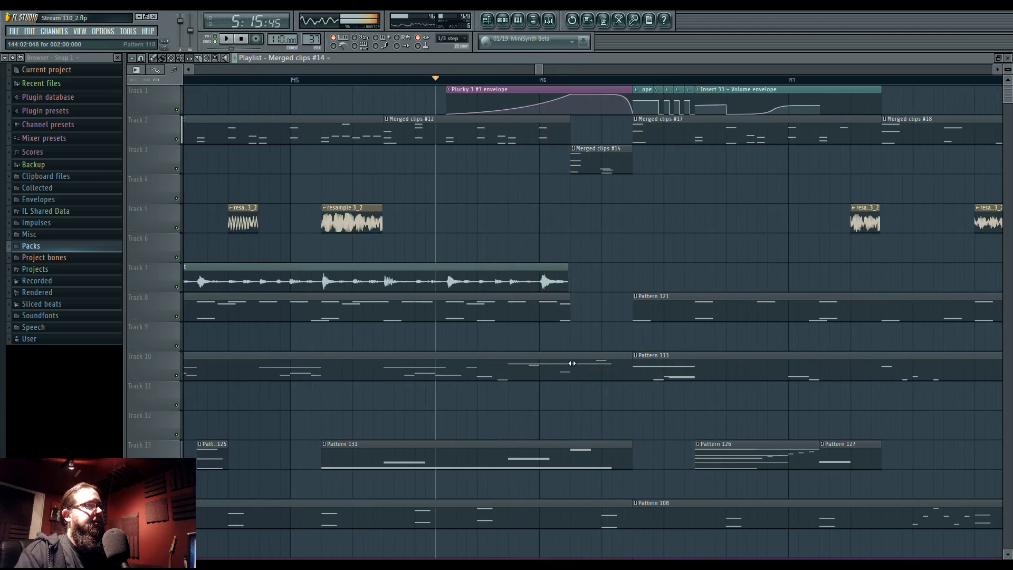
Shorten the end of the long E4 note of Good lead 1 in Pattern 131 and return to the arrangement
double_click(575, 454)
left_click_drag(392, 341, 595, 358)
key("space")
left_click_drag(388, 358, 380, 359)
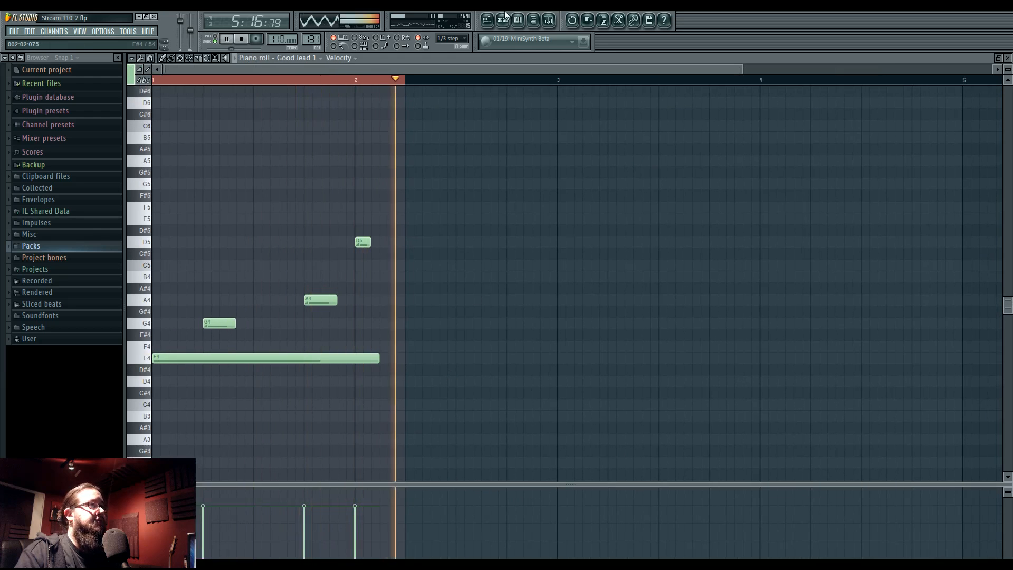
key("F5")
Shorten the final A5 note of the Plucky 3 #2 melody in Pattern 118 and return to the arrangement
double_click(592, 163)
left_click_drag(281, 277, 396, 275)
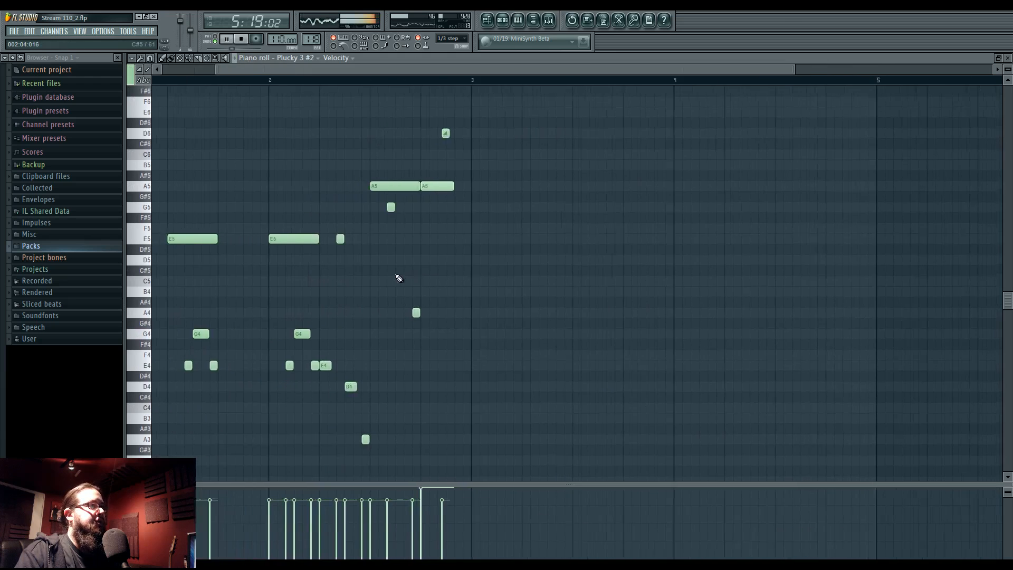
scroll(396, 275, "up", 3)
left_click_drag(523, 178, 519, 250)
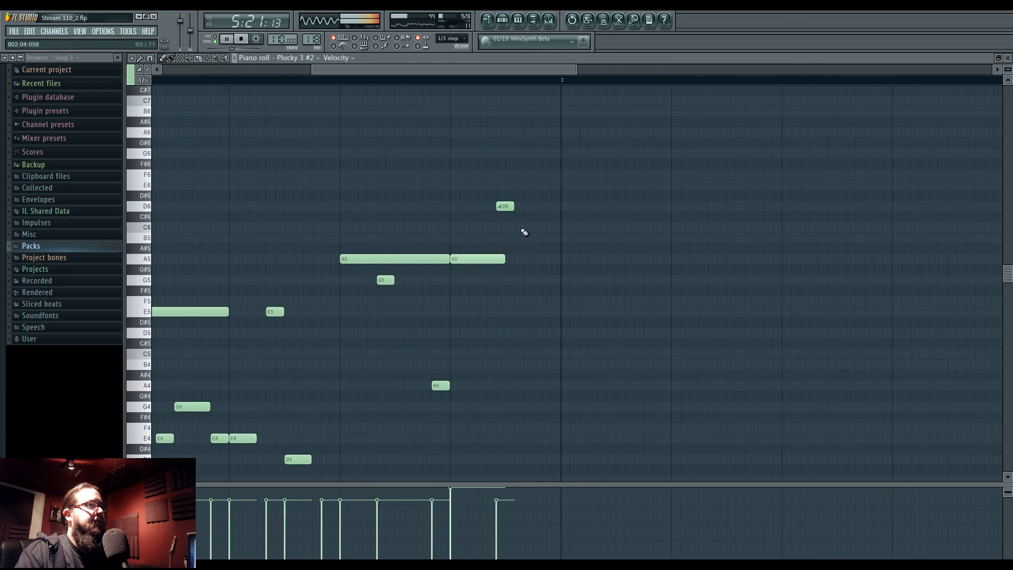
left_click(497, 19)
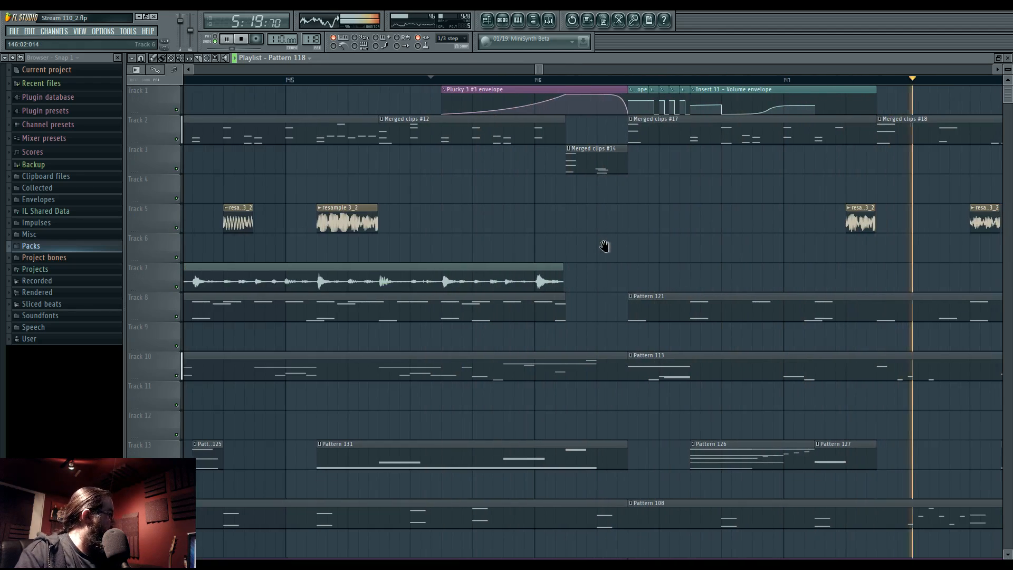
Replay the transition from before bar 146 and examine the clips around bars 147 to 149
scroll(605, 251, "down", 4)
scroll(604, 253, "down", 1)
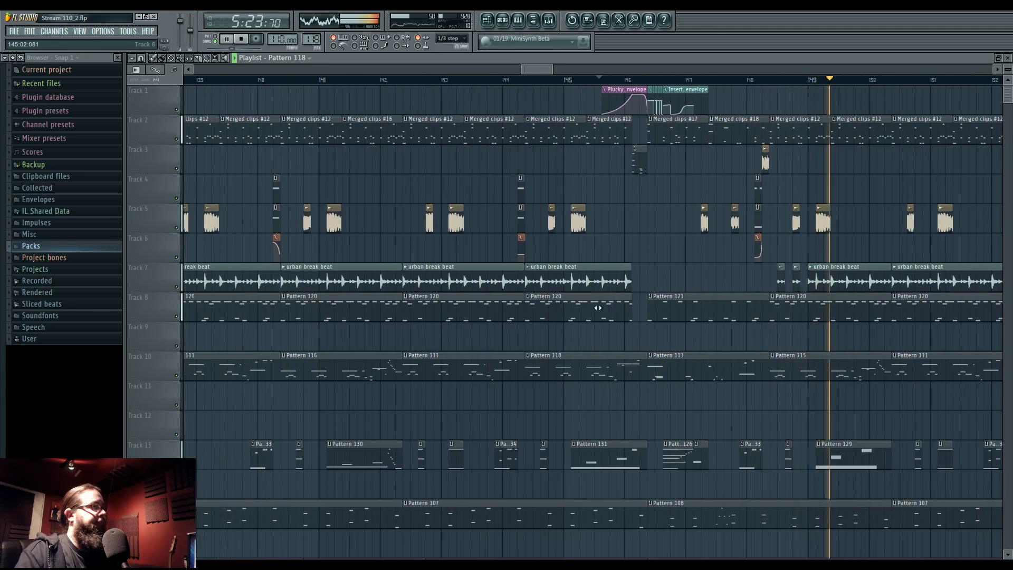
key("space")
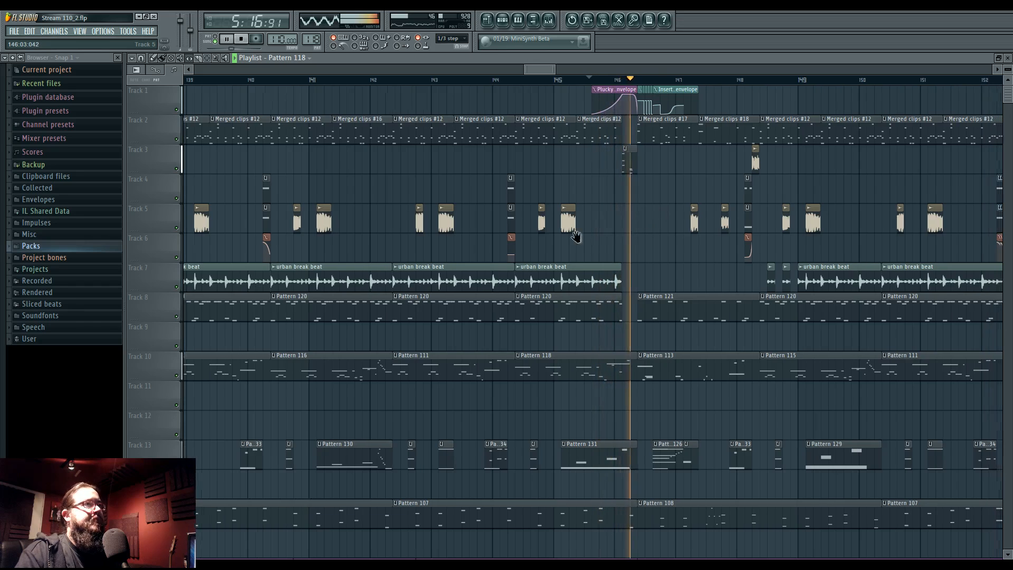
scroll(572, 238, "up", 3)
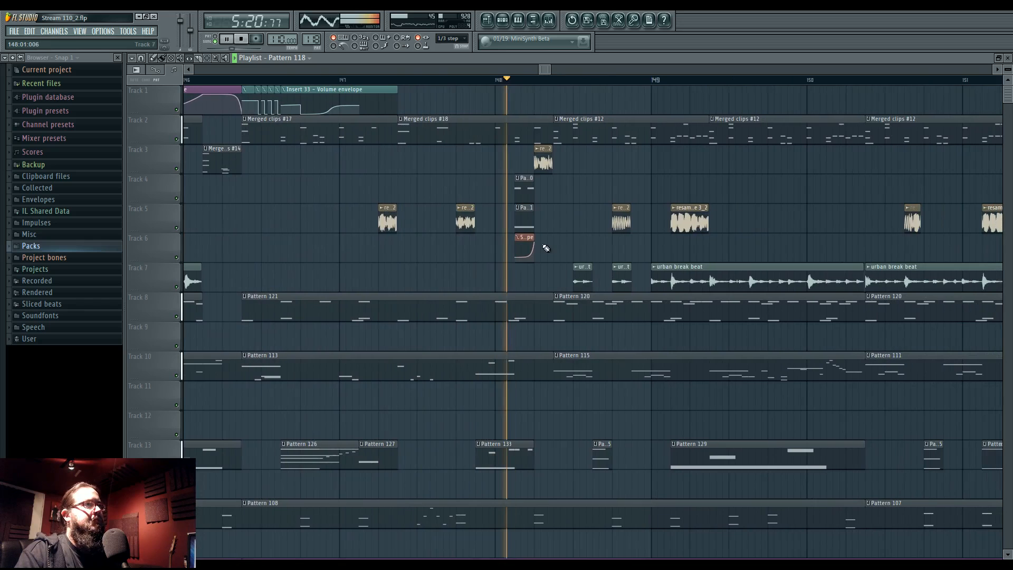
key("space")
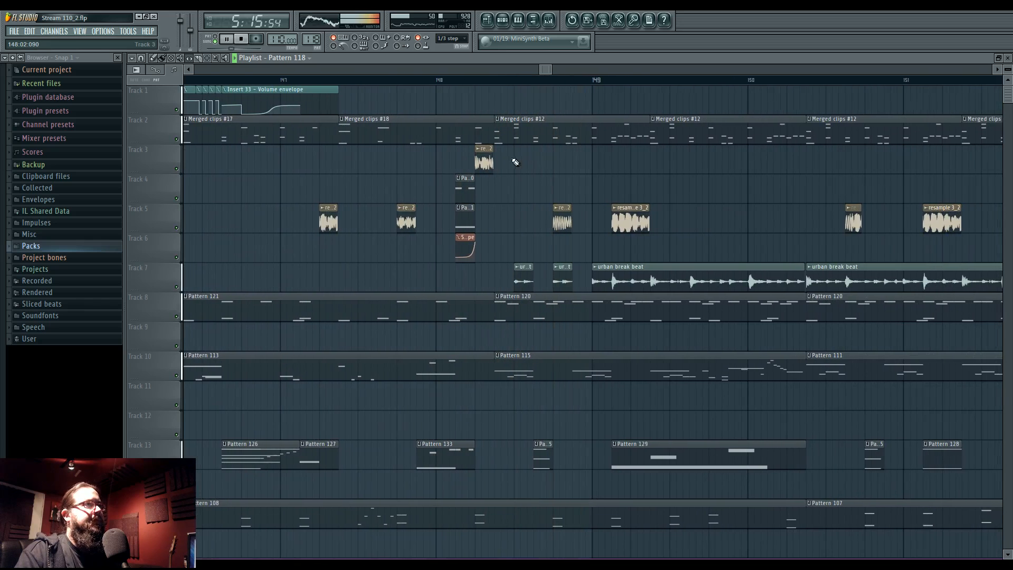
scroll(455, 244, "down", 4)
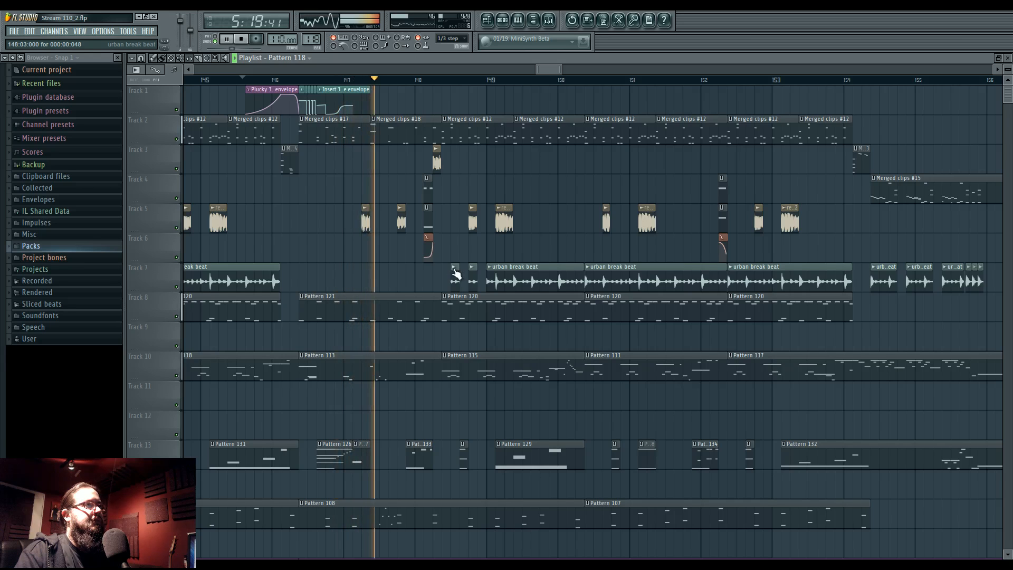
On Track 7, delete the second short break beat clip, slice the clip at bar 149 and trim its remainder to start at 149:04:048
scroll(475, 280, "up", 3)
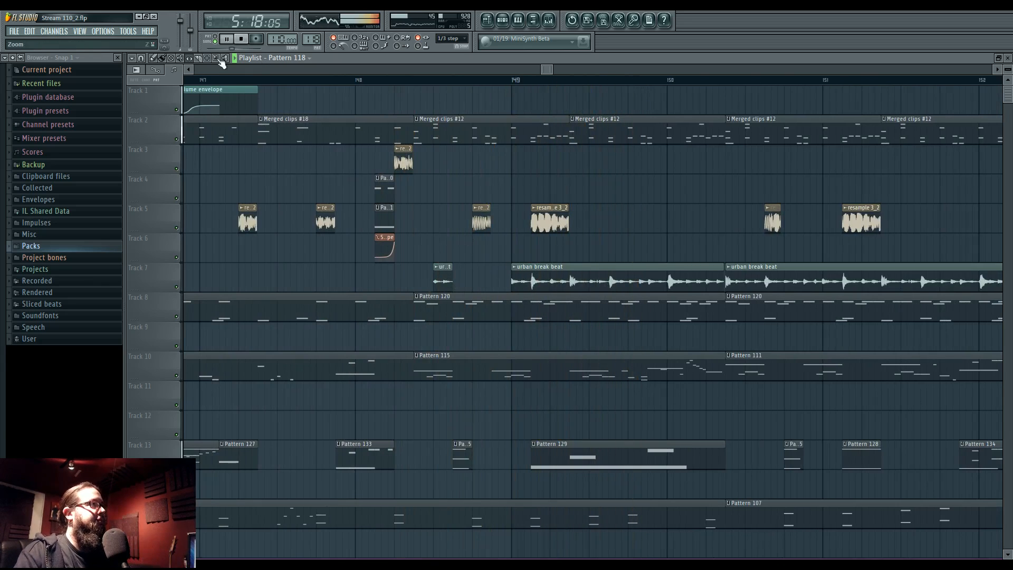
left_click(200, 59)
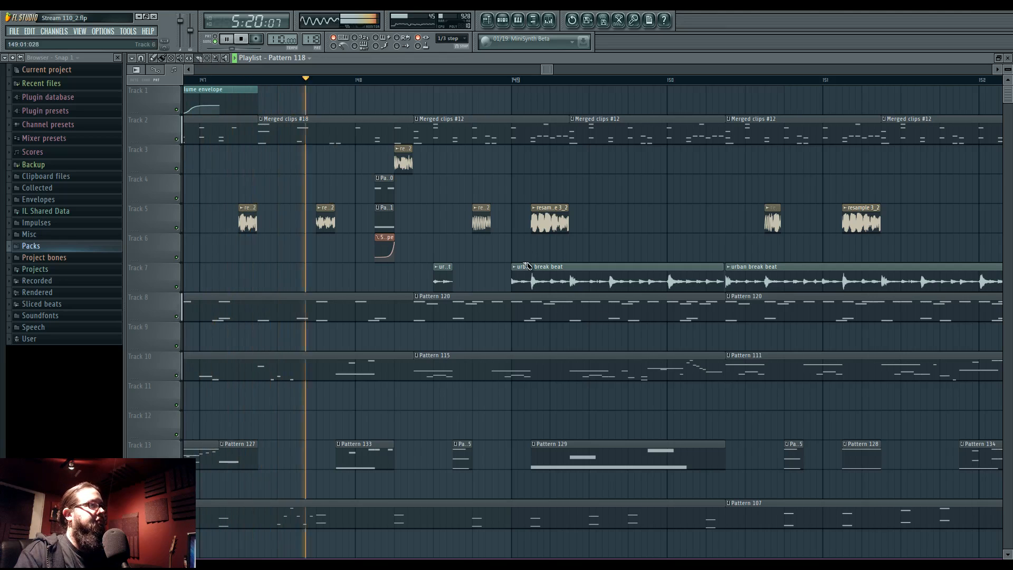
left_click_drag(527, 264, 533, 285)
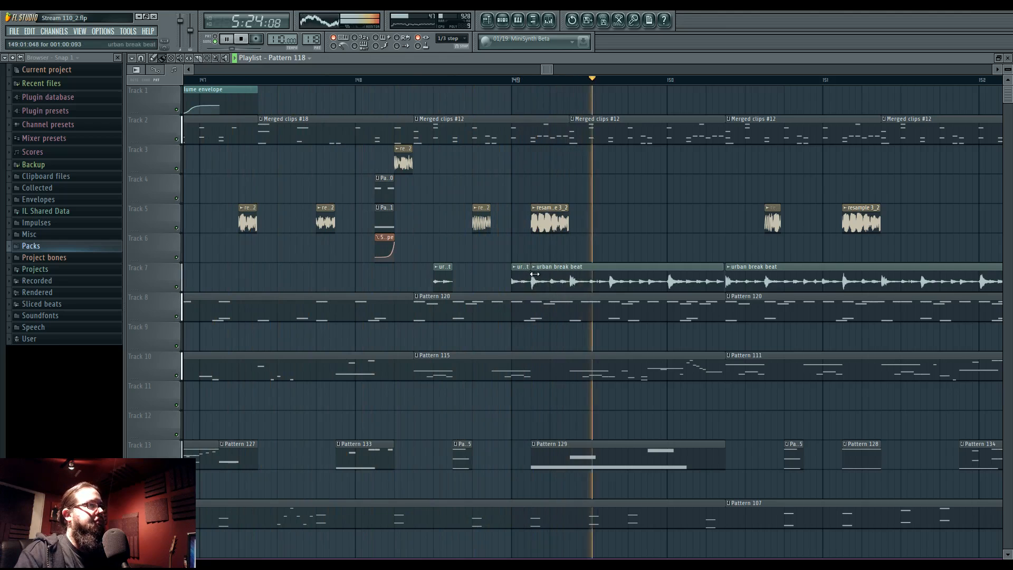
left_click_drag(534, 274, 648, 275)
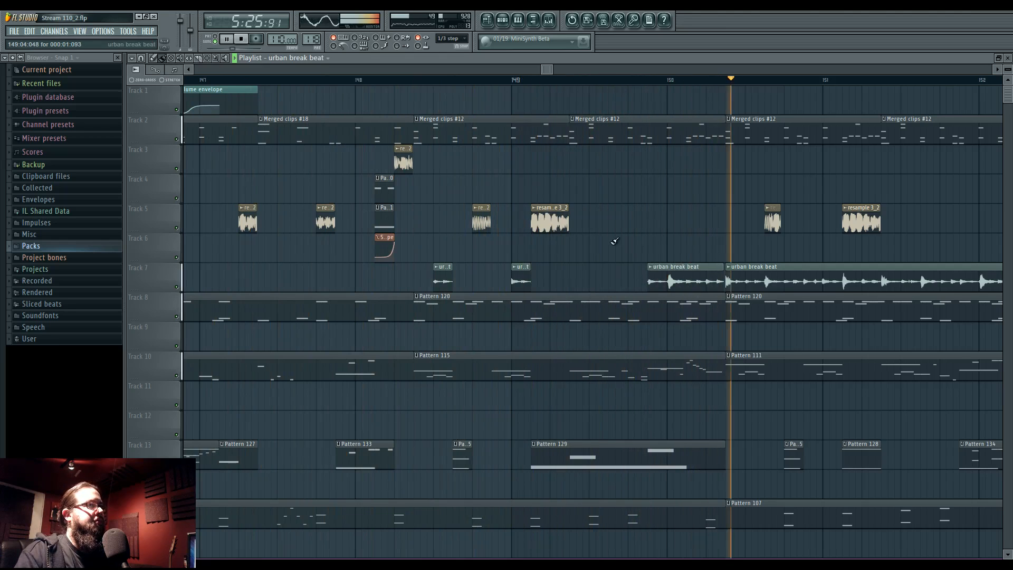
Make the Merged clips #12 clip in the middle of bar 149 unique and open its notes for editing
left_click(572, 120)
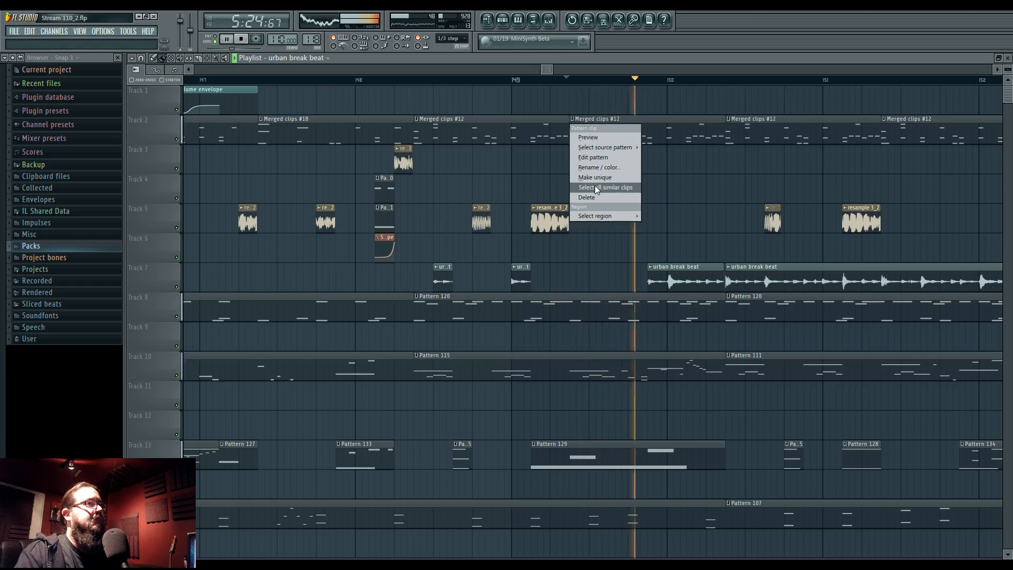
left_click(596, 178)
double_click(600, 132)
Delete the A4, G#3 and F#3 notes that follow the opening hit of the drum pattern's last beat
left_click_drag(419, 256, 264, 270)
left_click_drag(707, 278, 432, 261)
scroll(429, 260, "down", 2)
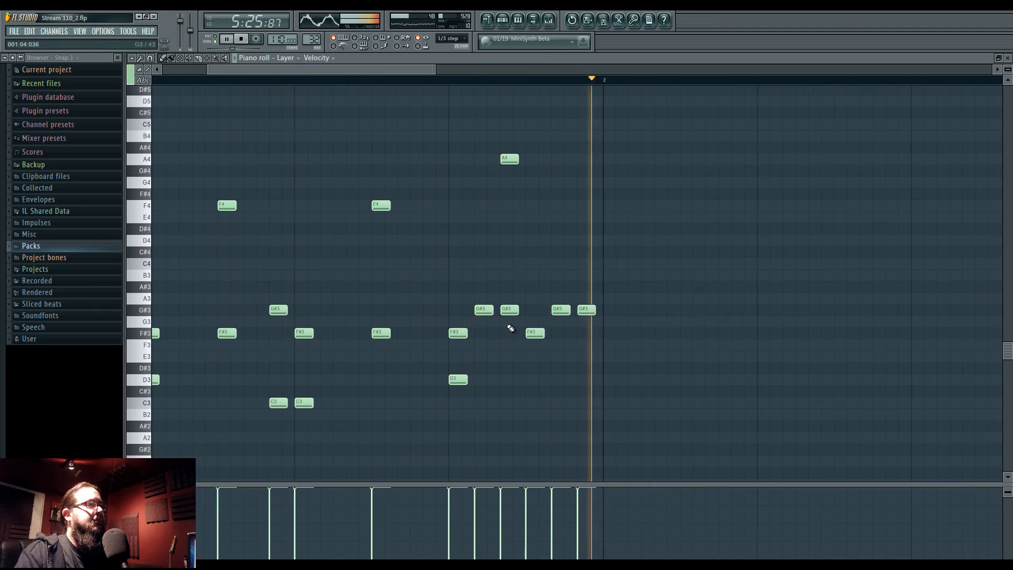
right_click(511, 159)
right_click(561, 310)
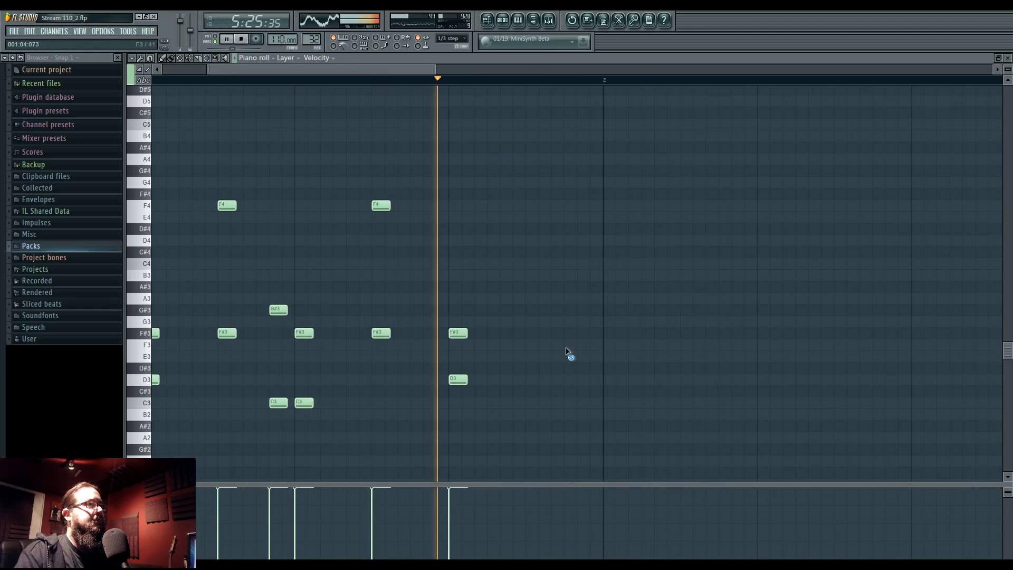
Place three evenly spaced F4 notes across the last beat, raise their velocity to maximum and audition the fill
key("space")
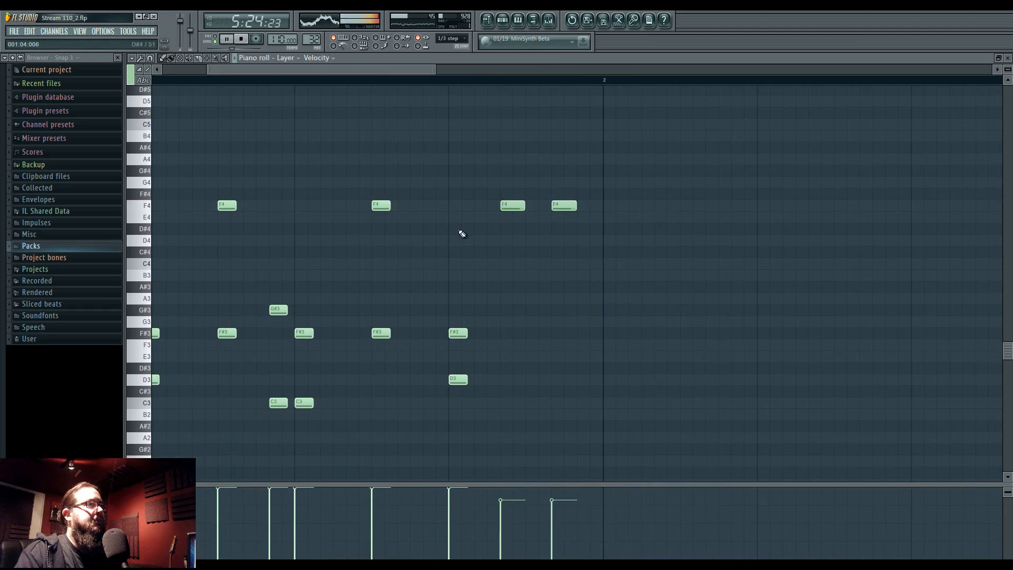
key("space")
left_click(460, 205)
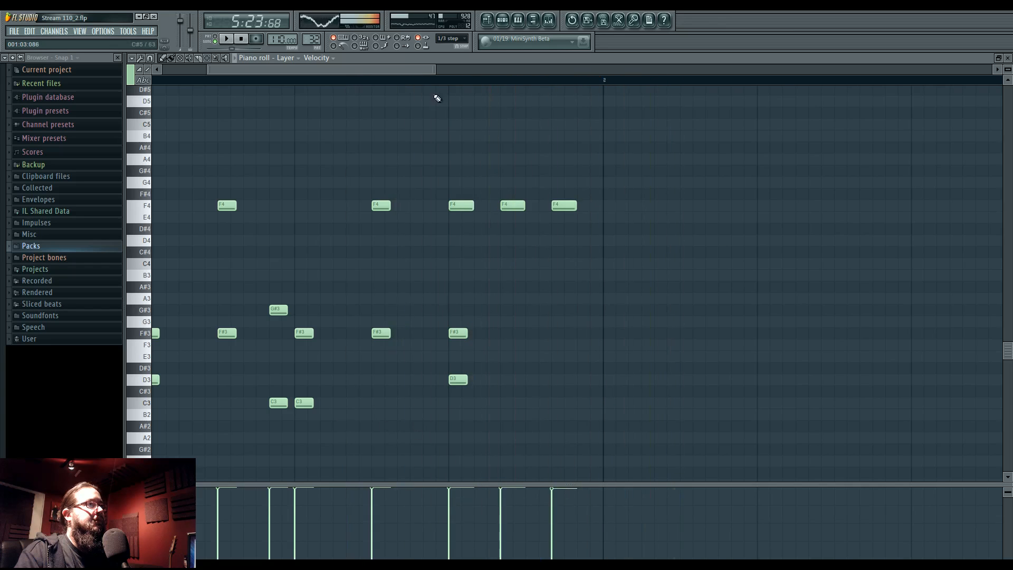
key("space")
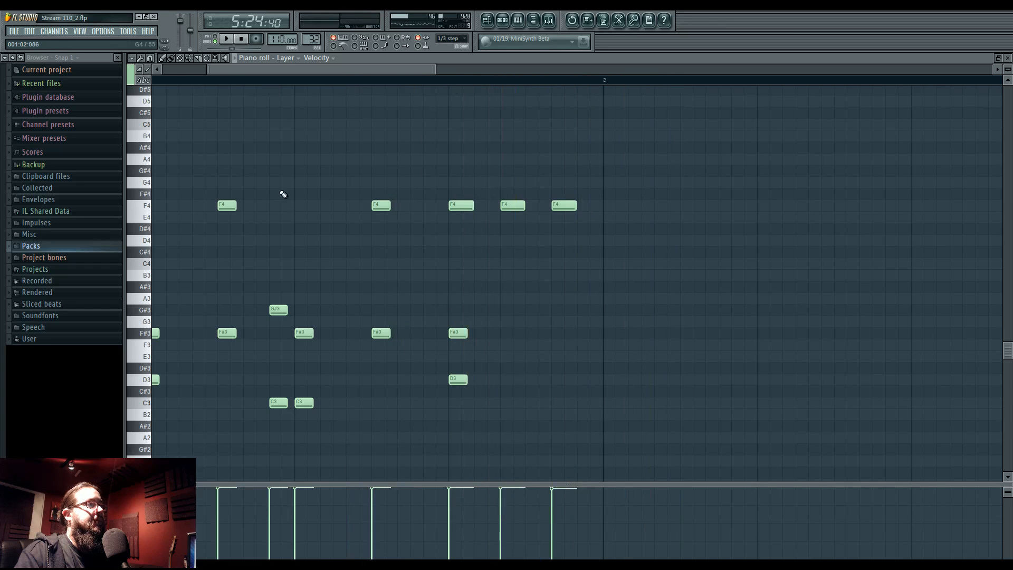
key("space")
Add an E3 note under the second new F4 and a C3 note under the last one, and play back in the arrangement
left_click_drag(345, 214, 511, 258)
left_click_drag(627, 307, 581, 396)
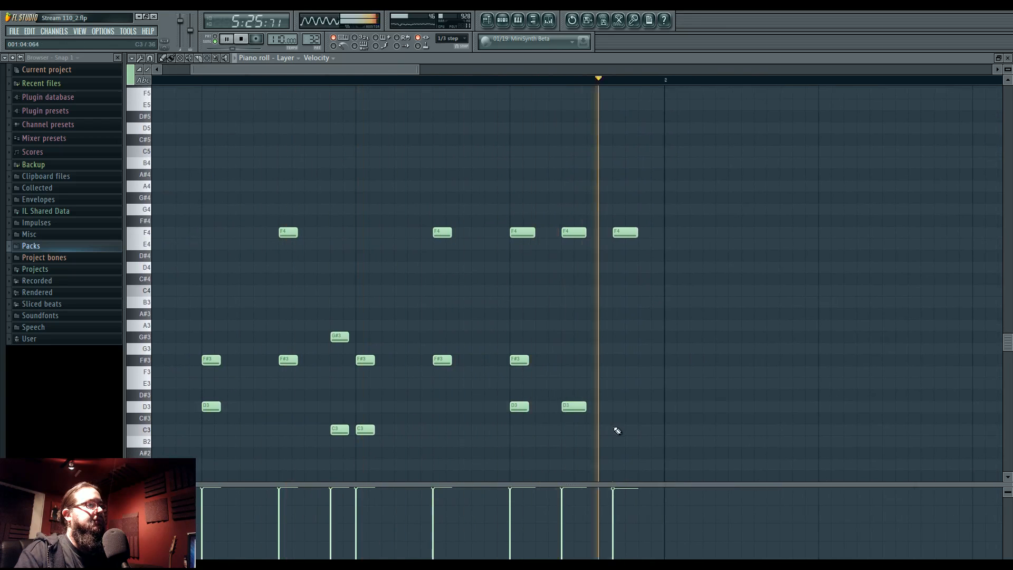
key("space")
left_click_drag(575, 407, 574, 384)
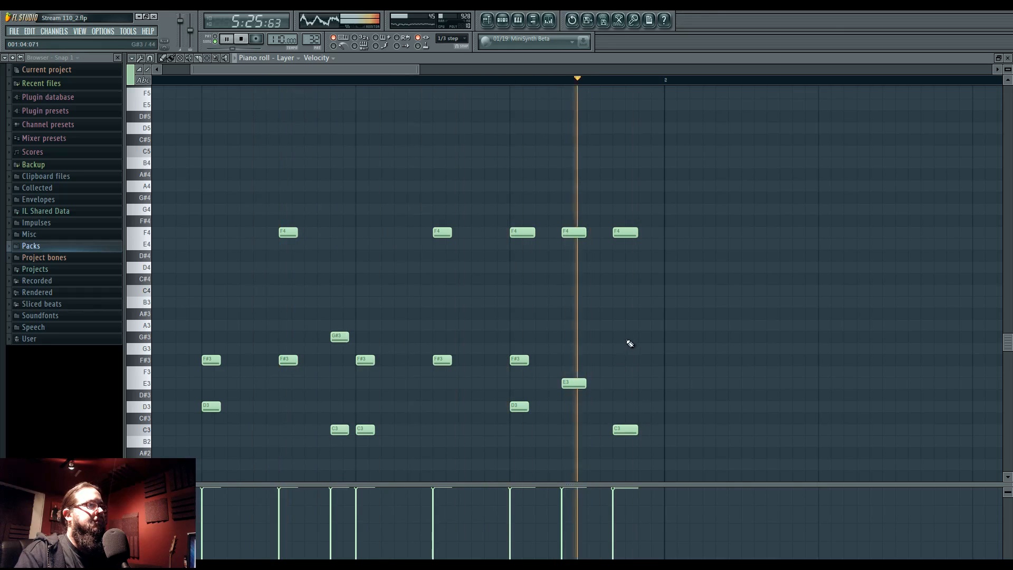
left_click(488, 20)
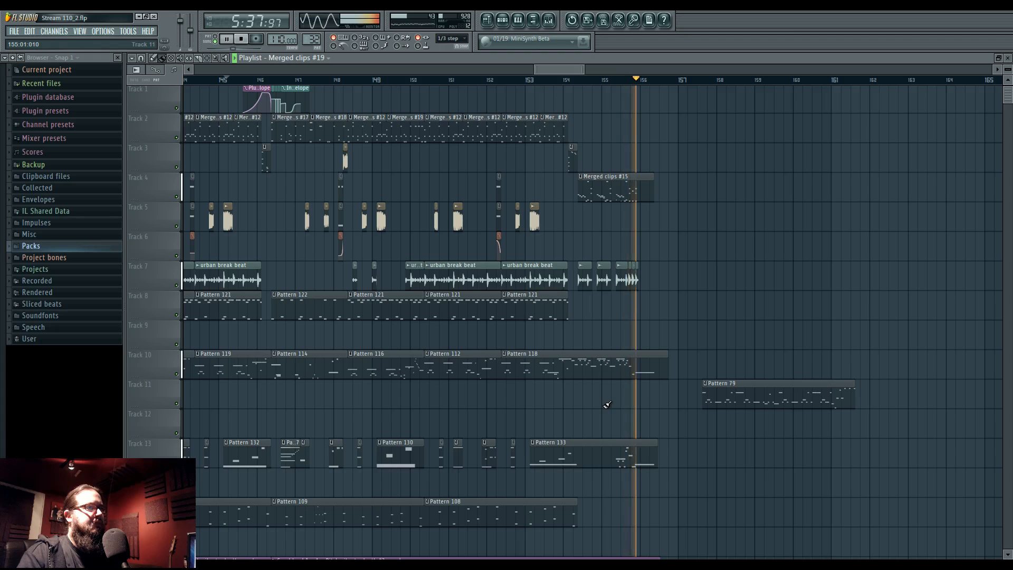
Open Merged clips #15 and lower the velocities of the first two of its last three C3 notes, leaving the third at maximum
double_click(605, 195)
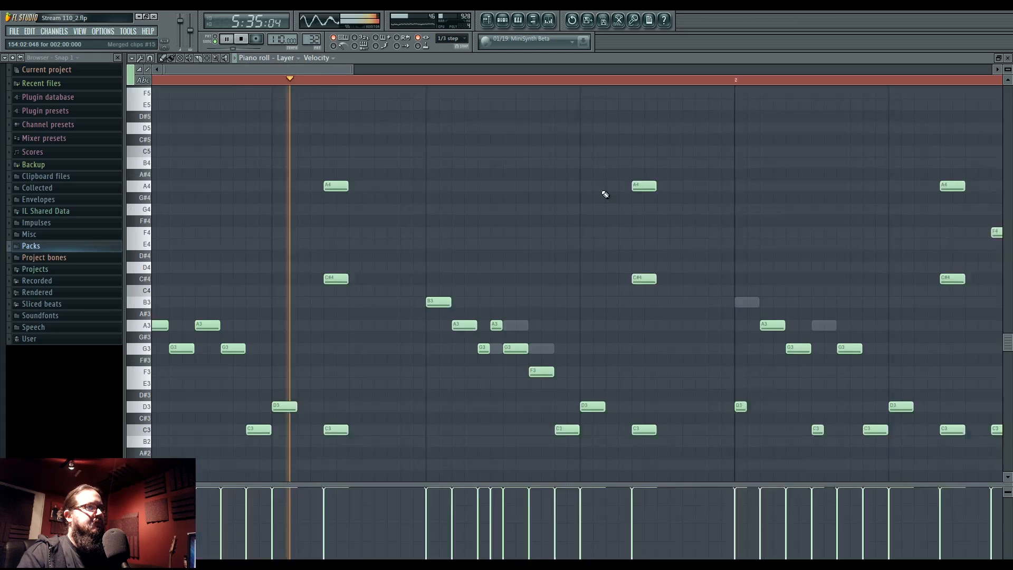
scroll(623, 364, "down", 2)
left_click_drag(625, 365, 508, 331)
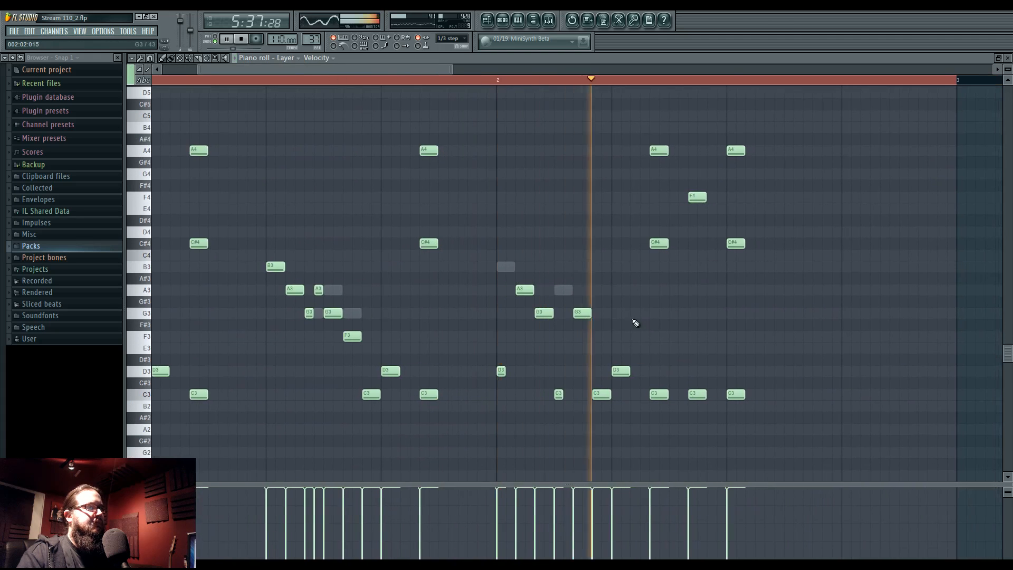
left_click_drag(636, 323, 561, 357)
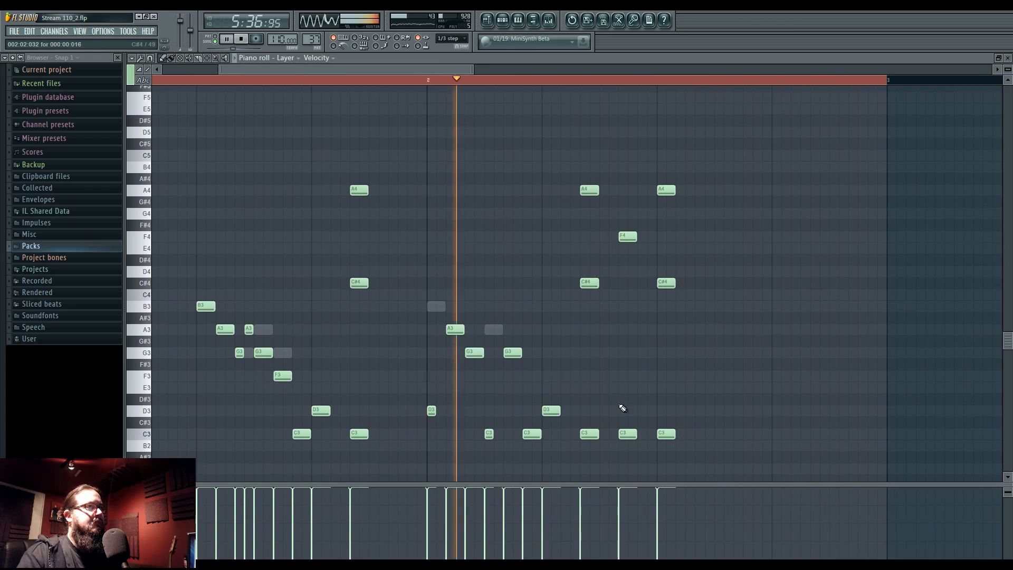
left_click_drag(686, 451, 574, 424)
left_click(579, 509)
left_click(619, 504)
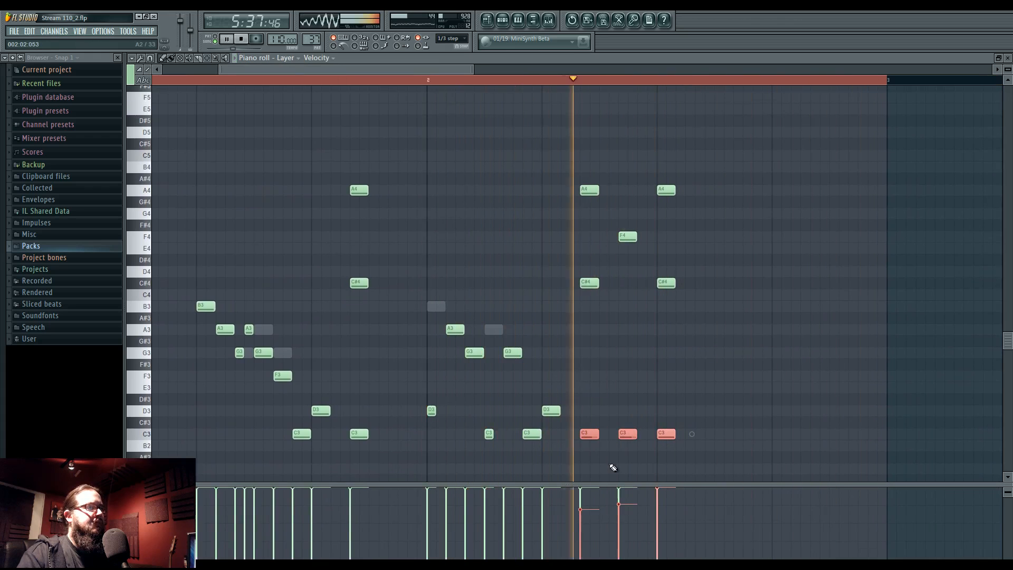
left_click(601, 503)
left_click(590, 509)
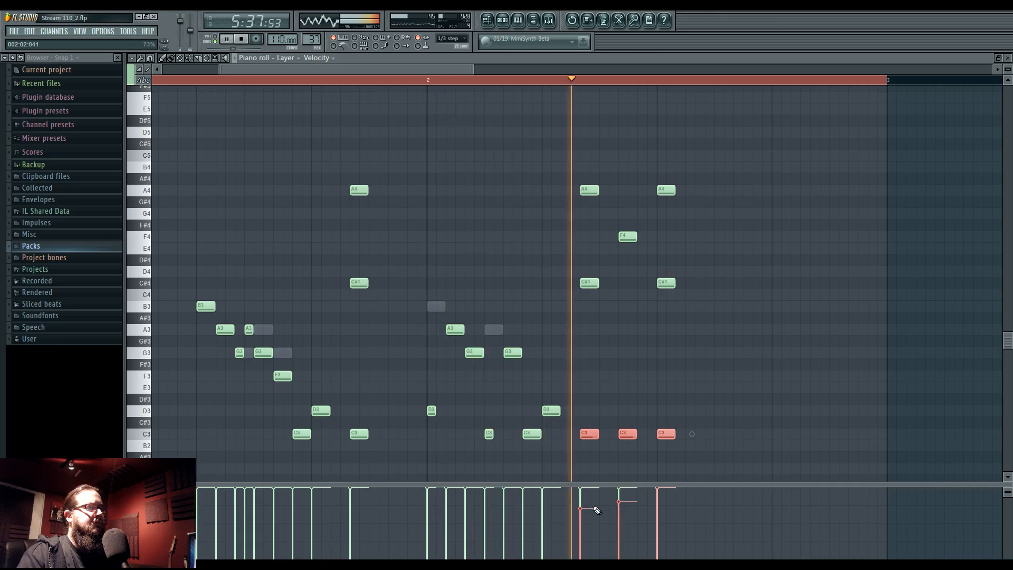
left_click(681, 466, "ctrl")
left_click(487, 21)
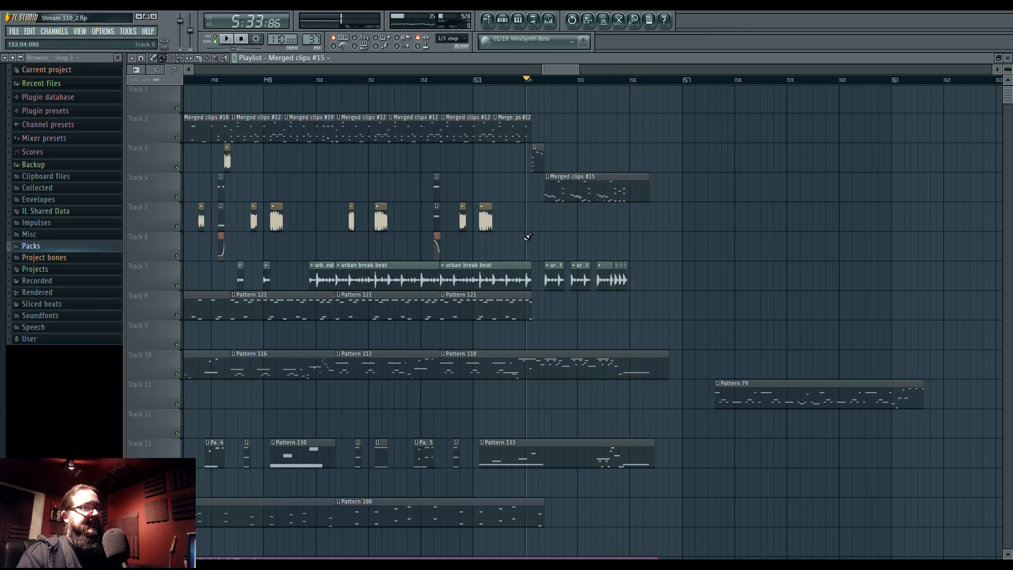
Play the arrangement's ending and remove the leftover Pattern 79 clip on Track 11 after bar 157
scroll(545, 232, "left", 1)
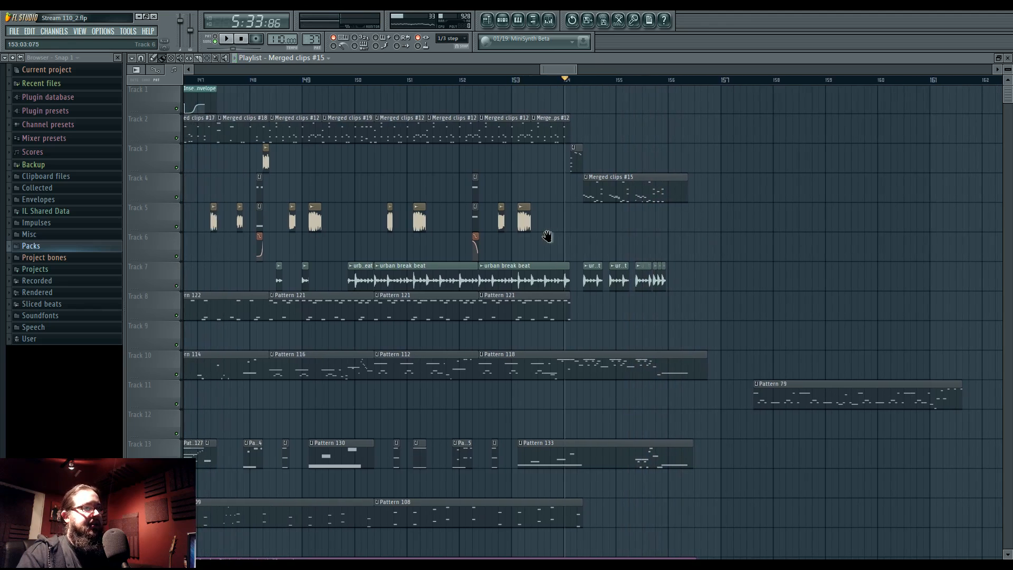
key("space")
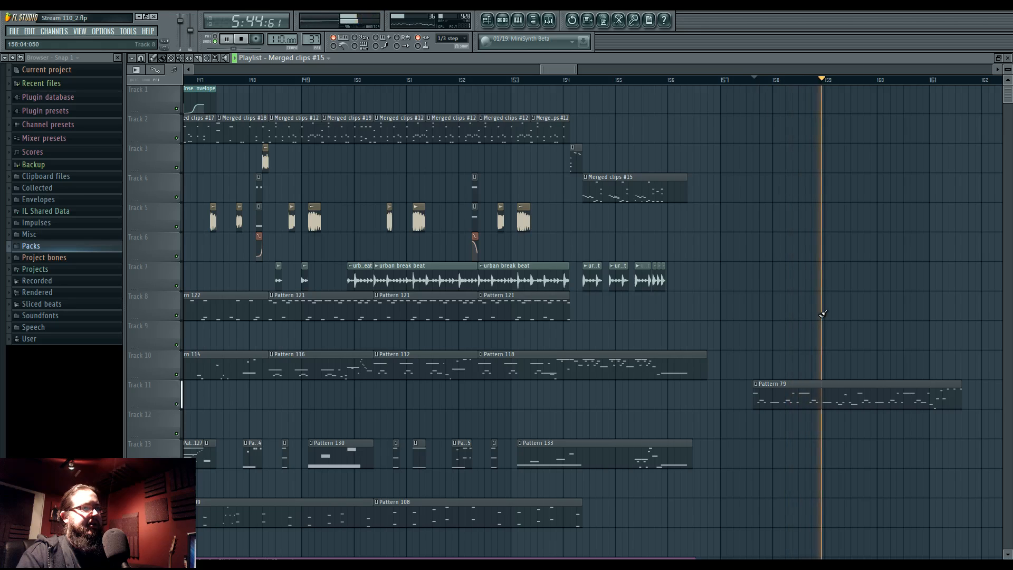
key("space")
key("ctrl+z")
scroll(436, 258, "down", 3)
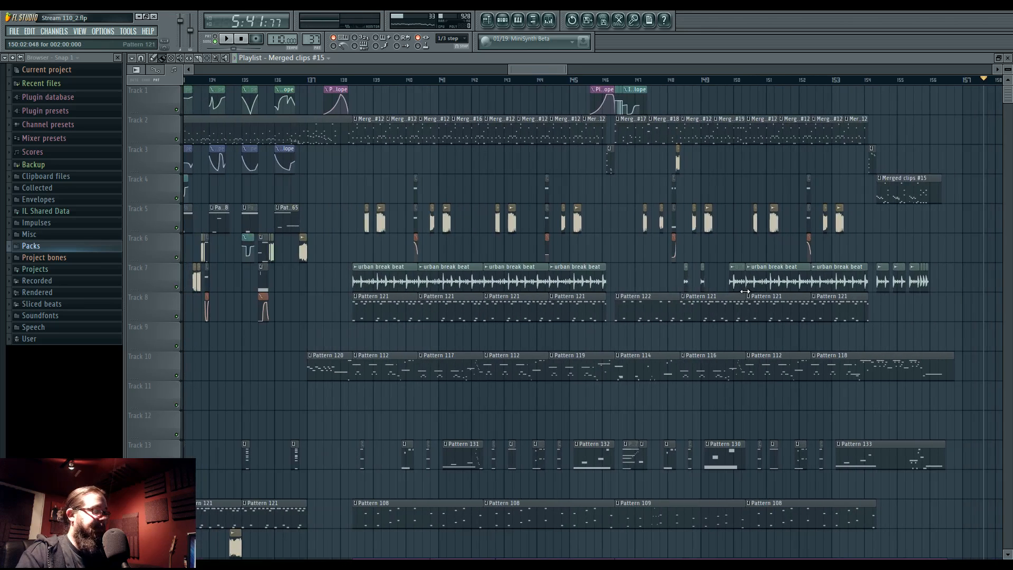
Play the transition from bar 145 and listen again around bar 146 where Pattern 114 begins
left_click_drag(465, 169, 524, 232)
scroll(504, 180, "down", 3)
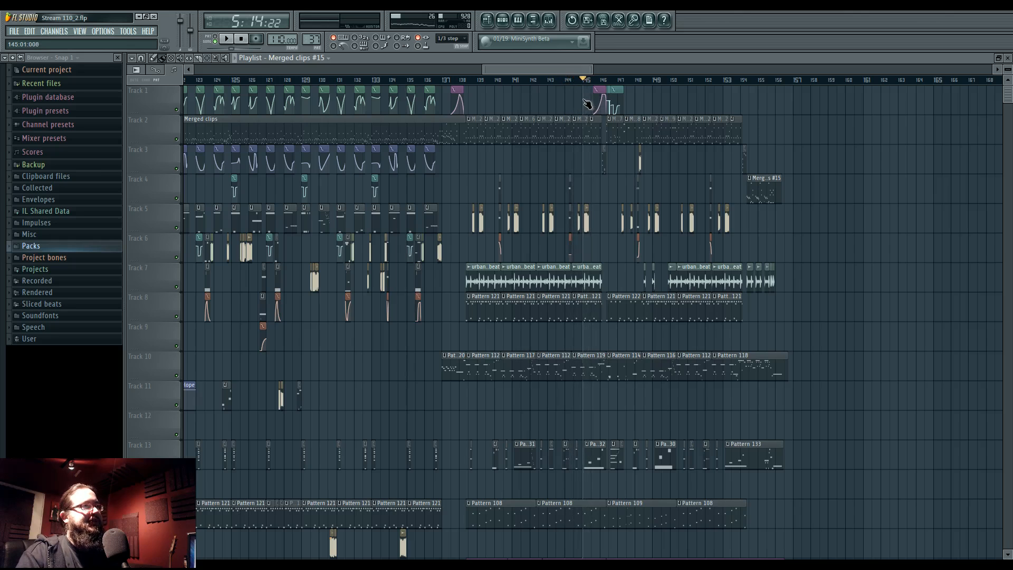
scroll(611, 201, "up", 5)
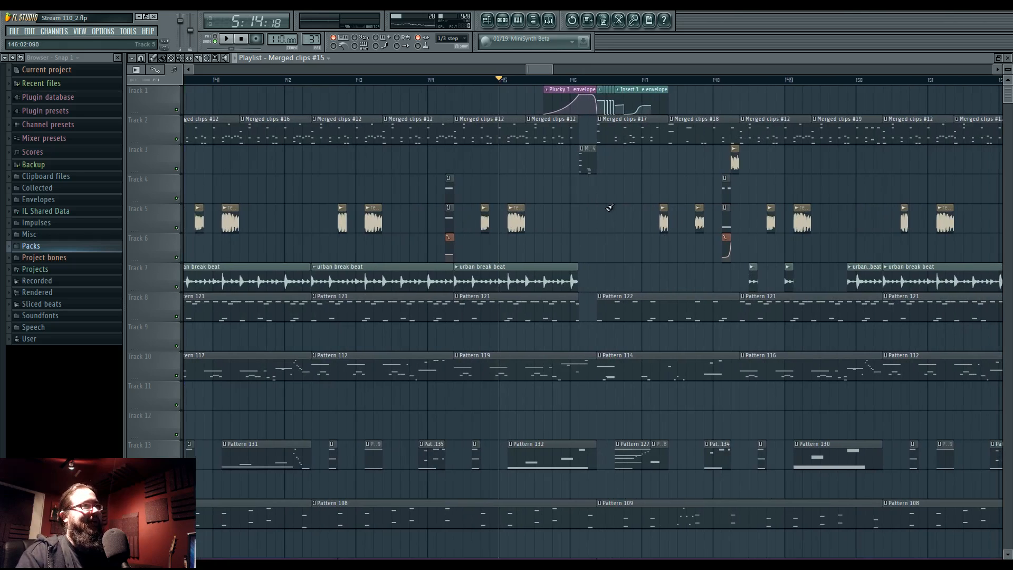
key("space")
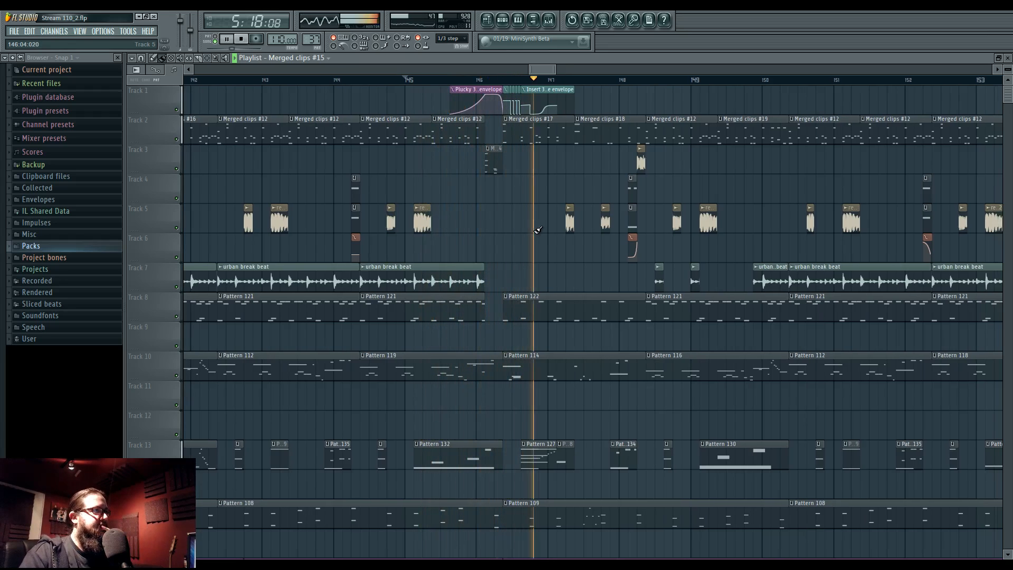
left_click(501, 80)
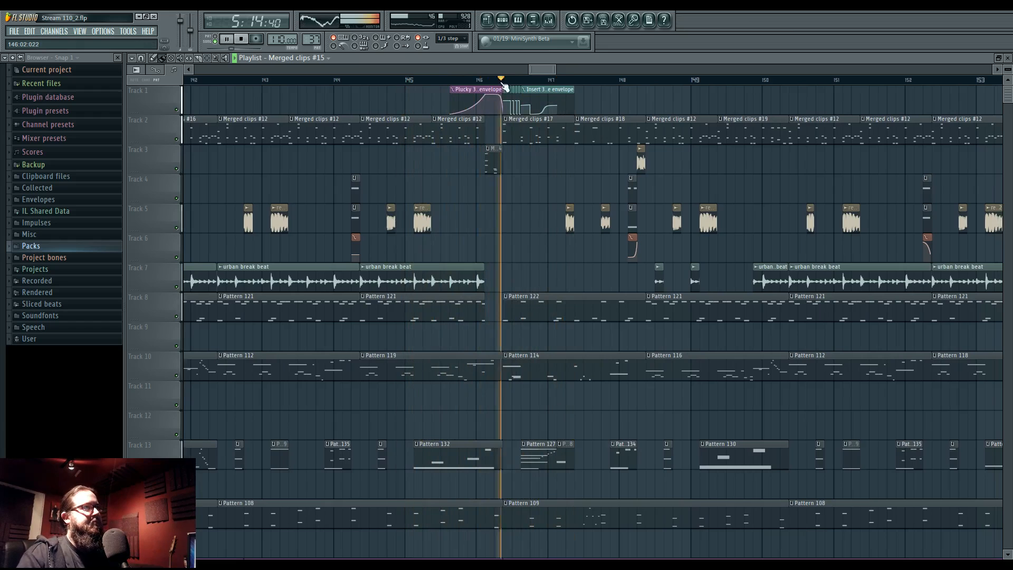
key("space")
Open Pattern 114 and raise the G4 note beneath the opening E5 to D#5, keeping its timing
right_click(504, 362)
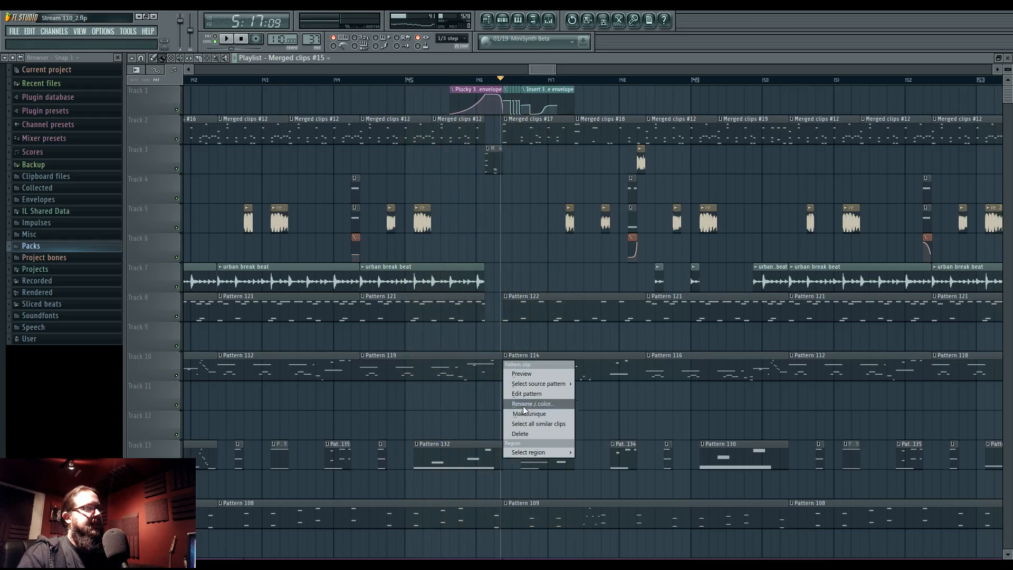
left_click(525, 395)
scroll(170, 287, "up", 4)
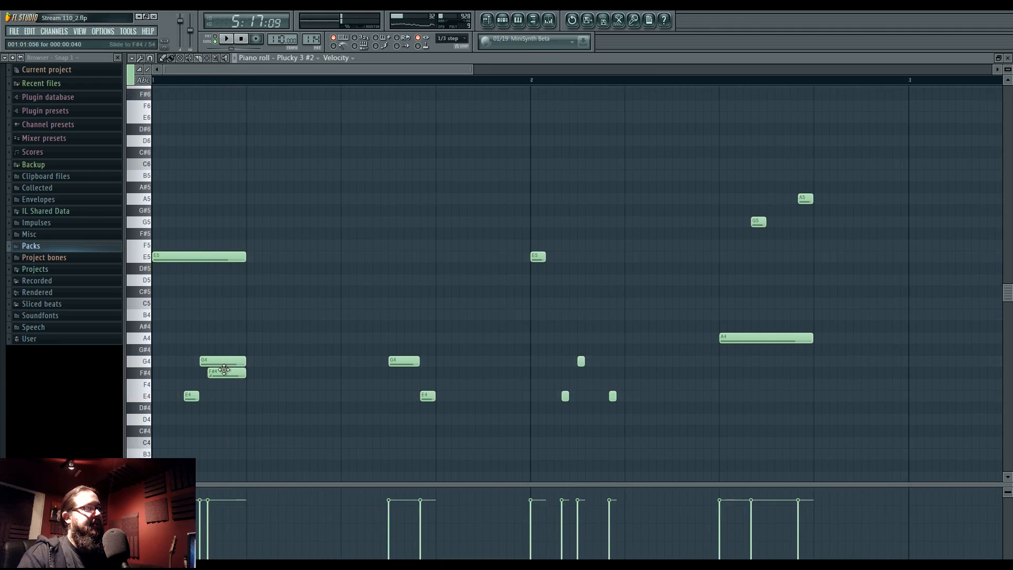
left_click_drag(224, 364, 224, 272)
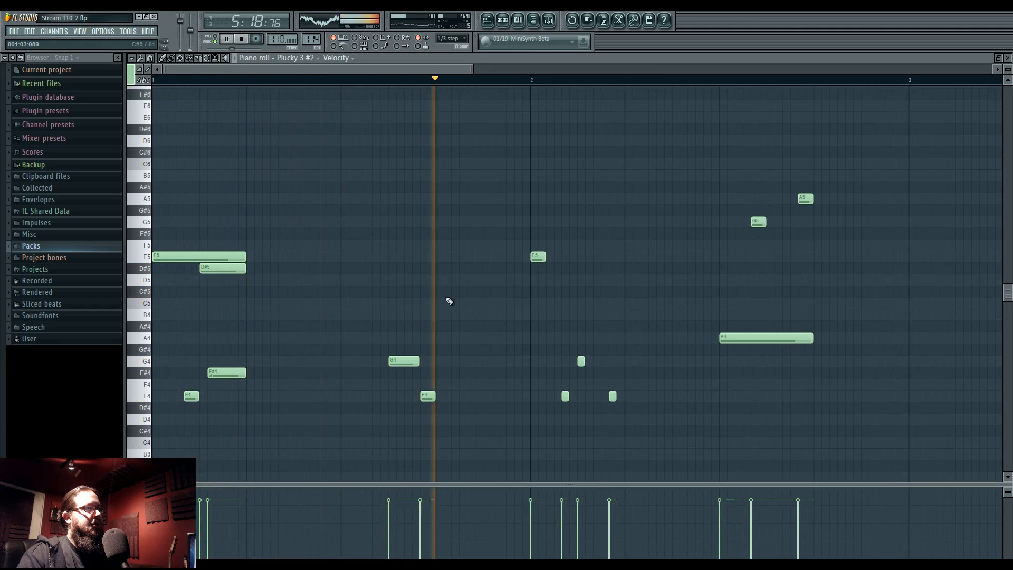
key("F5")
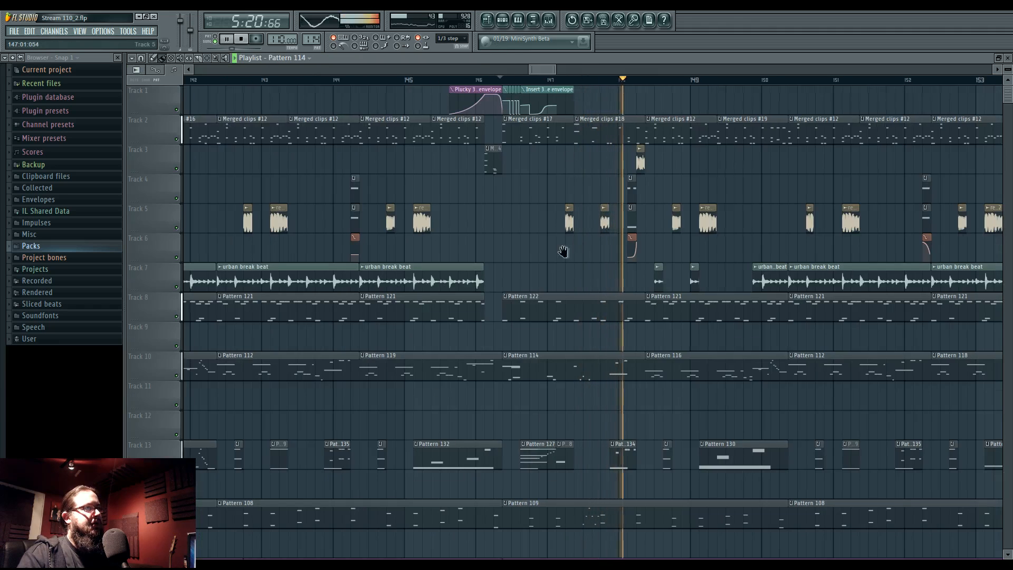
Replay the fill, open Merged clips #17 and shift its last F4 note slightly later
scroll(508, 259, "up", 4)
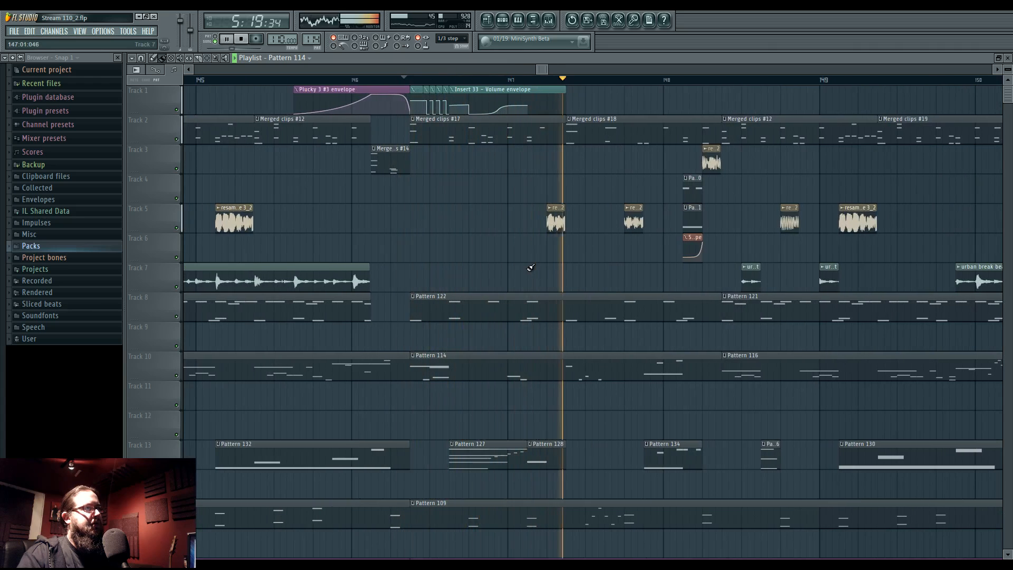
key("space")
key("space")
double_click(506, 136)
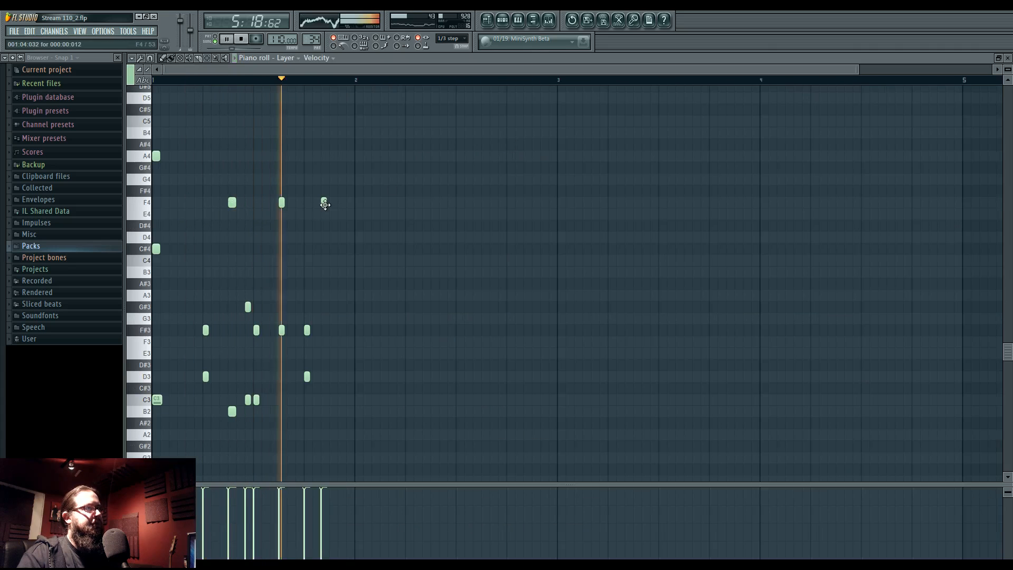
left_click_drag(324, 204, 332, 204)
left_click(487, 22)
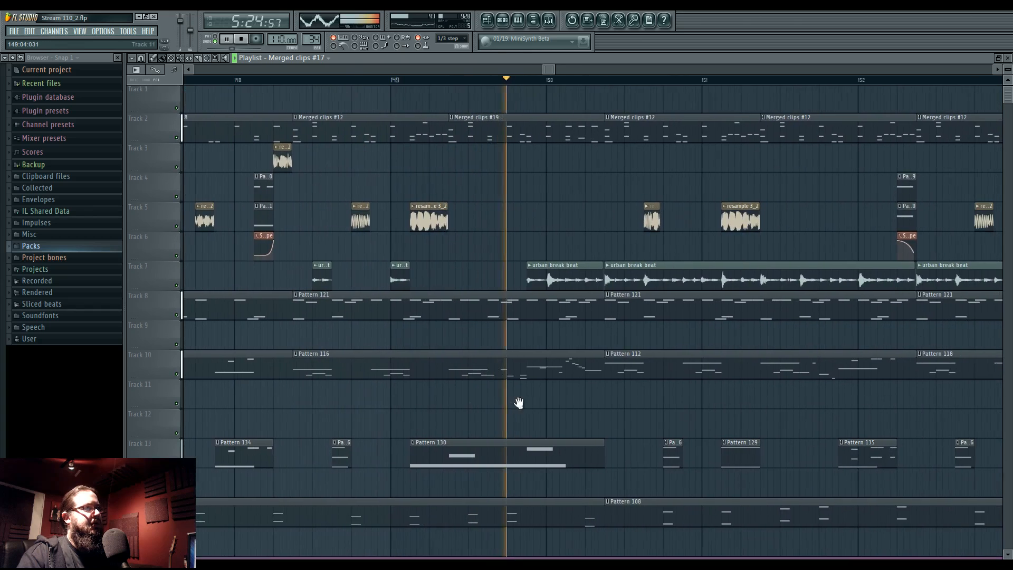
Replay the transition, make the Merged clips #12 clip in the middle of bar 148 unique and open its notes
scroll(497, 200, "down", 3)
left_click(309, 80)
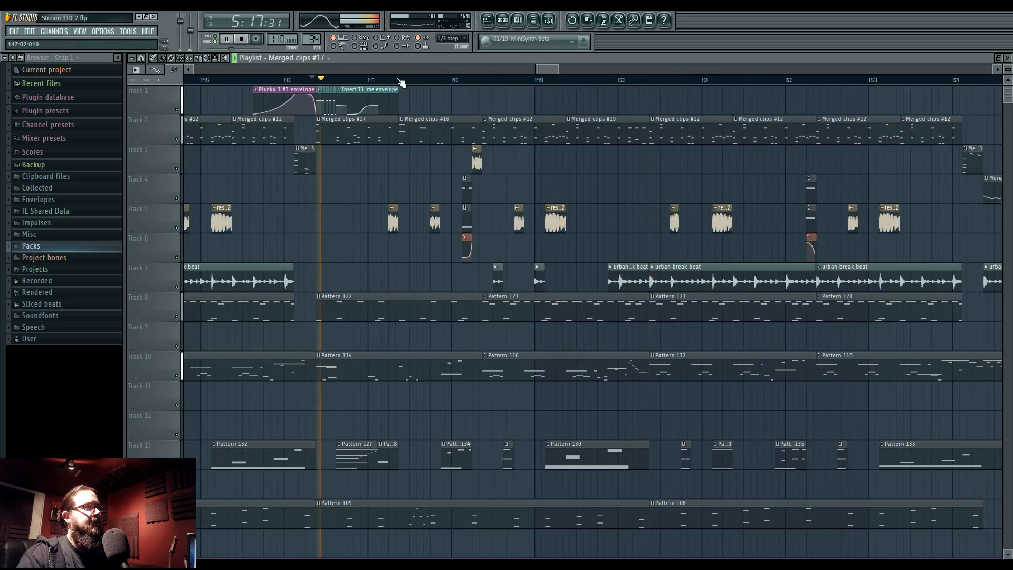
left_click(398, 80)
left_click(486, 121)
left_click(515, 178)
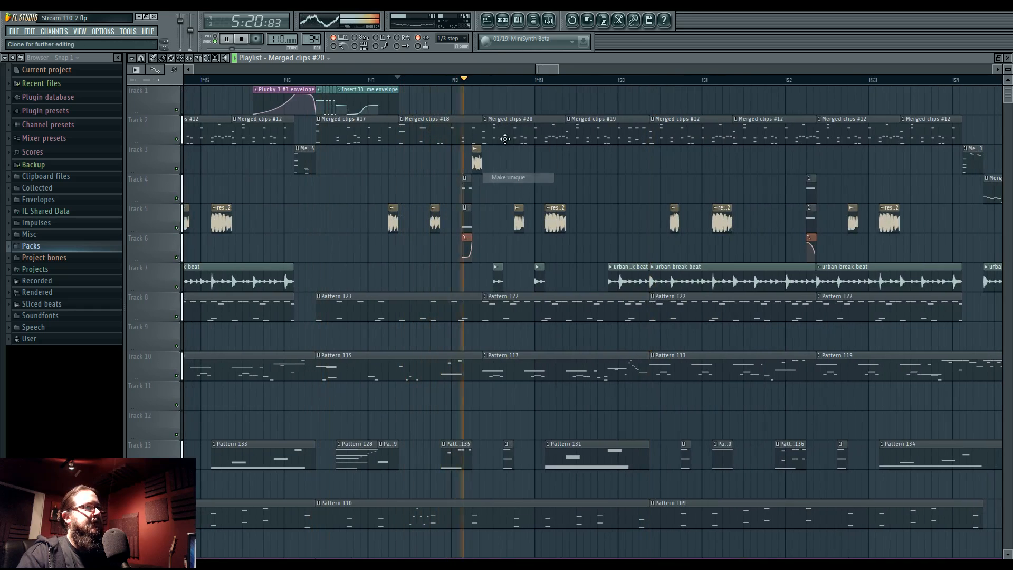
double_click(503, 138)
Delete the F#3 note above the first D3 of the drum pattern and return to the arrangement
scroll(306, 240, "down", 2)
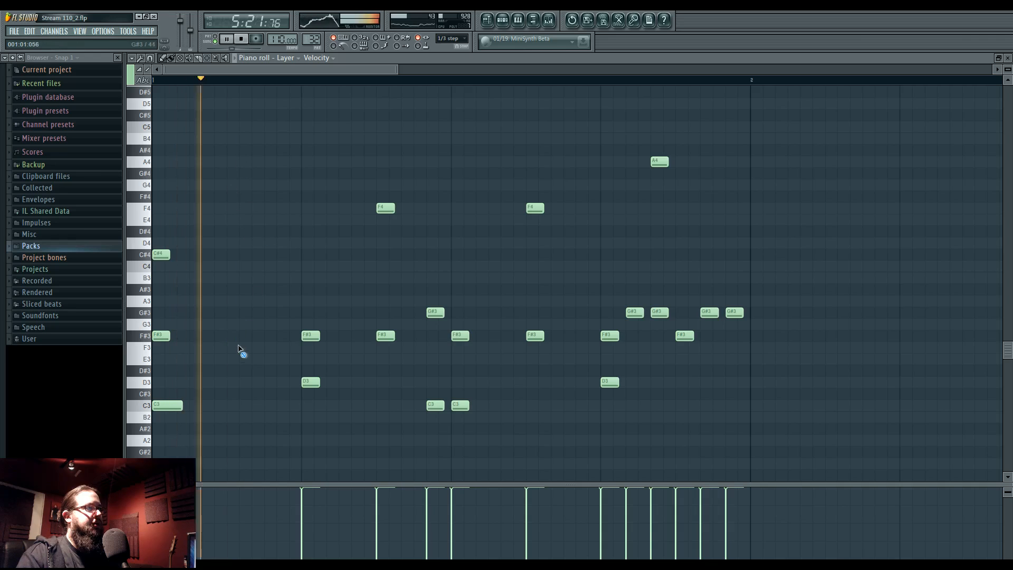
right_click(311, 338)
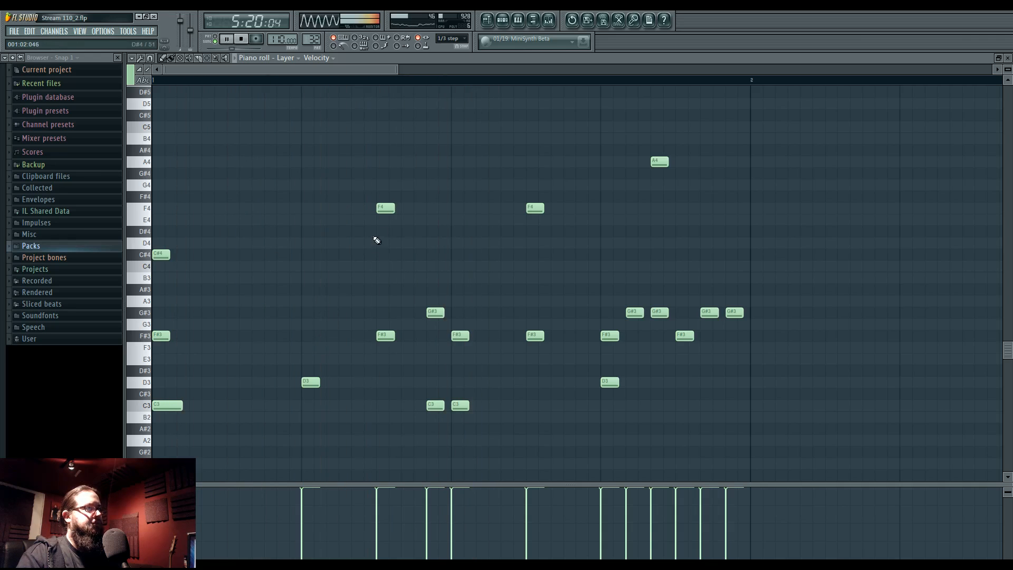
left_click(489, 20)
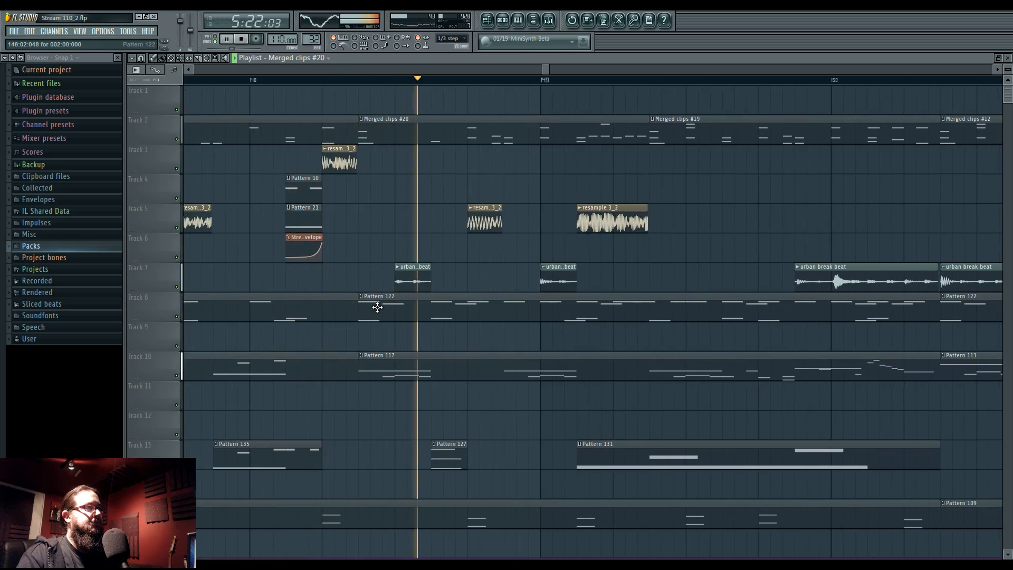
Trim the urban break beat clip in the second half of bar 148 to a third and repeat it into three back-to-back slices
key("space")
scroll(370, 315, "up", 5)
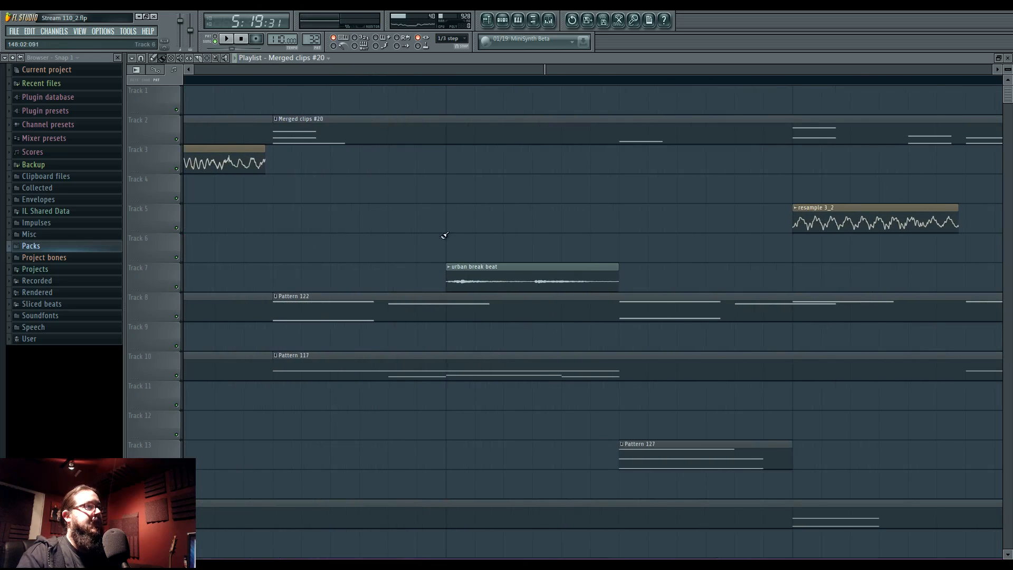
left_click_drag(617, 275, 507, 276)
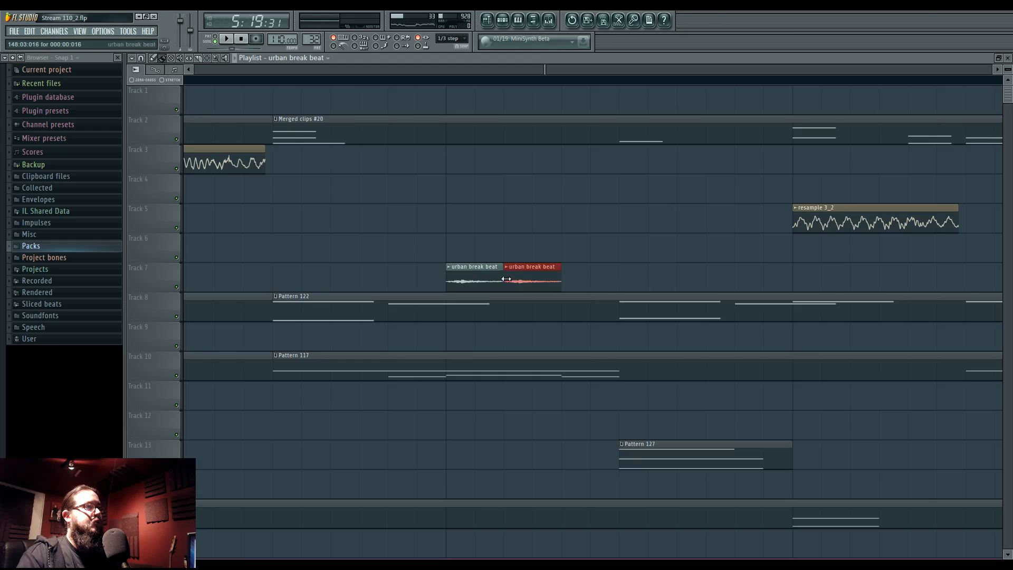
key("ctrl+b")
left_click(440, 82)
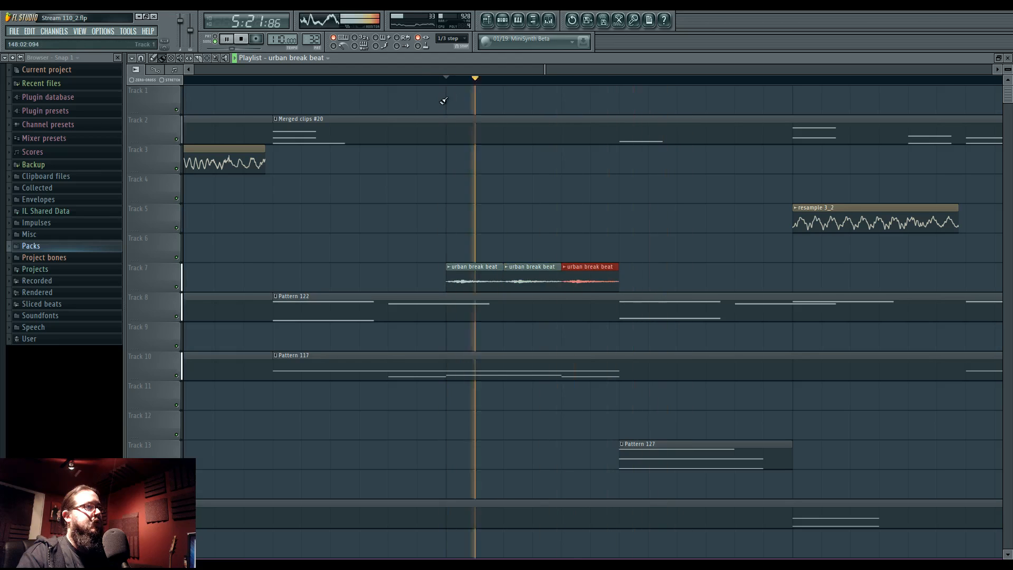
Shorten all three urban break beat slices to half length, leaving gaps between them, and listen to the stutter
scroll(397, 253, "down", 3)
mouse_move(397, 255)
left_mouse_down()
mouse_move(489, 277)
mouse_move(472, 278)
left_mouse_up()
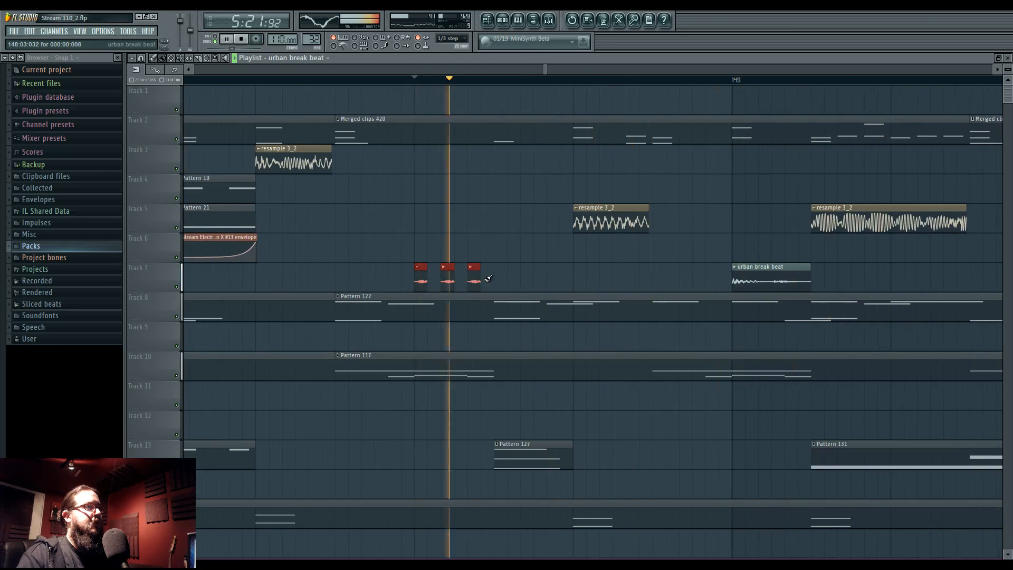
scroll(475, 276, "up", 1)
scroll(475, 276, "up", 1)
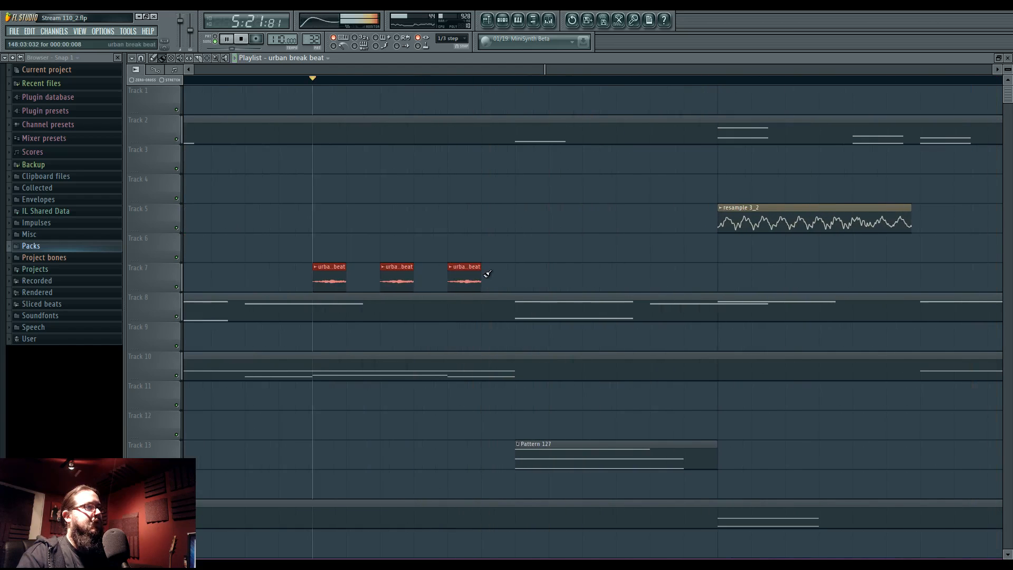
Trim the urban break beat clip at bar 149 to a tiny slice, repeat it across the original clip's span and play it back
scroll(475, 276, "down", 2)
scroll(654, 276, "up", 3)
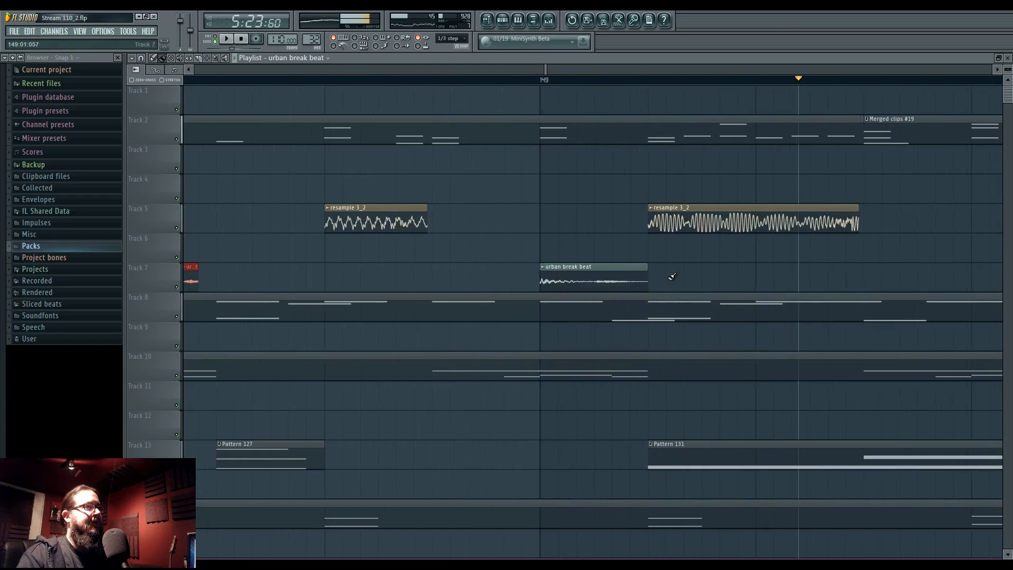
key("space")
left_click_drag(570, 288, 558, 285)
scroll(558, 282, "up", 2)
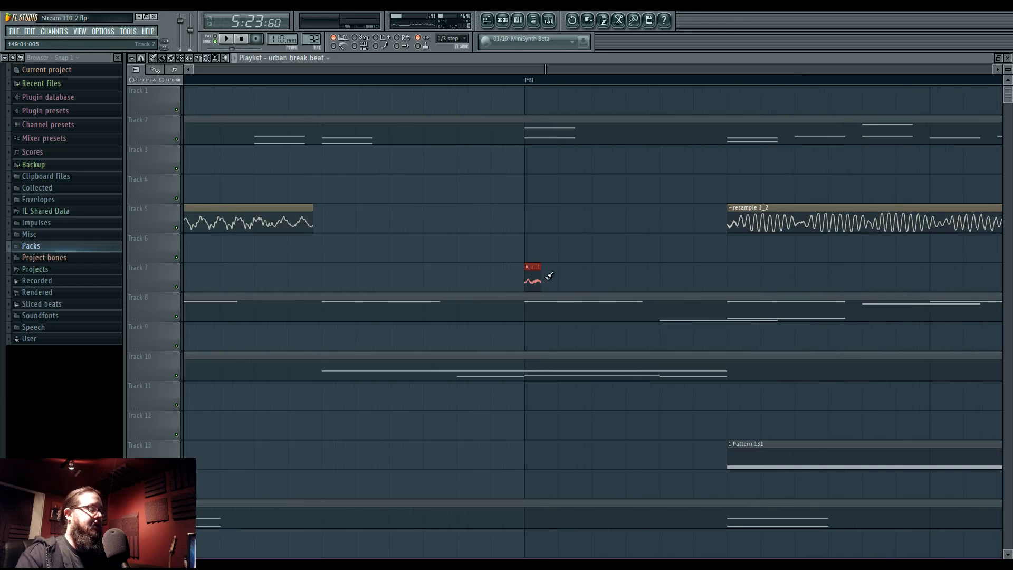
left_click_drag(545, 275, 493, 283)
left_click_drag(491, 248, 944, 259)
scroll(515, 249, "down", 5)
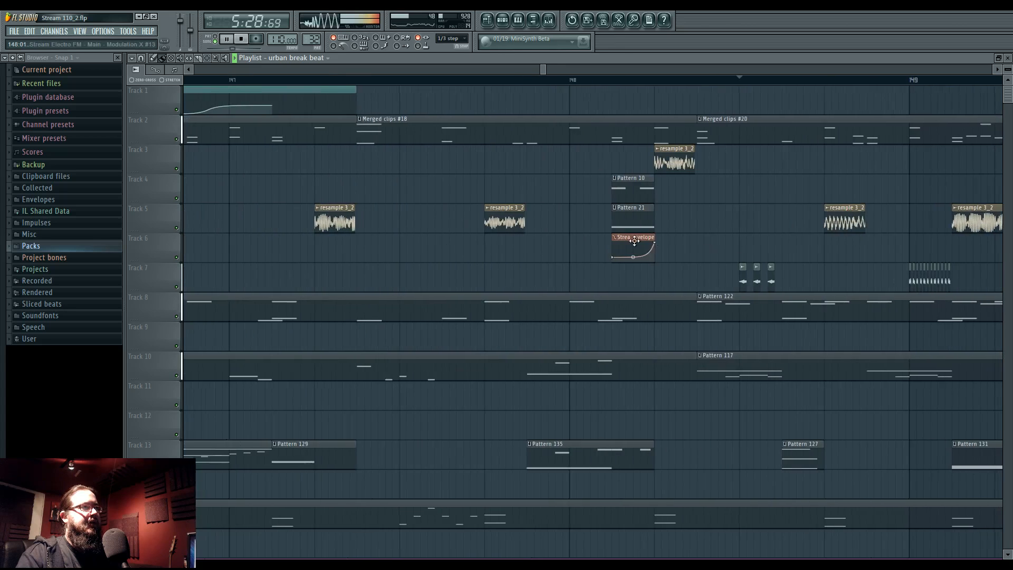
Try to move the Plucky 3 #3 envelope clip on Track 1 earlier, to just before bar 145
scroll(640, 253, "down", 5)
left_click_drag(502, 95, 449, 96)
key("space")
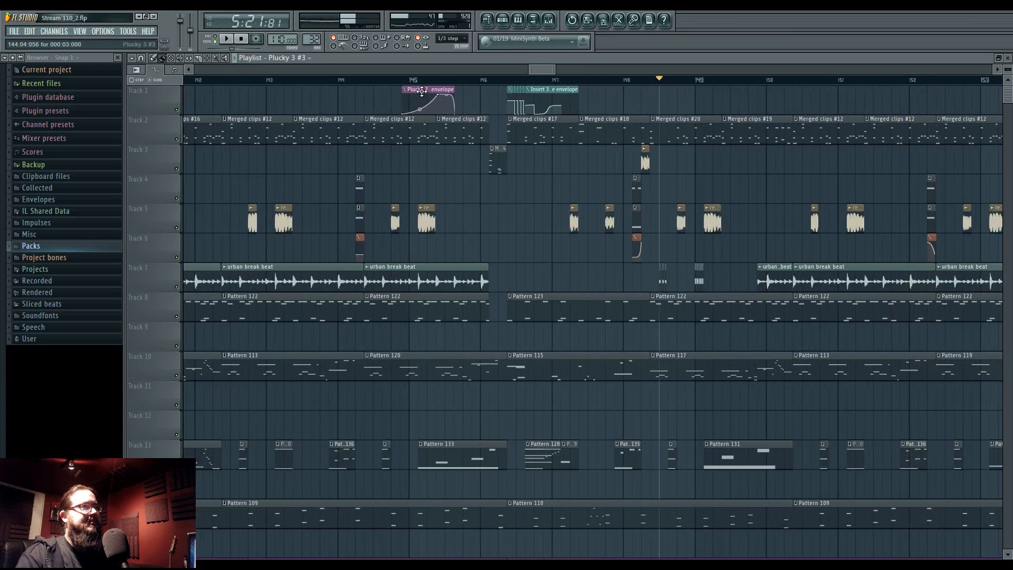
scroll(536, 222, "up", 3)
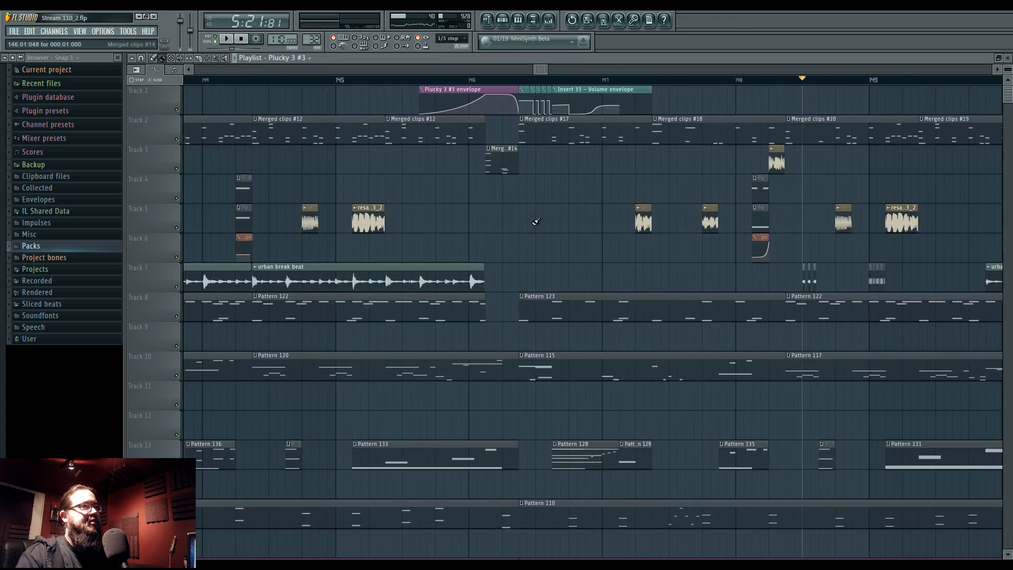
Play back the transition, save the project, and move the playback position to the second half of bar 148
key("space")
key("ctrl+s")
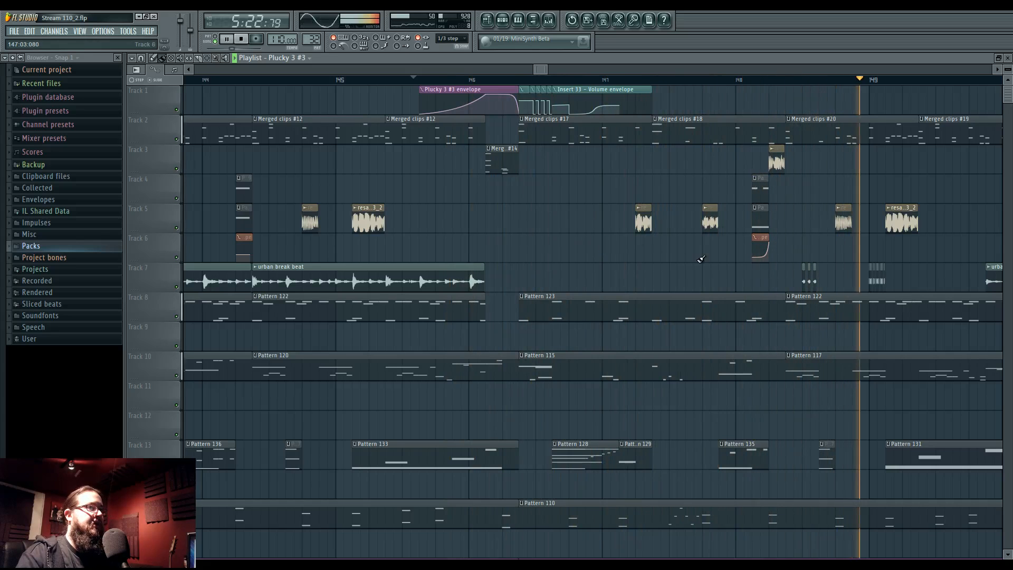
scroll(767, 282, "up", 4)
left_click(401, 81)
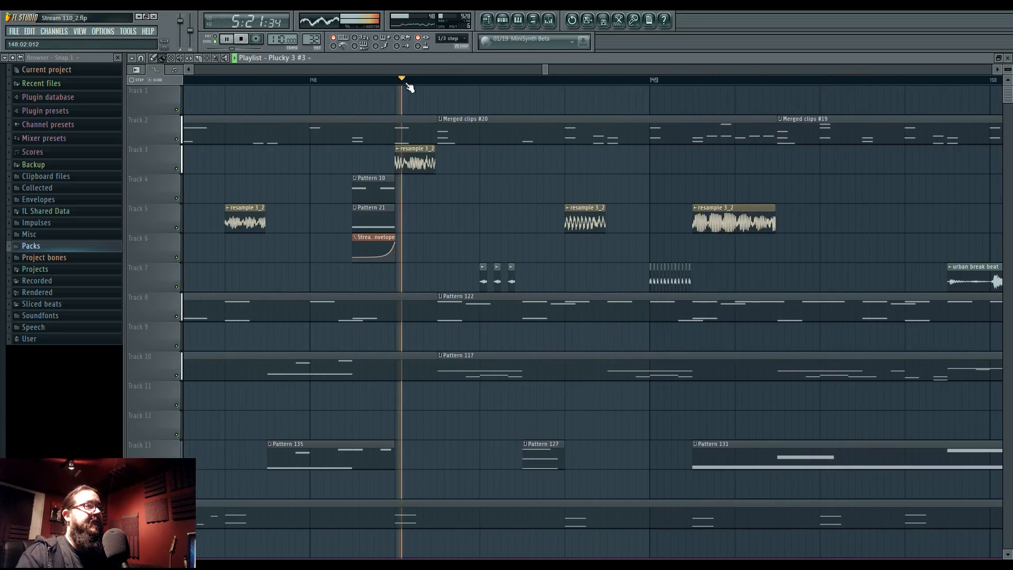
Solo Track 7 and listen to the three urban break beat slices in bar 148
scroll(494, 281, "up", 3)
scroll(494, 281, "up", 3)
key("space")
key("space")
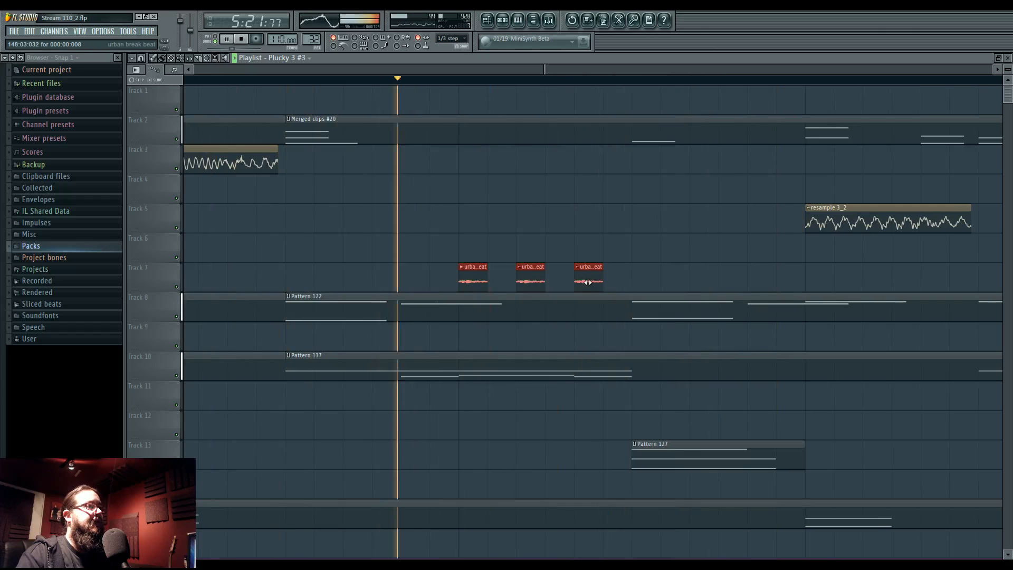
key("space")
right_click(176, 286)
key("space")
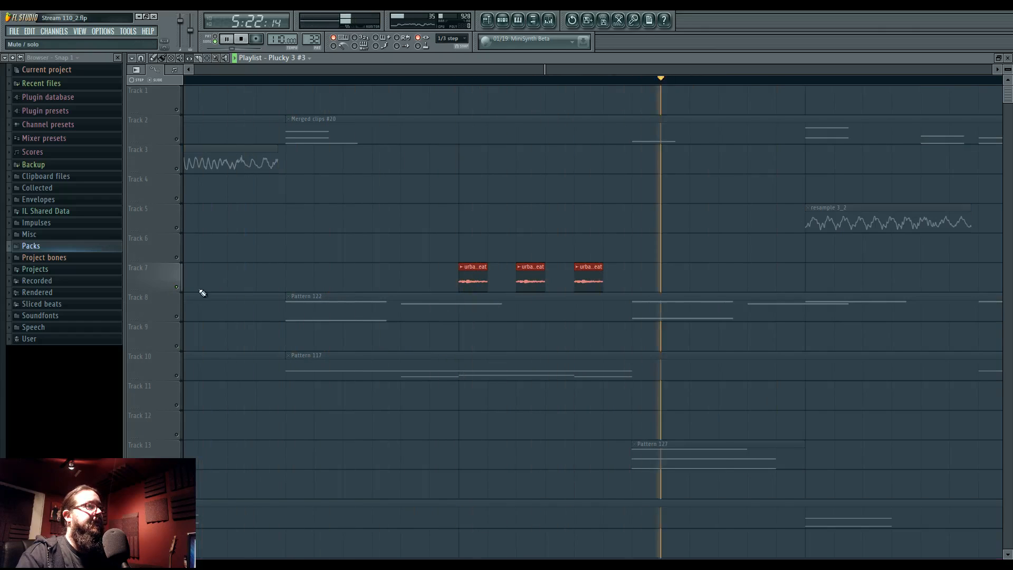
Inspect the effects on mixer track Insert 52, including Fruity Reeverb 2, while playing the soloed break beat slices
key("F9")
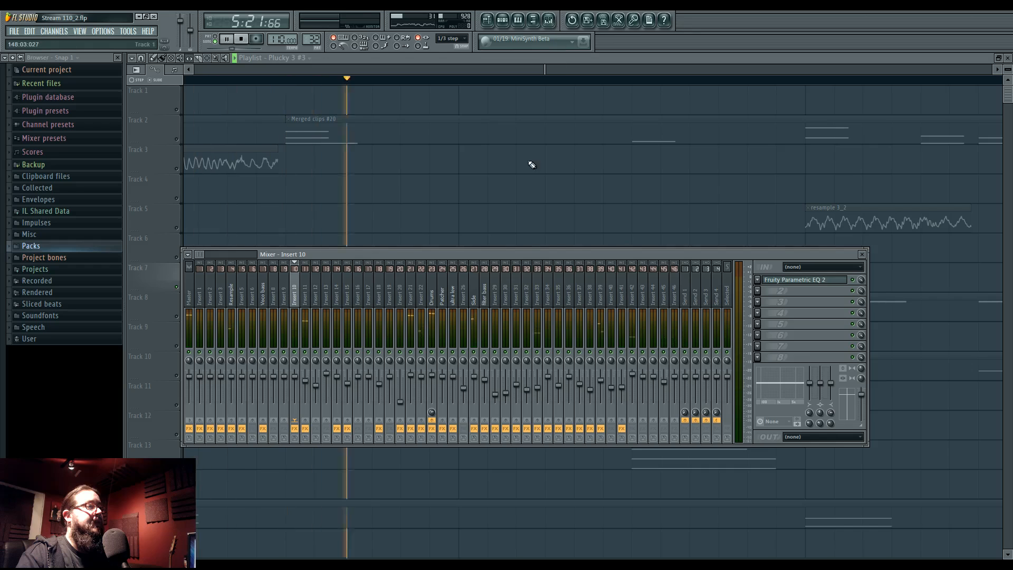
left_click_drag(200, 254, 218, 254)
key("space")
left_click(538, 327)
key("space")
left_click(818, 317)
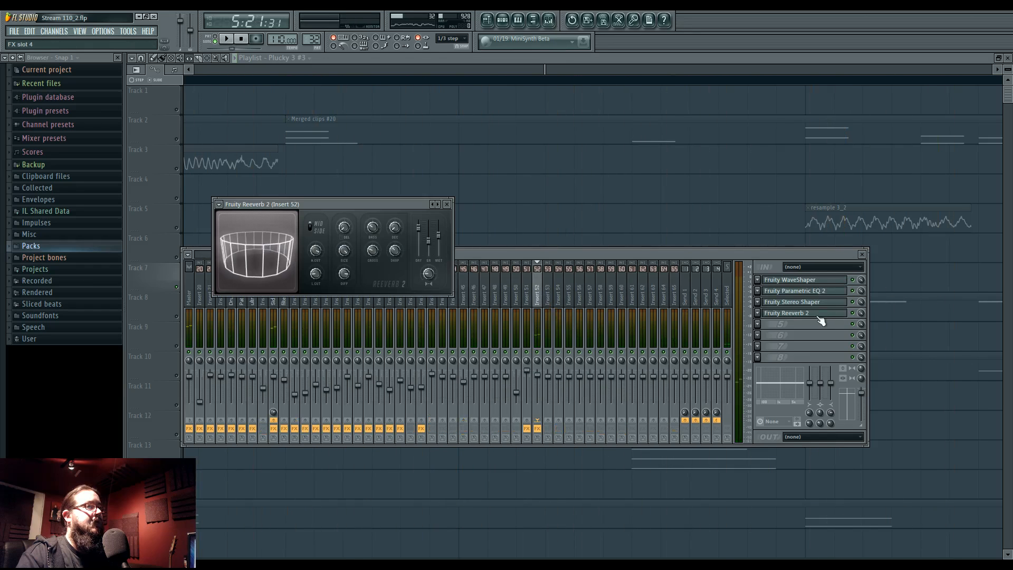
key("space")
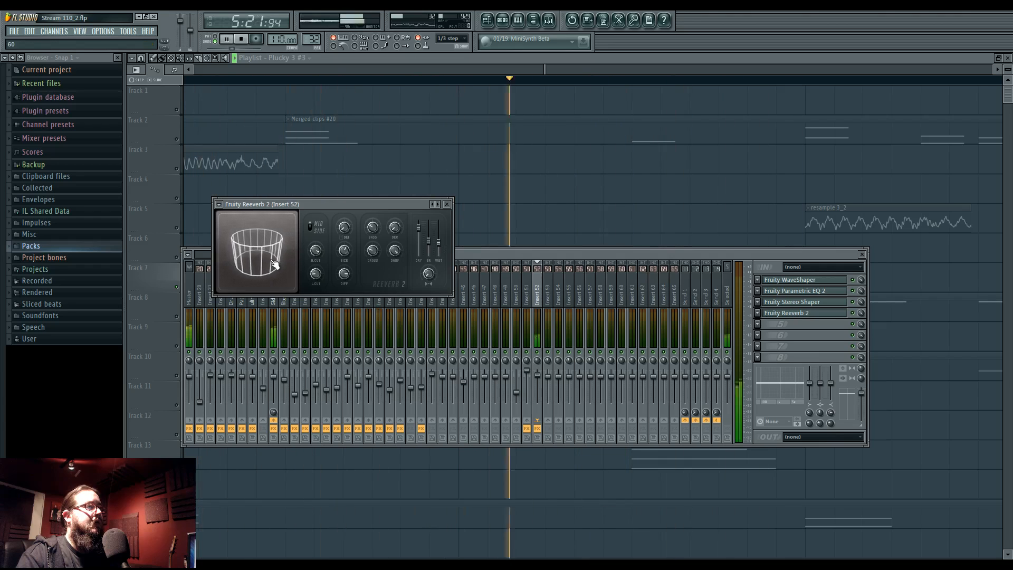
key("space")
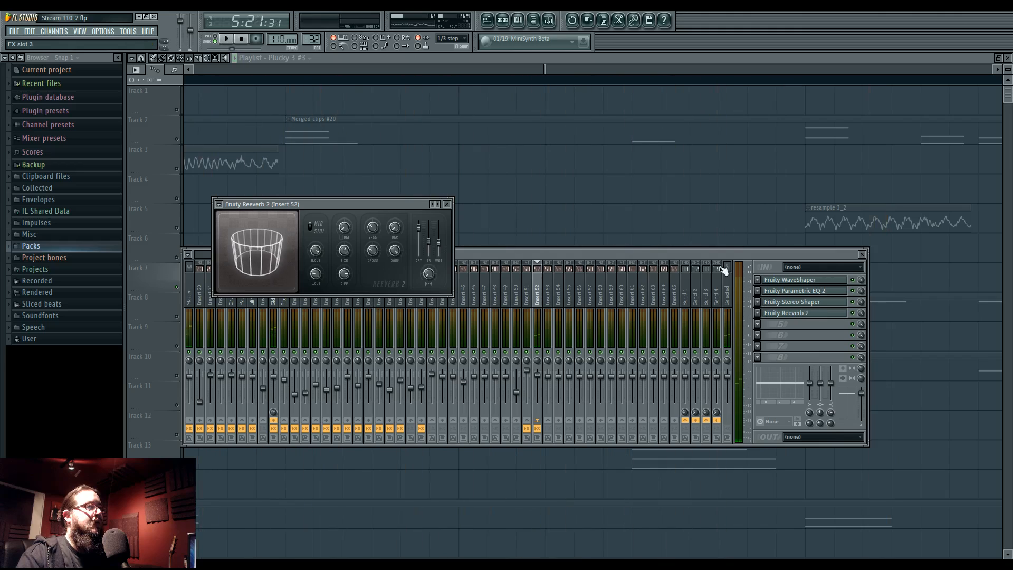
right_click(586, 225)
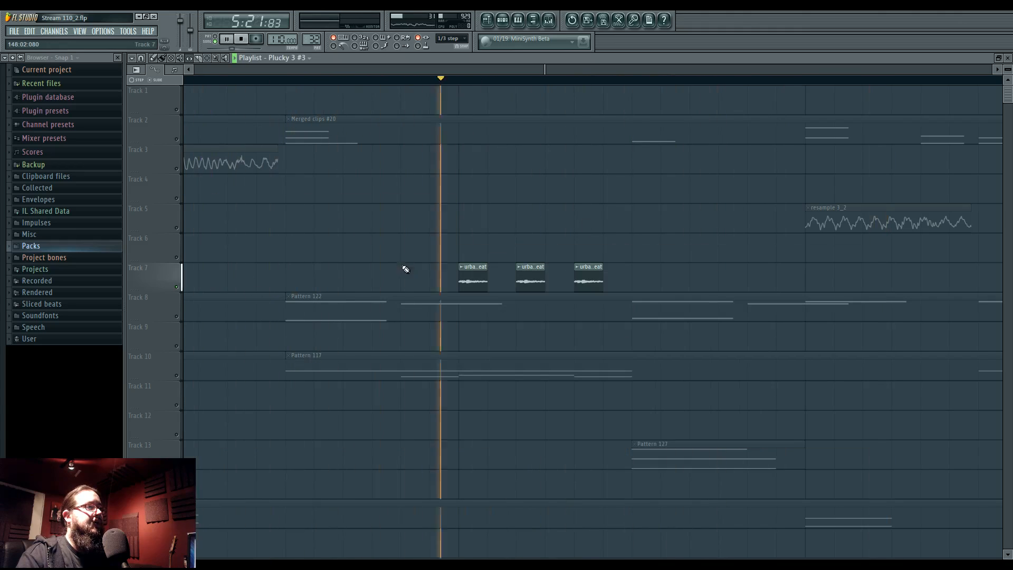
Trim all three urban break beat slices in bar 148 to a third of their spacing and play them back
key("space")
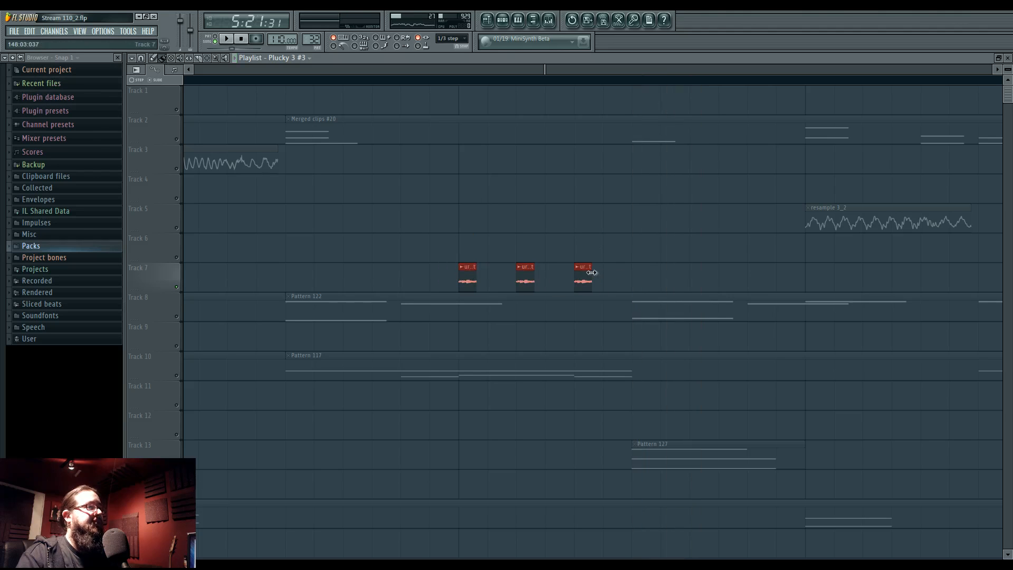
key("space")
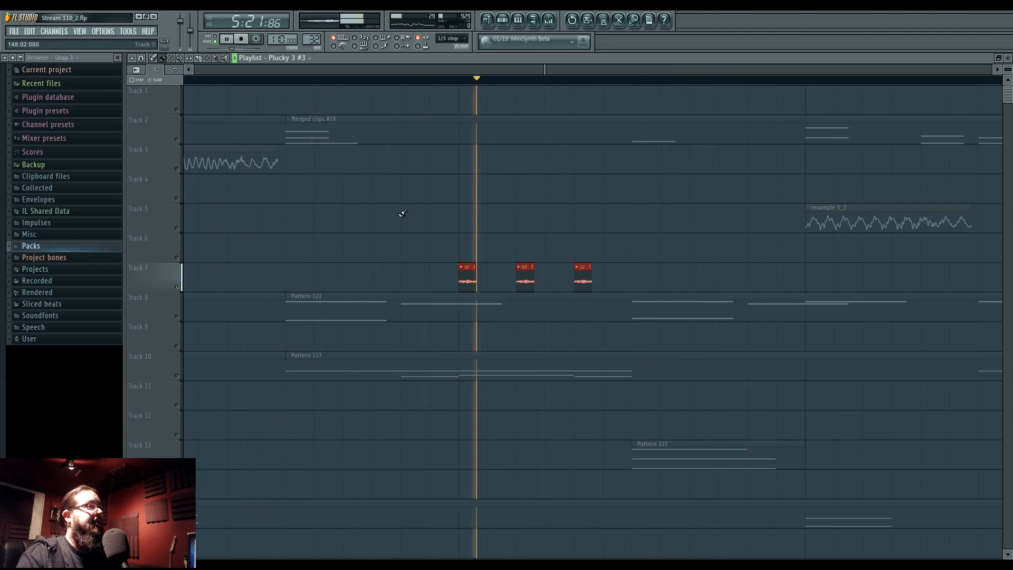
key("ctrl+d")
left_click(468, 280)
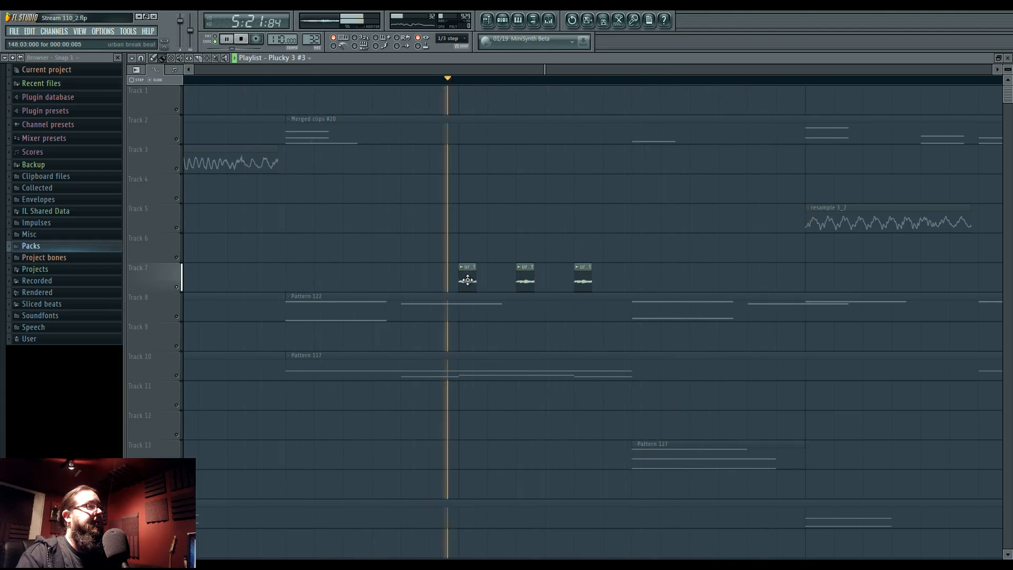
Copy the short break beat slice into the gaps in bar 148 to make six evenly spaced slices
left_click(496, 280)
left_click(605, 280)
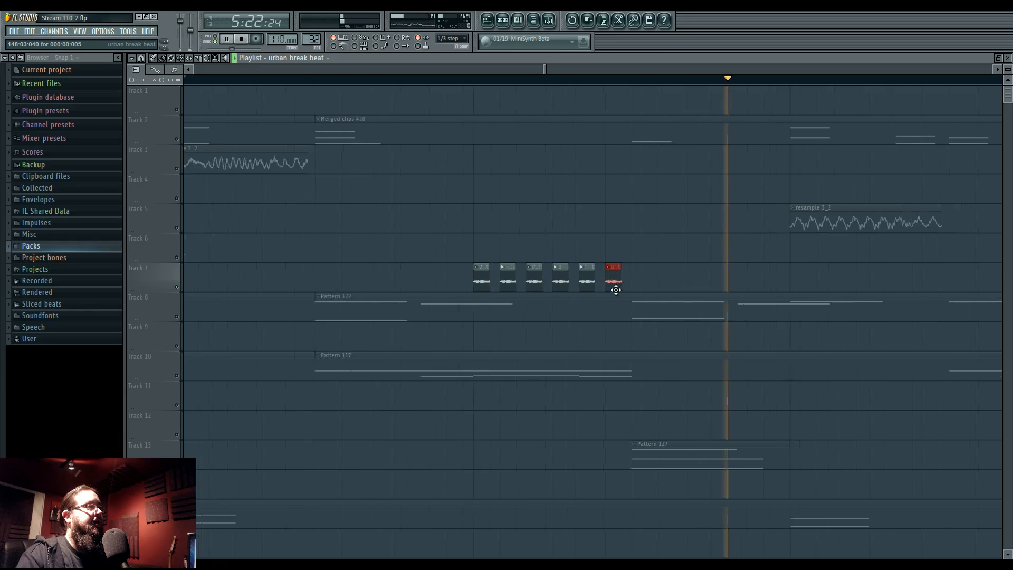
scroll(612, 282, "down", 3)
key("space")
Adjust the audio start inside all the tiny urban break beat slices at bar 149 and play them in the full mix
scroll(687, 270, "up", 5)
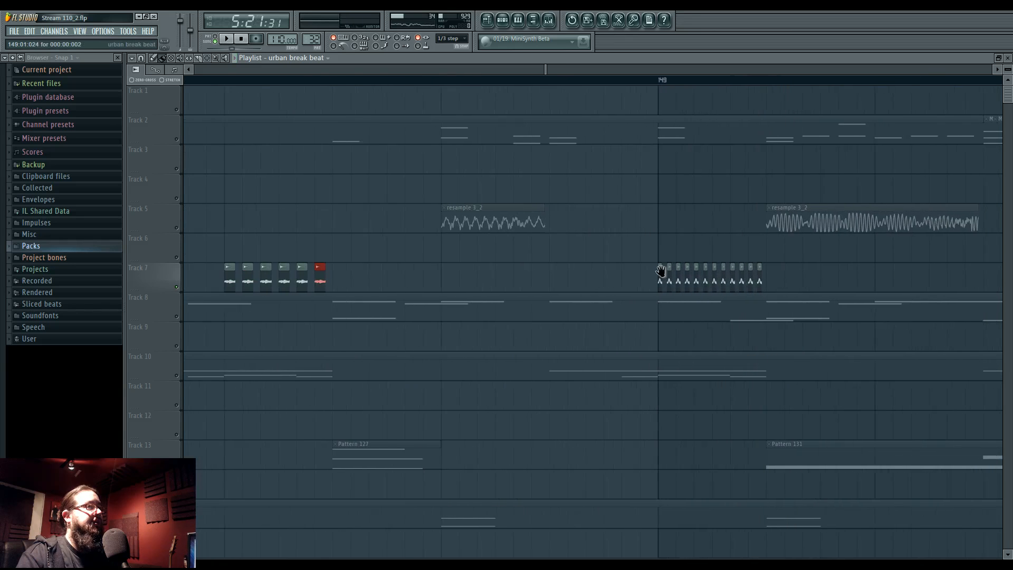
left_click_drag(505, 235, 777, 293)
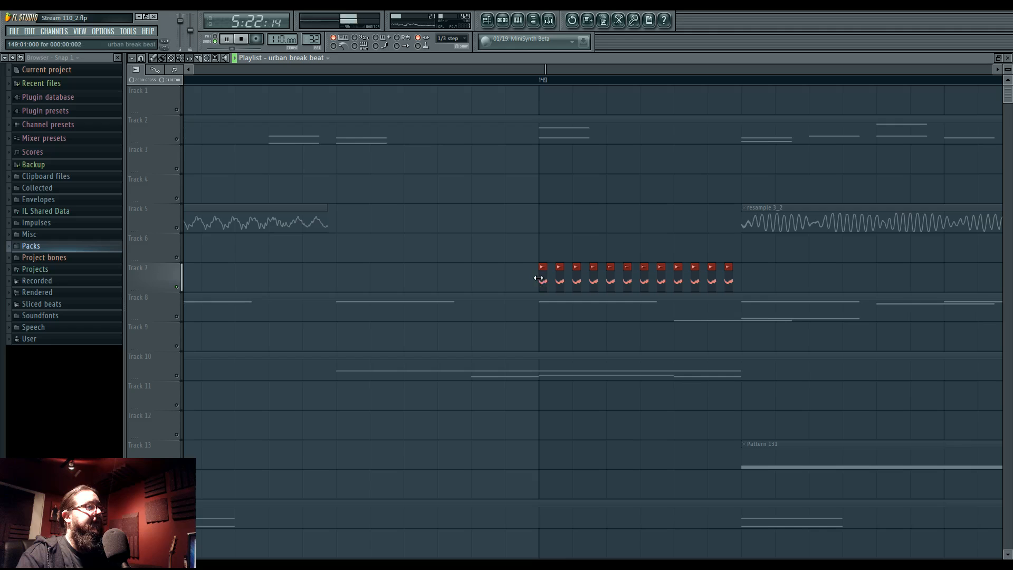
scroll(469, 287, "down", 5)
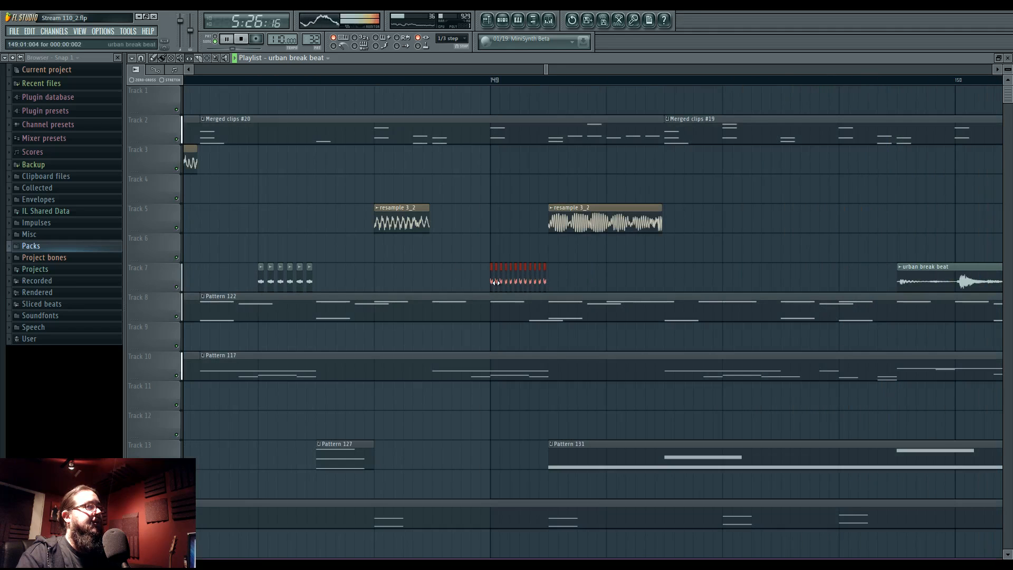
scroll(530, 279, "left", 2)
scroll(539, 277, "down", 2)
left_click(549, 22)
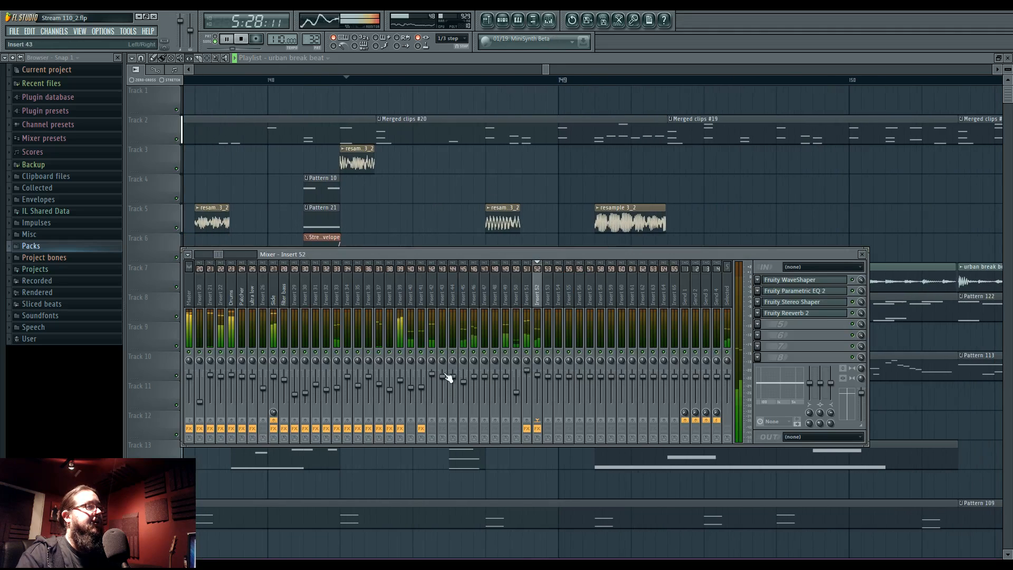
key("F9")
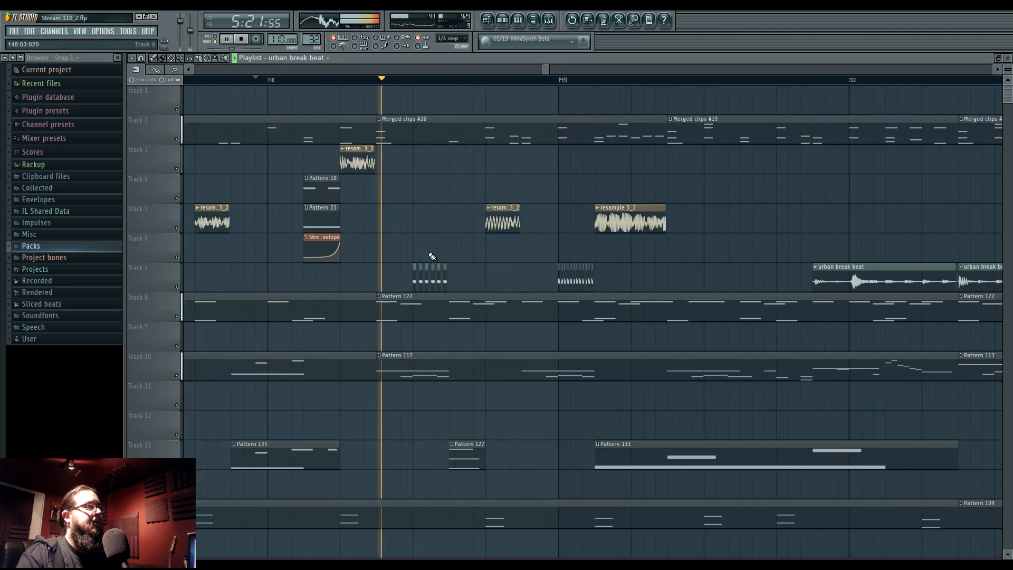
Try deleting the second and fourth of the six break beat slices in bar 148, then restore all six
scroll(428, 222, "up", 3)
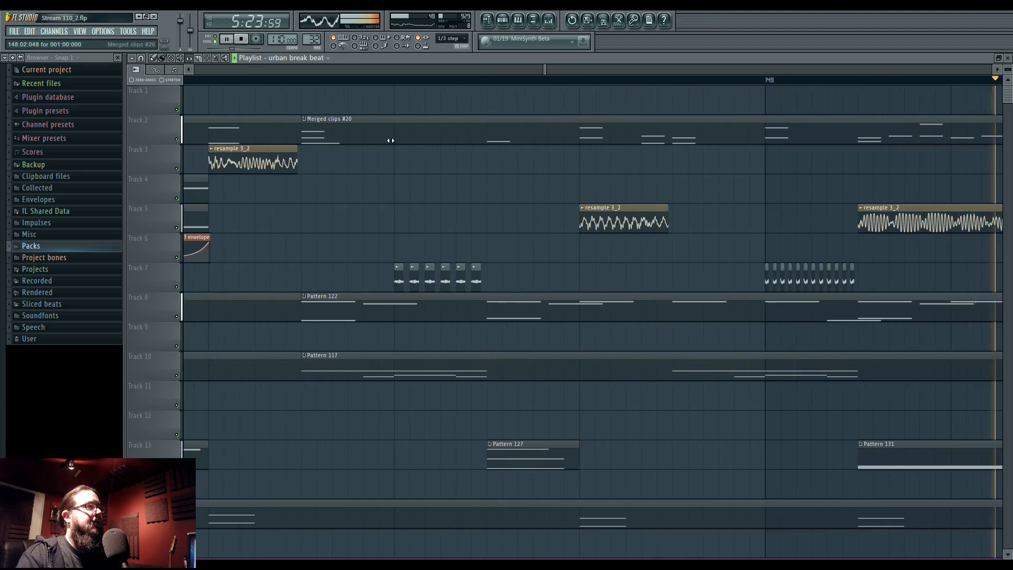
right_click(414, 274)
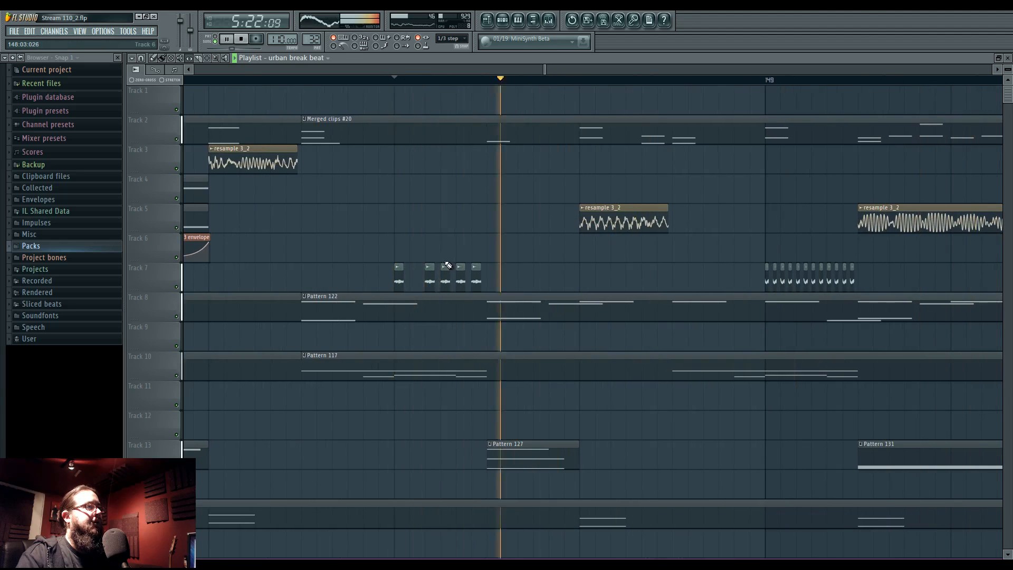
right_click(446, 267)
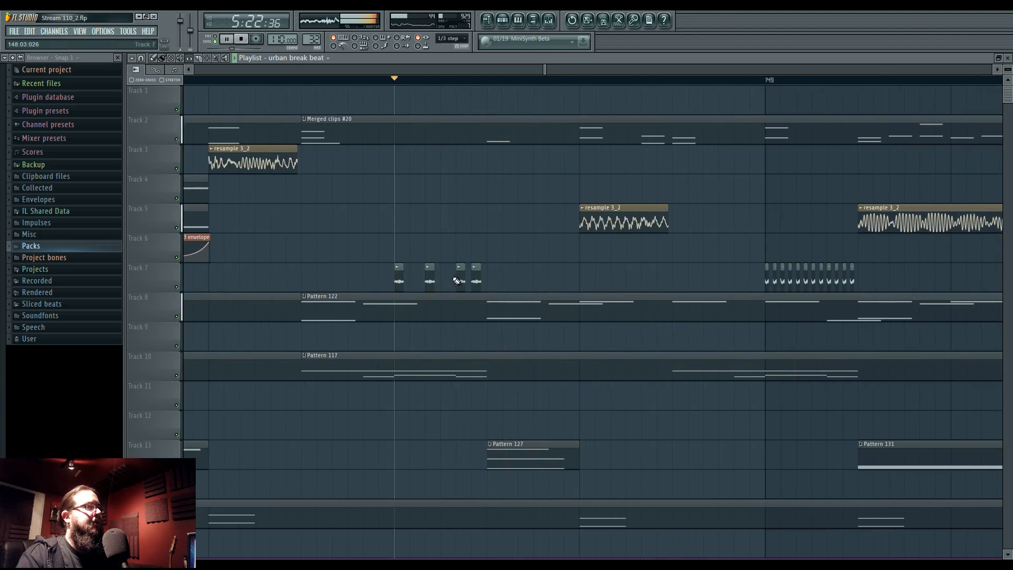
key("space")
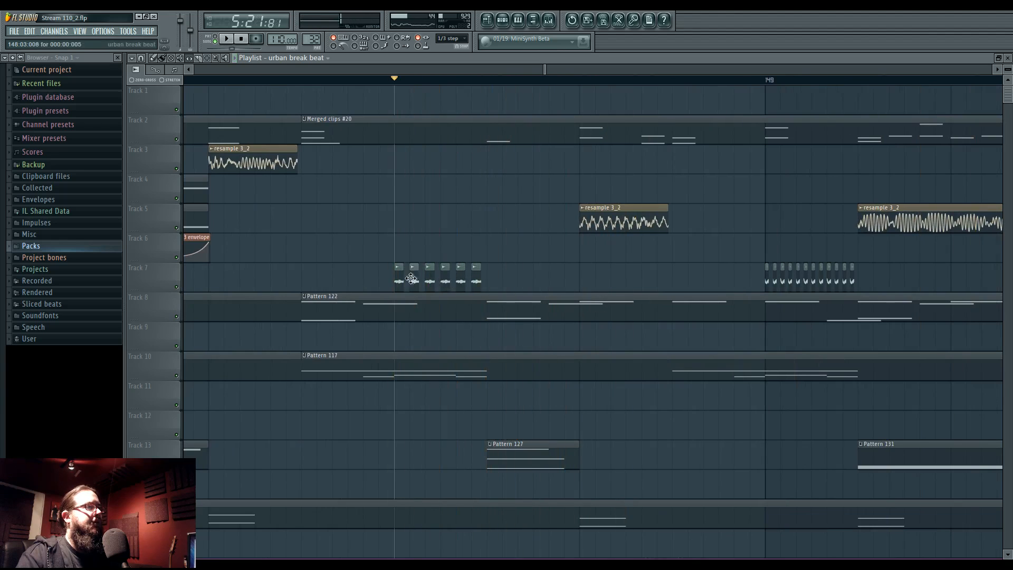
Delete the second and fifth of the six break beat slices in bar 148 and listen to the rhythm
key("space")
right_click(415, 279)
right_click(460, 281)
key("space")
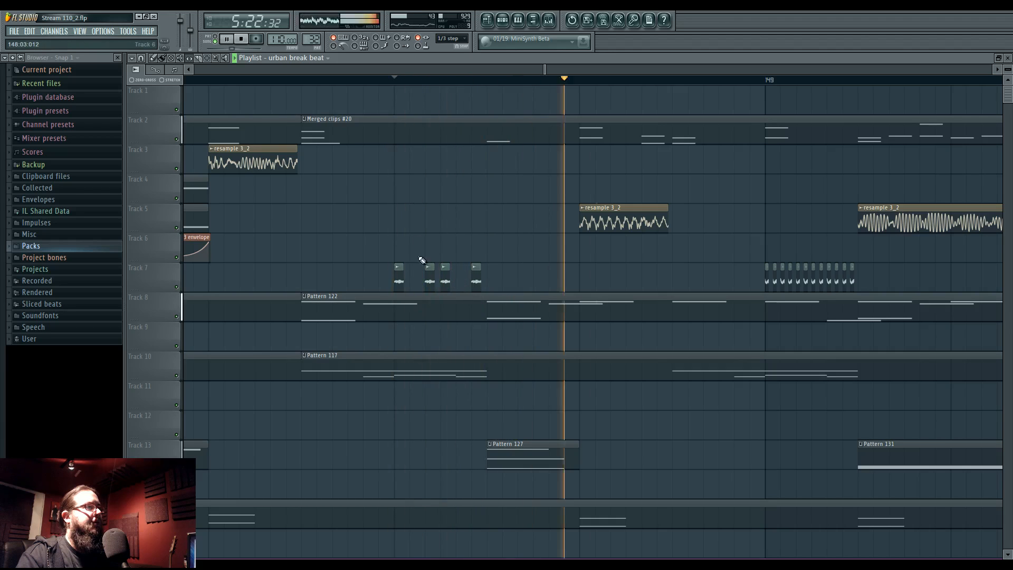
key("space")
key("space")
key("space")
Try putting the second break beat slice in bar 148 back, listen, and remove it again
left_click(414, 280)
key("space")
key("space")
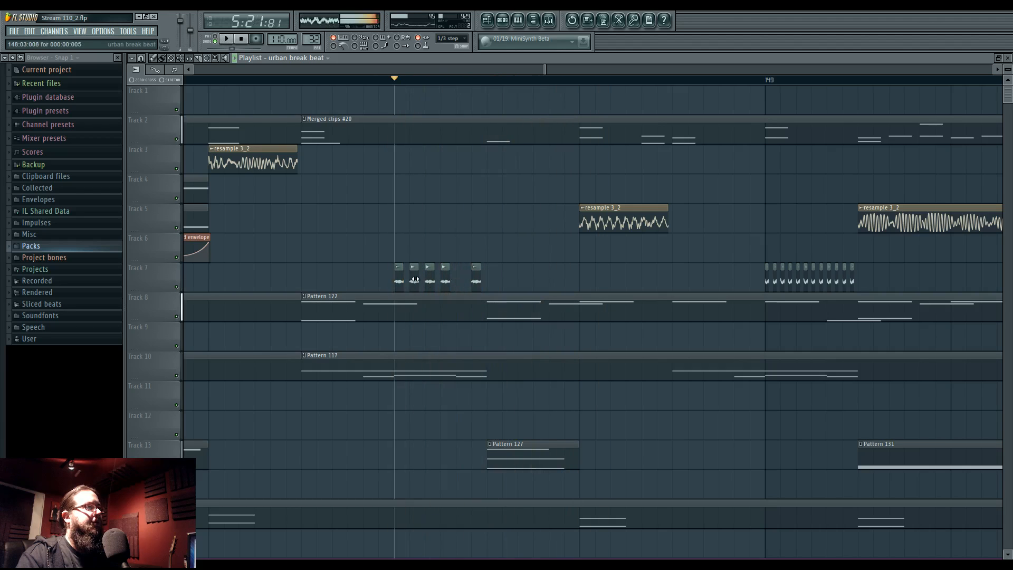
right_click(416, 281)
key("space")
Play the transition from just before the Merged clips #17 clip through the break beat slices around bars 148 and 149
scroll(327, 254, "down", 3)
left_click_drag(364, 253, 629, 278)
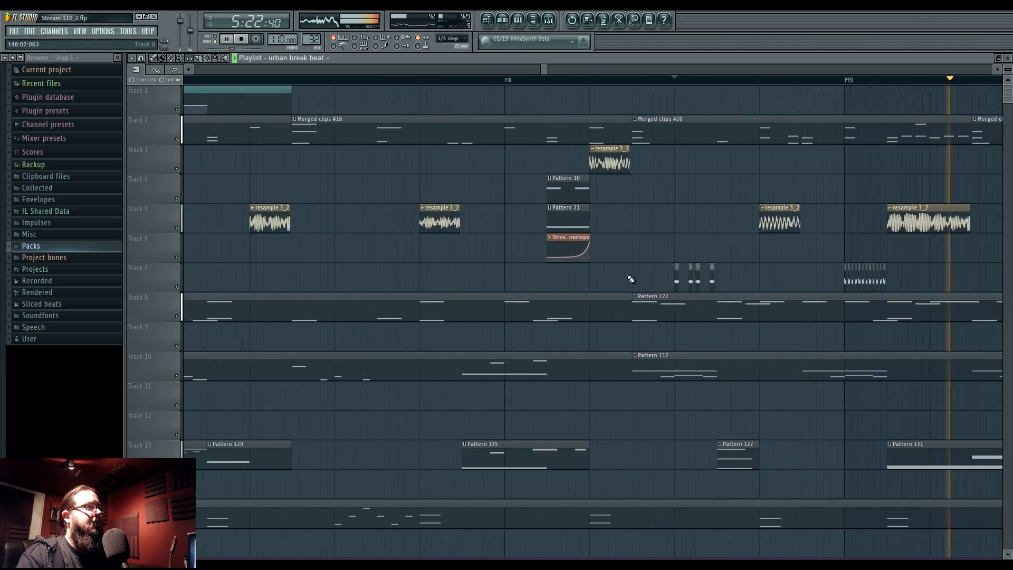
scroll(771, 290, "down", 3)
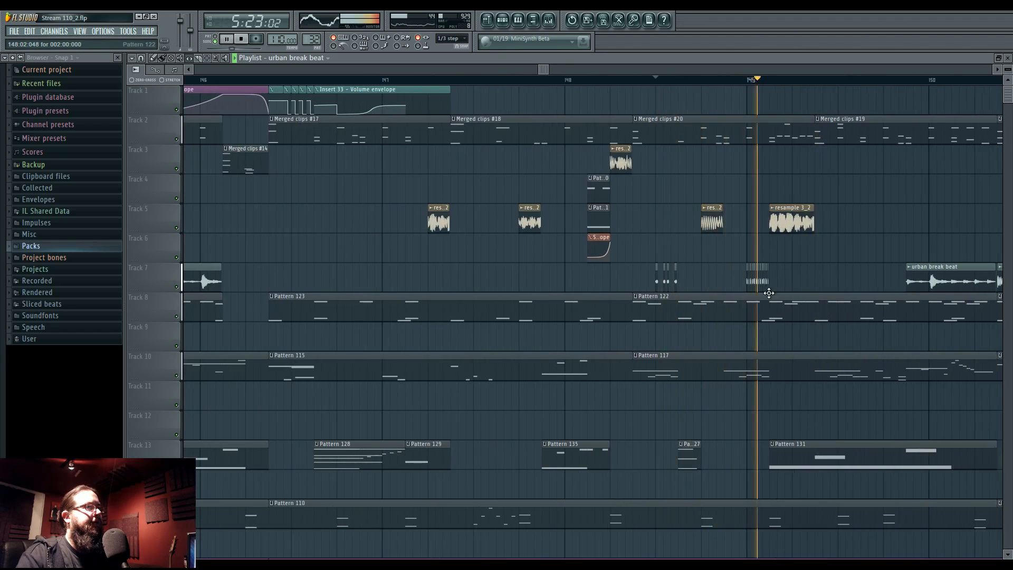
left_click(259, 80)
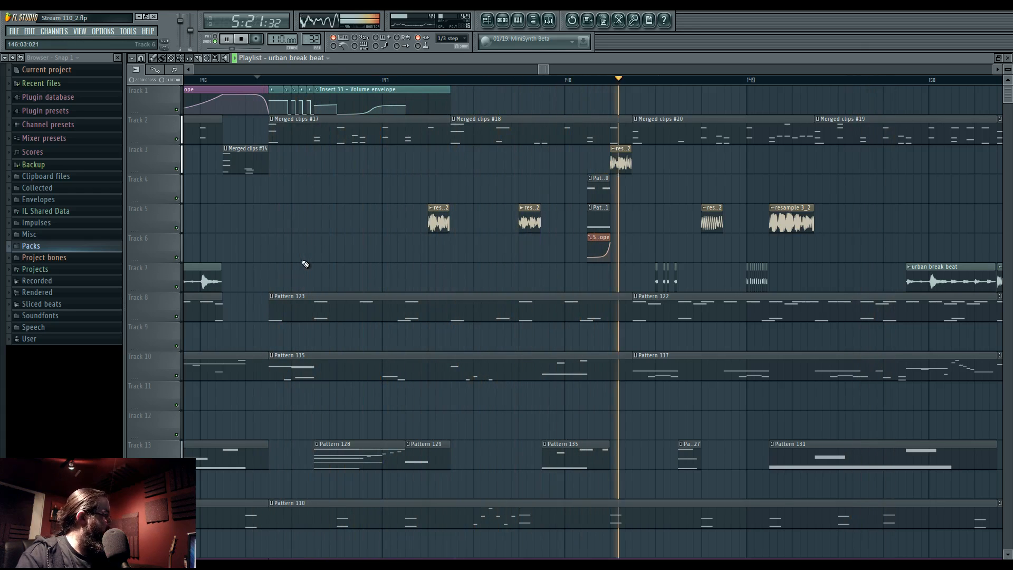
left_click_drag(652, 239, 515, 240)
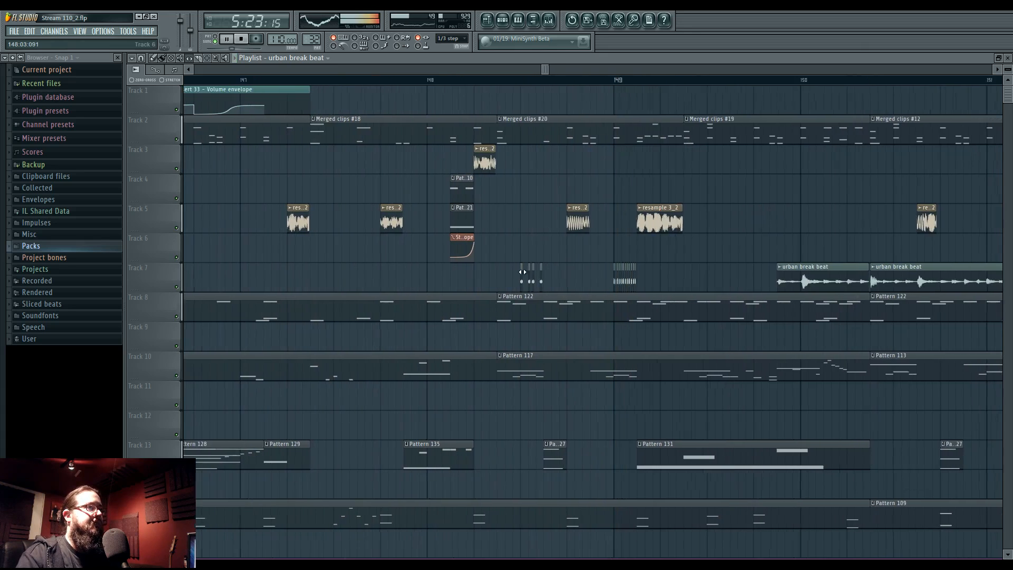
Replace the uneven break beat slices on Track 7 in bar 148 with three evenly spaced ones and play them
scroll(523, 268, "up", 4)
key("space")
left_click(549, 268)
left_click(635, 269)
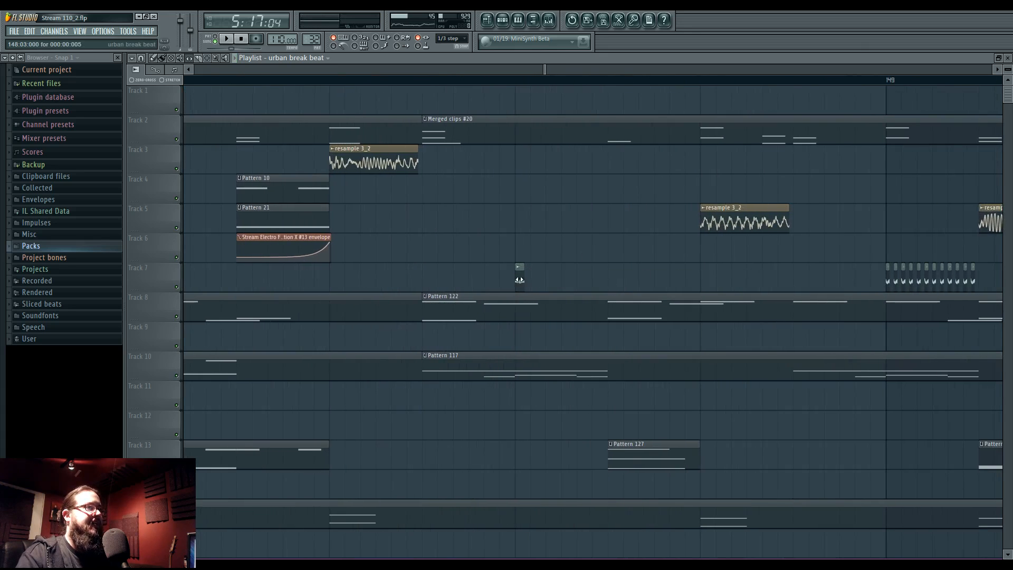
left_click(579, 284)
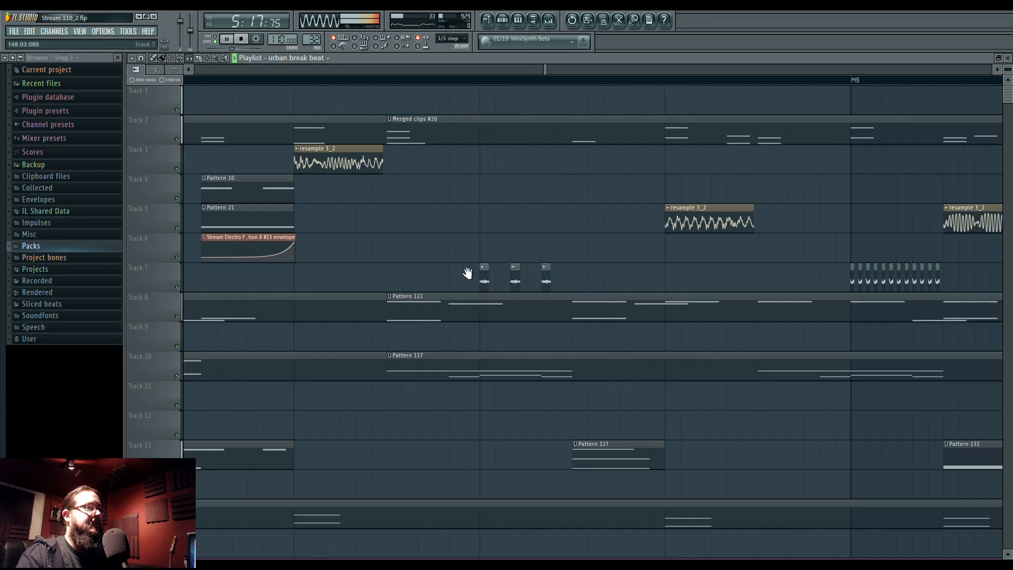
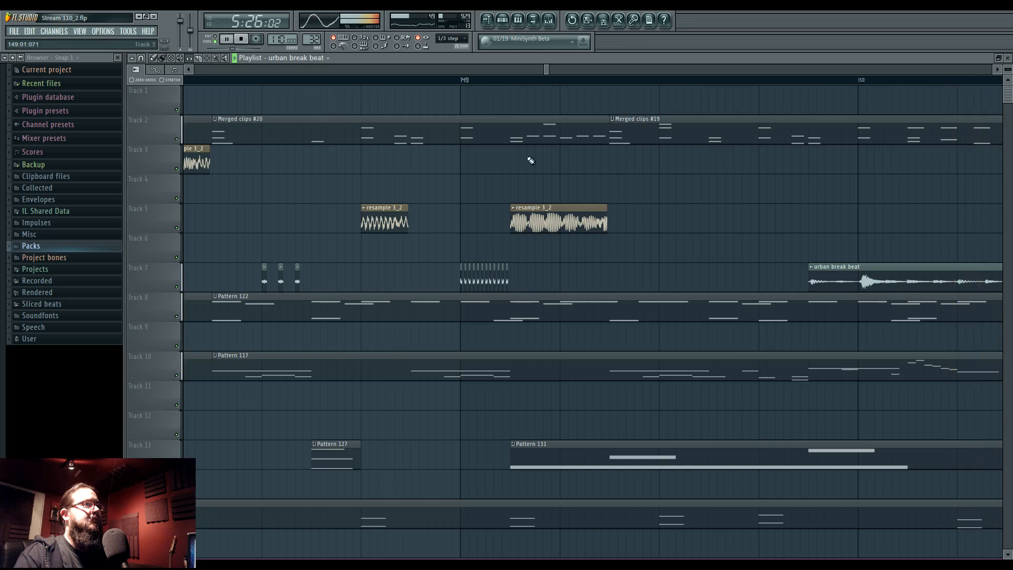
Slice the long resample 3_2 clip on Track 5 in bar 149 into six back-to-back pieces
left_click(511, 81)
scroll(624, 278, "up", 3)
key("space")
key("space")
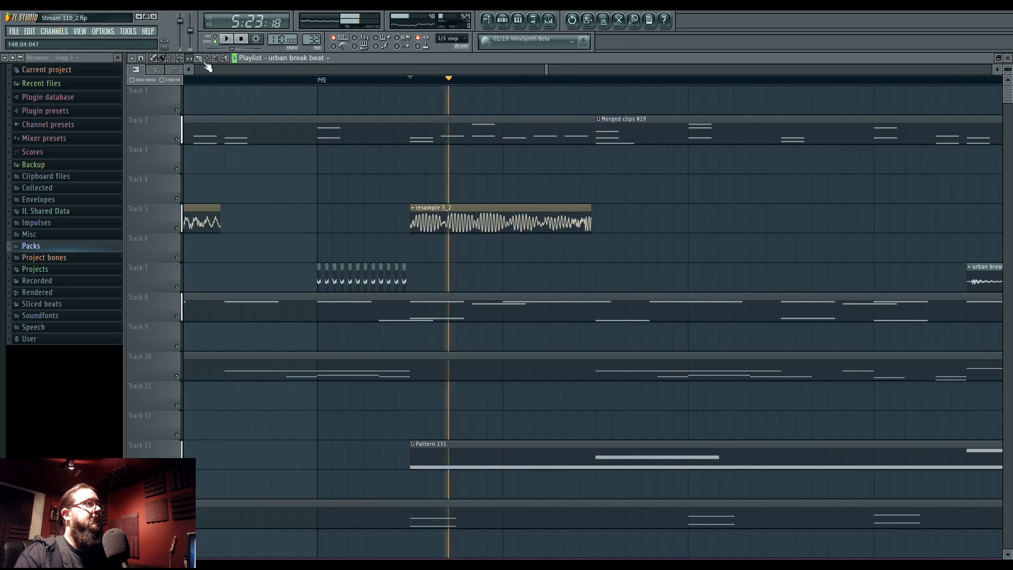
left_click(198, 58)
key("space")
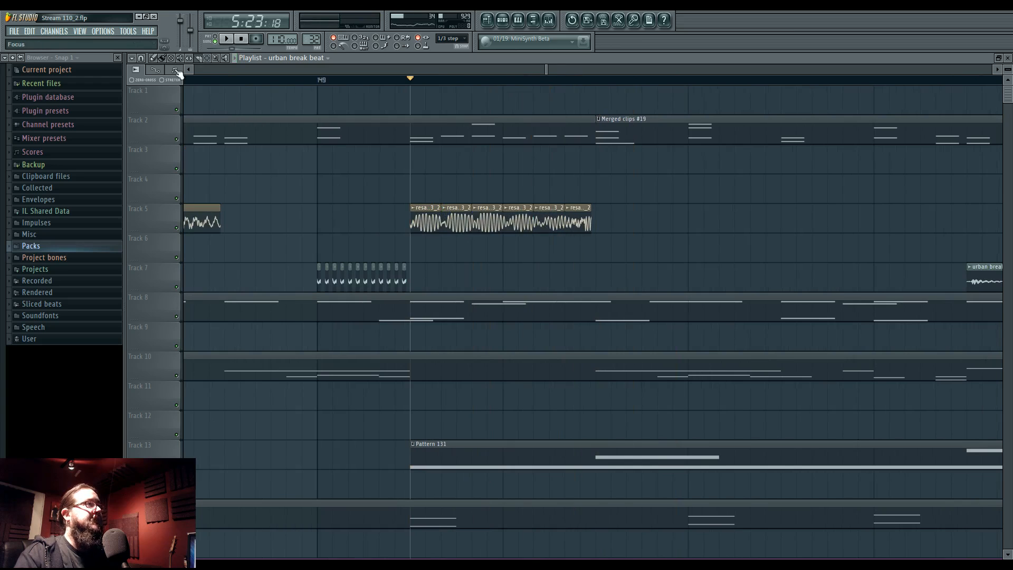
Shorten all six resample 3_2 slices in bar 149 to half length, leaving gaps between them, and listen to the stutter
left_click_drag(363, 186, 574, 224)
key("space")
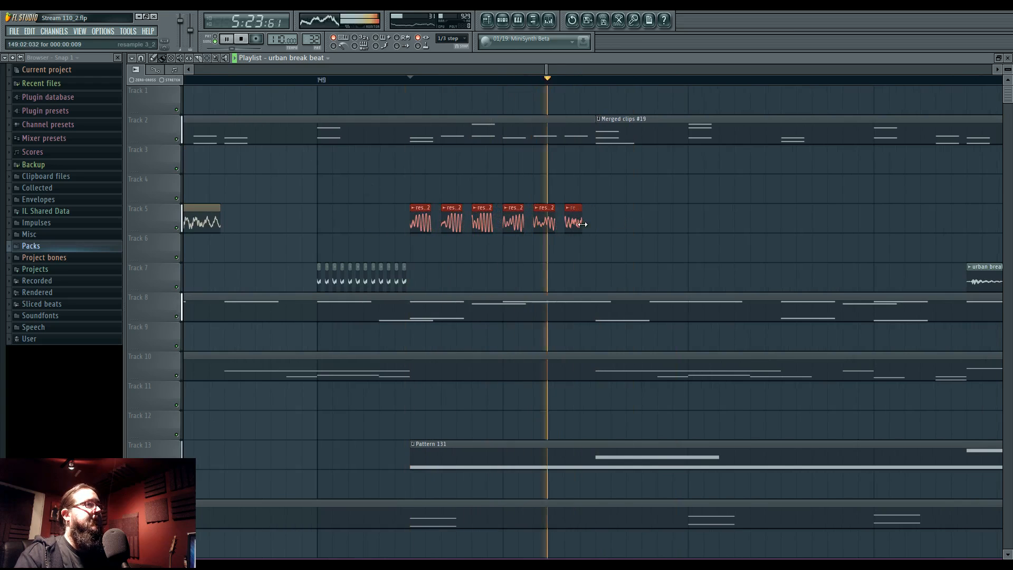
key("space")
key("space")
key("space")
key("space")
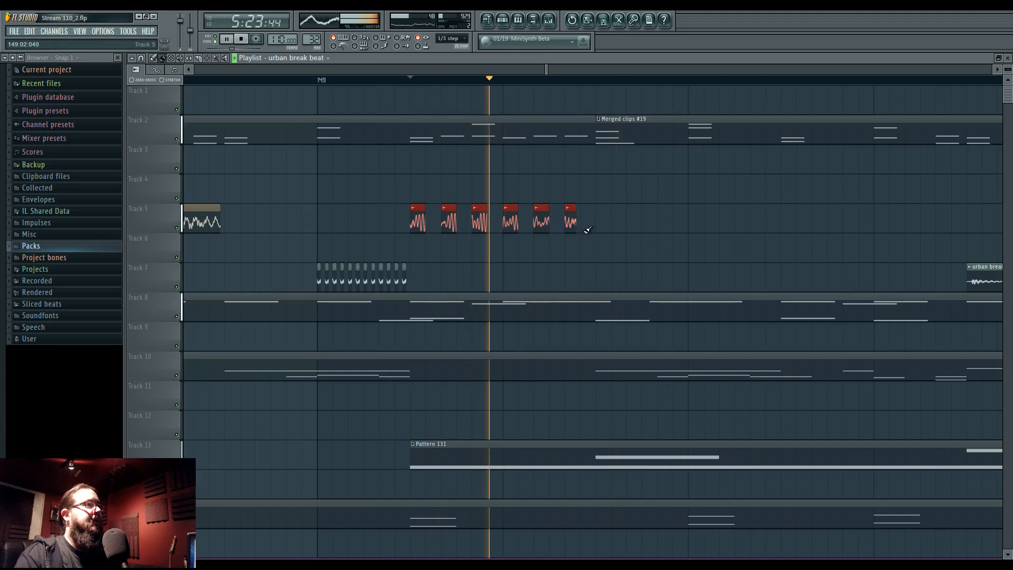
Play the transition around bars 148 and 149 with the half-length resample 3_2 slices and deselect them
key("space")
key("space")
left_click_drag(450, 248, 753, 275)
scroll(753, 276, "down", 5)
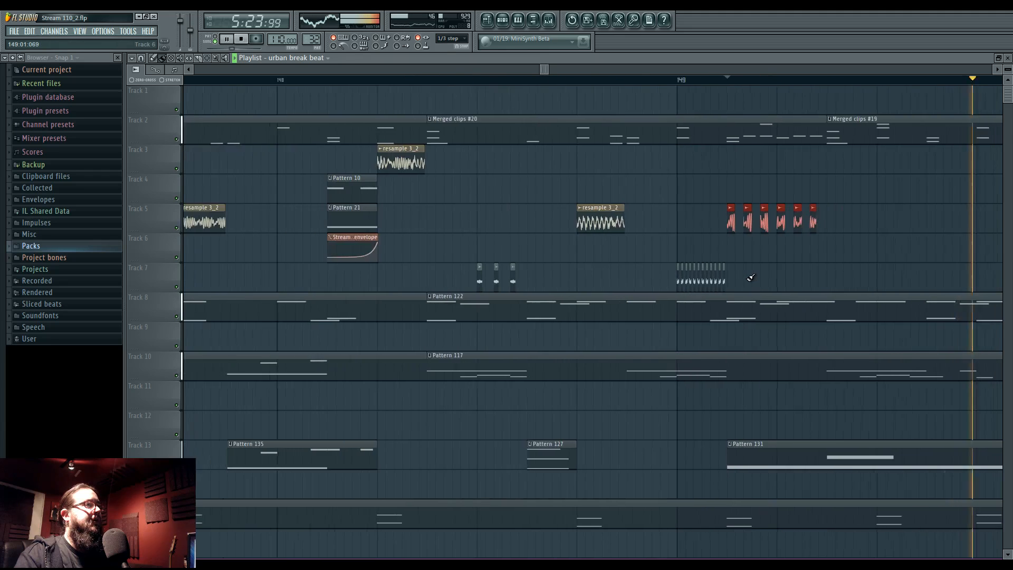
key("space")
key("space")
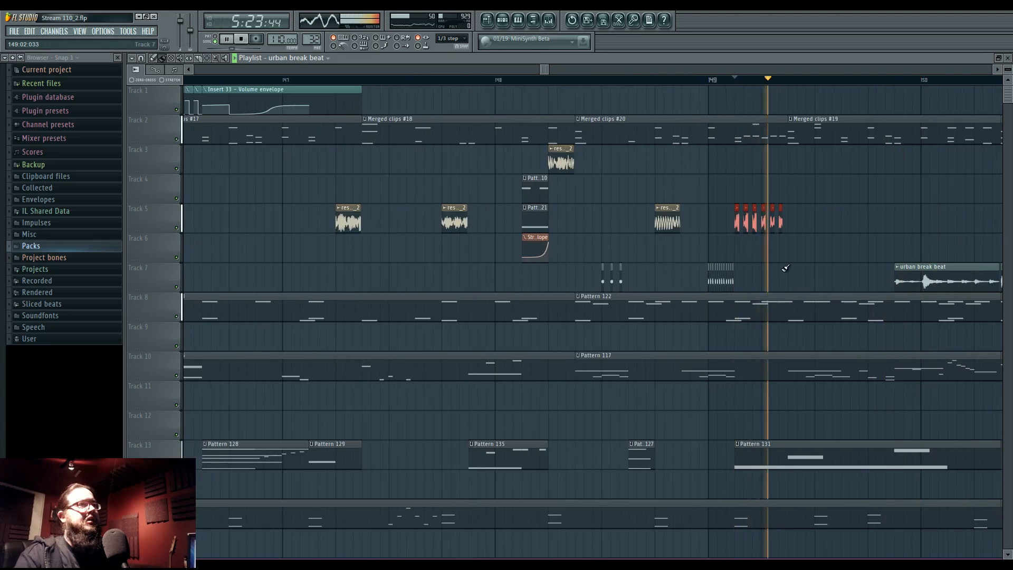
left_click_drag(762, 265, 600, 264)
scroll(654, 259, "up", 4)
key("space")
key("space")
key("space")
left_click(688, 262, "ctrl")
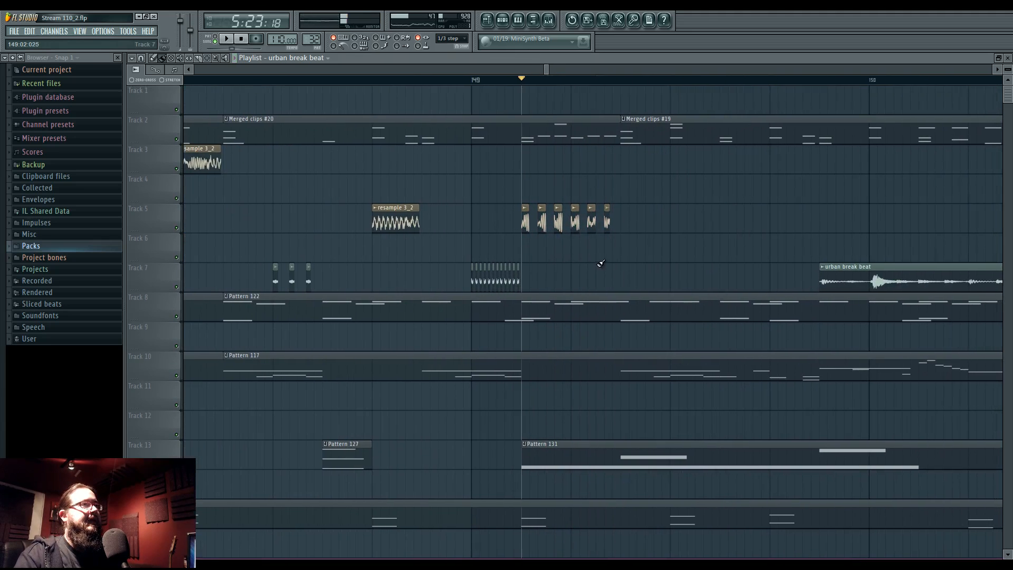
Select the time range over the six resample 3_2 slices in bar 149 and add Fruity Parametric EQ 2 to effect slot 7 of the Master track
scroll(577, 256, "up", 3)
left_click_drag(471, 86, 650, 93)
left_click(548, 20)
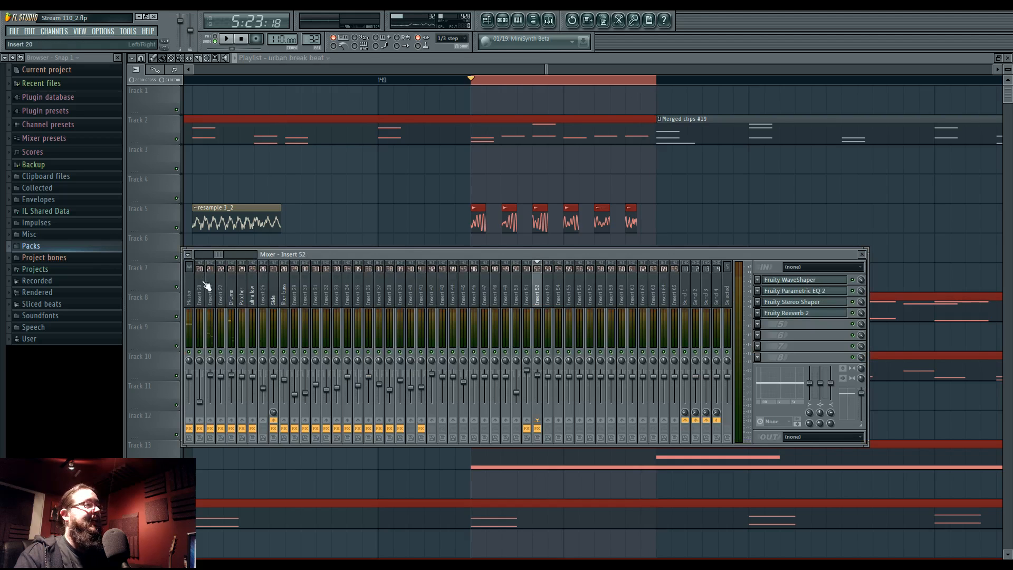
left_click(190, 317)
right_click(190, 383)
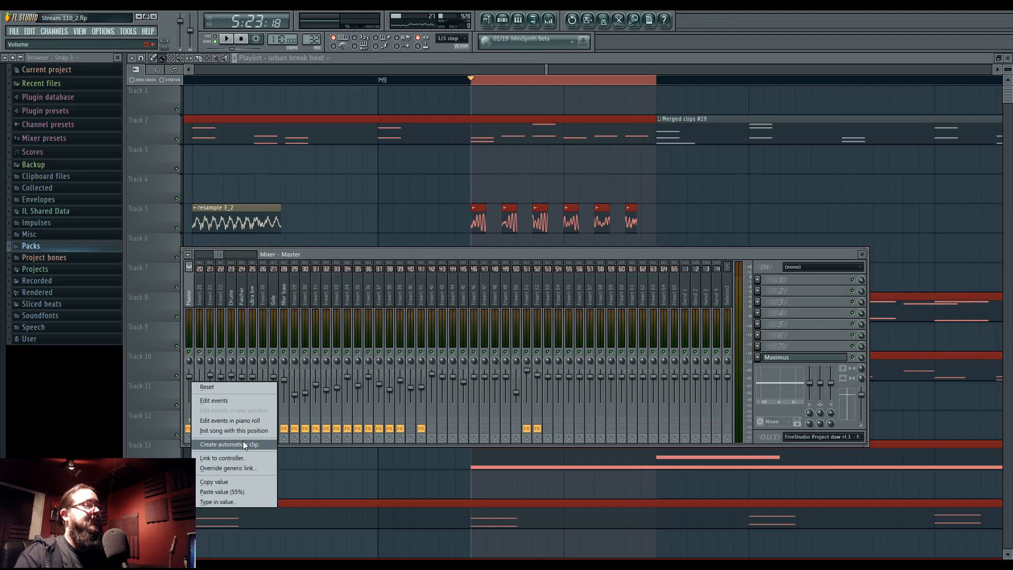
left_click(761, 348)
left_click(762, 346)
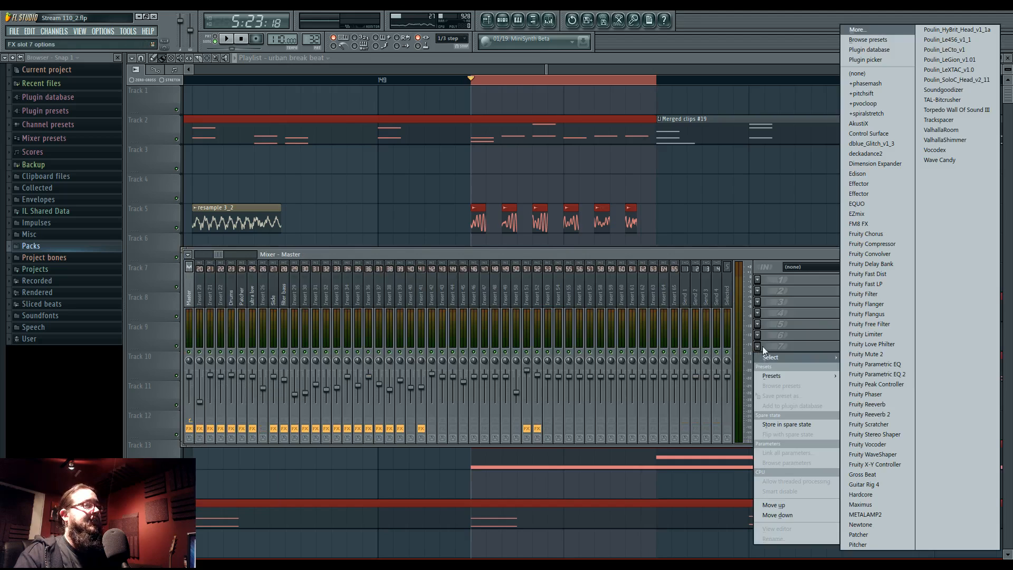
left_click(863, 374)
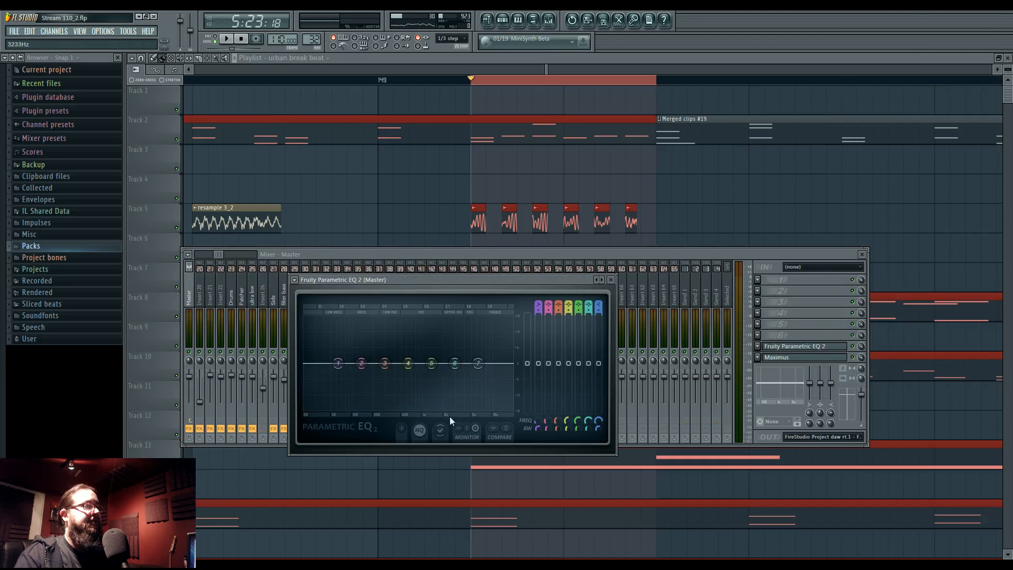
Create an automation clip for the Parametric EQ 2 main level over the selected range in bar 149
right_click(530, 369)
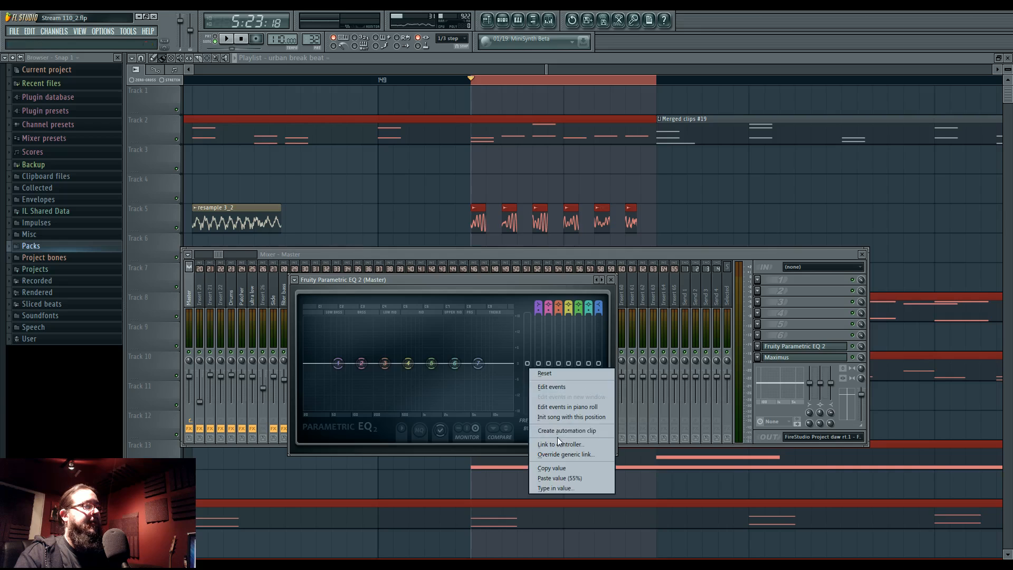
left_click(585, 384)
scroll(502, 108, "up", 3)
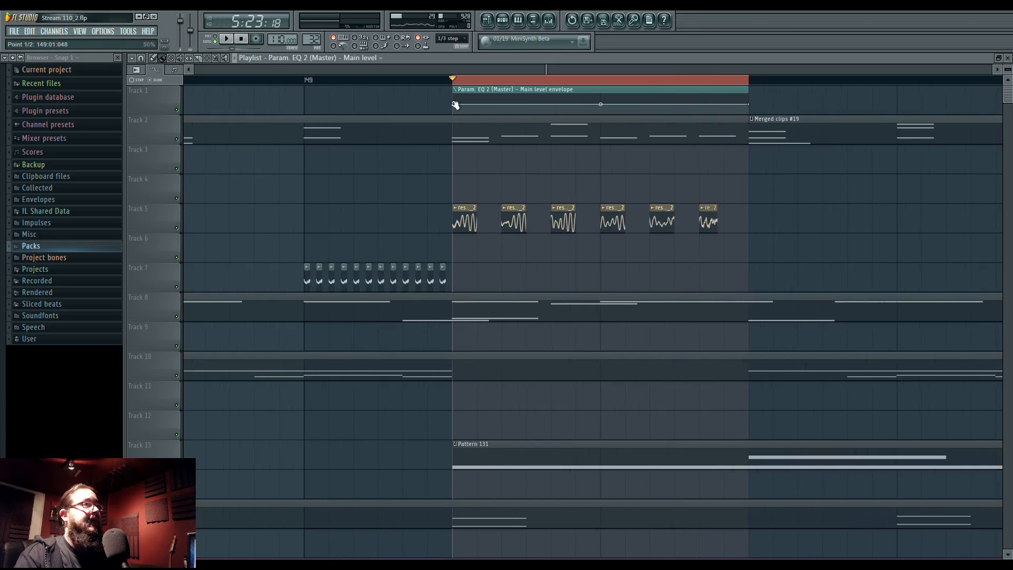
Copy the automation envelope's starting value and paste it as the clip's maximum output level
right_click(471, 104)
left_click(484, 249)
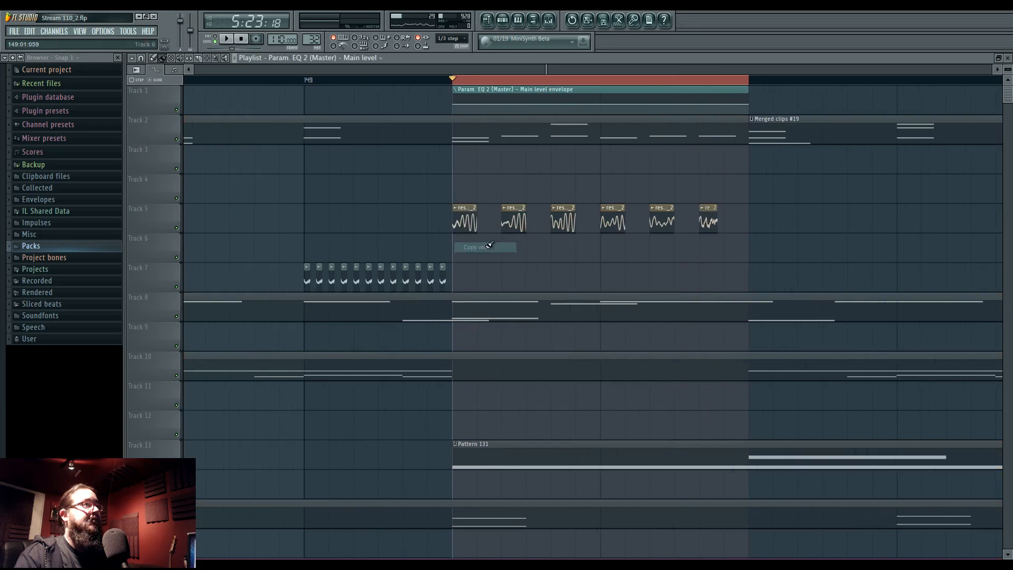
double_click(475, 89)
right_click(597, 195)
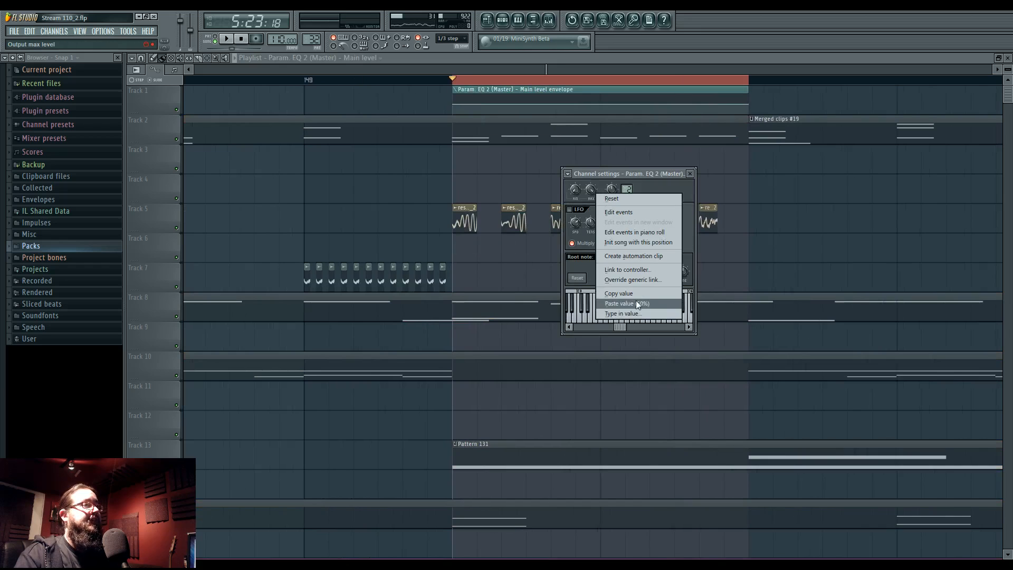
left_click(637, 303)
key("Escape")
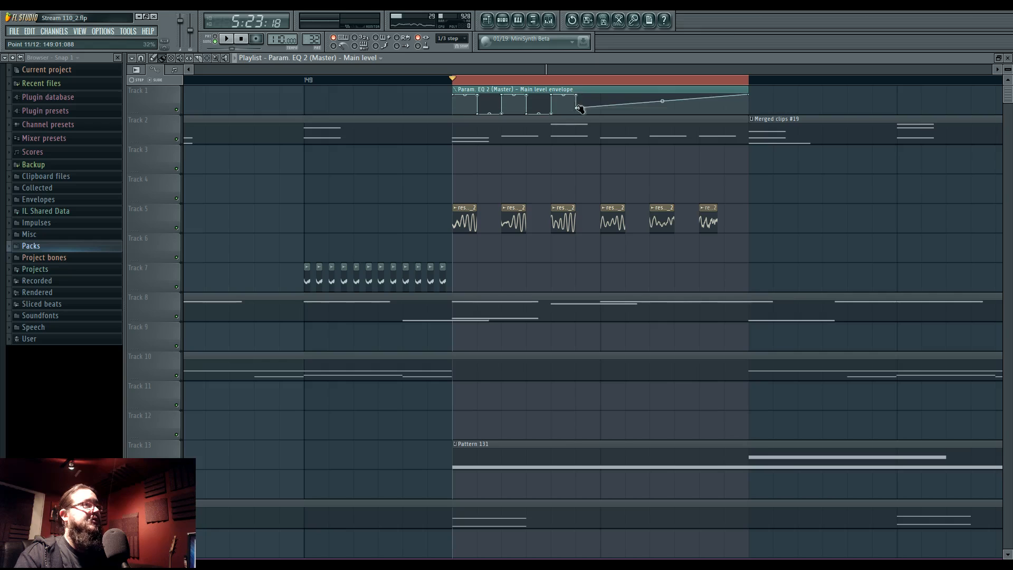
Shape the main level envelope into a square on-off gate, full during each resample 3_2 slice and zero in the gaps, and play it
right_click(627, 104)
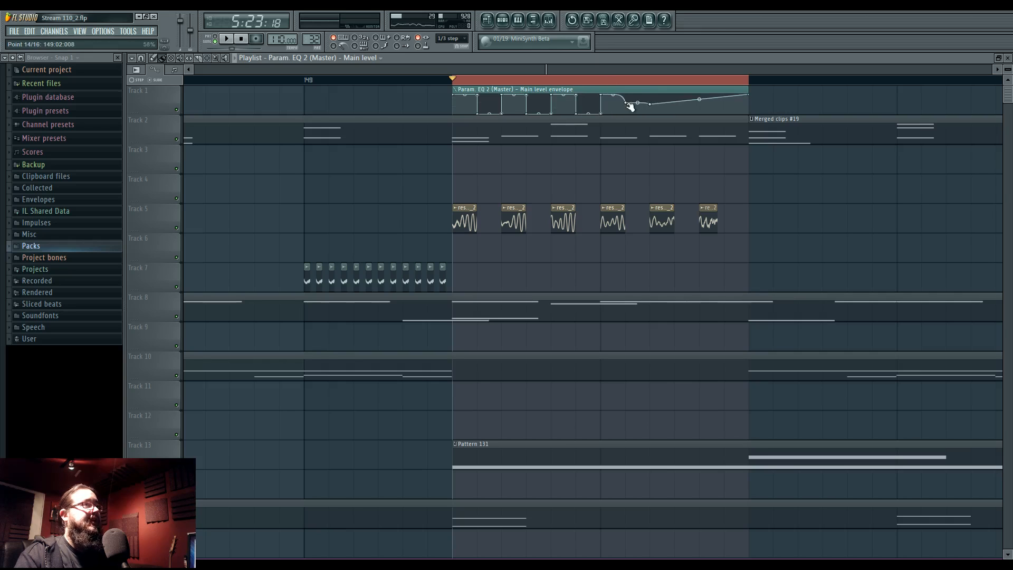
right_click(627, 104)
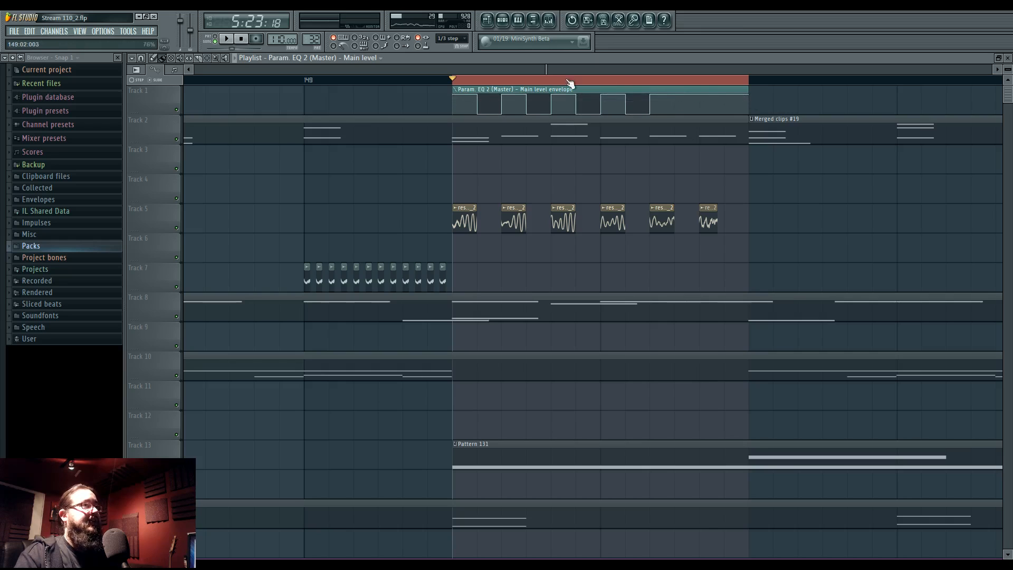
right_click(677, 106)
right_click(700, 104)
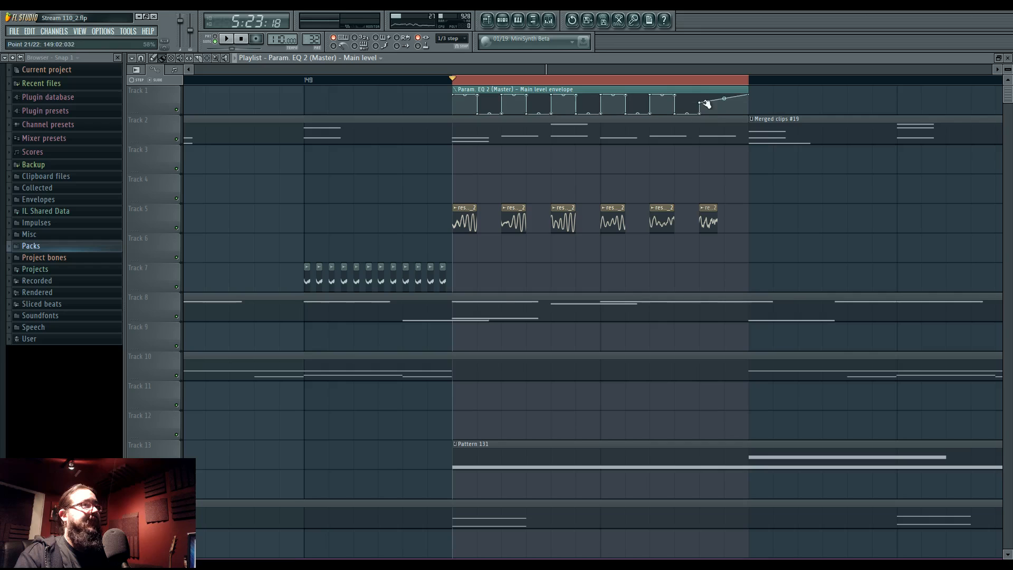
right_click(727, 109)
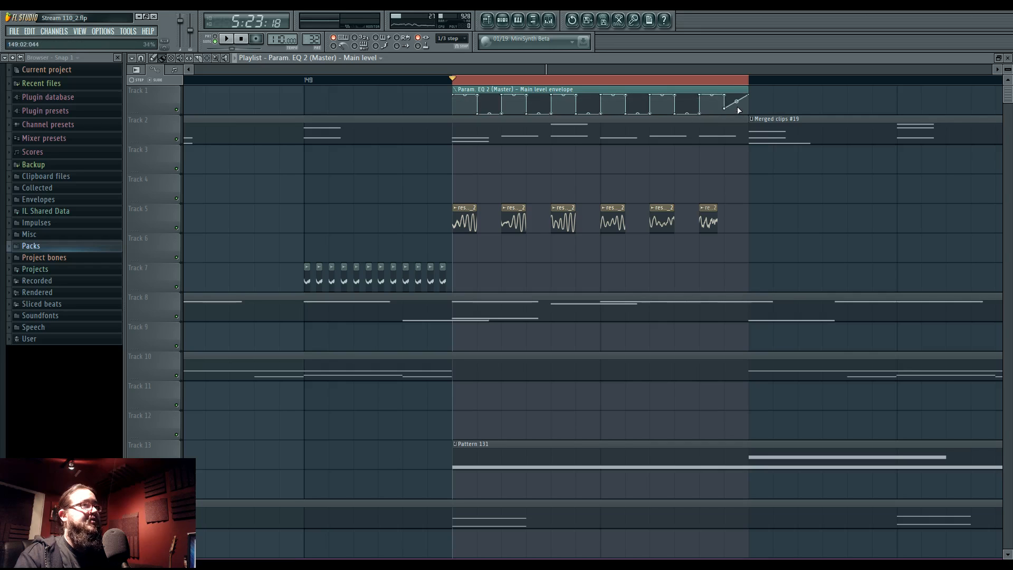
key("space")
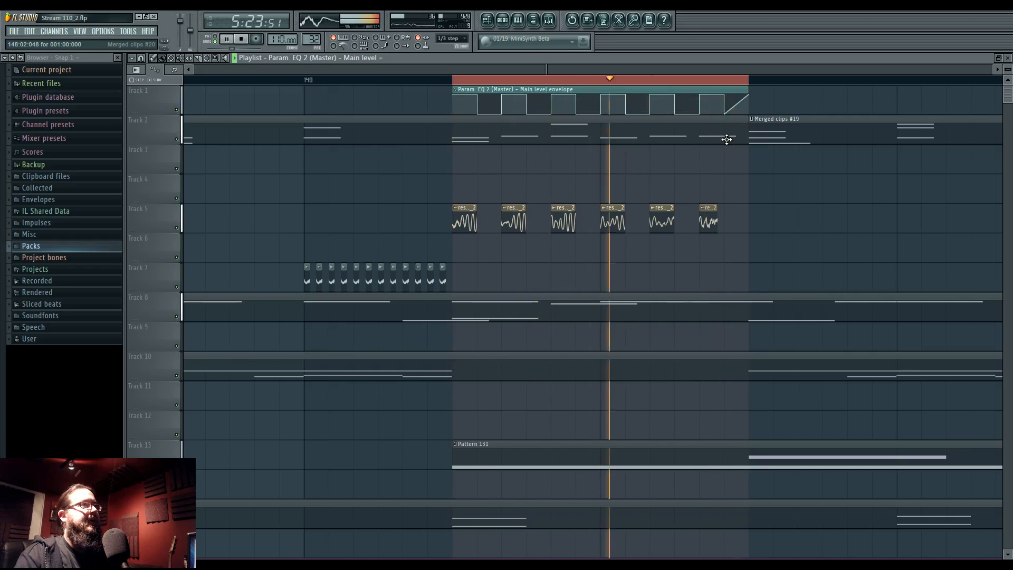
Turn on smoothing in the controller link settings of the Master EQ's main level and play the gated section
left_click(548, 22)
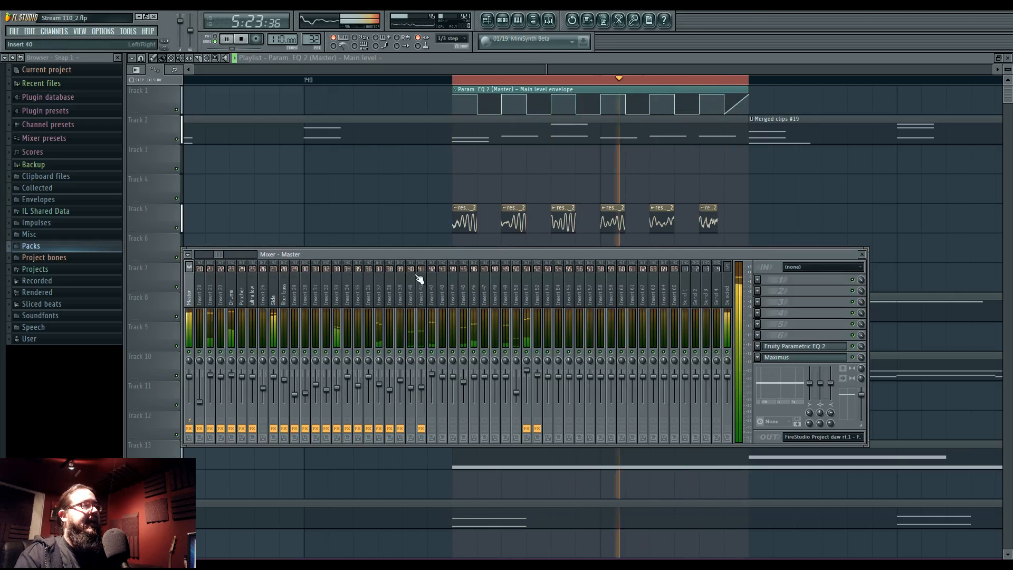
left_click(802, 349)
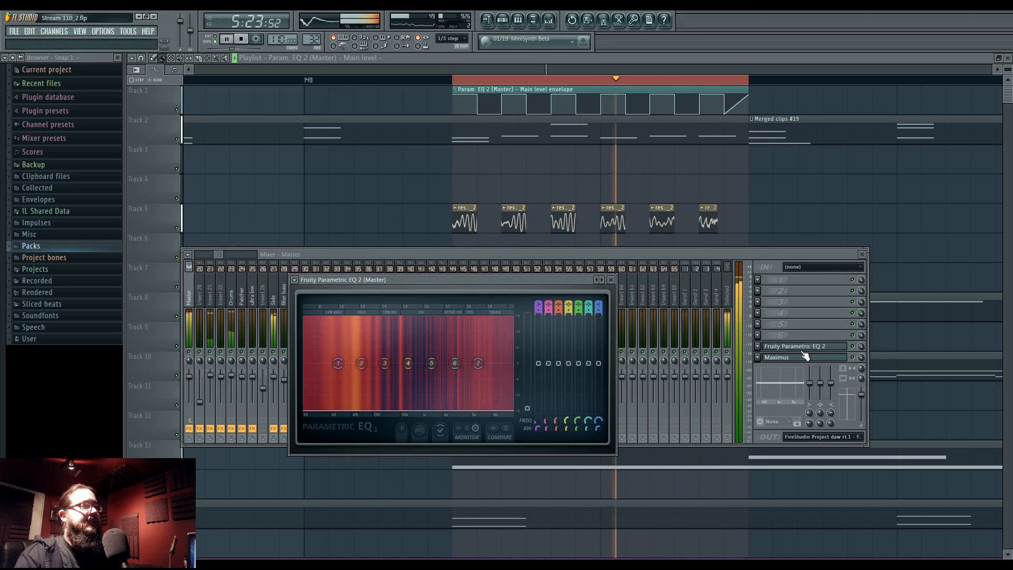
right_click(527, 367)
left_click(545, 445)
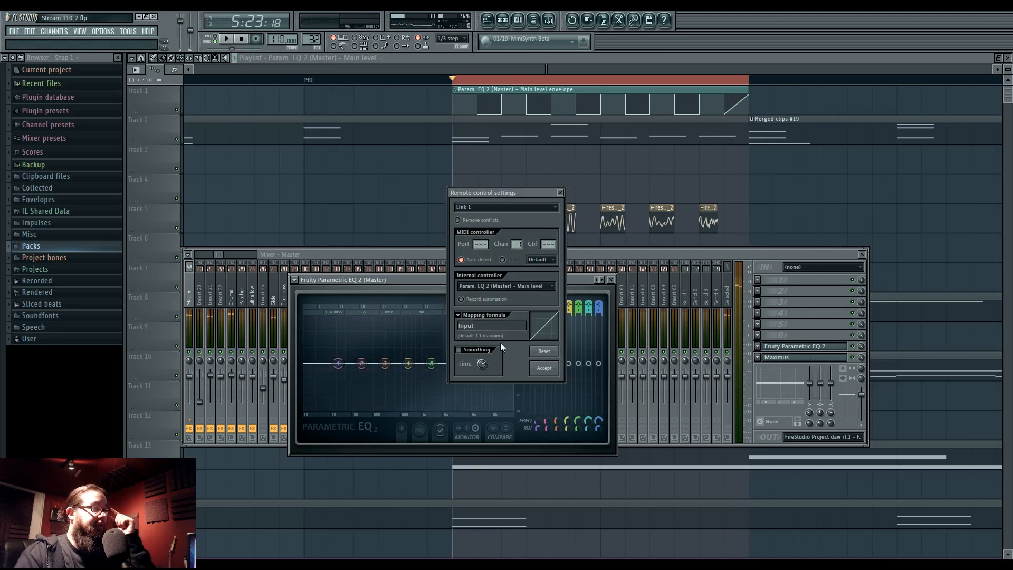
left_click(468, 350)
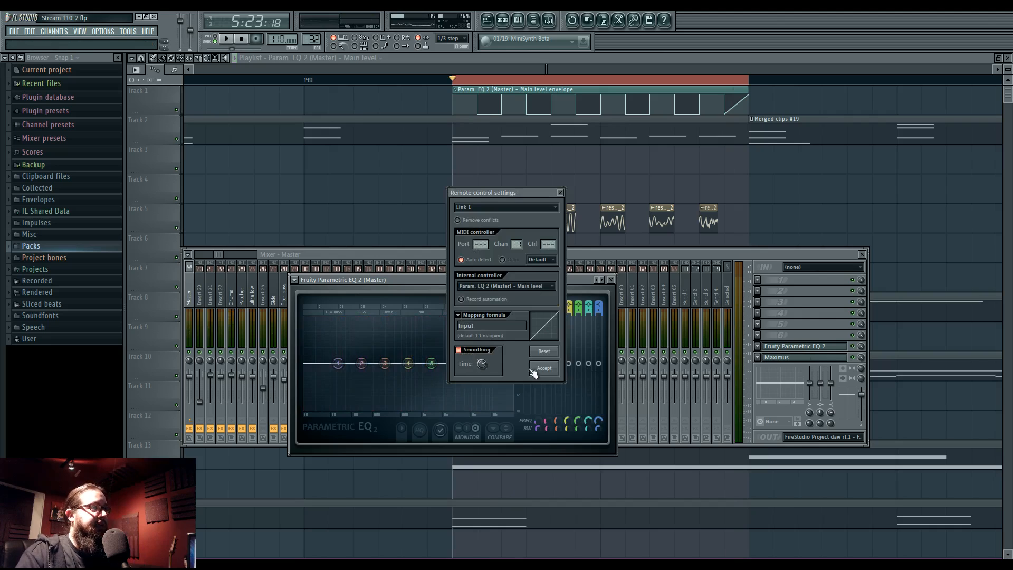
left_click(561, 194)
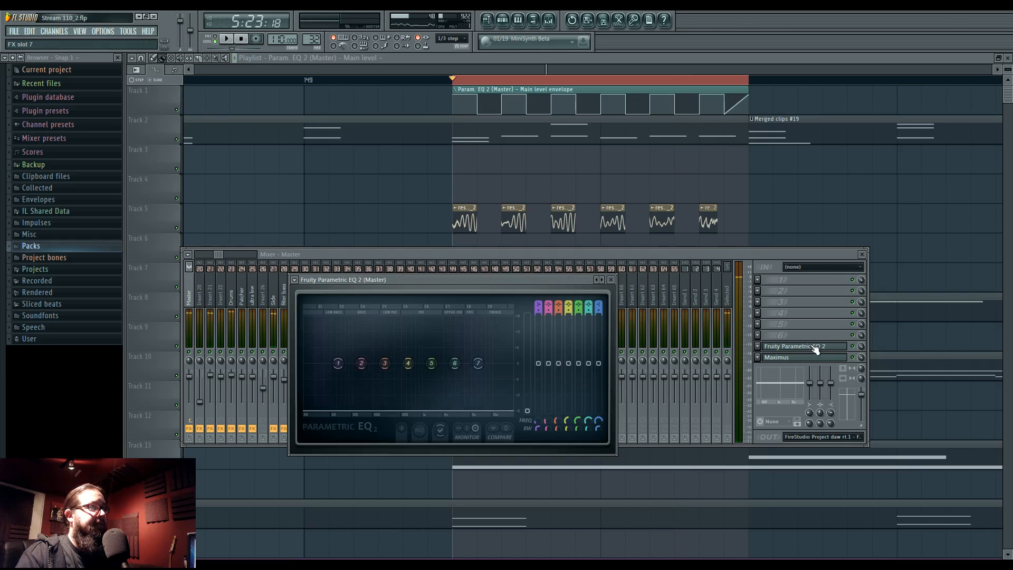
key("space")
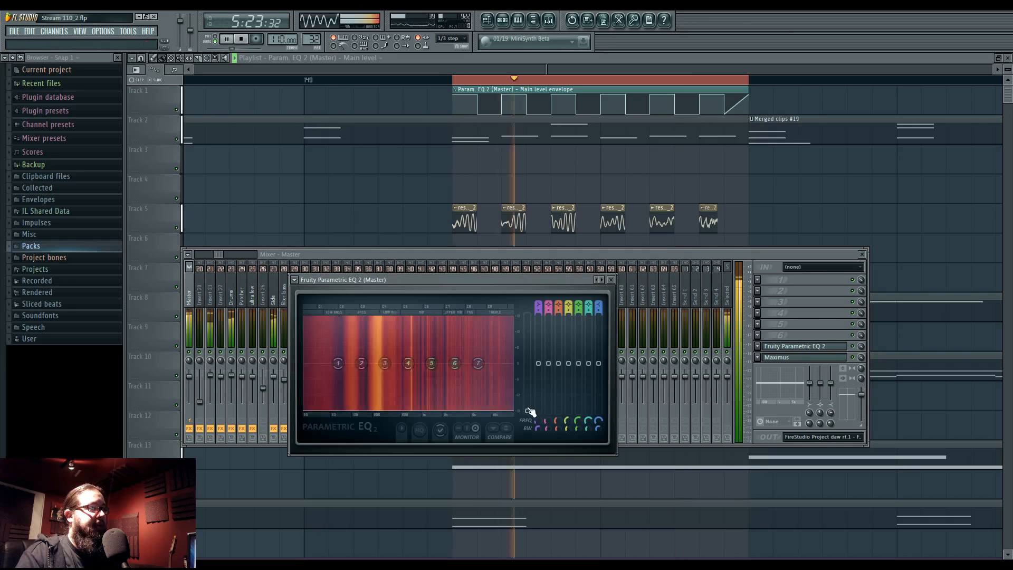
key("space")
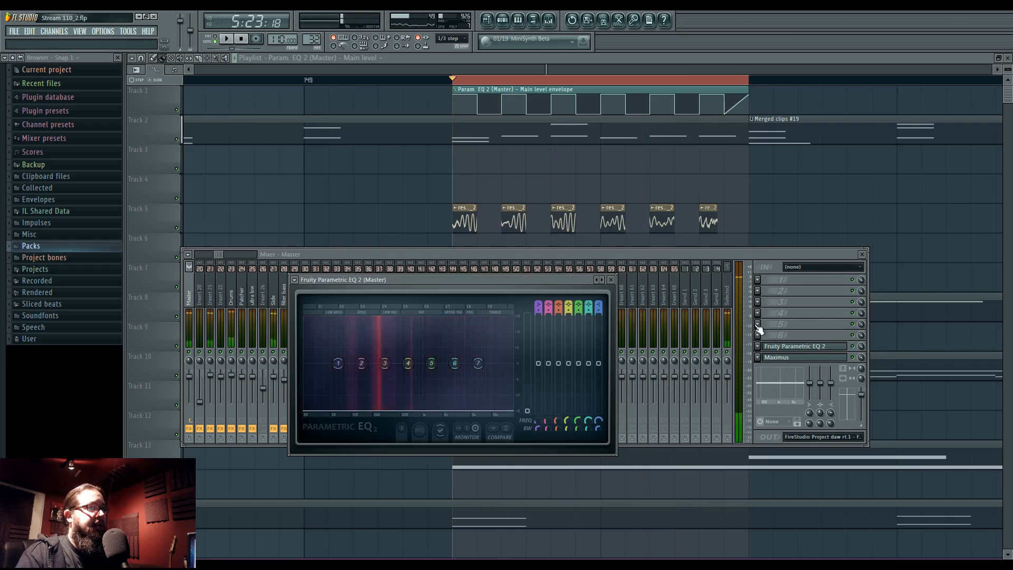
Change the high segments of the main level envelope from square steps to straight descending ramps
left_click(775, 346)
left_click(779, 350)
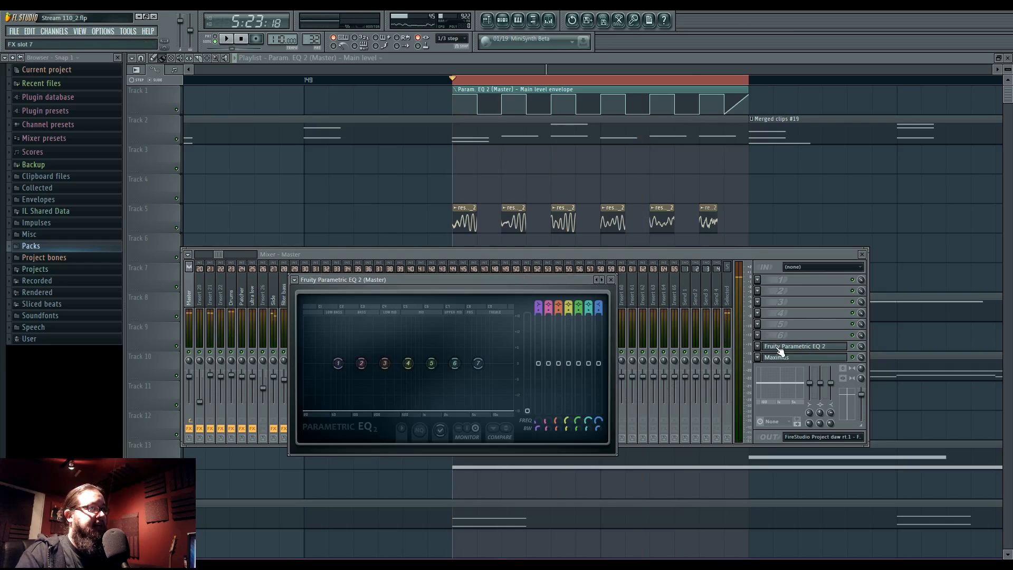
left_click(482, 95)
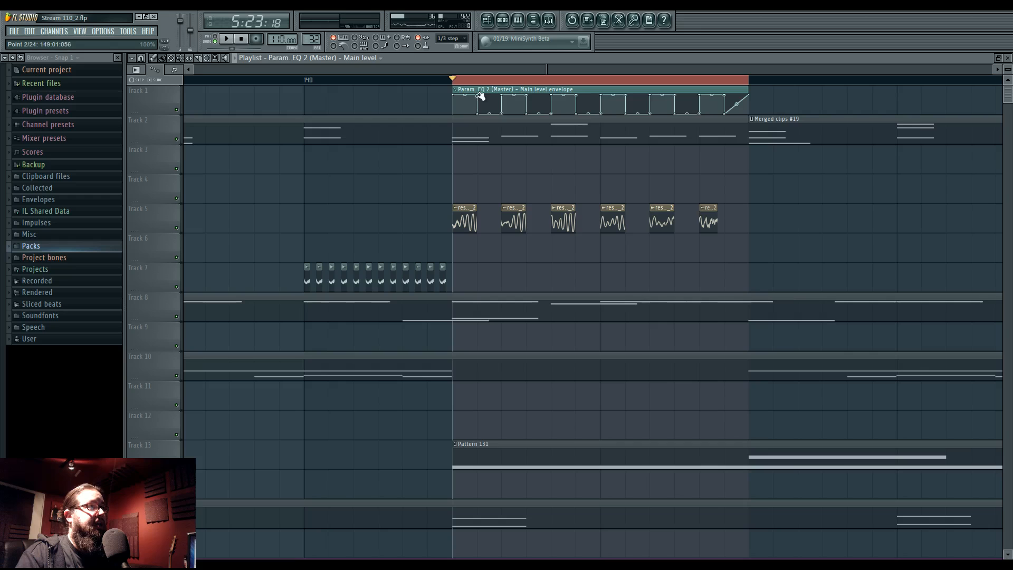
key("space")
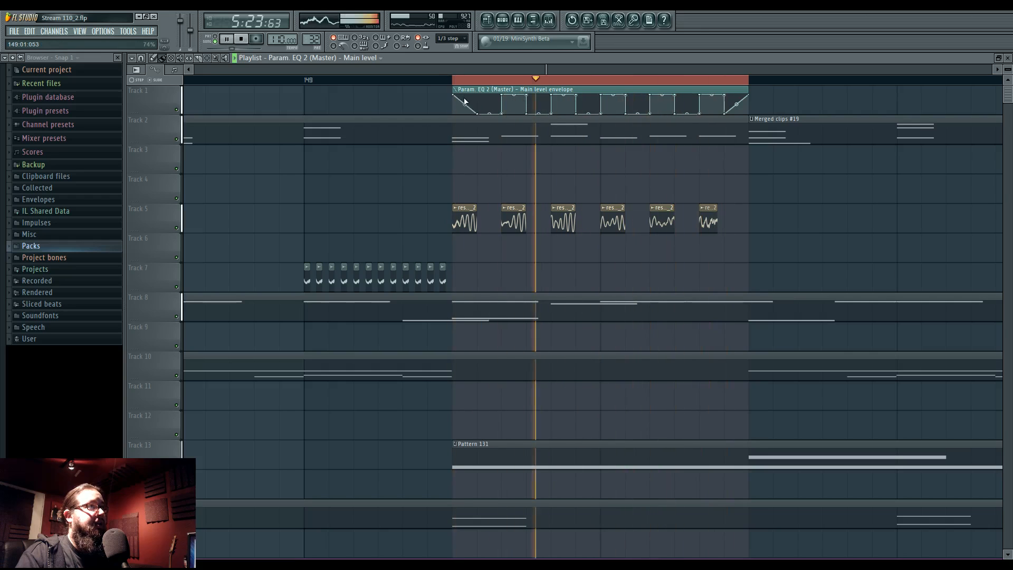
key("space")
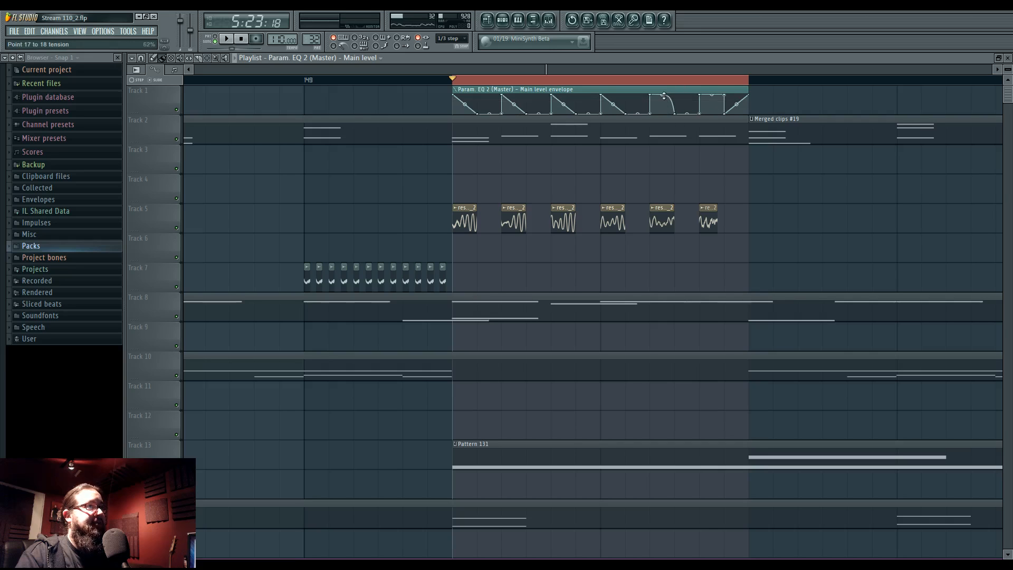
right_click(712, 96)
Bend the descending ramps of the main level envelope into rounded curves that hold high before dropping, and listen to the result
key("space")
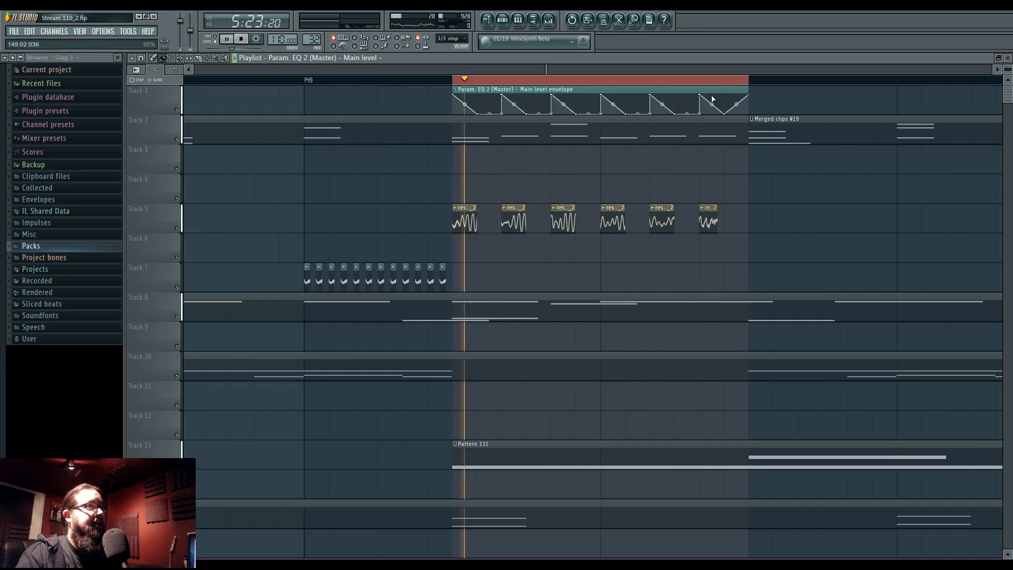
key("space")
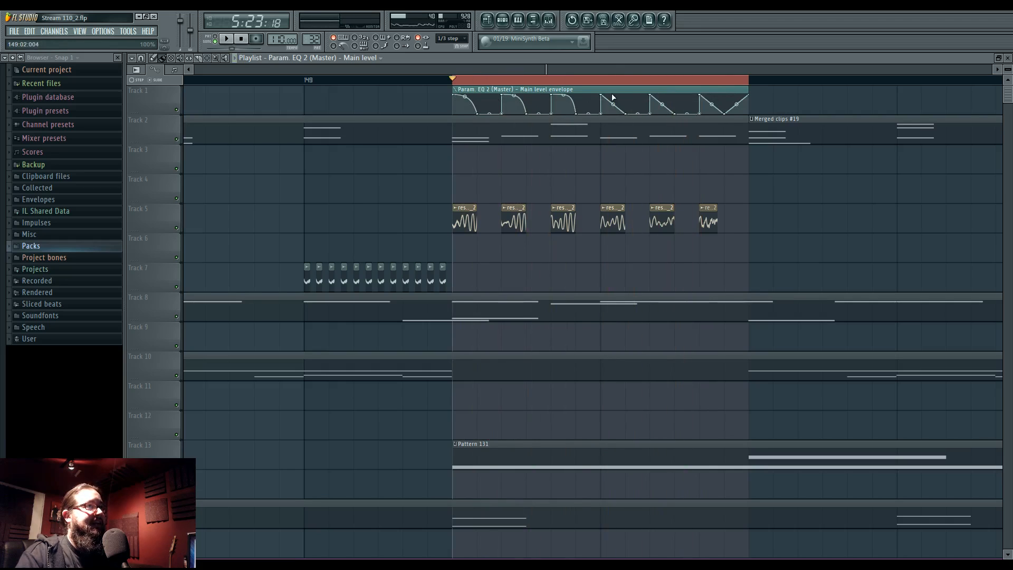
key("space")
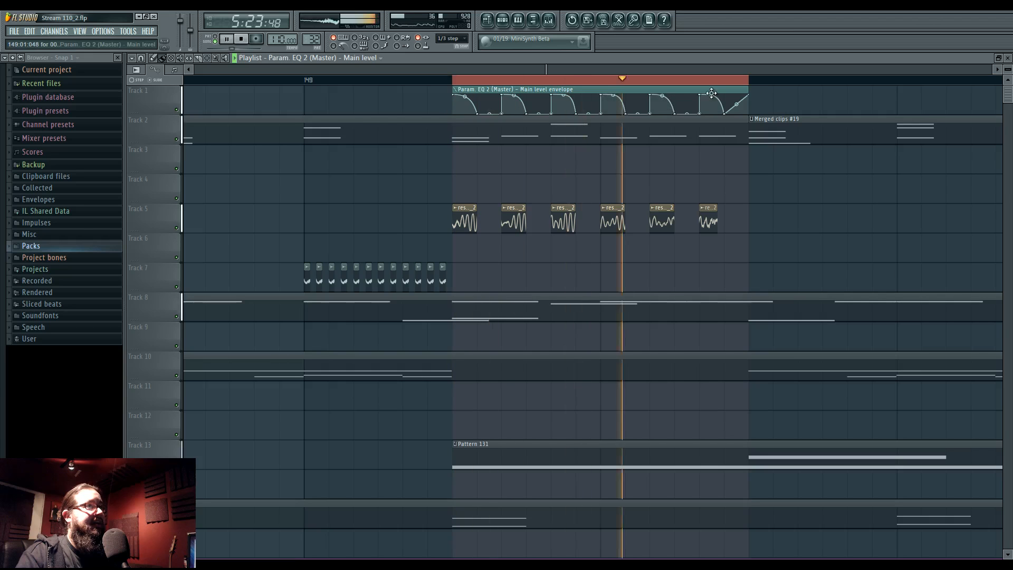
Stop playback, inspect the Maximus settings on the Master track, and return to the playlist around bars 149 to 151
key("F9")
key("space")
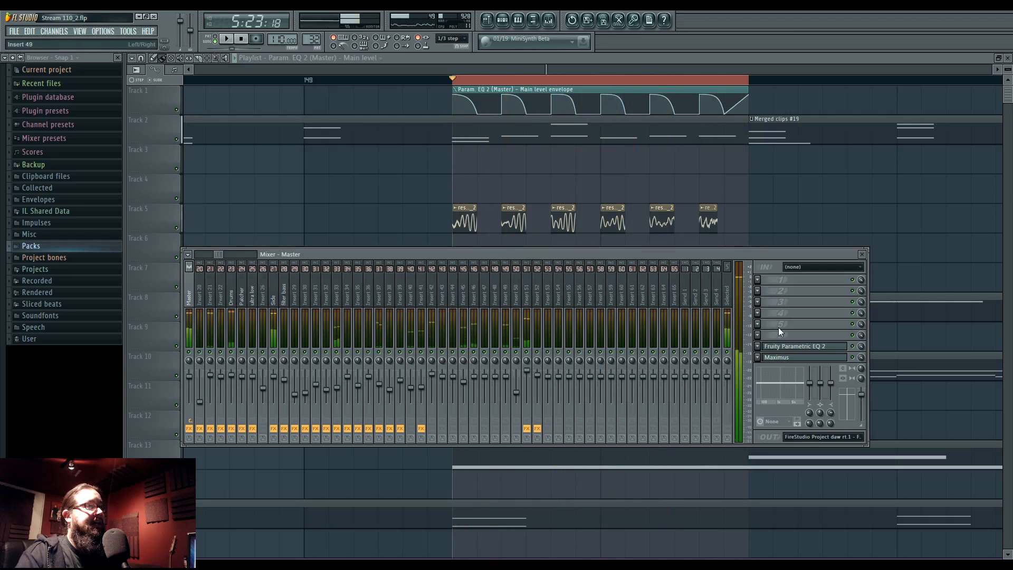
left_click(794, 359)
left_click(626, 299)
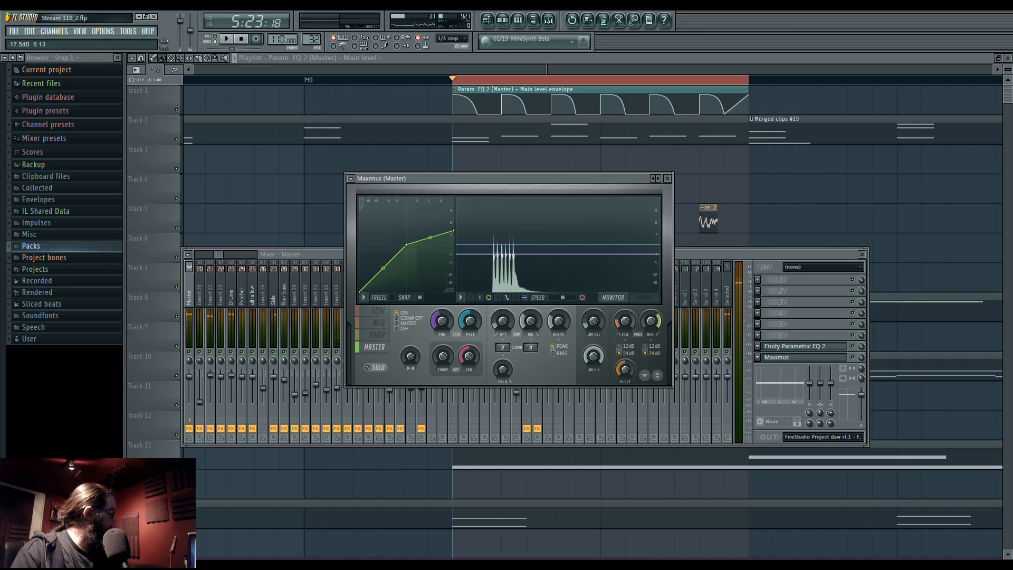
left_click(549, 20)
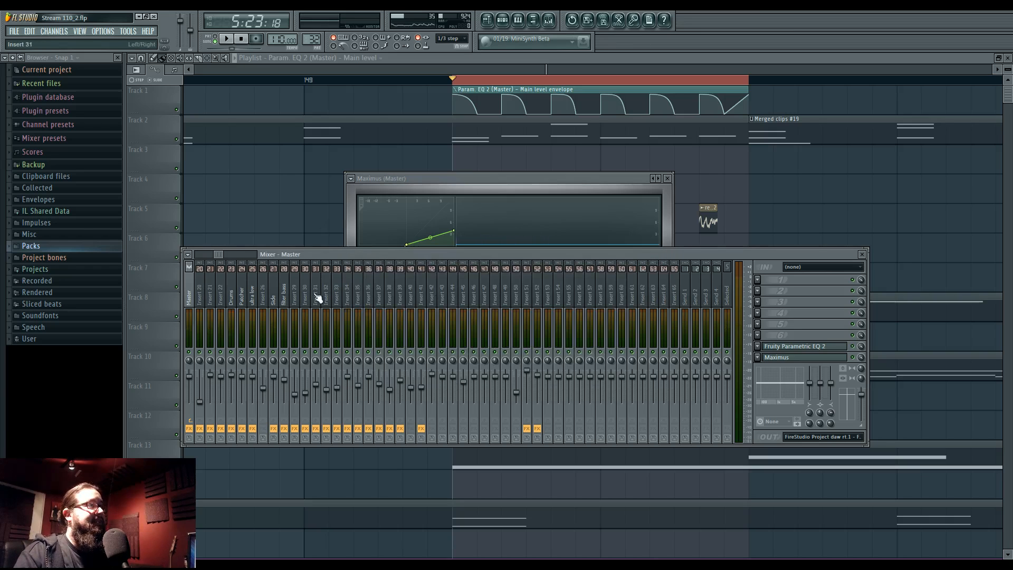
right_click(264, 191)
scroll(325, 249, "down", 5)
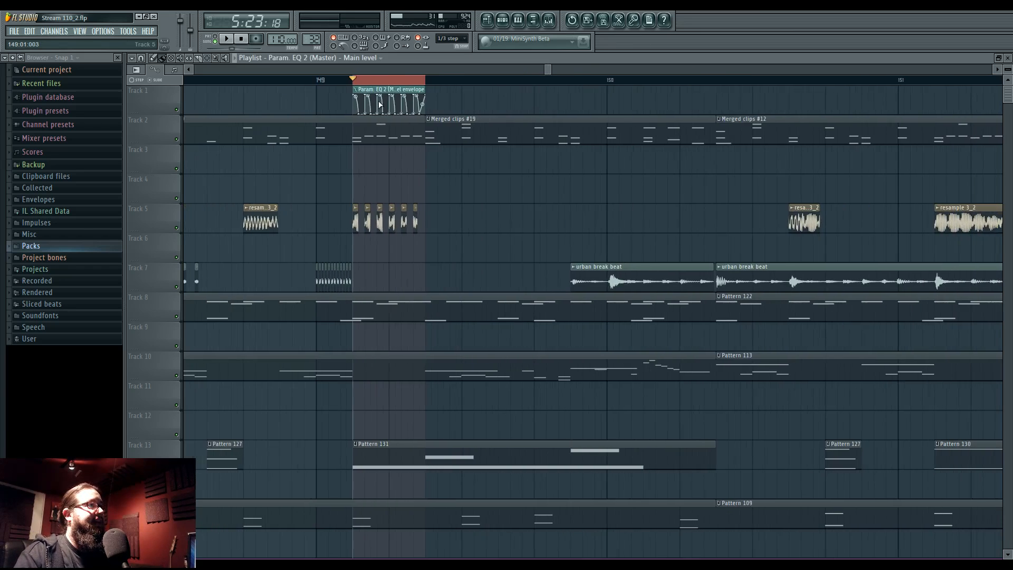
Play the transition around bars 148 to 150 and examine the gated section at bar 149
right_click(385, 81)
scroll(669, 233, "down", 5)
left_click_drag(428, 79, 342, 80)
key("space")
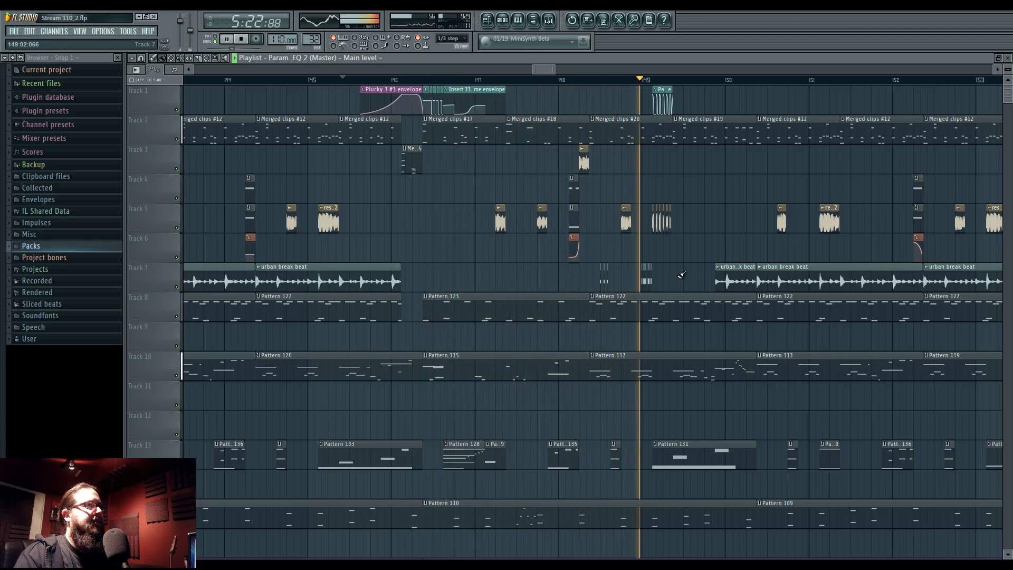
scroll(660, 264, "up", 5)
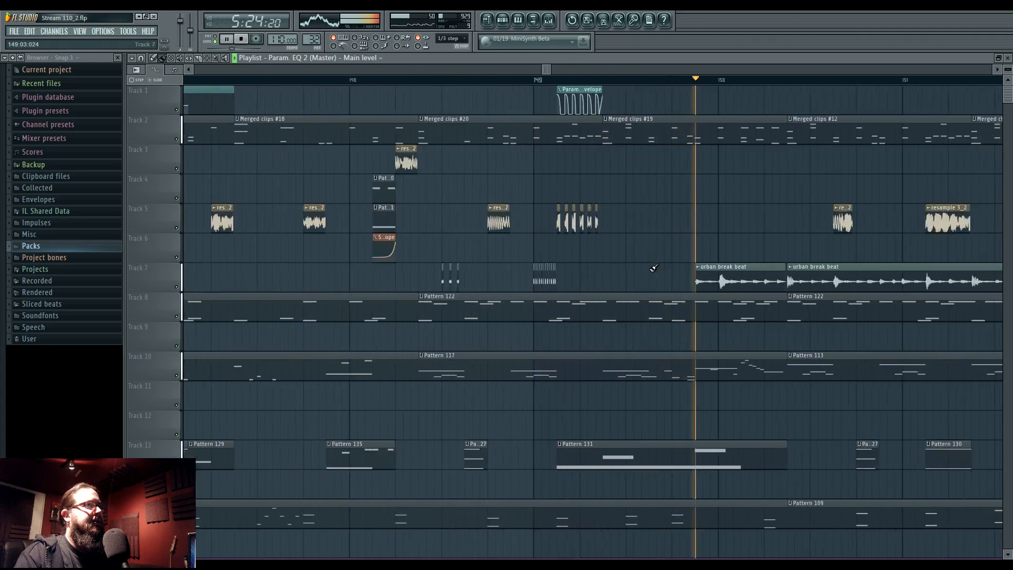
scroll(549, 238, "up", 2)
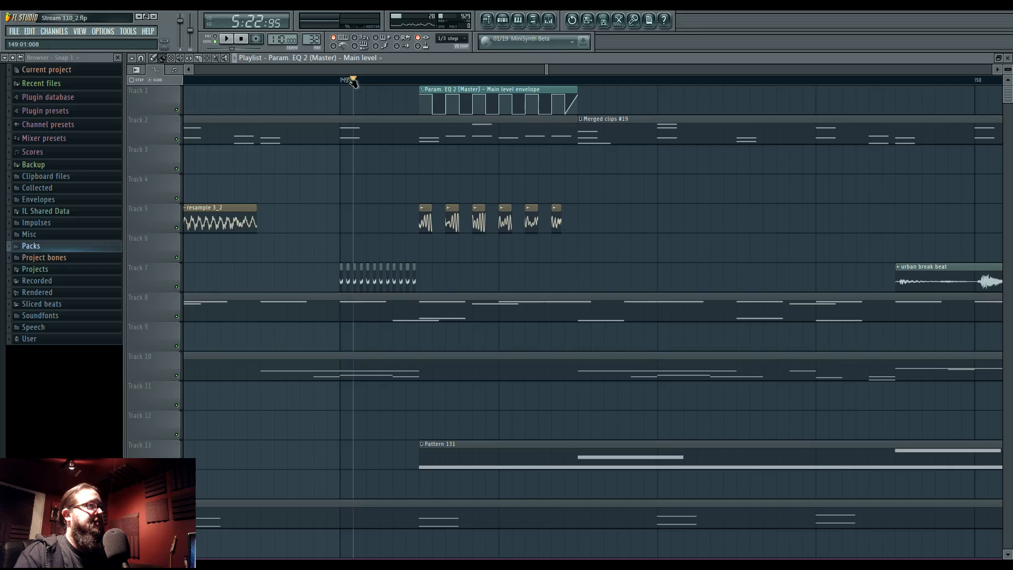
Add Gross Beat to the Master track ahead of Fruity Parametric EQ 2 and move its window up
left_click(549, 20)
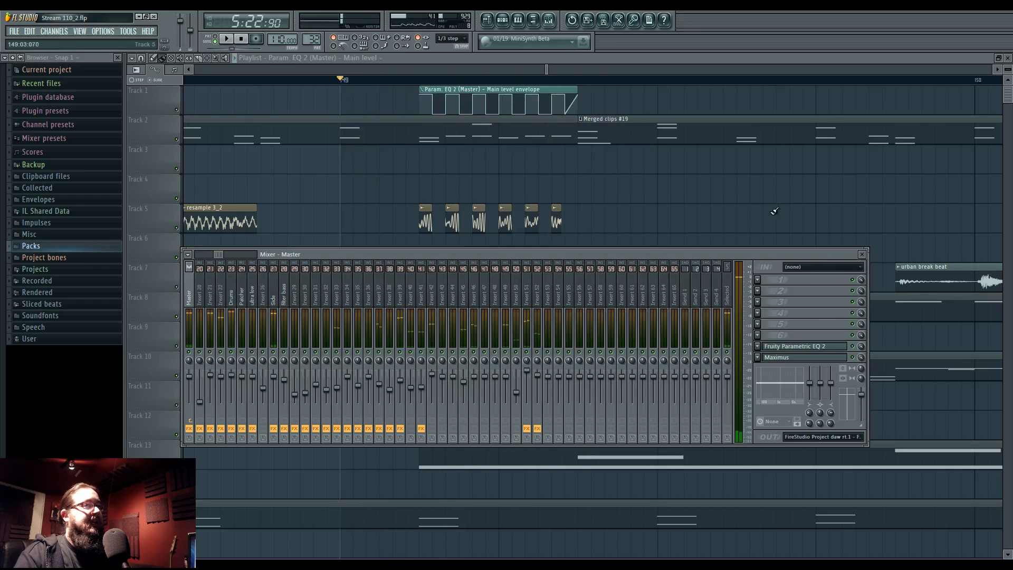
left_click(760, 335)
left_click(865, 475)
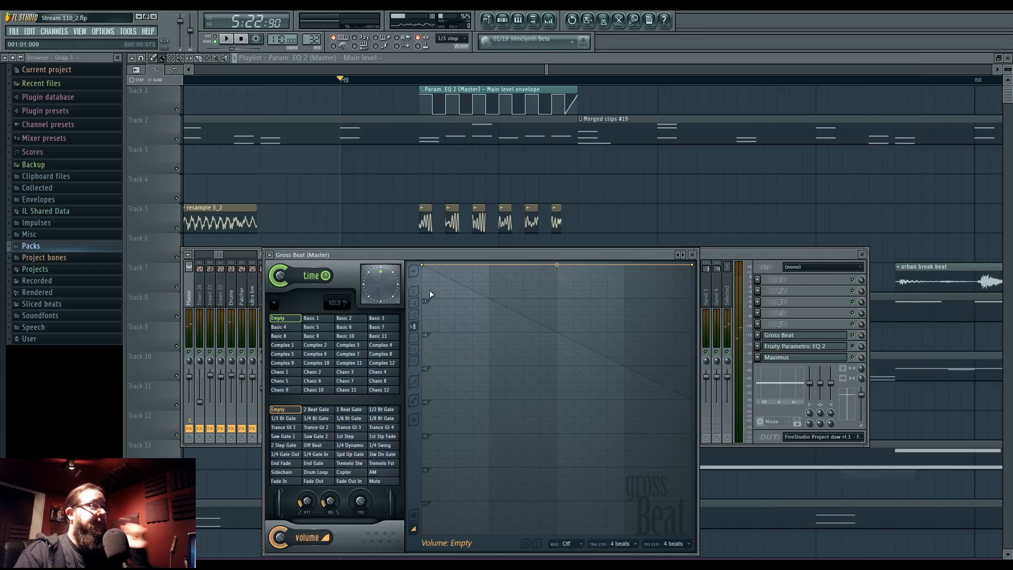
left_click_drag(413, 254, 417, 197)
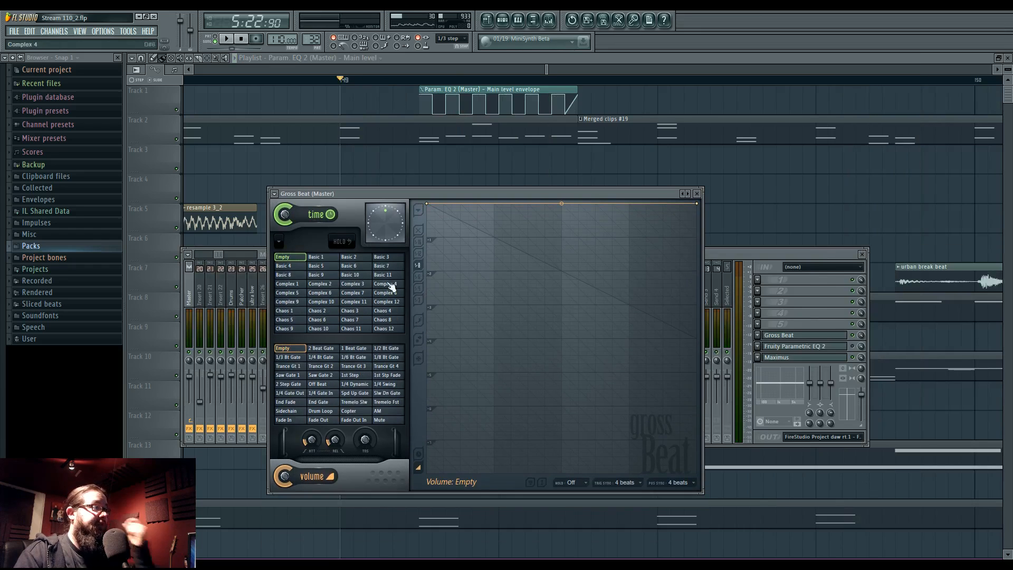
Try Gross Beat's volume gate presets during playback and settle on 1/6 Bt Gate
left_click(331, 348)
key("space")
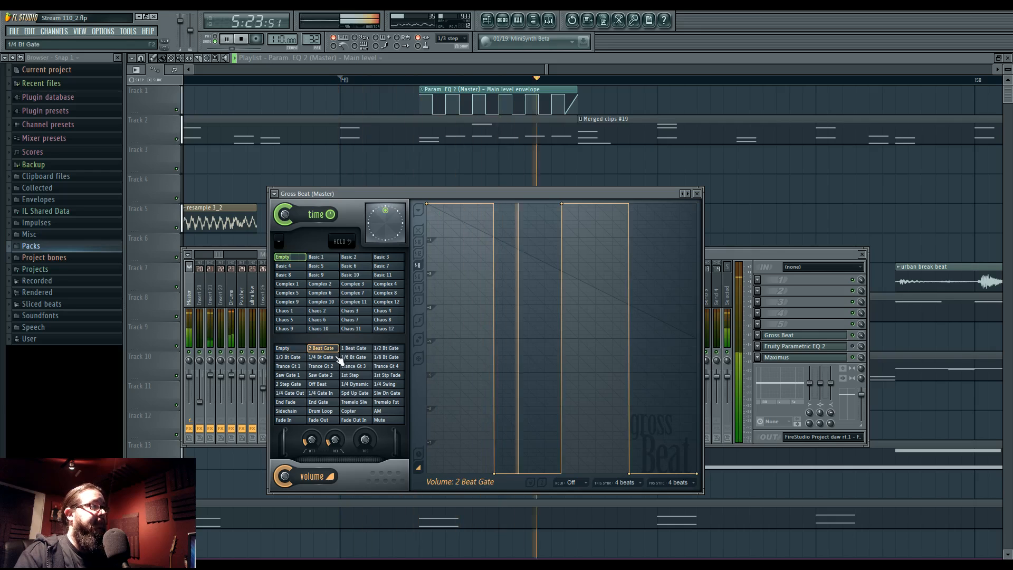
left_click(386, 357)
left_click(353, 357)
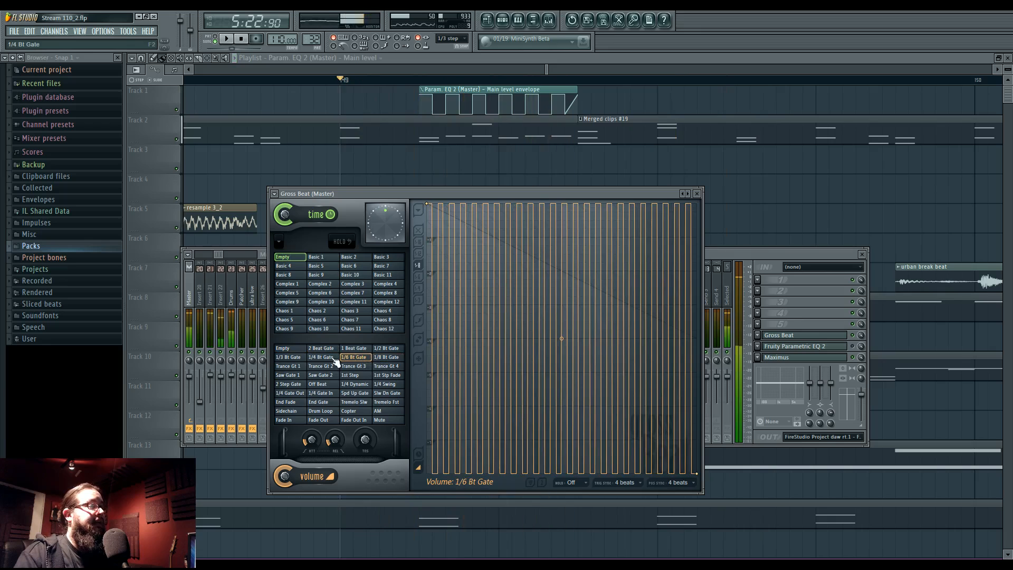
key("space")
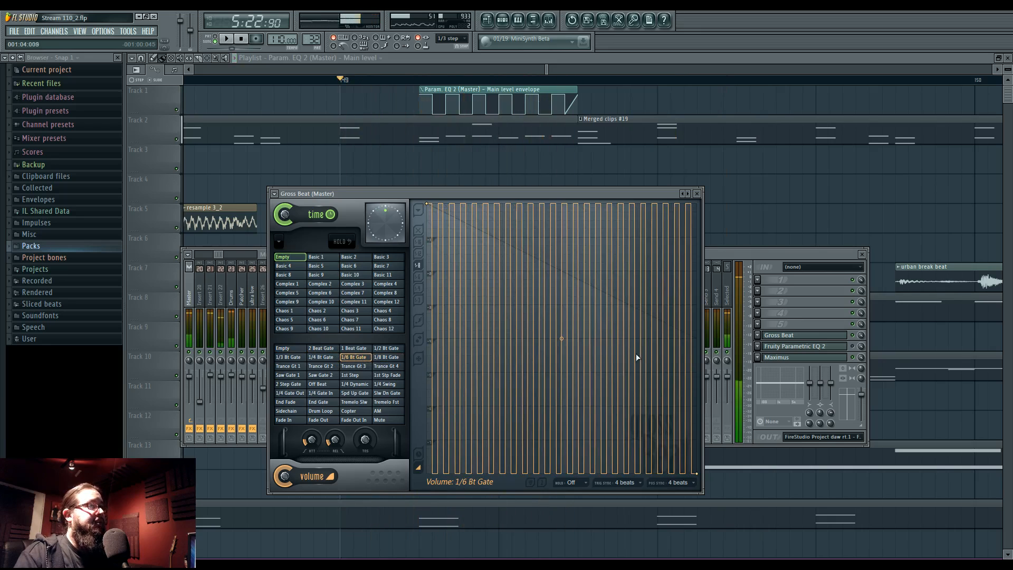
Create an automation clip for the Master's Gross Beat mix level spanning 149:01:000 to 149:03:000
left_click(764, 261)
left_click_drag(764, 257, 757, 268)
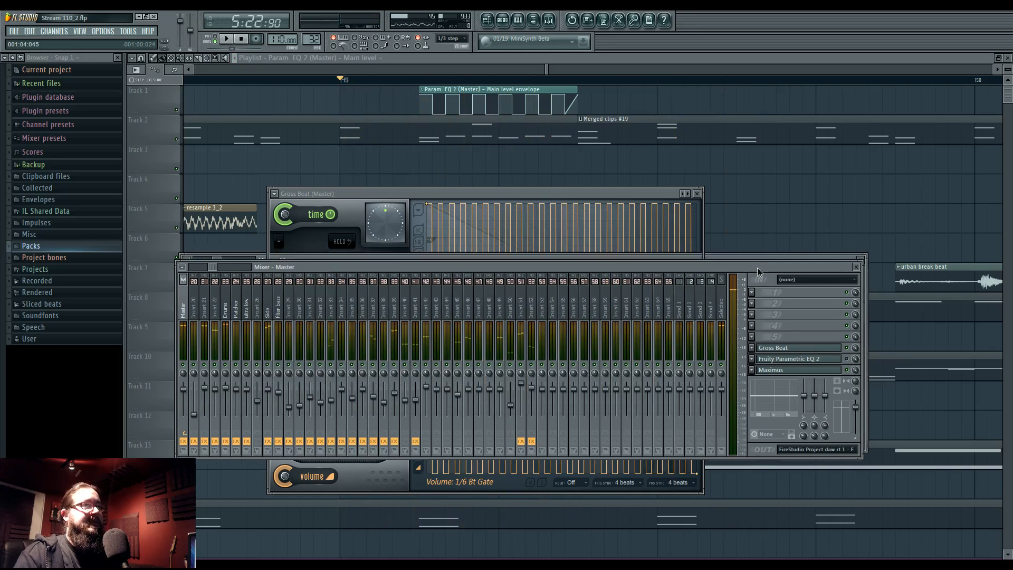
right_click(855, 348)
left_click(347, 84)
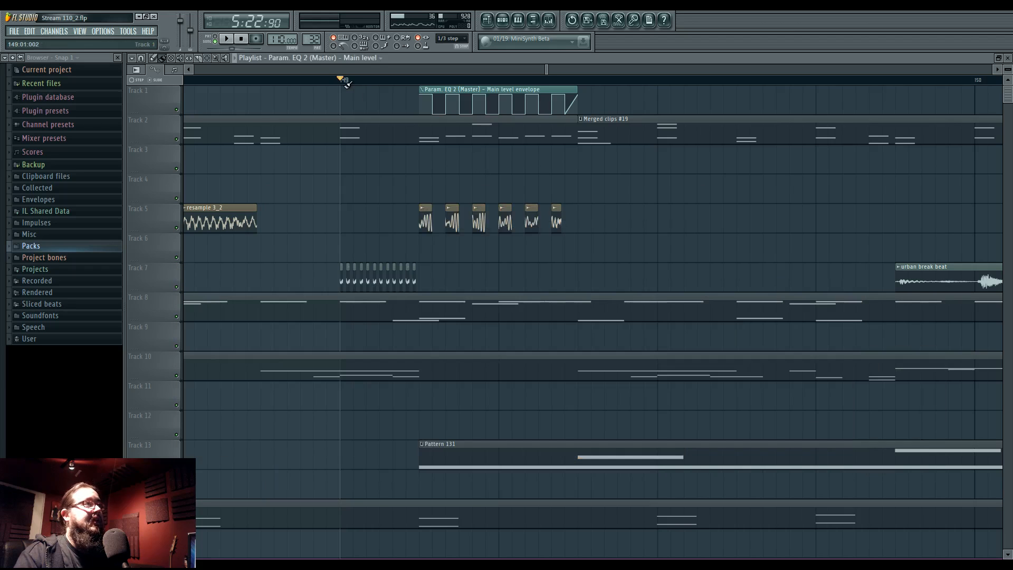
left_click_drag(341, 79, 666, 95)
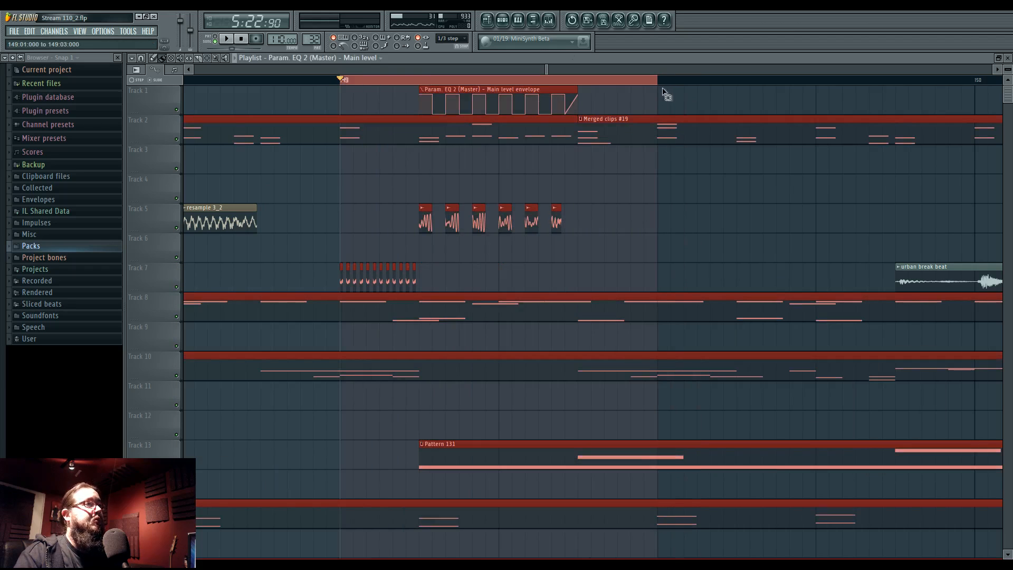
left_click(550, 20)
right_click(856, 348)
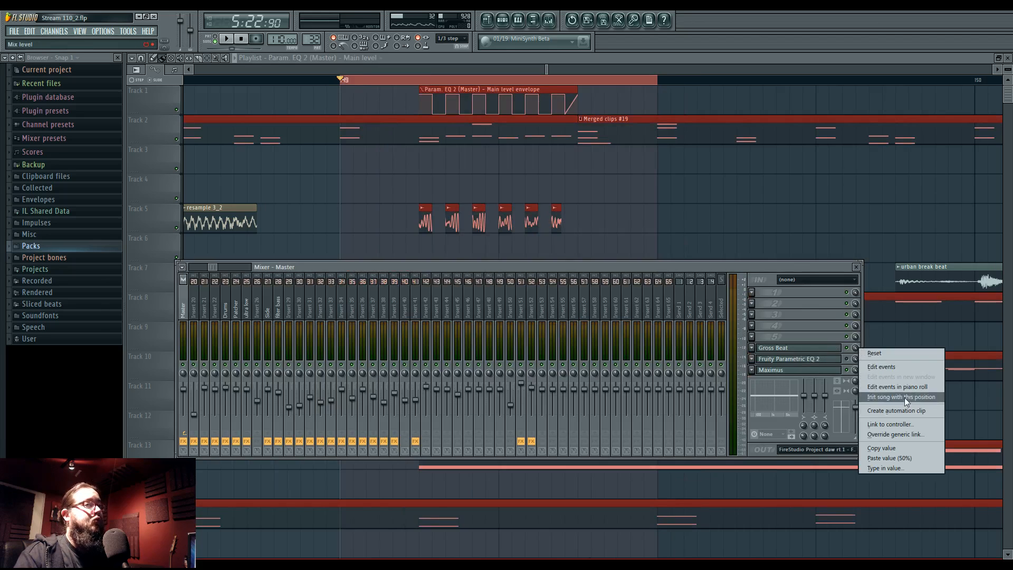
left_click(904, 397)
Shape the Gross Beat mix level envelope to be fully on only across the gated section and zero elsewhere, and play it
left_click_drag(342, 154, 343, 189)
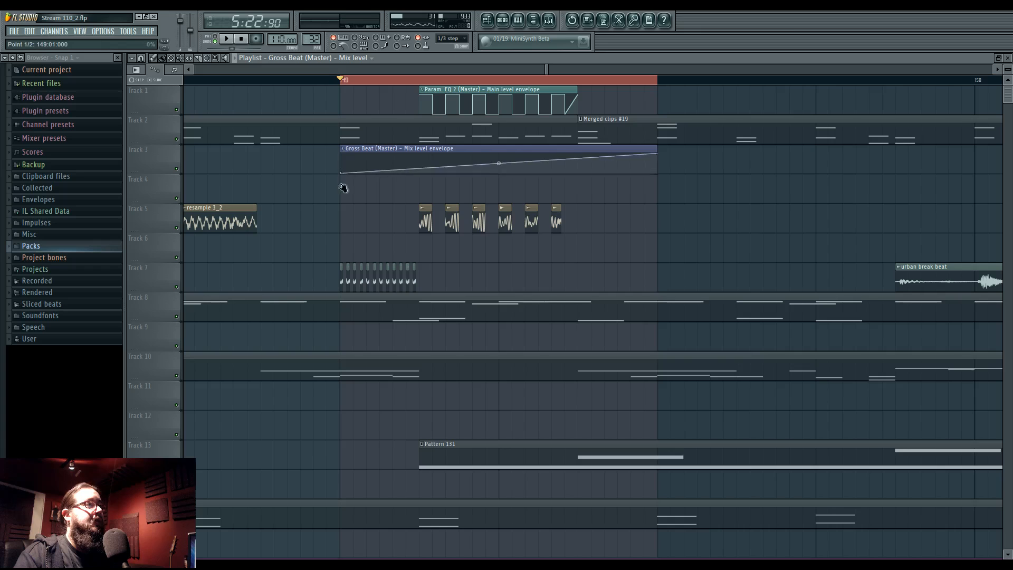
right_click(577, 154)
left_click_drag(578, 153, 578, 165)
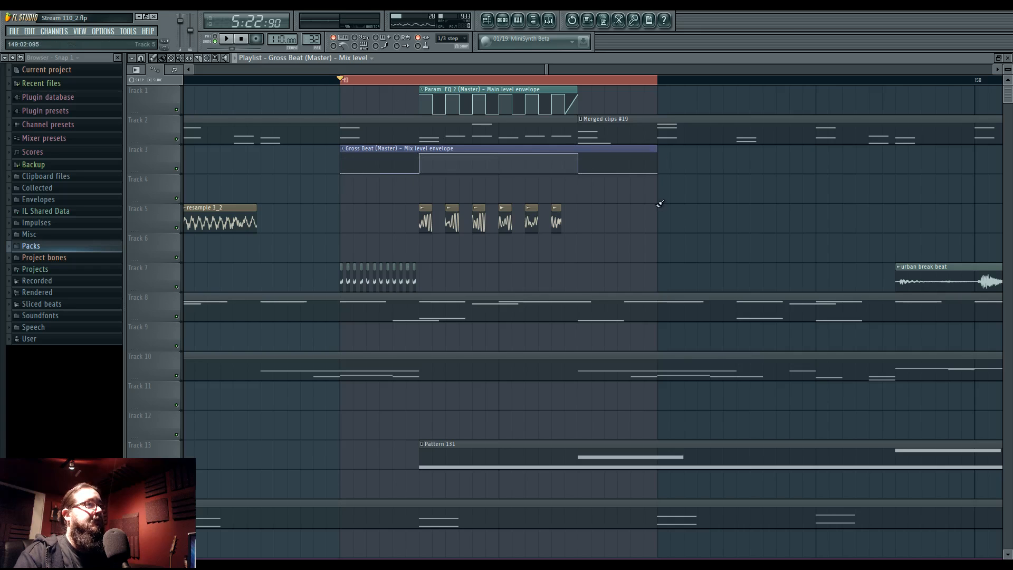
key("space")
key("space")
Clear the time selection, survey the arrangement from about bar 73 to 153, and play the gated transition at bar 149
scroll(341, 201, "down", 1)
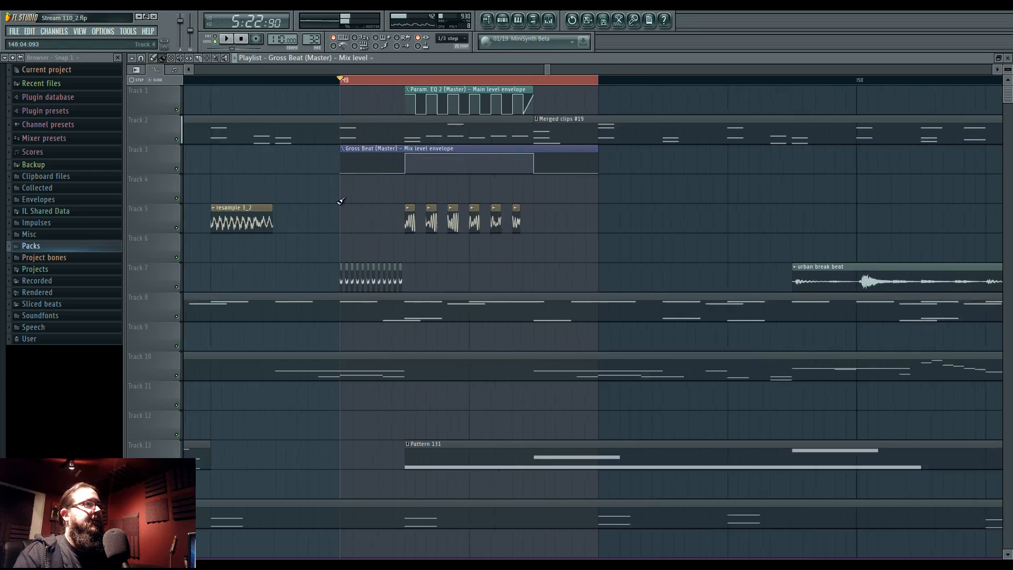
scroll(341, 201, "down", 2)
left_click_drag(439, 191, 542, 182)
left_click(459, 82, "ctrl")
scroll(453, 151, "down", 6)
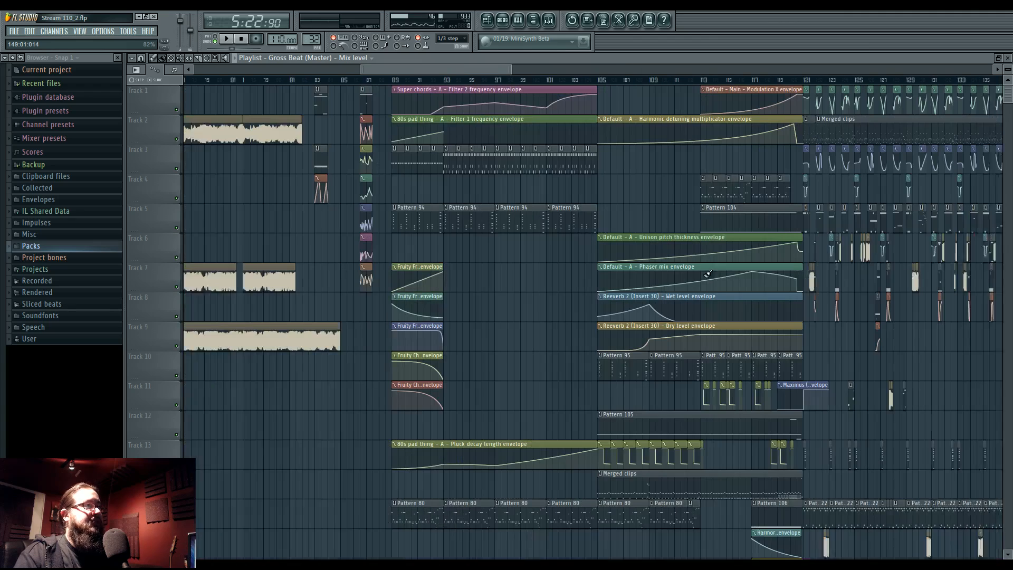
left_click_drag(709, 273, 731, 272)
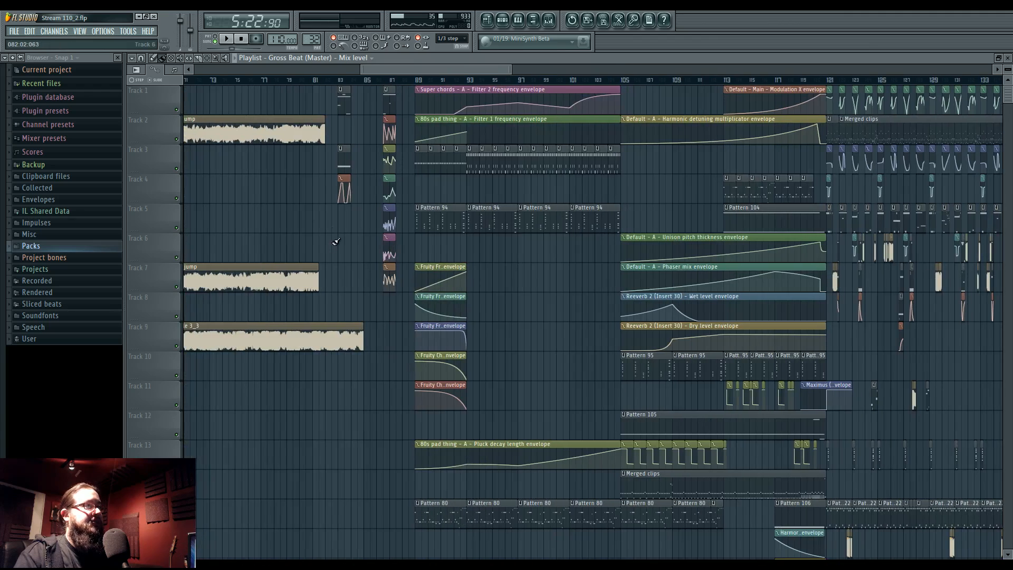
scroll(568, 306, "right", 5)
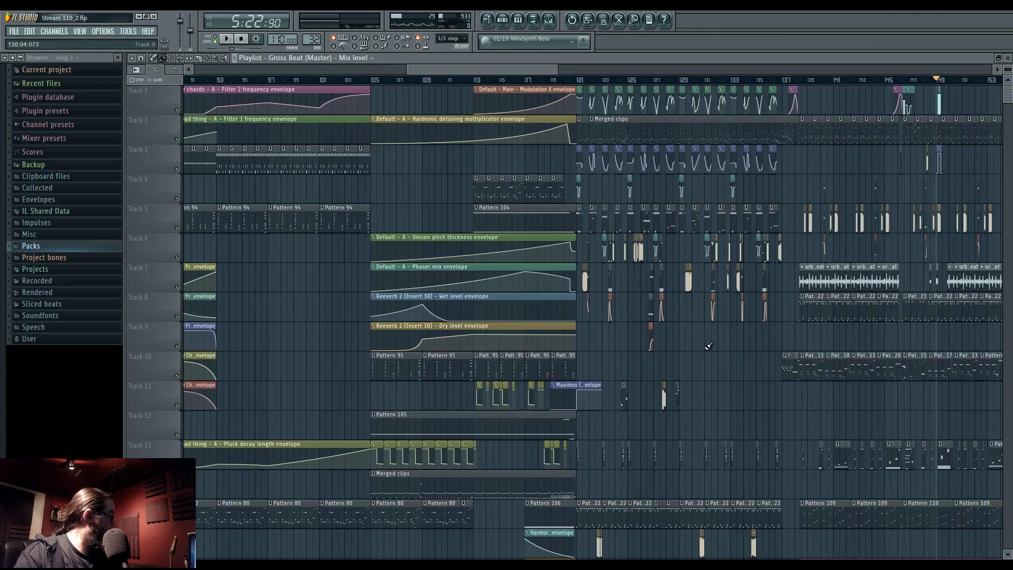
key("space")
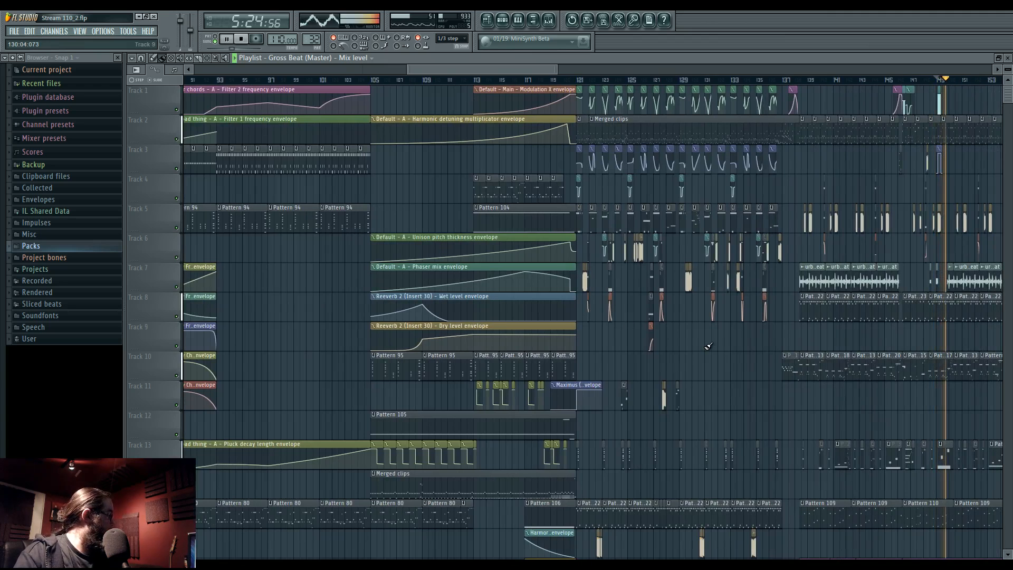
scroll(898, 178, "up", 8)
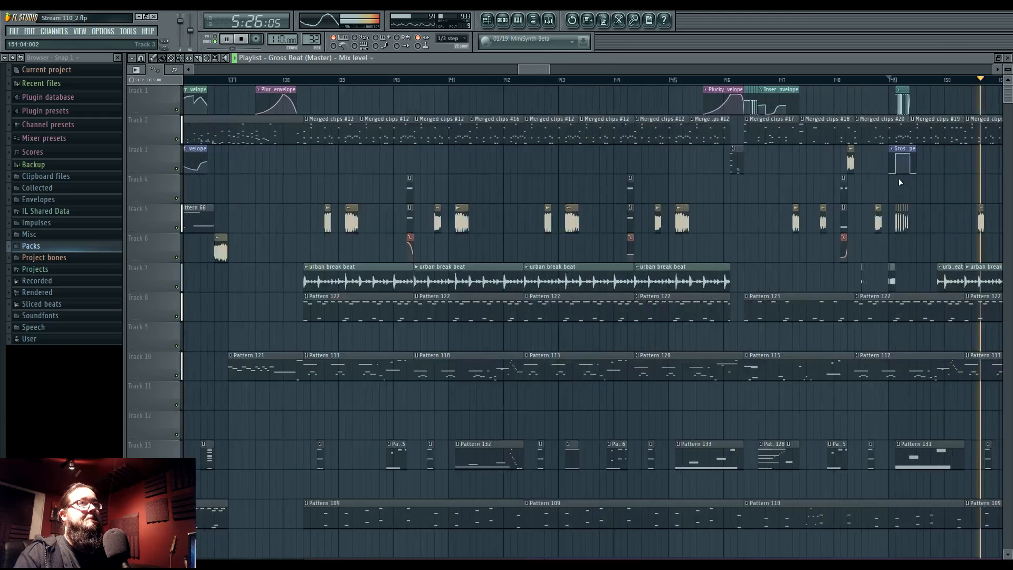
scroll(681, 192, "up", 6)
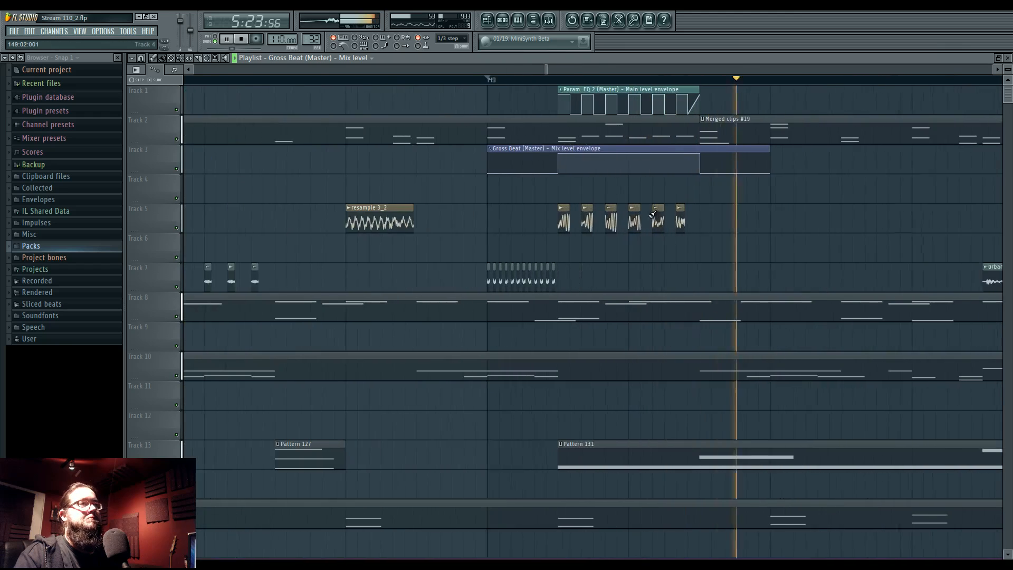
Replace the six resample slices on Track 5 with one continuous resample 3_2 clip across the gated section, and play it
key("space")
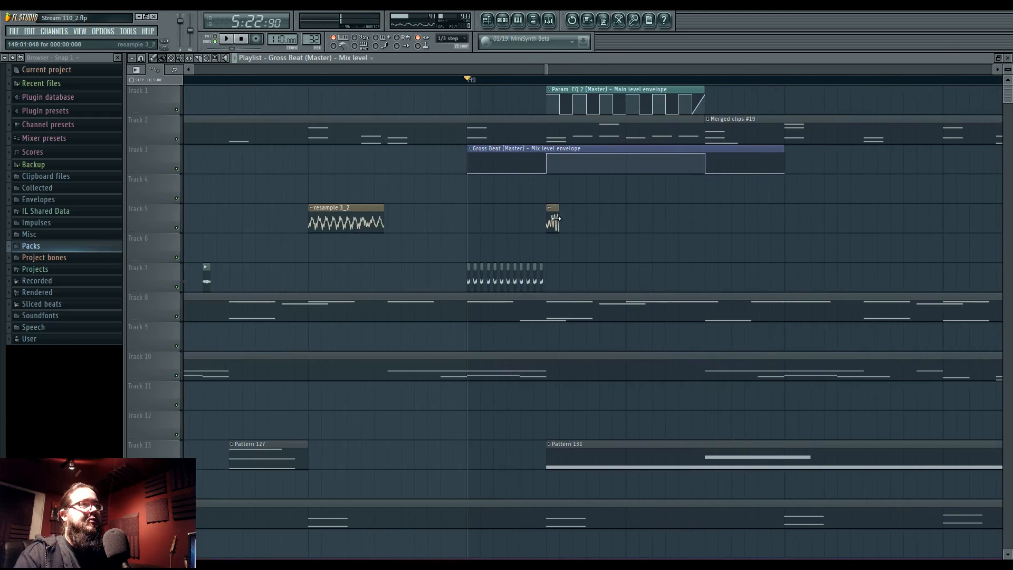
left_click_drag(556, 218, 702, 218)
key("space")
key("space")
scroll(632, 192, "up", 1)
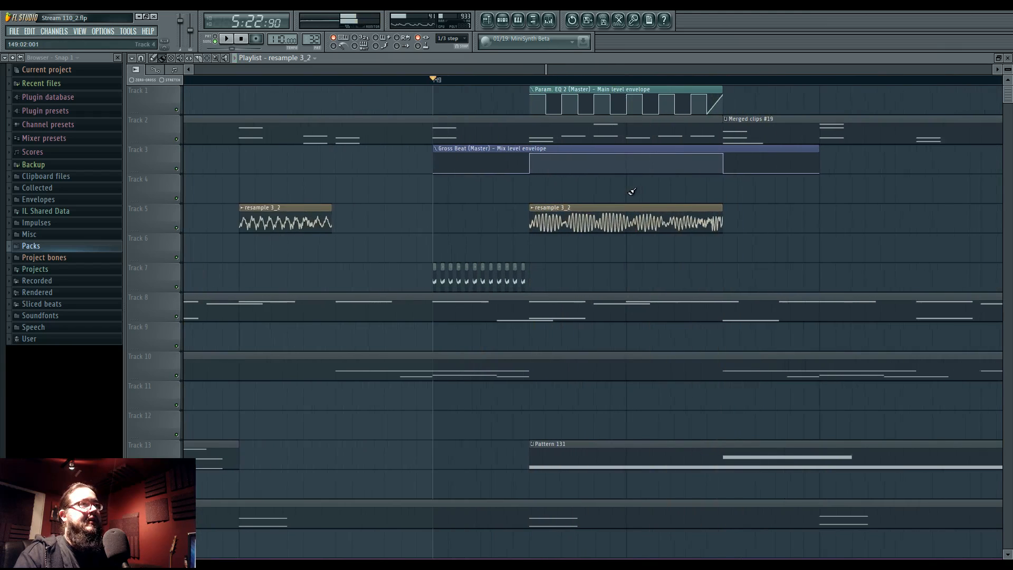
Cut a gap at zero into the Gross Beat mix level envelope from 149:02:016 to 149:02:032 and play it
scroll(631, 192, "up", 2)
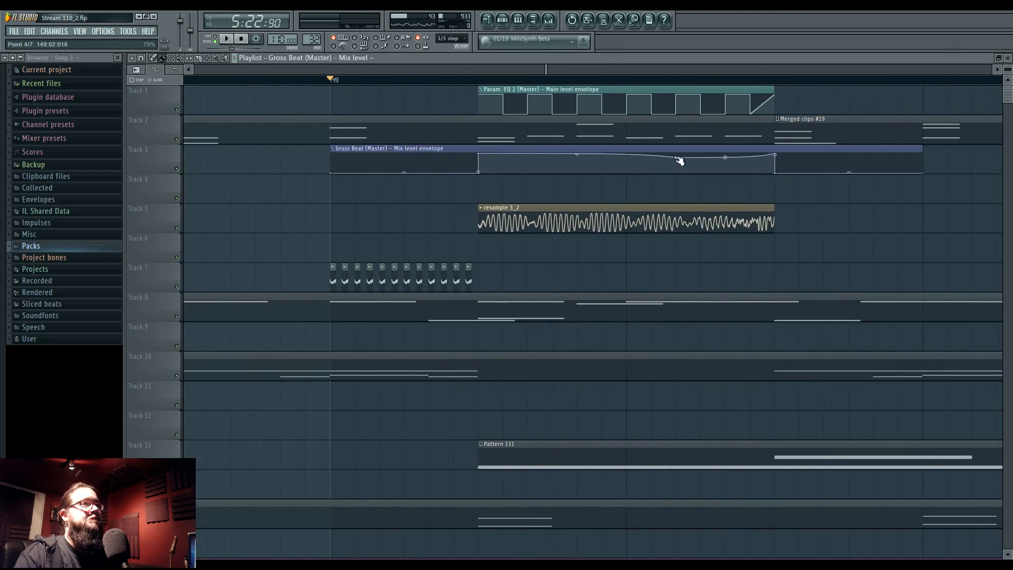
right_click(725, 168)
right_click(726, 161)
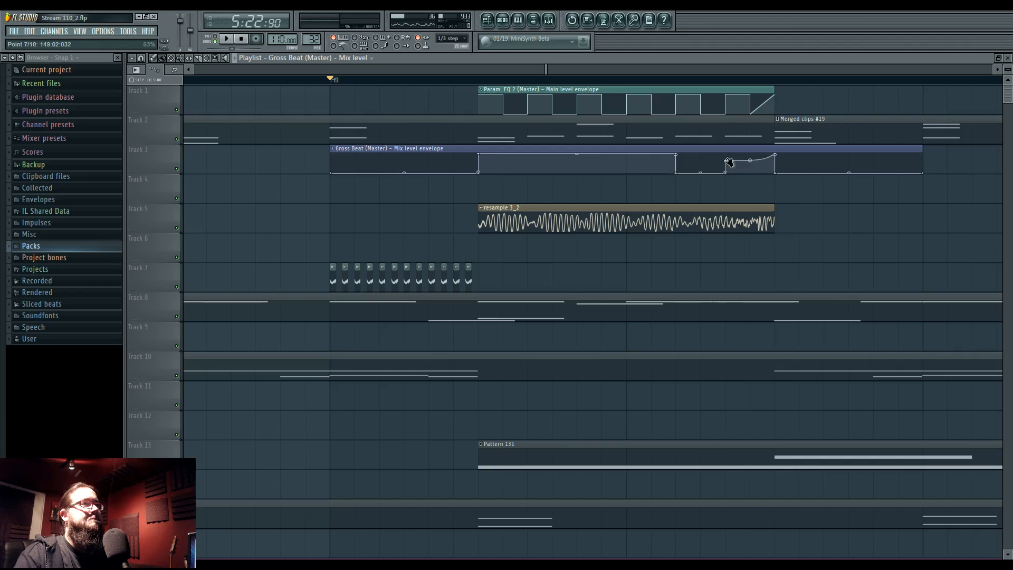
left_click_drag(727, 161, 725, 146)
key("space")
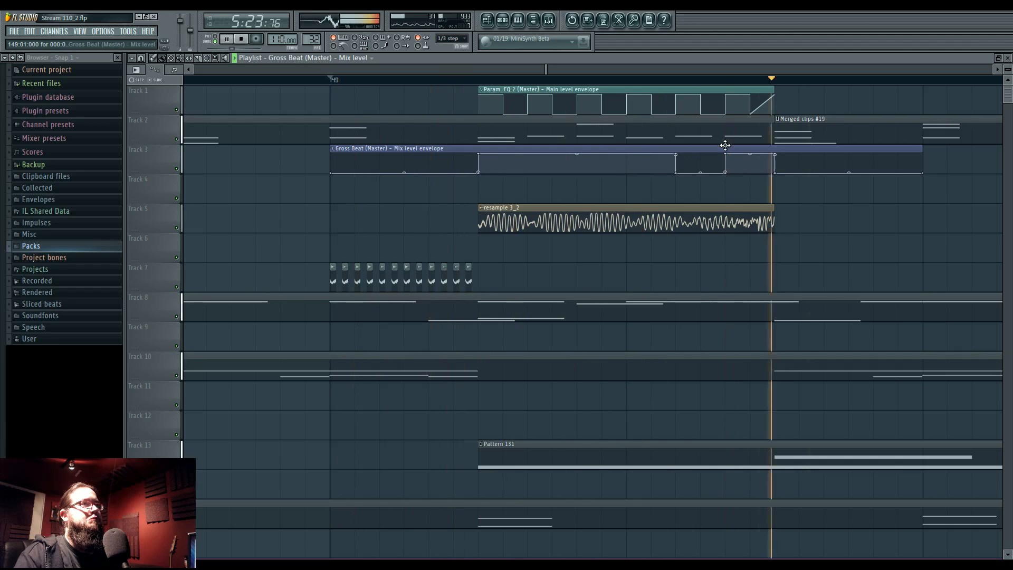
Try to add an earlier gap to the Gross Beat mix level envelope, ending at 149:01:080, while playing the section
right_click(527, 156)
key("space")
right_click(528, 165)
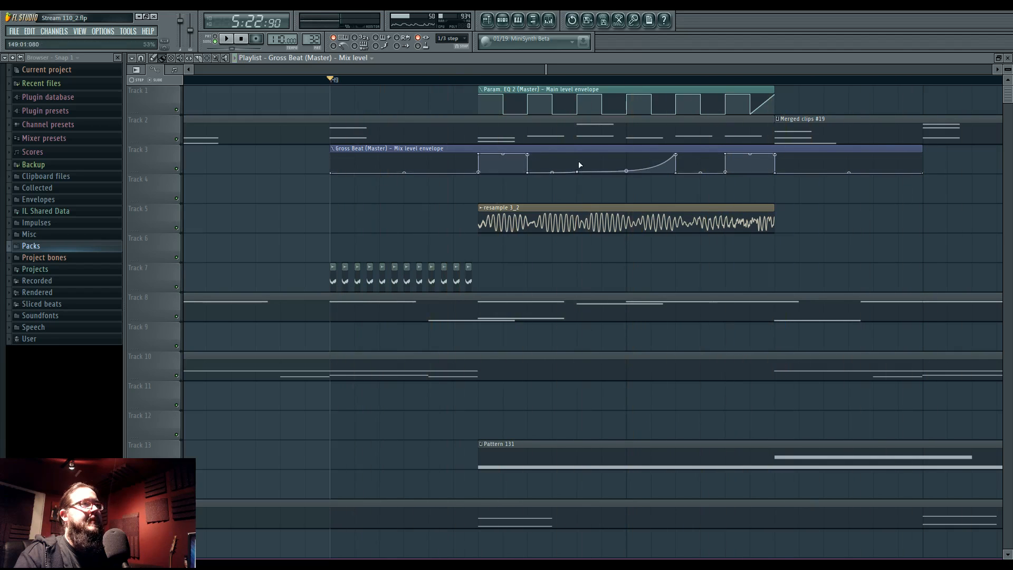
right_click(578, 161)
key("space")
left_click_drag(578, 162, 579, 184)
key("space")
key("space")
key("space")
key("space")
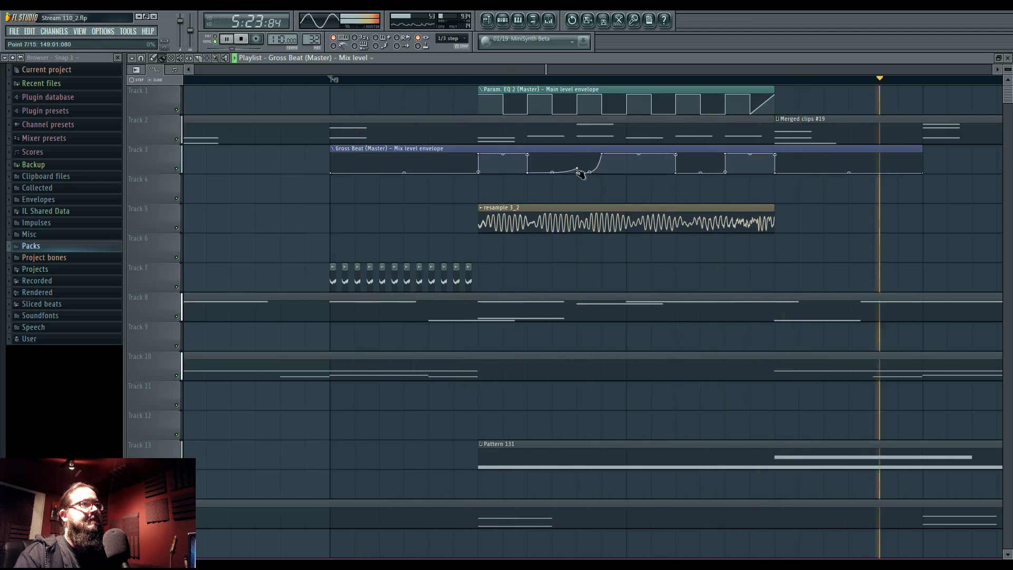
Remove both gaps from the Gross Beat mix level envelope so it stays high throughout the gated section, and play it
left_click_drag(578, 173, 528, 153)
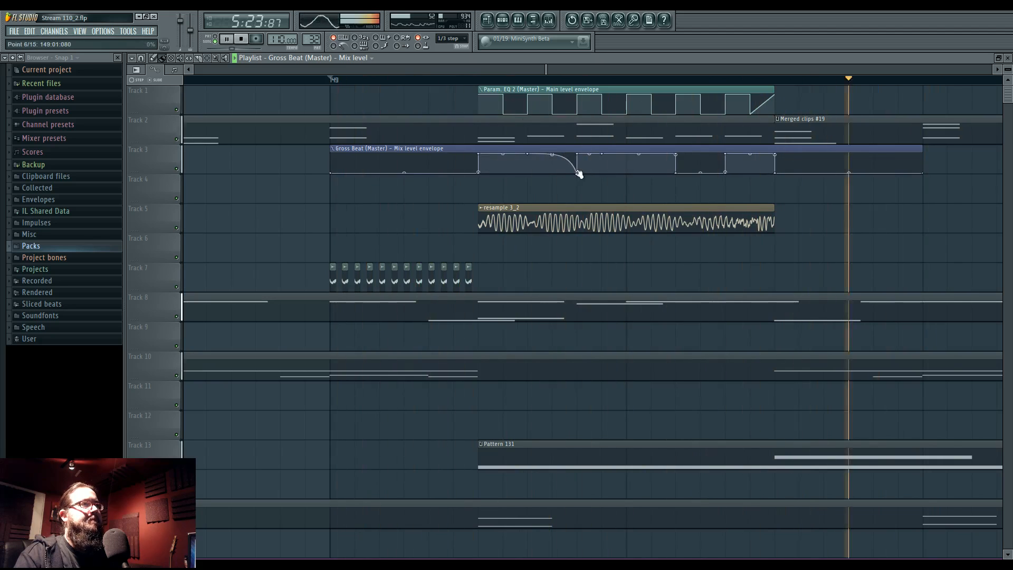
left_click_drag(579, 174, 578, 148)
key("space")
key("space")
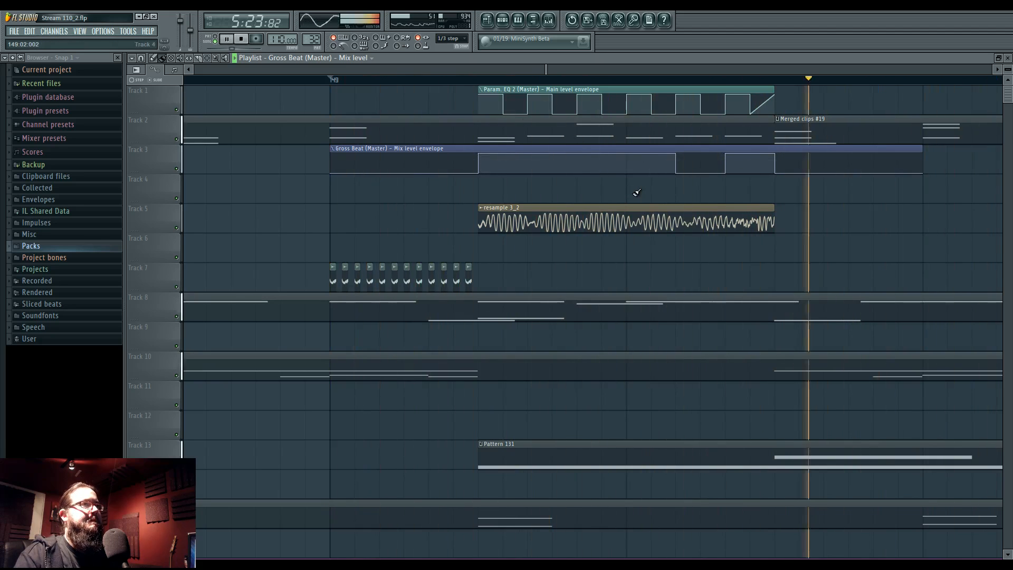
left_click_drag(677, 173, 729, 146)
key("space")
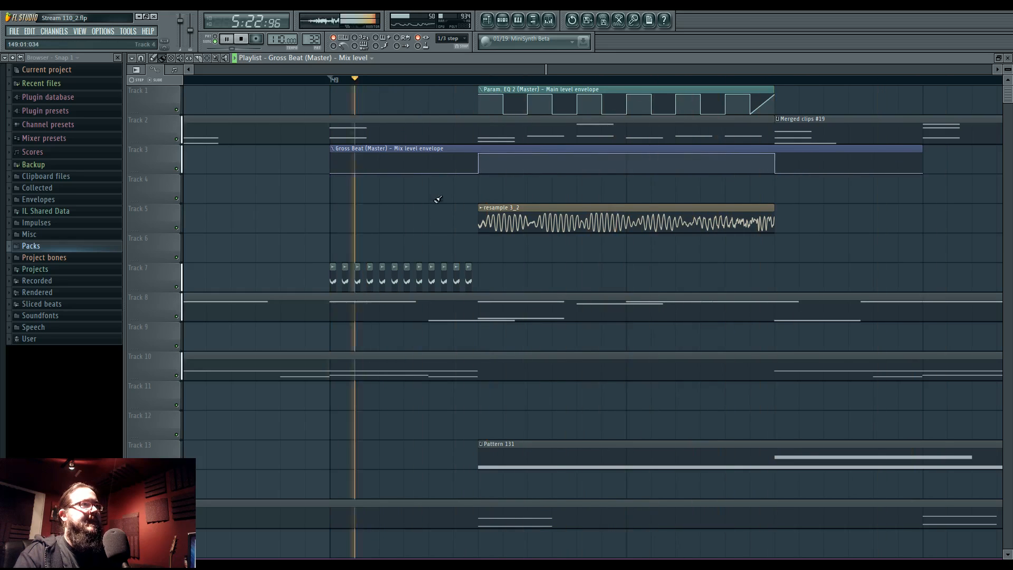
Reopen Gross Beat on the Master track, lower its volume smoothing release, and play the gated section
left_click(550, 22)
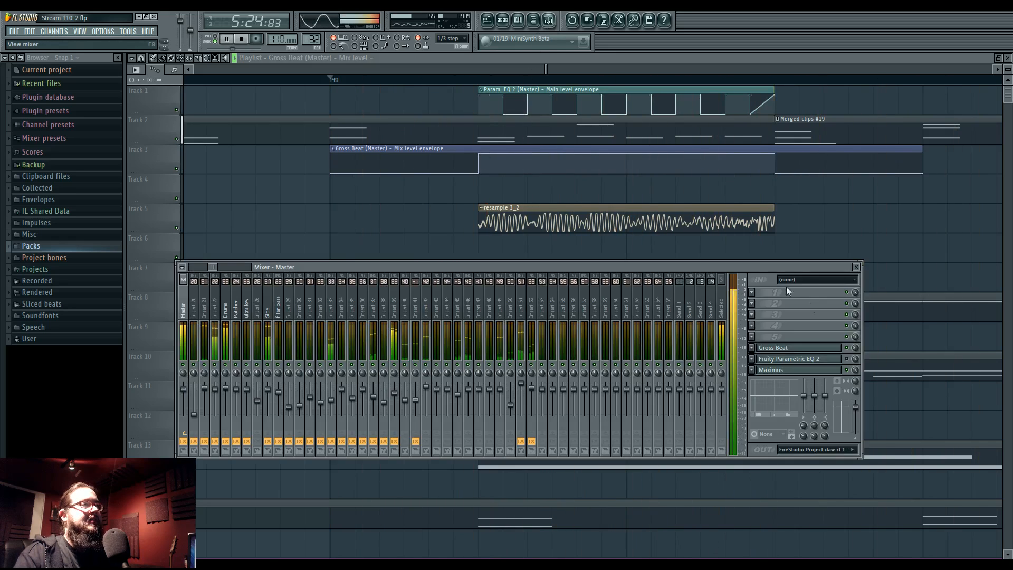
key("space")
left_click(791, 349)
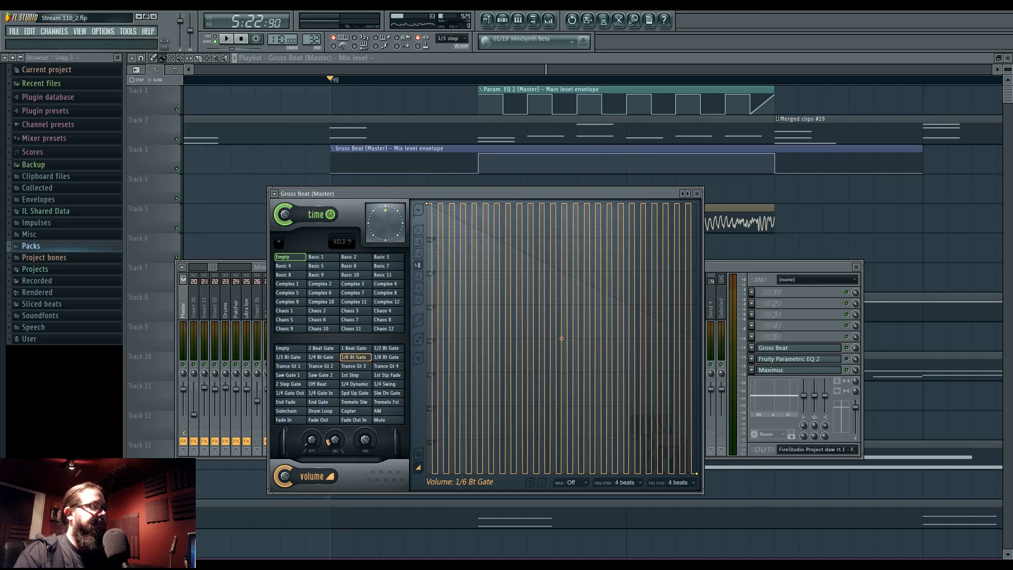
key("space")
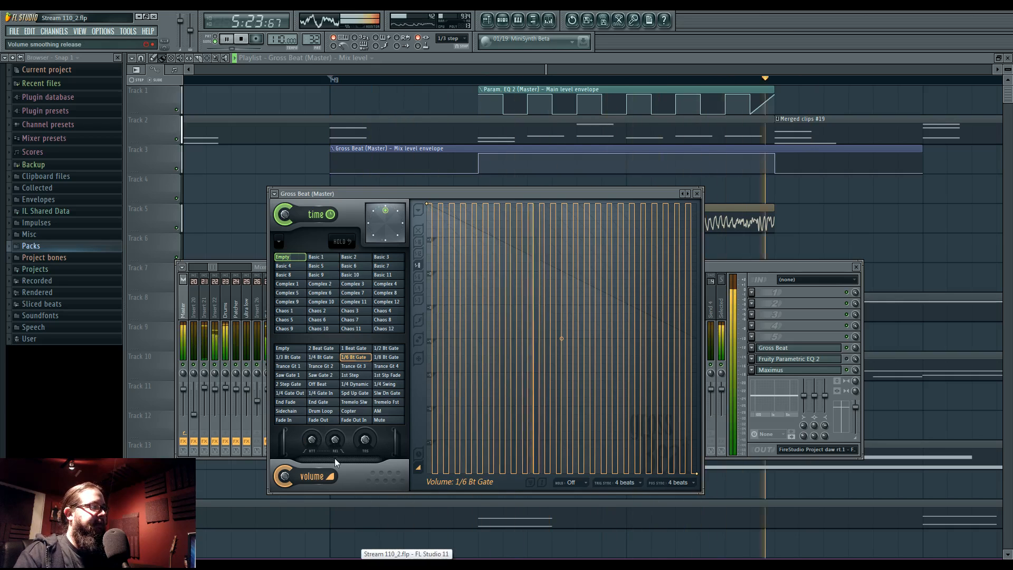
Open Maximus on the Master and examine its low, high and master bands while playing the gated section
key("space")
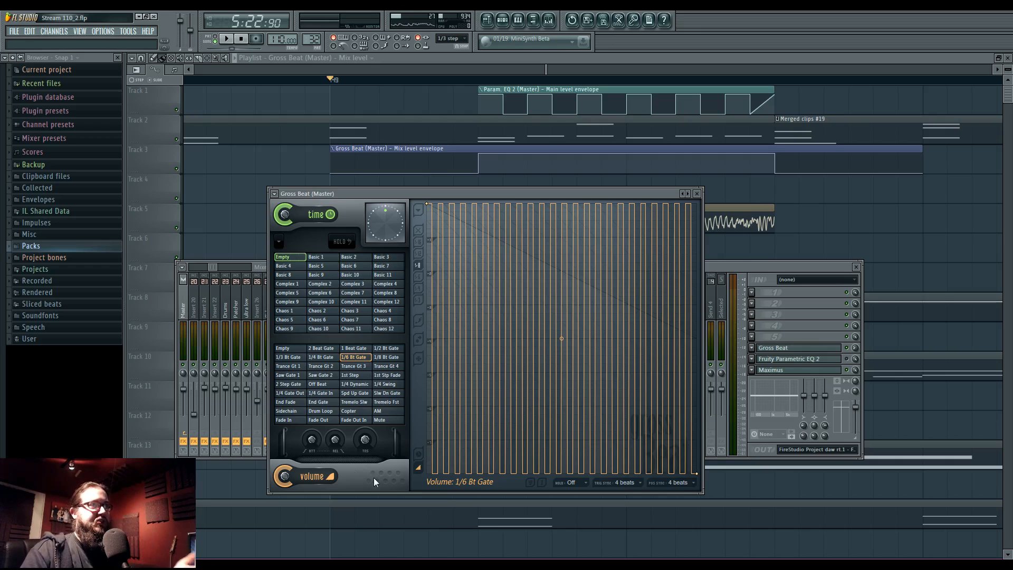
left_click(781, 370)
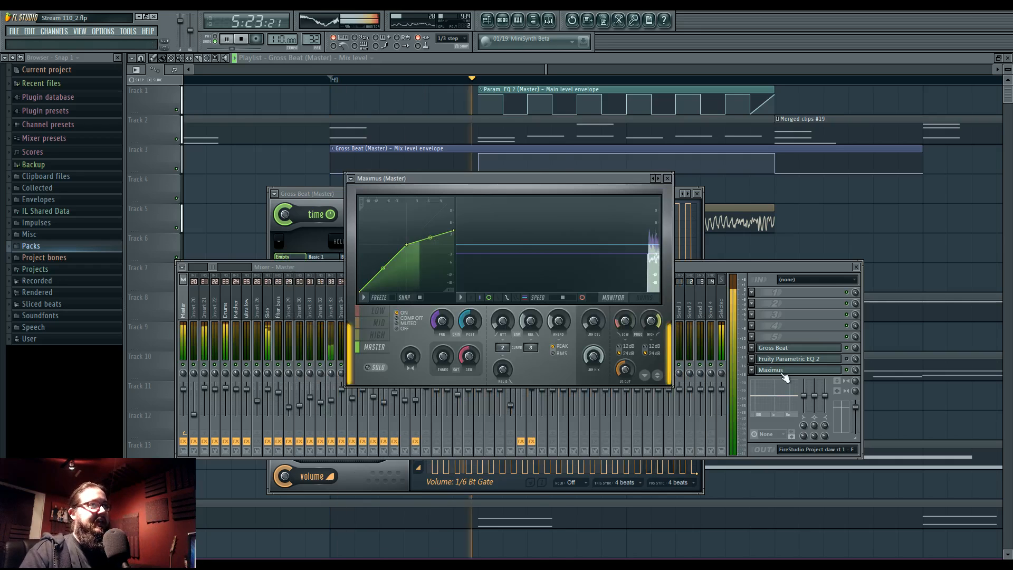
left_click(378, 311)
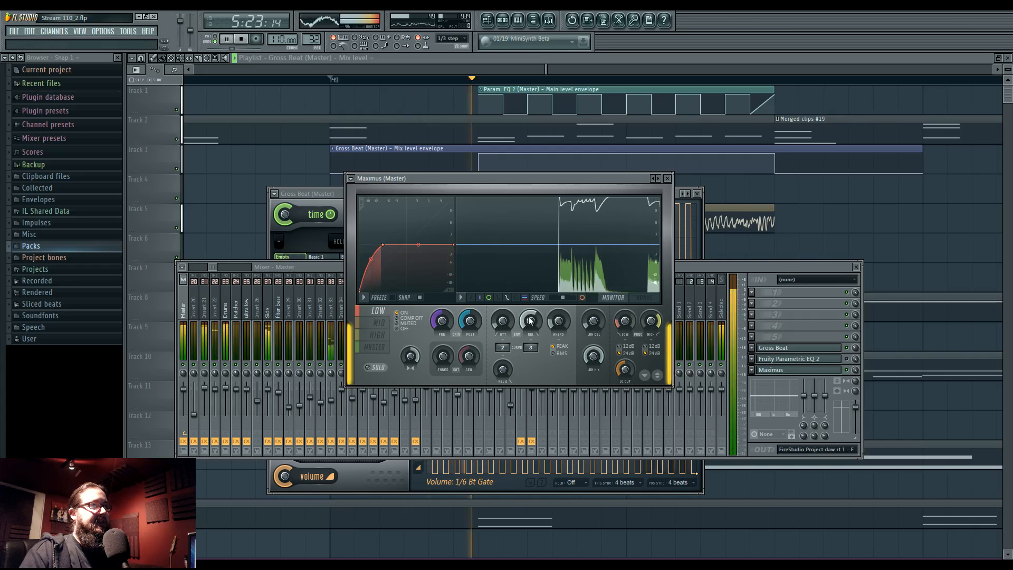
left_click(377, 336)
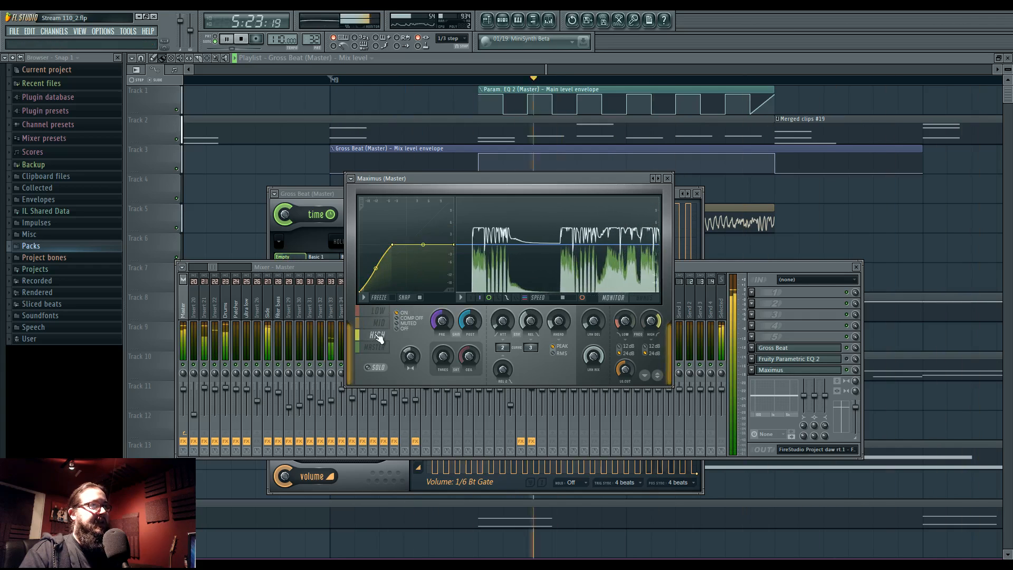
left_click(378, 347)
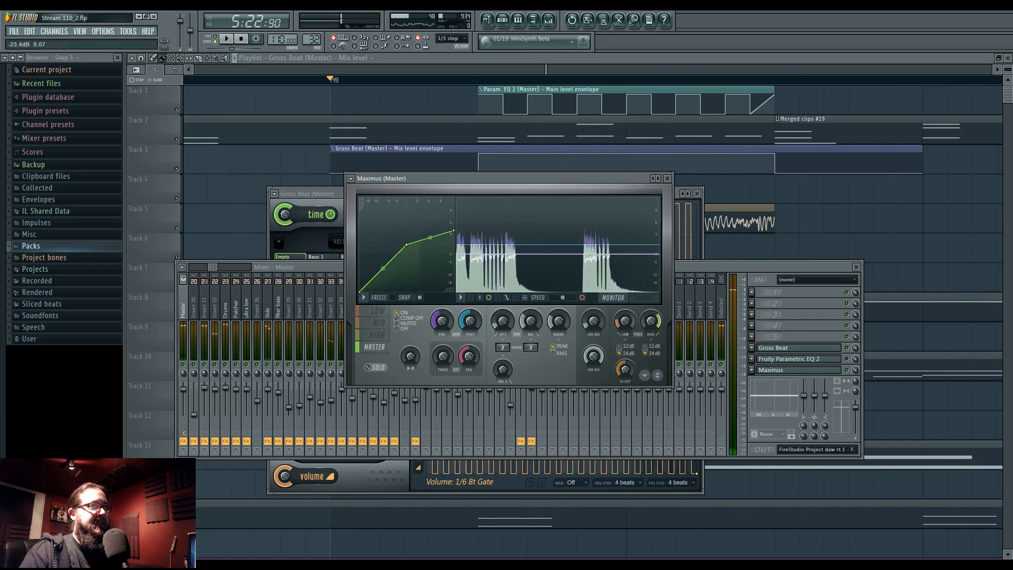
left_click(740, 268)
Return to Gross Beat on the Master, raise its volume smoothing attack, and play the gated section
left_click(781, 348)
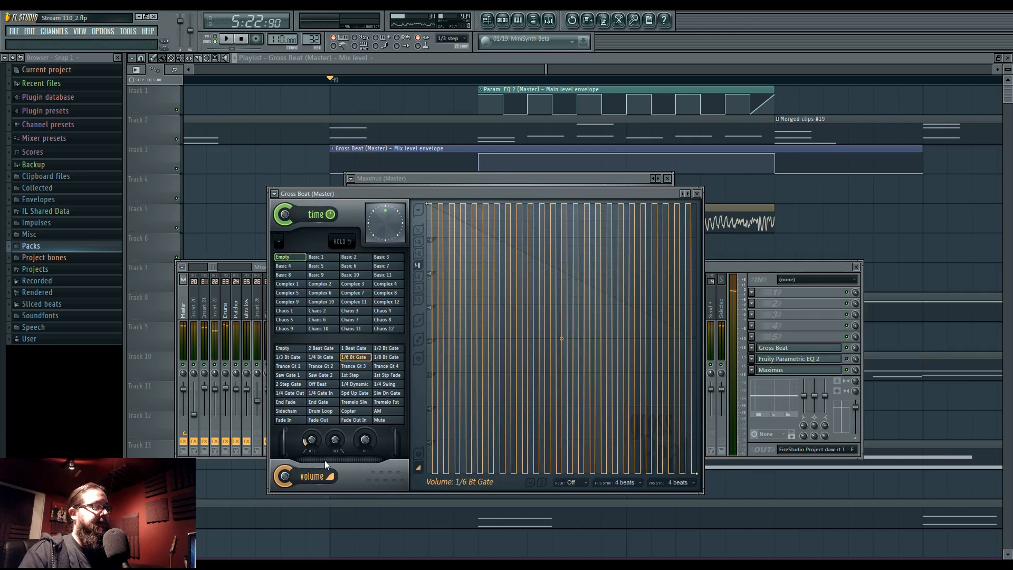
key("space")
key("space")
key("space")
mouse_move(311, 441)
left_mouse_down()
mouse_move(312, 420)
mouse_move(313, 445)
left_mouse_up()
key("space")
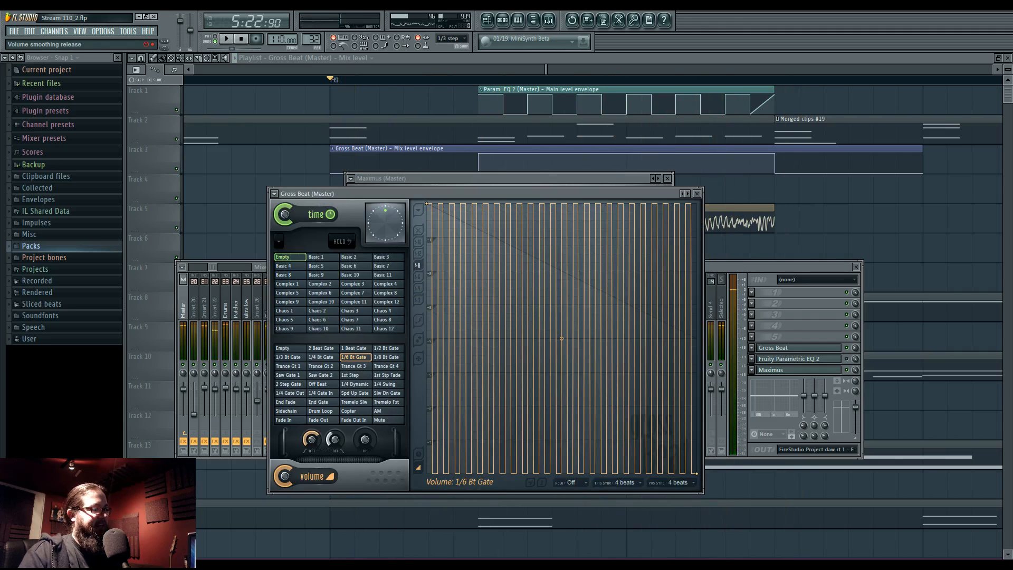
Turn Gross Beat's volume smoothing release all the way down while auditioning the gated section
key("space")
key("space")
key("space")
mouse_move(335, 441)
left_mouse_down()
mouse_move(335, 457)
mouse_move(369, 442)
left_mouse_up()
key("space")
key("space")
key("space")
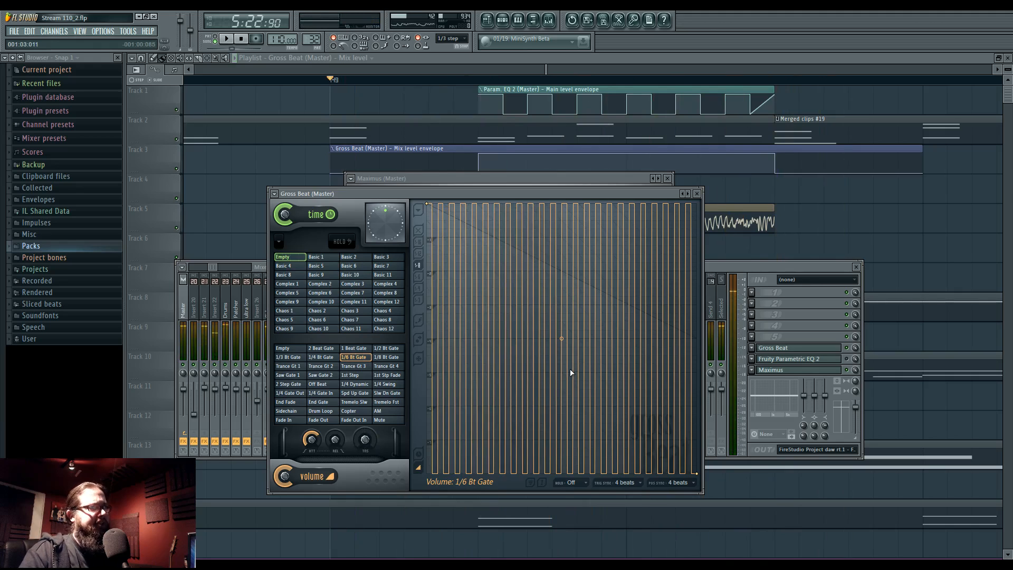
Raise Gross Beat's volume smoothing attack to about 409.62 ms and play the gated section
key("space")
key("space")
key("space")
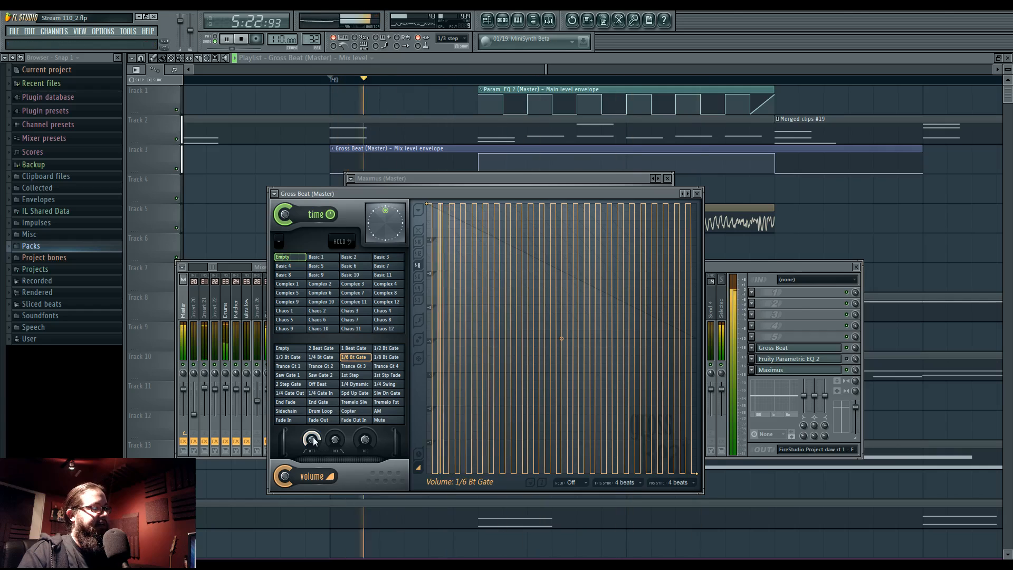
key("space")
mouse_move(313, 439)
left_mouse_down()
mouse_move(313, 460)
mouse_move(312, 425)
left_mouse_up()
key("space")
key("space")
key("space")
key("space")
key("space")
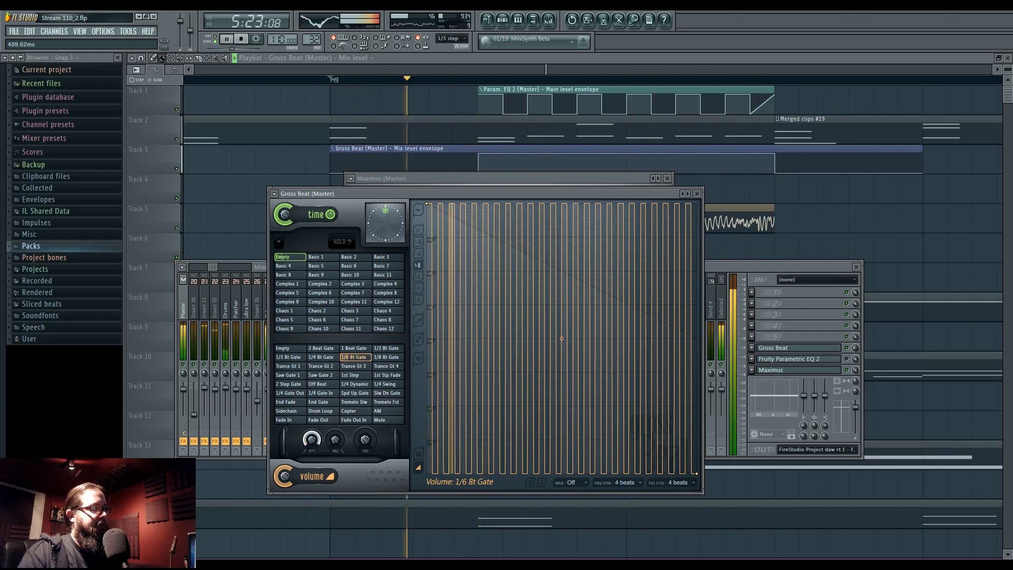
Lower Gross Beat's volume smoothing attack to about 345.74 ms while playing the gated section
key("space")
key("space")
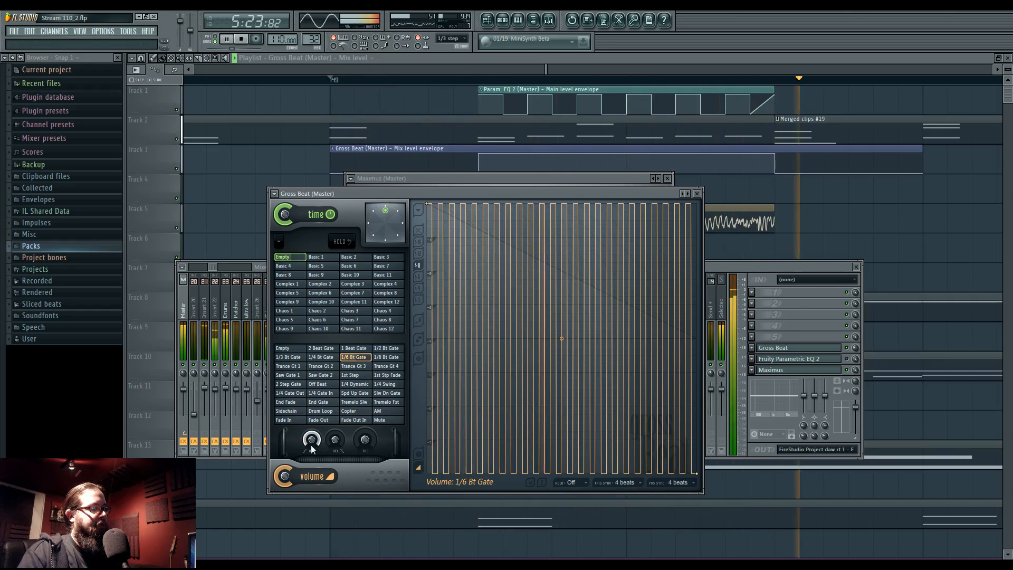
key("space")
key("space")
mouse_move(313, 440)
left_mouse_down()
mouse_move(312, 467)
mouse_move(312, 448)
left_mouse_up()
key("space")
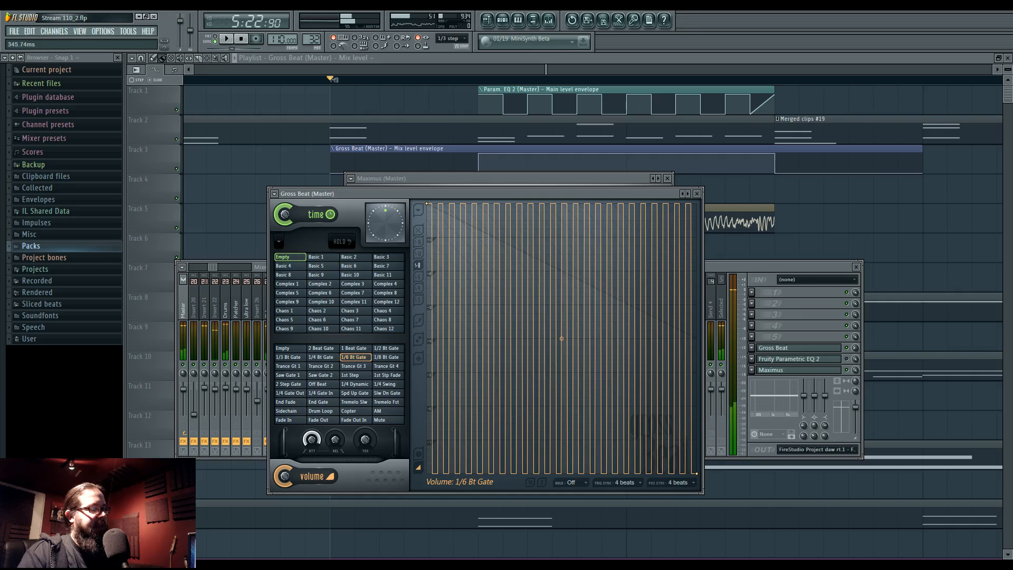
Select the time span of the mix level envelope from bar 149 and create an automation clip for Gross Beat's volume smoothing attack
key("F12")
key("space")
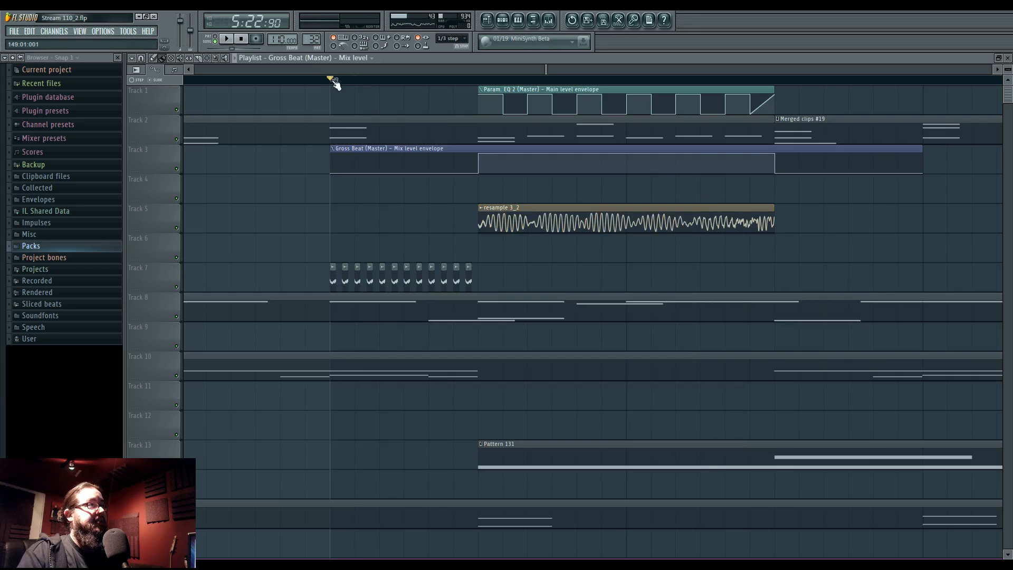
left_click_drag(333, 81, 924, 84)
left_click(549, 23)
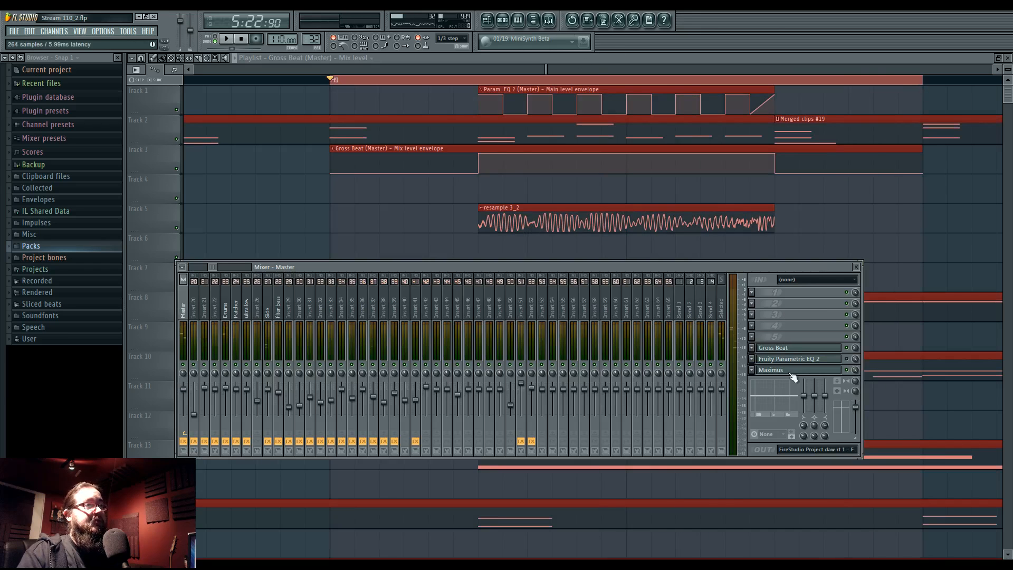
left_click(793, 348)
right_click(316, 438)
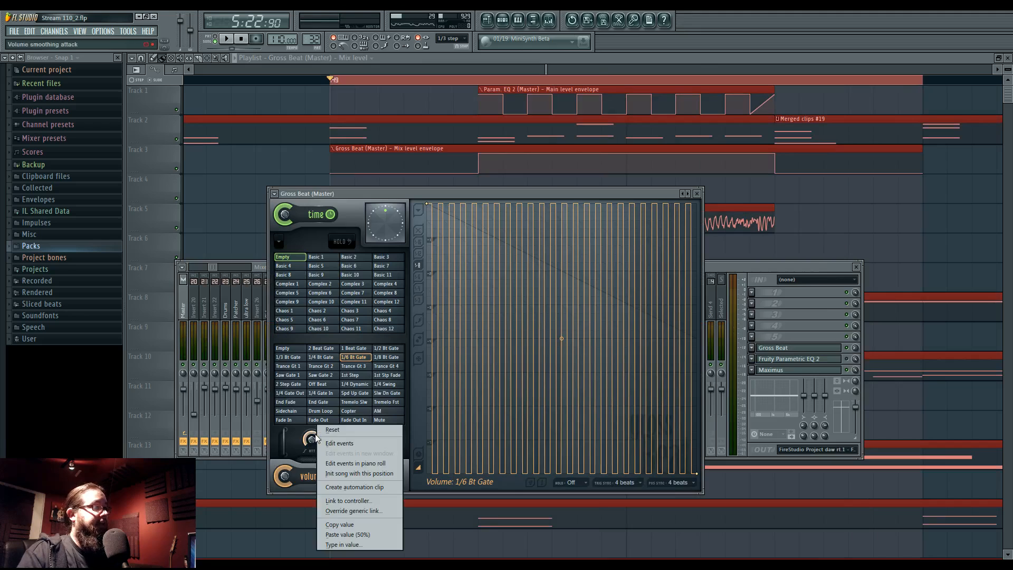
left_click(352, 487)
Shape the volume smoothing attack envelope to stay high until 149:01:048 and curve down to zero at the gate's end, with 11% tension
key("F12")
right_click(482, 187)
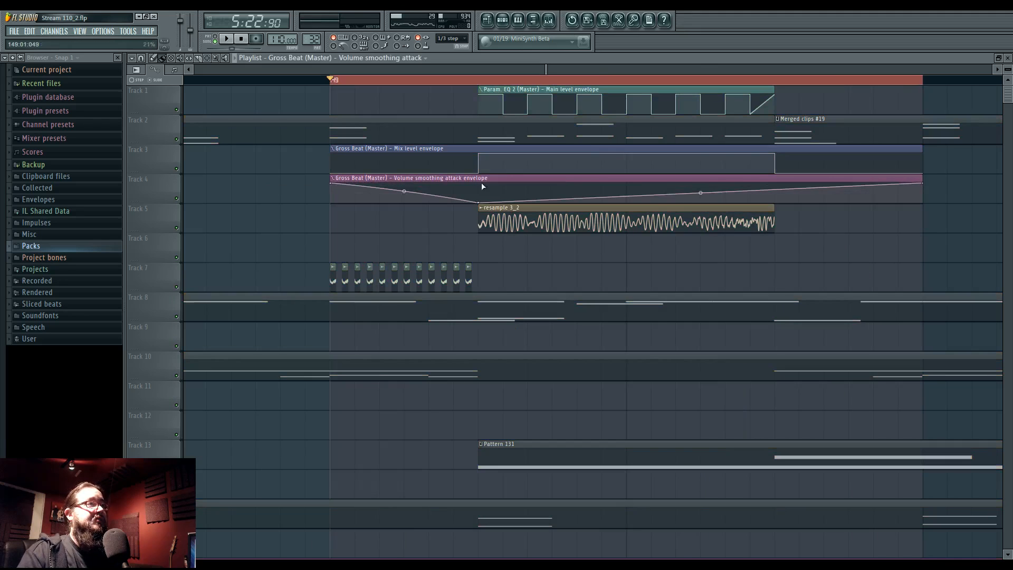
left_click(480, 79)
key("space")
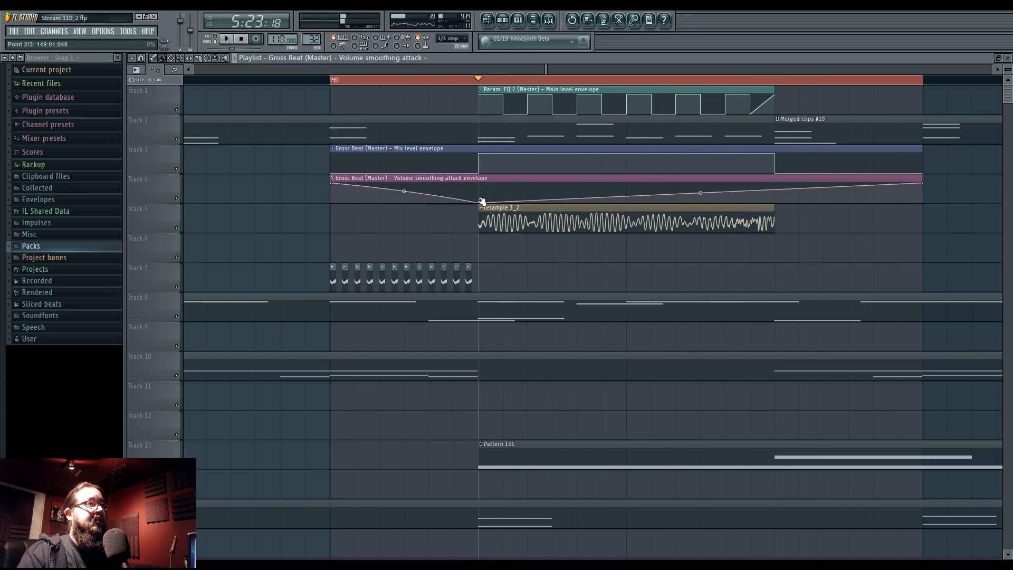
left_click_drag(480, 200, 480, 166)
right_click(776, 196)
key("space")
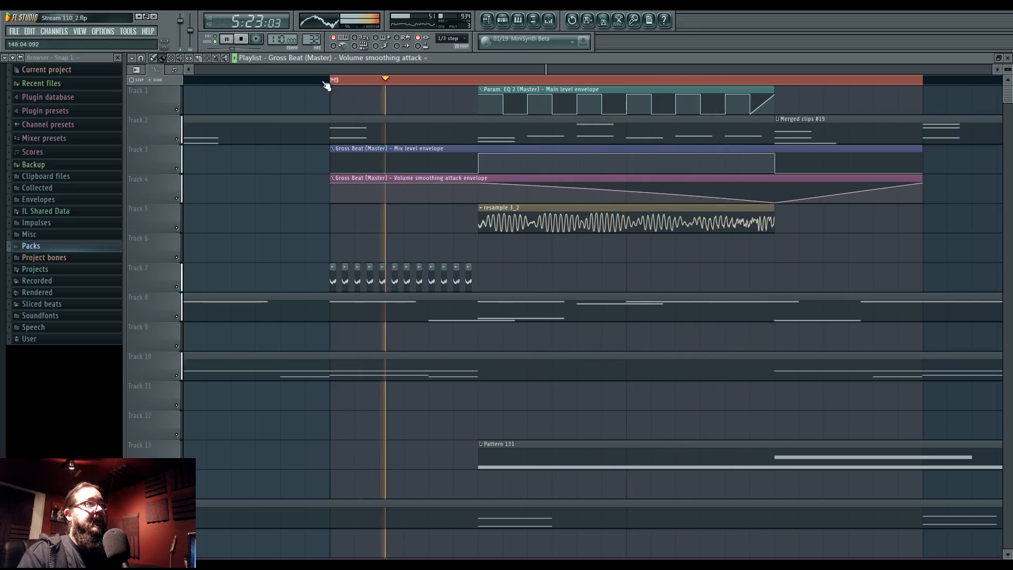
left_click_drag(626, 192, 626, 189)
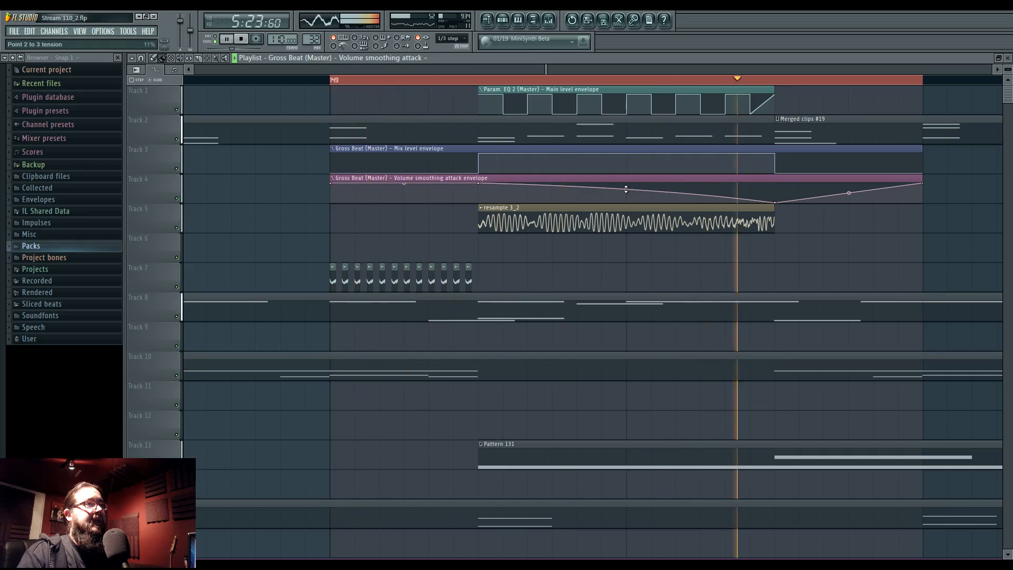
Clear the time selection and play the wider arrangement from bar 145 to hear the gate in context
left_click(551, 21)
right_click(276, 217)
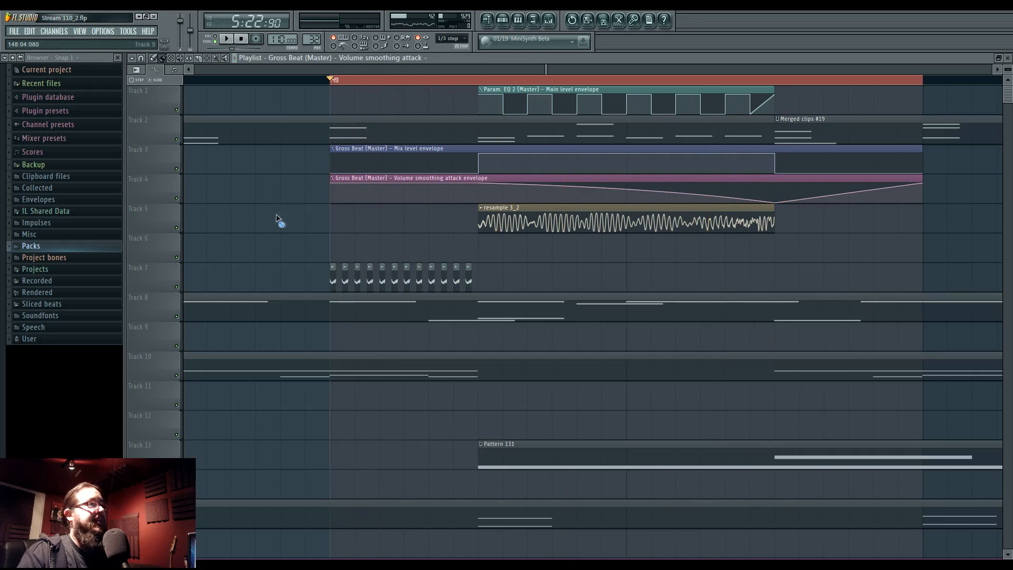
scroll(278, 225, "down", 4)
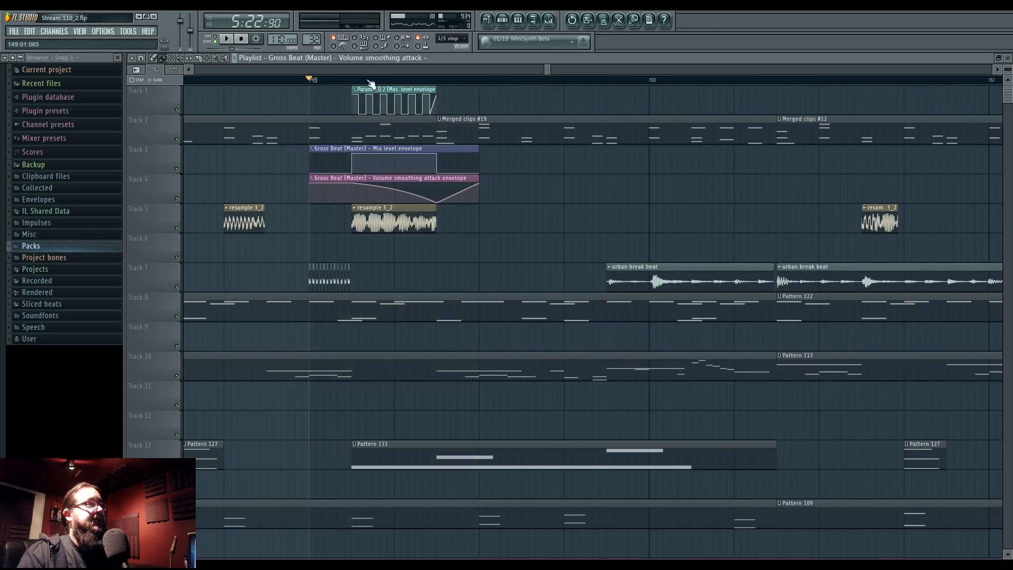
scroll(249, 188, "down", 6)
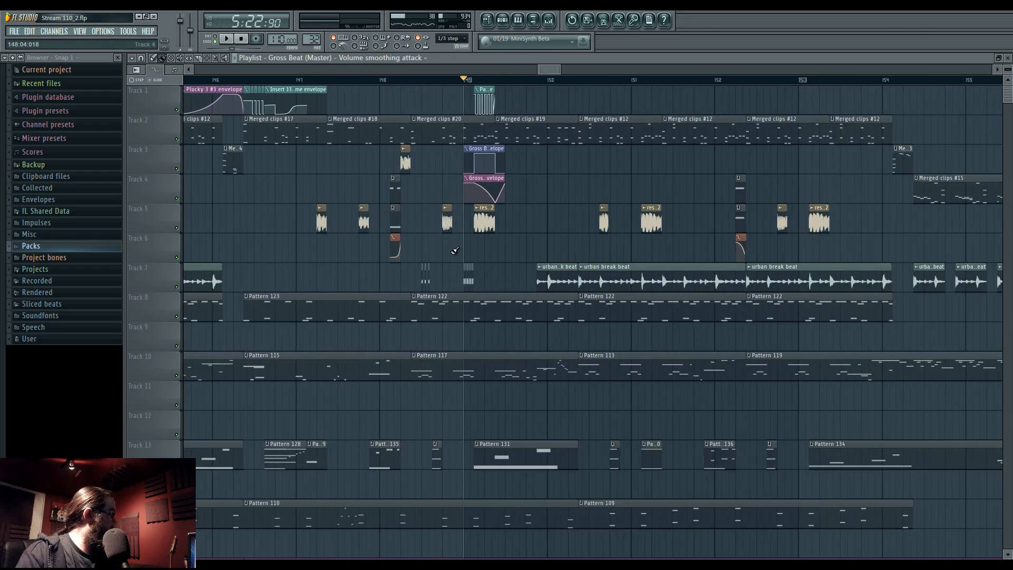
left_click(439, 80)
key("space")
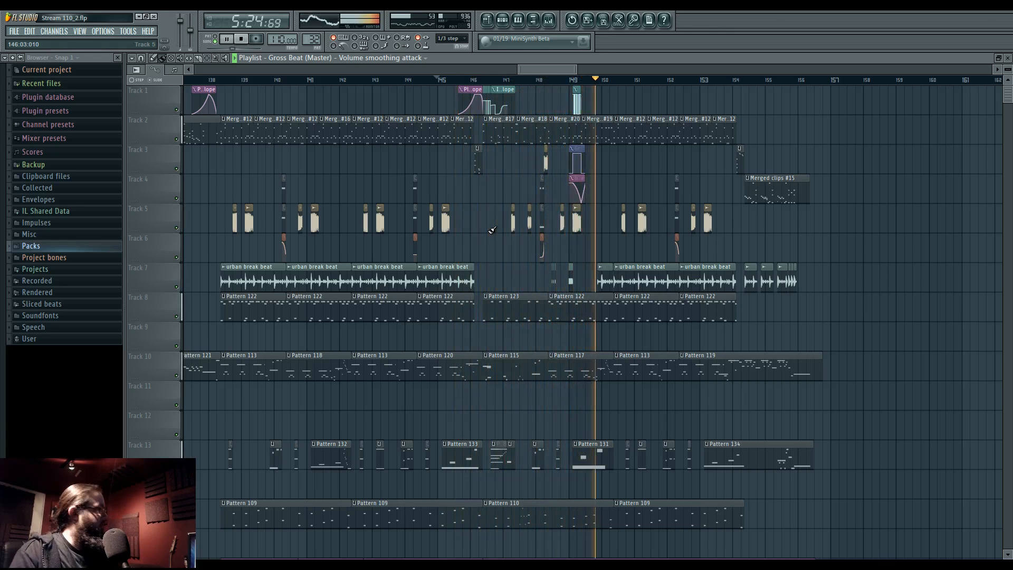
Replay from bar 145 and follow the stutters and resample clips up to the gated section
scroll(602, 198, "up", 4)
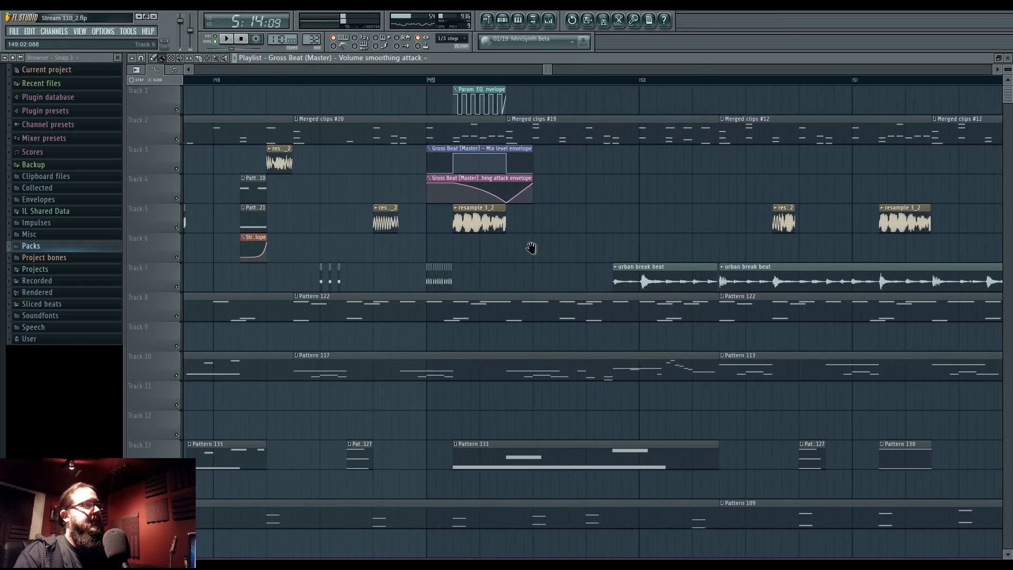
key("space")
scroll(594, 255, "down", 1)
key("space")
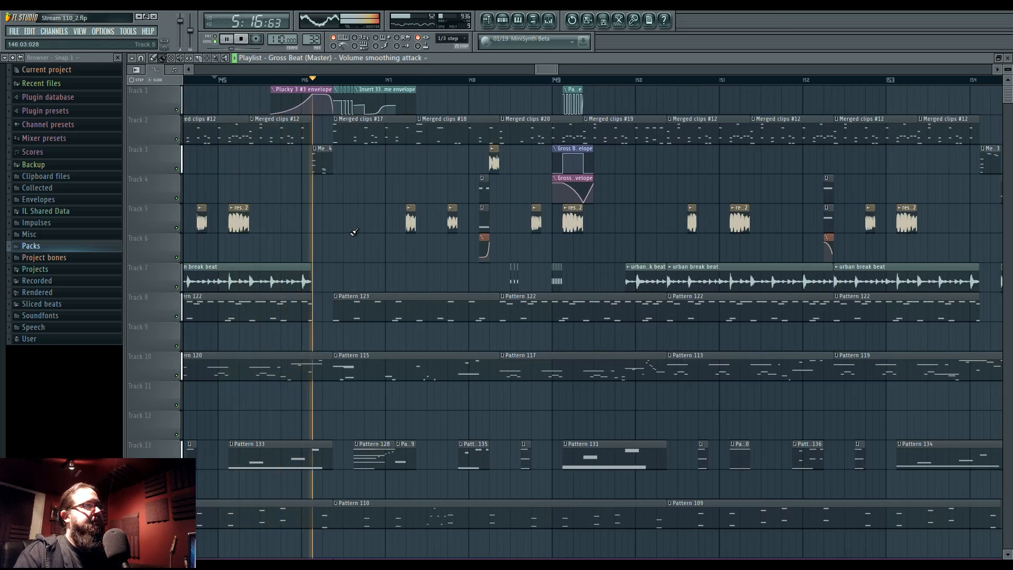
left_click_drag(358, 235, 446, 264)
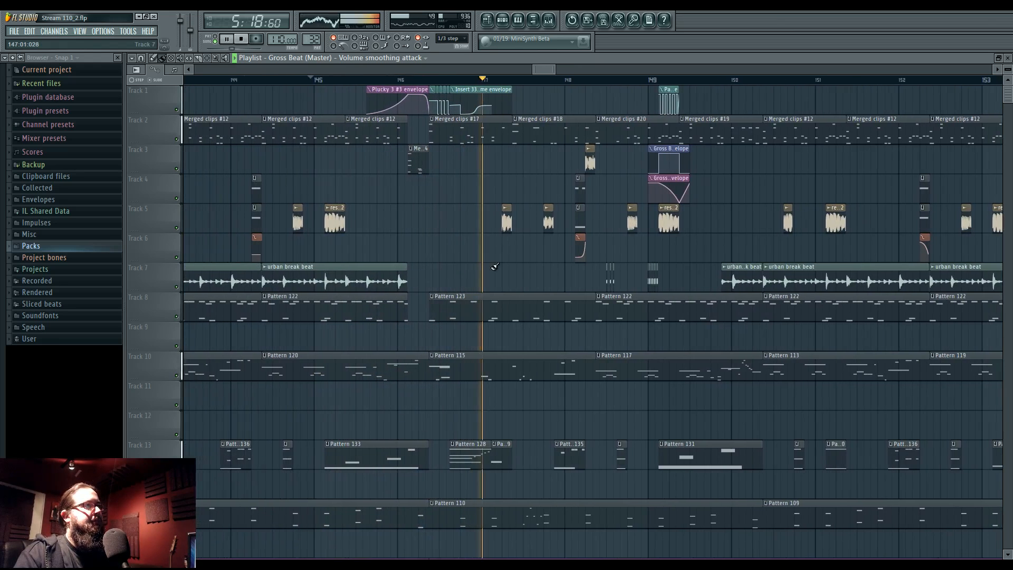
left_click_drag(535, 272, 430, 269)
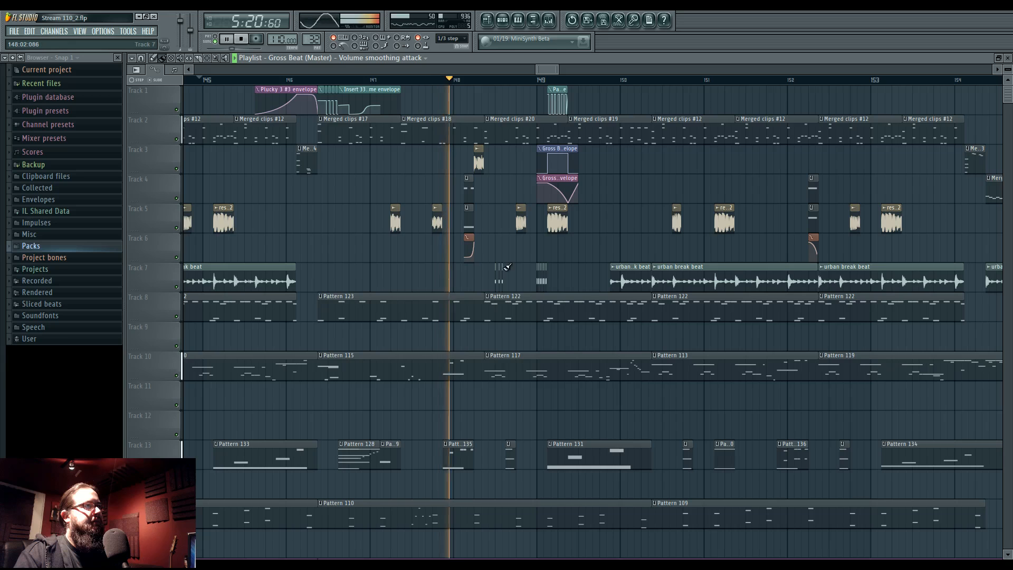
scroll(567, 268, "up", 1)
scroll(567, 268, "up", 3)
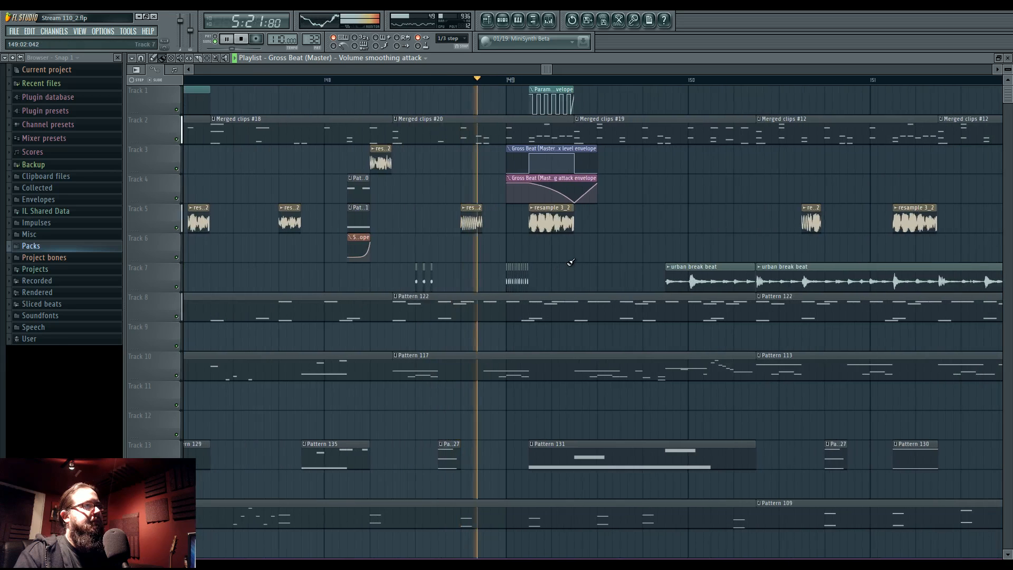
Move the rising edge of the Gross Beat mix level envelope to the start of the second EQ envelope pulse, and play it
key("space")
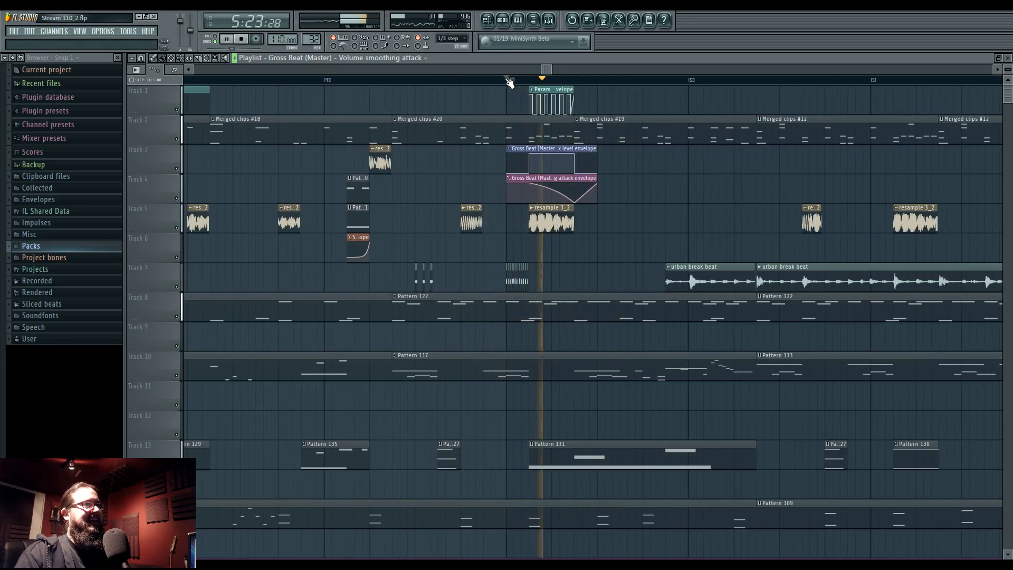
scroll(508, 82, "up", 4)
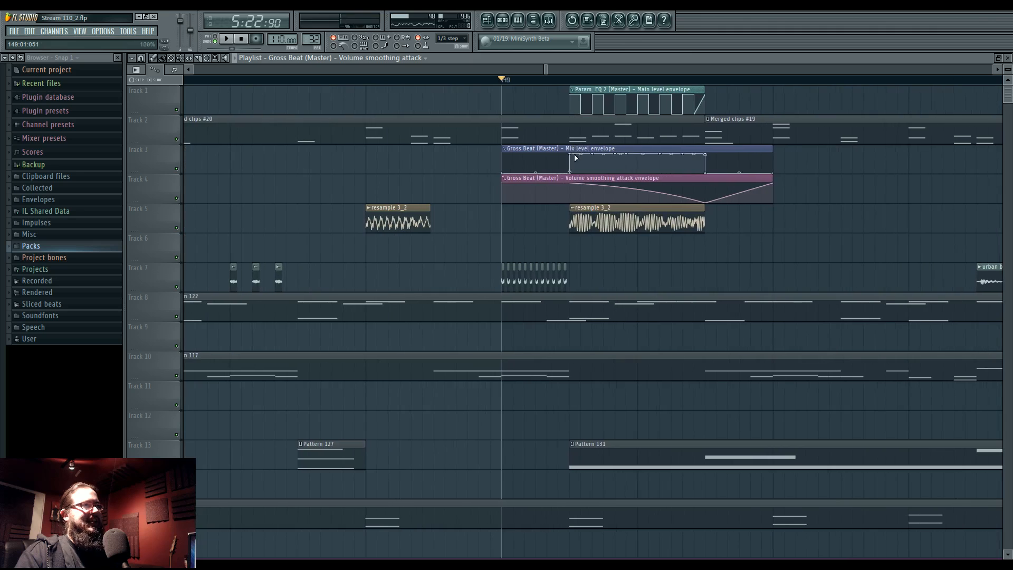
key("space")
left_click_drag(573, 156, 599, 185)
key("space")
key("space")
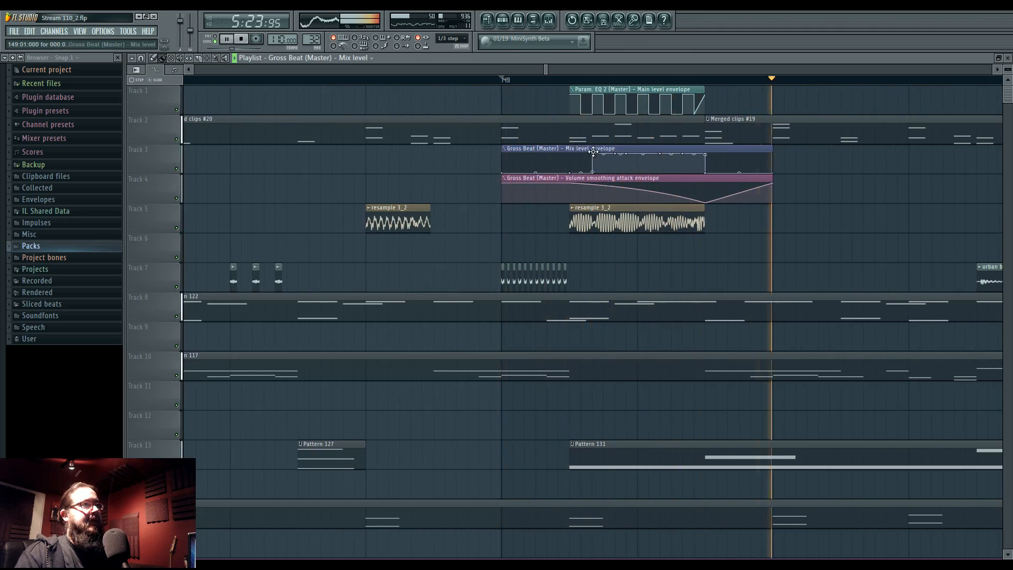
Shift the mix level envelope's rise to the third EQ envelope pulse with a curved ramp, playing from before bar 149
key("space")
left_click(361, 85)
key("space")
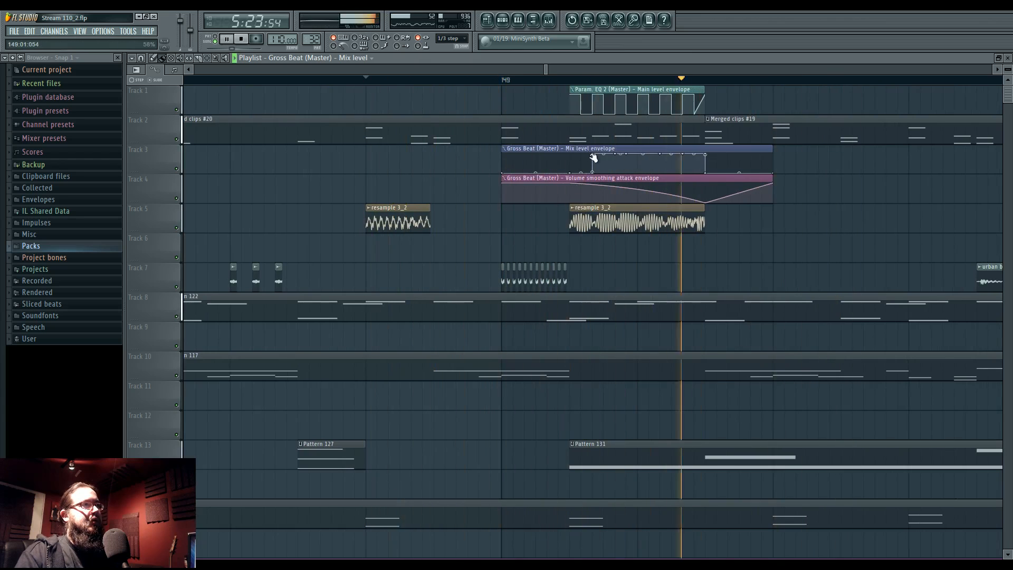
key("space")
key("space")
left_click_drag(595, 156, 617, 155)
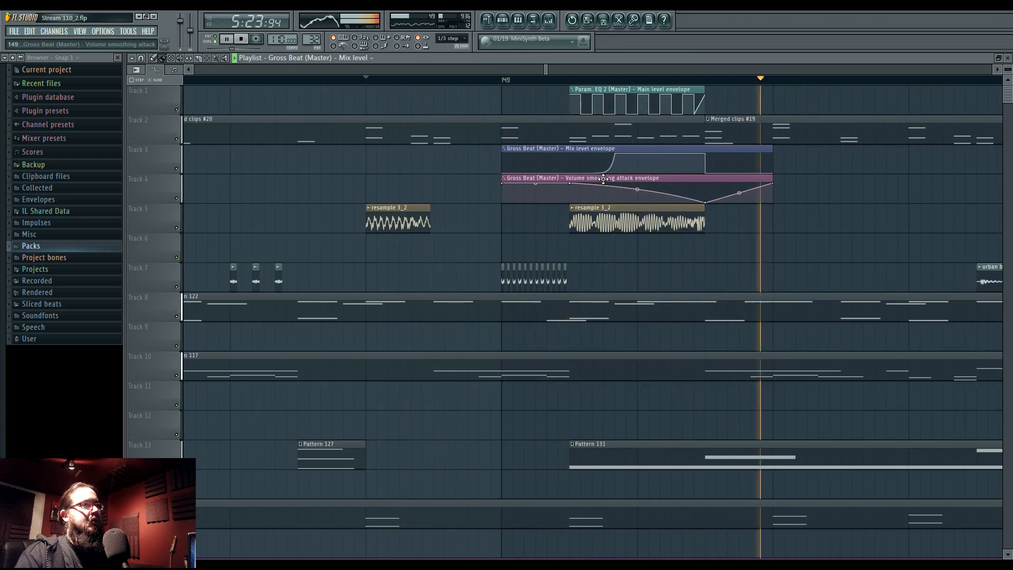
key("space")
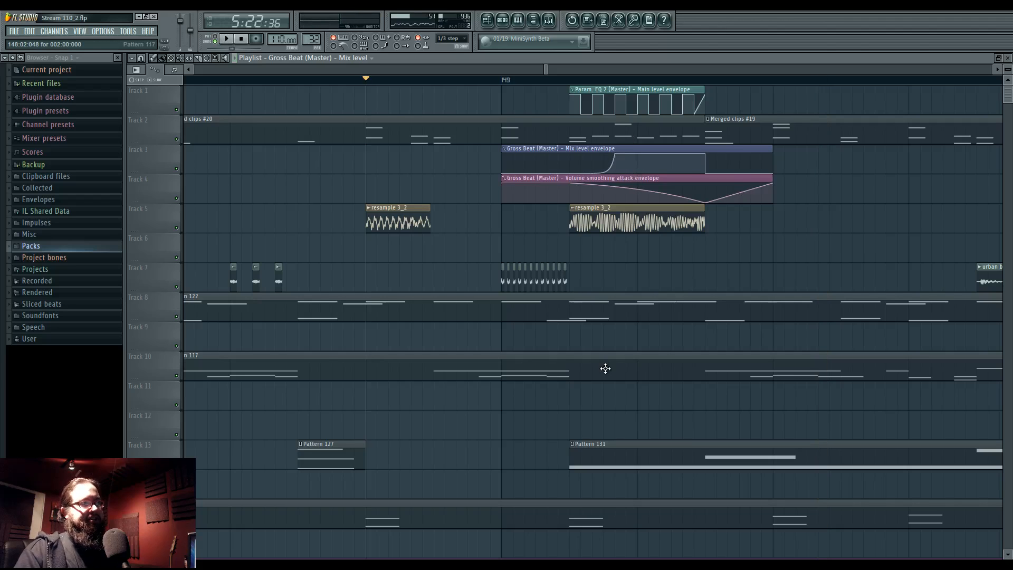
scroll(449, 265, "down", 4)
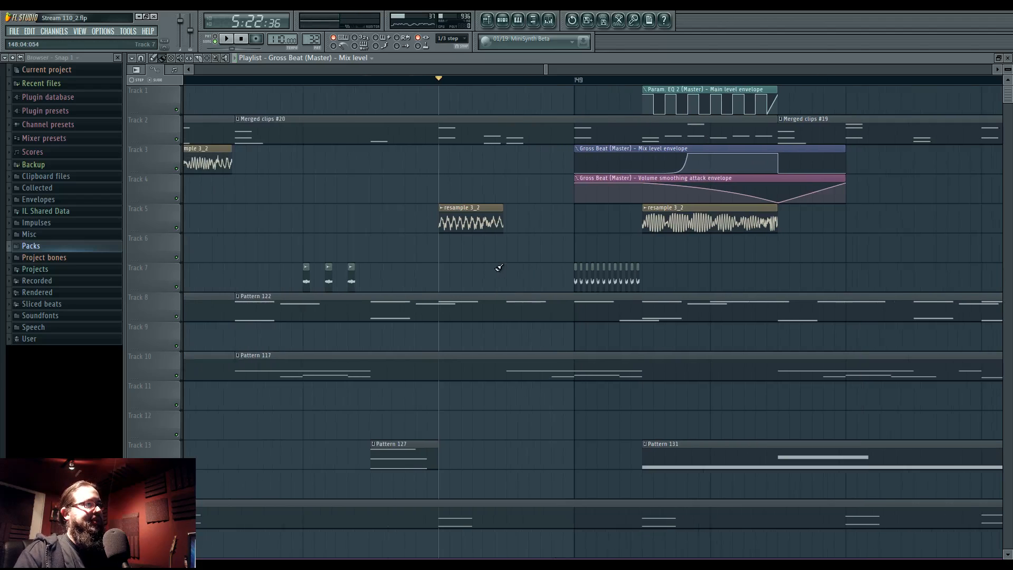
Play from before bar 149 and follow the gated section past bar 150 to check the reshaped mix level envelope
key("space")
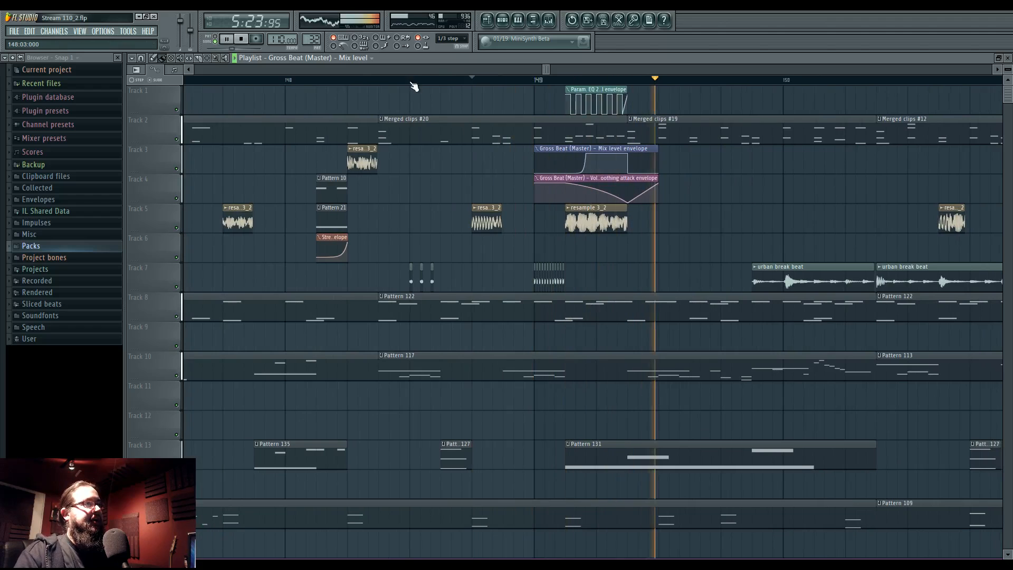
scroll(500, 318, "up", 5)
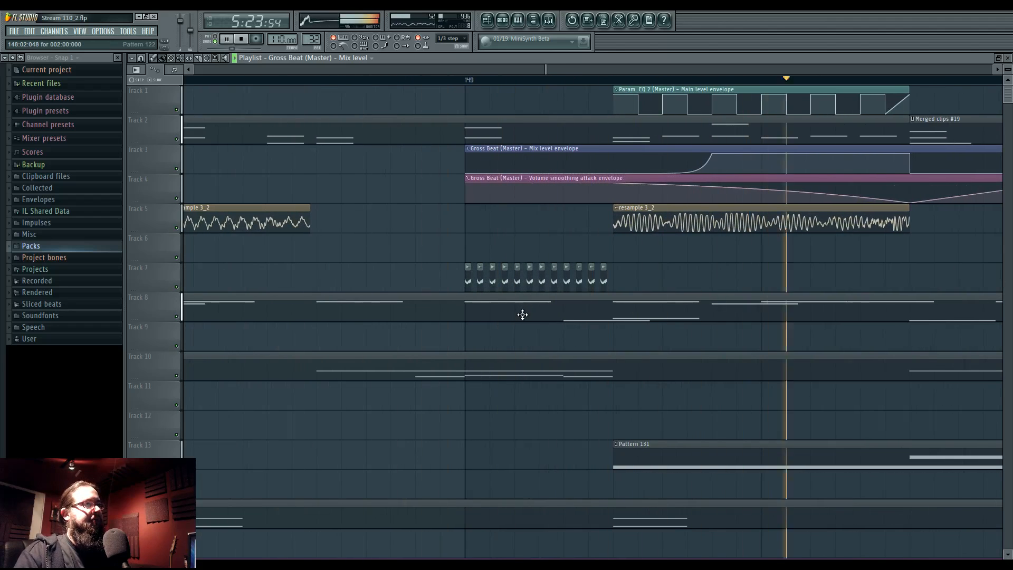
scroll(565, 325, "down", 5)
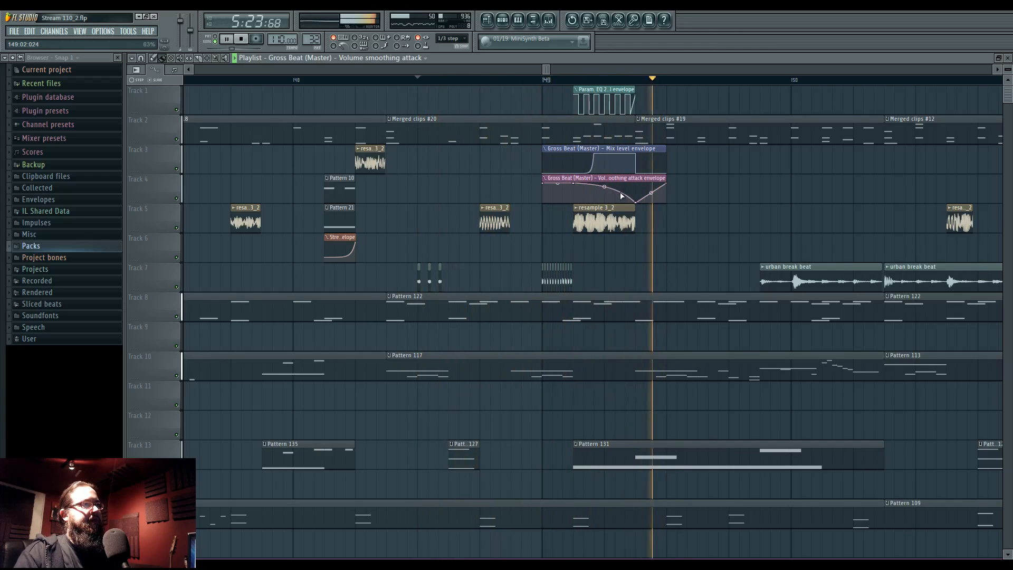
left_click_drag(645, 255, 559, 256)
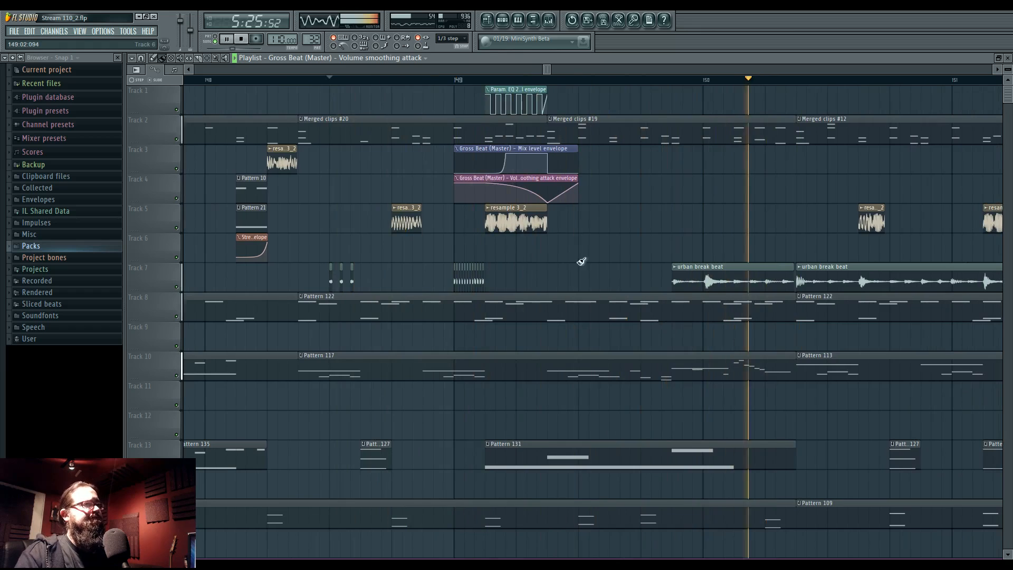
left_click_drag(581, 260, 573, 261)
key("space")
scroll(570, 256, "right", 3)
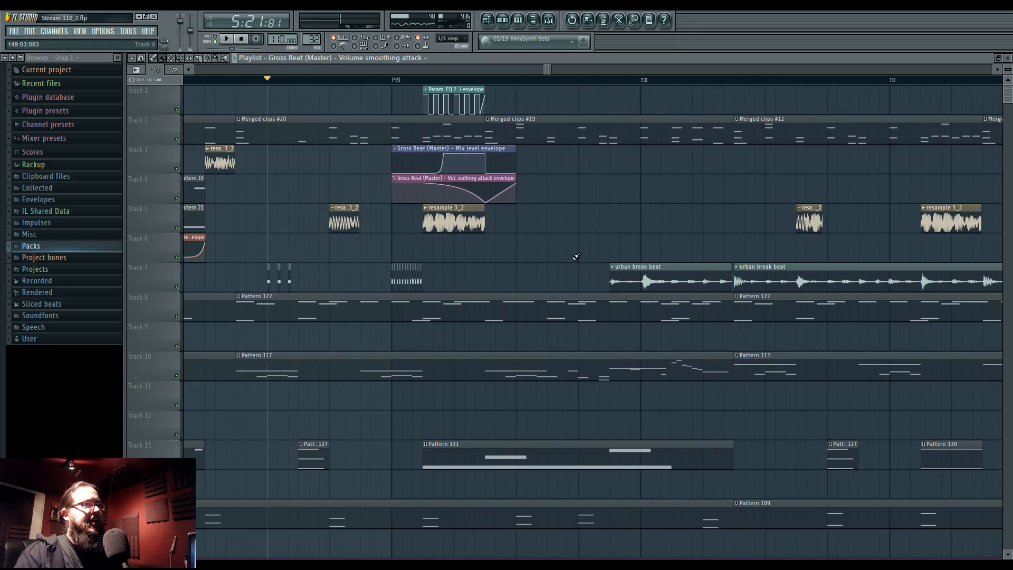
key("space")
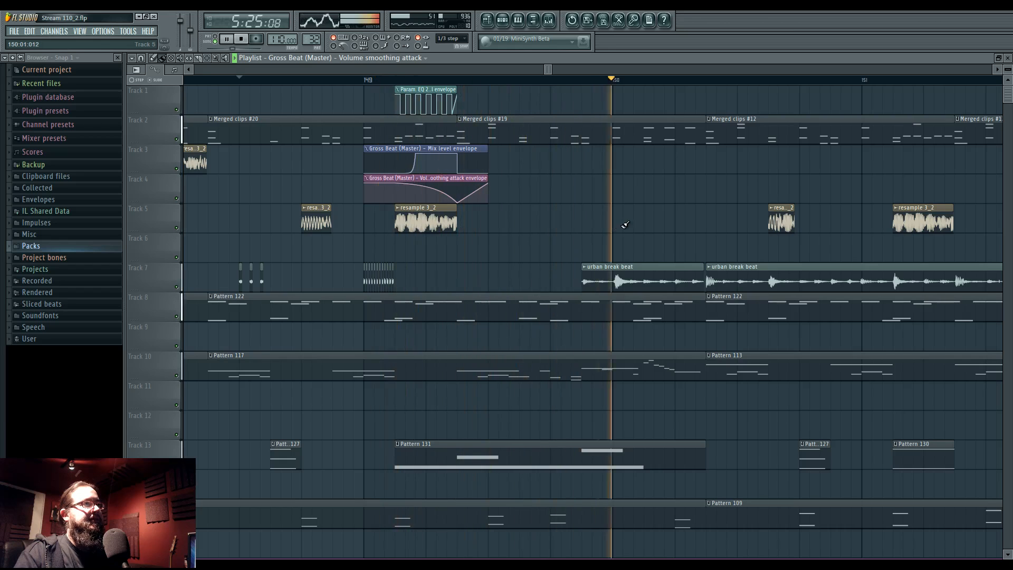
Open Merged clips #19 in the piano roll, delete the E3 note in beat 4 and shorten the last C3 note
double_click(633, 139)
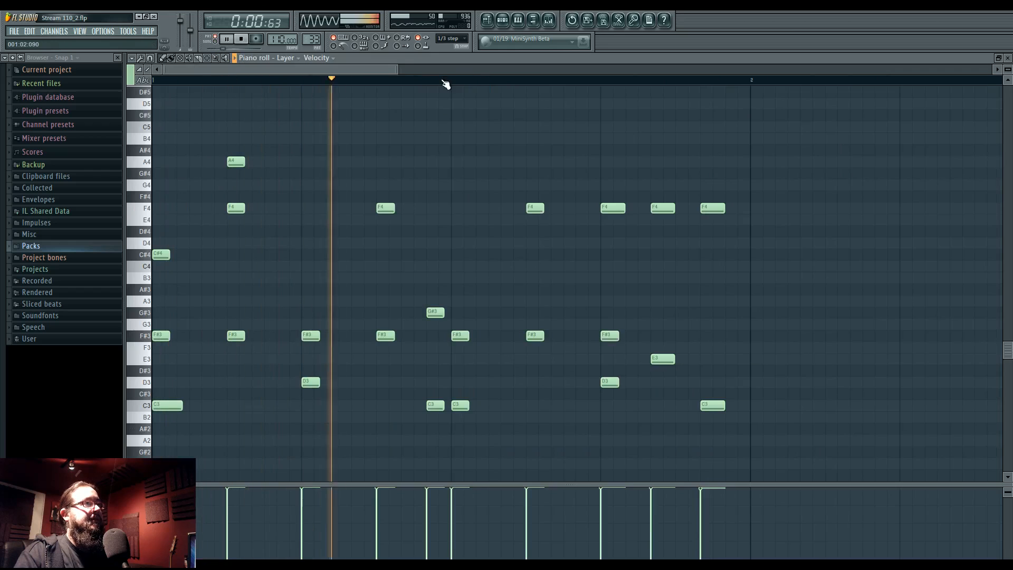
right_click(669, 360)
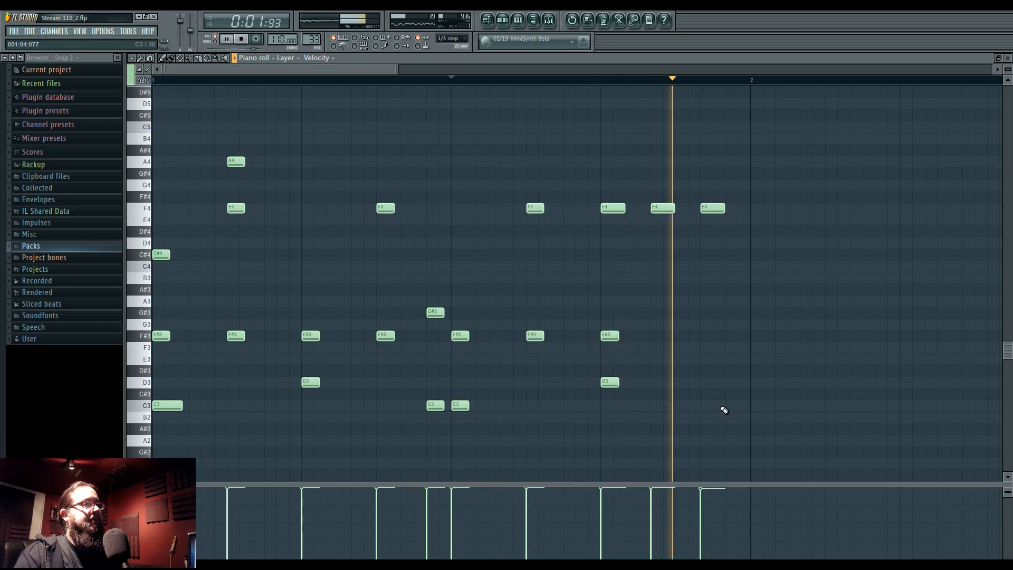
left_click_drag(724, 406, 718, 406)
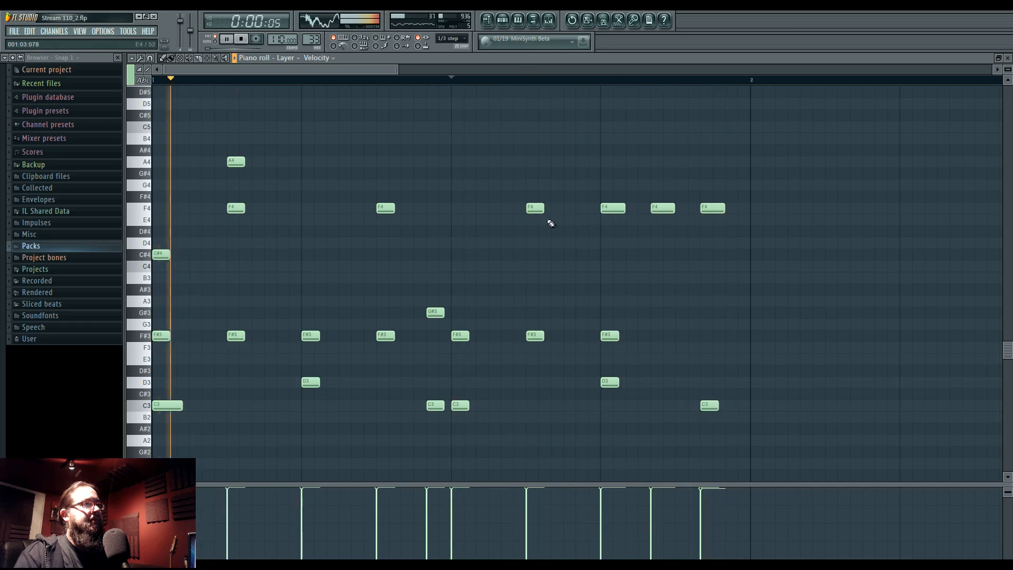
Move the F4 hit in beat 3 to the start of the beat, add two triplet-spaced F4 notes after it, and play it
key("space")
left_click_drag(532, 211, 470, 215)
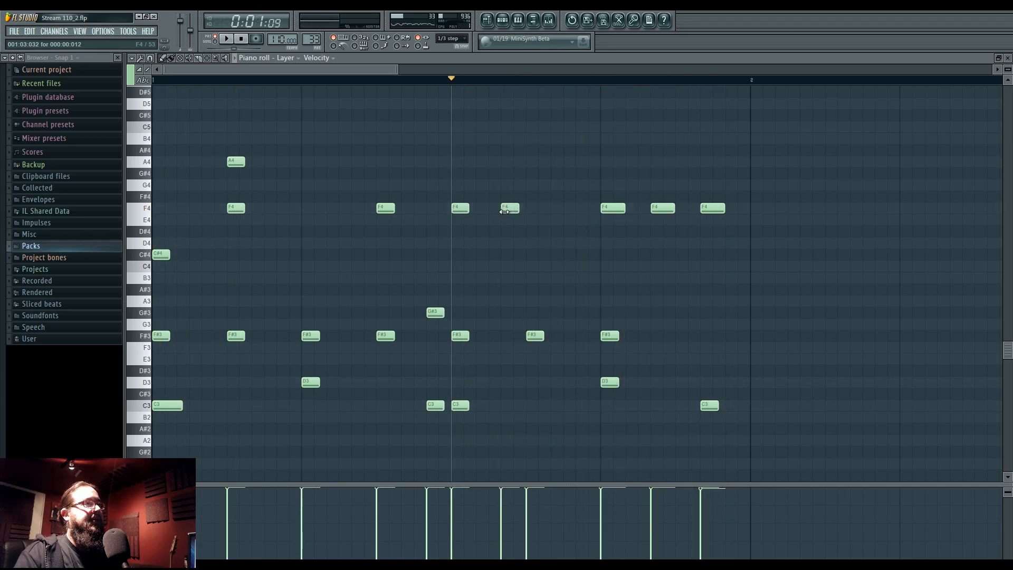
key("space")
mouse_move(553, 208)
left_mouse_down()
mouse_move(565, 211)
mouse_move(557, 211)
left_mouse_up()
key("space")
key("space")
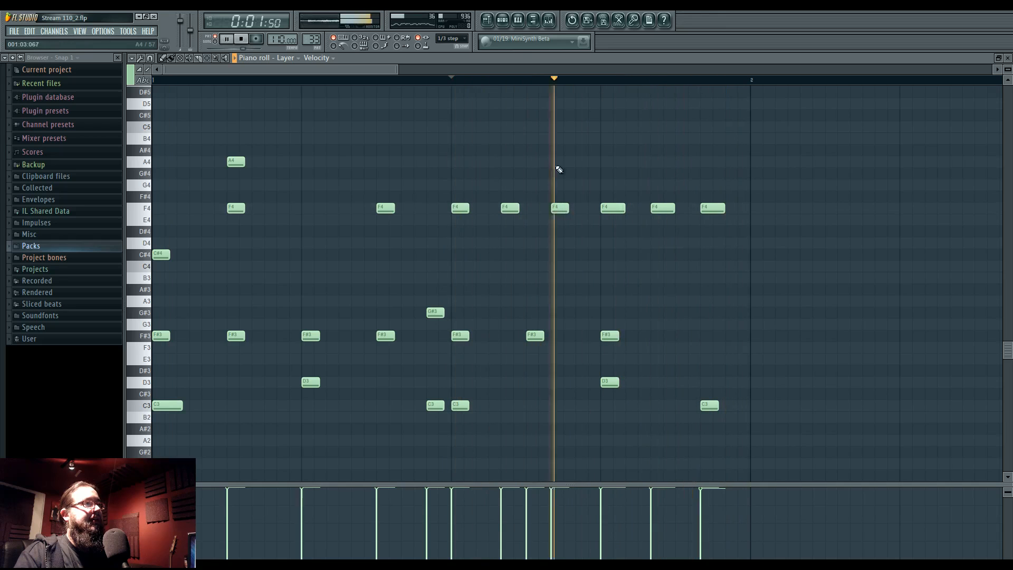
Return to the playlist and play the edited drum pattern in context from bar 149
left_click(489, 21)
key("space")
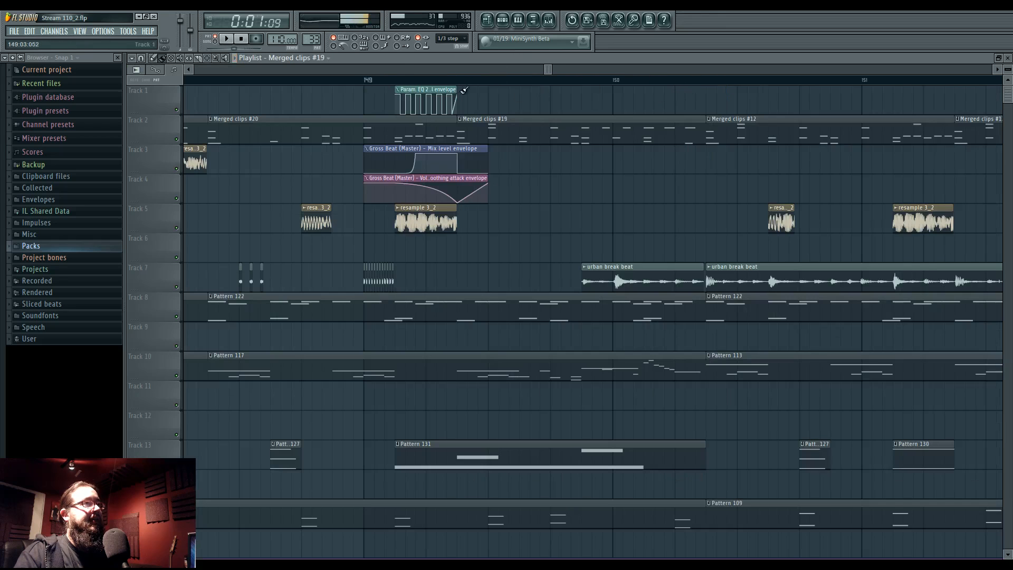
key("space")
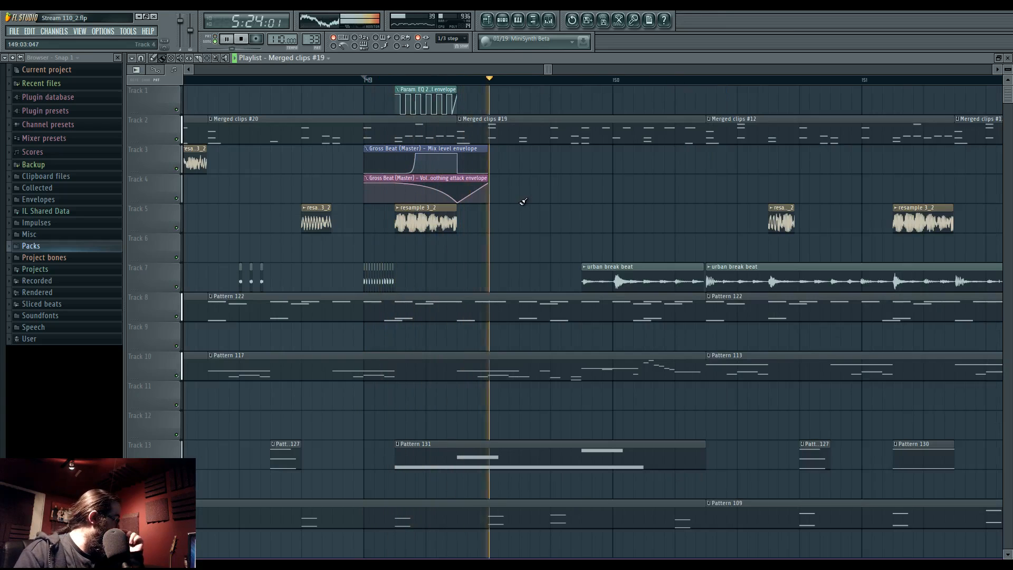
key("space")
key("space")
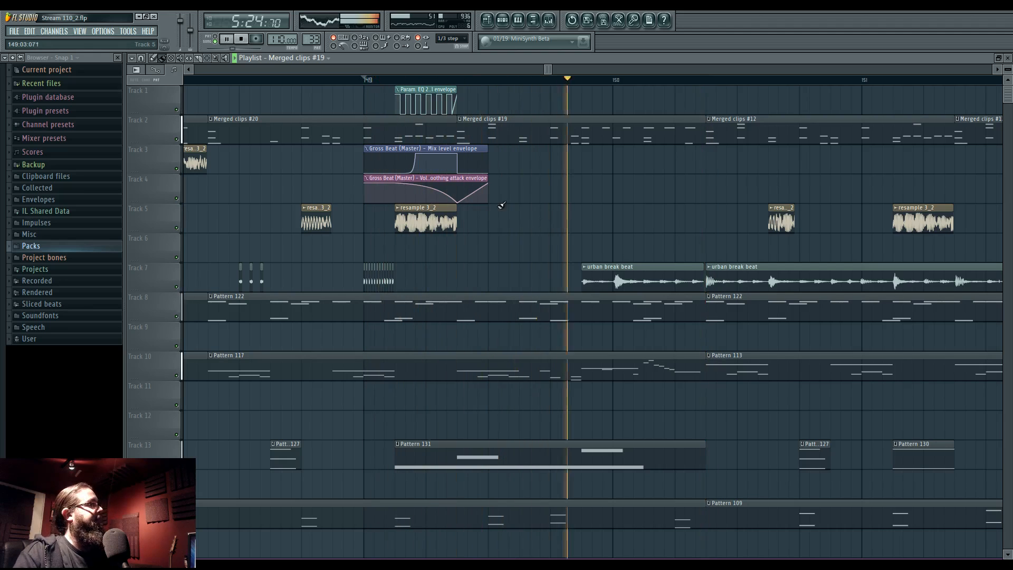
Raise the low point of the Gross Beat volume smoothing attack envelope, curve its descent to drop early and flatten out, and play it
scroll(390, 209, "up", 3)
key("space")
mouse_move(517, 202)
left_mouse_down()
mouse_move(516, 179)
mouse_move(519, 191)
left_mouse_up()
key("space")
key("space")
key("space")
left_click_drag(457, 185, 458, 190)
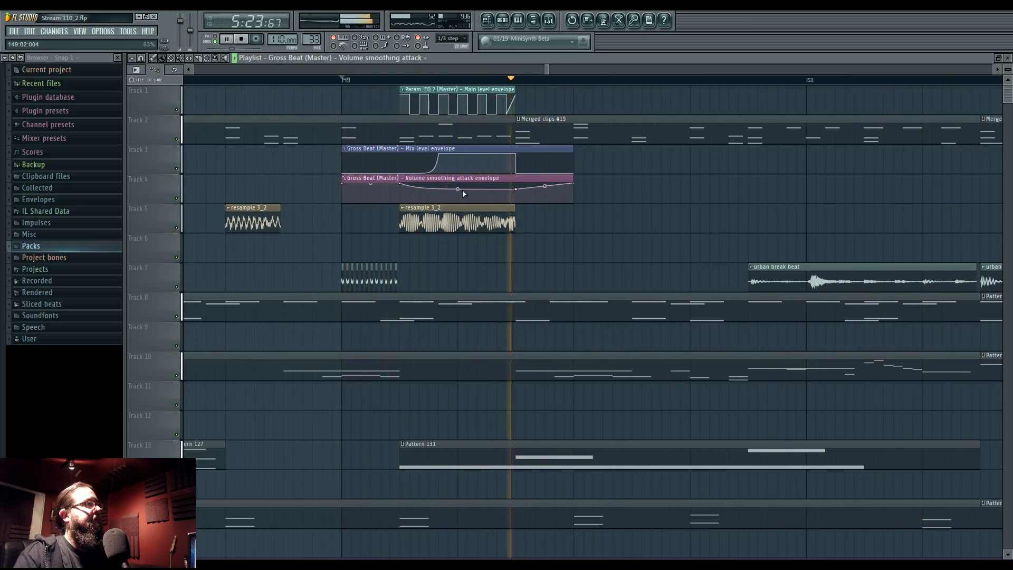
key("space")
key("space")
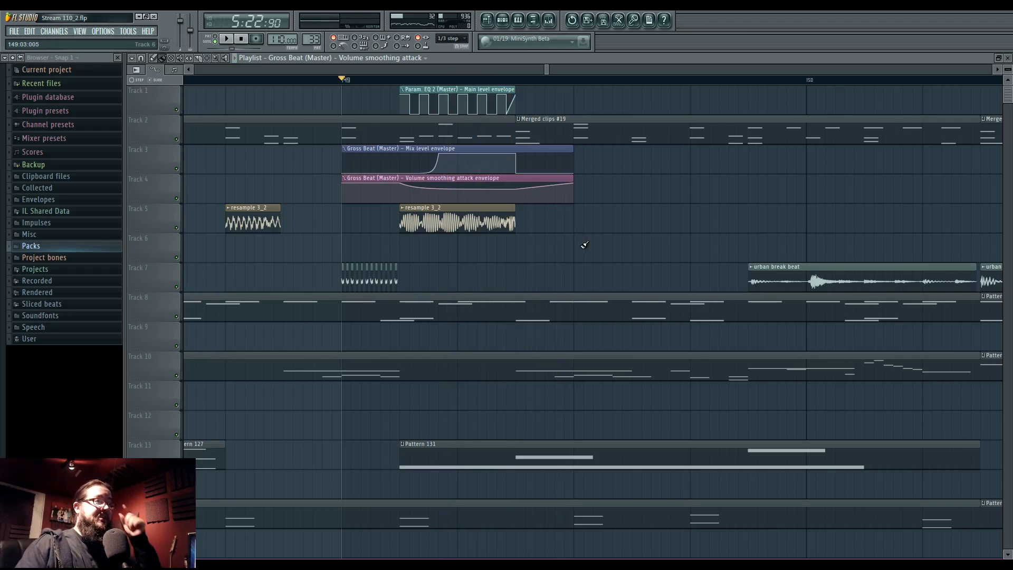
Play the wider arrangement from bar 89 to its end, and replay the final section from about bar 145
scroll(571, 251, "down", 8)
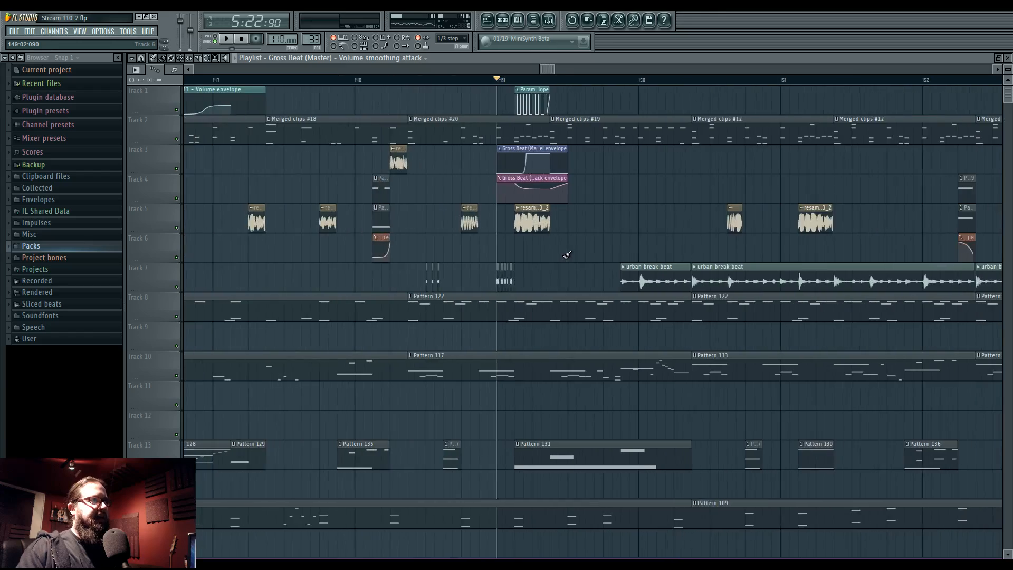
scroll(569, 259, "down", 5)
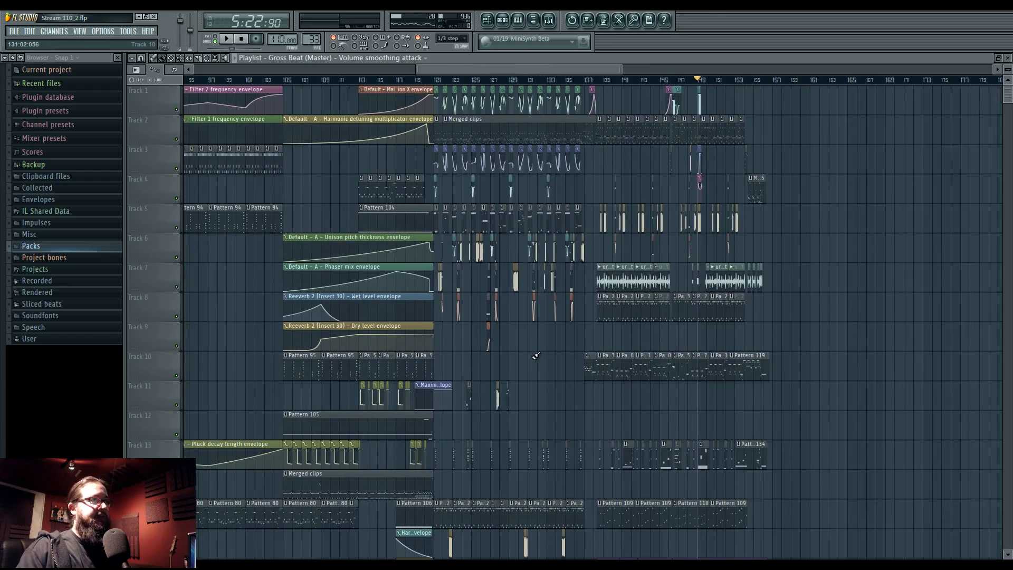
left_click_drag(536, 356, 655, 387)
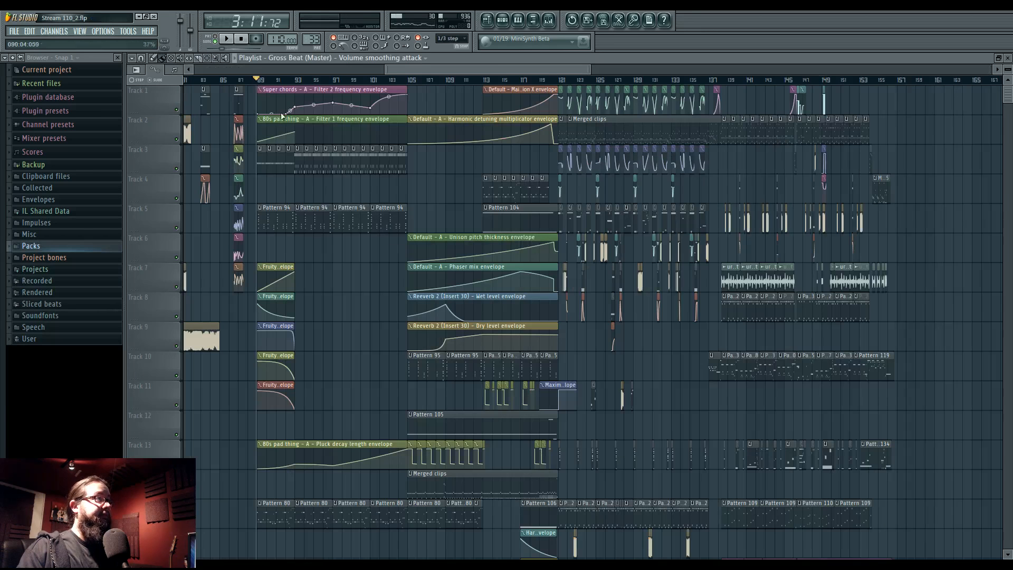
key("space")
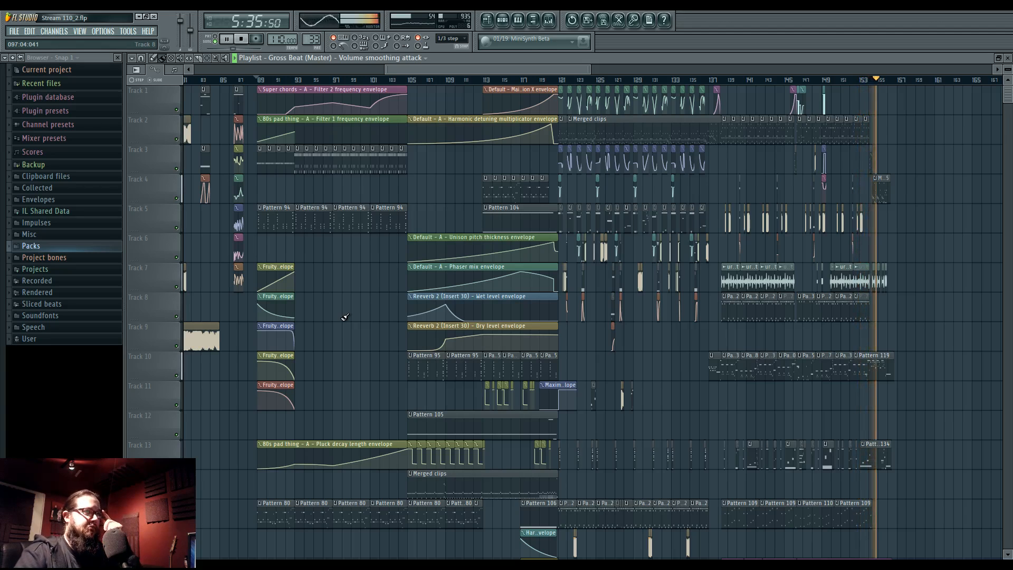
left_click(790, 80)
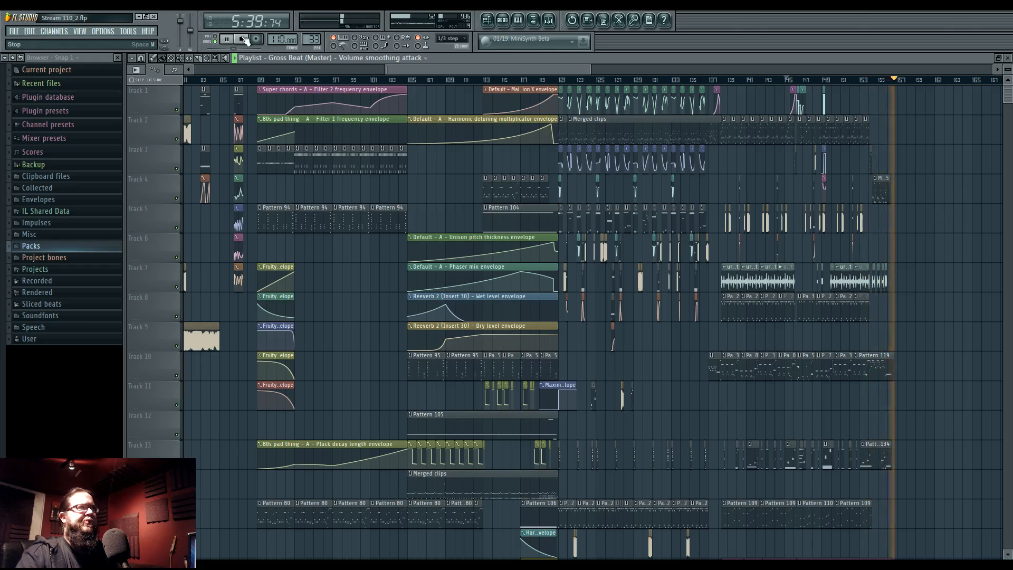
key("space")
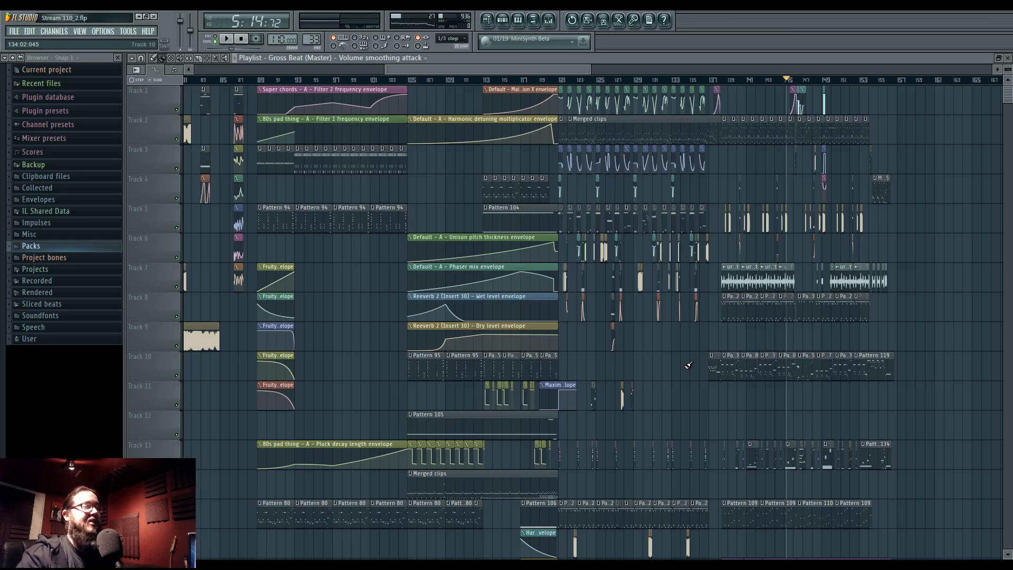
Examine the sections between about bar 121 and the end of the arrangement by moving the playback position across them
scroll(651, 396, "right", 5)
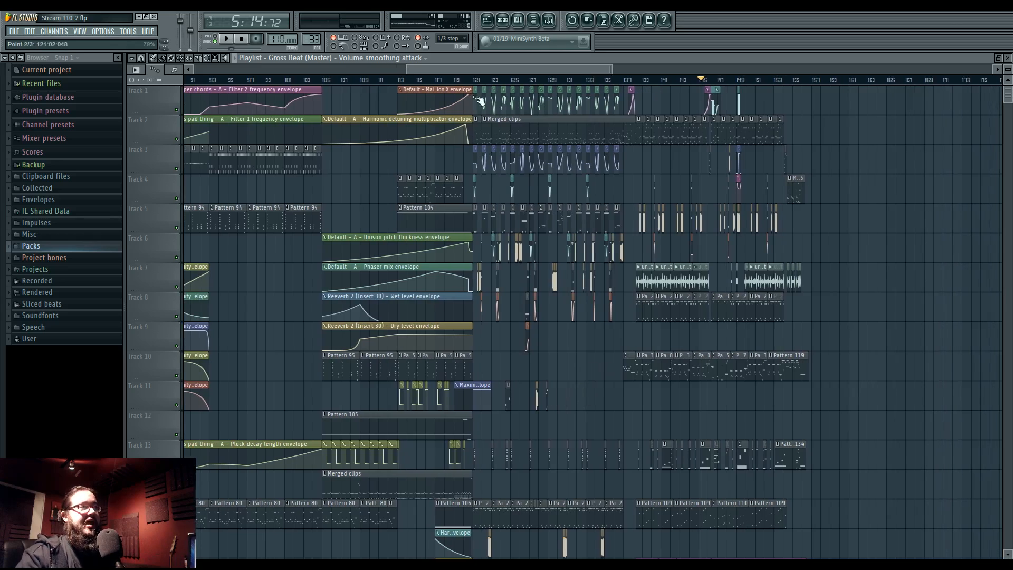
mouse_move(477, 84)
left_mouse_down()
mouse_move(620, 87)
mouse_move(481, 86)
mouse_move(576, 96)
mouse_move(506, 87)
left_mouse_up()
scroll(536, 306, "right", 3)
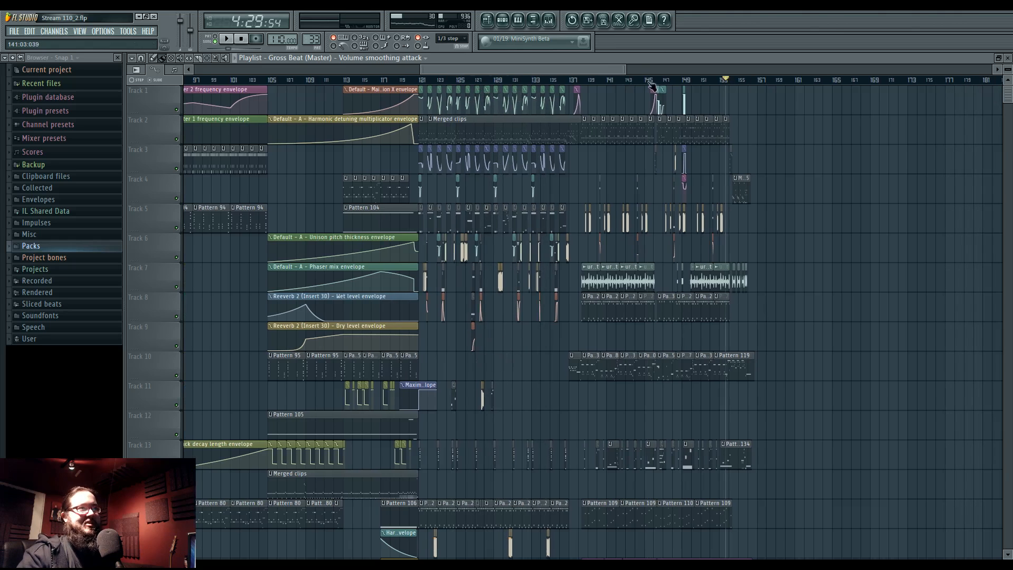
left_click(640, 81)
left_click_drag(553, 85, 476, 125)
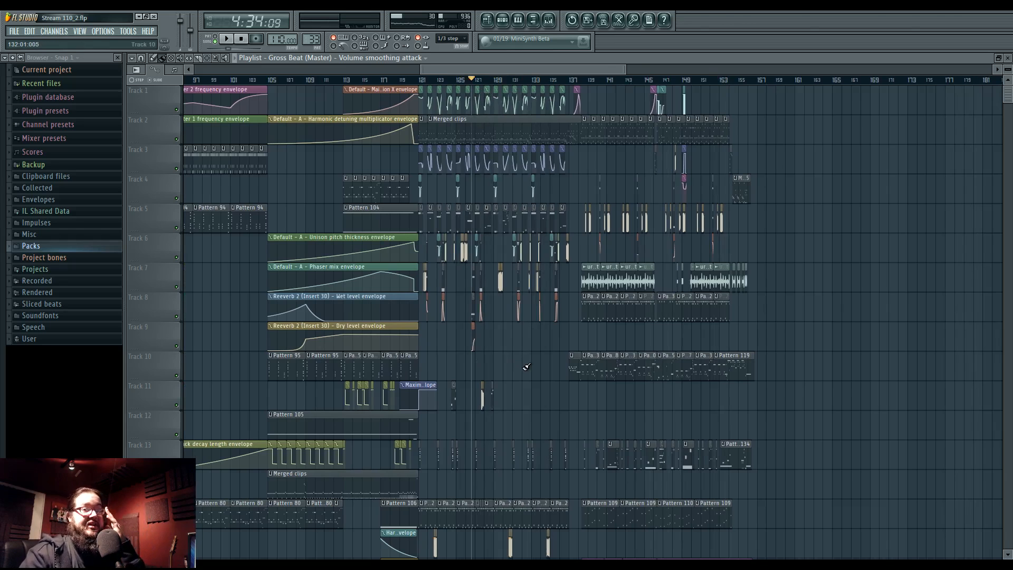
left_click(643, 85)
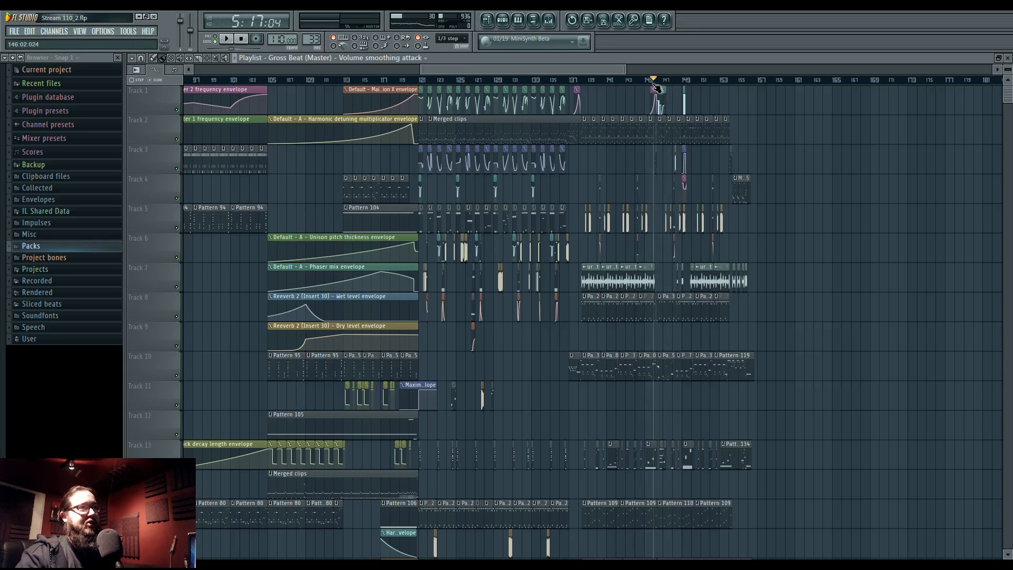
left_click(648, 82)
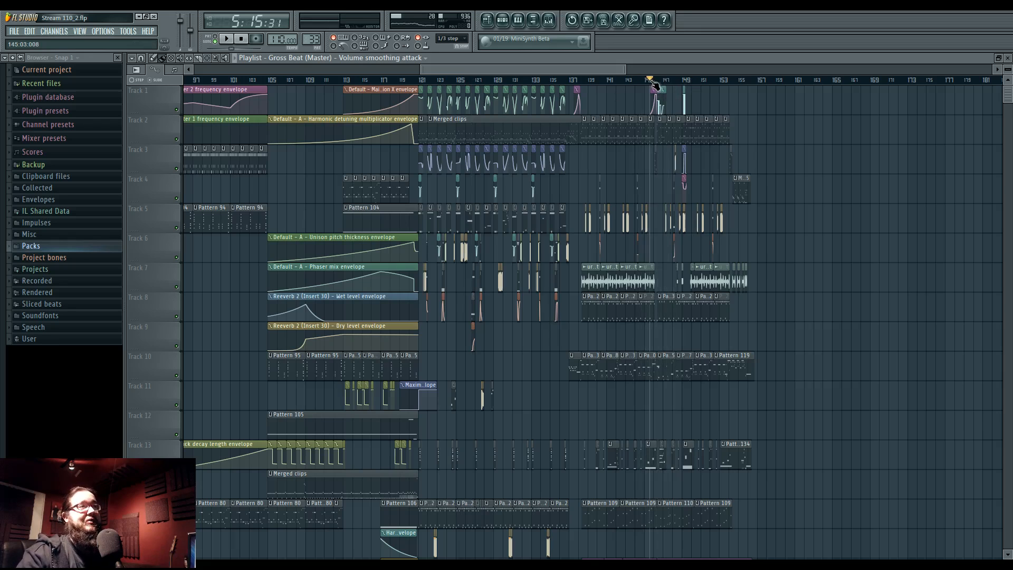
left_click(687, 81)
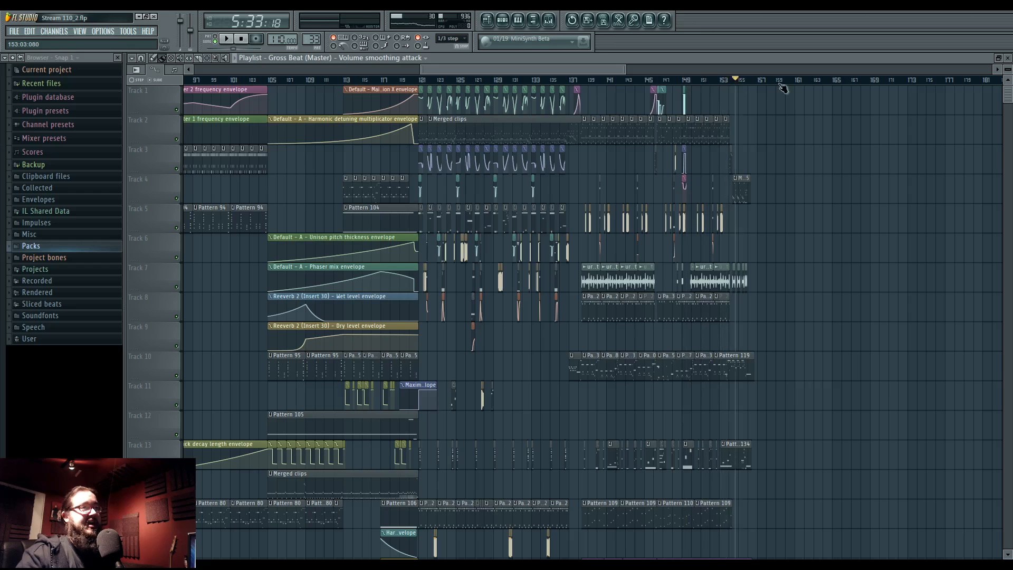
Play the ending twice from about bar 154, following Merged clips #15 and the chopped break beat clips
scroll(752, 88, "up", 5)
scroll(758, 272, "up", 1)
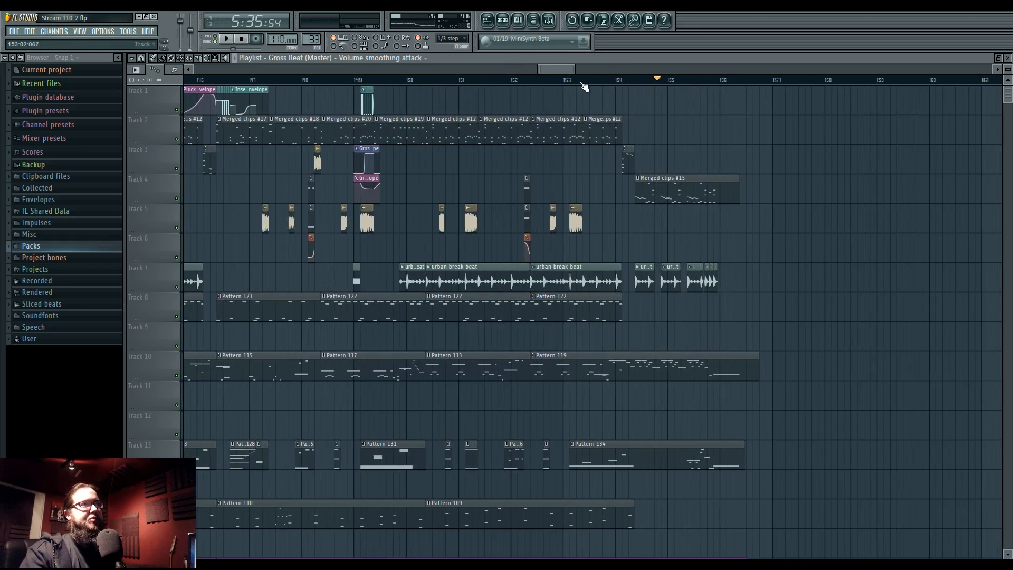
left_click(635, 79)
key("space")
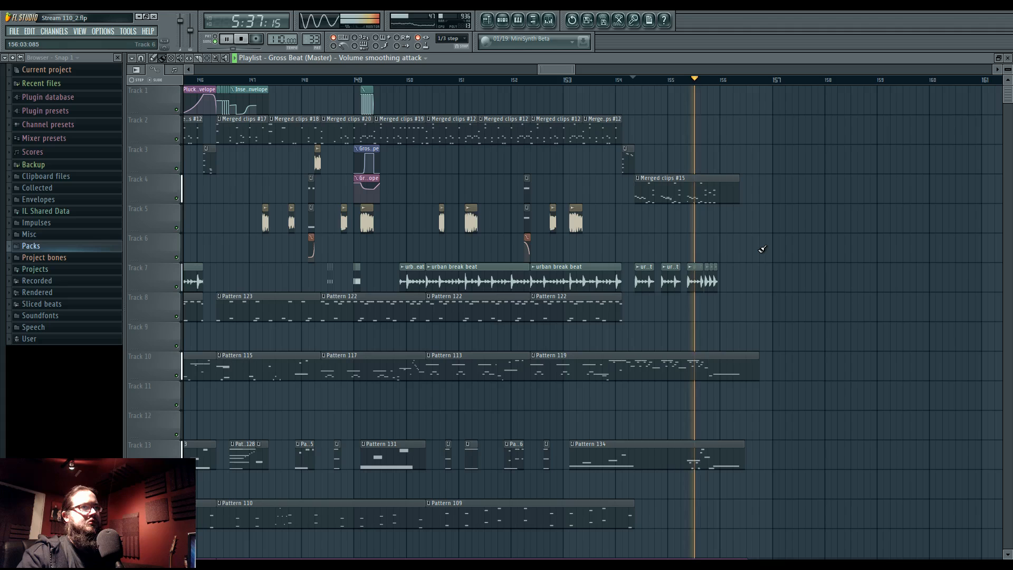
key("space")
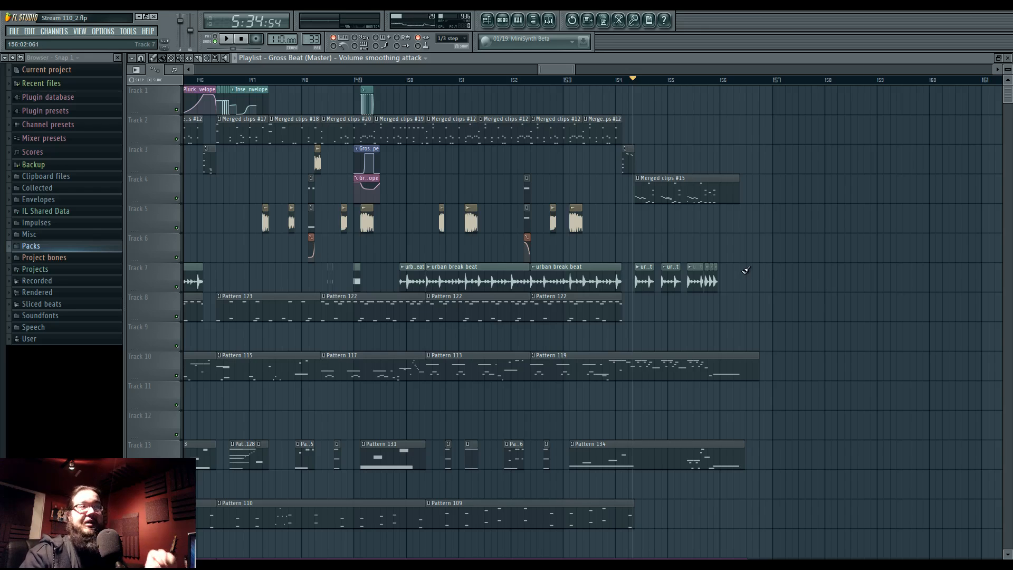
mouse_move(520, 81)
left_mouse_down()
mouse_move(462, 83)
mouse_move(633, 81)
mouse_move(389, 77)
mouse_move(479, 101)
mouse_move(638, 95)
left_mouse_up()
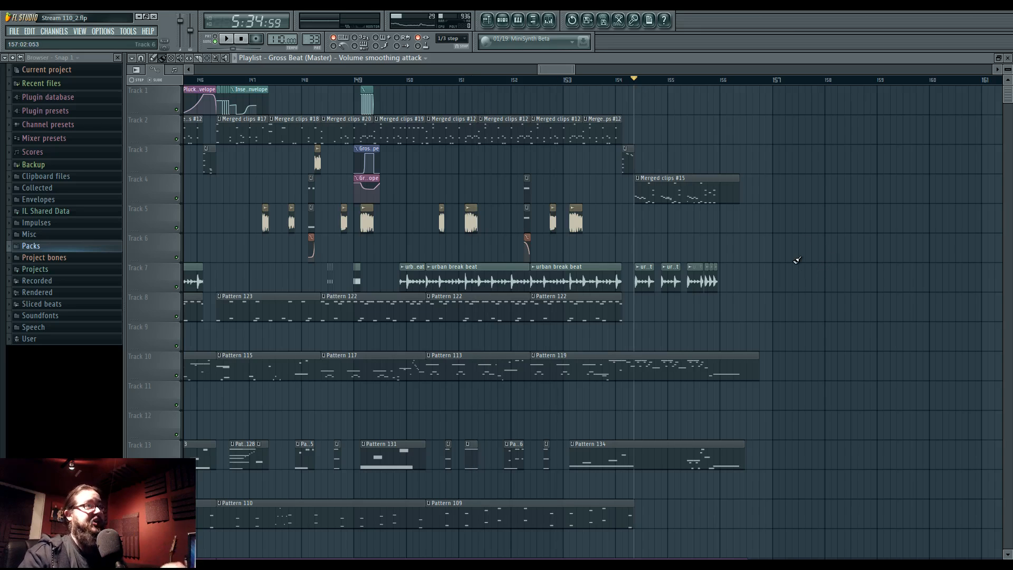
key("space")
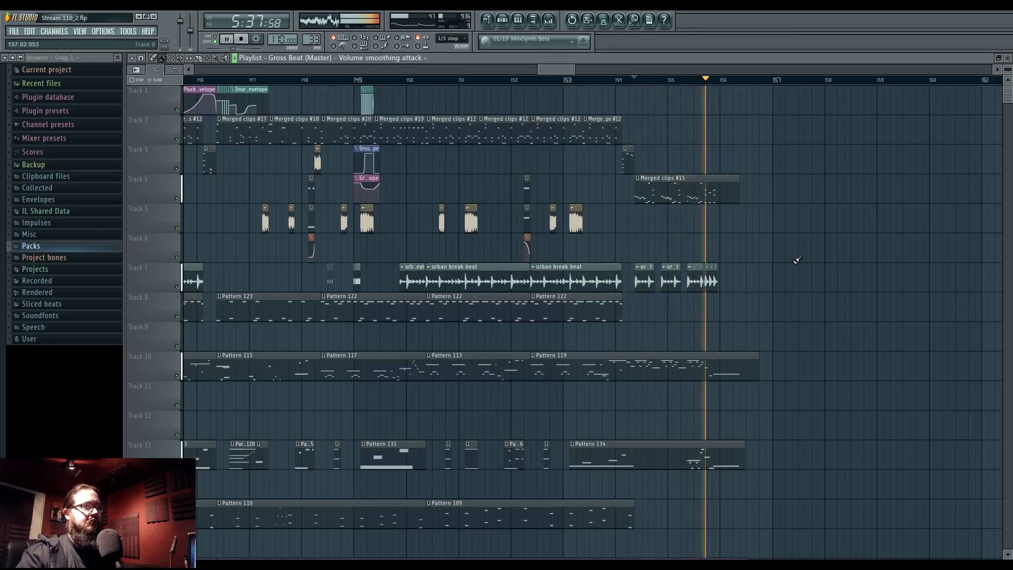
key("space")
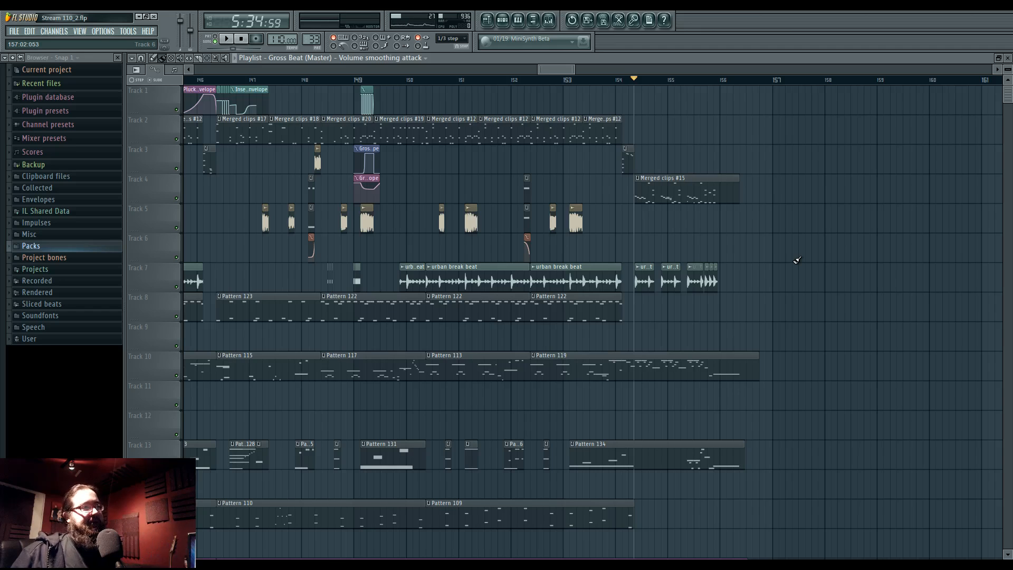
scroll(717, 322, "down", 6)
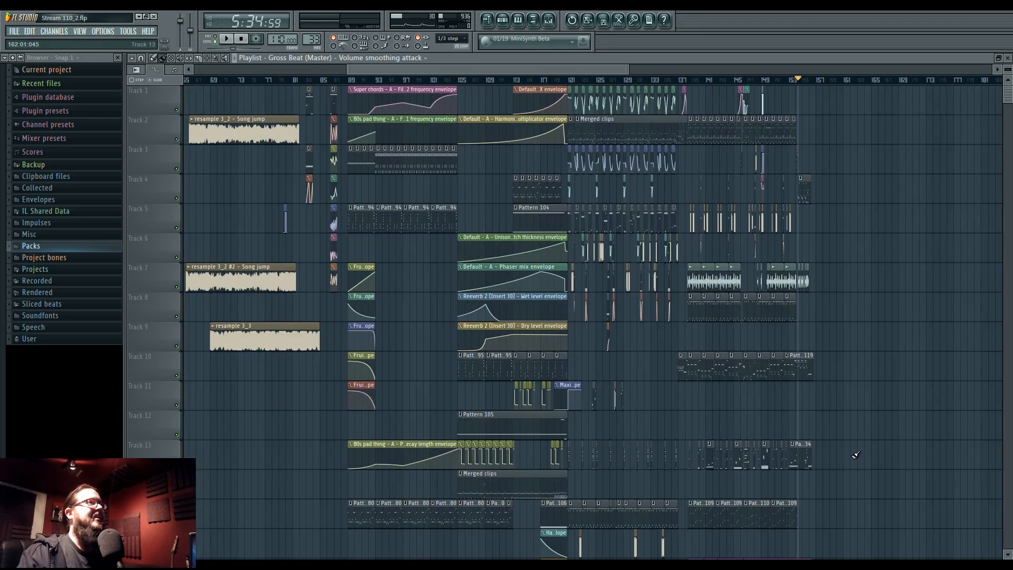
scroll(735, 422, "right", 4)
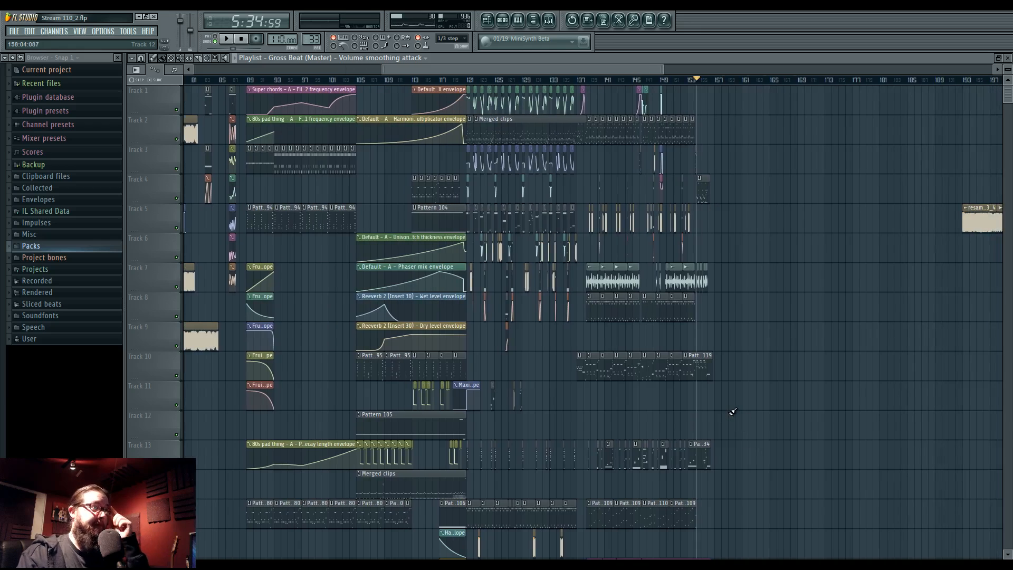
scroll(764, 423, "left", 3)
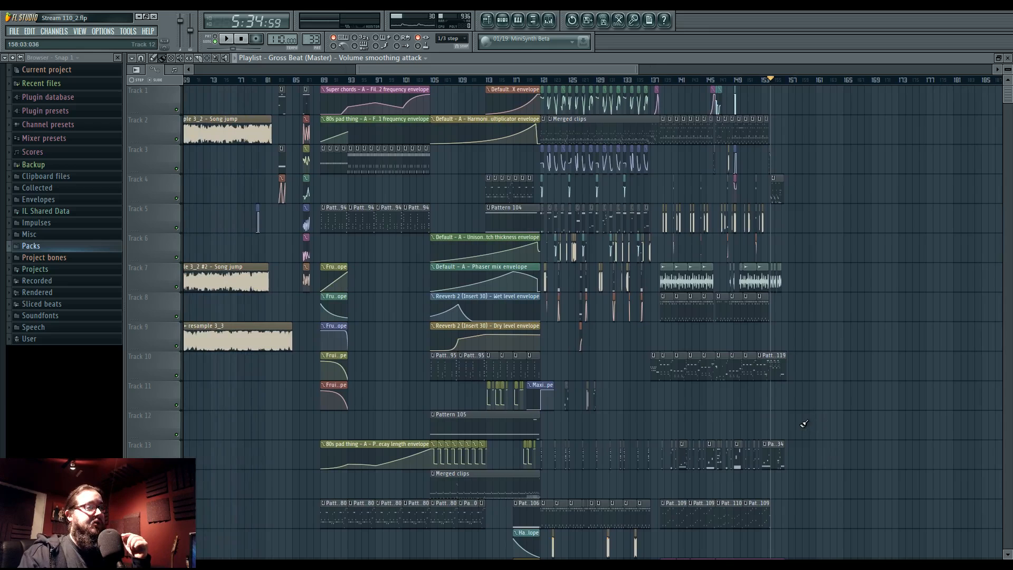